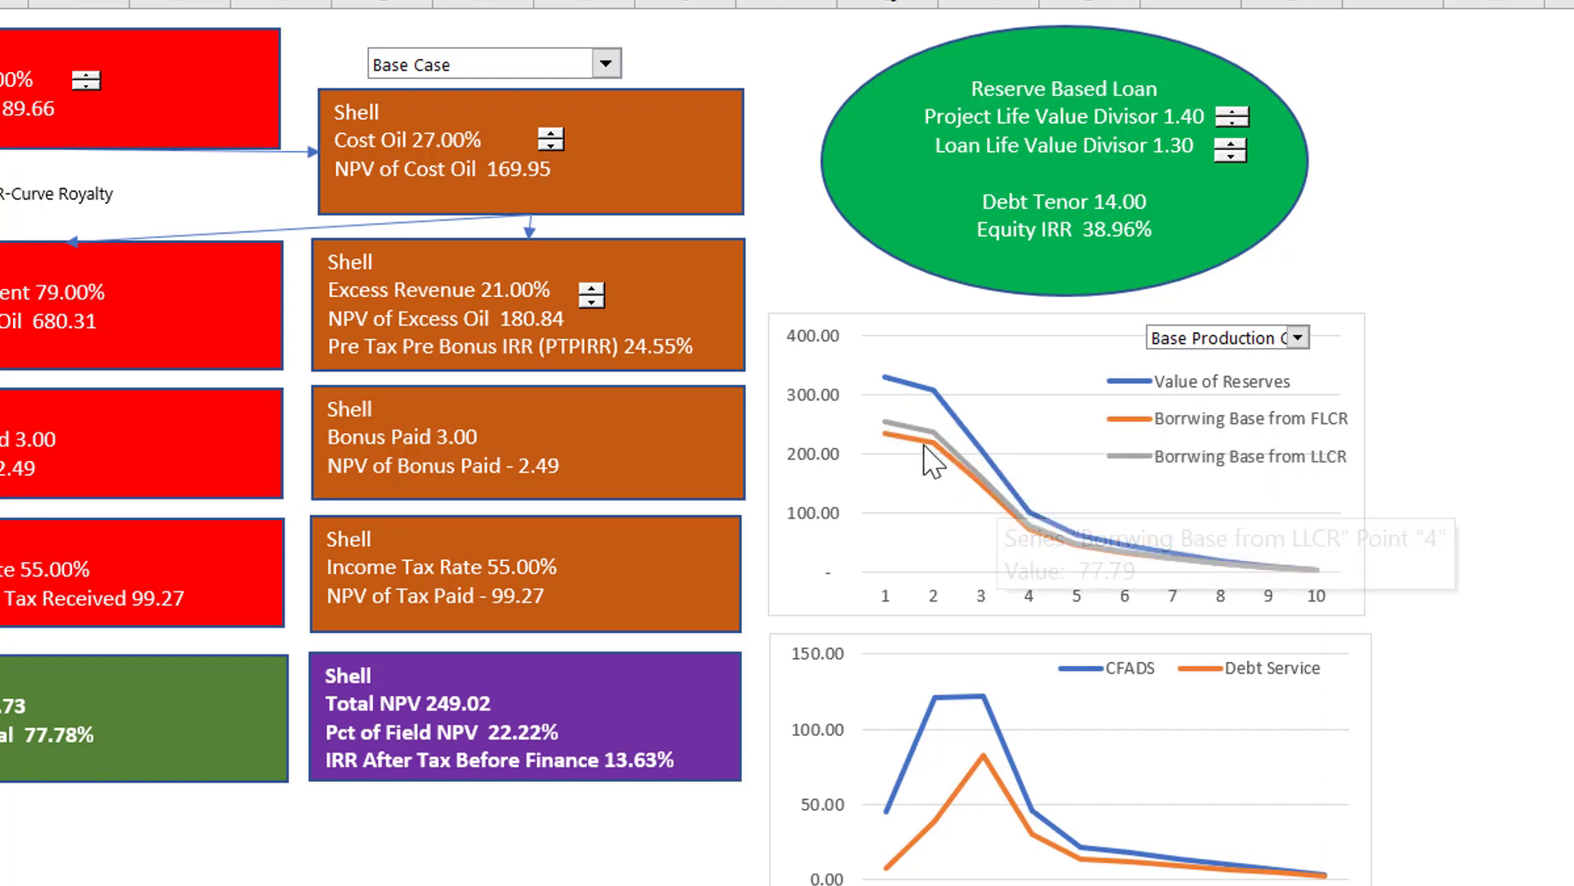
mouse_move(925, 446)
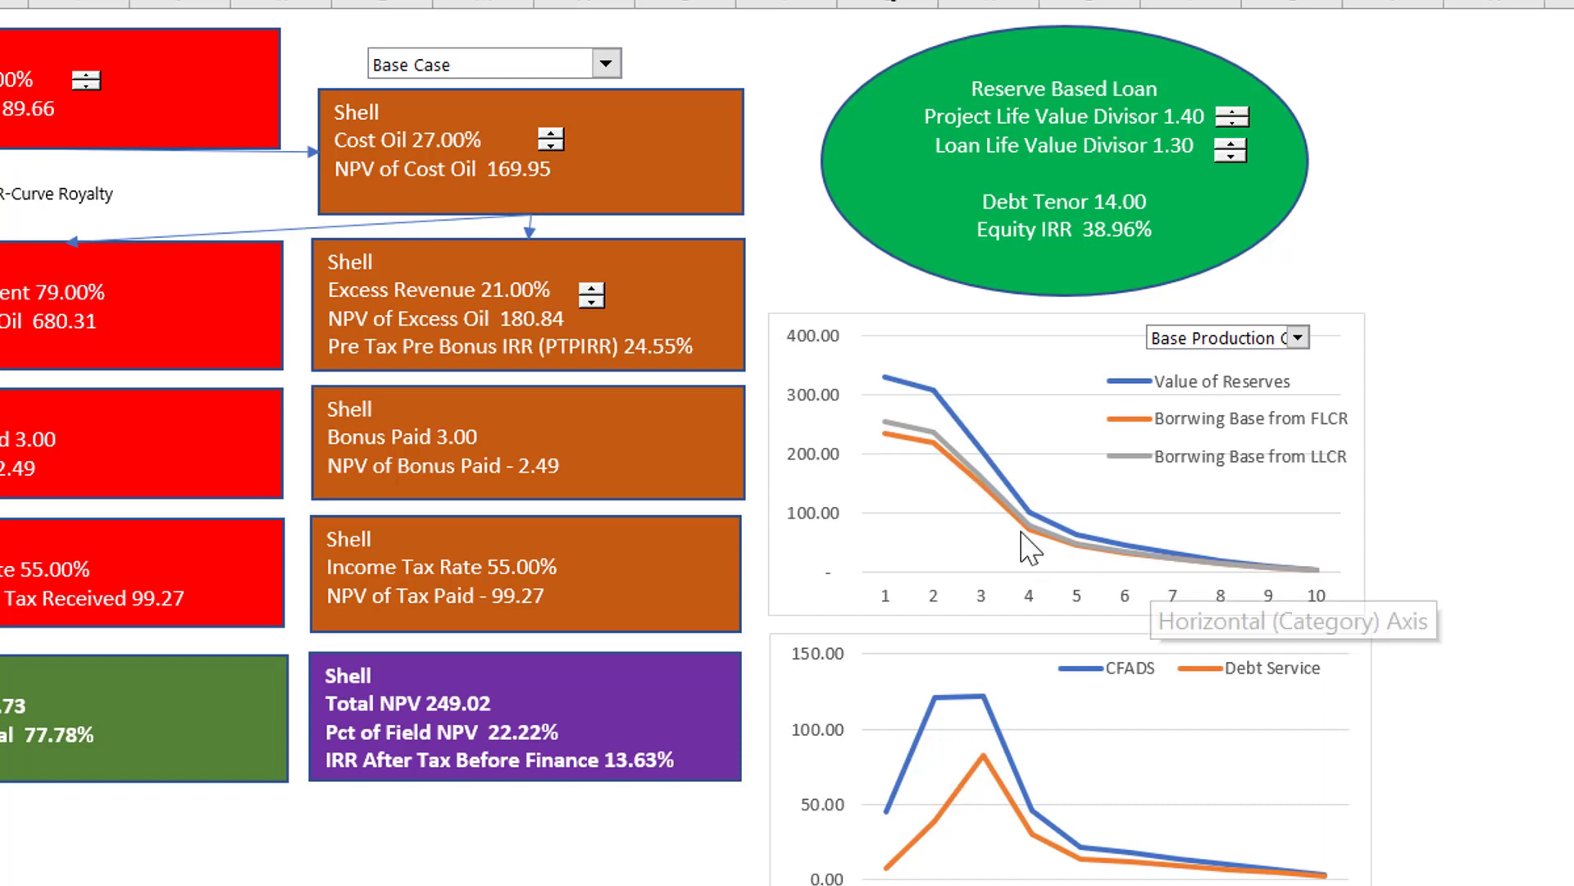
mouse_move(878, 439)
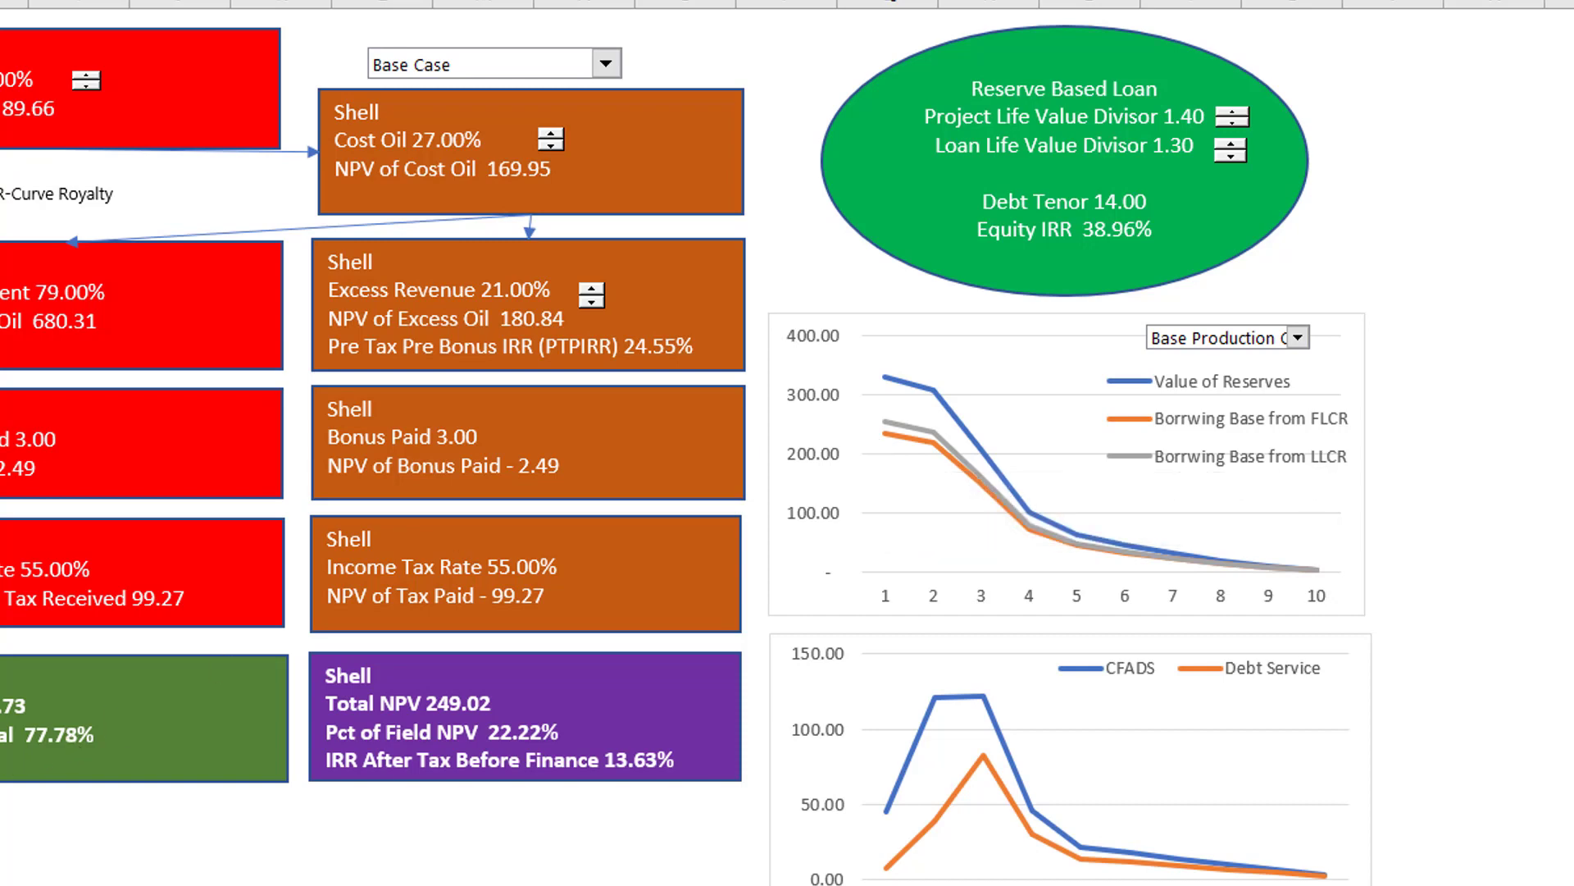
left_click(281, 870)
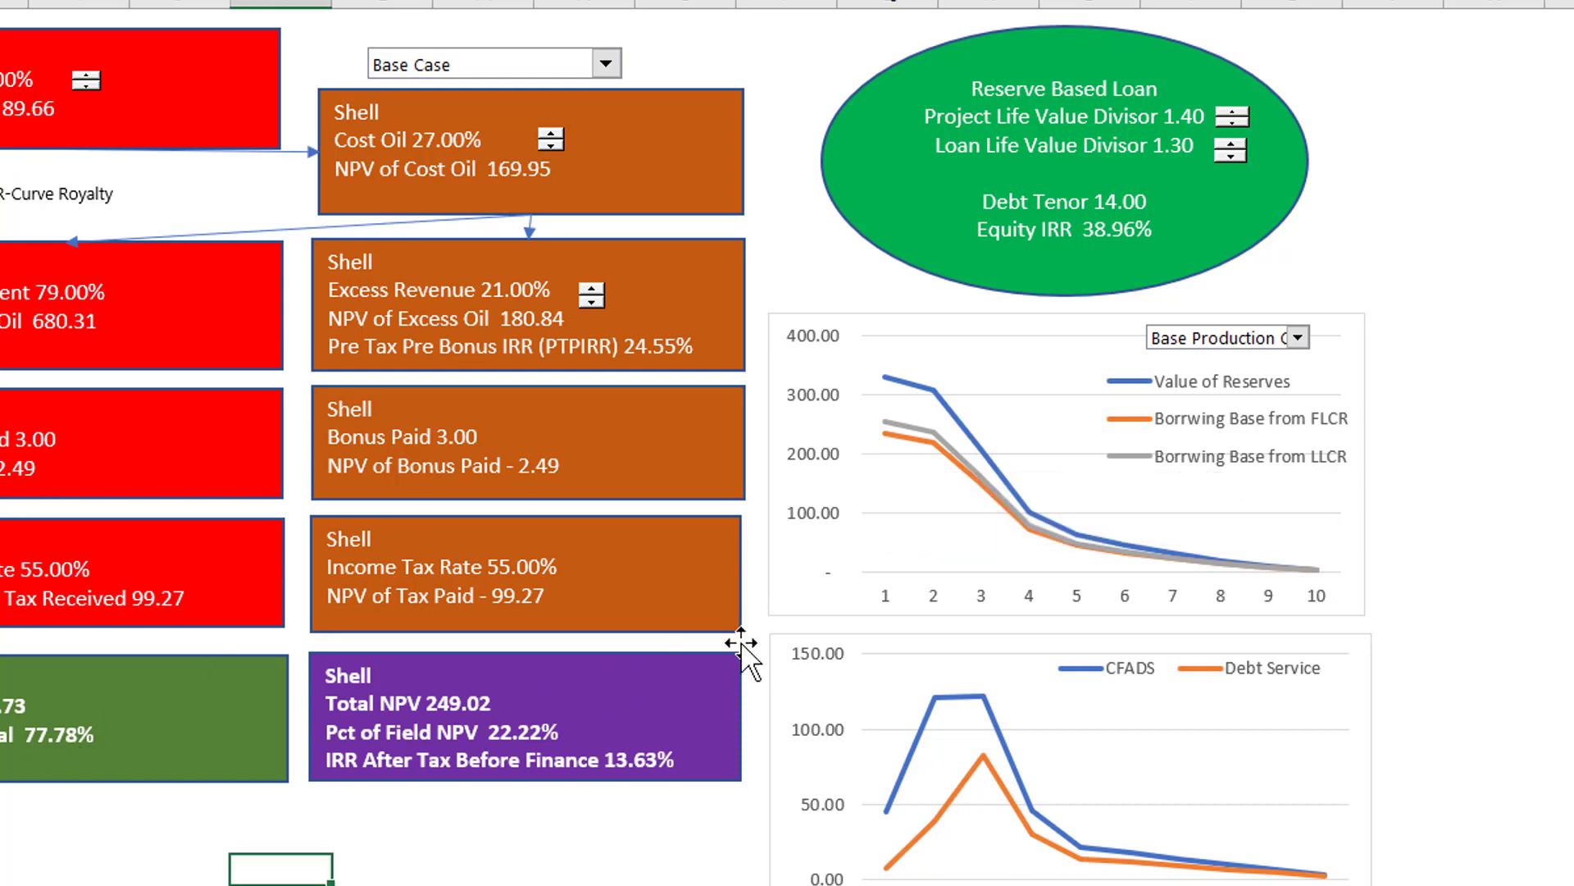
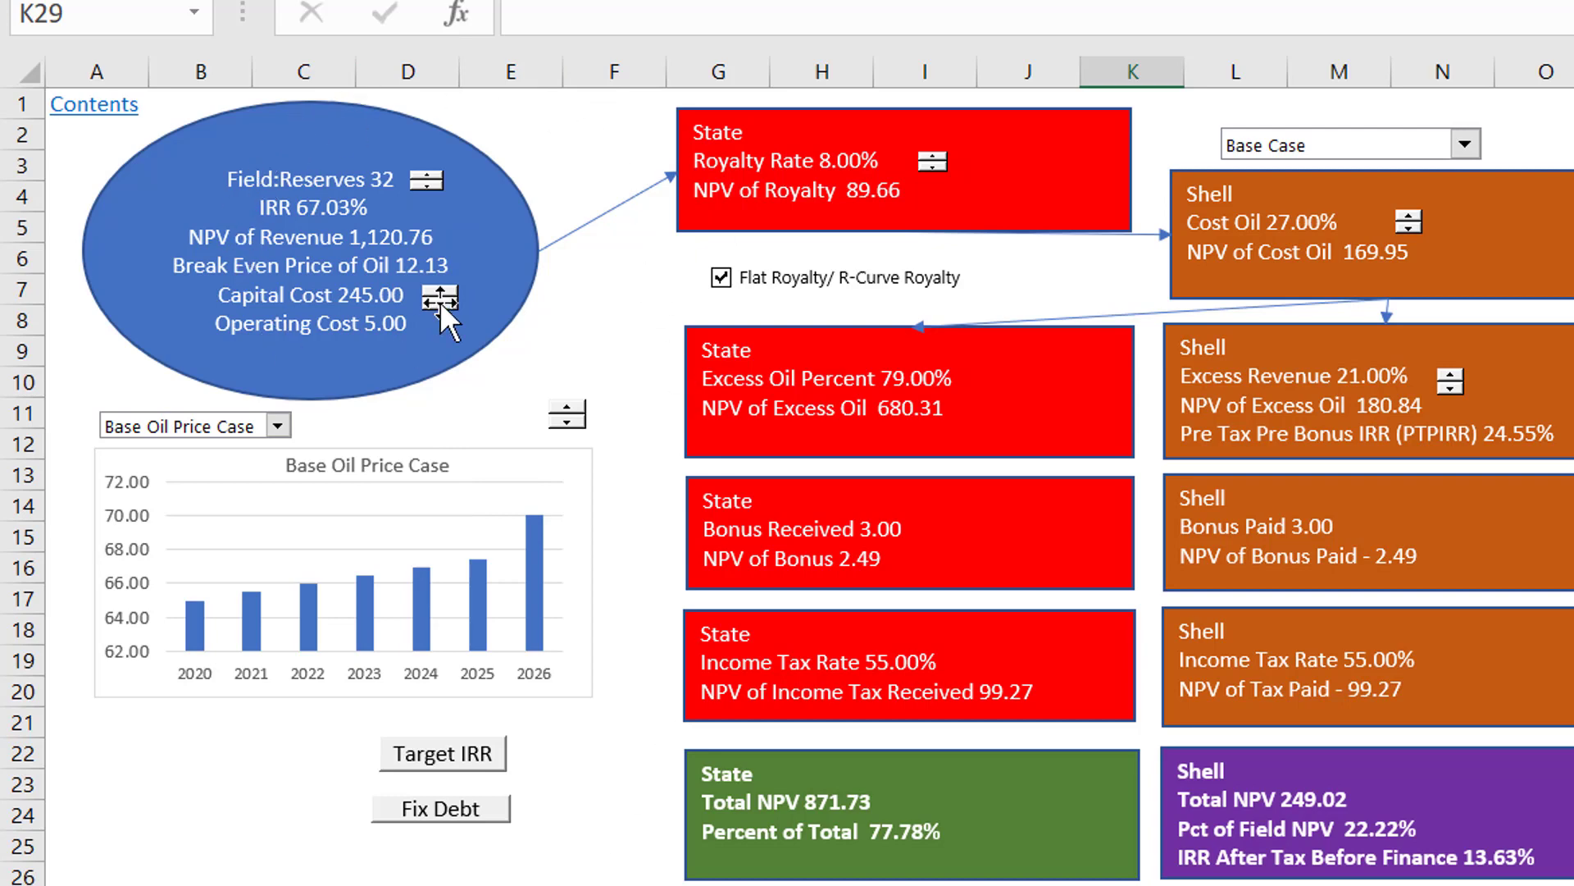
Step: Raise the field's reserves to 72 with the dashboard's reserves spinner
left_click(430, 175)
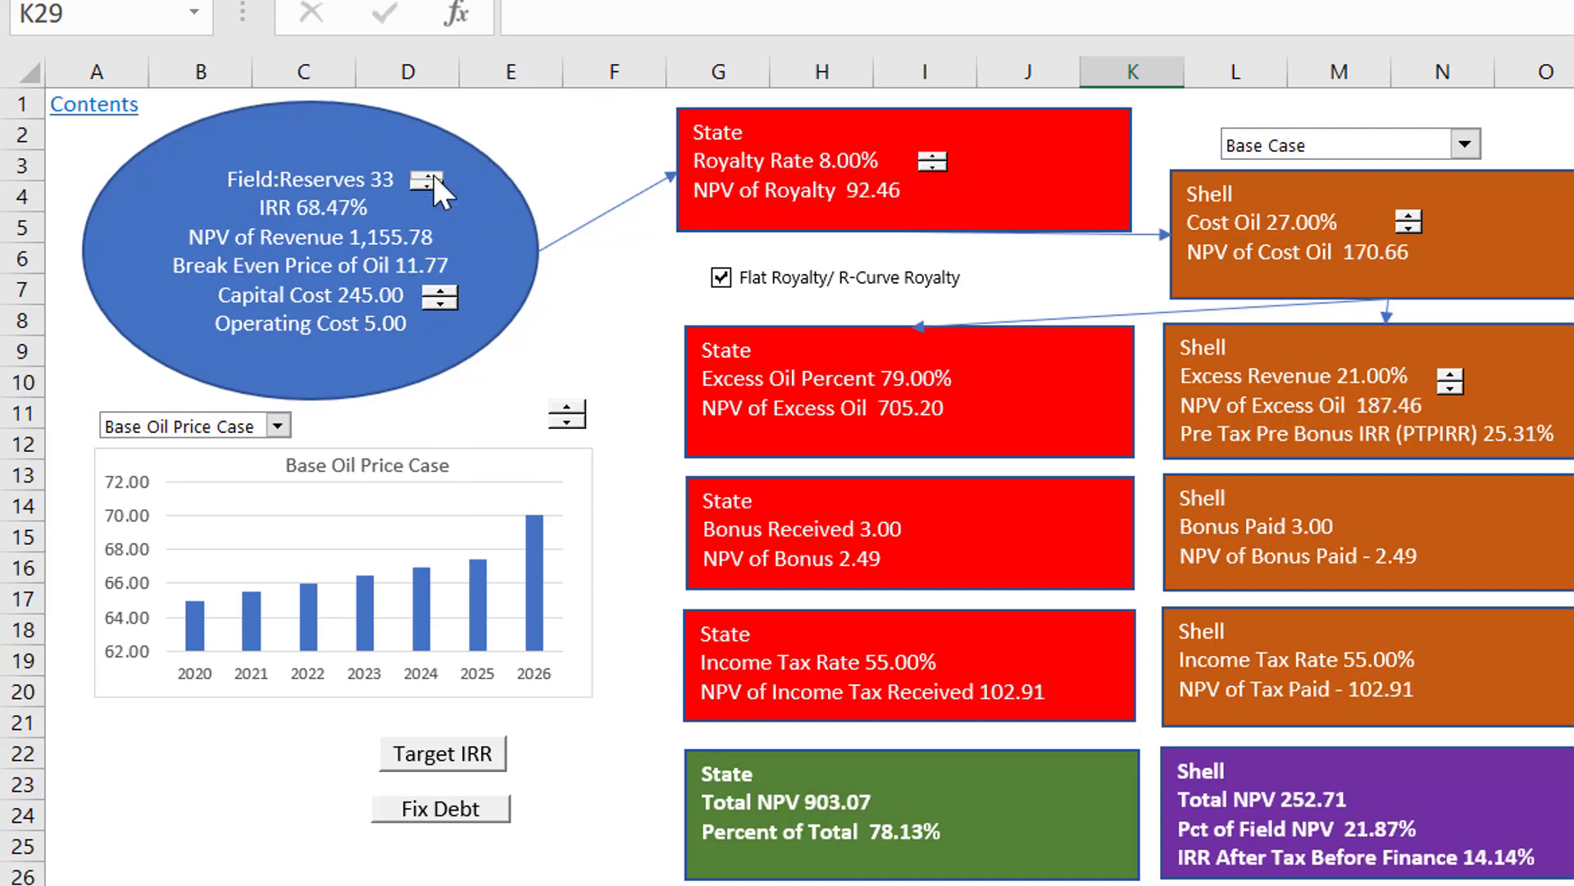
left_click(430, 175)
left_click(429, 175)
left_click(429, 175)
left_click(430, 176)
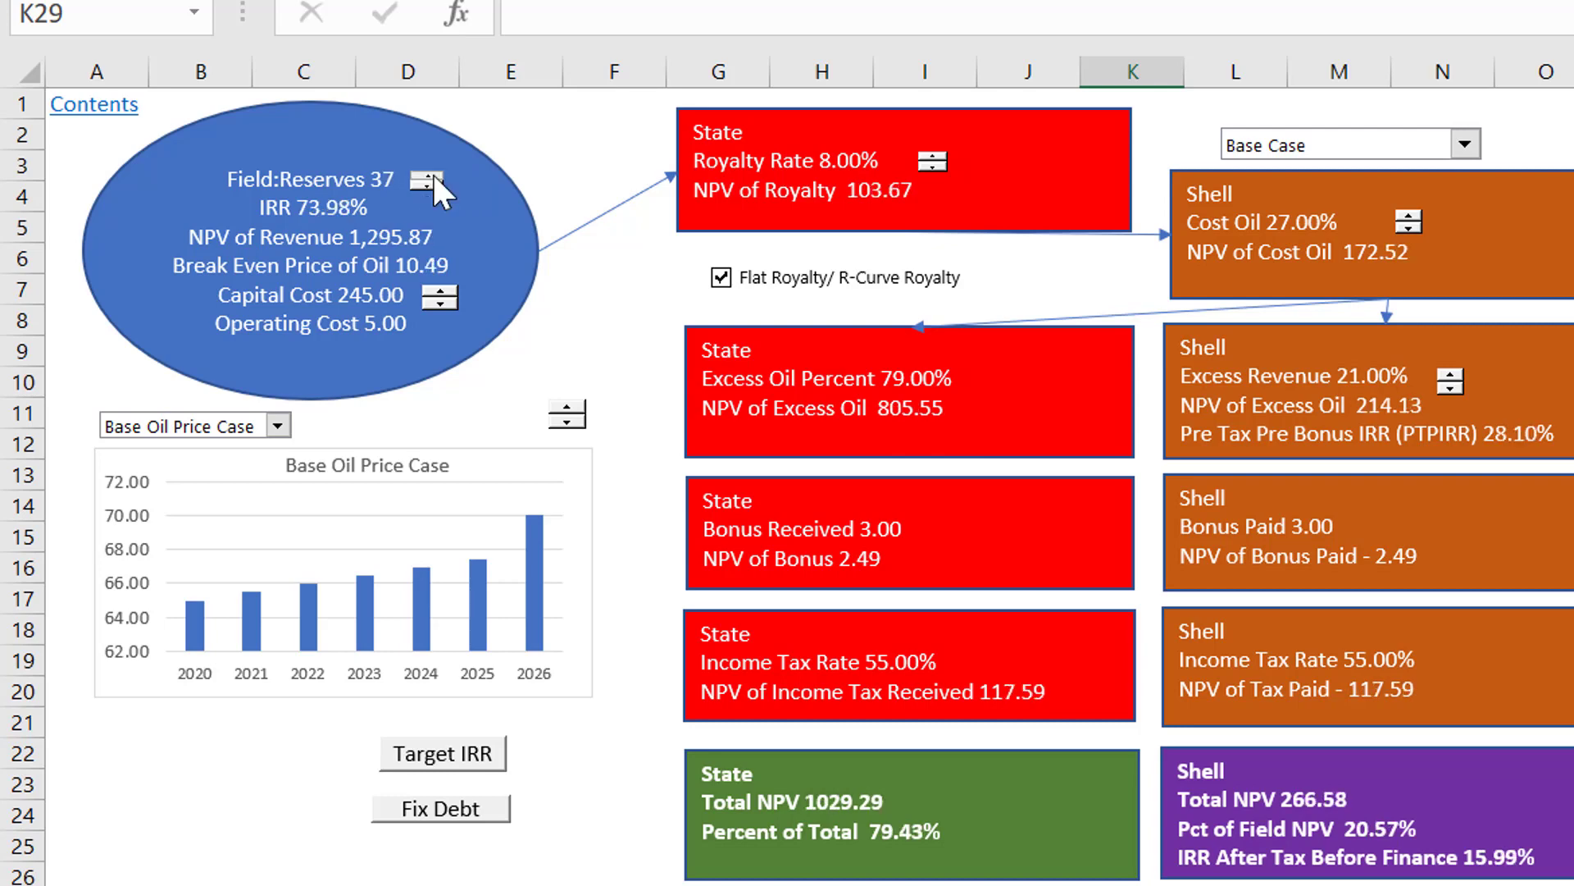
left_click(430, 176)
left_click(430, 175)
left_click(430, 175)
left_click(430, 176)
left_click(430, 176)
left_click(430, 176)
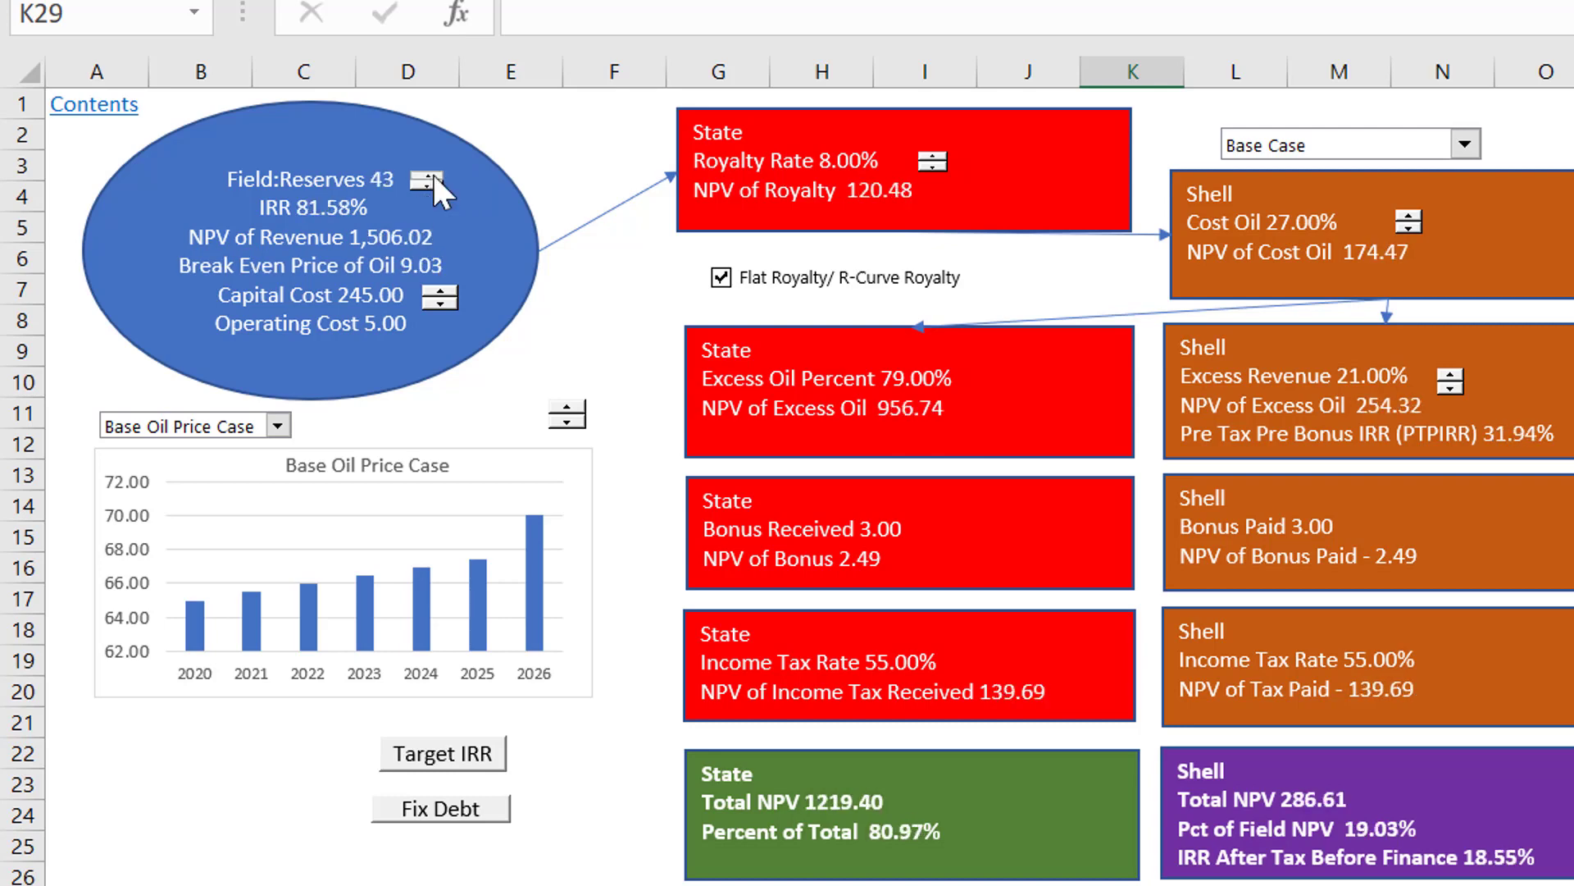
left_click(430, 175)
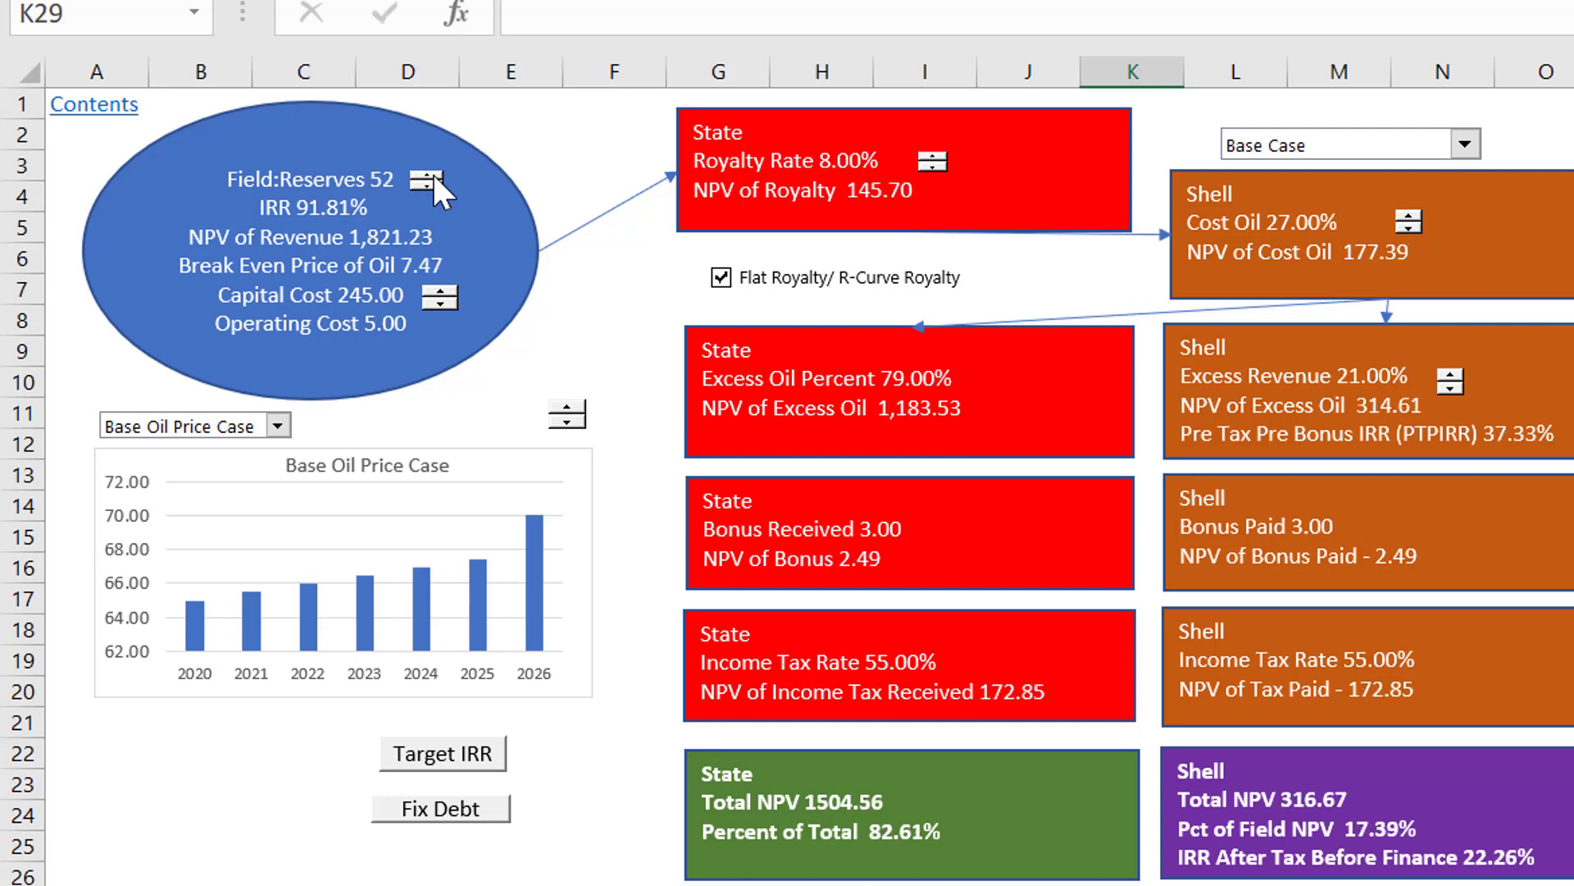
left_click(430, 175)
left_click(430, 176)
left_click(430, 175)
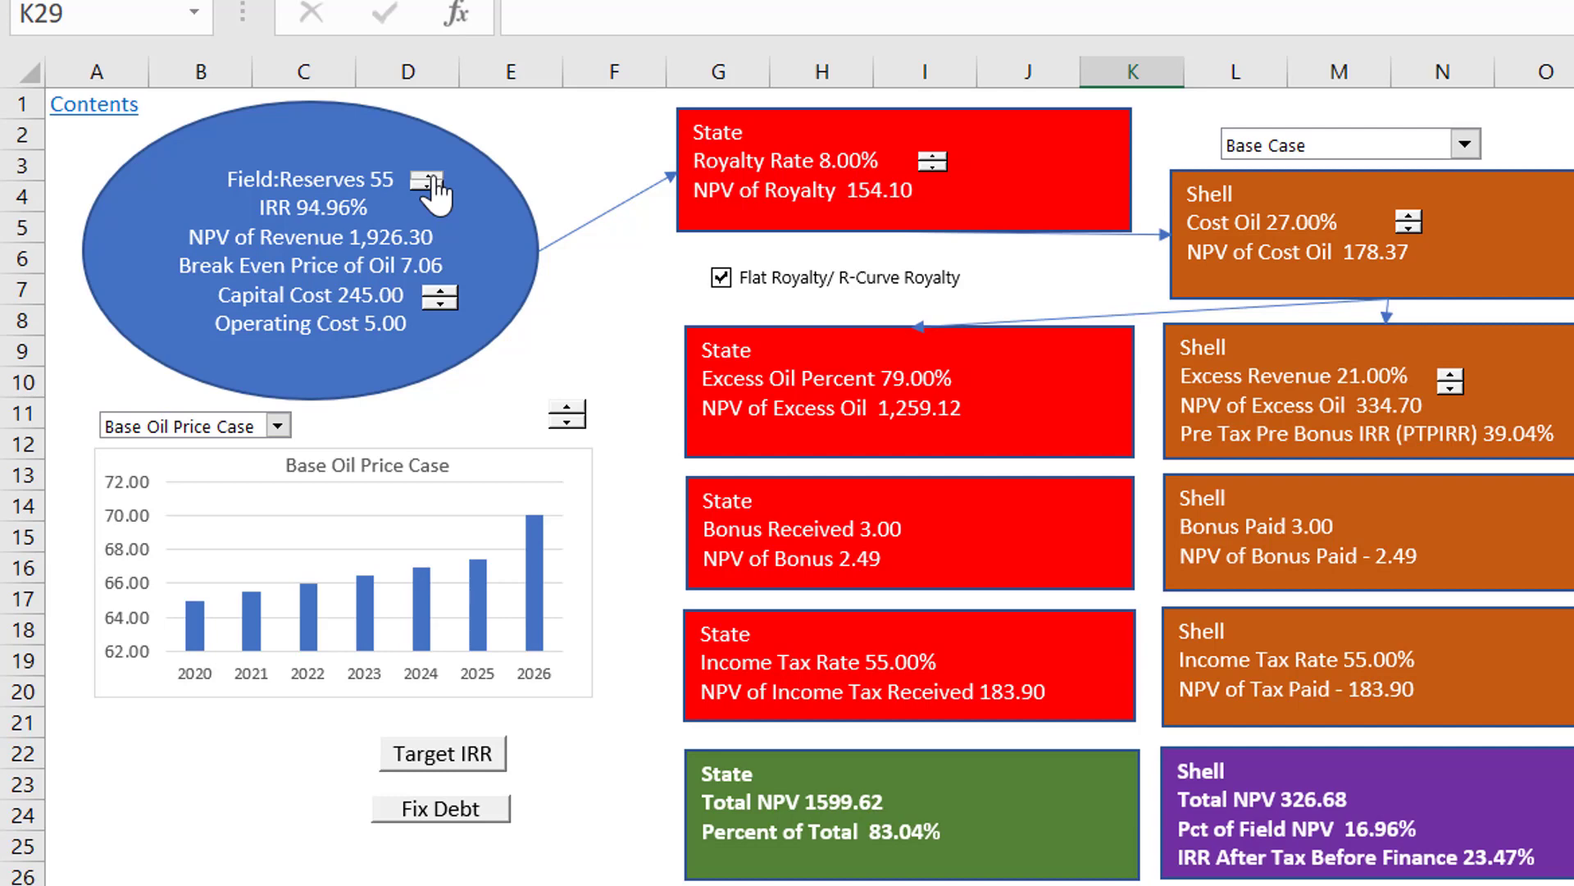
left_click(430, 175)
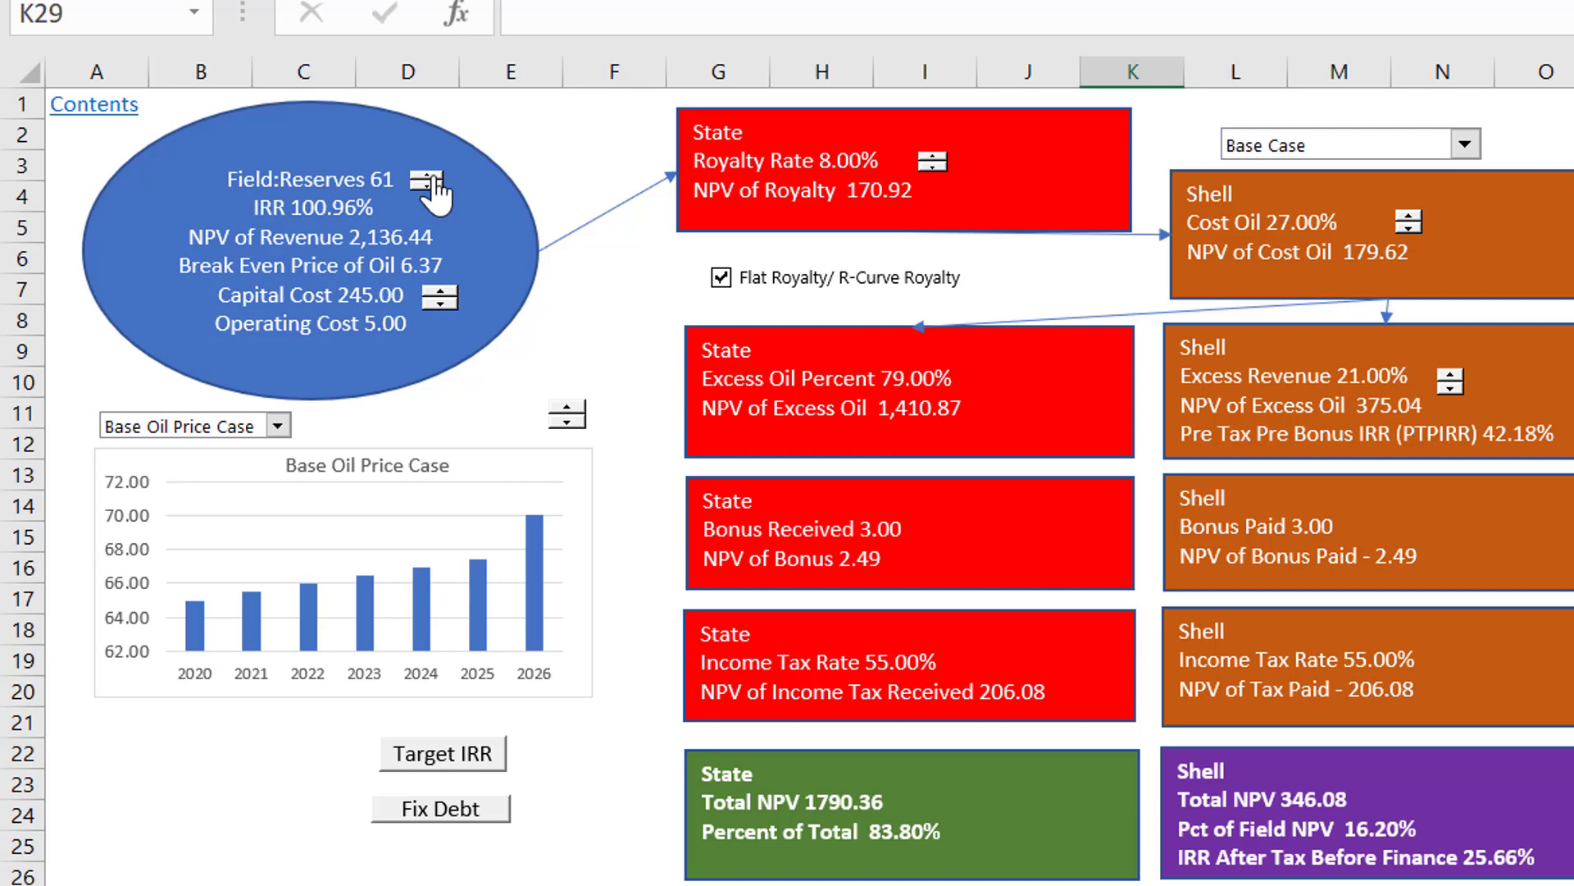
left_click(433, 175)
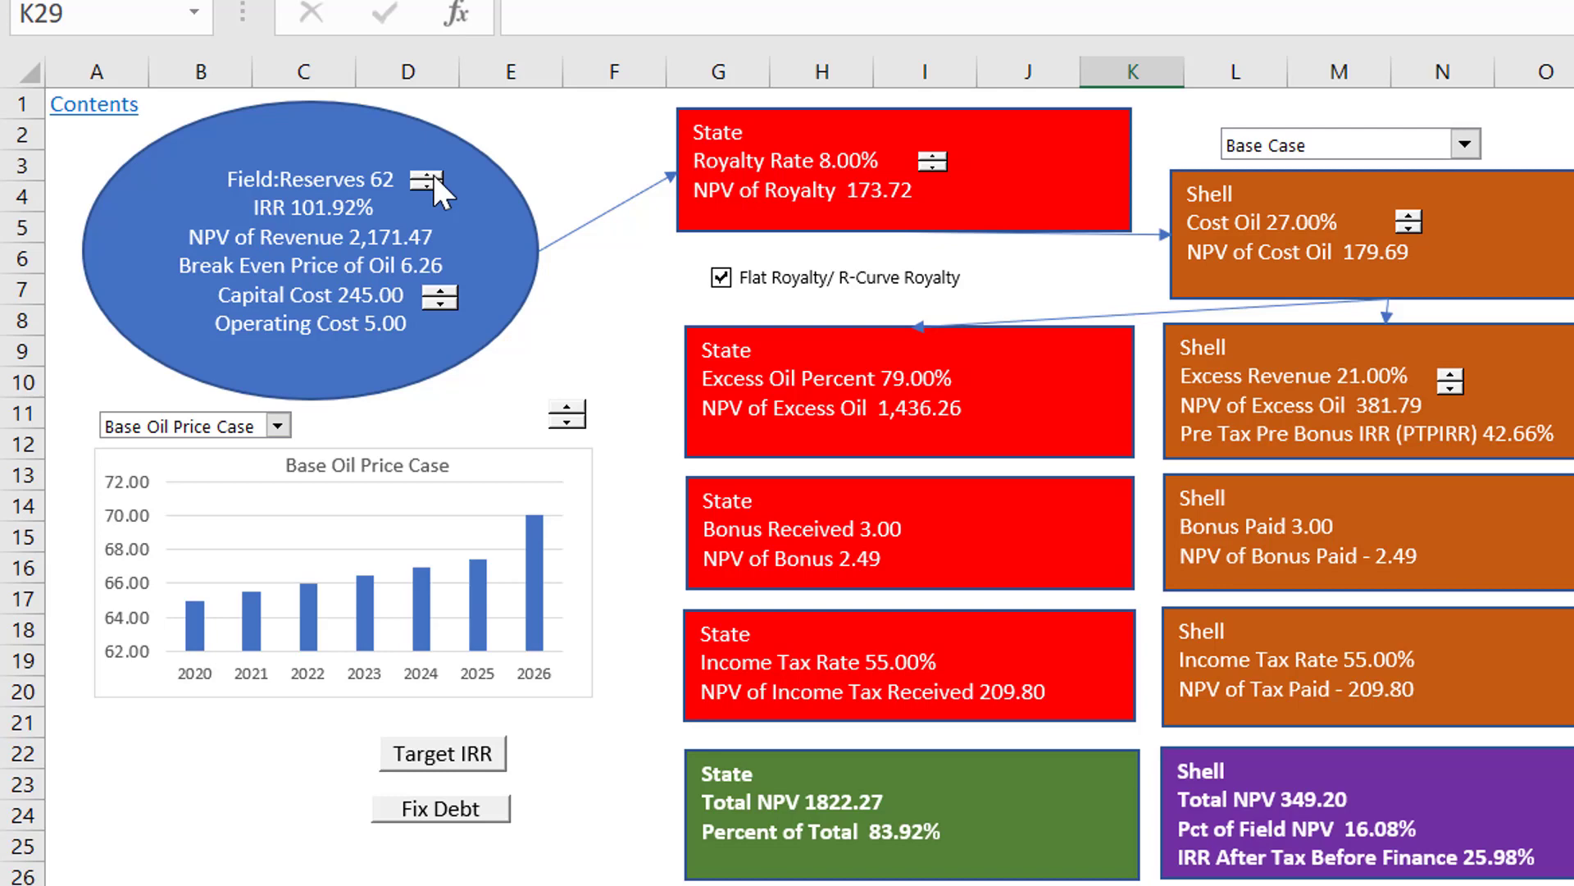
left_click(431, 176)
left_click(431, 176)
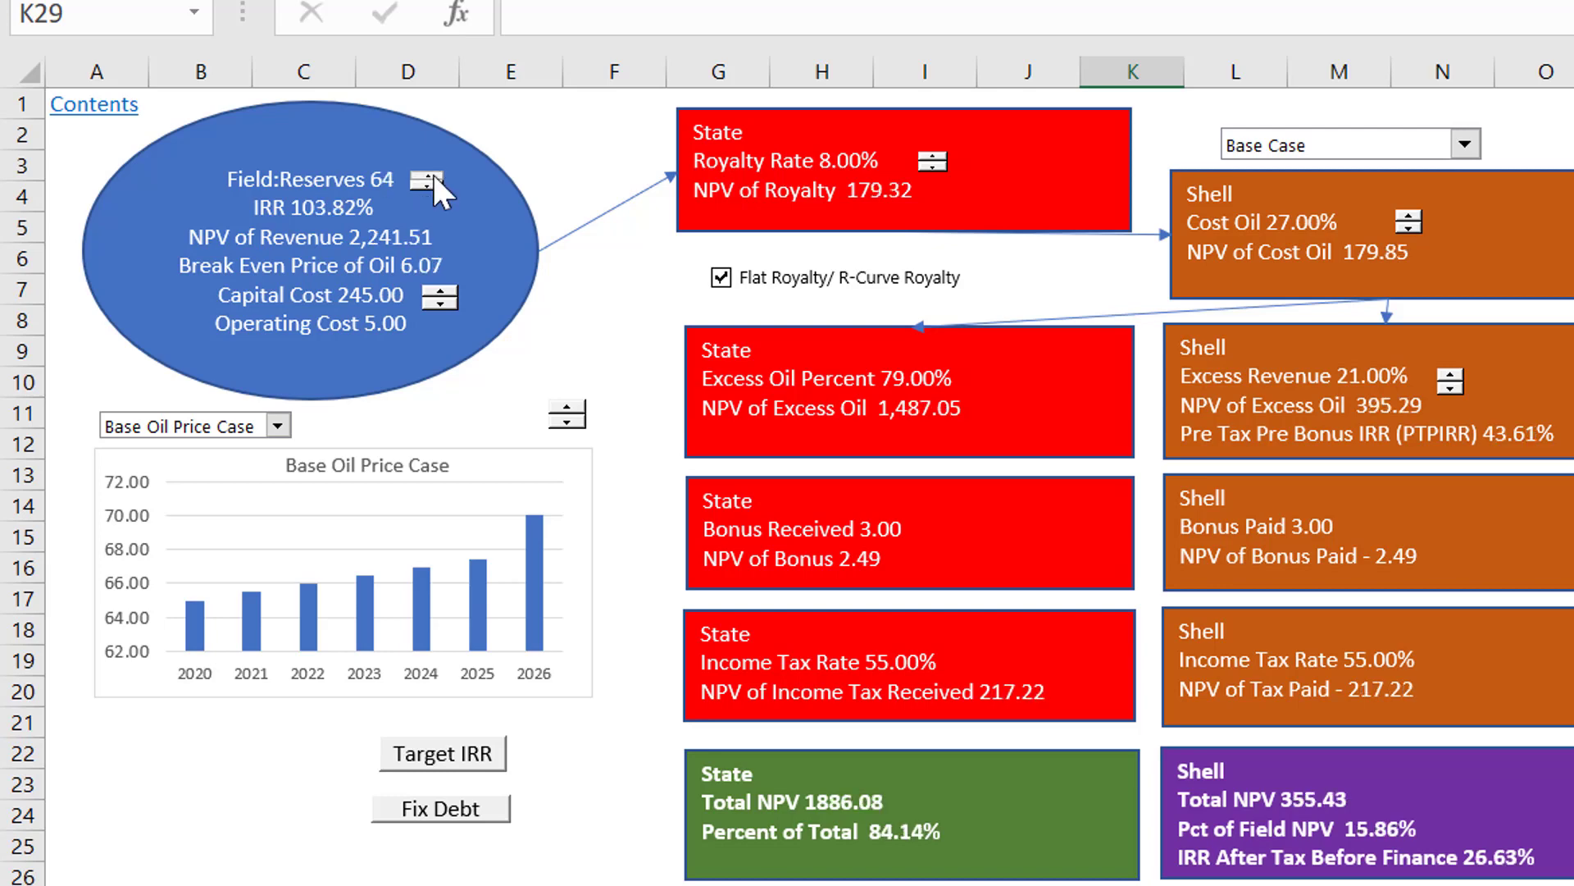
Step: Set the incremental change of the Capital Cost spinner to 5 in its control formatting
right_click(443, 295)
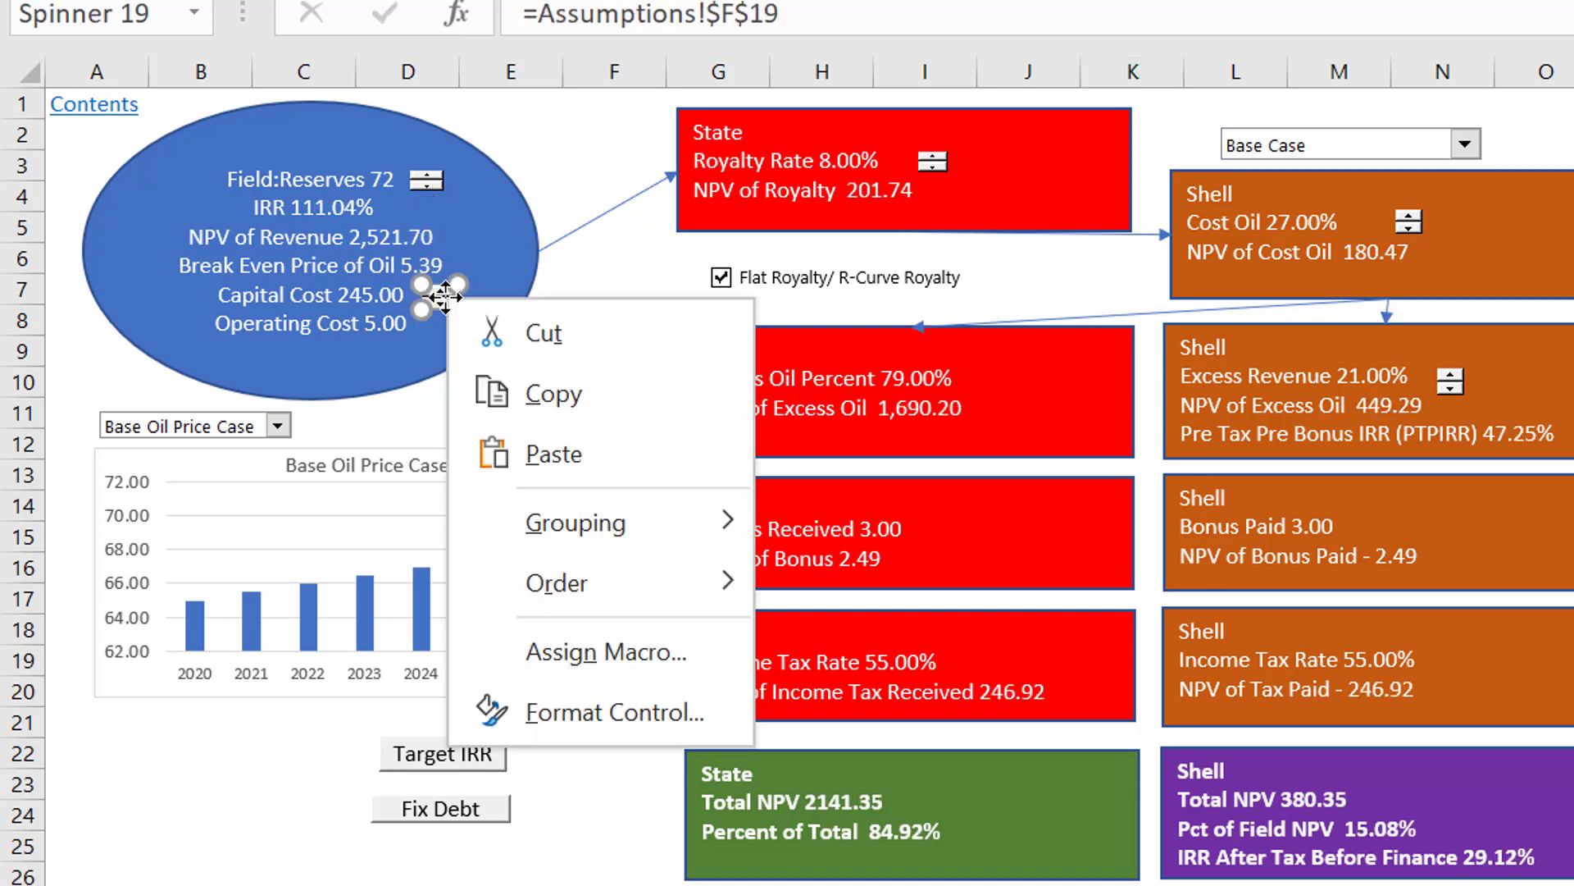
left_click(607, 713)
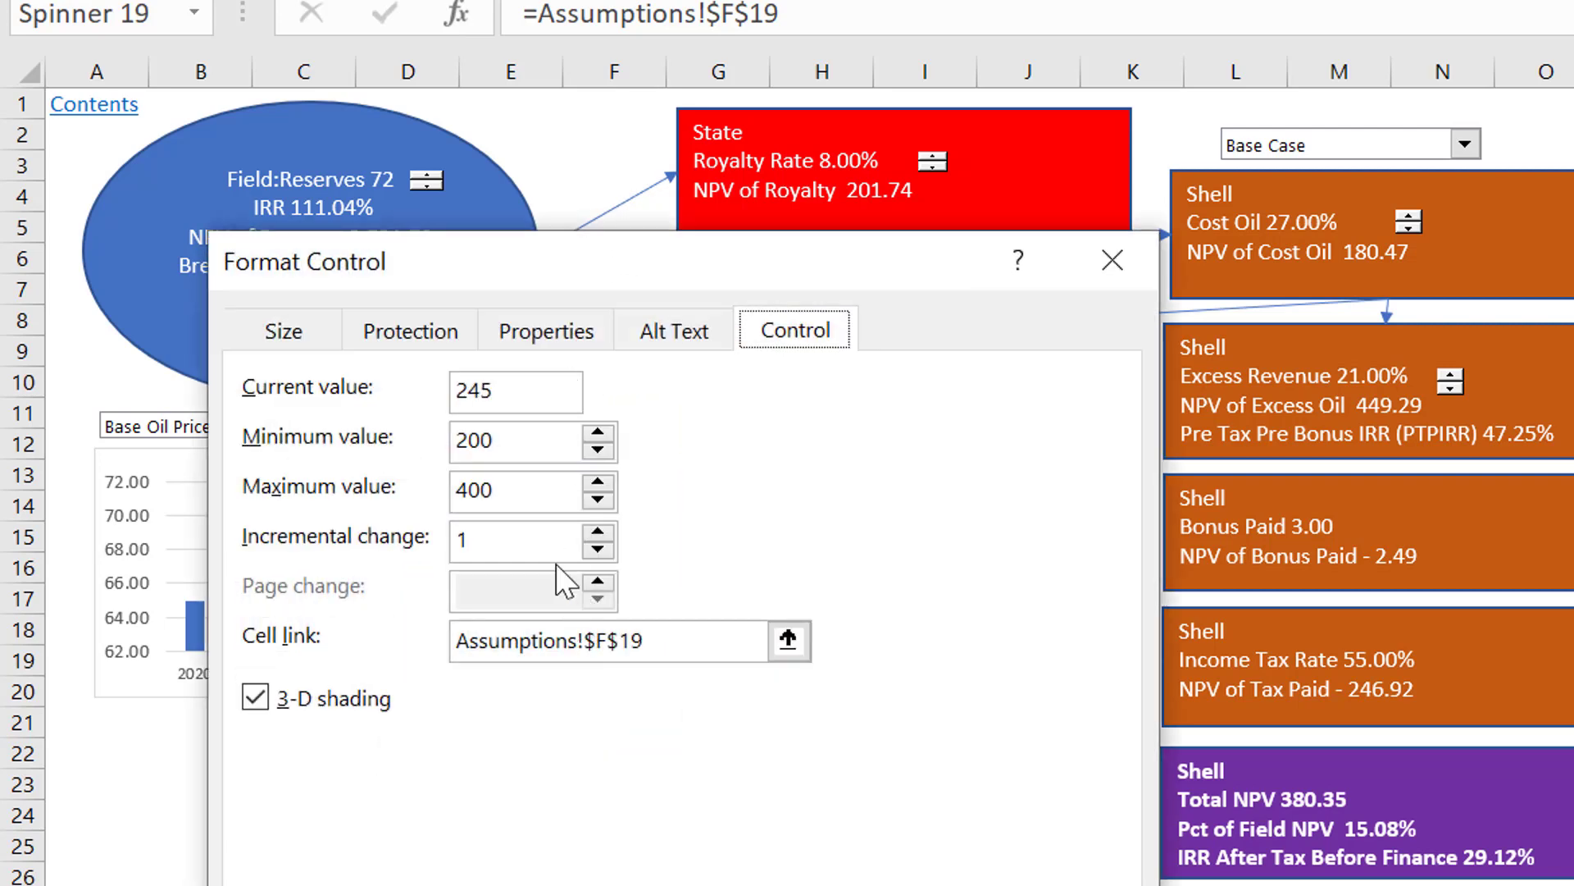
left_click(521, 541)
key("BackSpace")
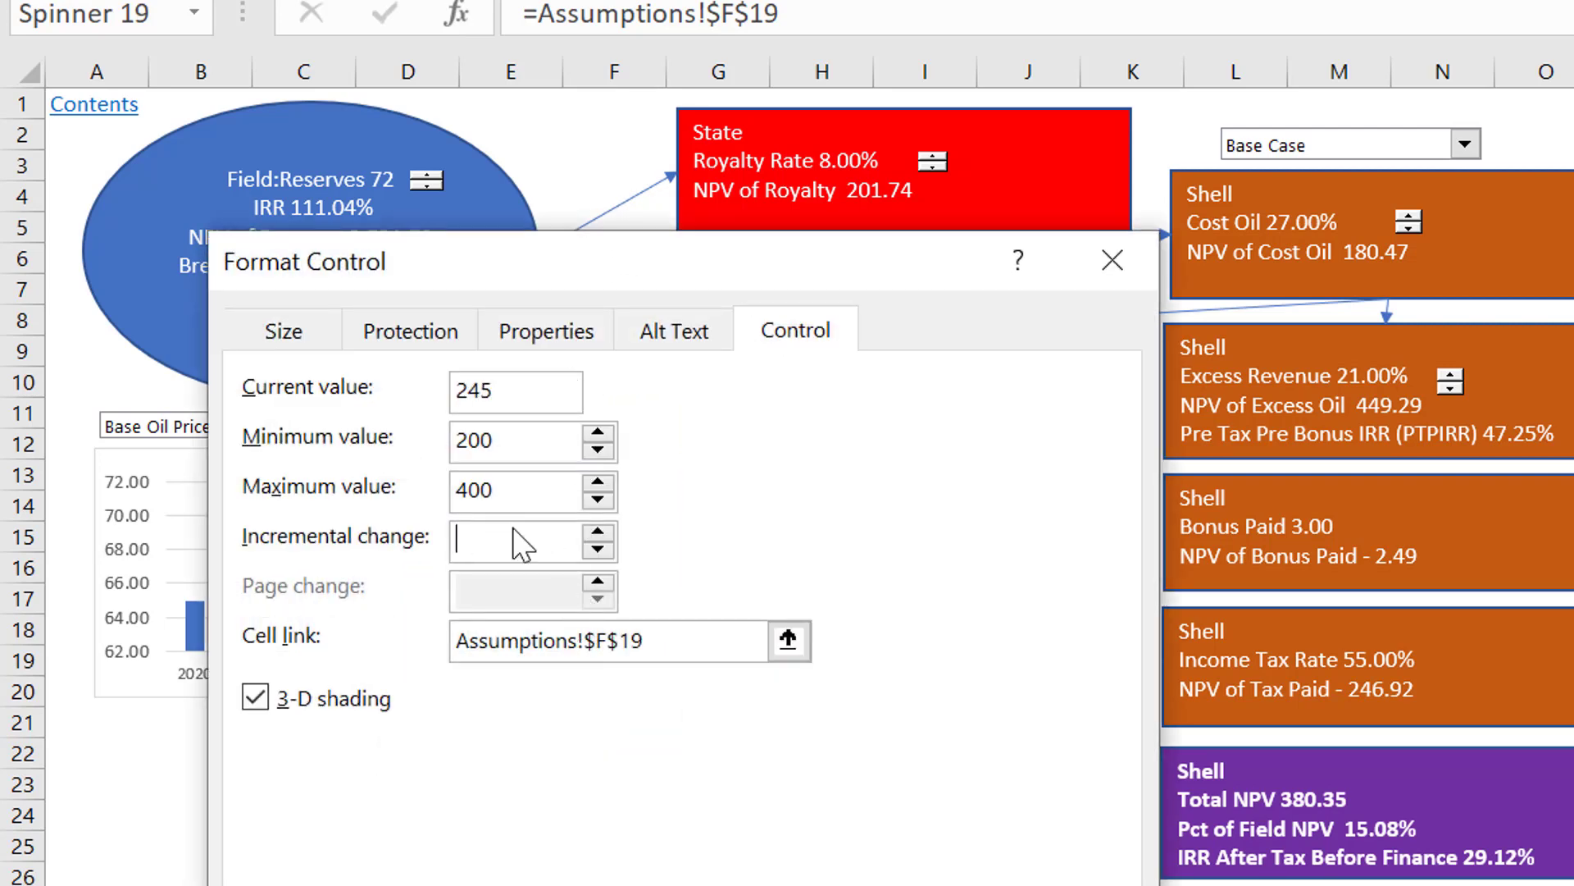
type("5")
key("Return")
left_click(558, 816)
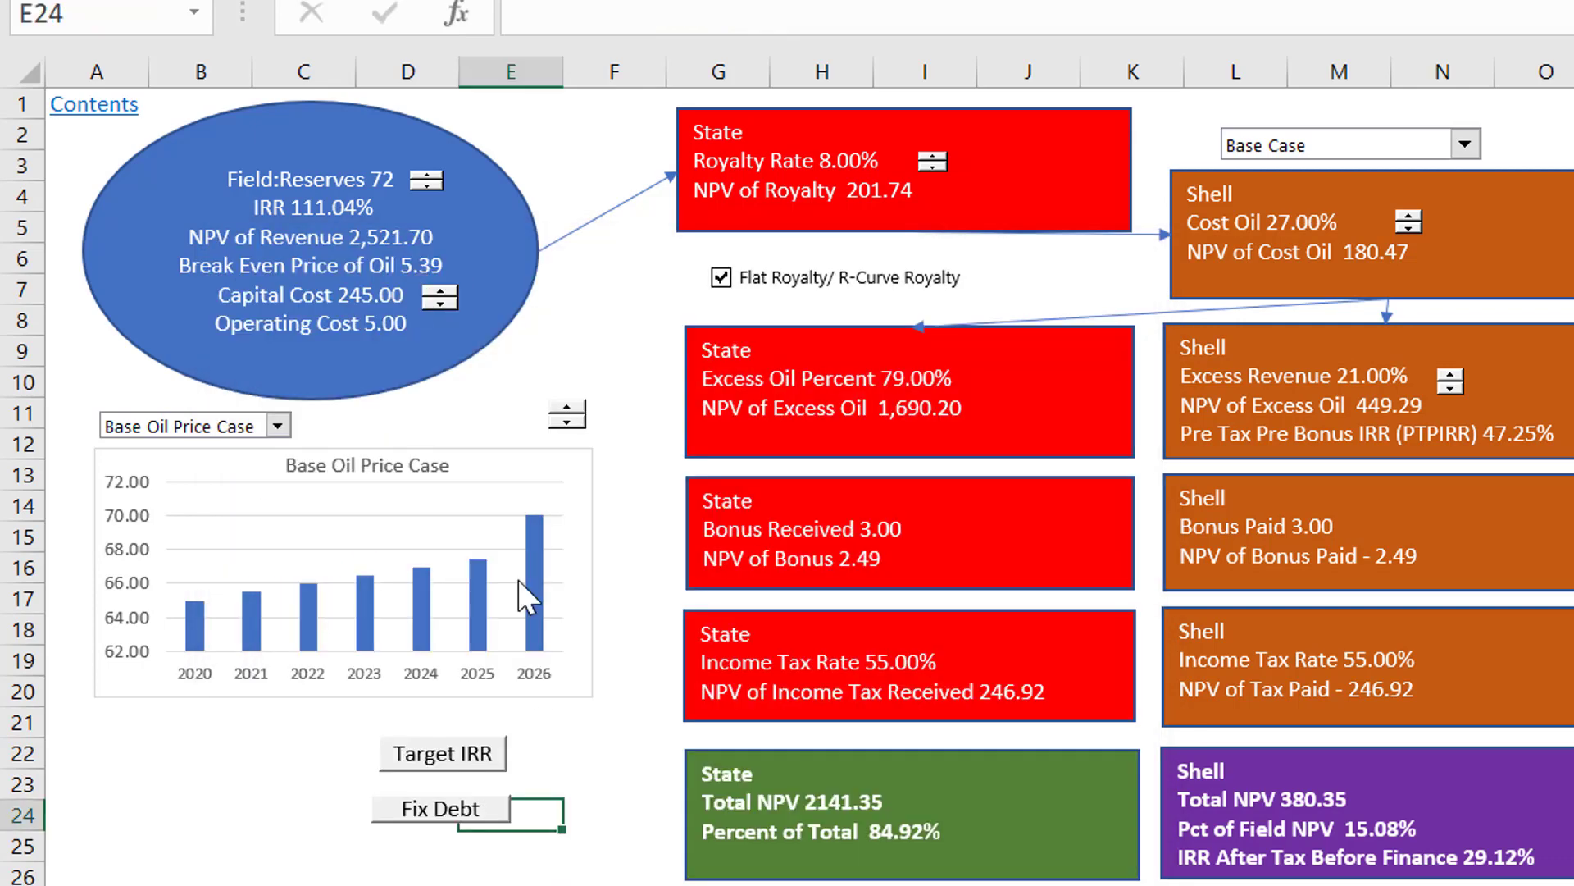
Step: Lower the field's capital cost to 210
left_click(440, 303)
left_click(441, 303)
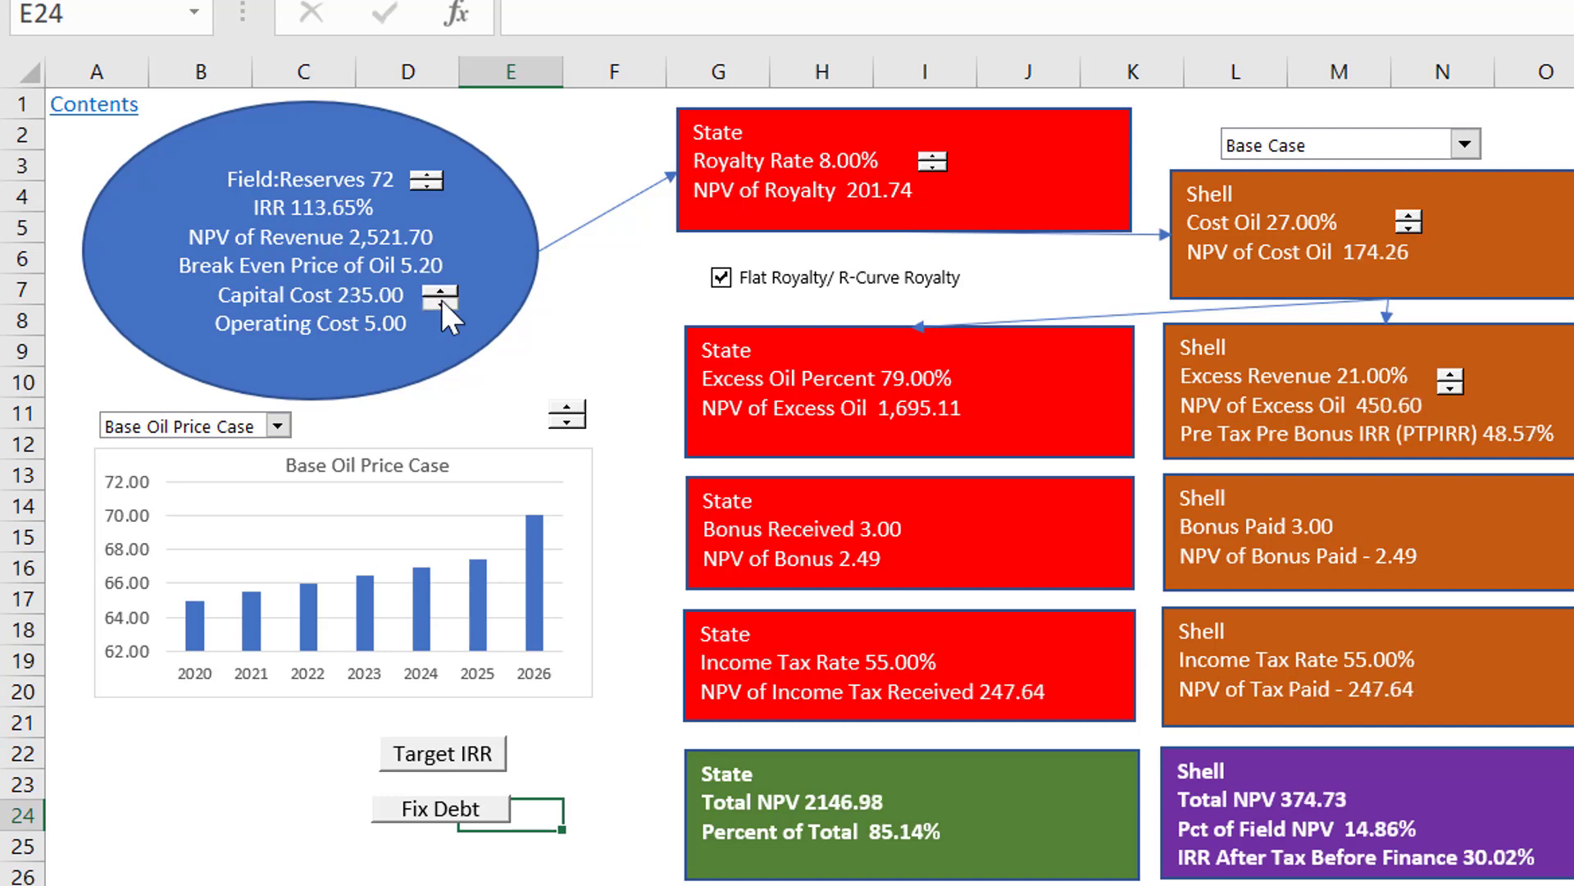
double_click(441, 303)
left_click(441, 304)
double_click(442, 301)
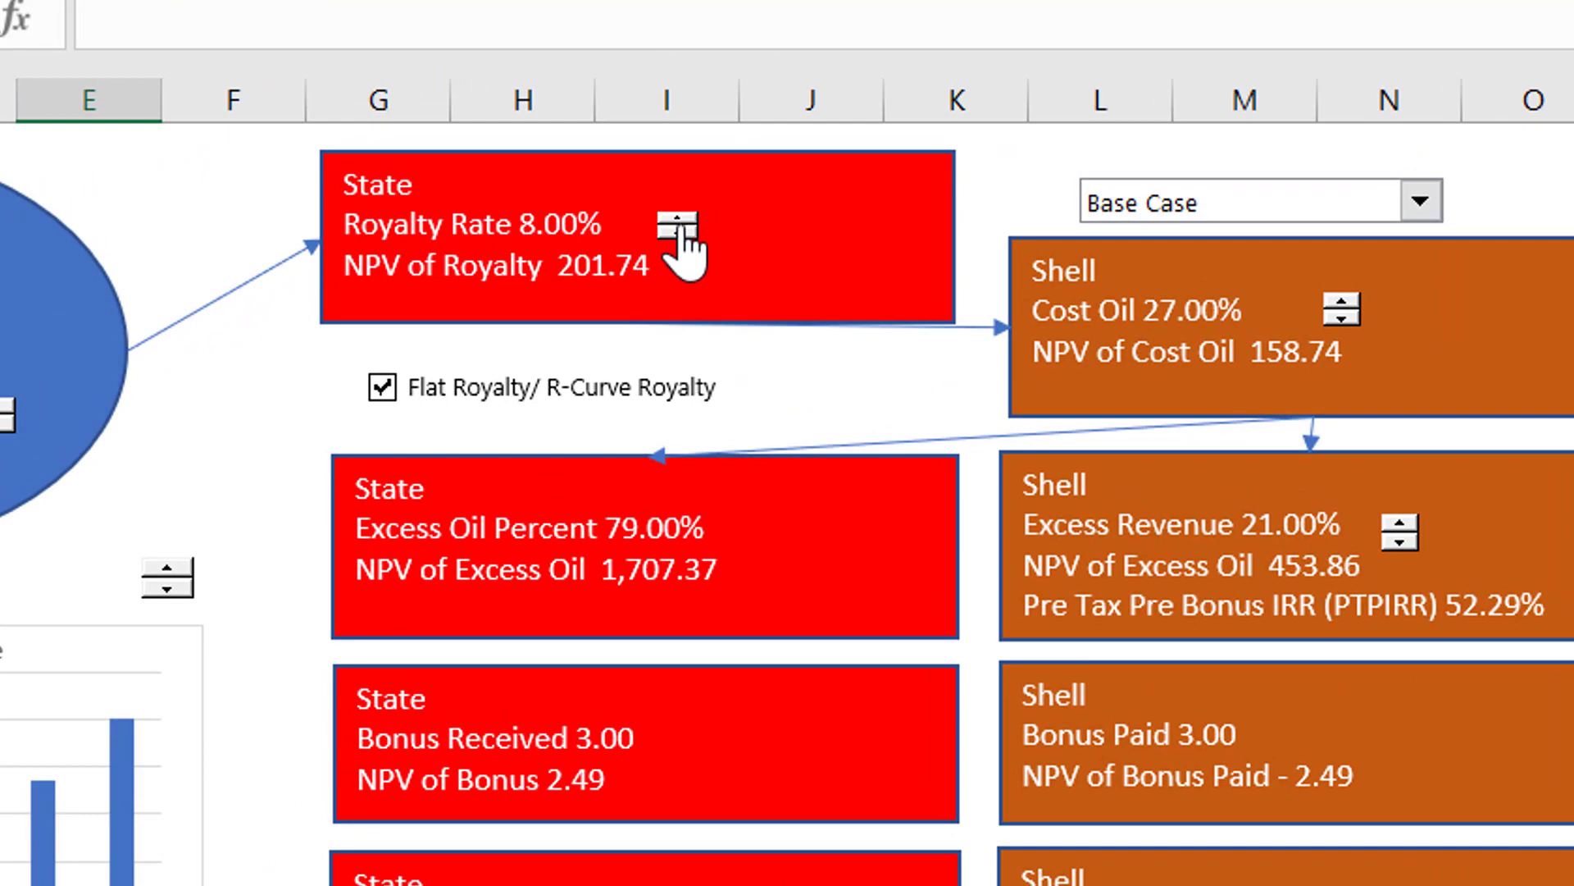
Step: Raise the State's royalty rate to 26%
left_click(678, 220)
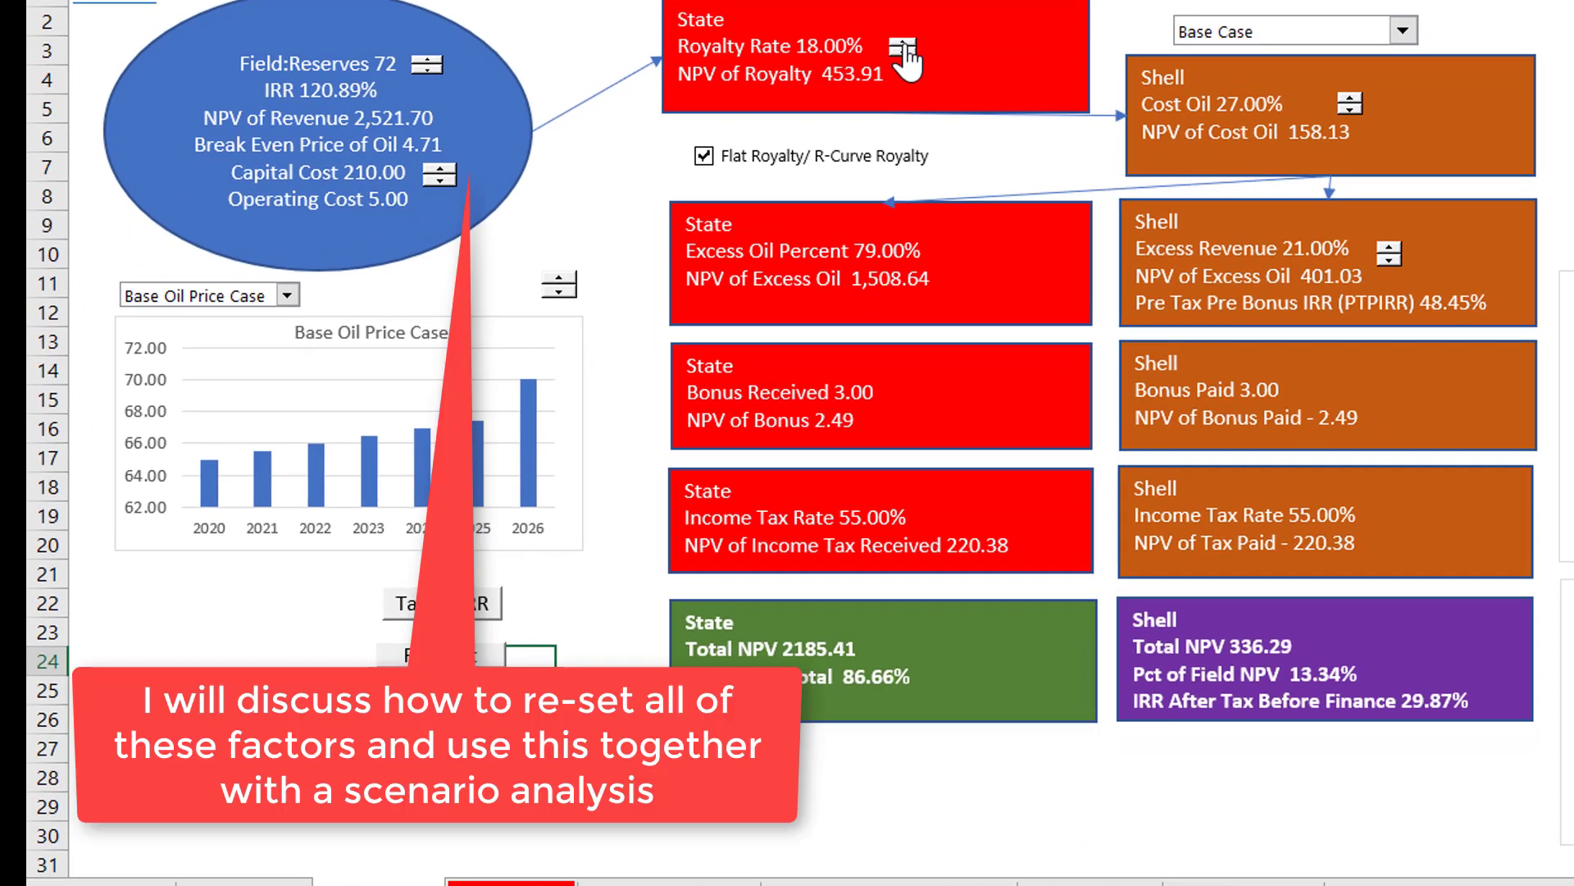
left_click(903, 43)
left_click(903, 43)
left_click(903, 44)
left_click(902, 44)
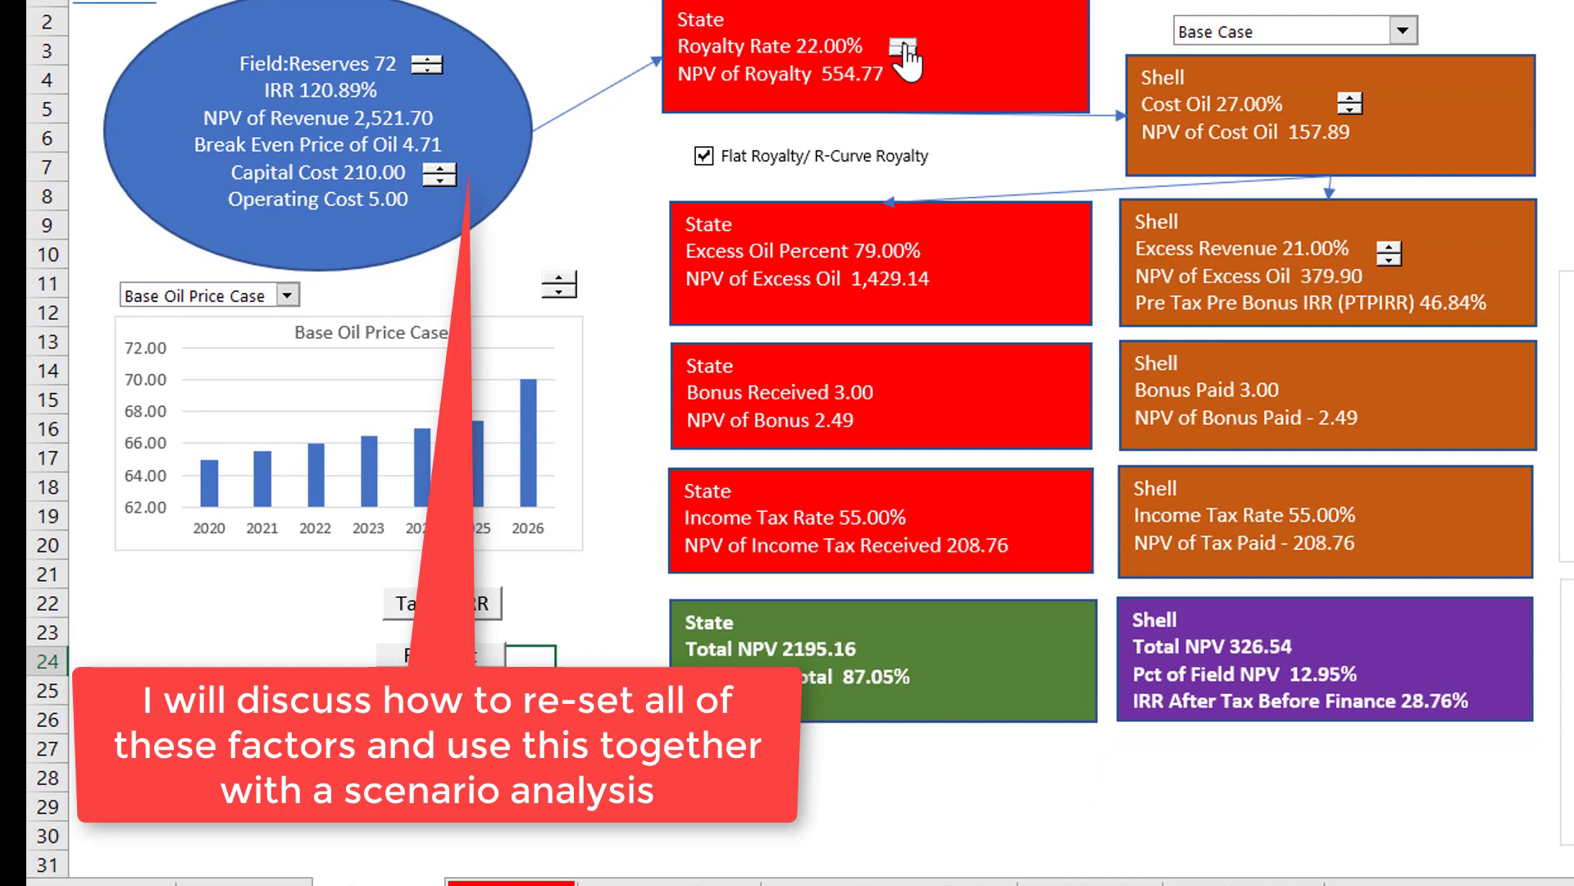
left_click(903, 43)
left_click(903, 43)
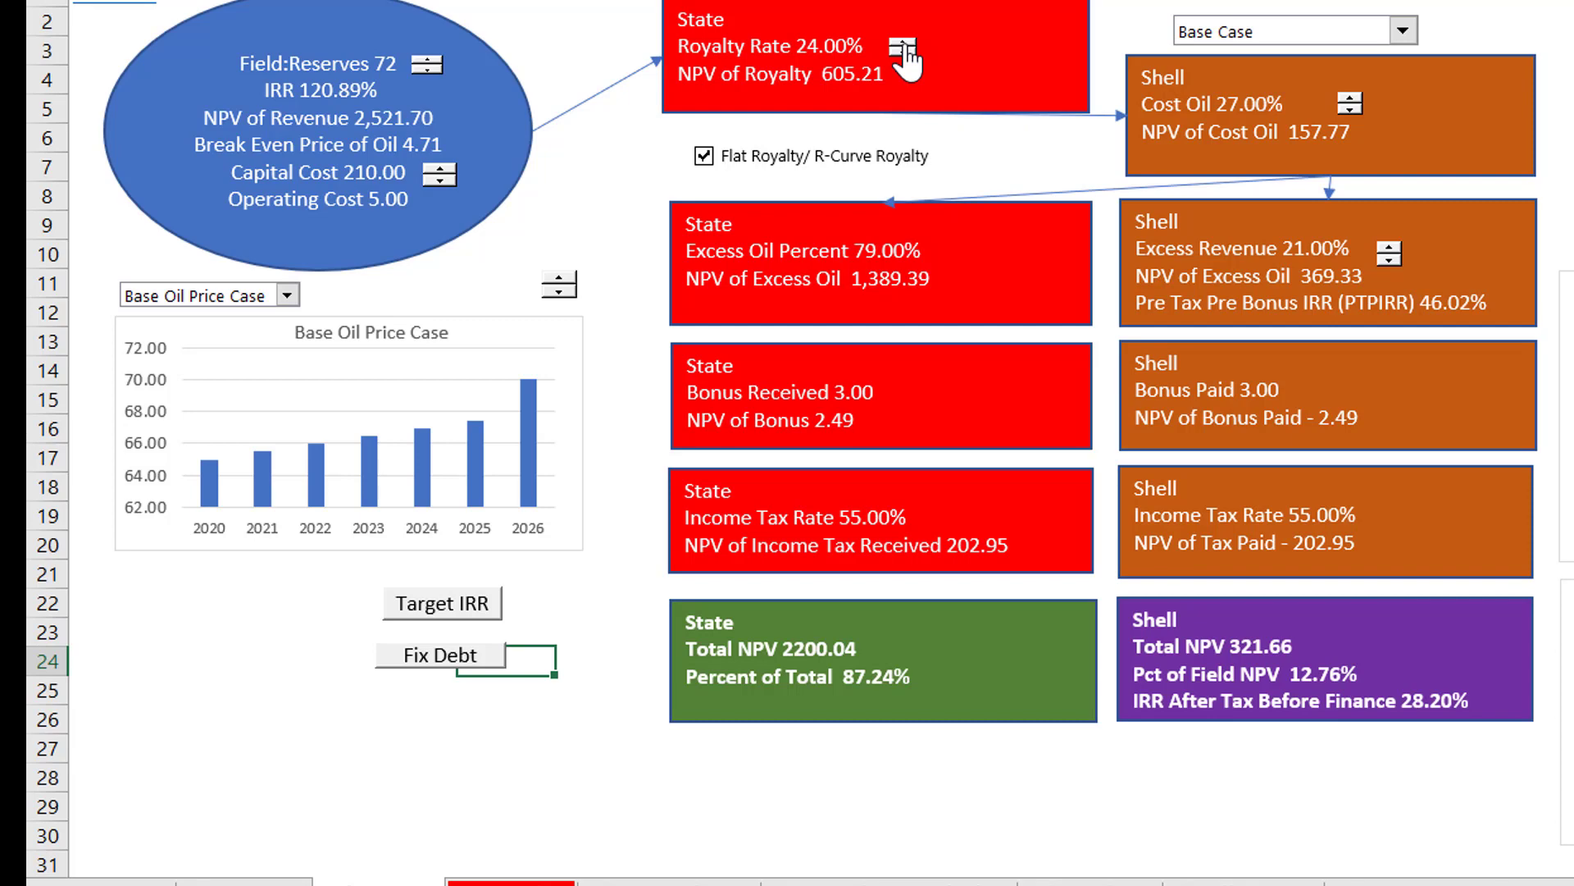
left_click(902, 43)
left_click(902, 43)
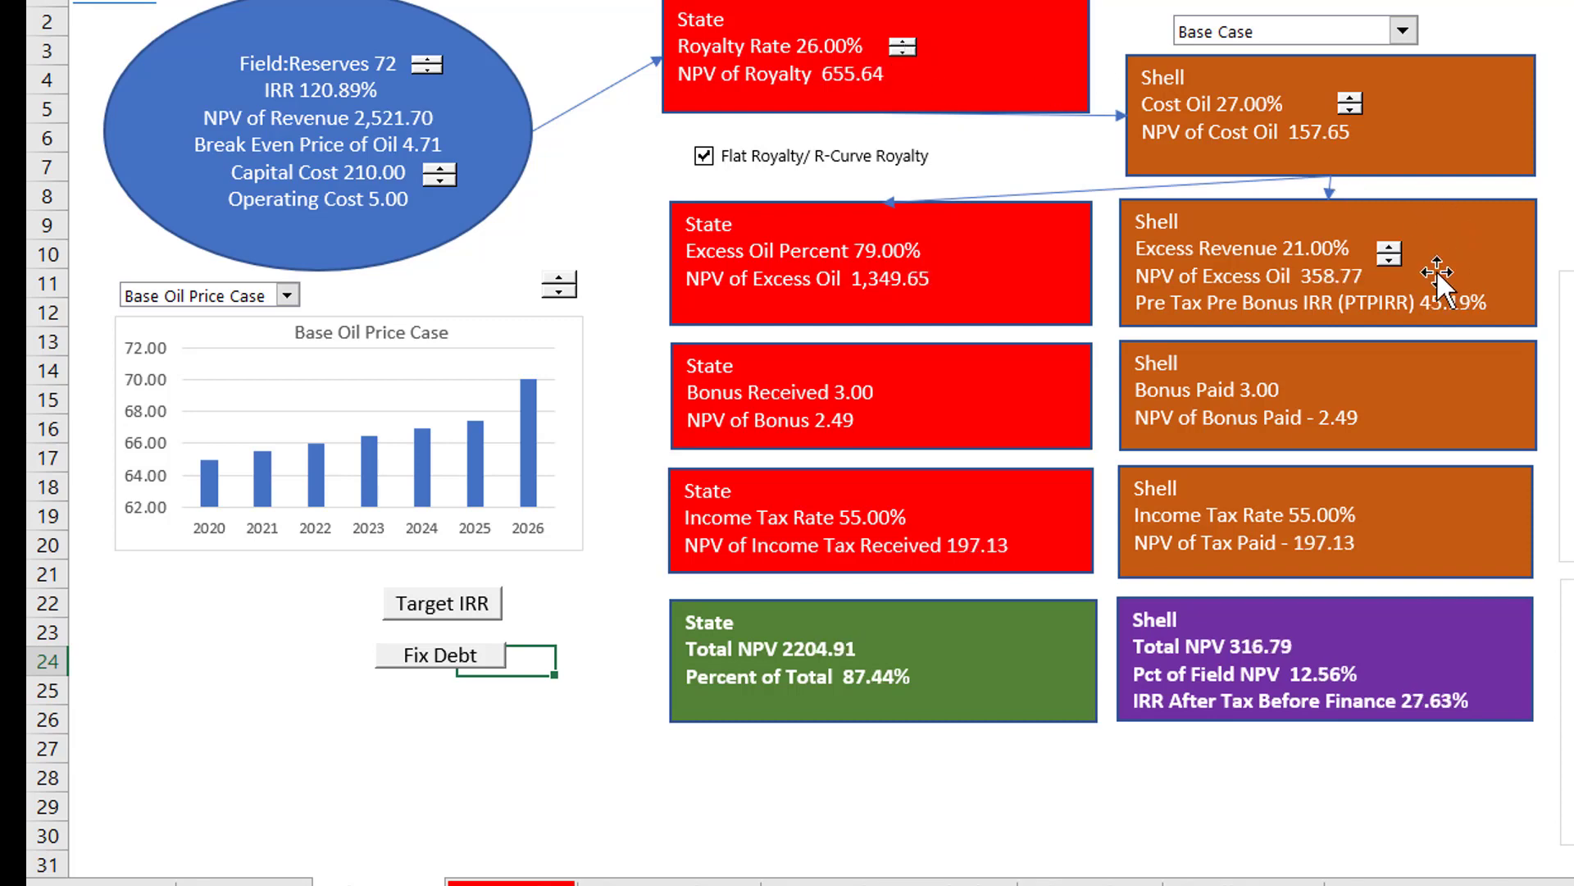
Step: Lower Shell's excess revenue share to 4%
left_click_drag(1392, 258, 1392, 257)
left_click(1390, 260)
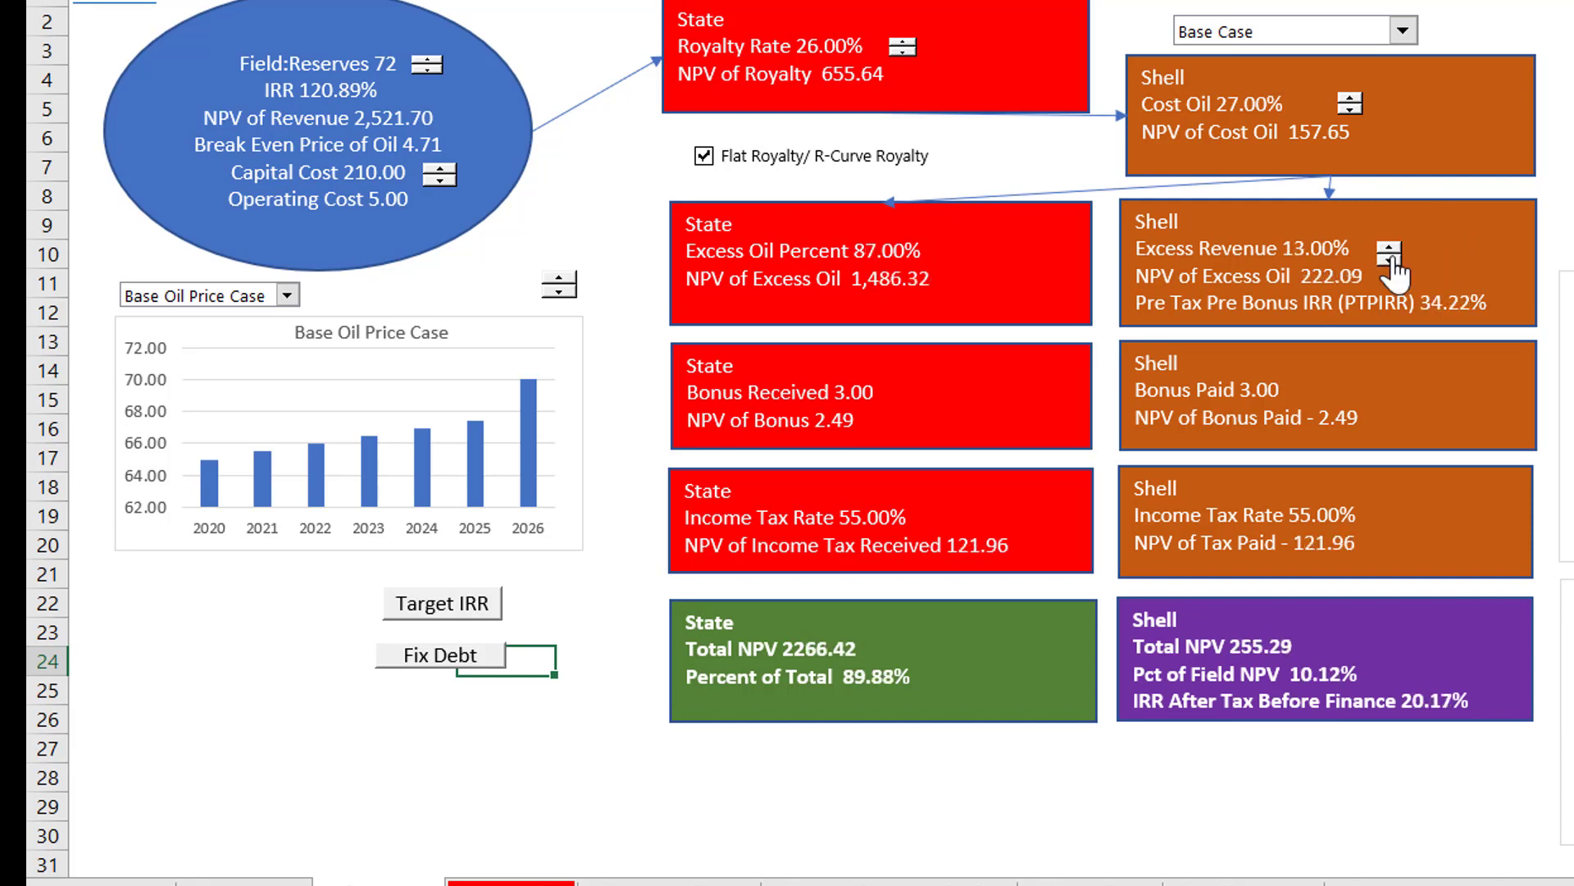
left_click(1390, 260)
left_click(1391, 260)
left_click(1392, 259)
left_click(1391, 260)
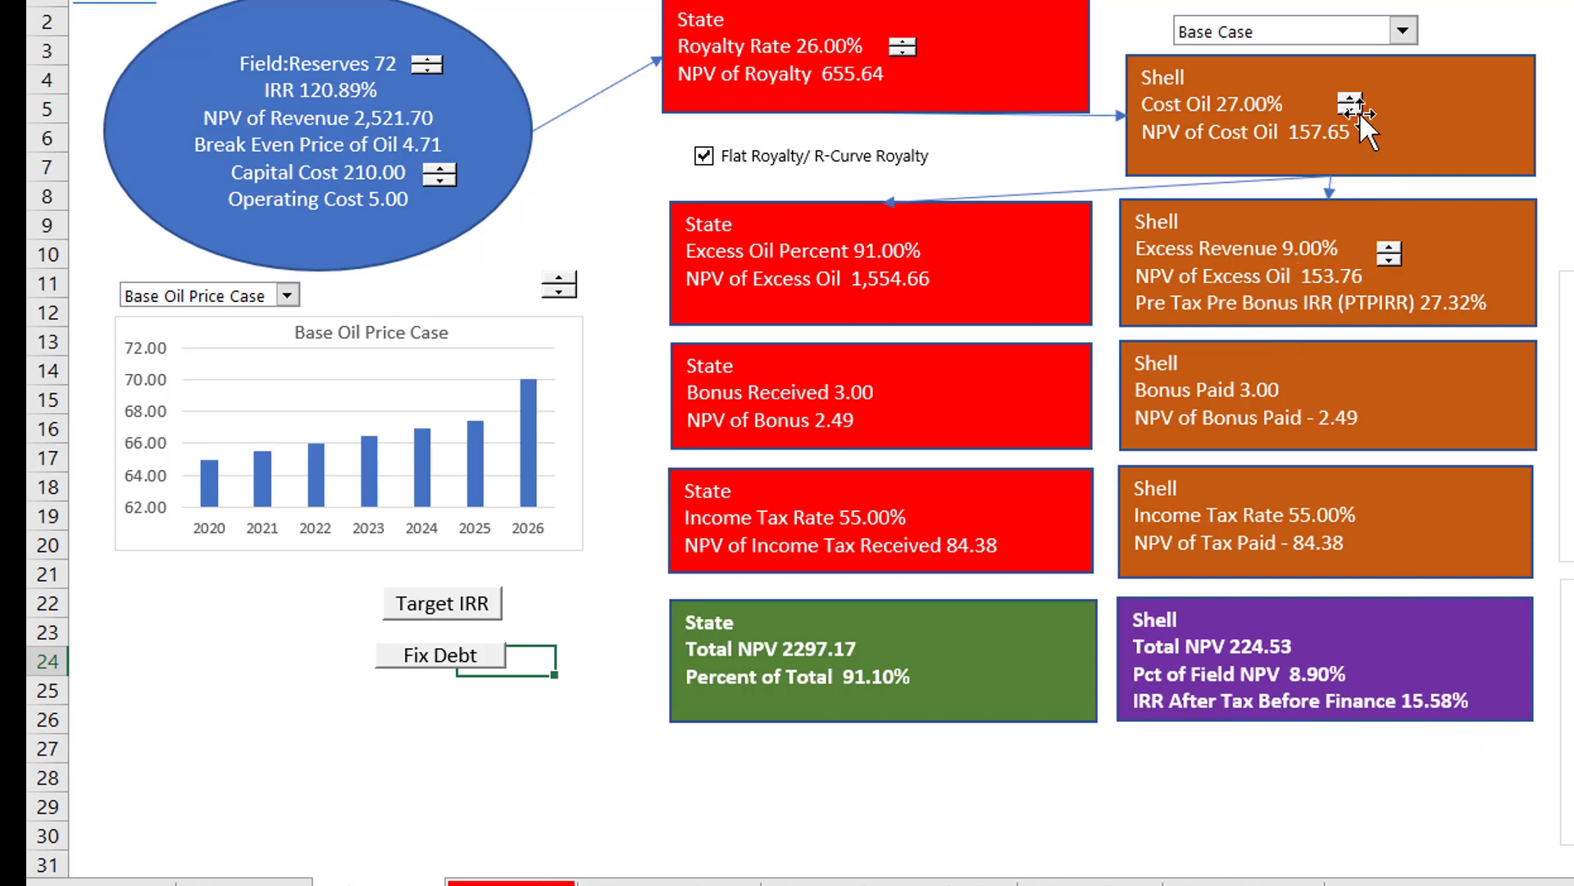
left_click(1395, 259)
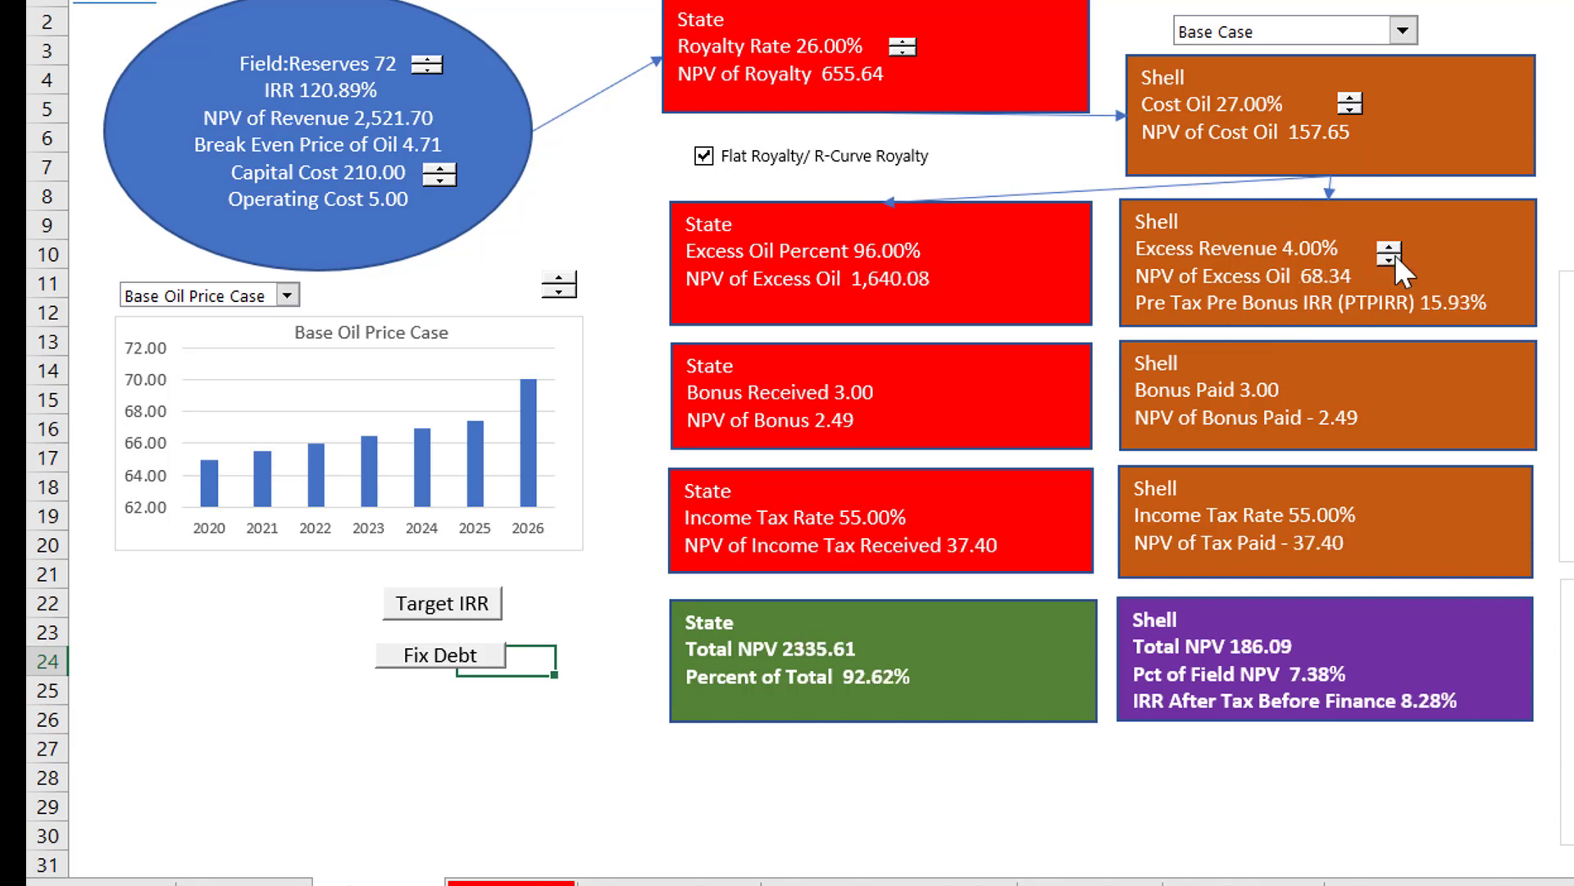
Step: Lower Shell's cost oil percentage to 23%
left_click(1350, 109)
left_click(1350, 109)
left_click(1350, 110)
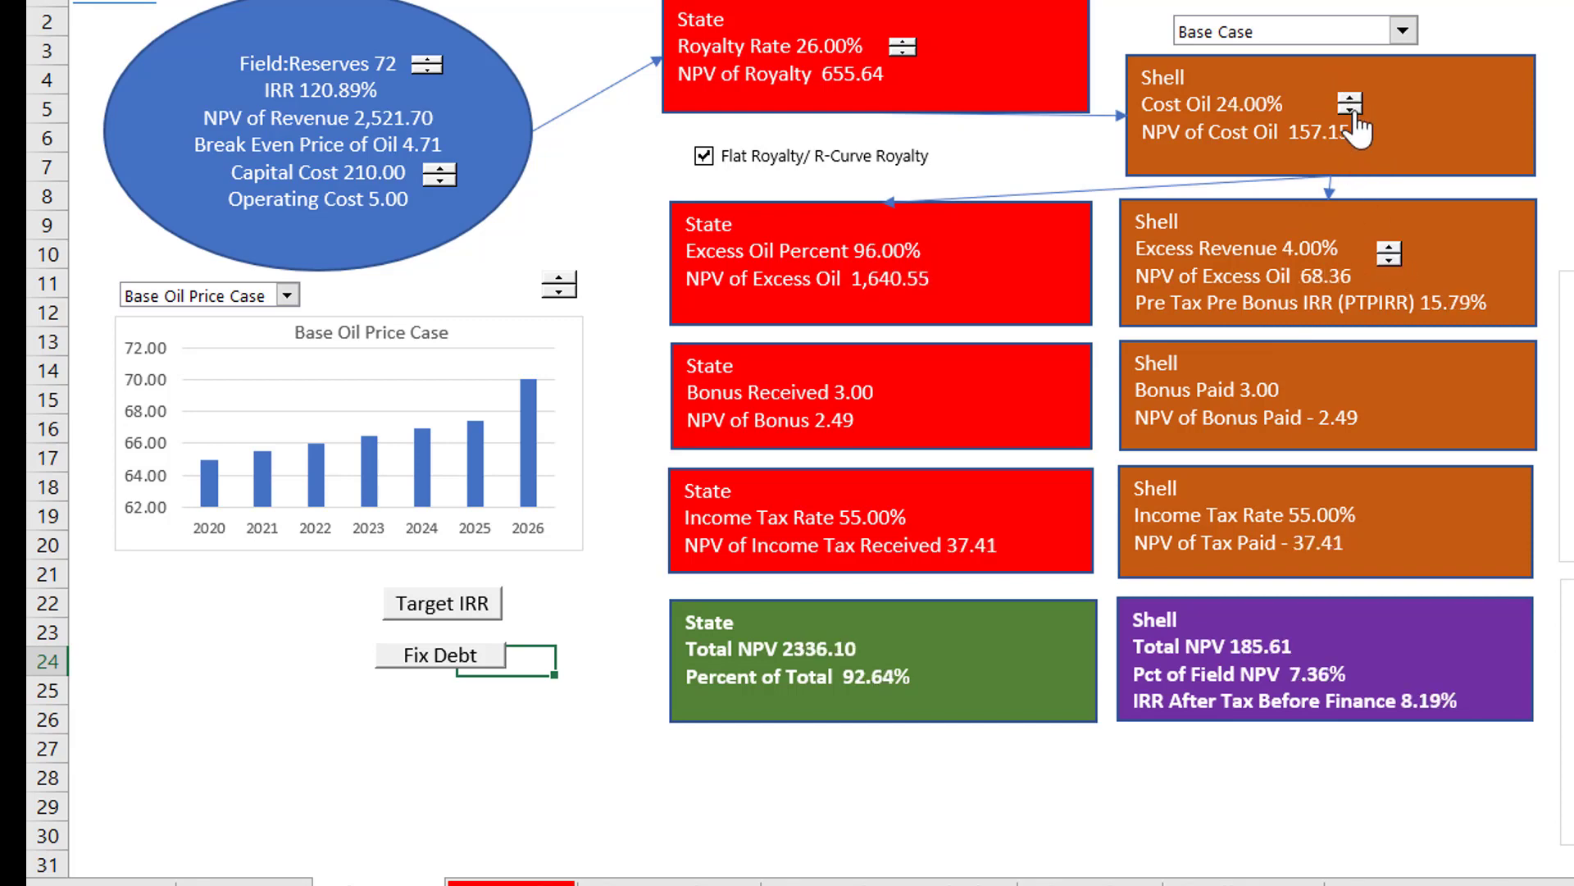
left_click(1351, 109)
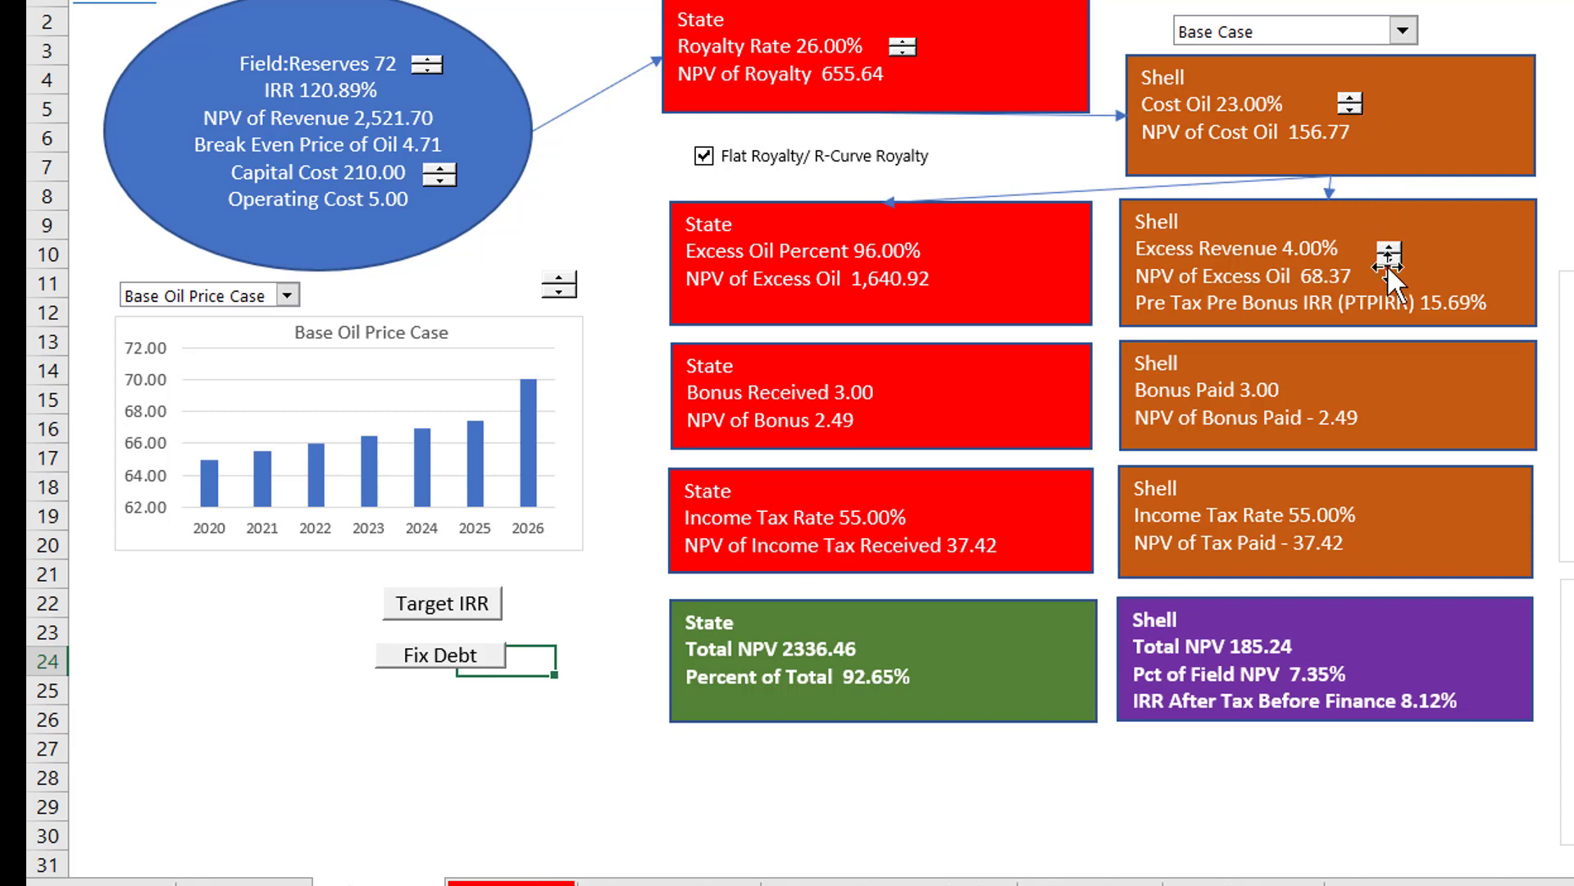
Step: Raise the State's royalty rate further to 36%
left_click(904, 42)
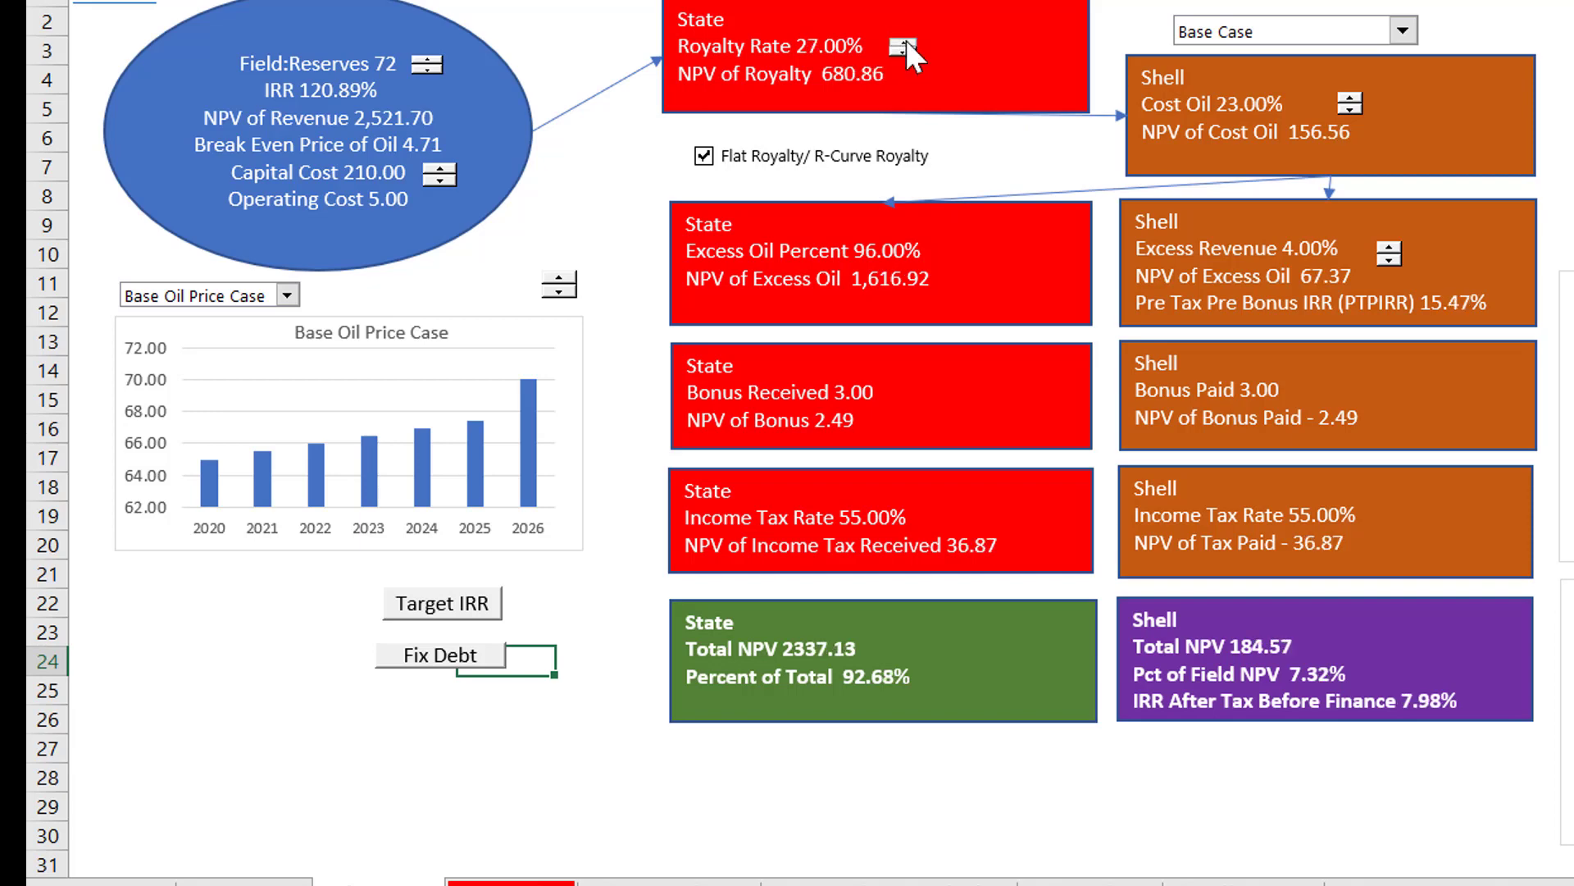
left_click(904, 42)
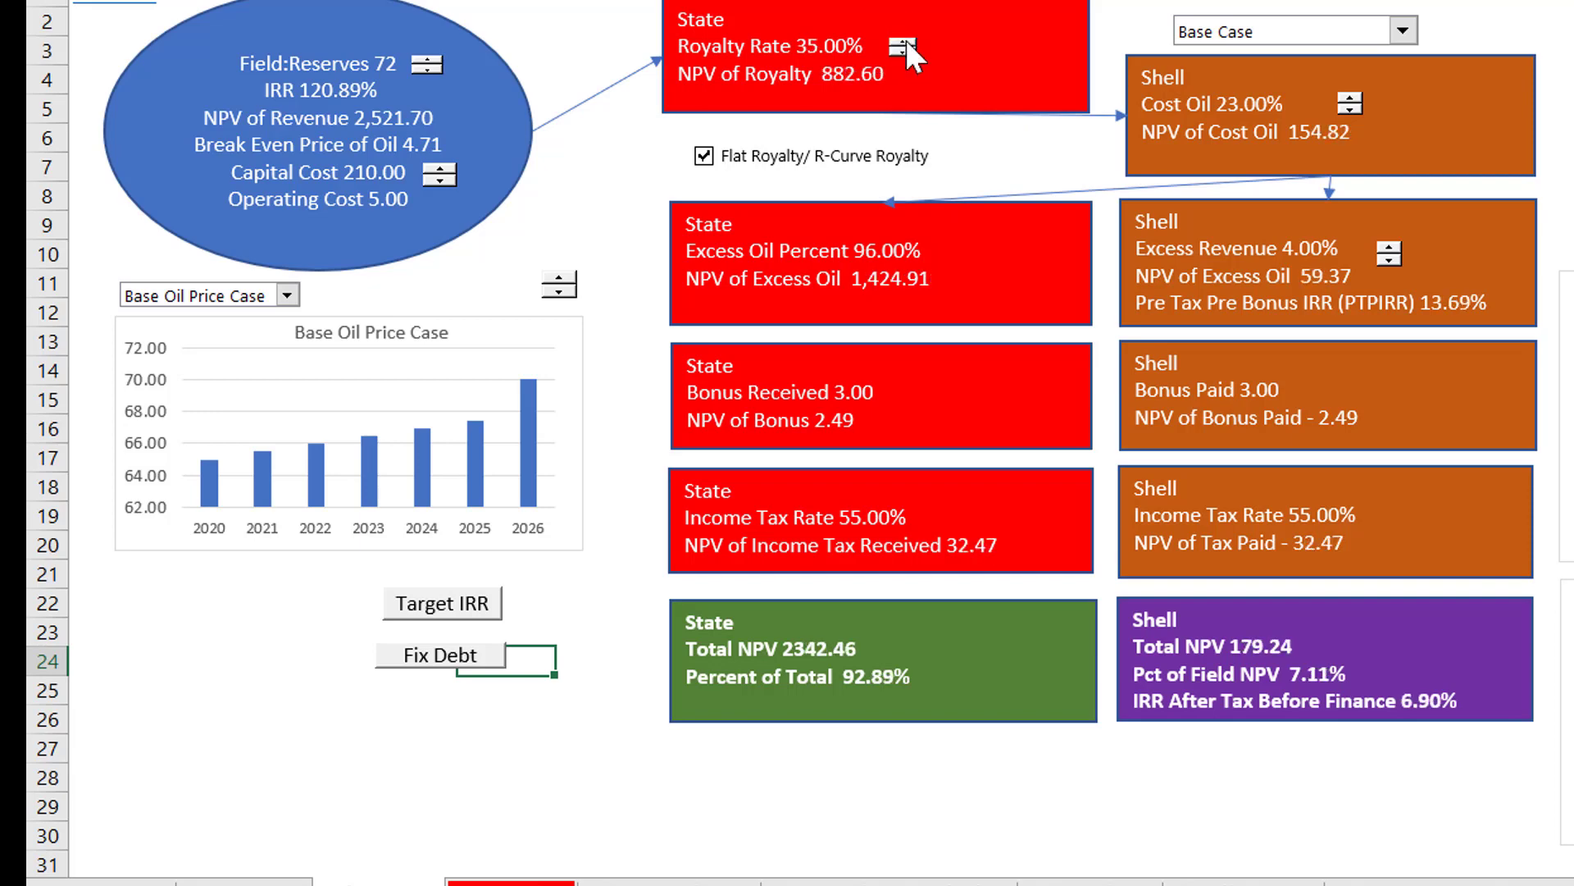
left_click(904, 42)
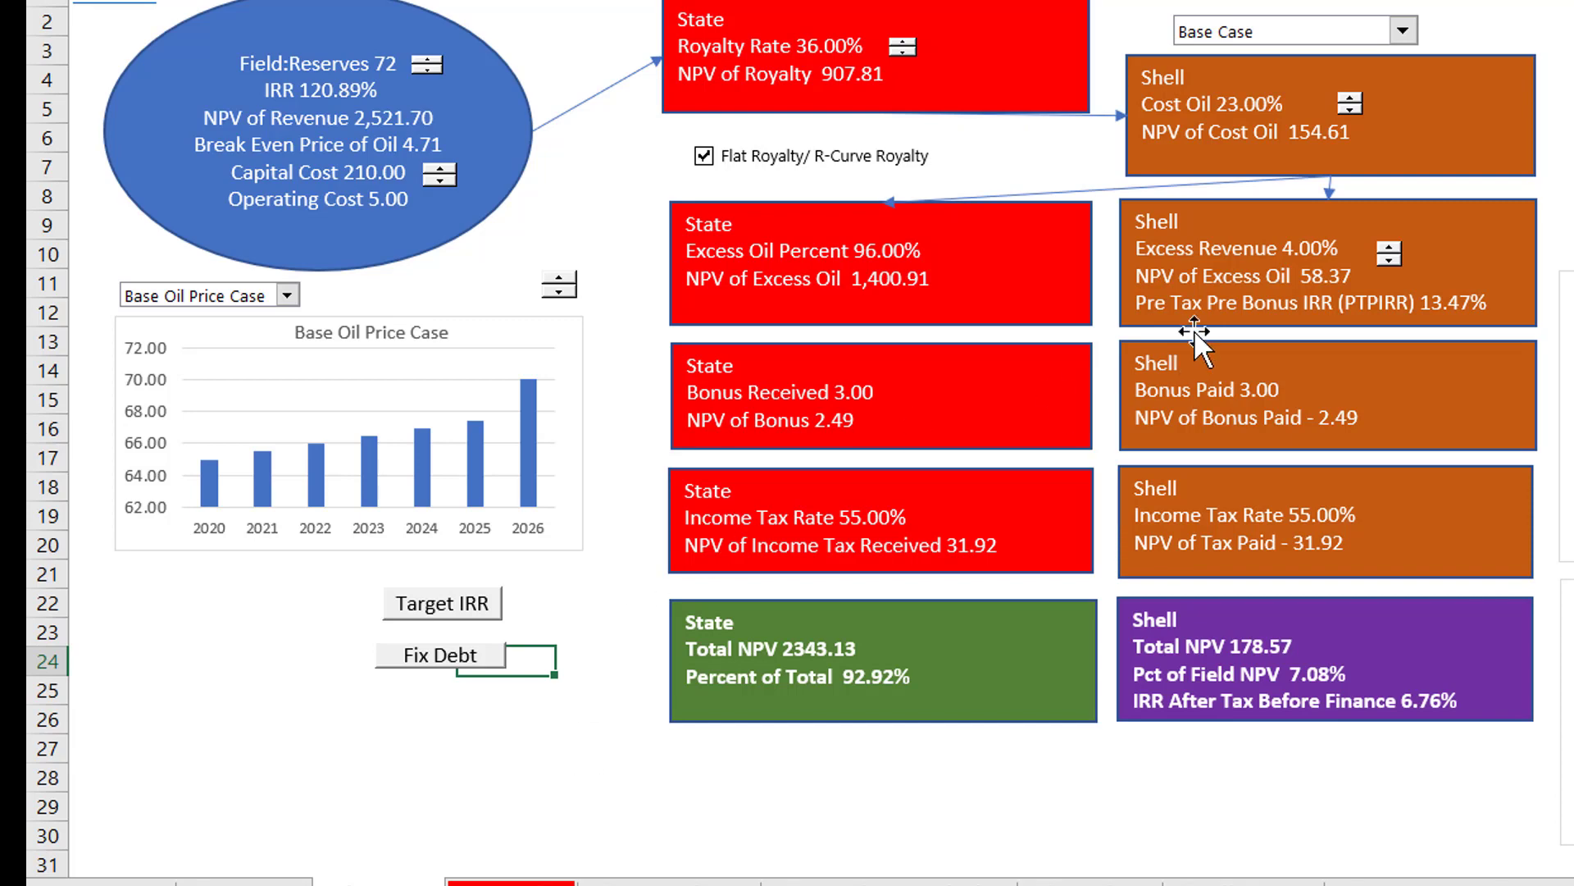
Step: Leave the diagram dashboard and go past the Scenario sheet to the Assumptions sheet
left_click(962, 813)
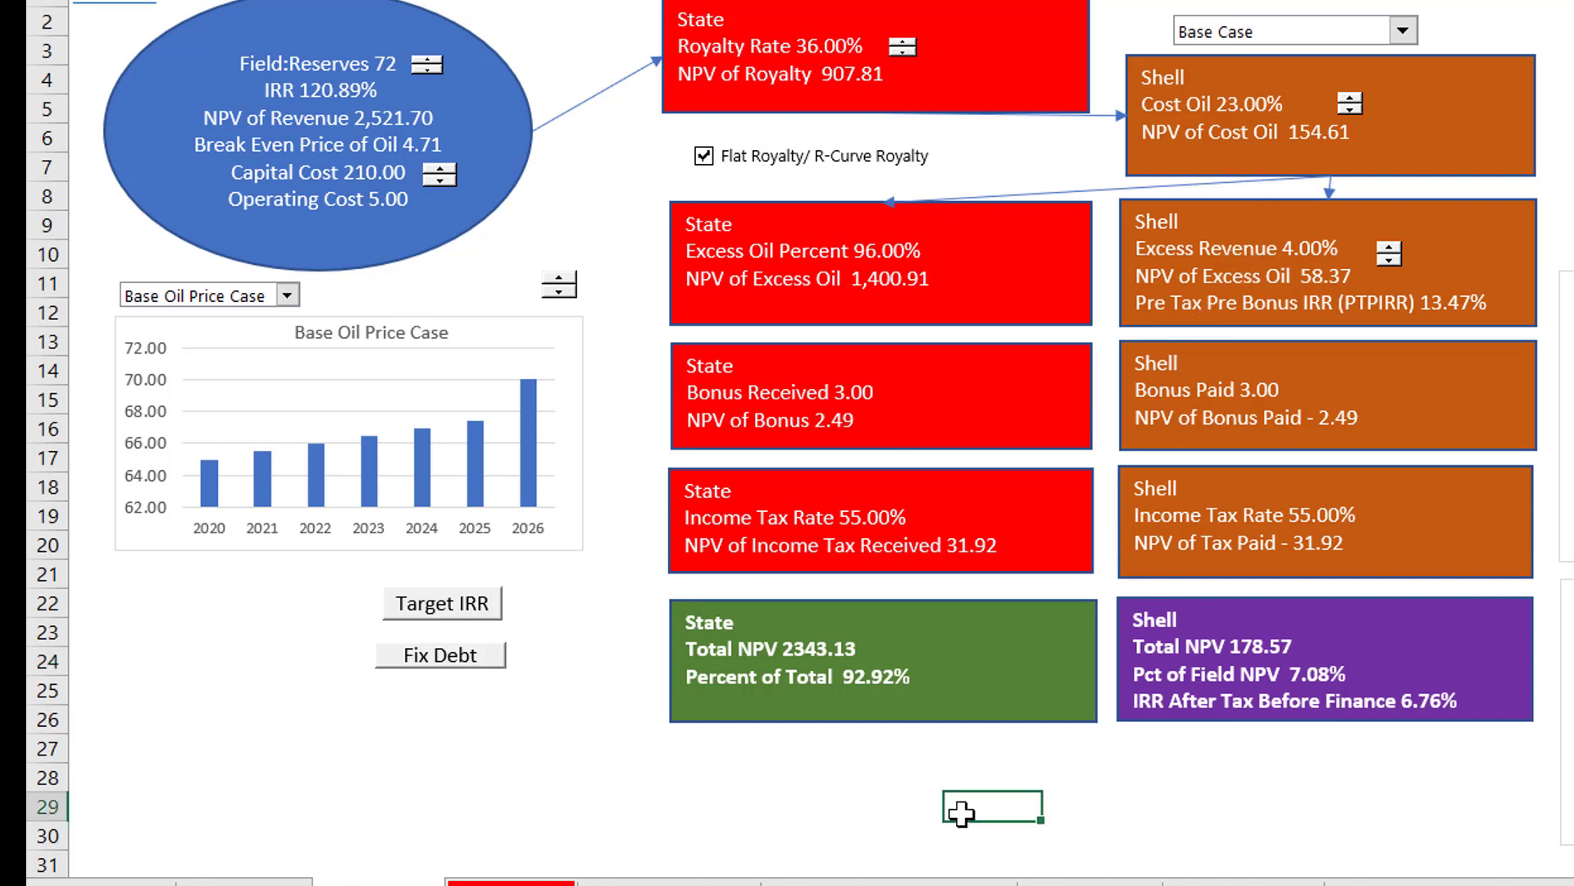
key("ctrl+Page_Down")
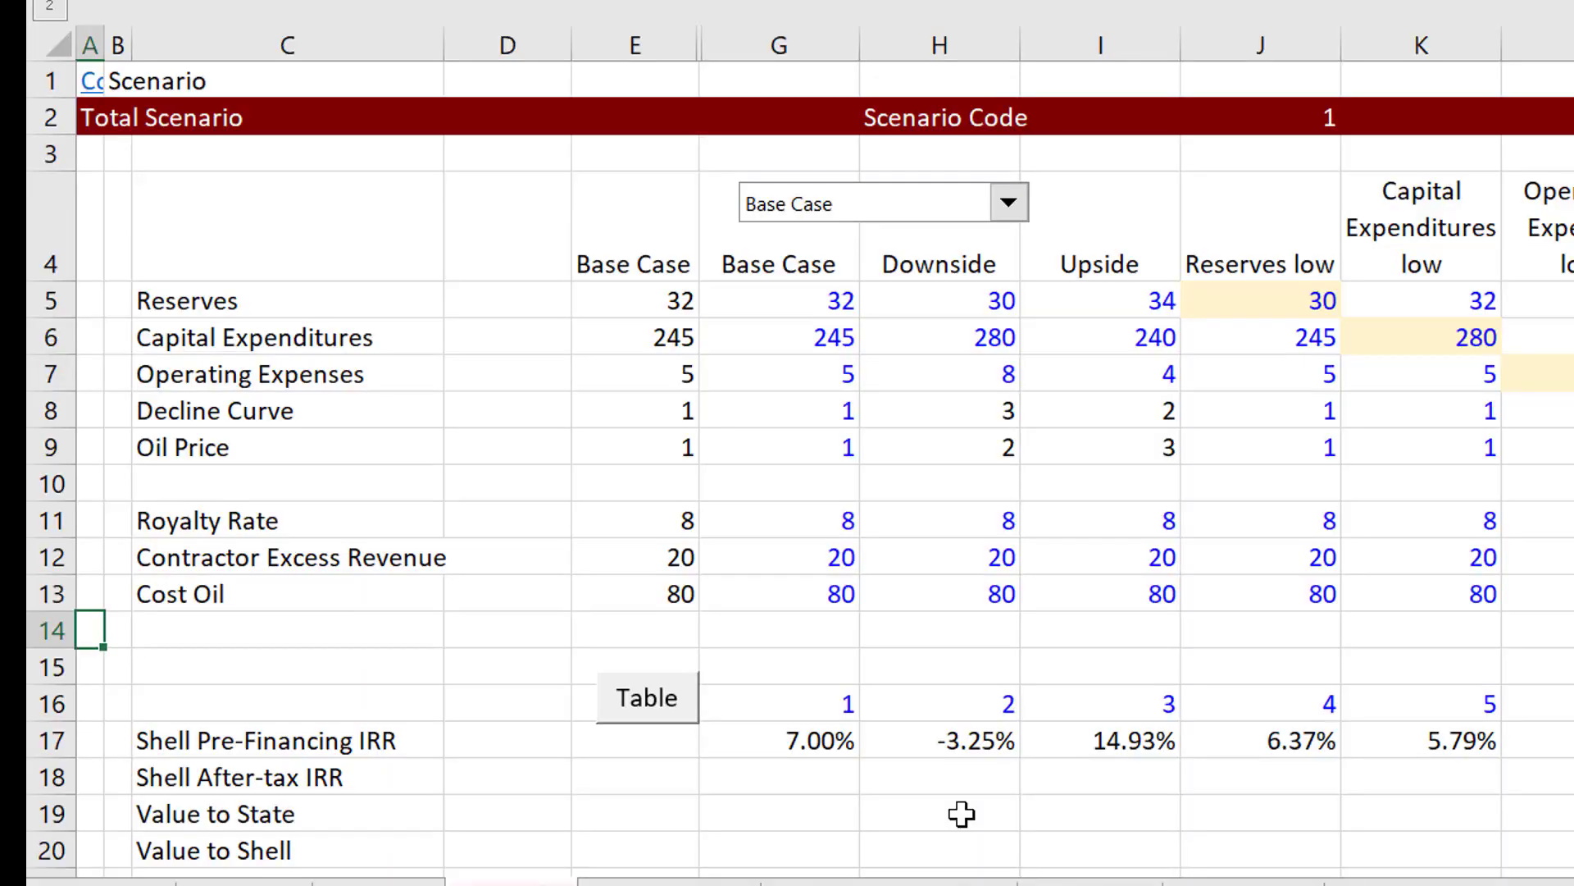
key("ctrl+Page_Down")
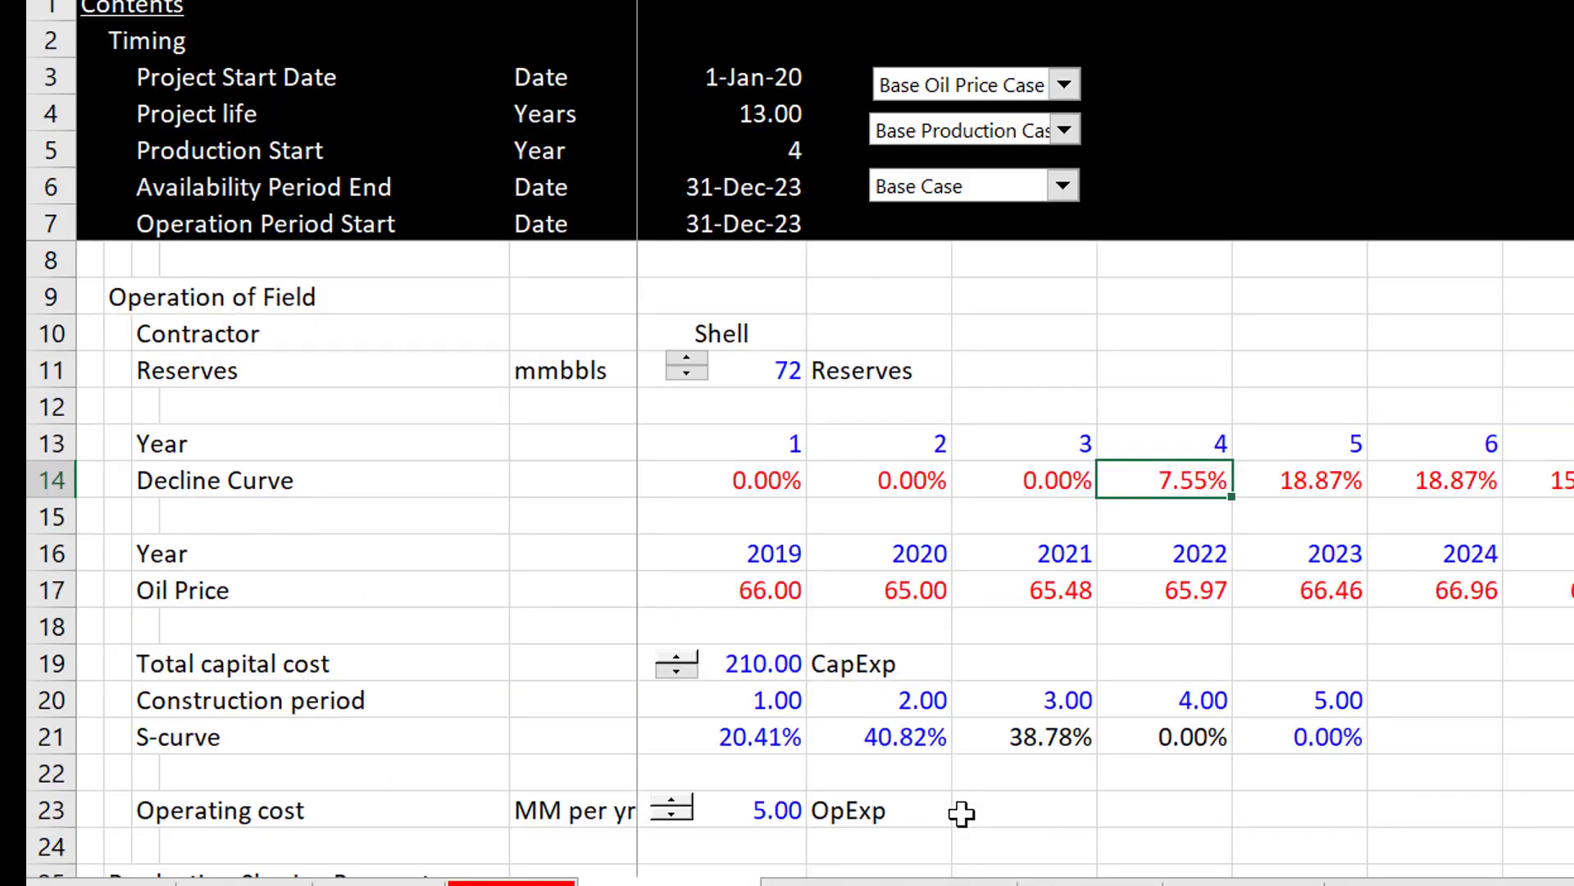
Step: Examine the field operation inputs and the production sharing parameters on the Assumptions sheet, ending back at the Operation of Field section
left_click(163, 381)
key("Left")
key("Left")
key("Left")
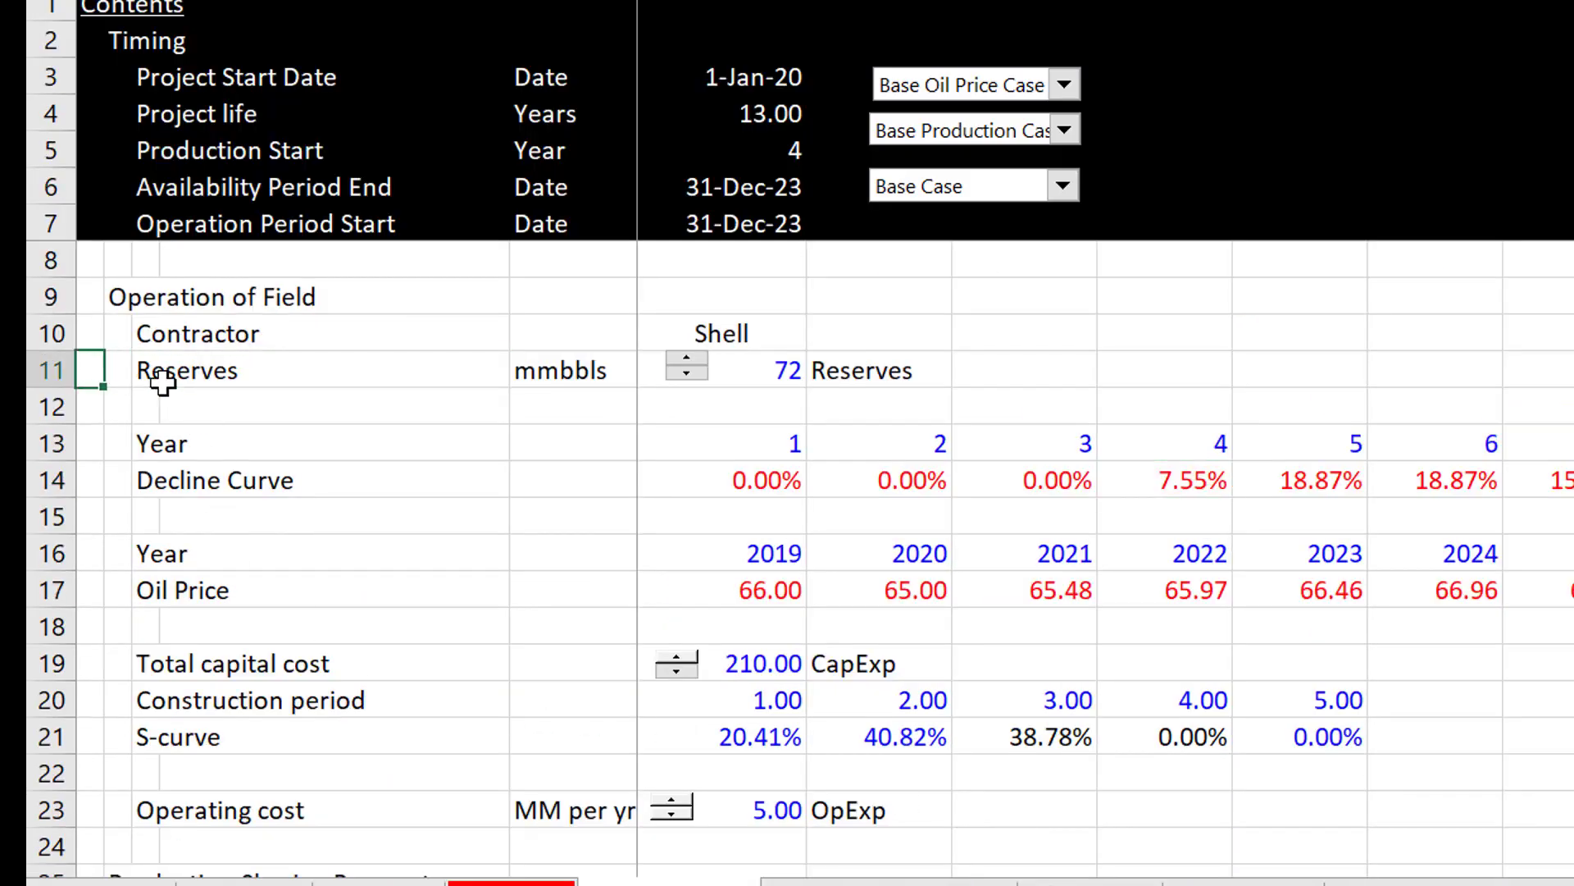
key("Up")
key("Up")
key("Up")
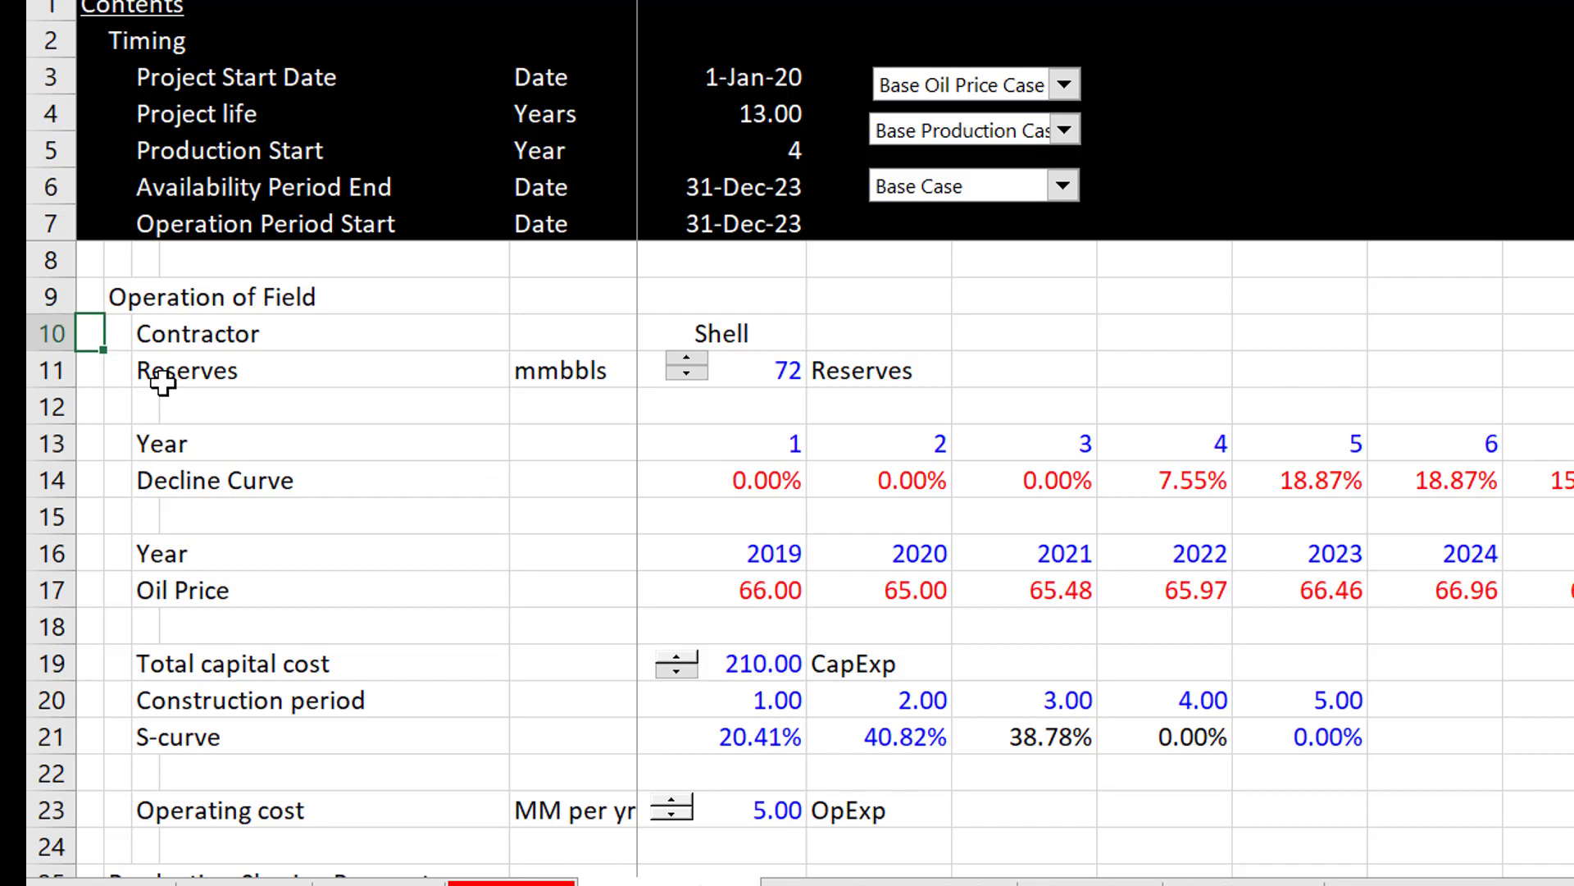
key("Page_Down")
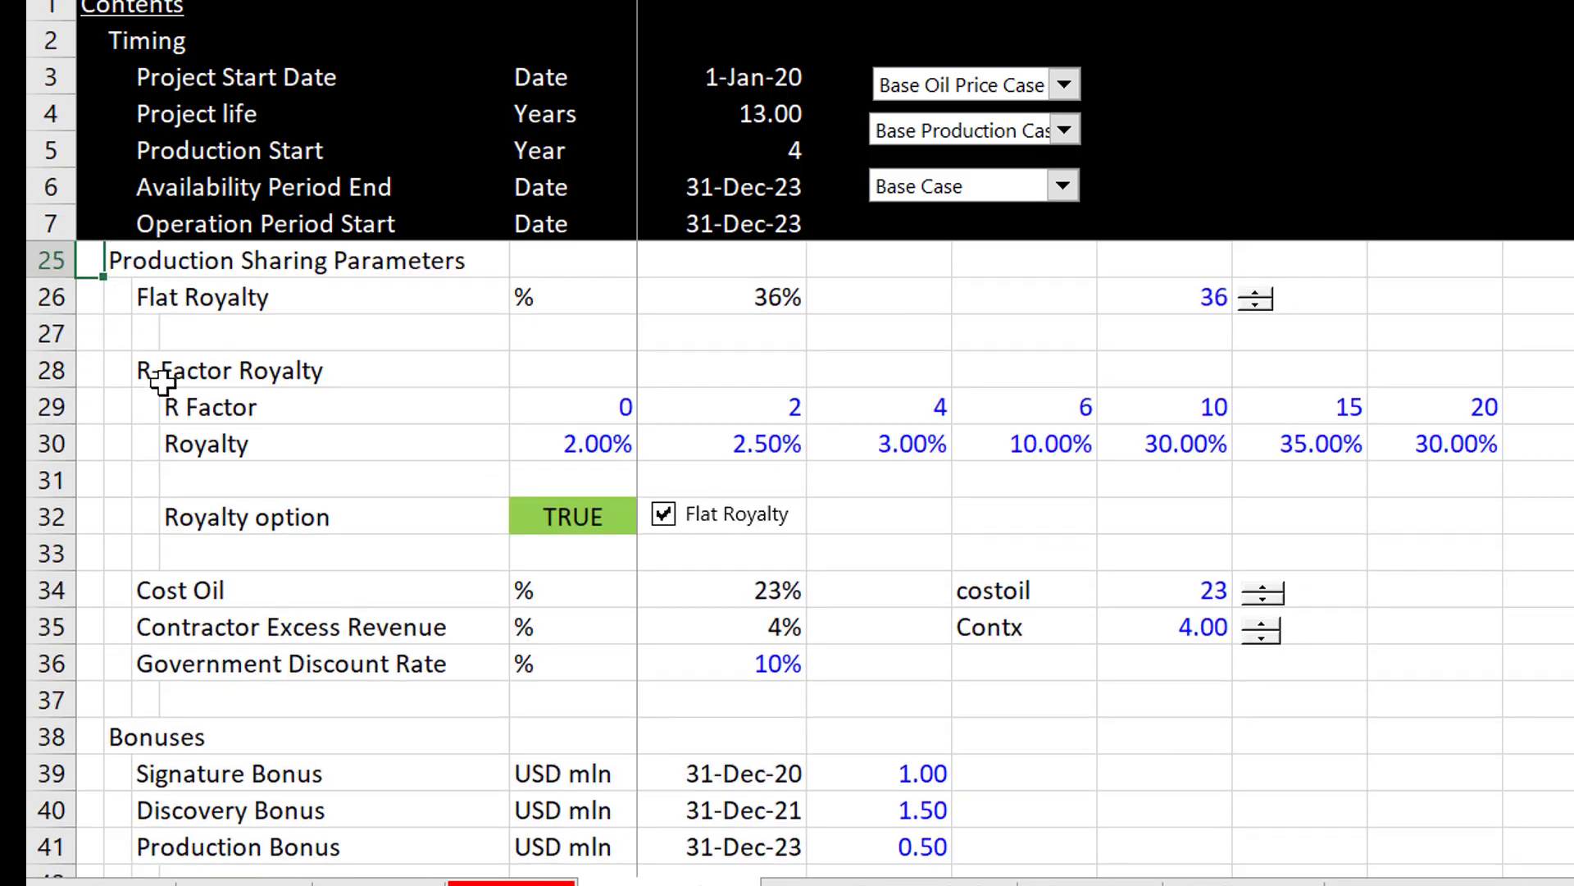
key("Page_Up")
key("Down")
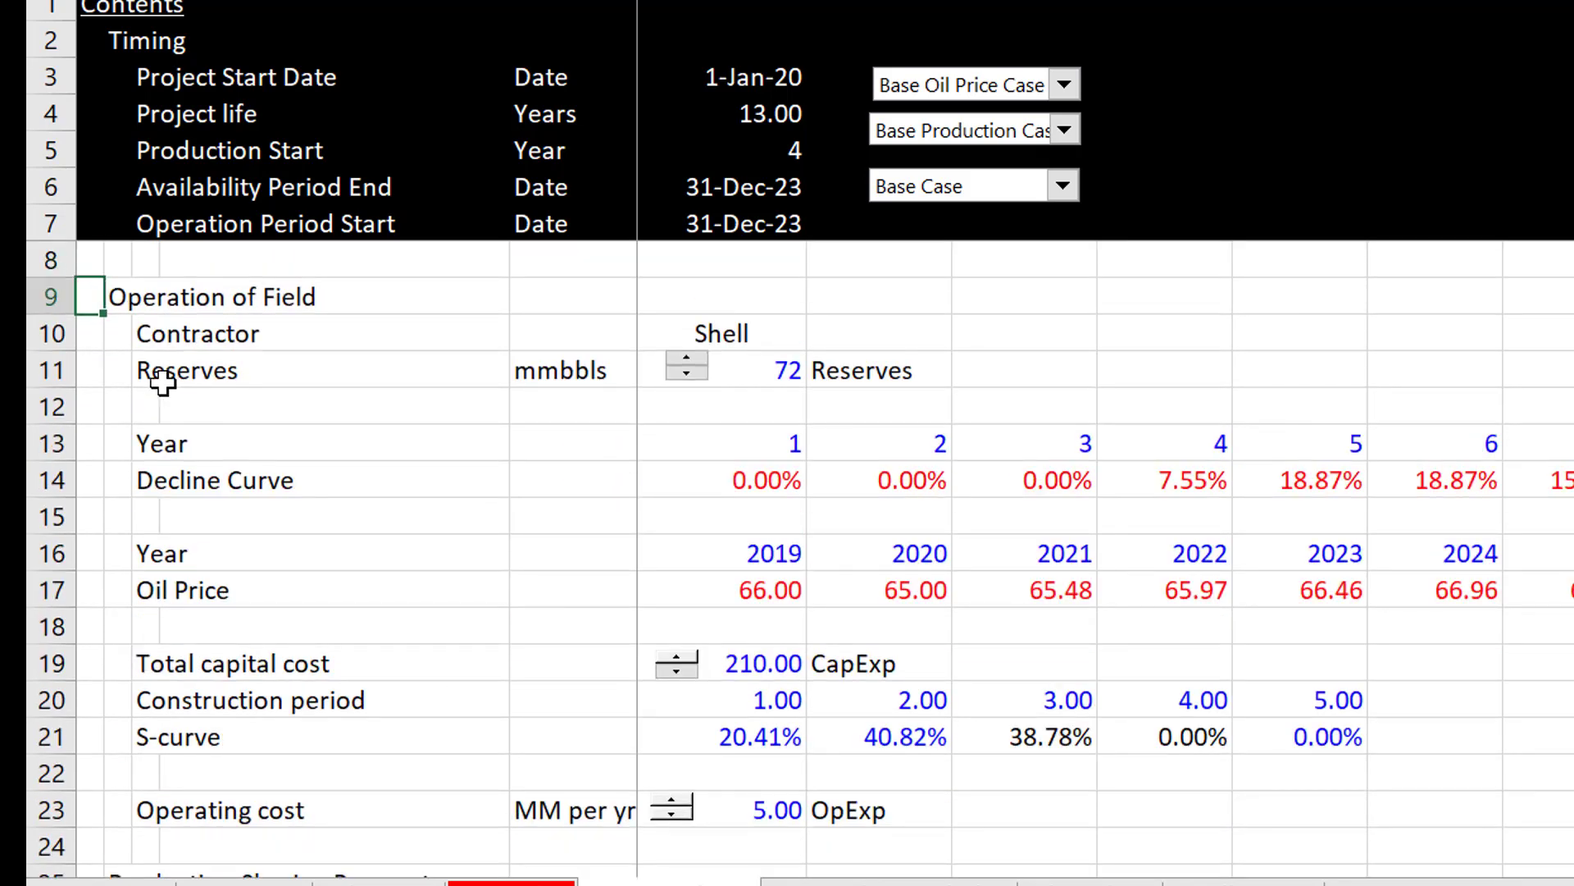
key("Right")
key("Left")
key("Right")
key("Left")
key("Right")
key("Left")
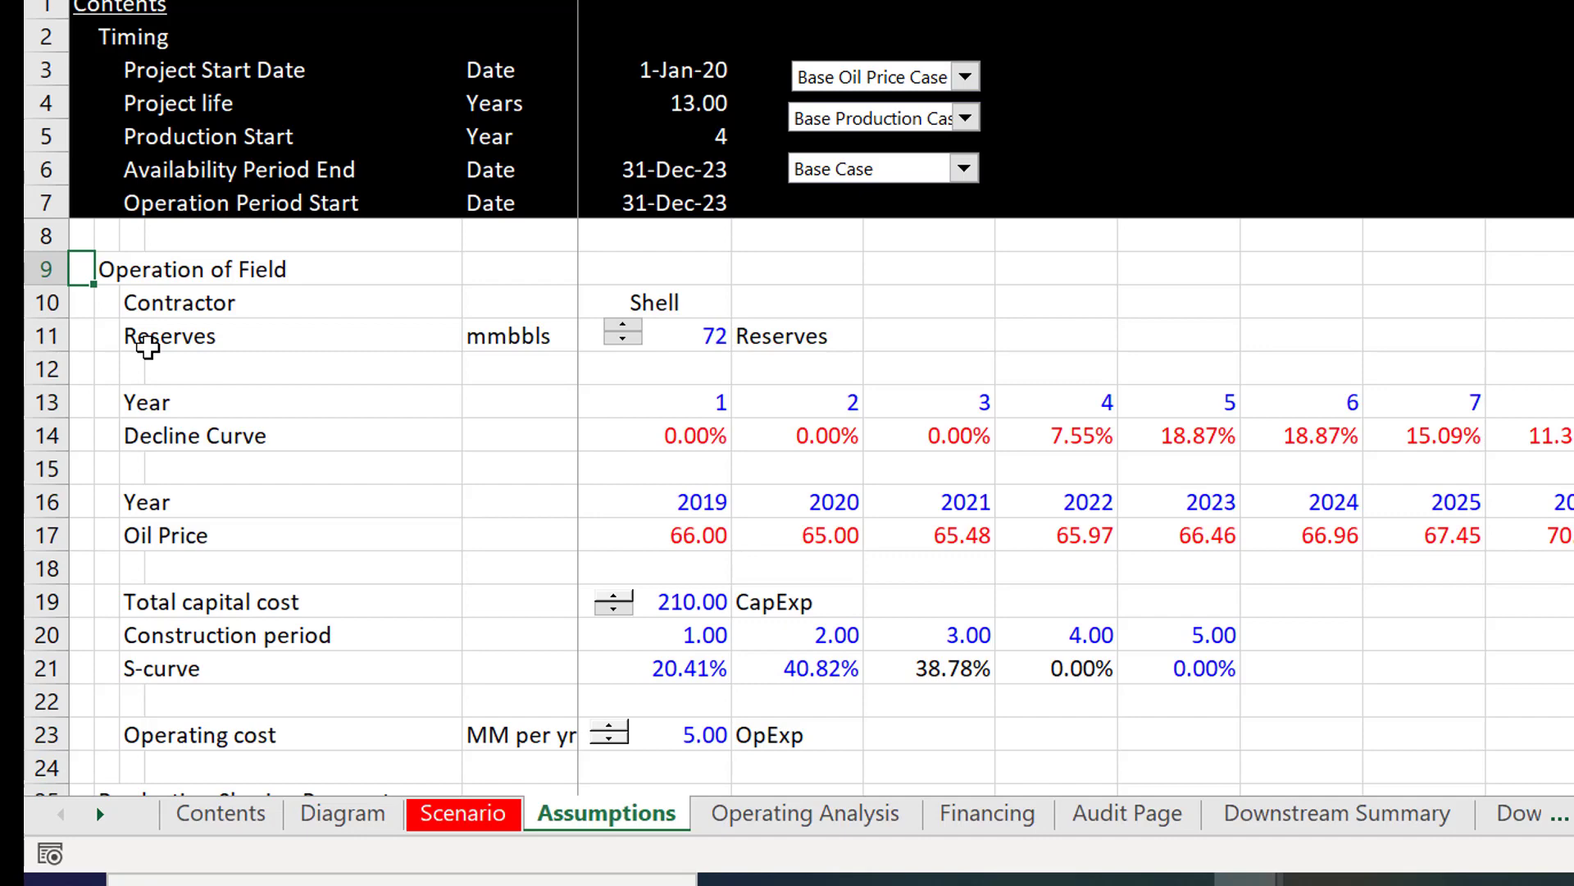
Step: Return to the Diagram sheet with the State and Shell cash flow boxes
key("ctrl+Page_Up")
key("ctrl+Page_Up")
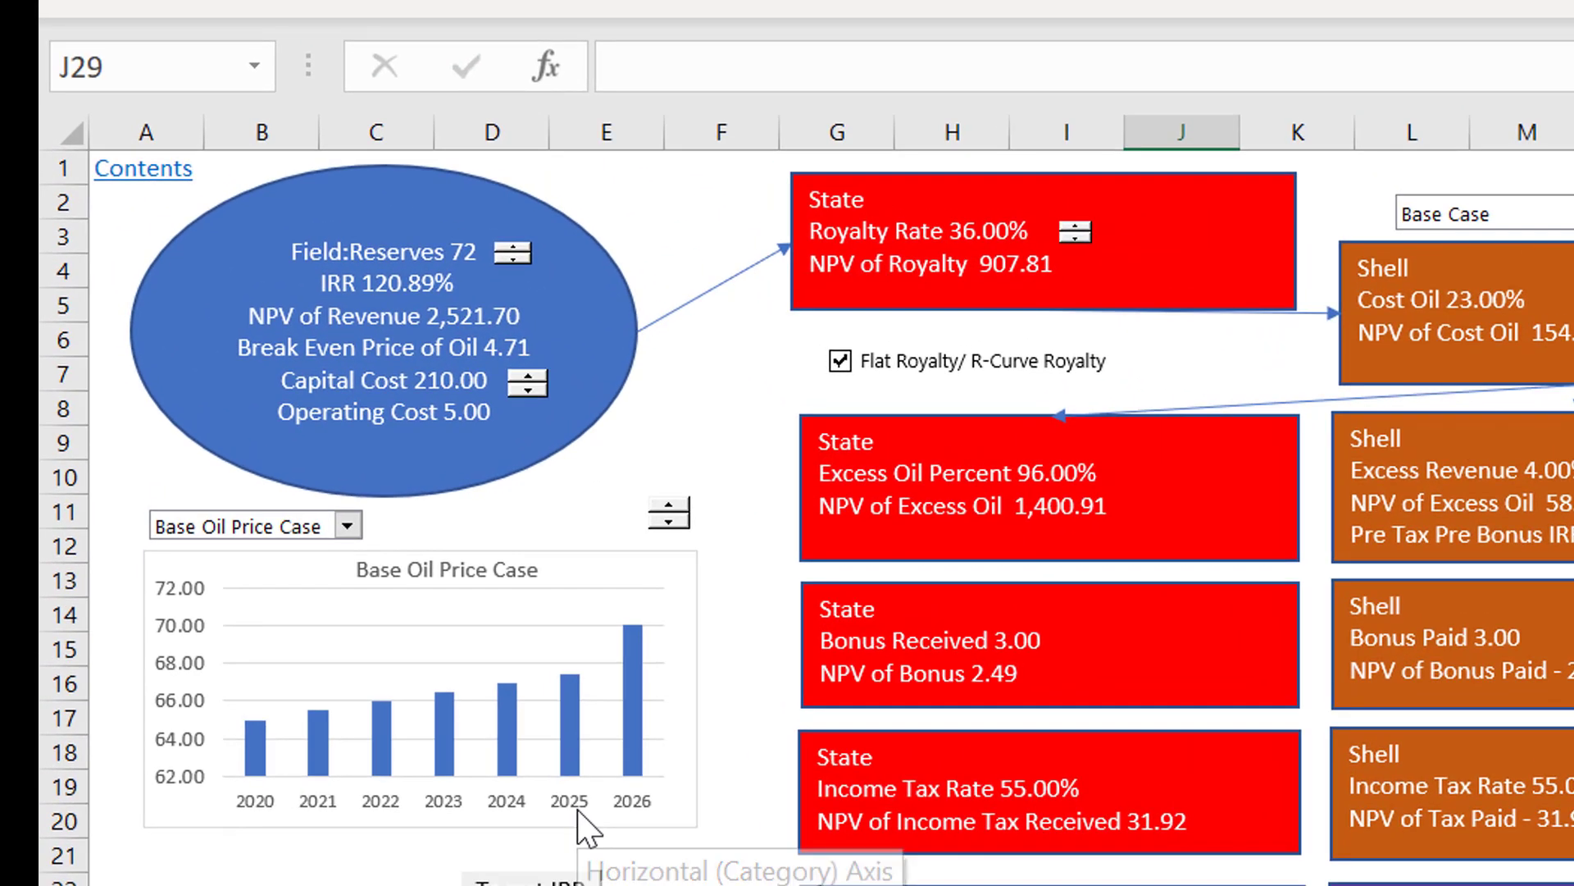
Step: Go to the Assumptions sheet and examine the decline curve, oil price and capital cost inputs under Operation of Field
key("ctrl+Page_Down")
key("ctrl+Page_Down")
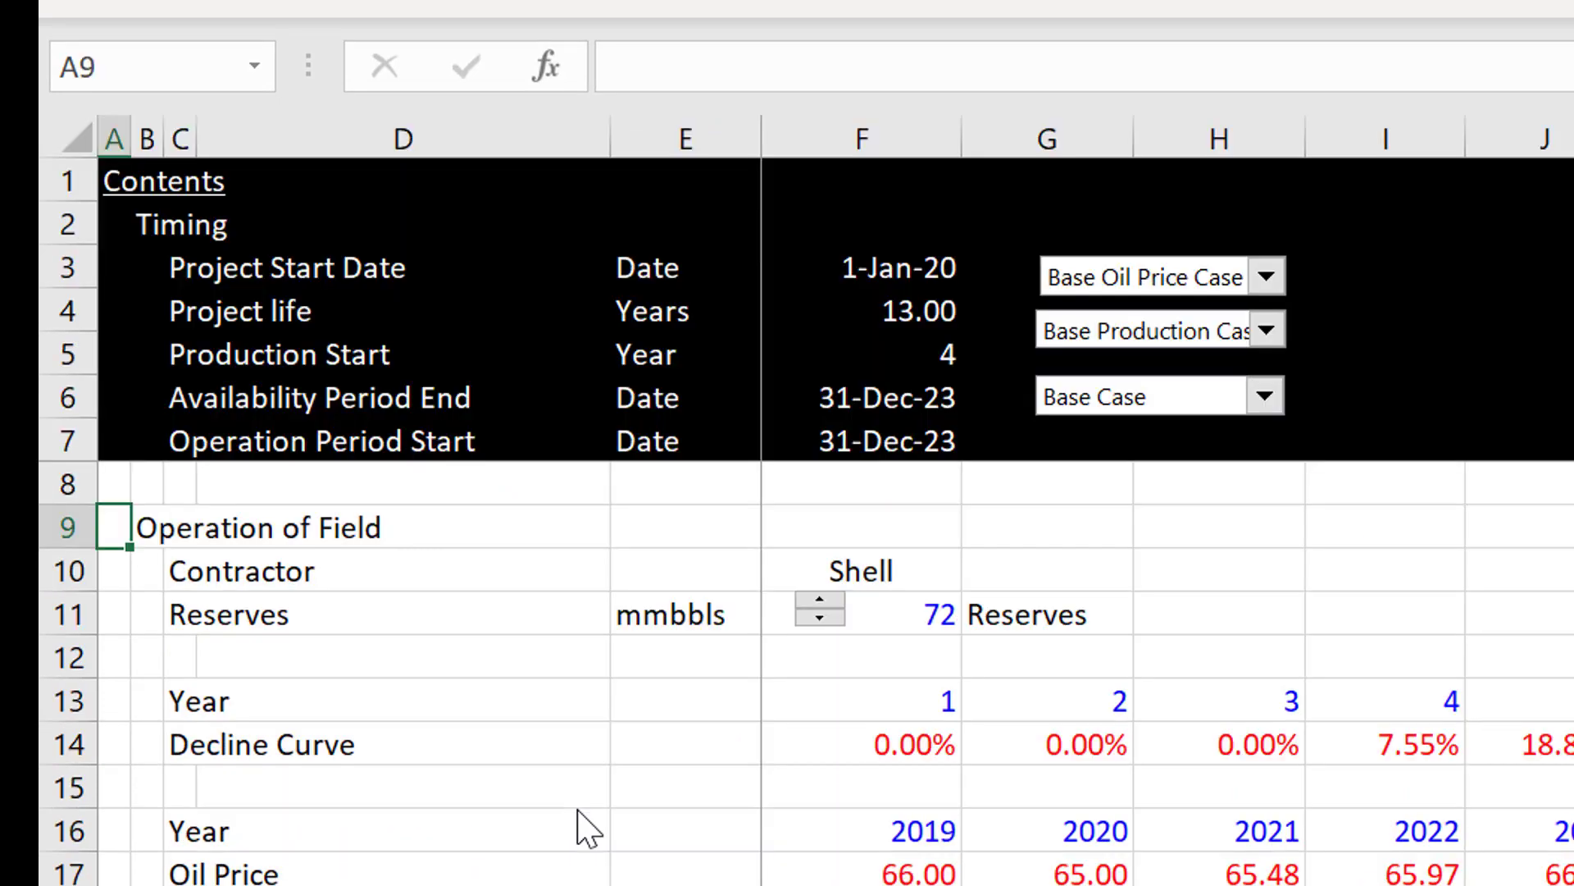
left_click(720, 726)
key("Down")
key("Down")
key("Down")
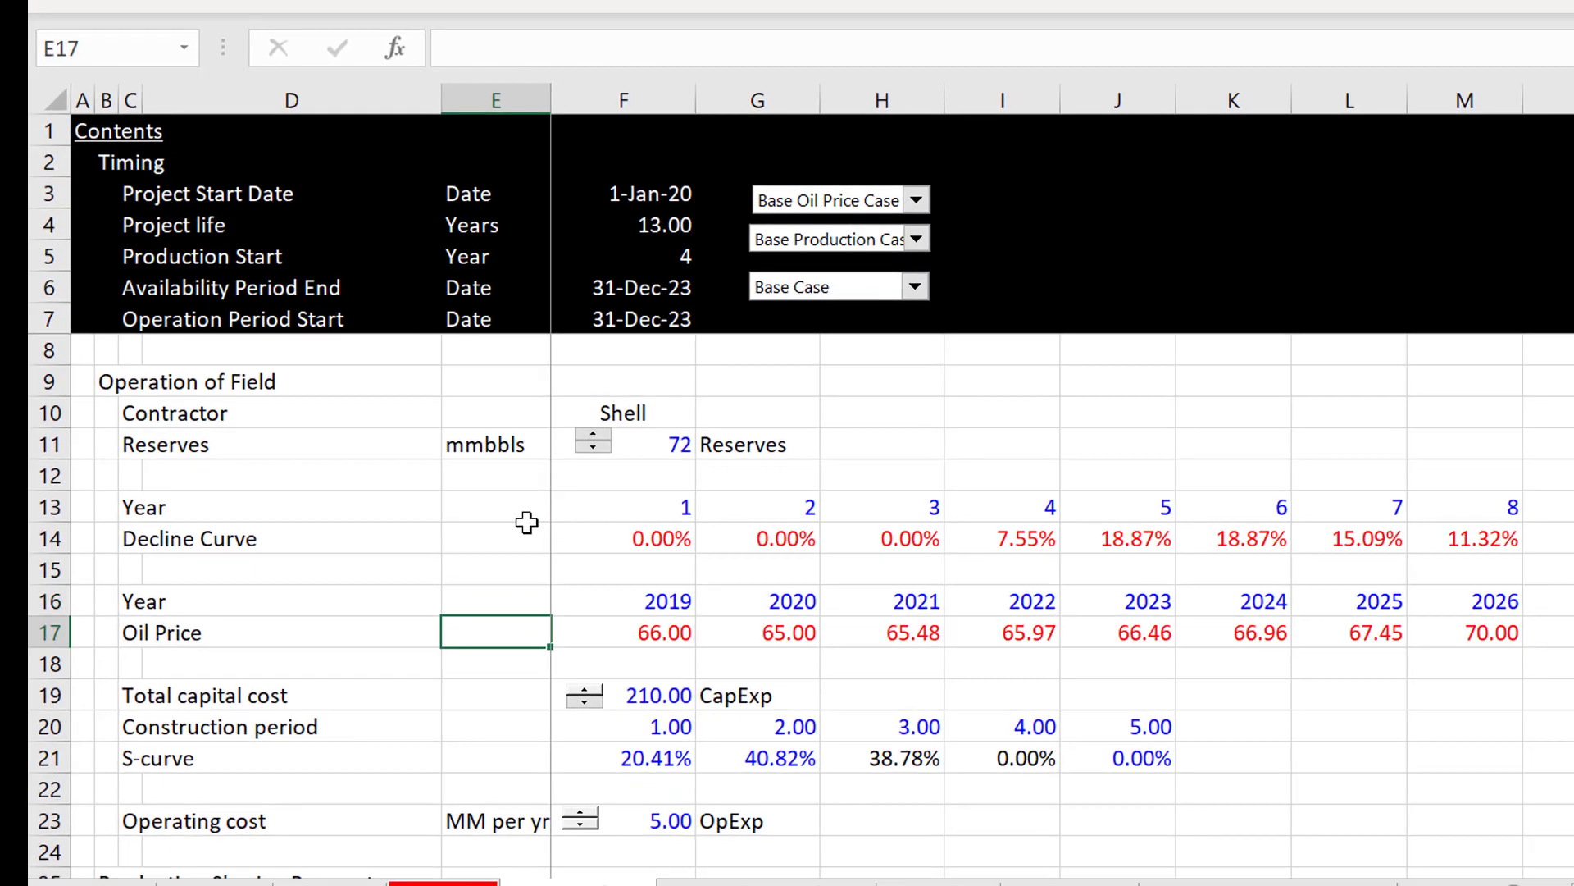
key("Down")
key("Down")
key("Down")
key("Up")
key("Up")
key("Up")
key("Up")
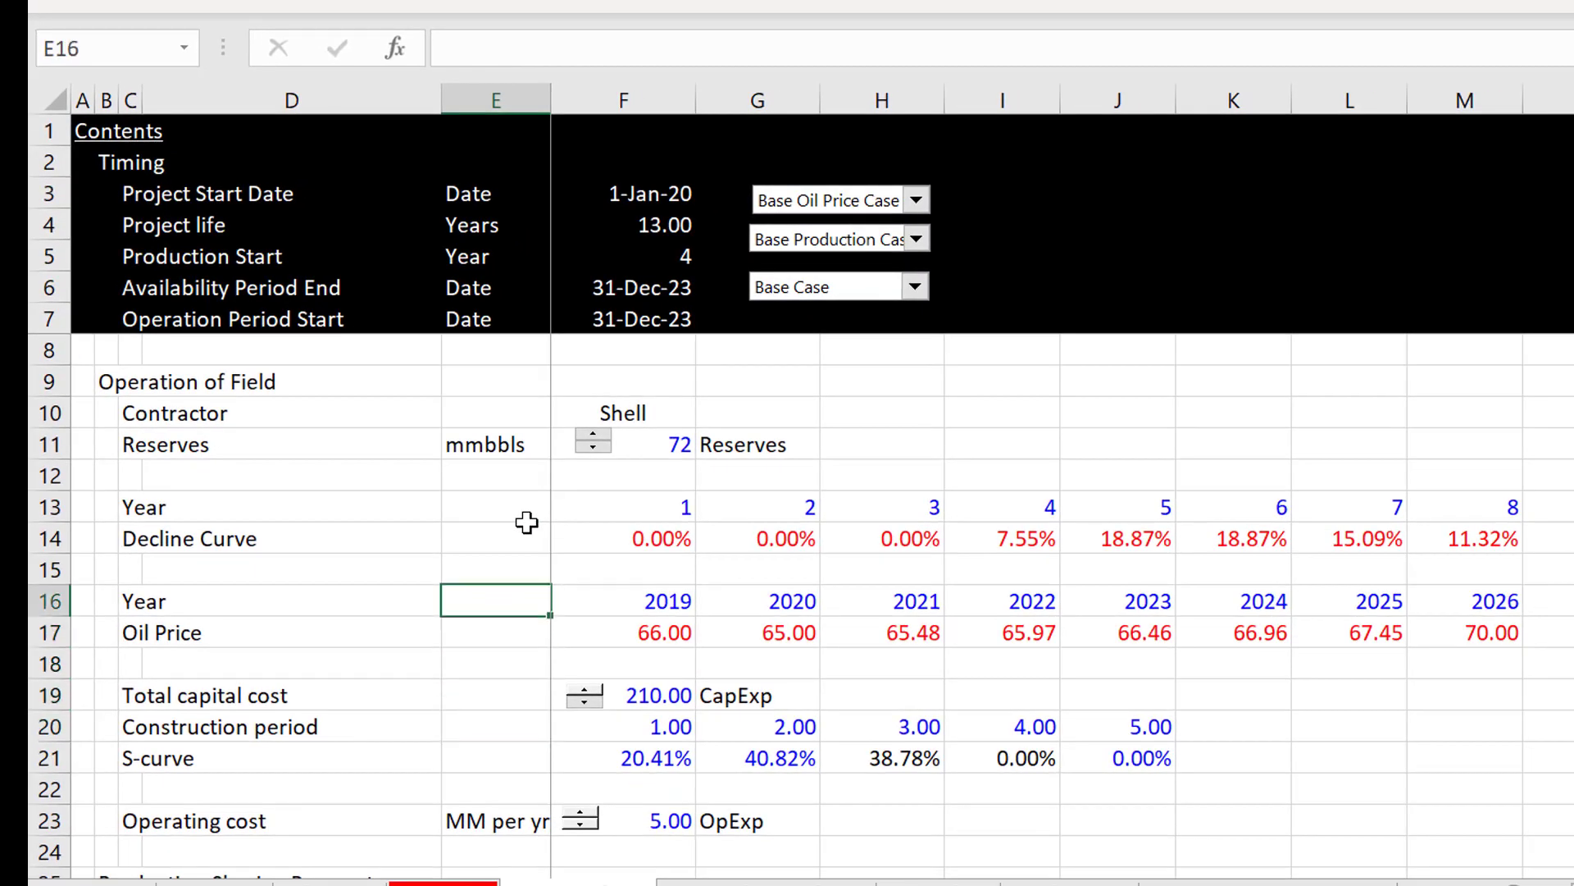
key("Right")
key("Right")
key("Down")
key("Left")
Step: Examine the Production Sharing Parameters, covering the flat royalty, R-Factor royalty table and royalty option
key("Down")
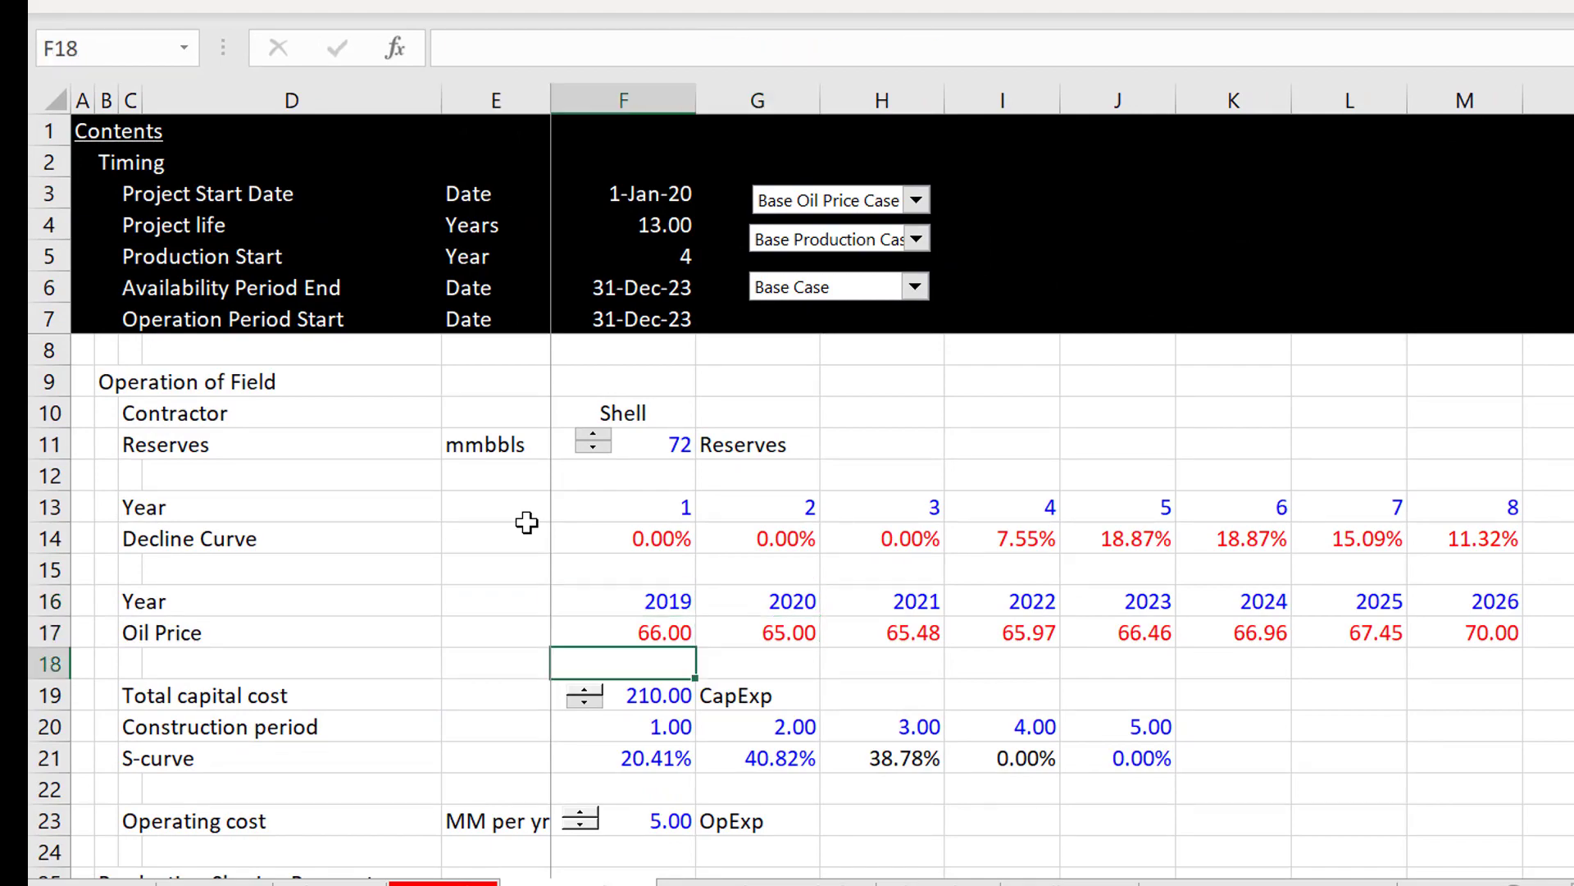
key("Down")
key("Down")
key("Down")
key("Down")
key("Down")
key("Down")
key("Down")
key("Down")
key("Down")
key("Down")
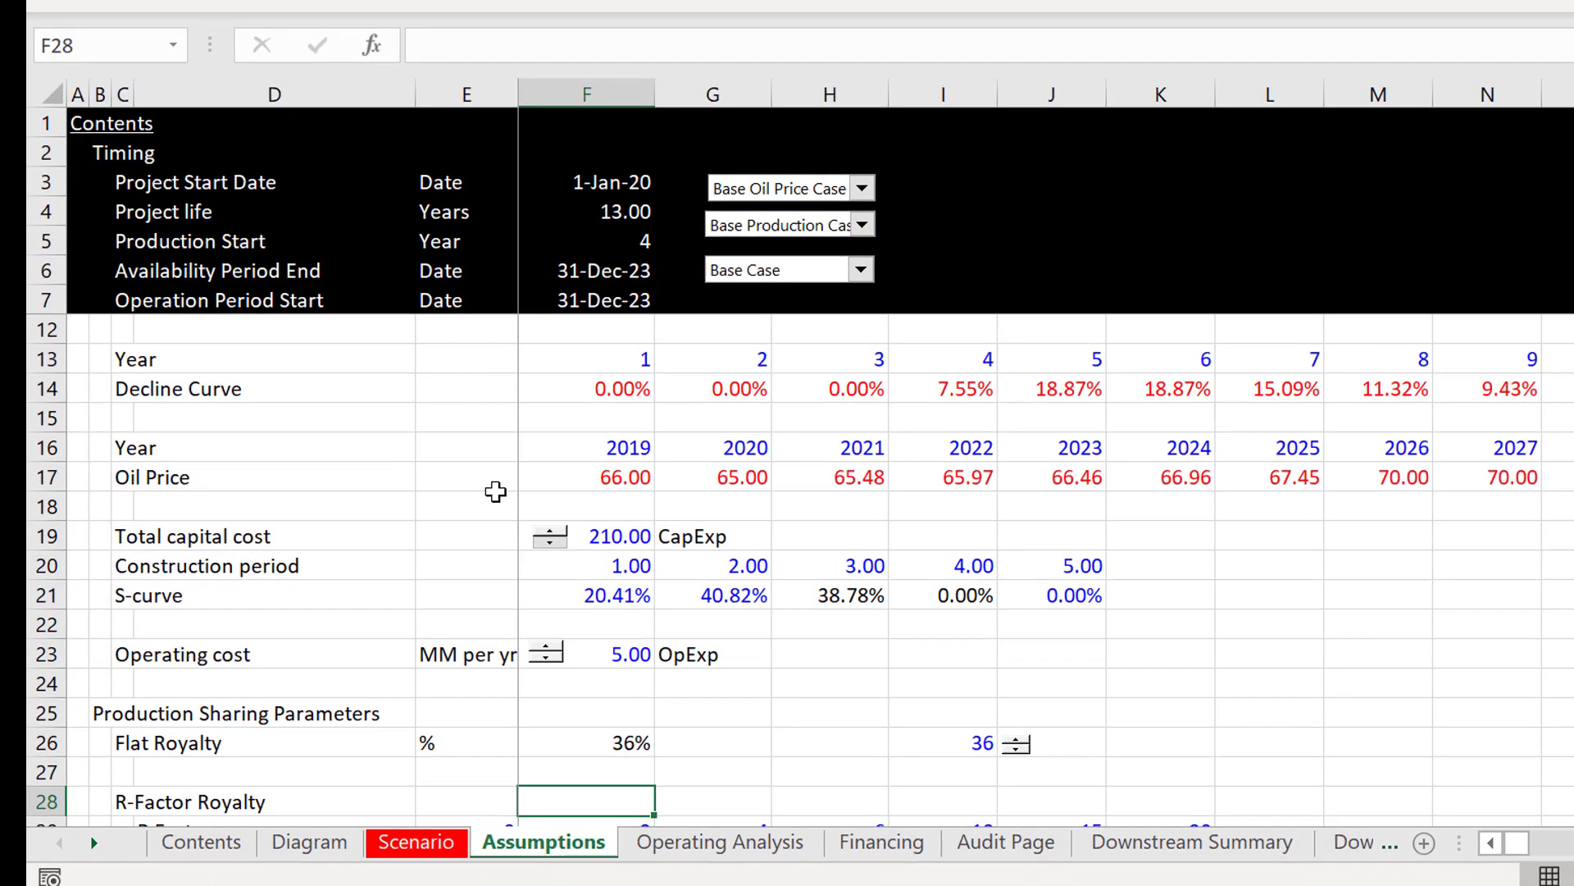
key("Down")
key("Down")
key("Down")
key("Down")
key("Down")
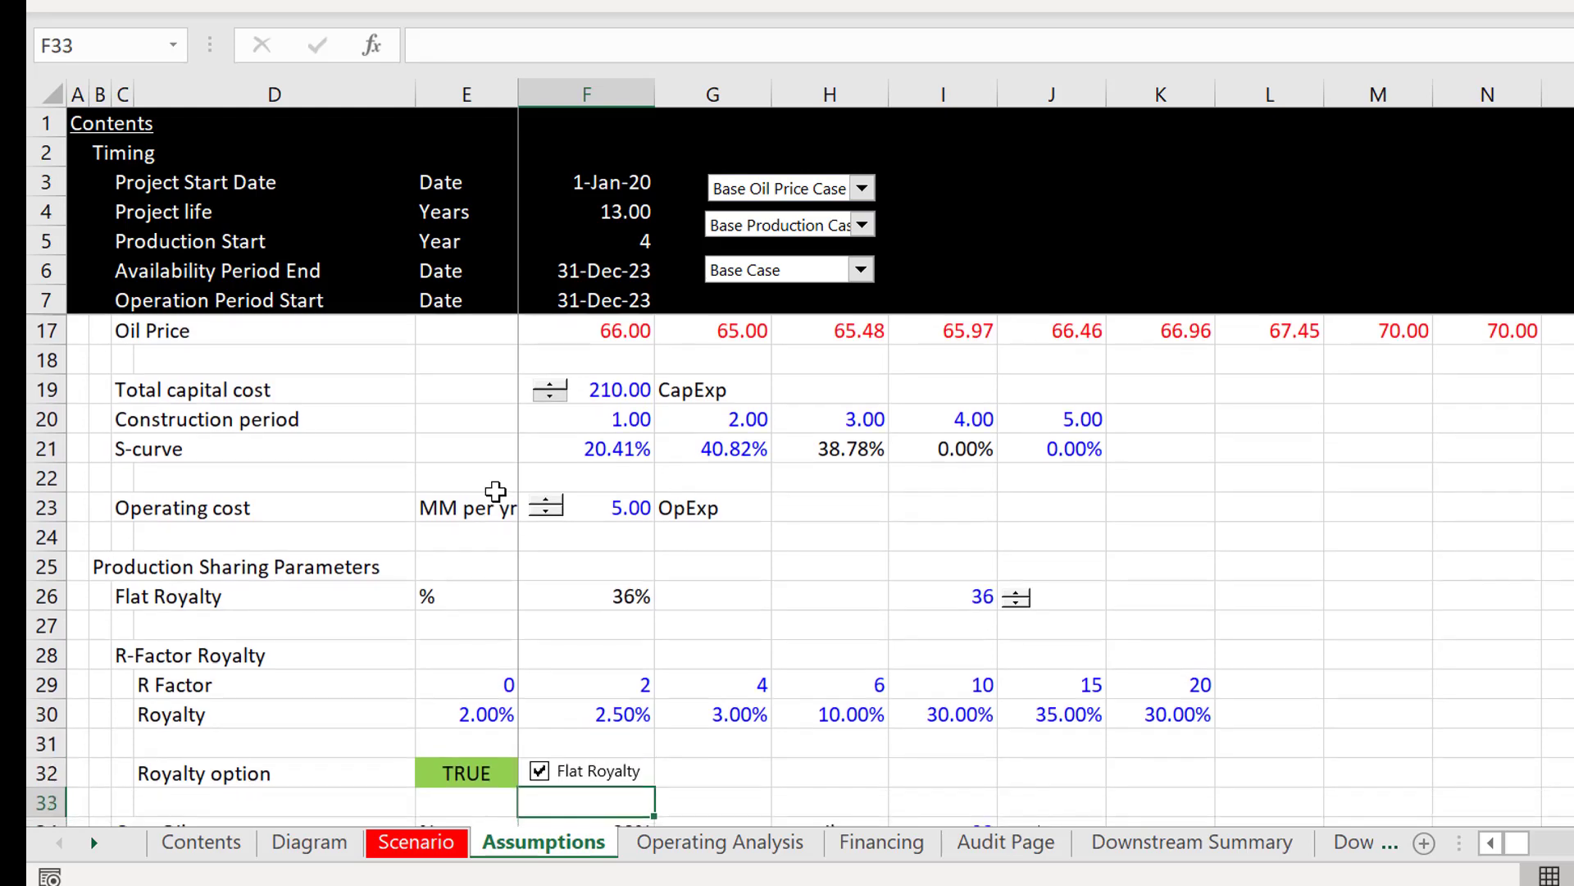
key("Down")
key("Up")
key("Up")
key("Up")
key("Up")
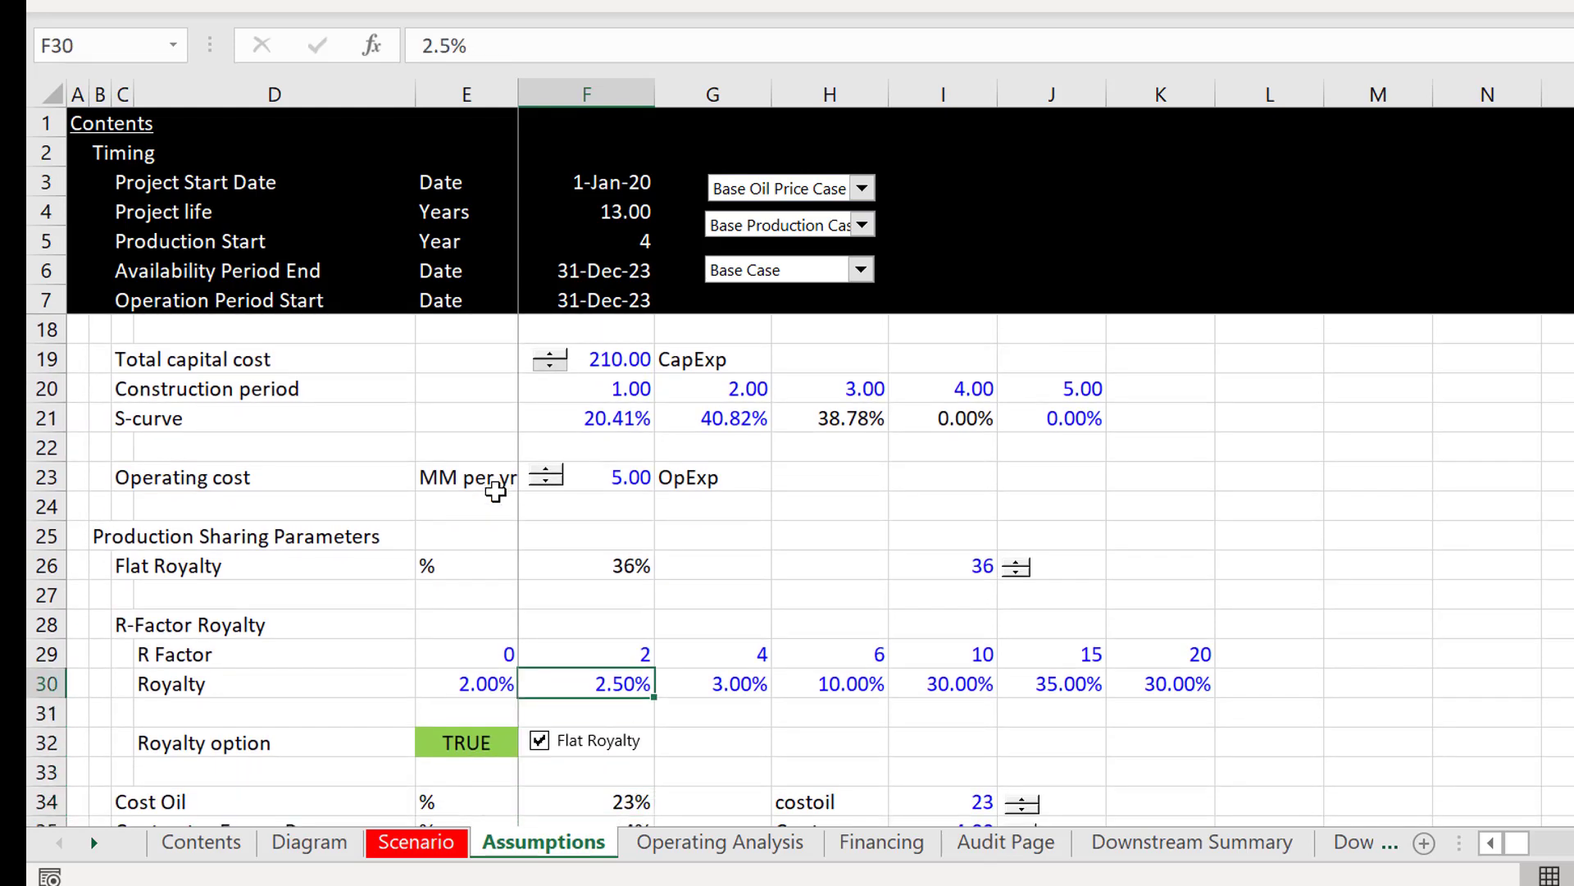
key("Up")
key("Up")
key("Up")
key("Up")
key("Up")
key("Up")
key("Up")
key("Up")
key("Up")
key("Up")
Step: Move the "Operation of Field" heading from B9 to A9
key("Left")
key("Home")
key("Up")
key("Up")
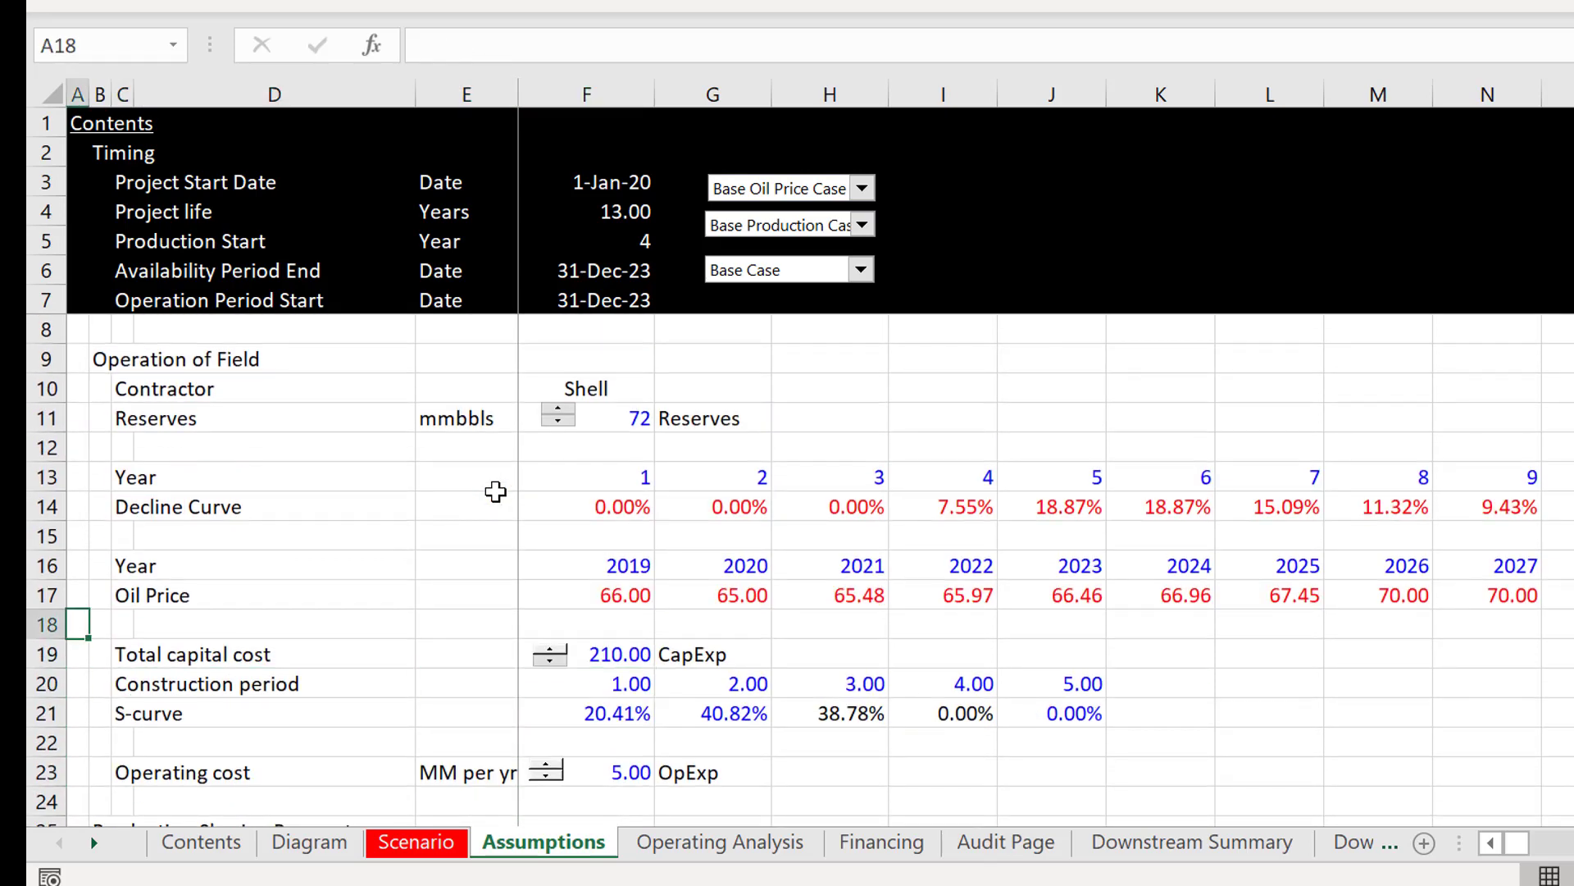
key("Up")
key("Up")
key("Up")
key("Up")
key("Up")
key("Up")
key("Up")
key("Up")
key("Up")
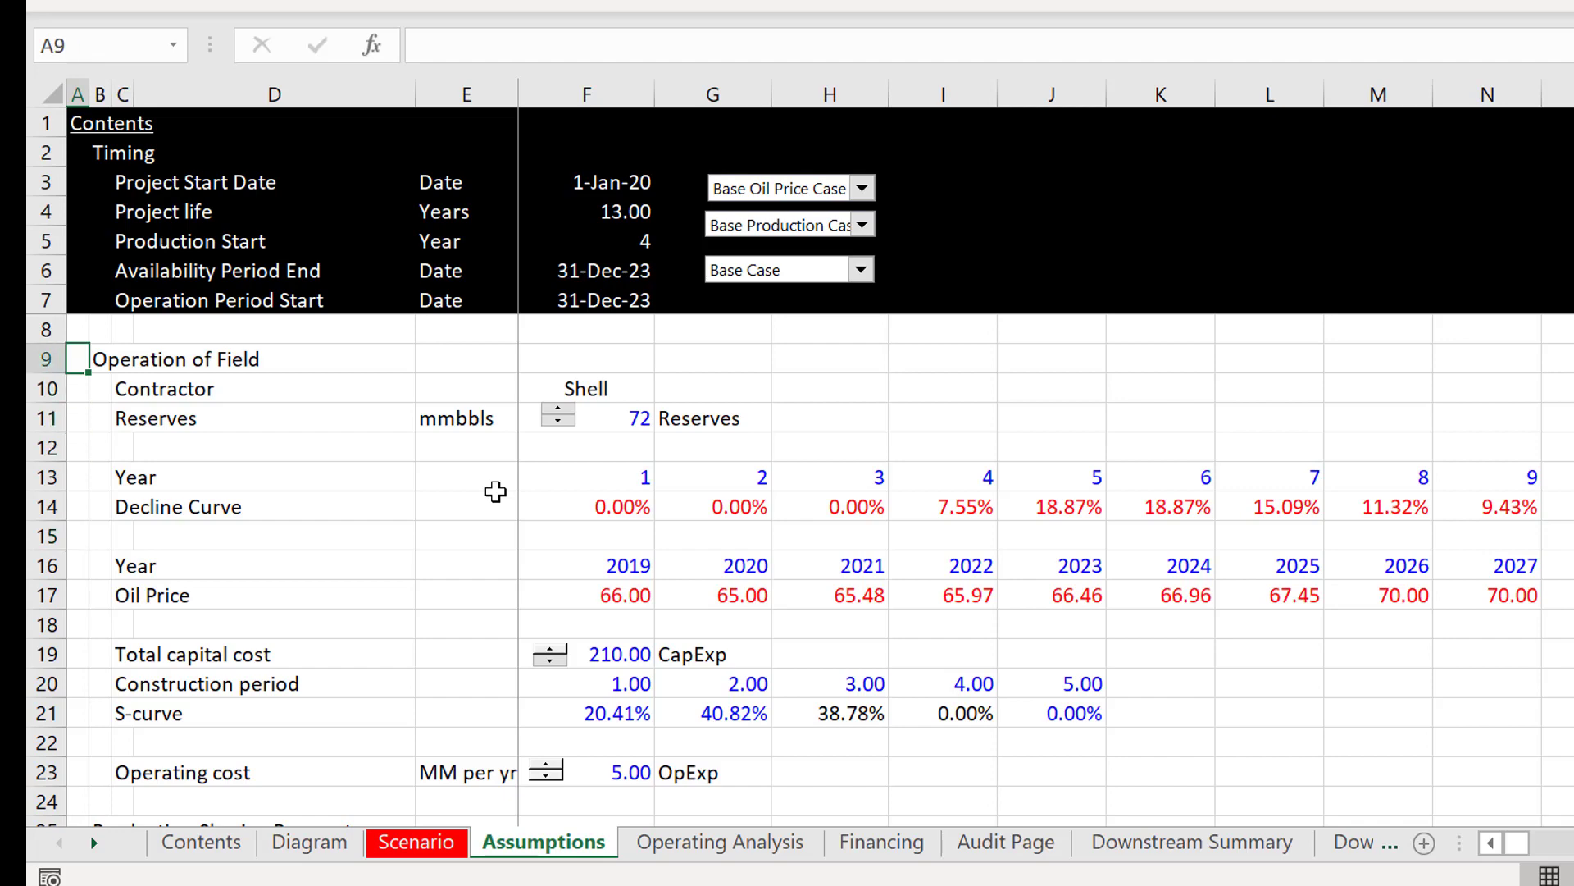
key("Right")
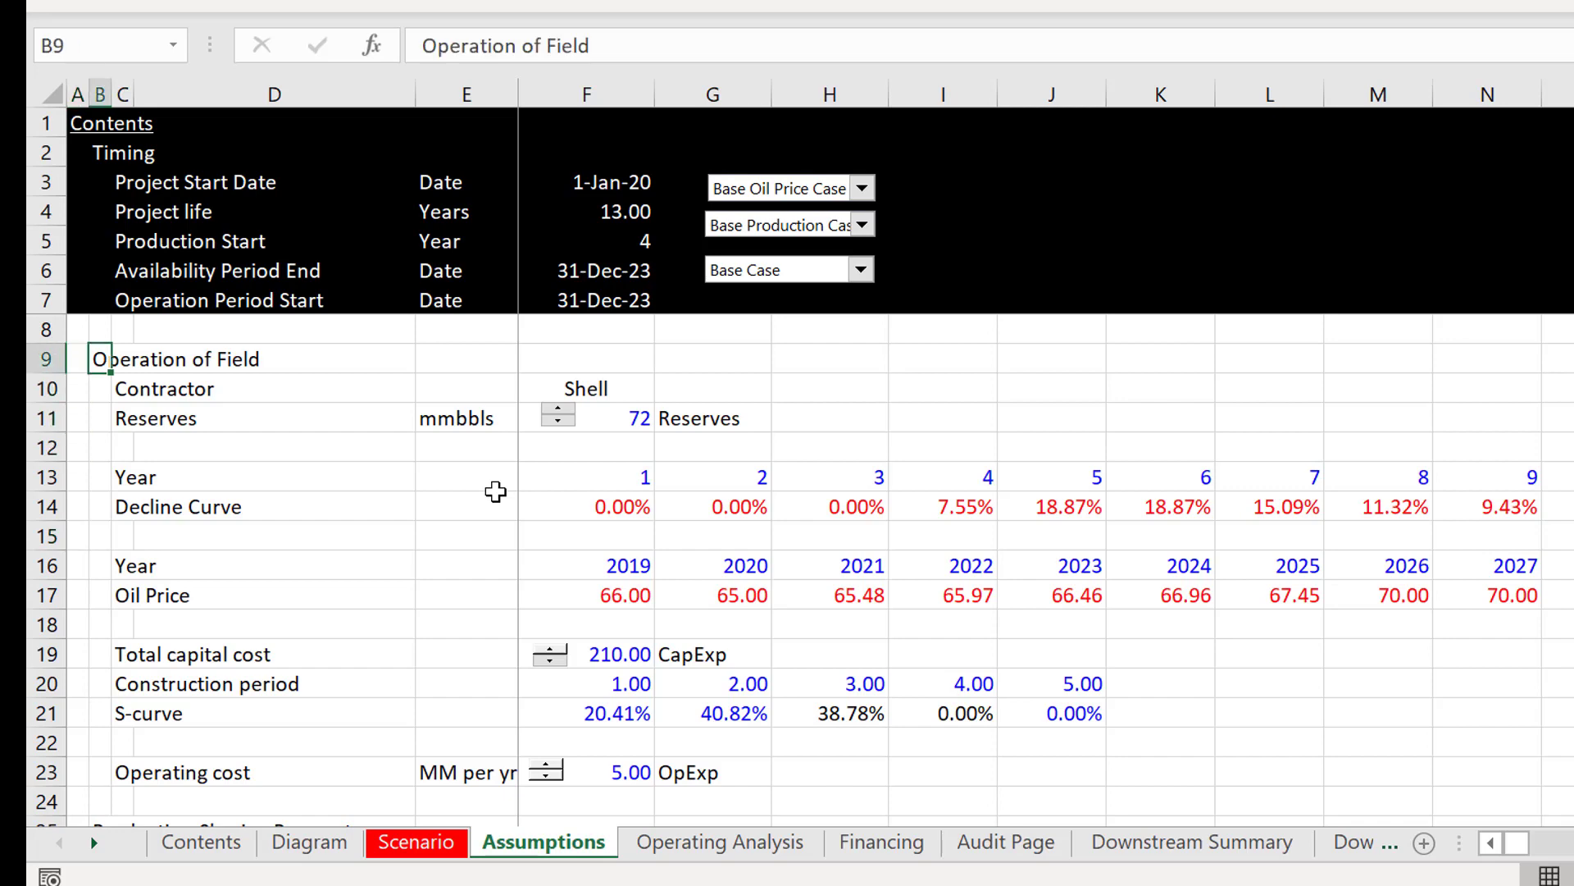
key("ctrl+x")
key("Left")
key("ctrl+v")
key("Down")
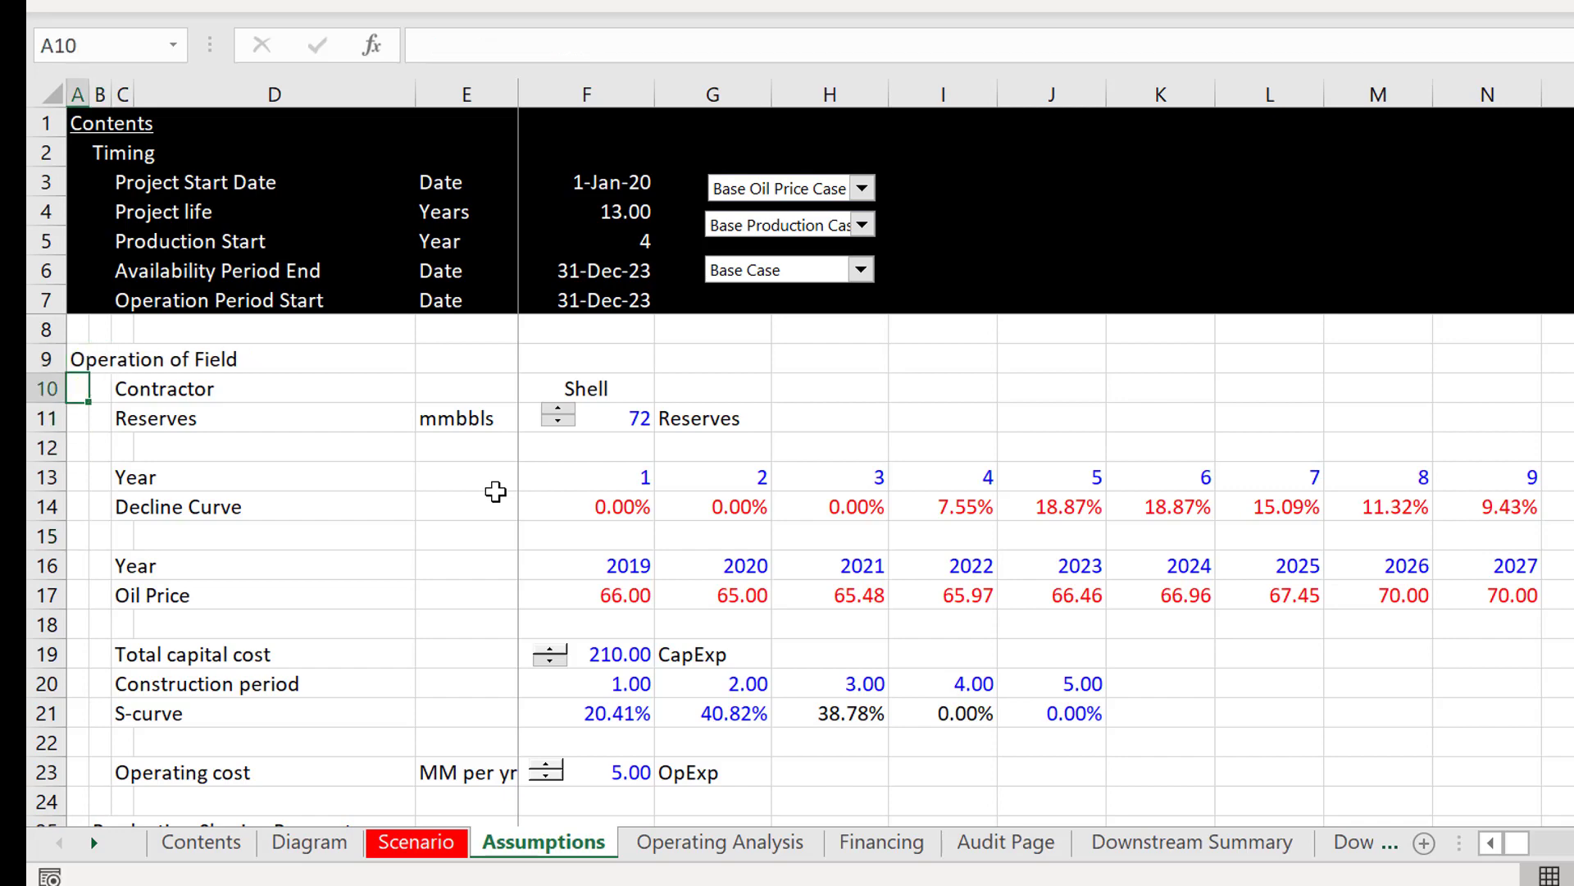
Step: Examine the section headings from Production Sharing Parameters to Bonuses and Financing Assumptions to check their column alignment
key("Down")
key("Down")
key("Down")
key("Page_Down")
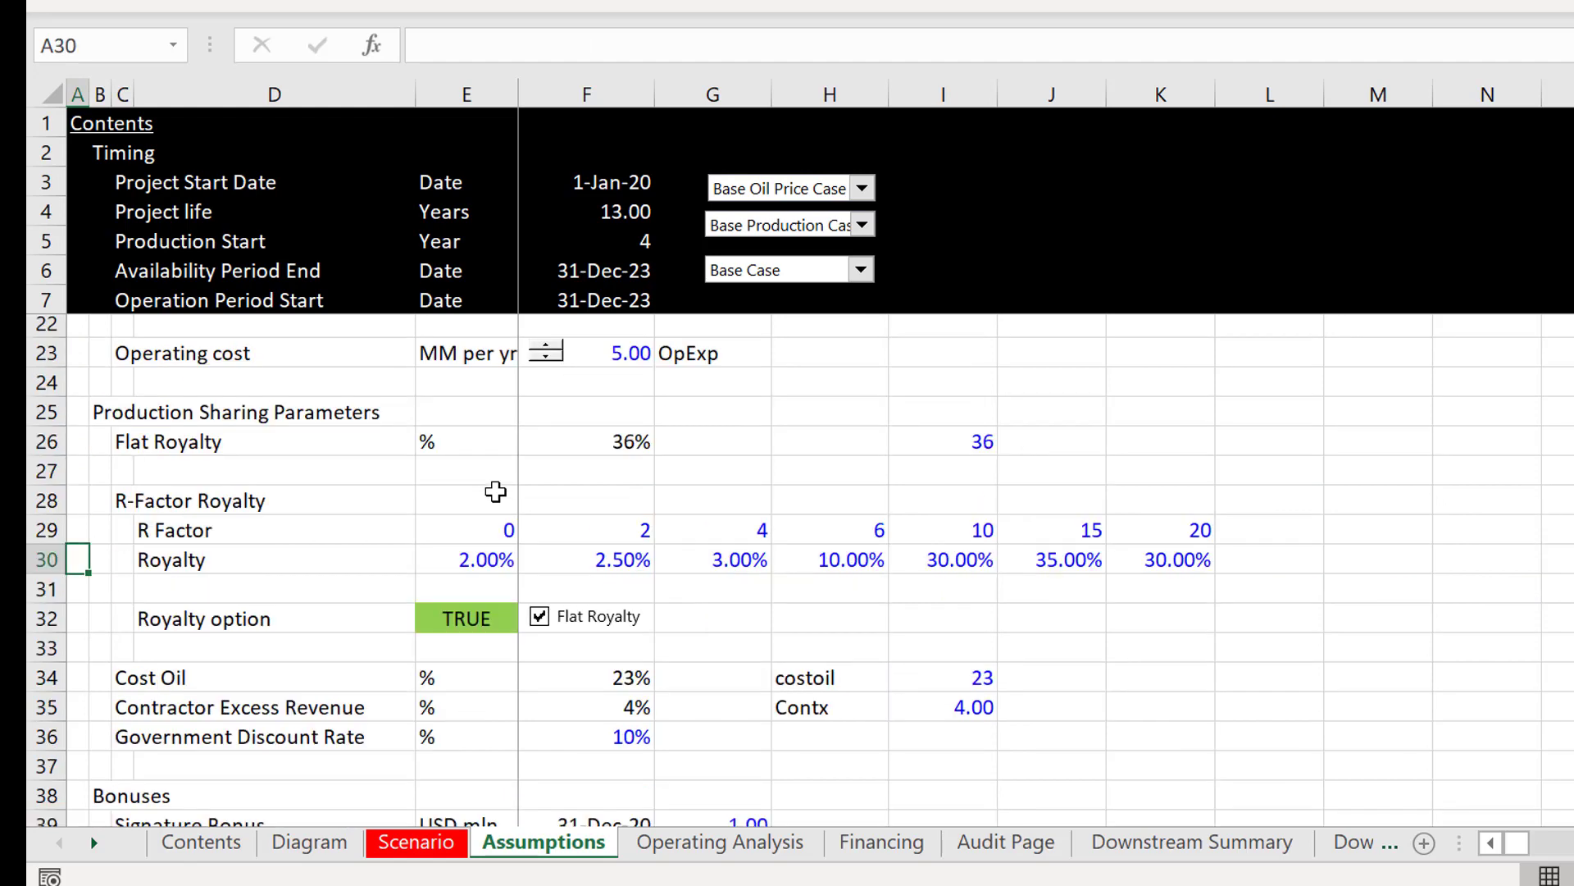
key("Up")
key("Up")
key("Up")
key("Up")
key("Up")
key("Up")
key("Up")
key("Up")
key("Up")
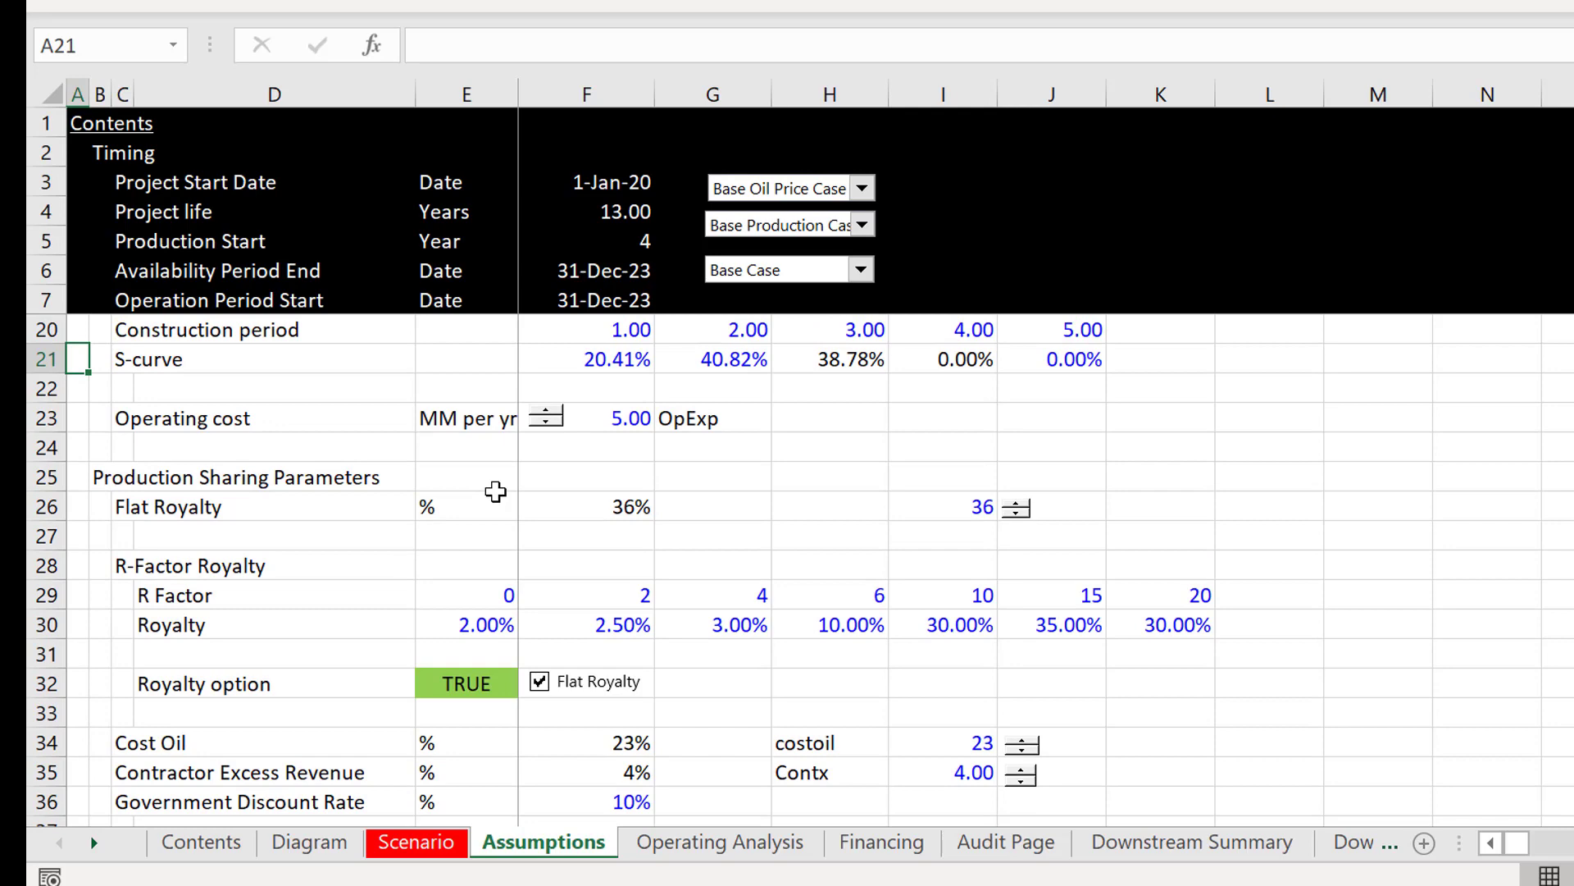
key("Down")
key("Down")
key("Page_Down")
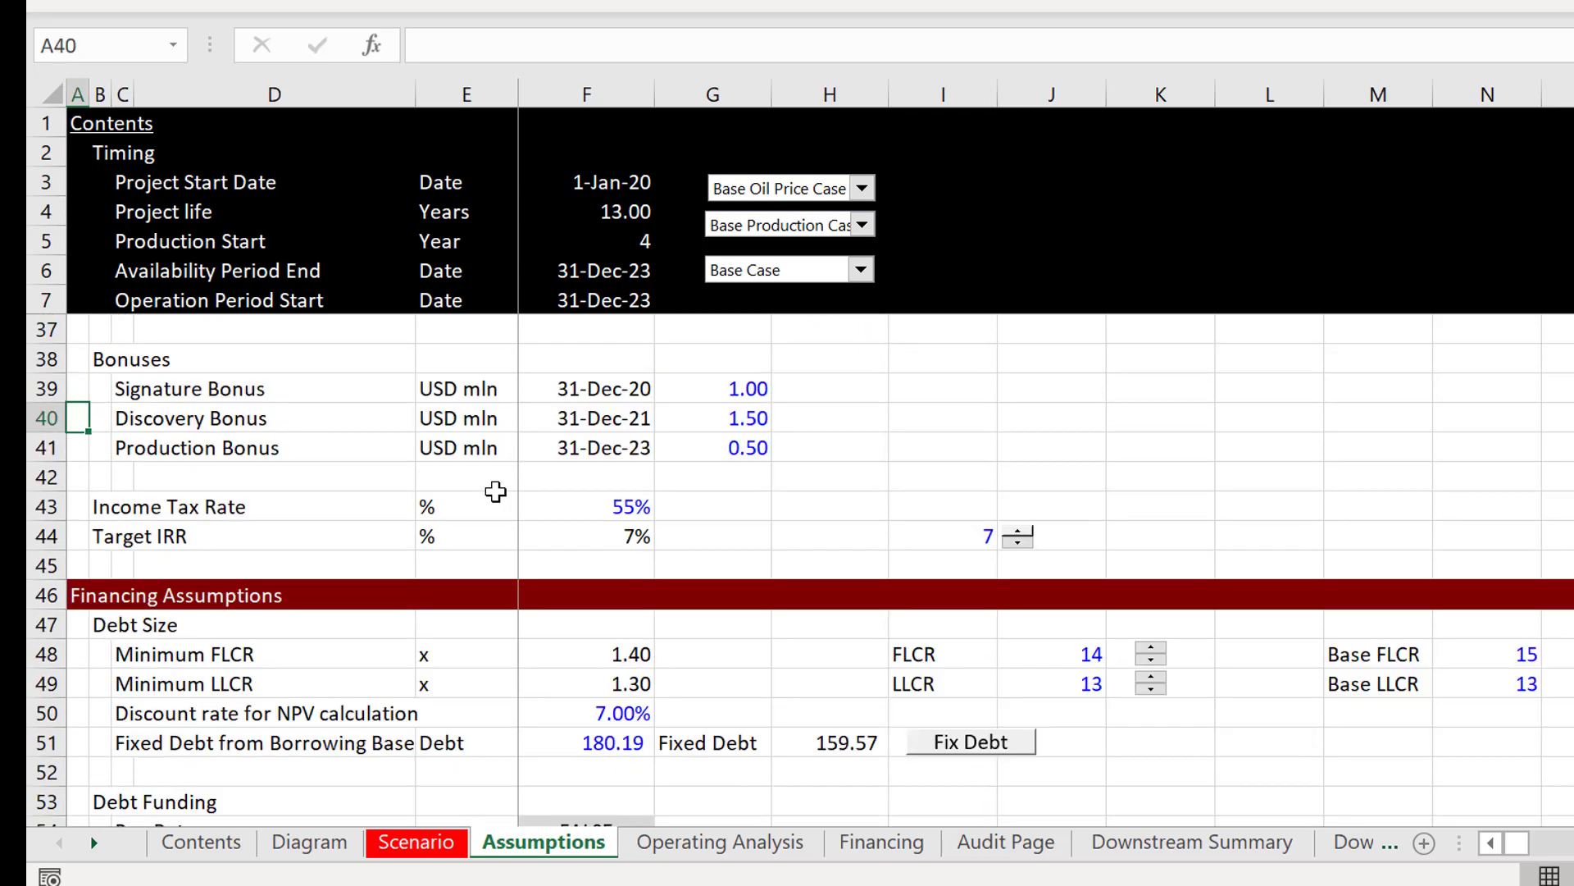
key("Up")
key("Page_Up")
key("Up")
key("Up")
key("Up")
key("Up")
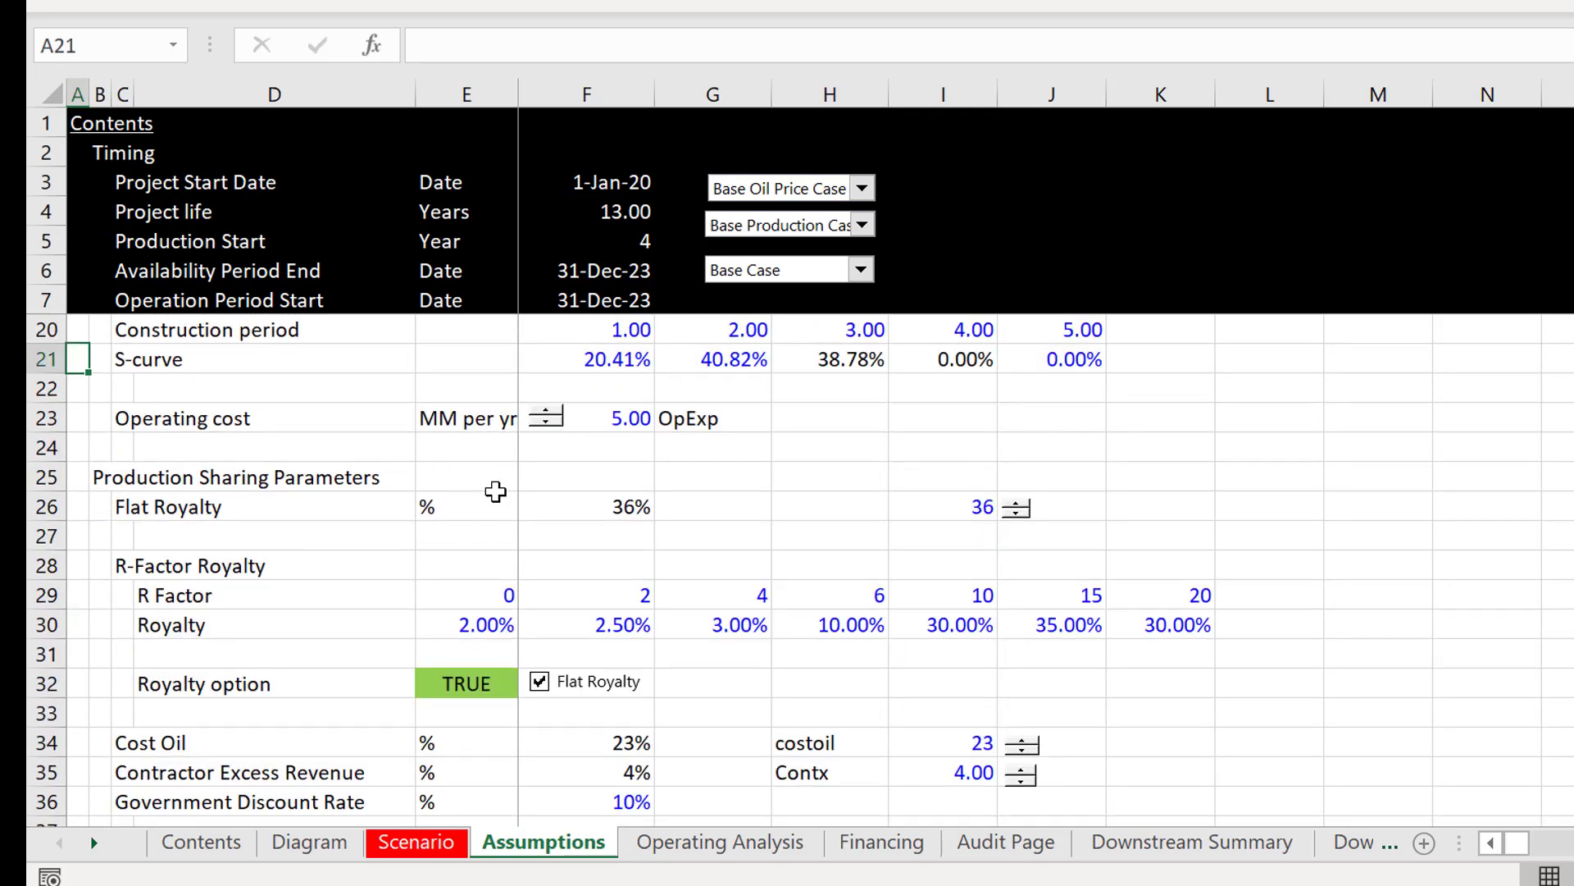
Step: Move the "Production Sharing Parameters" heading from B25 to A25
key("Down")
key("Down")
key("Down")
key("Down")
key("Down")
key("Down")
key("Down")
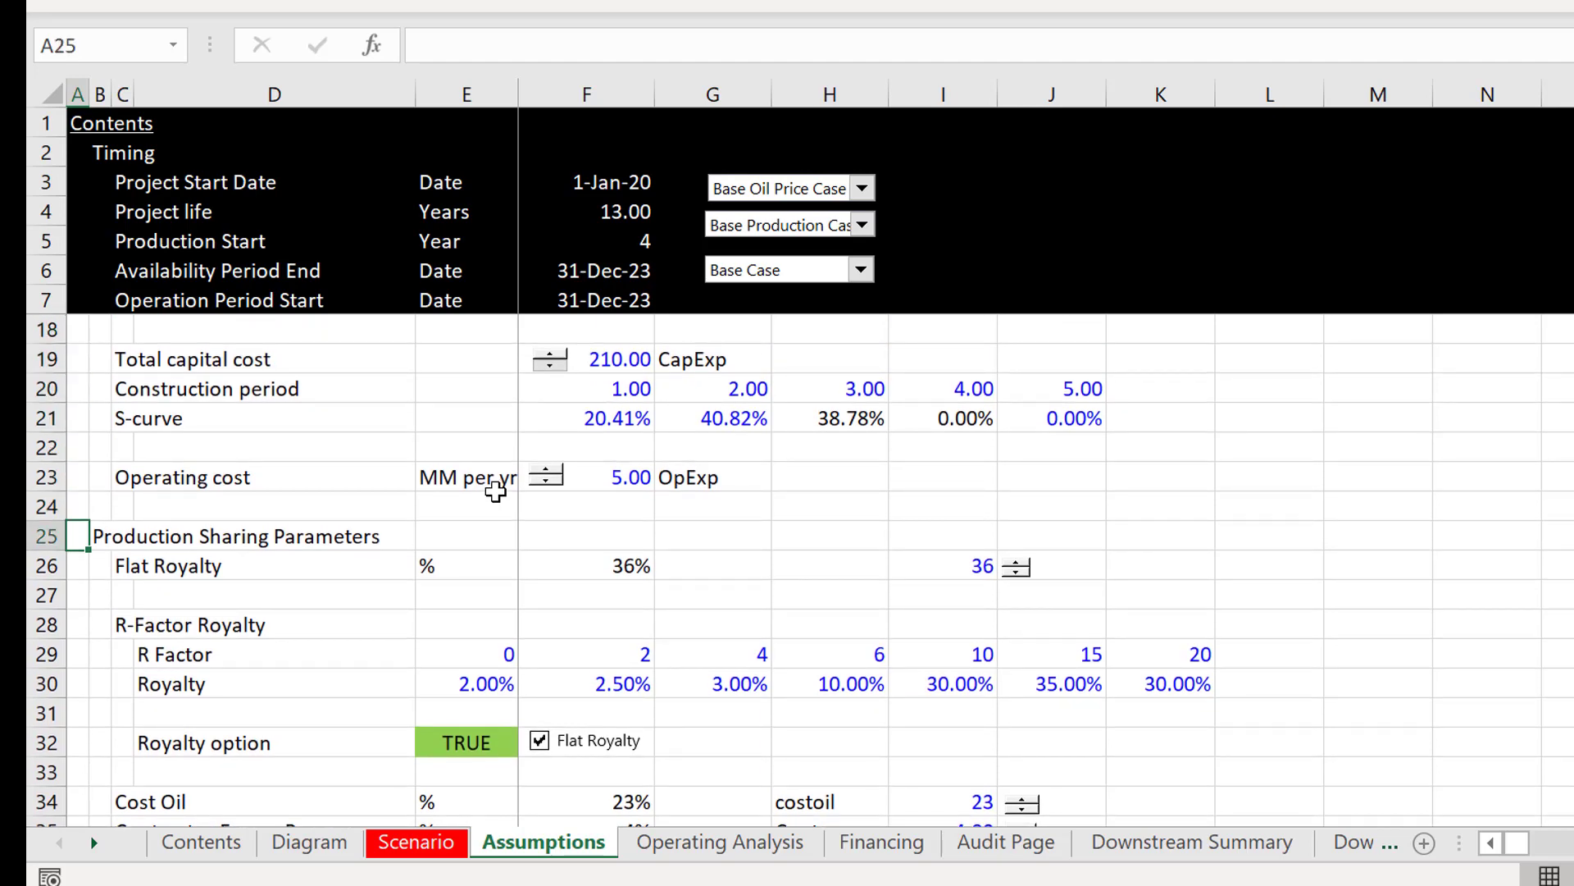
key("Right")
key("ctrl+c")
key("Left")
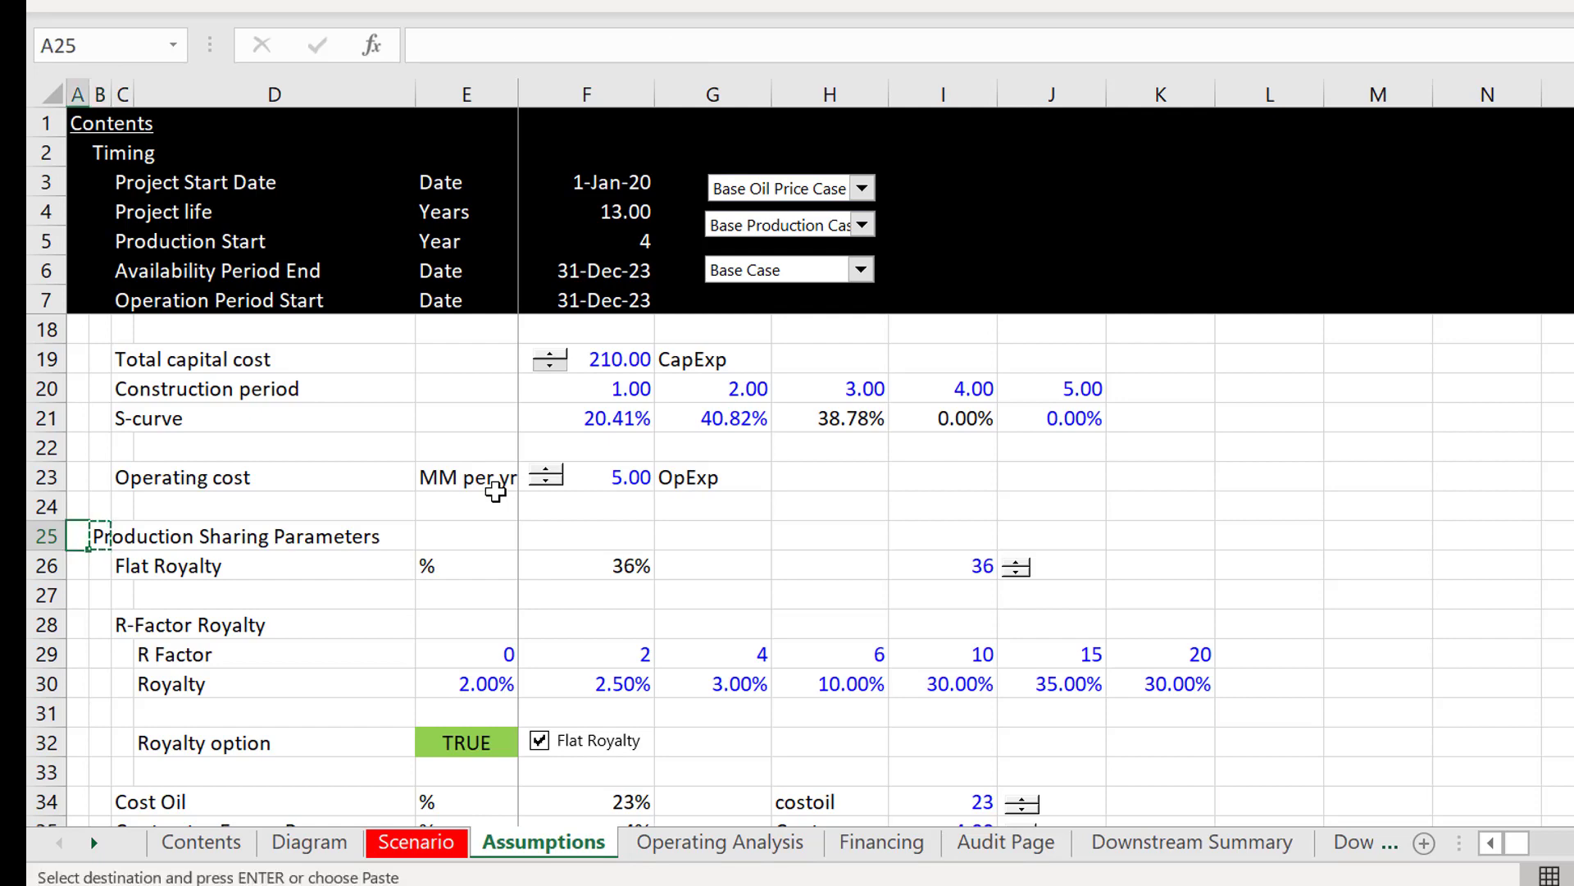
key("Return")
left_click(495, 493)
key("Left")
key("Left")
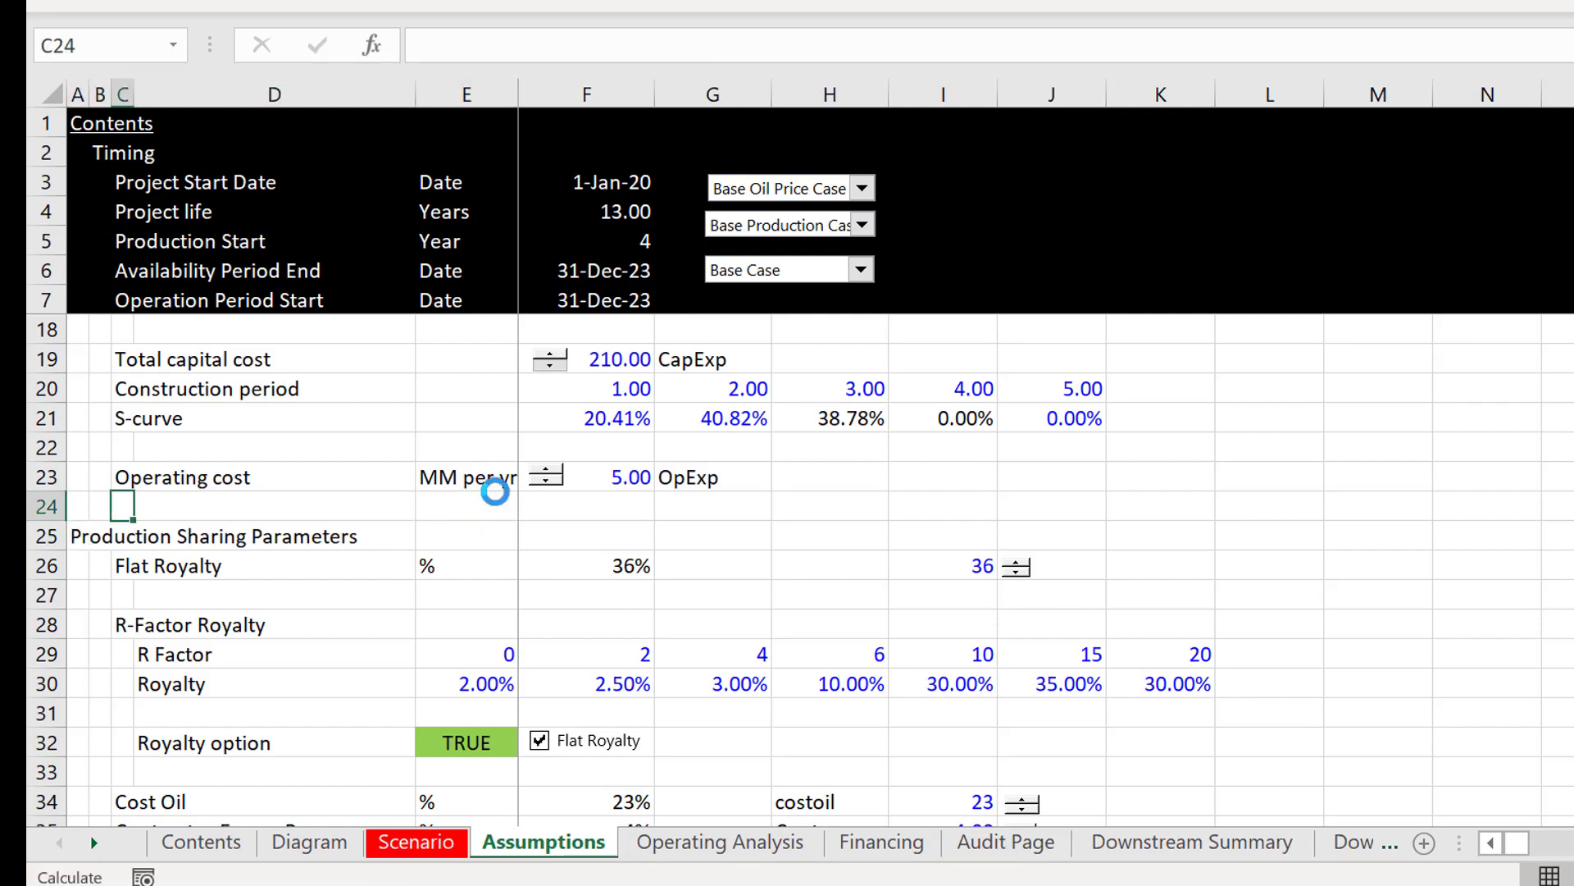
key("Down")
key("Right")
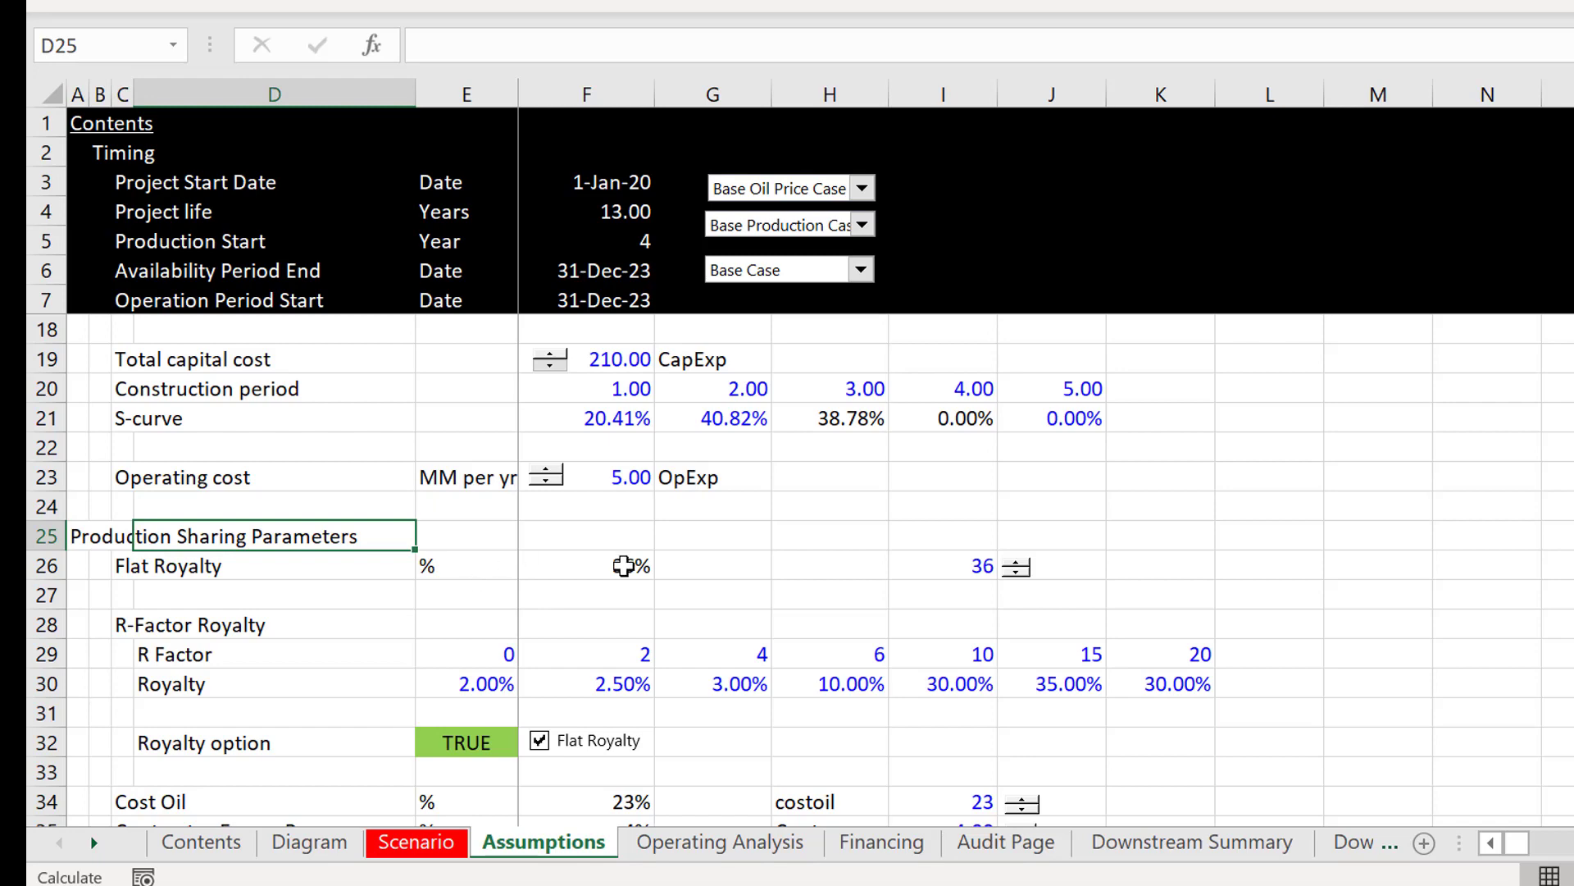
Step: Examine the Flat Royalty row, from the percentage formula in F26 to the Royalty input cell I26 beside its spinner
left_click(675, 569)
key("Left")
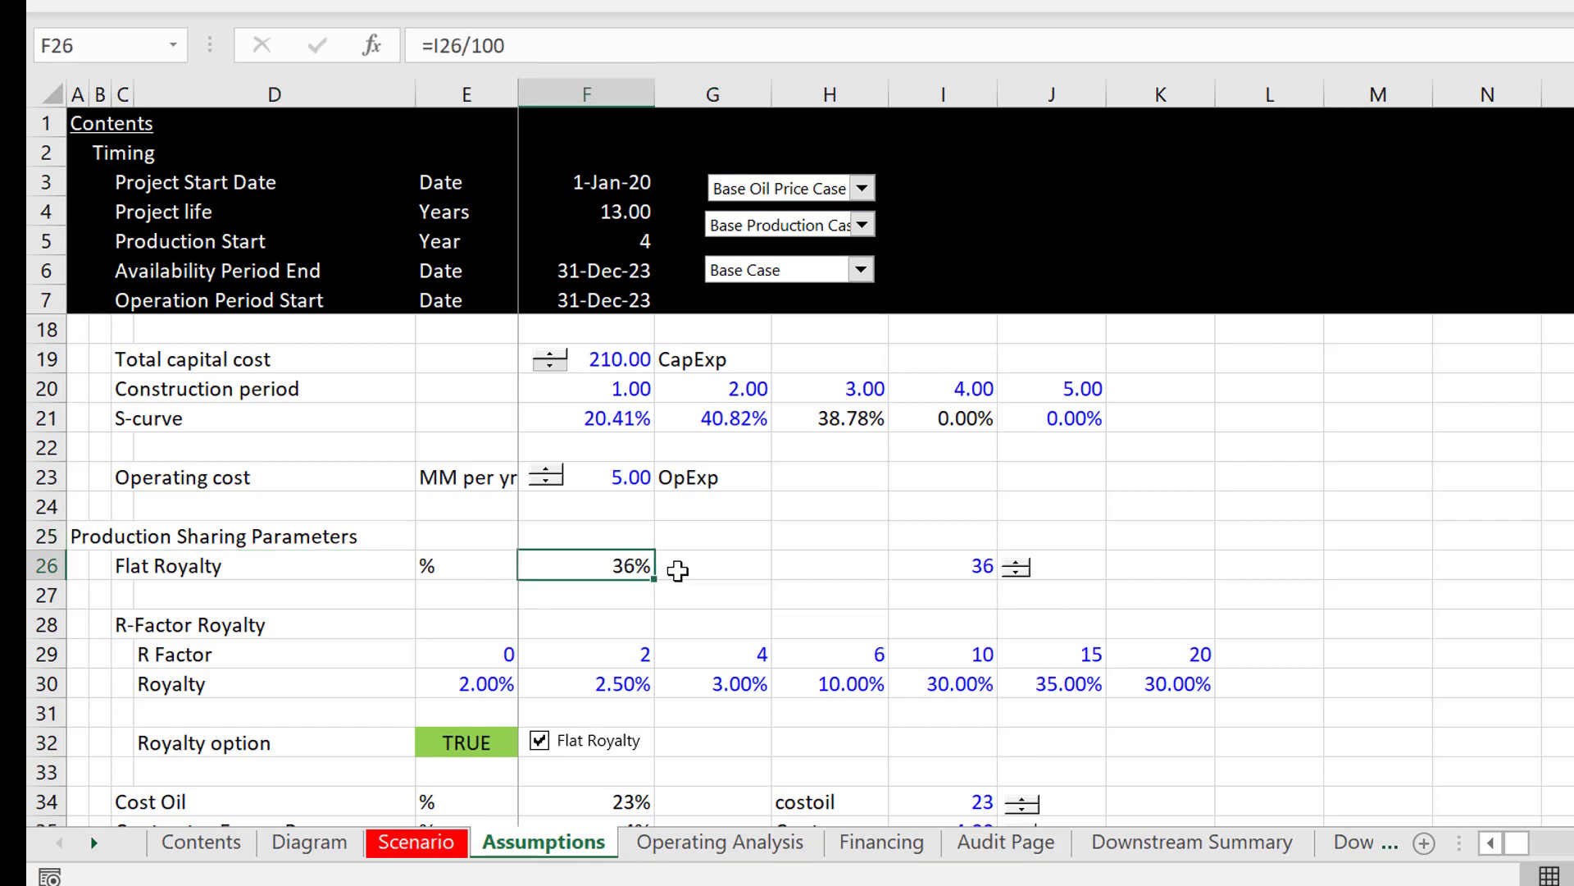
key("Right")
key("Right")
key("Right")
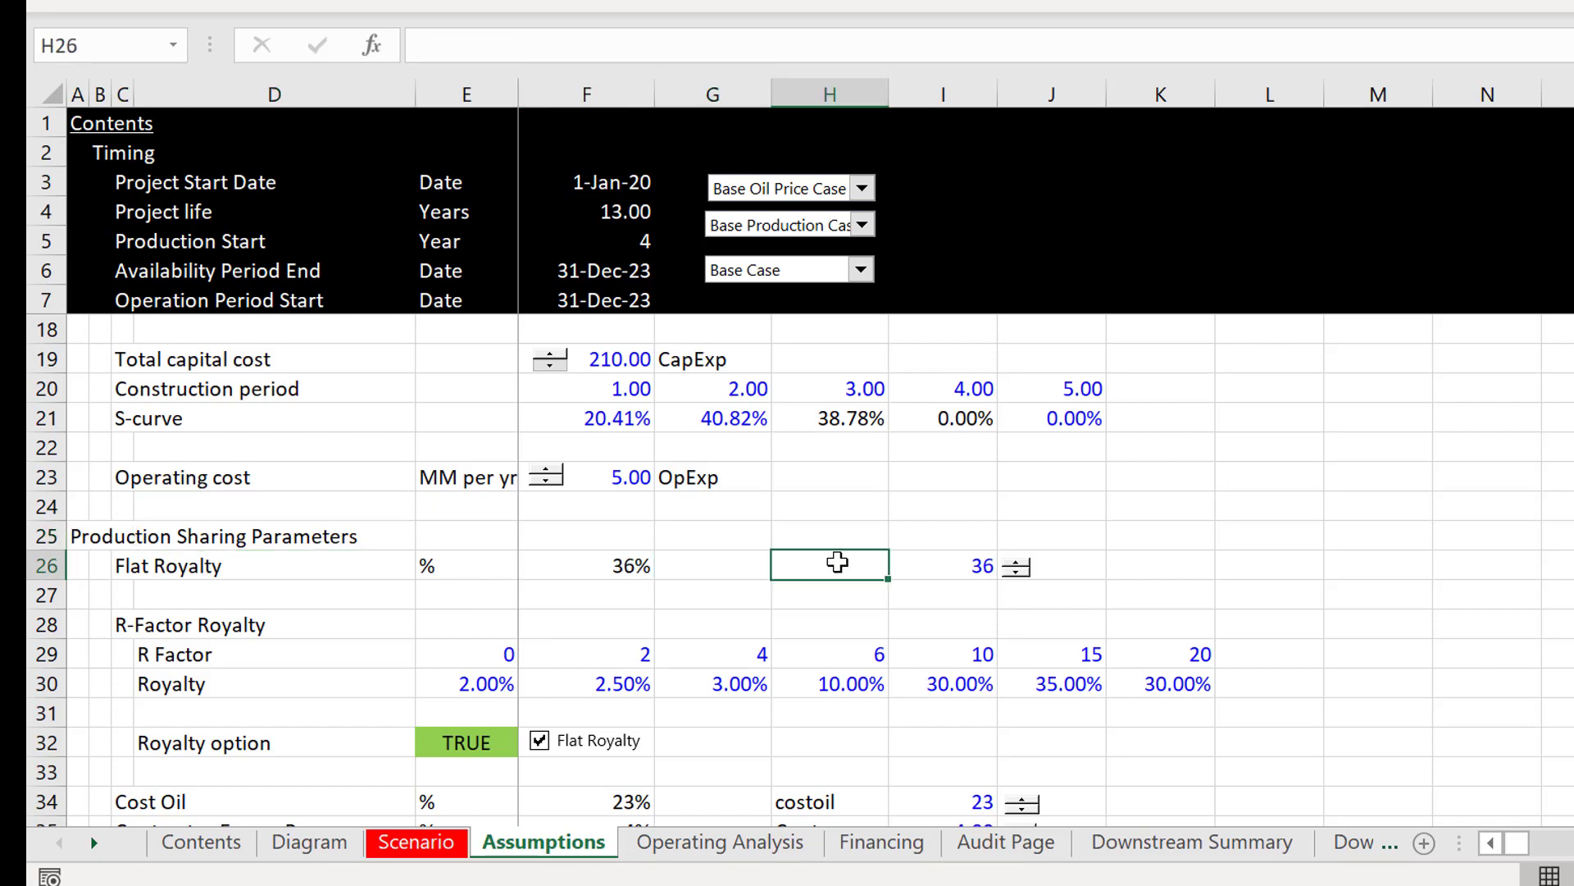
key("Right")
key("Right")
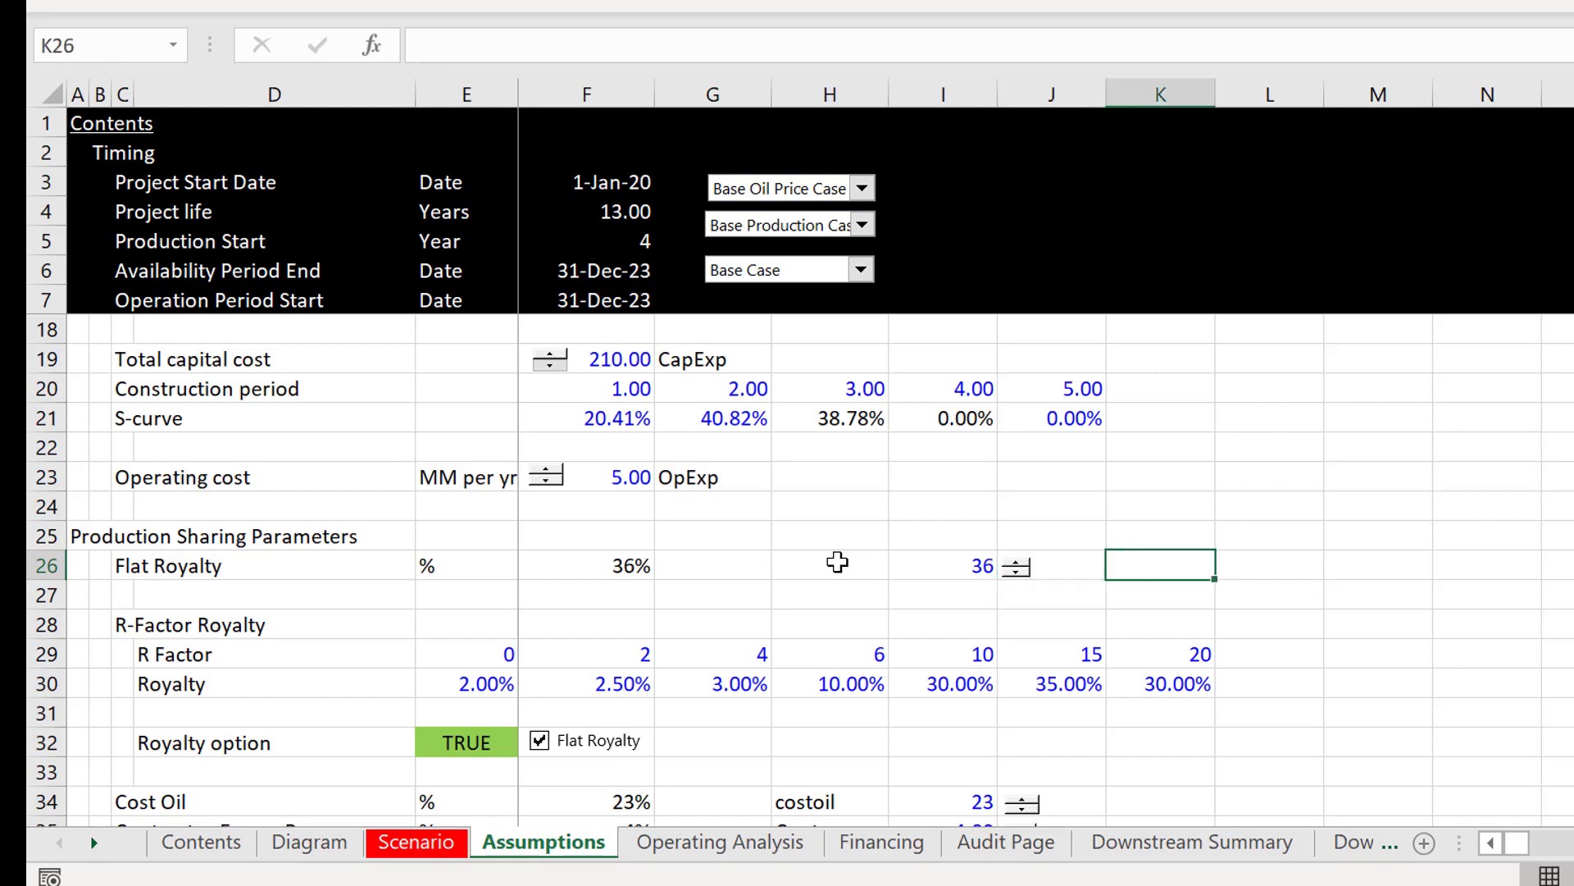
key("Left")
key("Left")
key("Right")
key("Right")
key("Right")
key("Left")
key("Left")
key("Left")
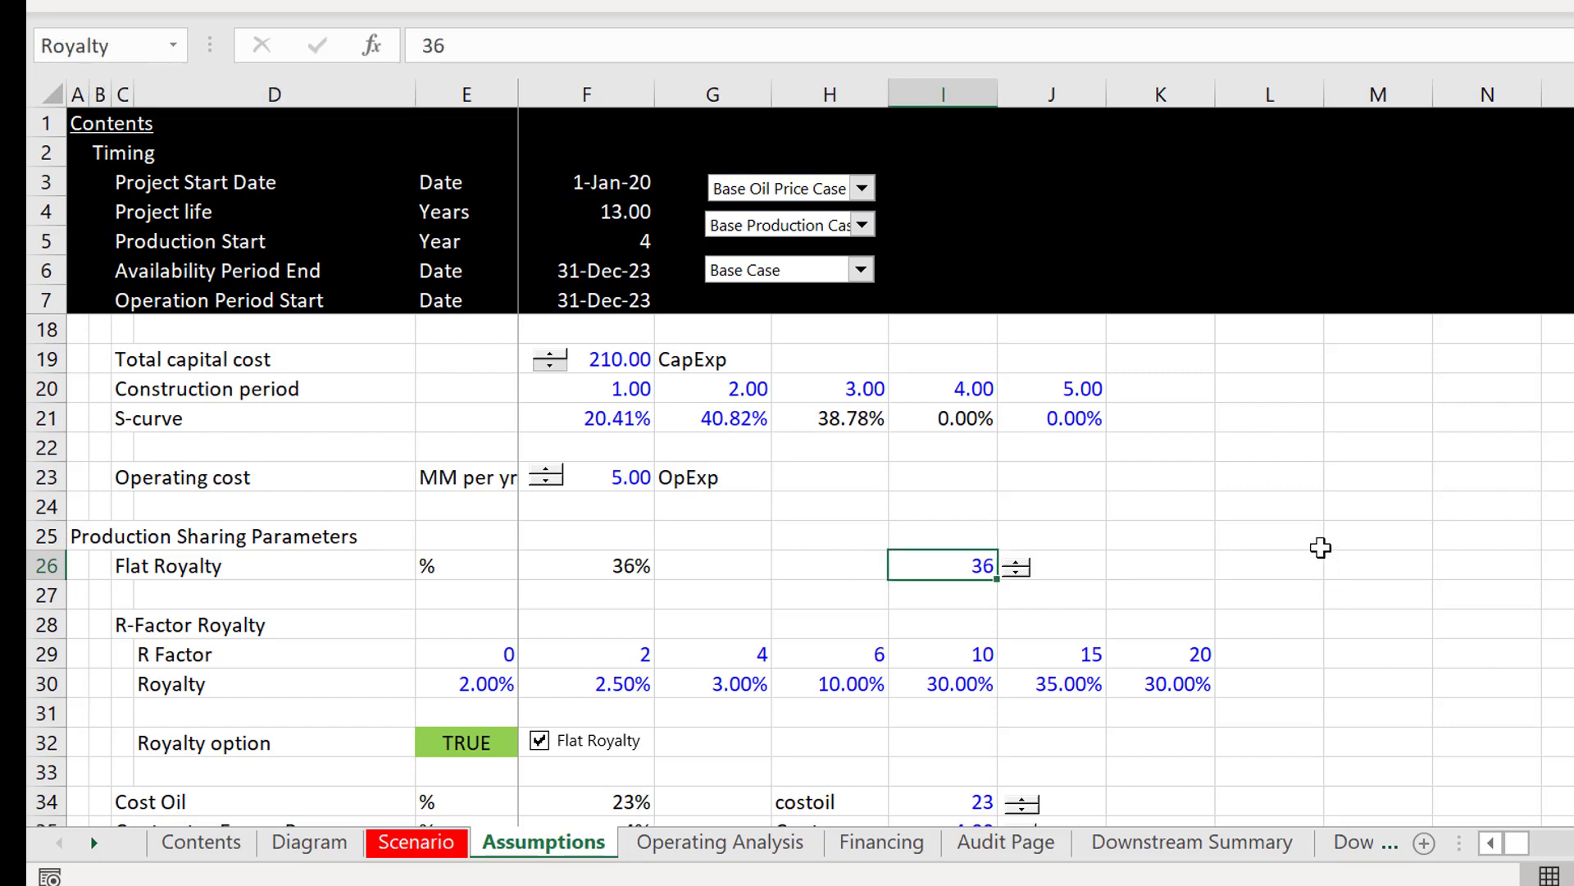
Step: Enter a base royalty value of 8 in M26 and label it "base royalty" in N26
left_click(1357, 568)
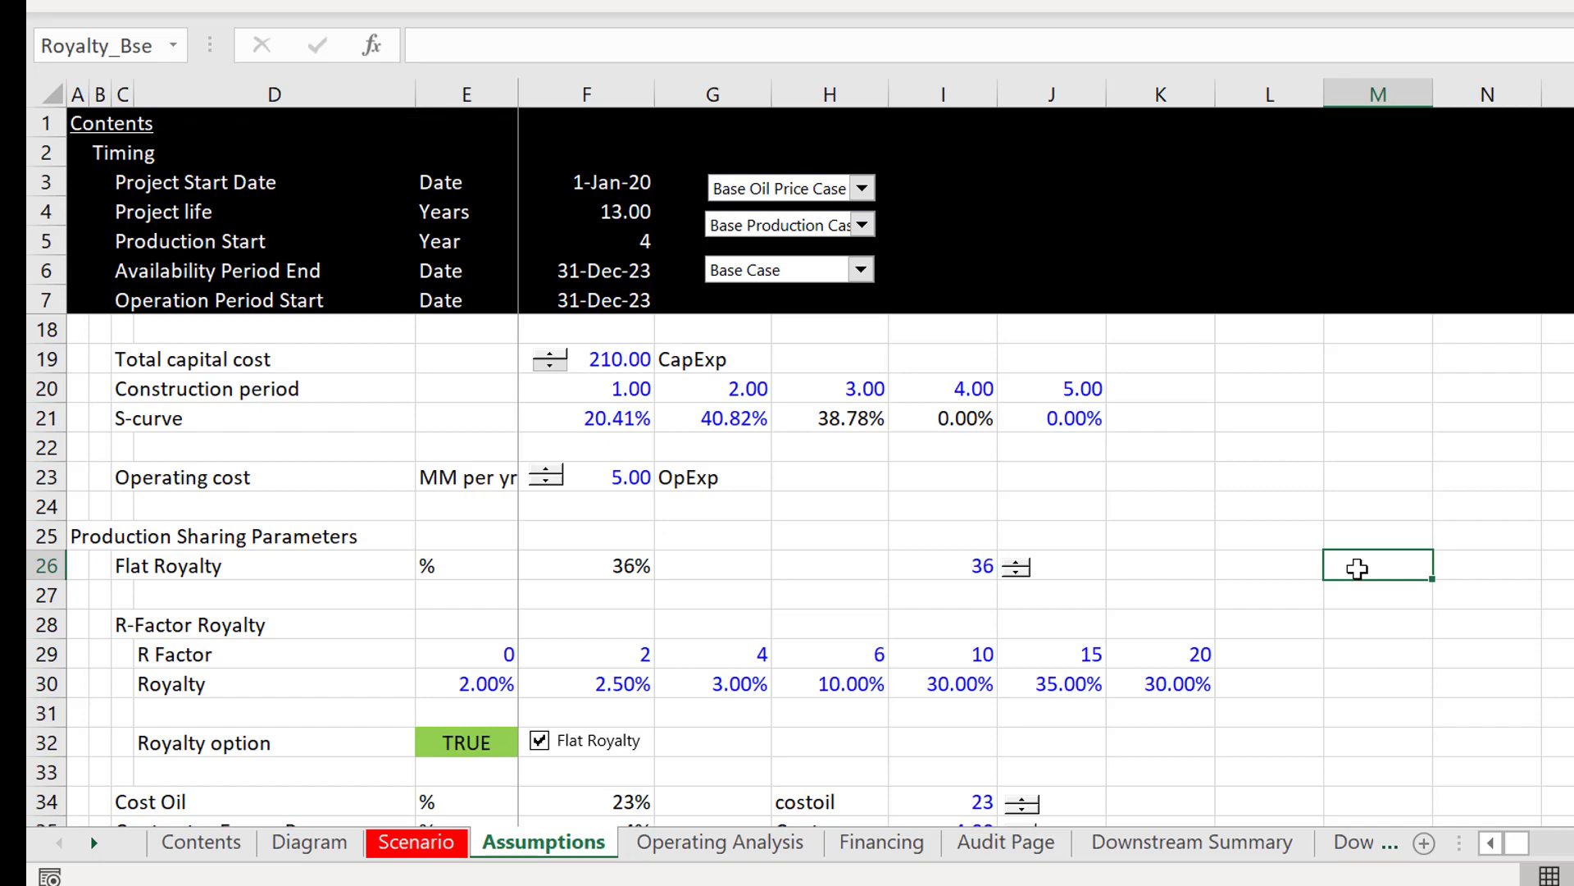
type("8")
key("Tab")
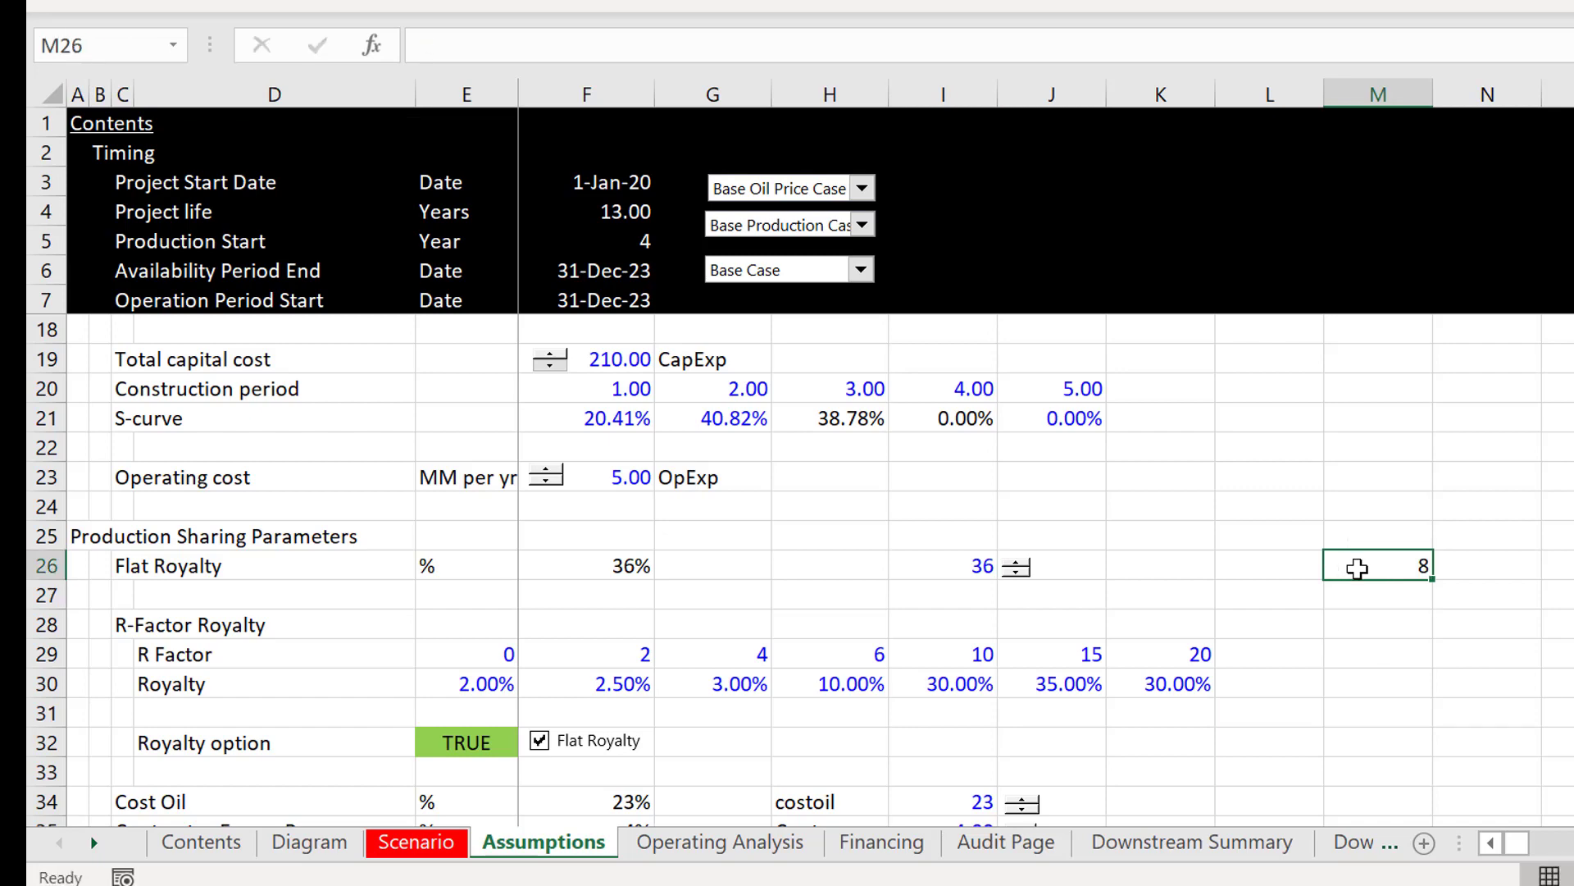
type("base ro")
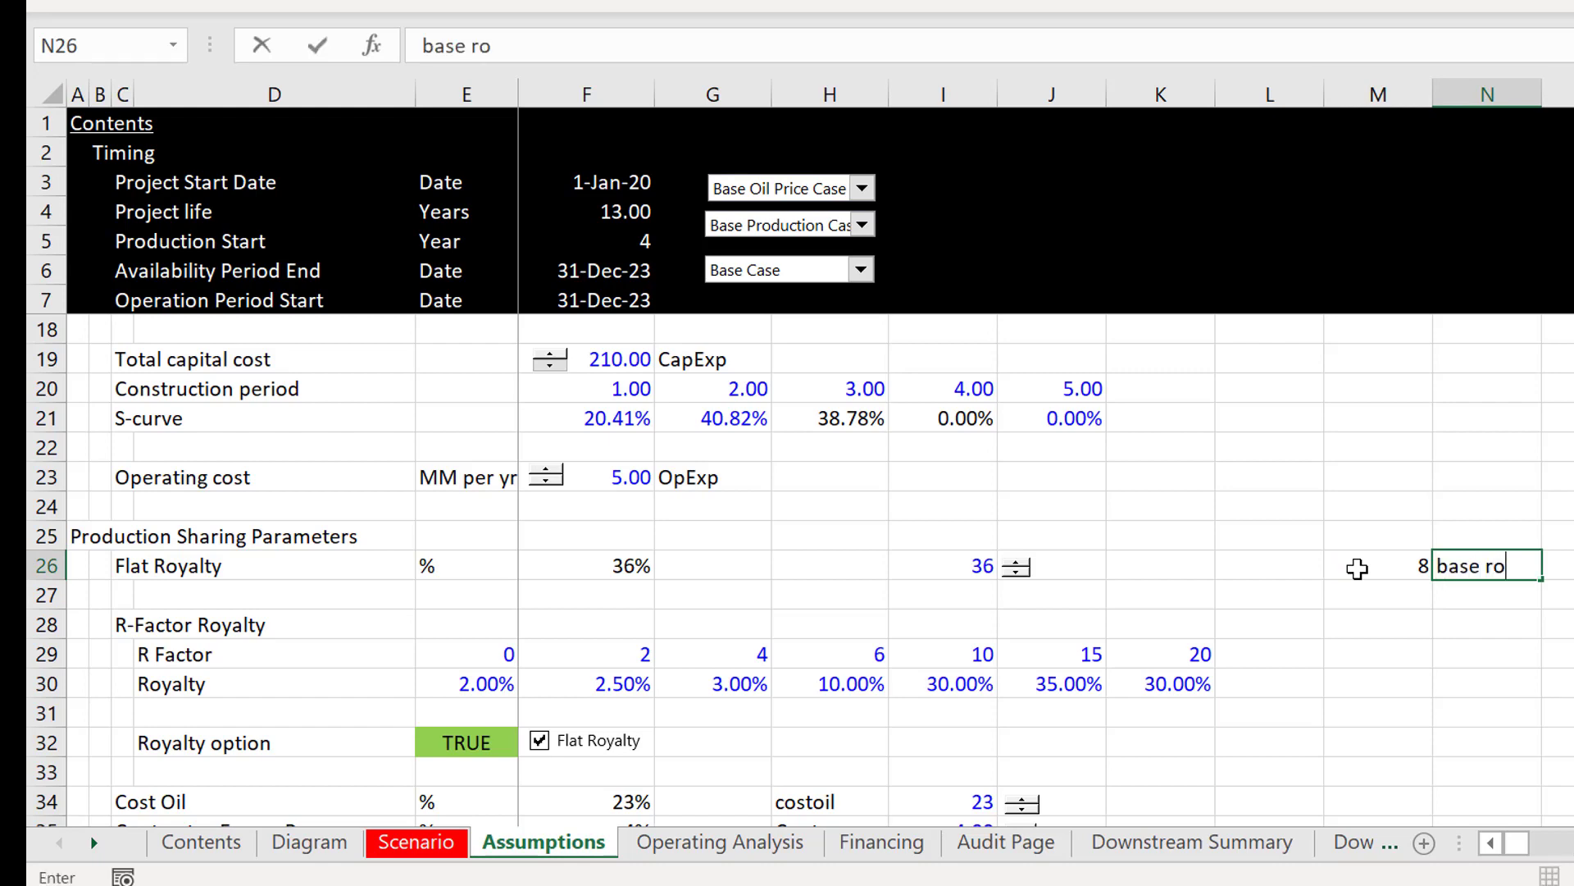
type("ual")
key("BackSpace")
key("BackSpace")
key("BackSpace")
type("y")
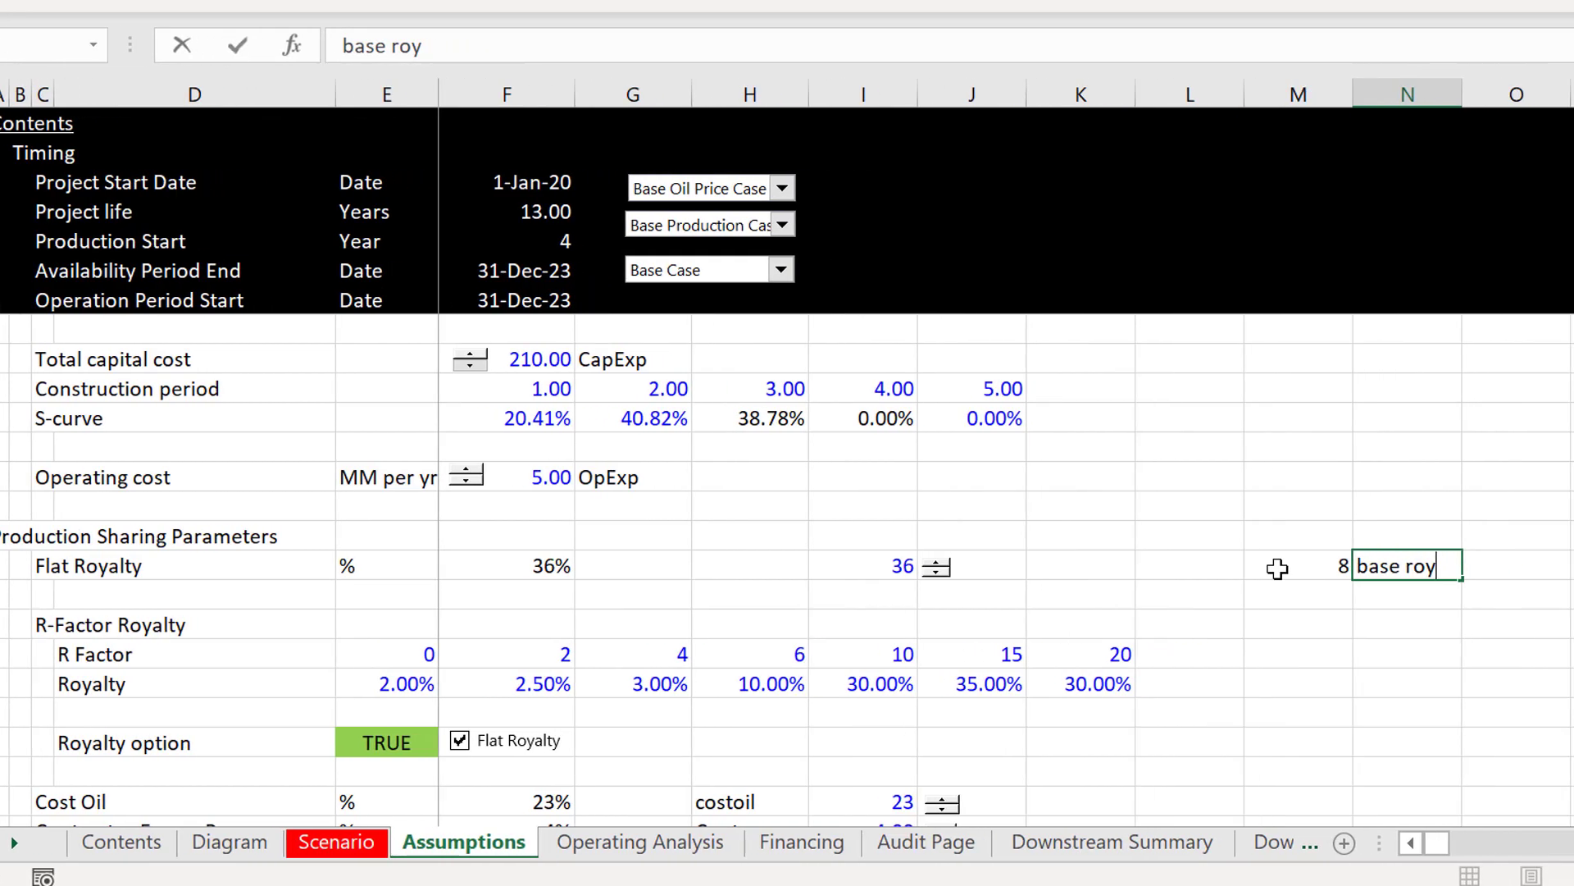
type("alty")
key("Return")
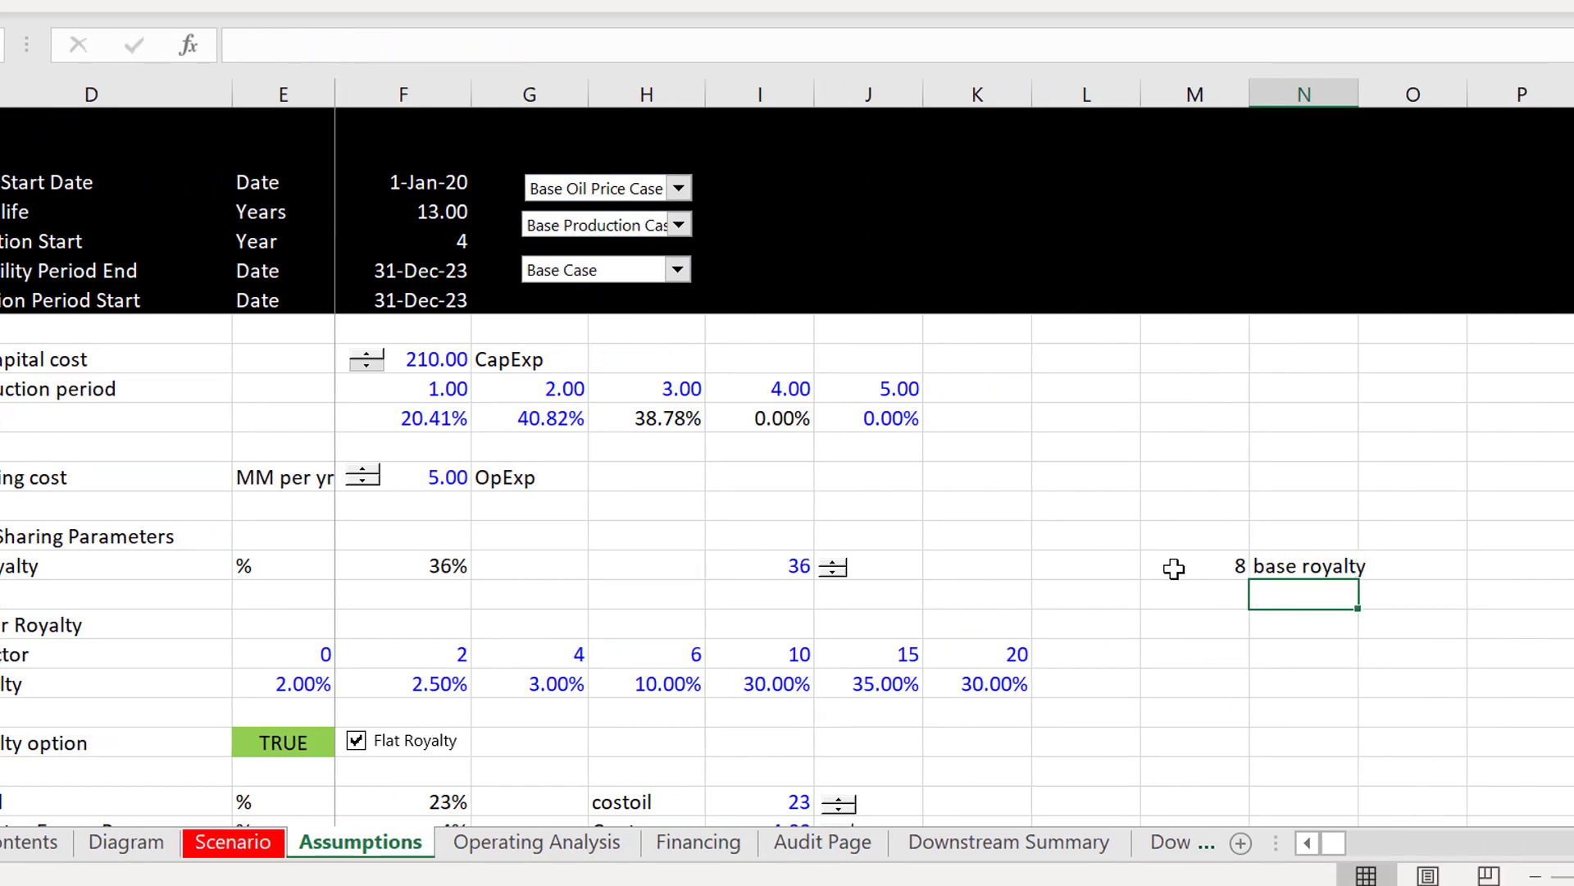
Step: Create a range name for the value in M26 from its "base royalty" label in the right column
left_click(1174, 568)
key("shift+Right")
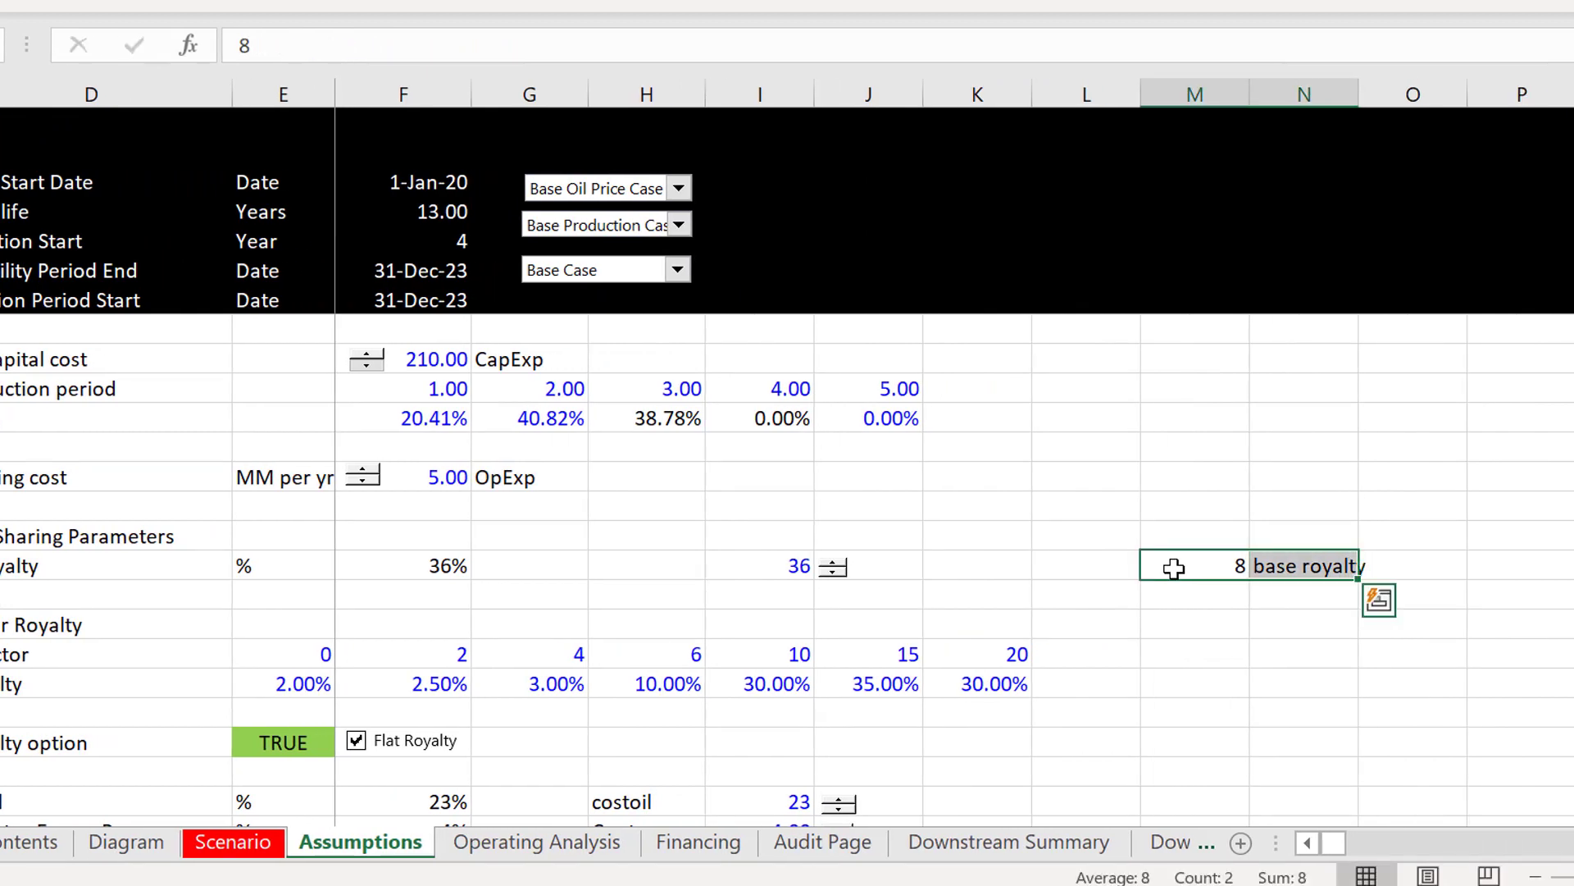
key("ctrl+shift+F3")
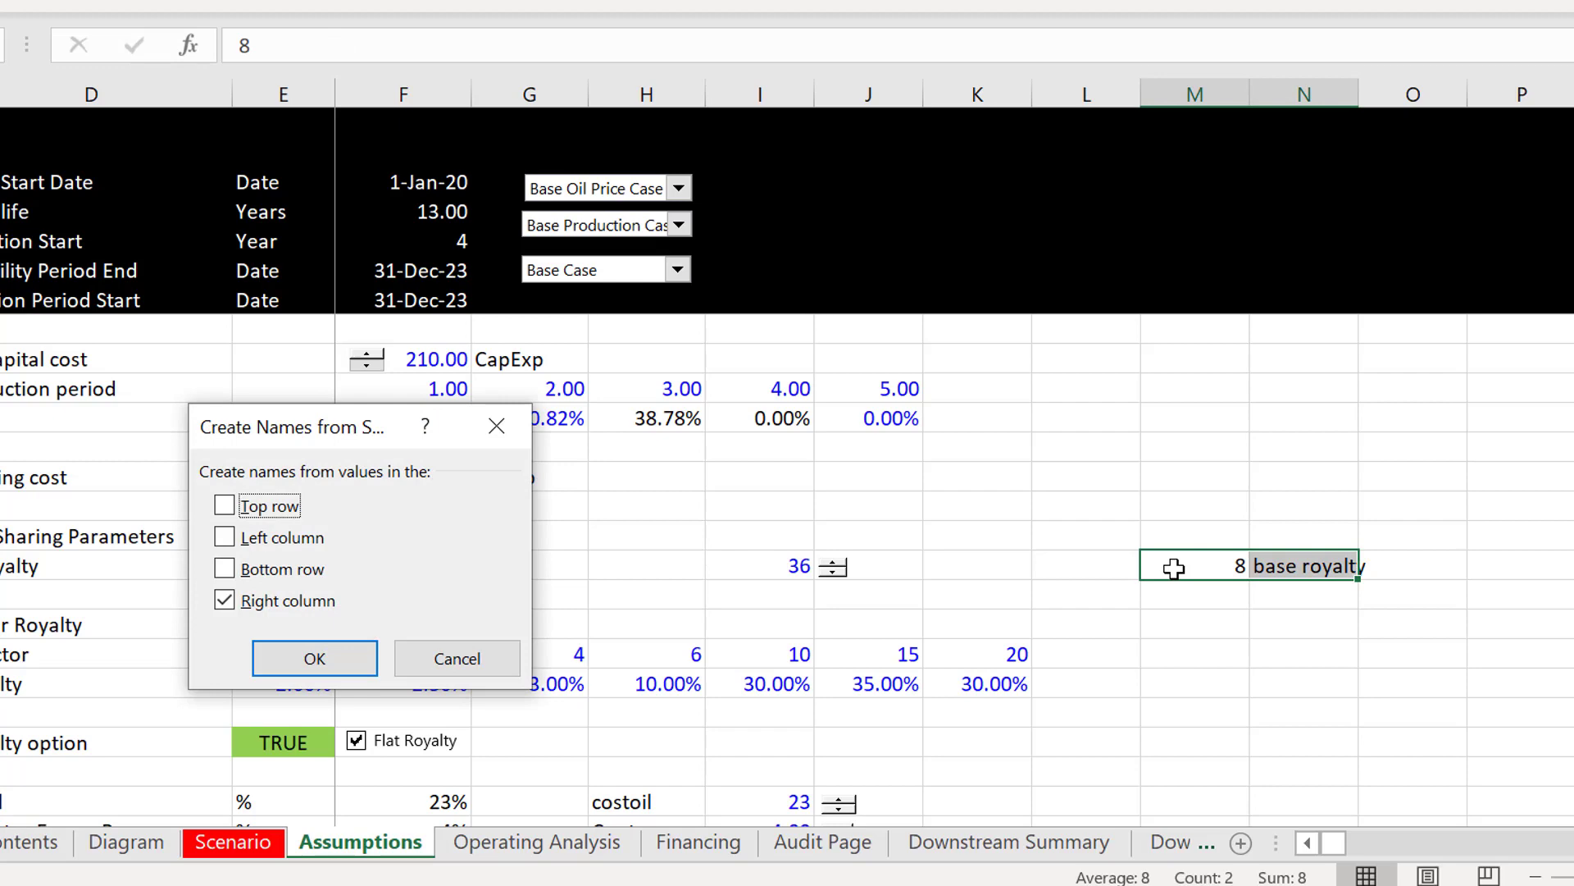
key("Return")
key("Left")
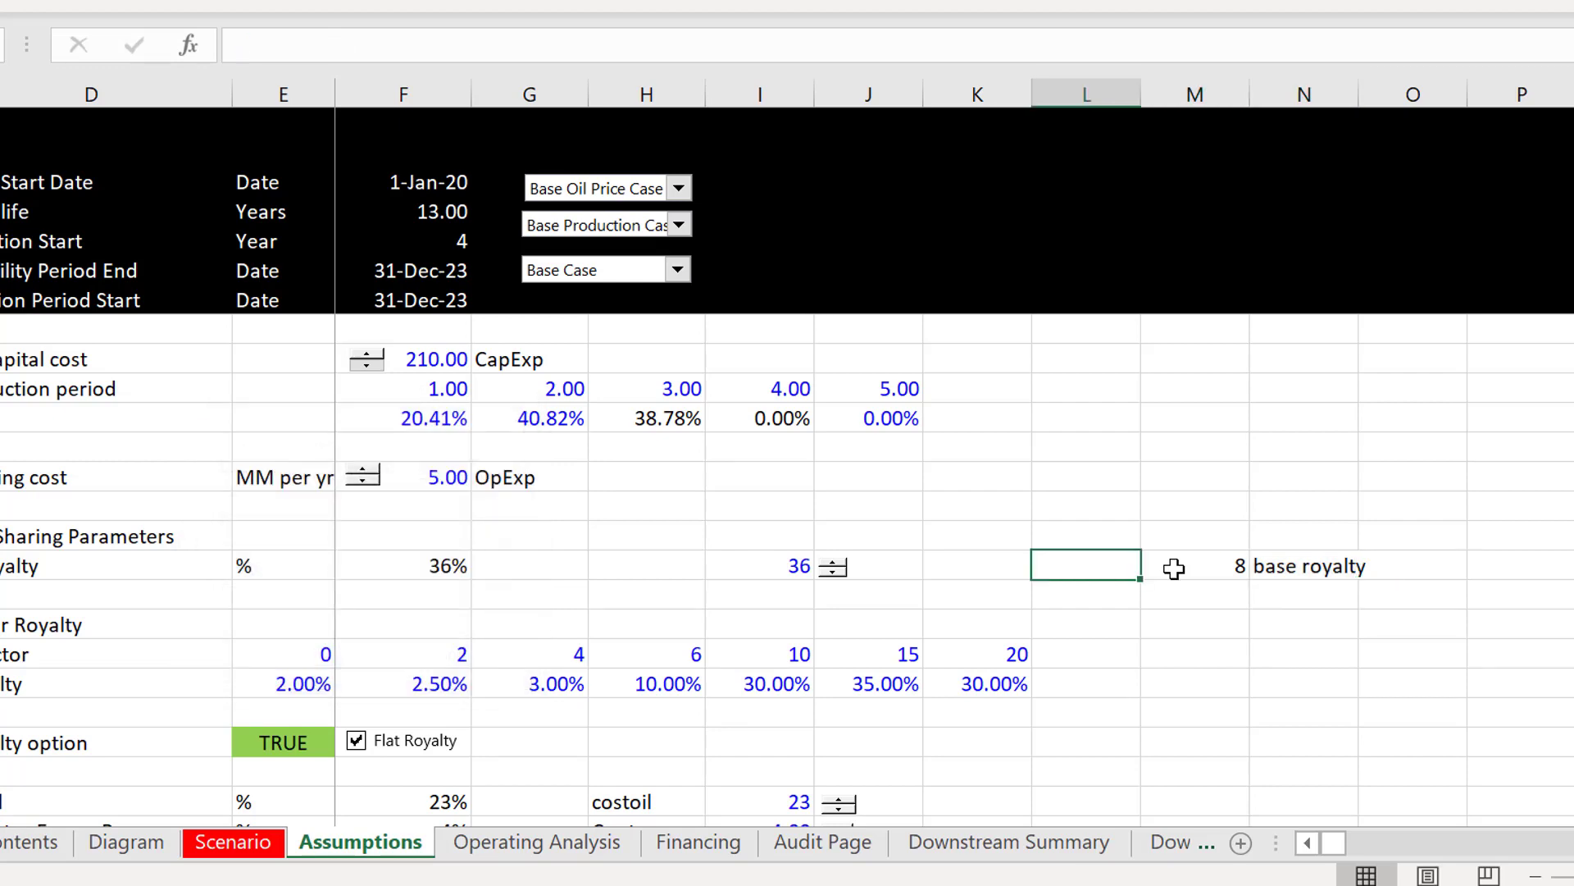
Step: Insert a form control button in row 22 across columns M and N, above the base royalty value, accepting the proposed macro name
left_click(1185, 442)
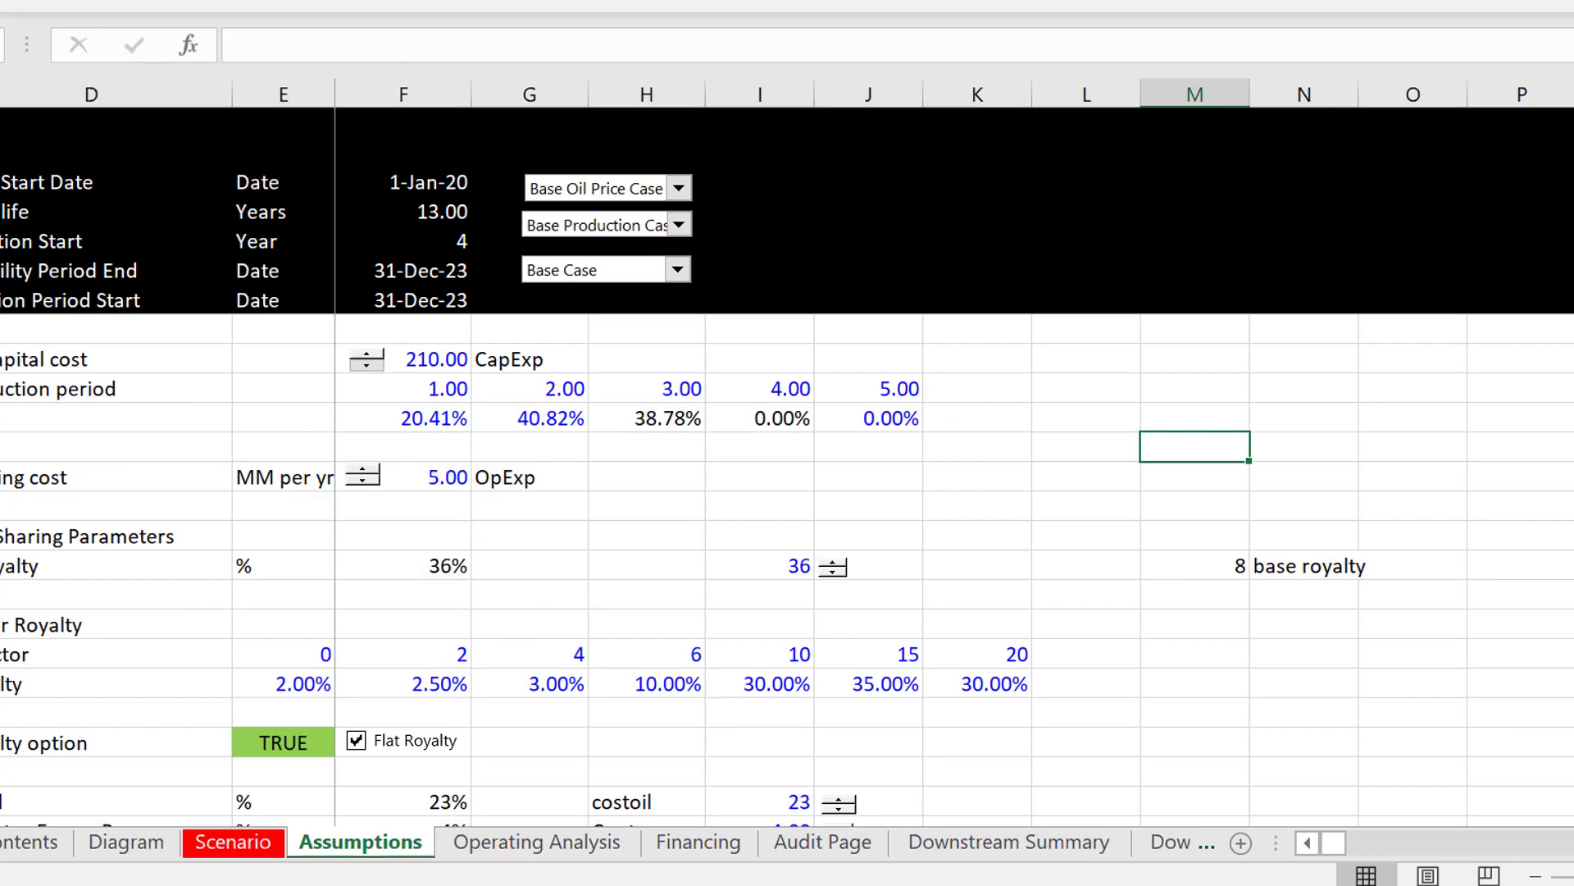
left_click(386, 2)
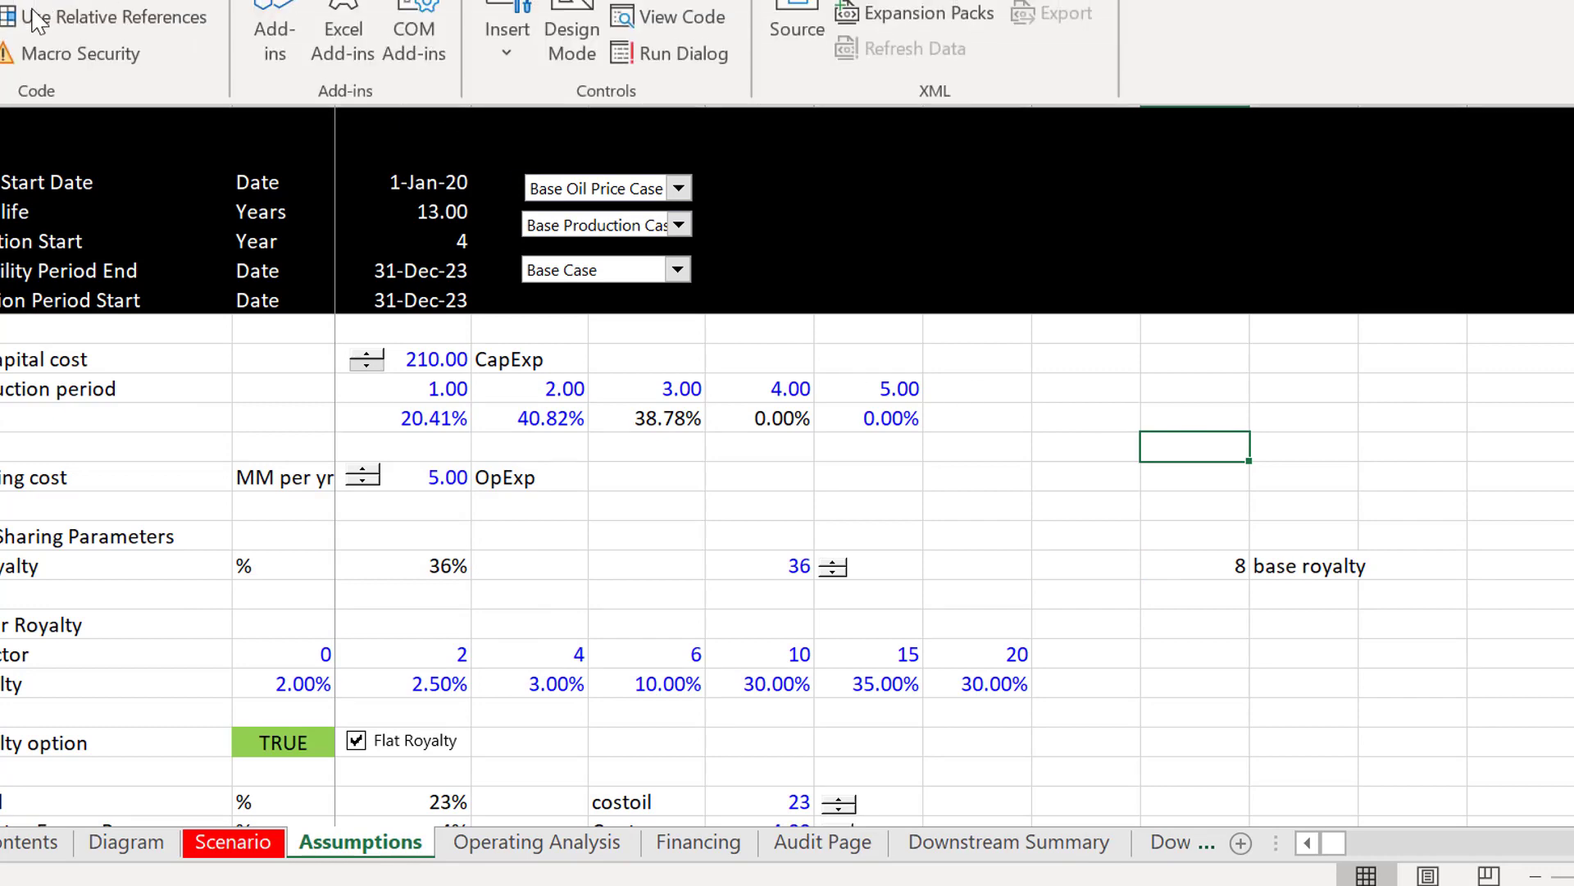
left_click(512, 23)
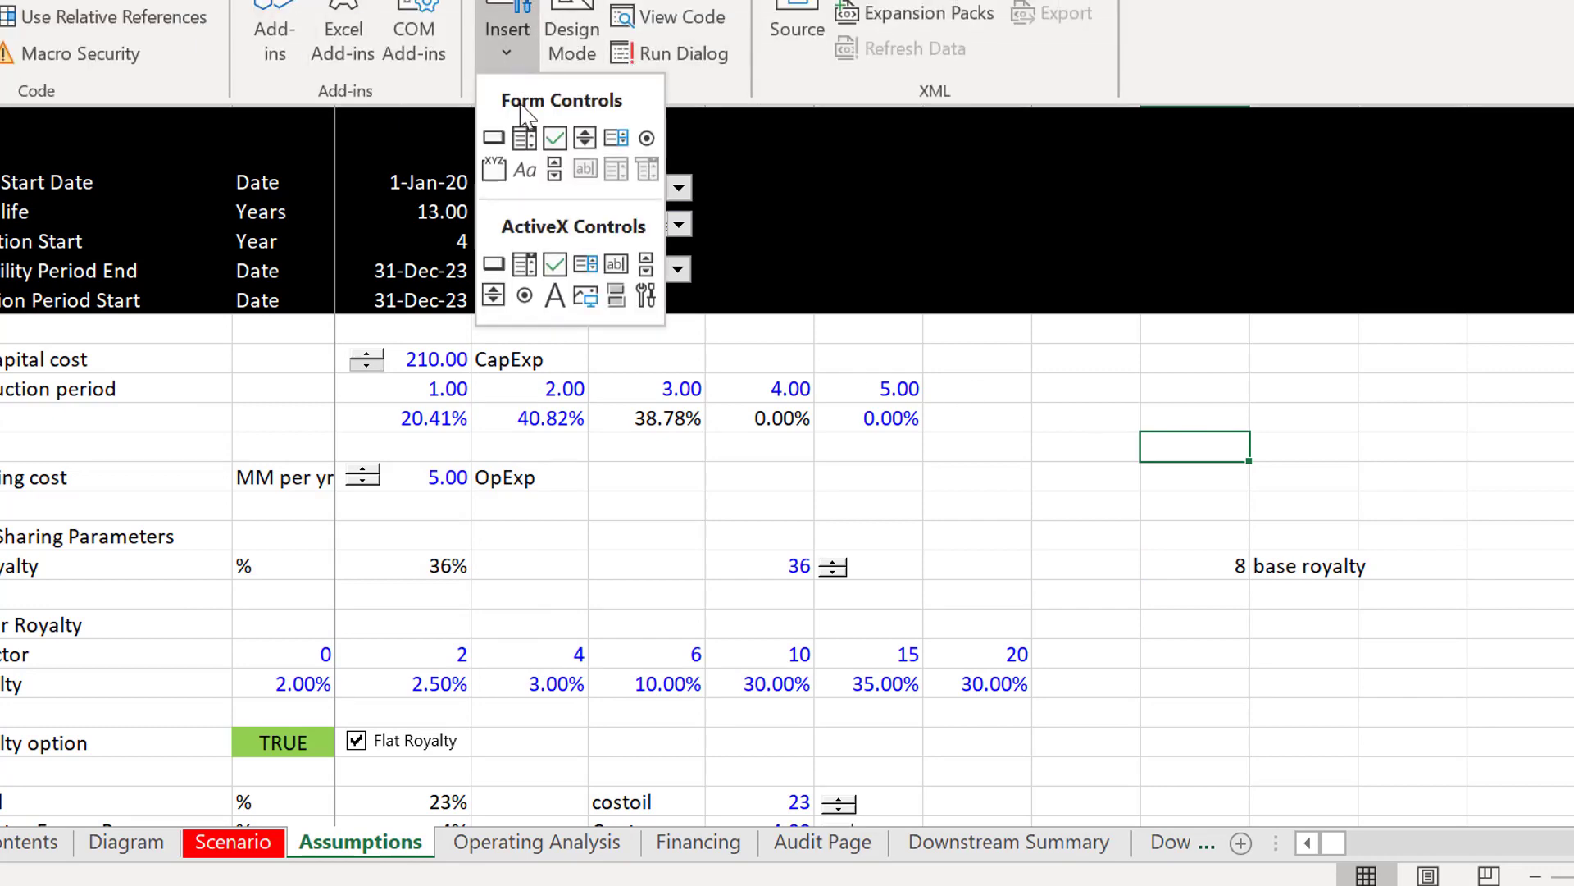
left_click(495, 139)
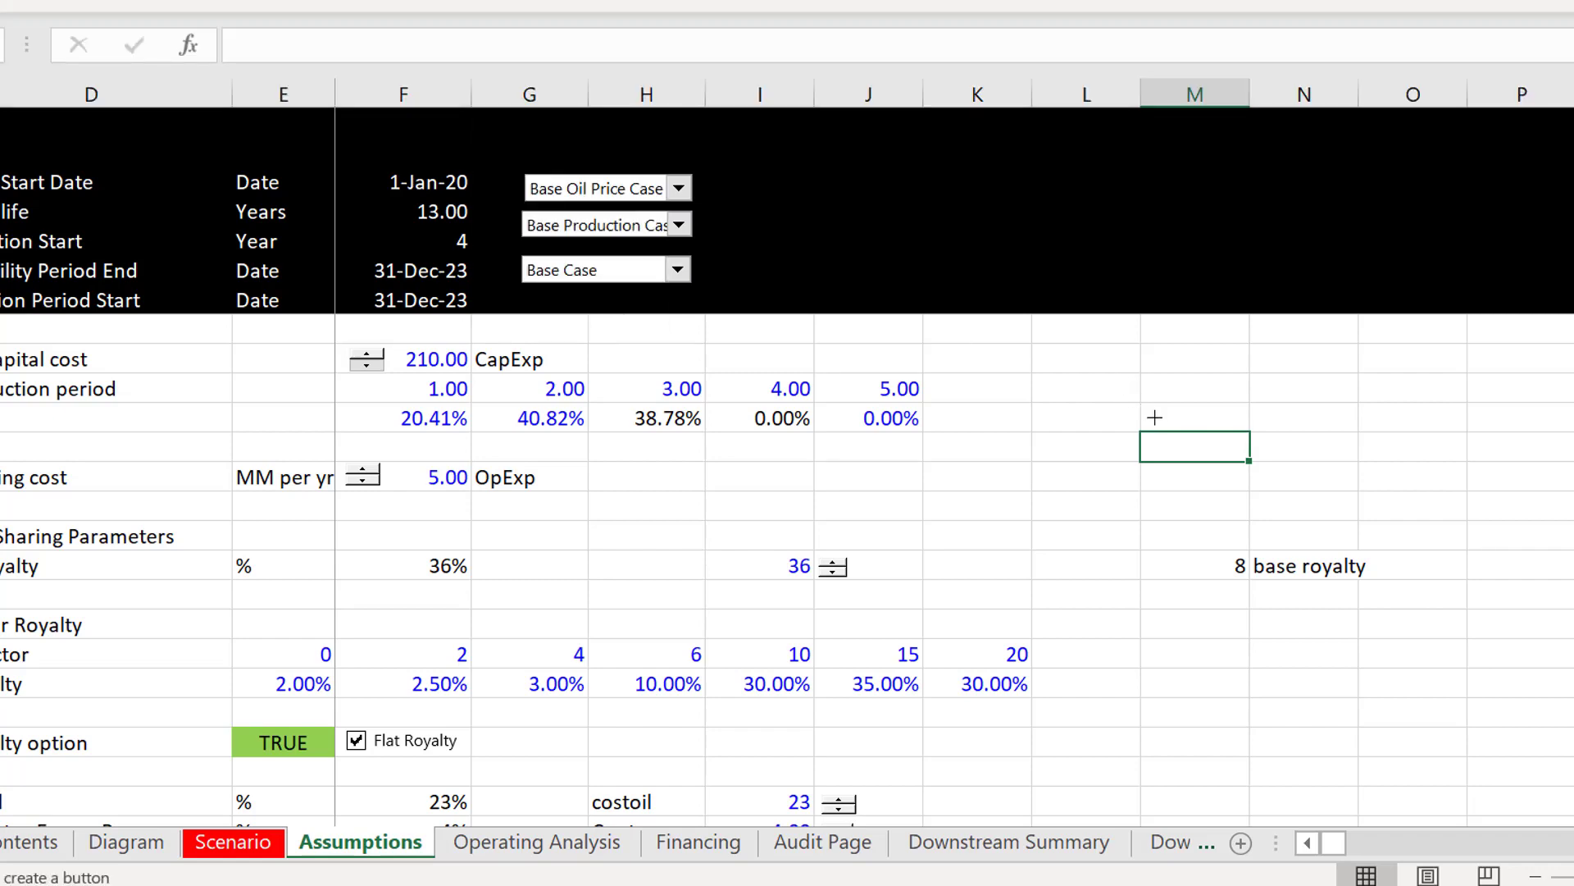
left_click_drag(1155, 431, 1381, 467)
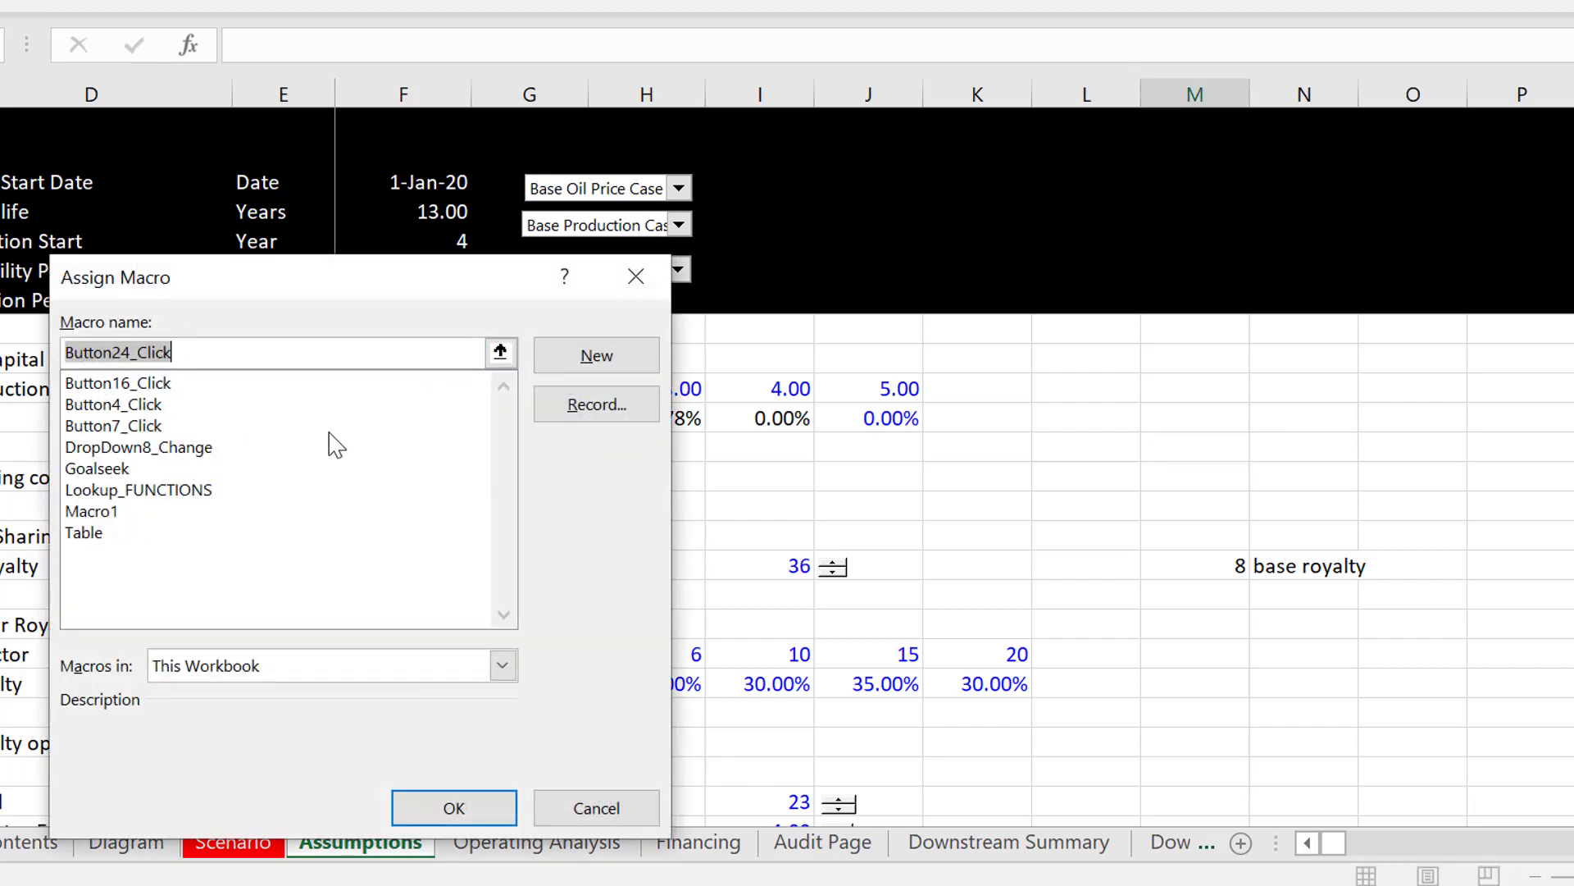
left_click(452, 812)
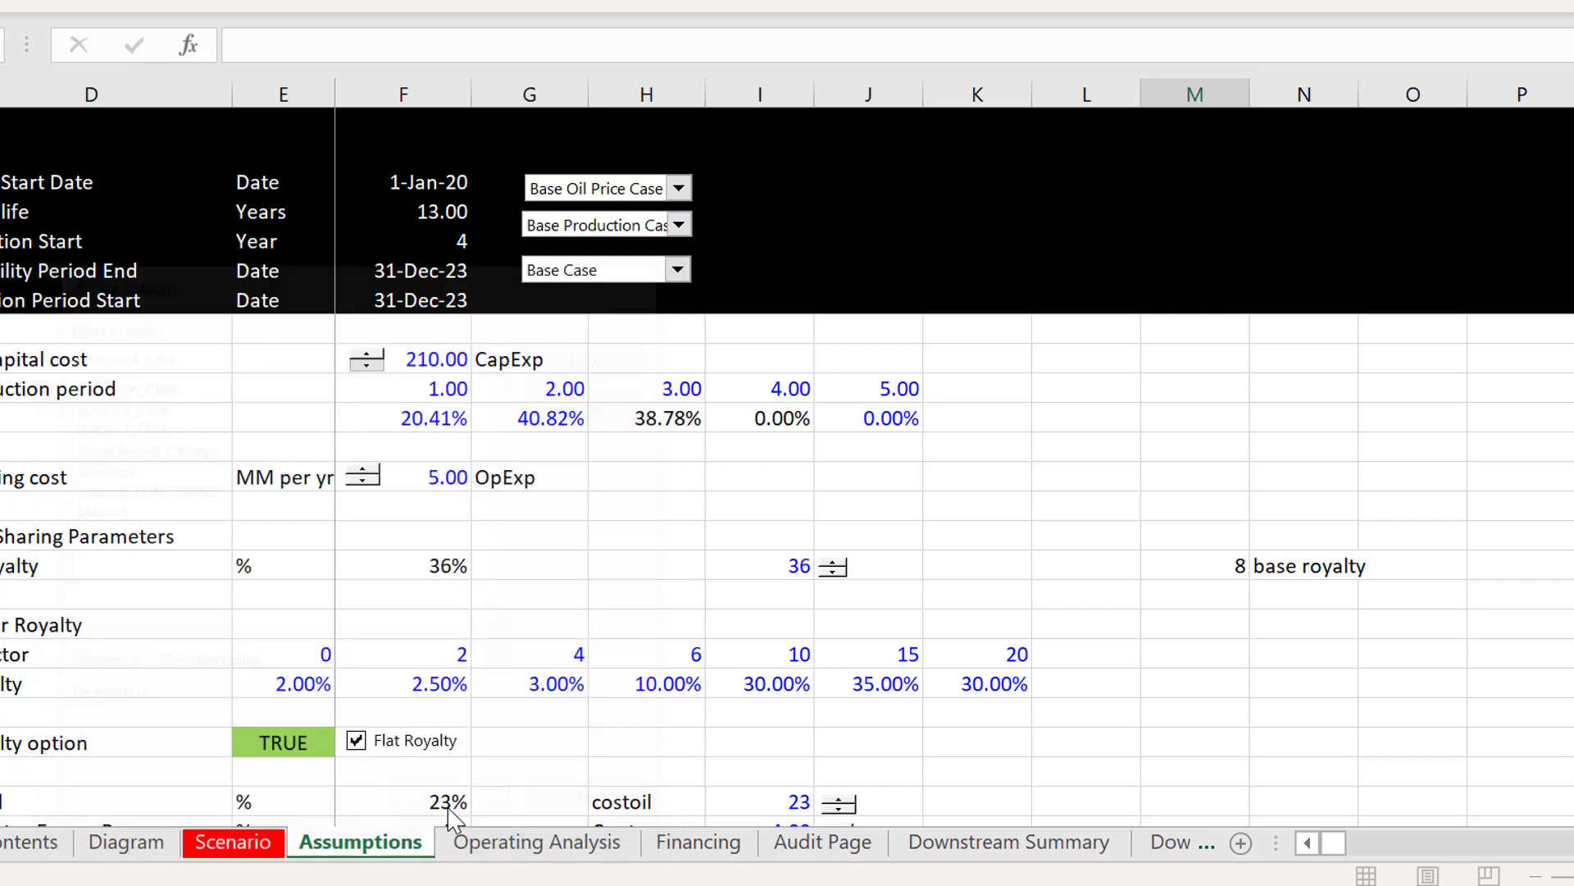
left_click(1167, 534)
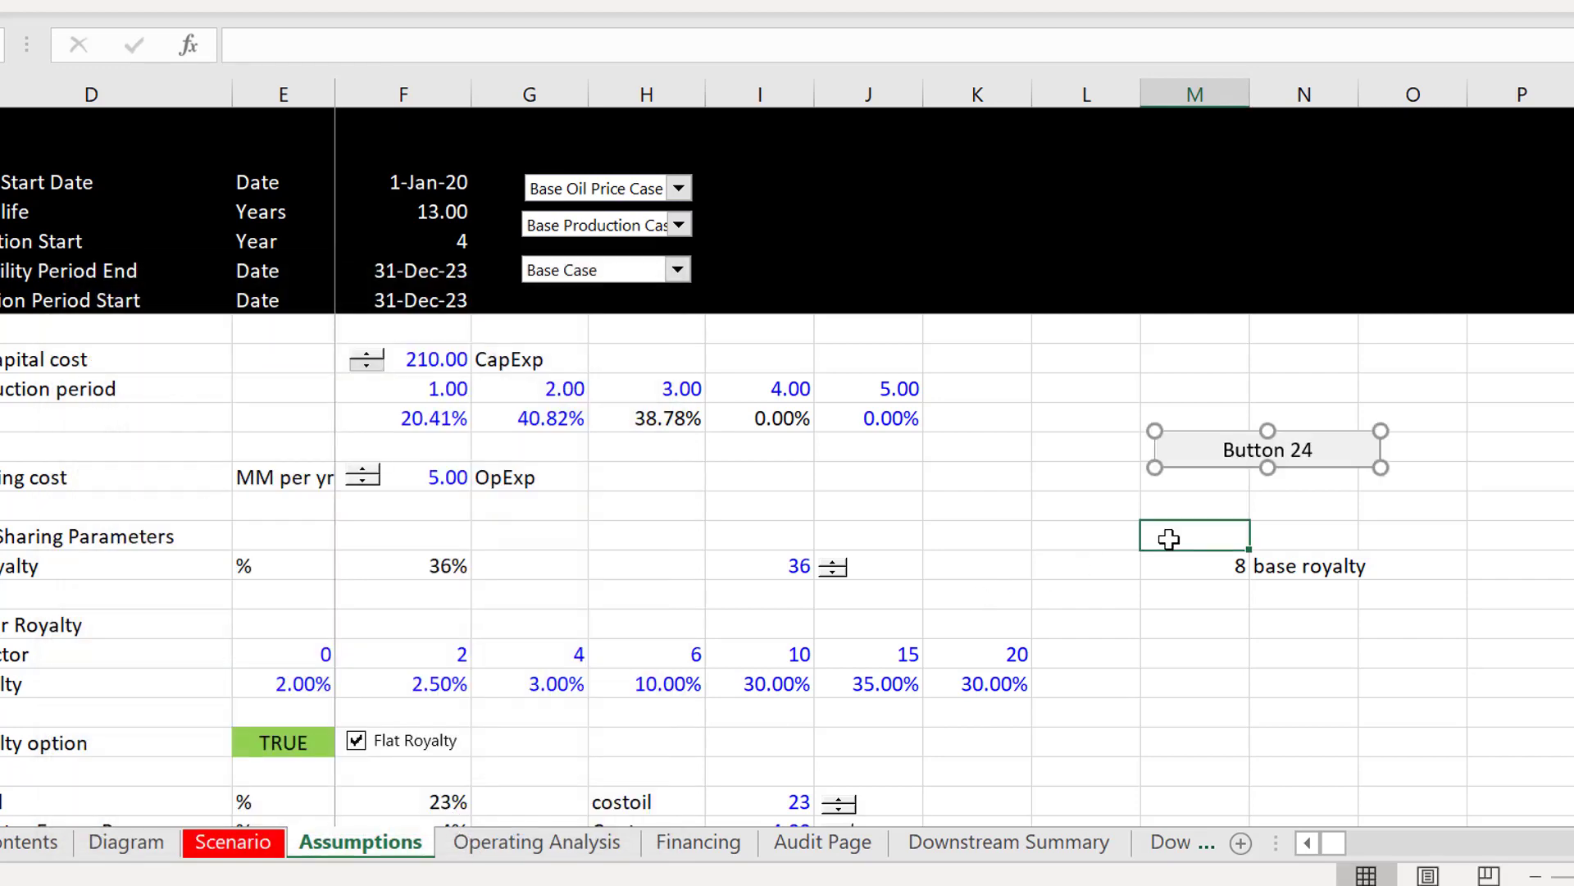
Step: Create a new VBA macro procedure assigned to the button above the base royalty value
right_click(1213, 455)
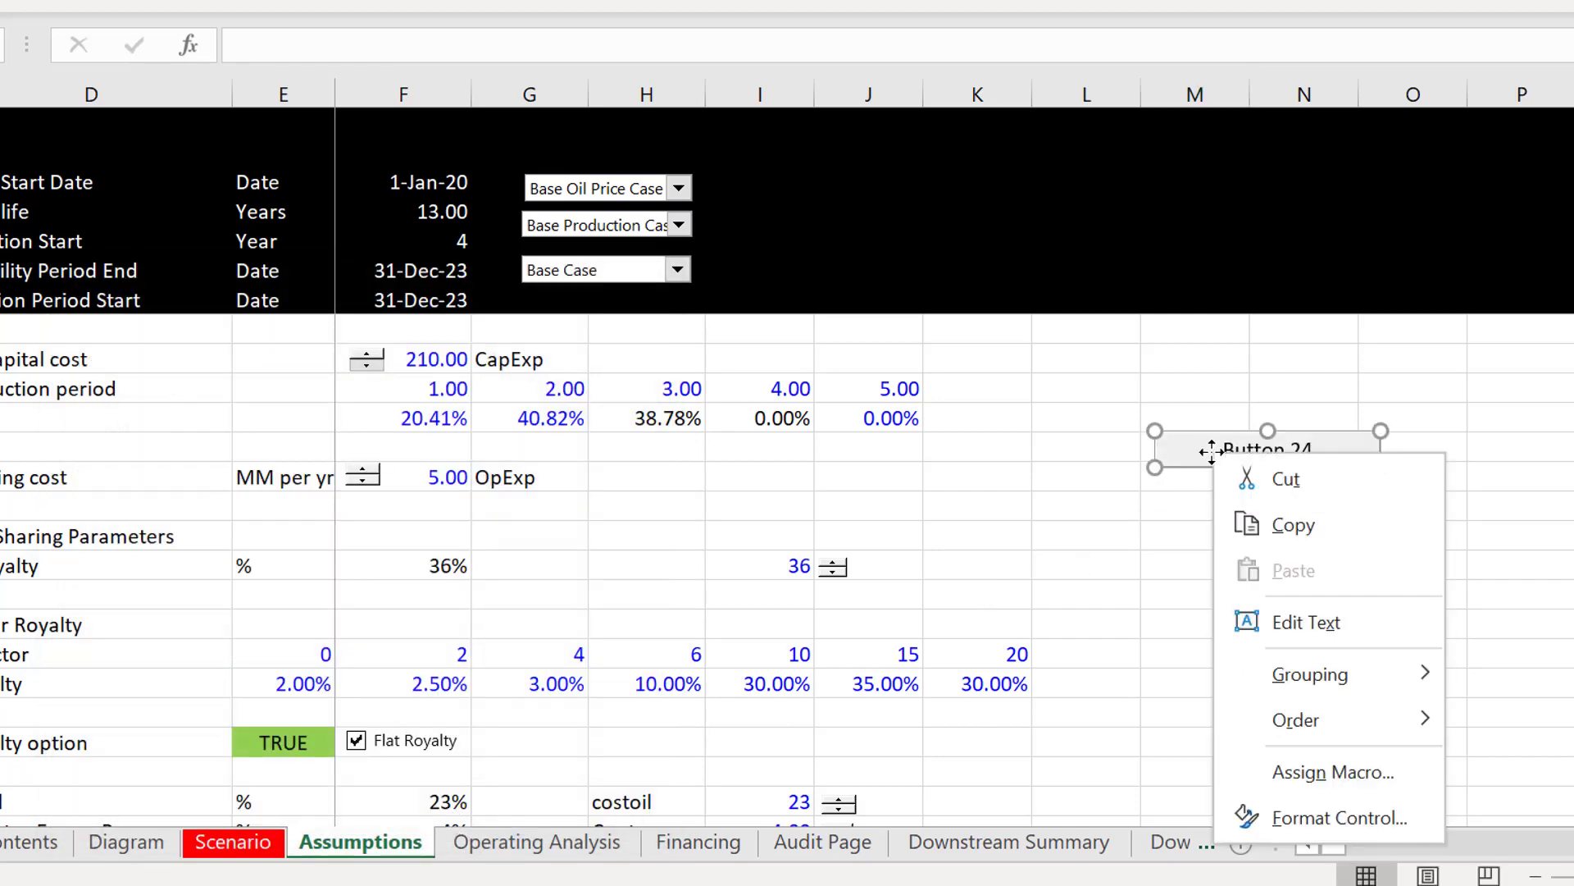
left_click(1270, 773)
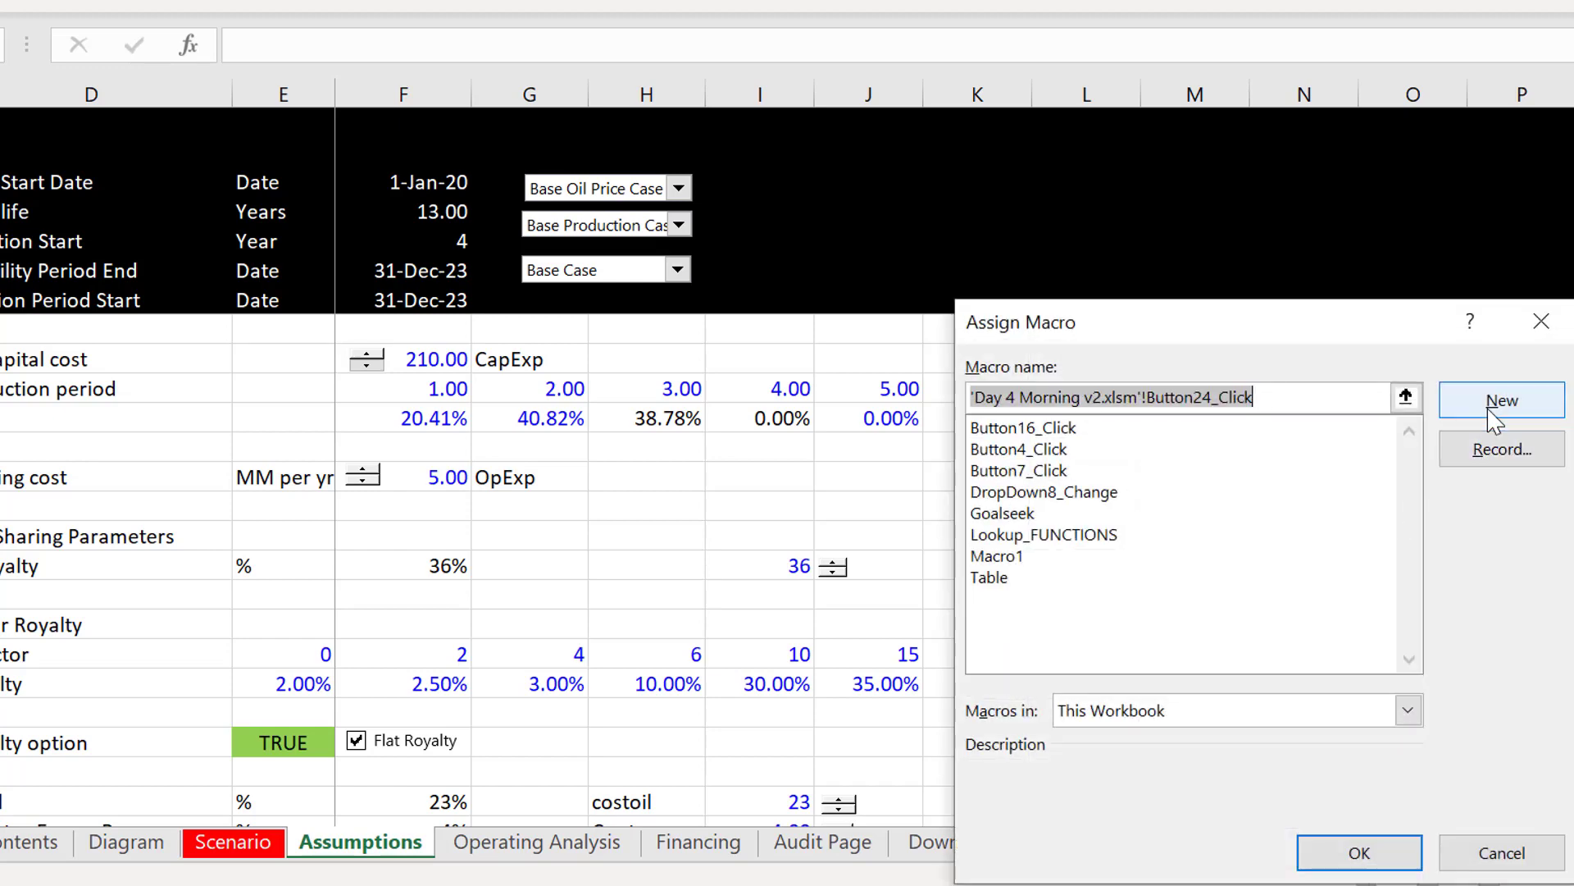
left_click(1499, 402)
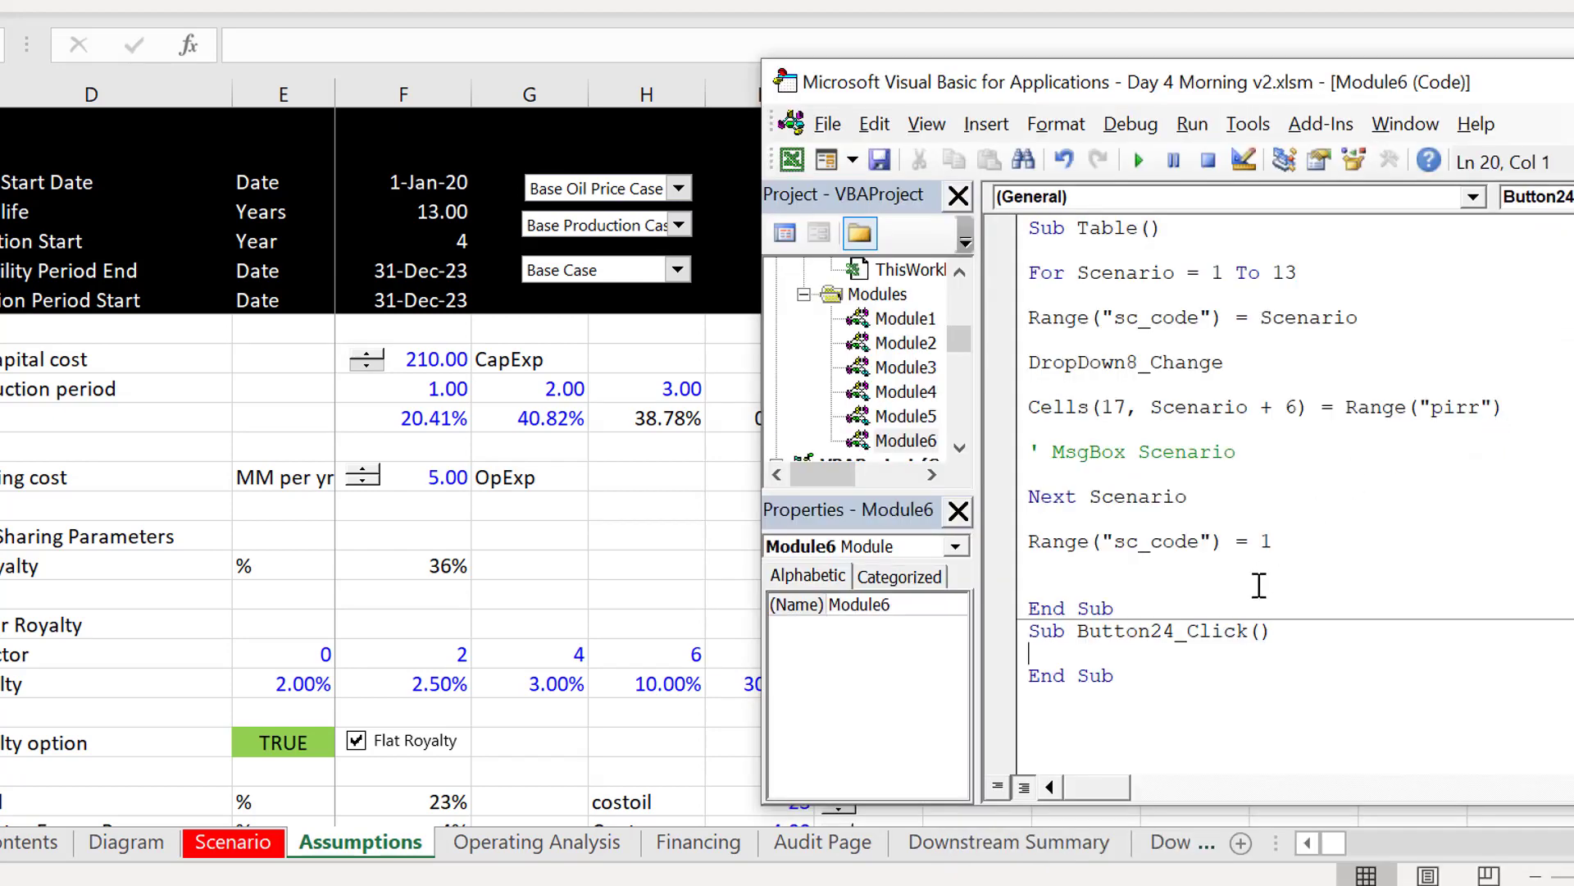
Step: Add a blank line before the Button24_Click procedure and several empty lines inside its body
key("Up")
key("Return")
key("Down")
key("Down")
key("Down")
key("Down")
key("Down")
key("Down")
key("Down")
key("Down")
key("Down")
key("Down")
key("Down")
key("Down")
key("Down")
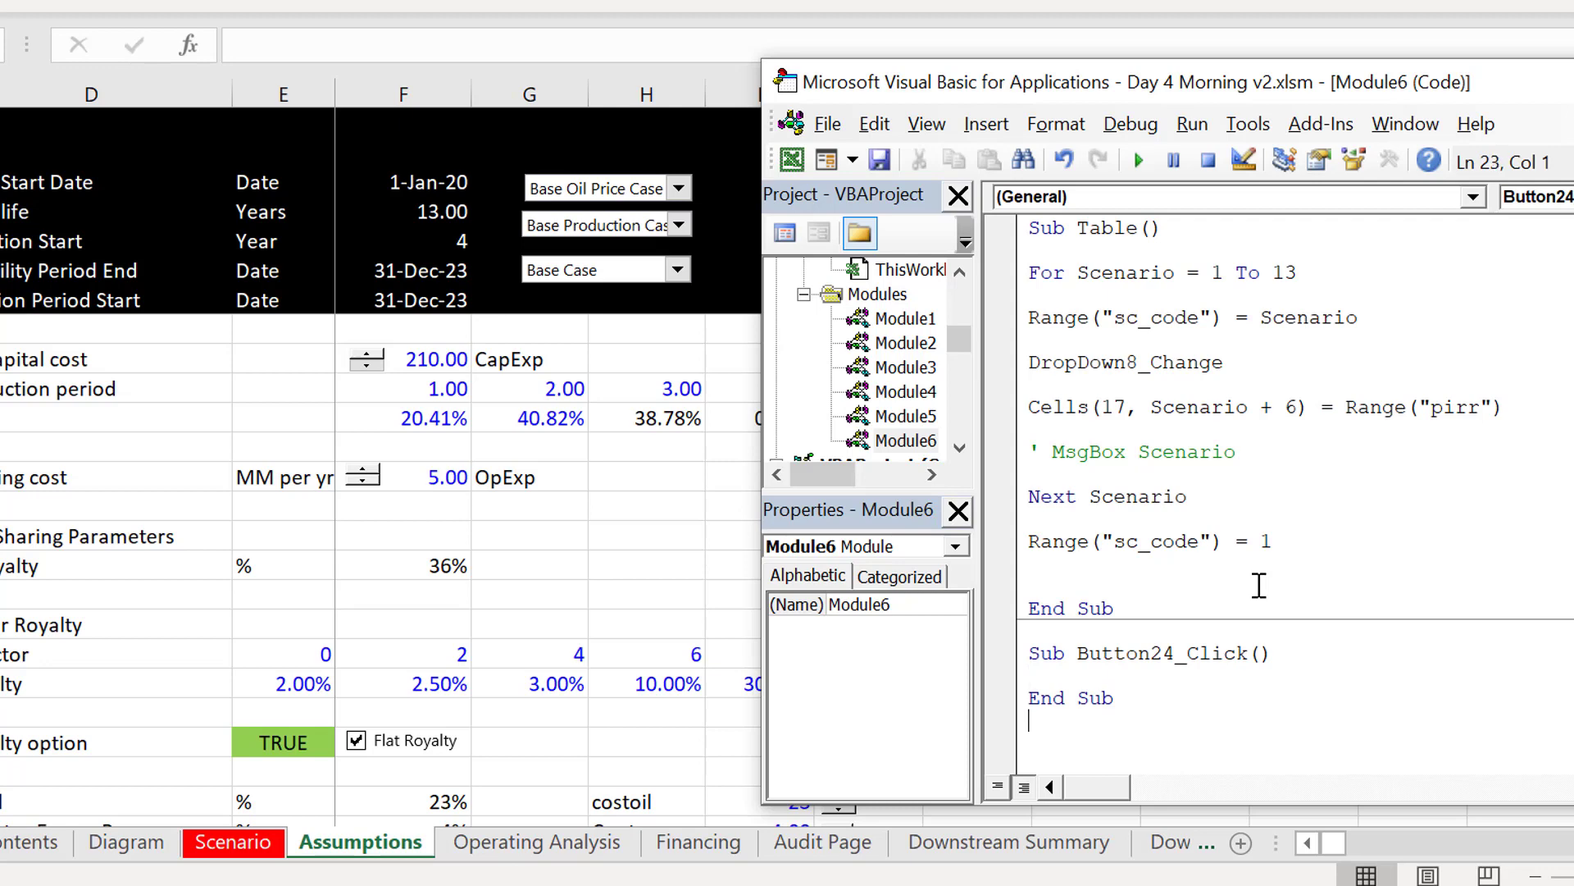
key("Down")
key("Down")
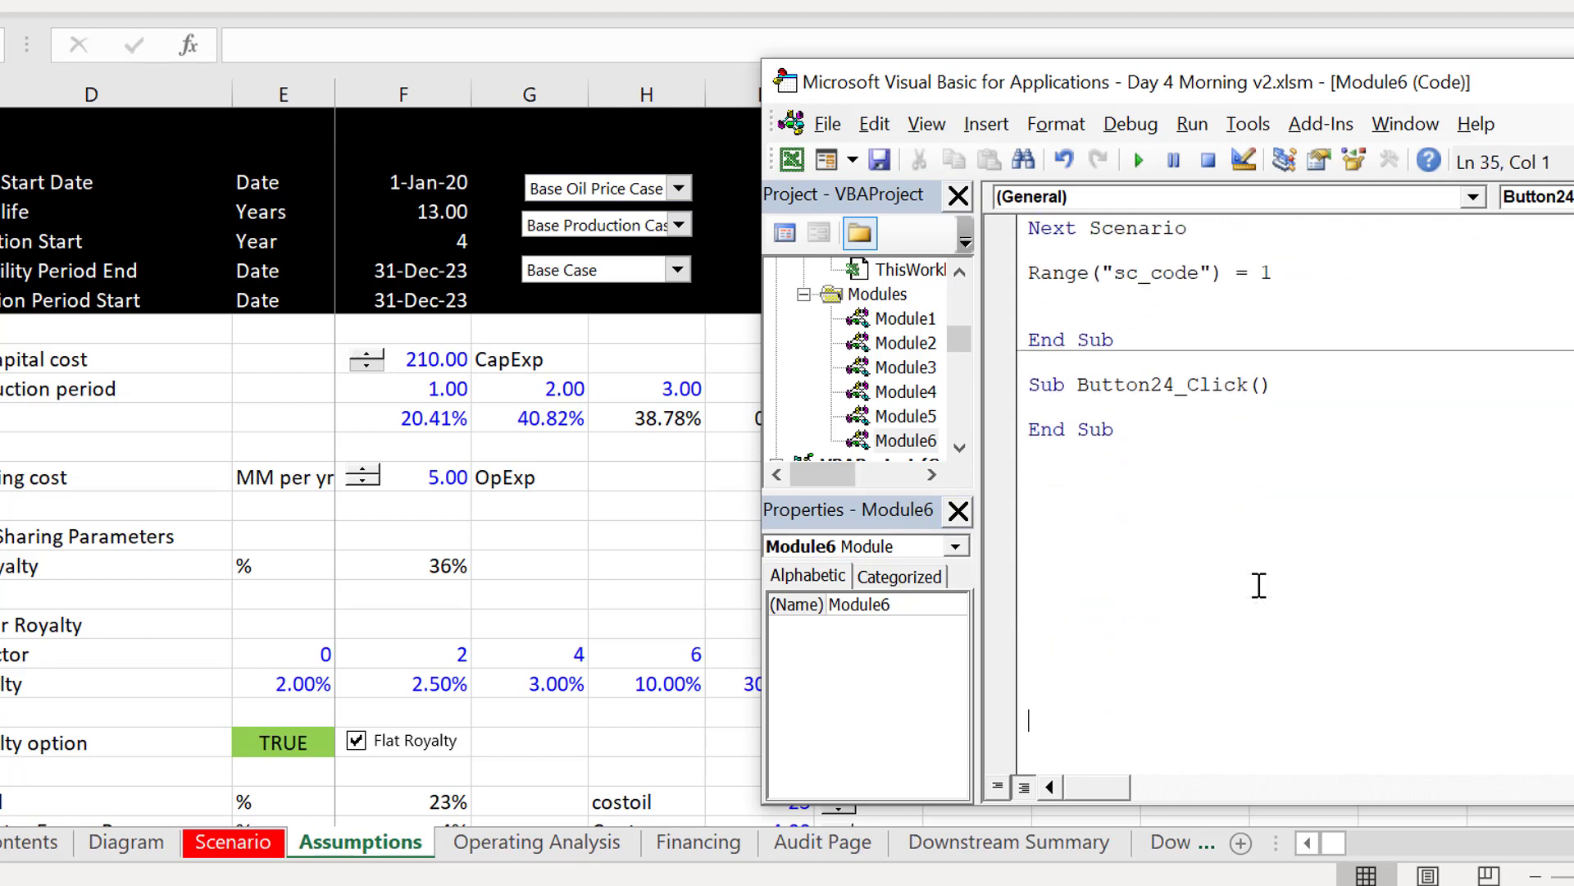
key("Up")
key("Up")
key("Up")
key("Up")
key("Up")
key("Up")
key("Up")
key("Up")
key("Up")
key("Up")
key("Up")
key("Up")
key("Up")
key("Up")
key("Return")
key("Return")
key("Return")
key("Return")
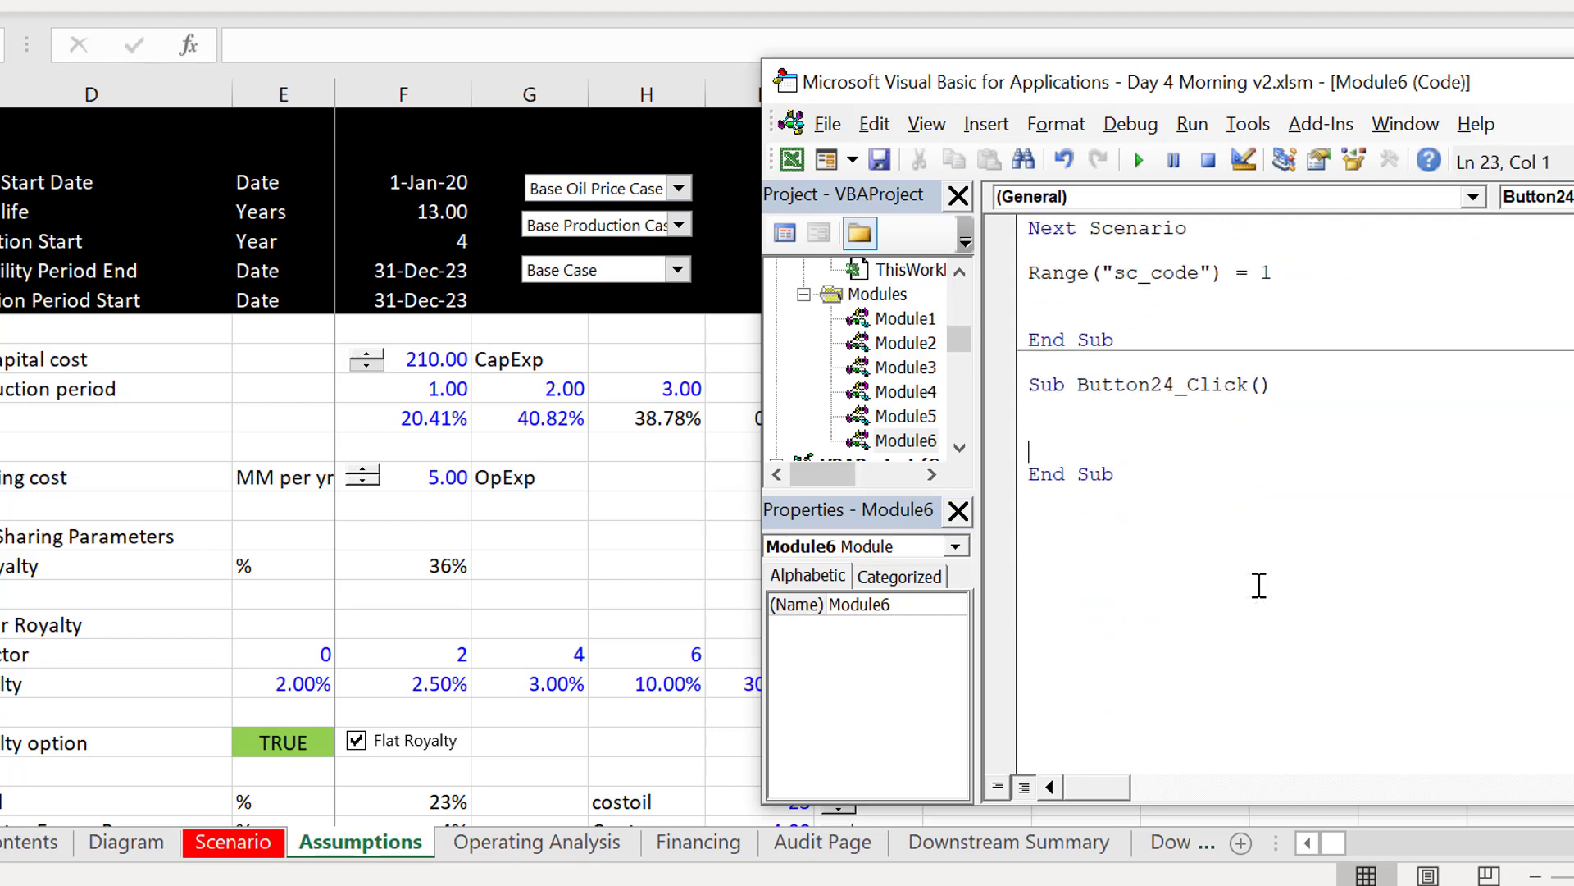
key("Up")
key("Up")
key("Up")
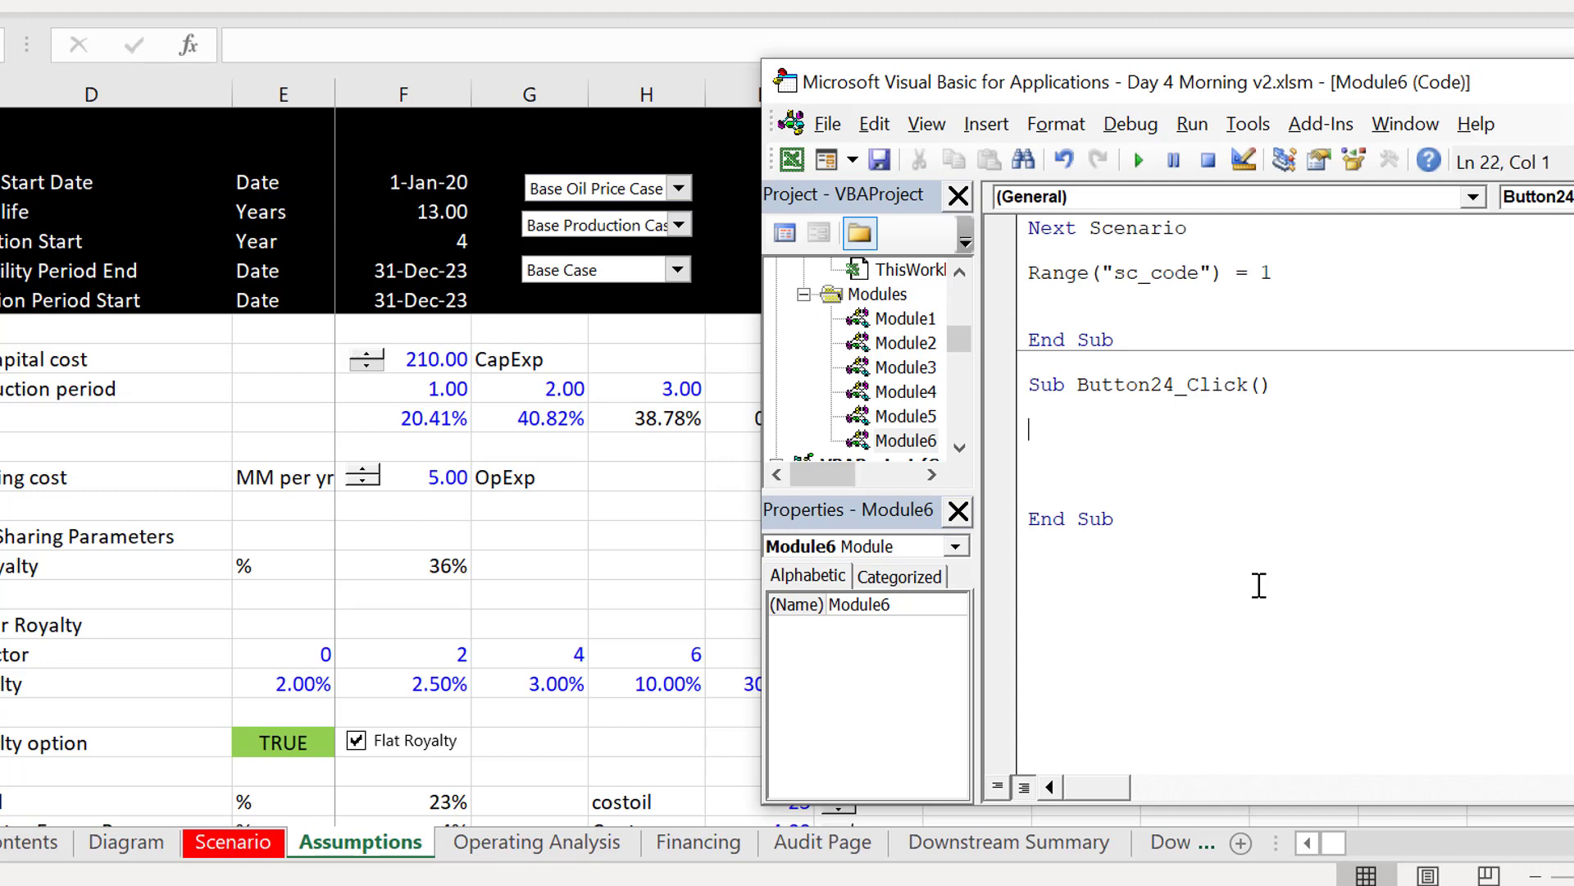
Step: Write the statement Range("royalty") = Range("base_royalty") in the body of Button24_Click
type("range(")
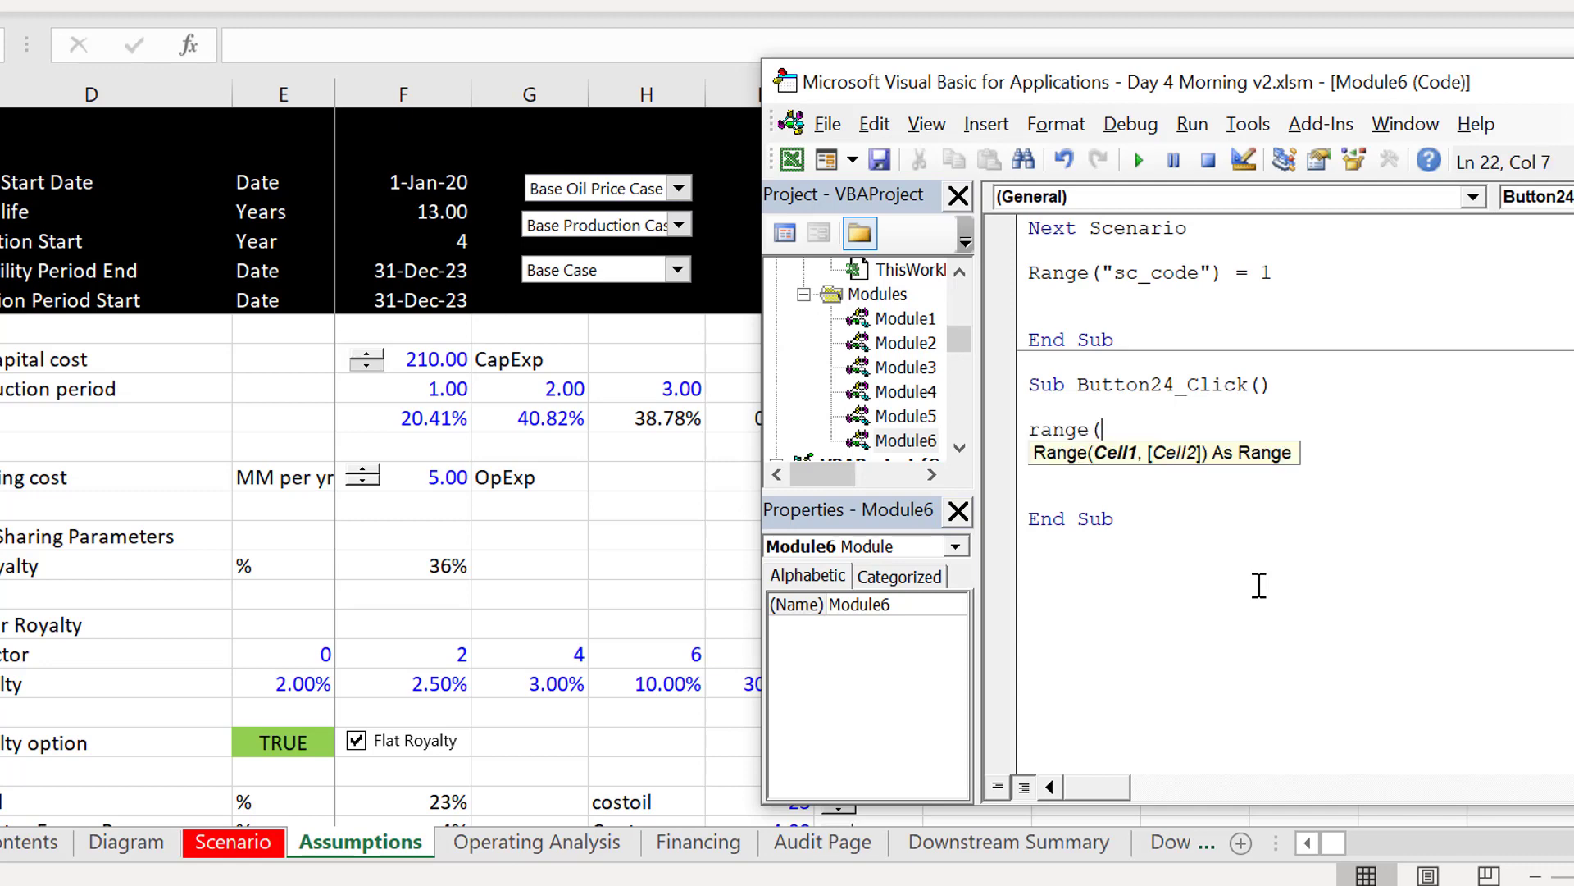
type("\"royalty\"")
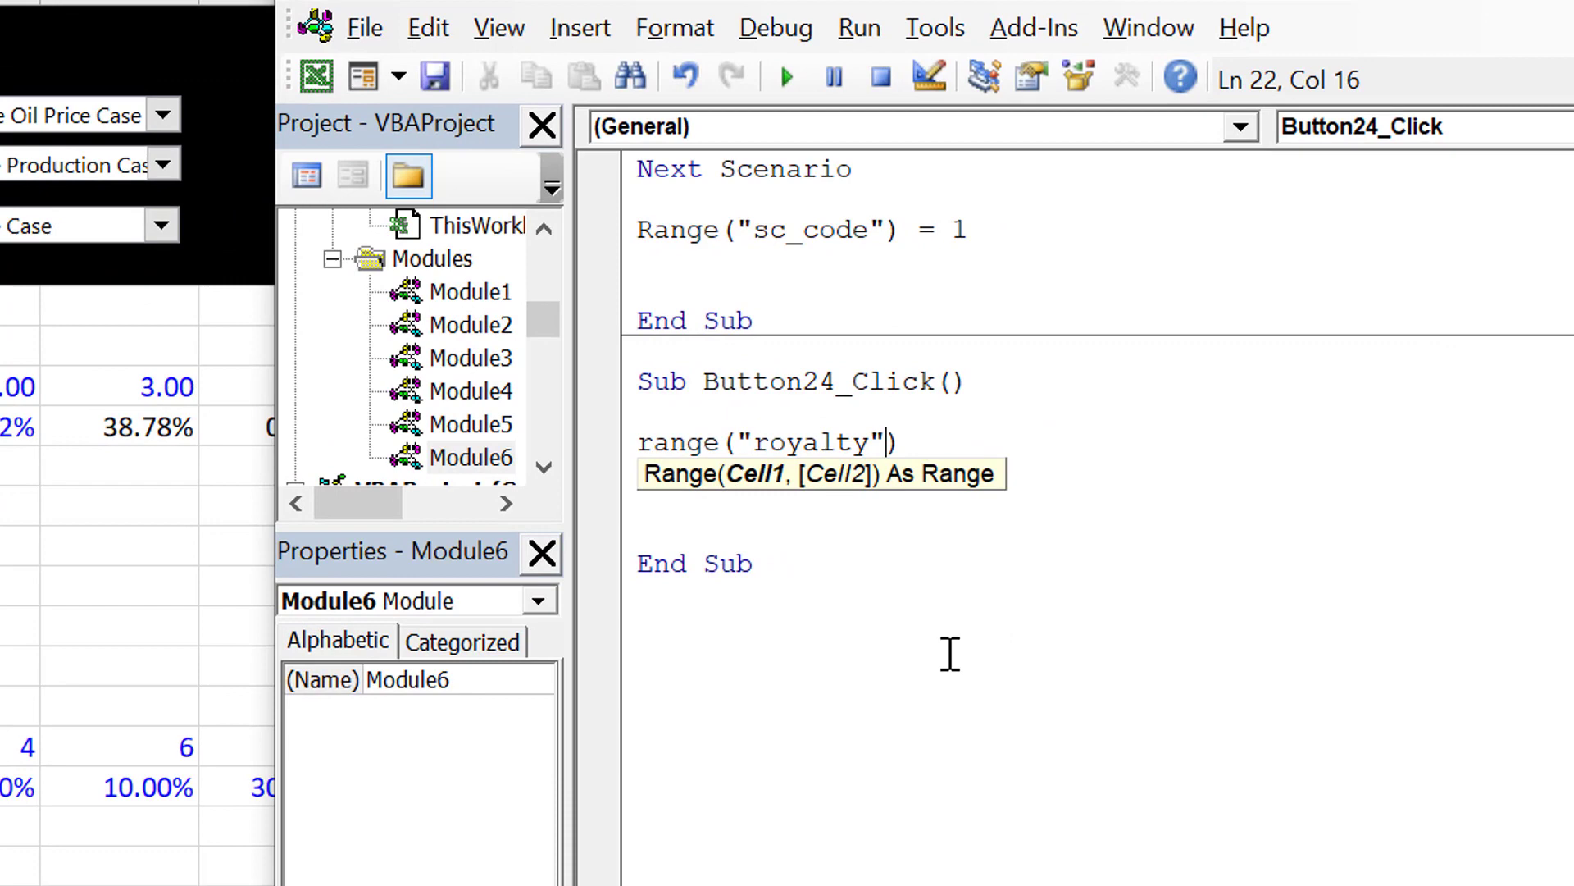
type(") = ra")
type("nge(\"")
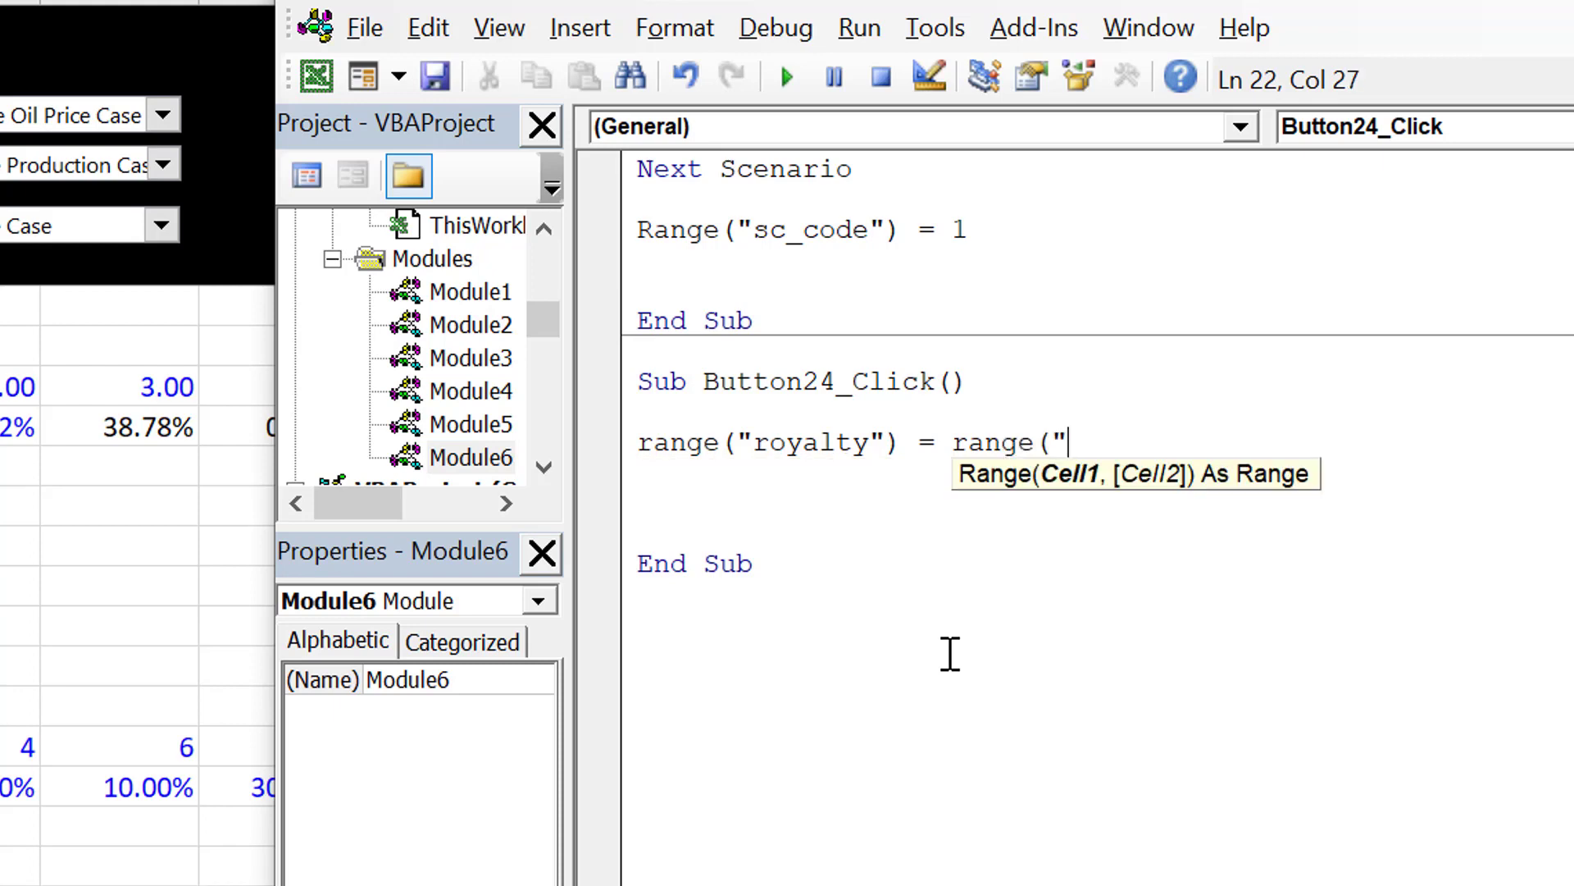
left_click_drag(1066, 4, 3, 645)
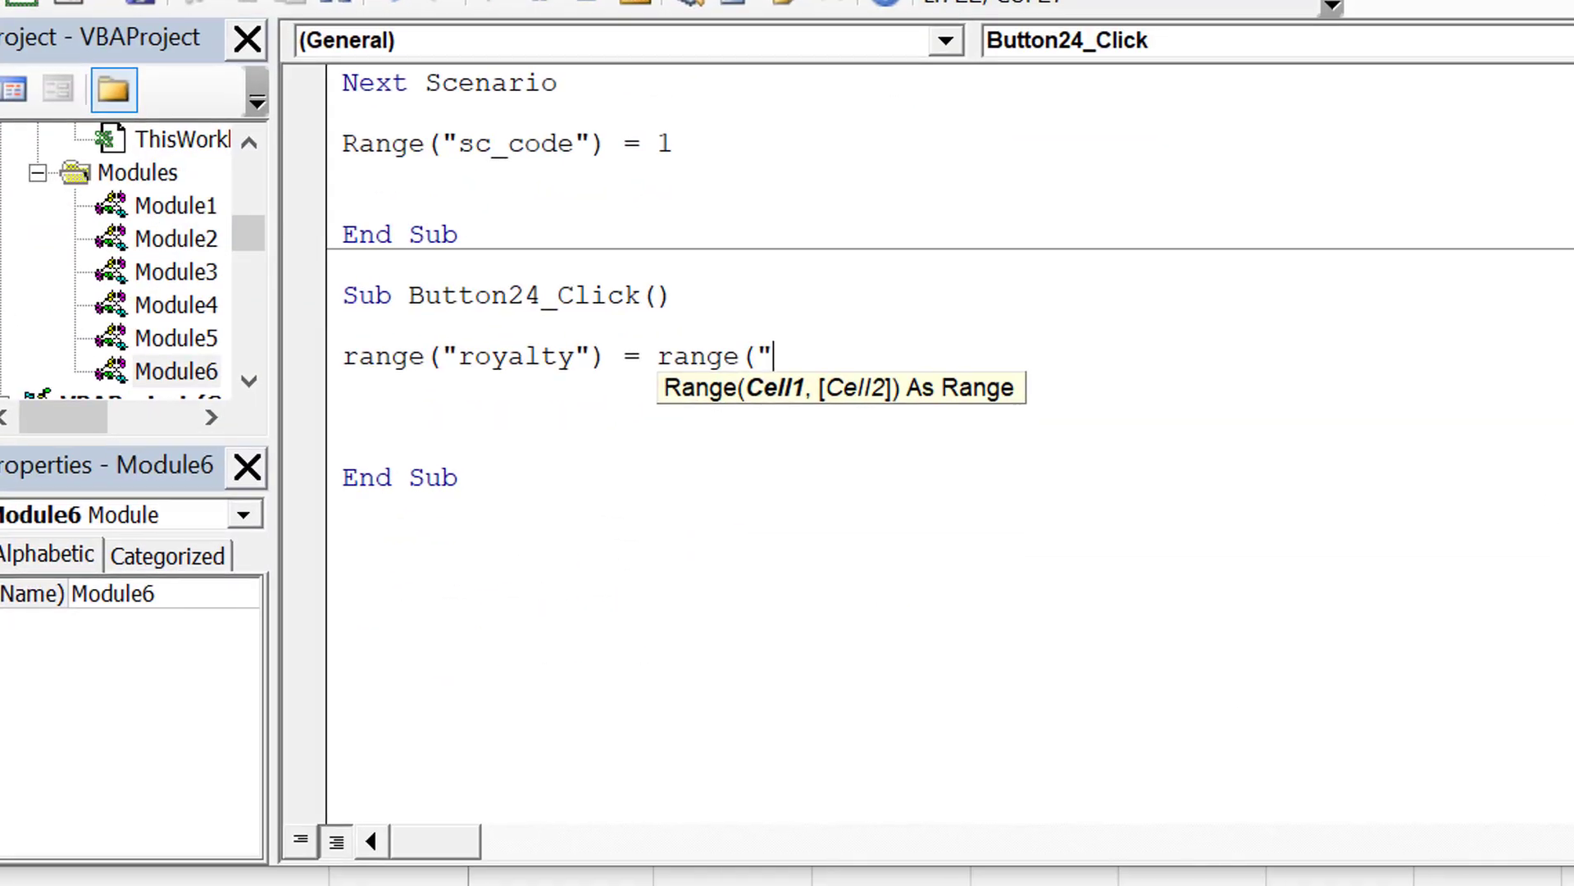
type("bas")
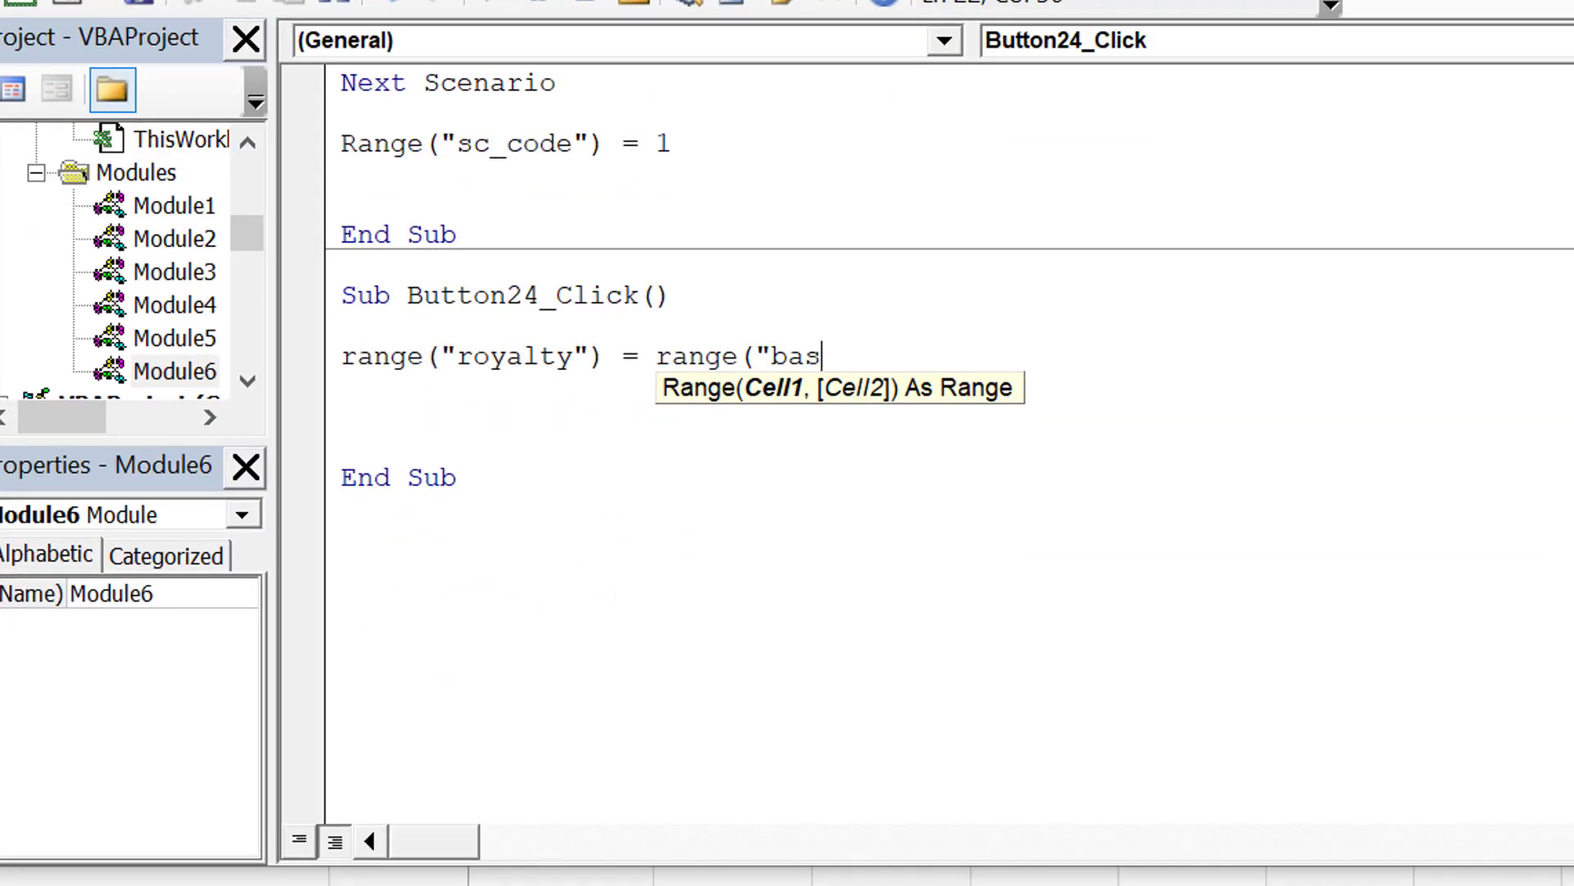
type("e_royalty\")")
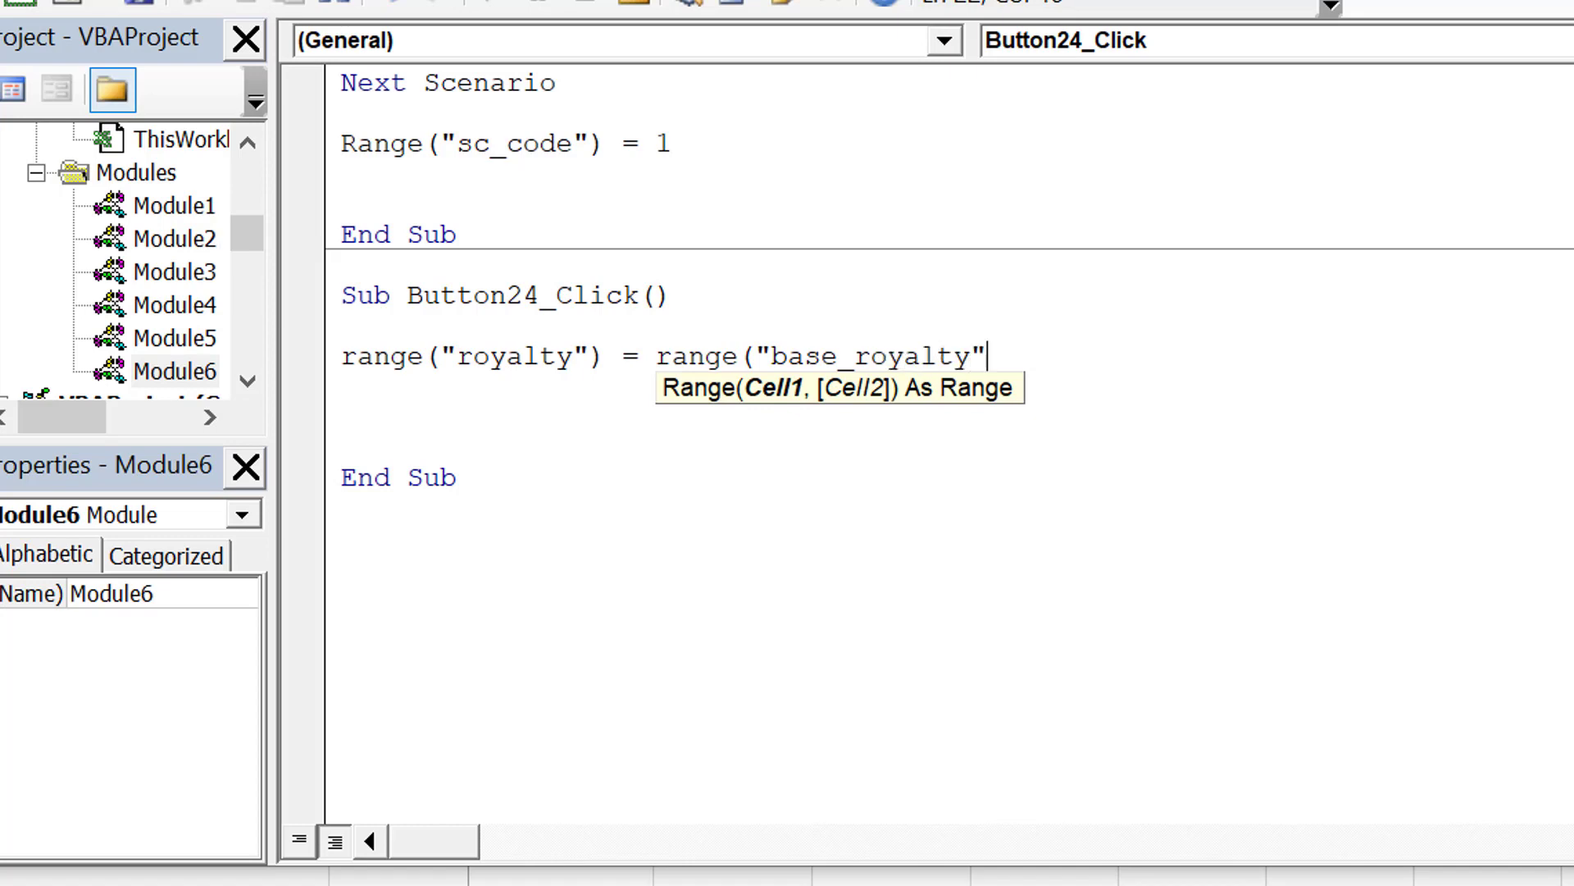
key("Return")
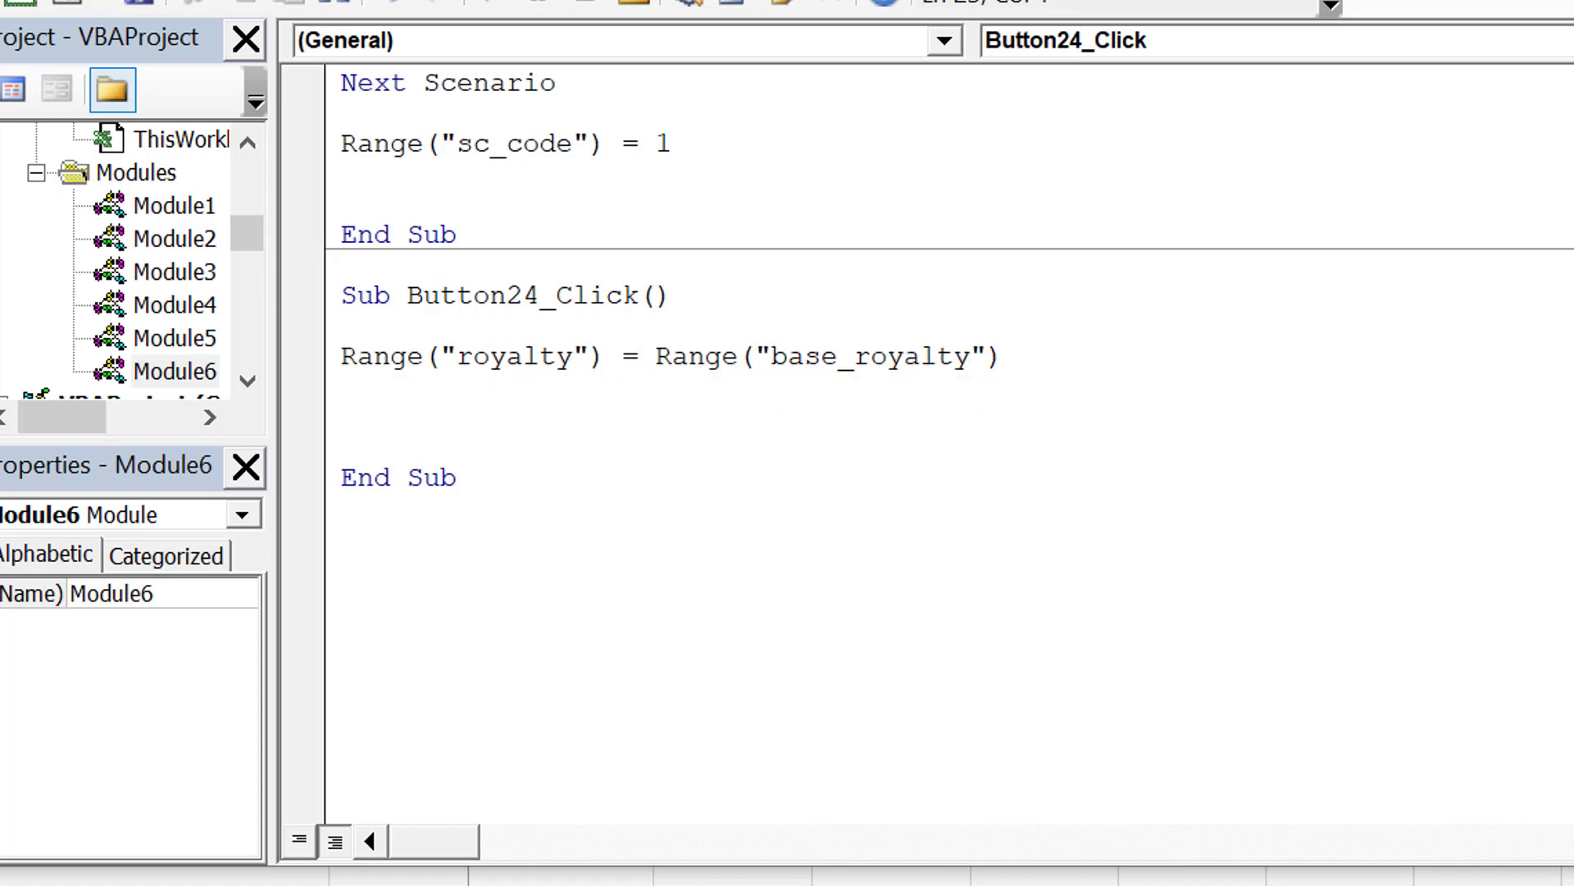
Step: Return to the Assumptions sheet and change the new button's caption to "Reset"
key("alt+F11")
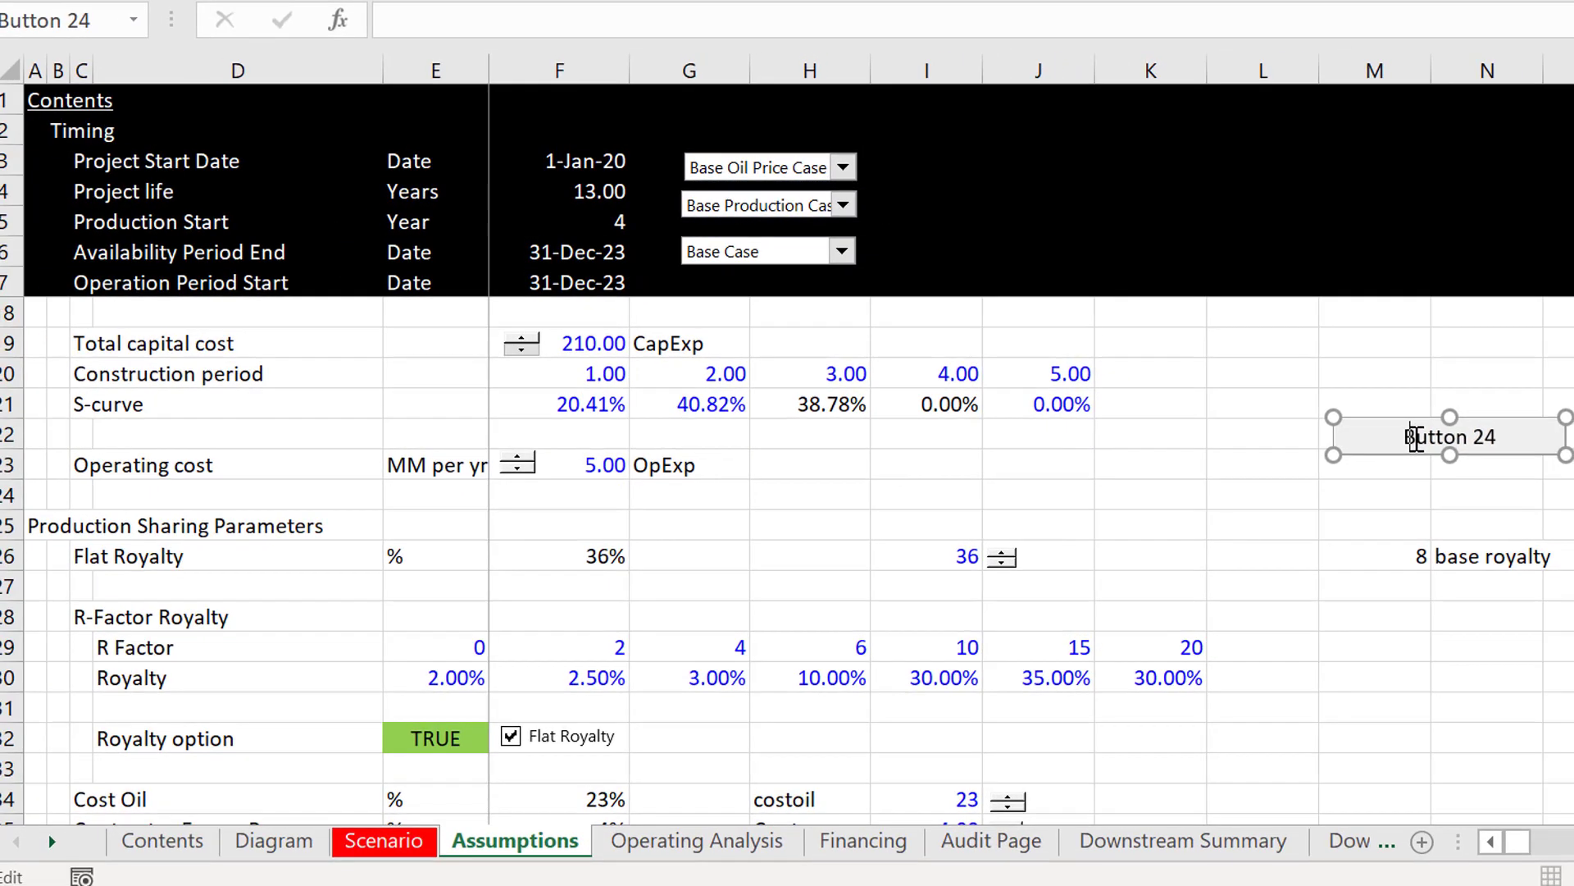
key("Delete")
key("Delete")
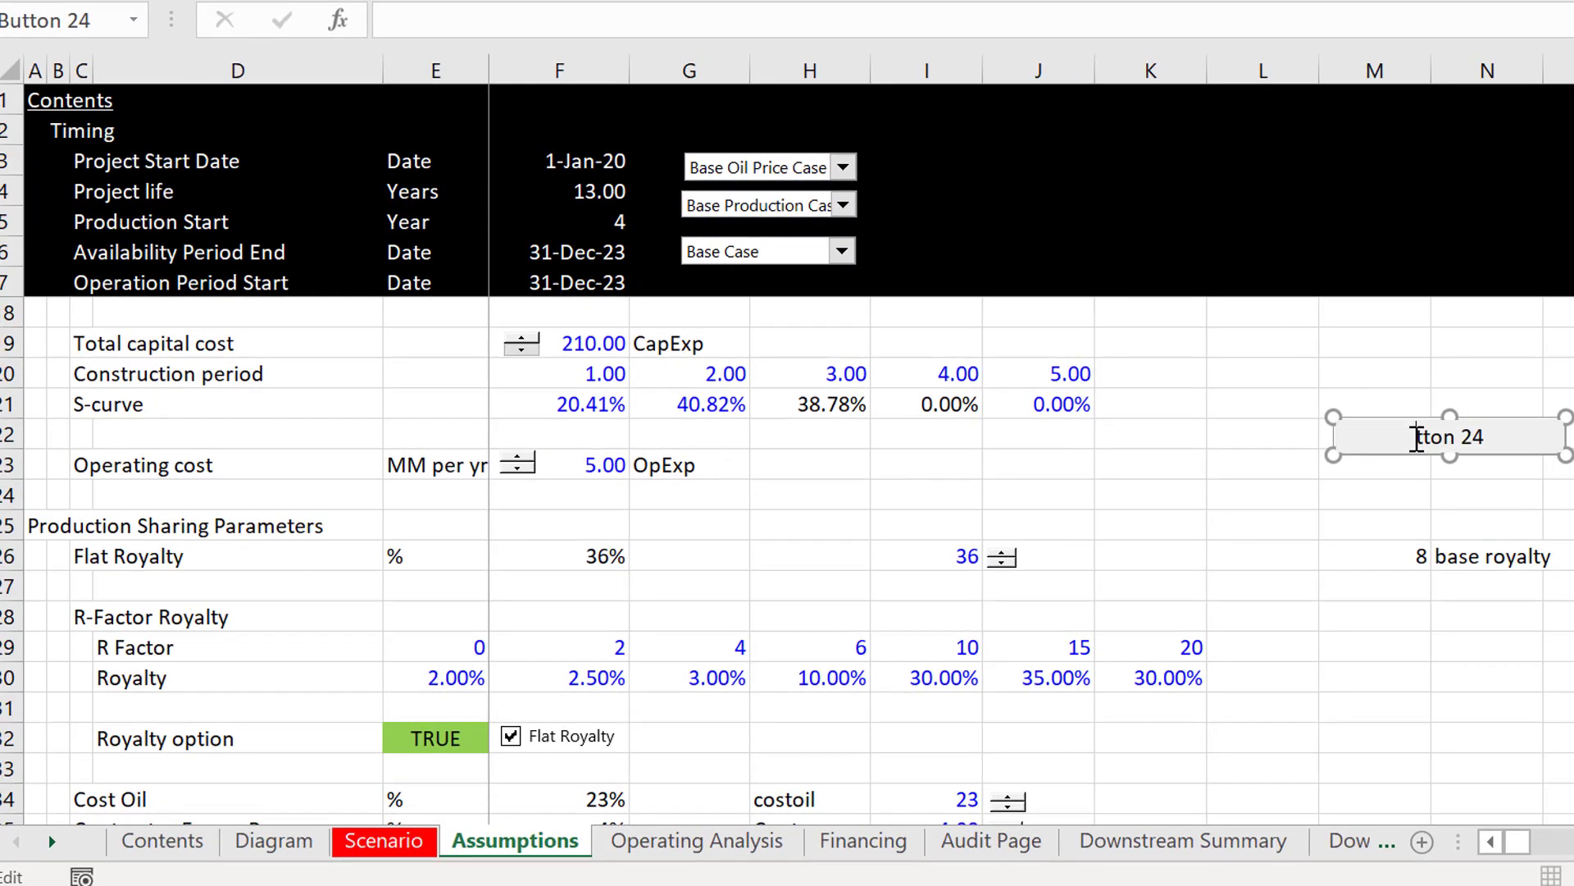
key("ctrl+z")
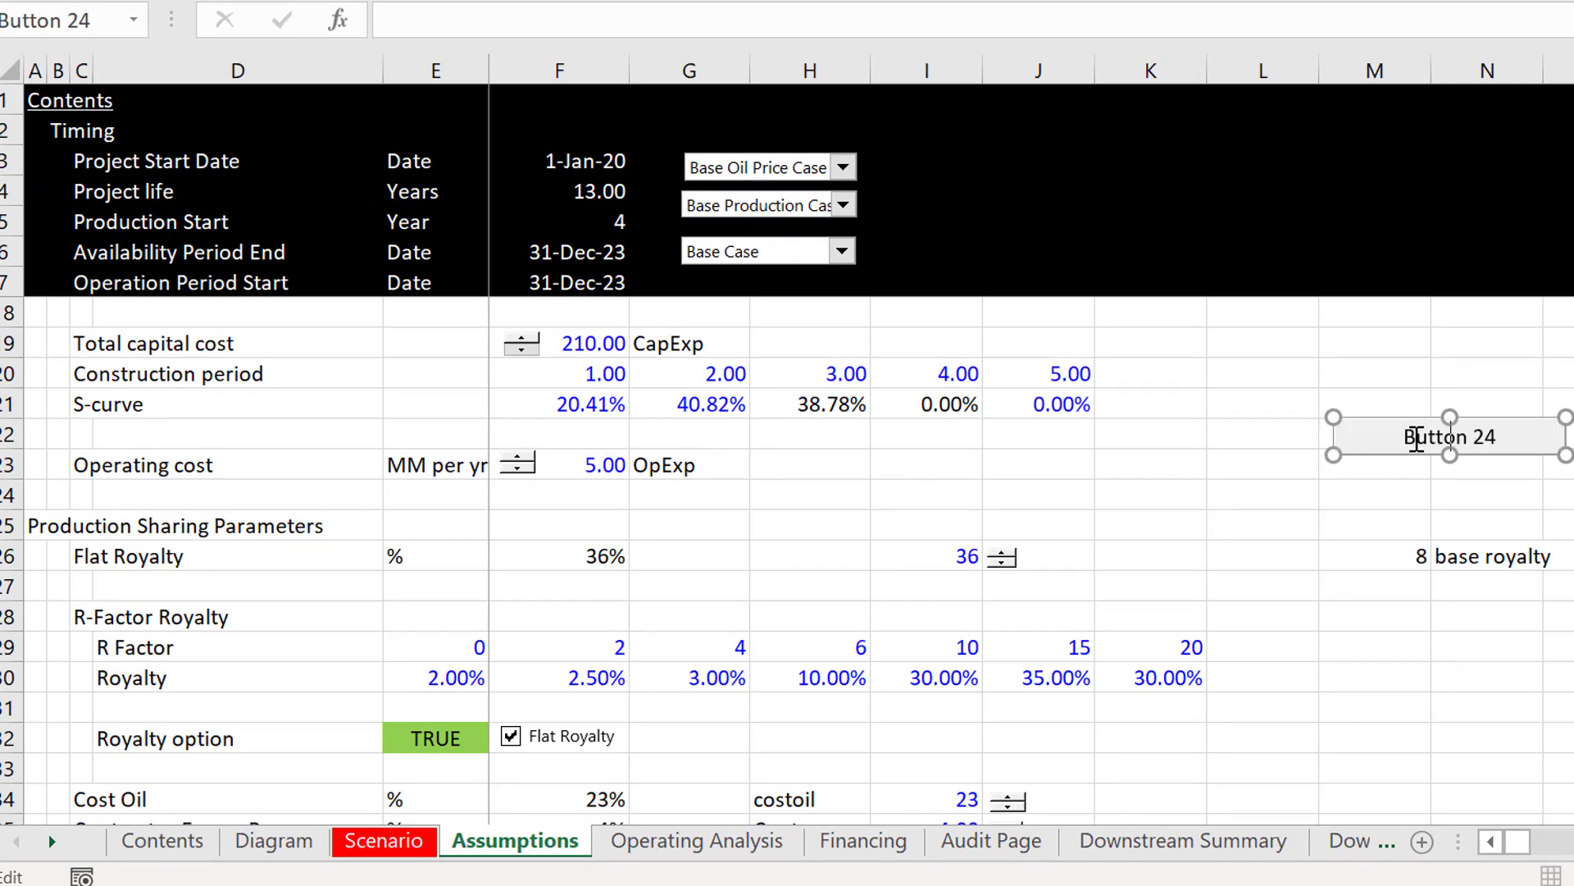
key("Right")
key("Right")
left_click(1383, 526)
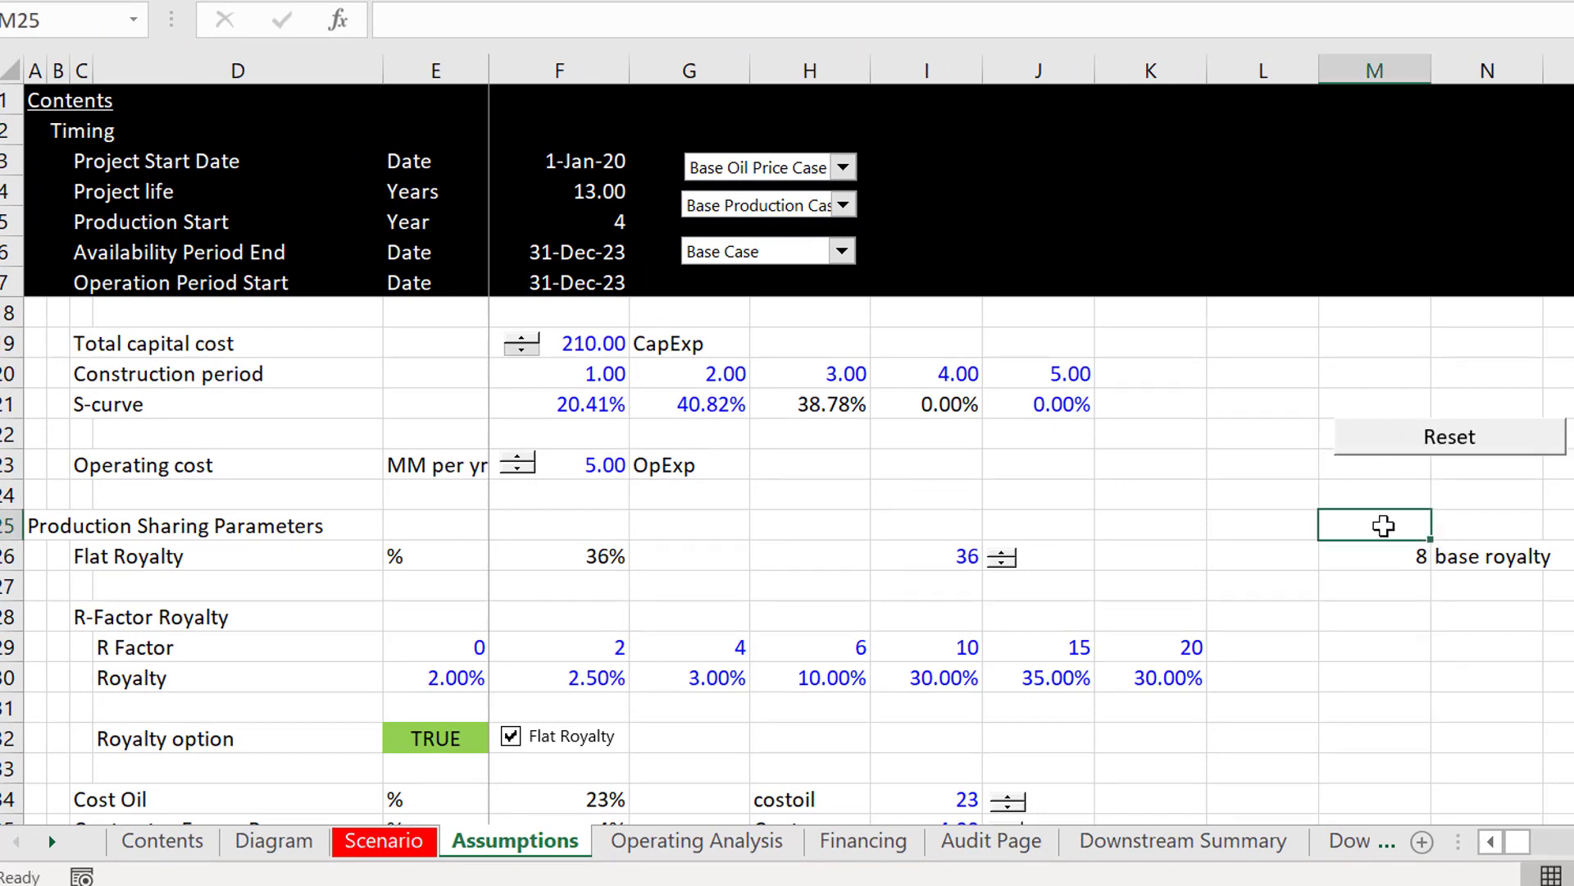
Step: Examine the Cost Oil and Contractor Excess Revenue labels and input cells in H34:I35, checking the range name of I35
left_click(1366, 638)
key("Down")
key("Down")
key("Down")
key("Down")
key("Down")
key("Down")
key("Down")
key("Down")
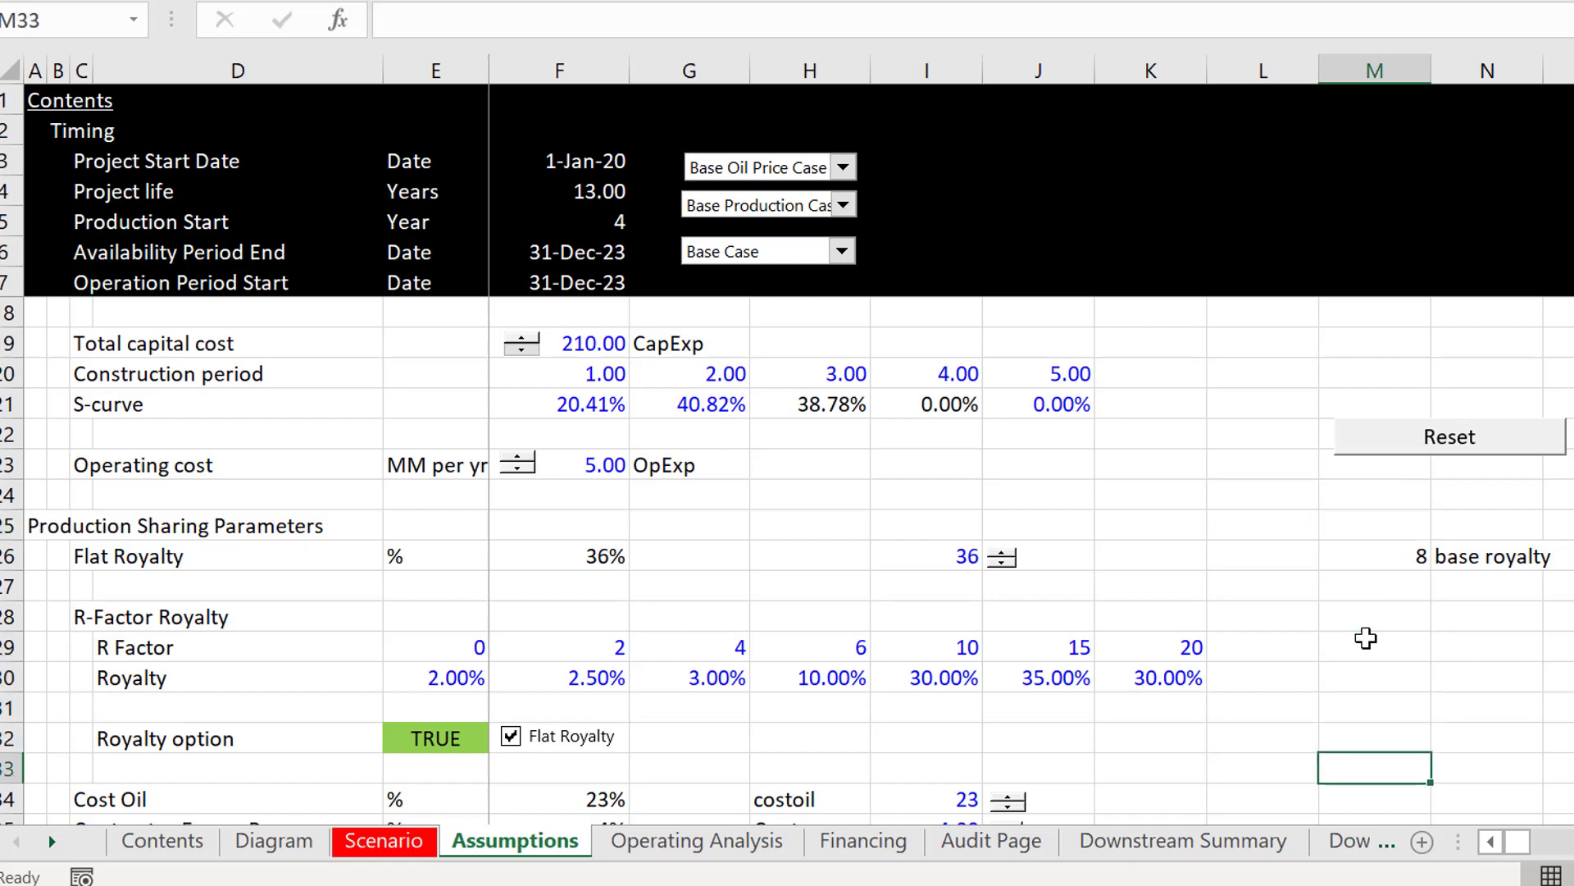
key("Down")
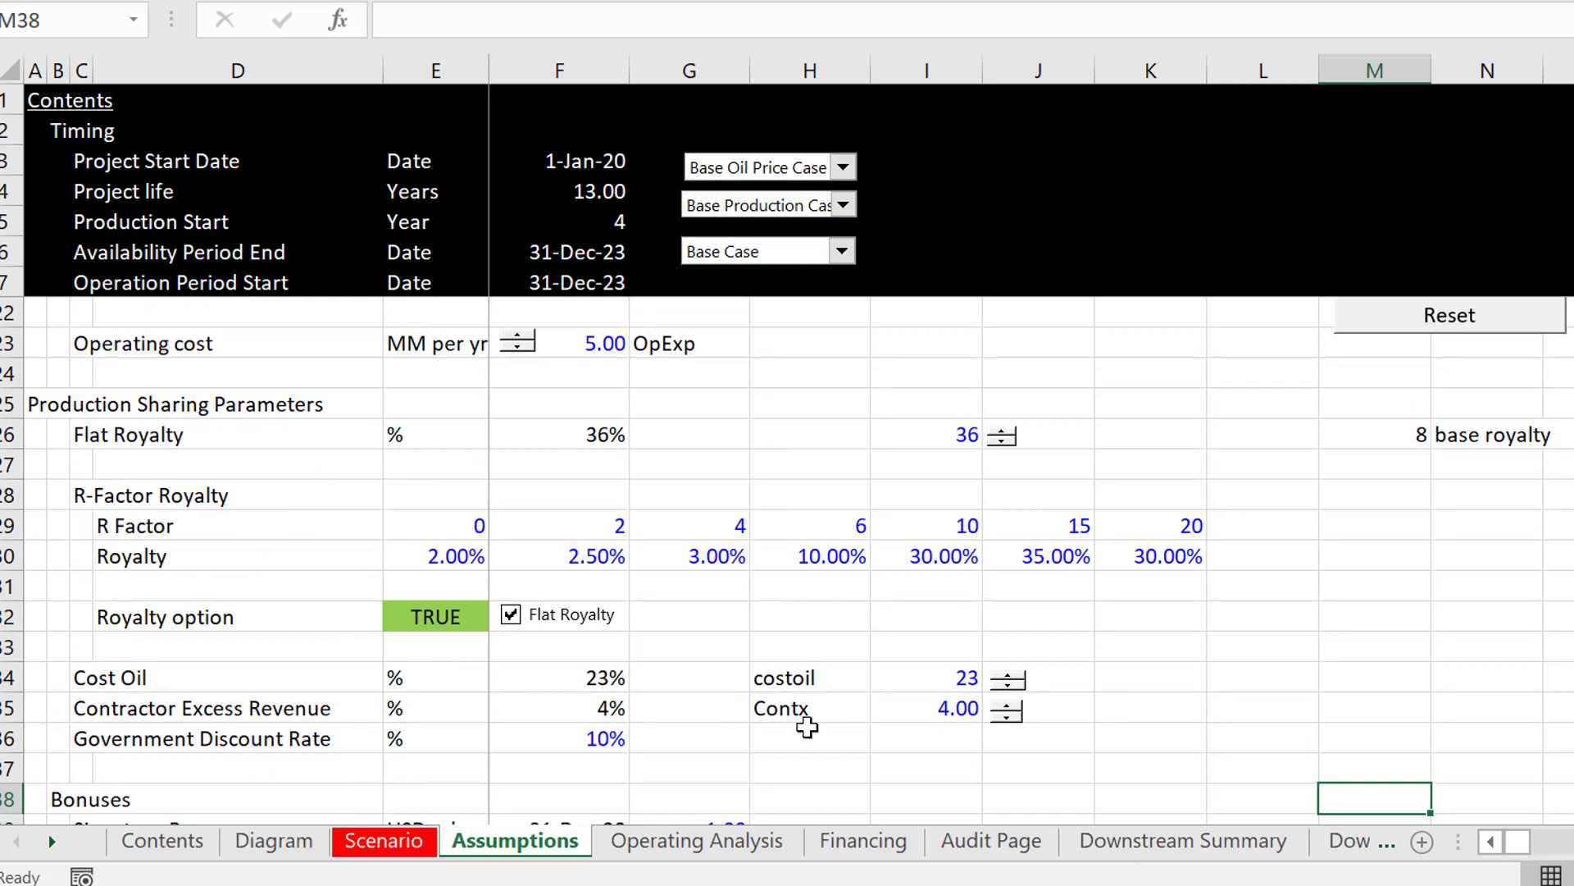
left_click(929, 689)
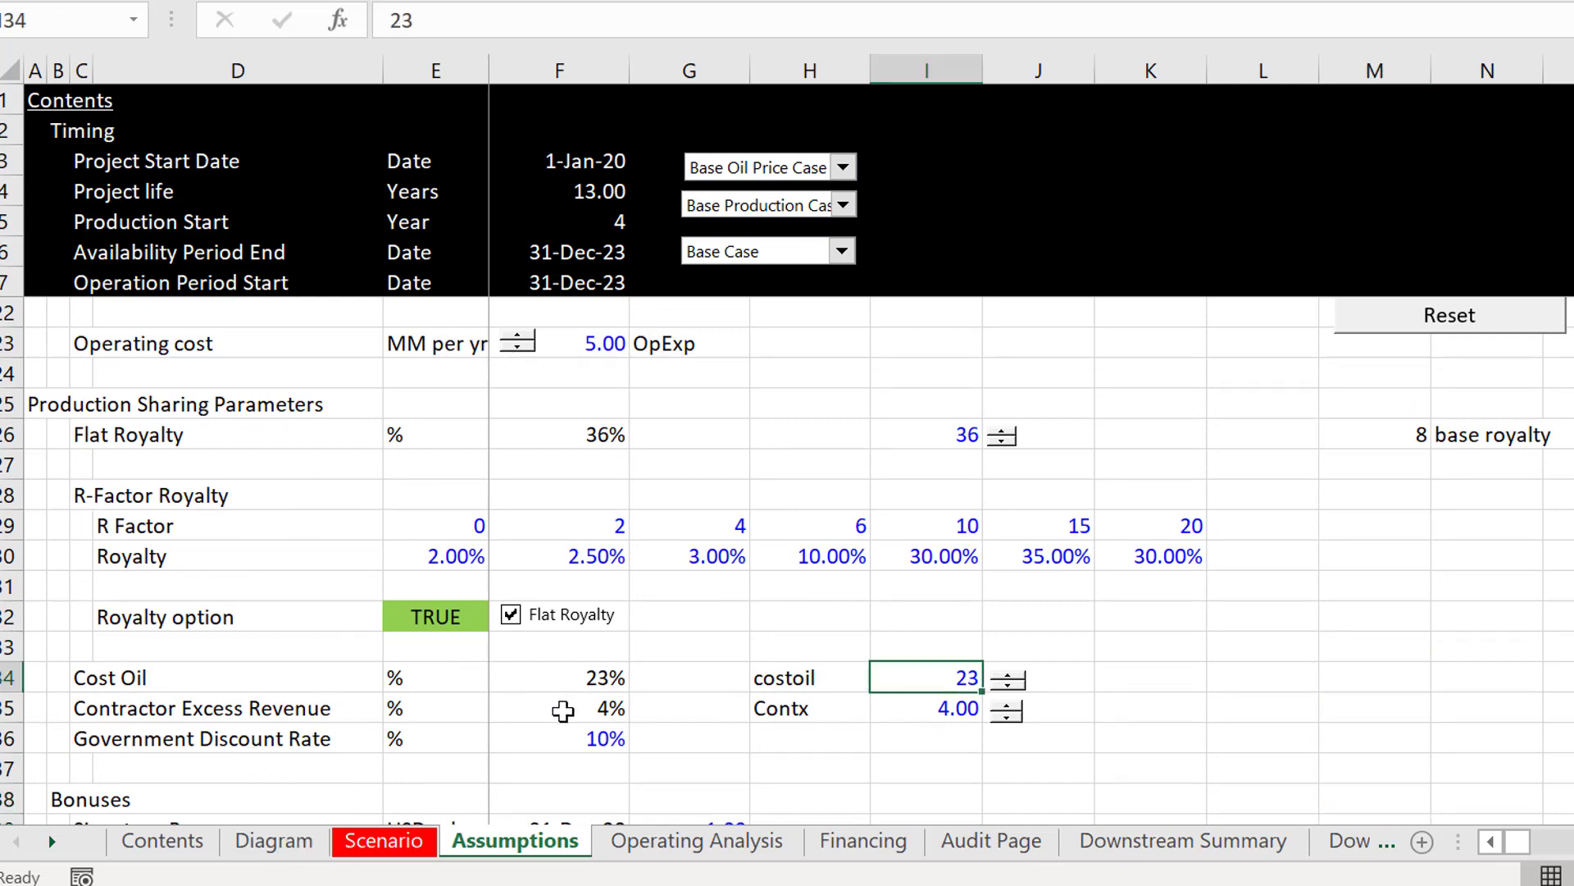
key("Left")
key("Right")
key("Left")
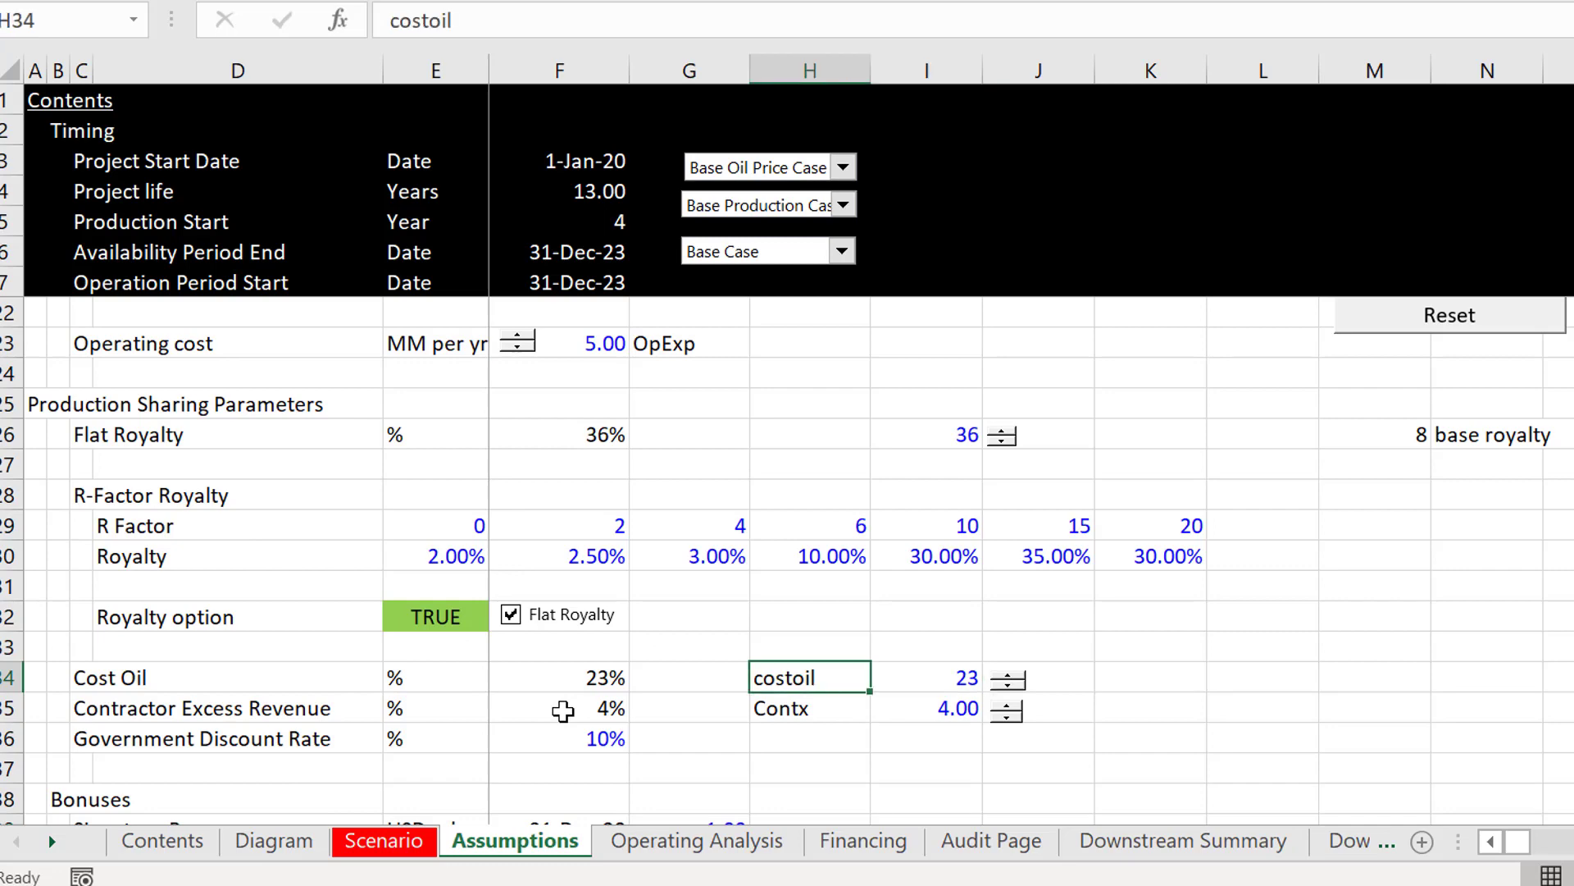
key("Right")
key("Left")
key("shift+Right")
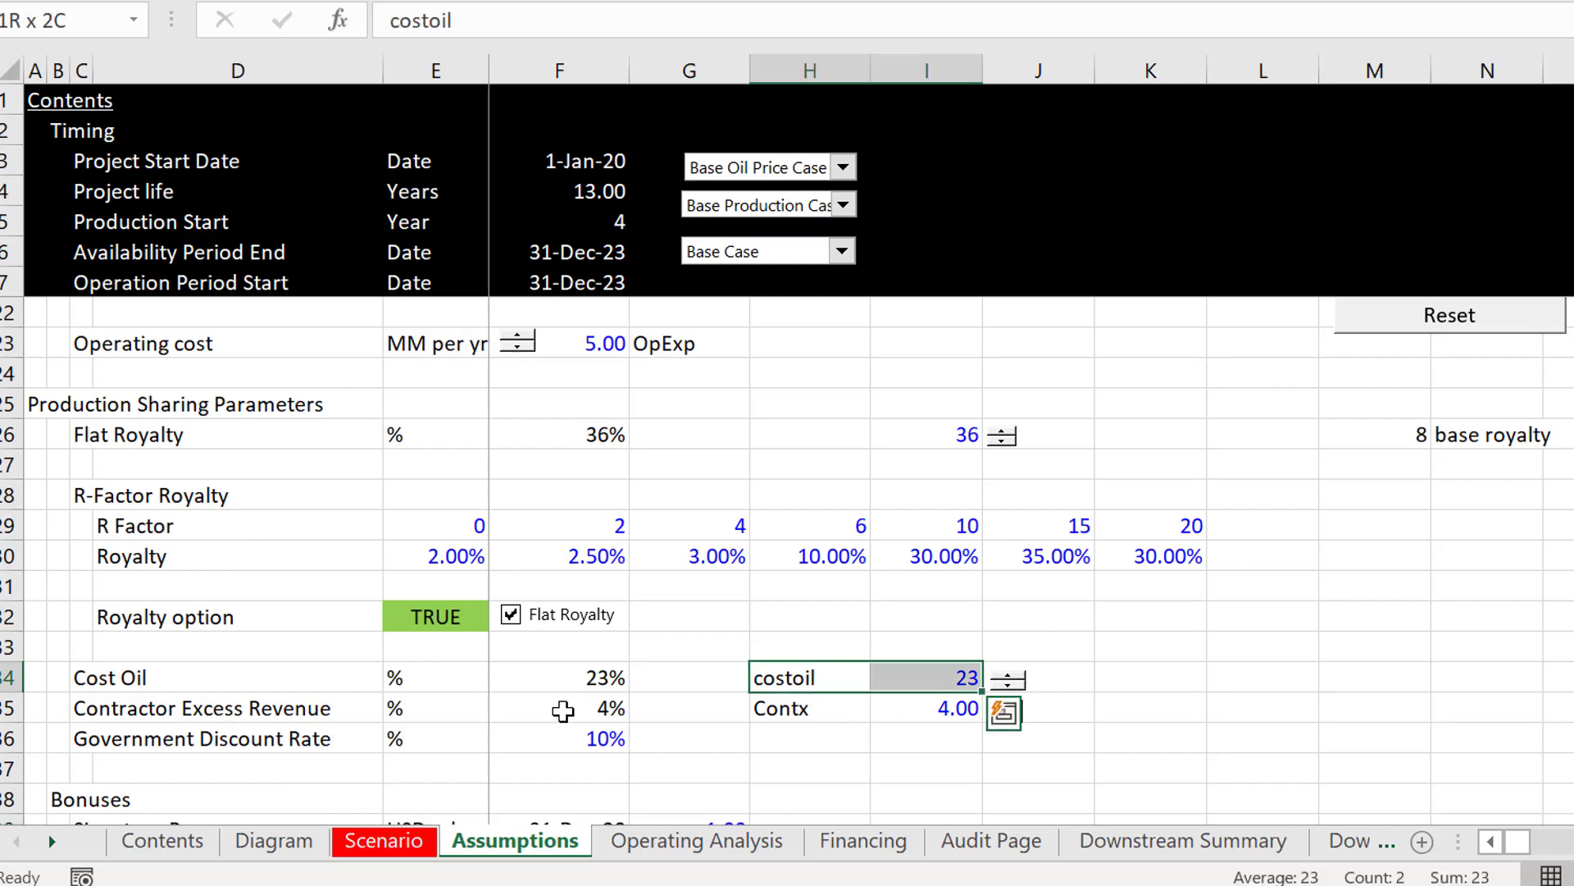
key("shift+Down")
key("Down")
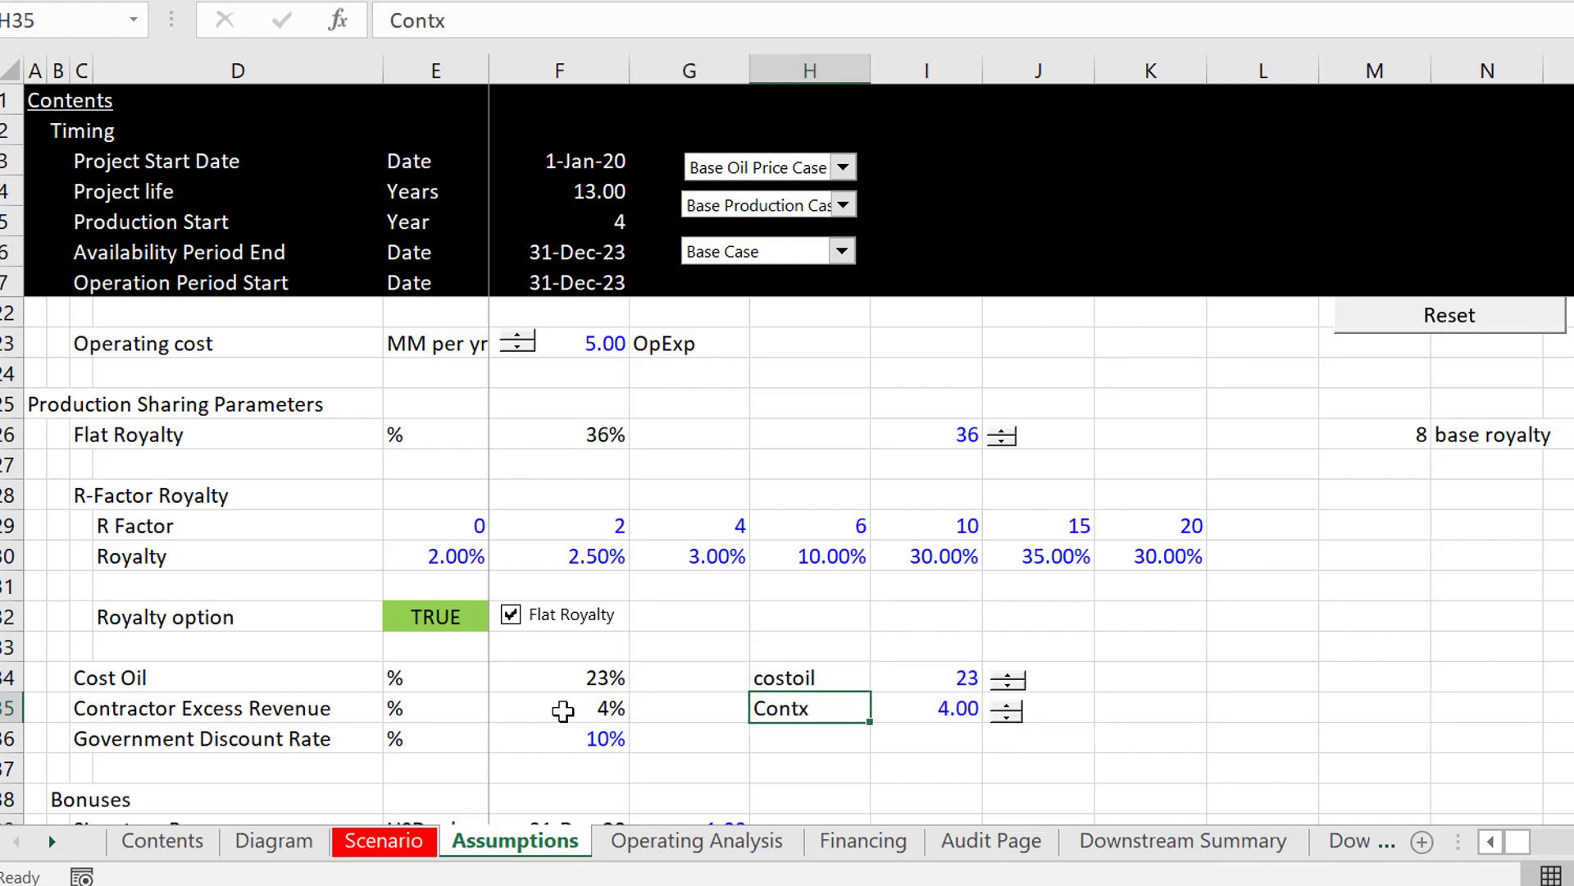
key("Right")
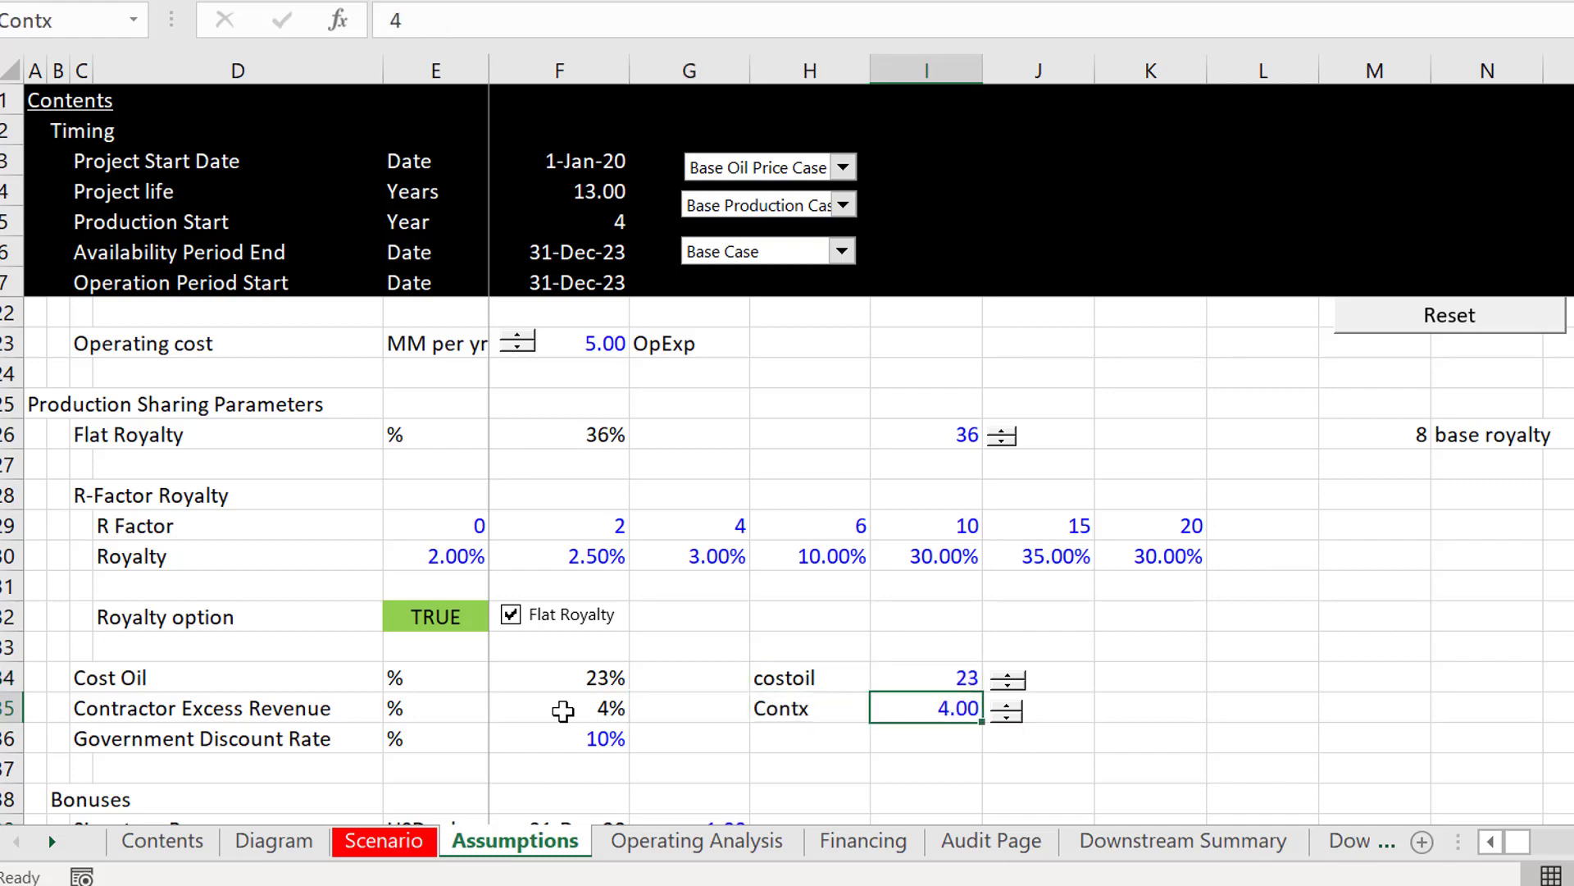
Step: Change the Contractor Excess Revenue name label in H35 to "contract_excess"
key("Left")
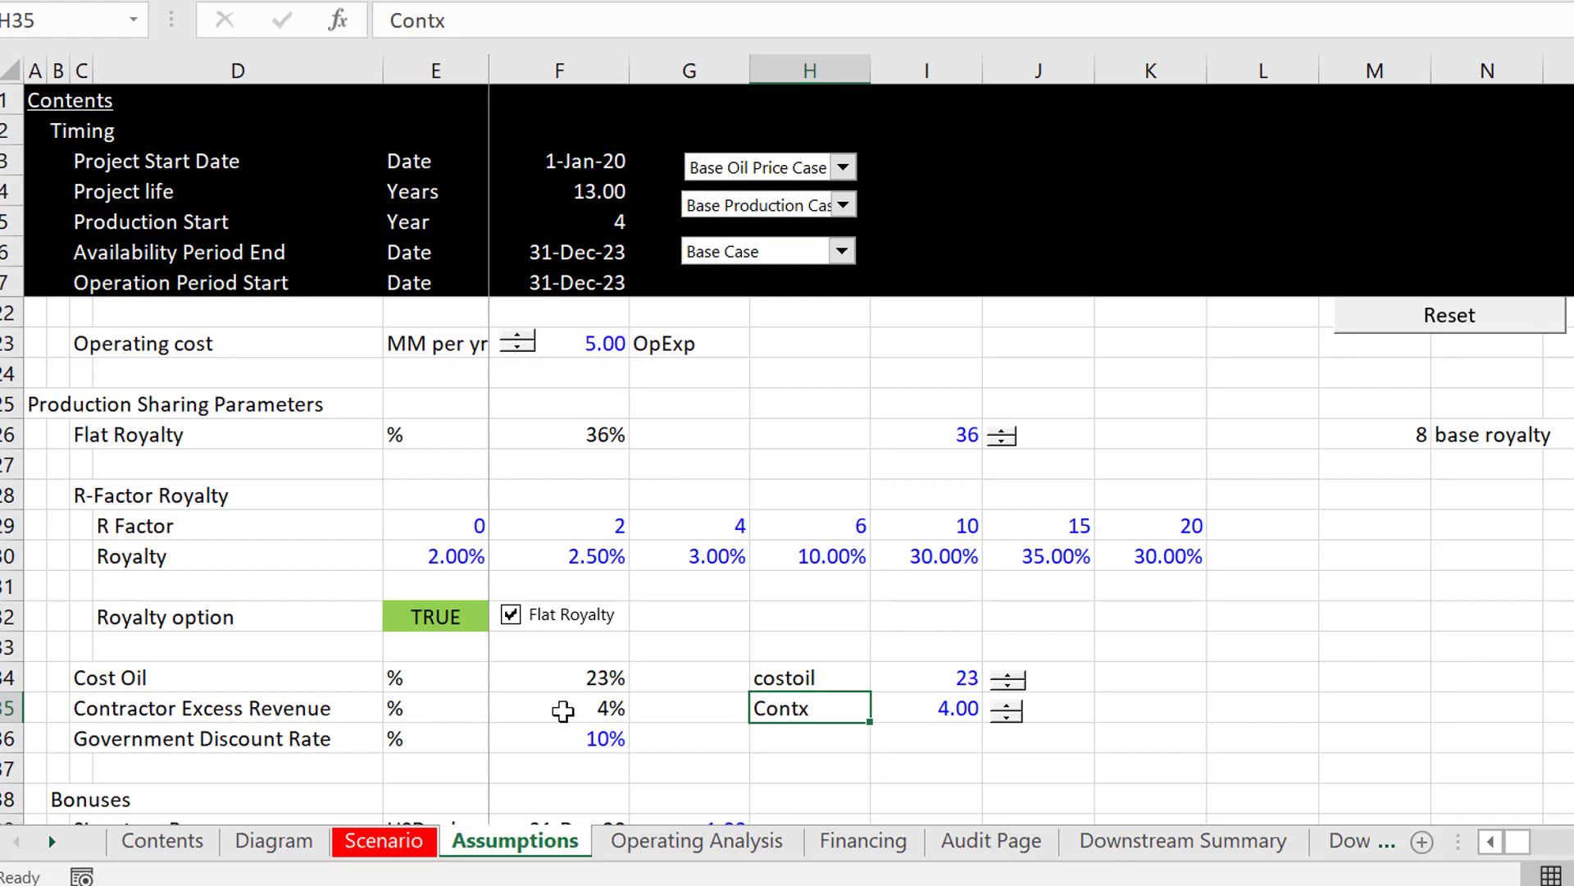
type("contr")
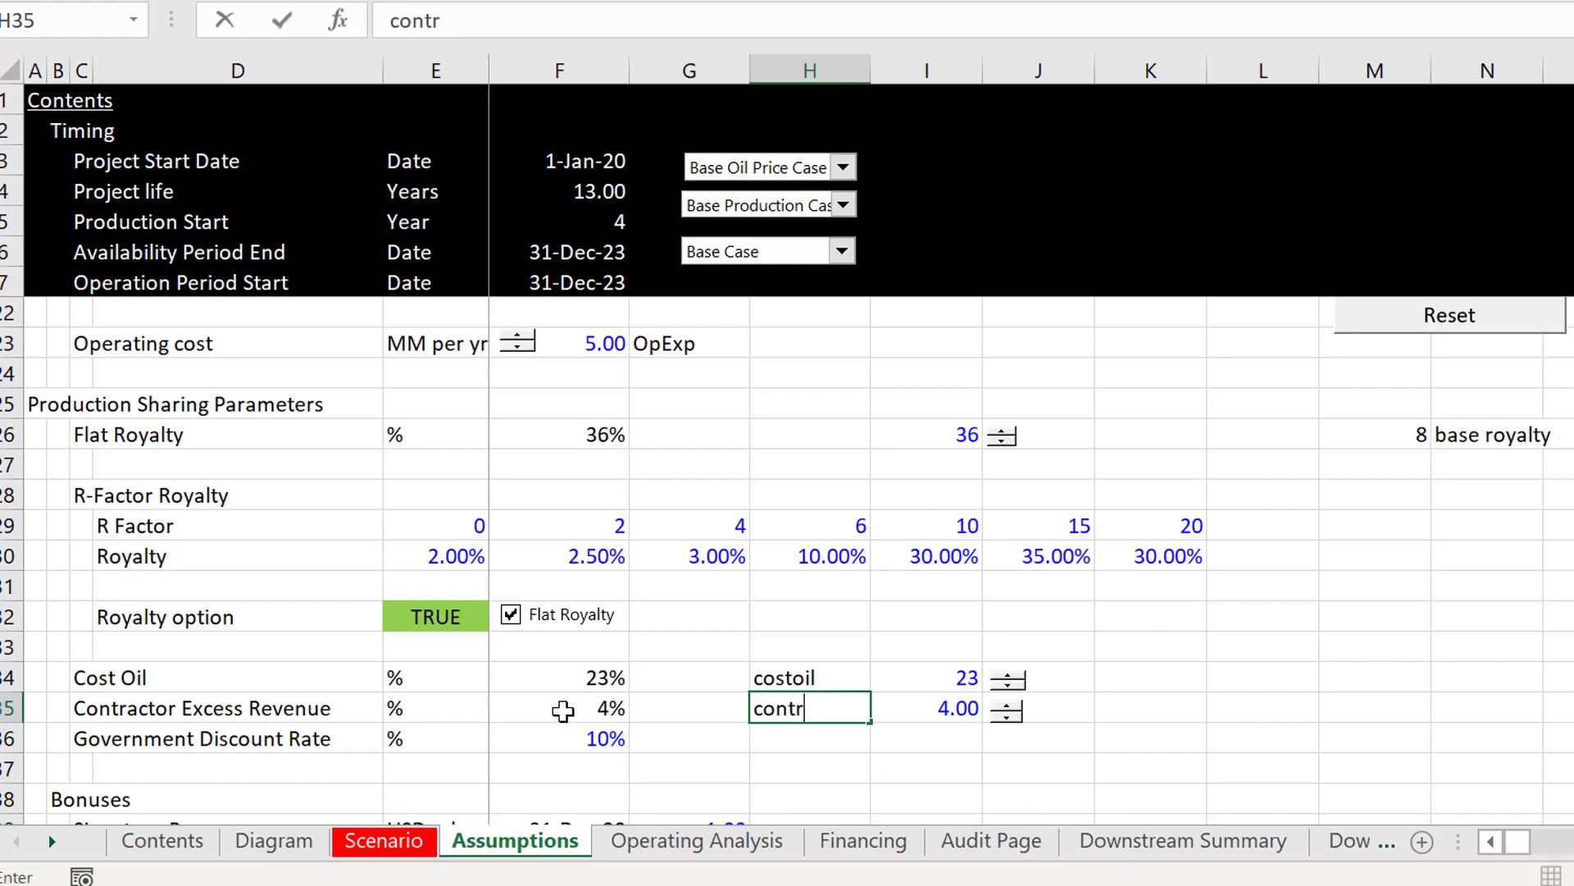
type("act_excess")
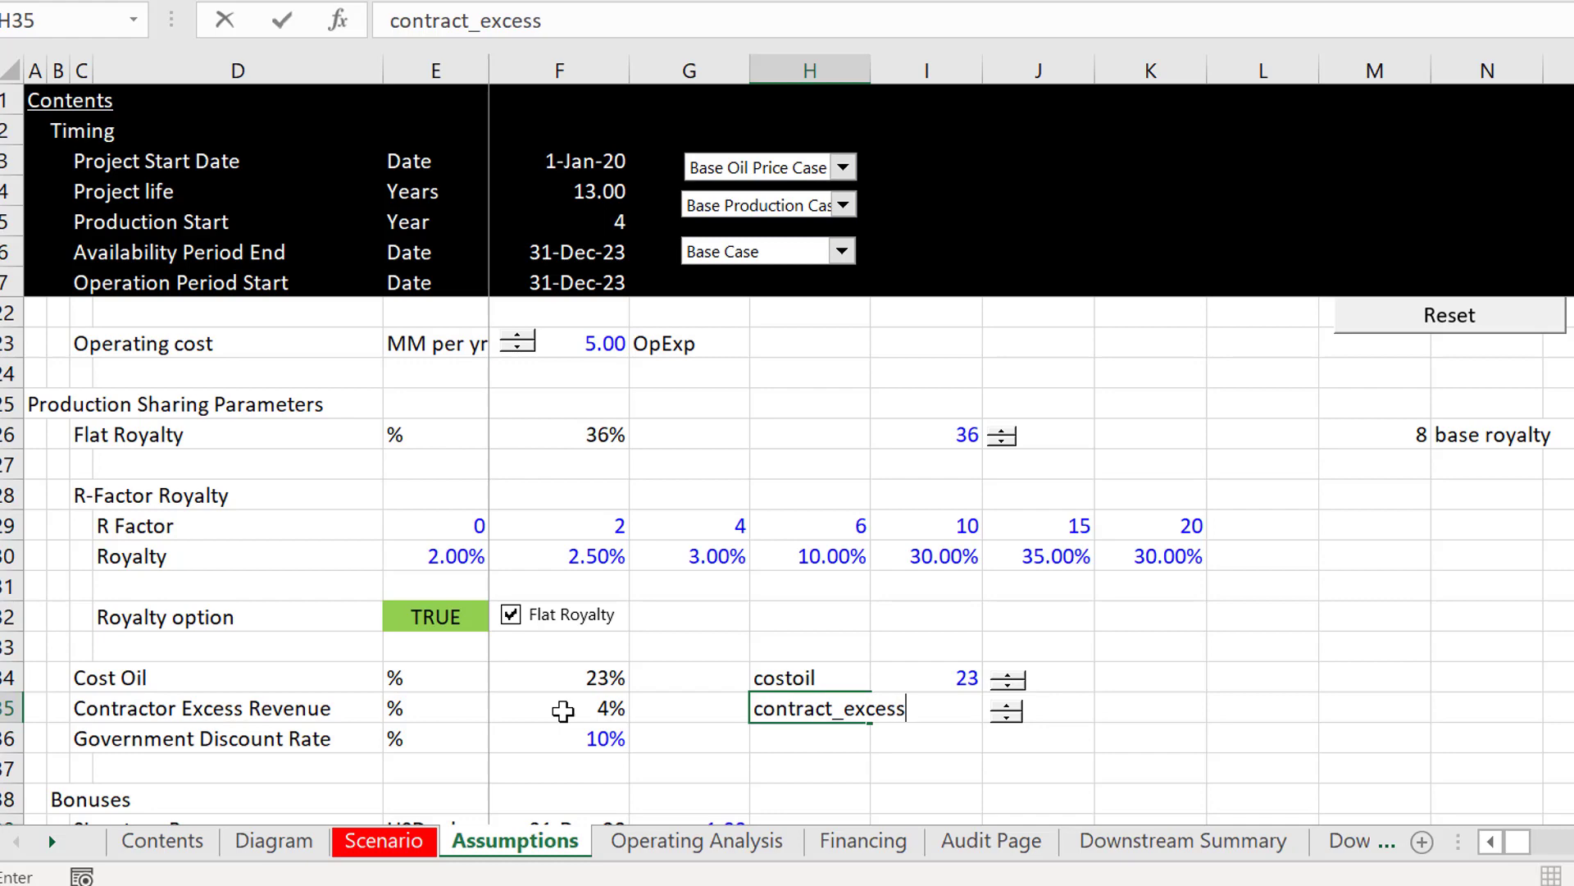
key("Return")
Step: Right-align the costoil and contract_excess labels in H34:H35
key("Up")
key("Up")
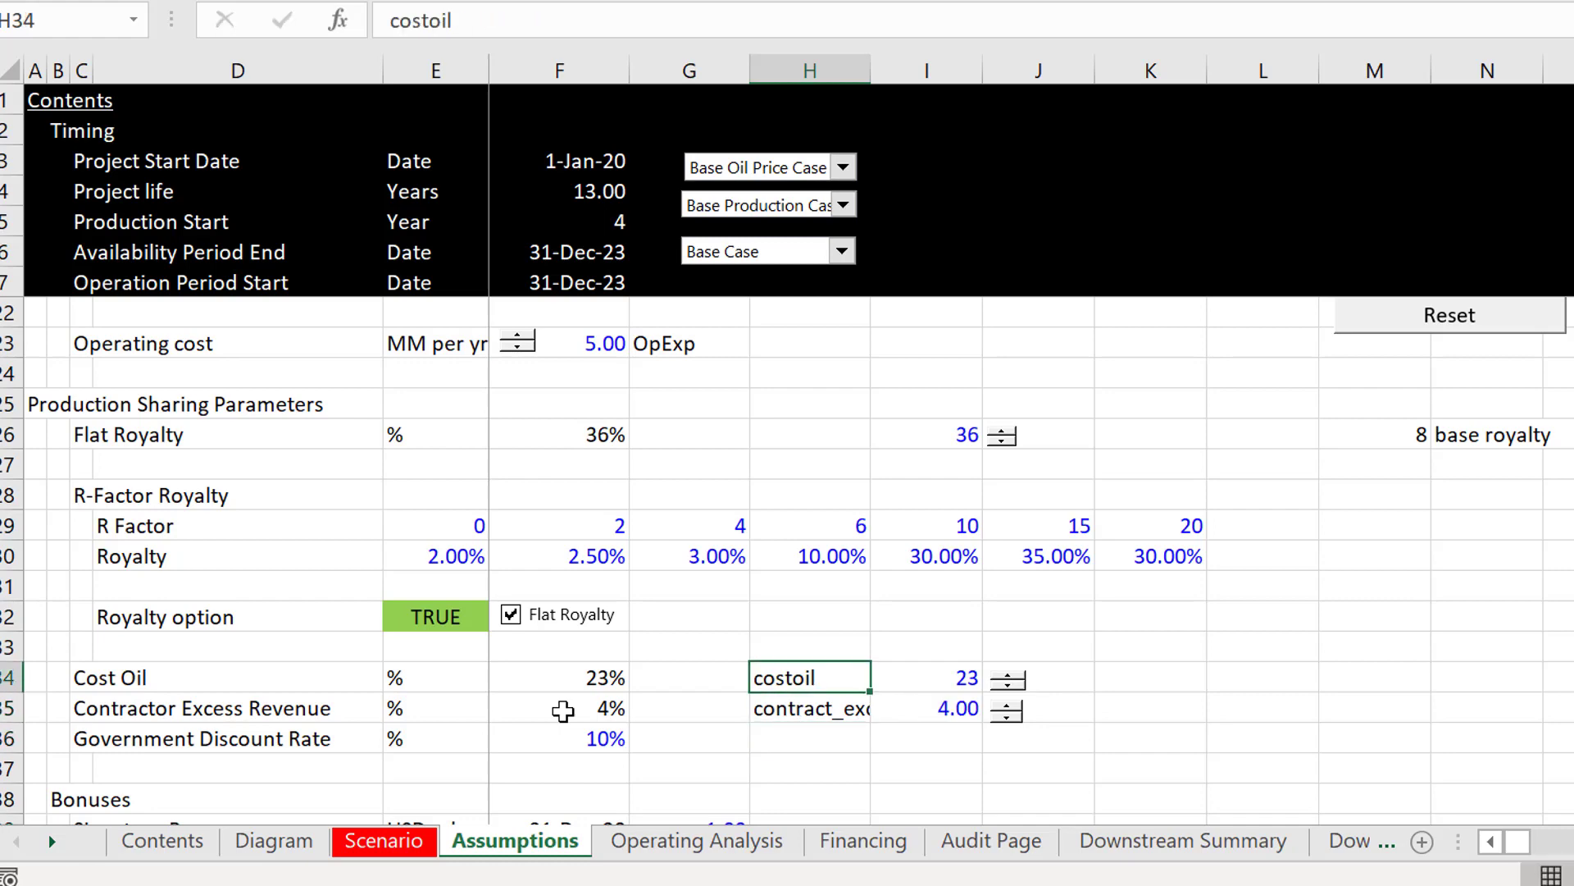
key("shift+Down")
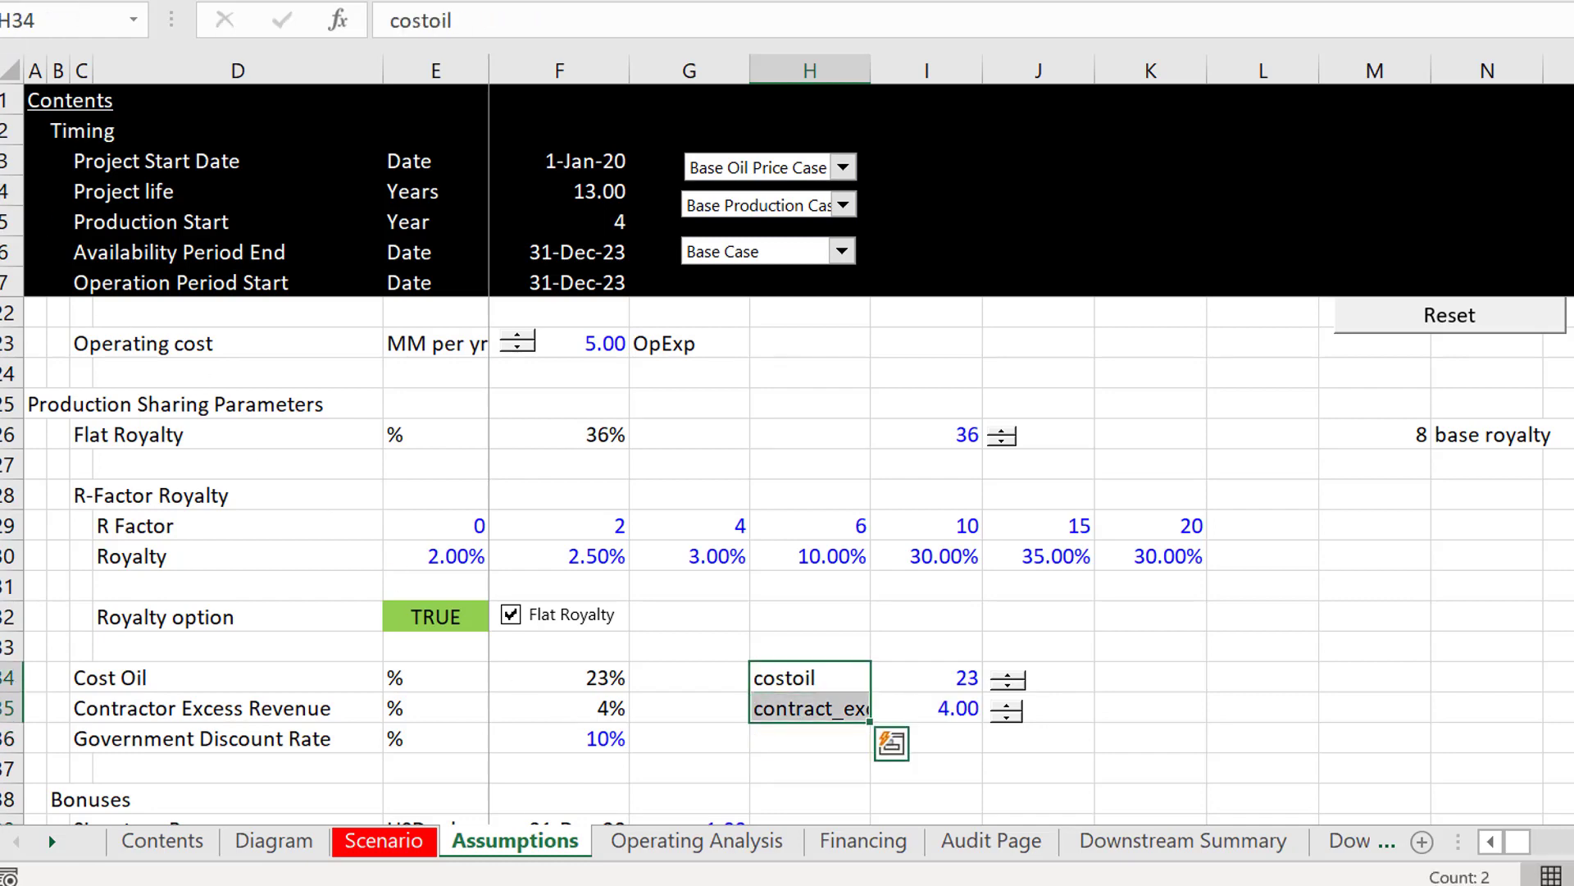
left_click(86, 1)
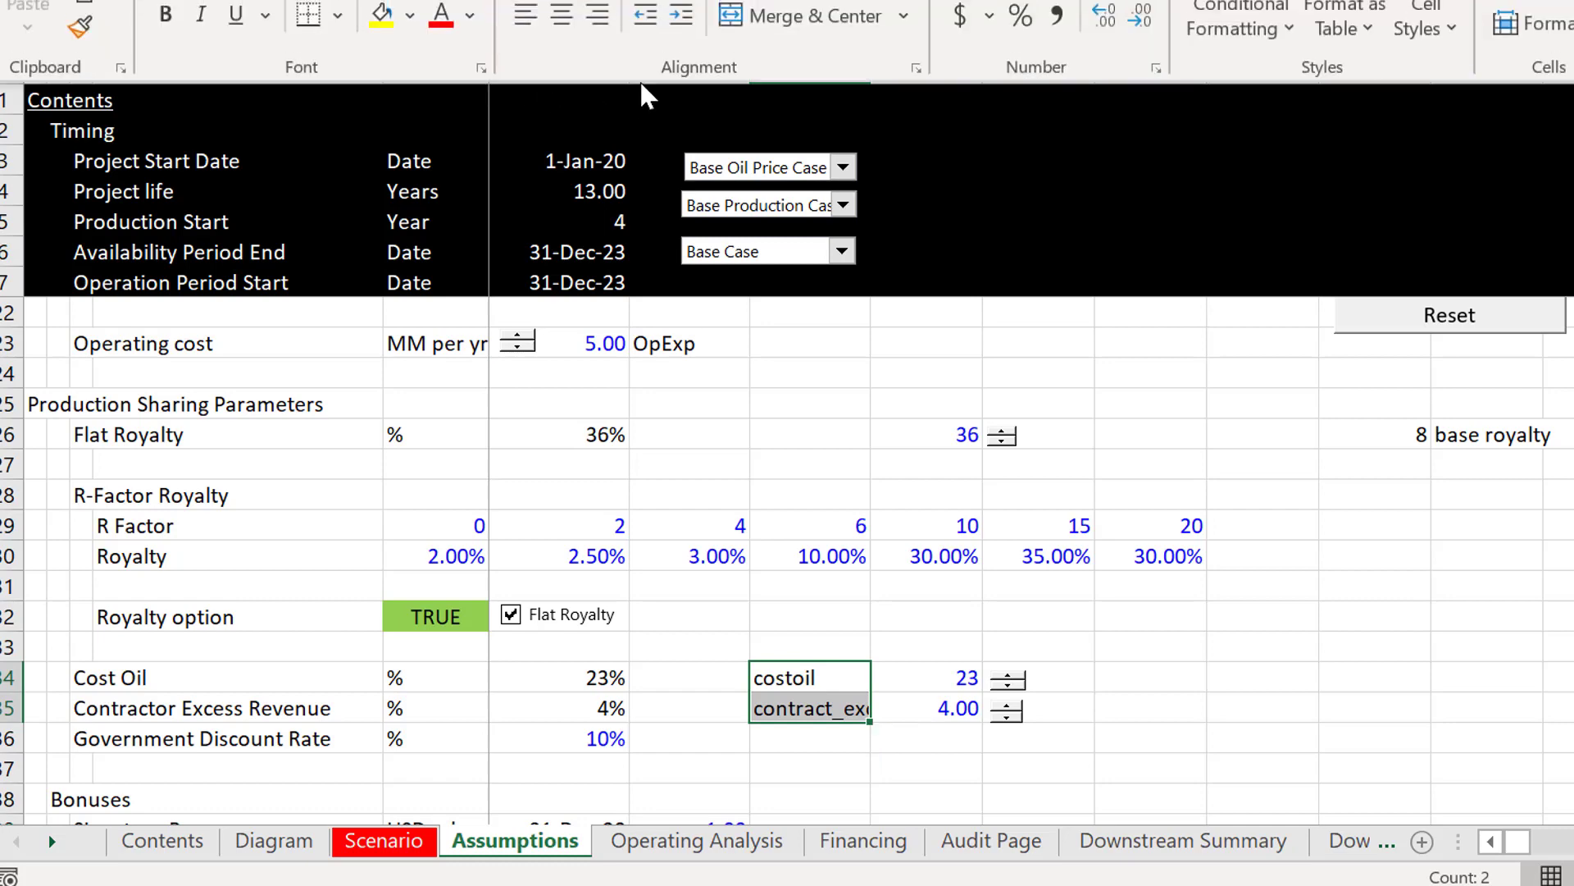
left_click(593, 20)
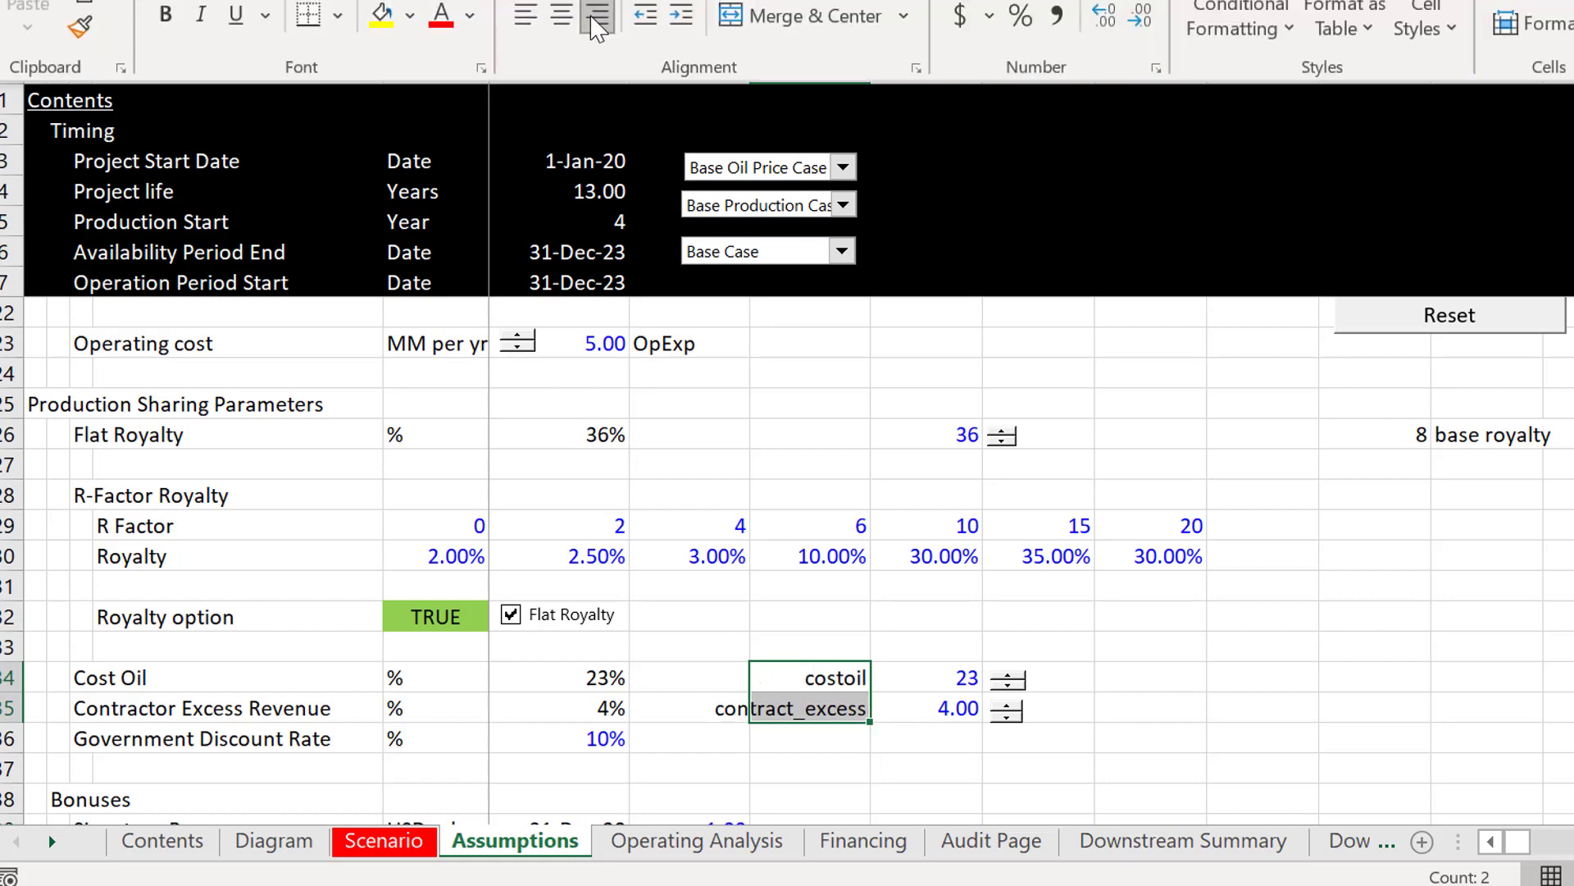
key("Escape")
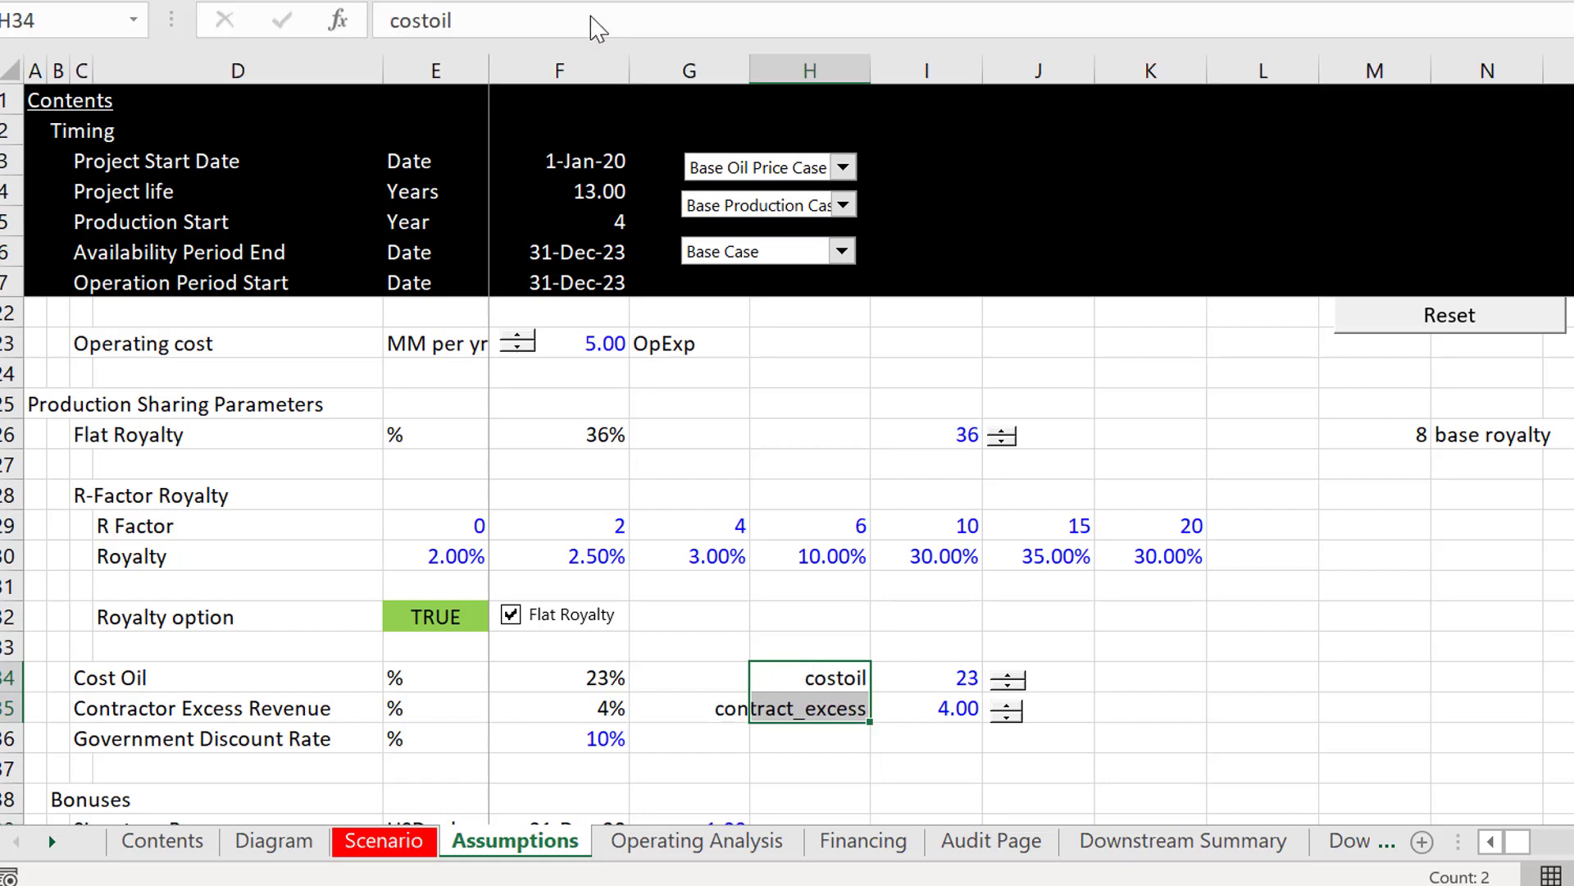
Step: Create range names for the inputs in I34:I35 from the labels in the left column of H34:I35
key("Up")
key("Down")
key("shift+Right")
key("shift+Down")
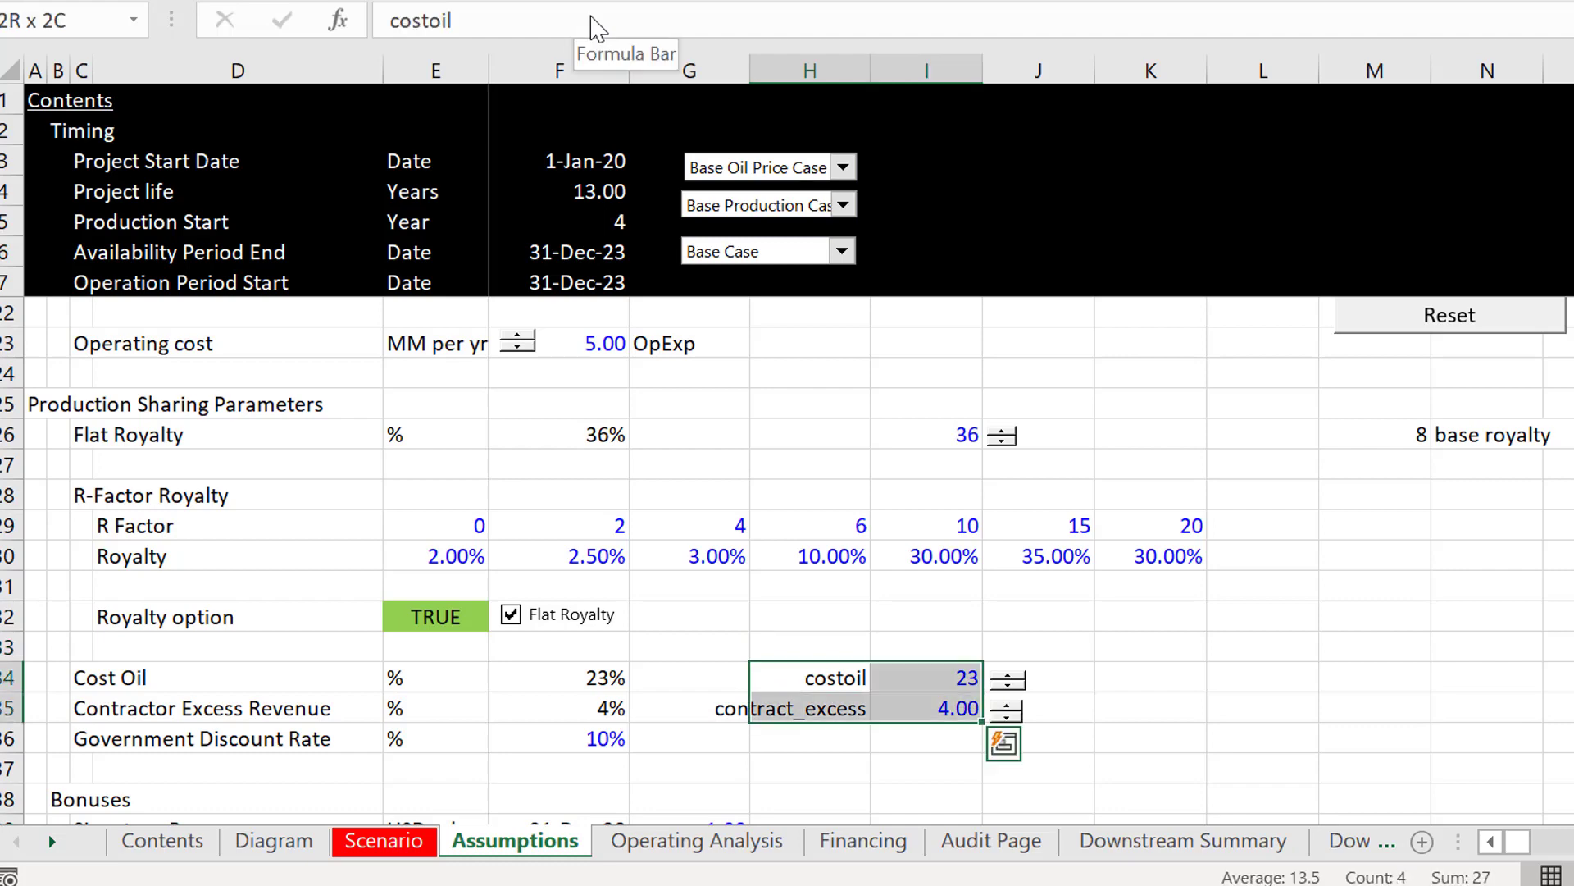
key("ctrl+shift+F3")
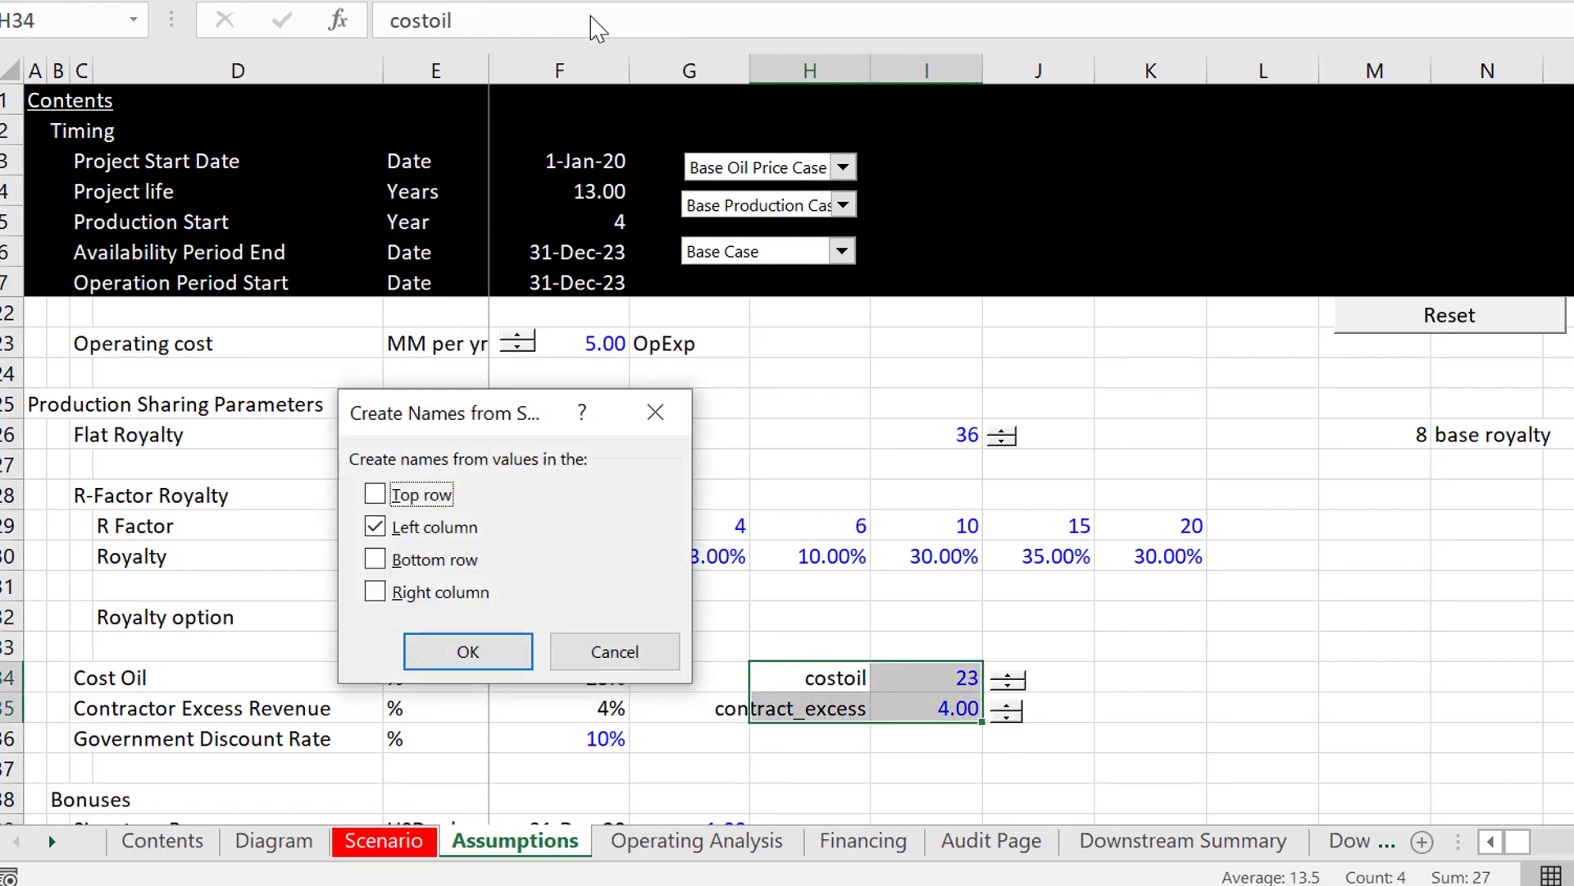
key("Return")
Step: Enter the base values 80 for Cost Oil in M34 and 20 for Contractor Excess Revenue in M35
key("Right")
key("Right")
key("Right")
key("Right")
key("Right")
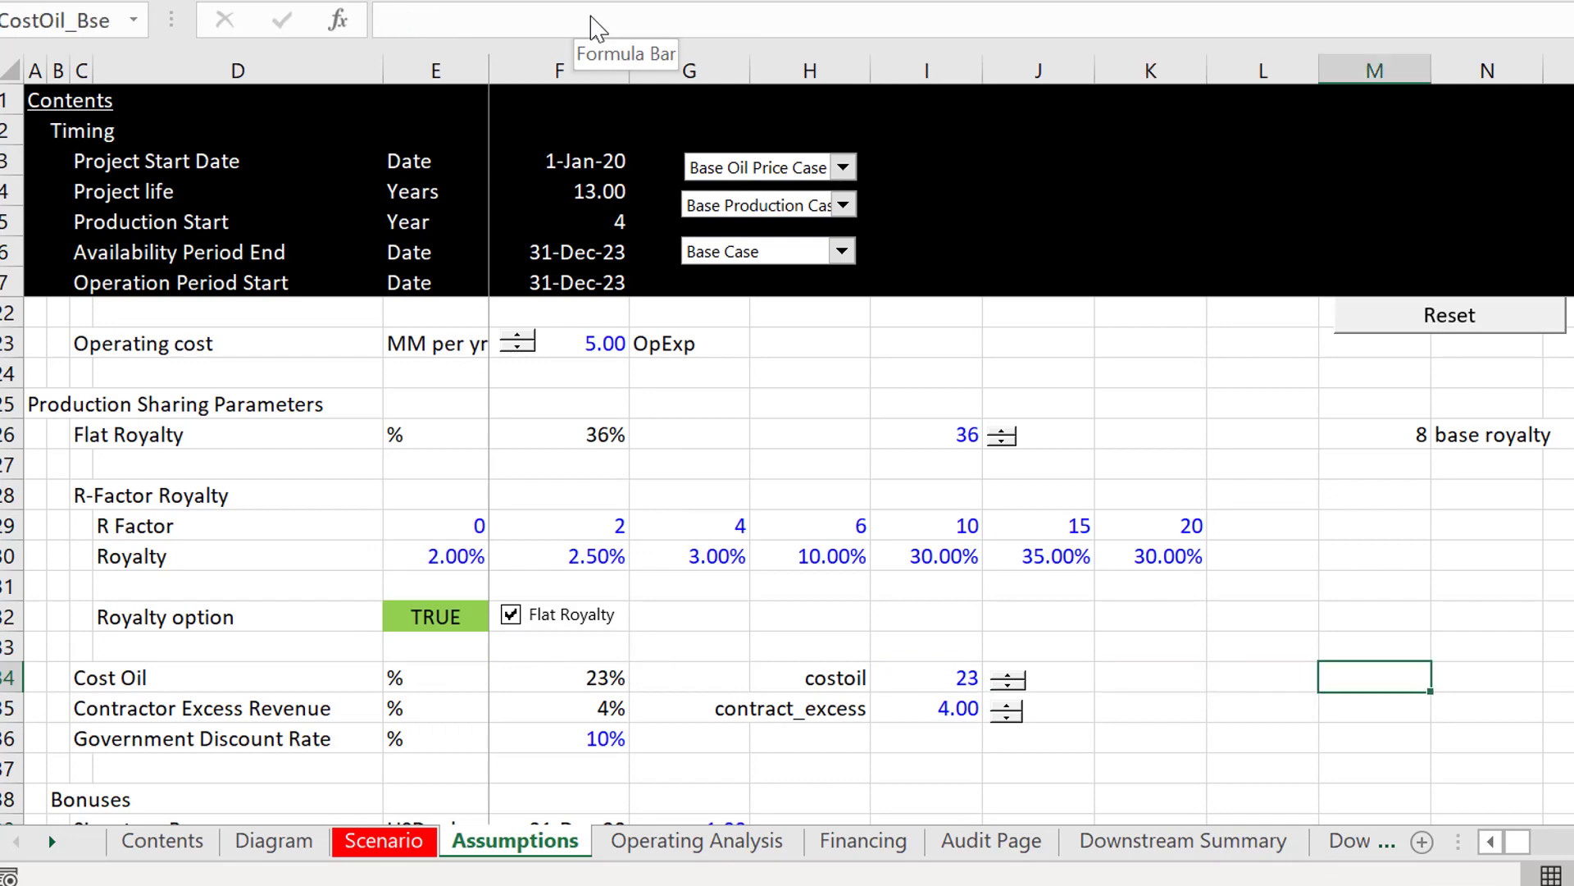
type("8")
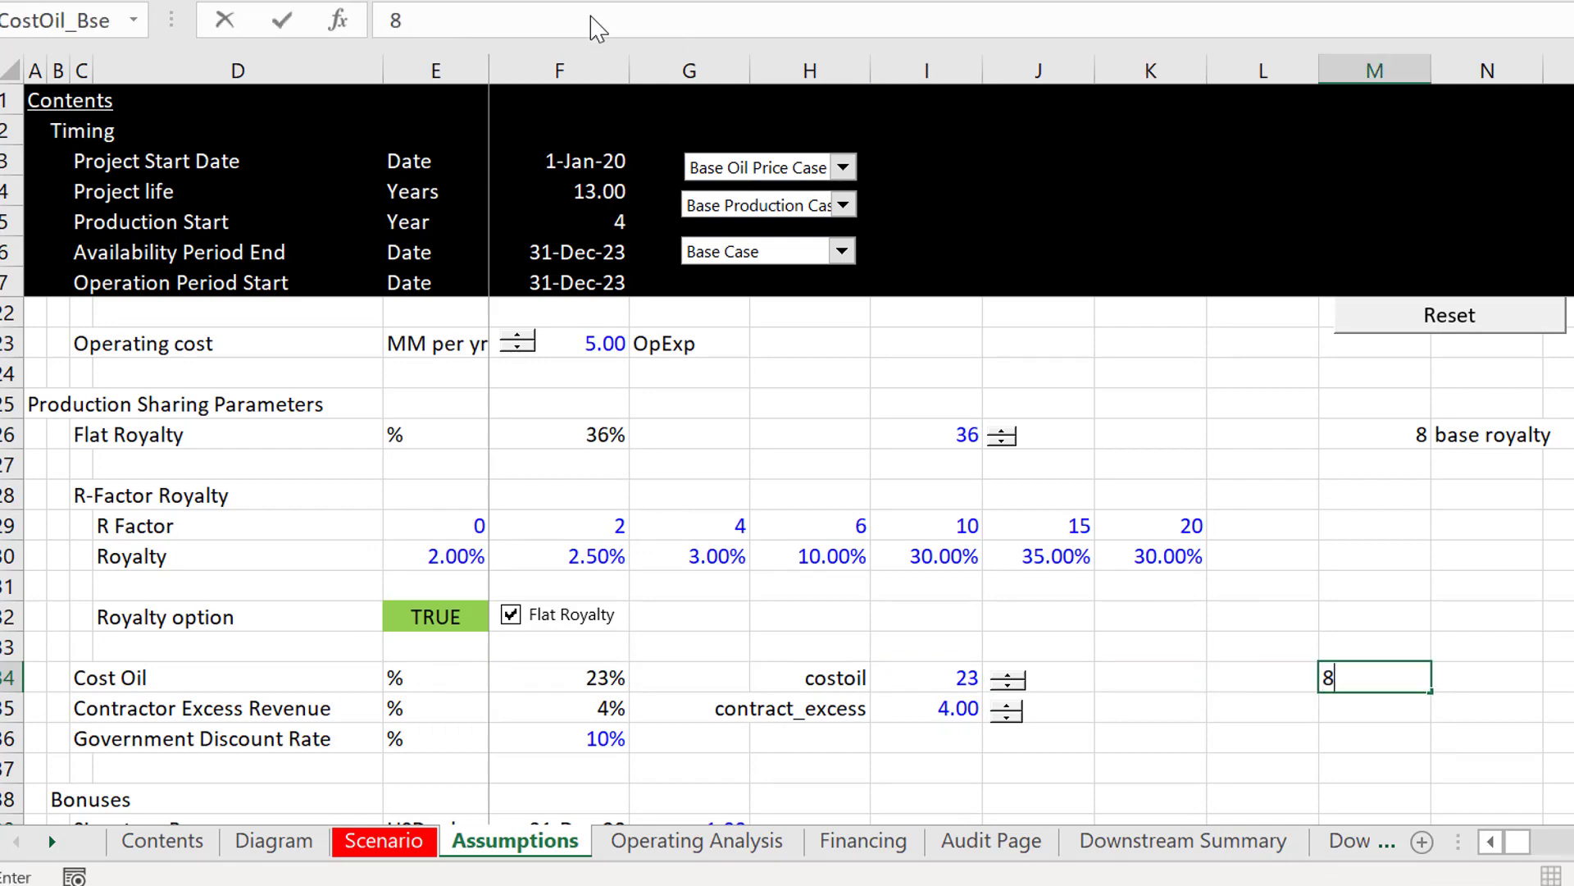
type("0")
key("Return")
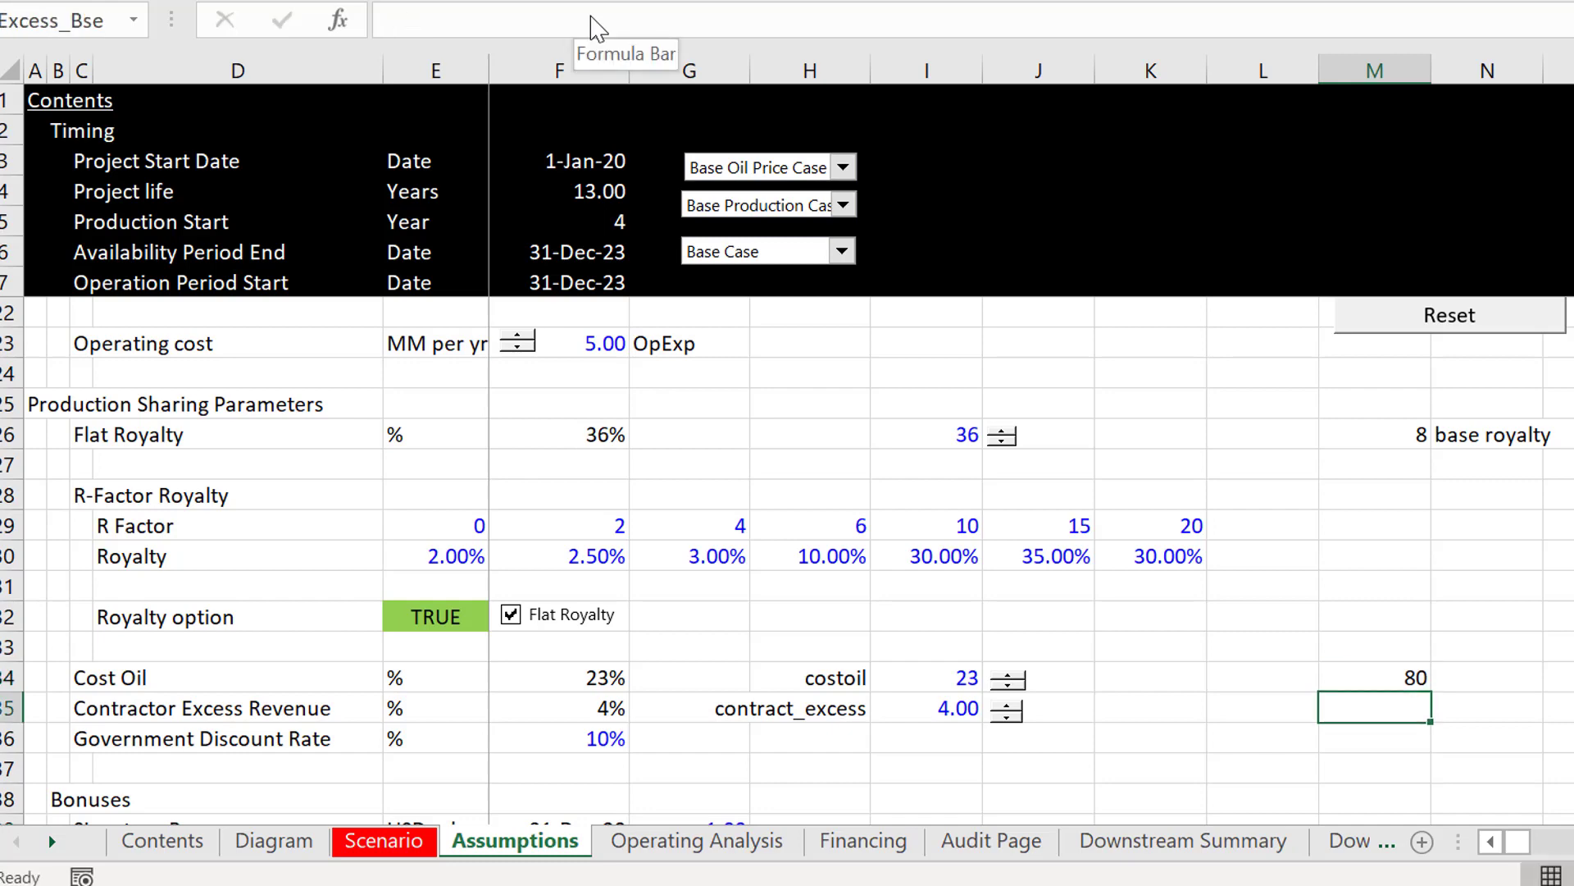
key("Up")
key("Down")
type("20")
key("Return")
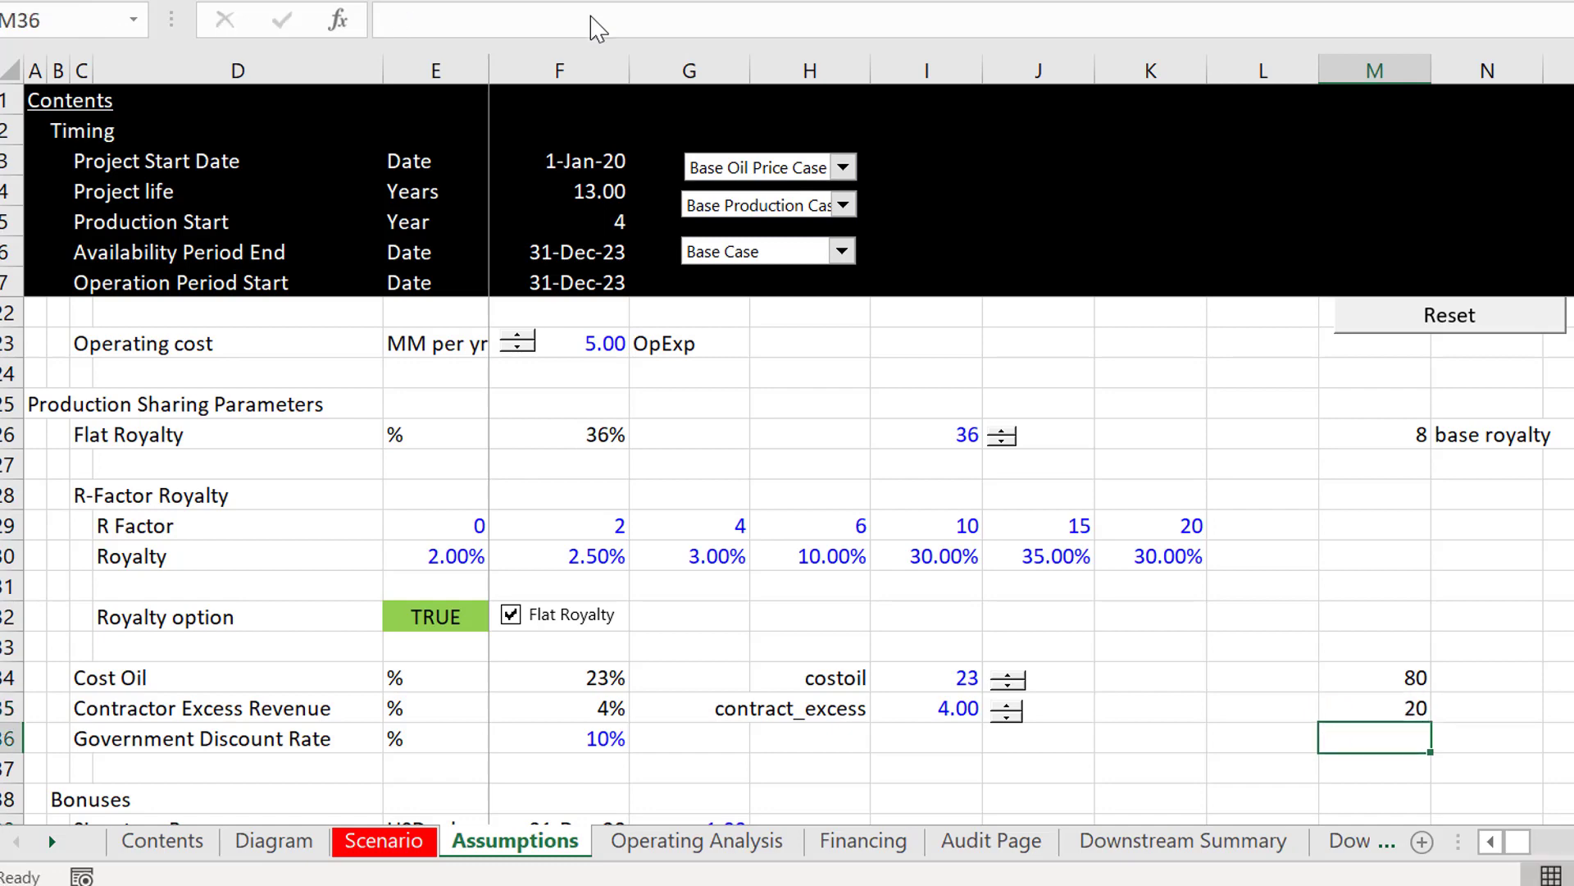
Step: Label the two base values "cost base" in N34 and "cont base" in N35
key("Up")
key("Up")
key("Right")
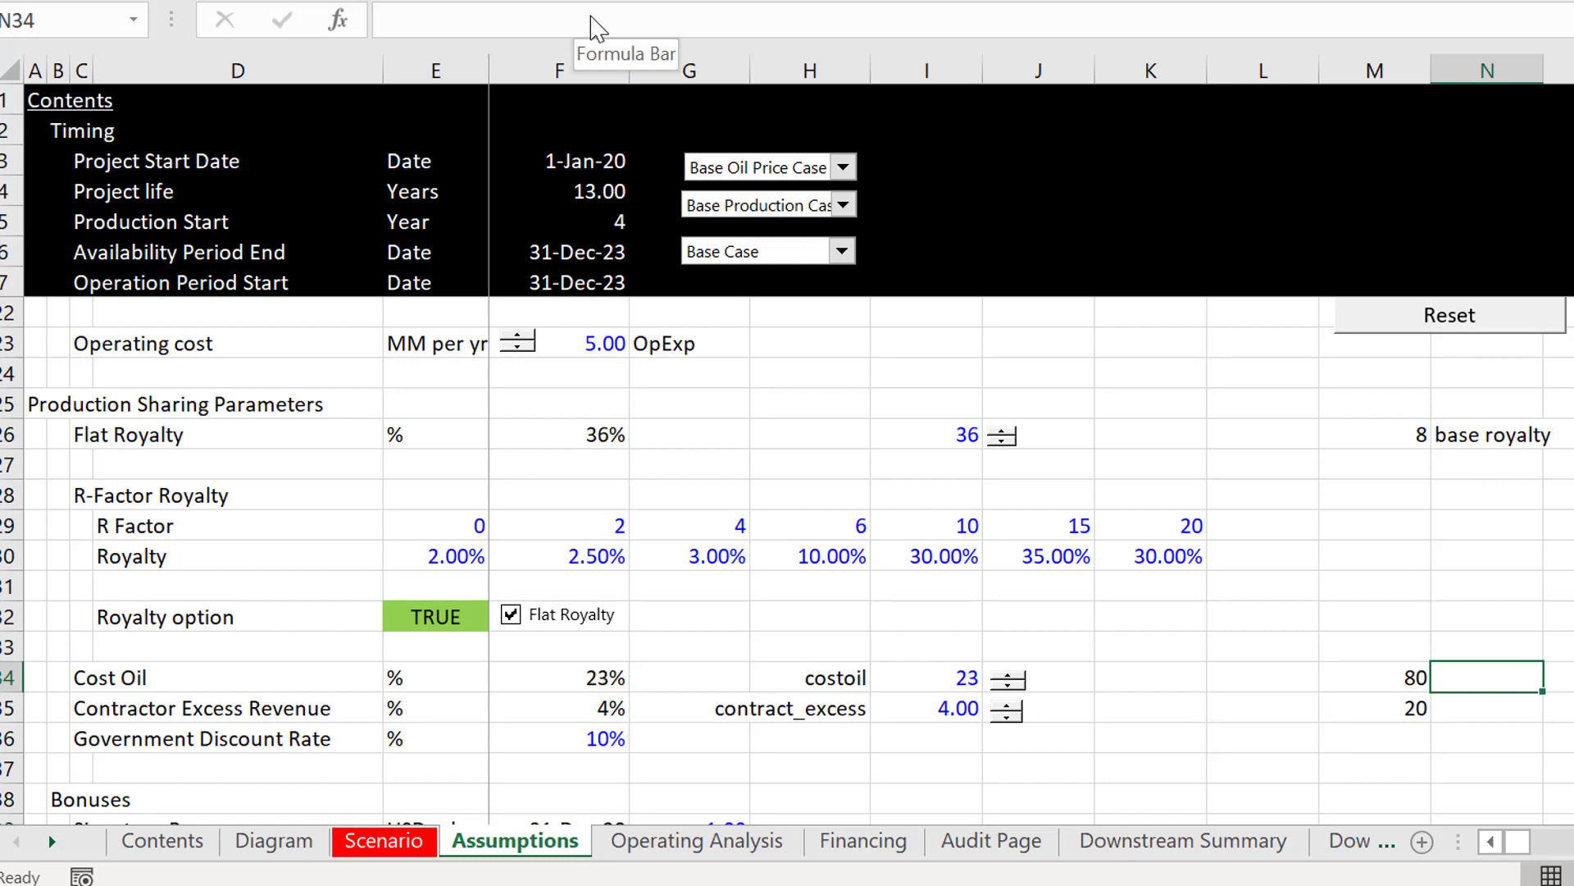
type("cost")
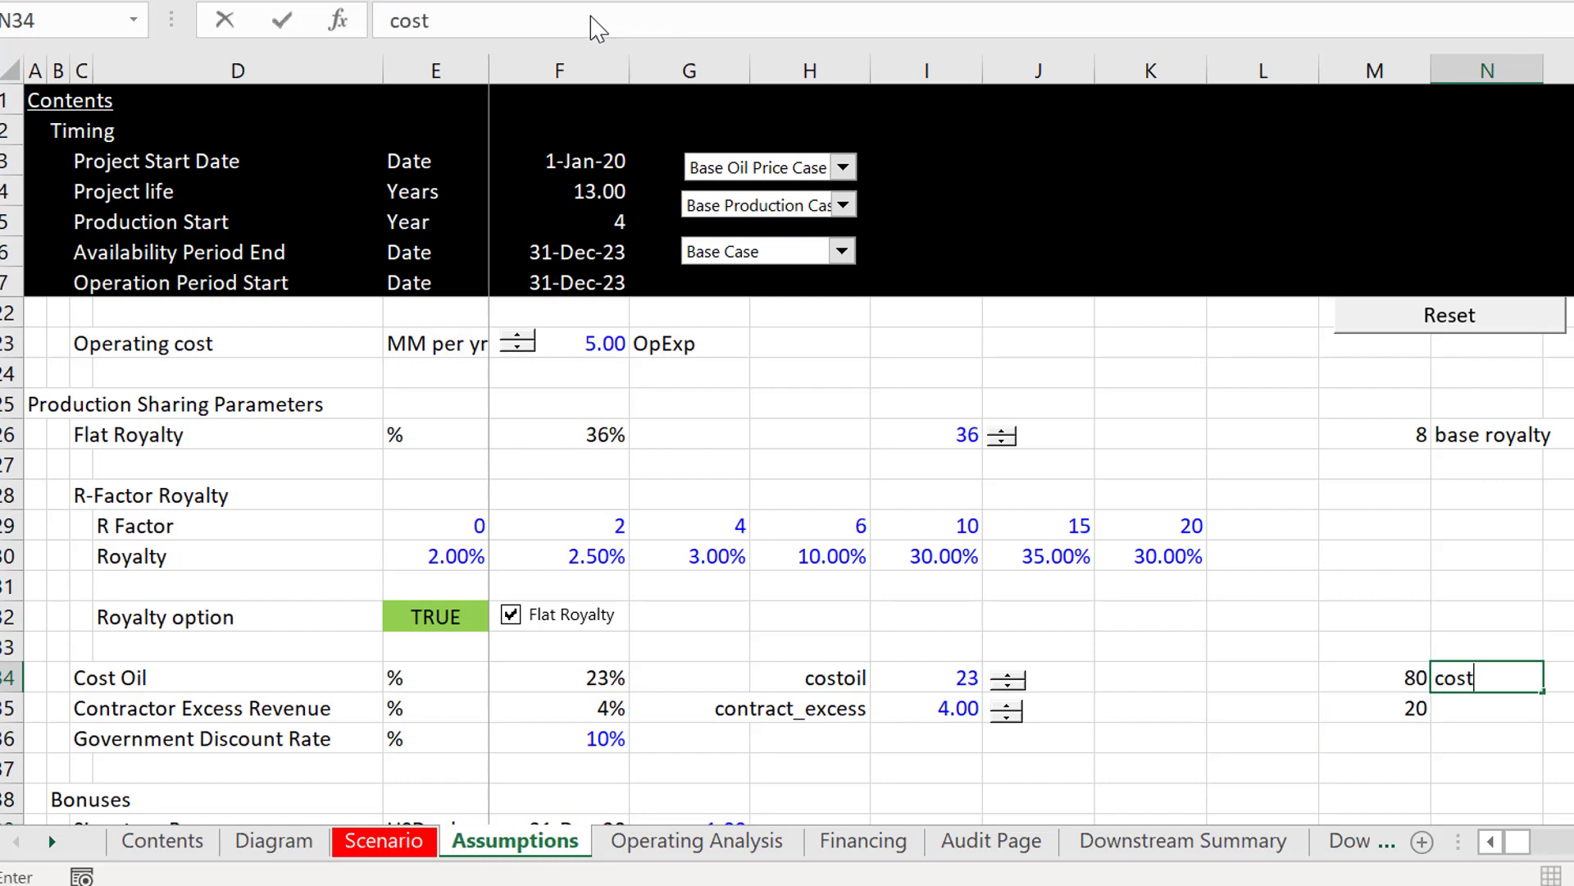
type(" base")
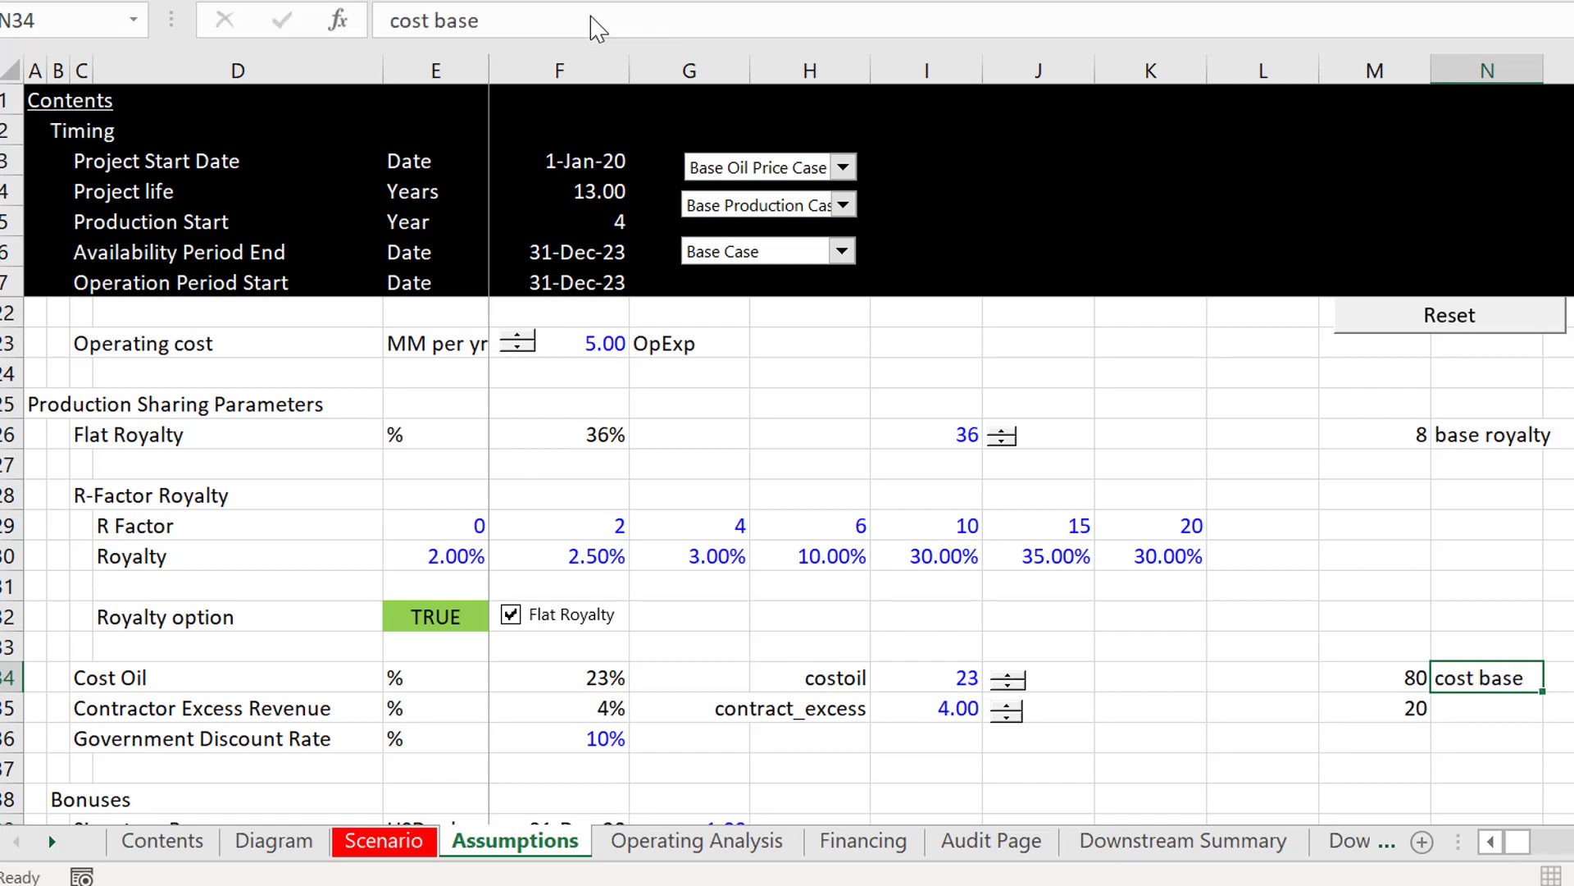
key("Return")
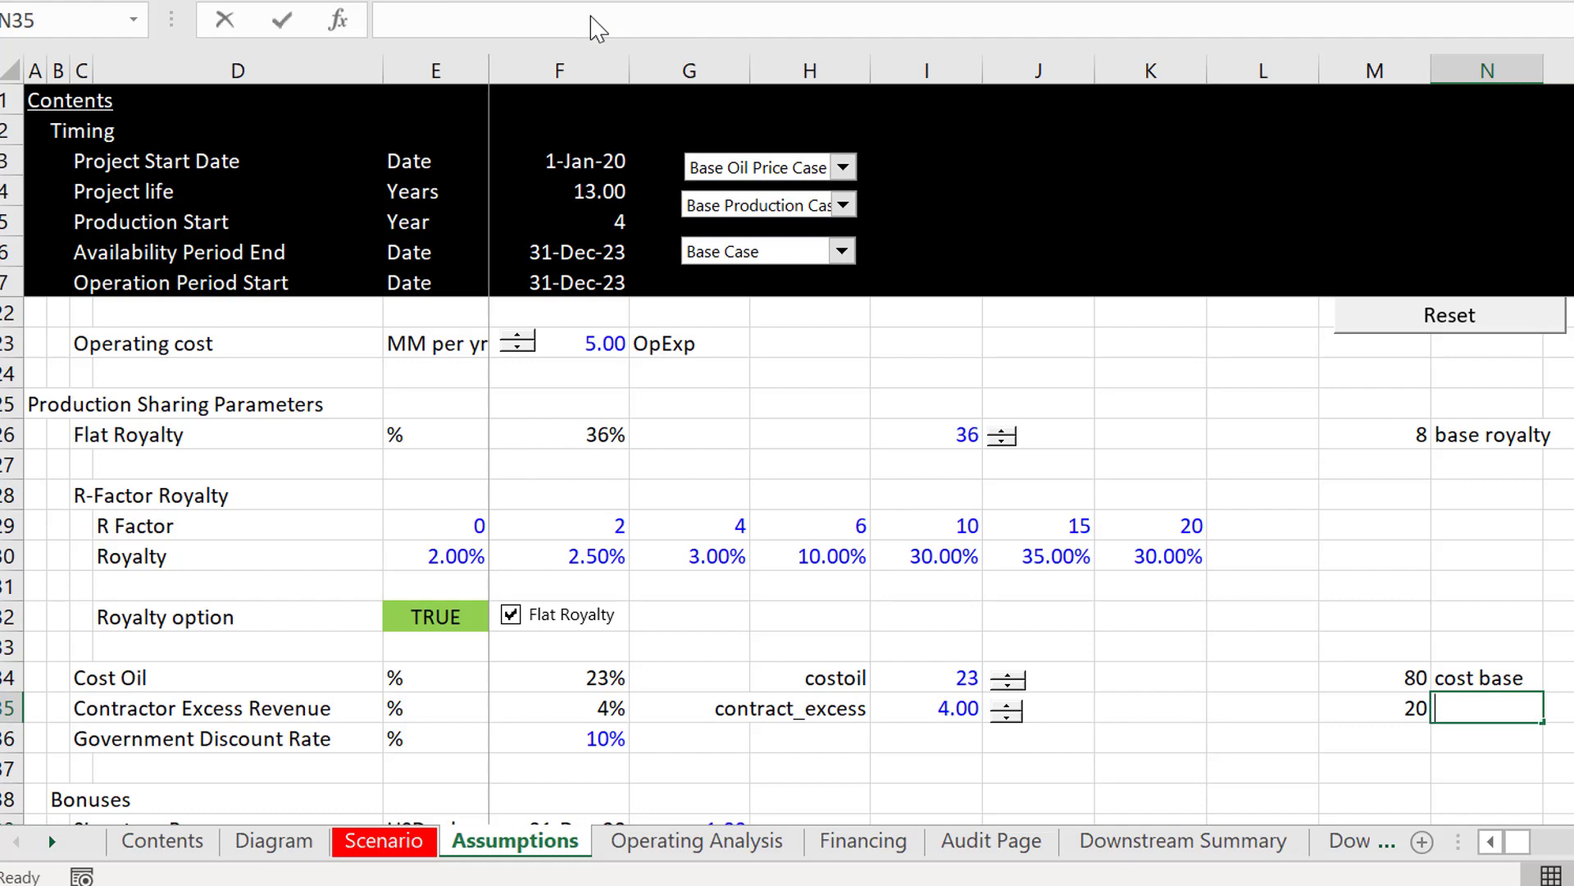
type("cont base")
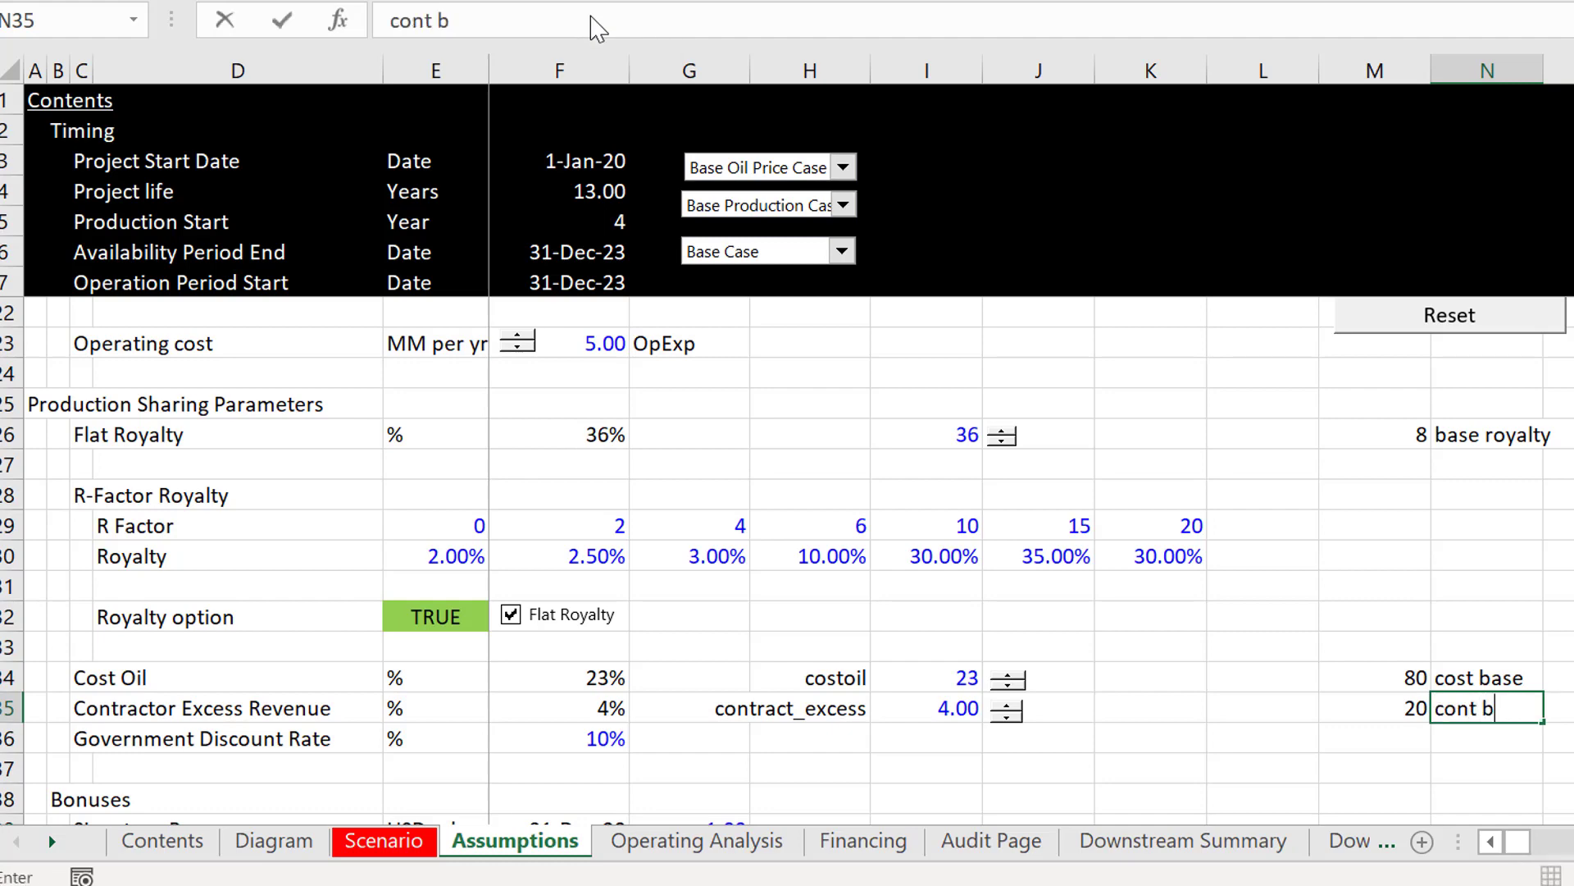
key("Return")
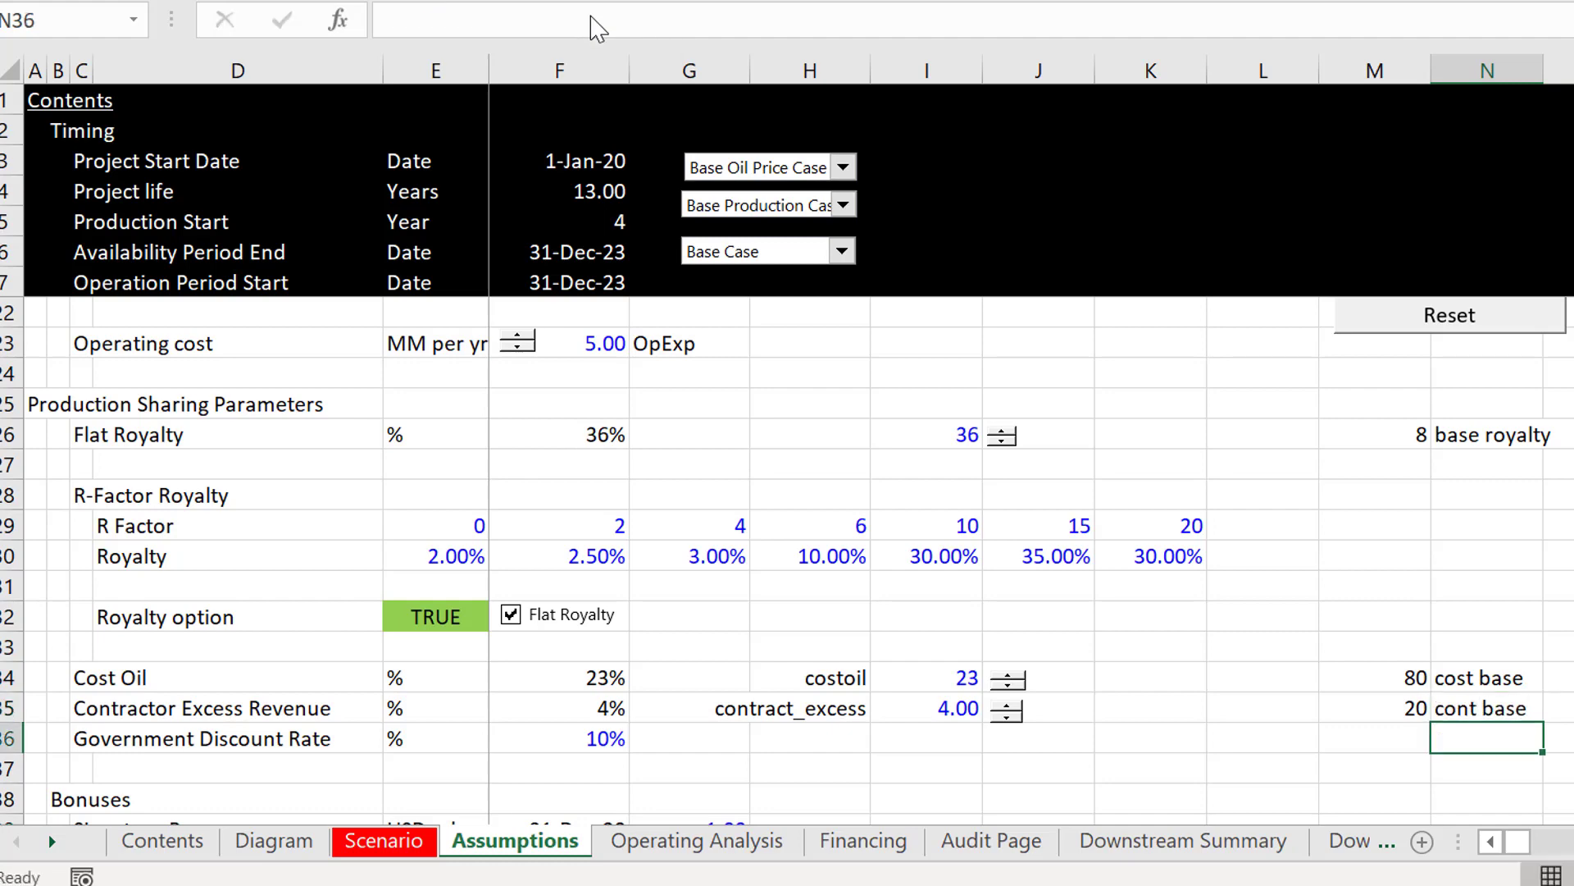
Step: Select M34:N35 and create range names from its top row and right column
key("Up")
key("Up")
key("Left")
key("shift+Right")
key("shift+Down")
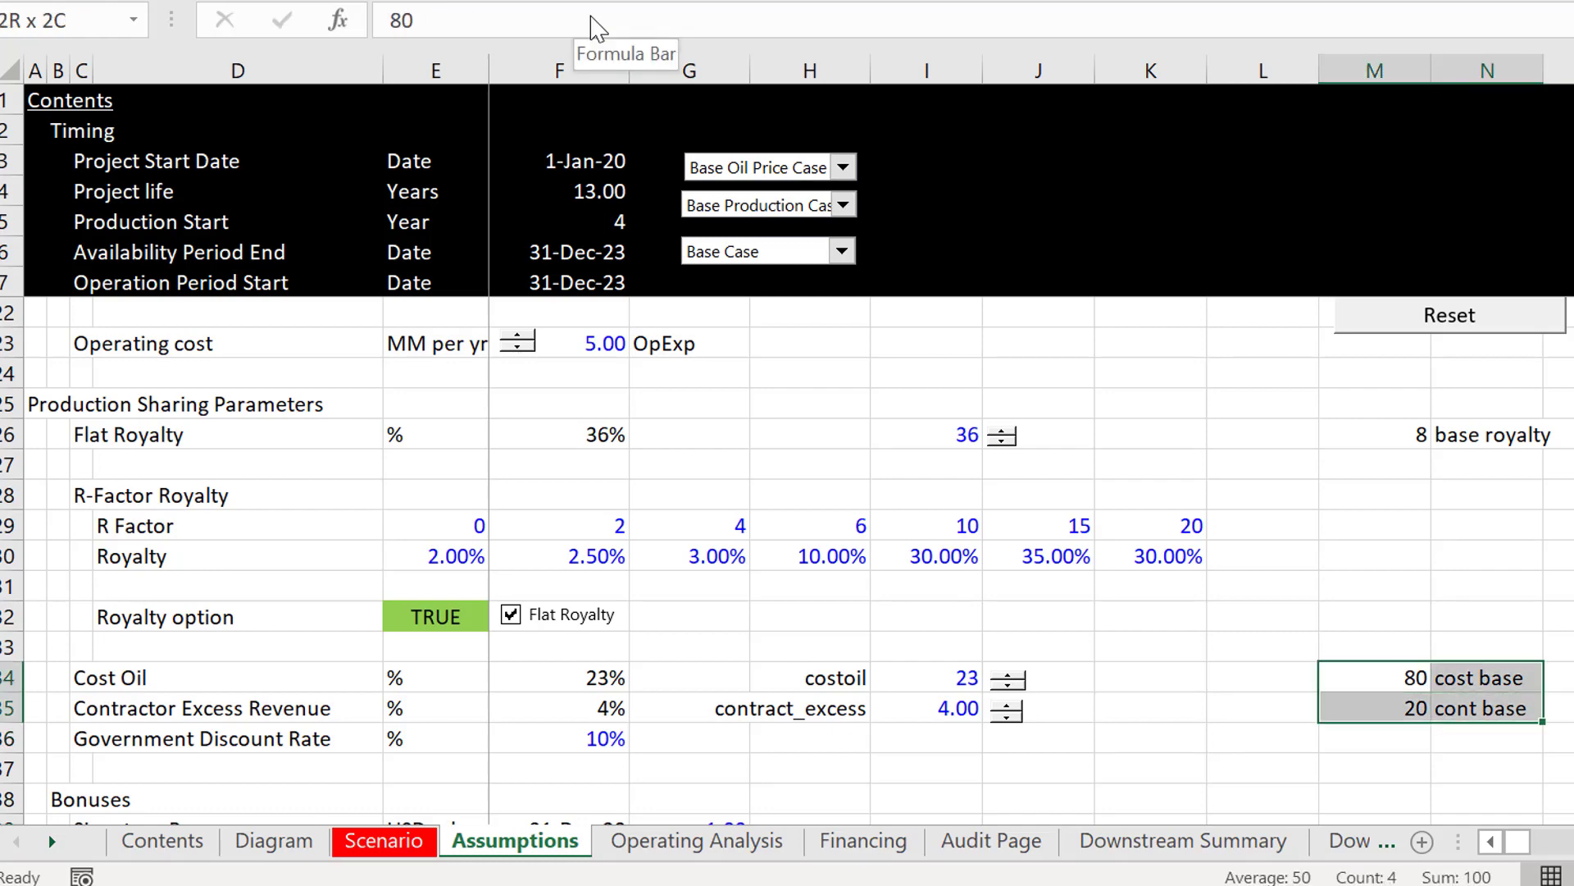
key("ctrl+shift+F3")
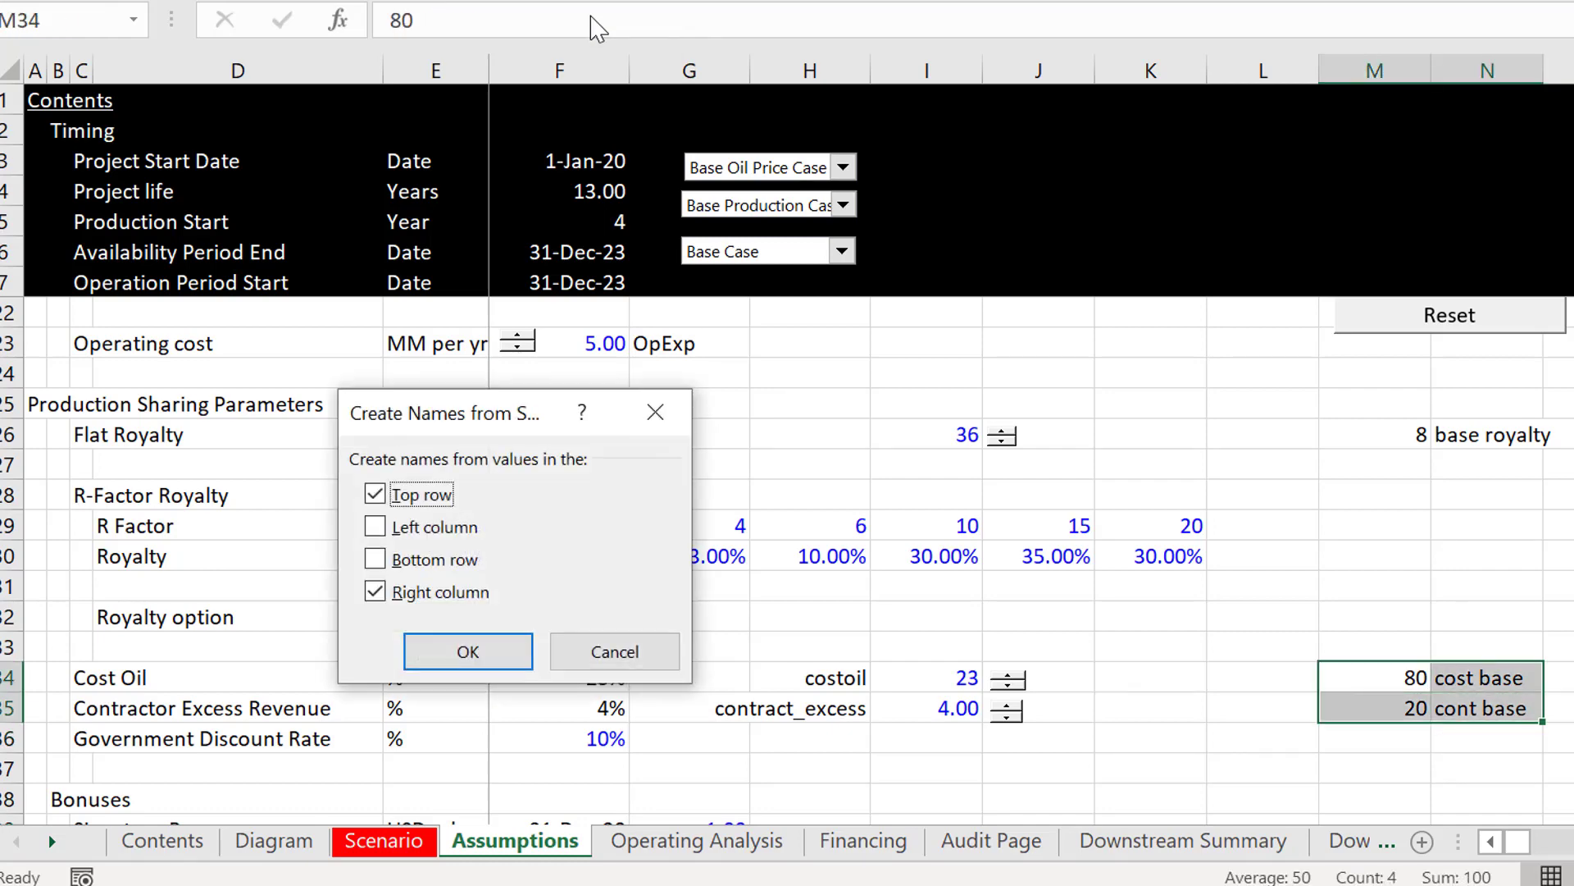
key("Return")
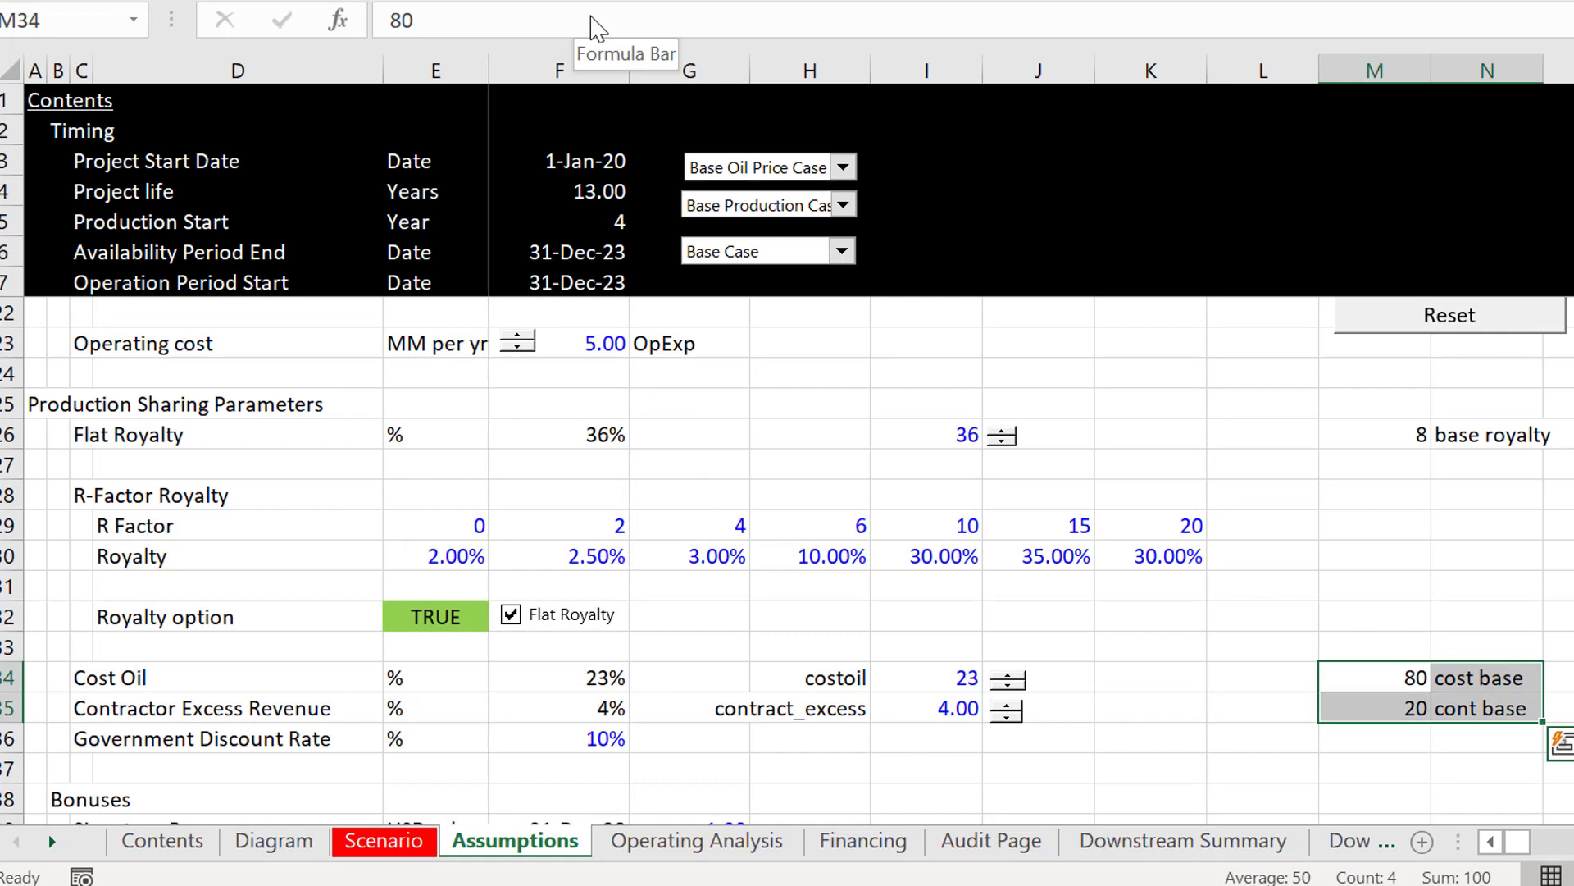
Step: Create the names for M34:N35 again from the right column only, replacing the existing cost_base definition
key("ctrl+shift+F3")
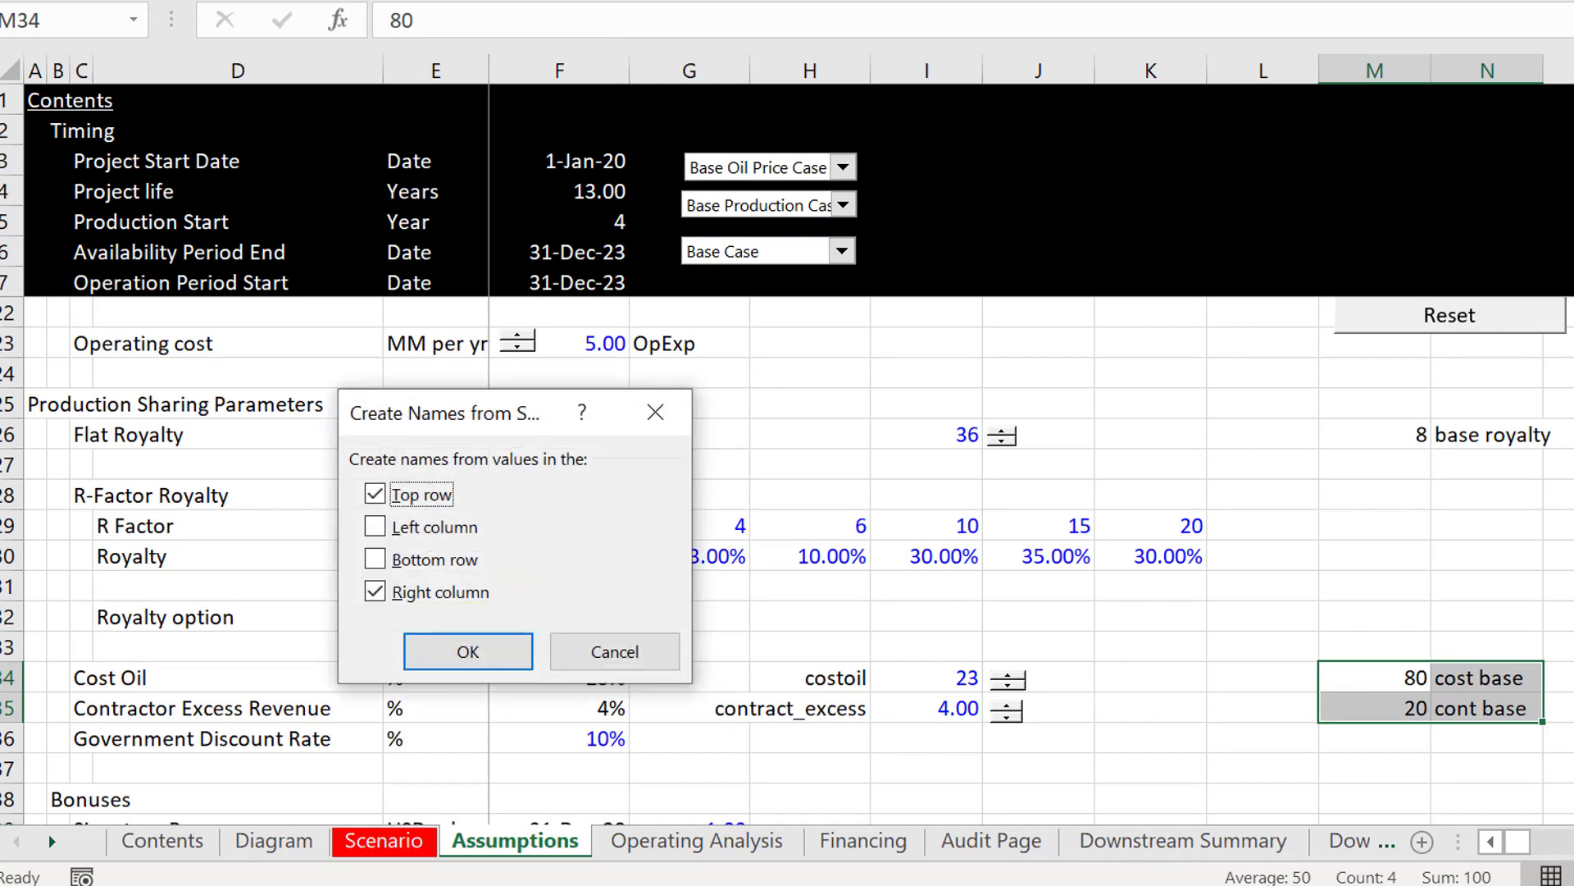
left_click(379, 492)
left_click(463, 651)
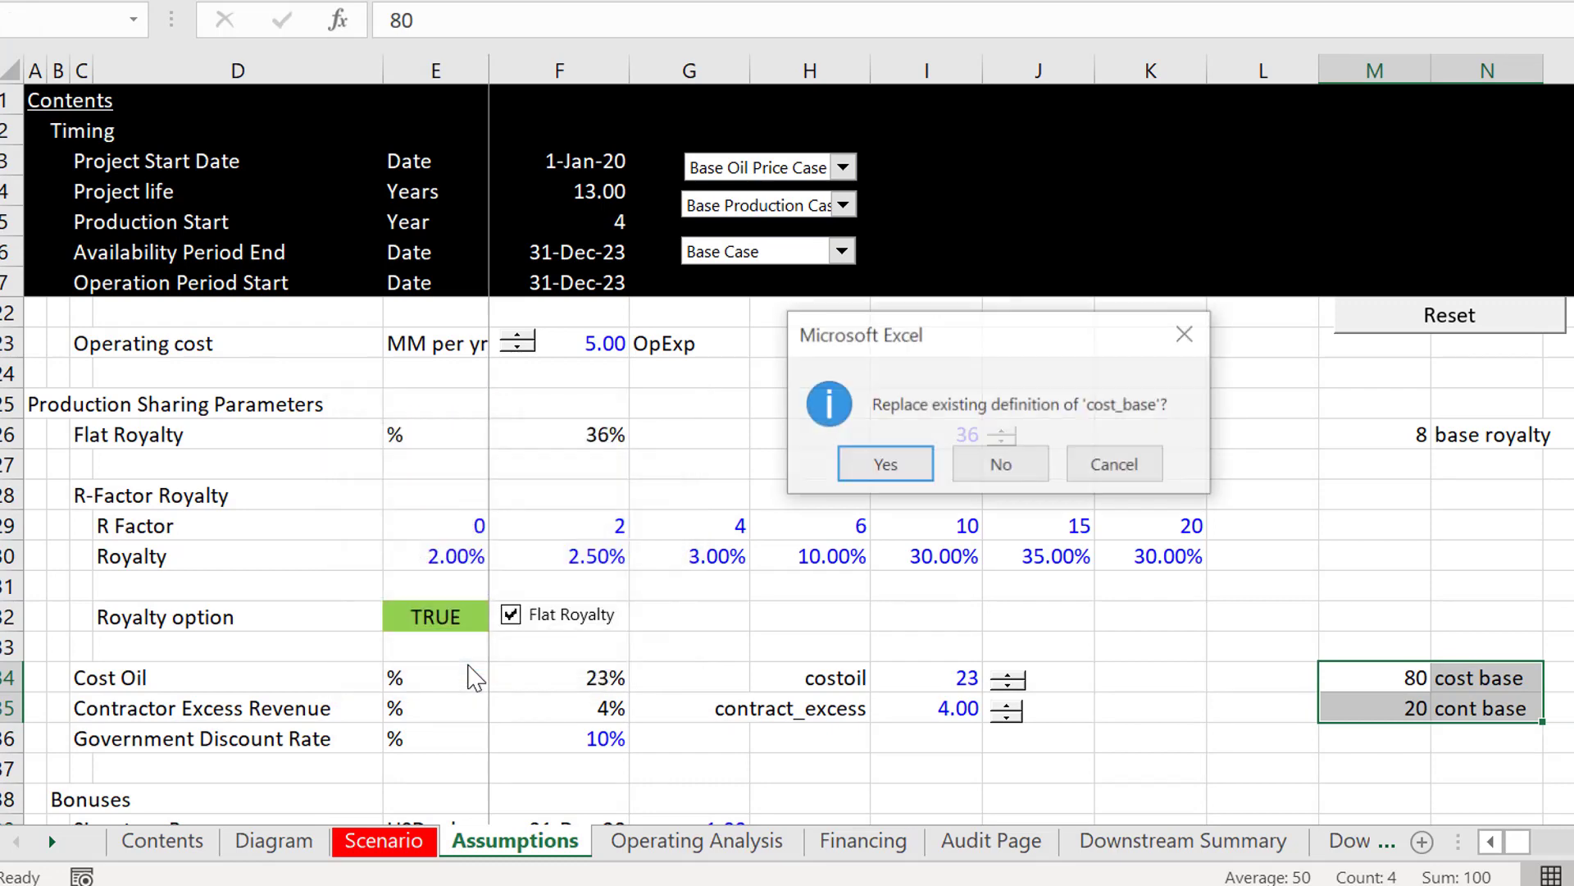
key("Return")
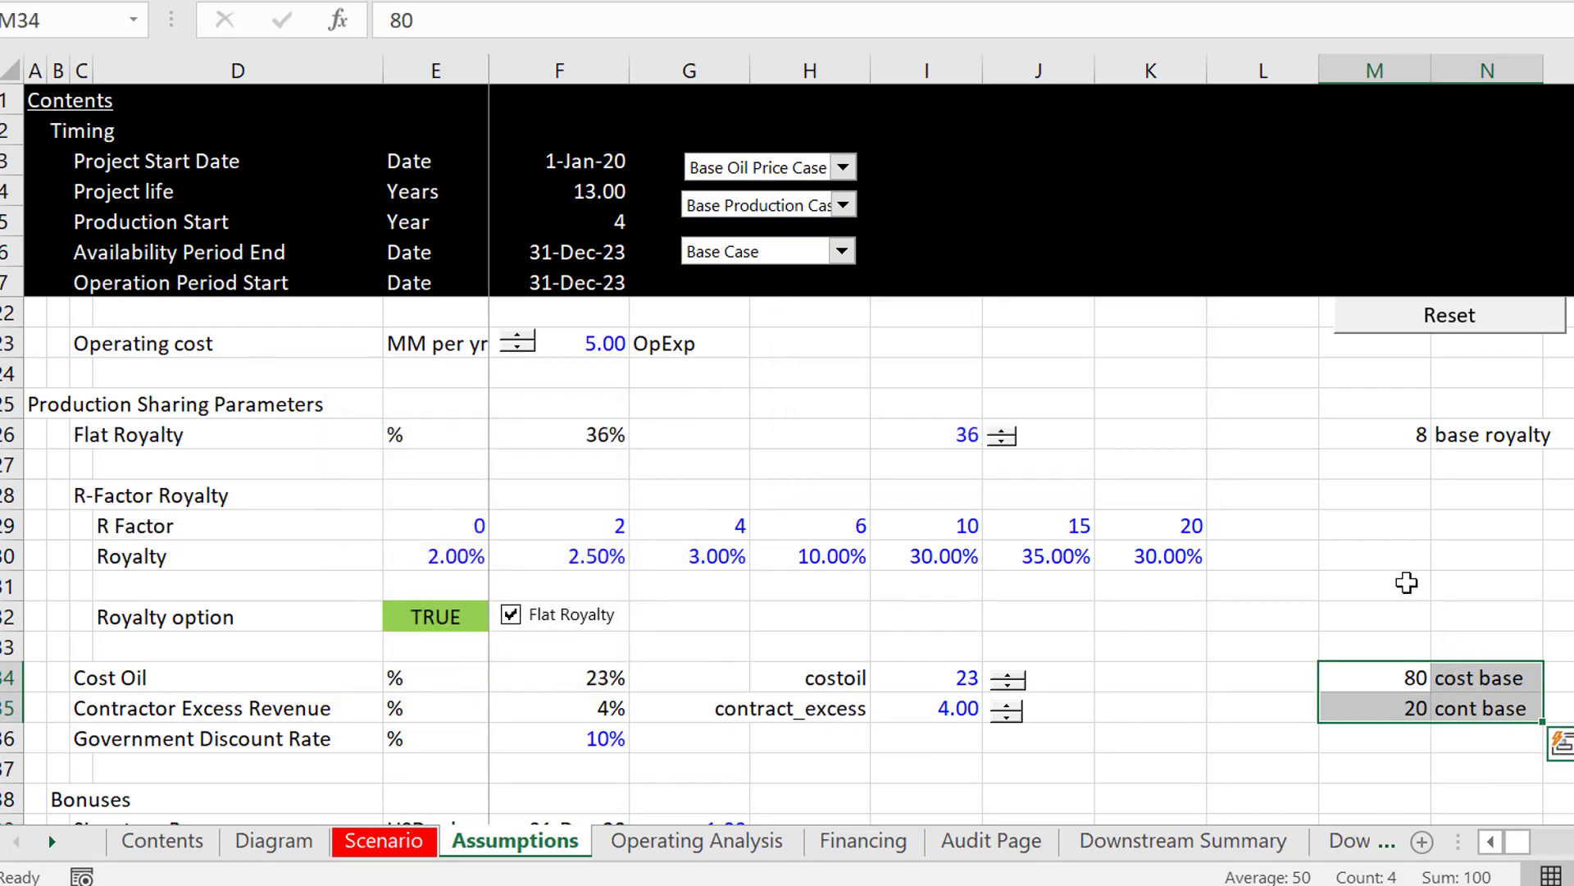
Step: Open the Reset button's assigned Button24_Click macro for editing in a non-maximized code window over the sheet
left_click(1395, 582)
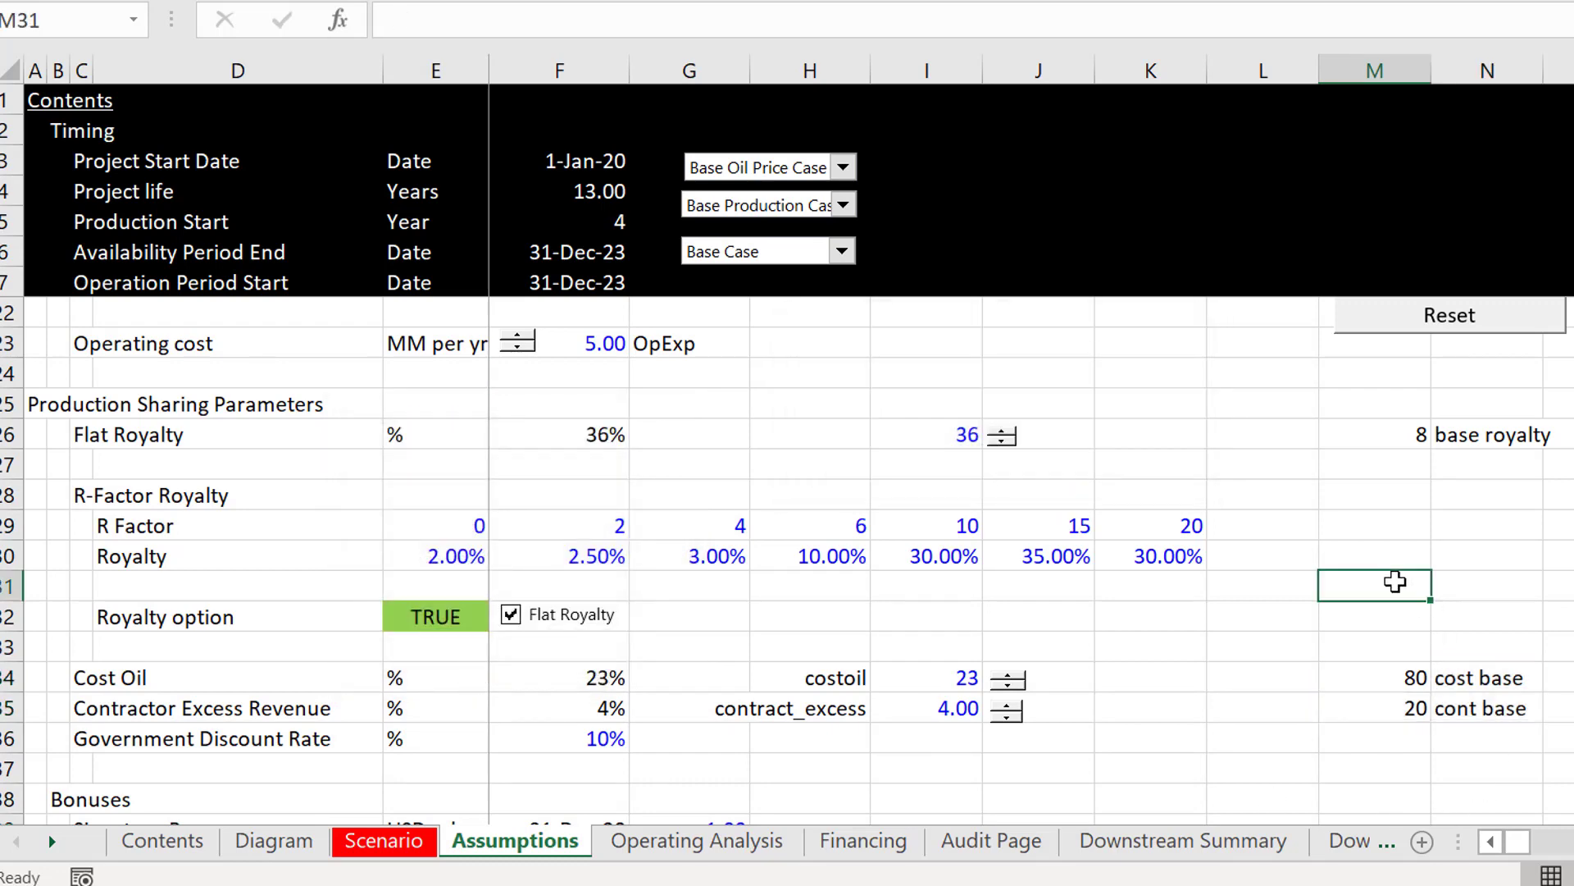
right_click(1373, 330)
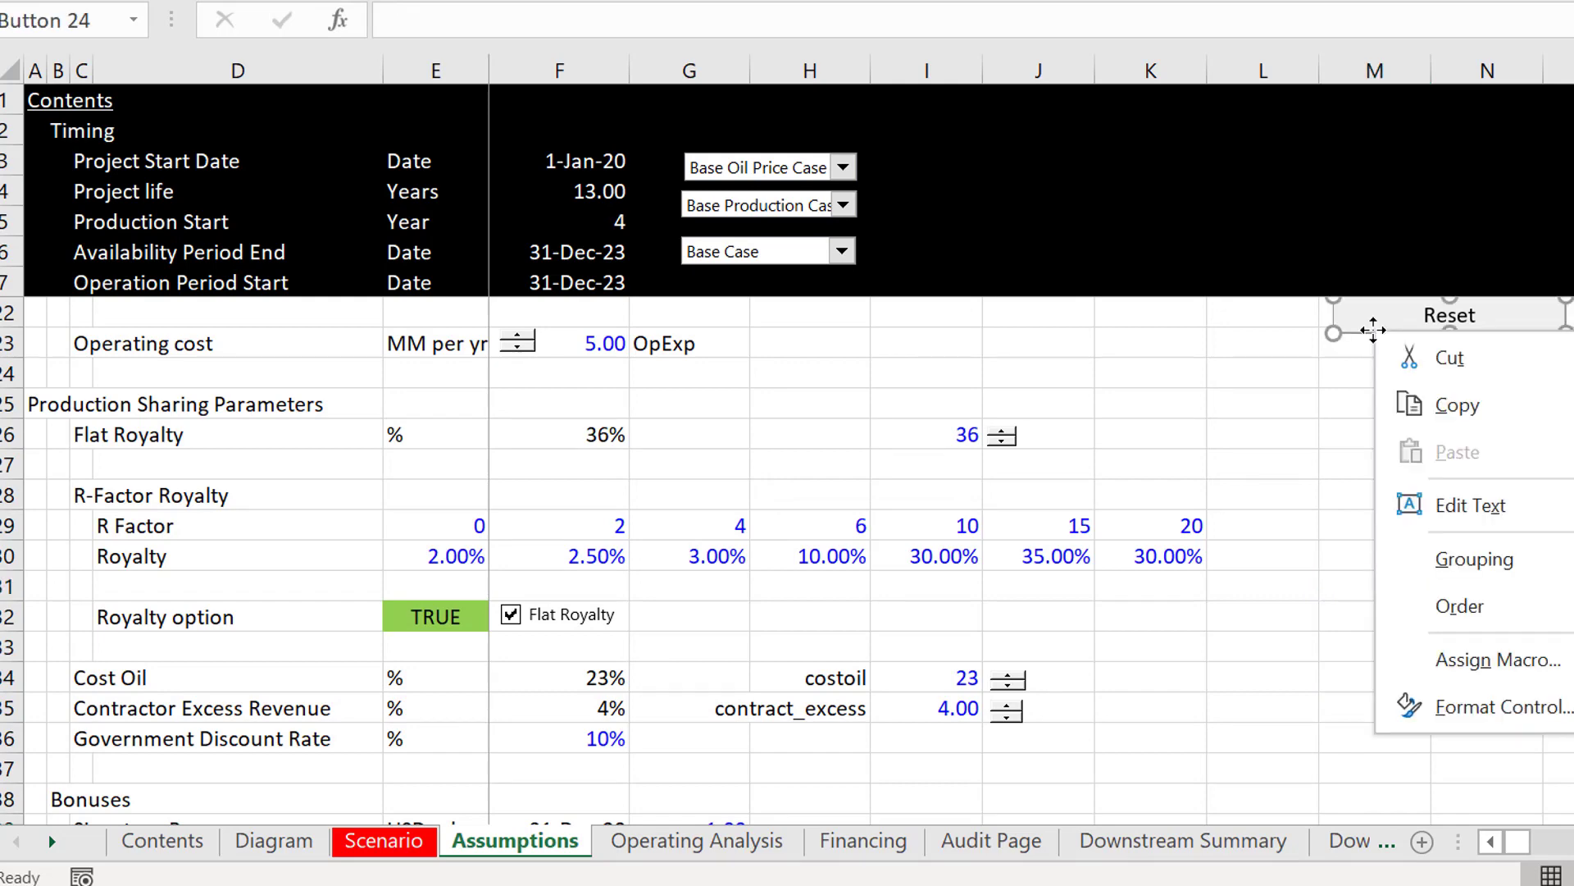
left_click(1445, 666)
key("alt+e")
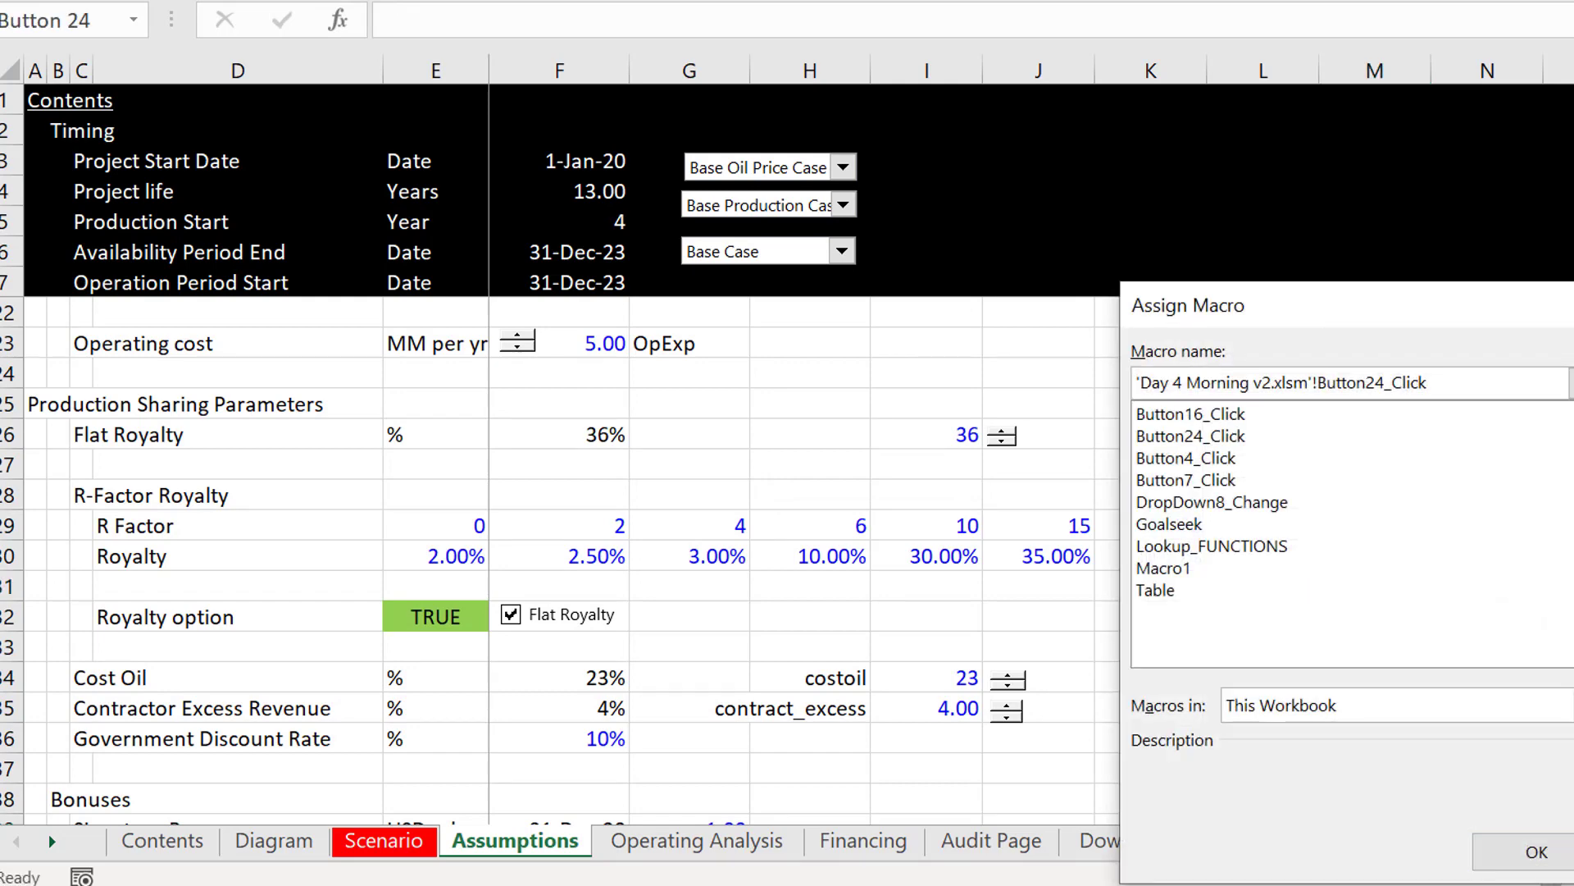
left_click_drag(738, 0, 955, 0)
double_click(1099, 2)
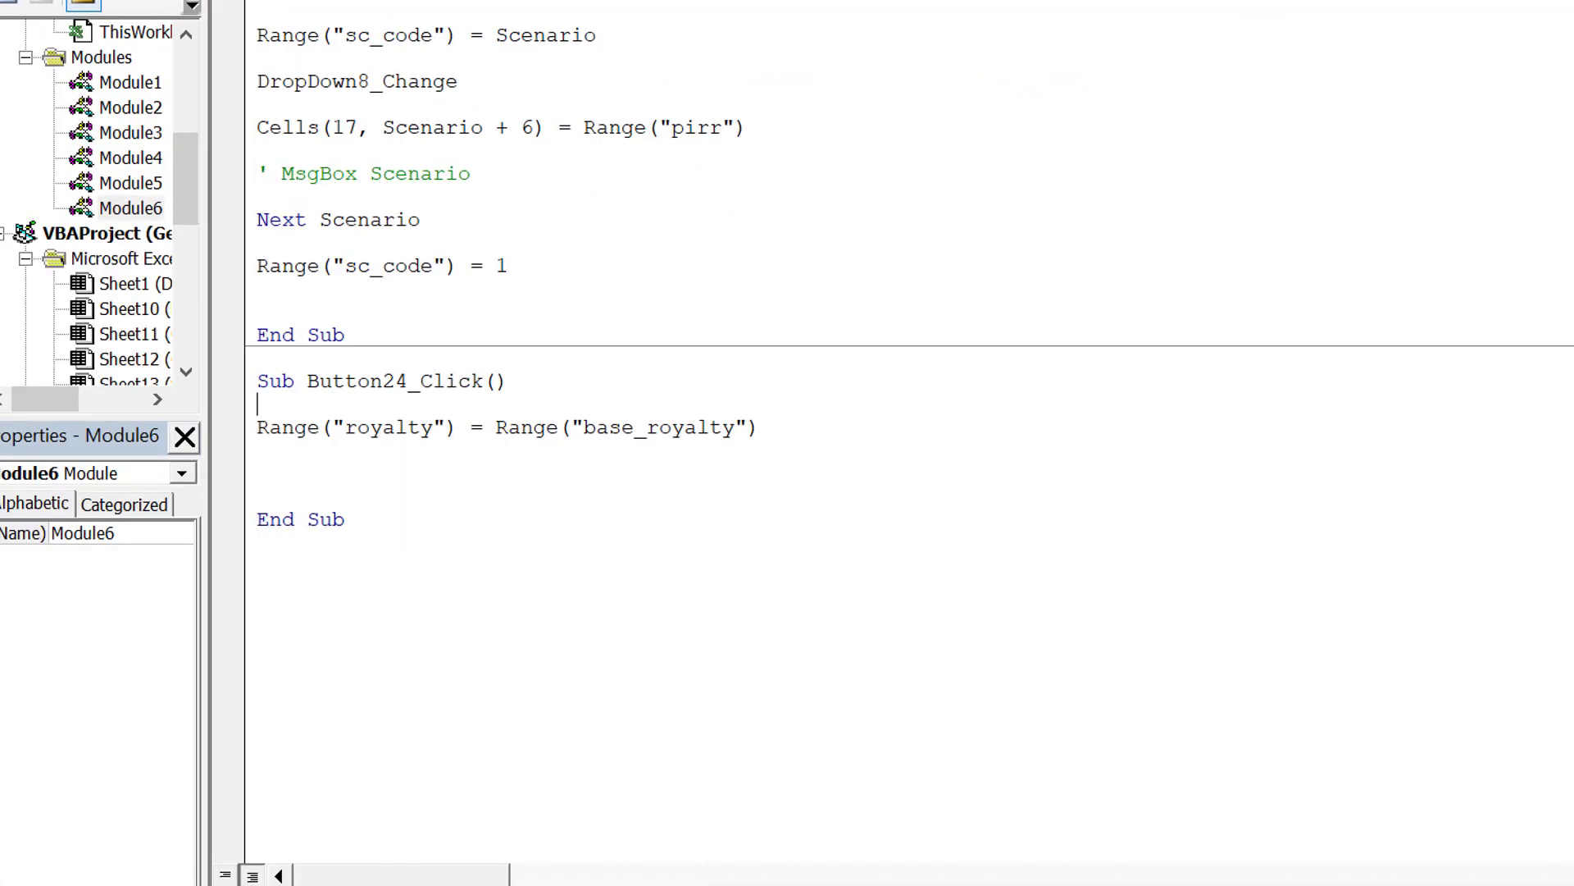
left_click(1550, 2)
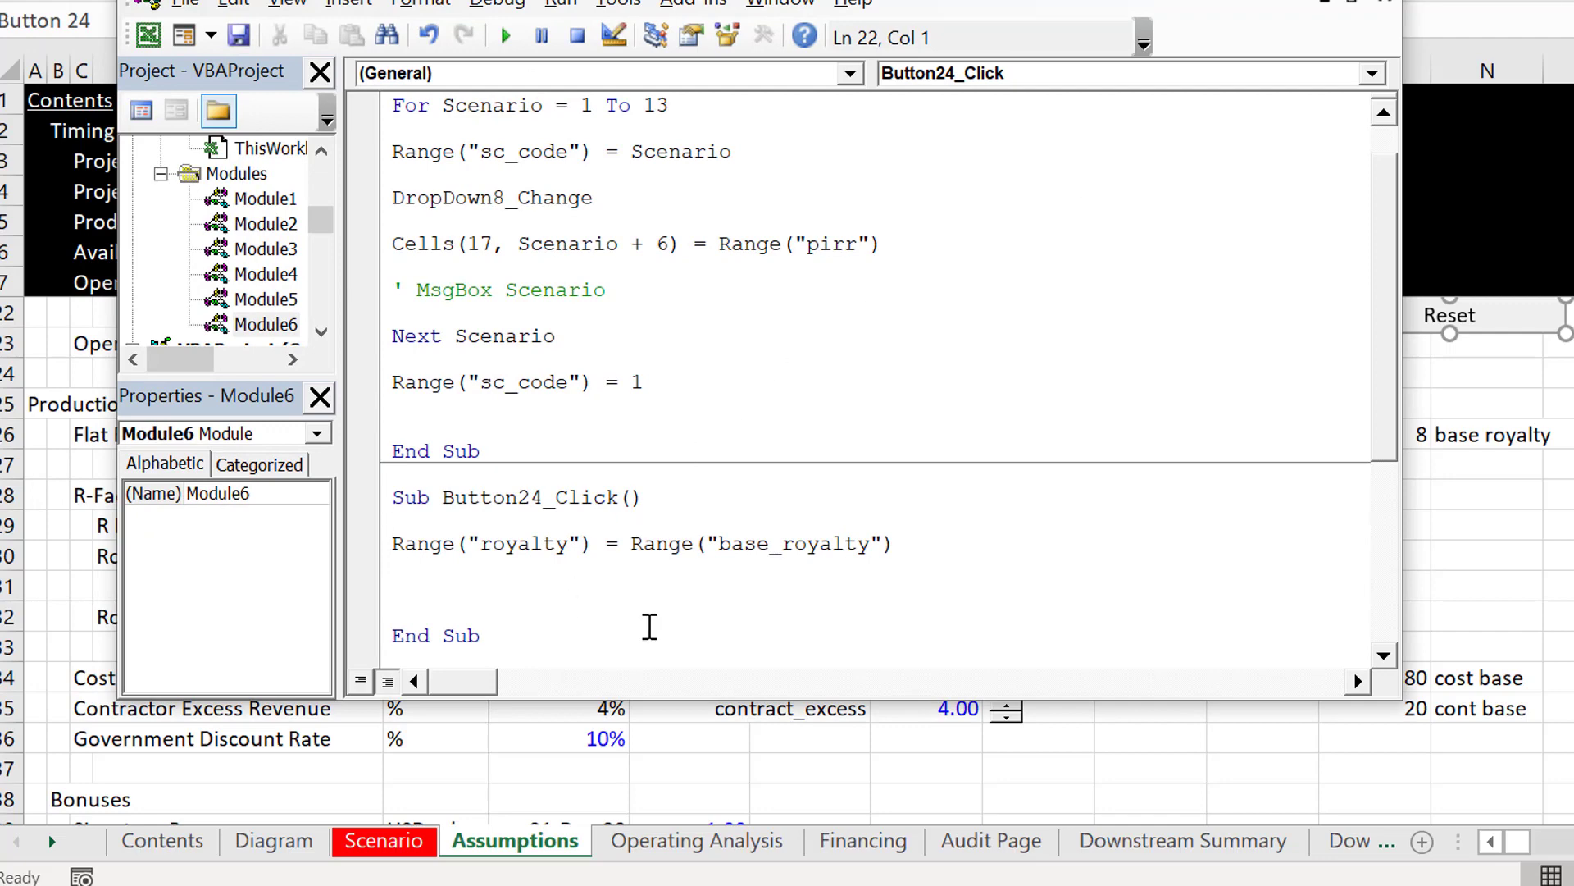
Step: Duplicate the statement Range("royalty") = Range("base_royalty") on the line below it, keeping sheet rows 34 and 35 uncovered
key("shift+Down")
key("ctrl+c")
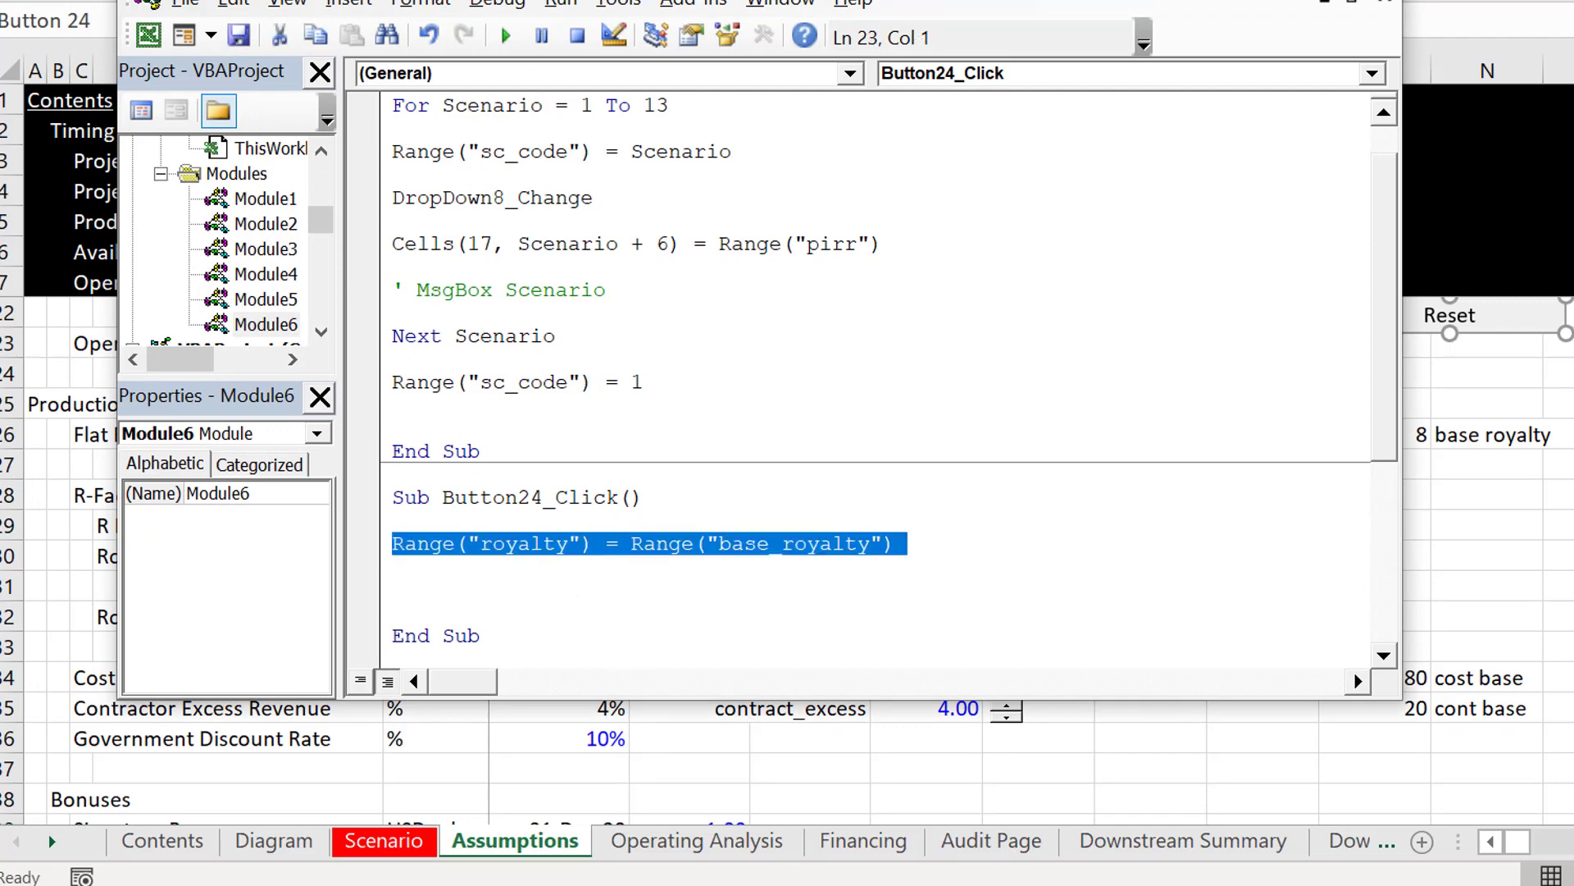
left_click_drag(758, 2, 796, 0)
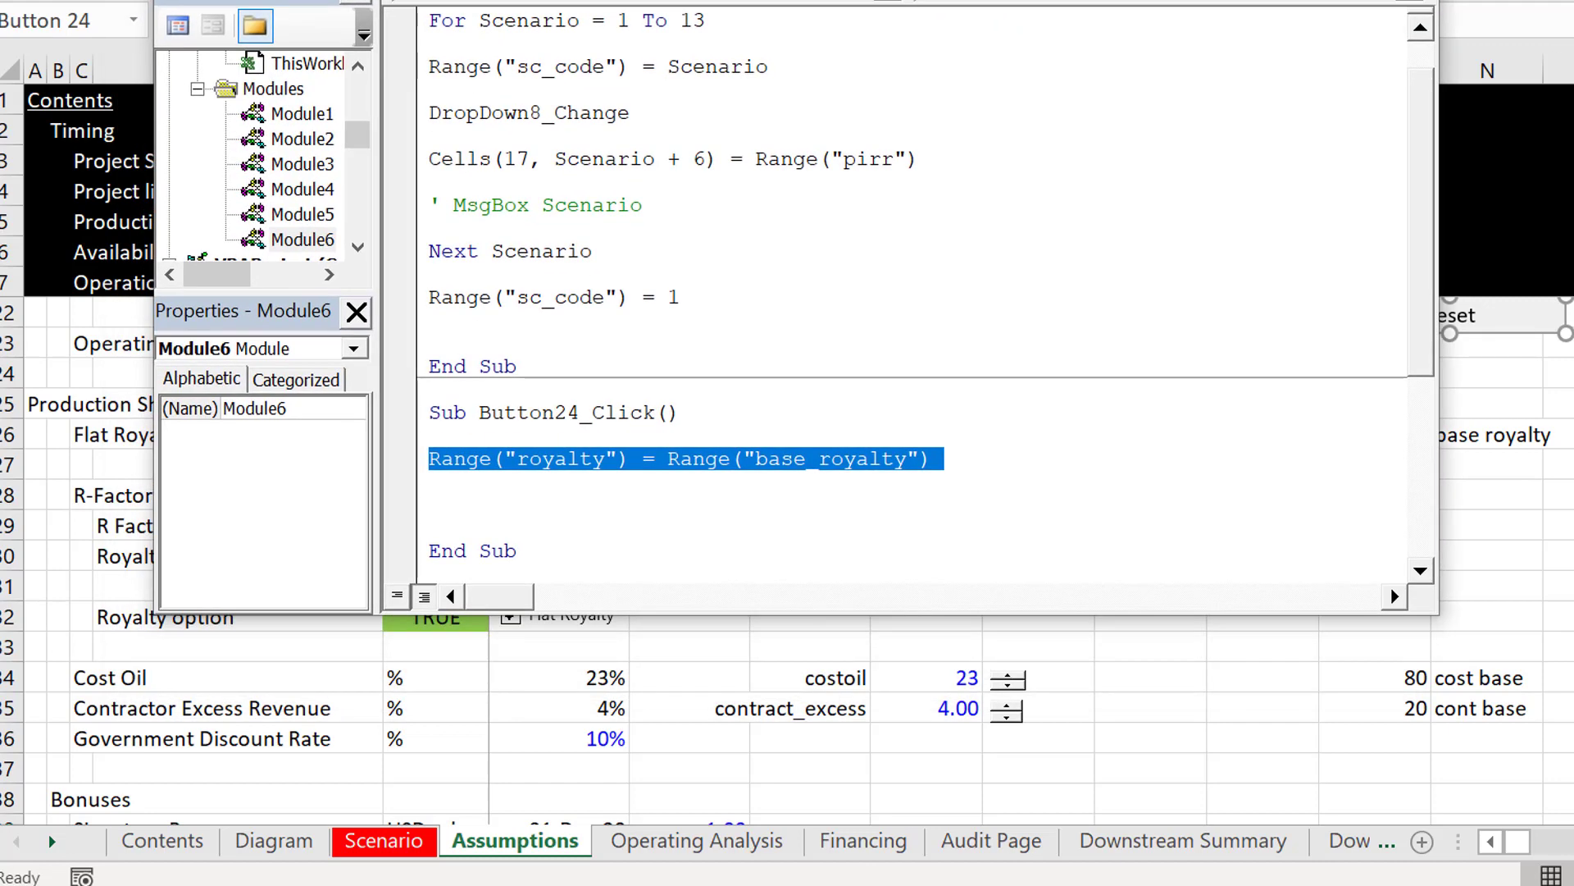
key("ctrl+v")
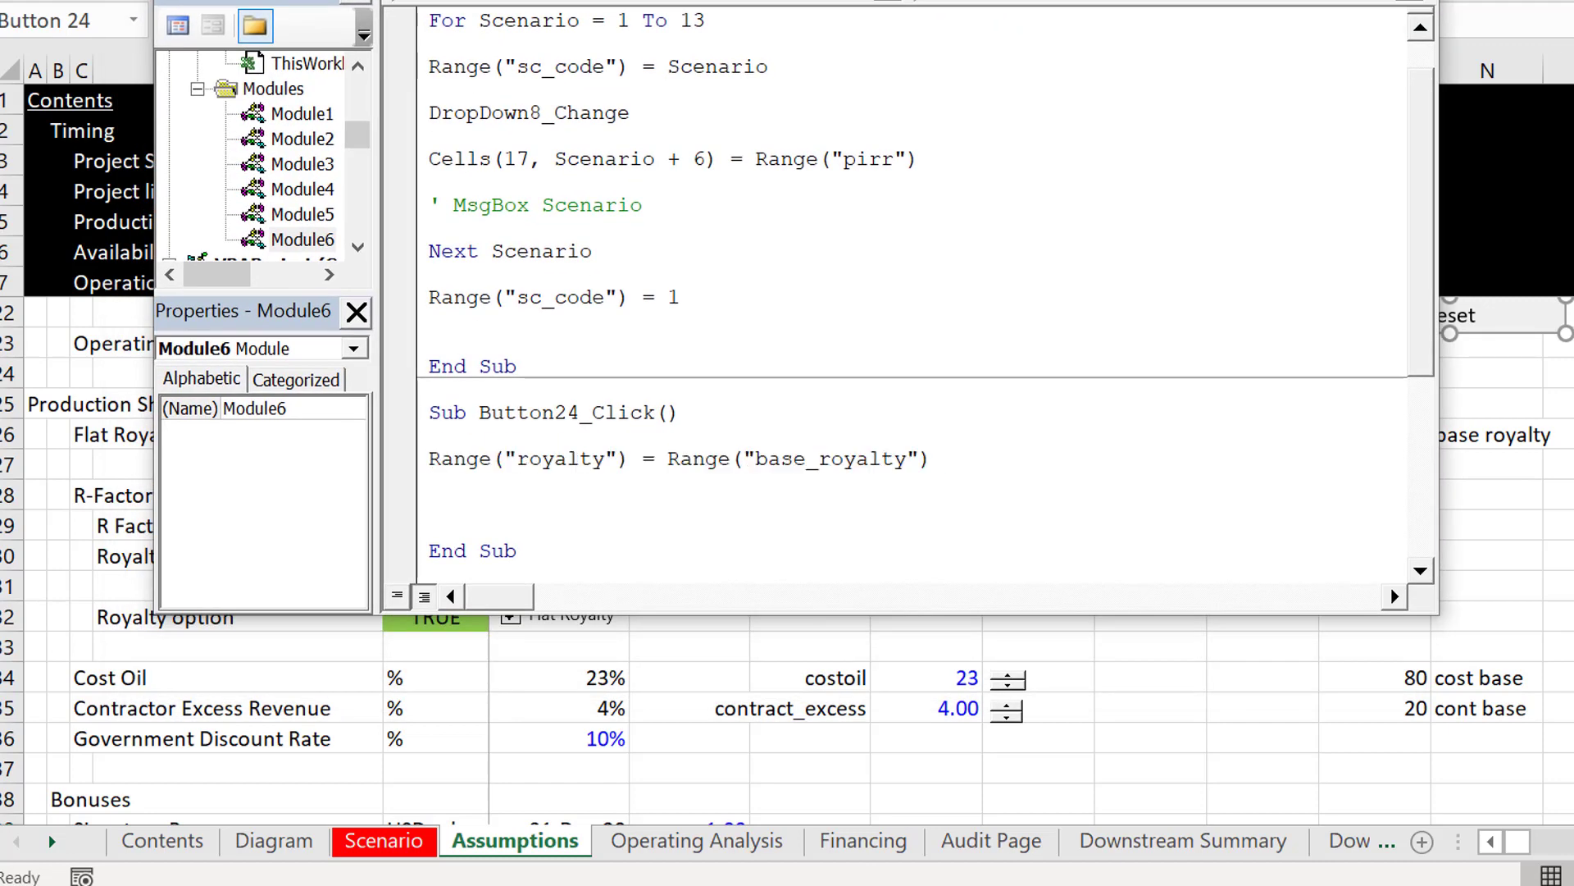
key("ctrl+v")
key("Left")
key("Left")
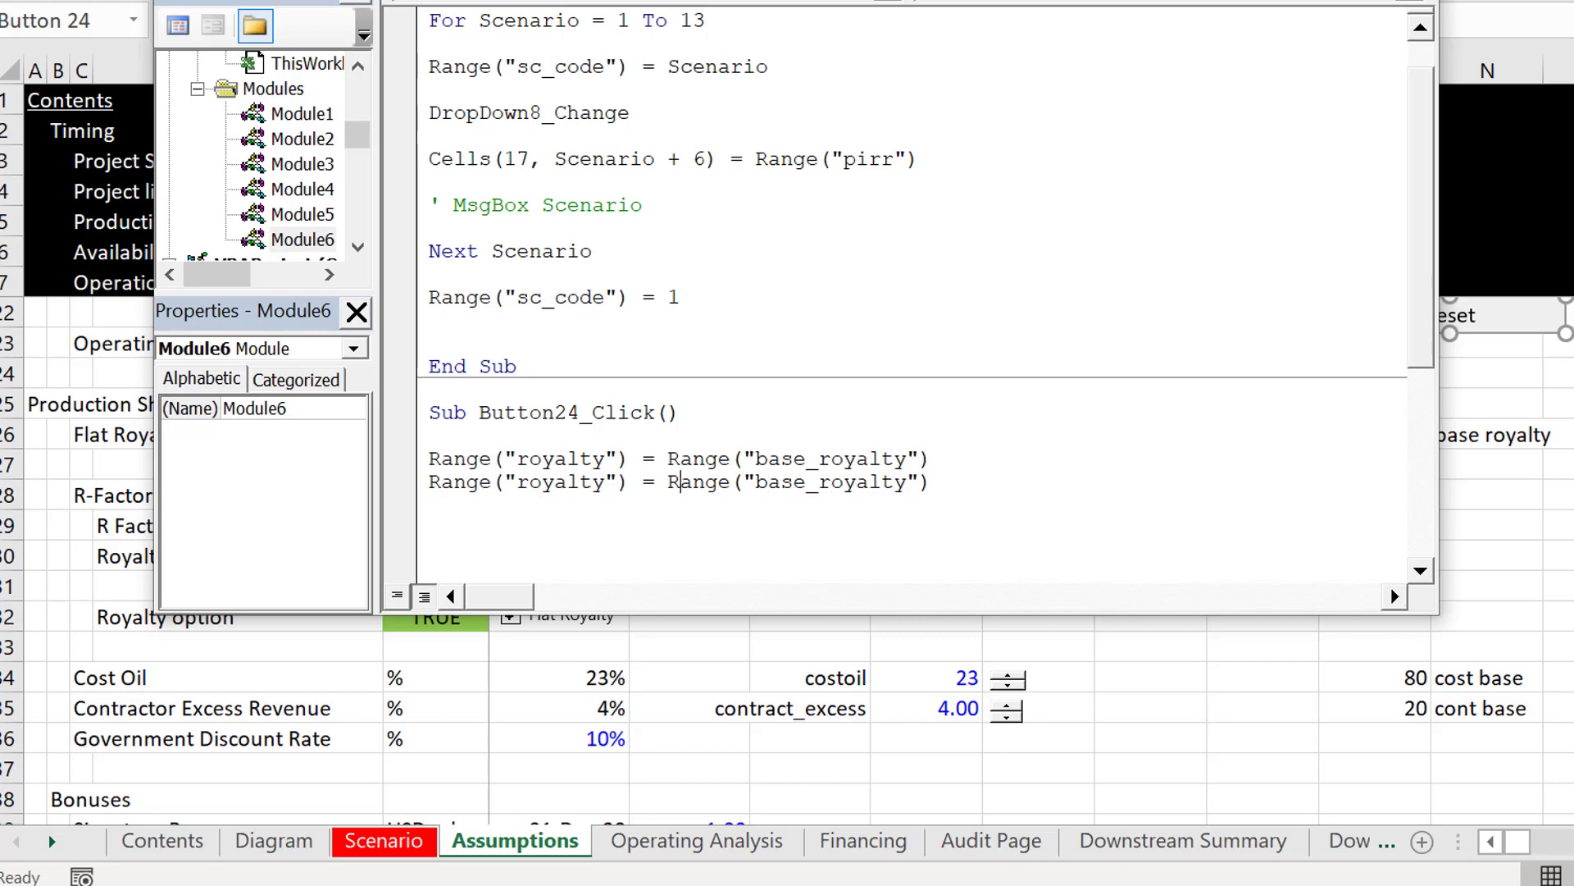
Step: Change the target range name in the macro's second assignment line to costoil
key("Right")
key("Right")
key("Right")
key("BackSpace")
key("BackSpace")
key("BackSpace")
key("BackSpace")
key("BackSpace")
key("BackSpace")
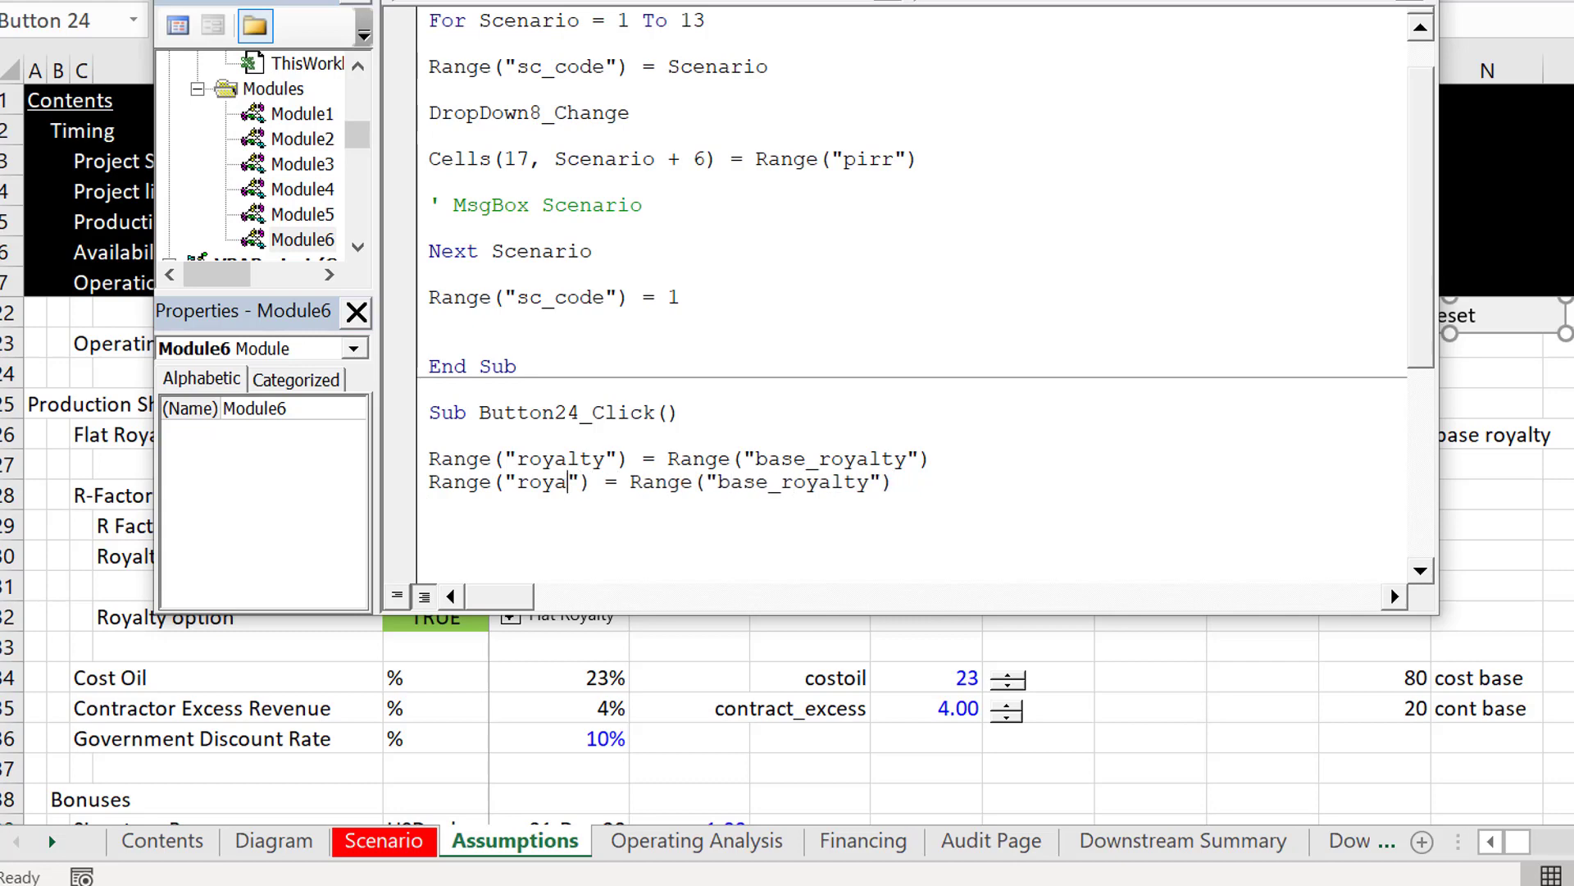
type("costoil")
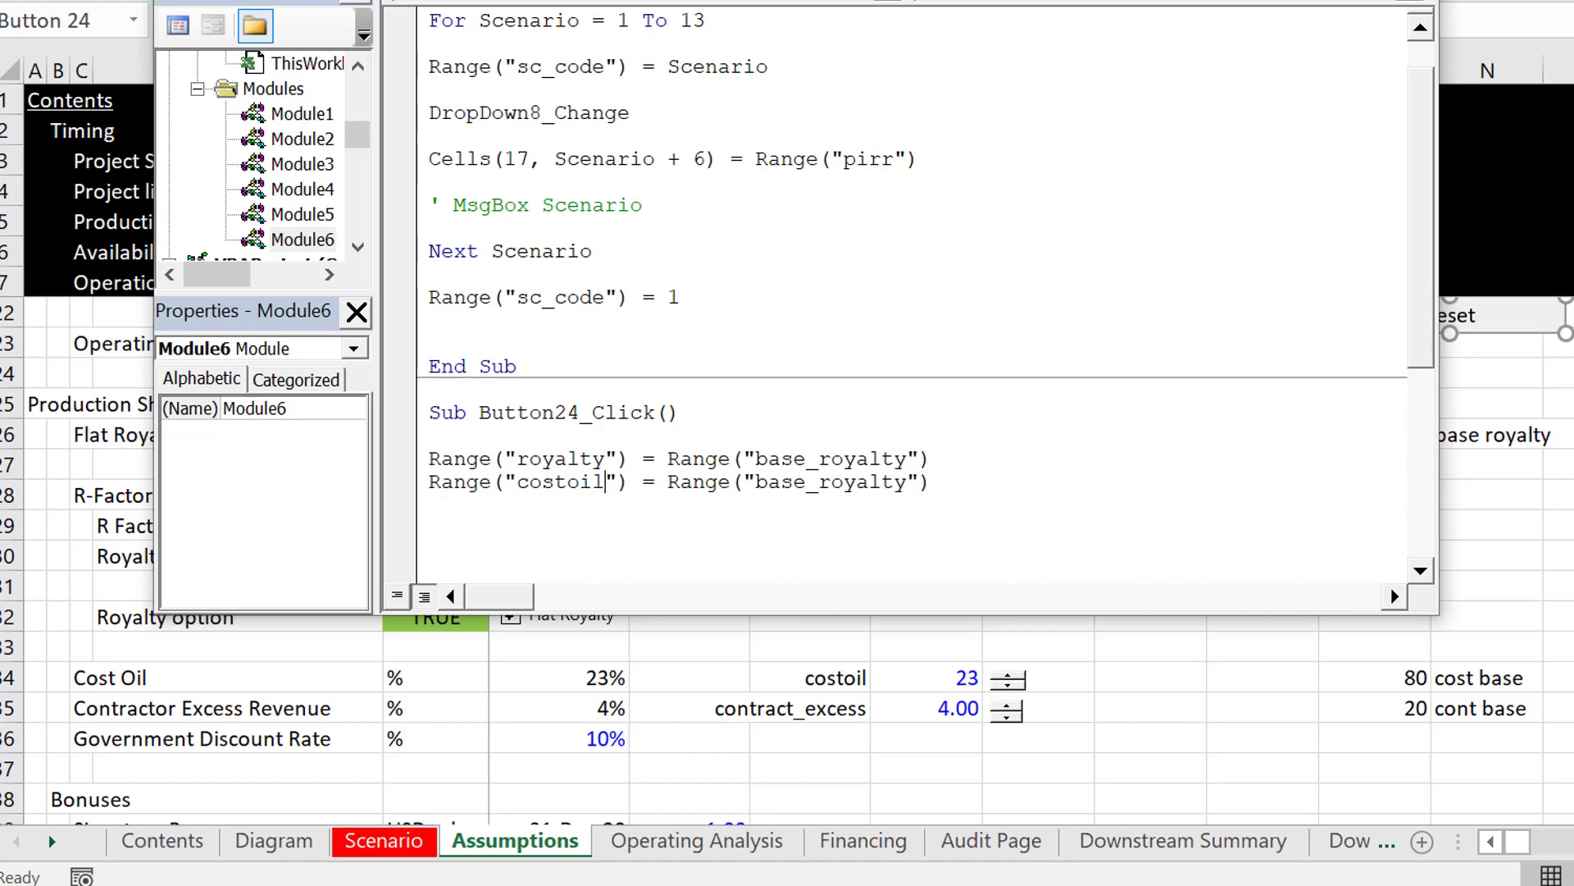
Step: Replace the source range name in the costoil line with cost_base
left_click(908, 481)
key("BackSpace")
key("BackSpace")
key("BackSpace")
key("BackSpace")
key("BackSpace")
key("BackSpace")
key("BackSpace")
key("BackSpace")
key("BackSpace")
key("BackSpace")
key("BackSpace")
key("BackSpace")
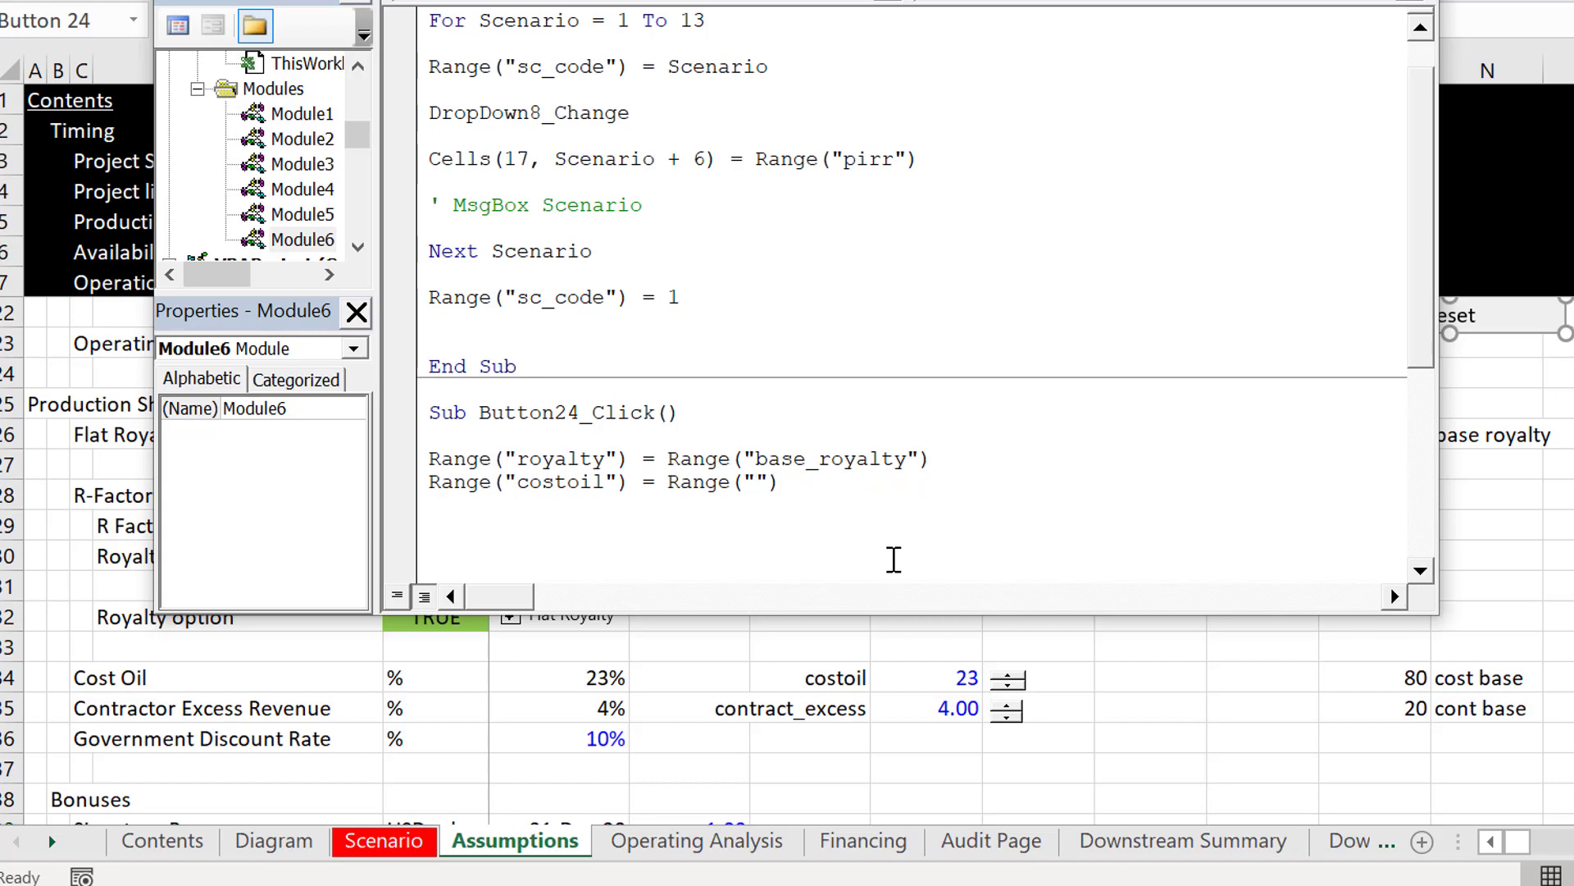
type("cost_base")
Step: Duplicate the costoil assignment statement on the line below it
key("shift+Down")
key("ctrl+c")
key("Left")
key("ctrl+v")
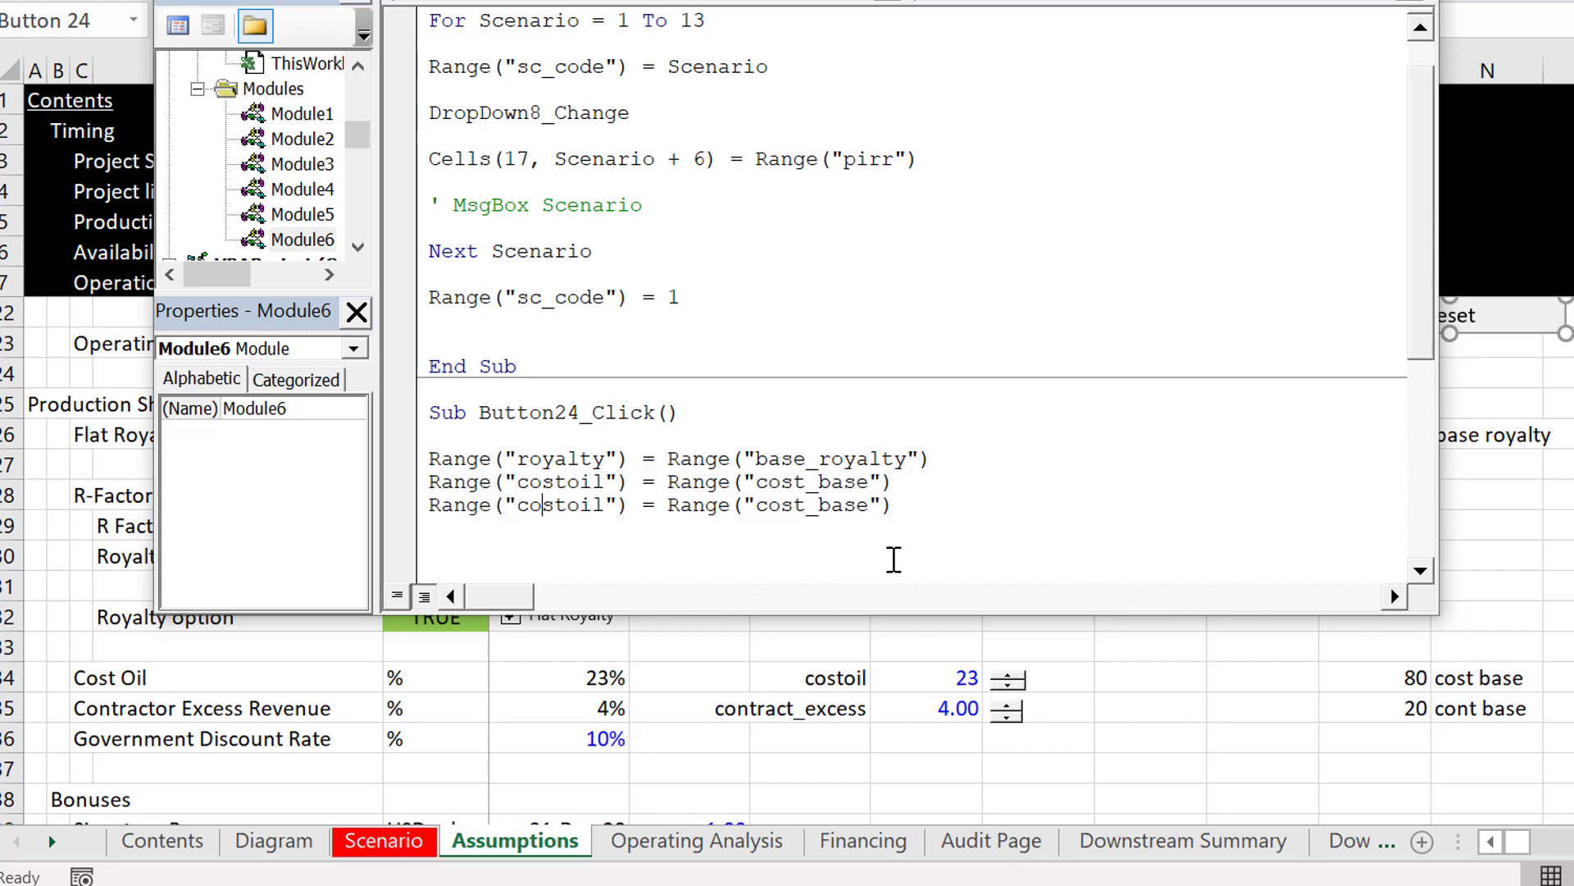
Step: Change the target range name in the third assignment line to contract_excess
key("Right")
key("Right")
key("Right")
key("BackSpace")
key("BackSpace")
key("BackSpace")
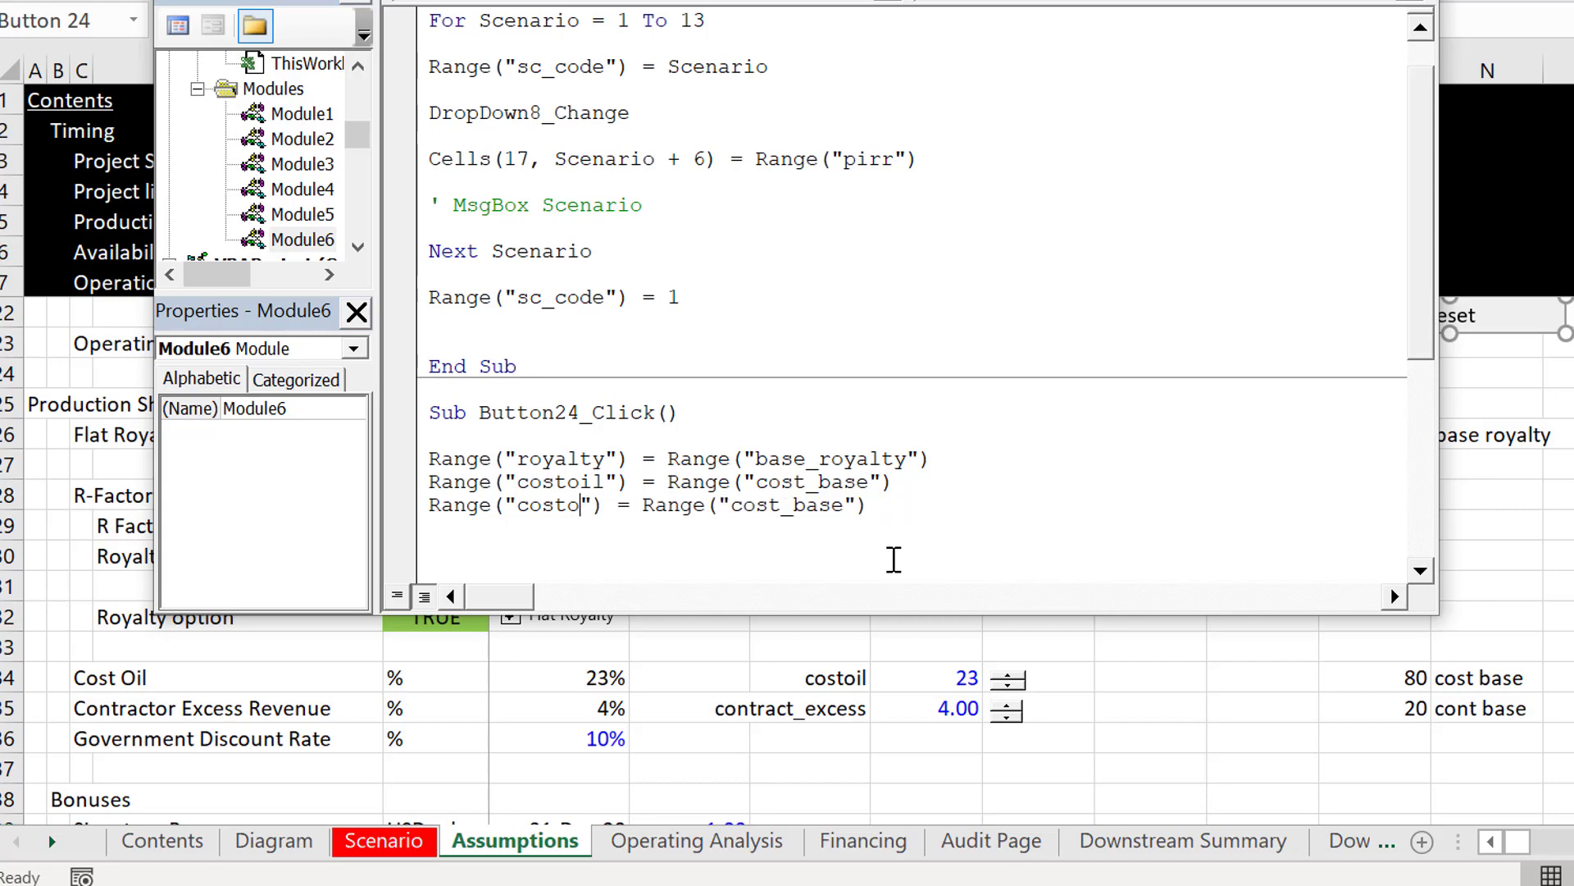
key("BackSpace")
key("BackSpace")
key("BackSpace")
key("BackSpace")
type("contr")
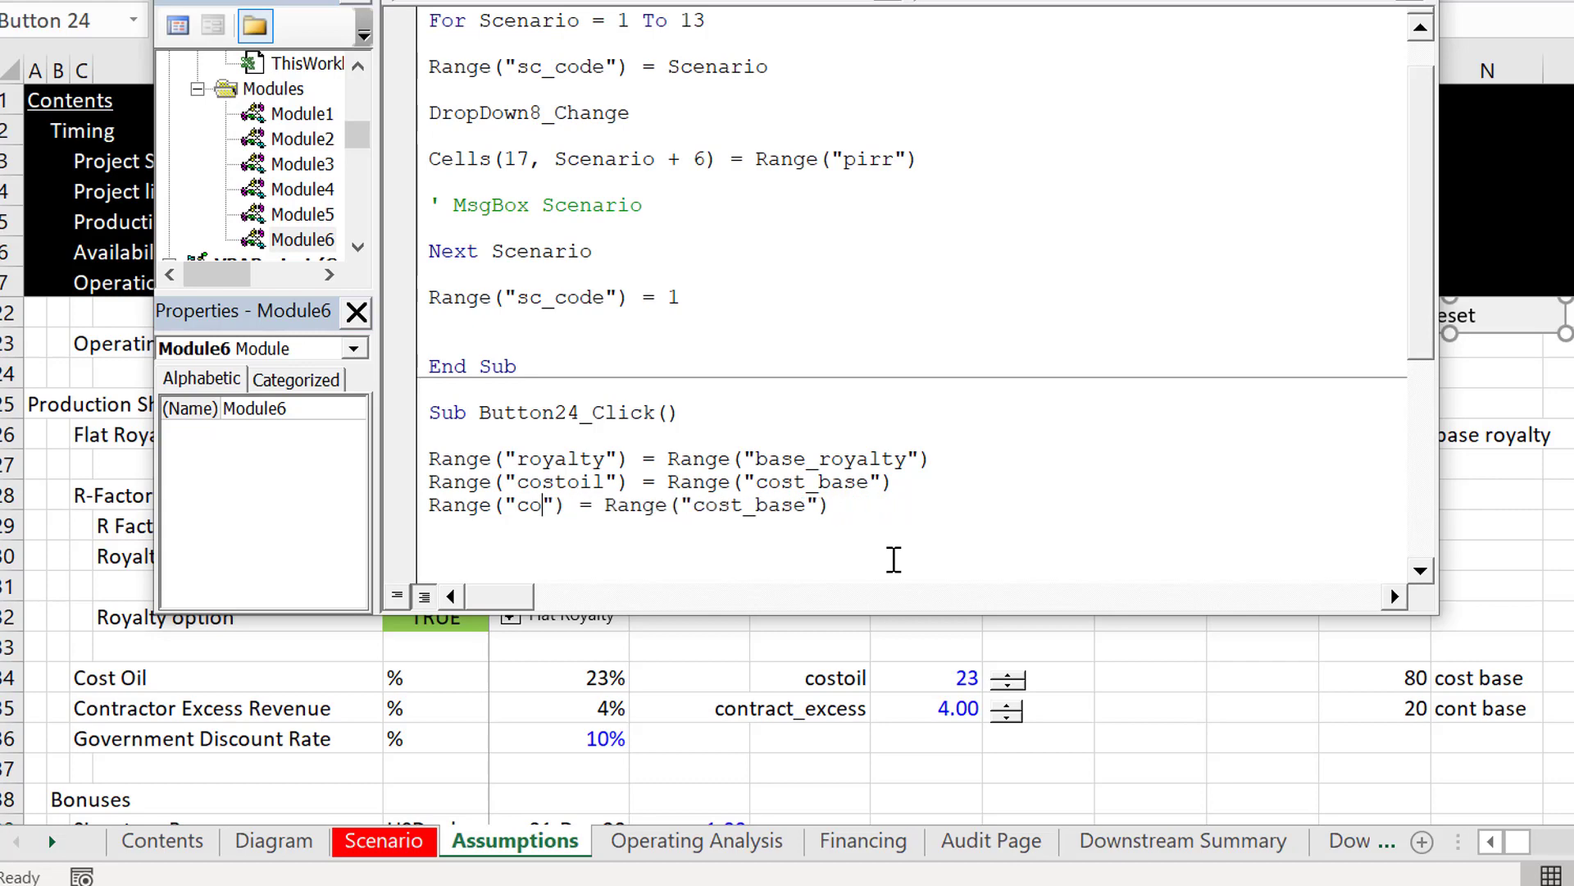
type("act_exc")
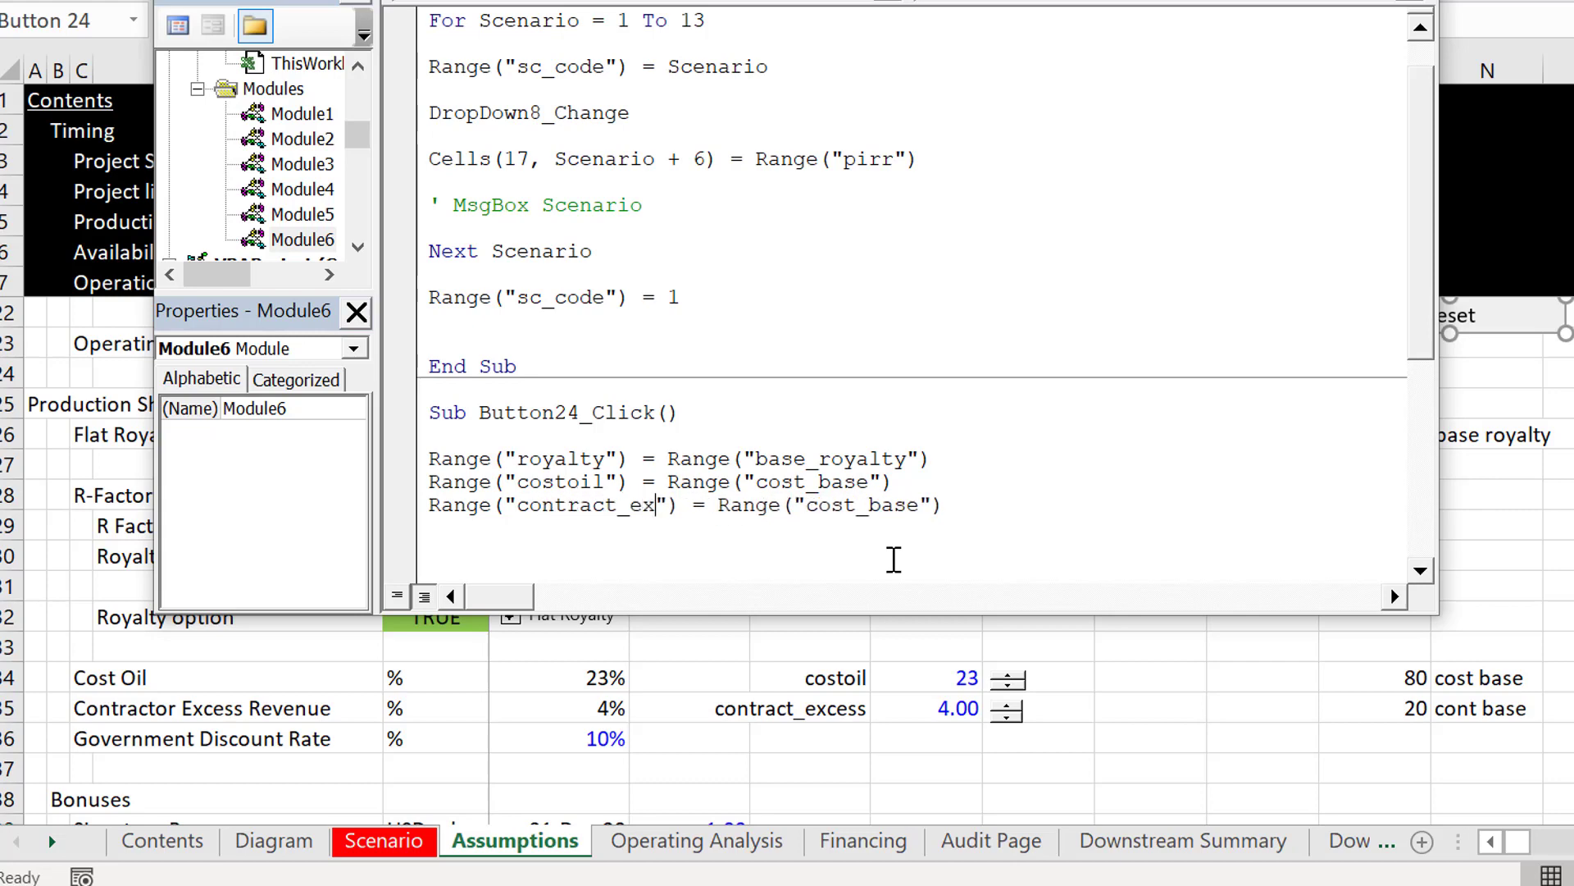
type("el")
type("ss")
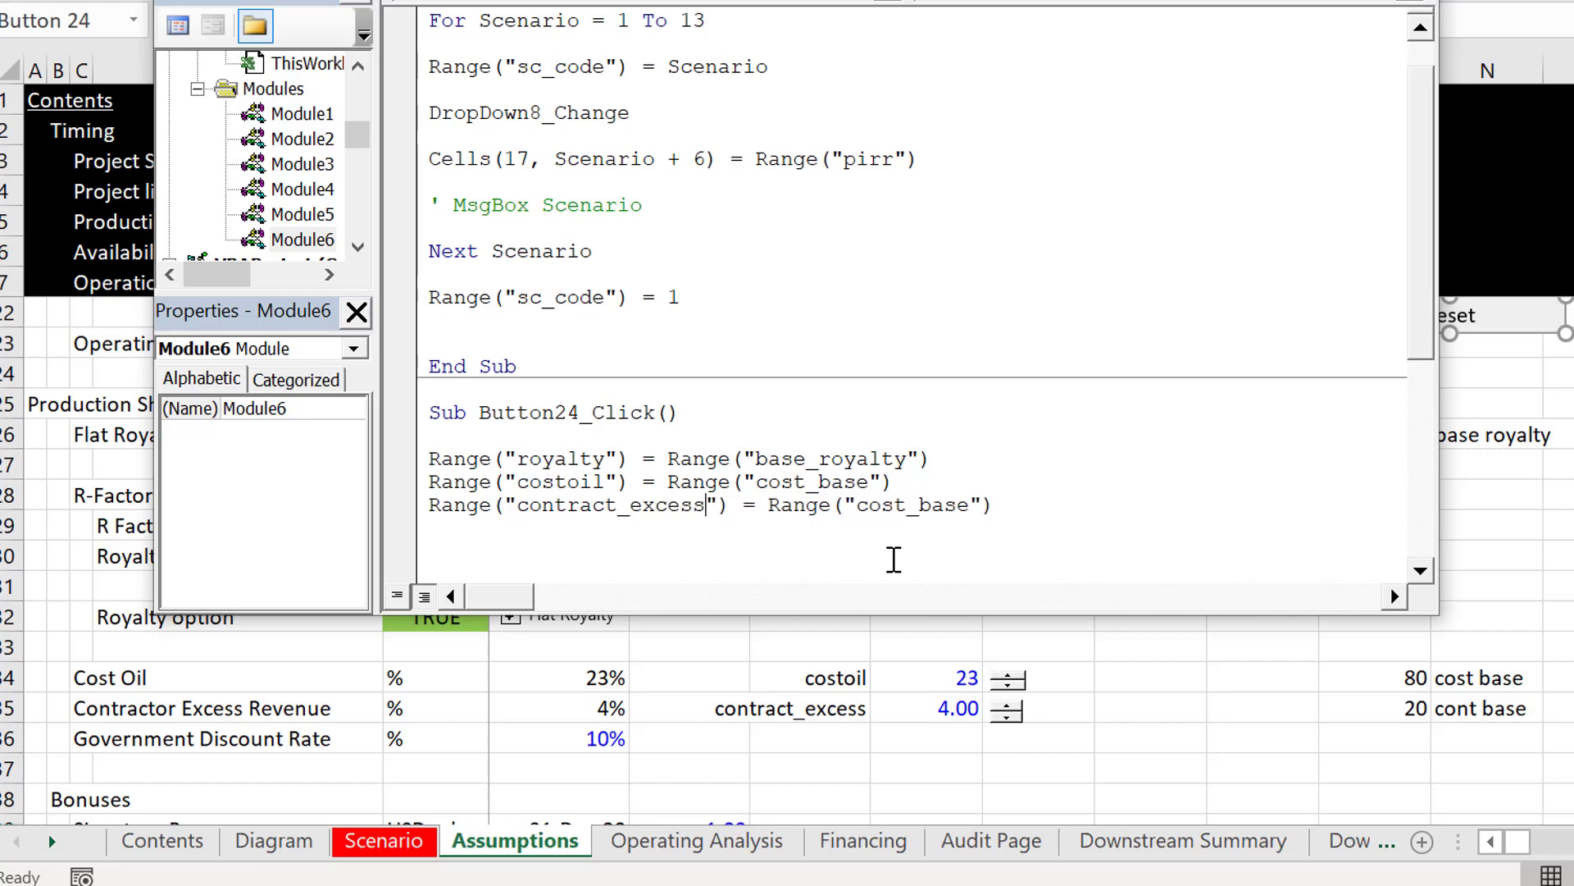
Step: Change the source range name in the contract_excess line to cont_base
left_click(953, 505)
key("BackSpace")
key("BackSpace")
key("BackSpace")
key("BackSpace")
key("BackSpace")
key("BackSpace")
key("BackSpace")
key("BackSpace")
type("nt_base")
Step: Return to the Assumptions sheet and look through the inputs between Reserves and Financing Assumptions for others that need a base value
left_click(1199, 707)
key("Down")
key("Down")
key("Down")
key("Down")
key("Down")
key("Down")
key("Down")
key("Down")
key("Down")
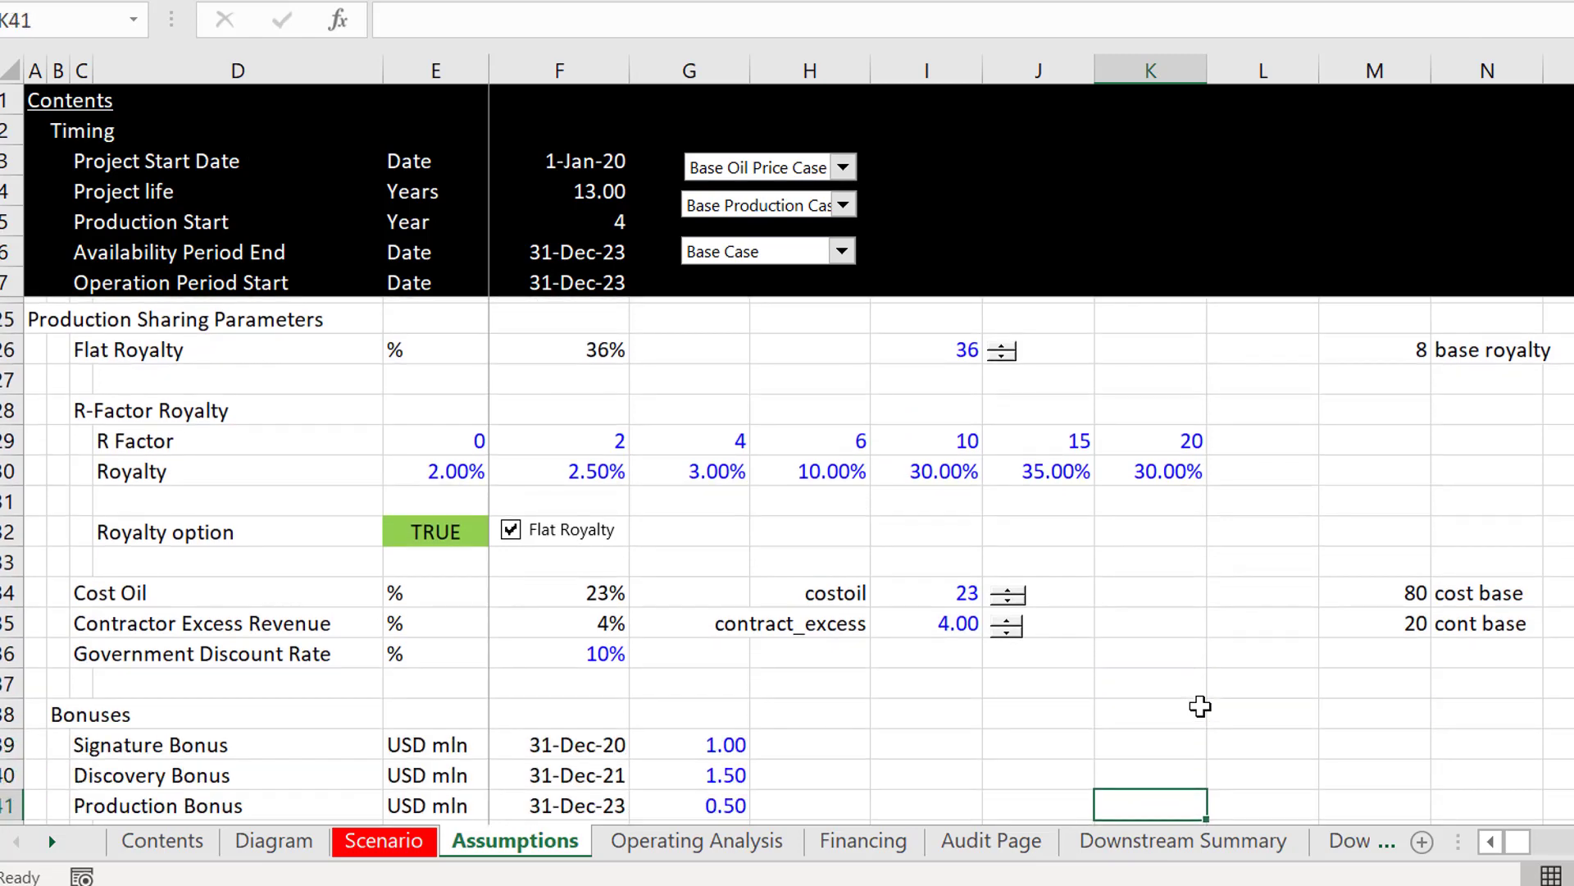
key("Up")
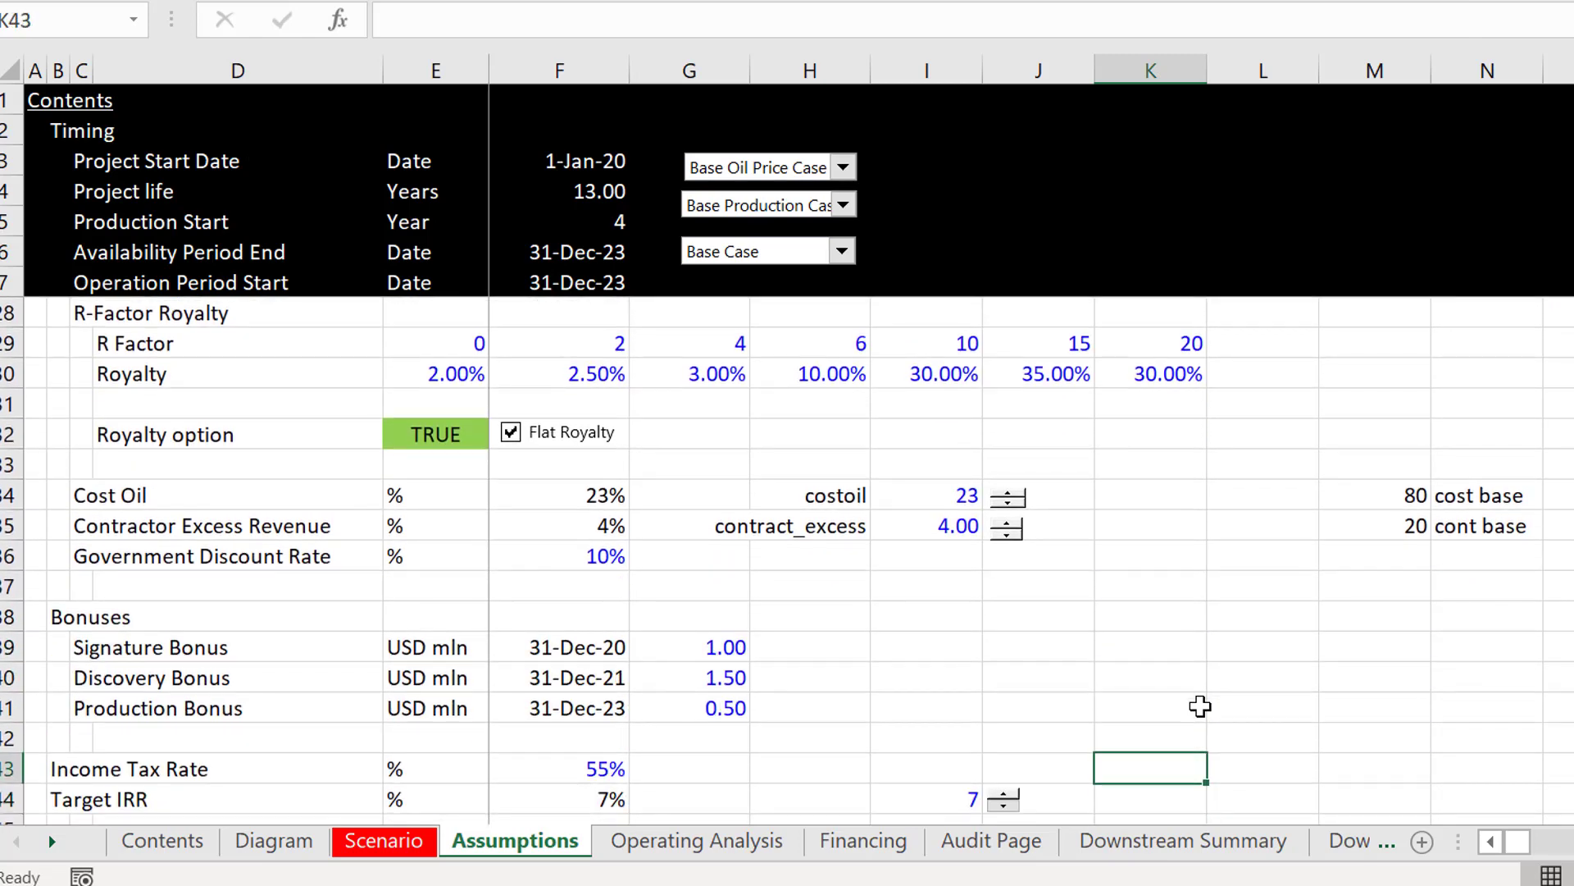
key("Up")
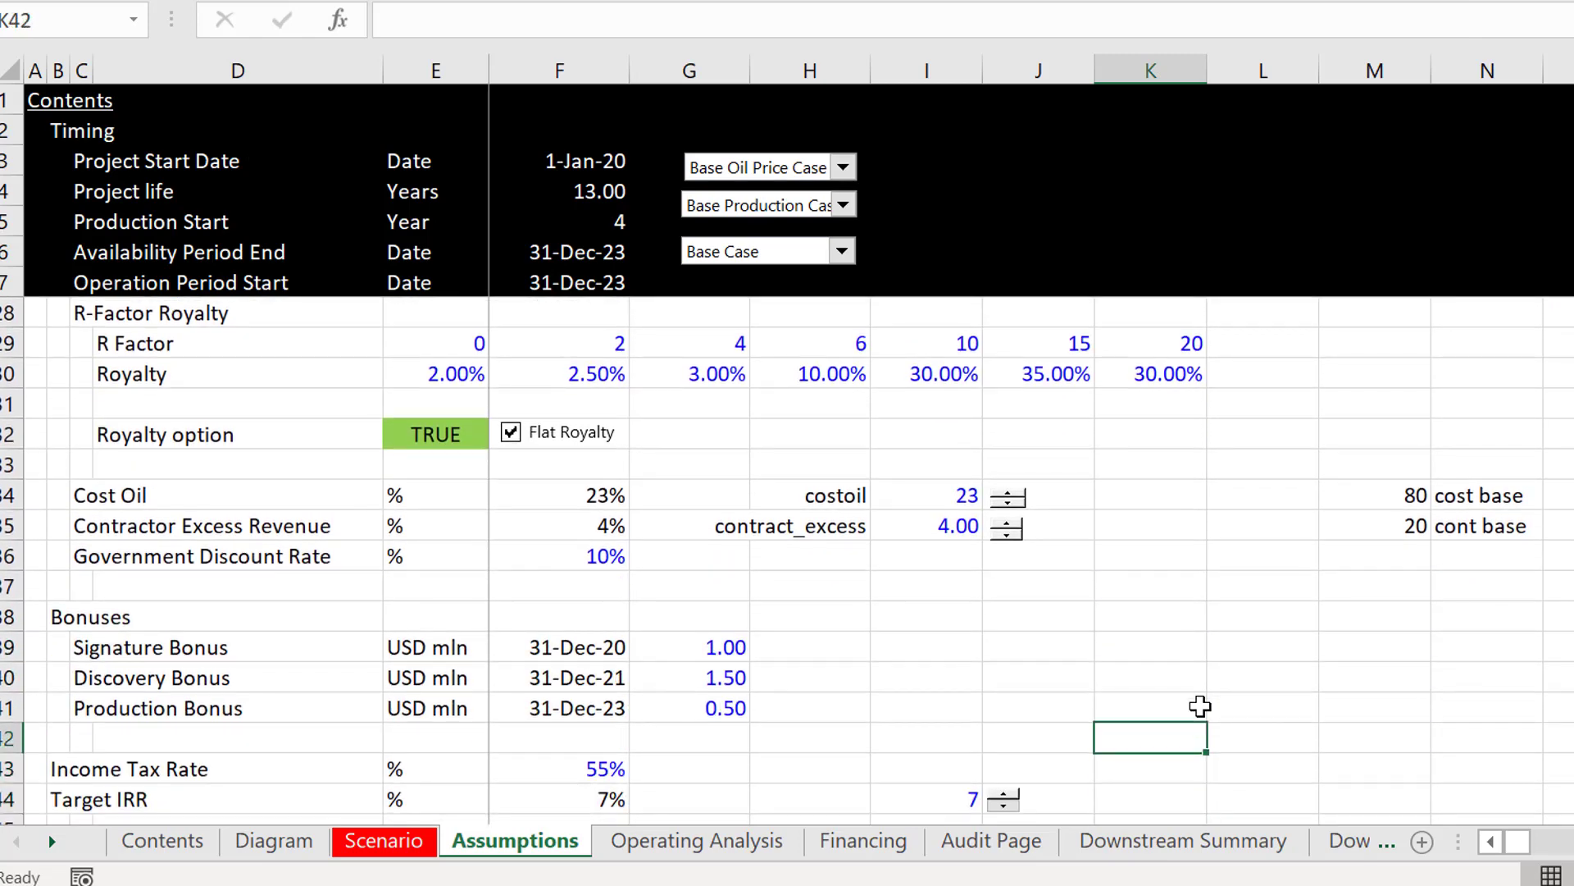
key("Page_Up")
key("Down")
key("Down")
key("Down")
key("Down")
key("Down")
key("Down")
key("Down")
key("Down")
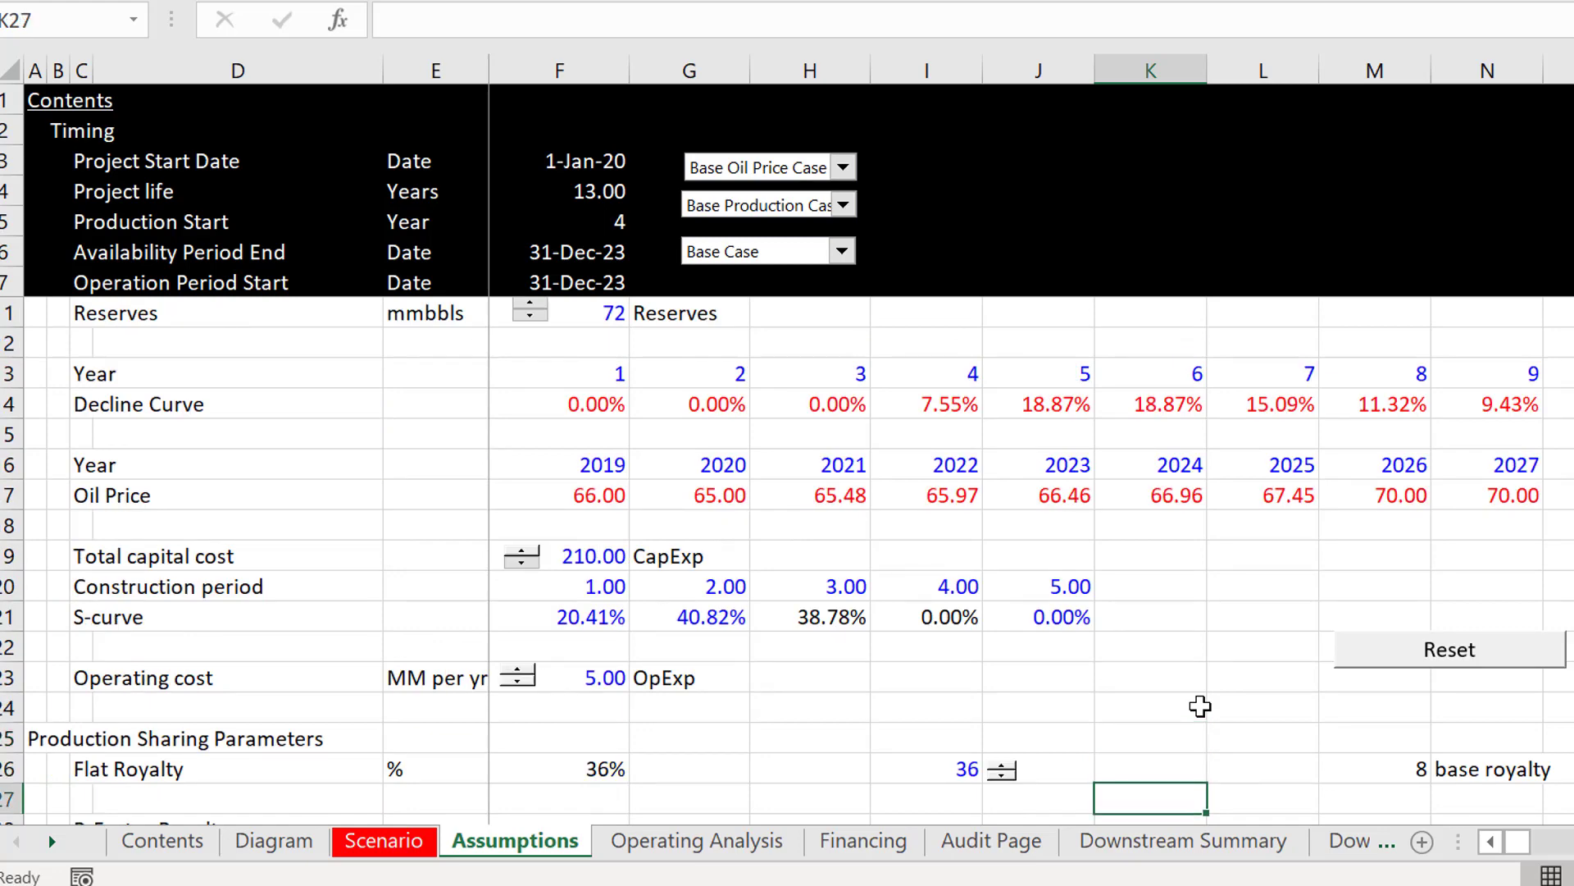
key("Down")
key("Down")
key("Down")
key("Down")
key("Down")
key("Down")
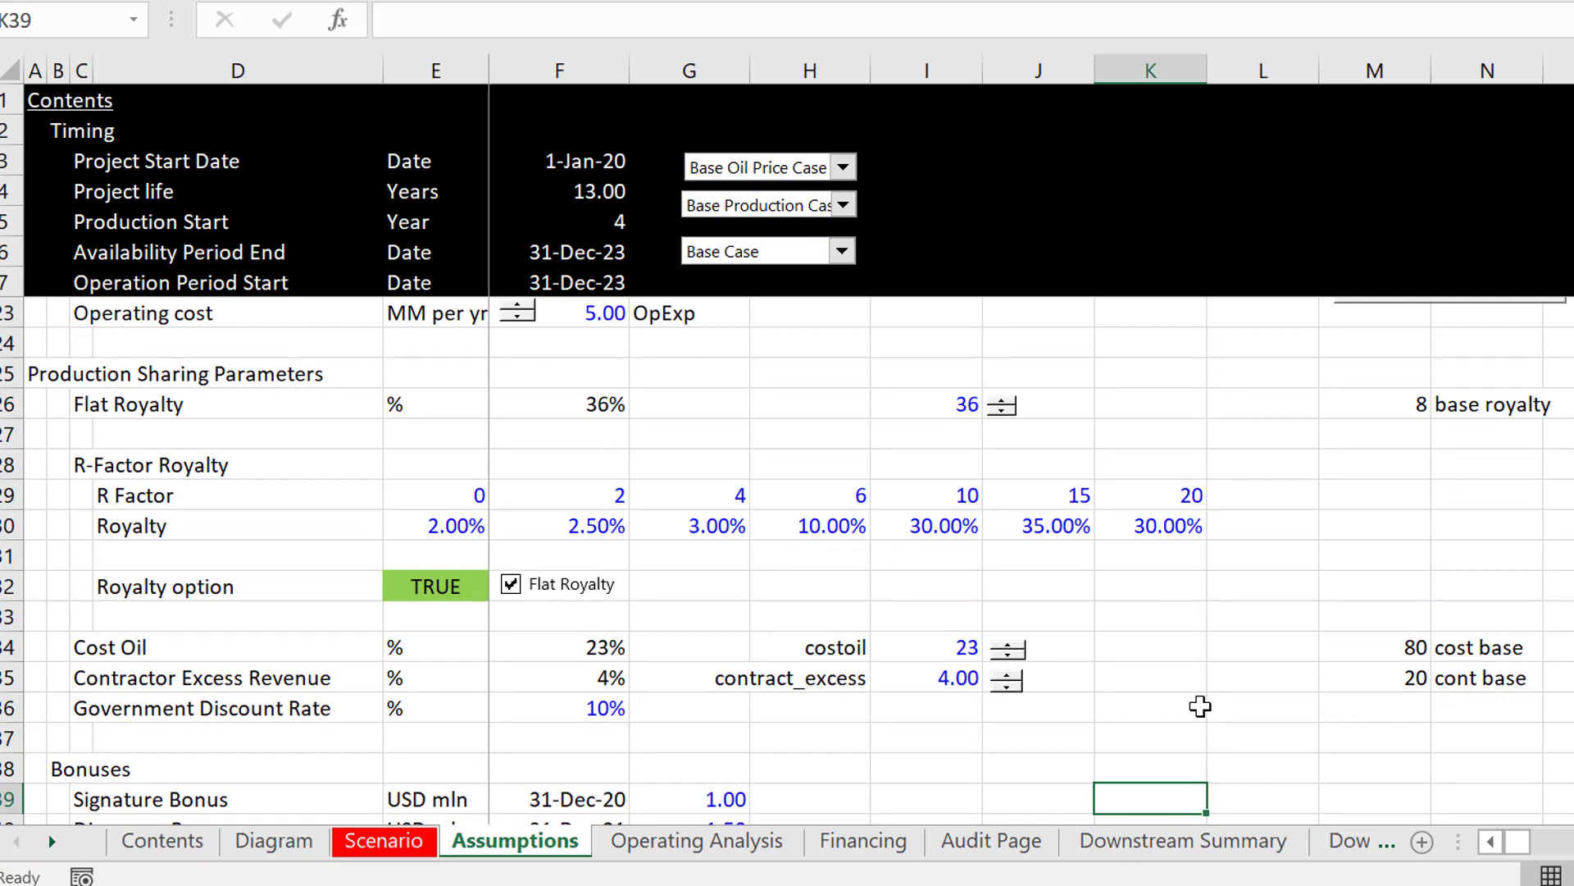
key("Down")
key("Down")
key("Down")
key("Down")
key("Down")
key("Down")
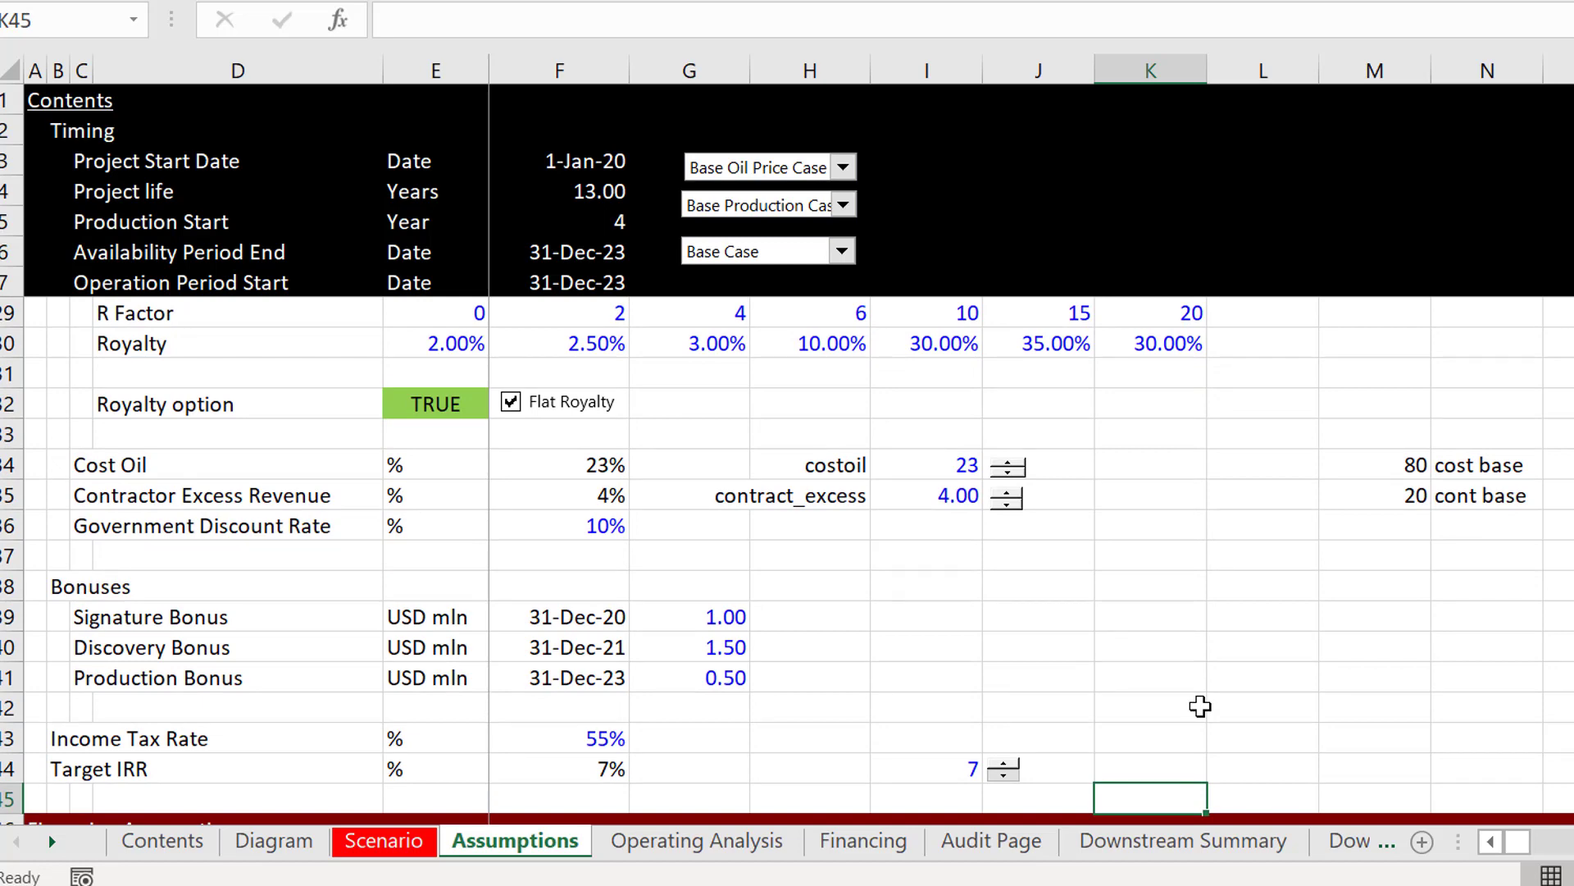
key("Down")
key("Down")
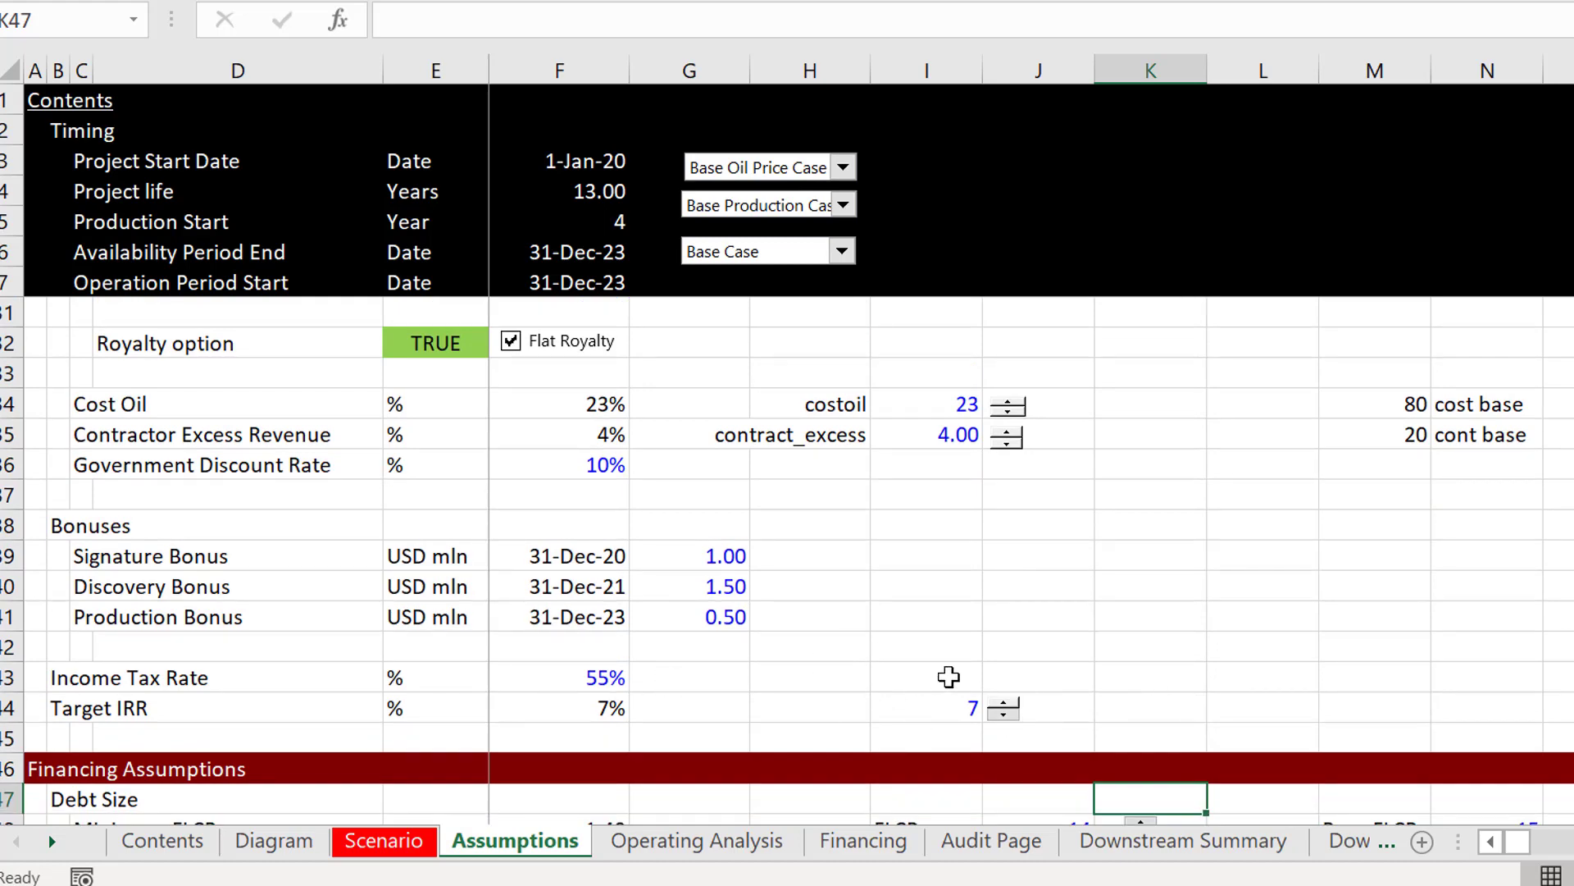
Step: Enter 55 in cell I43 on the Income Tax Rate row
left_click(949, 677)
type("555")
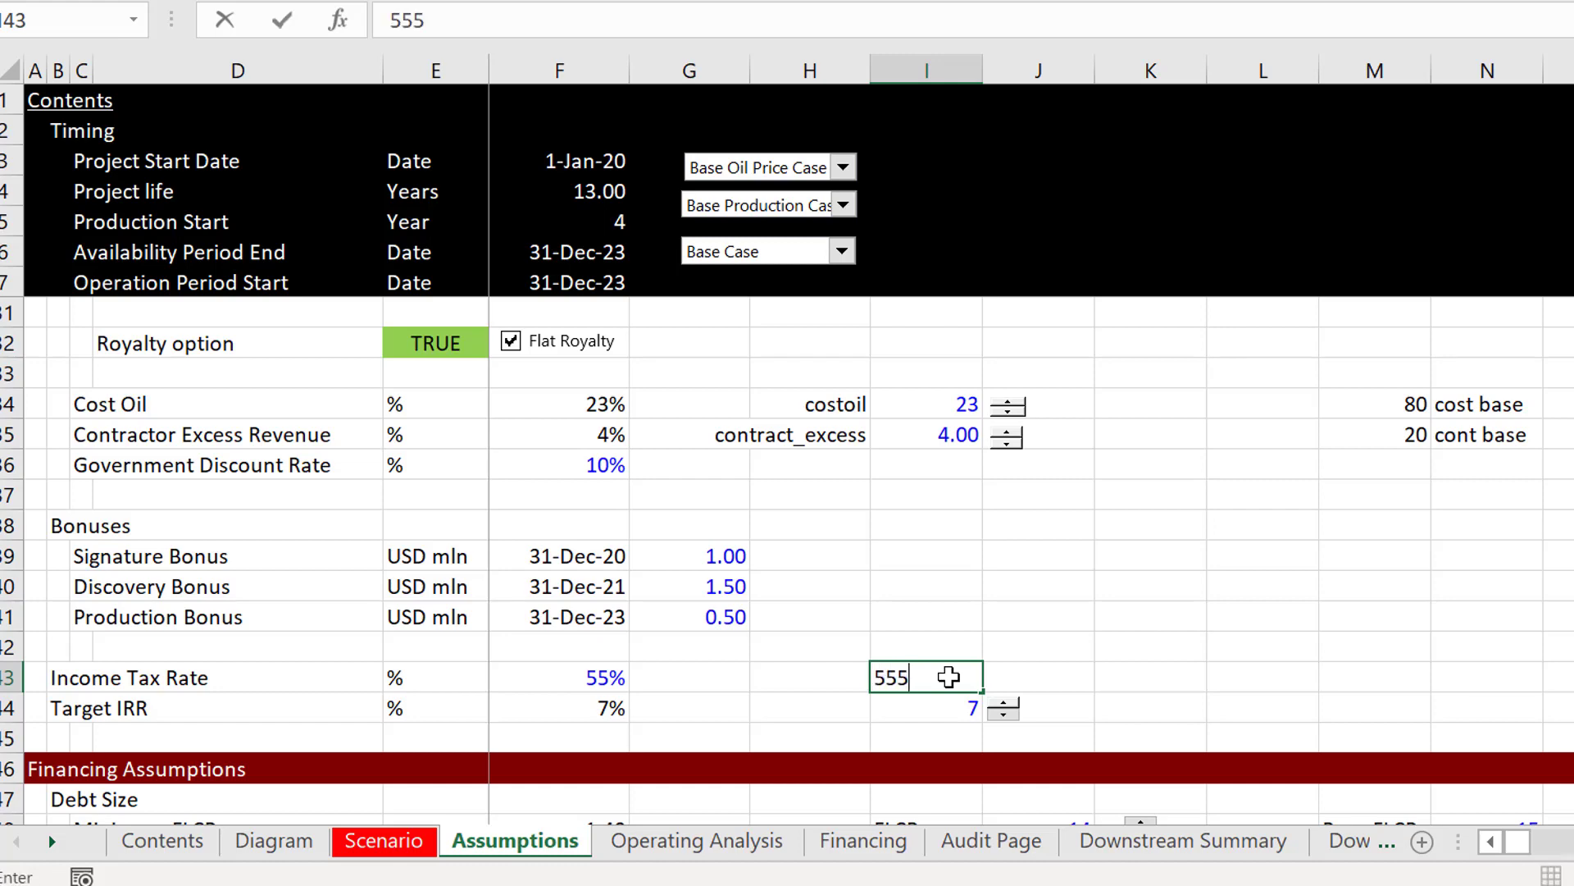
key("Return")
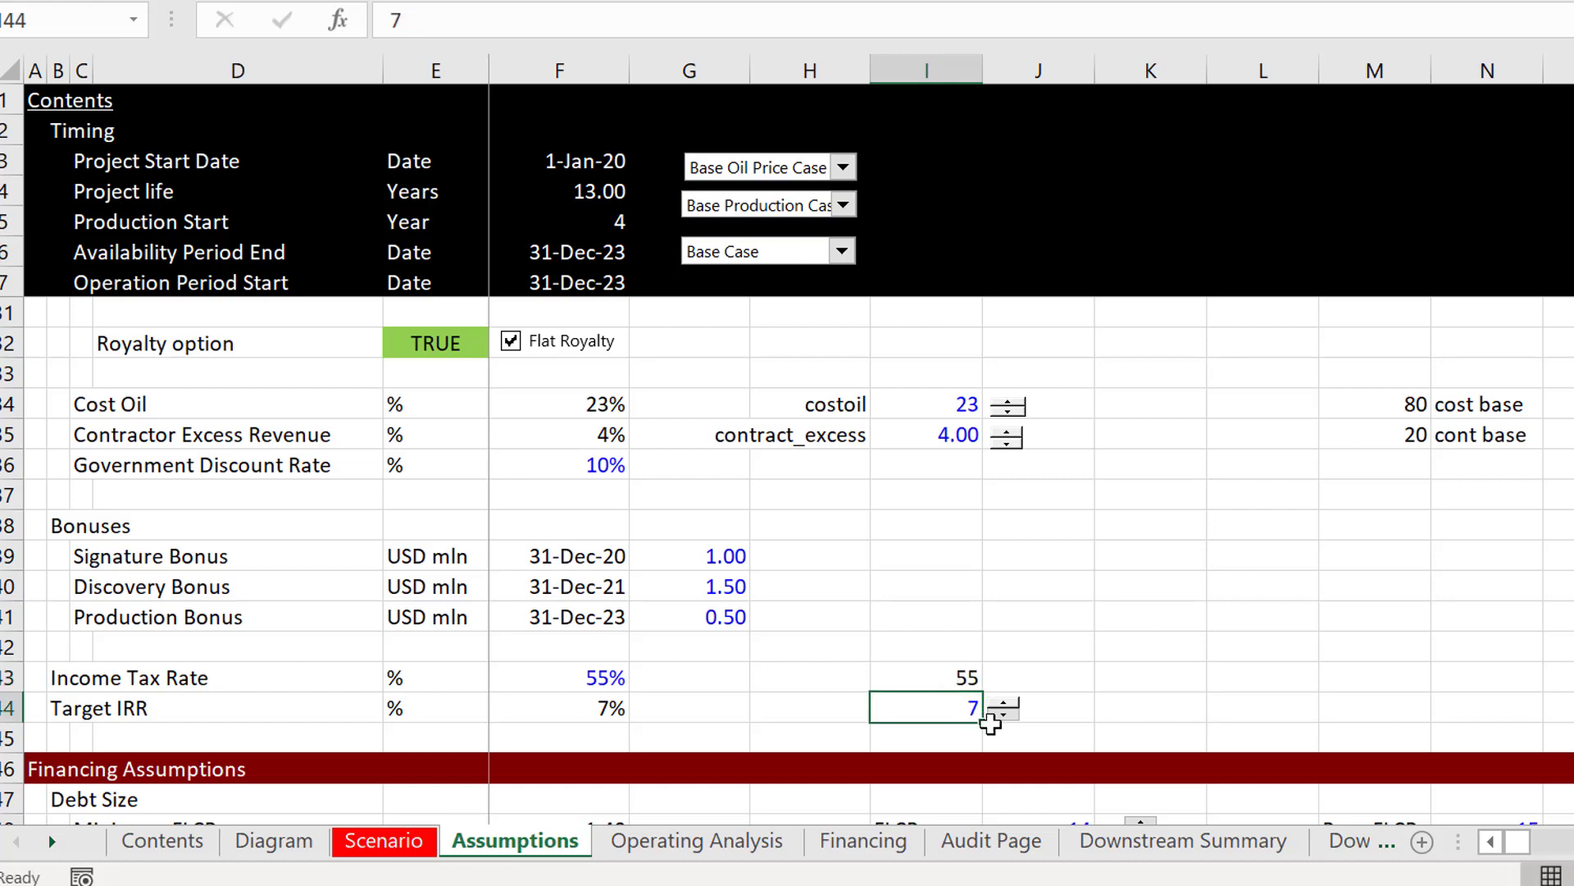
left_click(995, 725)
right_click(996, 720)
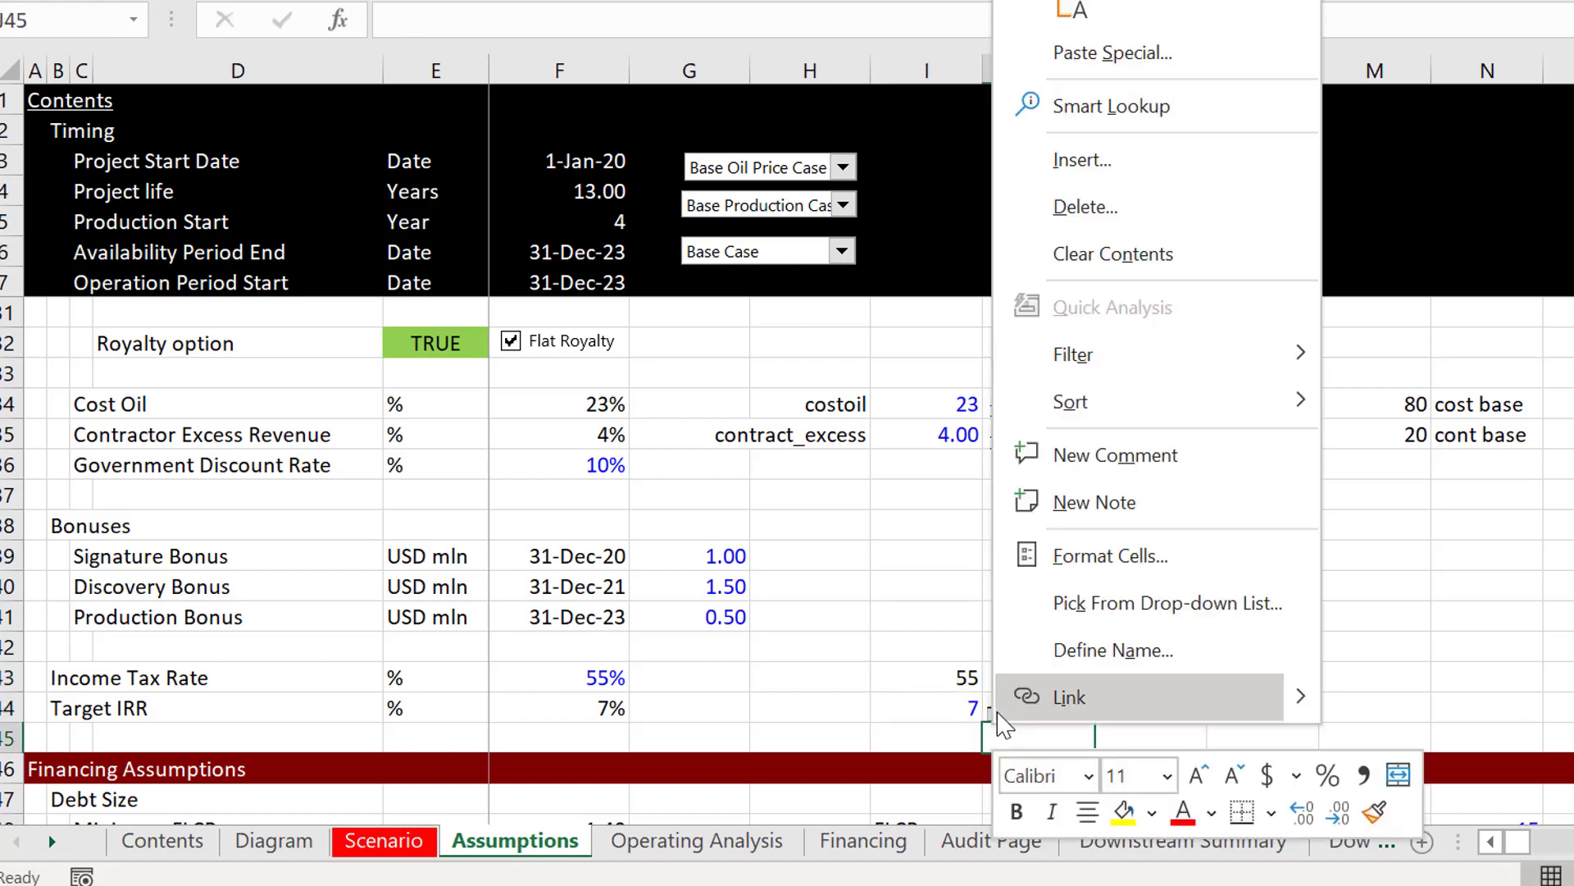
key("Escape")
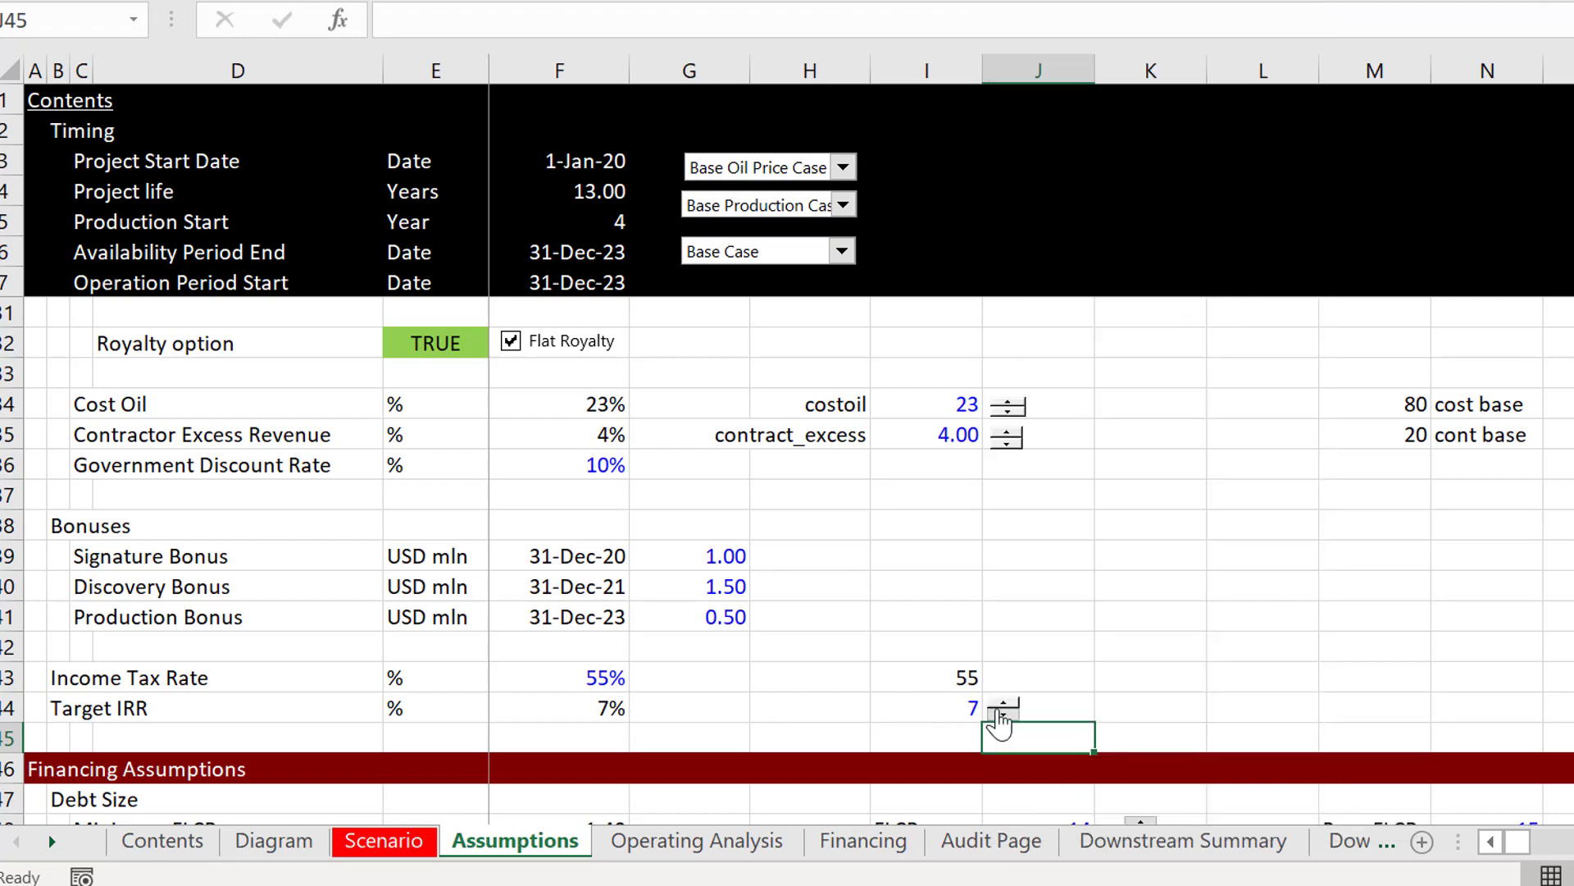
Step: Copy the Target IRR spinner and paste it beside the Income Tax Rate value at cell J43
left_click(997, 710)
right_click(997, 706)
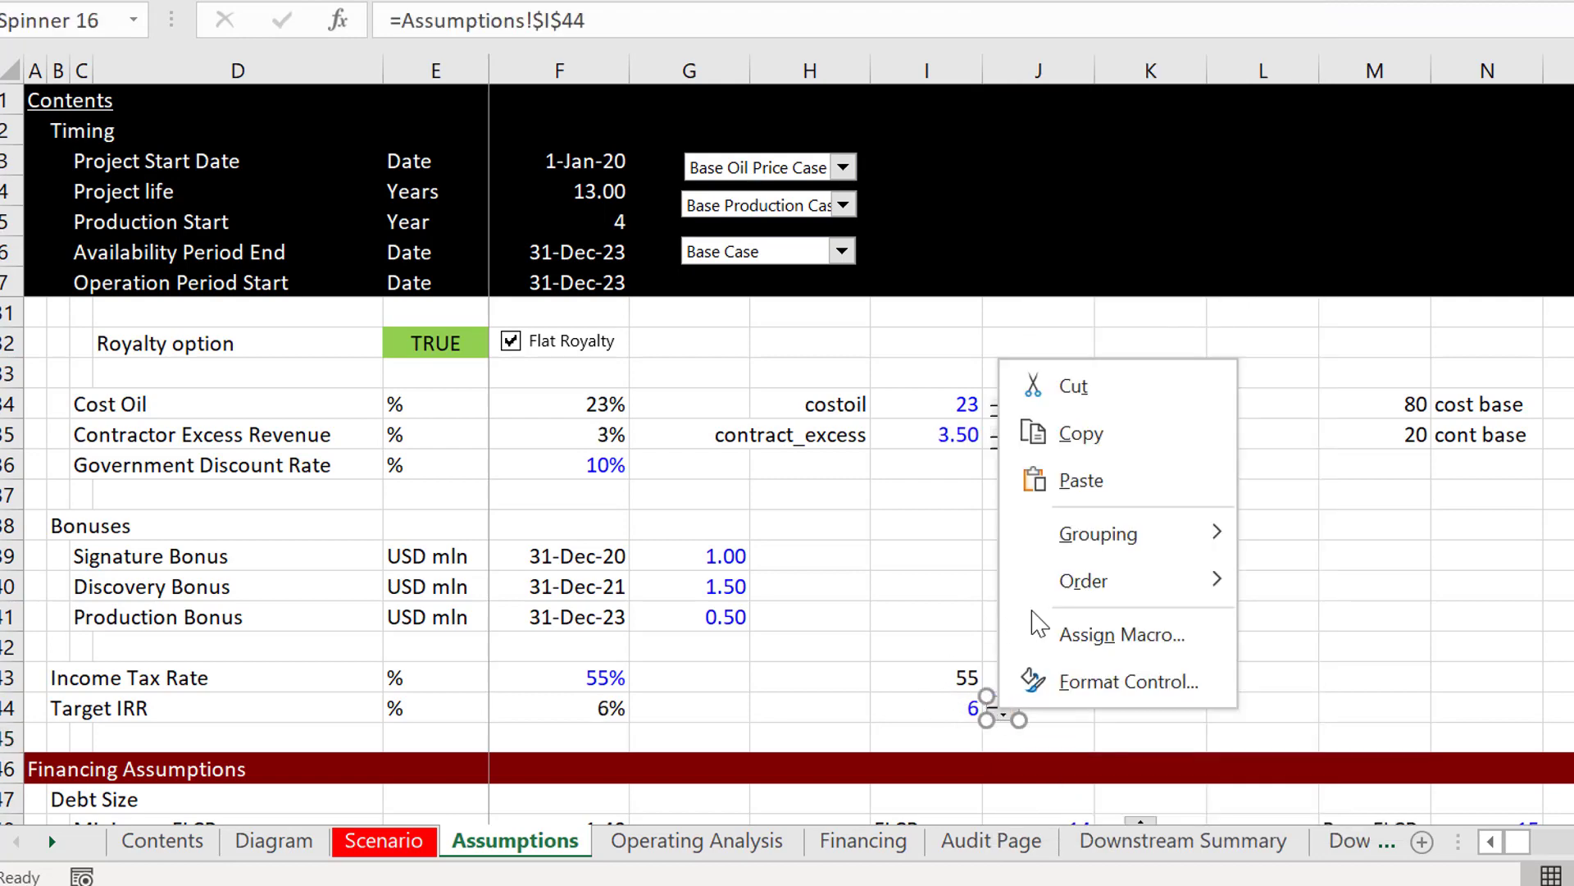
left_click(1065, 435)
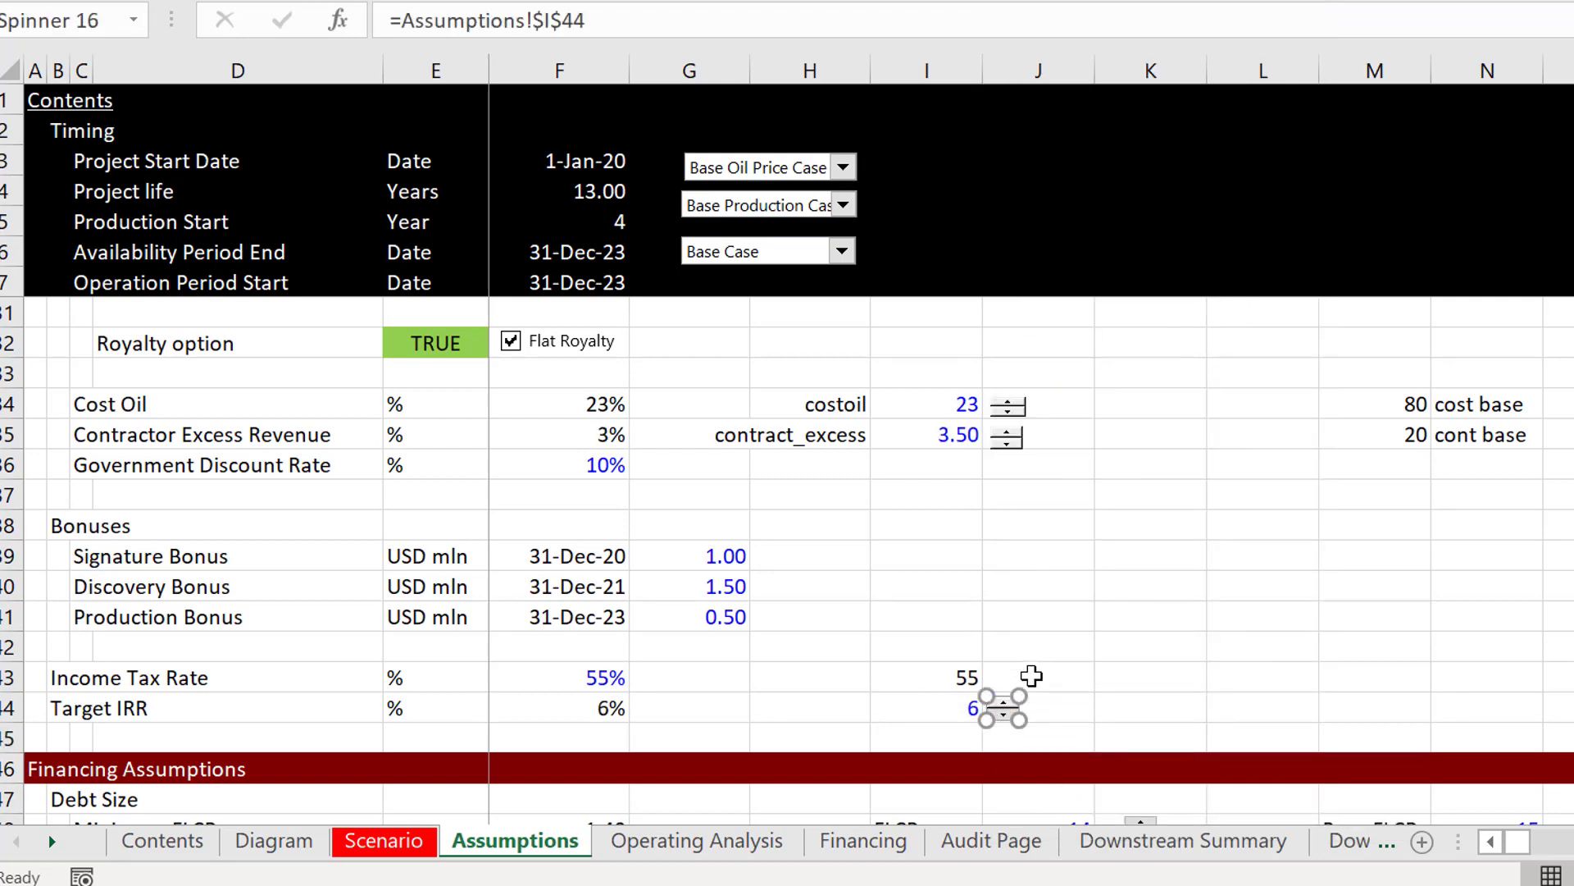
left_click(1031, 675)
key("ctrl+v")
left_click(1031, 675)
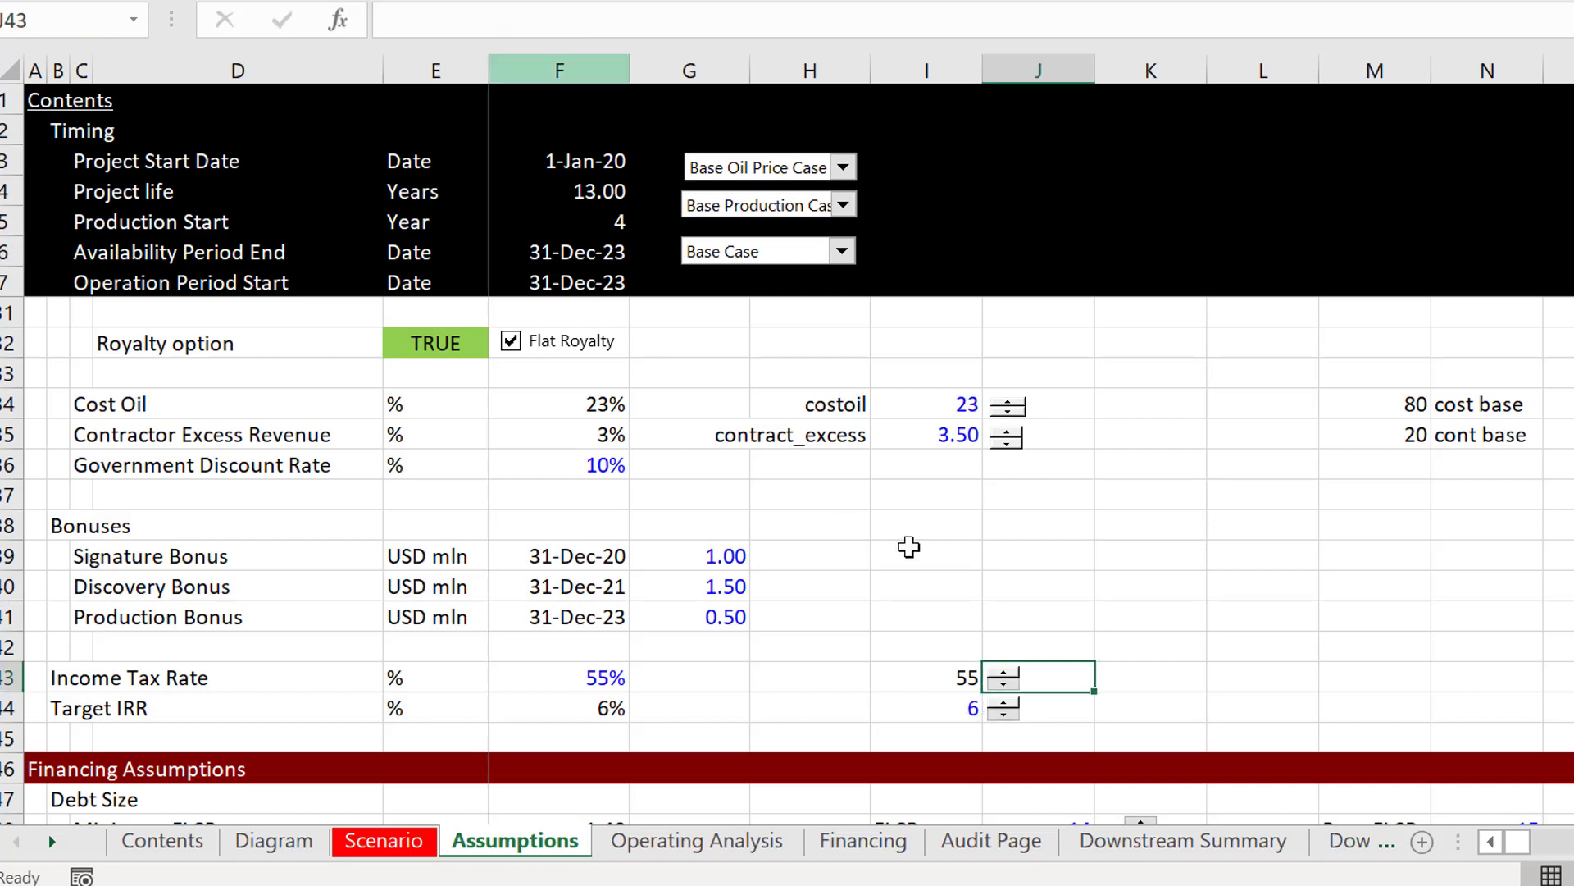
Step: Link the pasted Income Tax Rate spinner to cell I43 of the Assumptions sheet
right_click(1008, 691)
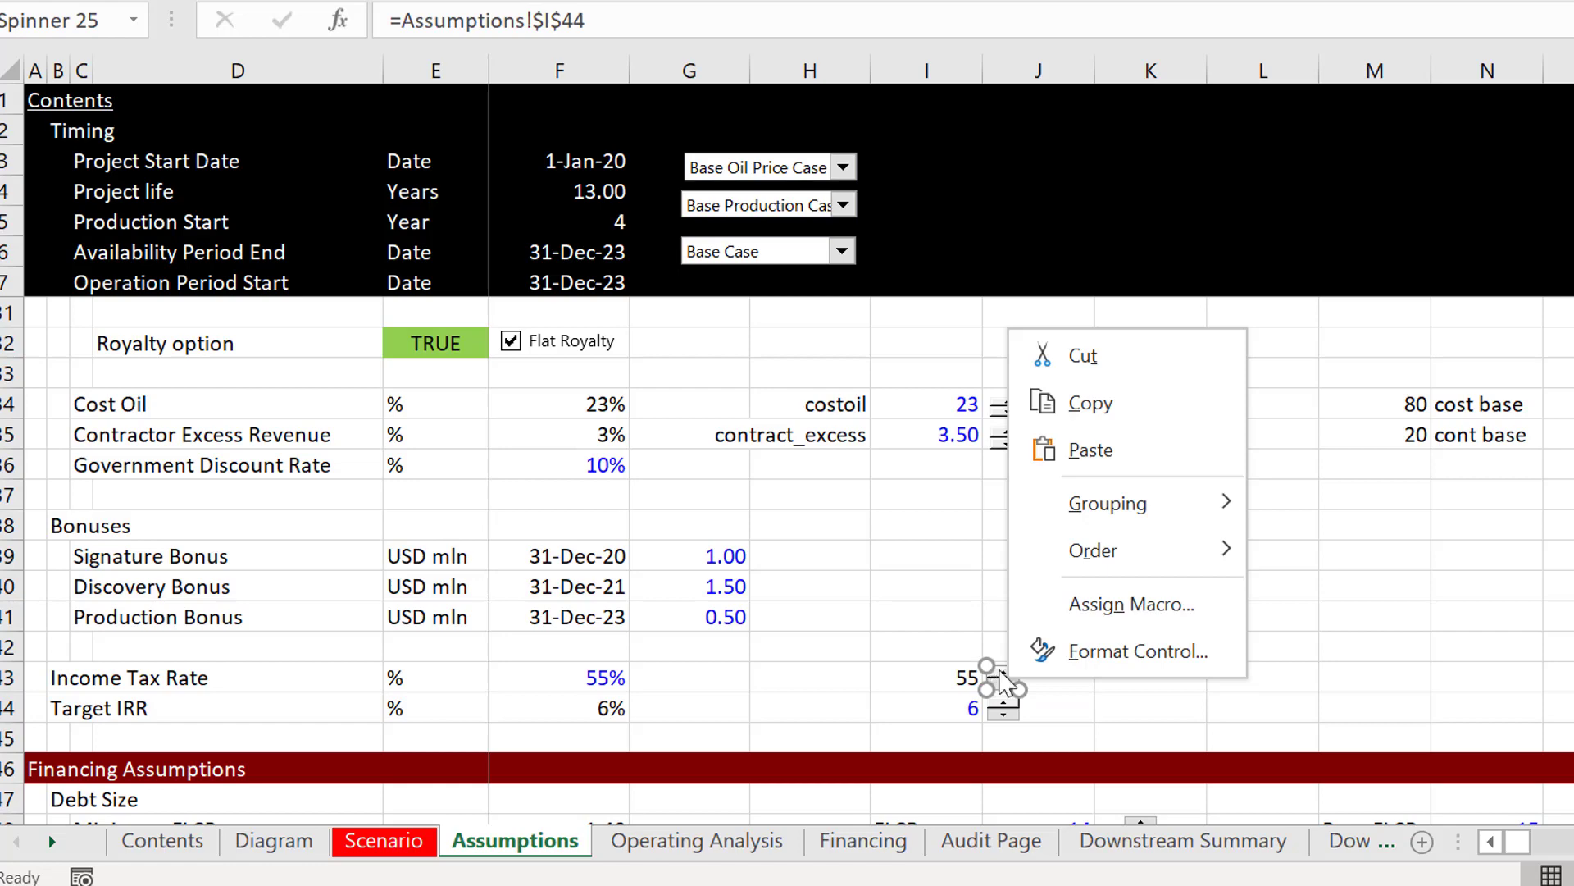
left_click(674, 16)
left_click(674, 17)
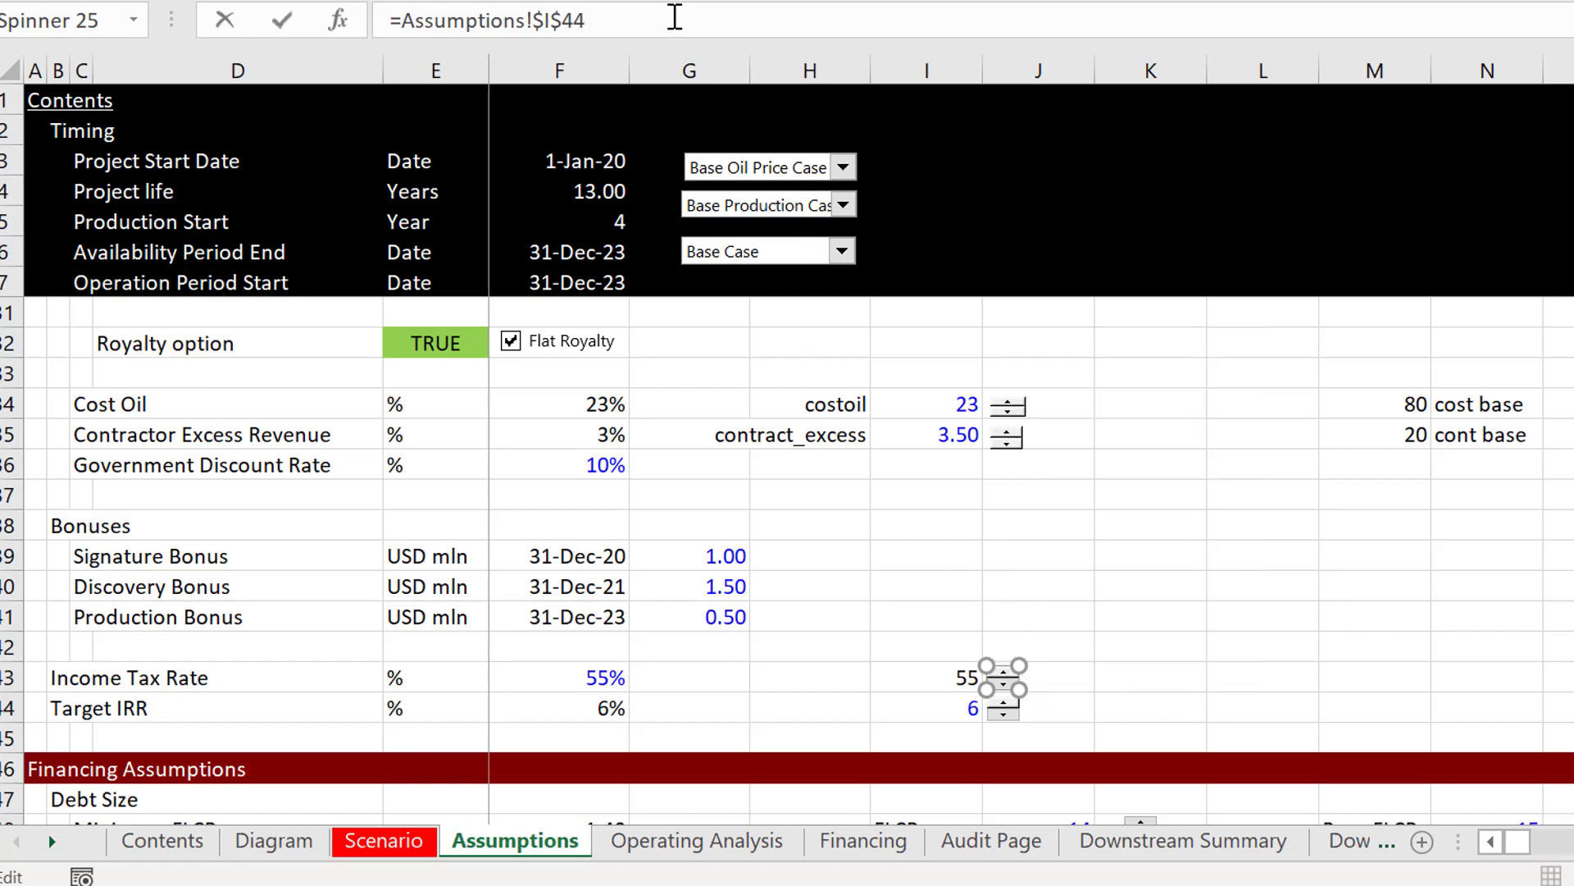
type("3")
key("Return")
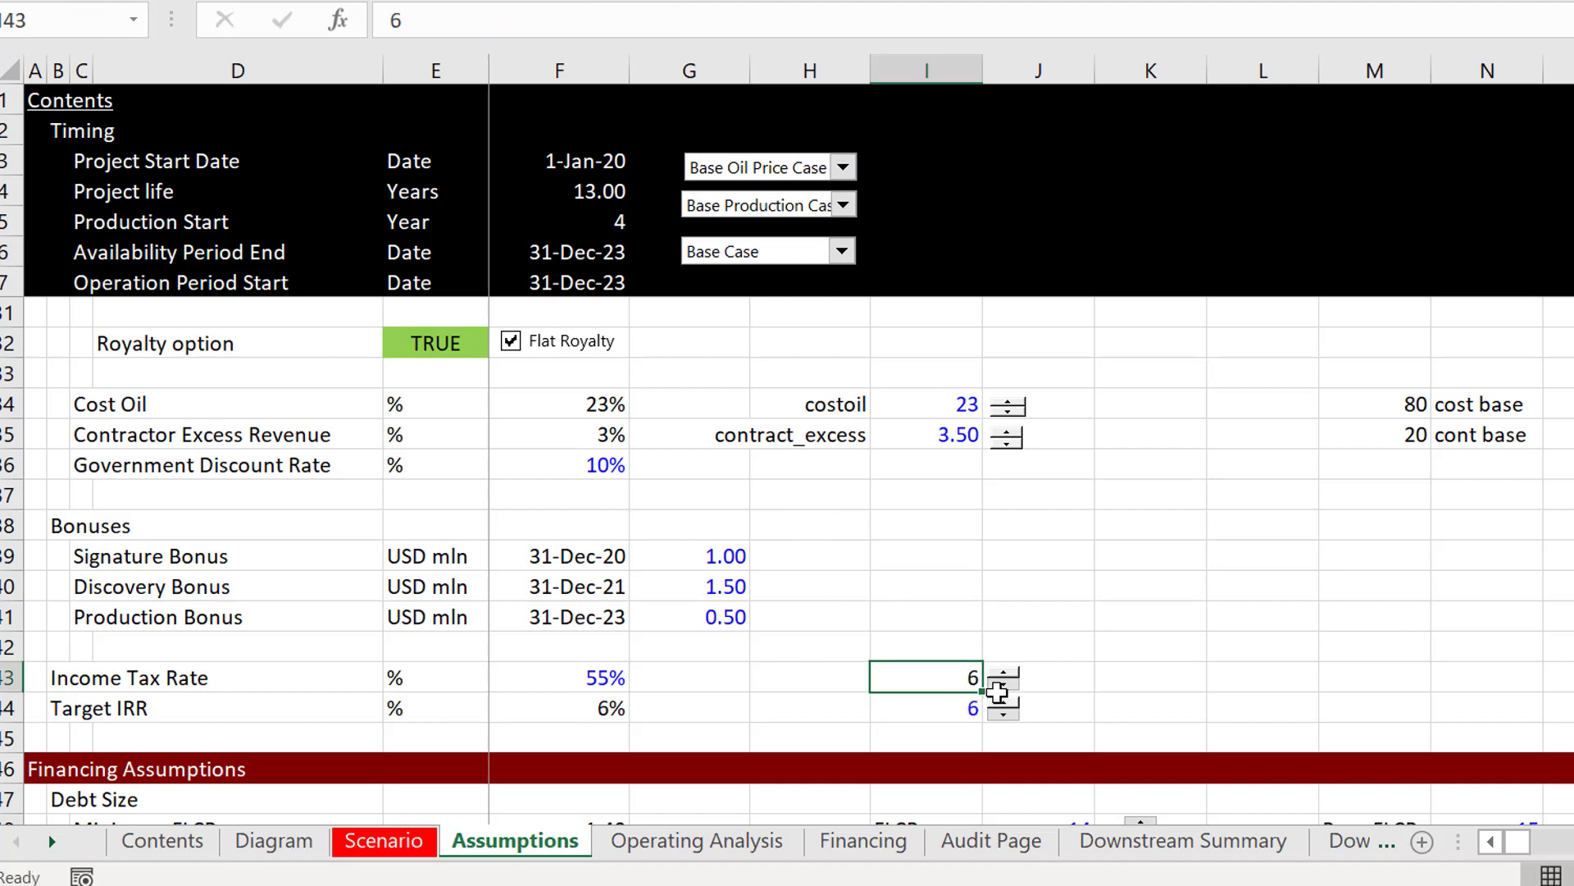
Step: Check the Income Tax Rate spinner's limits, increment and cell link in its control settings
right_click(1000, 677)
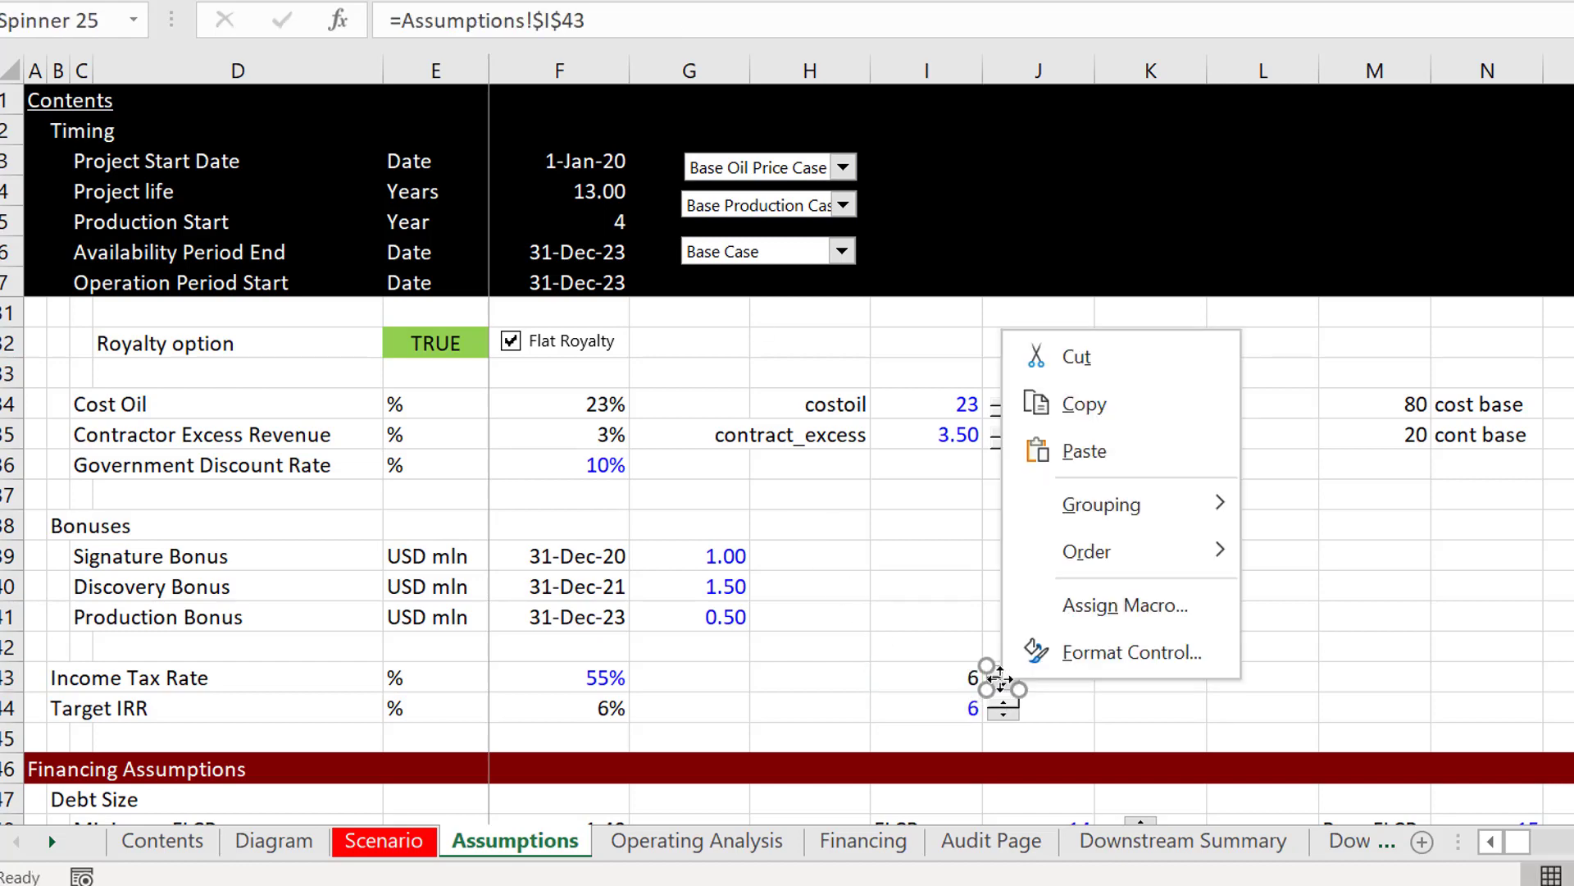
left_click(1091, 650)
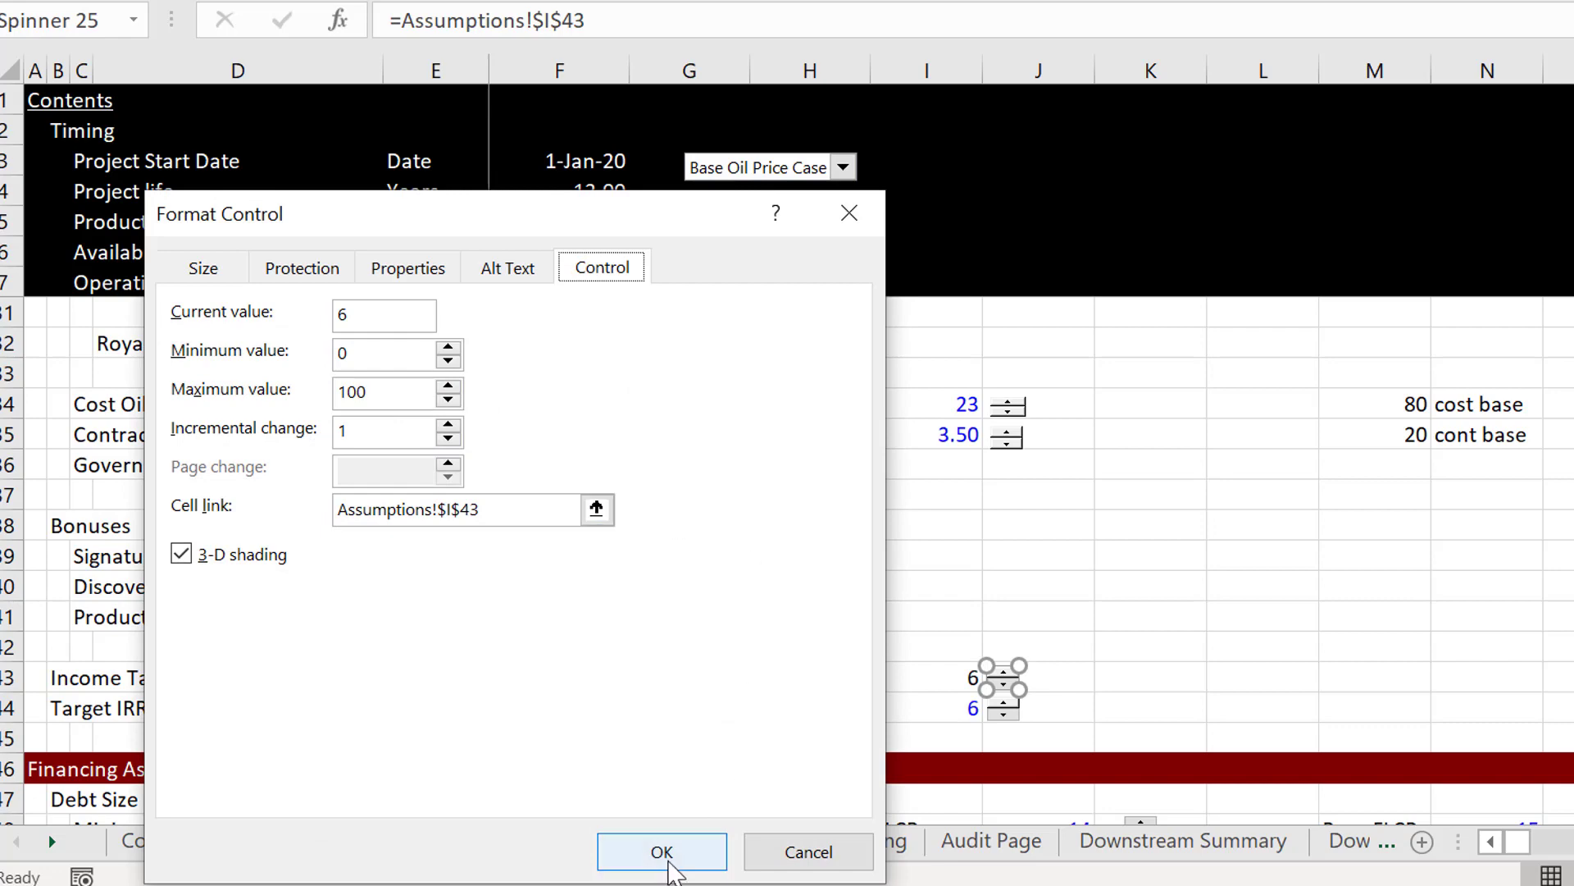
left_click(669, 852)
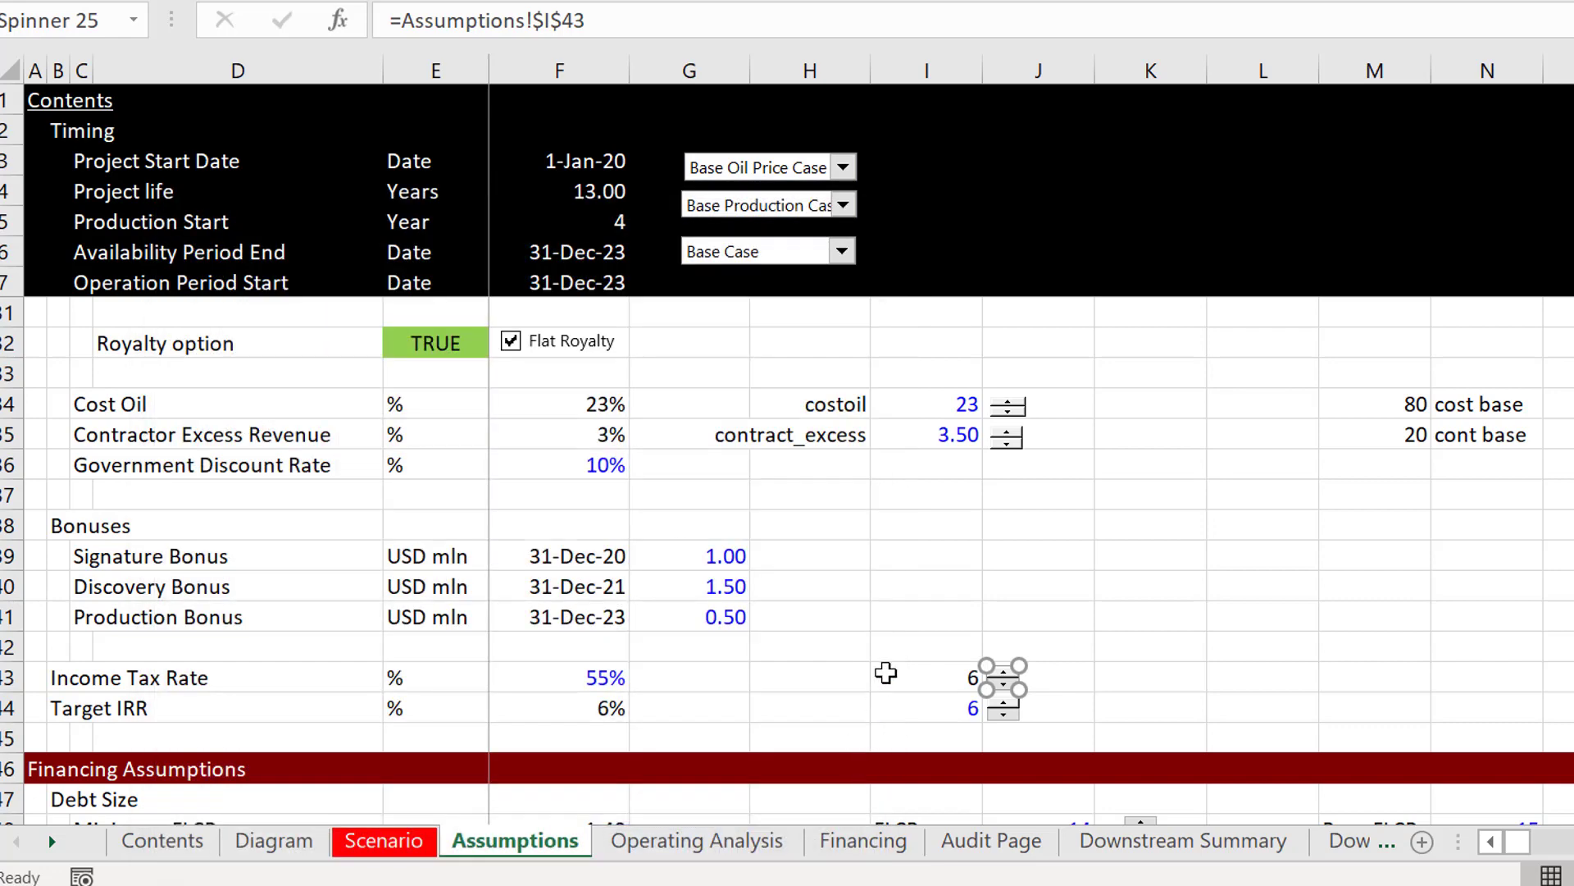
Step: Set the Income Tax Rate spinner's linked cell I43 to 55
left_click(885, 673)
type("55")
key("Return")
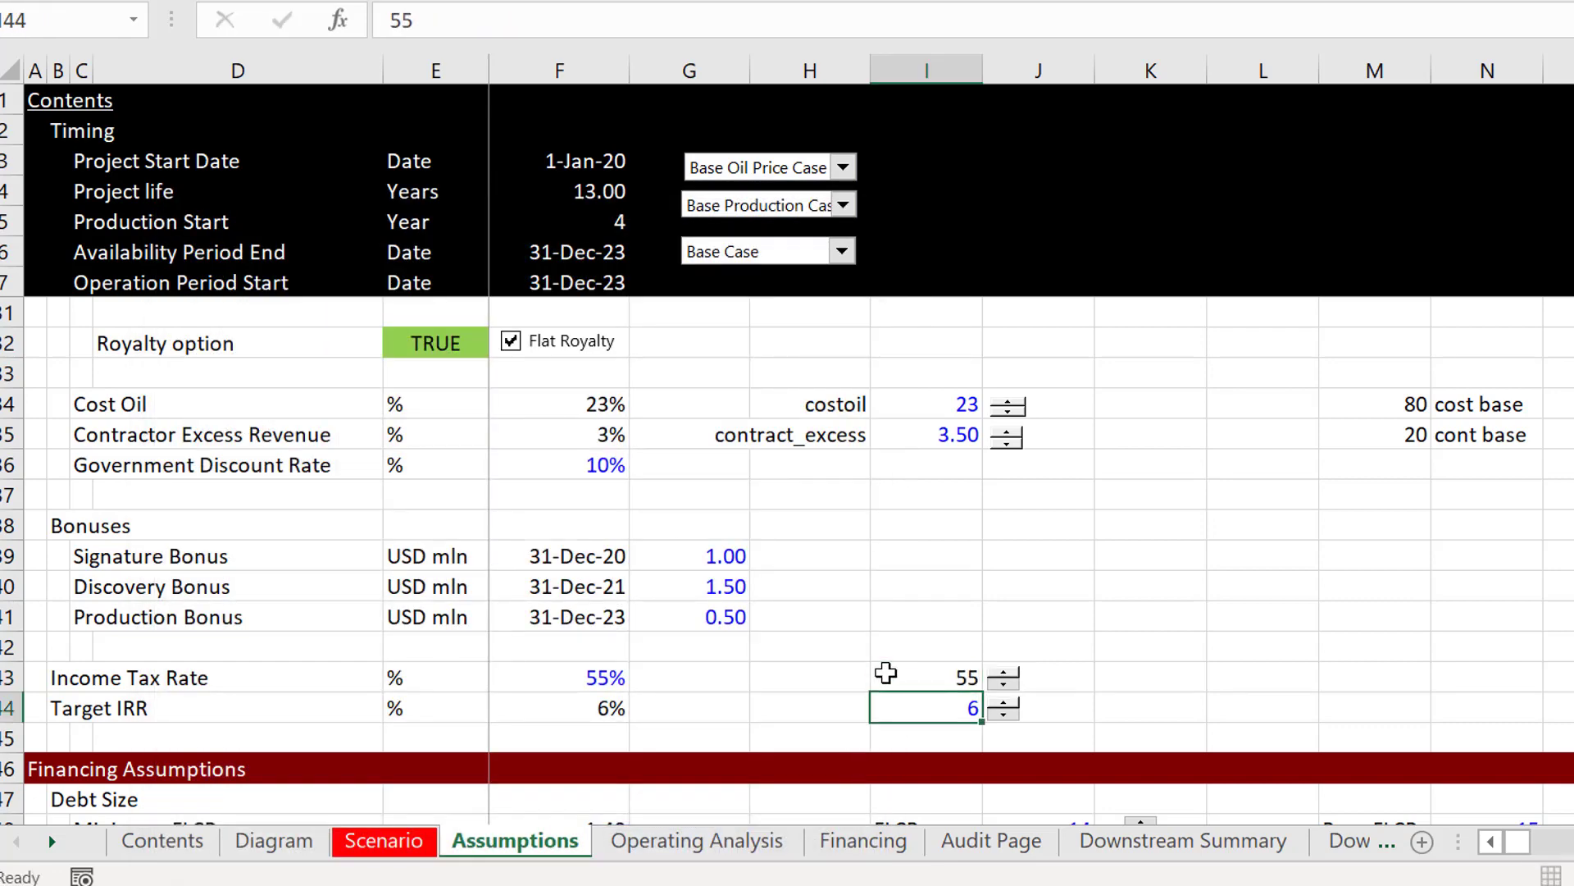
Step: Label cell H43, beside the spinner-linked Income Tax Rate value, as "tax rate"
key("Right")
key("Up")
key("Right")
key("Right")
key("Right")
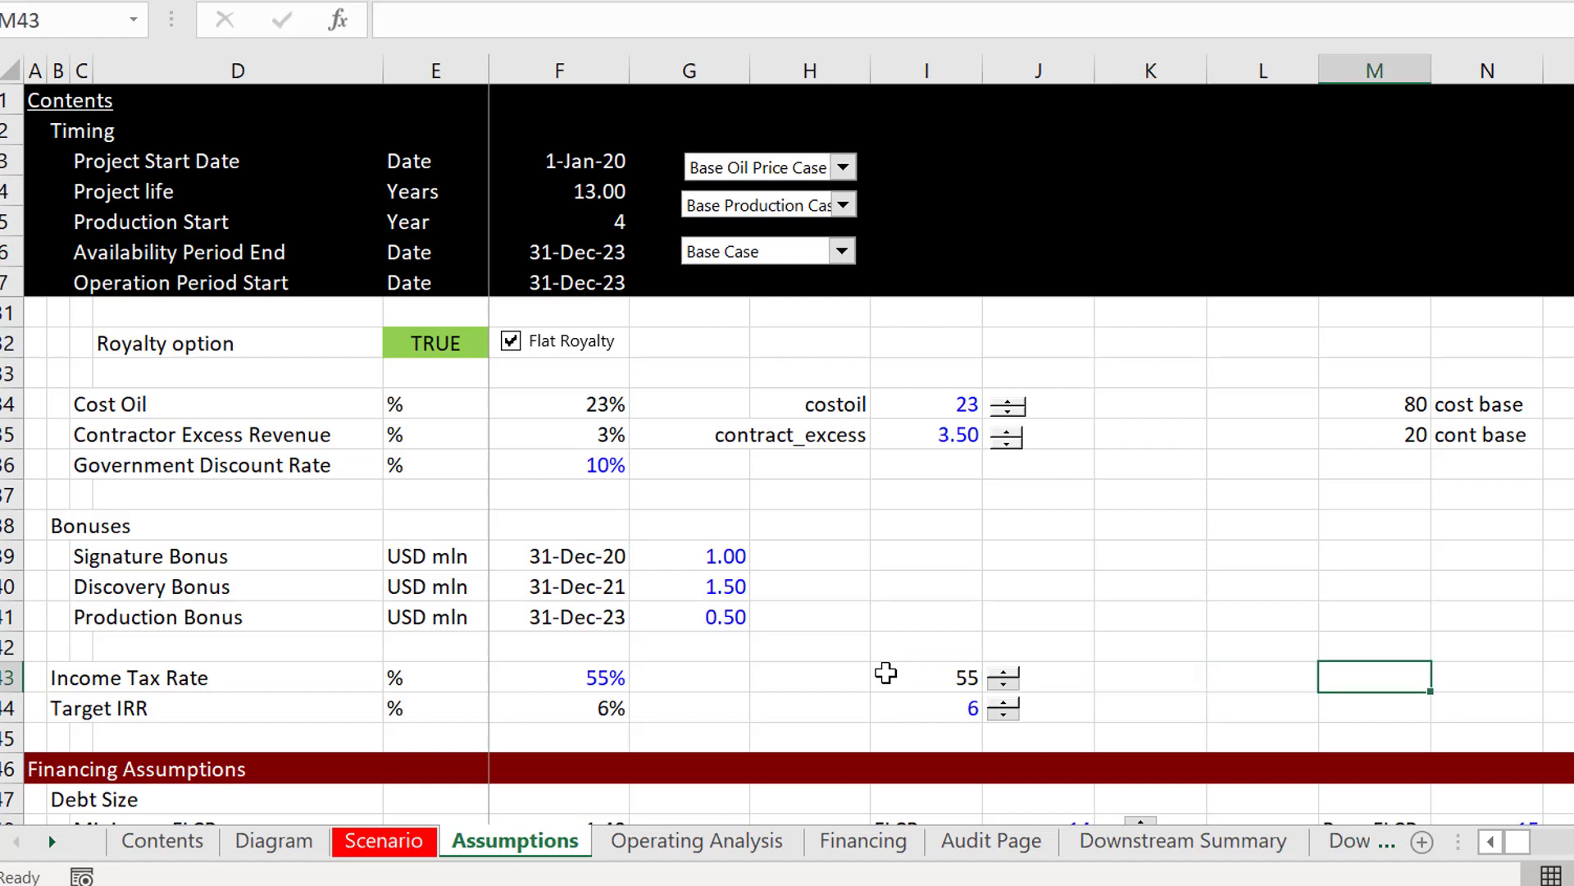
key("Left")
key("Left")
key("Left")
key("Left")
key("Left")
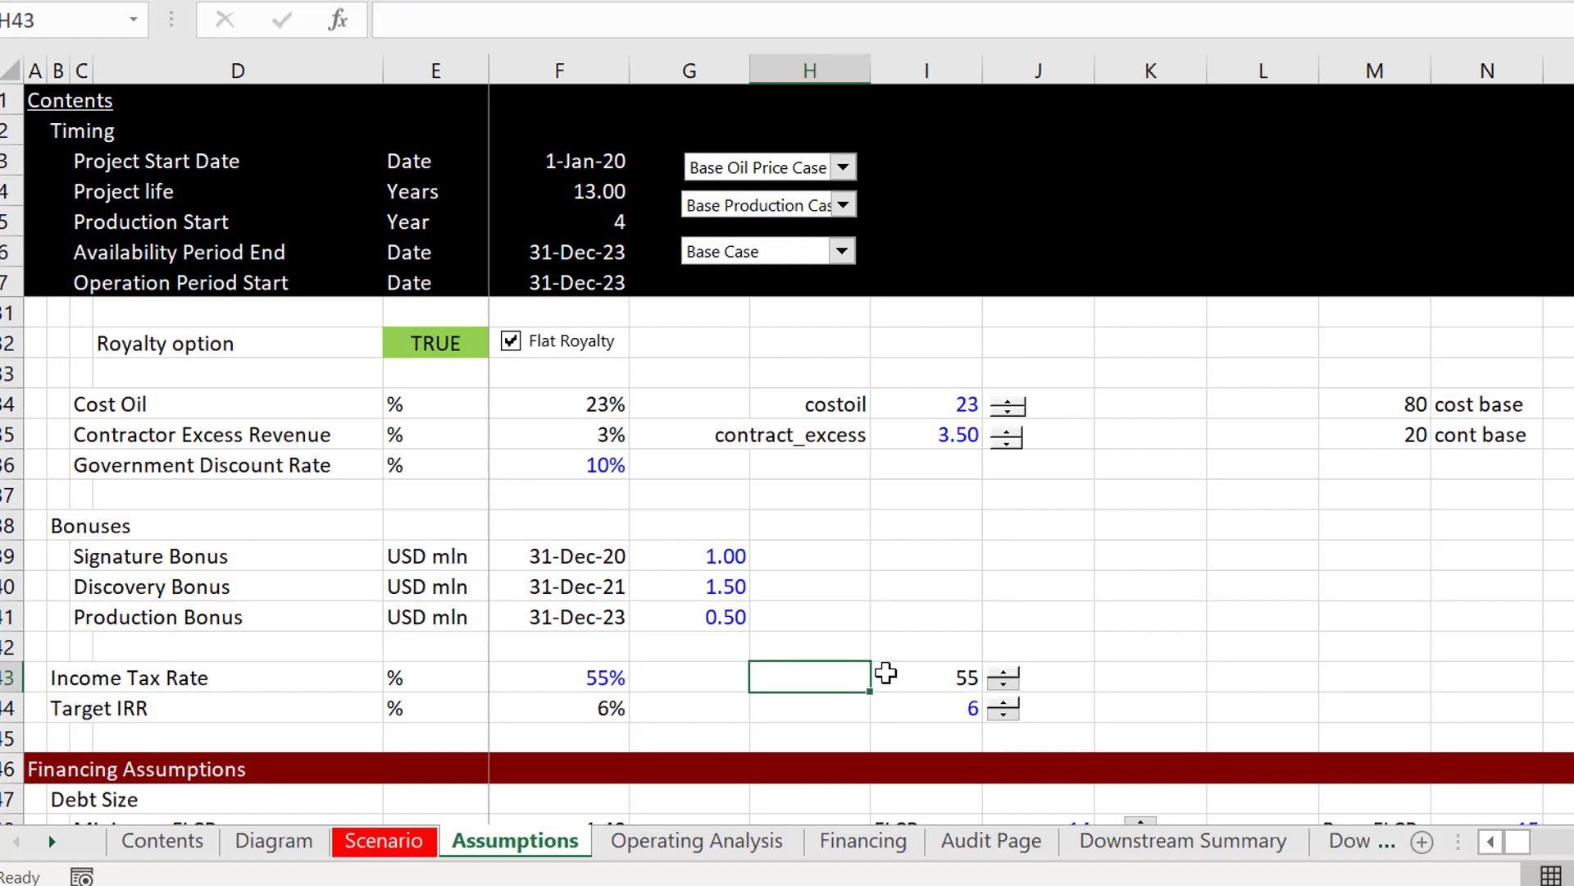
type("tax rate")
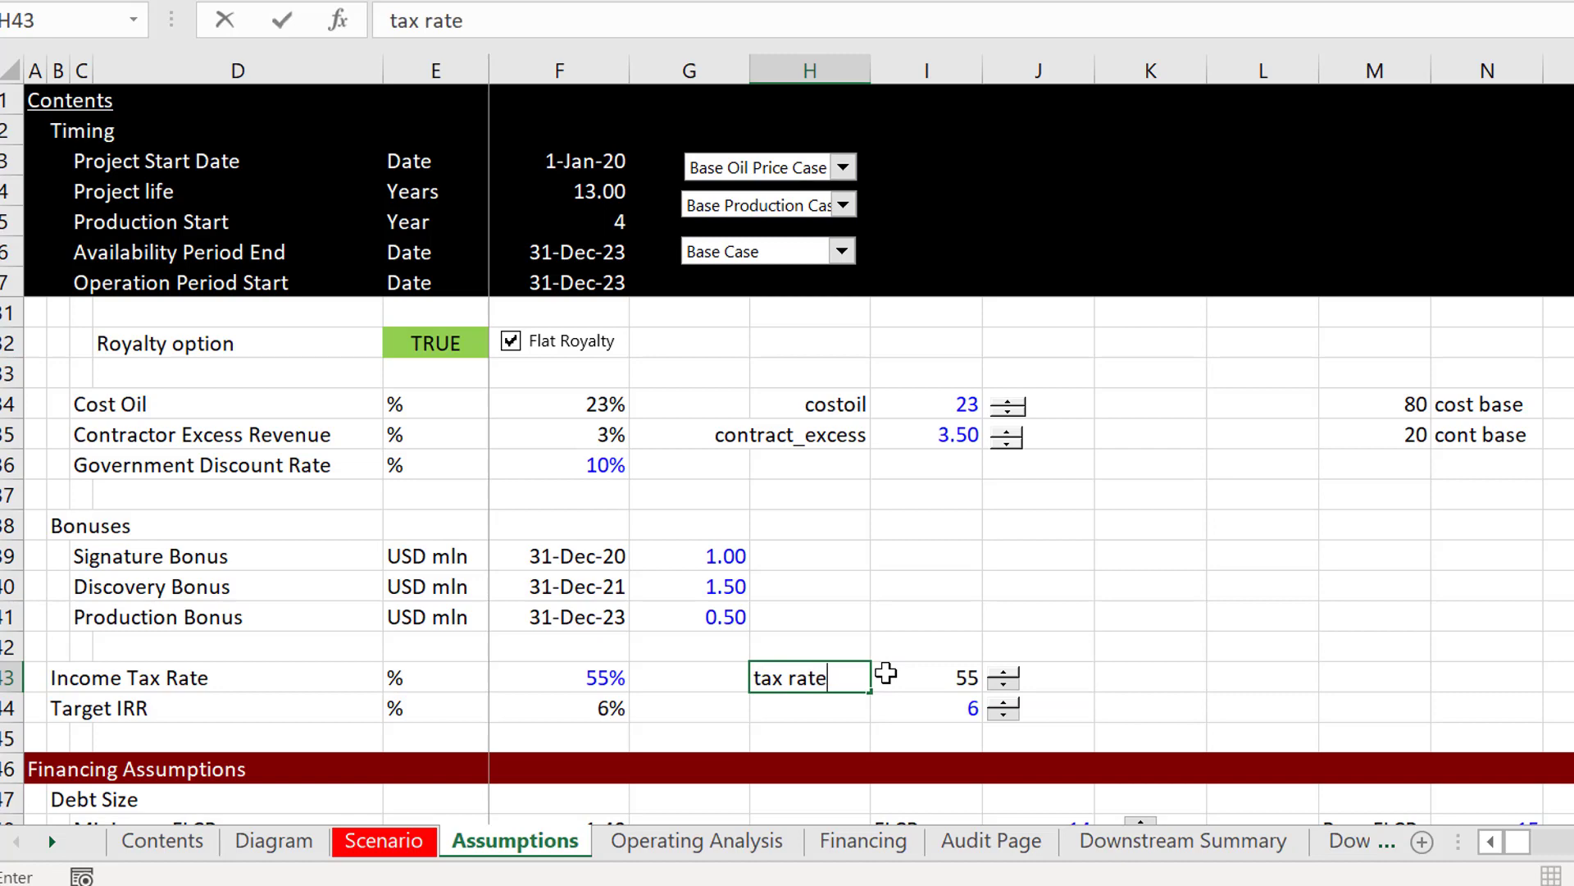
key("Return")
Step: Create the range name tax_rate for cell I43 from its label in H43, and select I43 to check the name
key("Up")
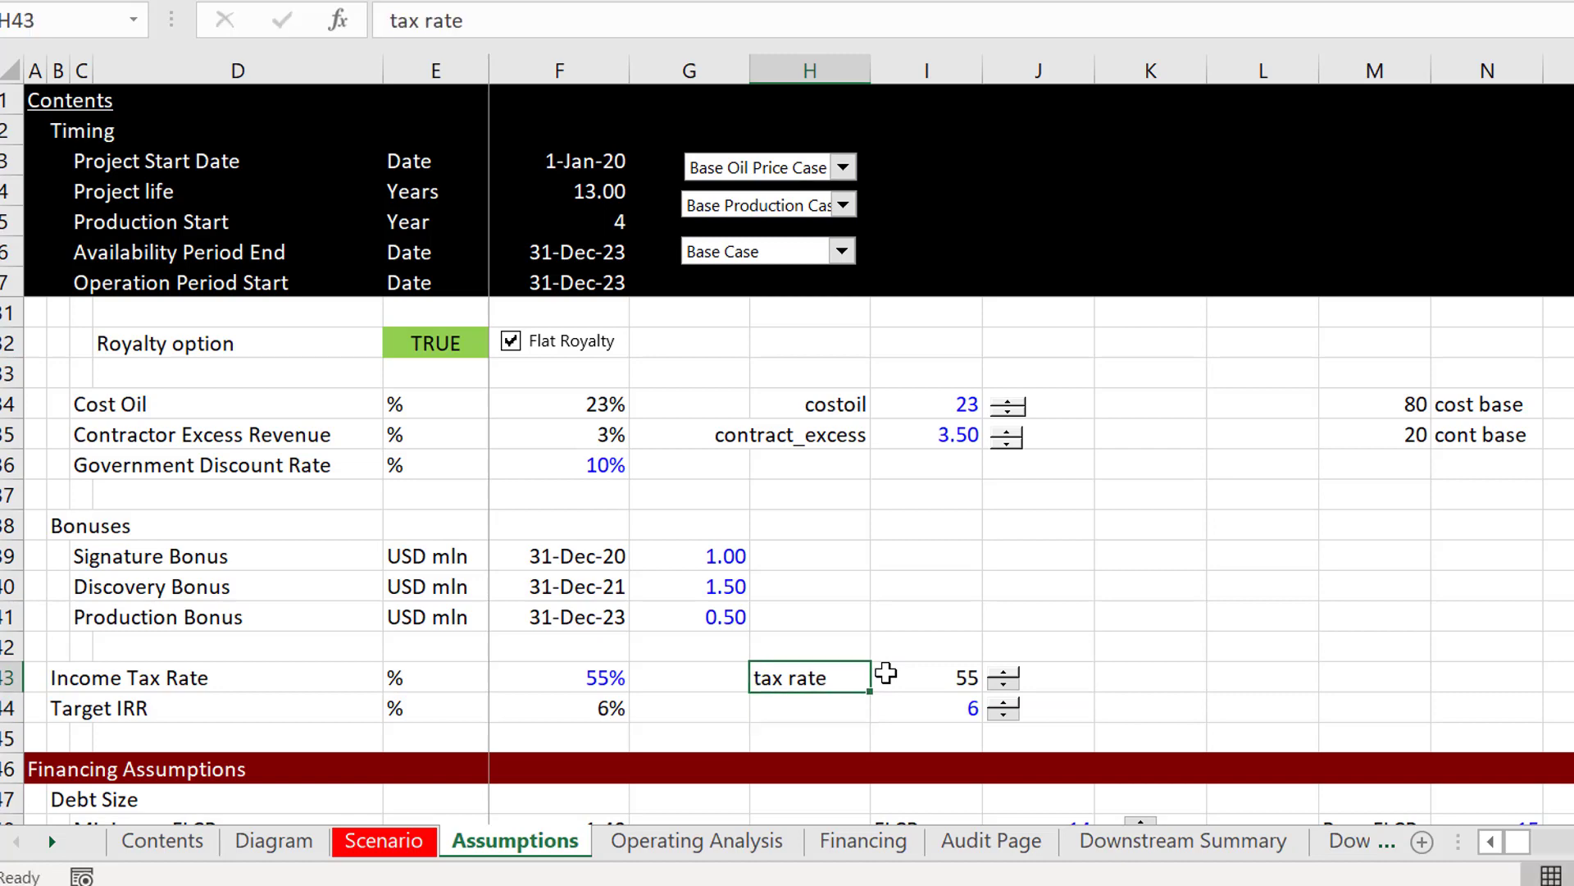
key("shift+Right")
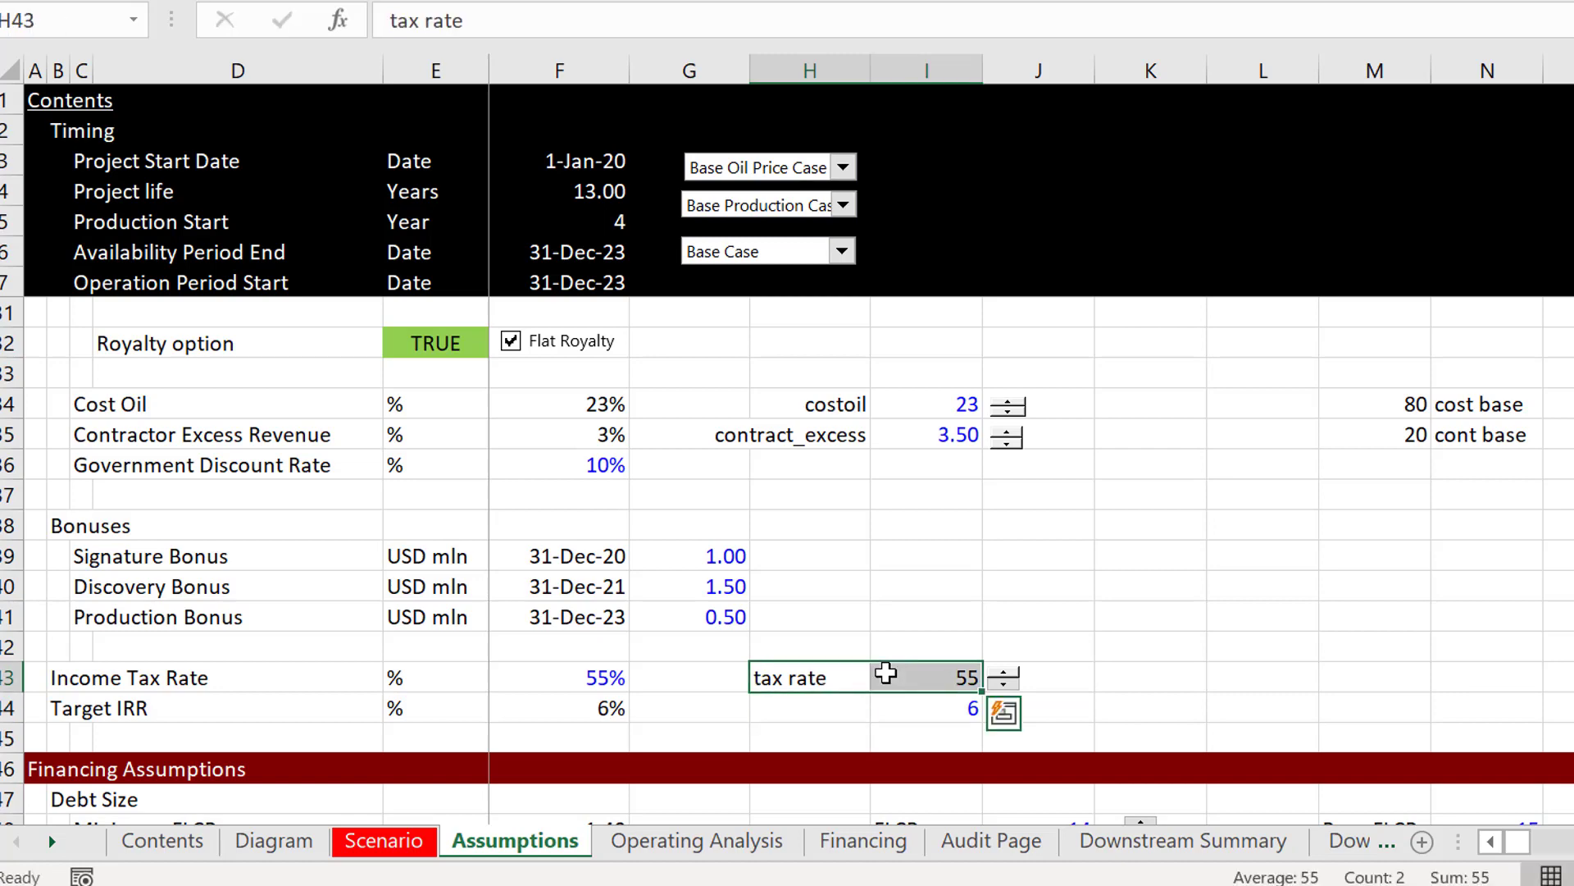
key("ctrl+shift+F3")
key("Return")
left_click(886, 672)
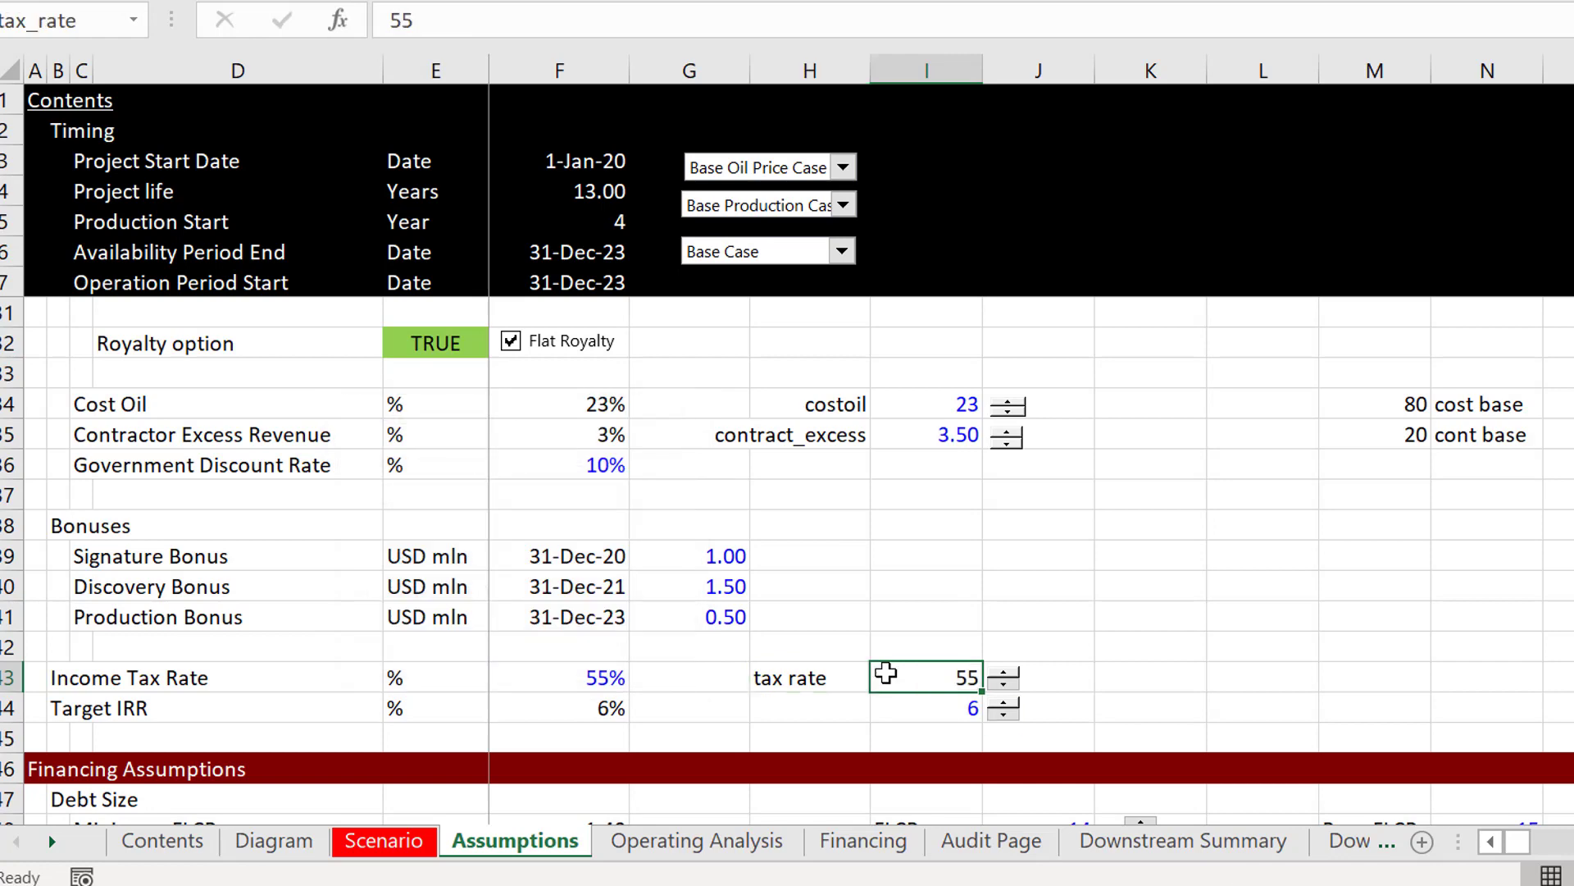
Step: Enter the base tax value 55 in cell M43 and label it "tax base" in N43
key("Right")
key("Right")
key("Right")
key("Right")
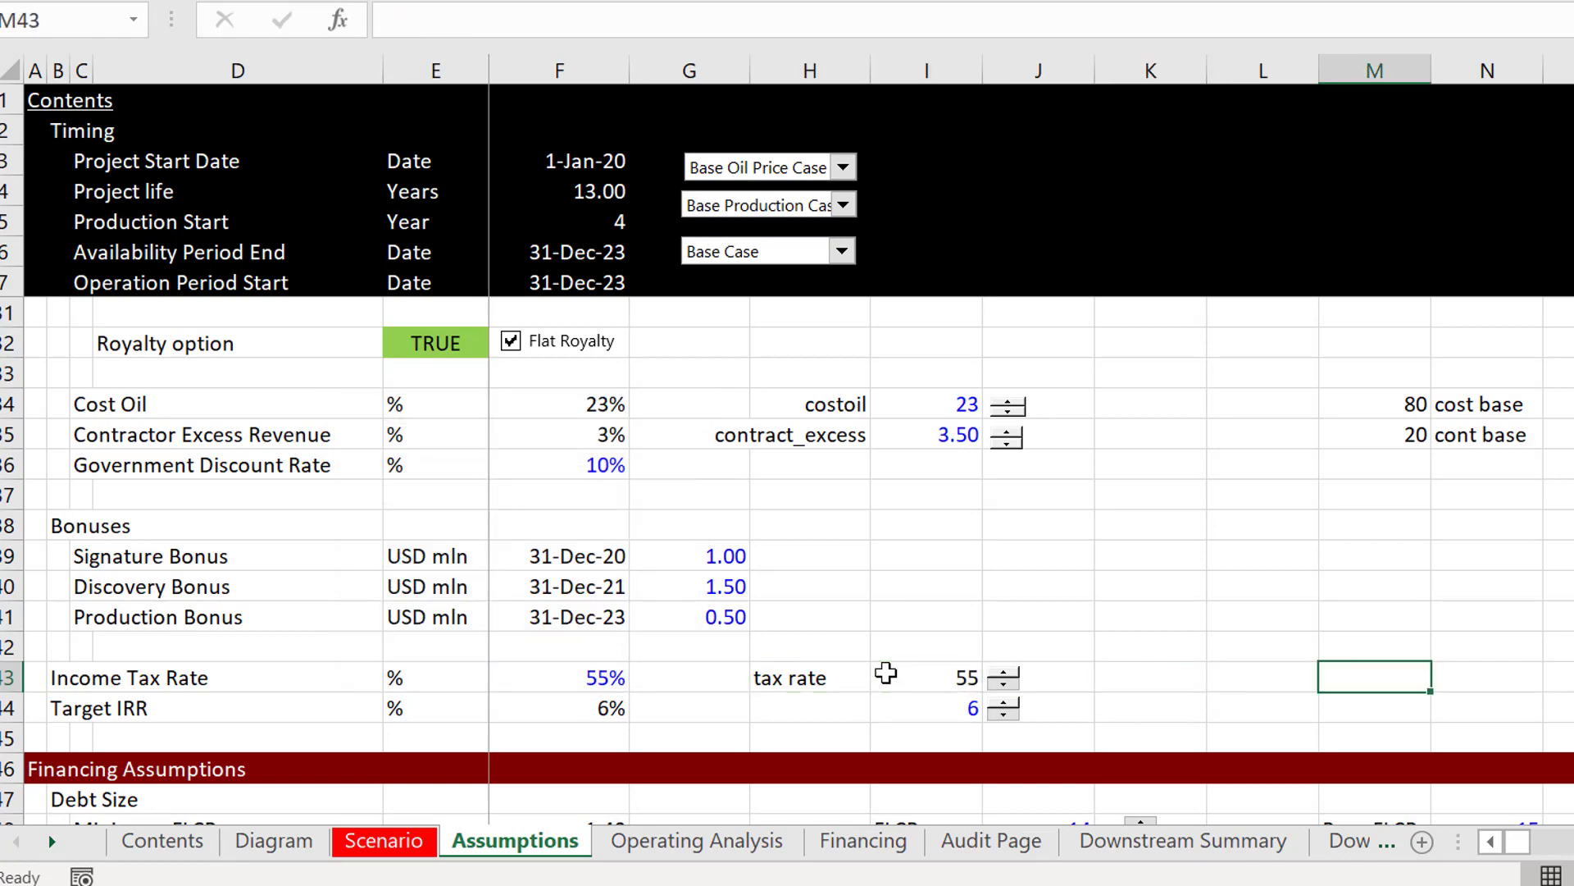
type("55")
key("Return")
key("Up")
key("Right")
type("t")
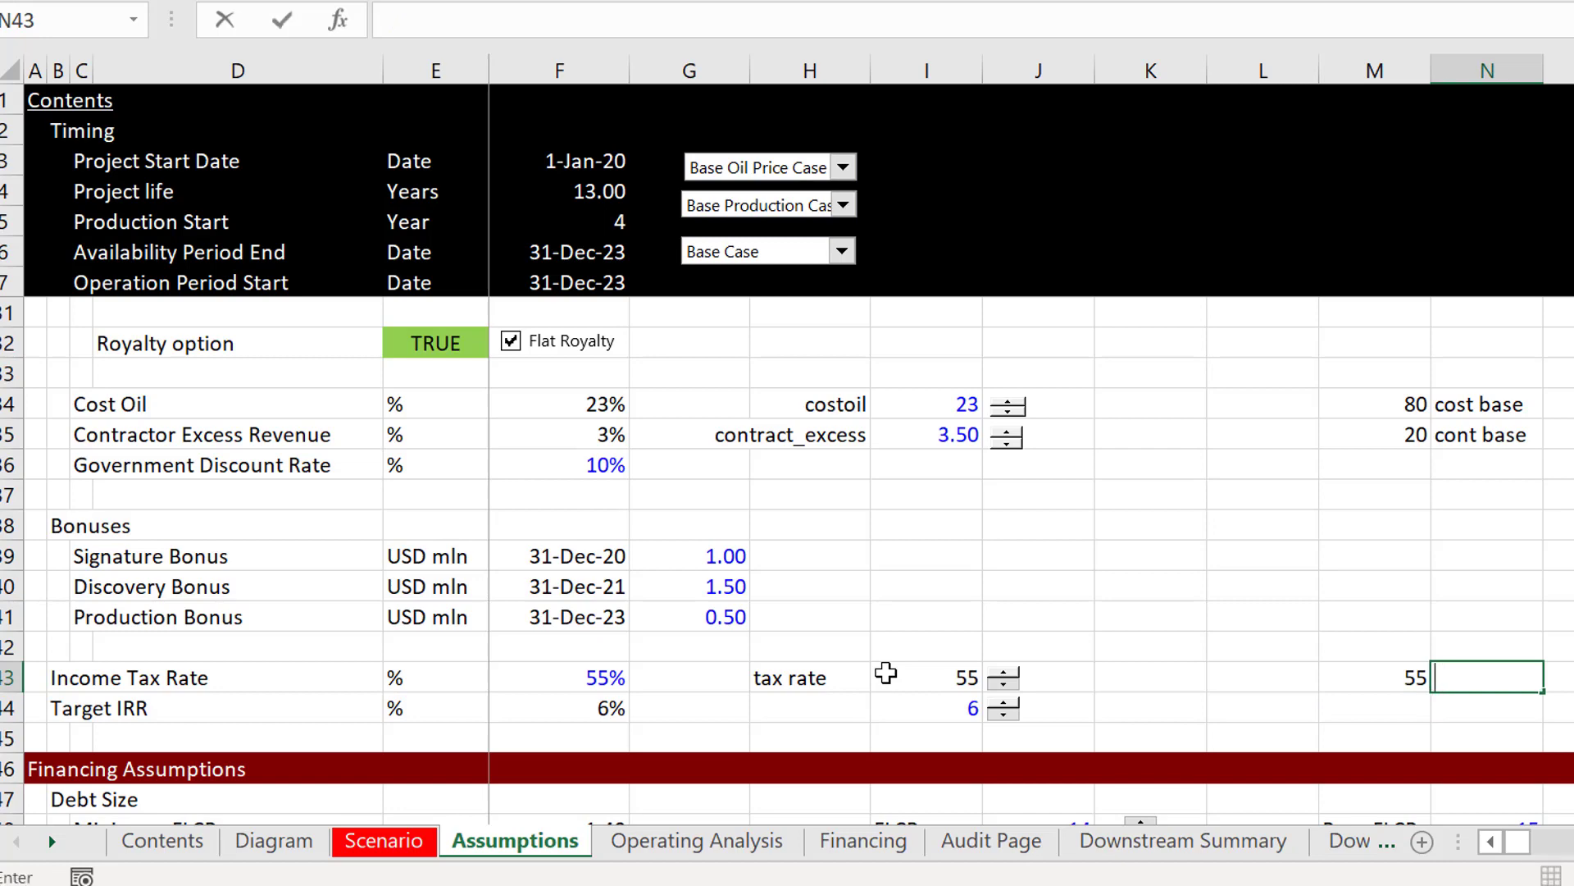
type("ax base")
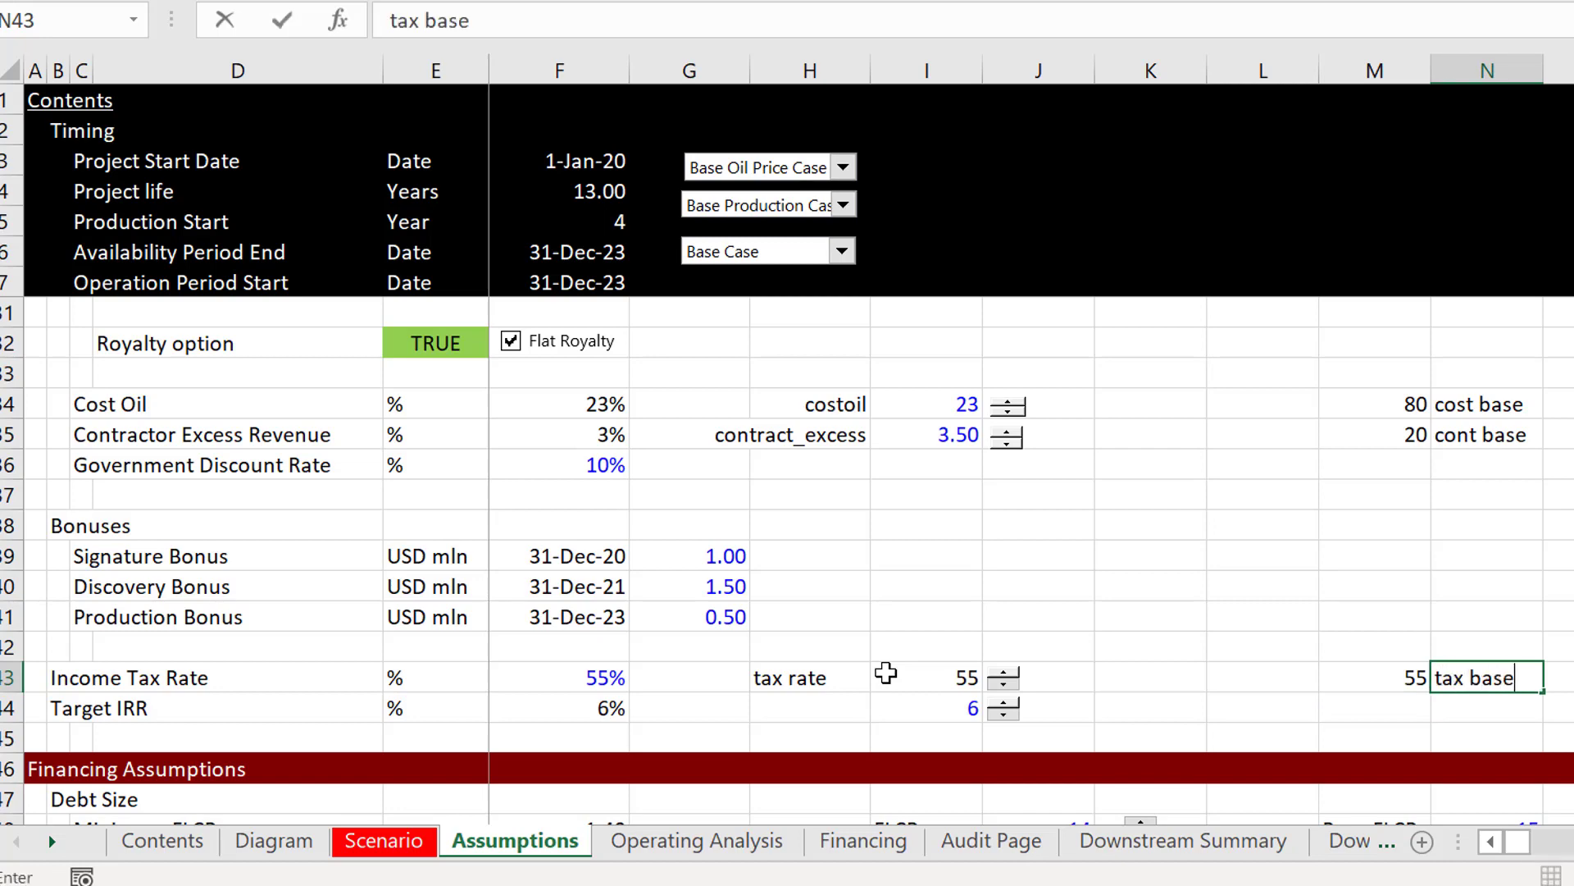
key("Return")
Step: Create a range name for cell M43 from its "tax base" label in N43
key("Up")
key("Left")
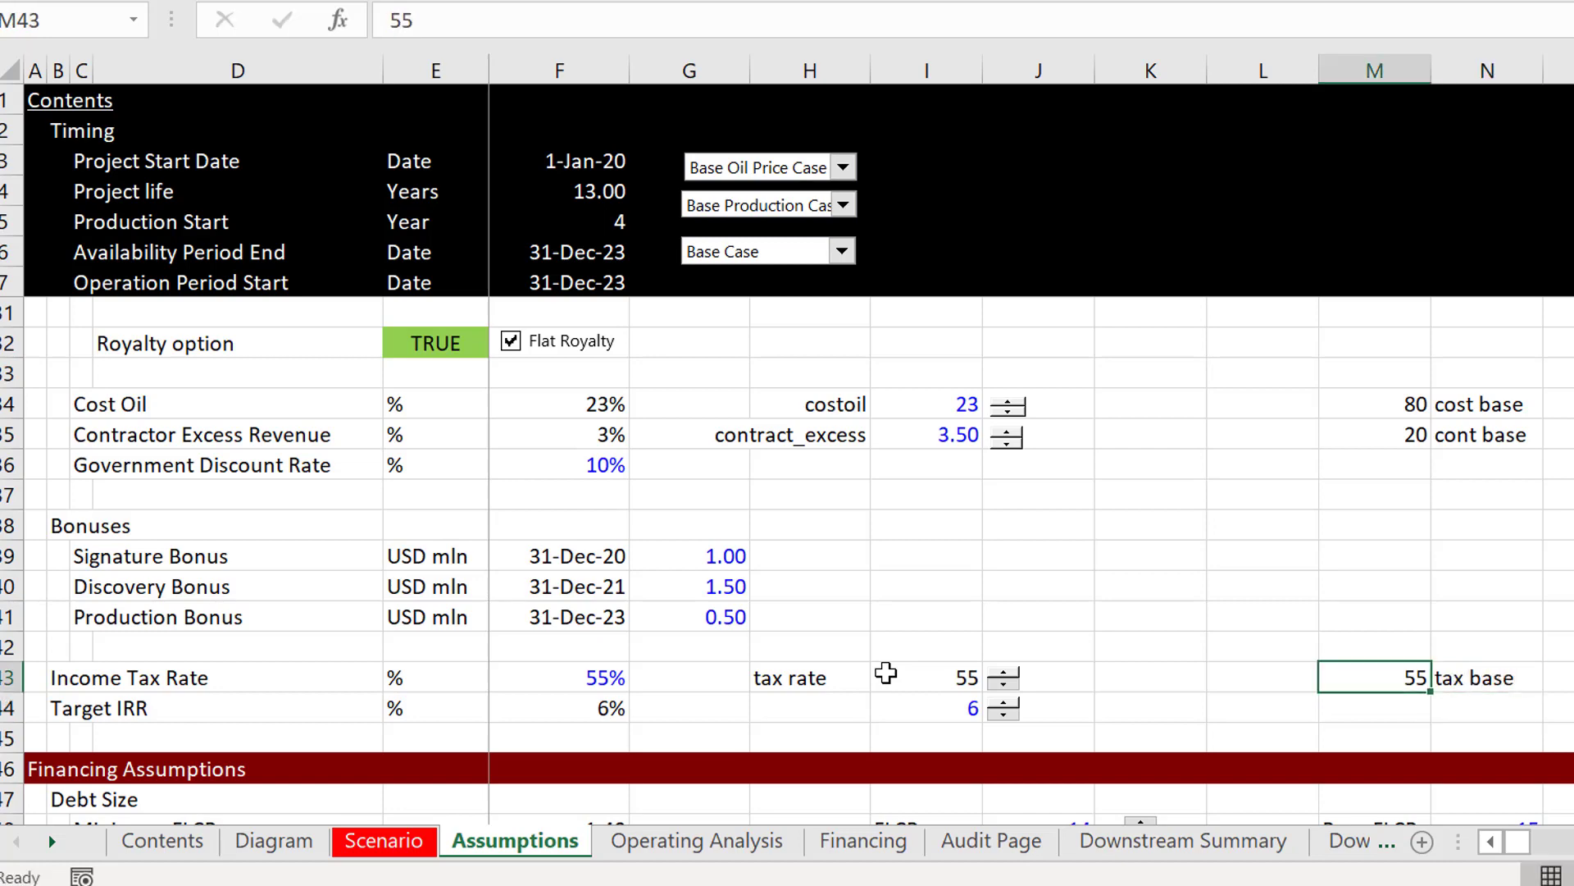
key("shift+Right")
key("ctrl+shift+F3")
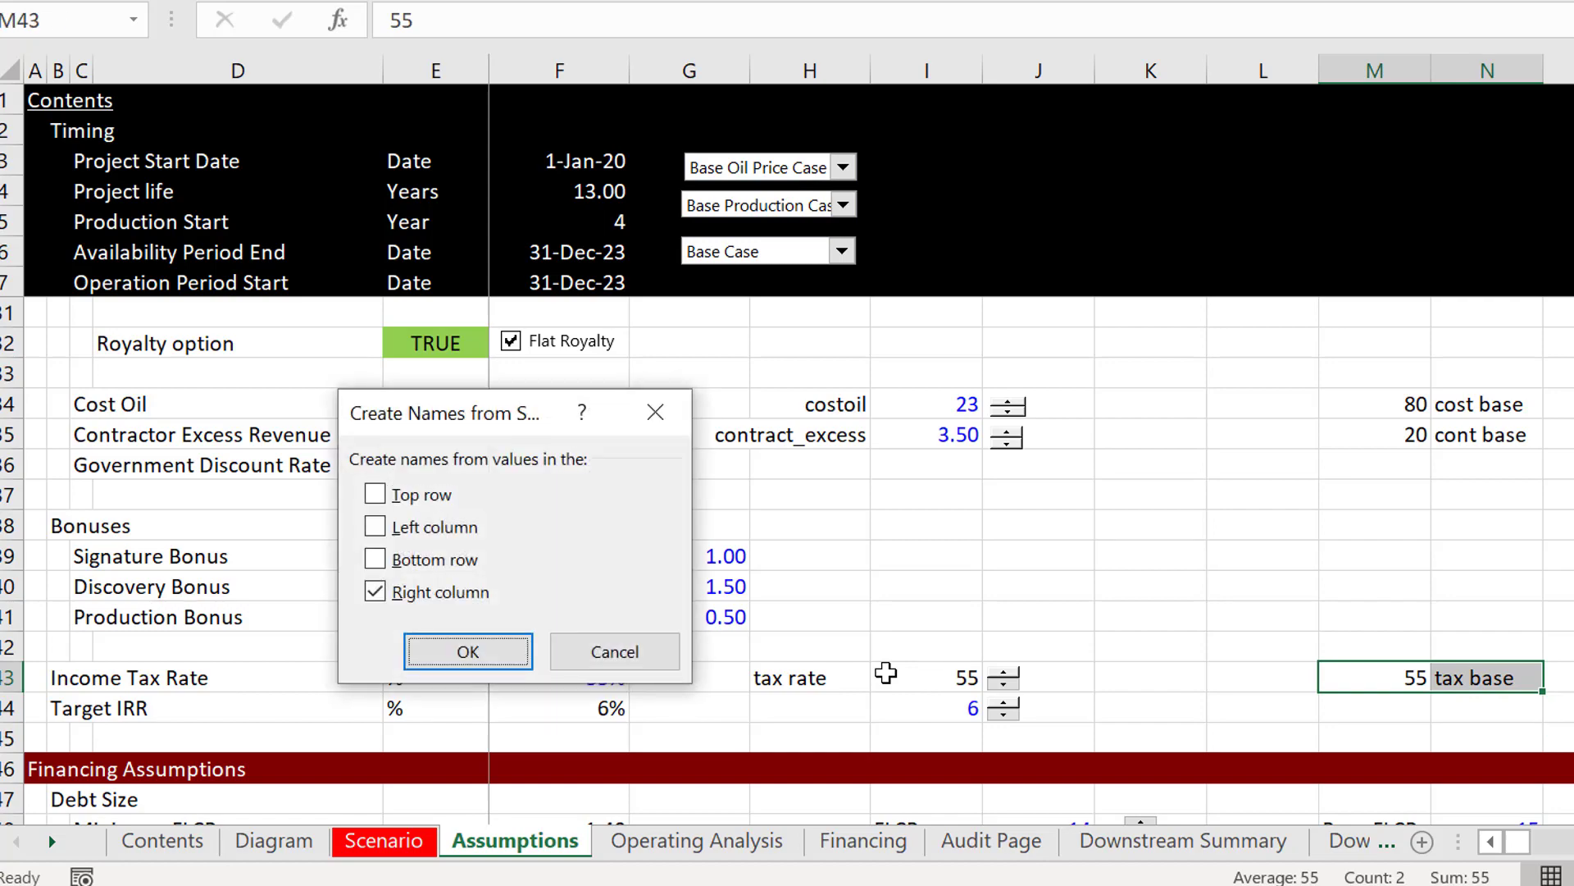
key("Return")
Step: Switch to the Visual Basic editor and add the missing closing quotation mark after cont_base in the contract_excess line
left_click(1109, 884)
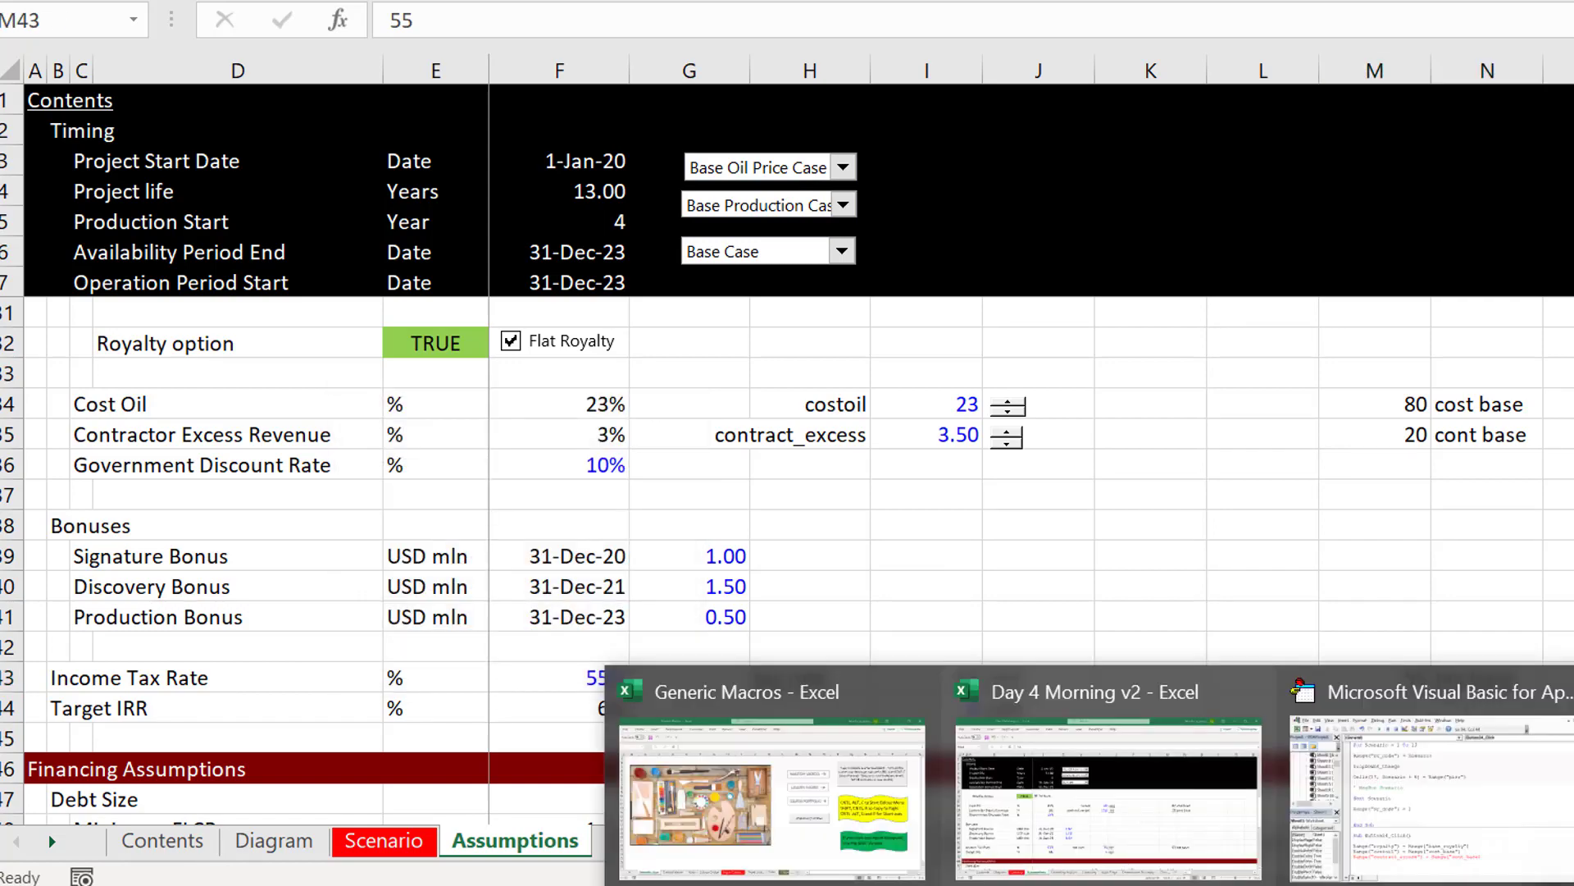
left_click(1381, 824)
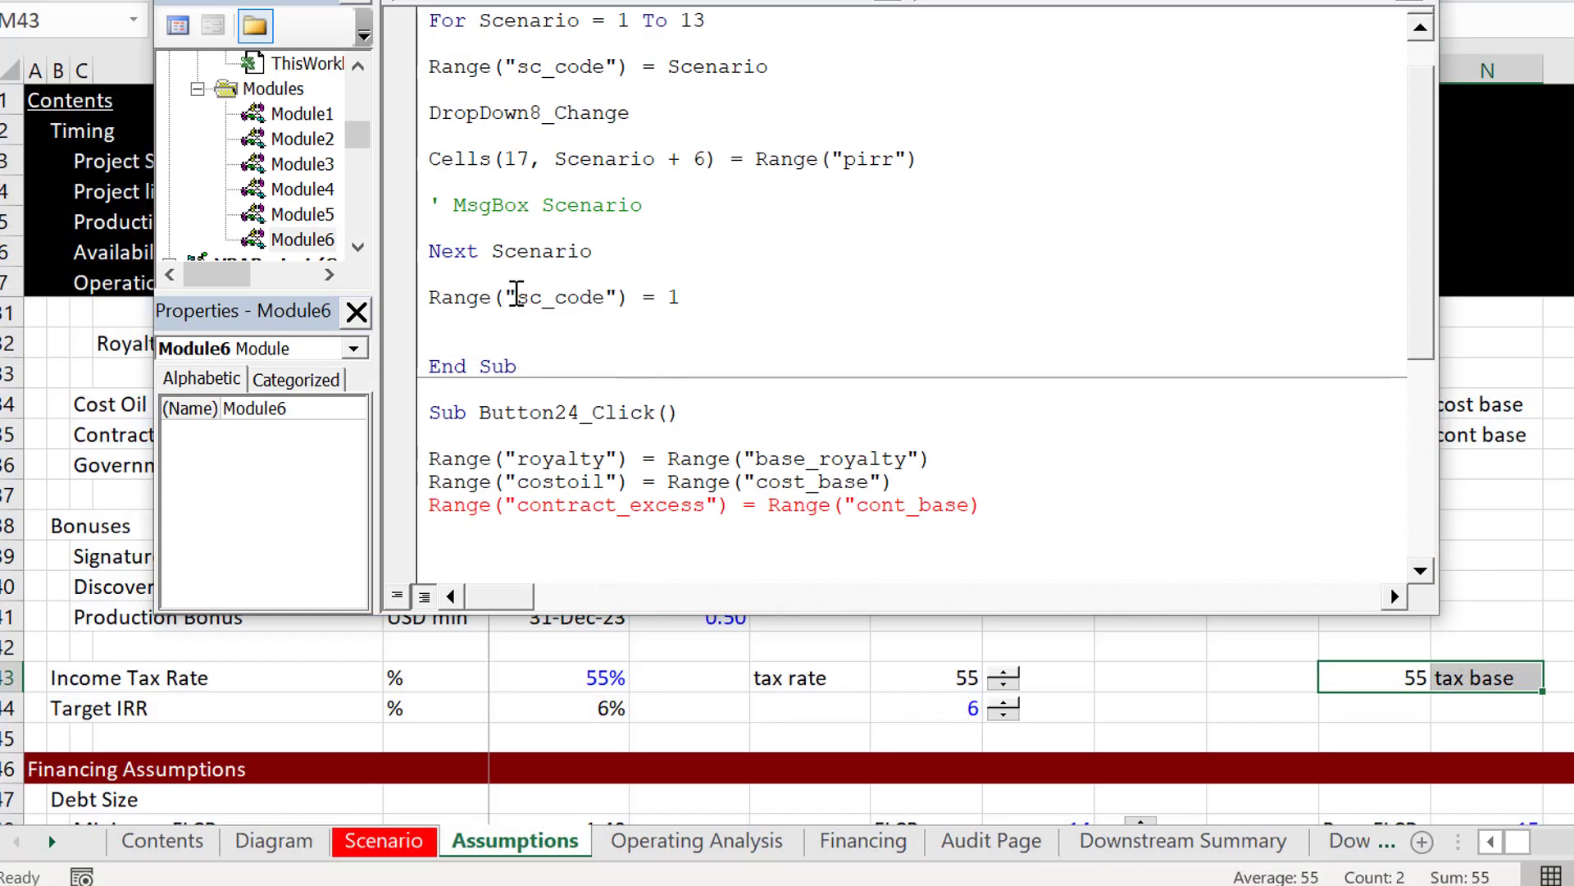
type("\"")
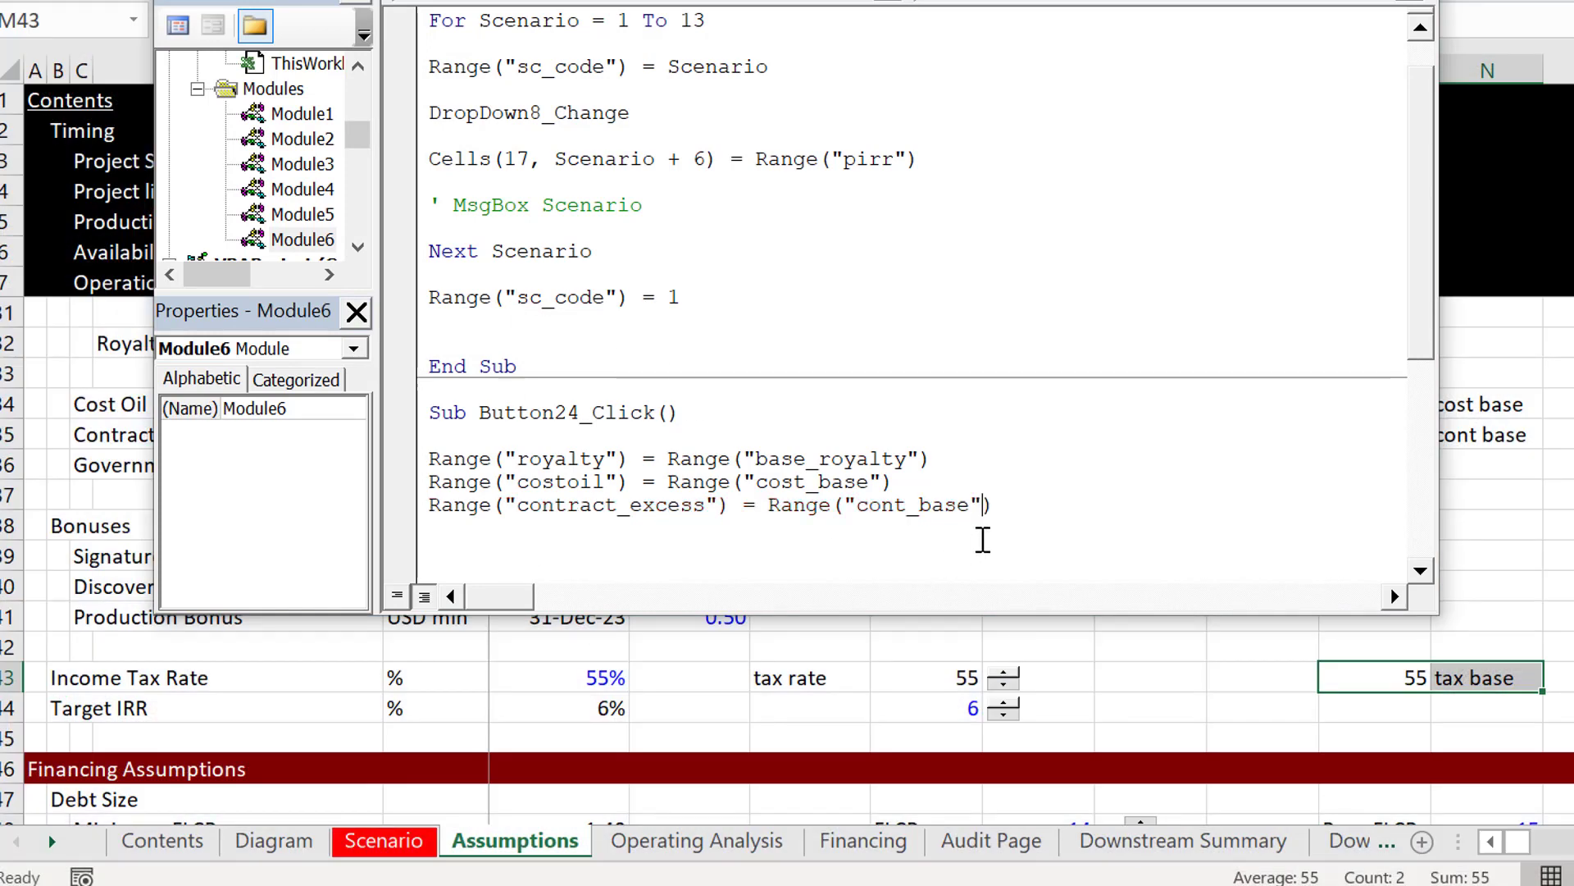
Step: Duplicate the contract_excess line in Button24_Click and change the copy's target range to "tax_rate"
key("shift+Down")
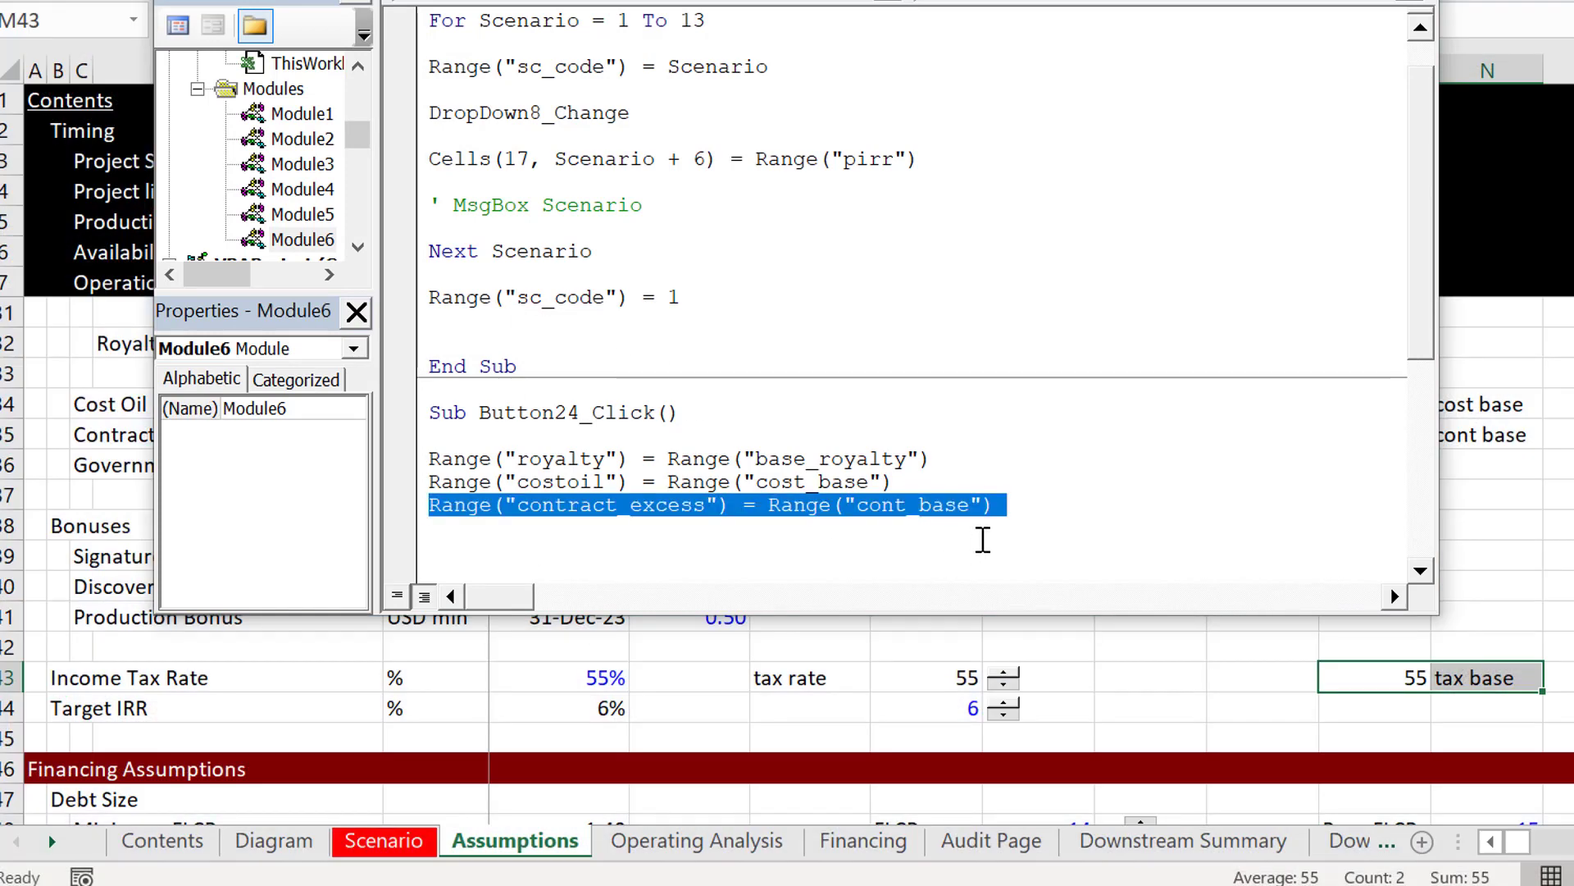
key("ctrl+c")
key("Left")
key("ctrl+v")
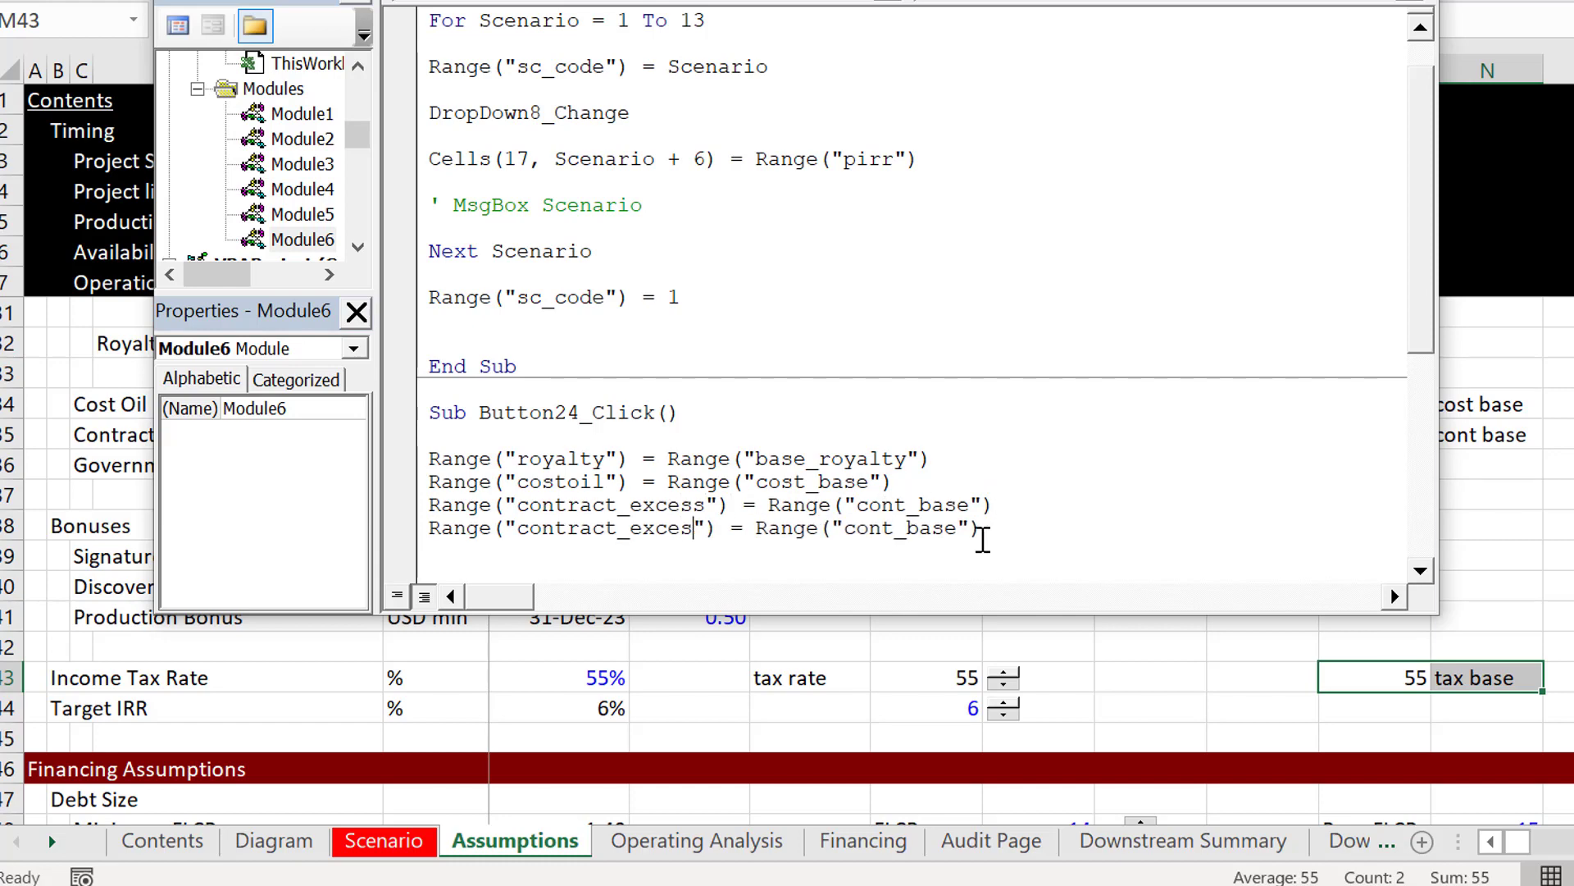
key("BackSpace")
key("BackSpace")
key("BackSpace")
key("BackSpace")
key("BackSpace")
key("BackSpace")
key("BackSpace")
key("BackSpace")
key("BackSpace")
key("BackSpace")
key("BackSpace")
key("BackSpace")
key("BackSpace")
key("BackSpace")
key("BackSpace")
type("tax_rat")
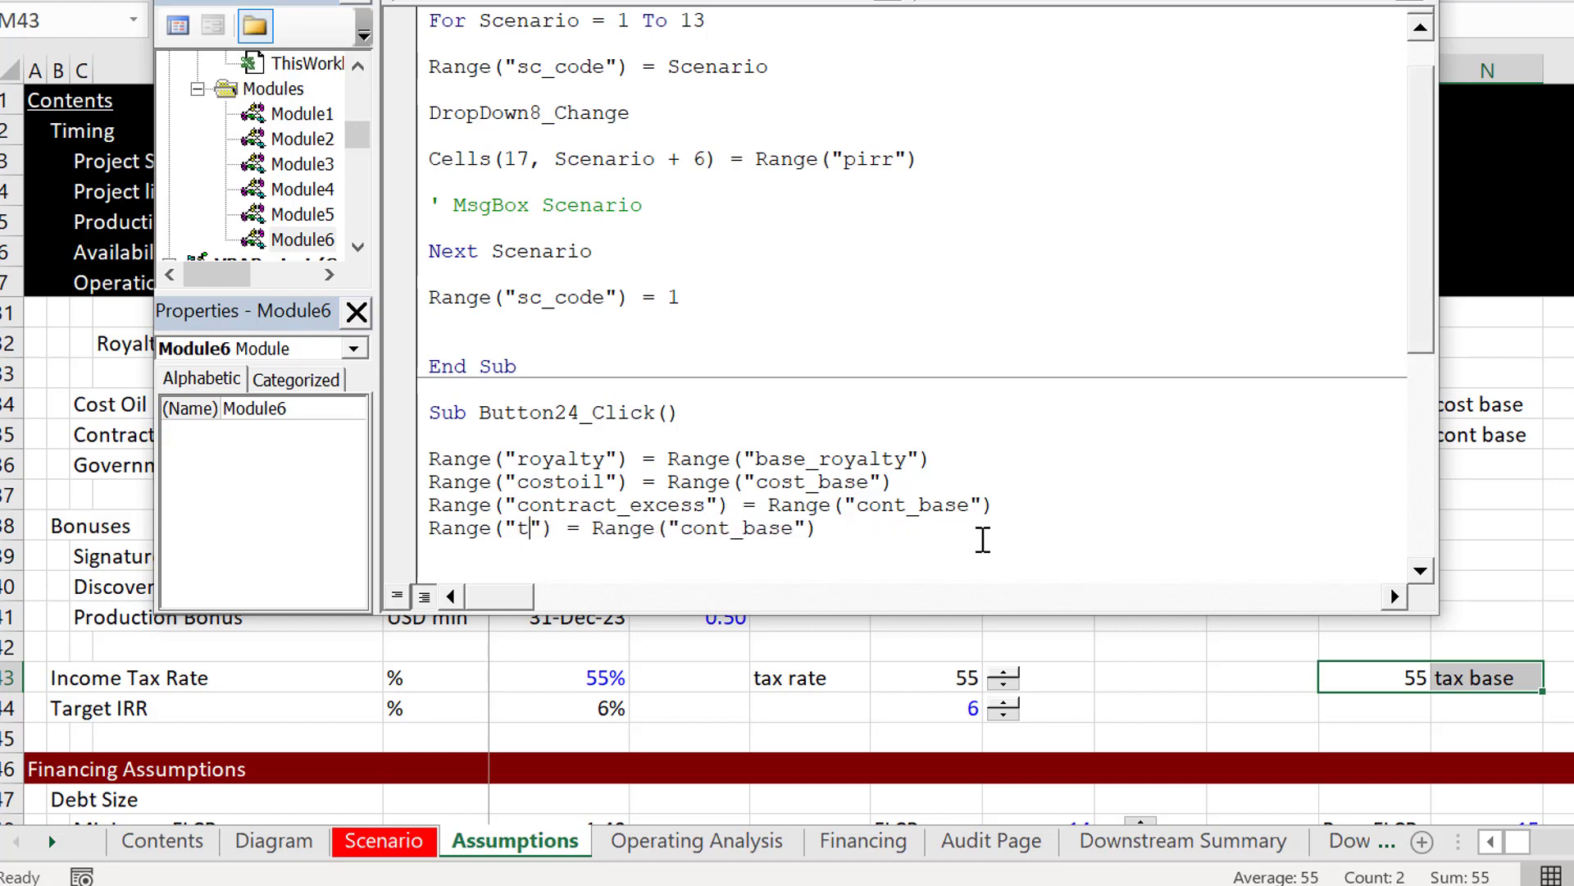
type("e")
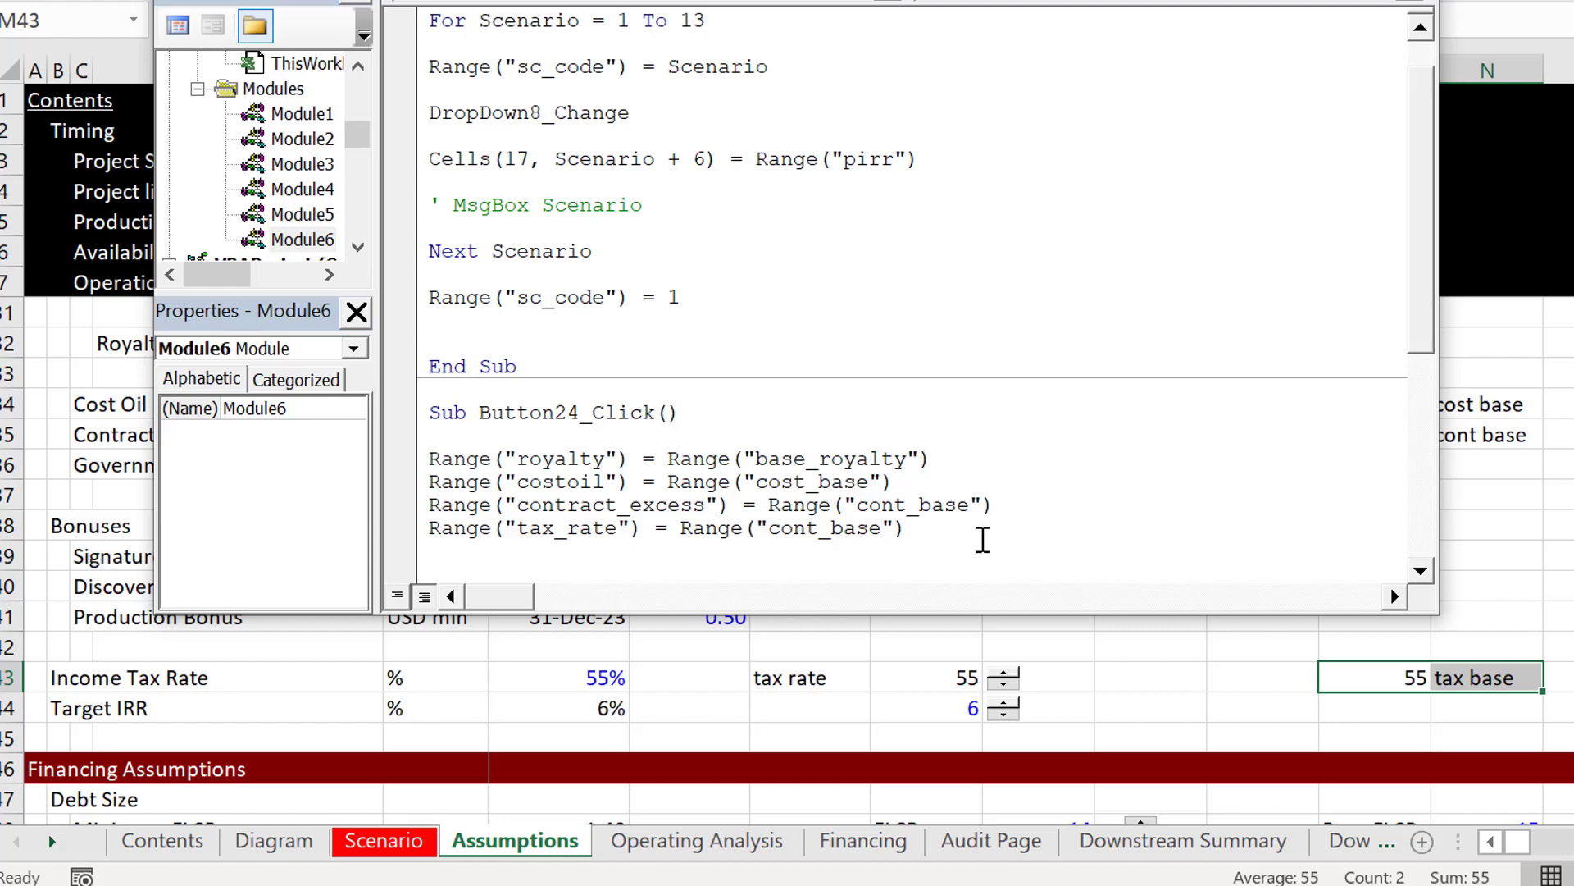
Step: Change the source range in the tax_rate line from cont_base to "tax_base"
key("BackSpace")
key("BackSpace")
key("BackSpace")
key("BackSpace")
key("BackSpace")
key("BackSpace")
key("BackSpace")
key("BackSpace")
key("BackSpace")
type("tax_base")
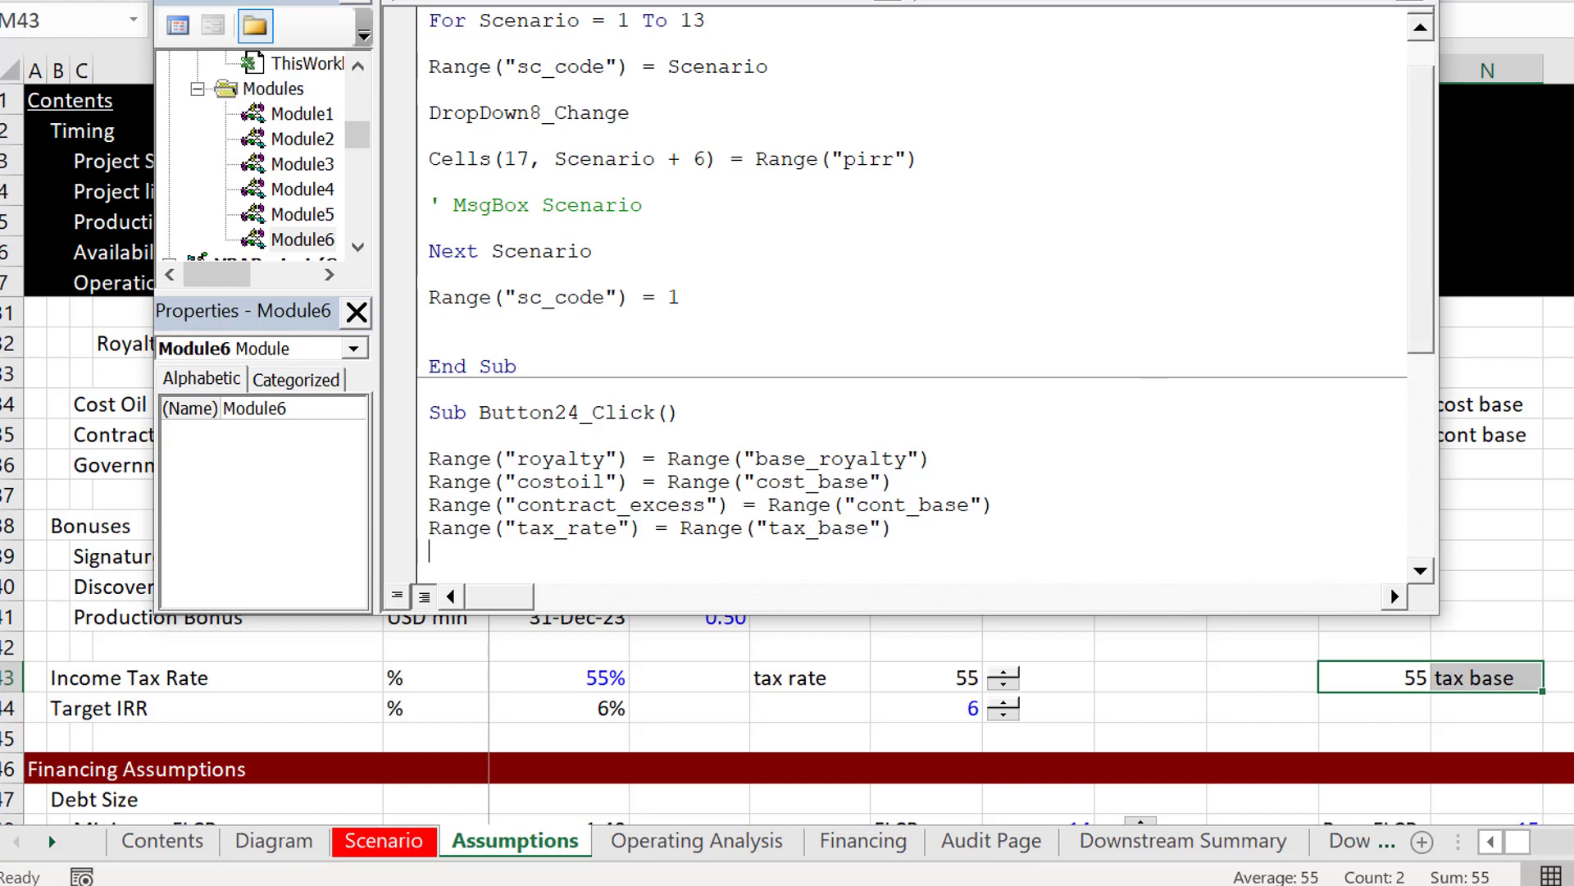
Step: Return to the Assumptions sheet, run the Reset macro from its button and check the reset values
key("alt+F11")
left_click(1339, 572)
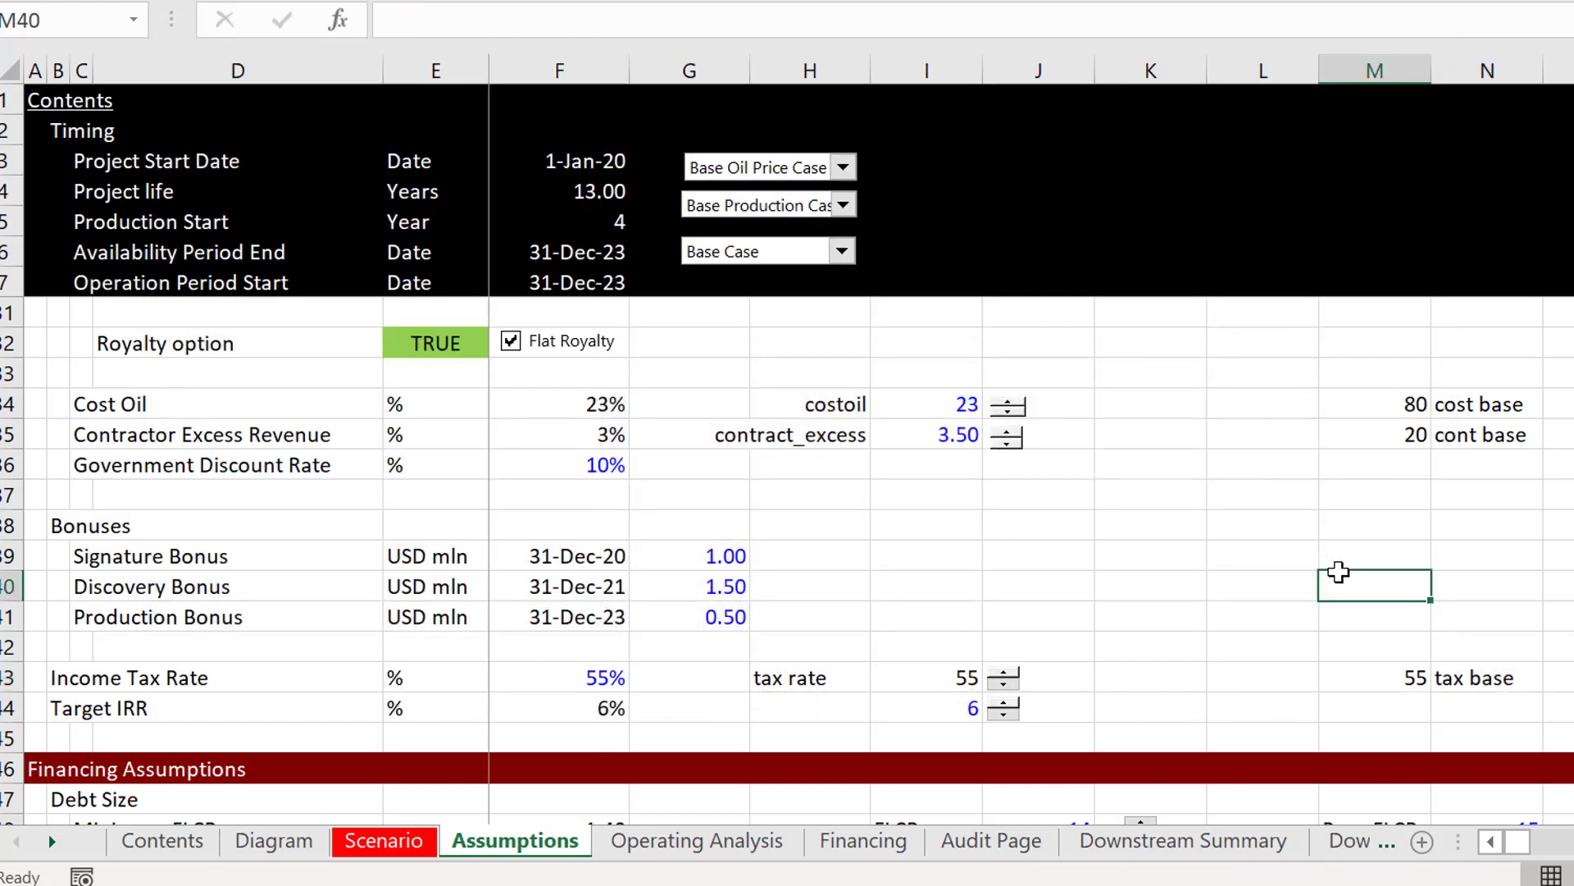
key("Page_Up")
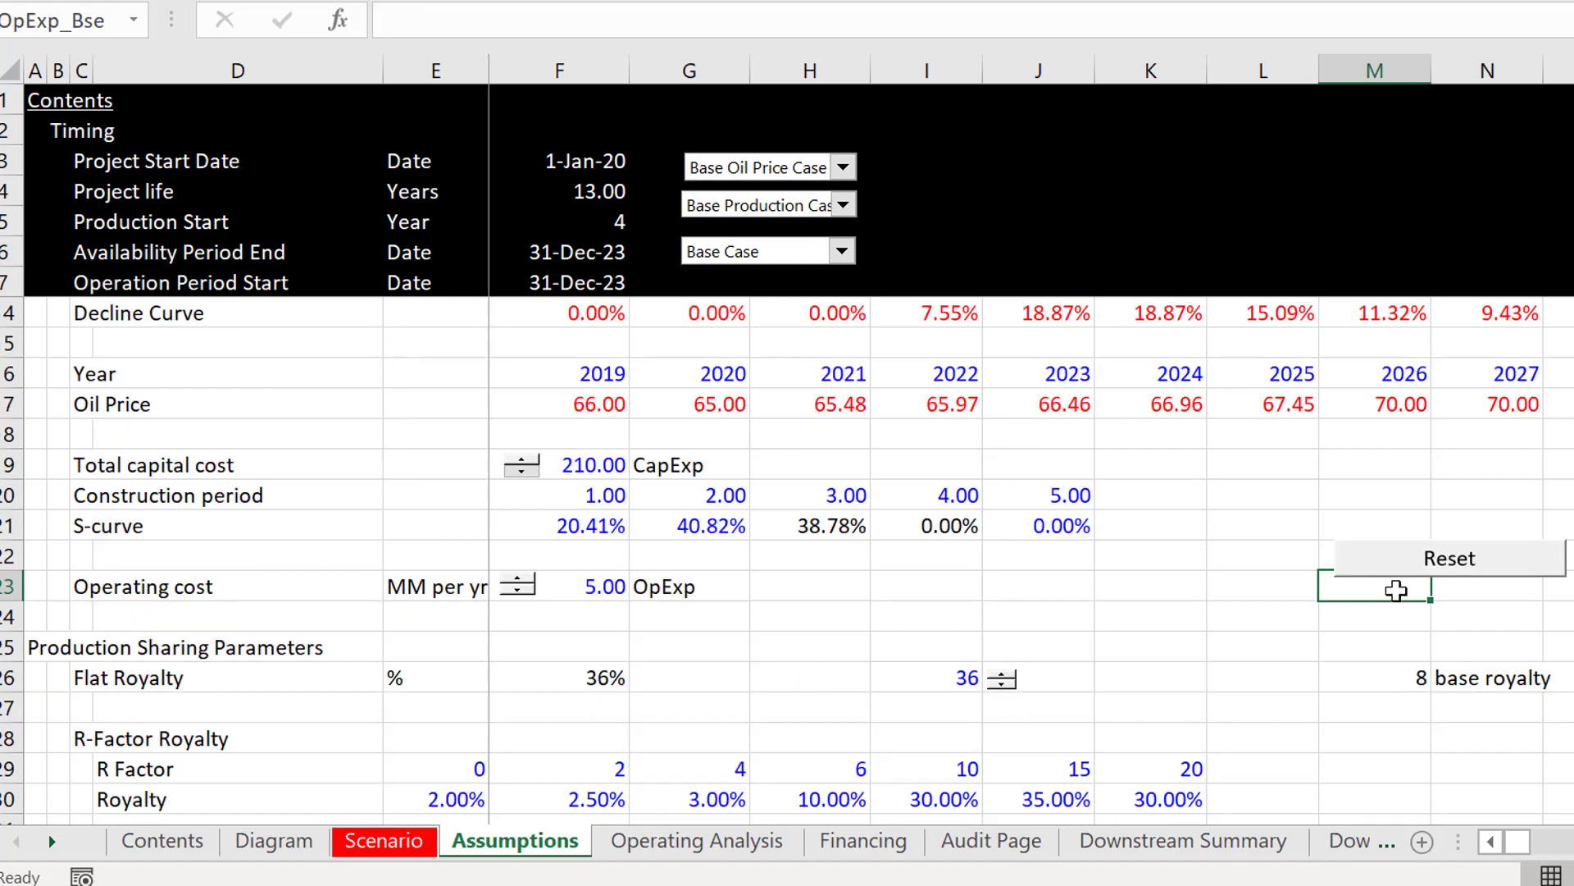
left_click(1426, 564)
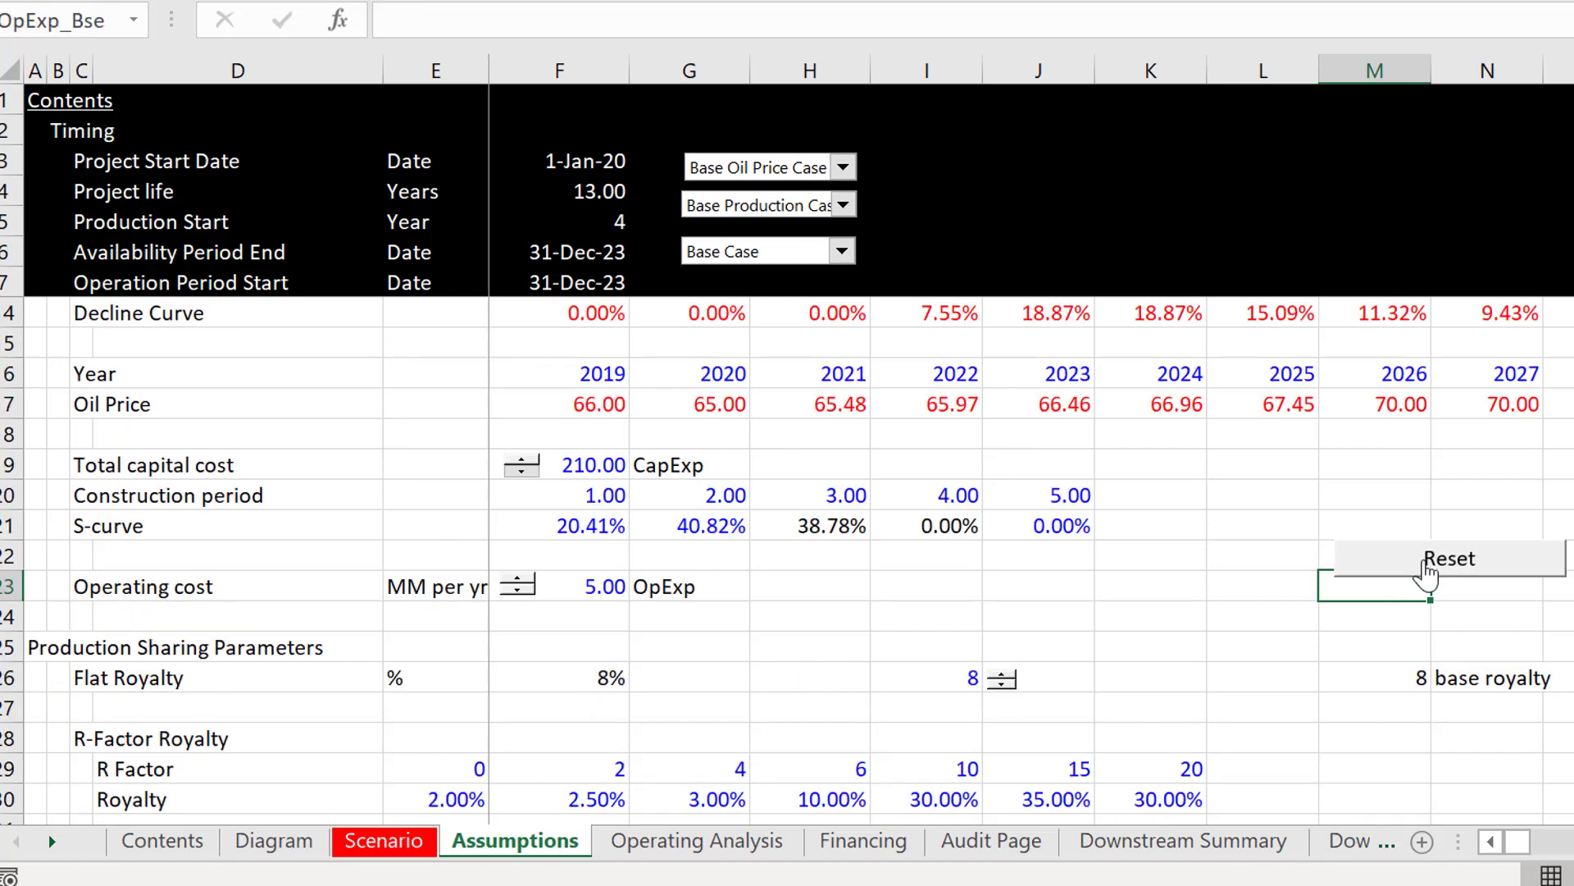
key("Page_Down")
key("Page_Up")
Step: Copy the Reset button from the Assumptions sheet to the Diagram sheet and place it below the Fix Debt button
right_click(1440, 558)
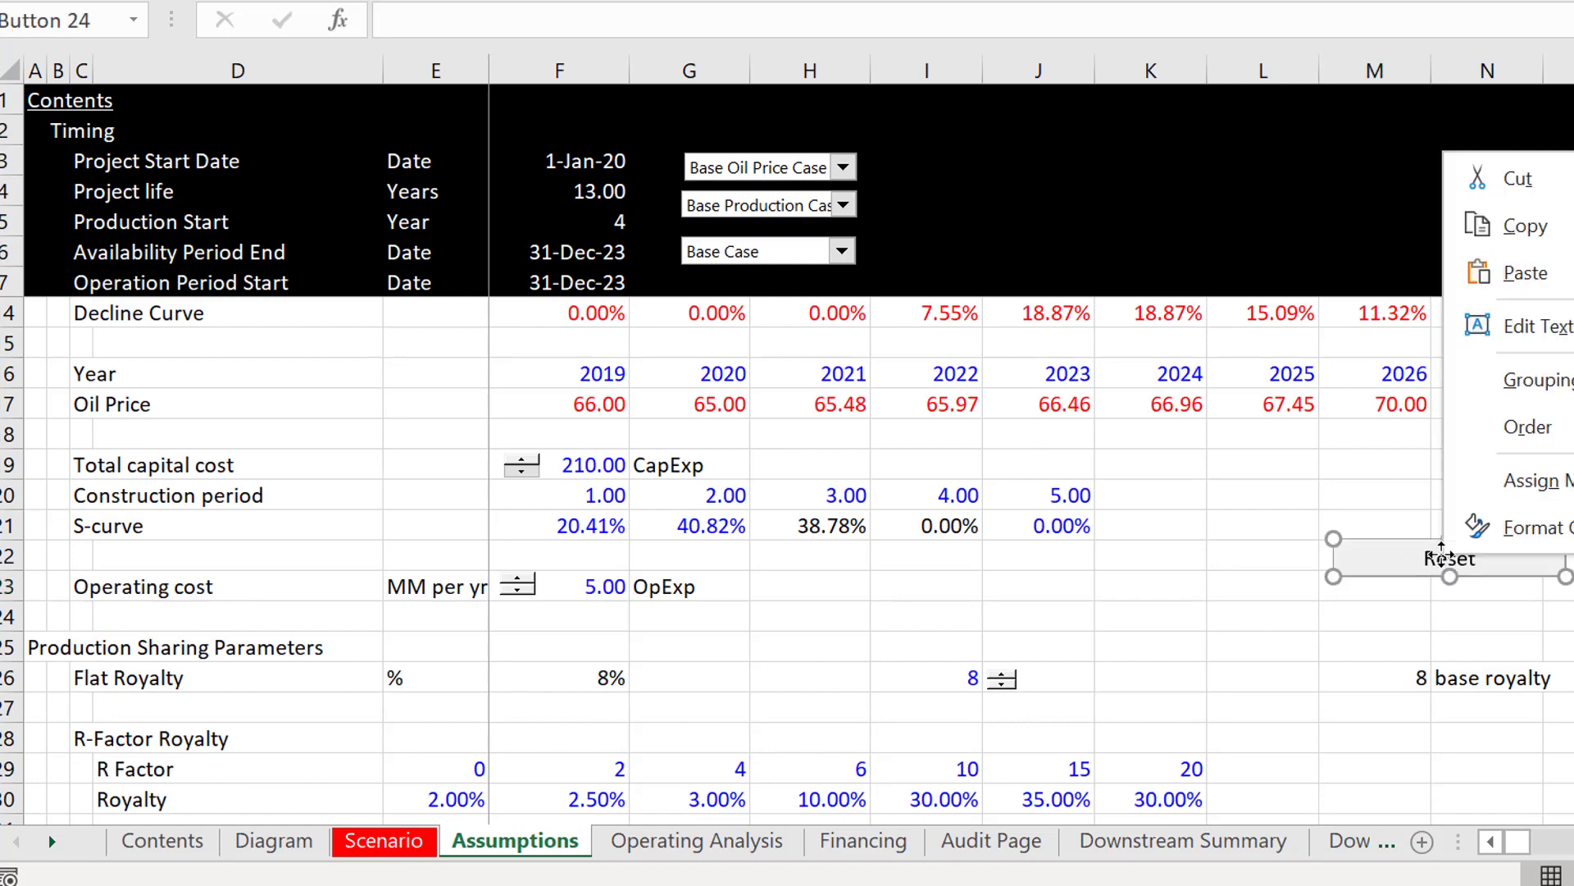
left_click(1458, 239)
key("ctrl+Page_Up")
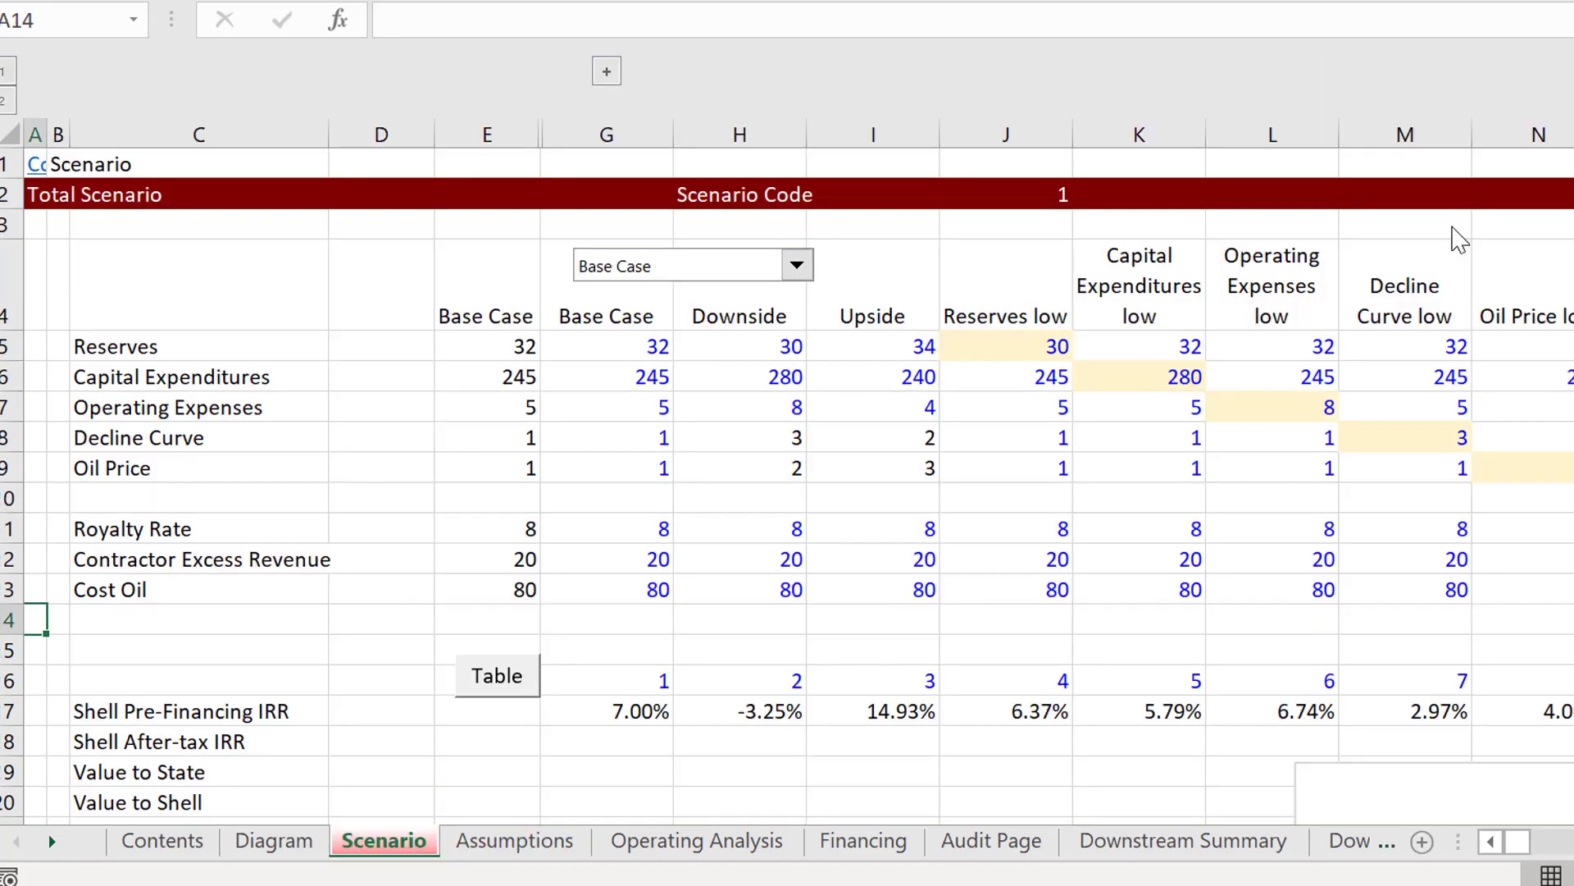
key("ctrl+Page_Up")
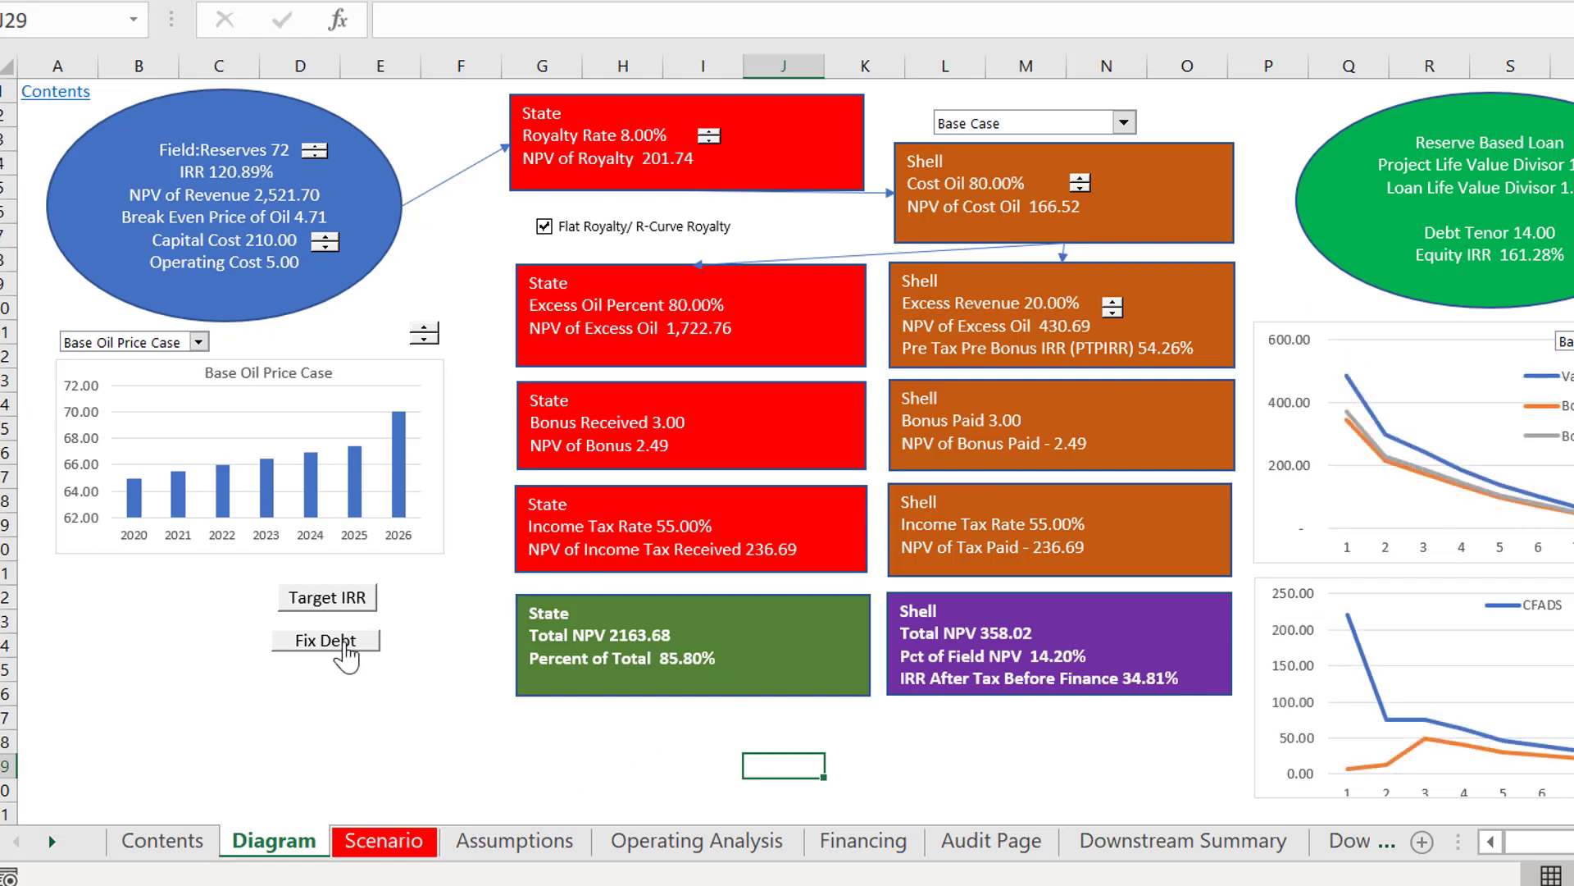
left_click(264, 679)
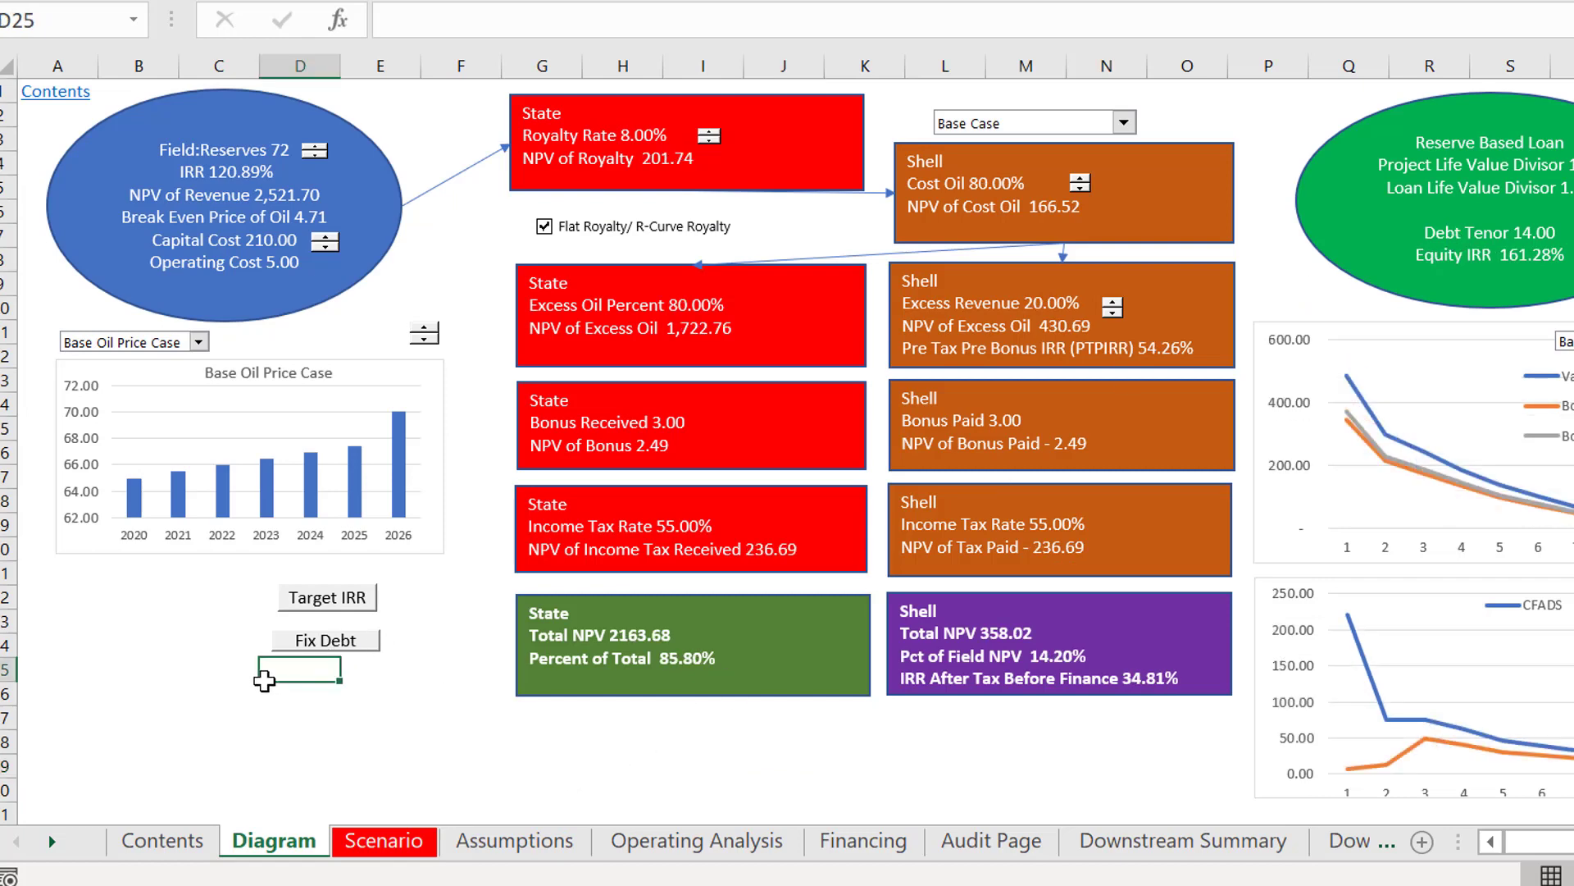
key("ctrl+v")
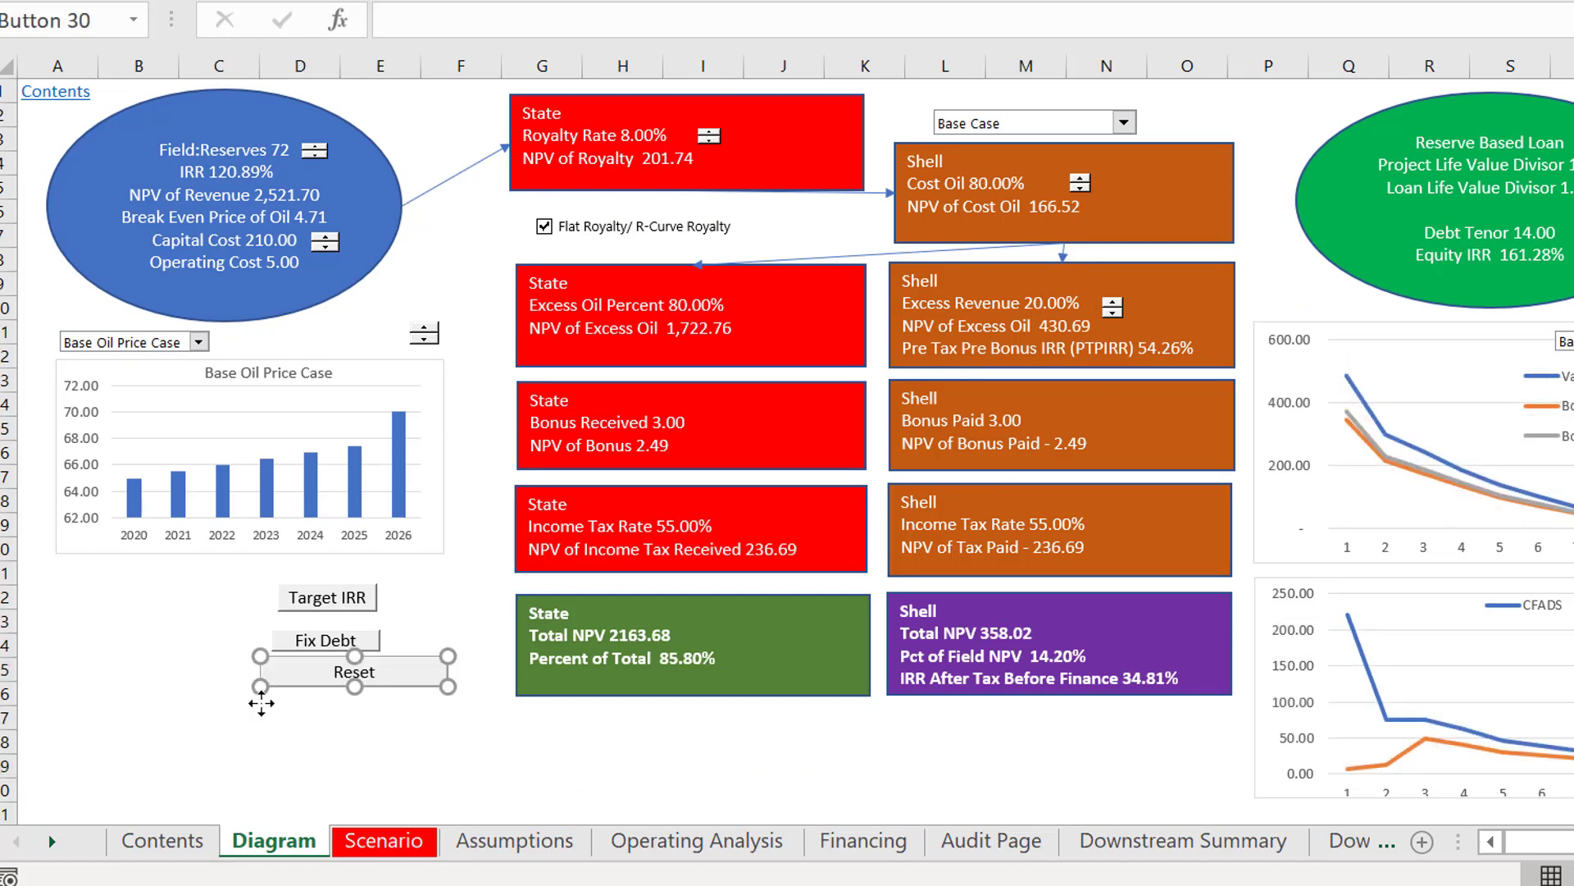
left_click_drag(262, 703, 302, 708)
Step: Change the caption of the copied button on the Diagram sheet to "Reset PSC"
left_click(358, 700)
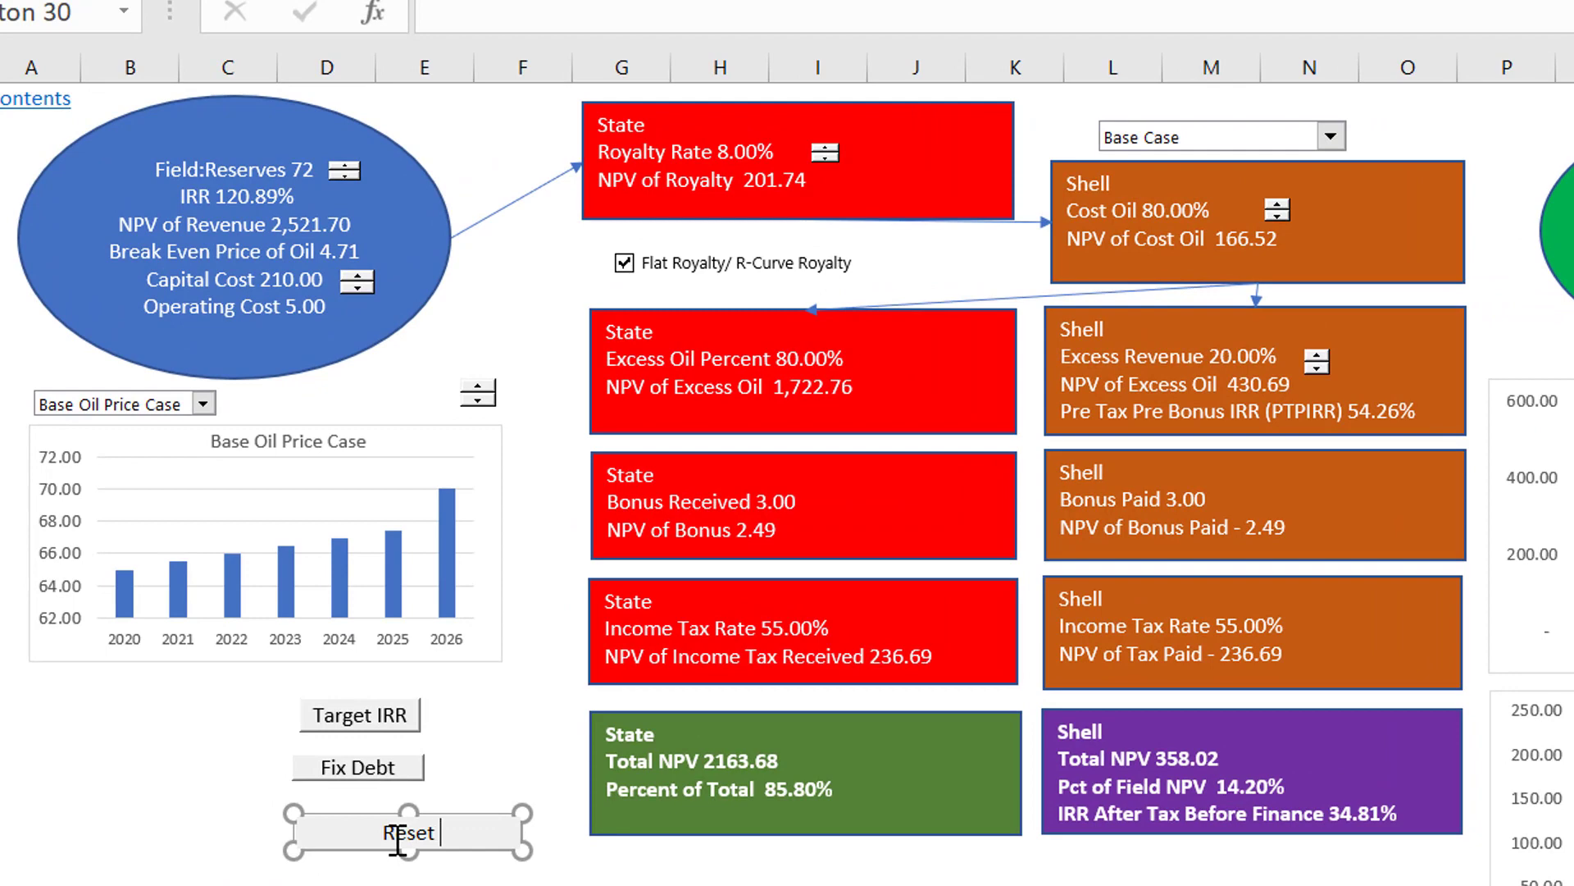
type("PS")
key("BackSpace")
type("SC")
Step: Resize the Reset PSC button to match the width of the Fix Debt button above it, and deselect it
left_click_drag(530, 814, 403, 812)
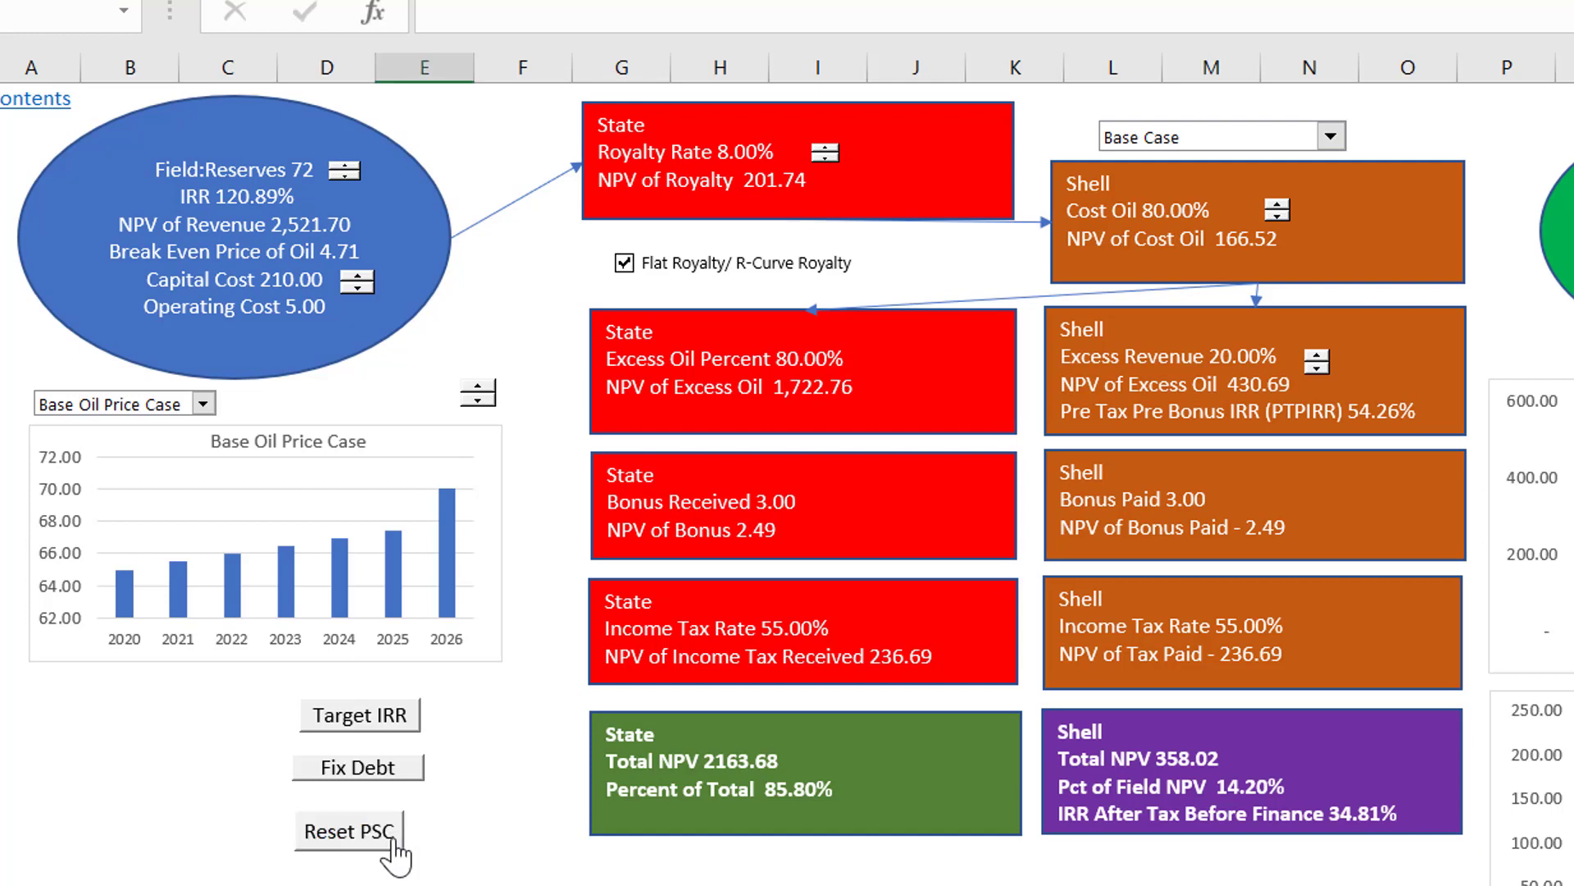
left_click(389, 828)
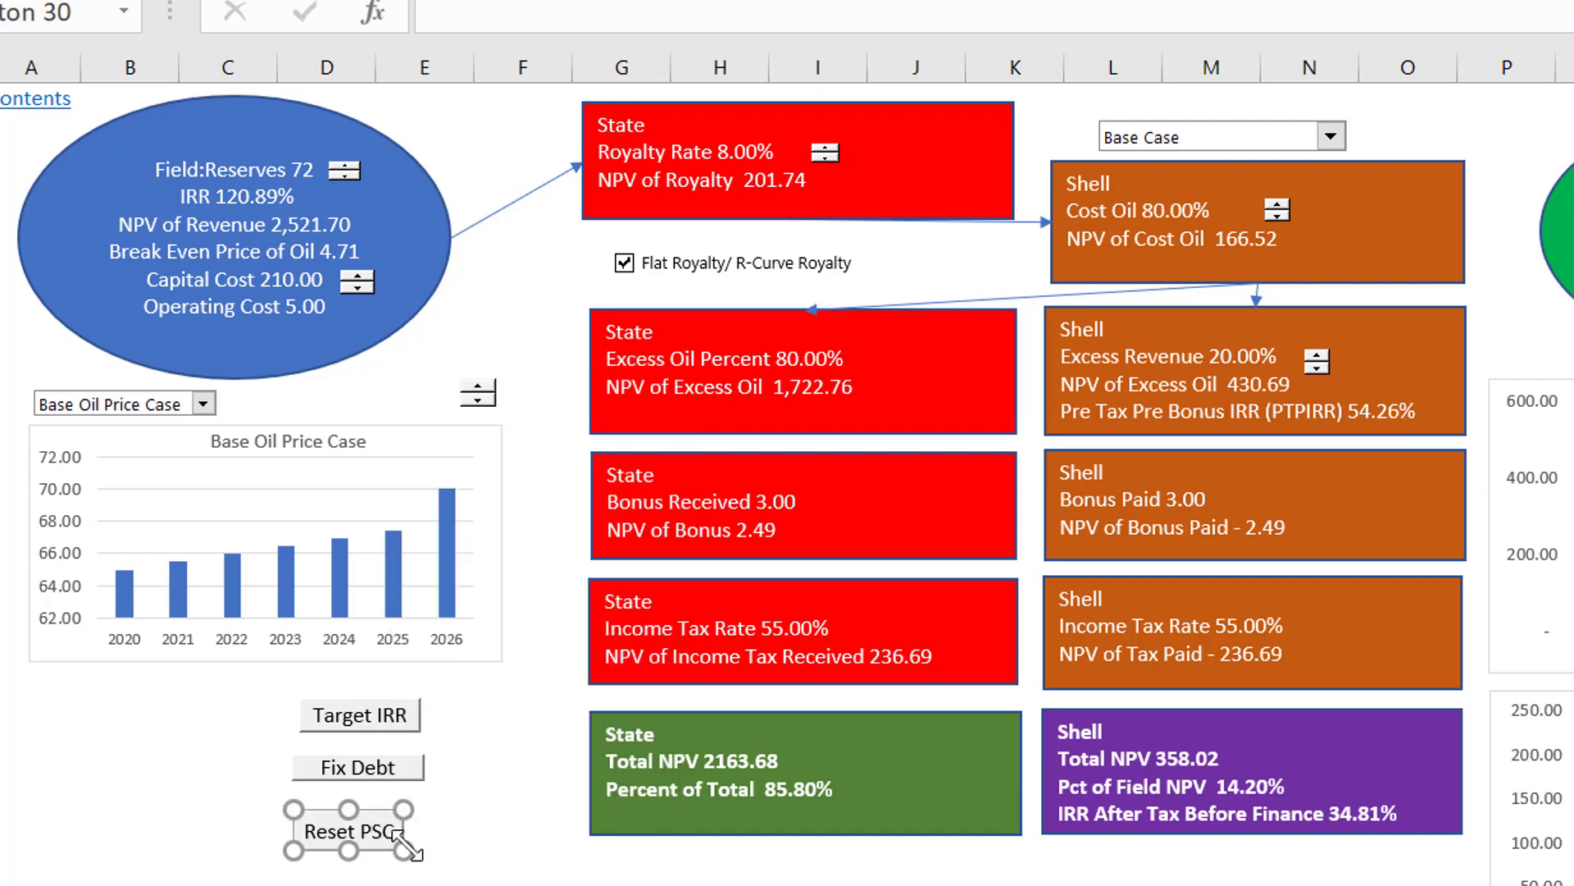
left_click_drag(404, 851, 424, 844)
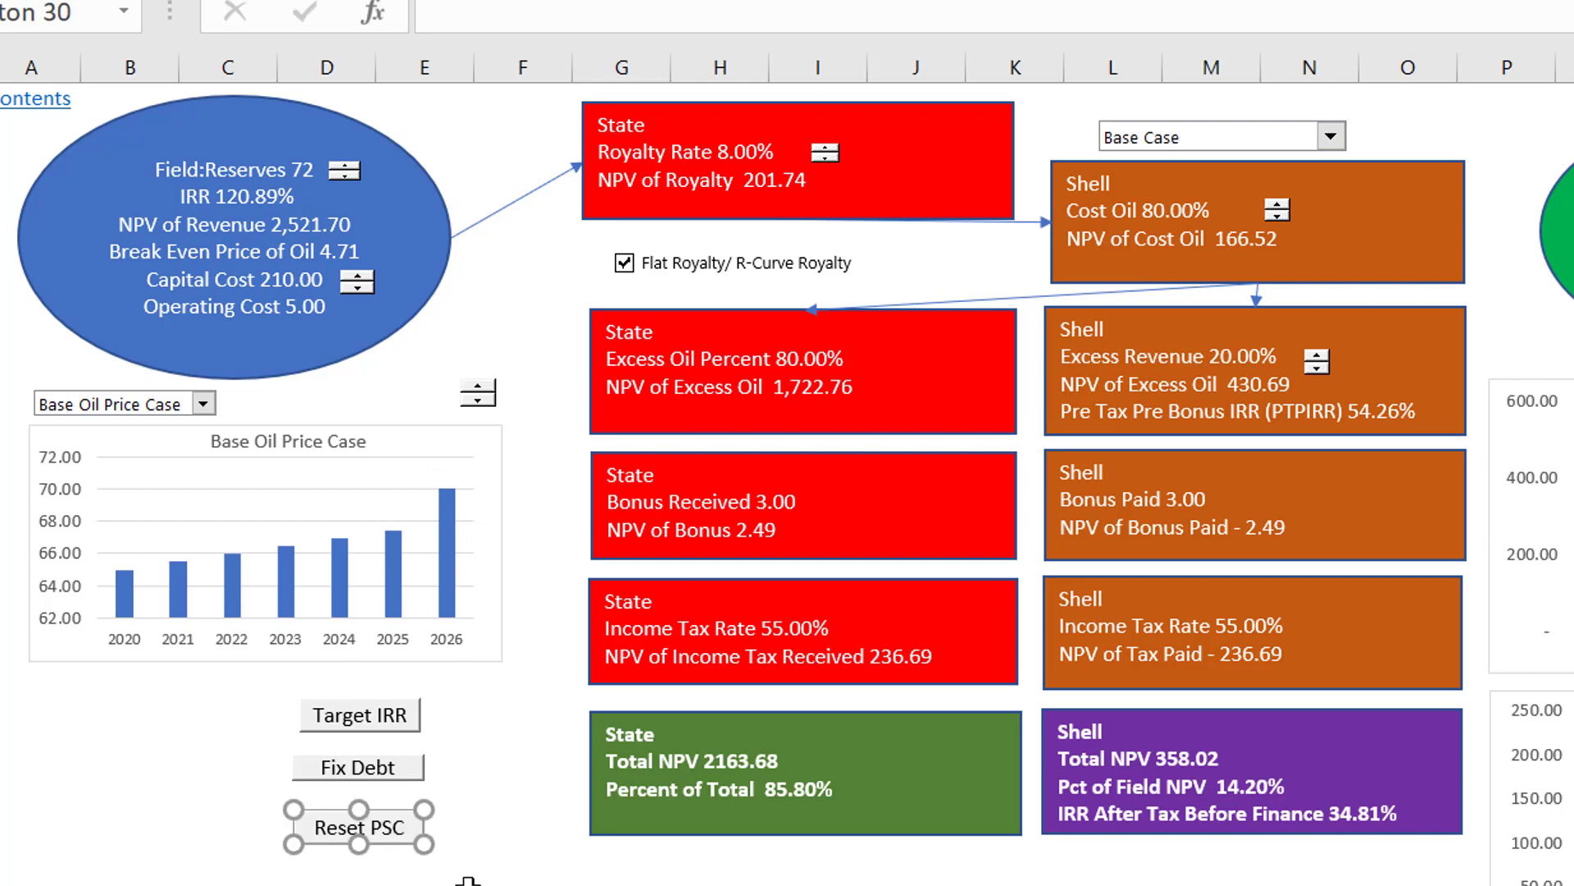
key("Escape")
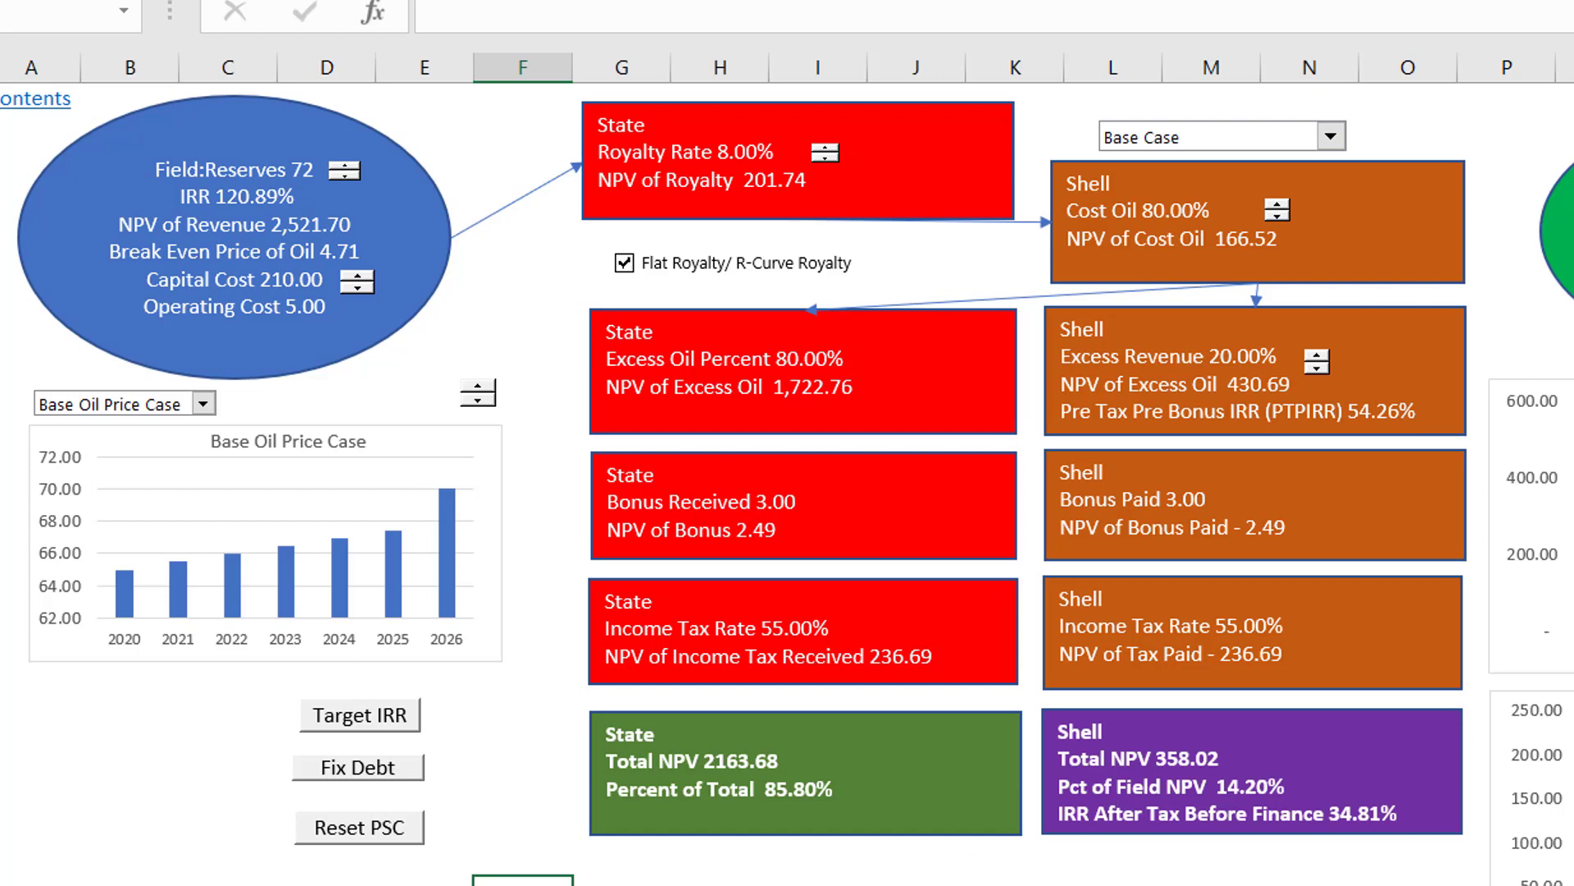
Step: Browse the Energy Analysis topics on edbodmer.com in Firefox and view the Production Sharing Contract slides in PowerPoint
mouse_move(908, 885)
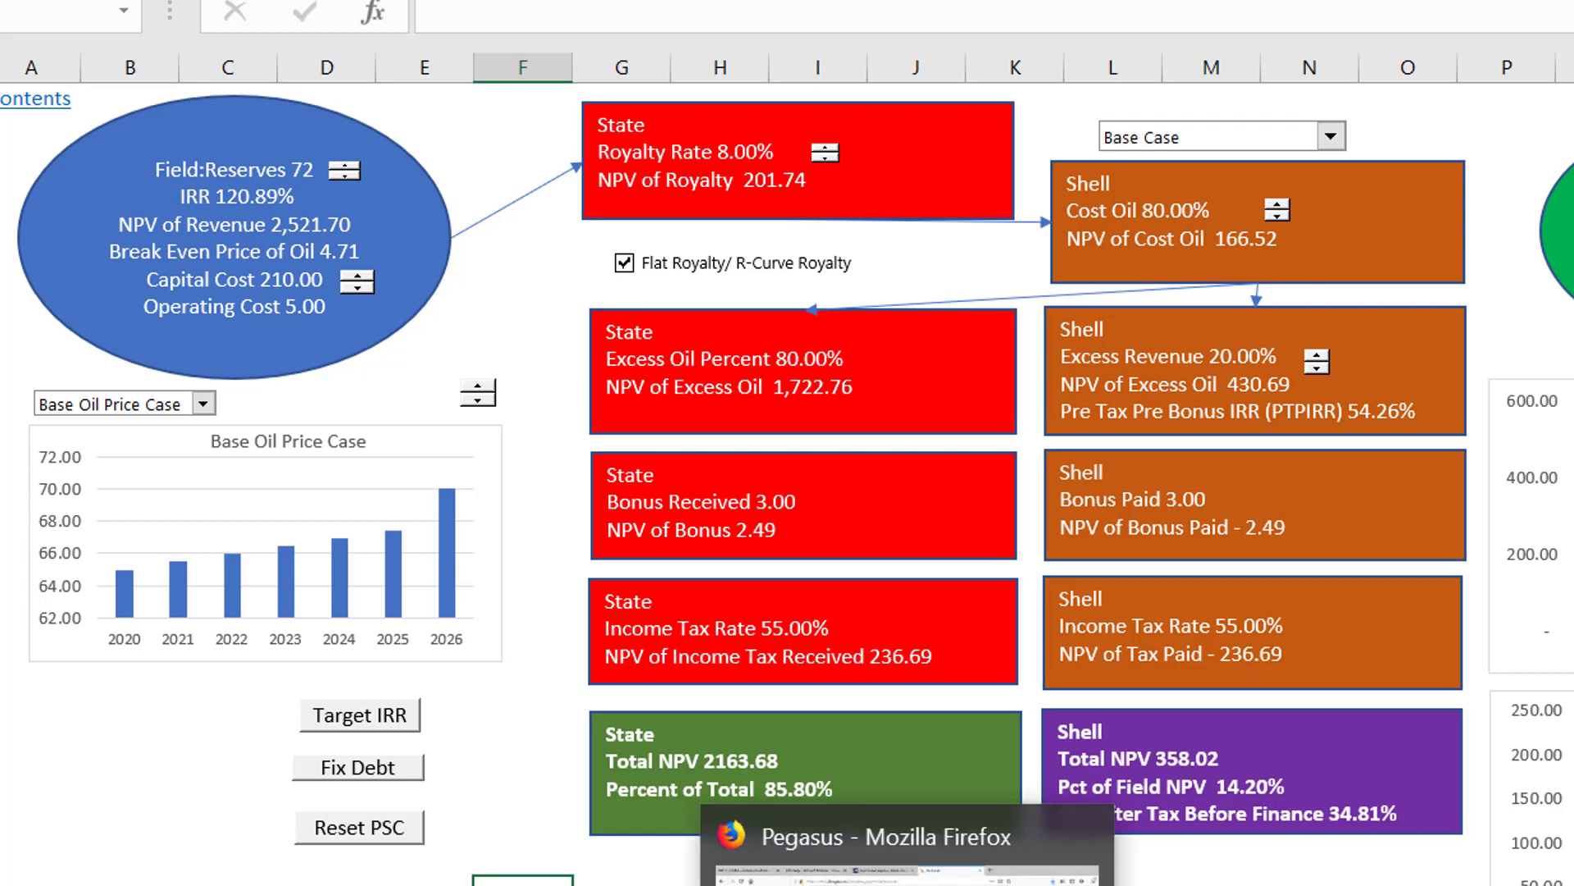
left_click(908, 870)
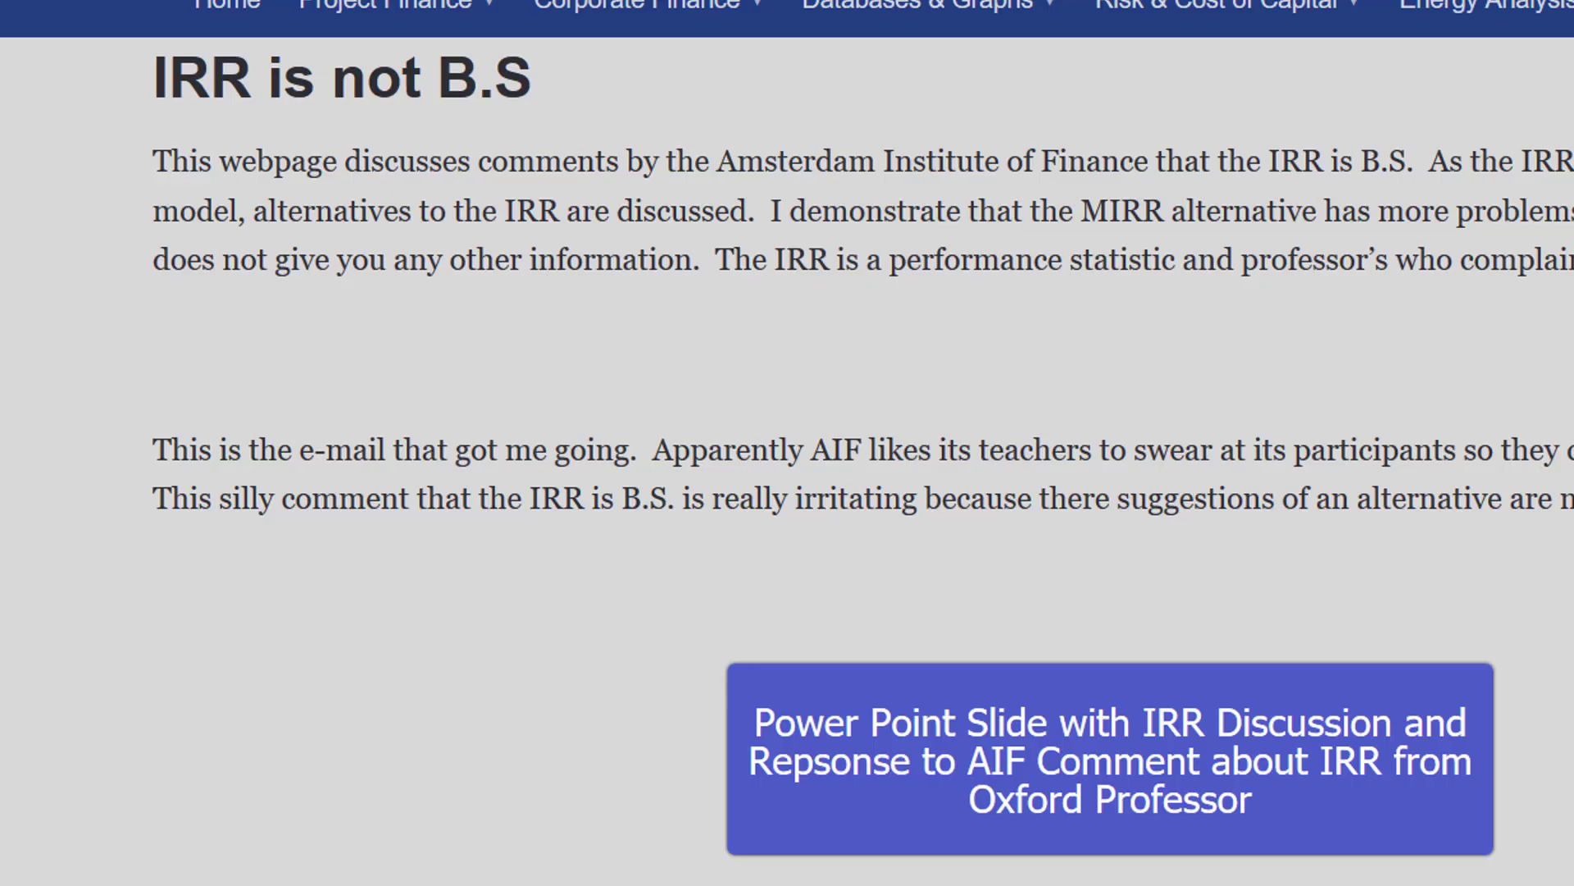
mouse_move(1228, 85)
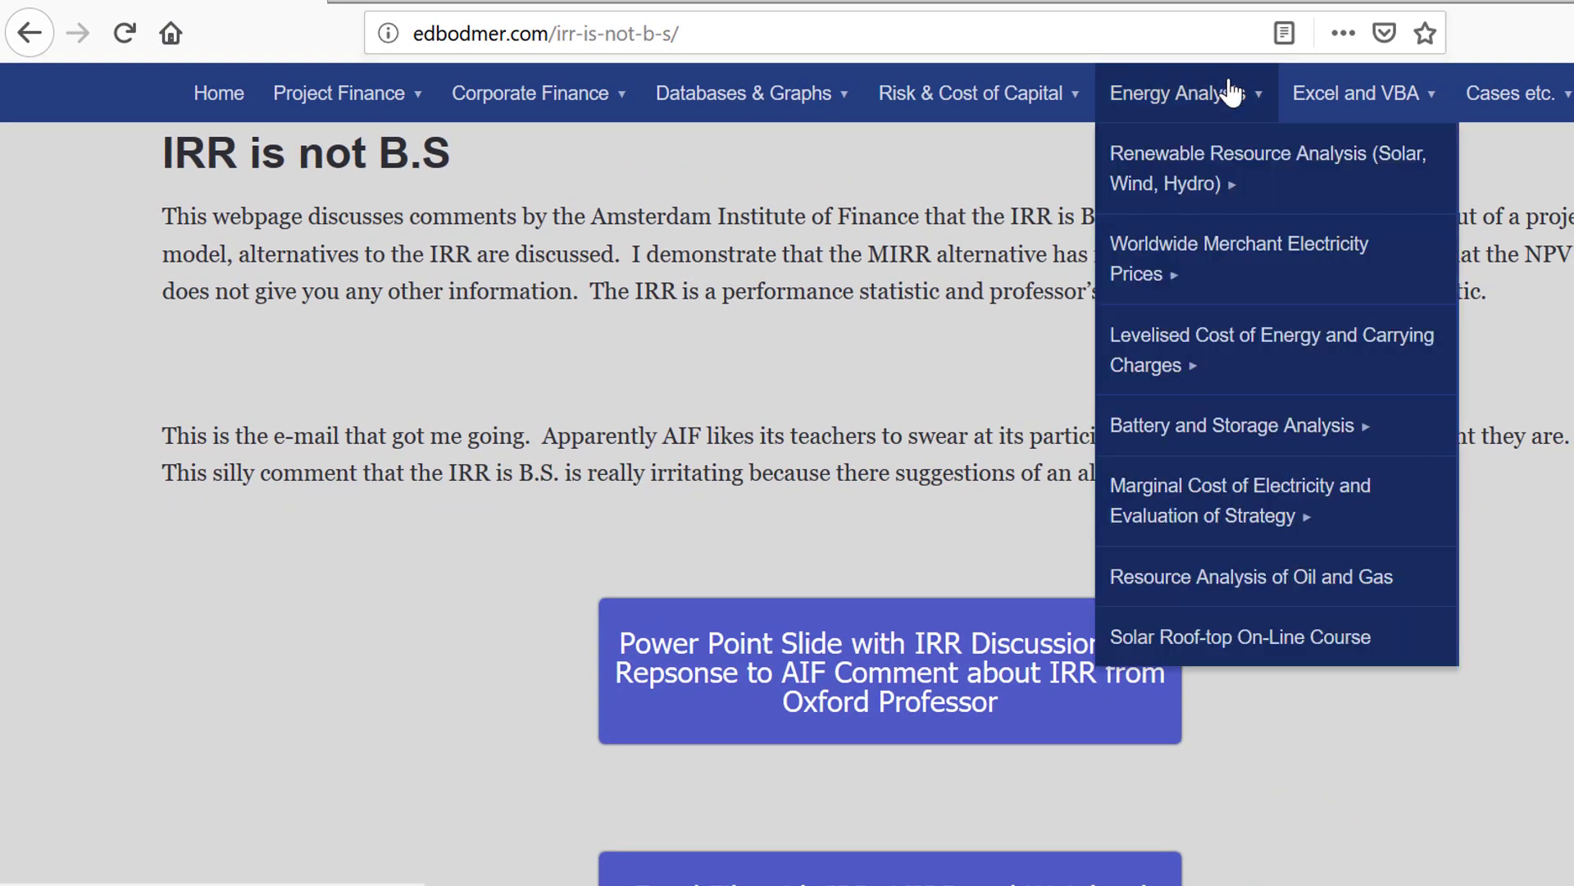
mouse_move(1275, 449)
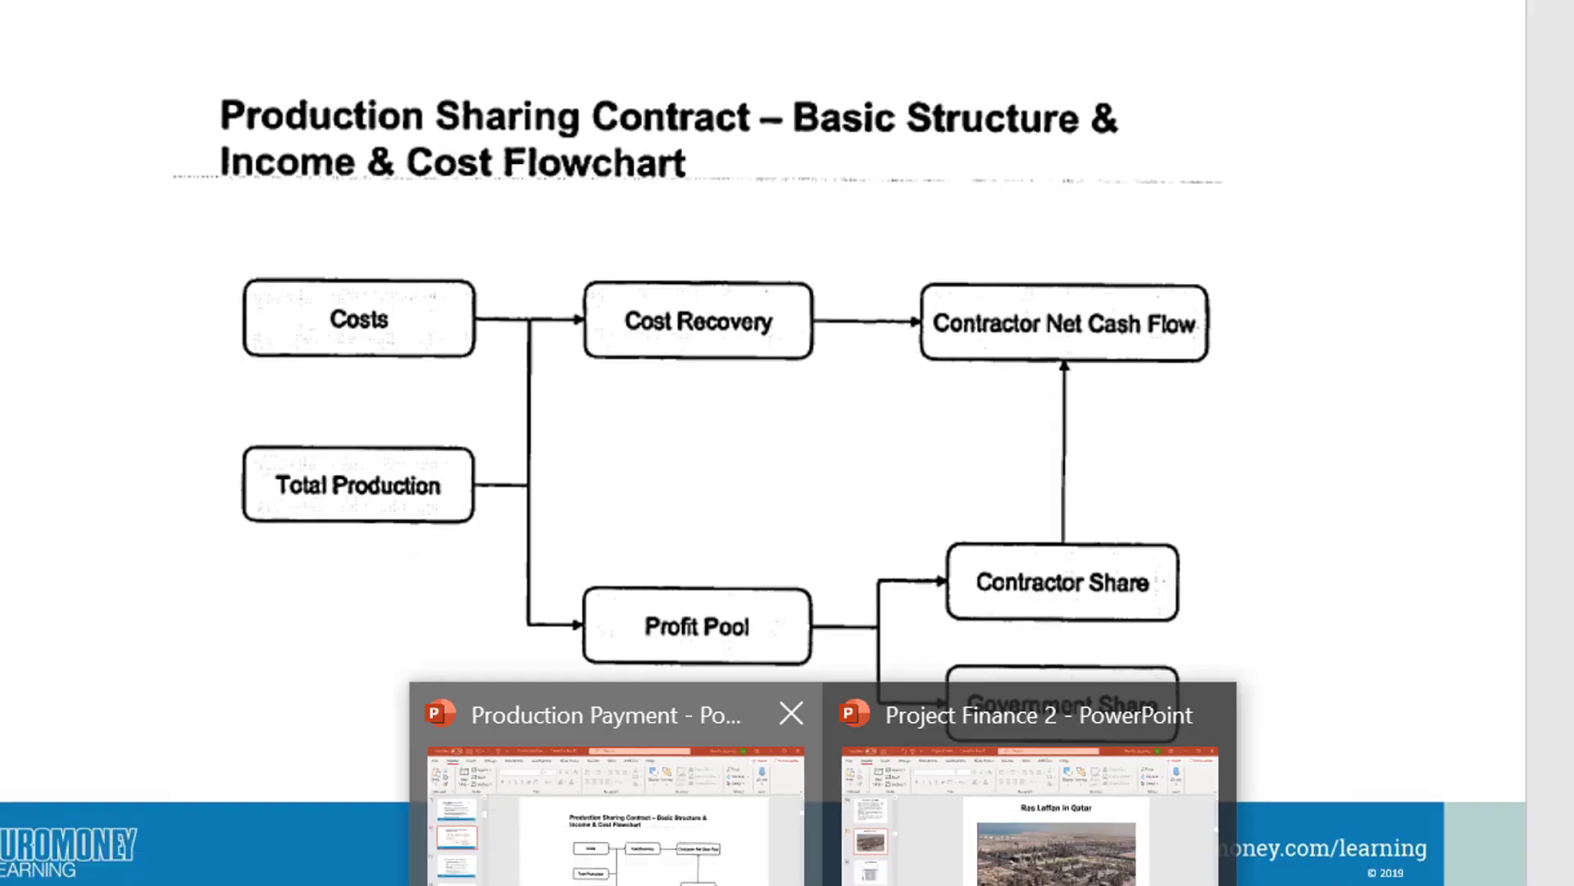
left_click(1526, 853)
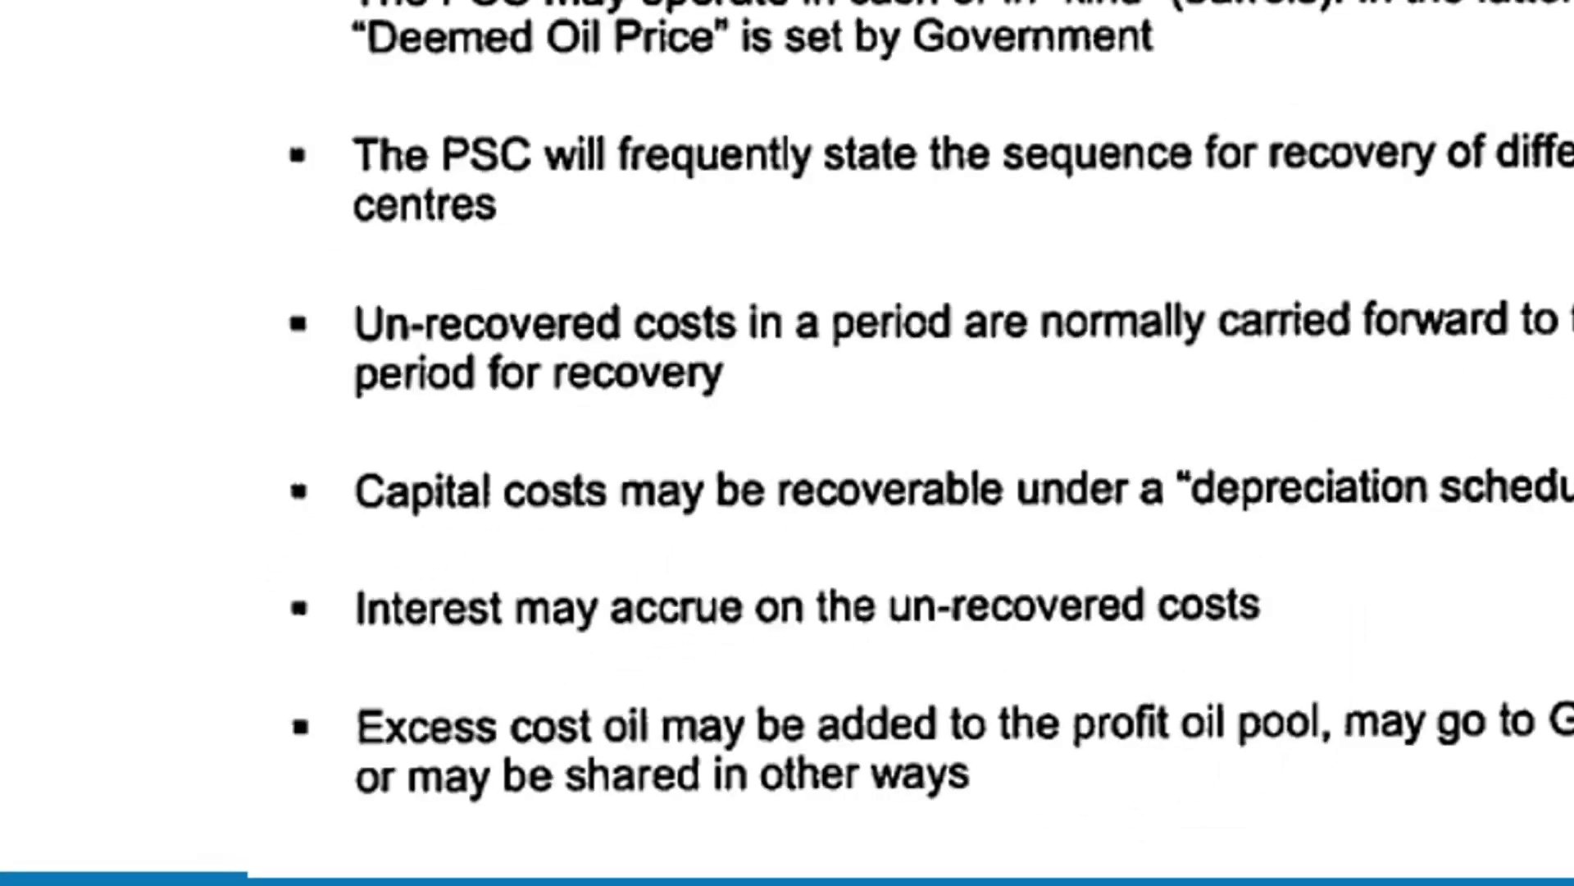
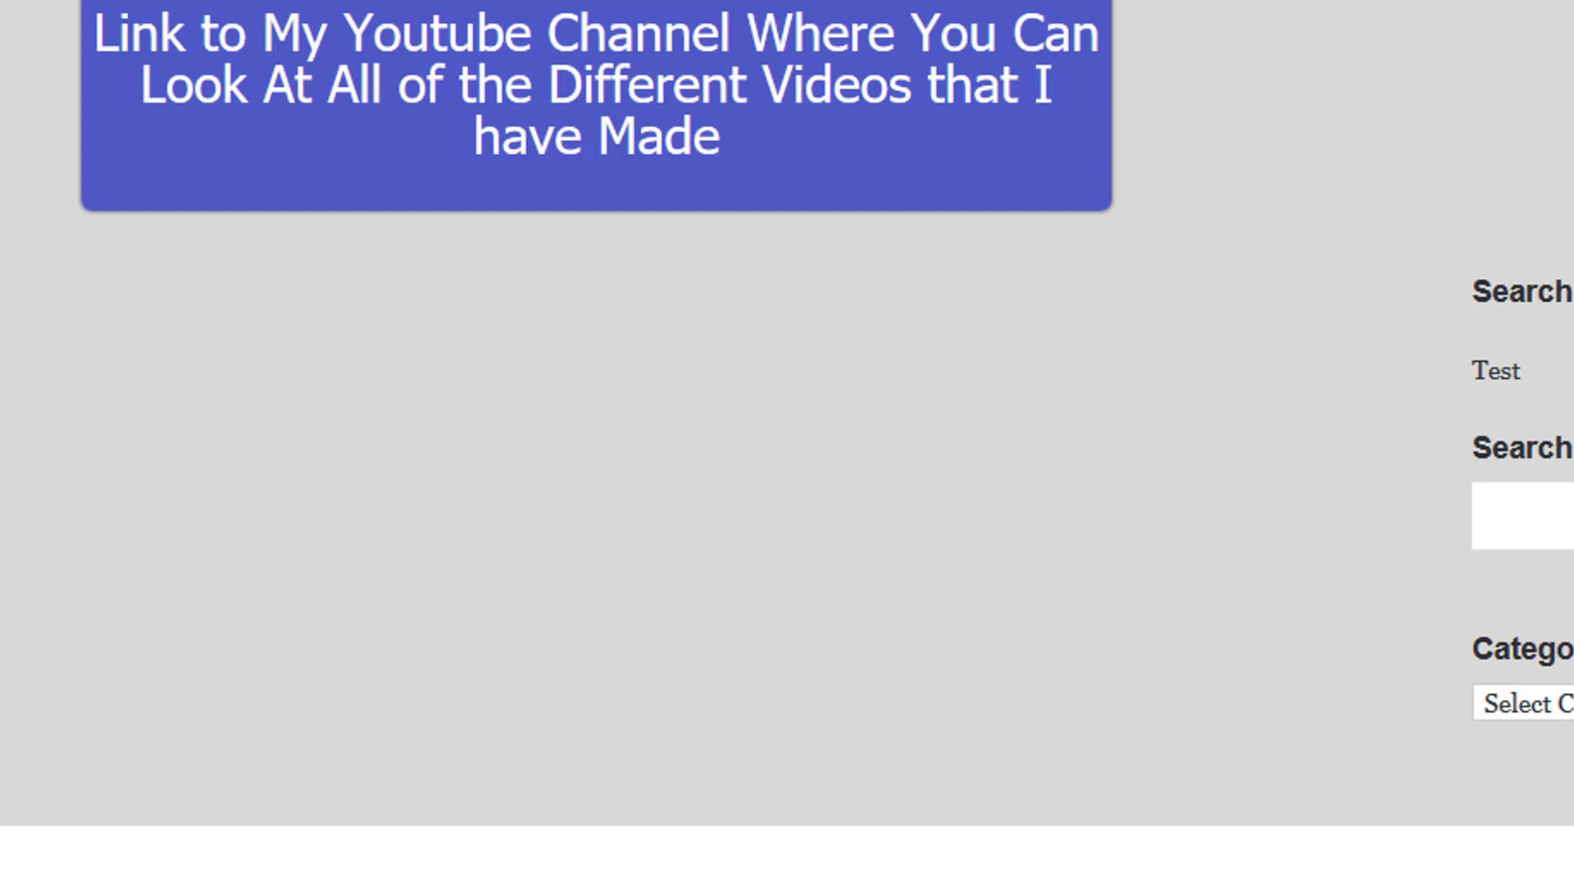
Step: Switch from the browser to the Day 4 Morning v2 workbook in Excel and show the Diagram sheet
mouse_move(861, 884)
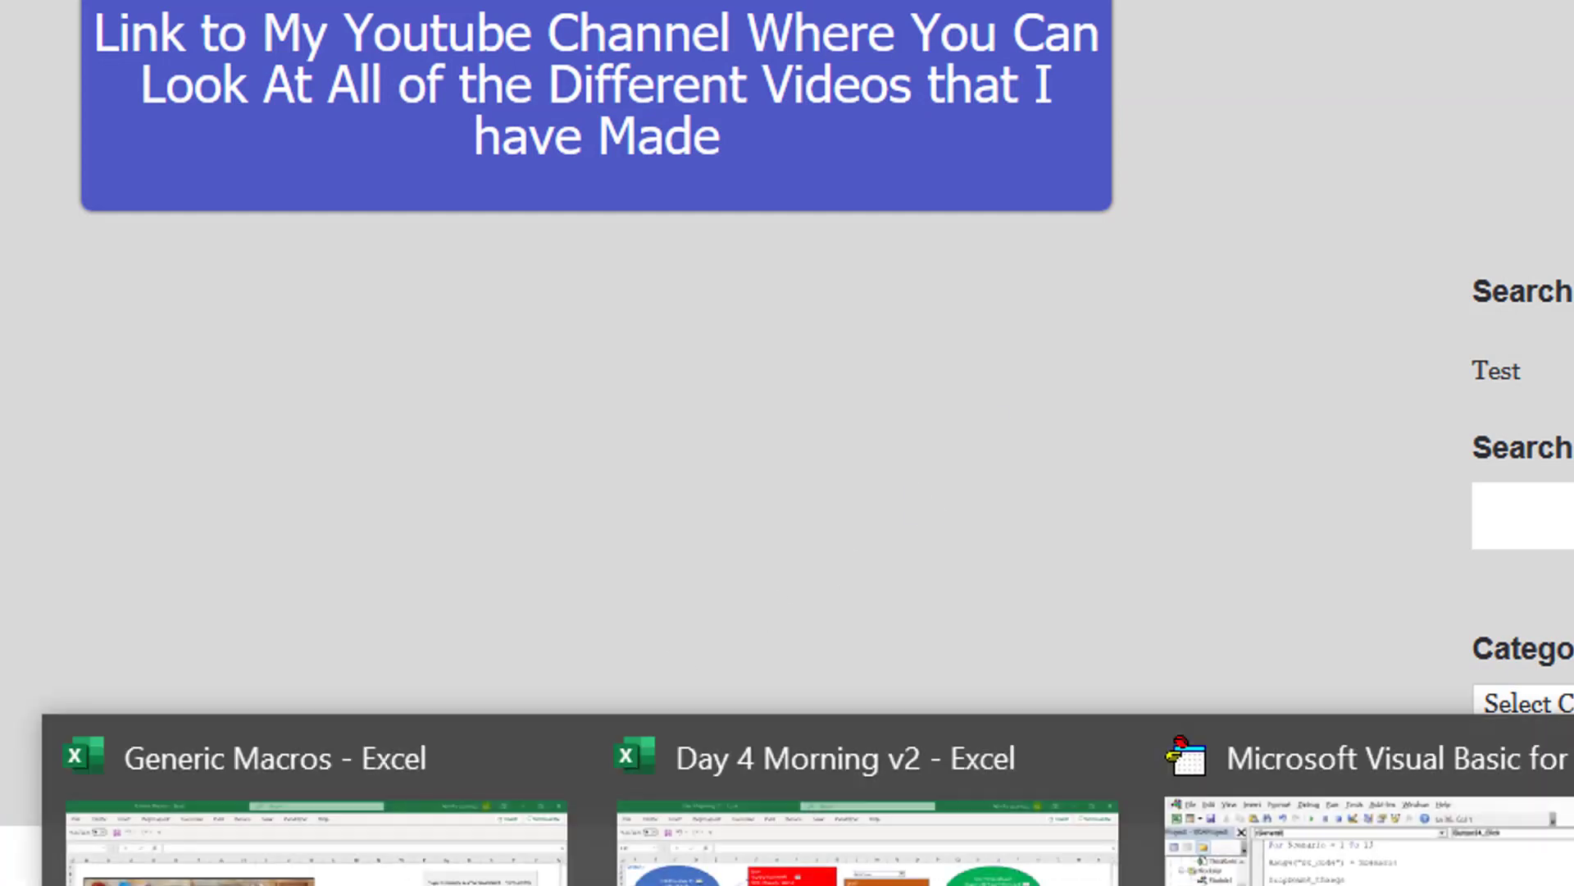
left_click(861, 828)
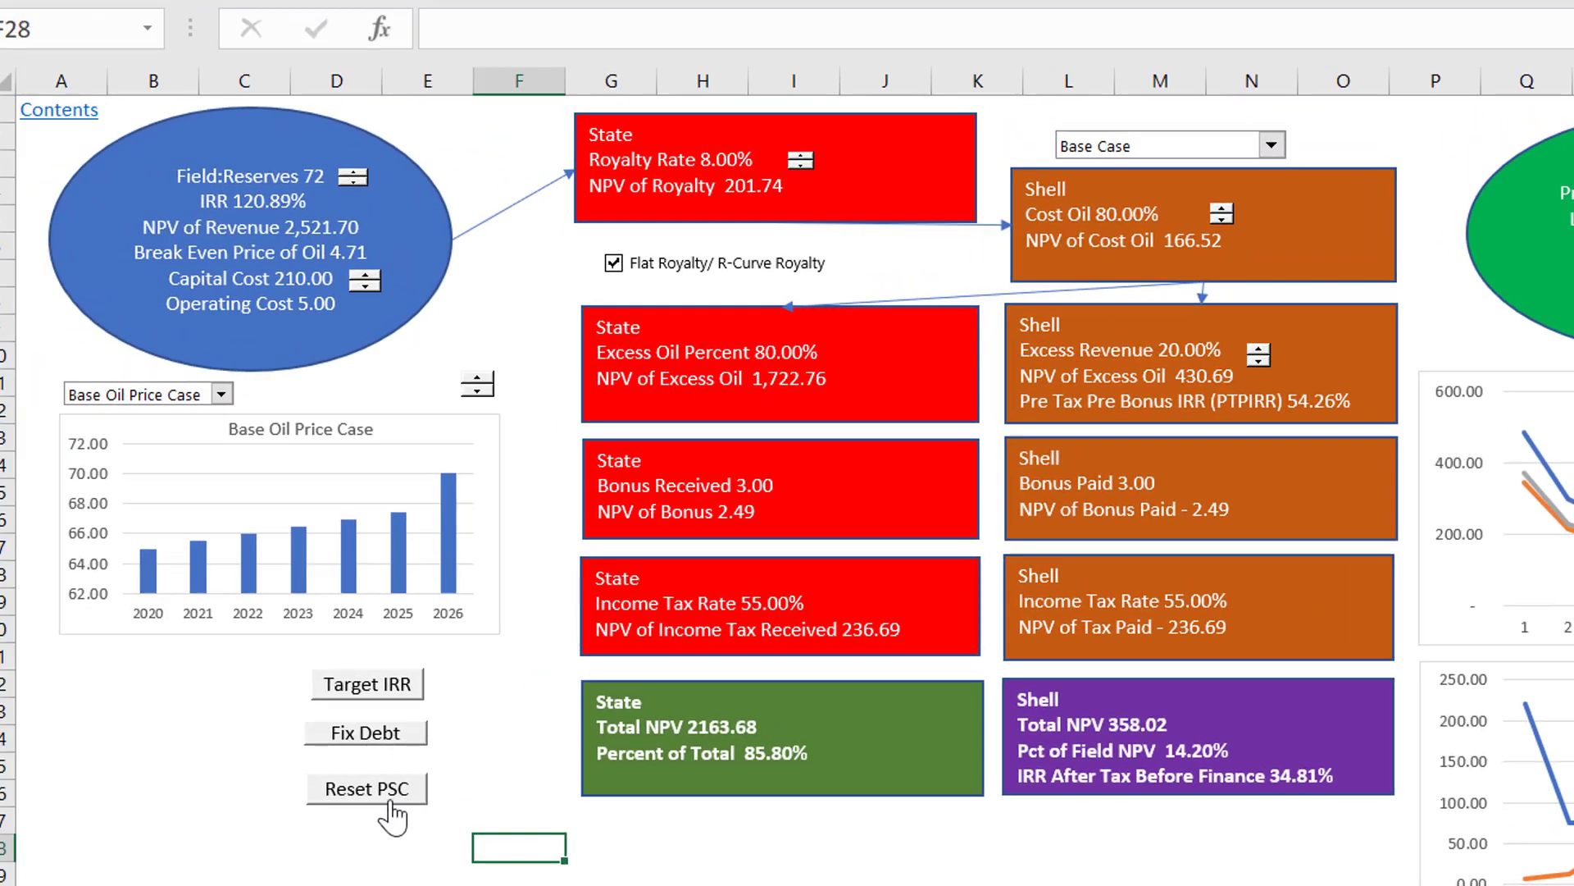
left_click(386, 792)
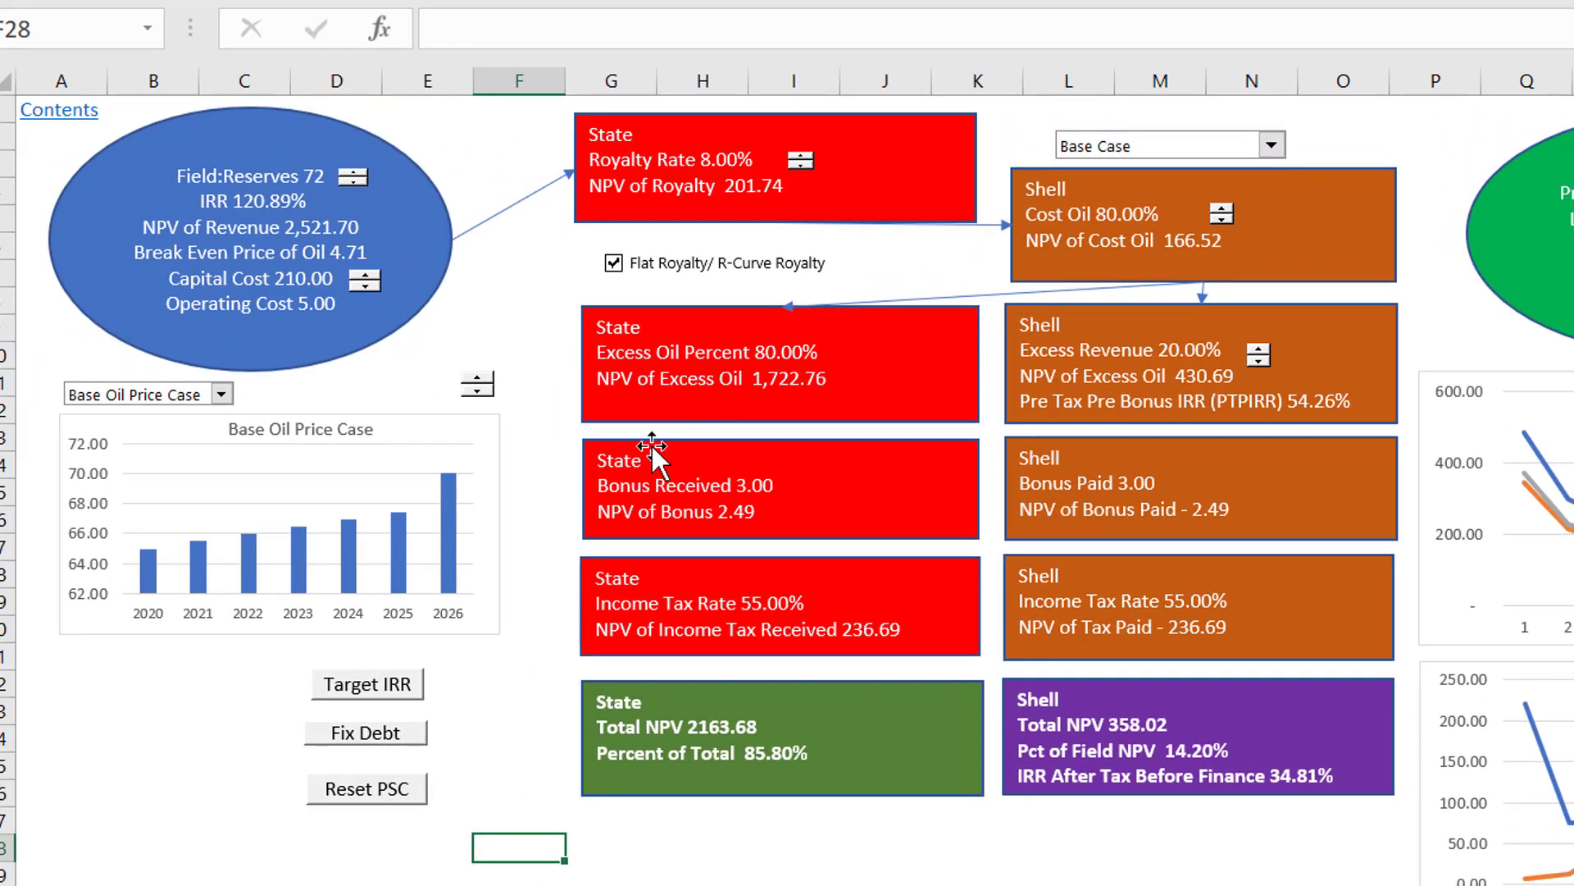
Step: Lower Shell's Excess Revenue to 2% on the Diagram sheet and run the Fix Debt macro
left_click(1260, 361)
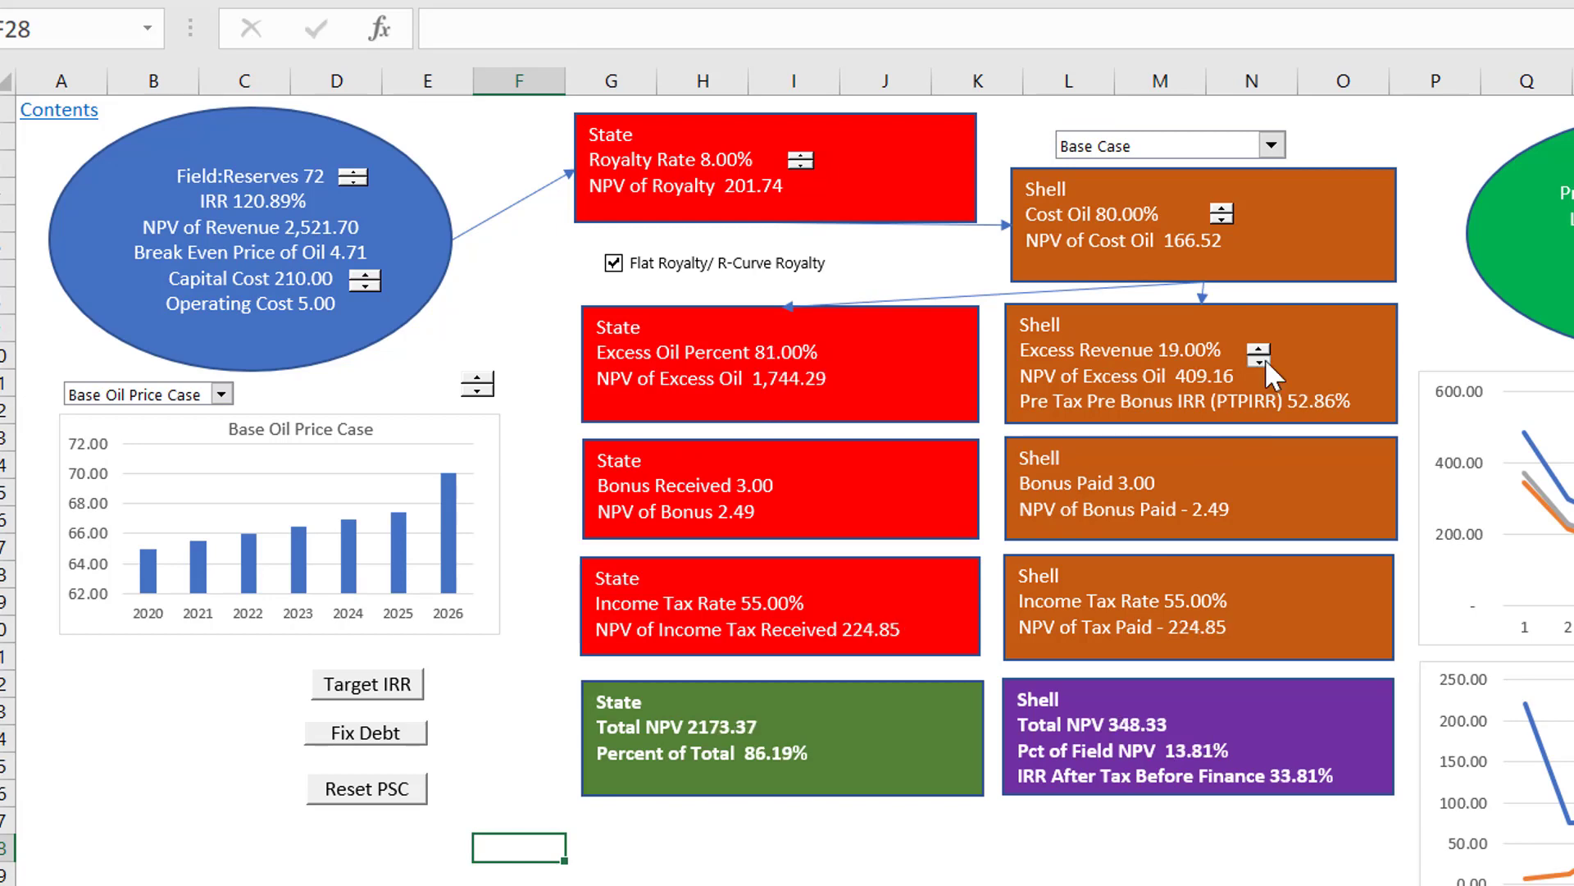
left_click(1263, 360)
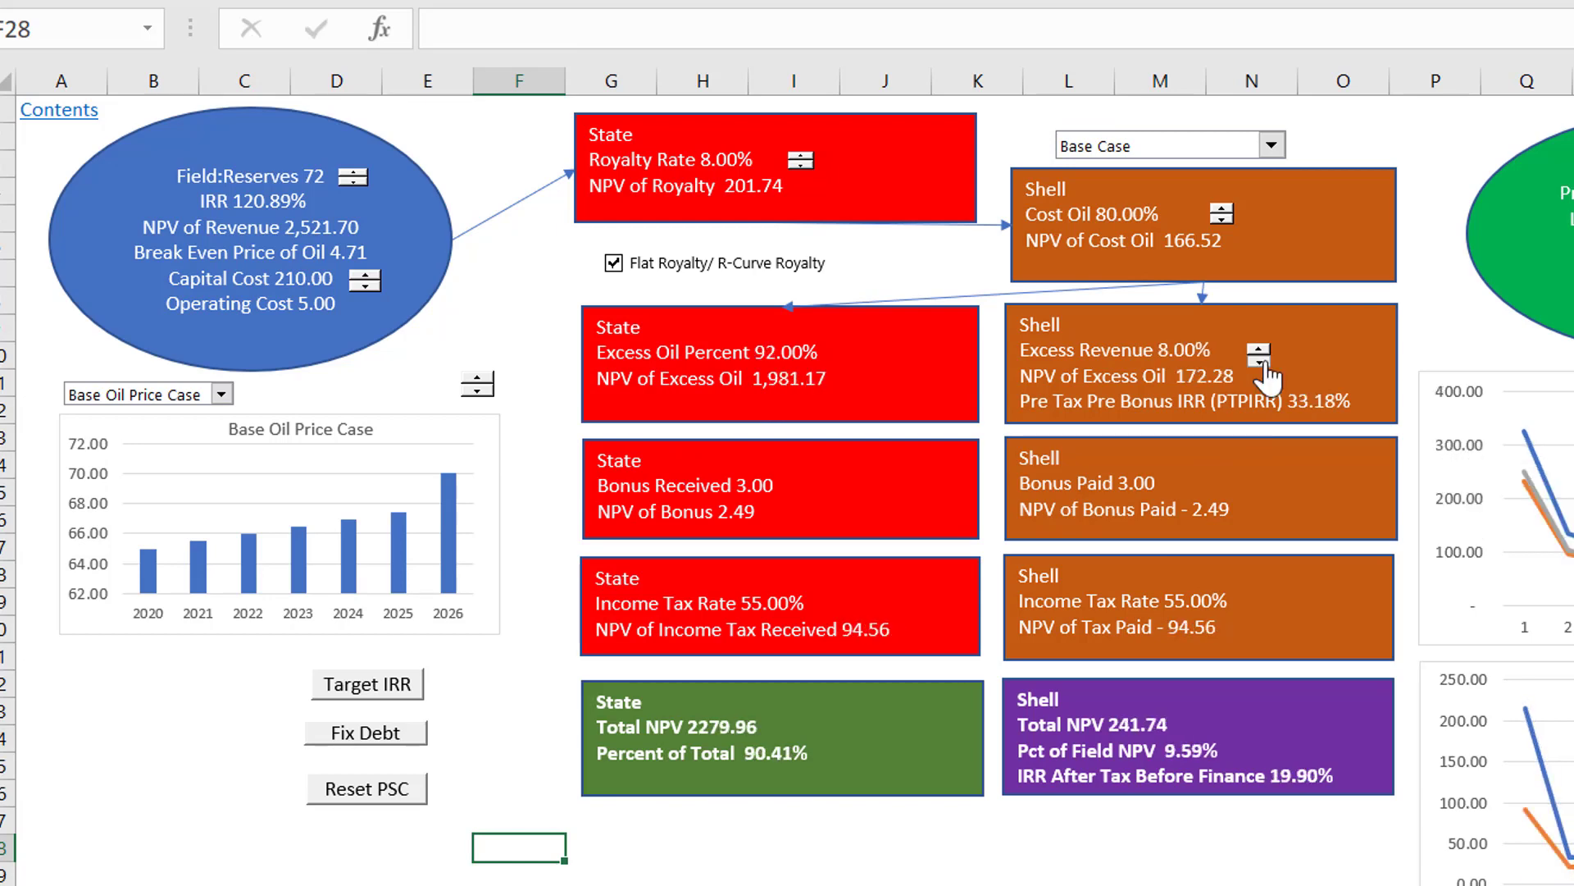
left_click(1263, 361)
left_click(1261, 361)
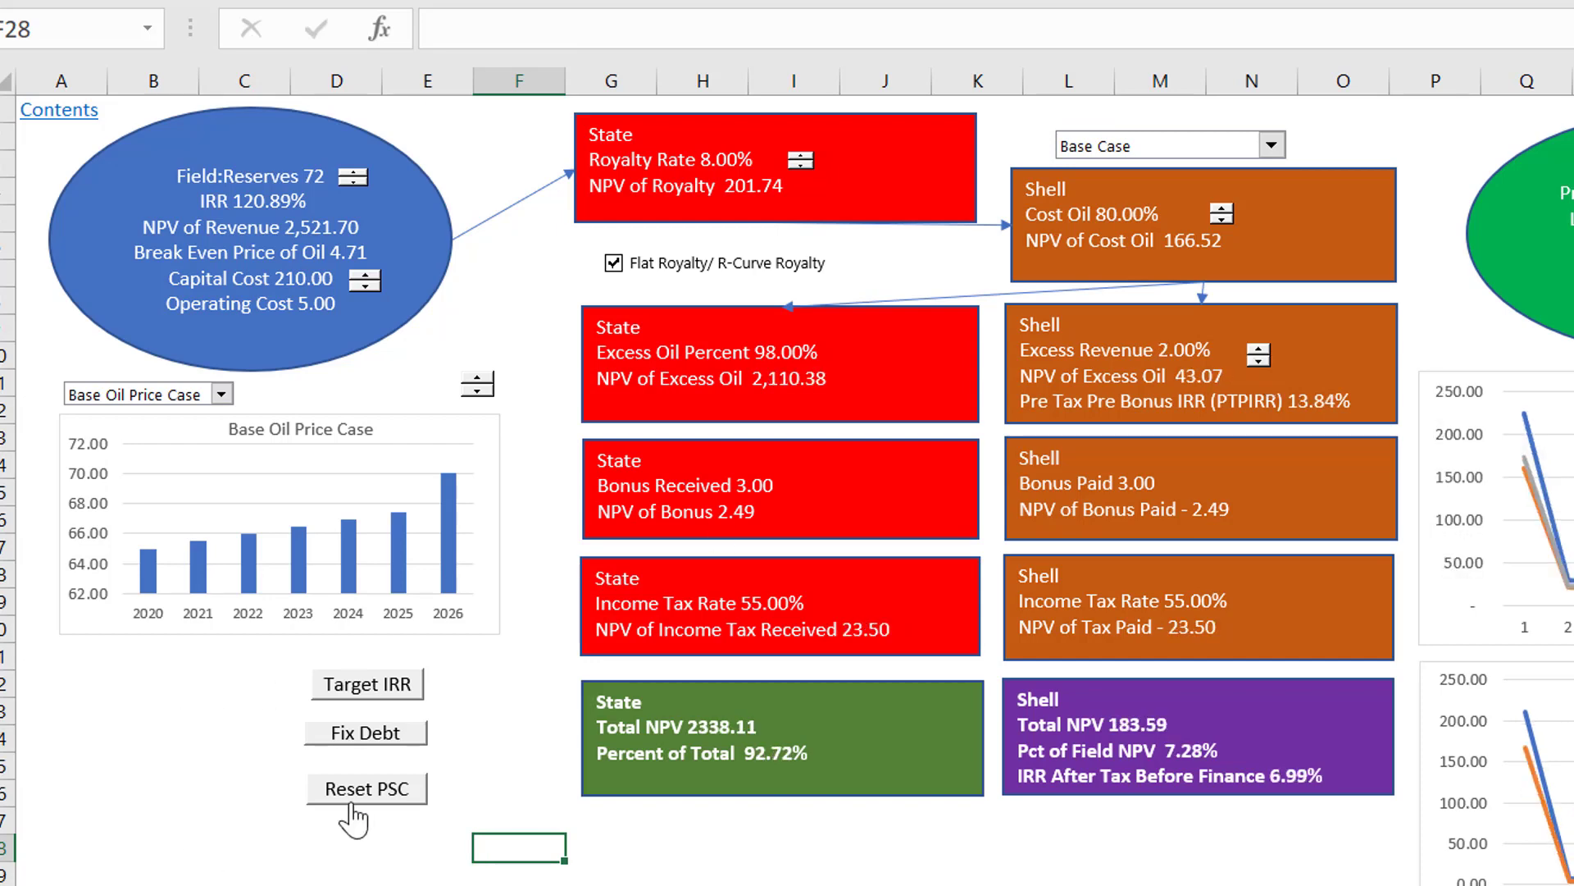
left_click(351, 734)
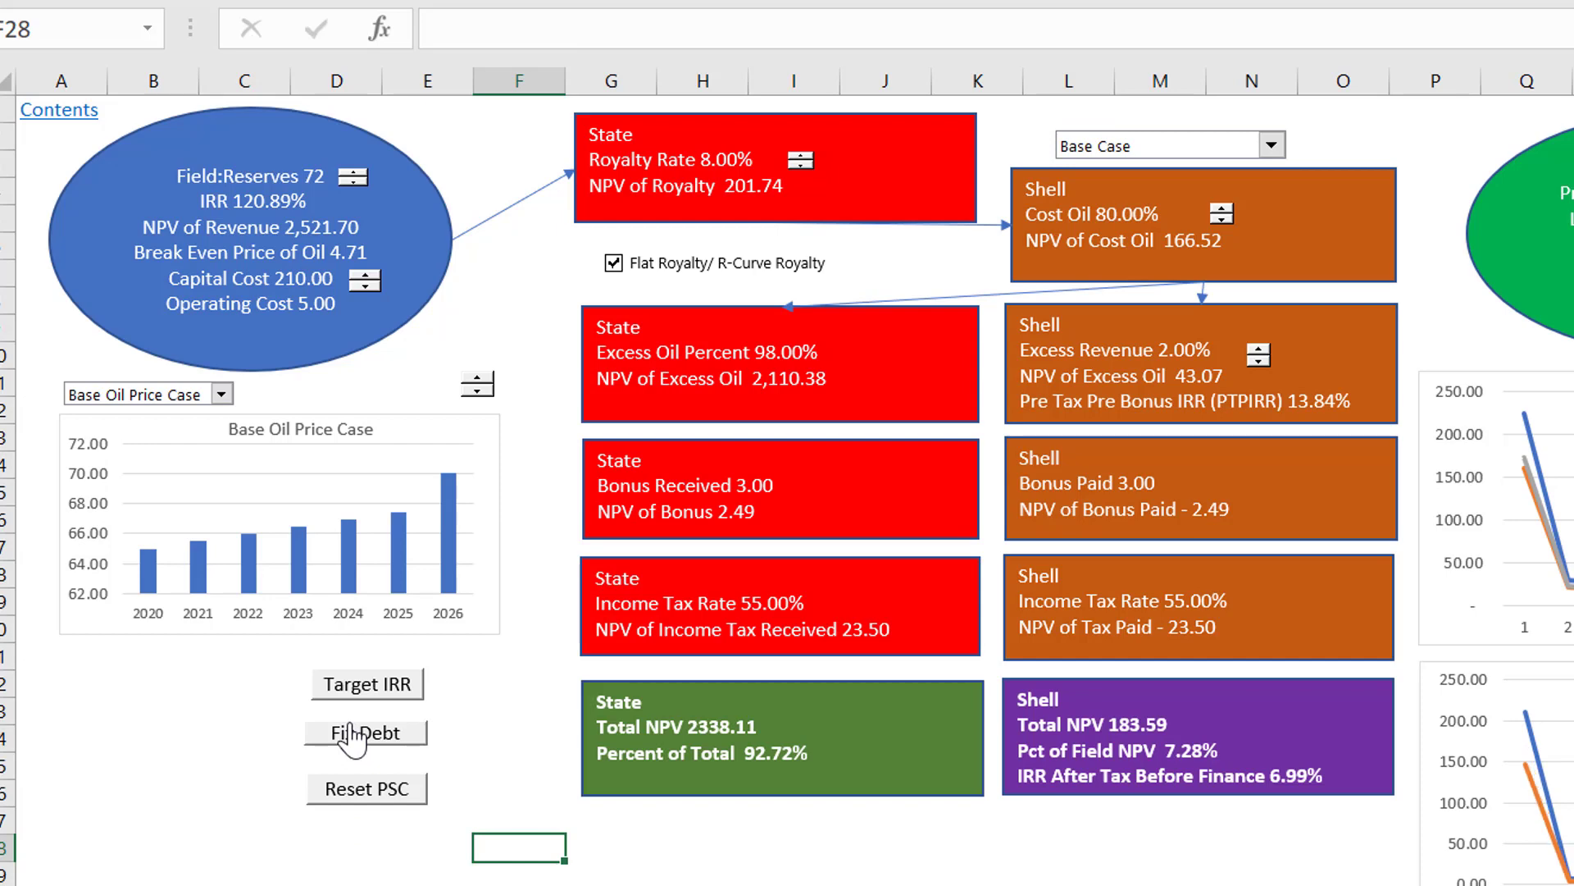
left_click(1020, 850)
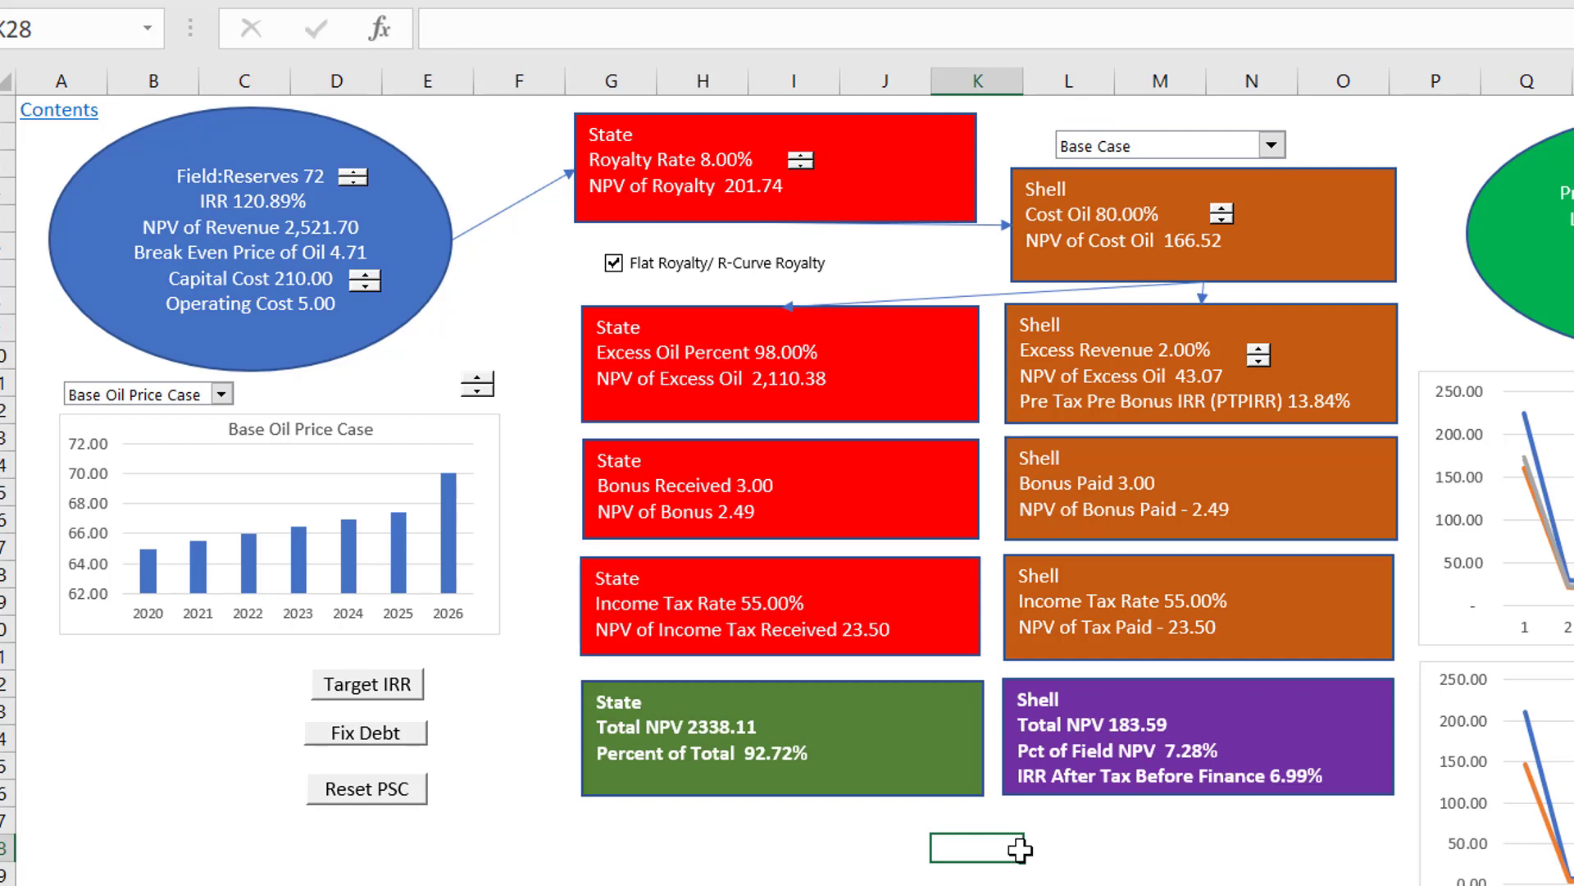
Step: Copy the tax rate spinner beside cell I43 on the Assumptions sheet
key("ctrl+Page_Down")
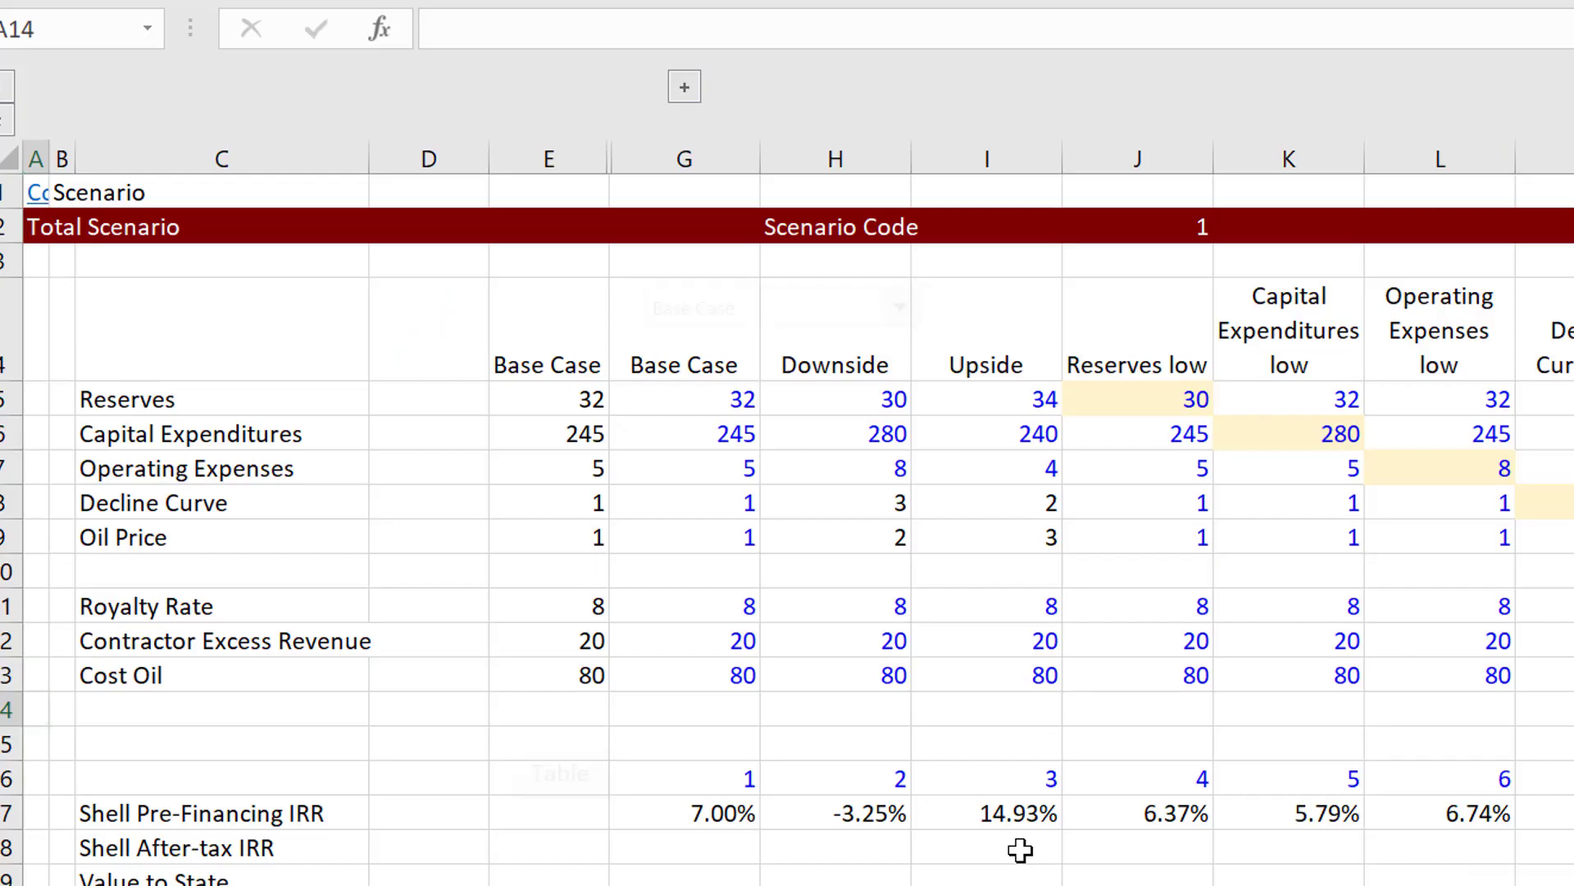
key("ctrl+Page_Down")
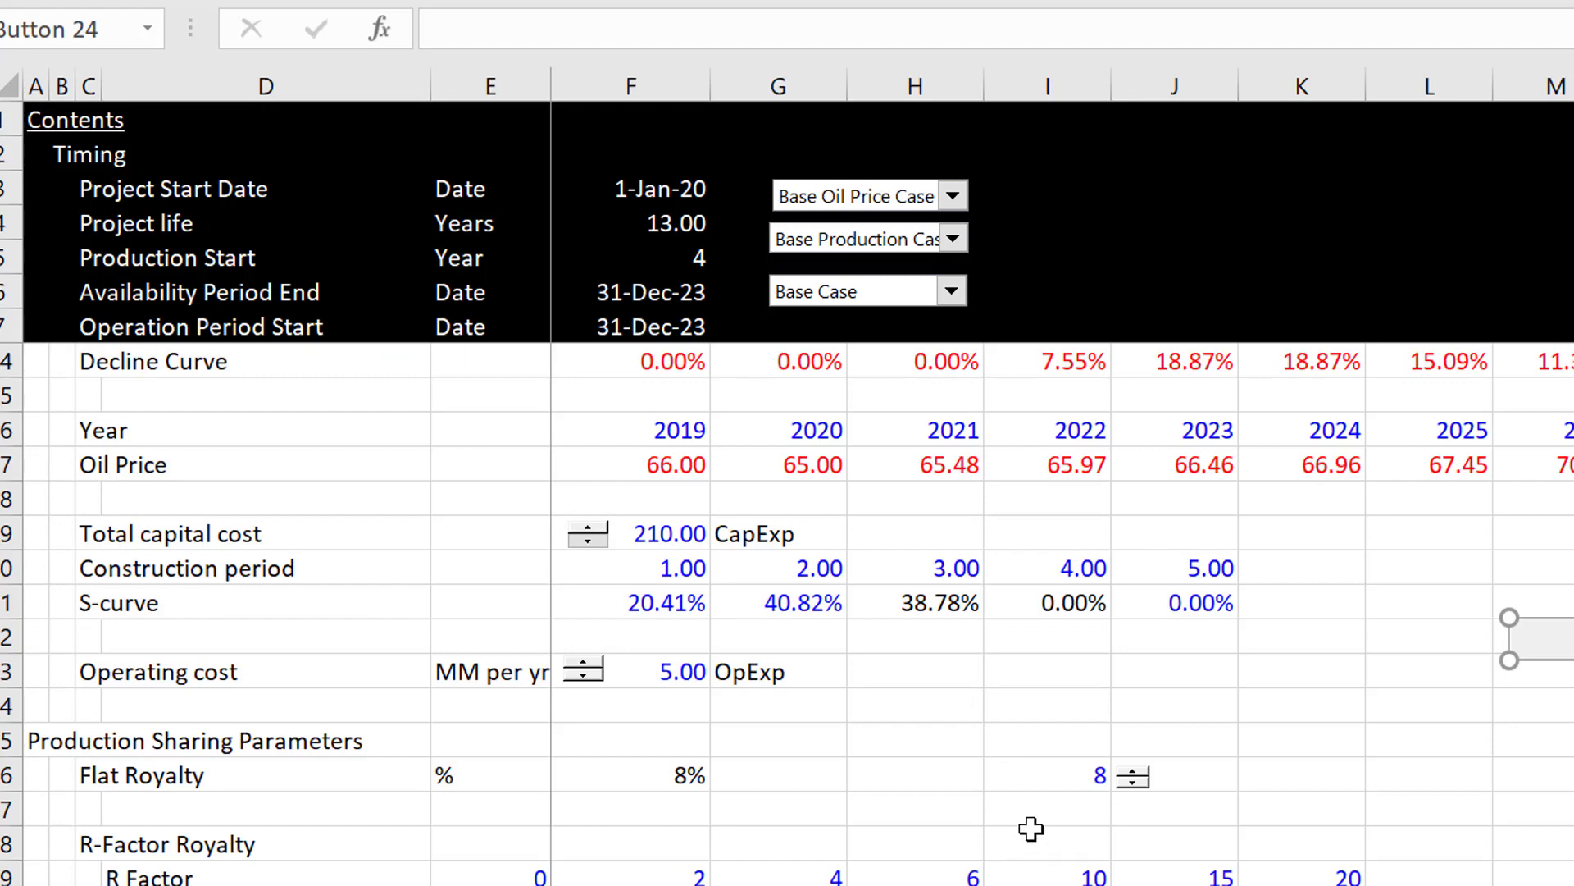
left_click(1031, 831)
key("Page_Down")
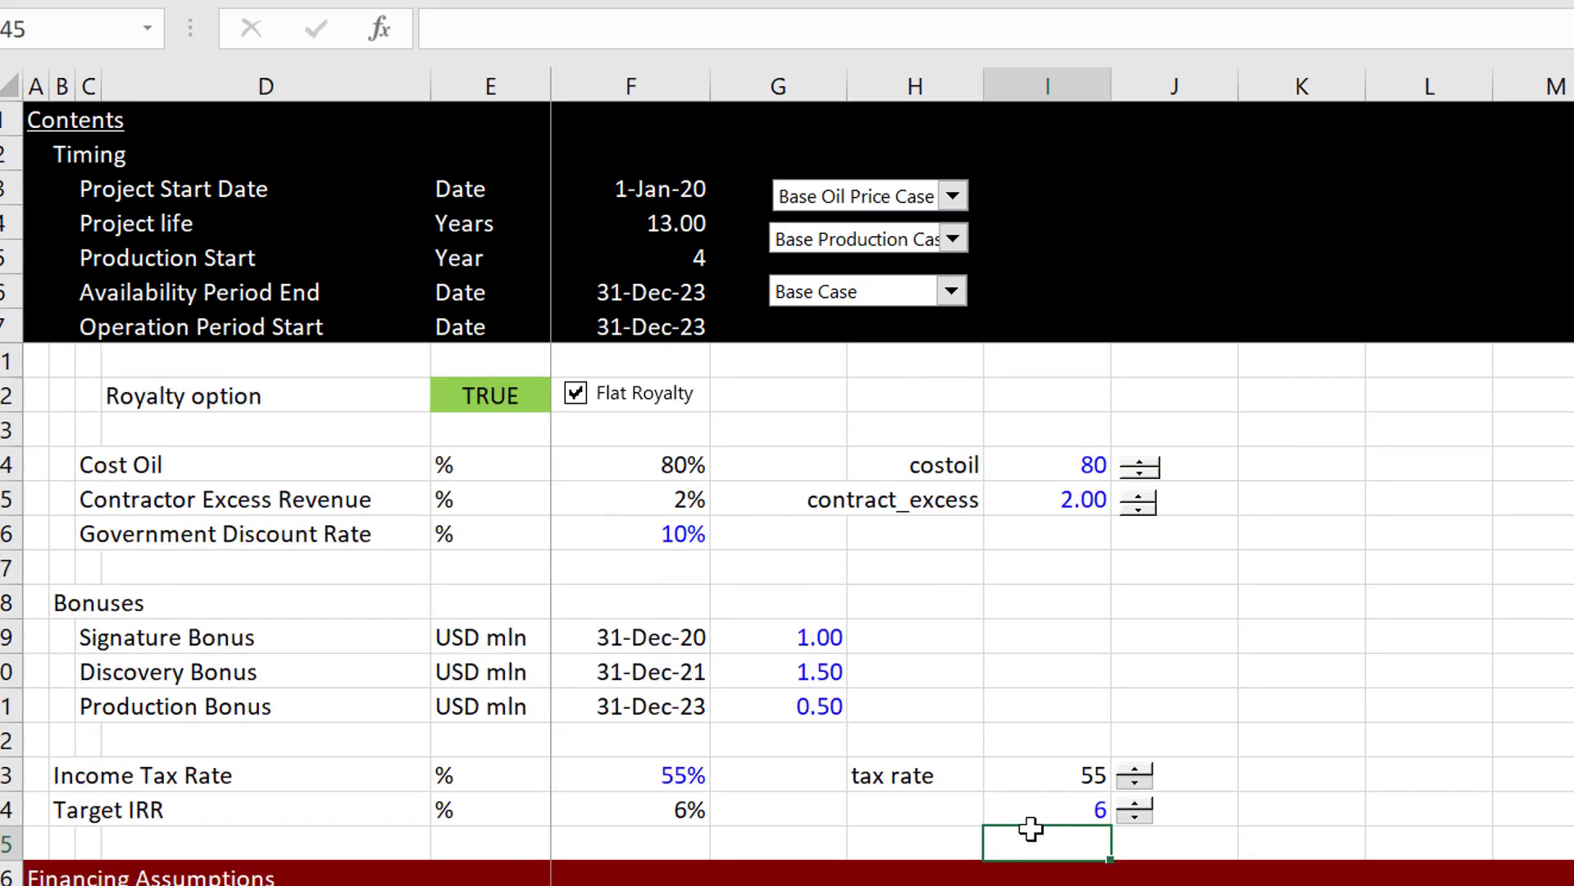
right_click(1134, 770)
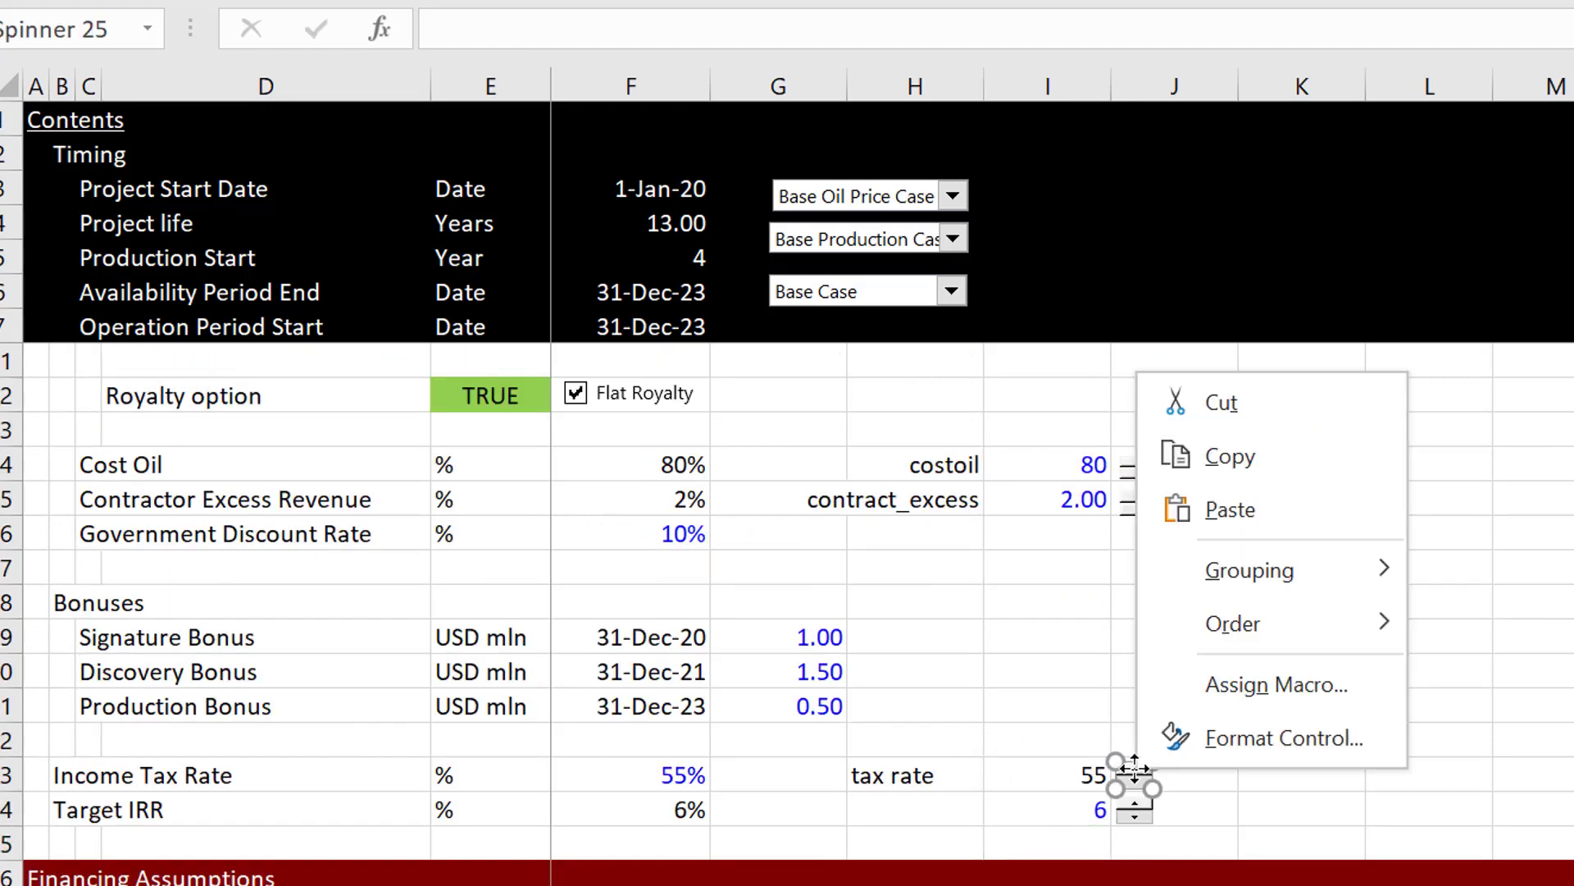
left_click(1216, 472)
Step: Paste the tax rate spinner on the Diagram sheet and place it beside the Income Tax Rate in the State box
key("ctrl+Page_Down")
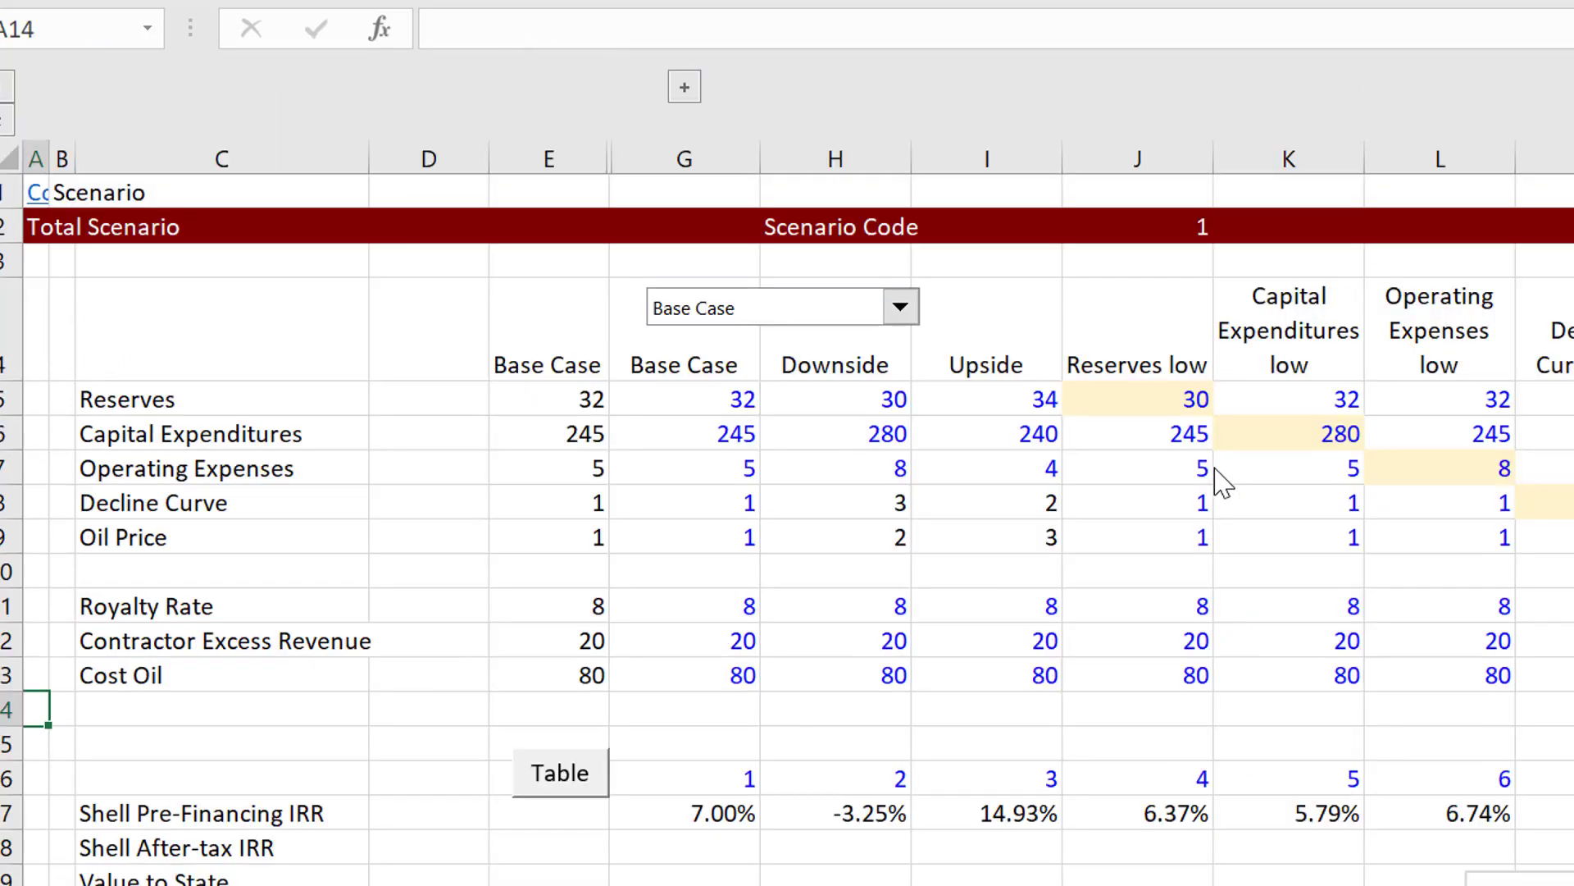
key("ctrl+Page_Down")
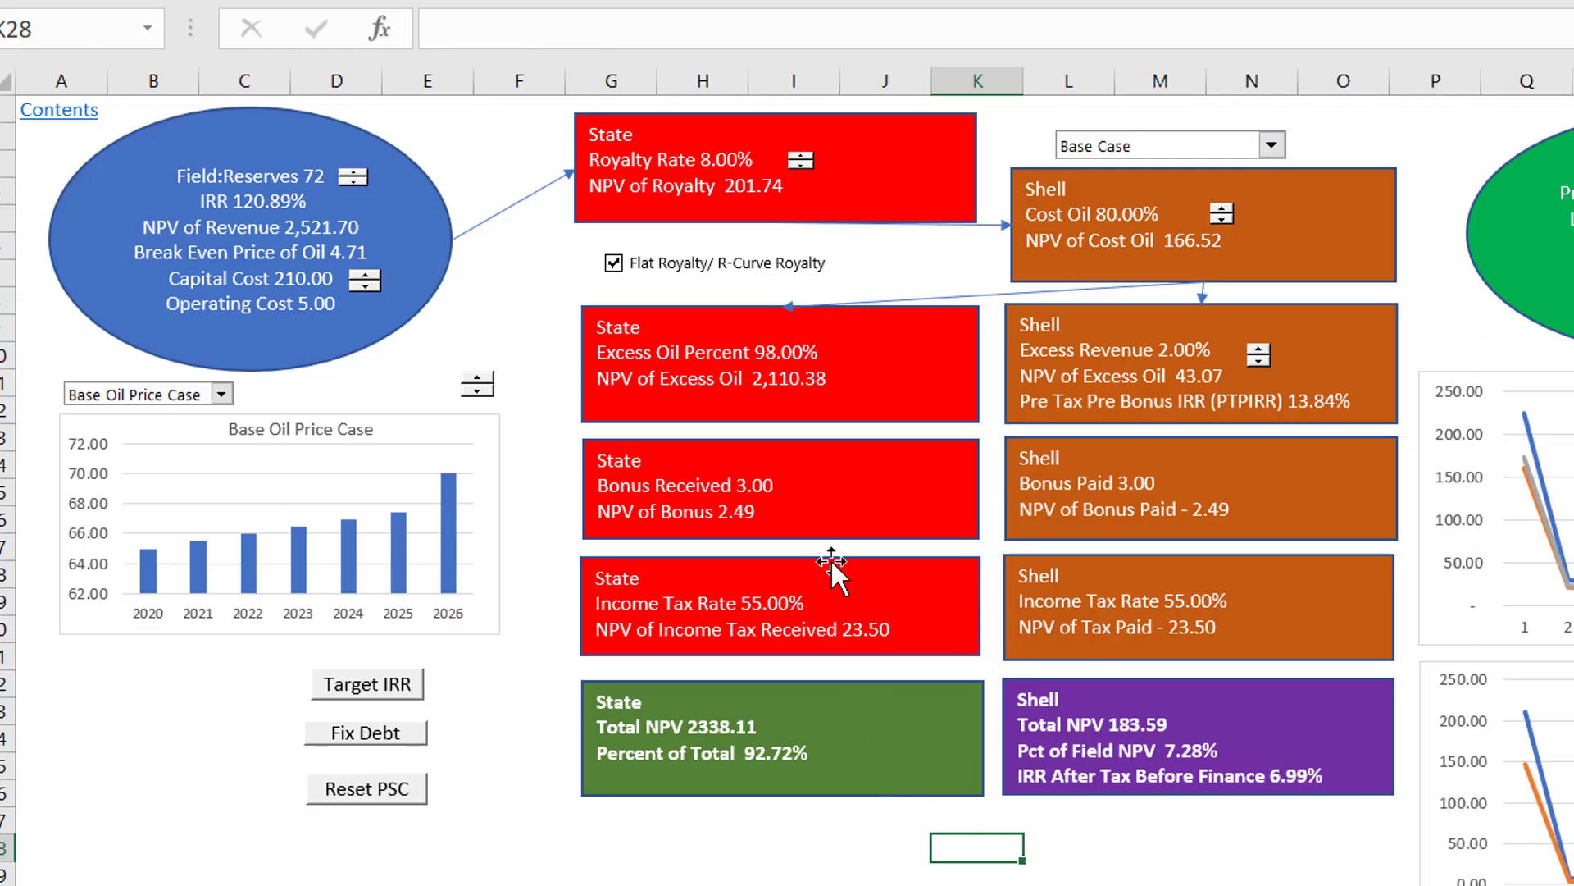
left_click(829, 594)
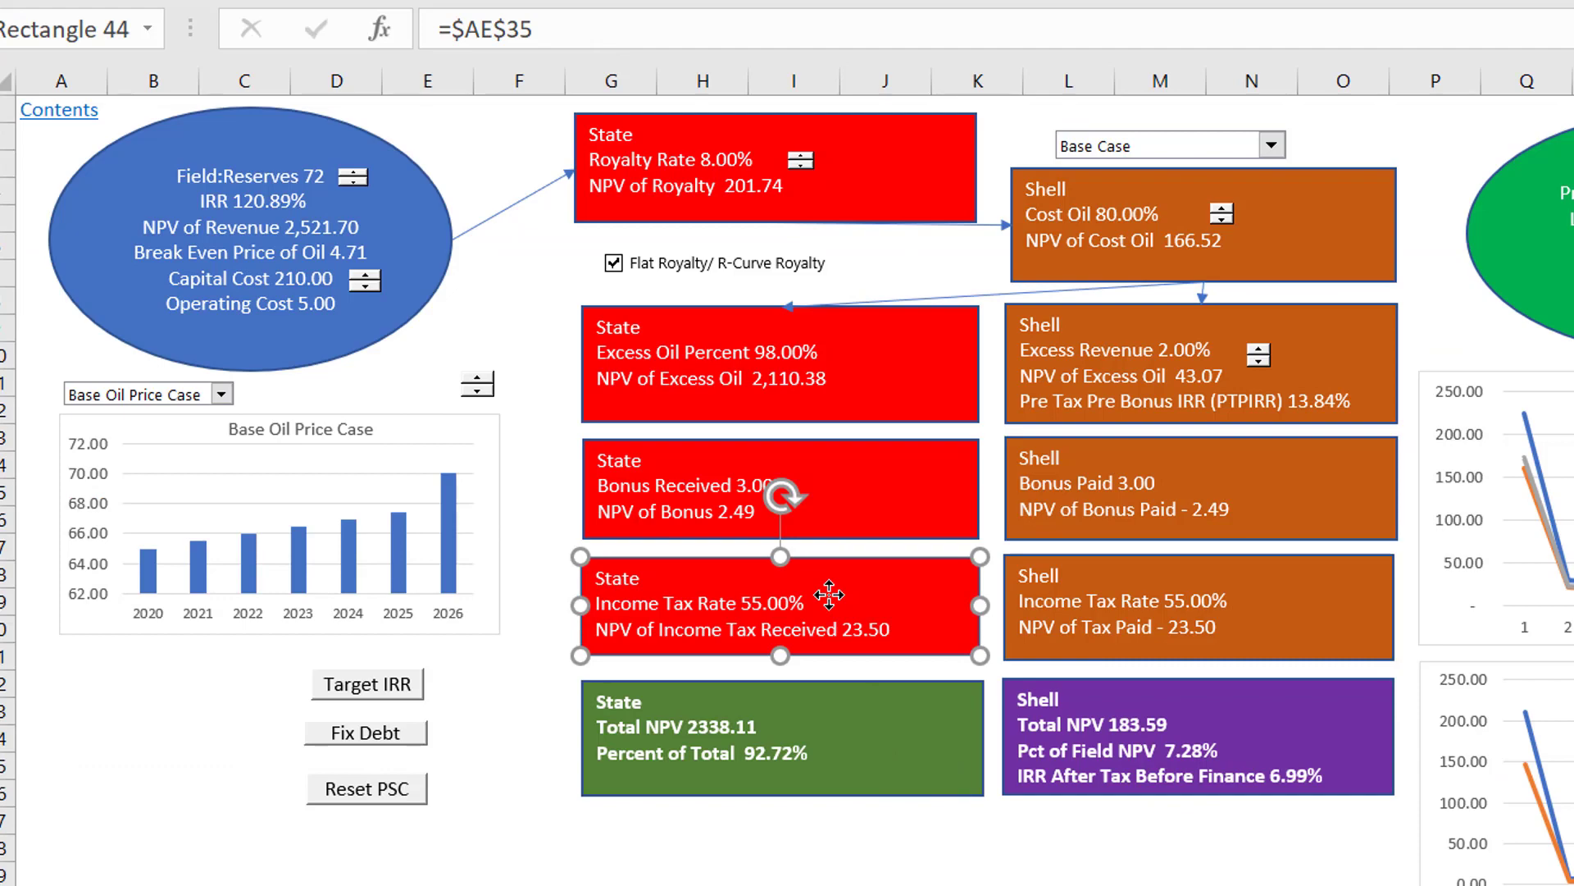
left_click(1010, 843)
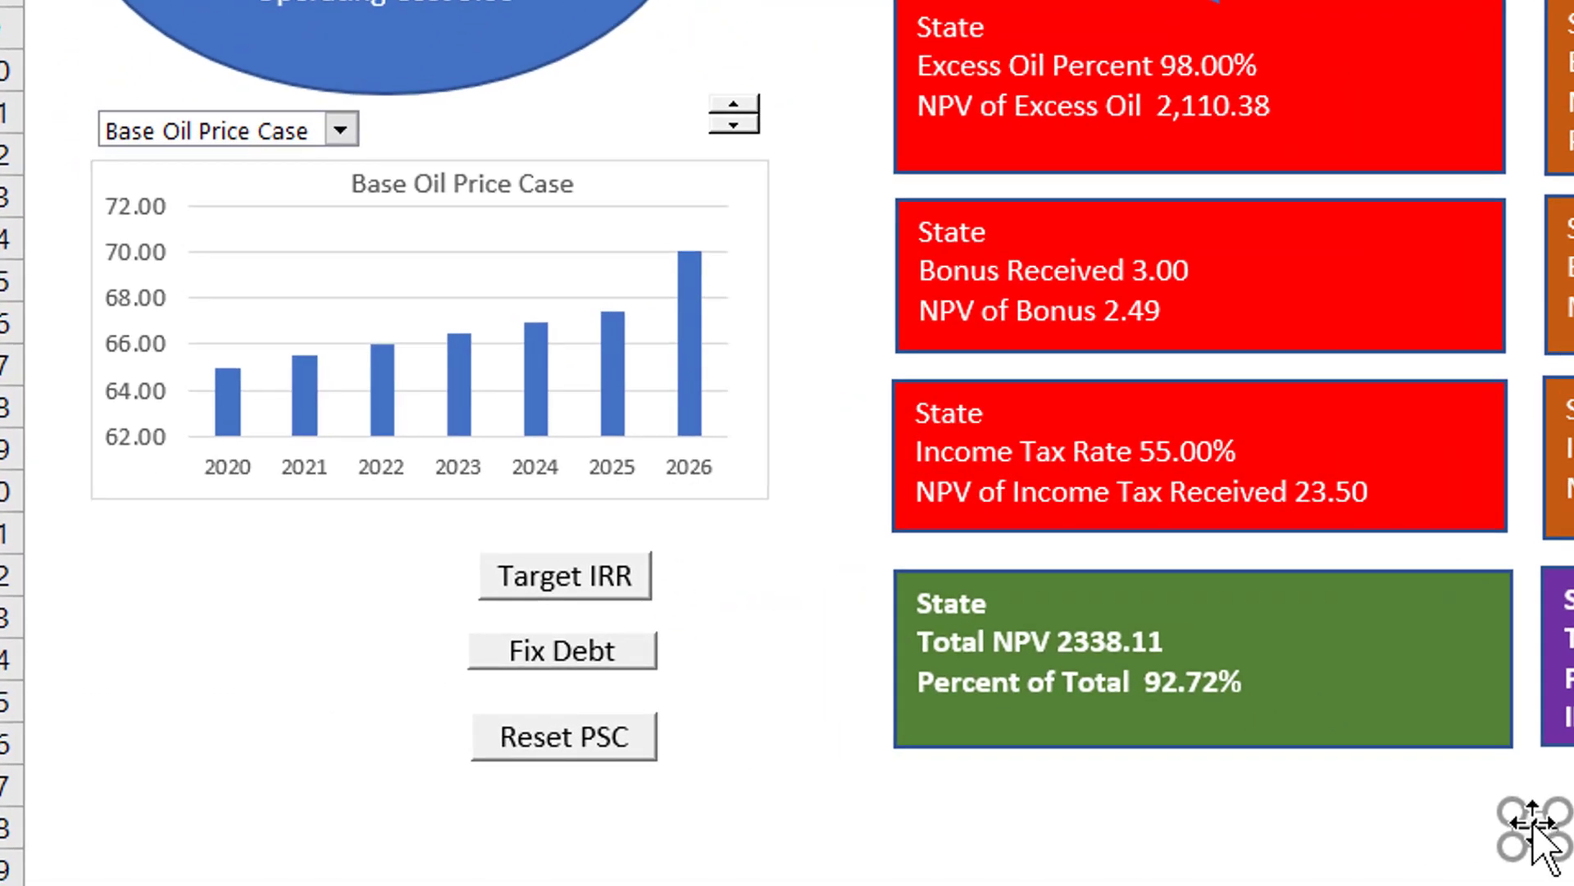
left_click_drag(1533, 826, 1281, 447)
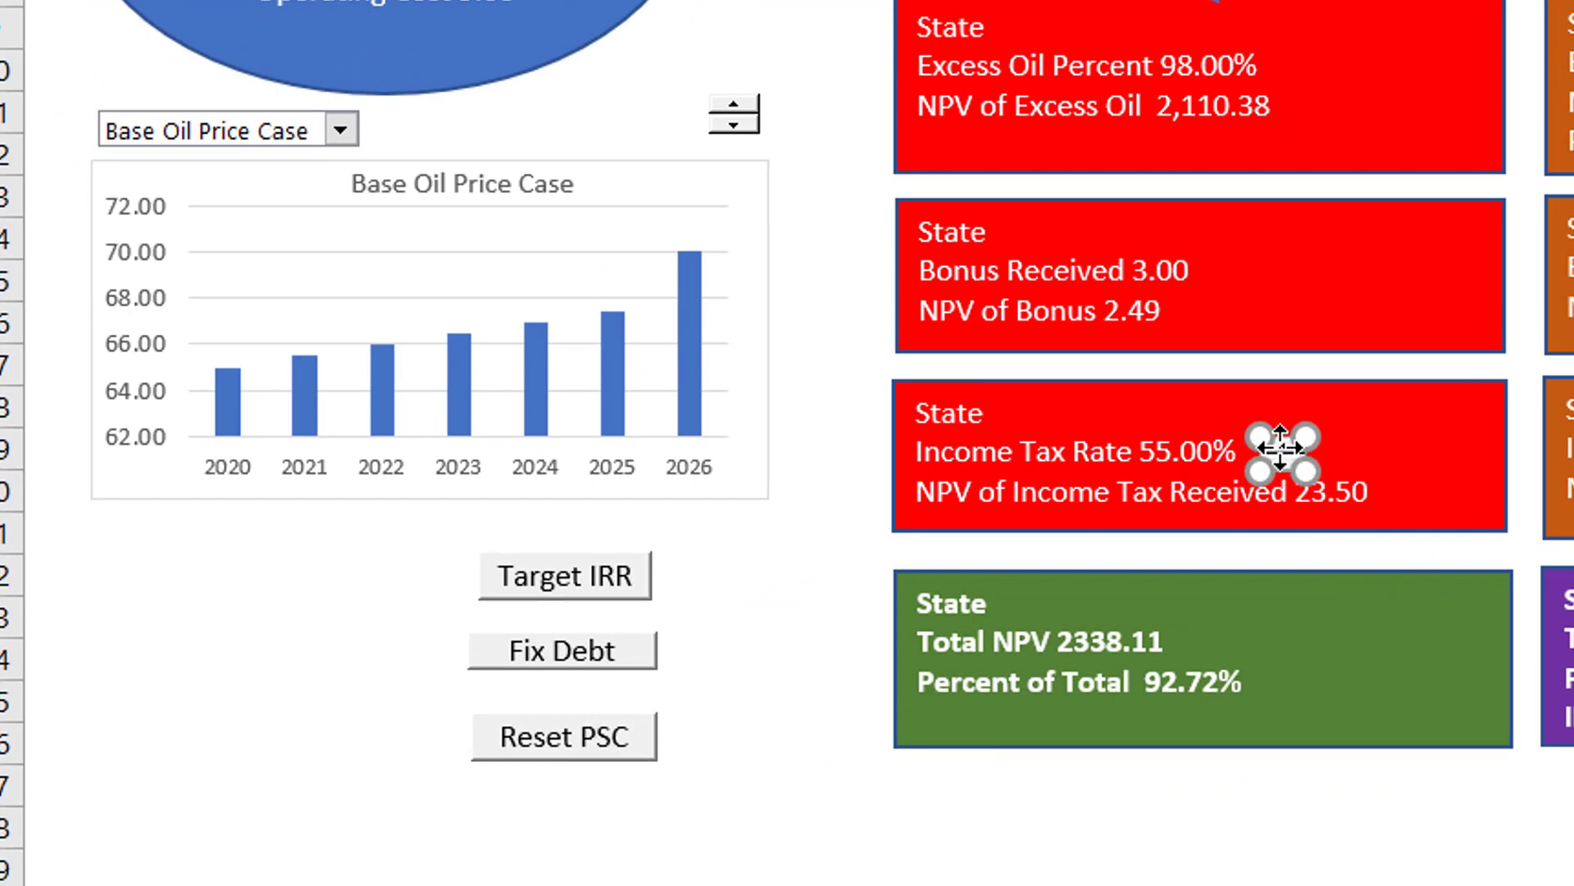
left_click_drag(1282, 451, 1282, 444)
left_click(1328, 853)
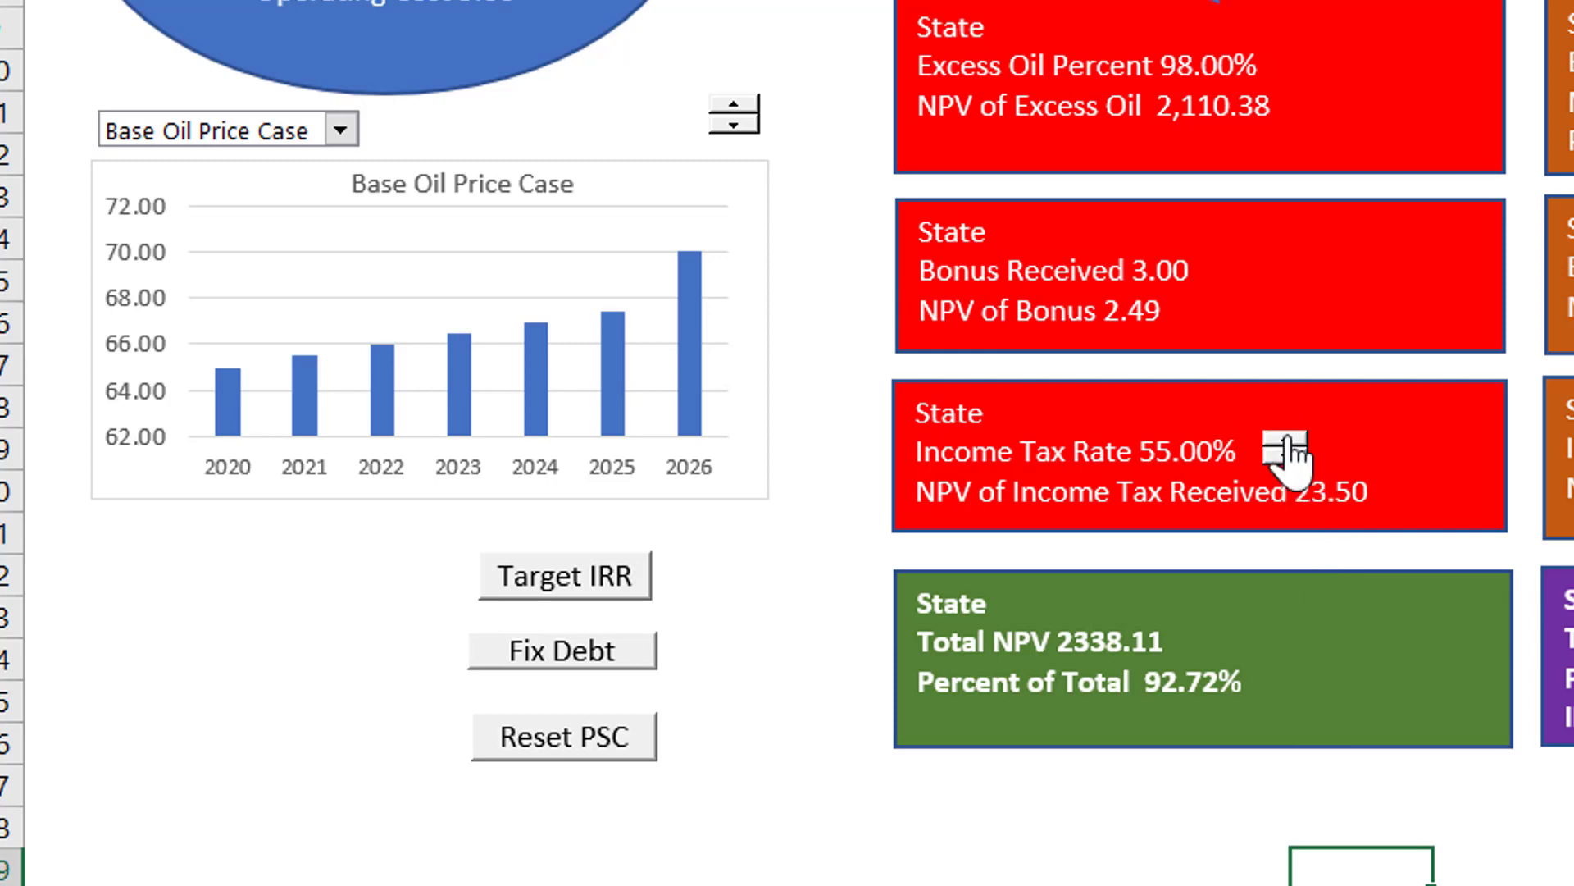
Step: Raise the tax rate to 58 with the new spinner and select the Income Tax Rate cell F43 on the Assumptions sheet
left_click(1287, 436)
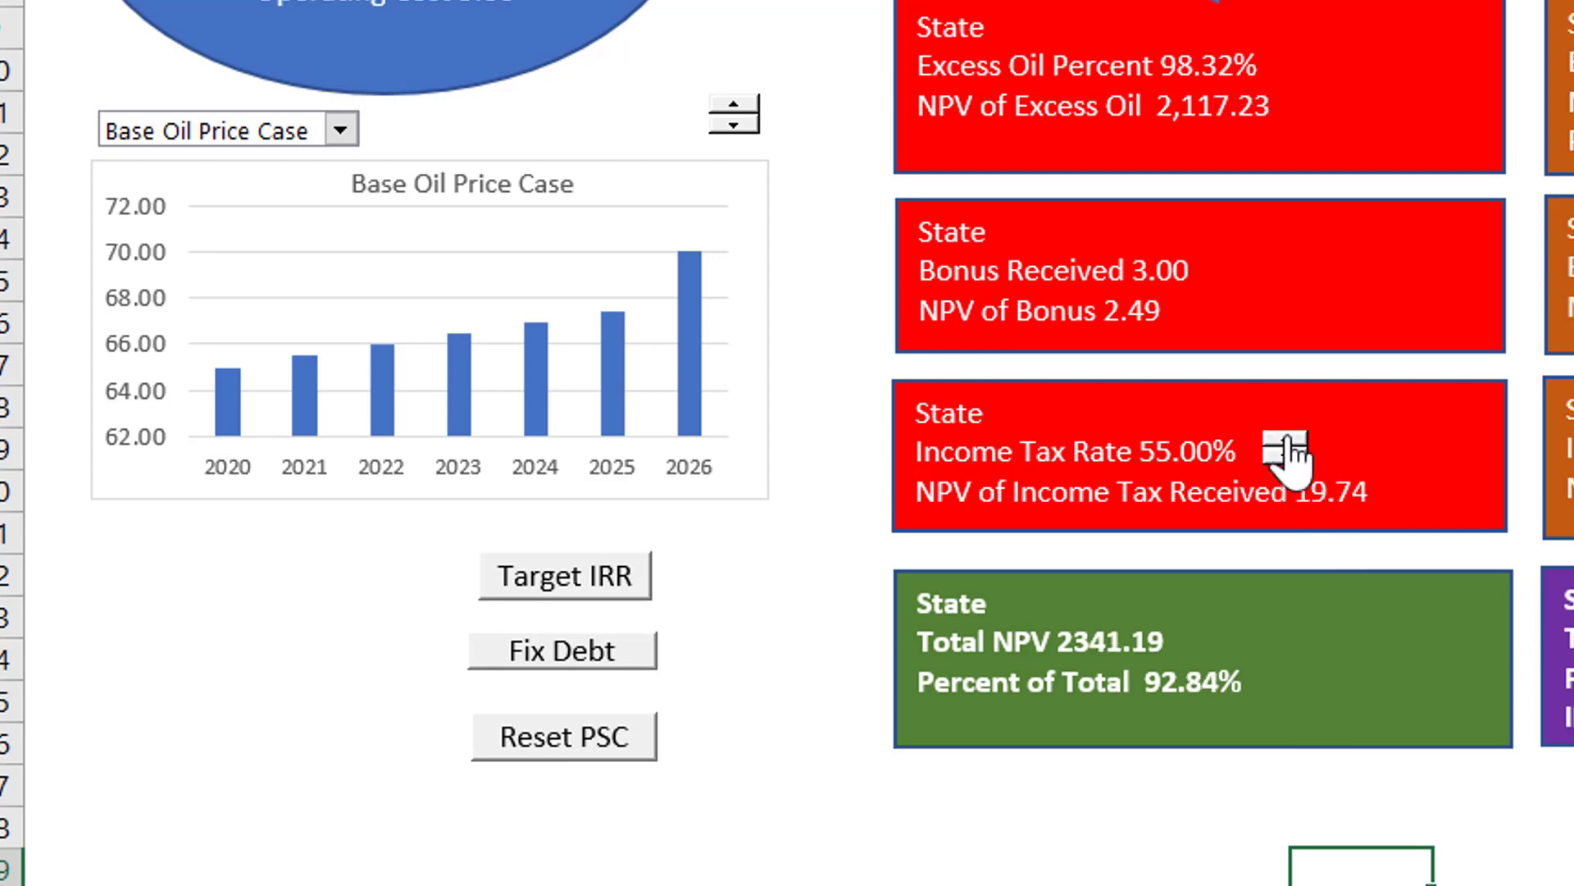
left_click(1278, 769)
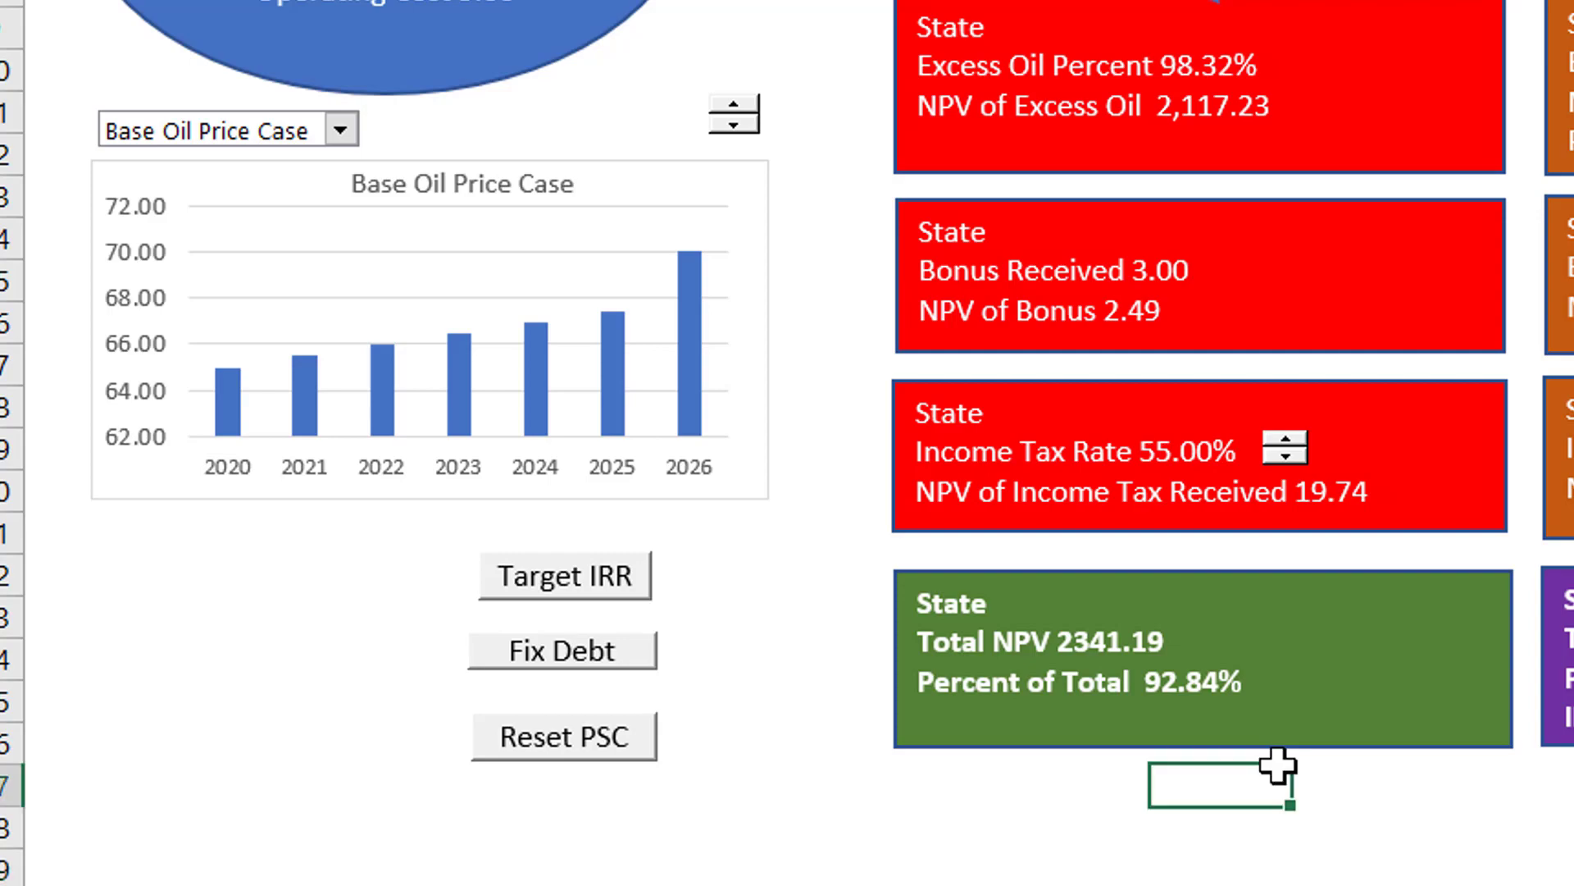
key("ctrl+Page_Down")
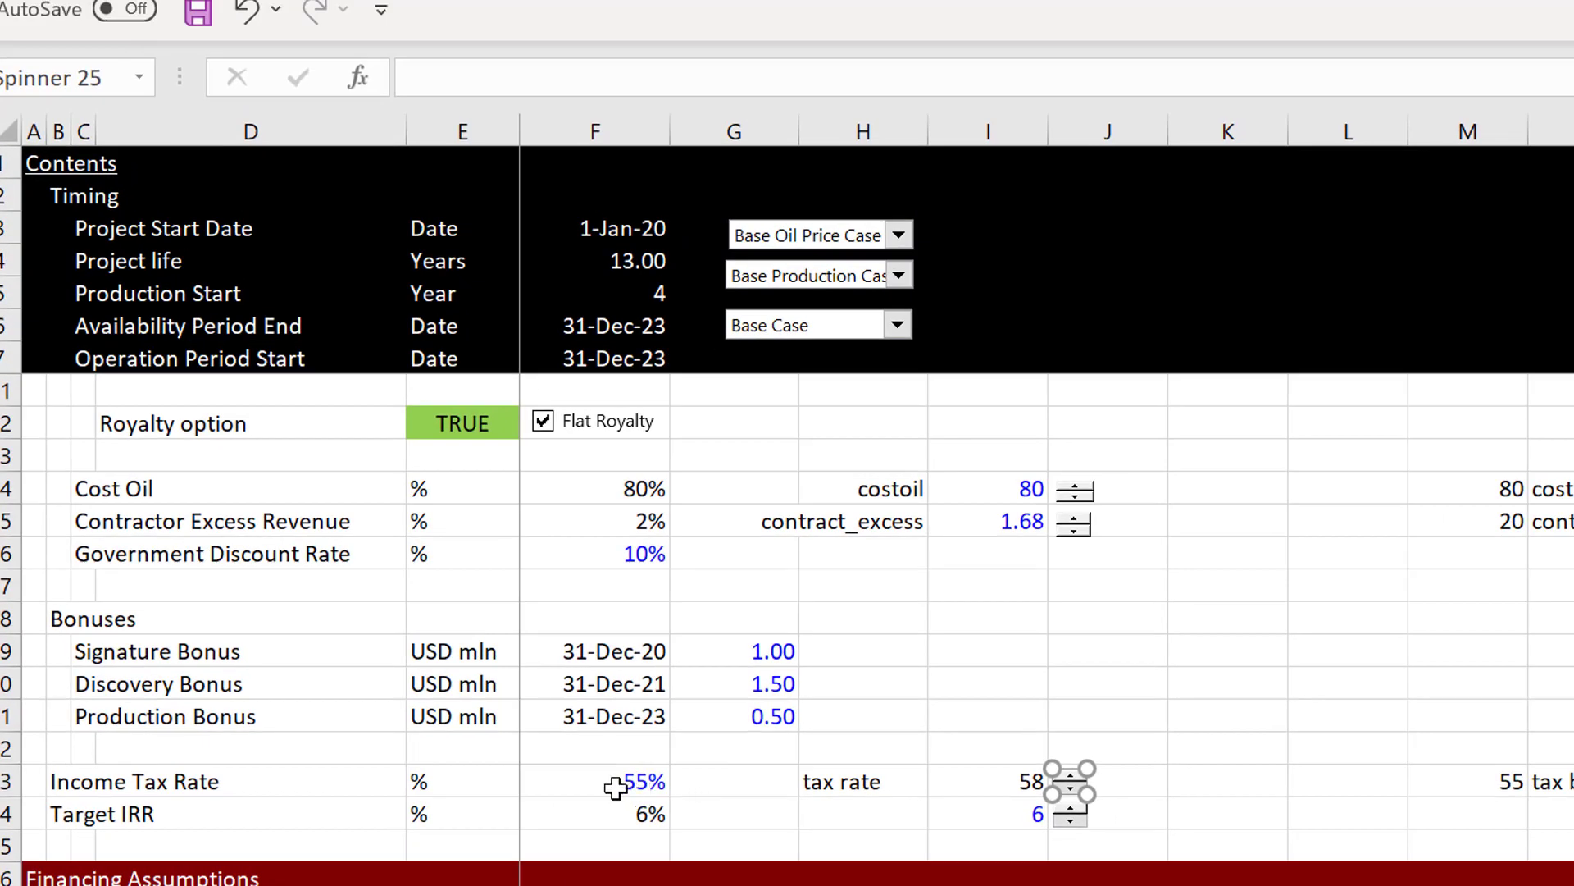
left_click(616, 787)
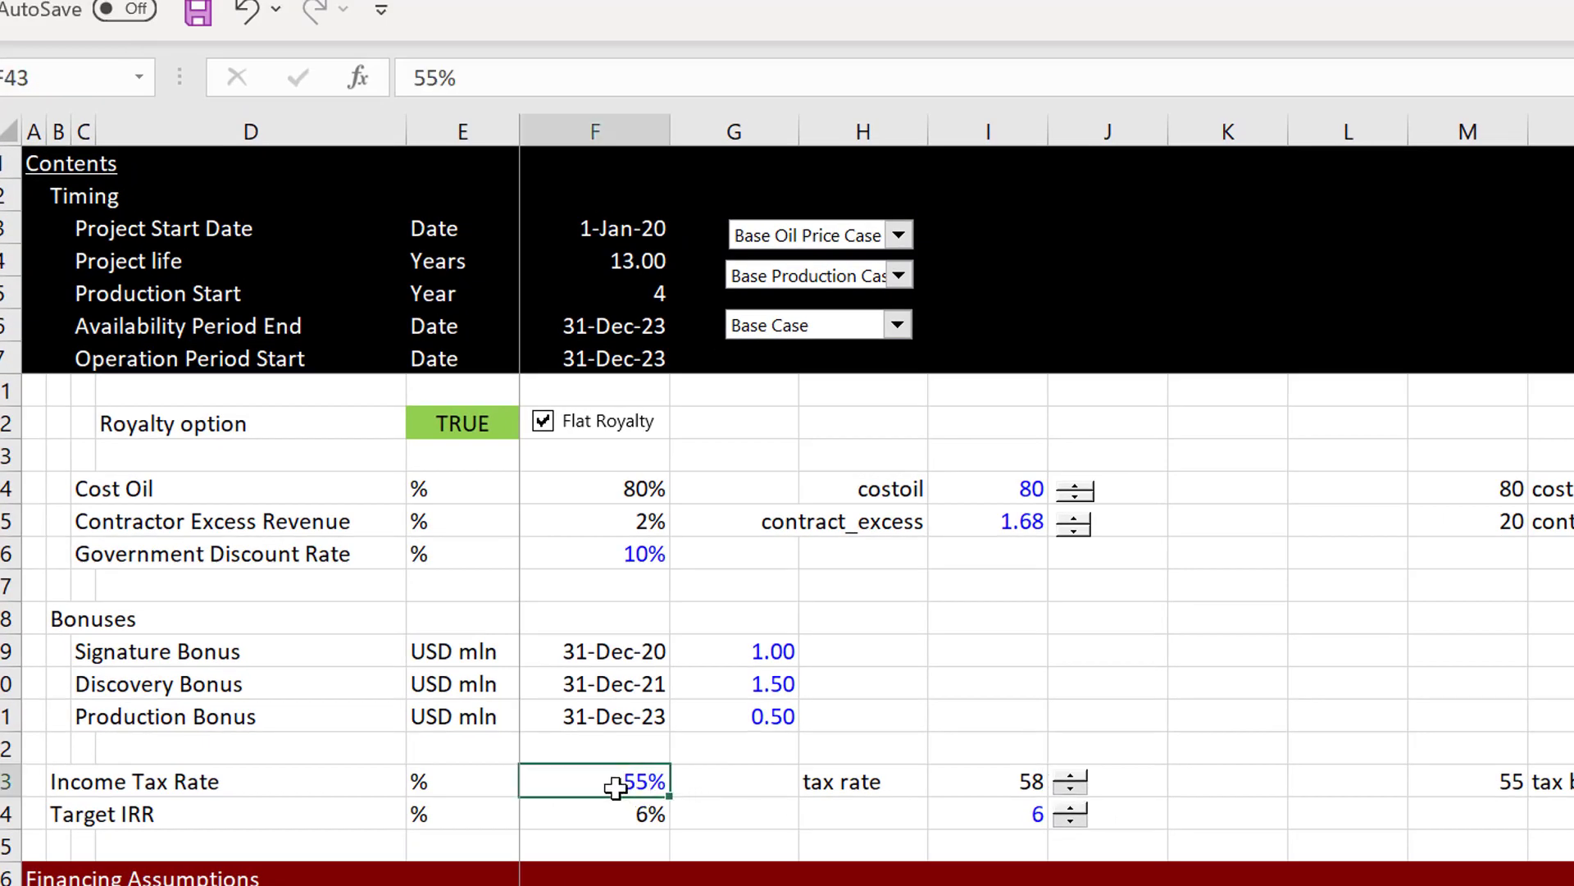
type("=")
key("Right")
key("Right")
key("Right")
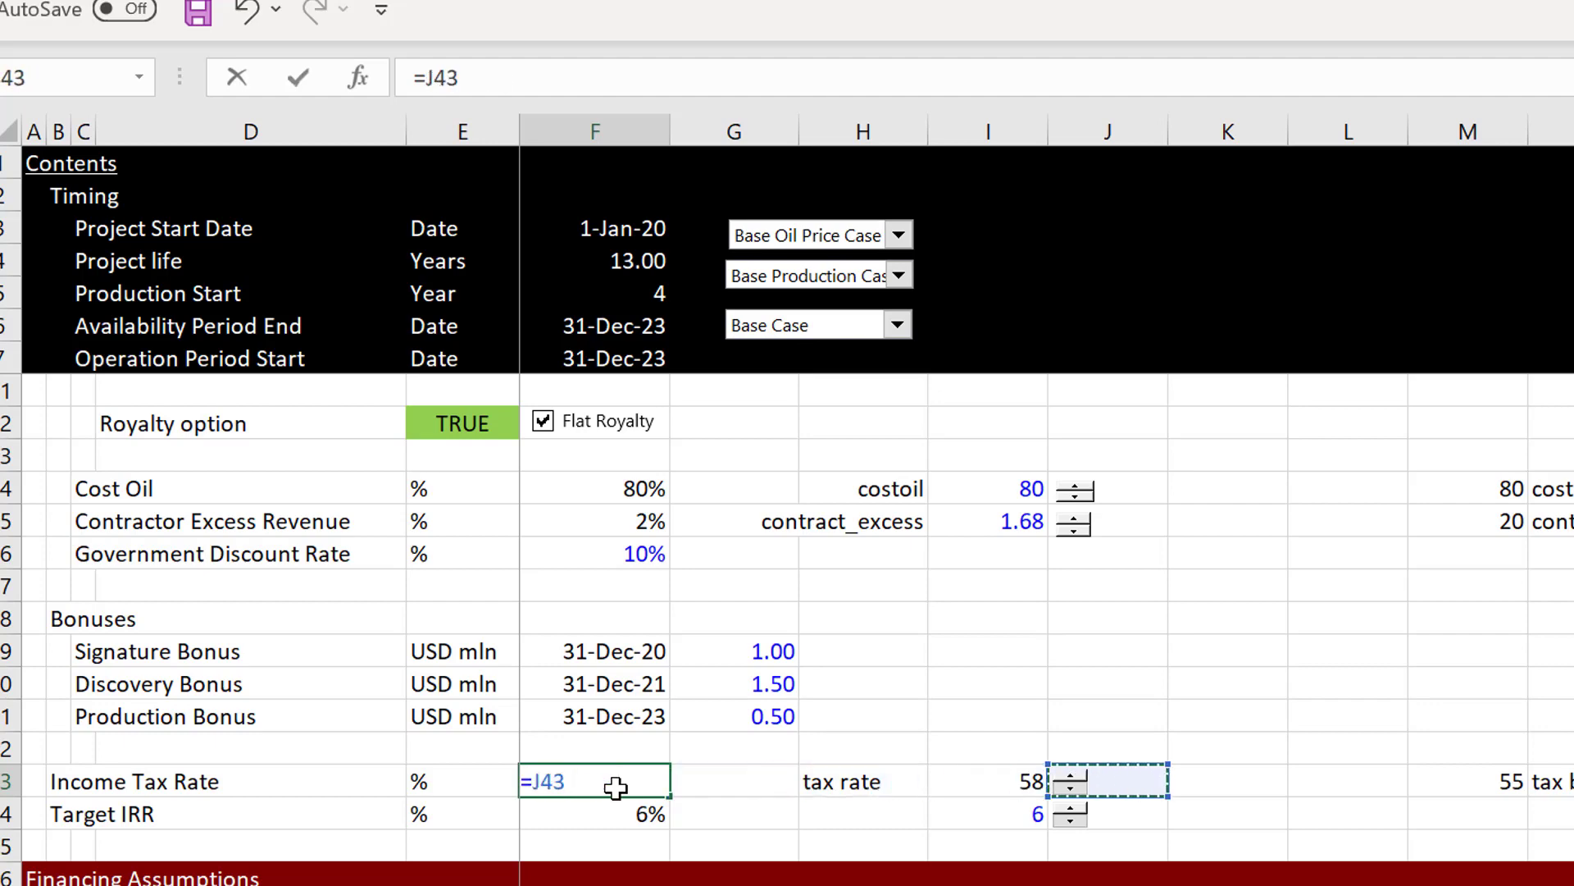
key("Left")
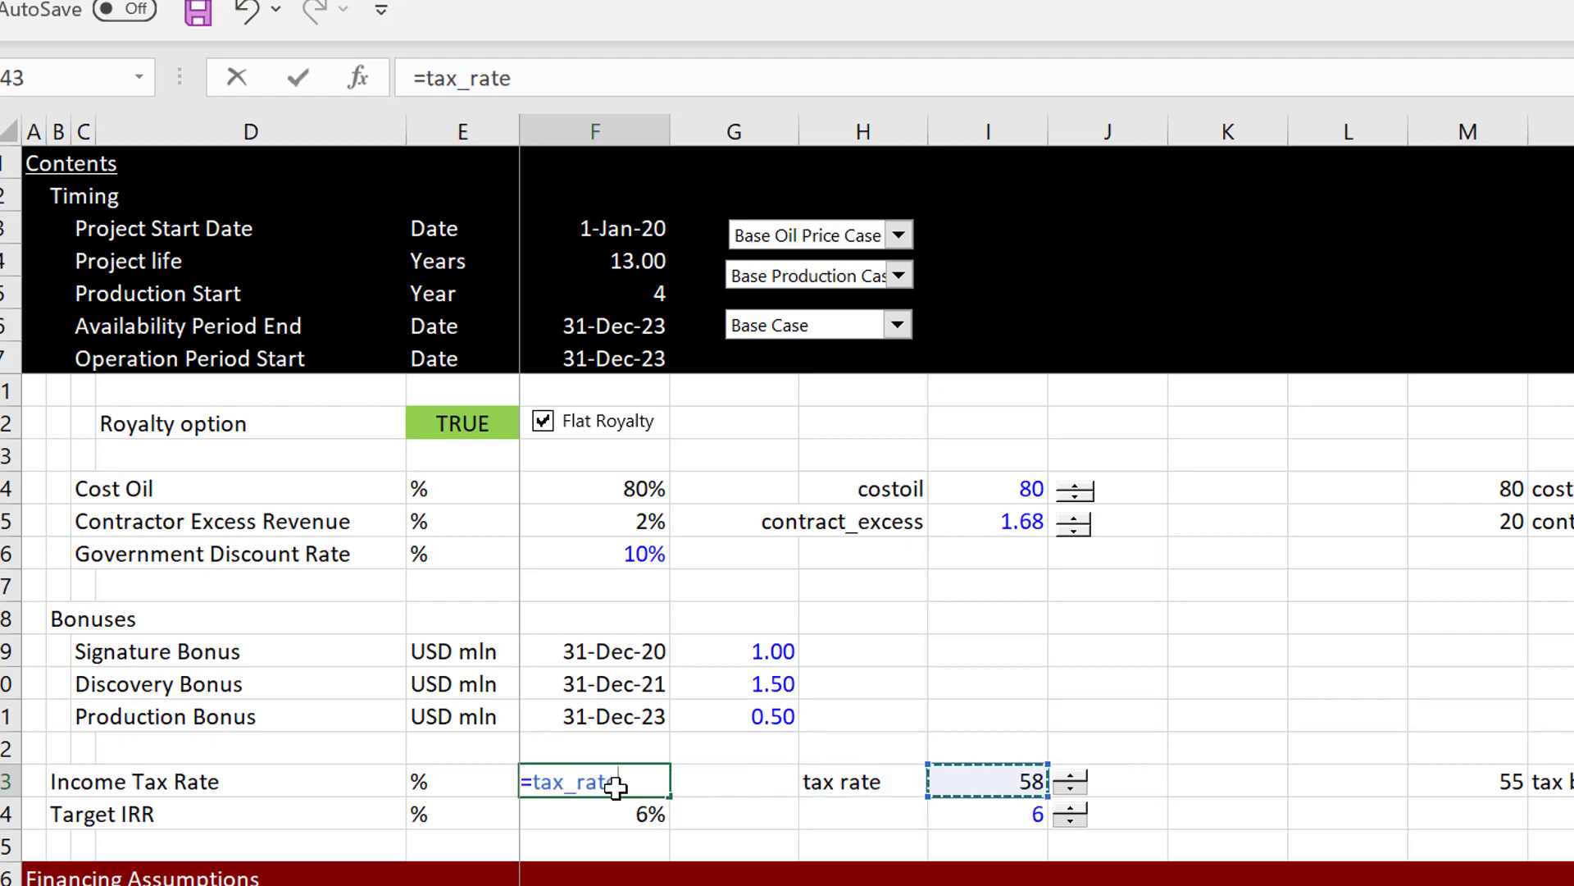
type(".")
key("BackSpace")
key("Escape")
key("Escape")
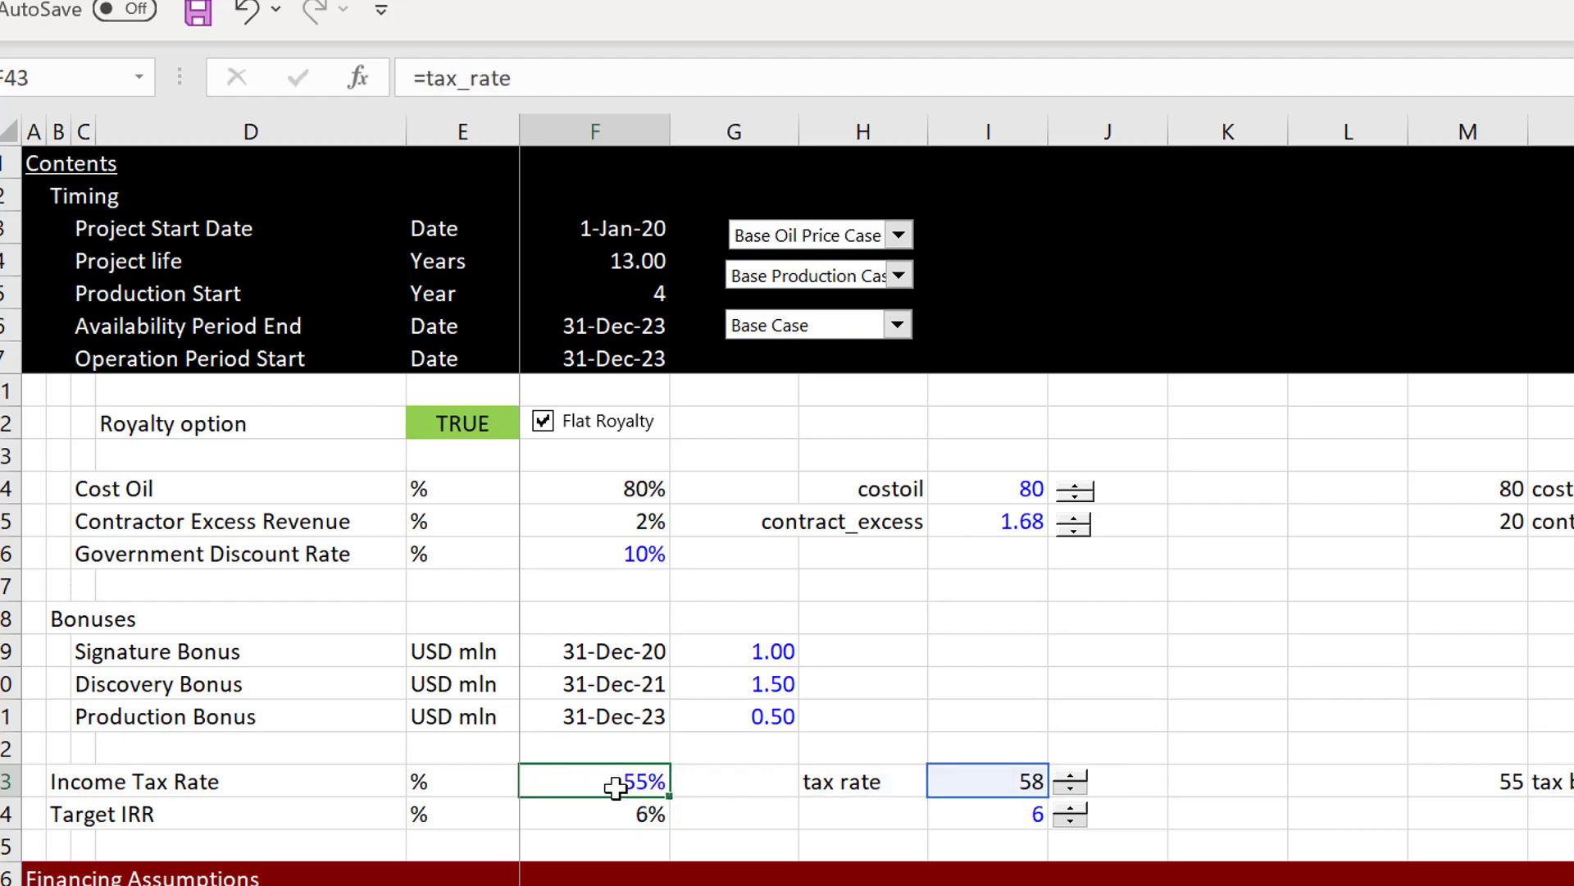
type("-")
key("Right")
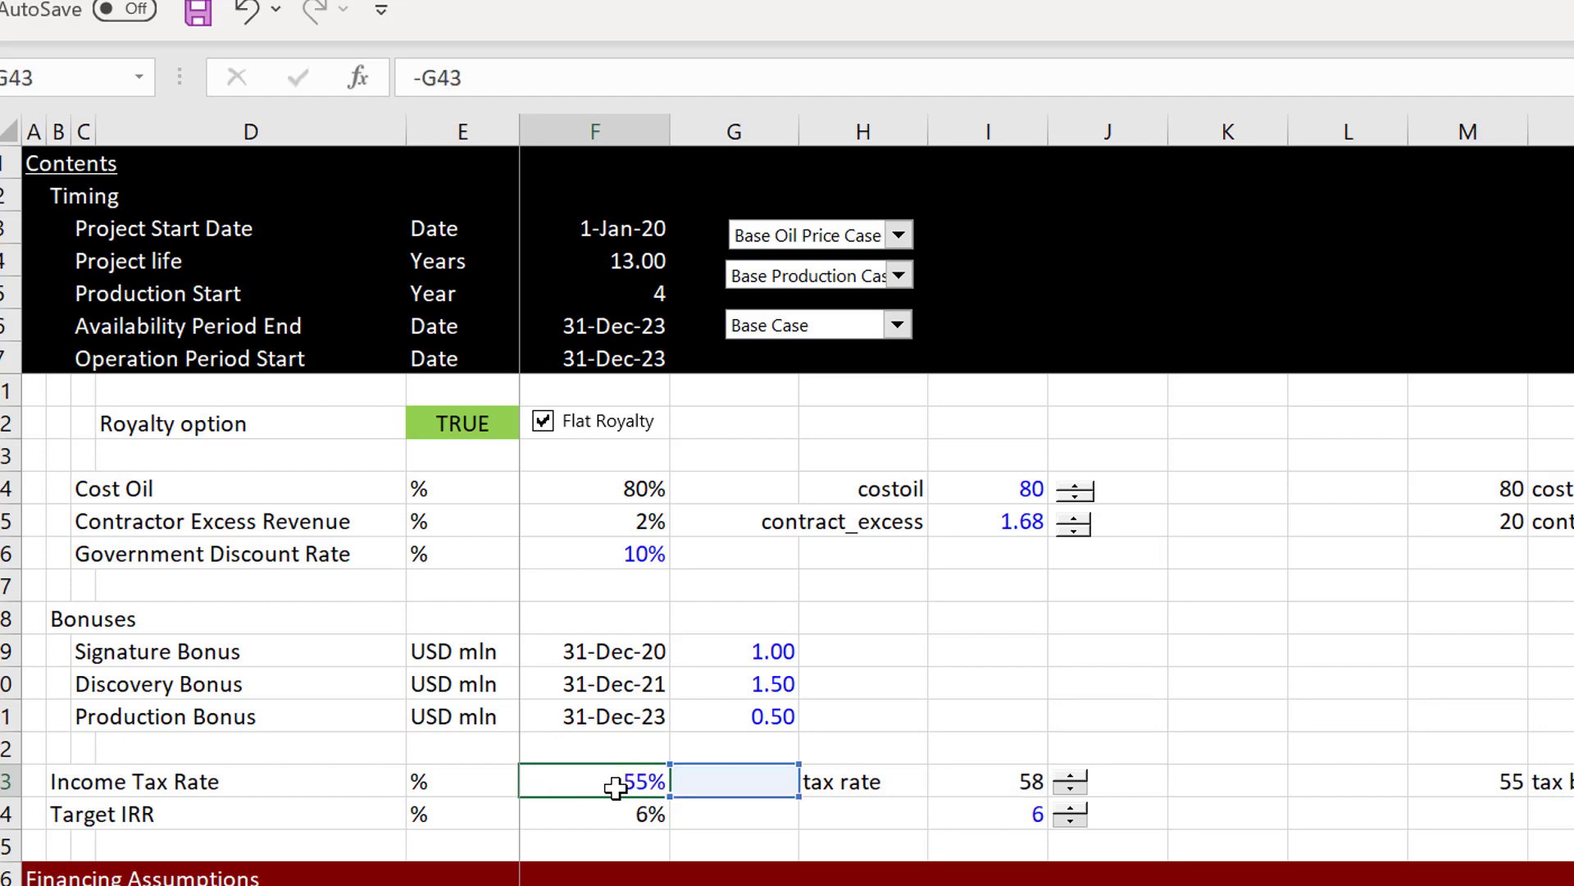
key("Escape")
Step: Link the Income Tax Rate in F43 to the tax rate spinner value with the formula =tax_rate/100
type("=")
key("Right")
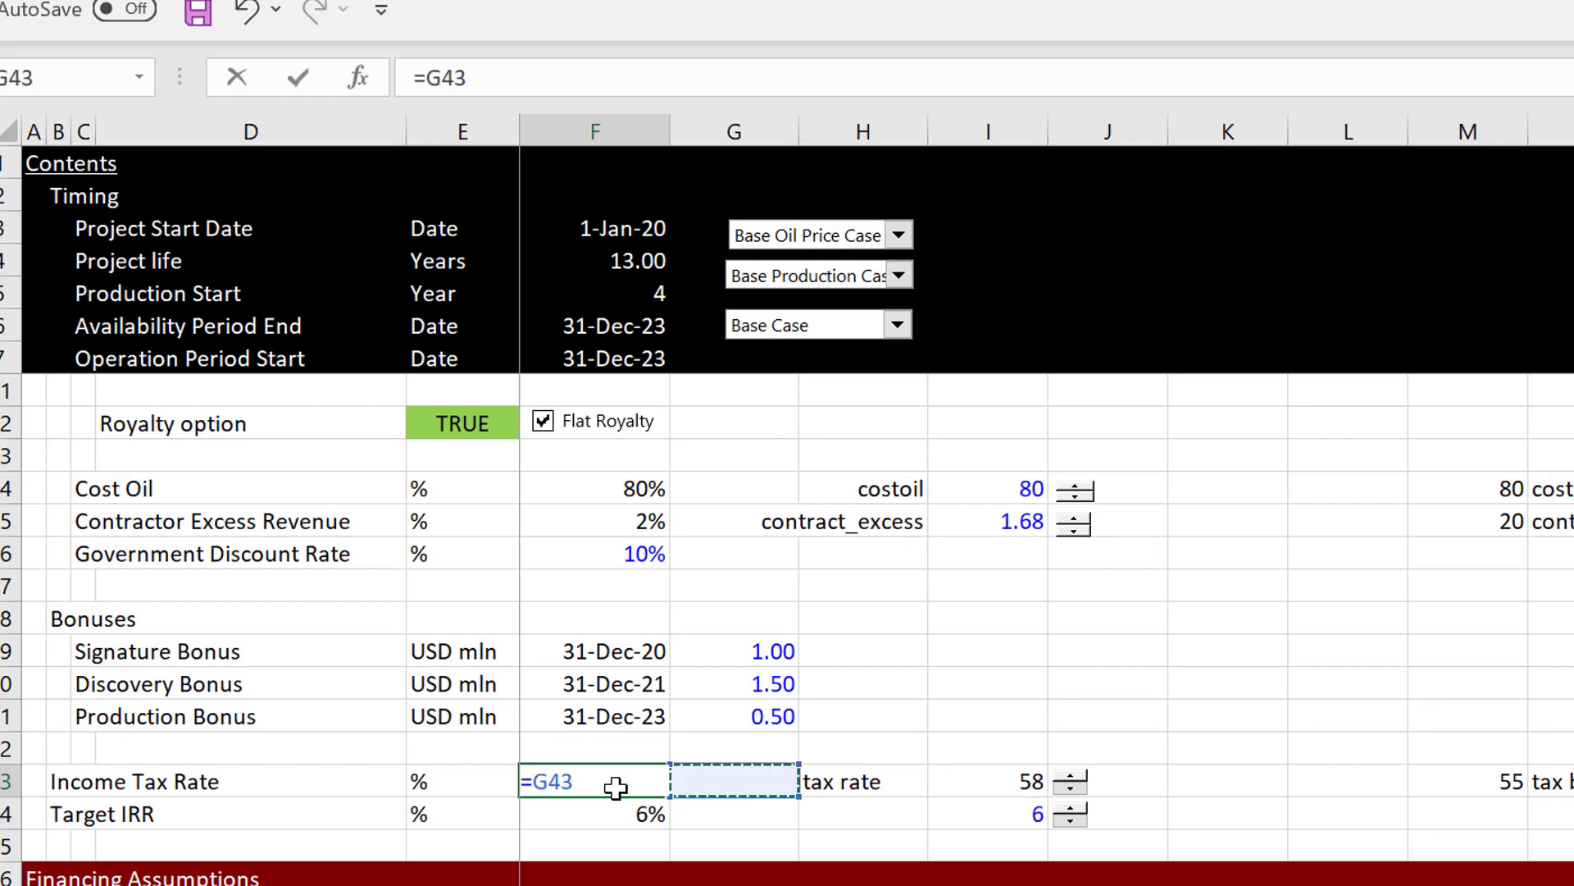
key("Right")
key("Right")
type("/100")
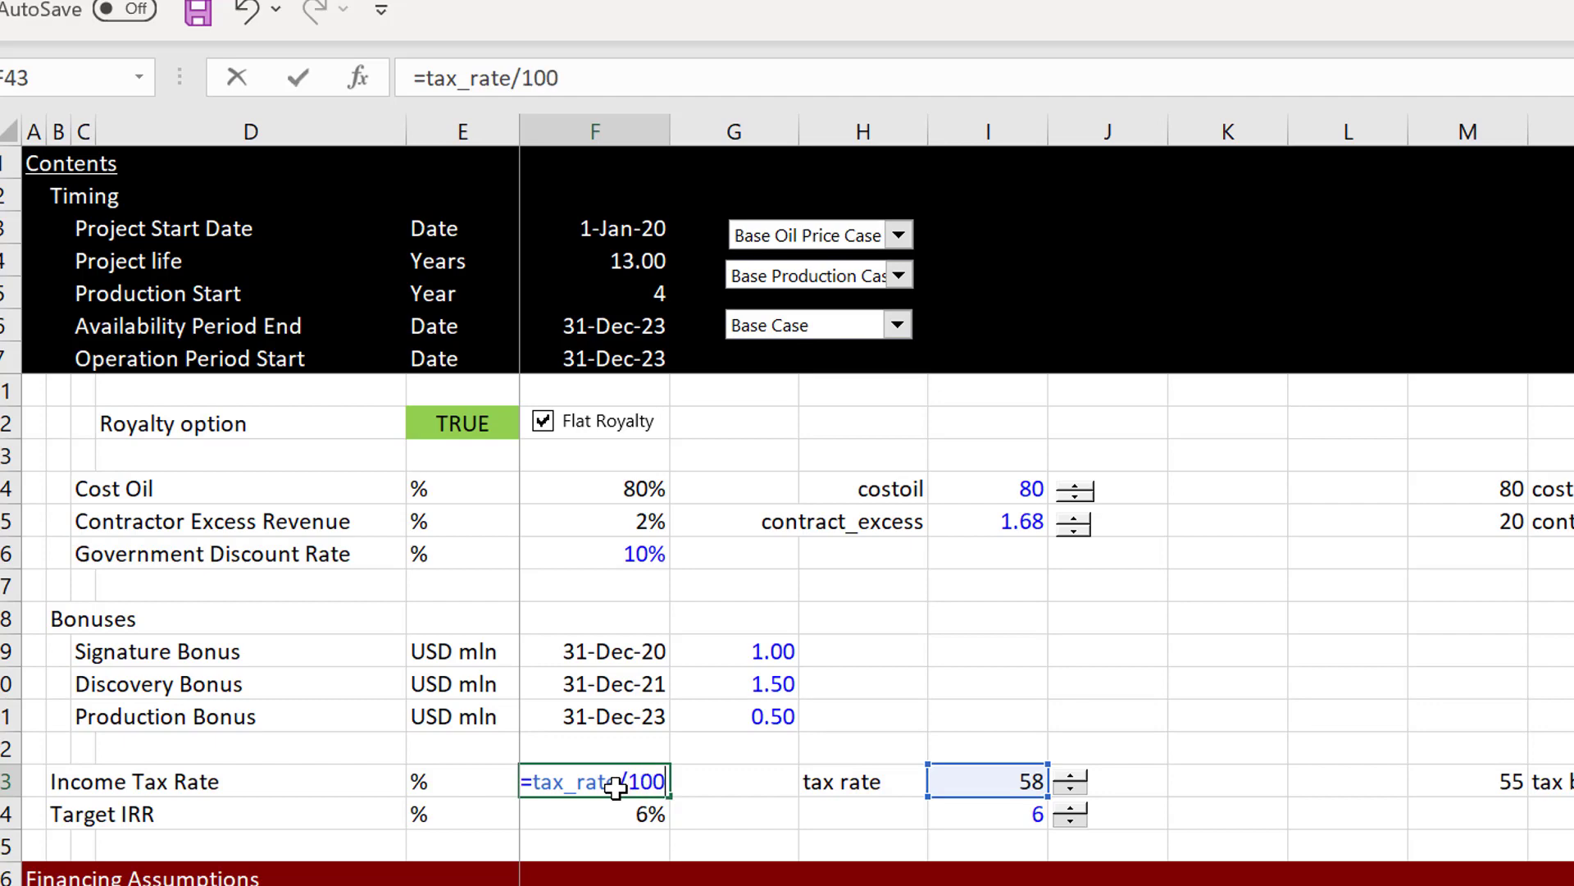
key("Return")
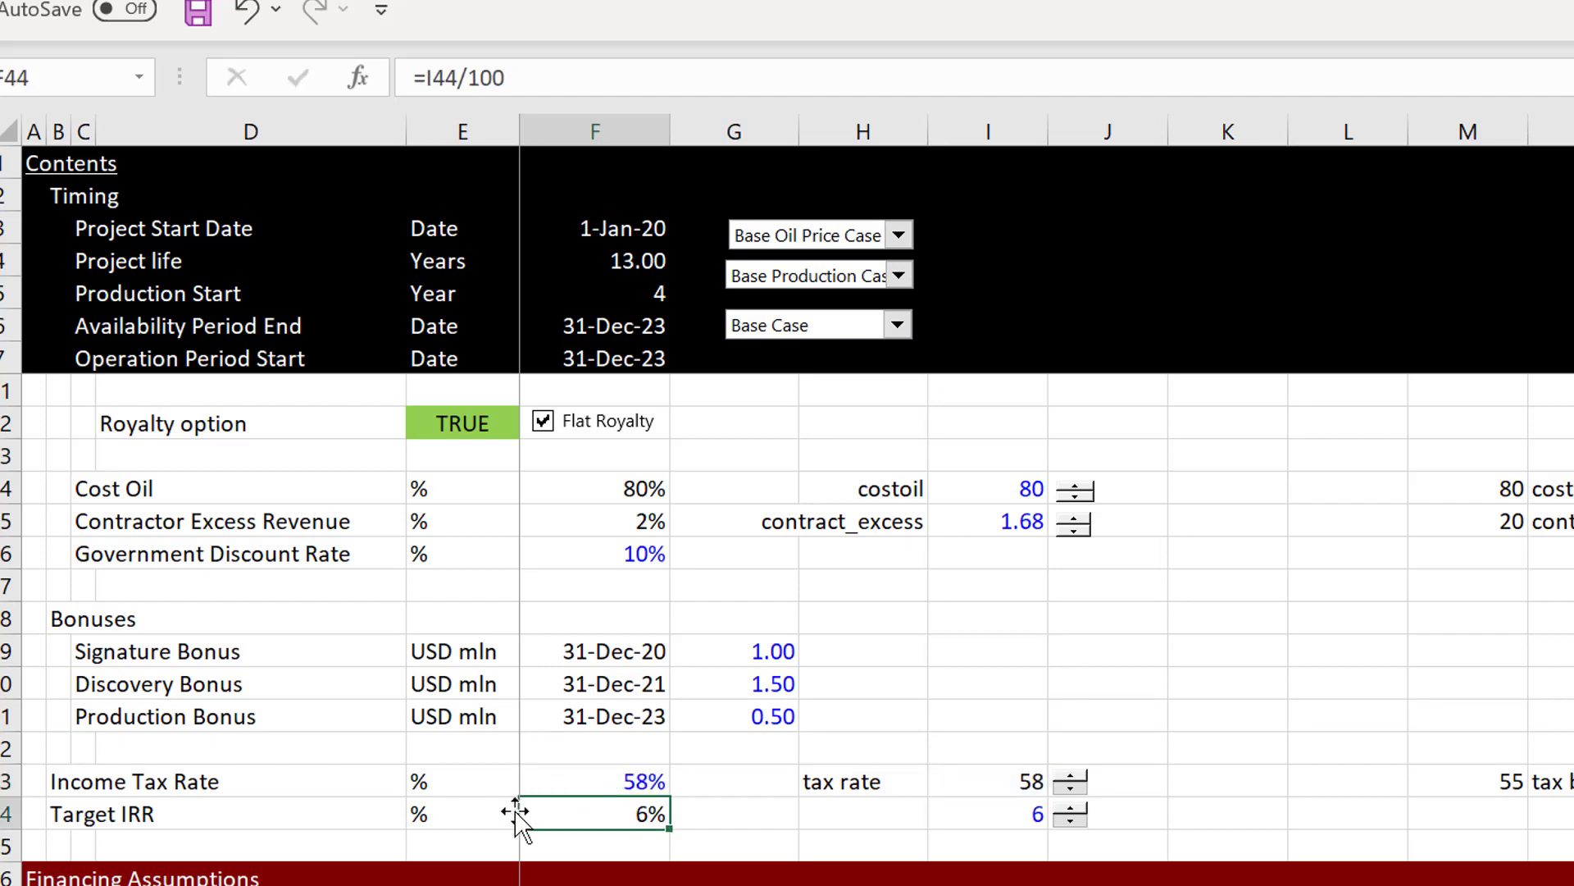
Step: Test the Income Tax Rate spinner on the Diagram sheet by lowering it to 56%, raising it to 59% and setting it to 58%
key("ctrl+Page_Down")
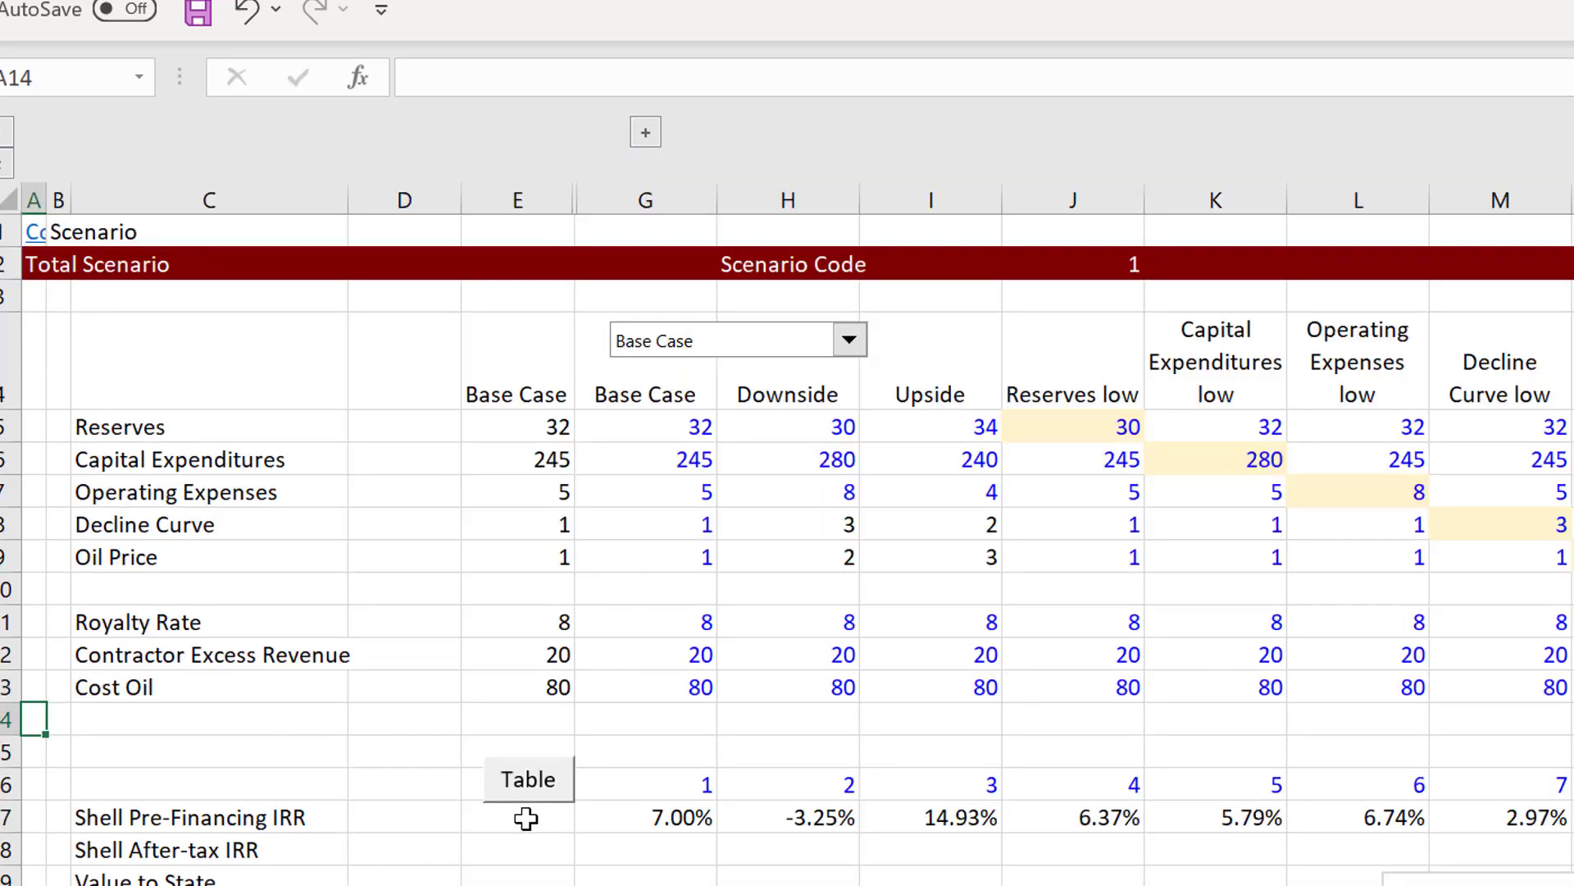
key("ctrl+Page_Down")
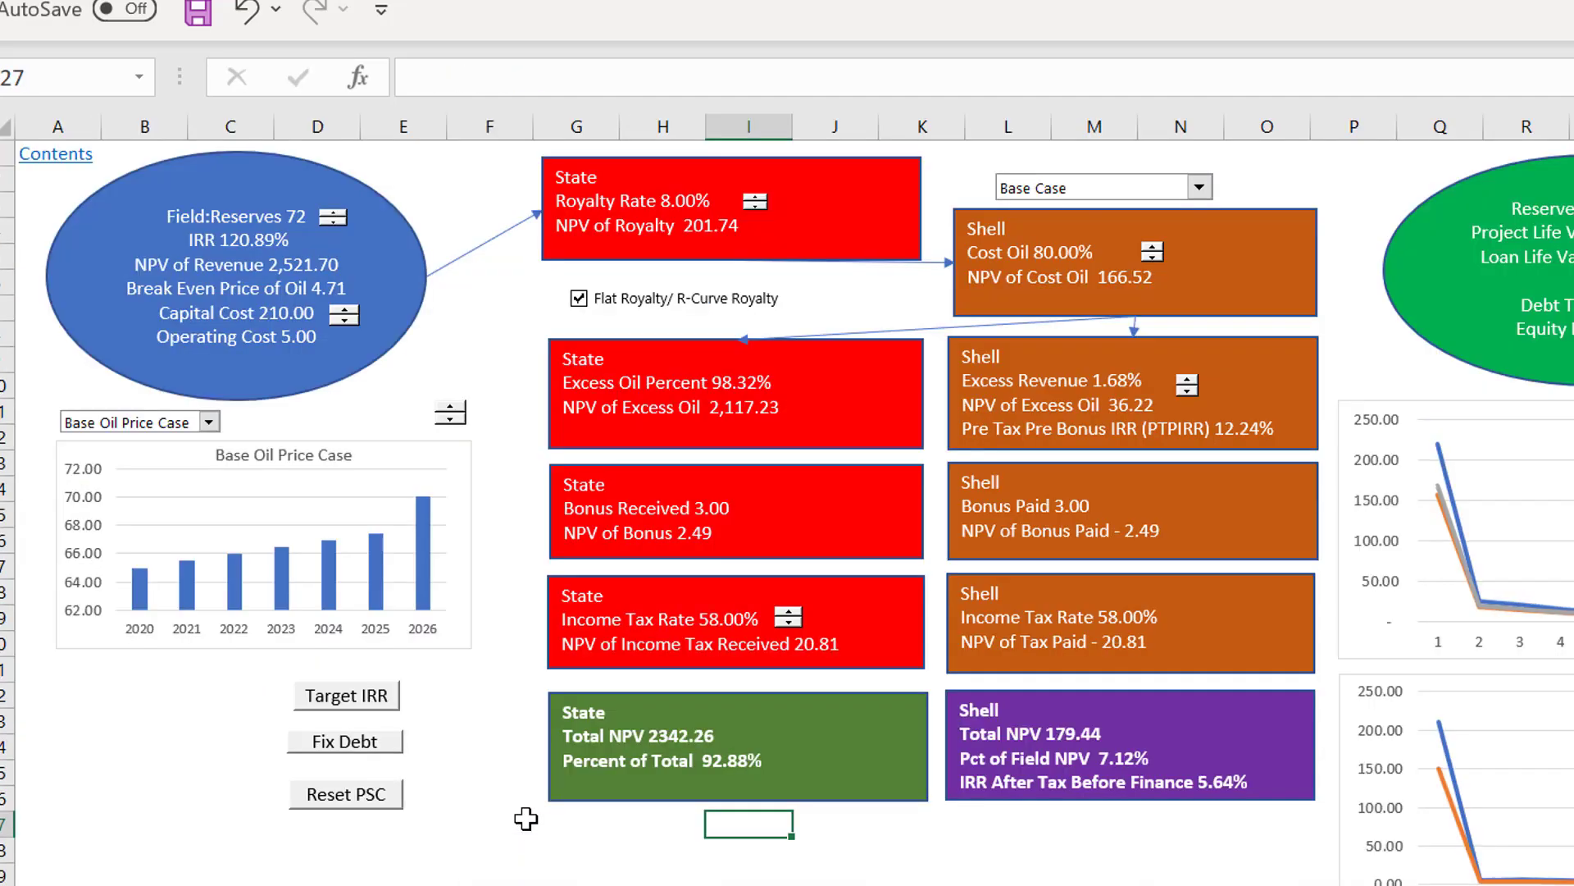
left_click(787, 624)
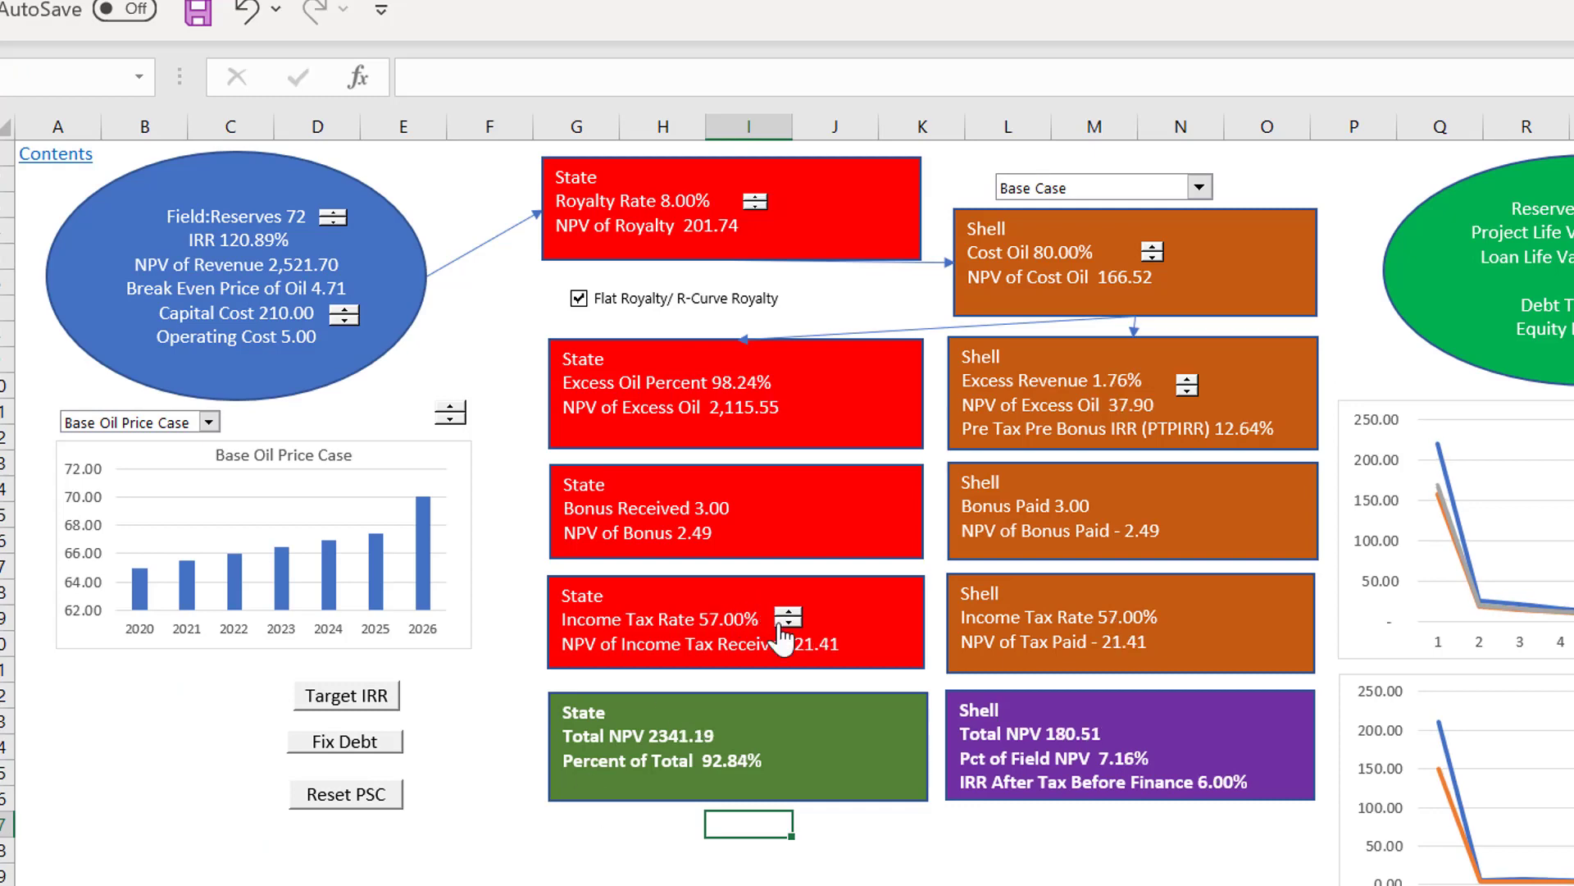
left_click(785, 624)
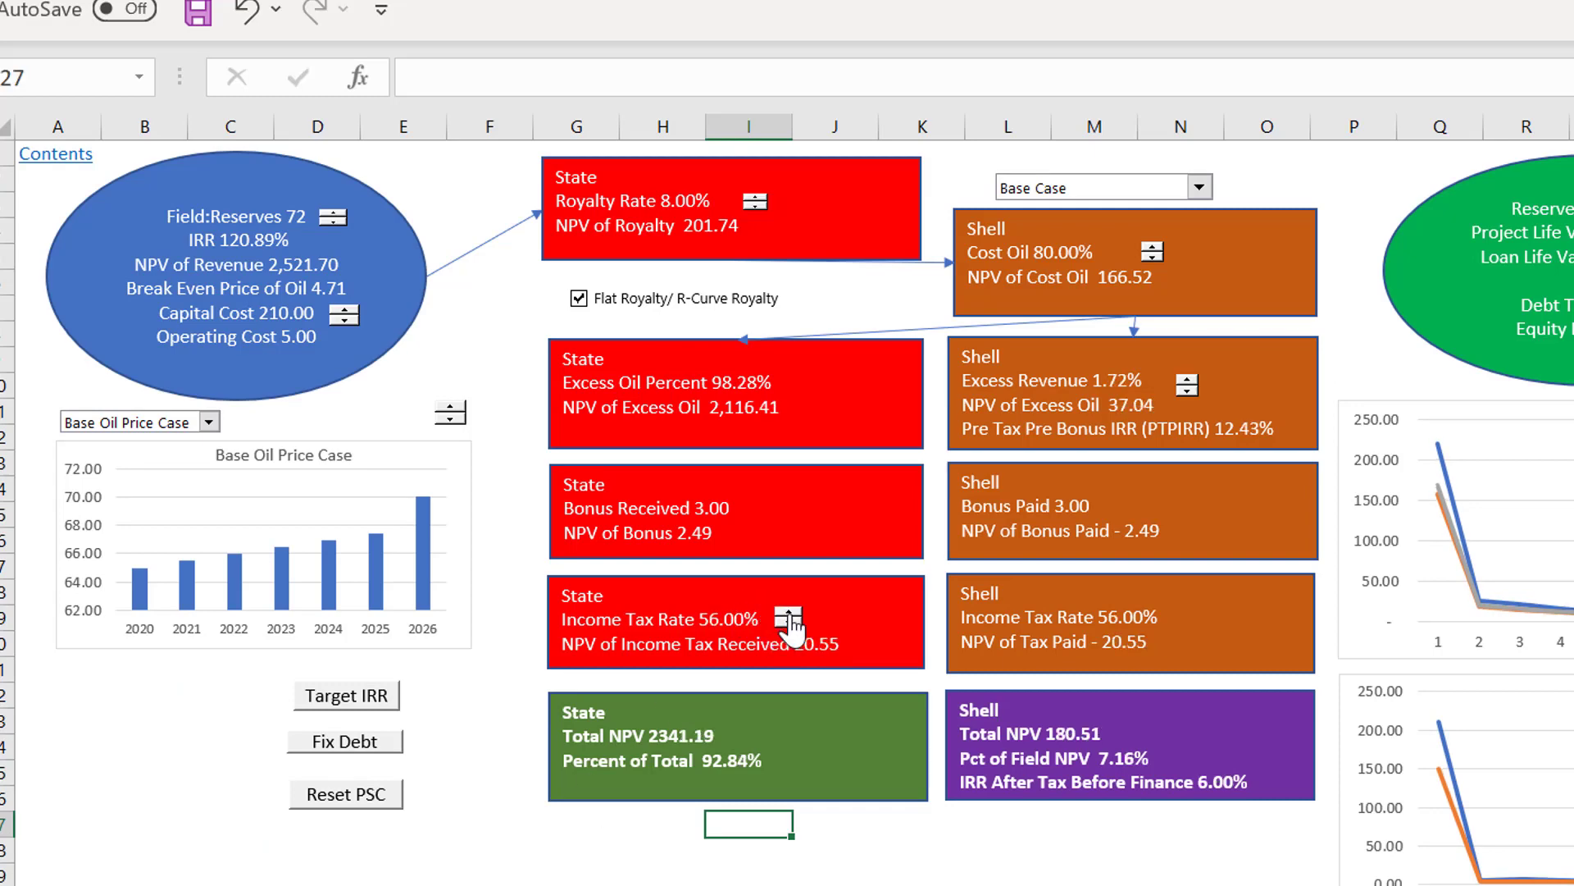
left_click(788, 612)
left_click(788, 612)
left_click(788, 612)
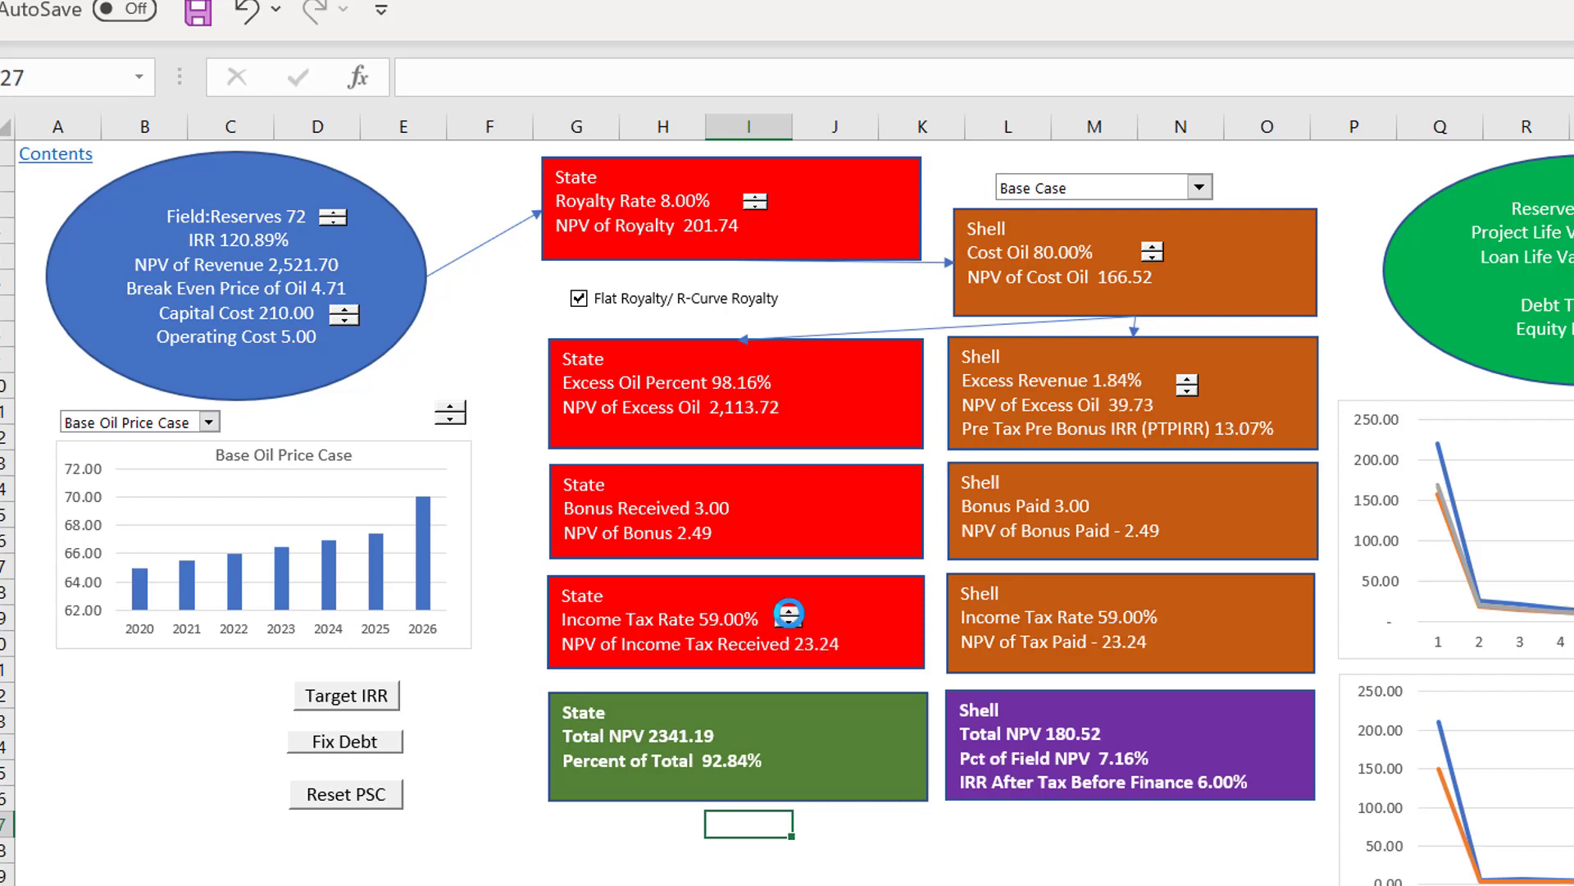
left_click(788, 624)
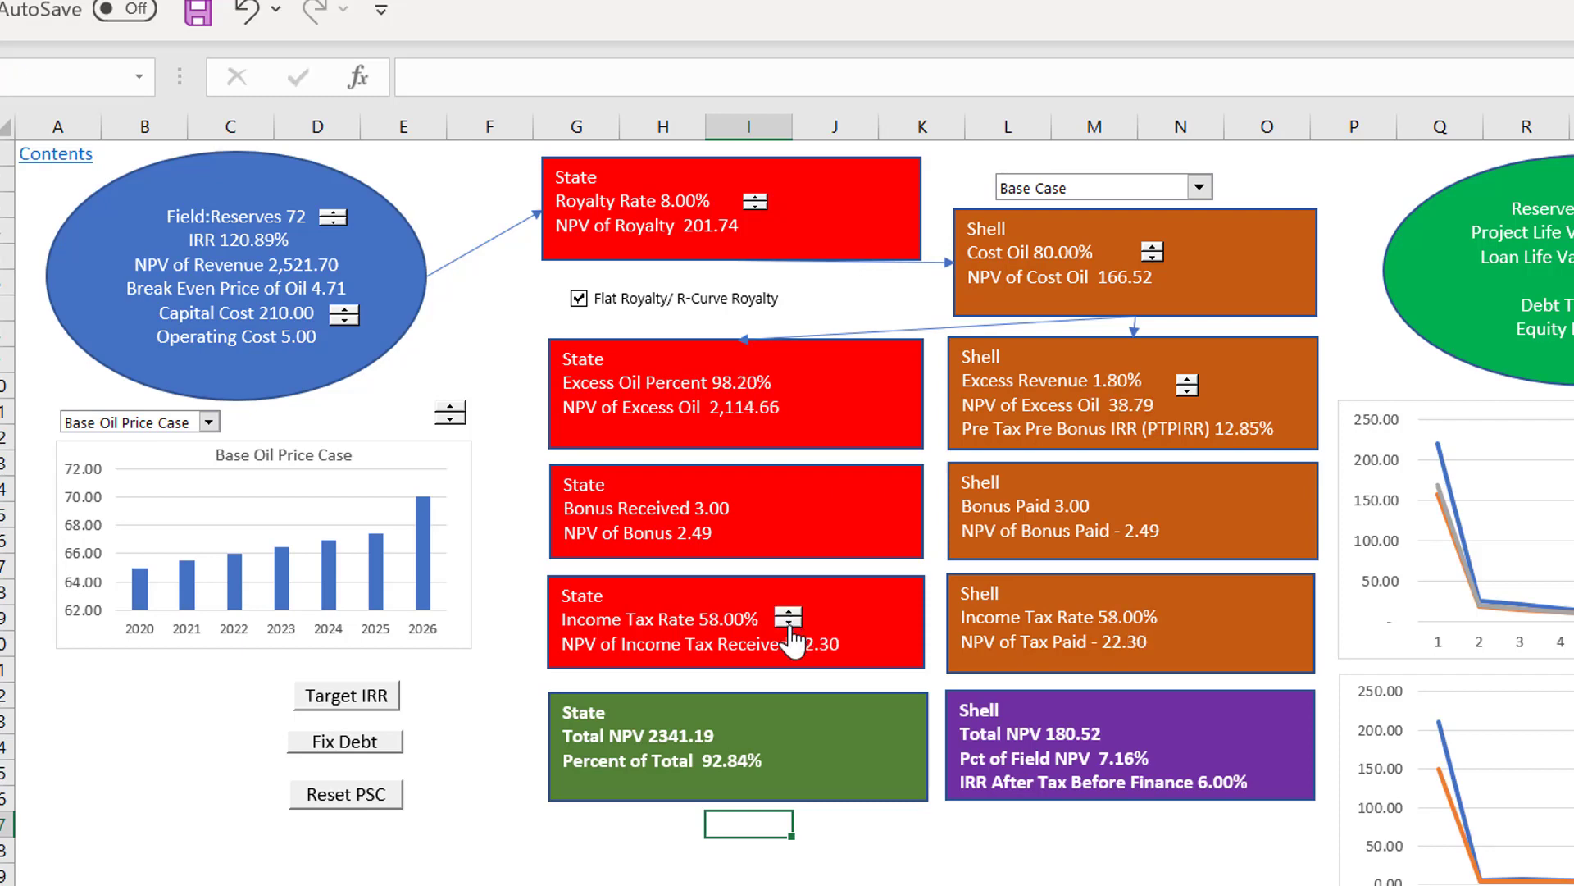
Step: Test the Income Tax Rate spinner by lowering the rate to 51% and raising it to 52%
left_click(789, 624)
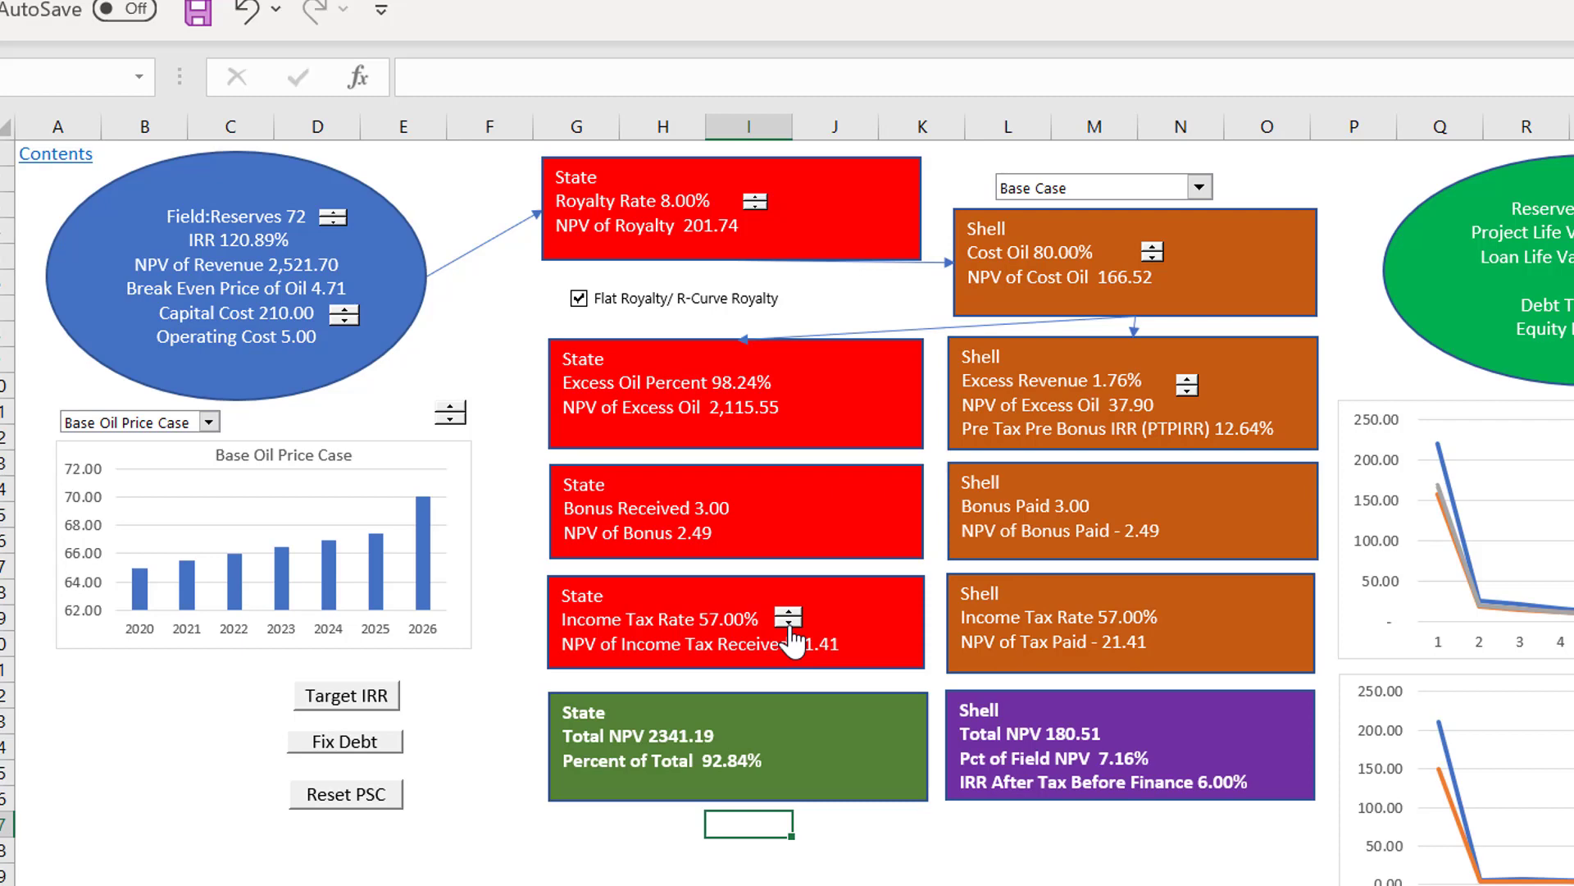
left_click(789, 624)
left_click(789, 624)
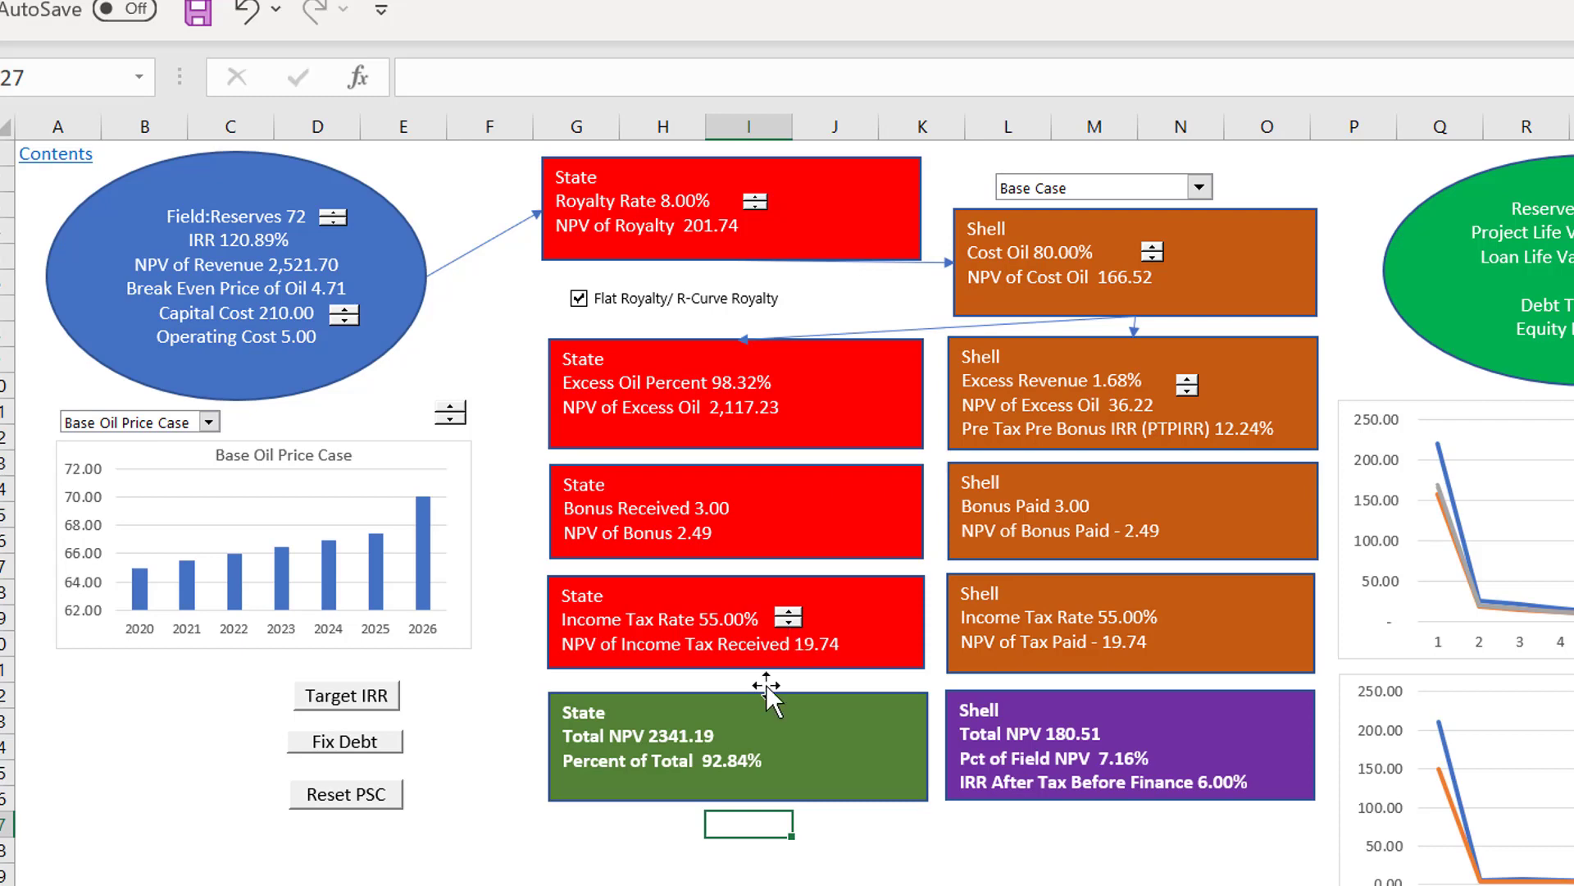
left_click(788, 625)
left_click(789, 625)
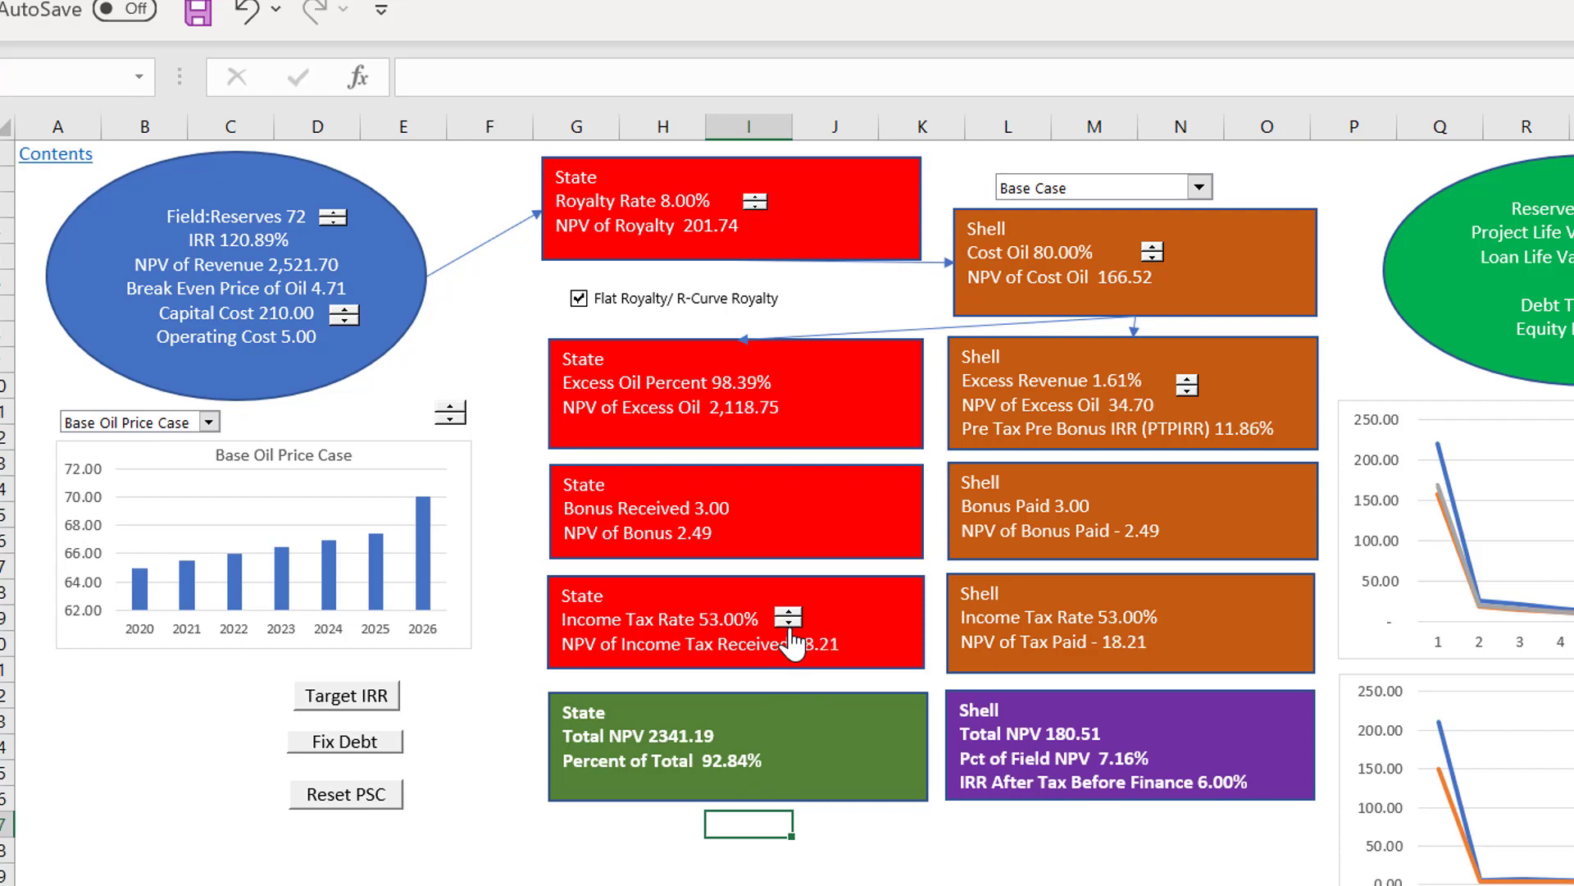
left_click(789, 625)
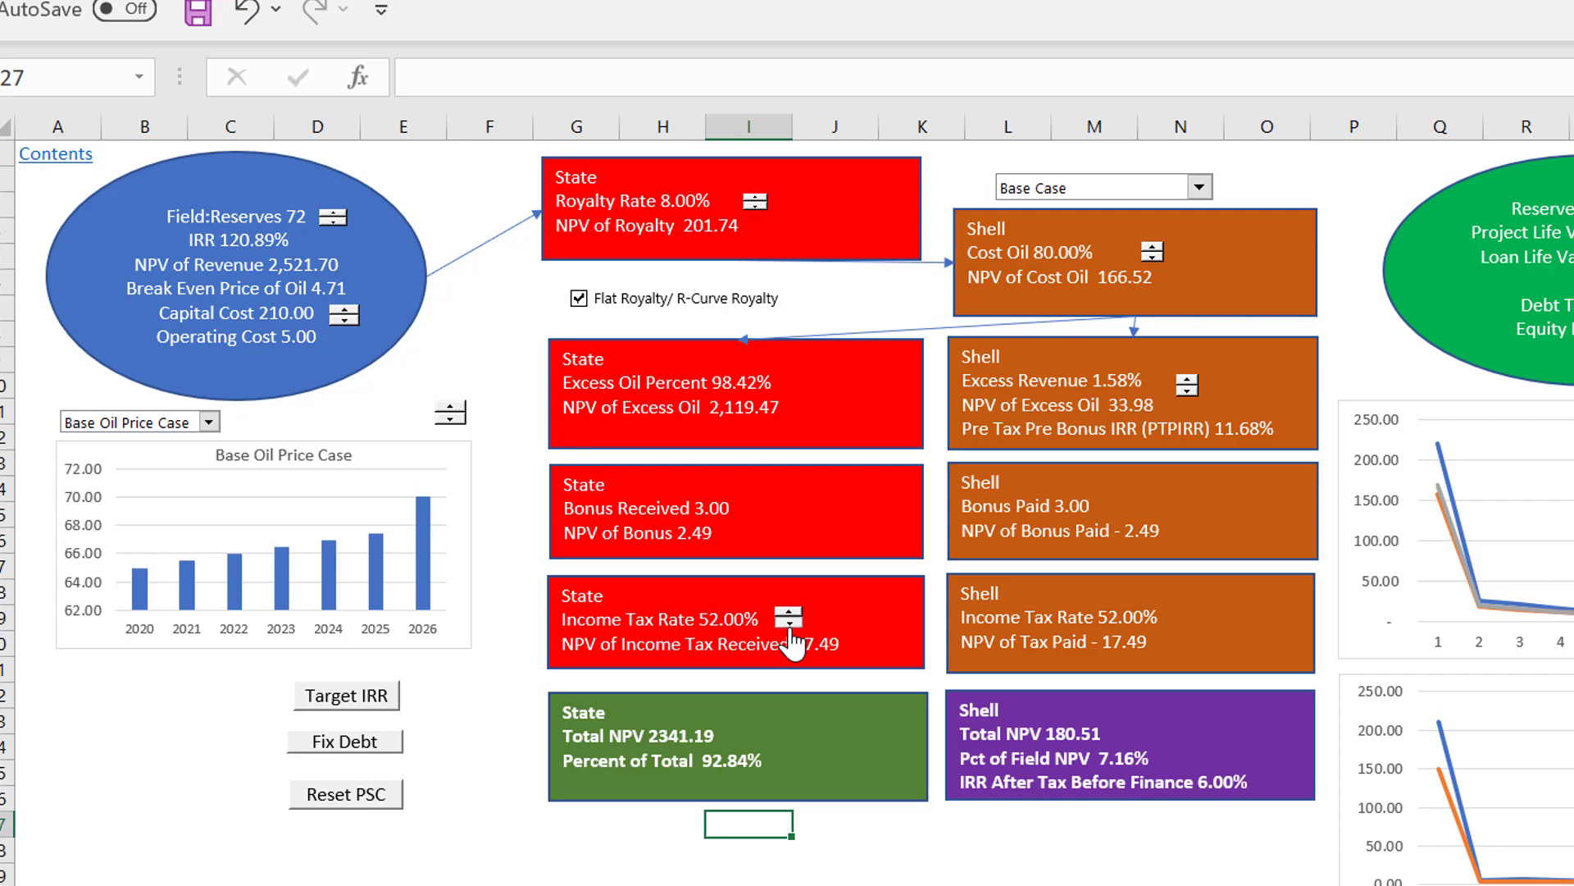
left_click(789, 625)
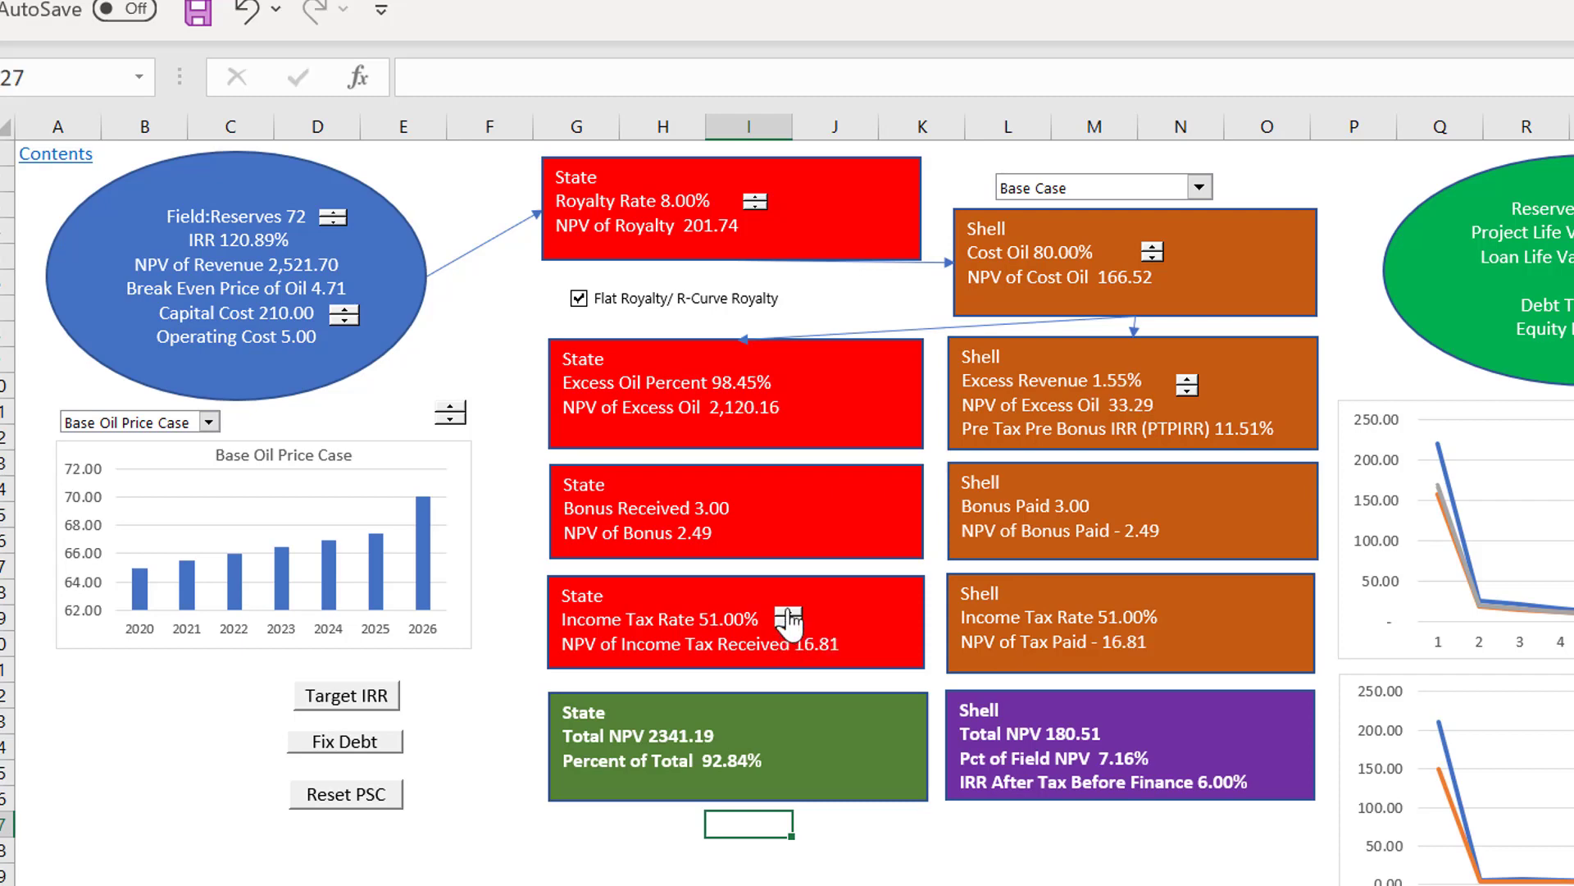
left_click(789, 613)
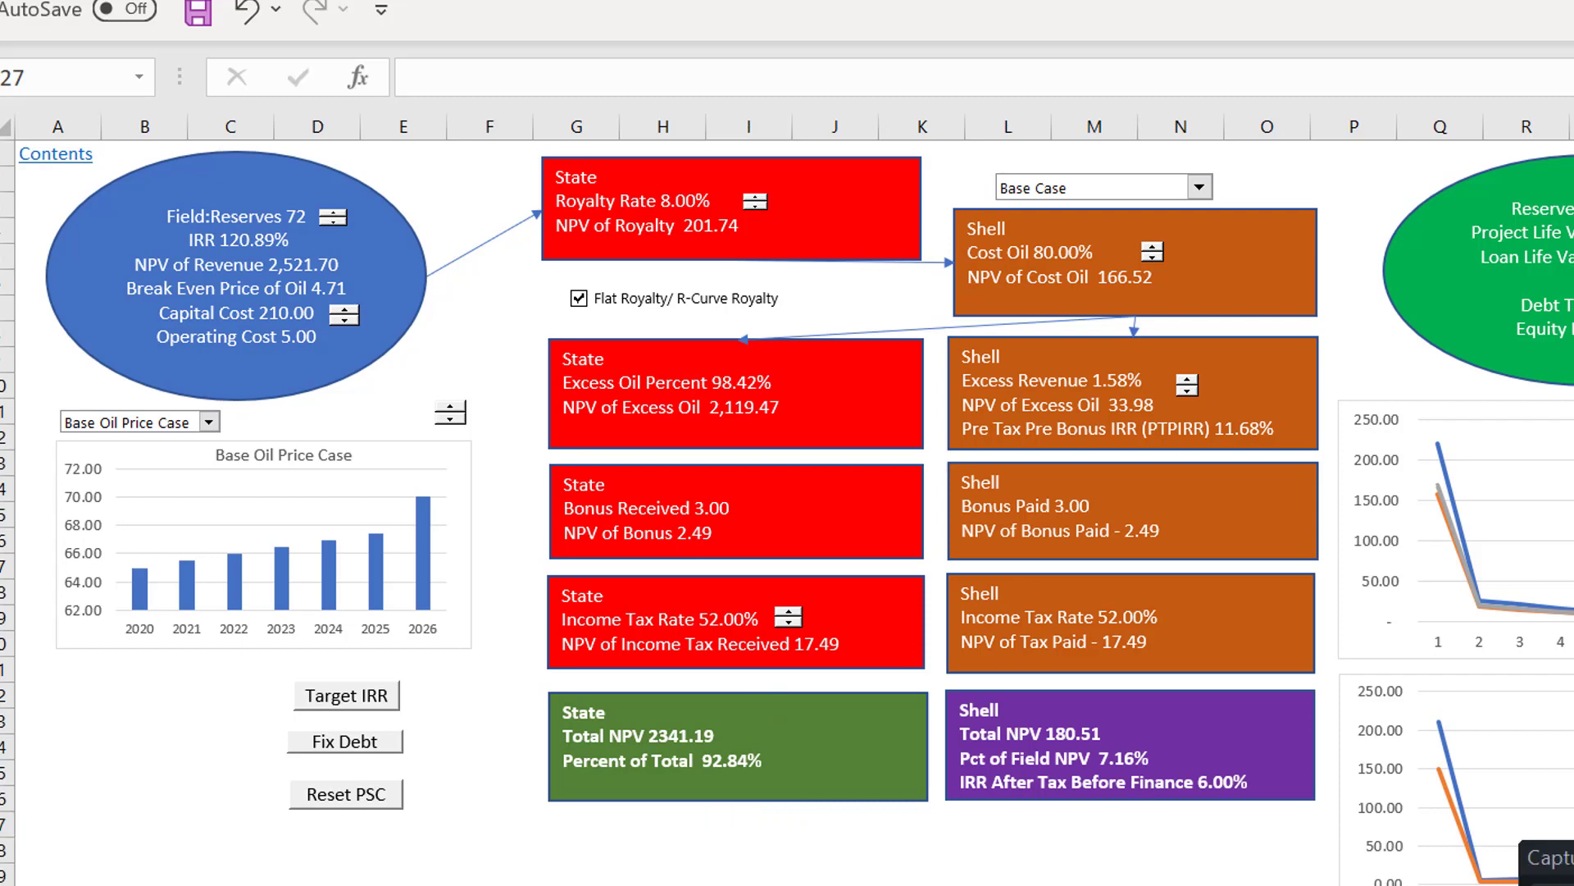
Step: Reset the PSC inputs and remove the macro assigned to the Income Tax Rate spinner
left_click(343, 796)
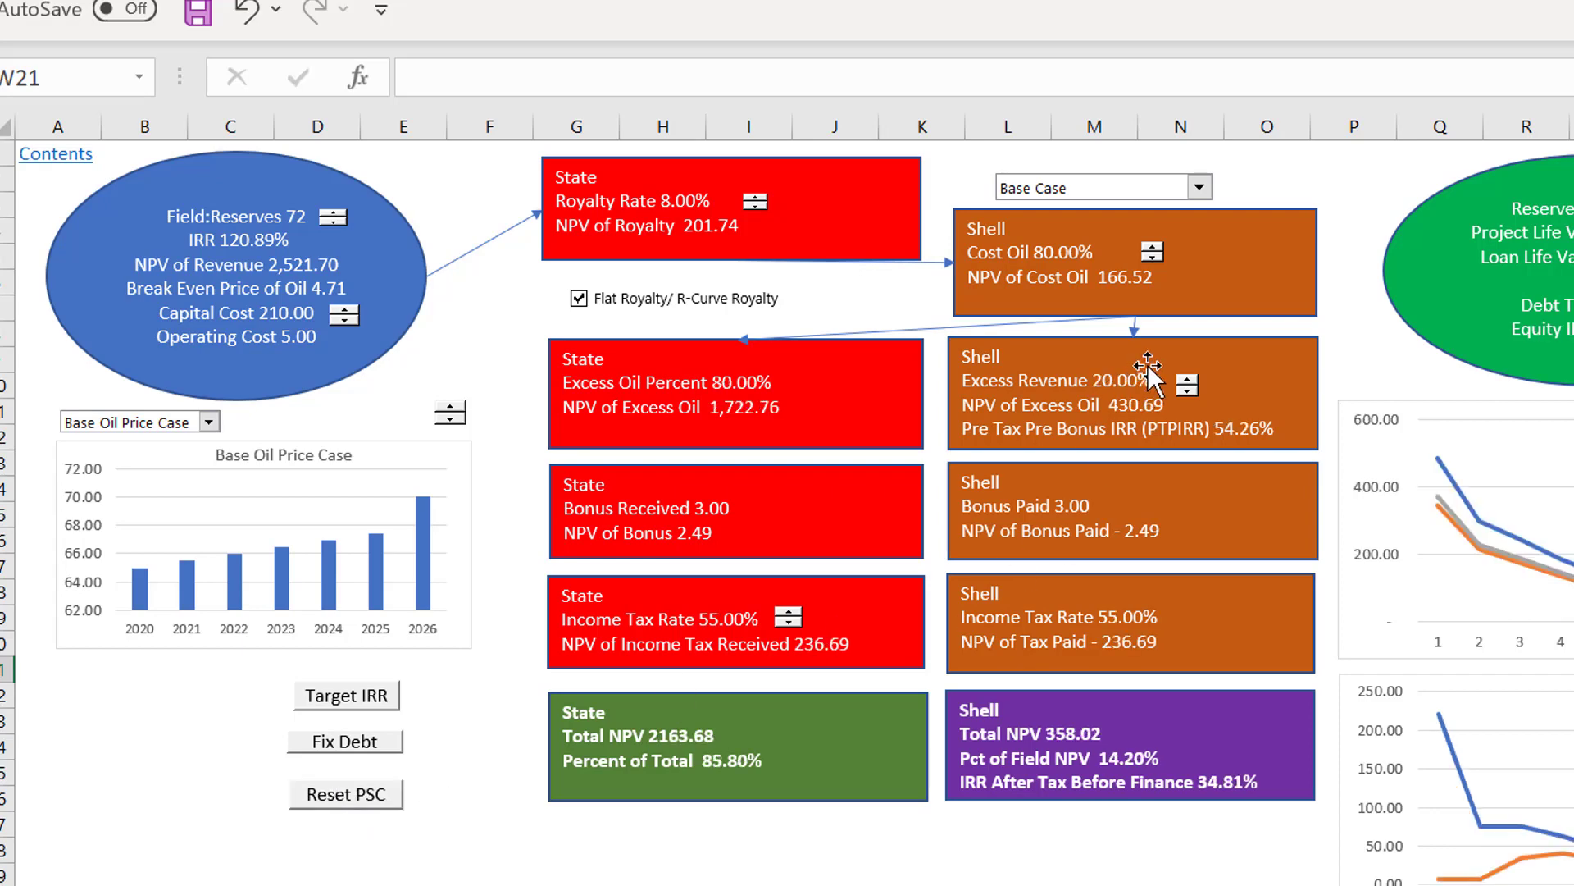
left_click(1058, 870)
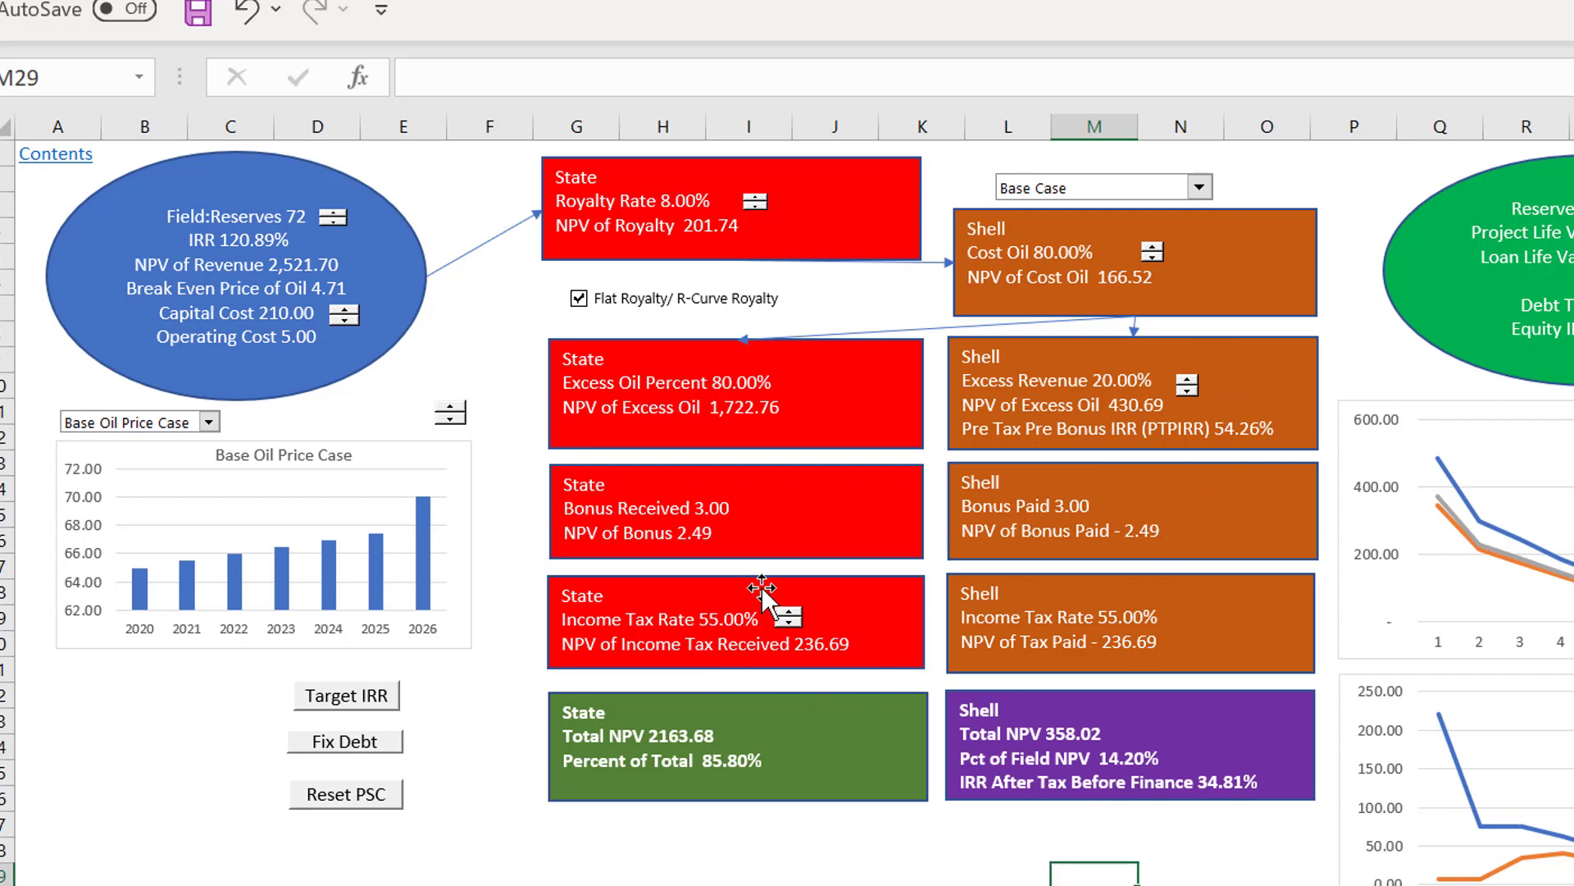
right_click(787, 623)
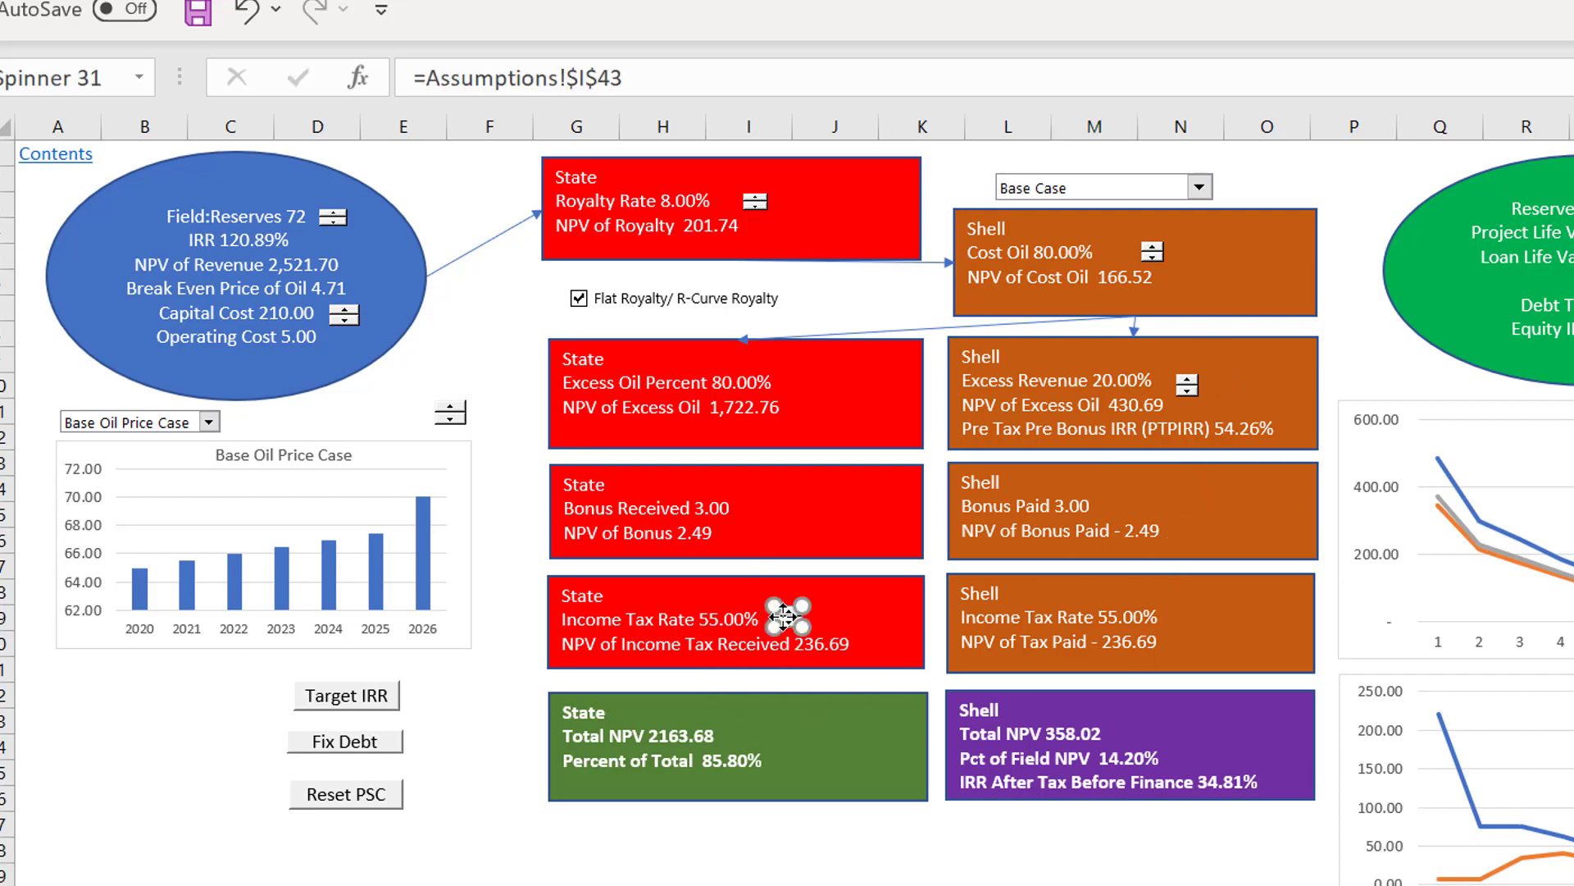
mouse_move(828, 855)
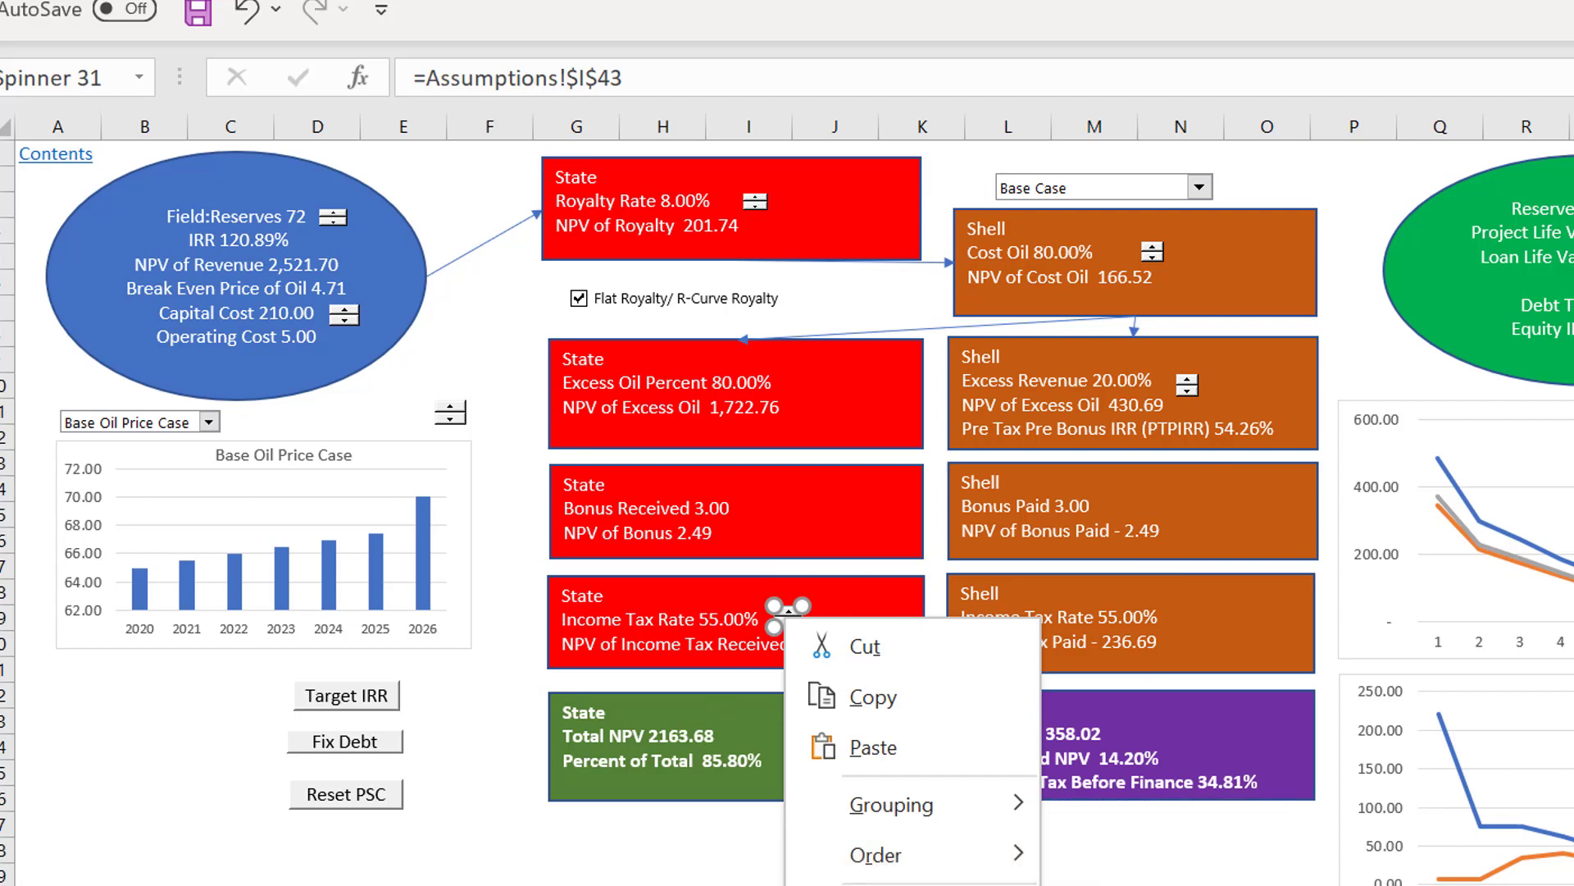
left_click(911, 885)
key("Delete")
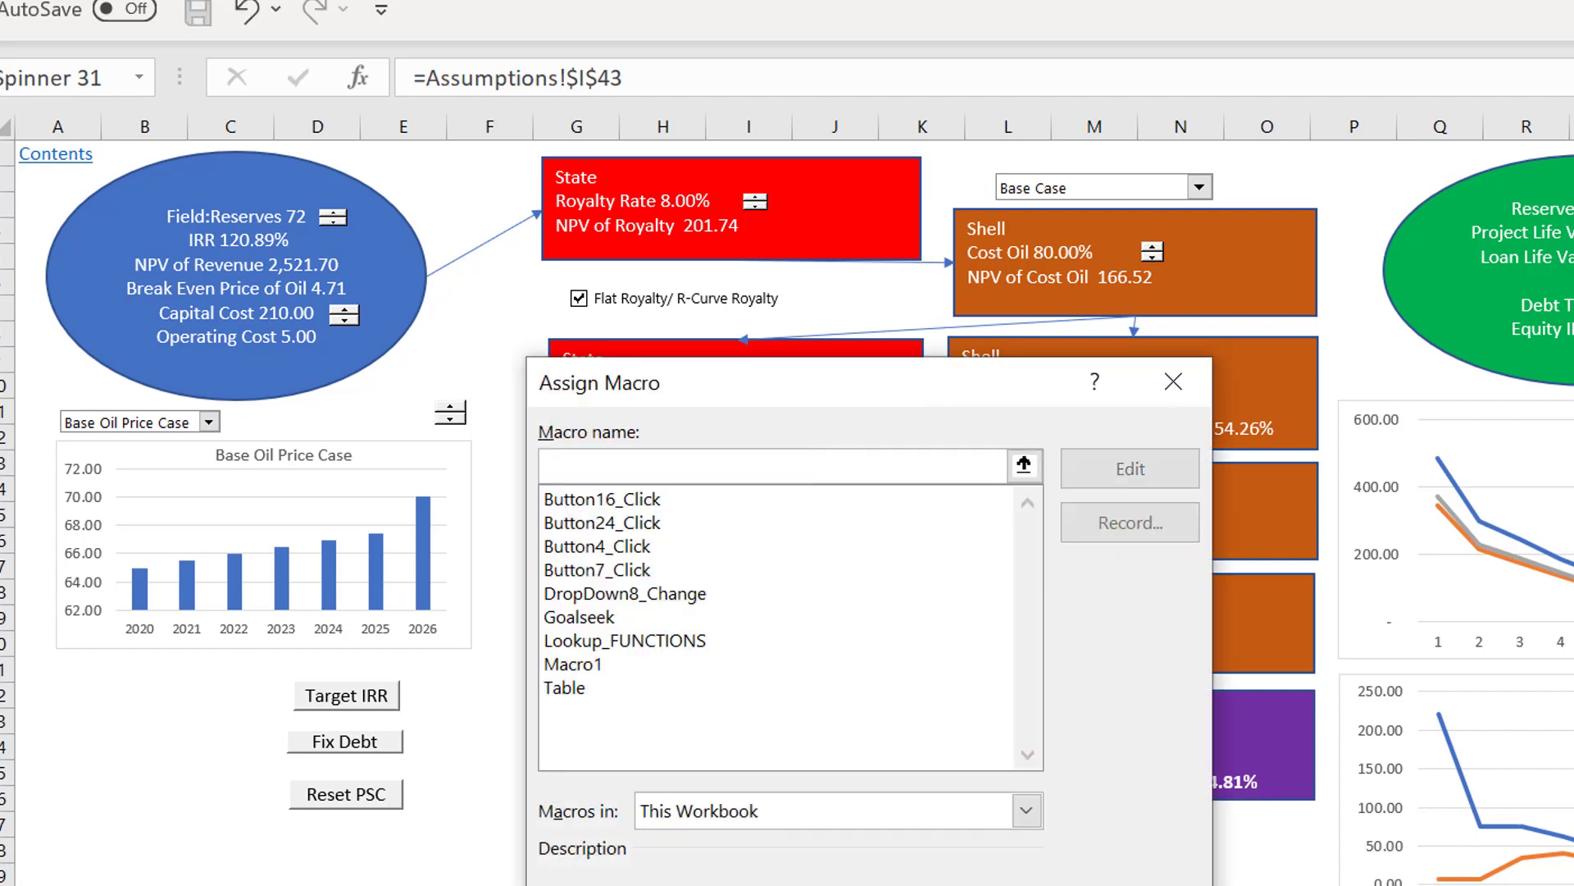
key("Return")
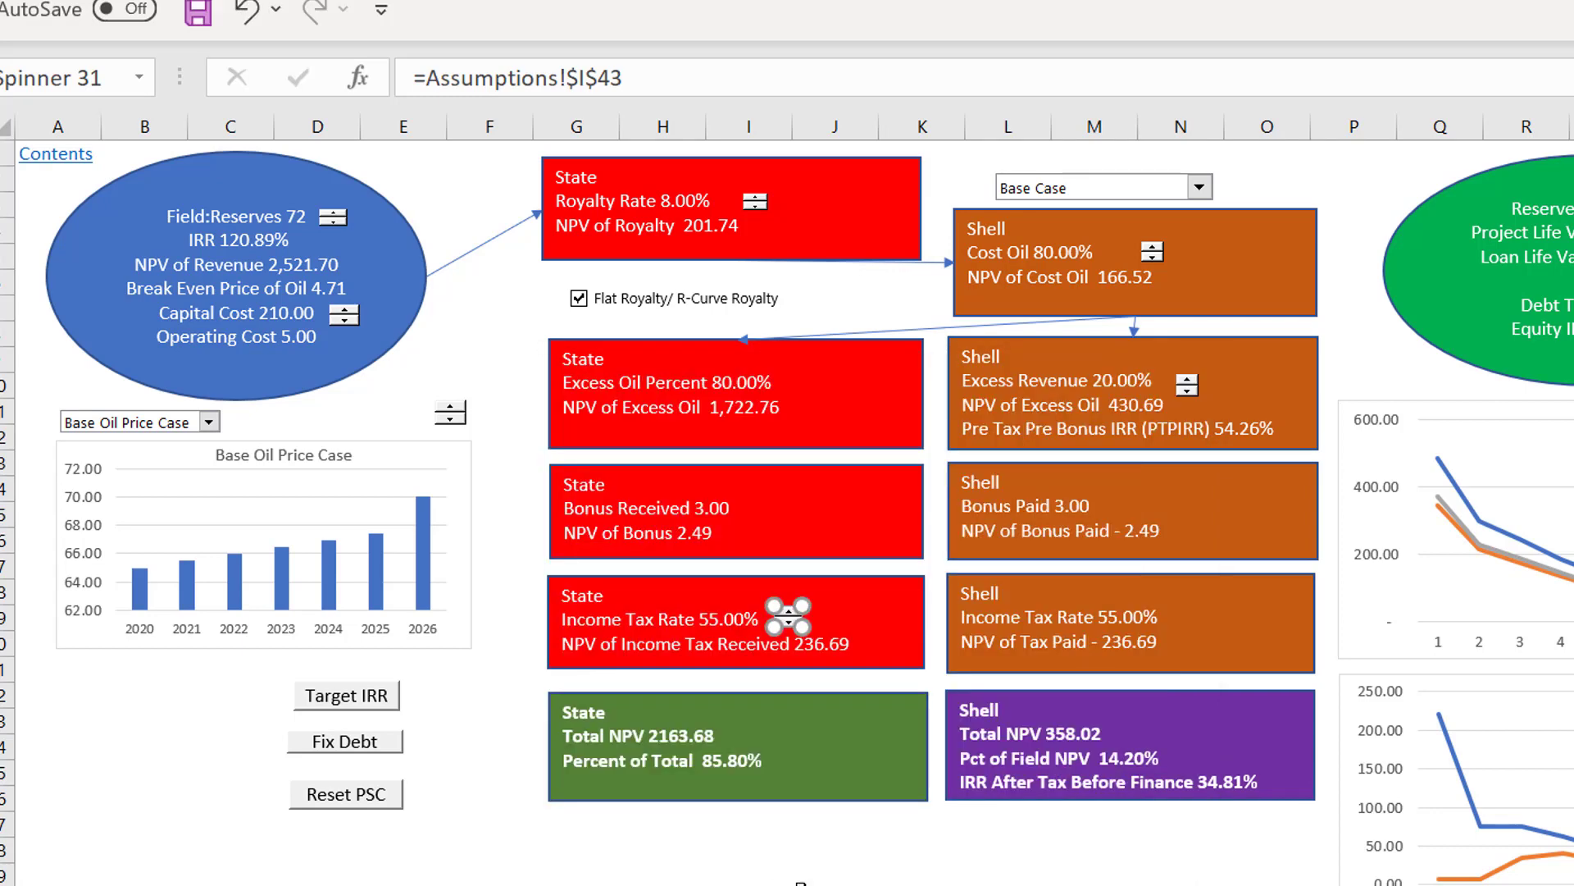
left_click(801, 884)
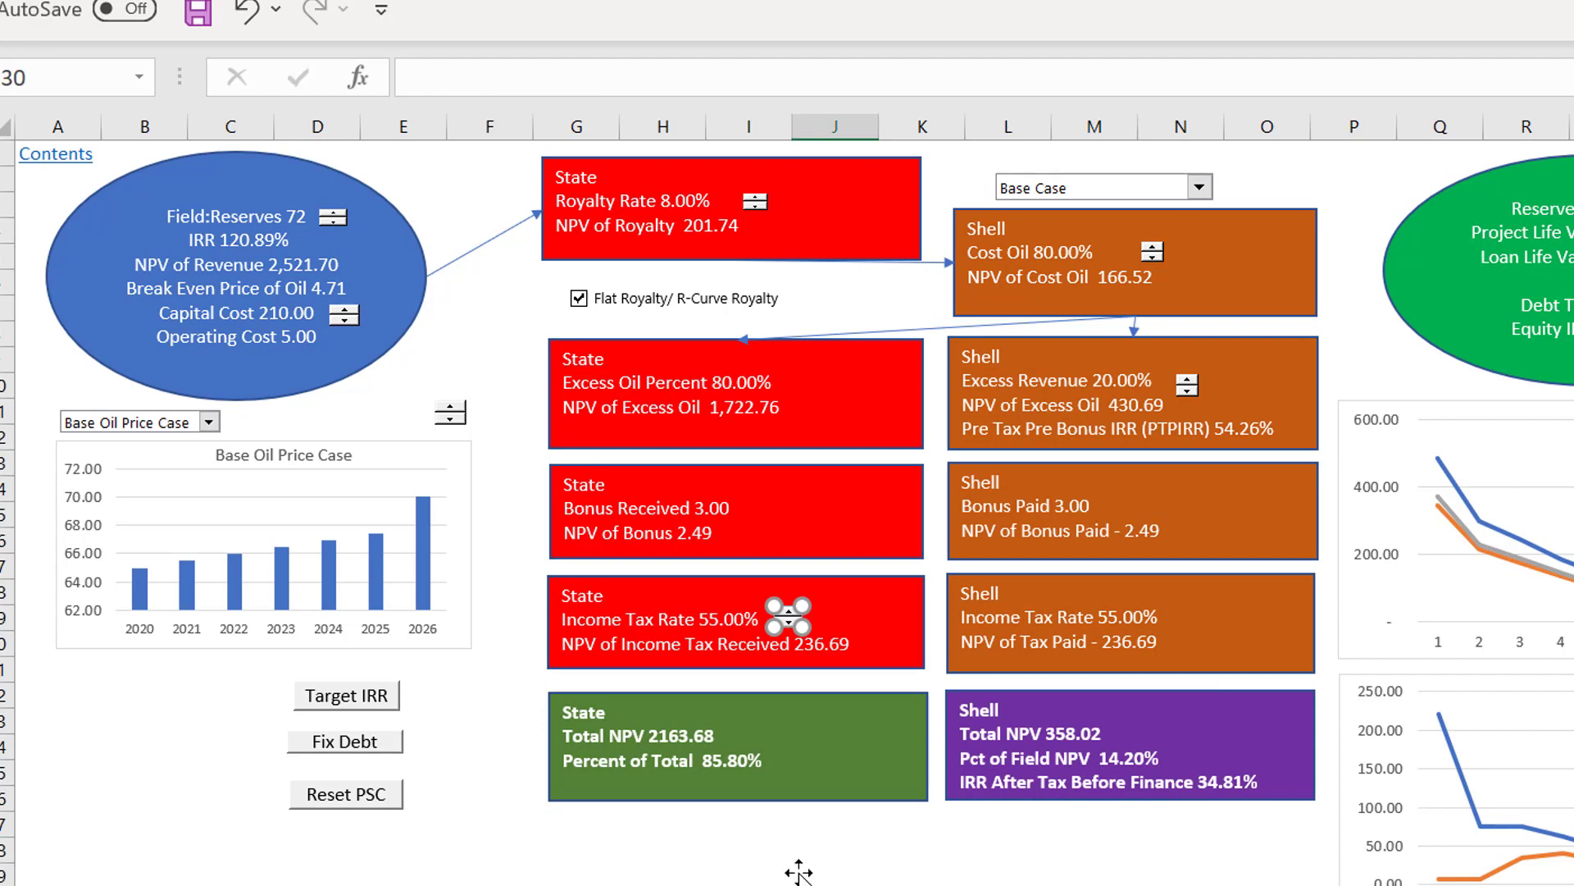
Step: Raise the Income Tax Rate to 58% and the Royalty Rate to 13% with their spinners
left_click(783, 613)
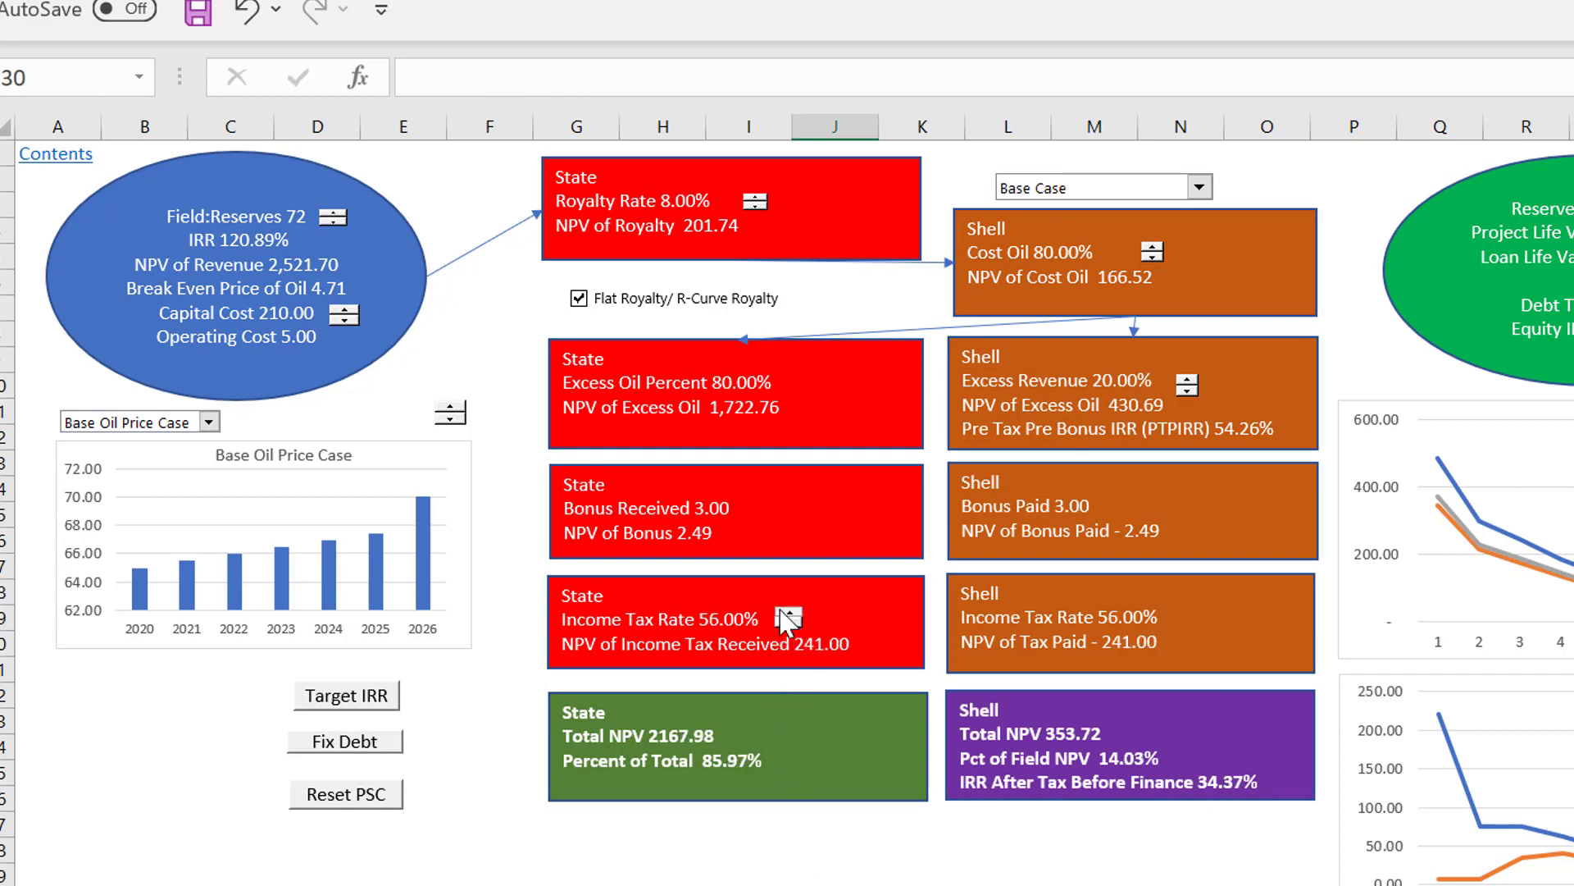
left_click(783, 614)
left_click(783, 613)
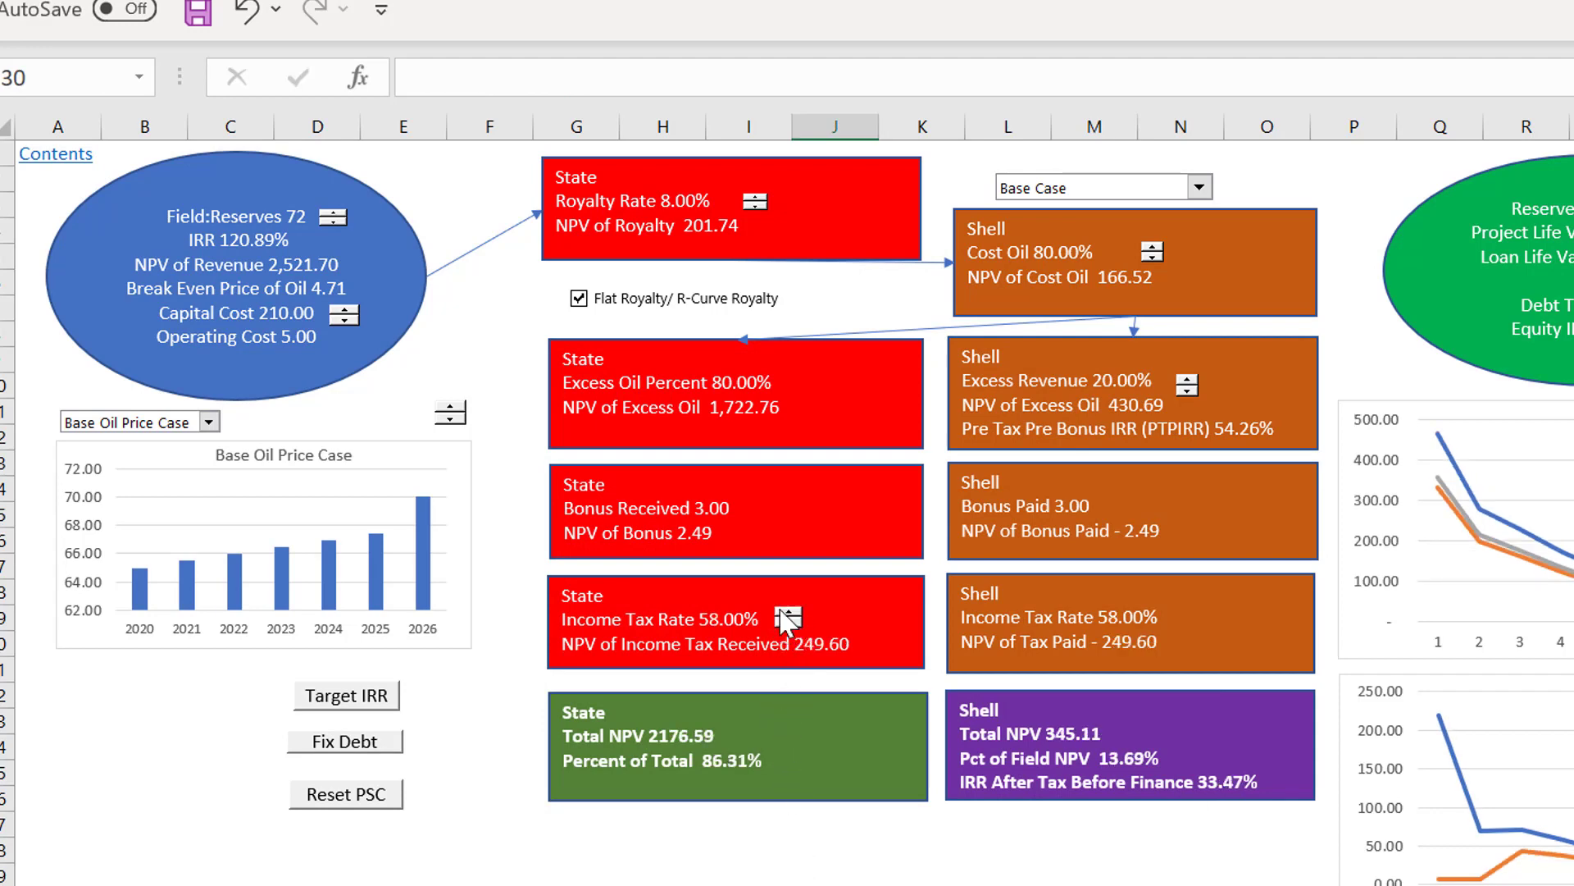
left_click(755, 197)
left_click(755, 198)
left_click(755, 198)
left_click(754, 197)
left_click(754, 197)
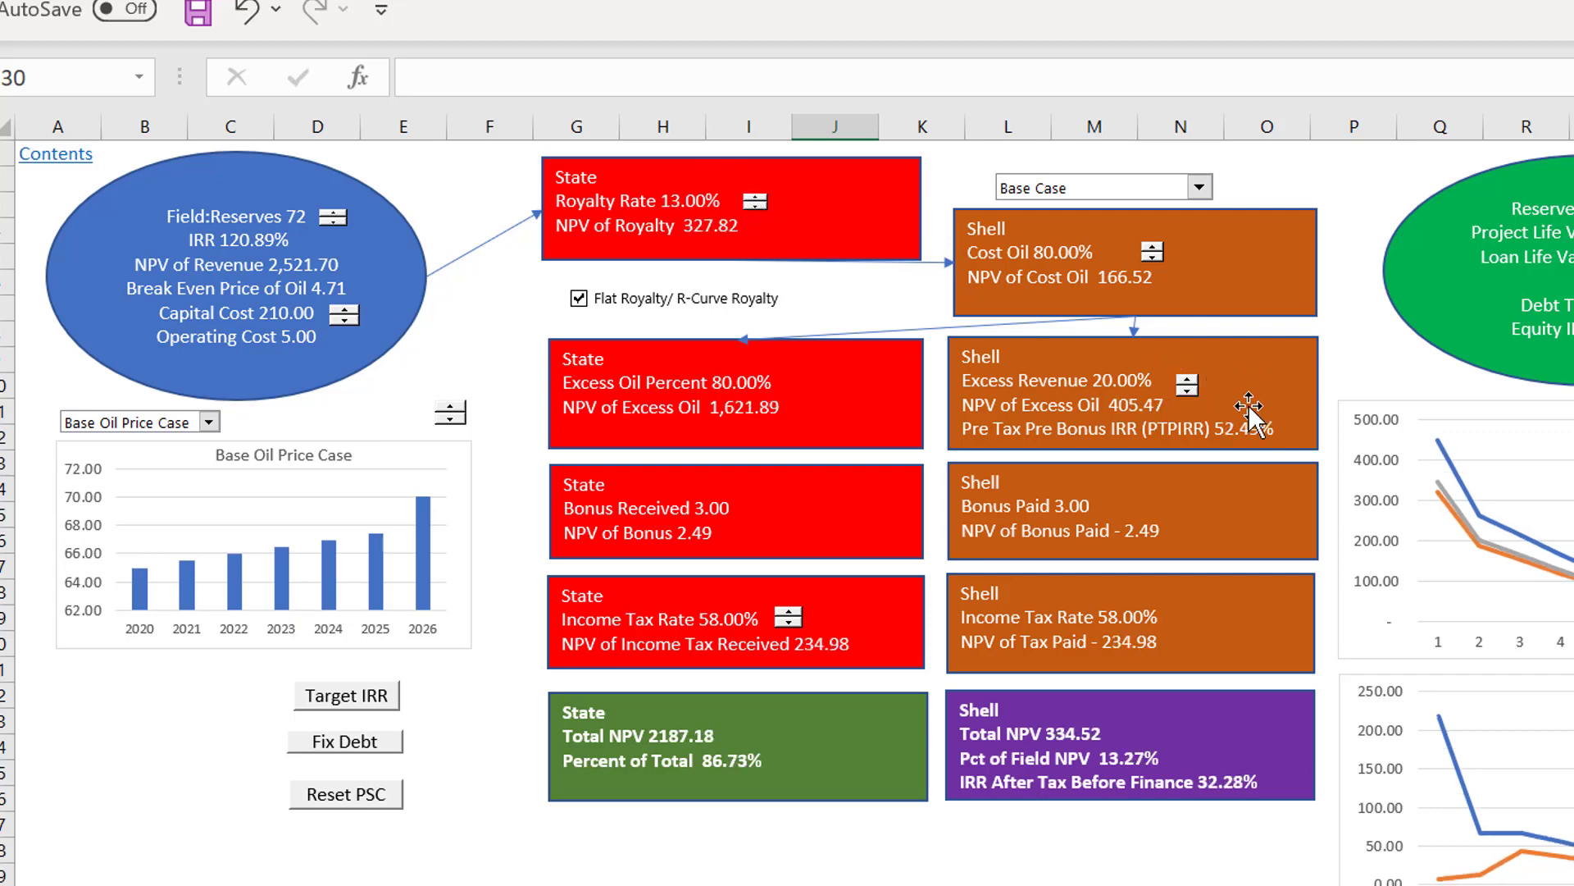
Step: Lower Shell's Excess Revenue share to 4% and raise the State's Royalty Rate to 16%
left_click(1187, 387)
left_click(1187, 387)
left_click(1188, 387)
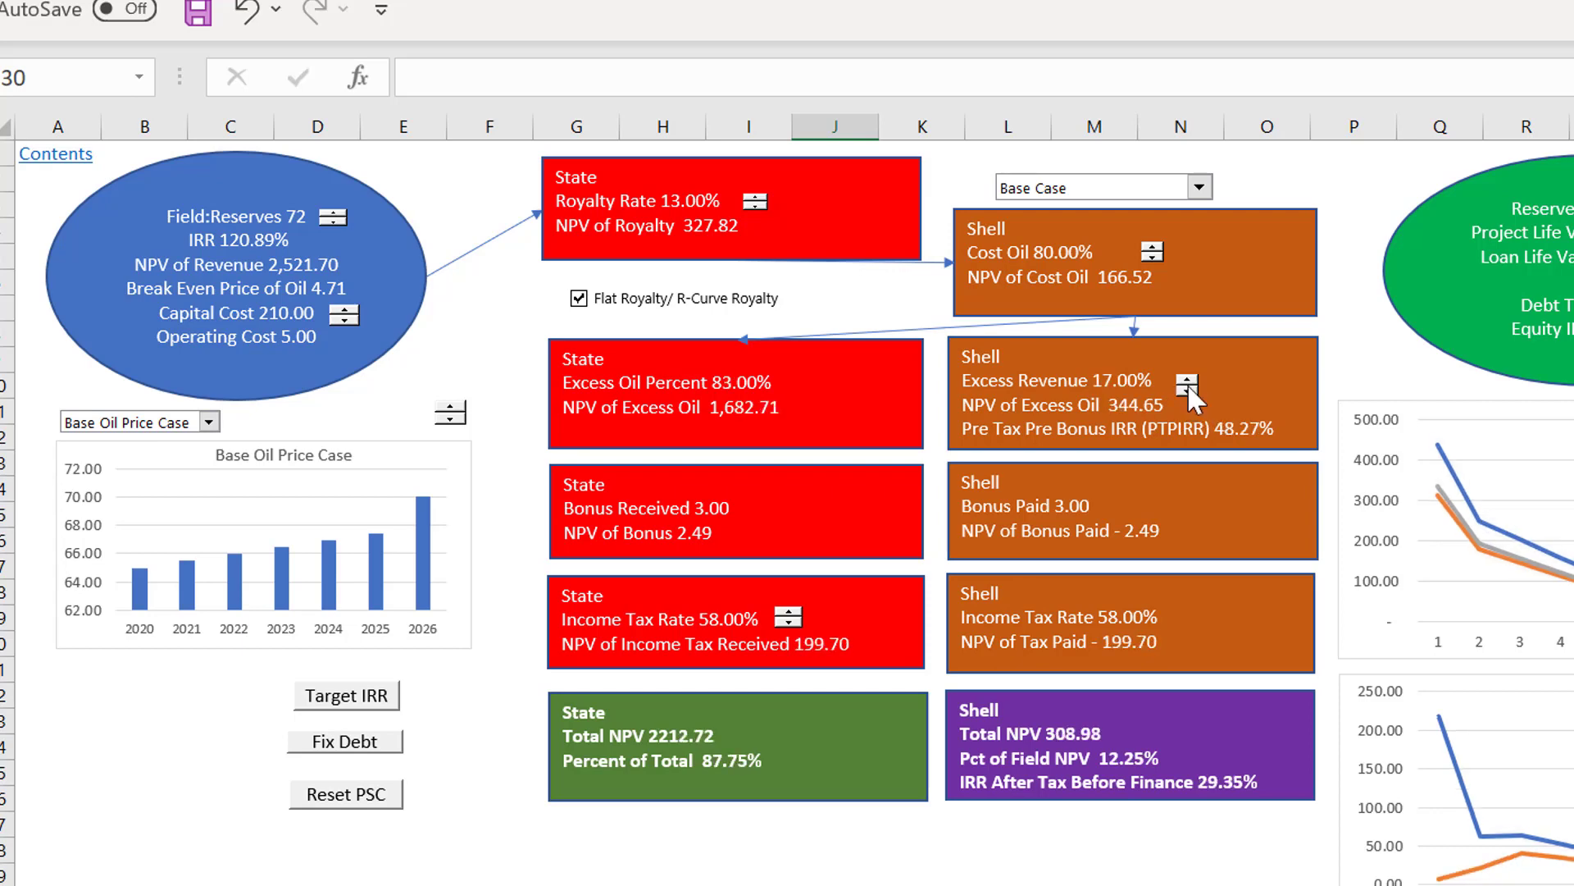
left_click_drag(1187, 388, 1187, 387)
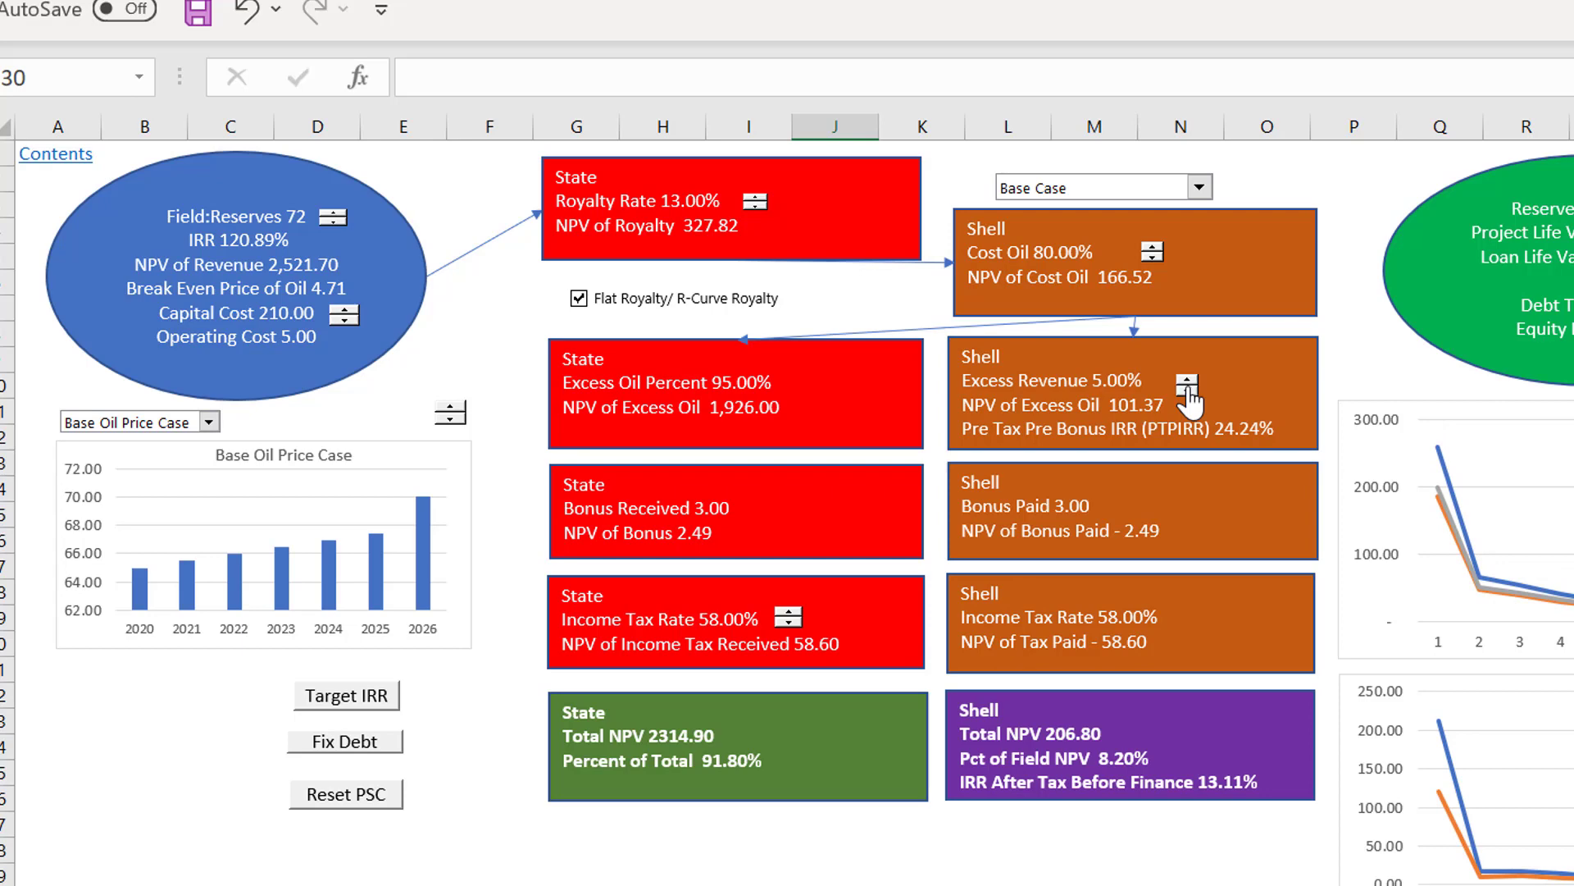
left_click(1187, 387)
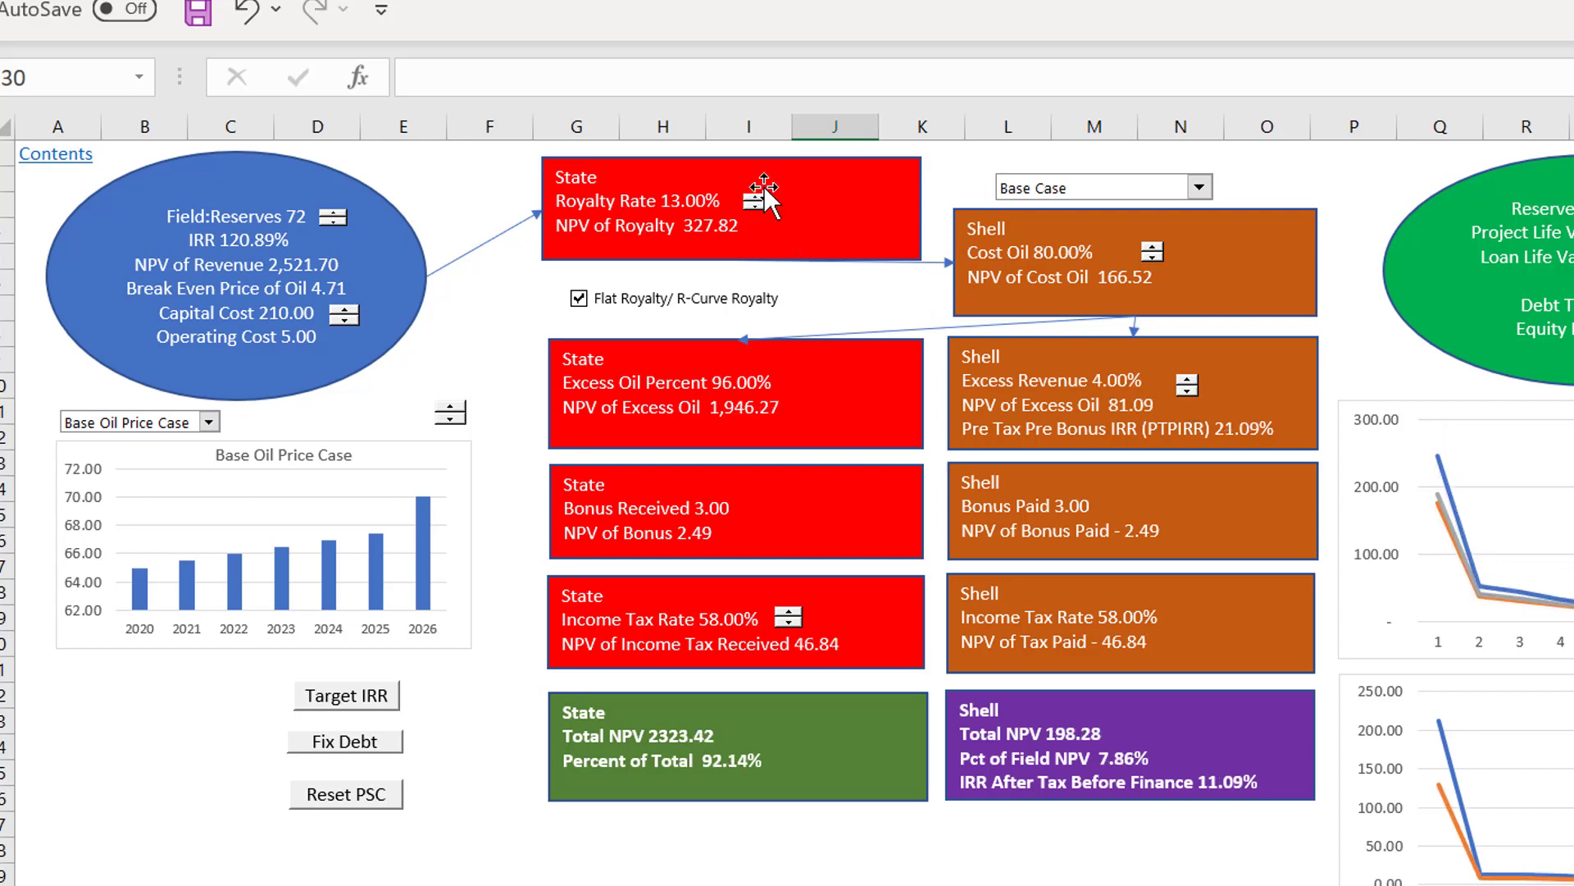
left_click(756, 200)
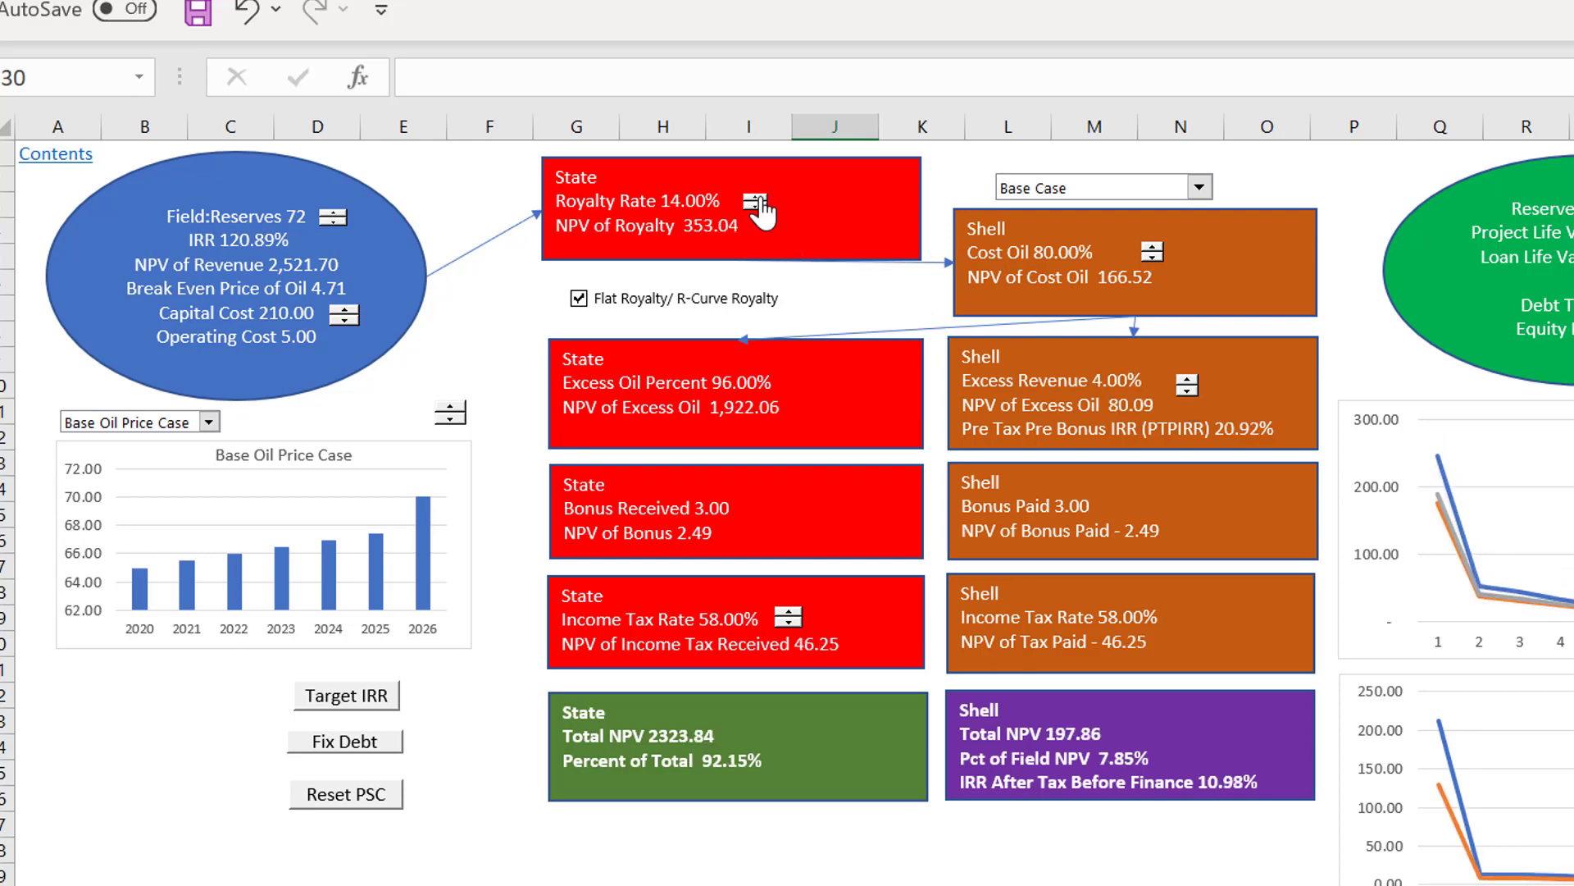
left_click(756, 200)
left_click(756, 199)
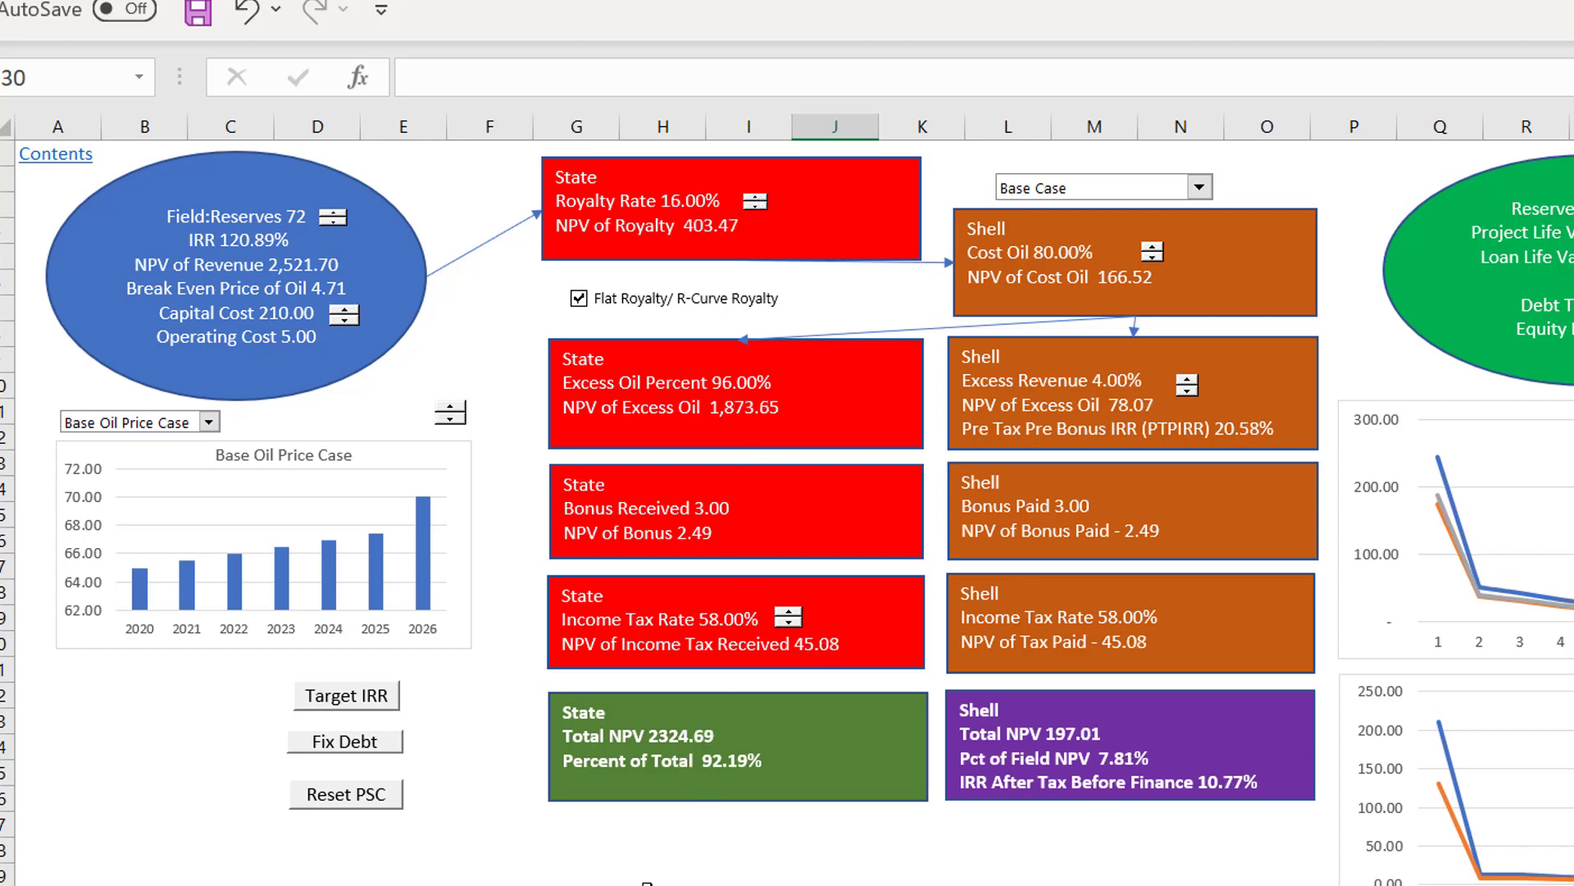
Step: Reset the PSC inputs and raise the Income Tax Rate to 65%
left_click(651, 882)
left_click(367, 807)
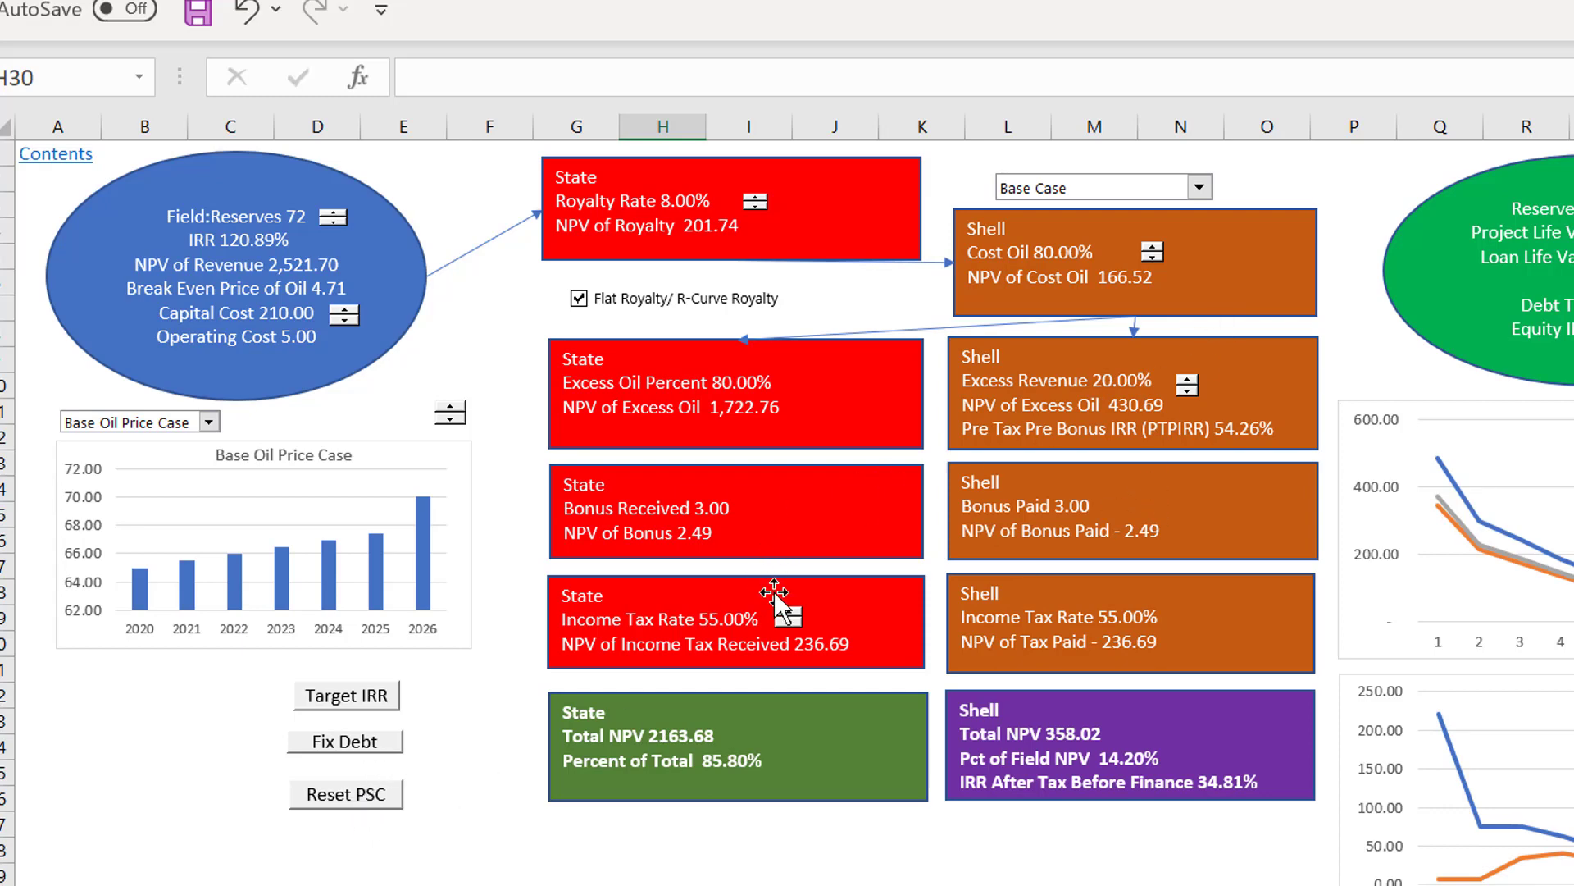
left_click(793, 611)
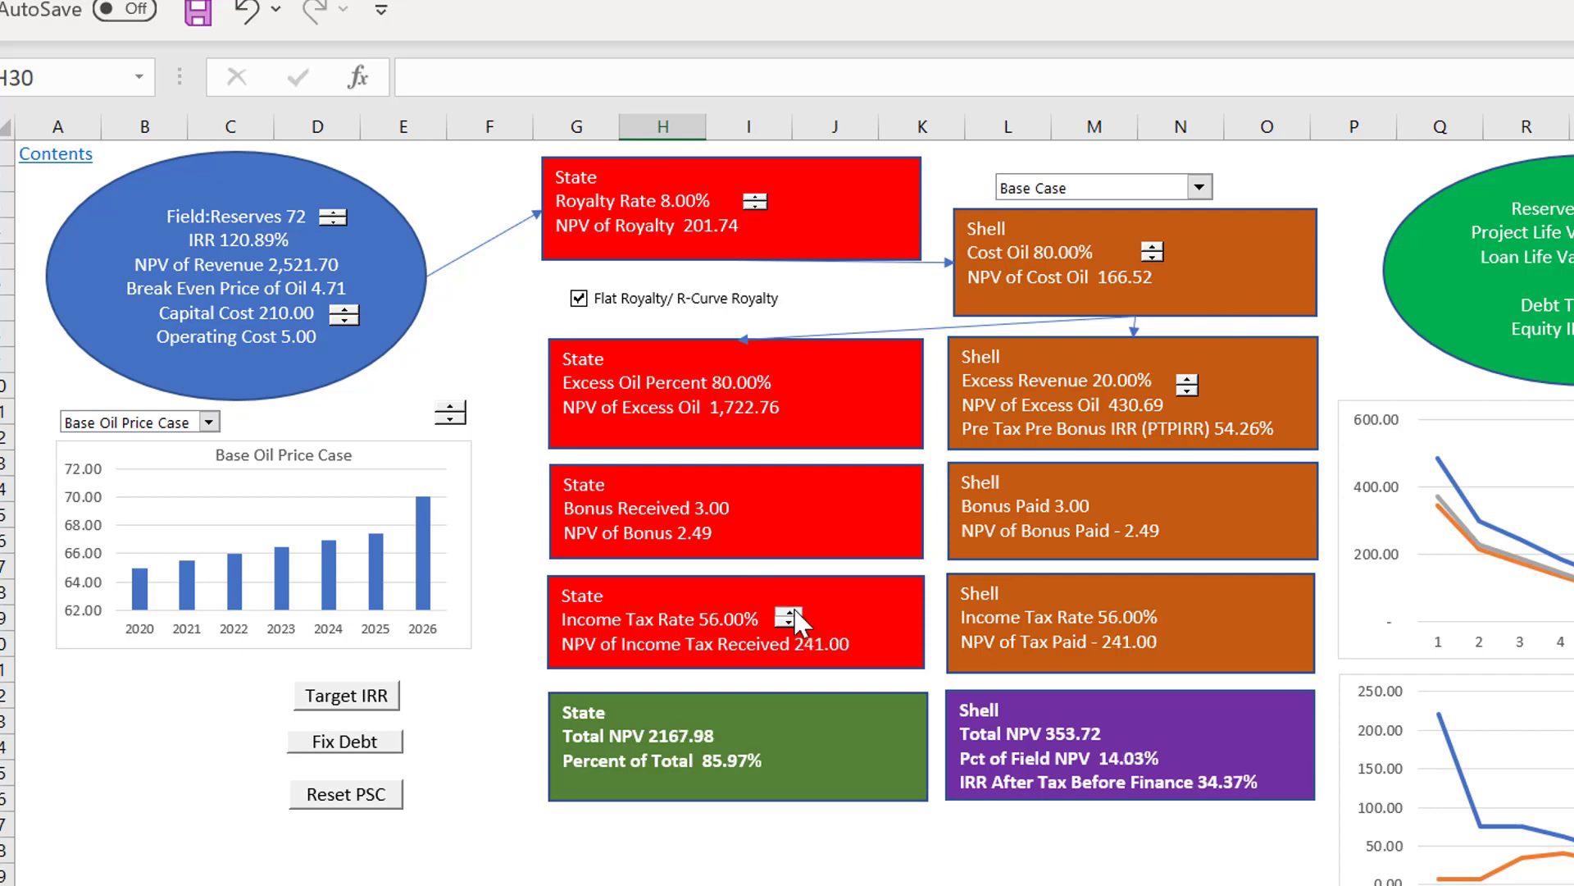
left_click(792, 612)
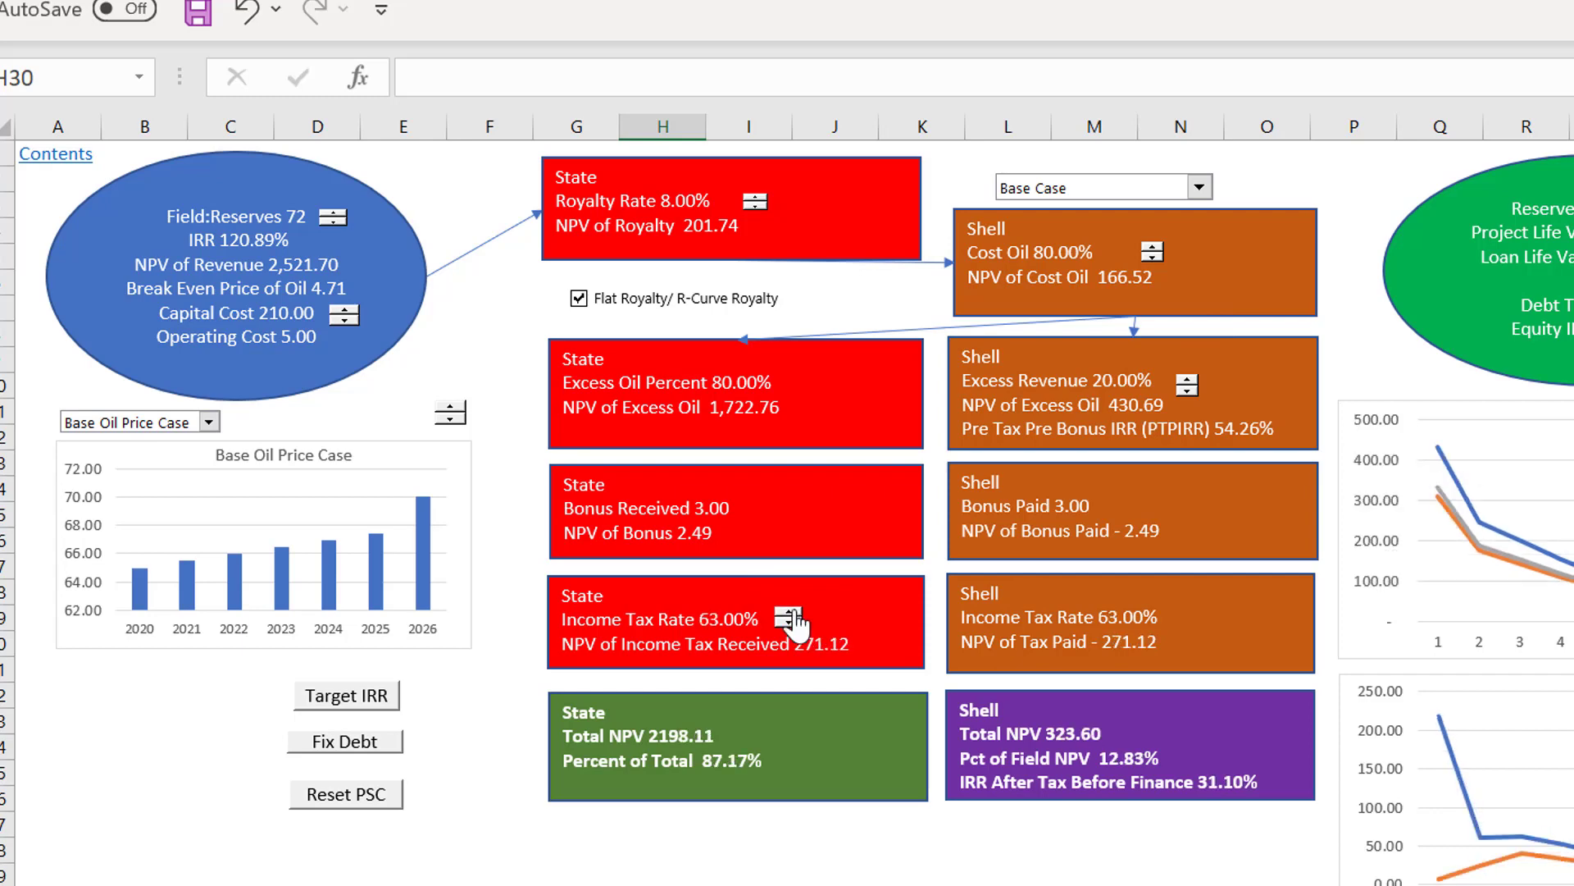
left_click(792, 612)
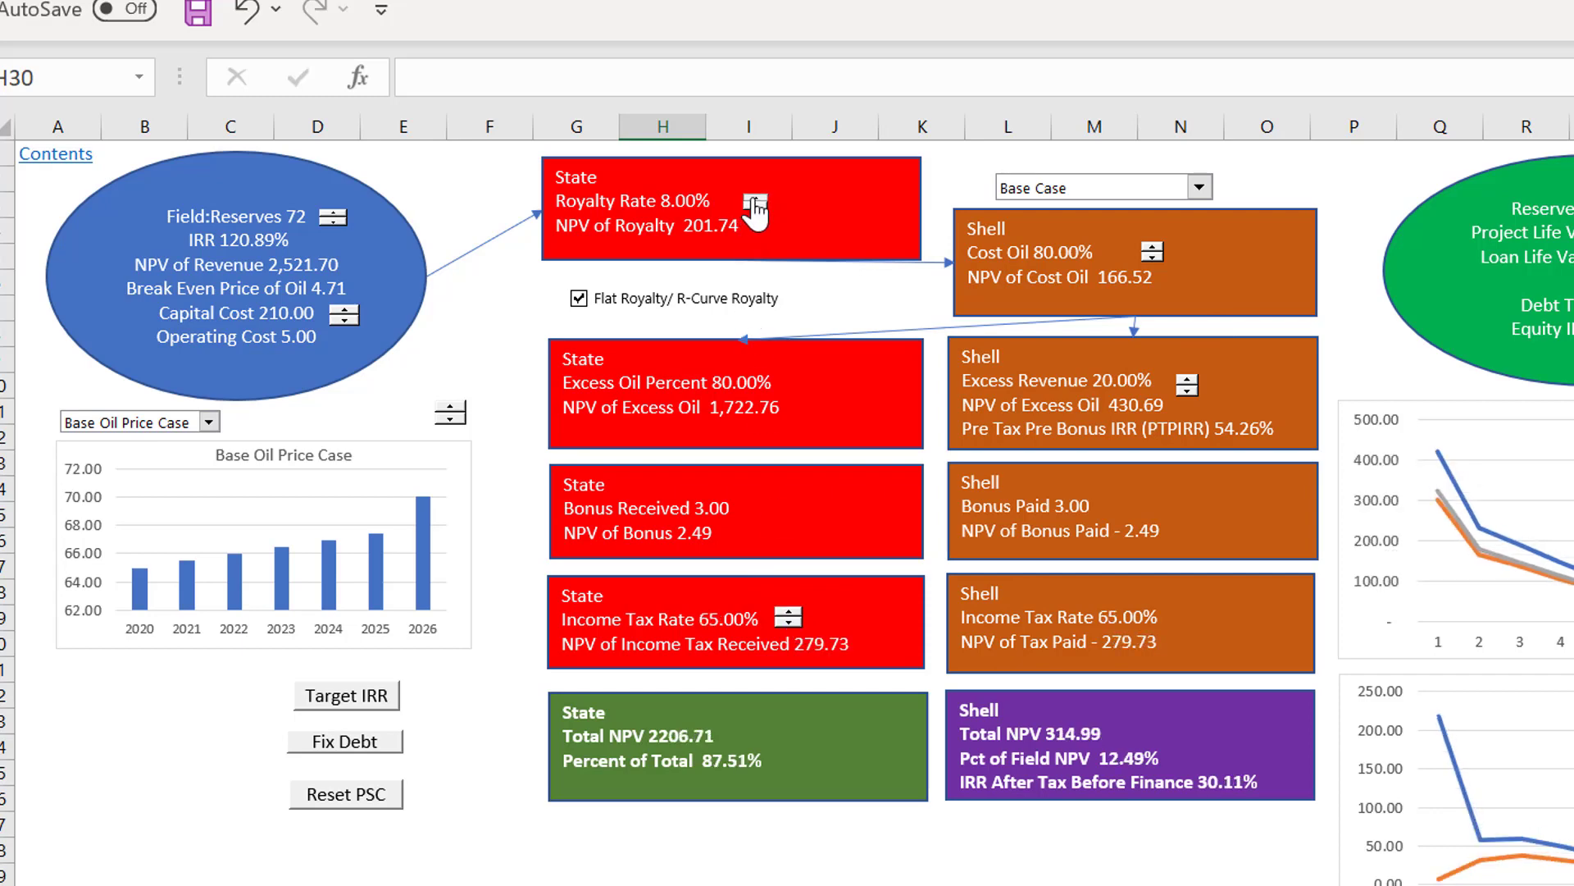
Step: Raise the State's Royalty Rate to 26% with its spinner
left_click(754, 199)
left_click(755, 199)
left_click(754, 198)
left_click(754, 198)
left_click(755, 198)
left_click(754, 198)
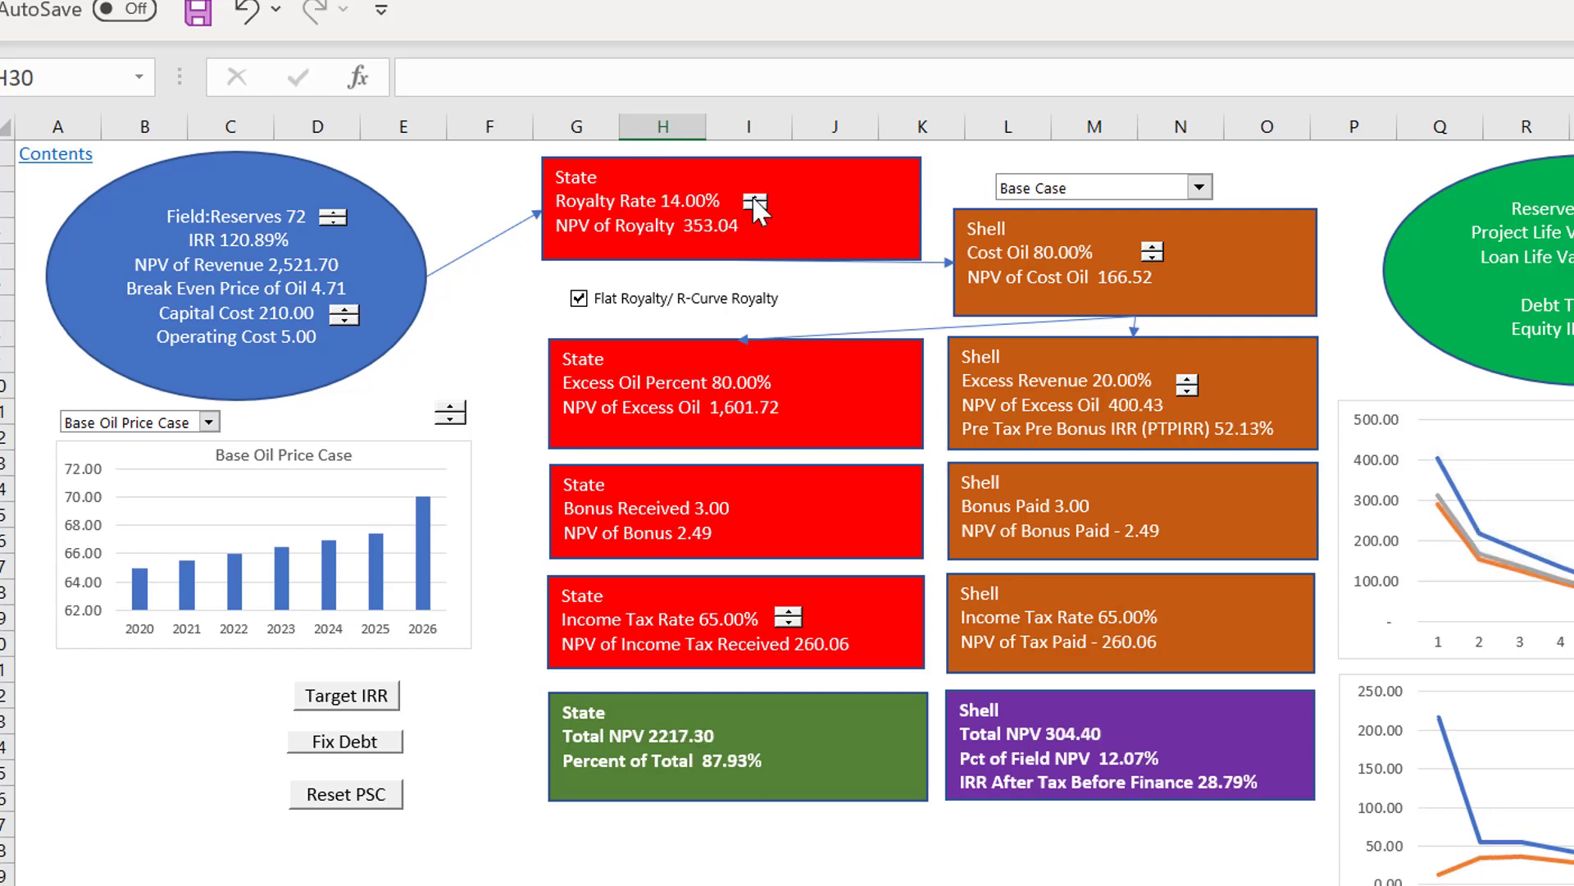
left_click(755, 198)
left_click(755, 198)
left_click(755, 198)
left_click(754, 199)
left_click(754, 199)
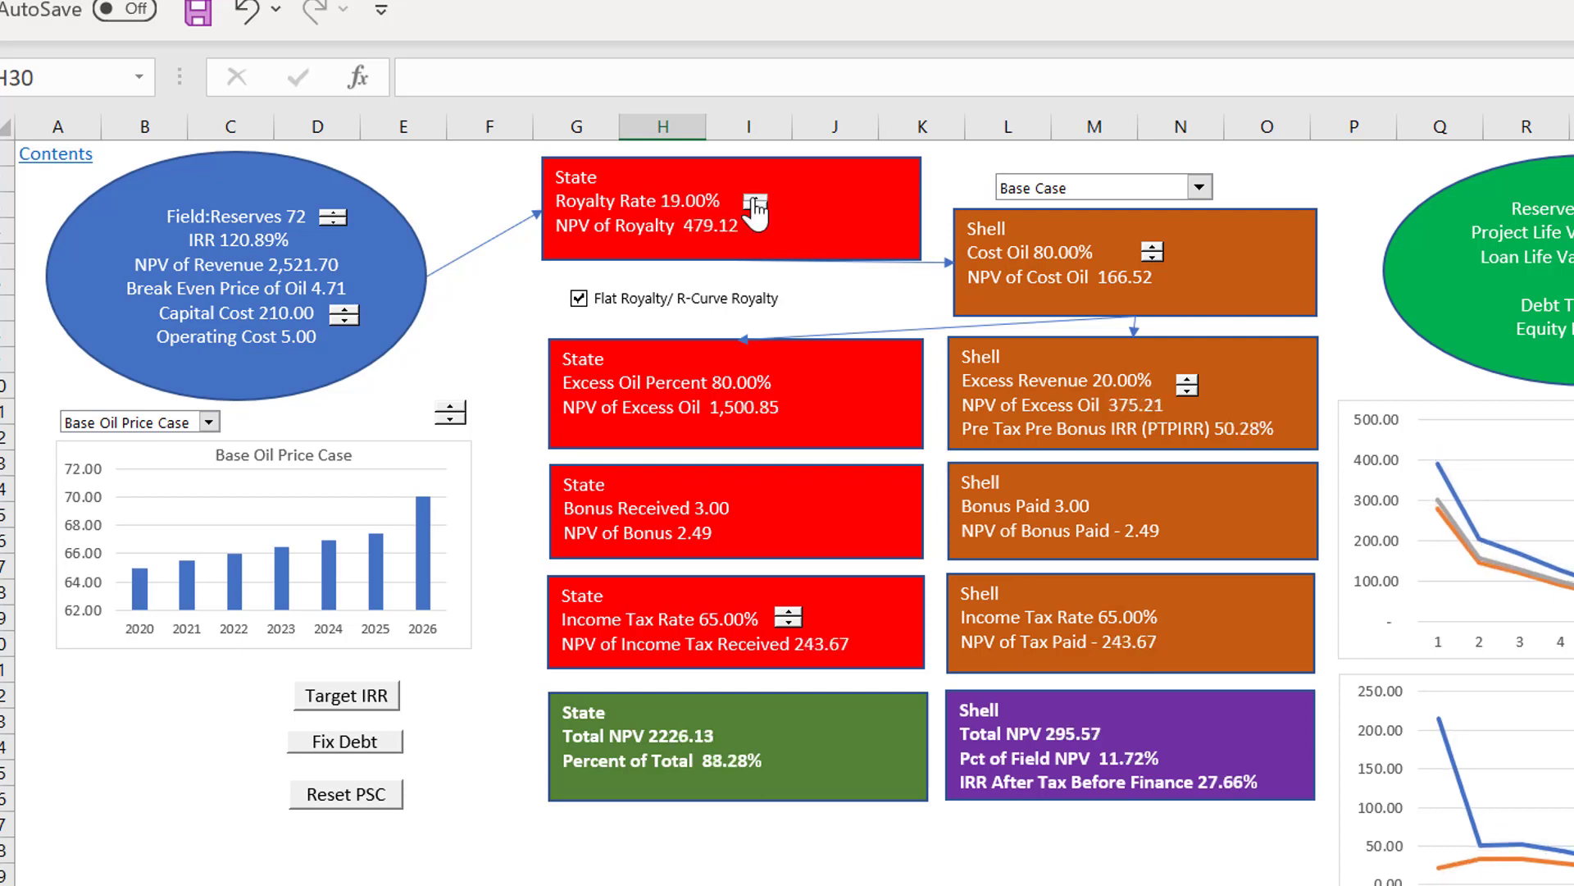
left_click(754, 199)
left_click(754, 199)
left_click(755, 199)
left_click(754, 199)
left_click(754, 198)
left_click(755, 198)
left_click(754, 198)
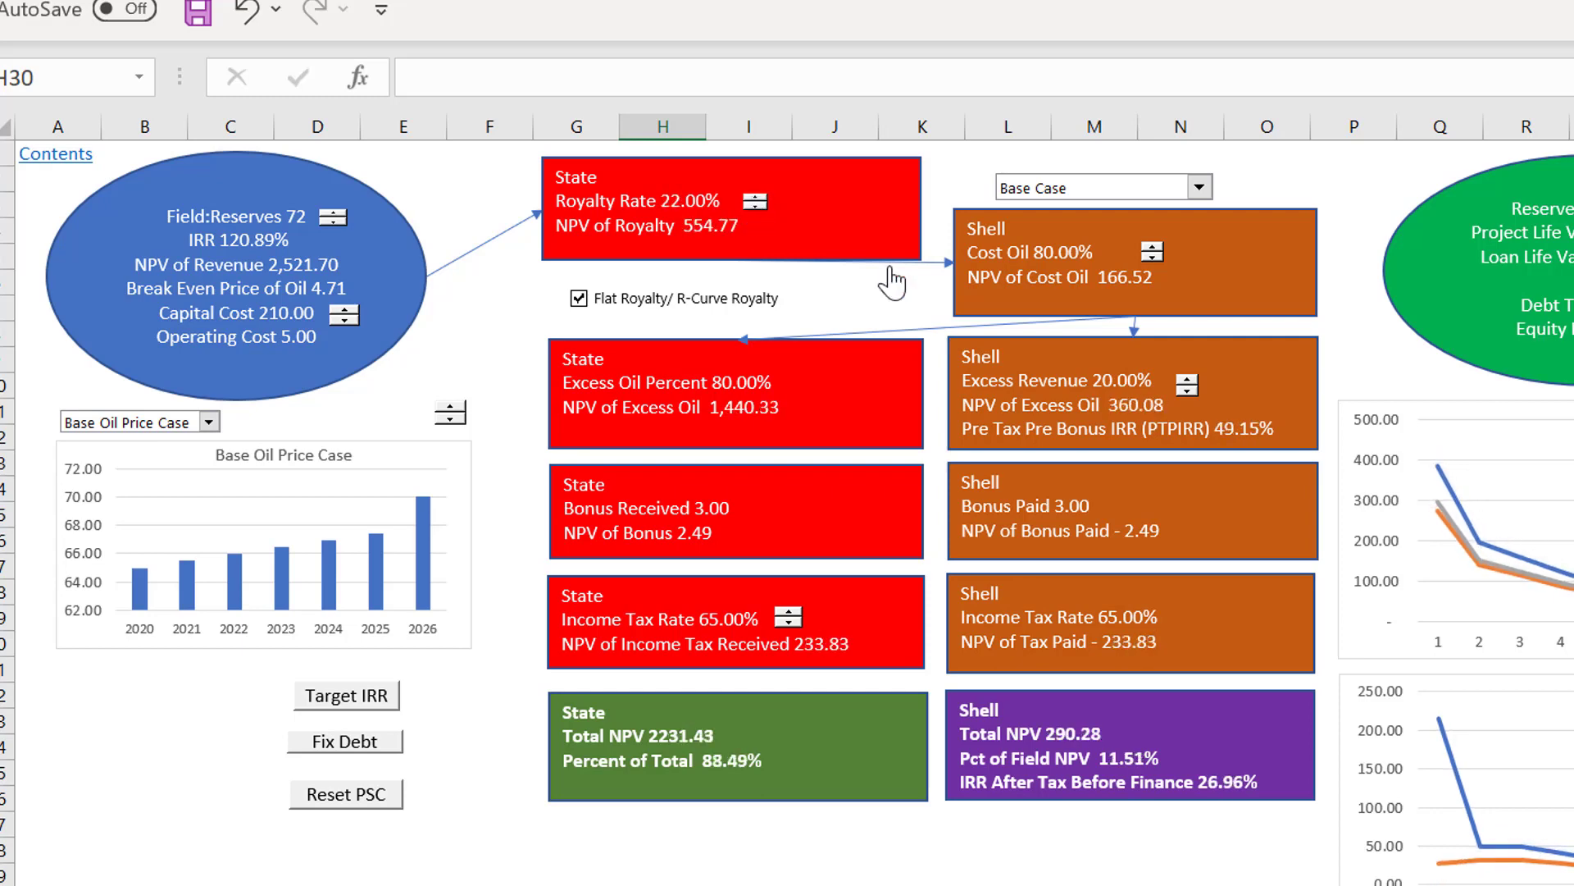
Step: Lower Shell's Excess Revenue share to 0% and raise it back to 7%
left_click(1194, 391)
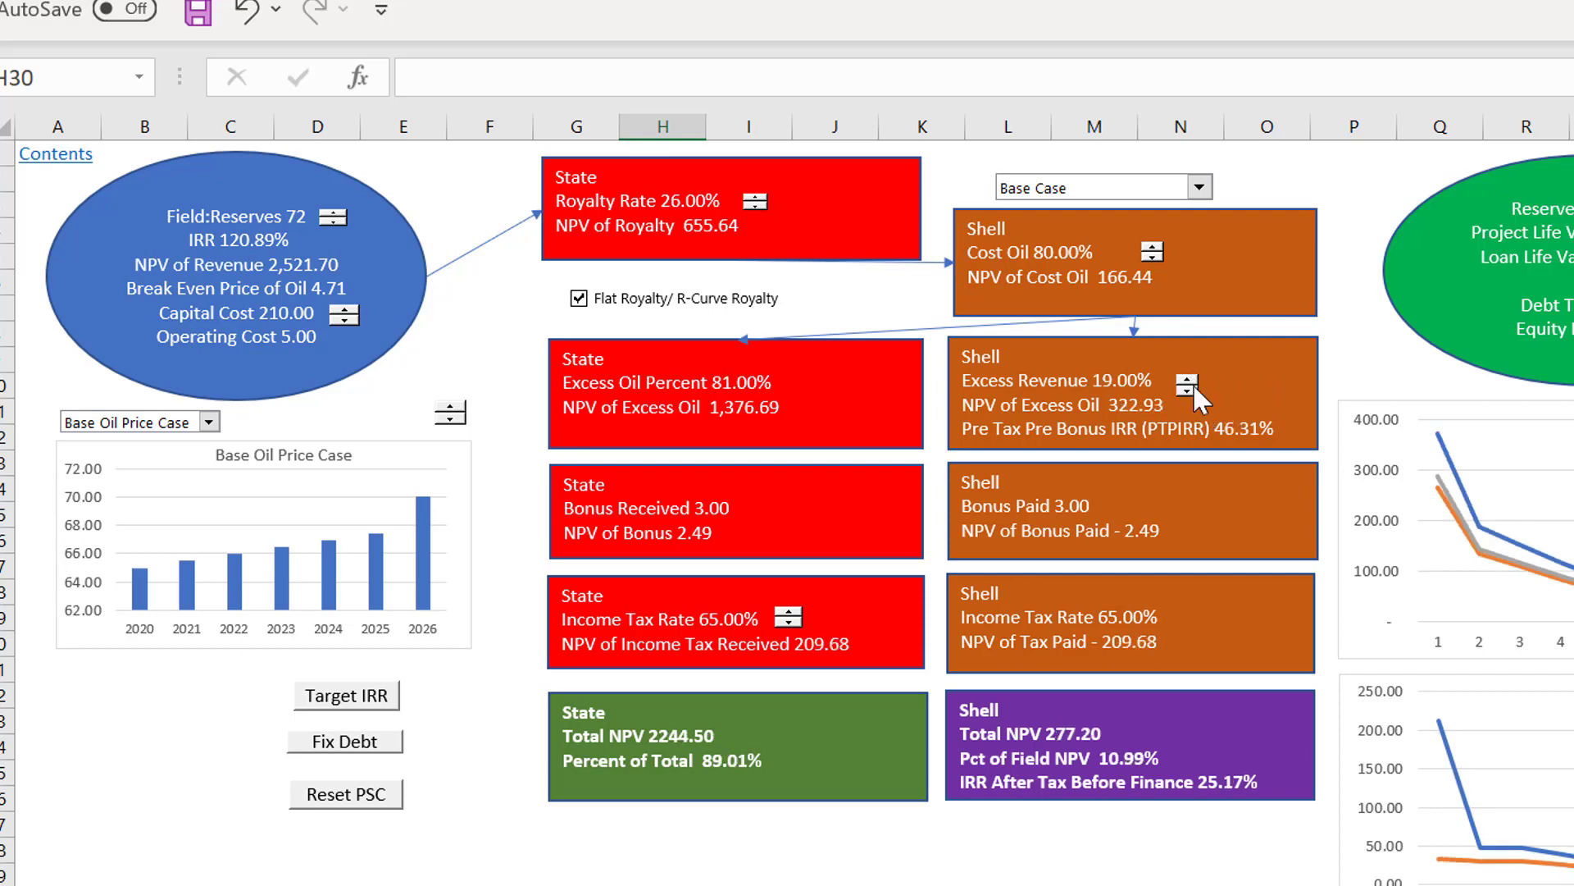
left_click(1194, 387)
left_click(1194, 387)
left_click(1194, 387)
left_click(1194, 387)
left_click(1193, 387)
left_click(1194, 387)
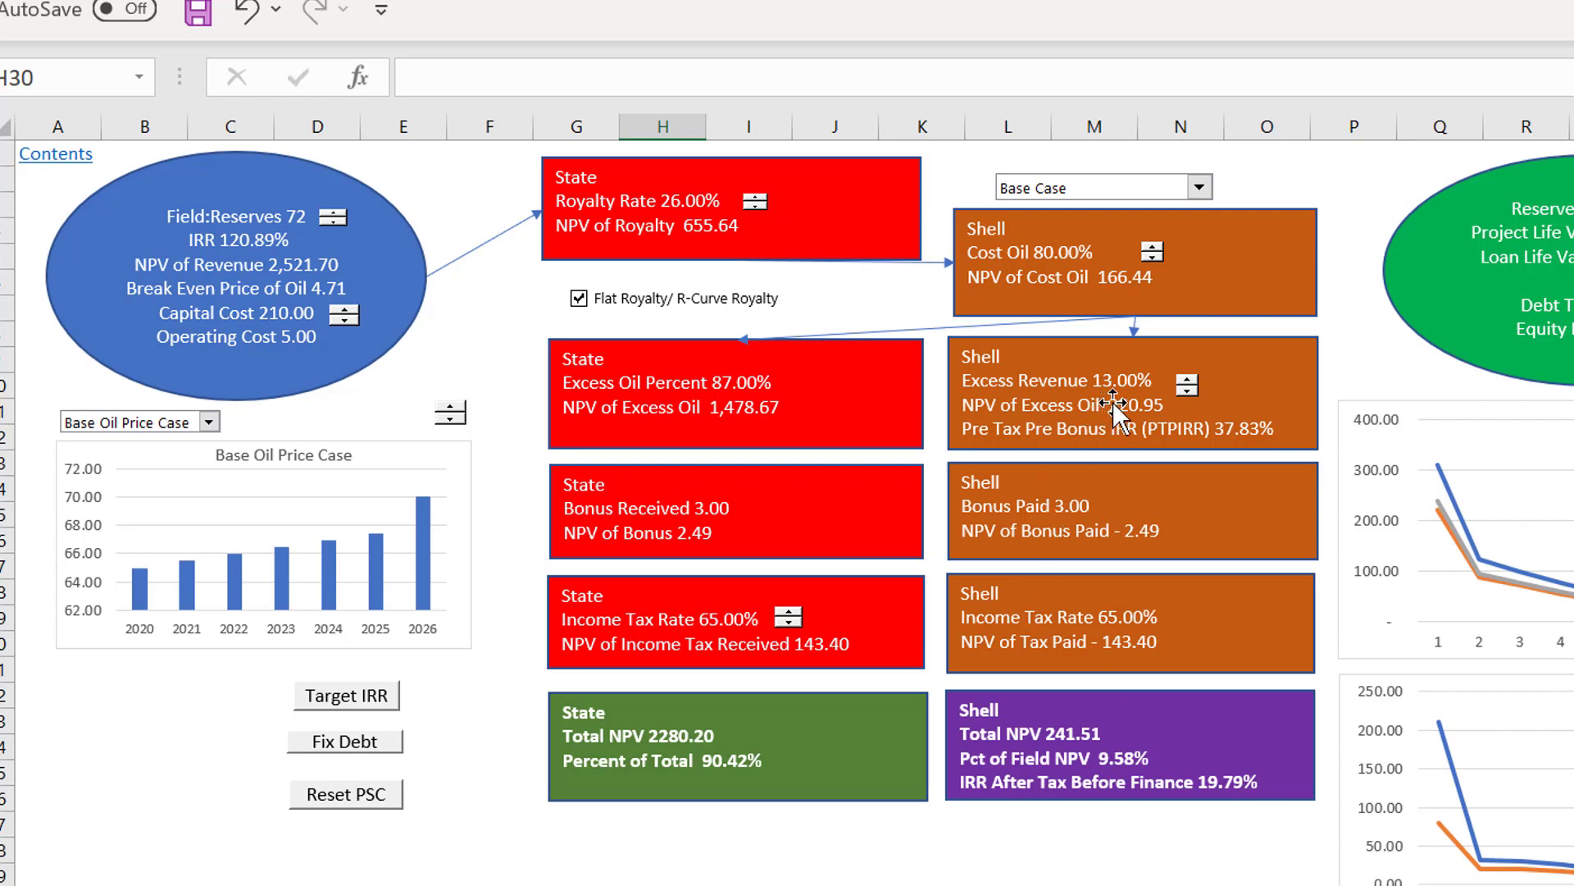
left_click(1185, 391)
left_click(1186, 392)
left_click(1185, 392)
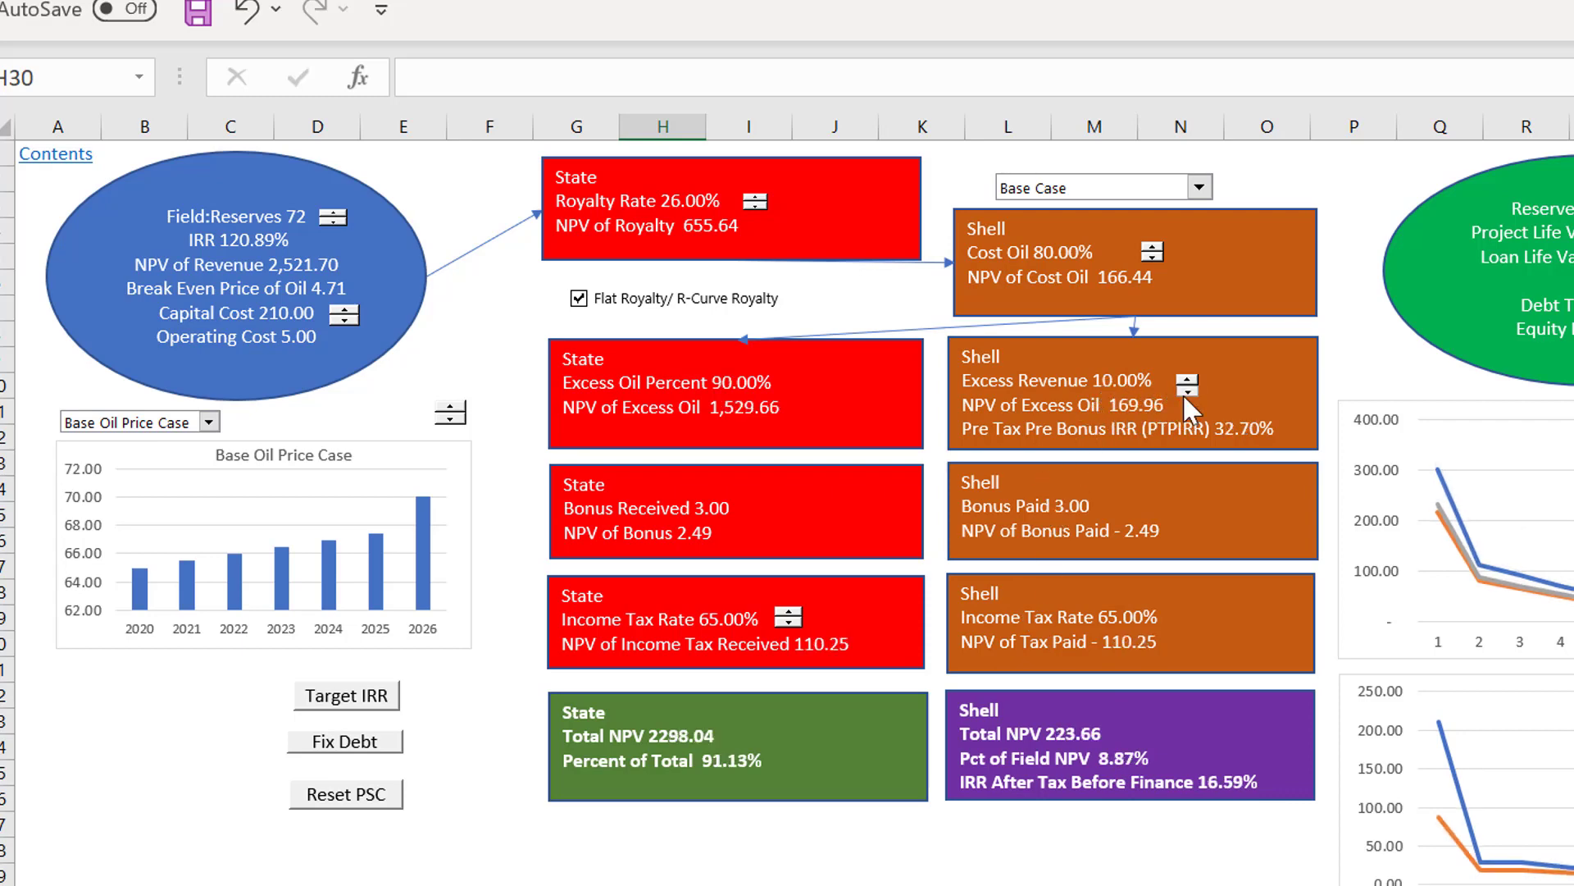
left_click(1186, 391)
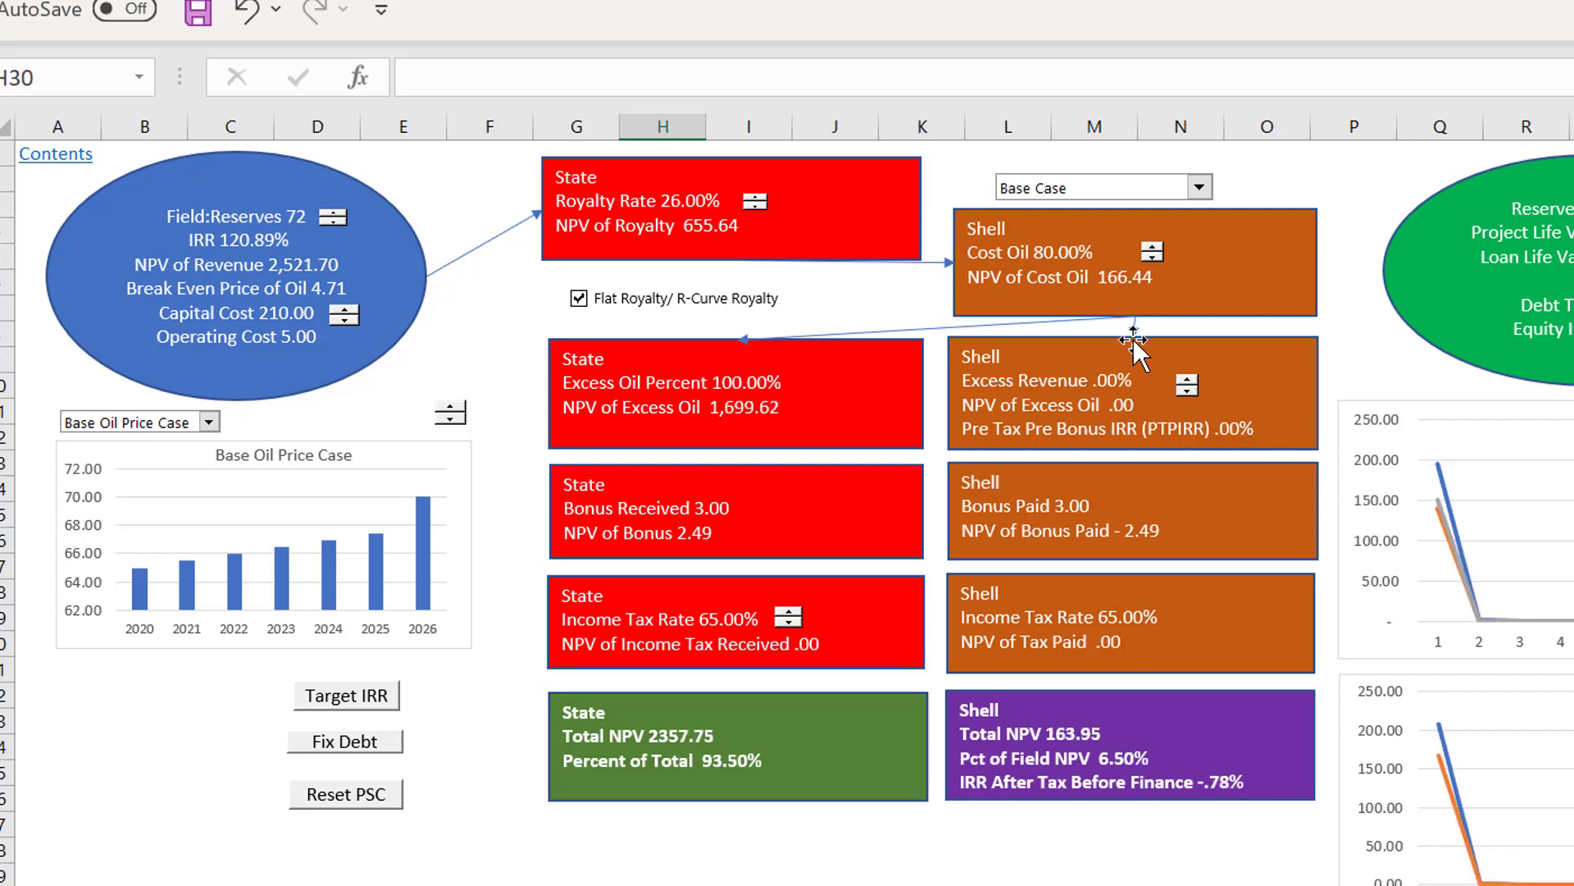
left_click(1188, 382)
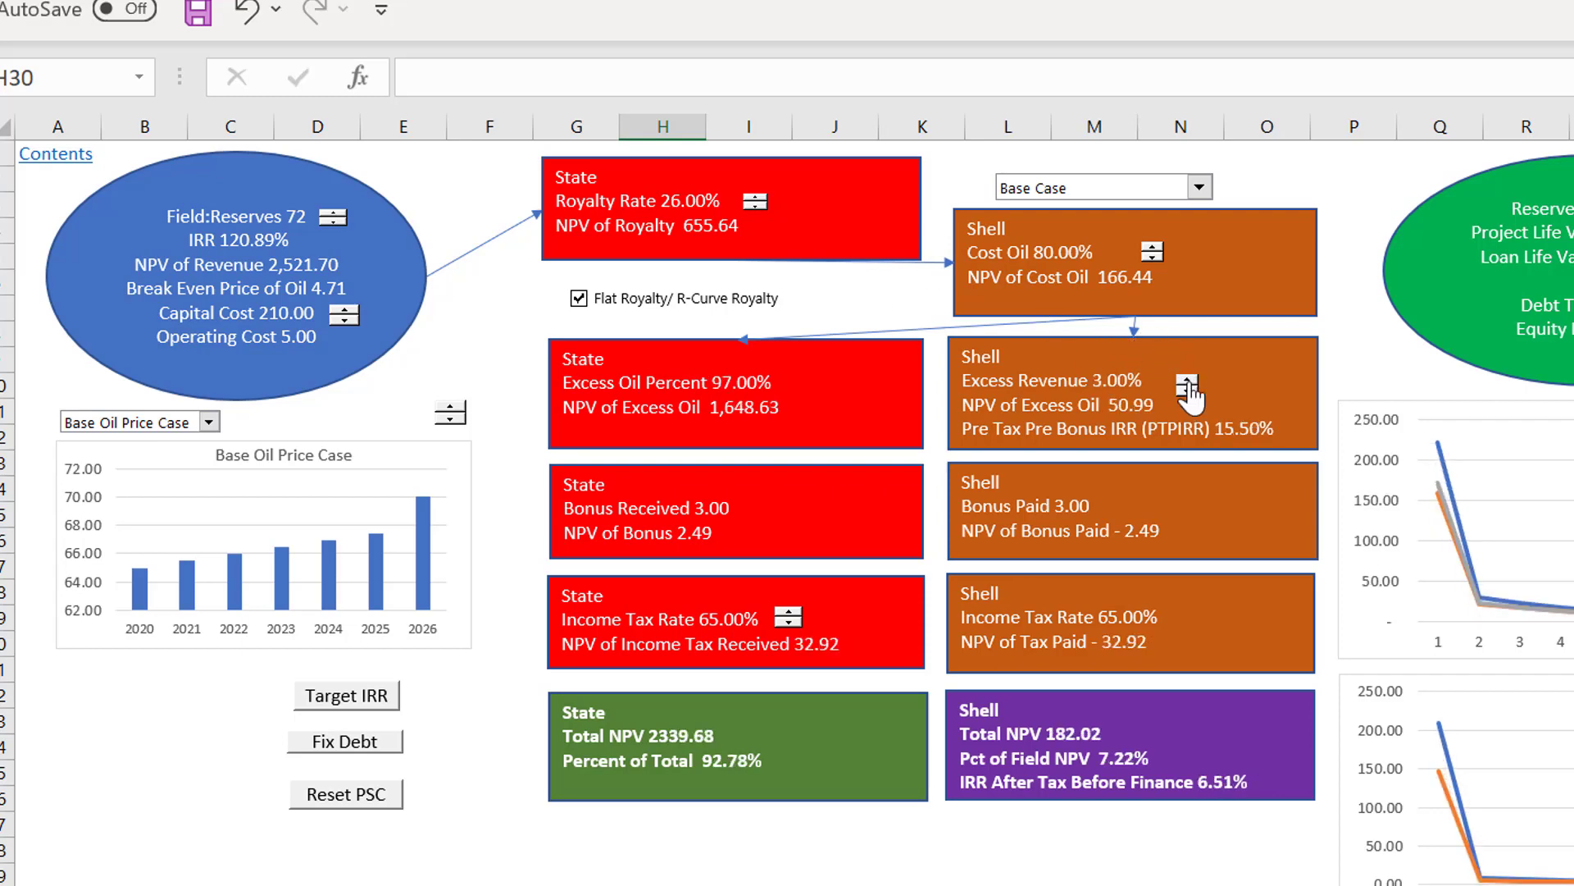
Step: Raise the State's Royalty Rate to 33% with its spinner
left_click(754, 197)
left_click(754, 198)
left_click(754, 197)
left_click(755, 197)
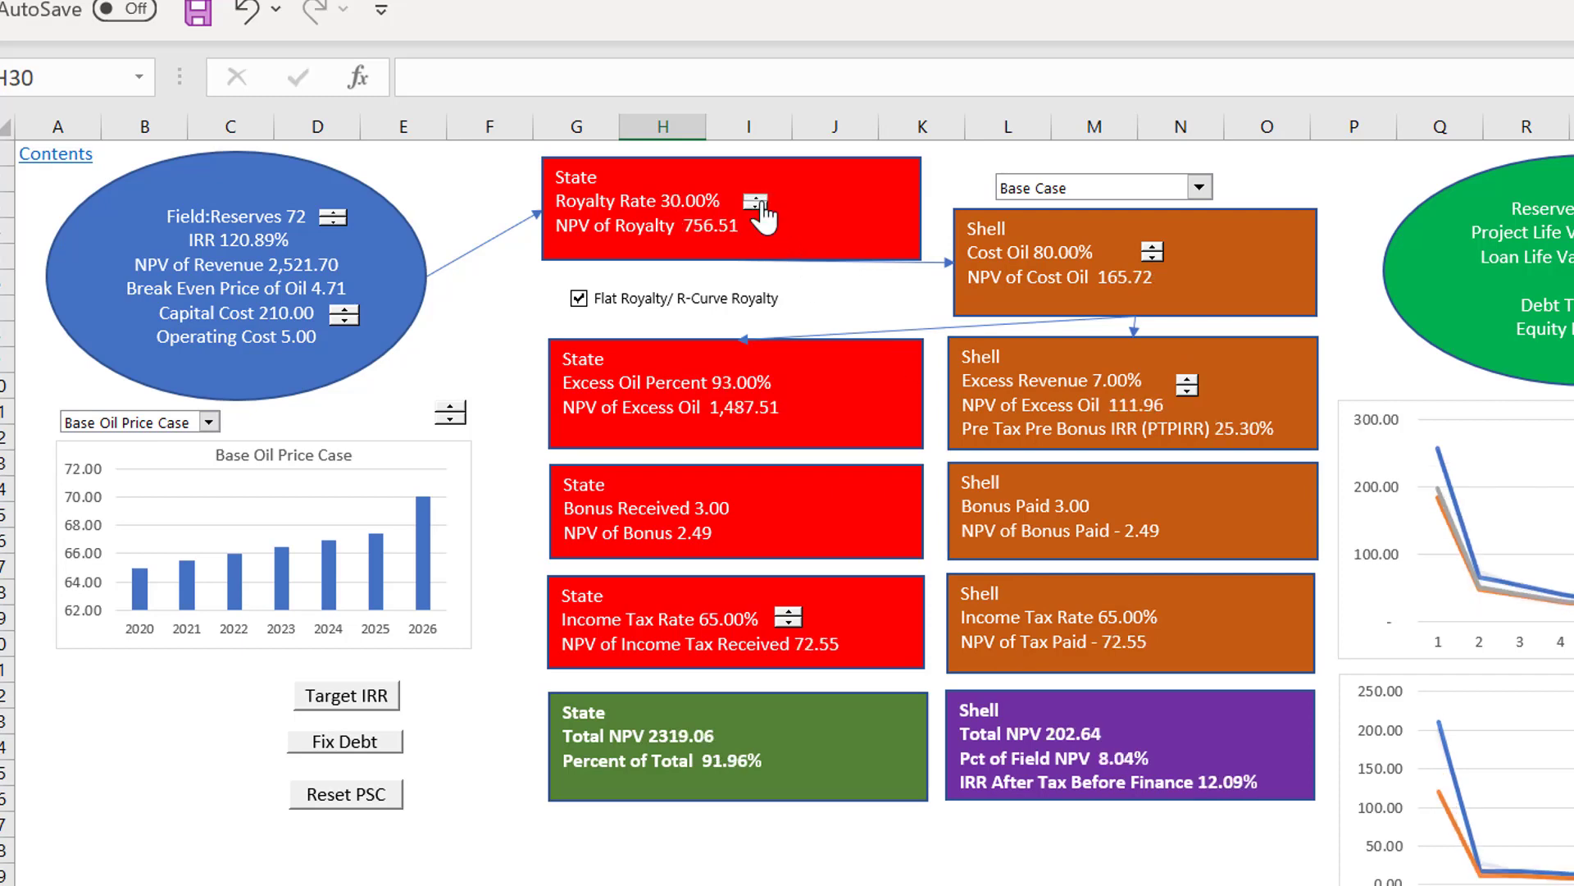
left_click(755, 198)
left_click(755, 198)
left_click(755, 198)
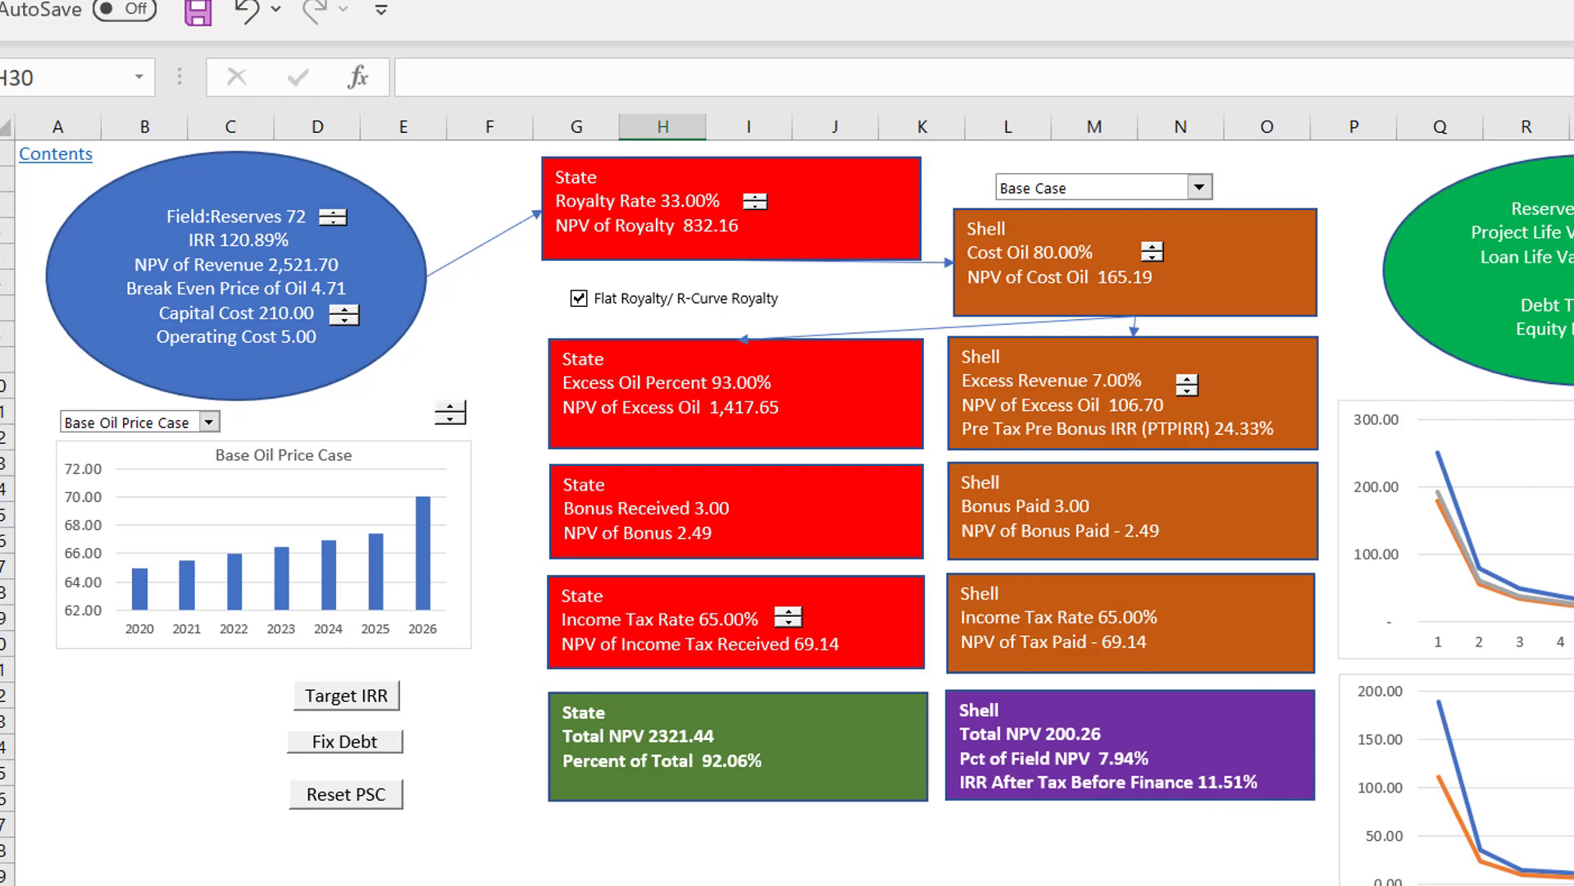
Step: Fix the debt for the current terms and lower Shell's Cost Oil share to 45%
left_click(375, 745)
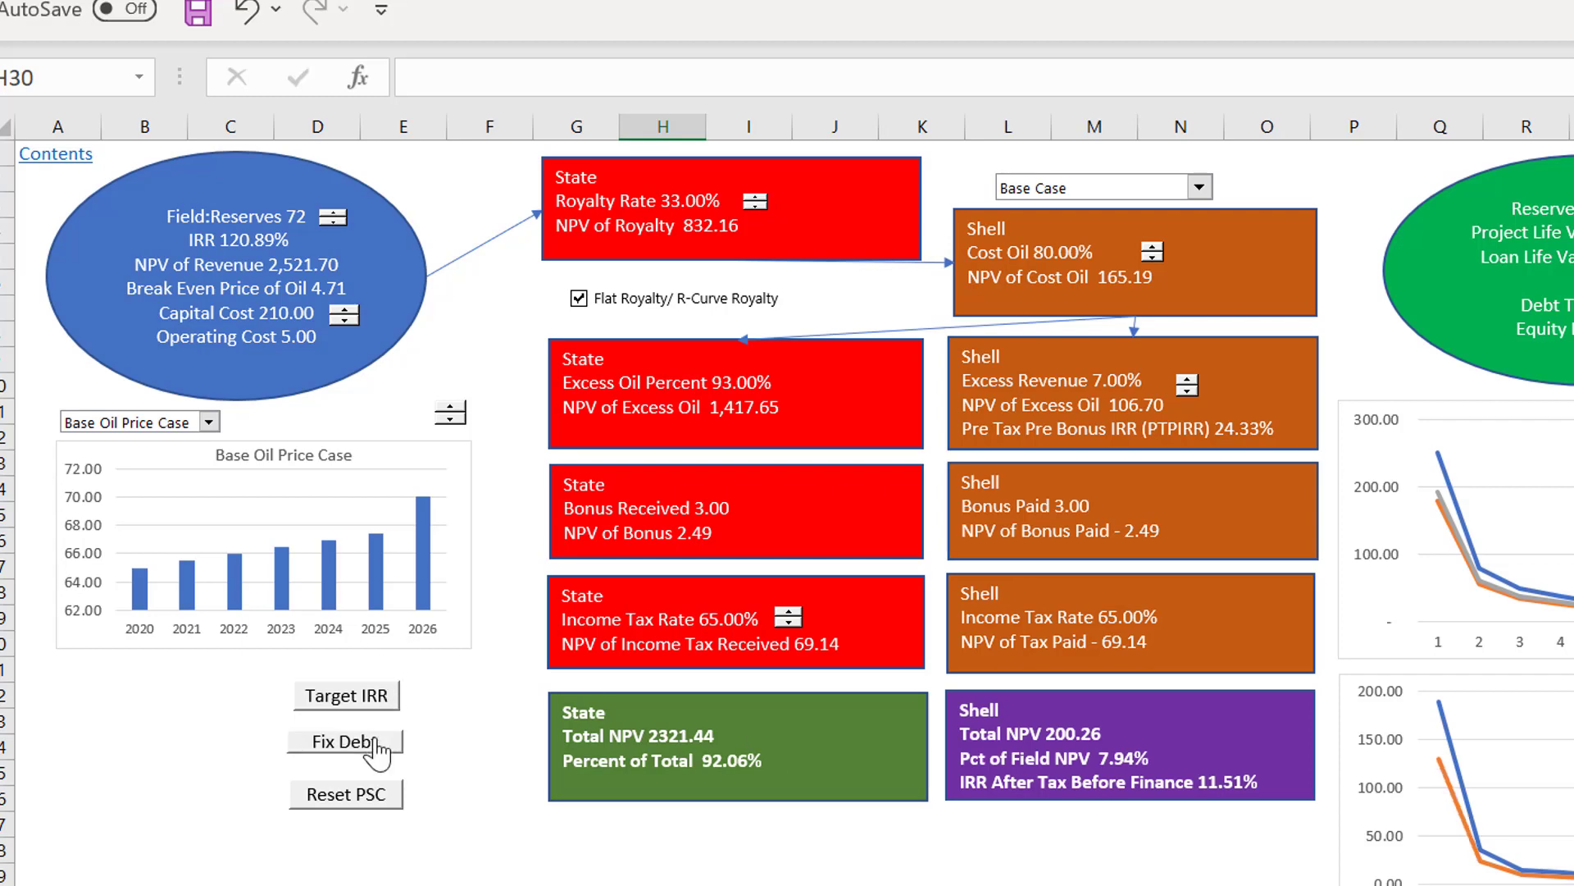
left_click(997, 853)
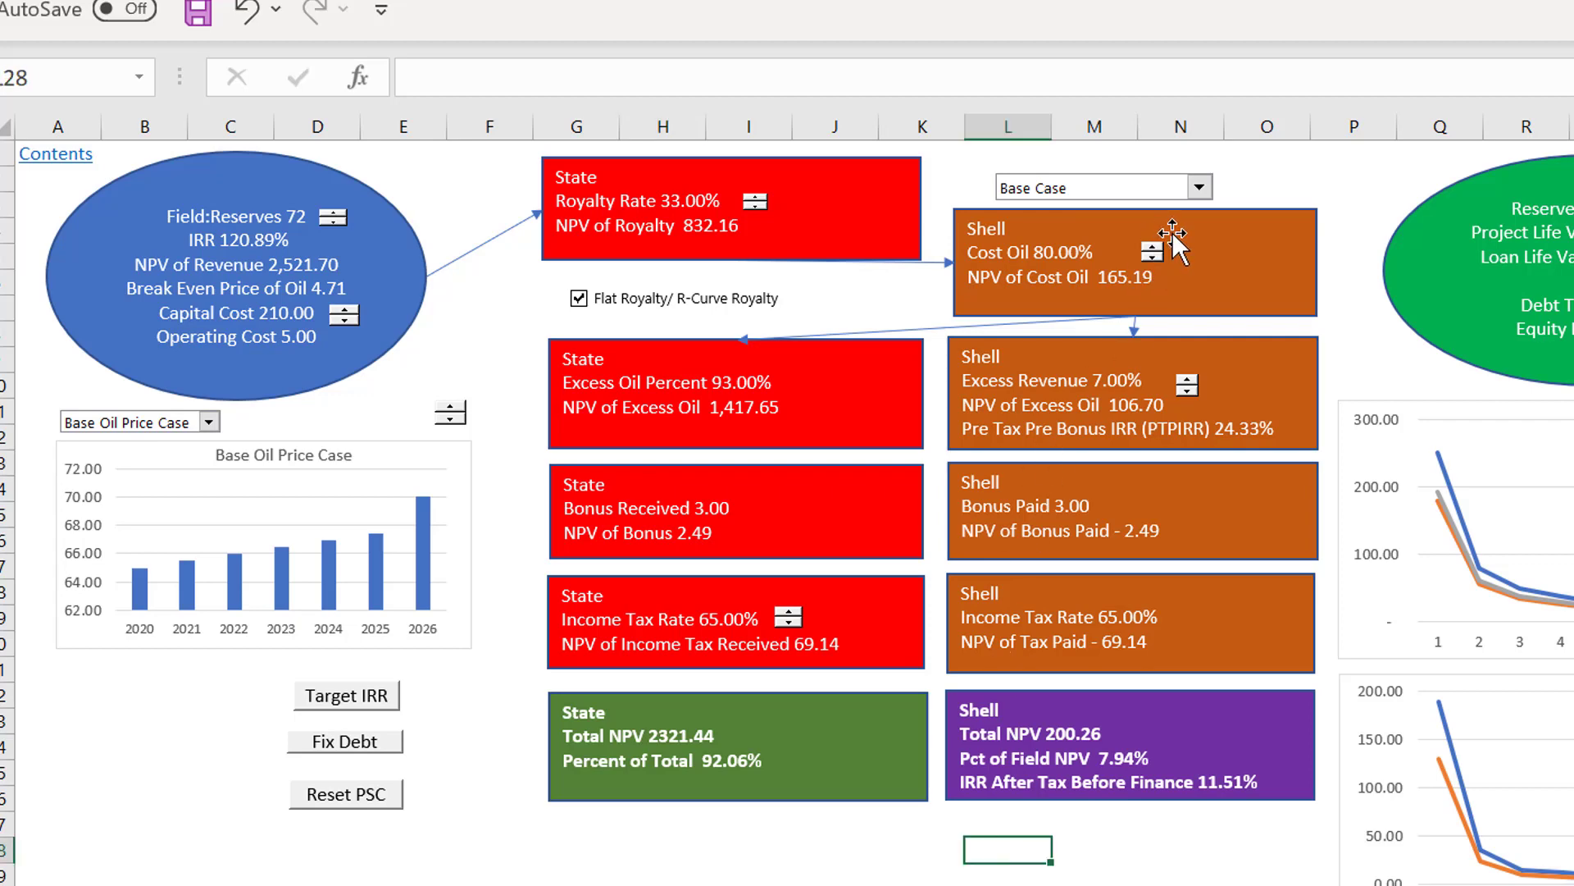
left_click(1153, 258)
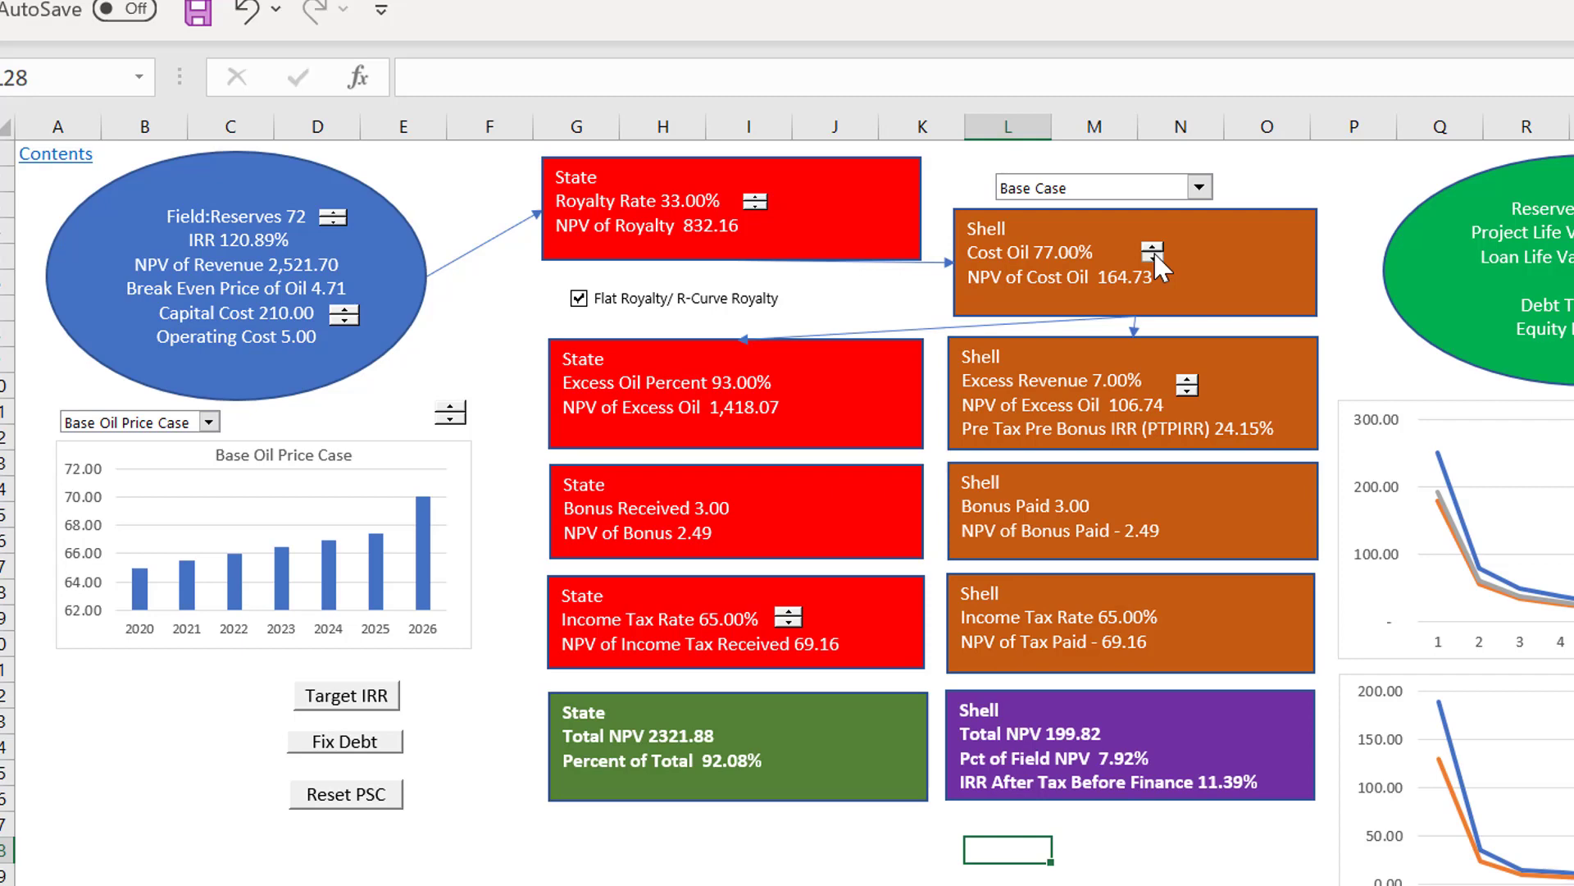
left_click(1153, 259)
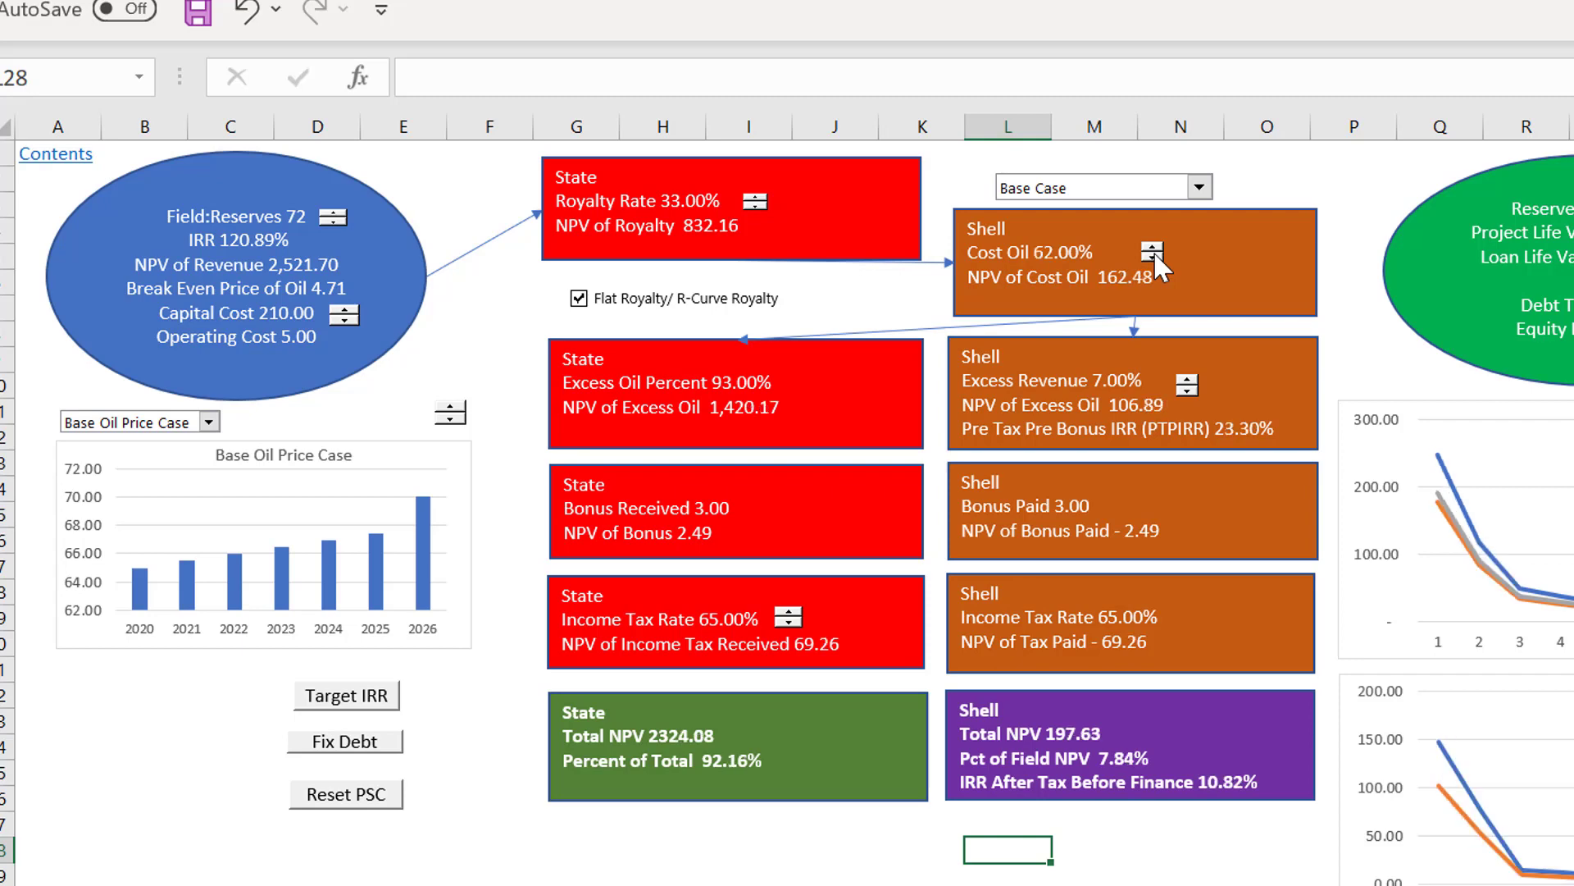
left_click(1153, 258)
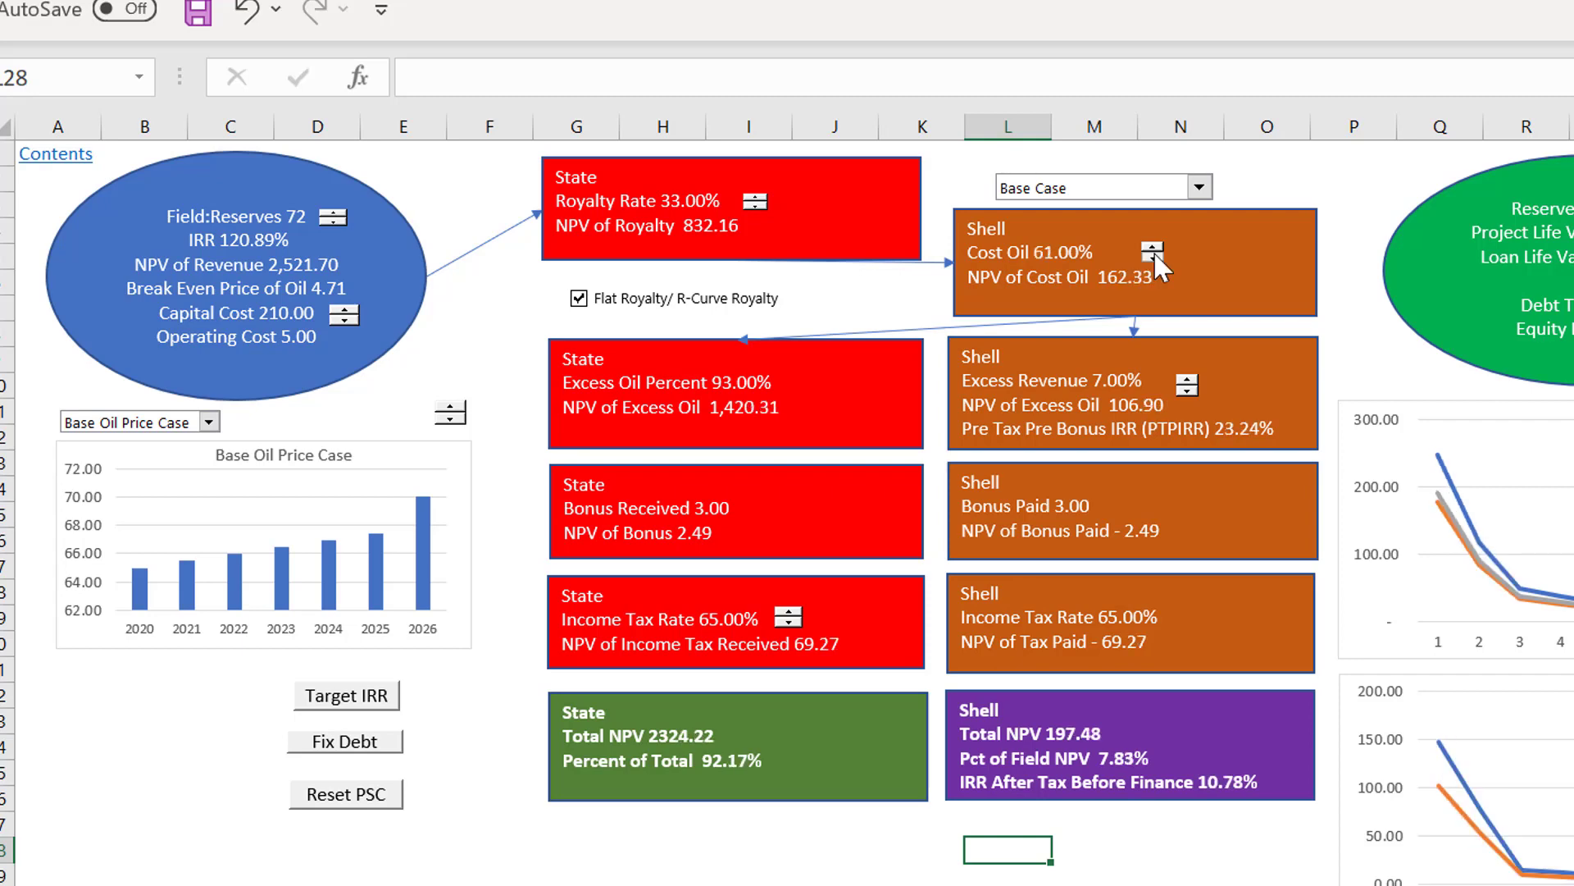
left_click(1153, 259)
left_click(1153, 258)
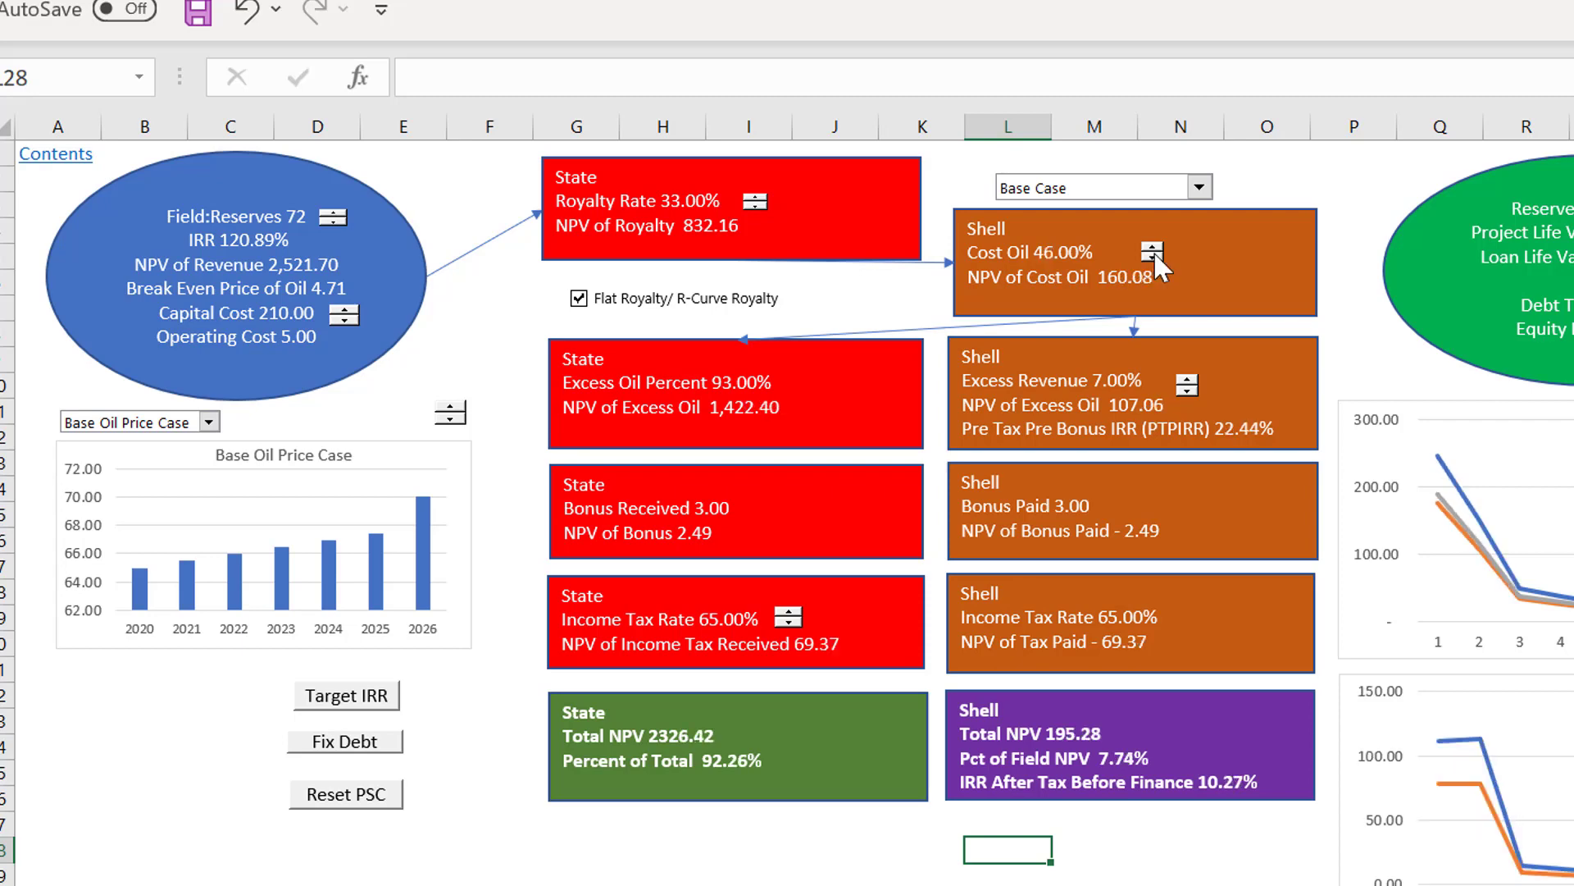
left_click(835, 878)
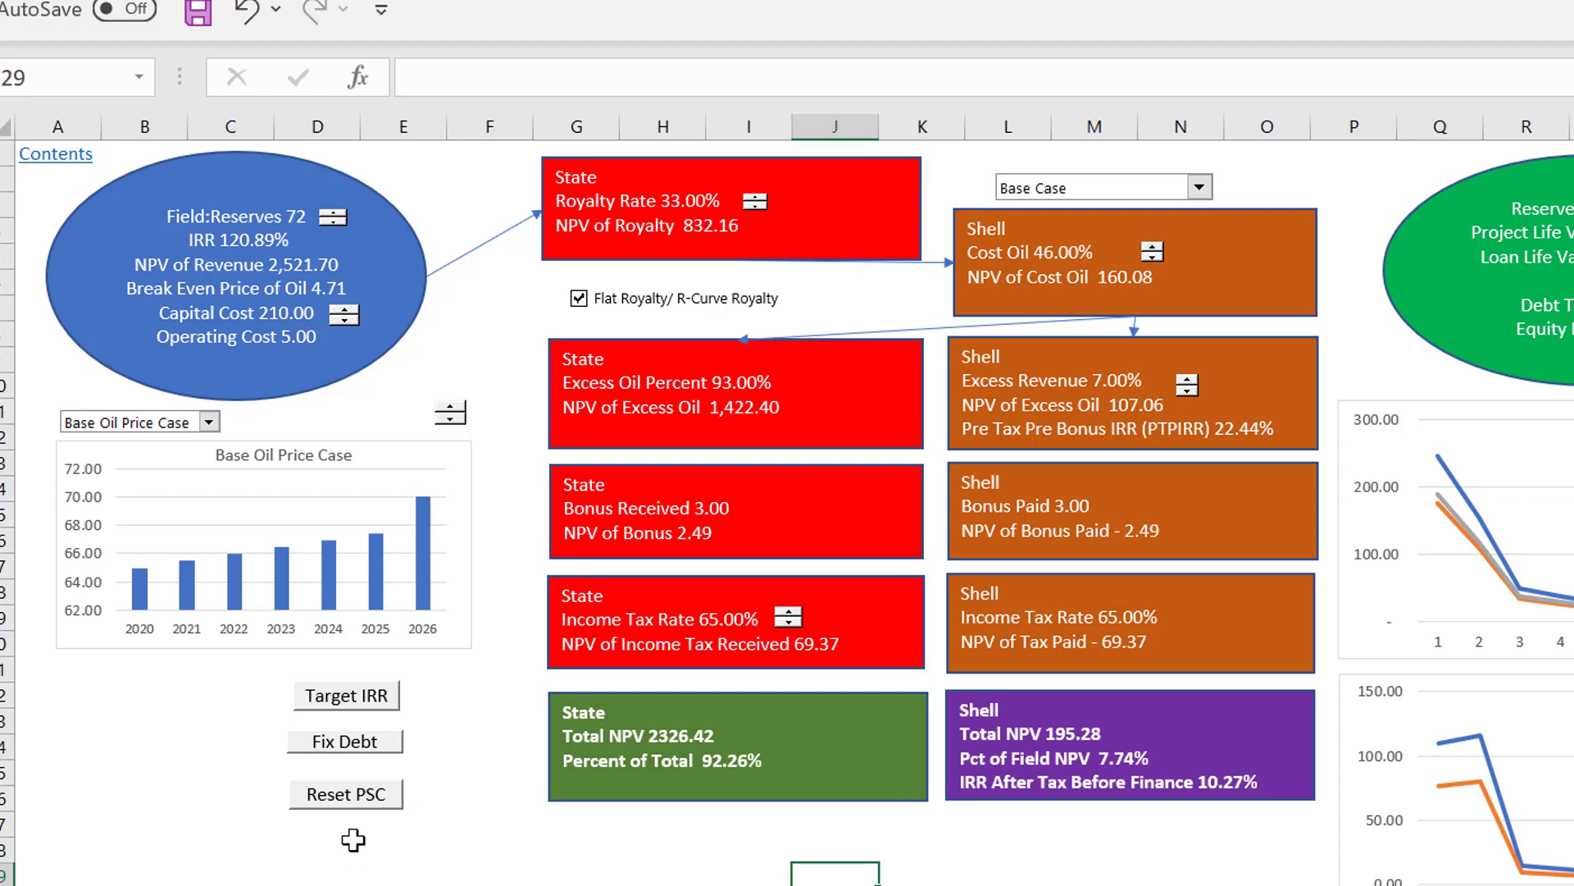
Step: Run Fix Debt for the case with the 45% Cost Oil share
left_click(343, 747)
left_click(339, 748)
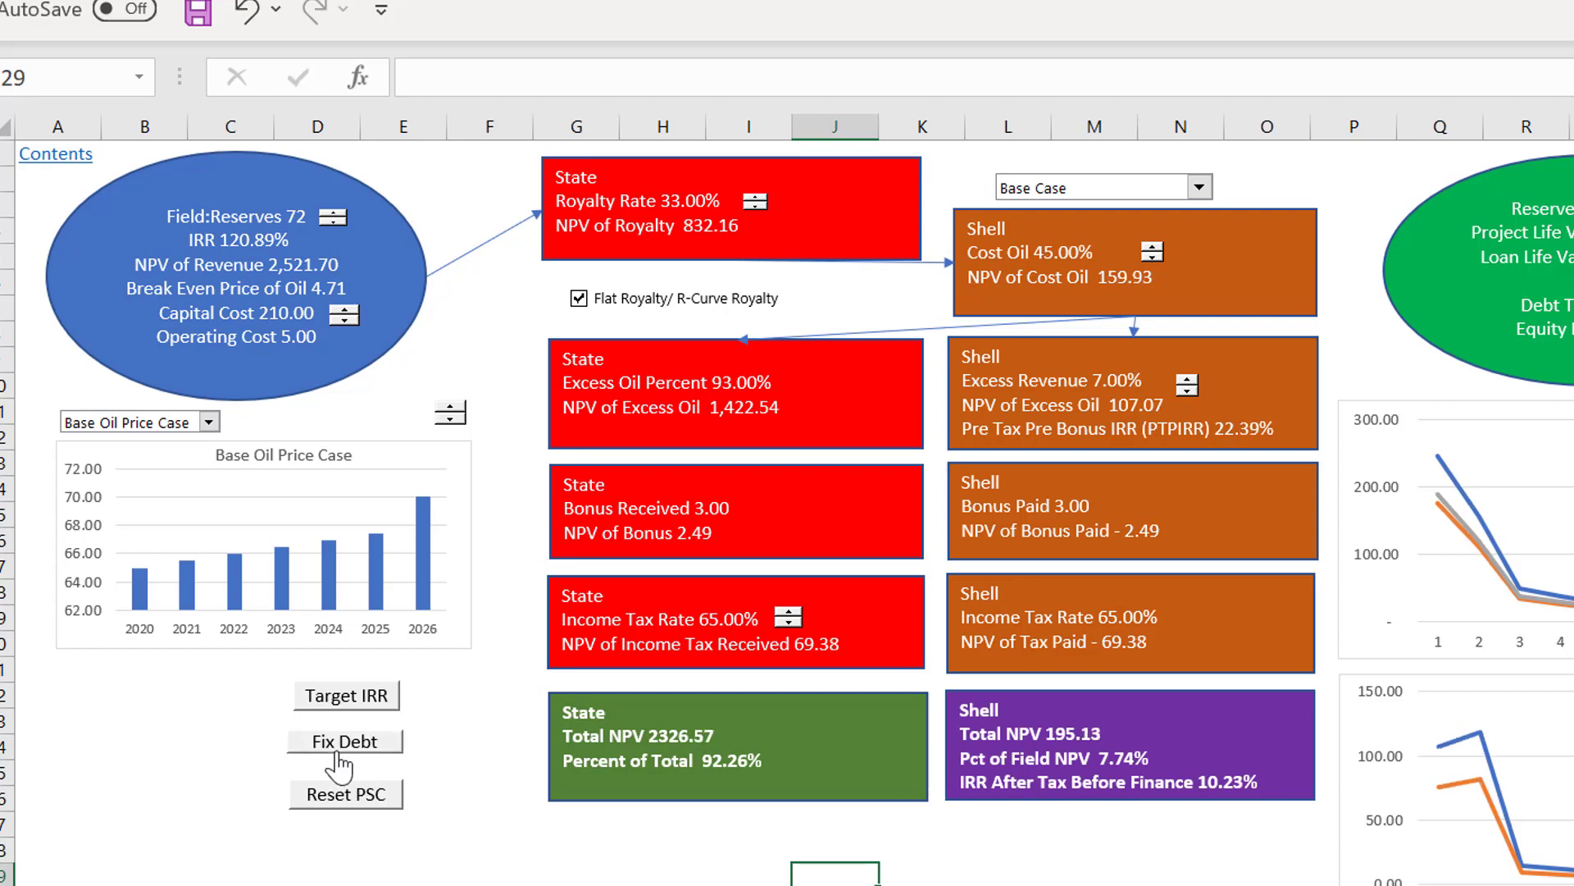
left_click(336, 749)
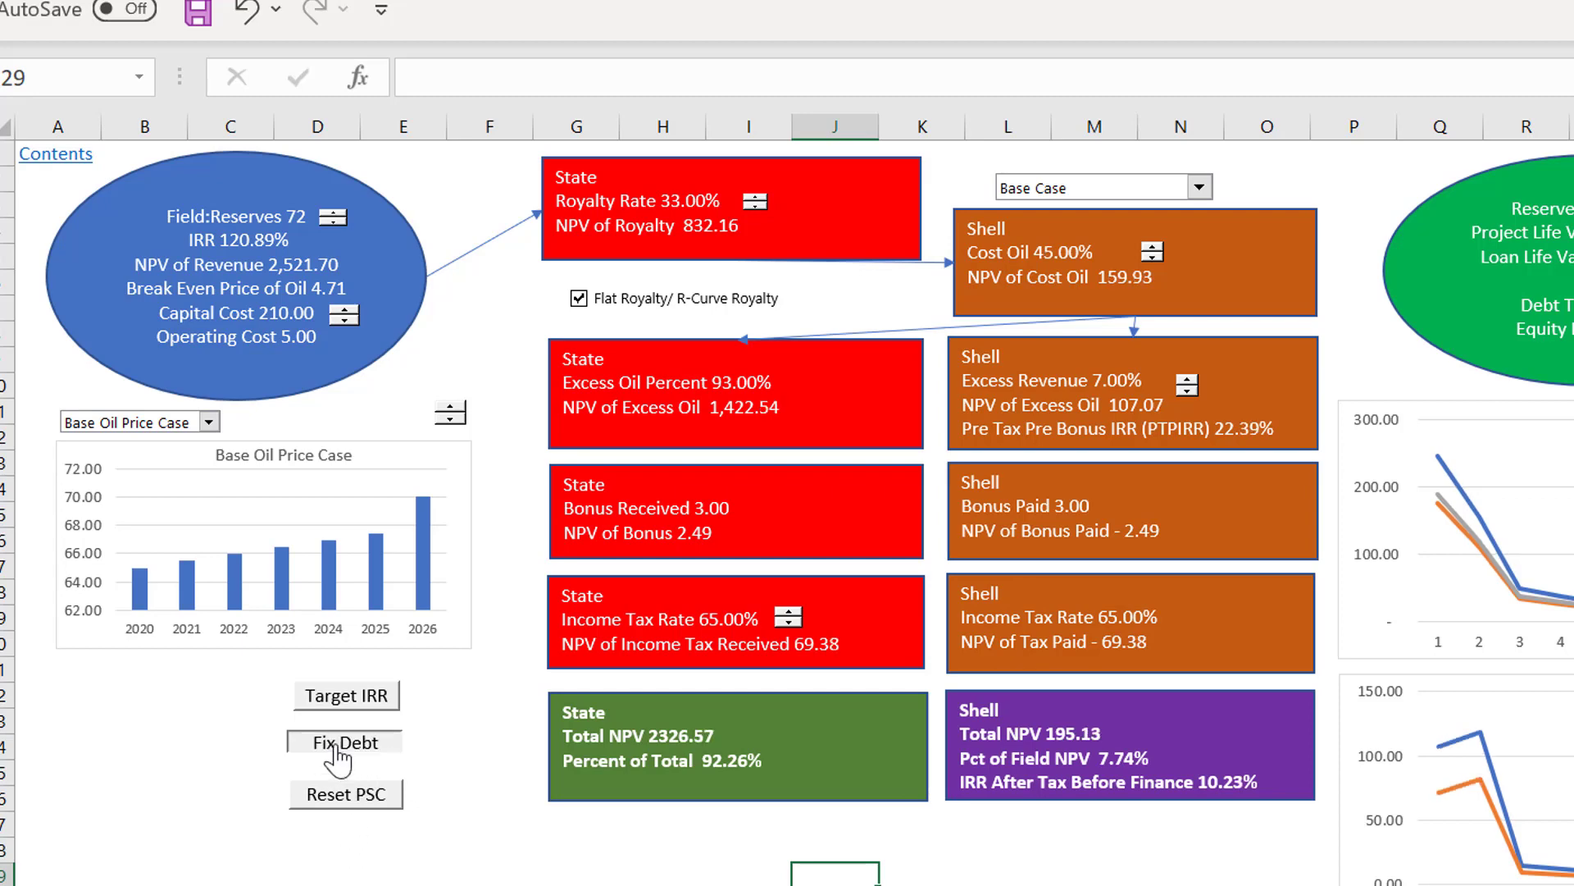
left_click(1181, 875)
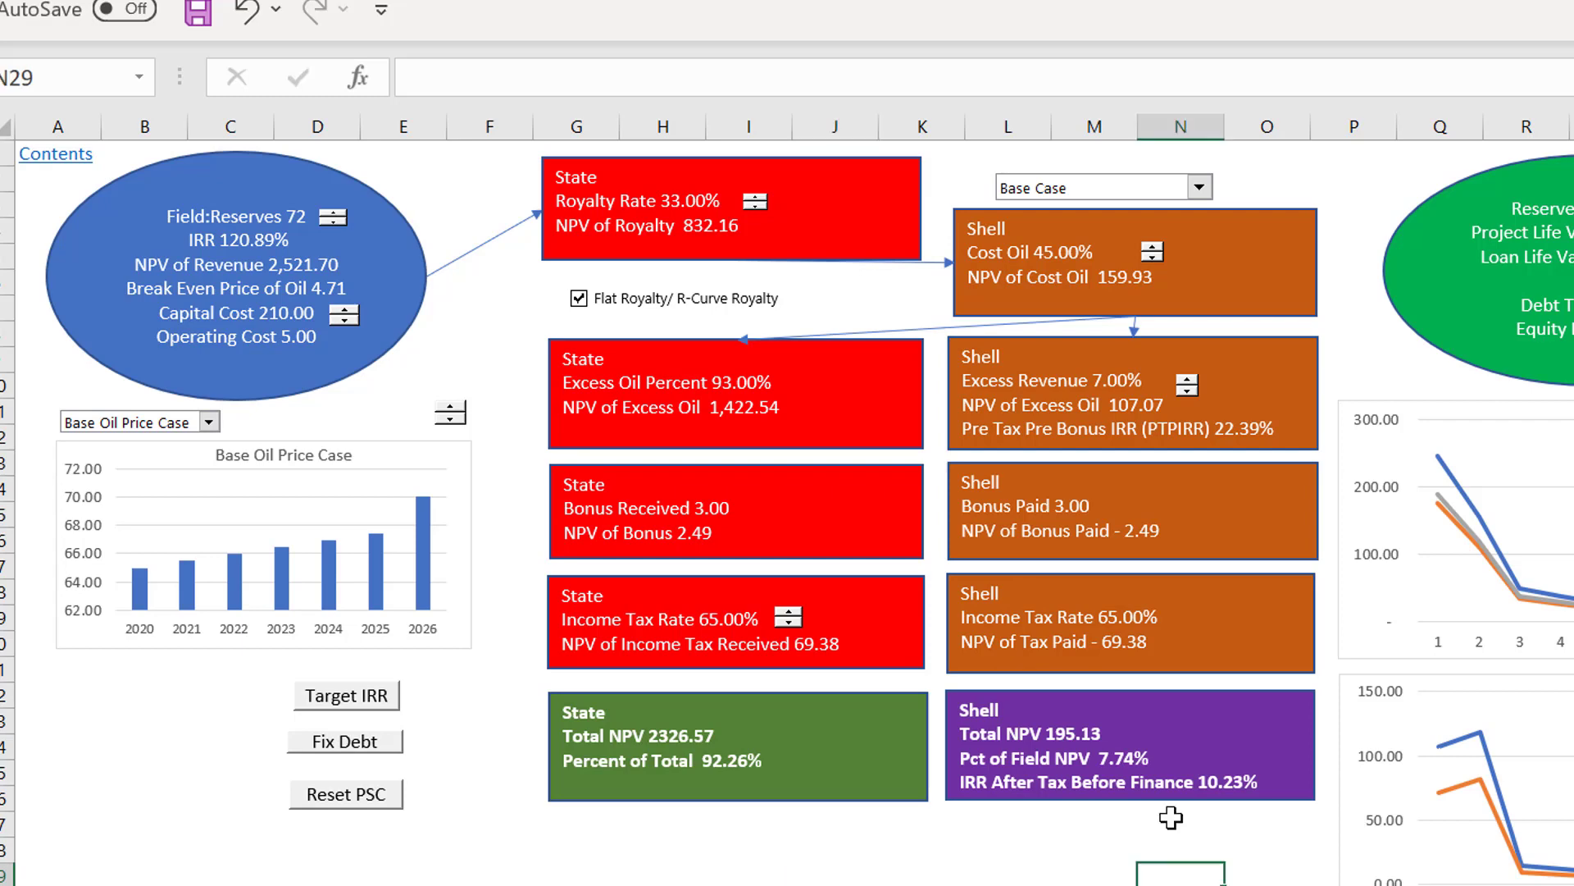
Step: Lower Shell's Cost Oil share to 43% and fix the debt again
left_click(1154, 257)
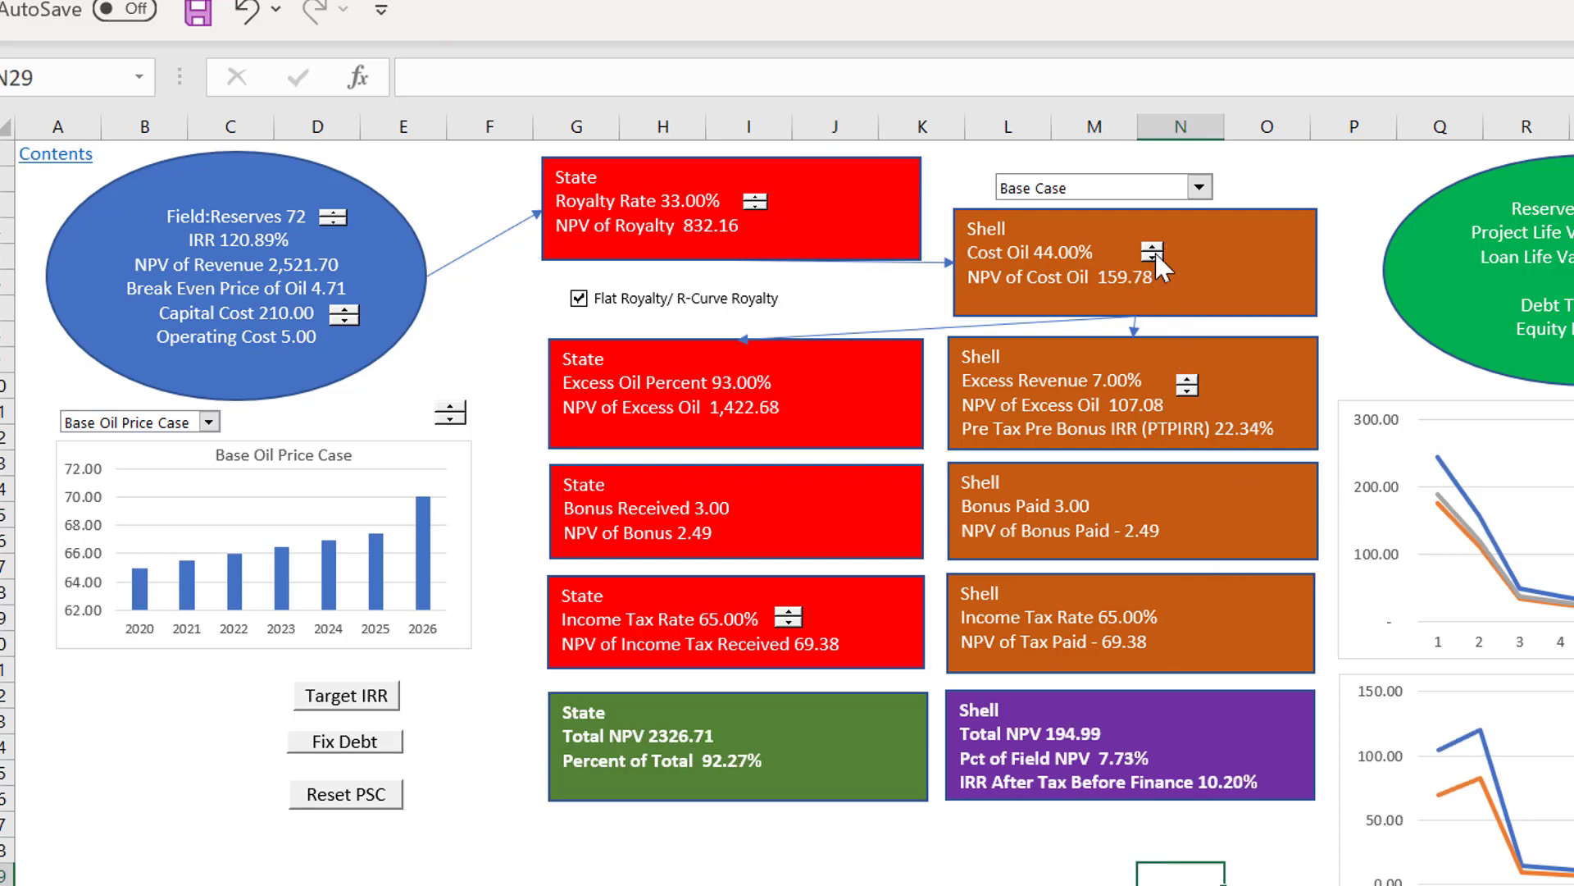
left_click(1155, 257)
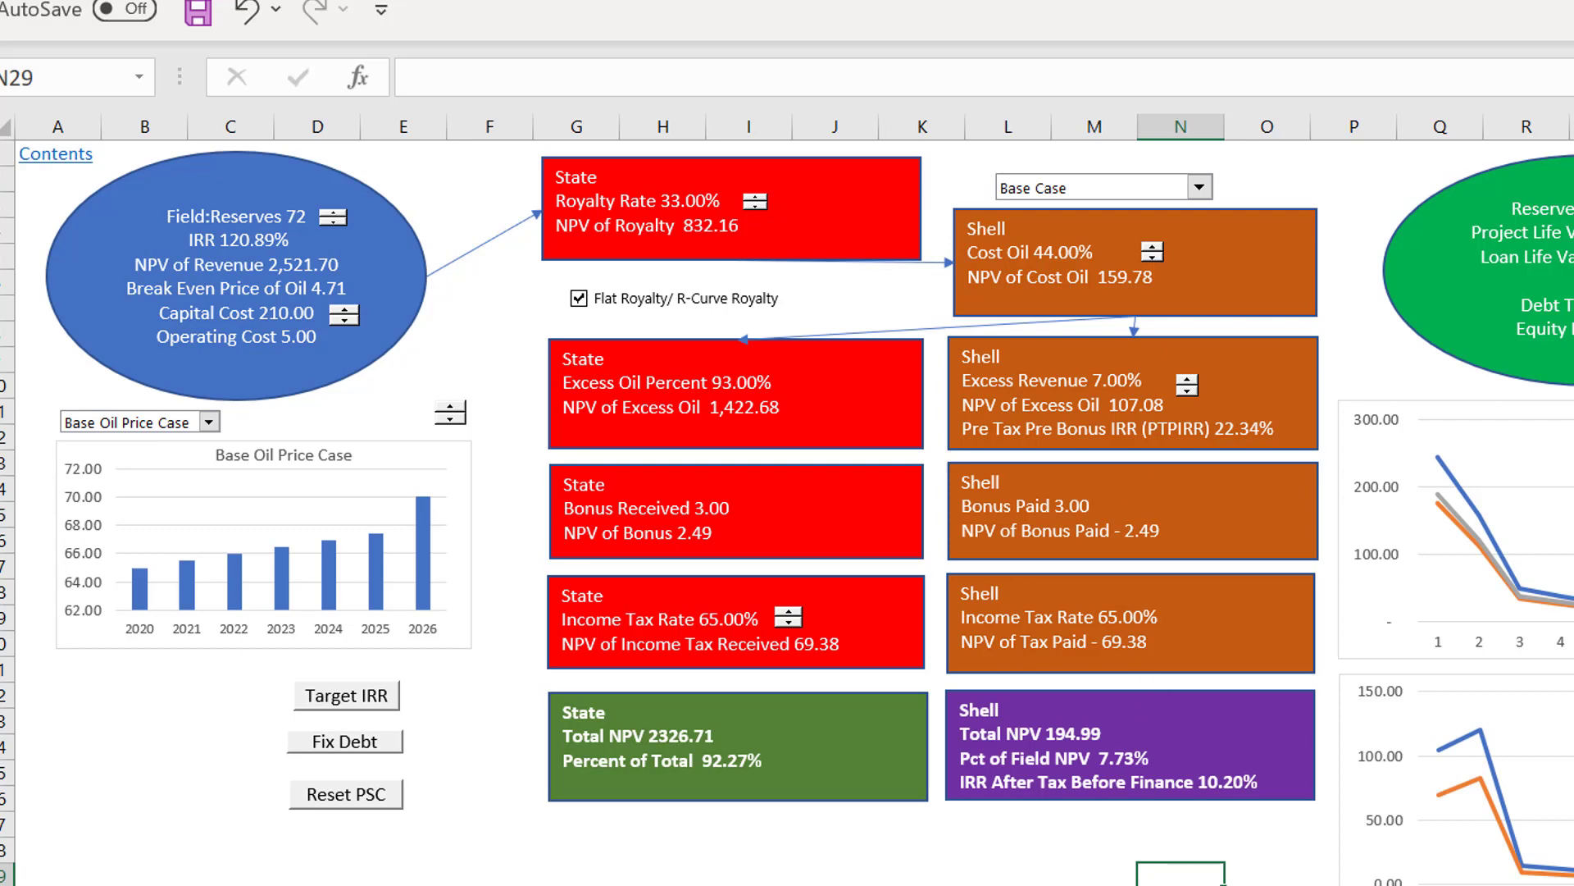
left_click(982, 853)
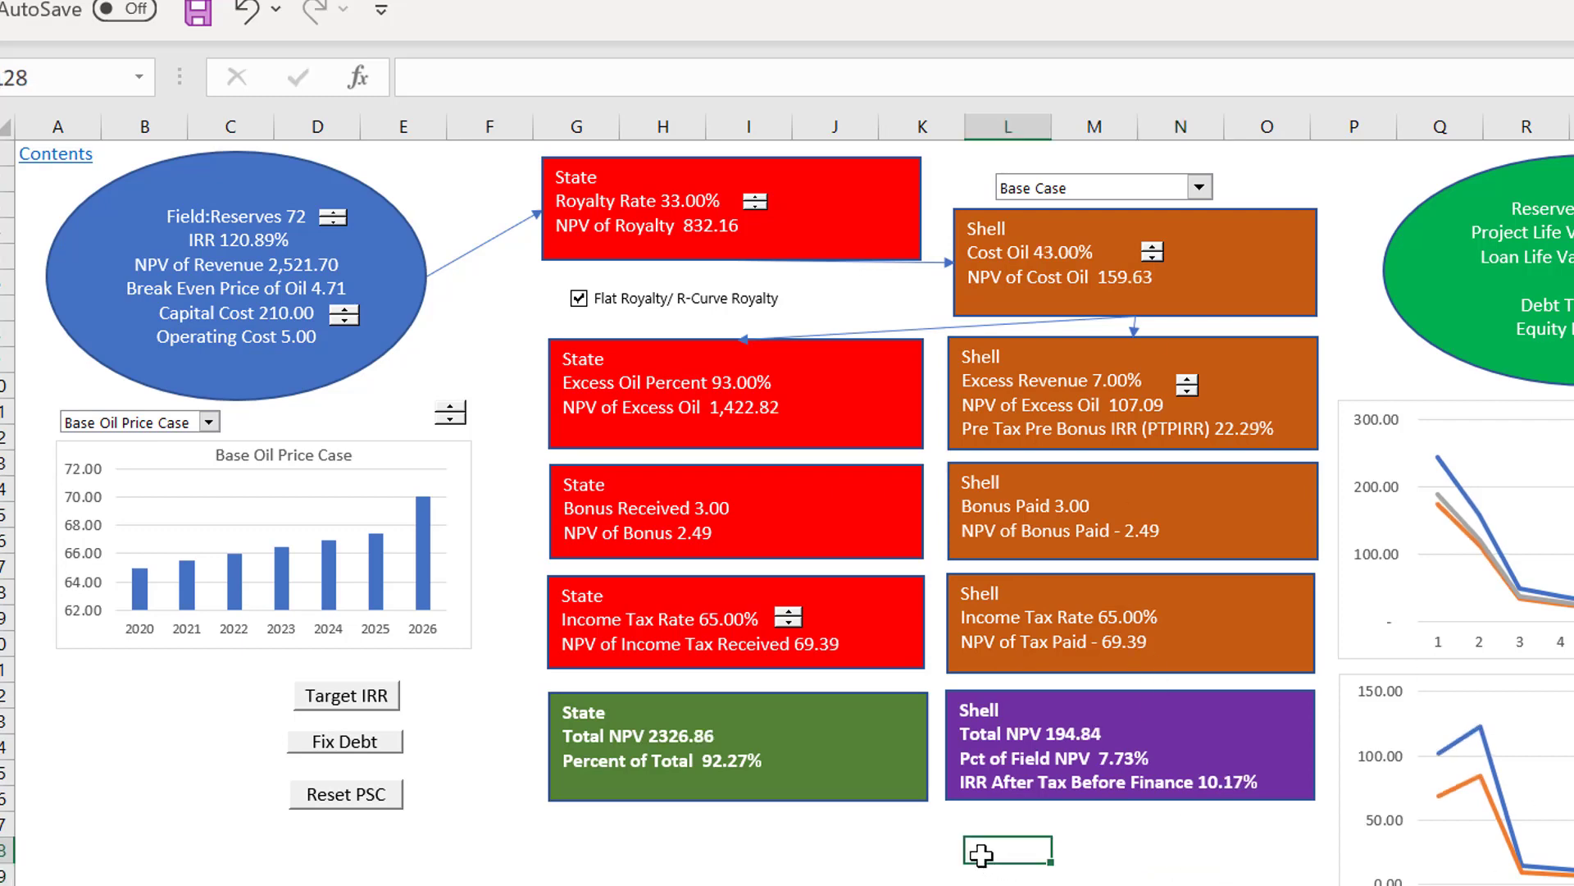
left_click(889, 864)
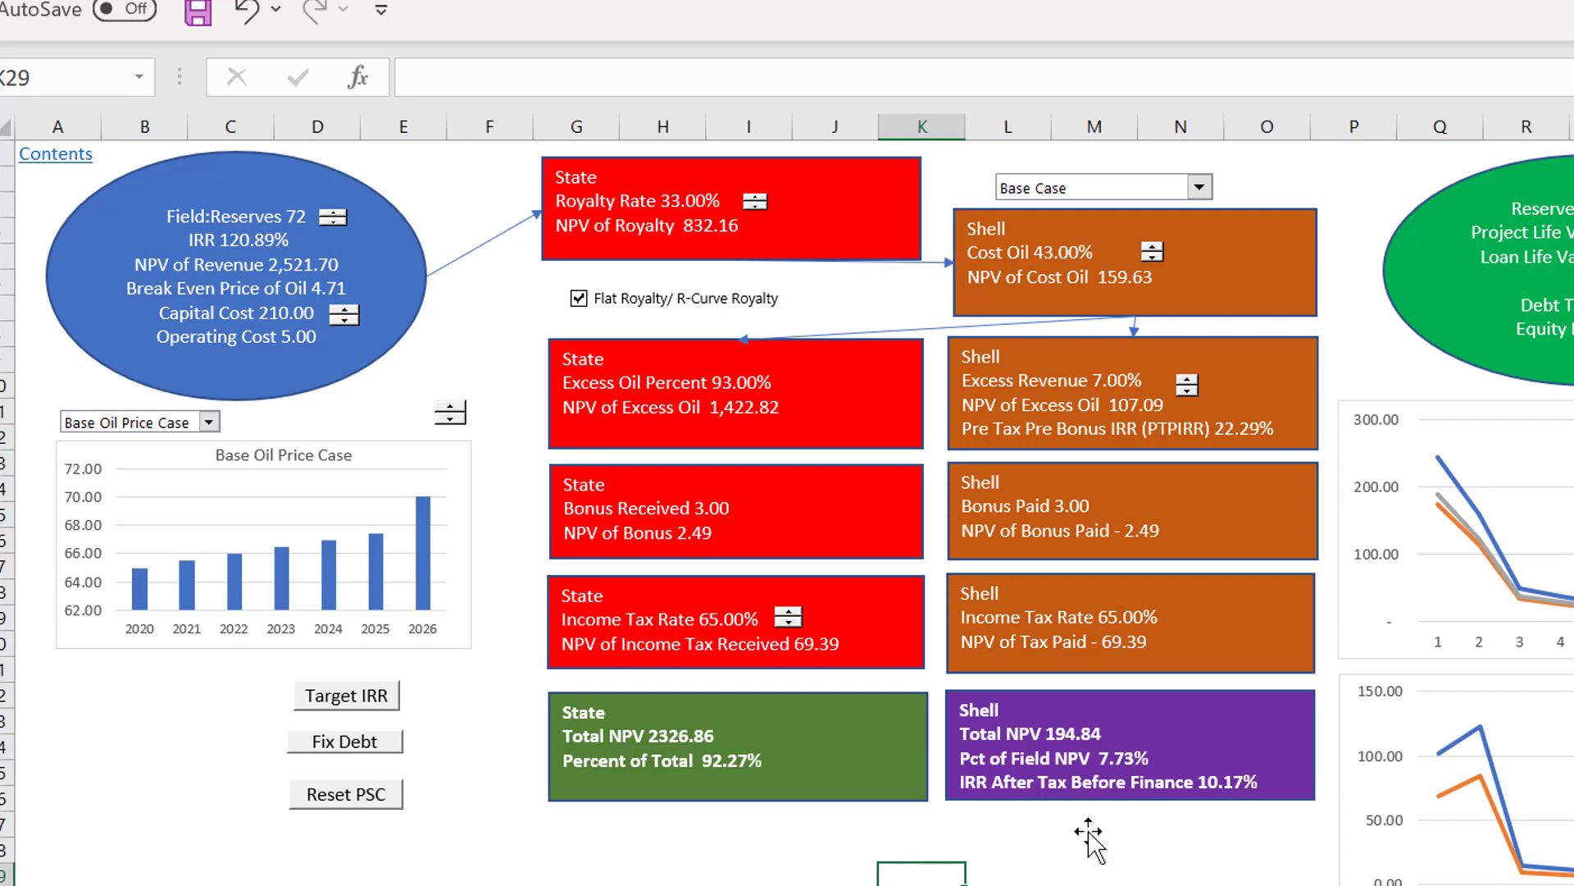
left_click(356, 746)
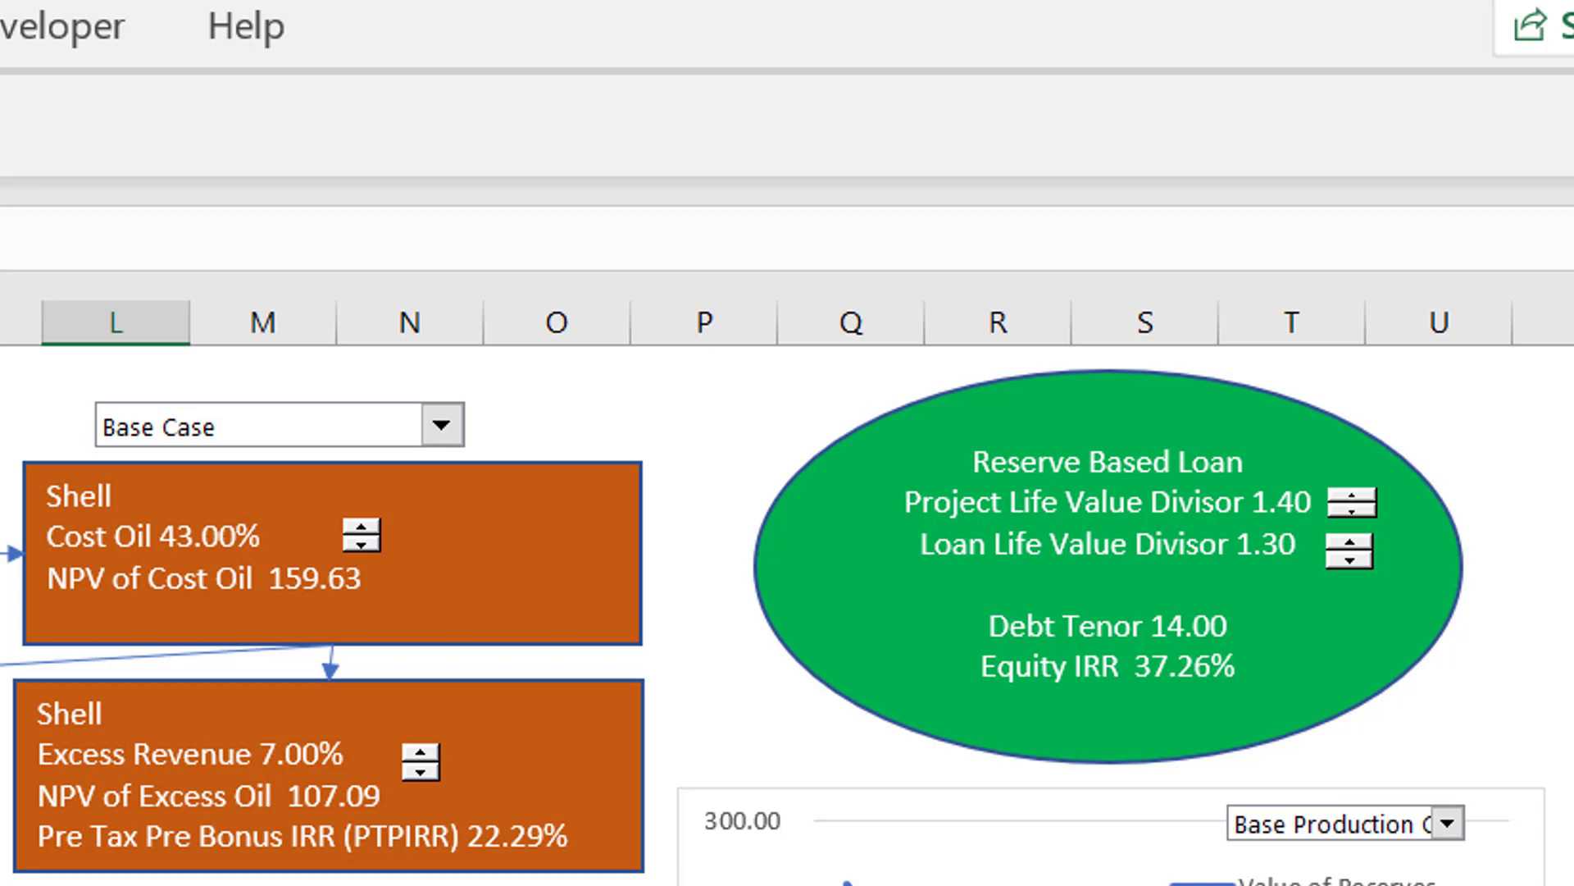
Step: Raise the field's Capital Cost to 400 in the reserves ellipse
left_click(171, 434)
left_click(172, 449)
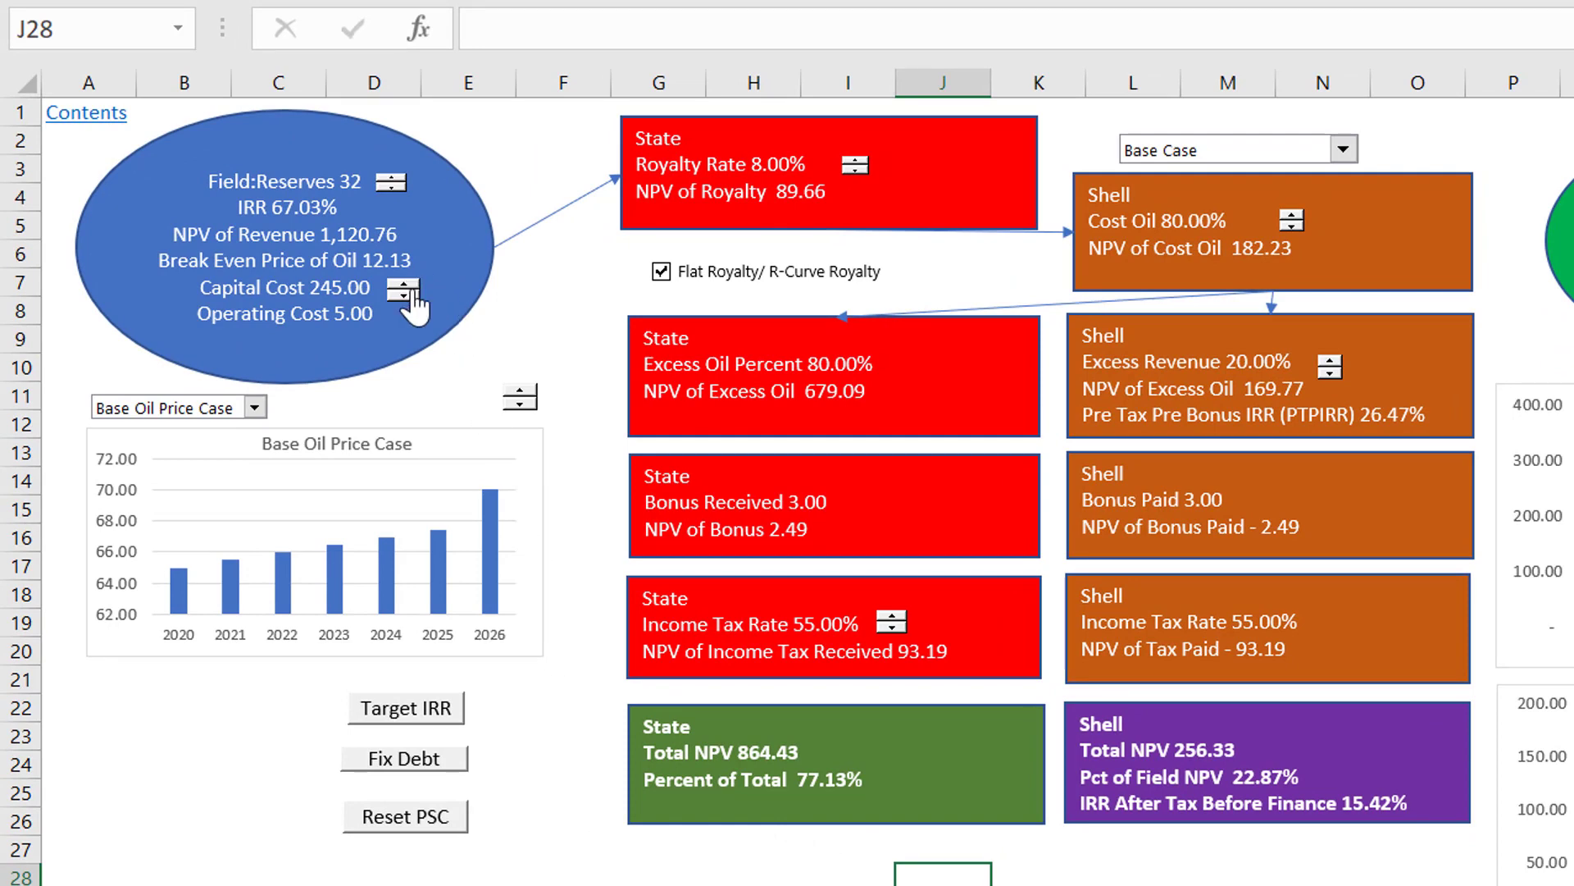
left_click(410, 287)
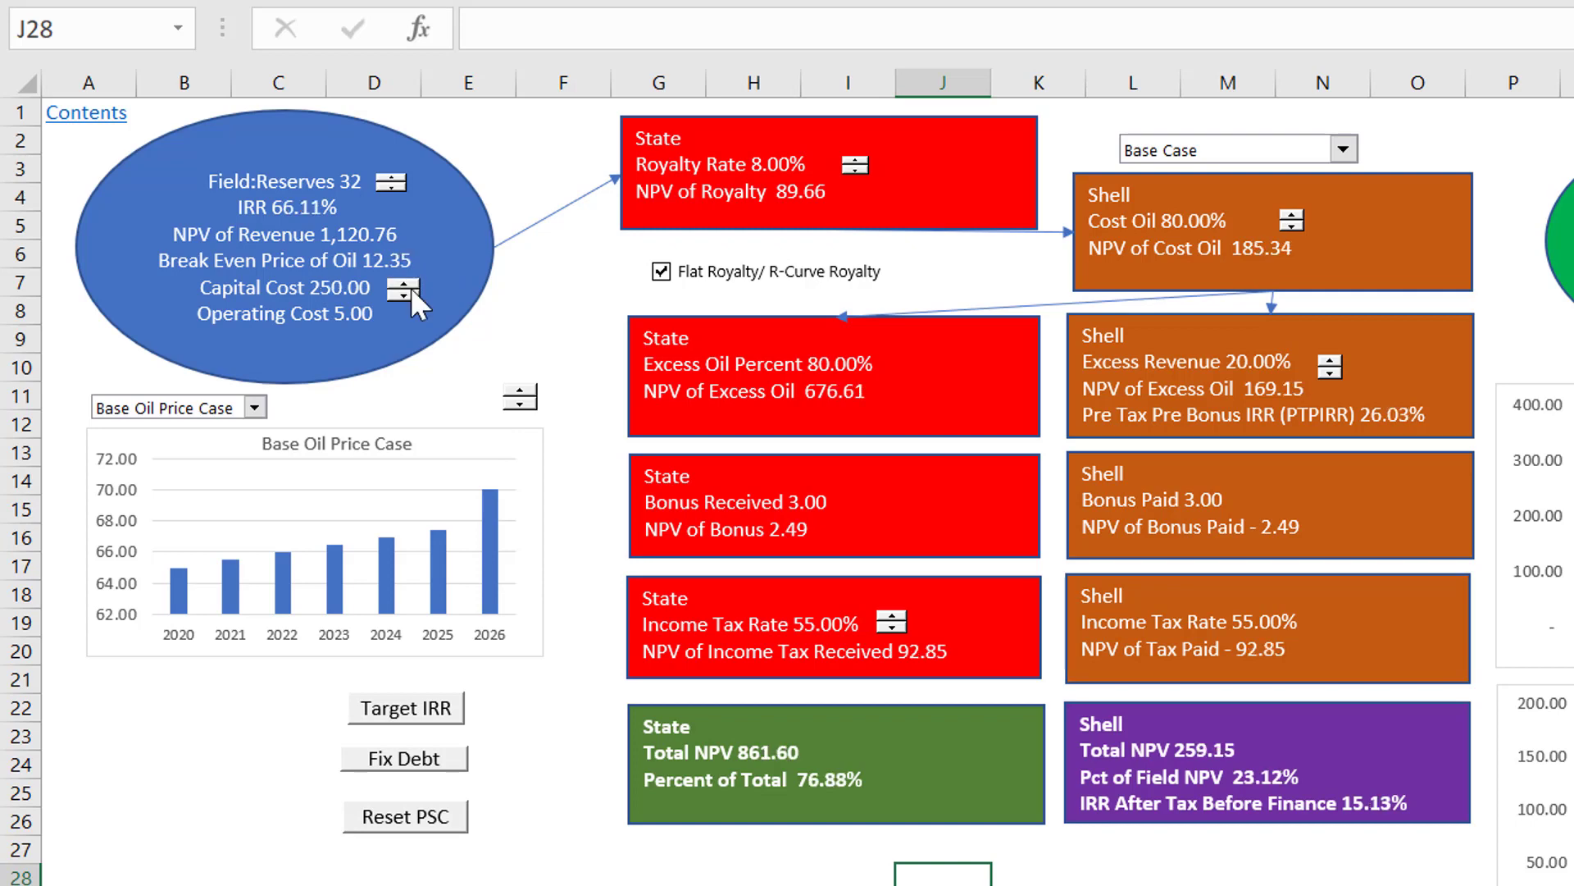
left_click(410, 287)
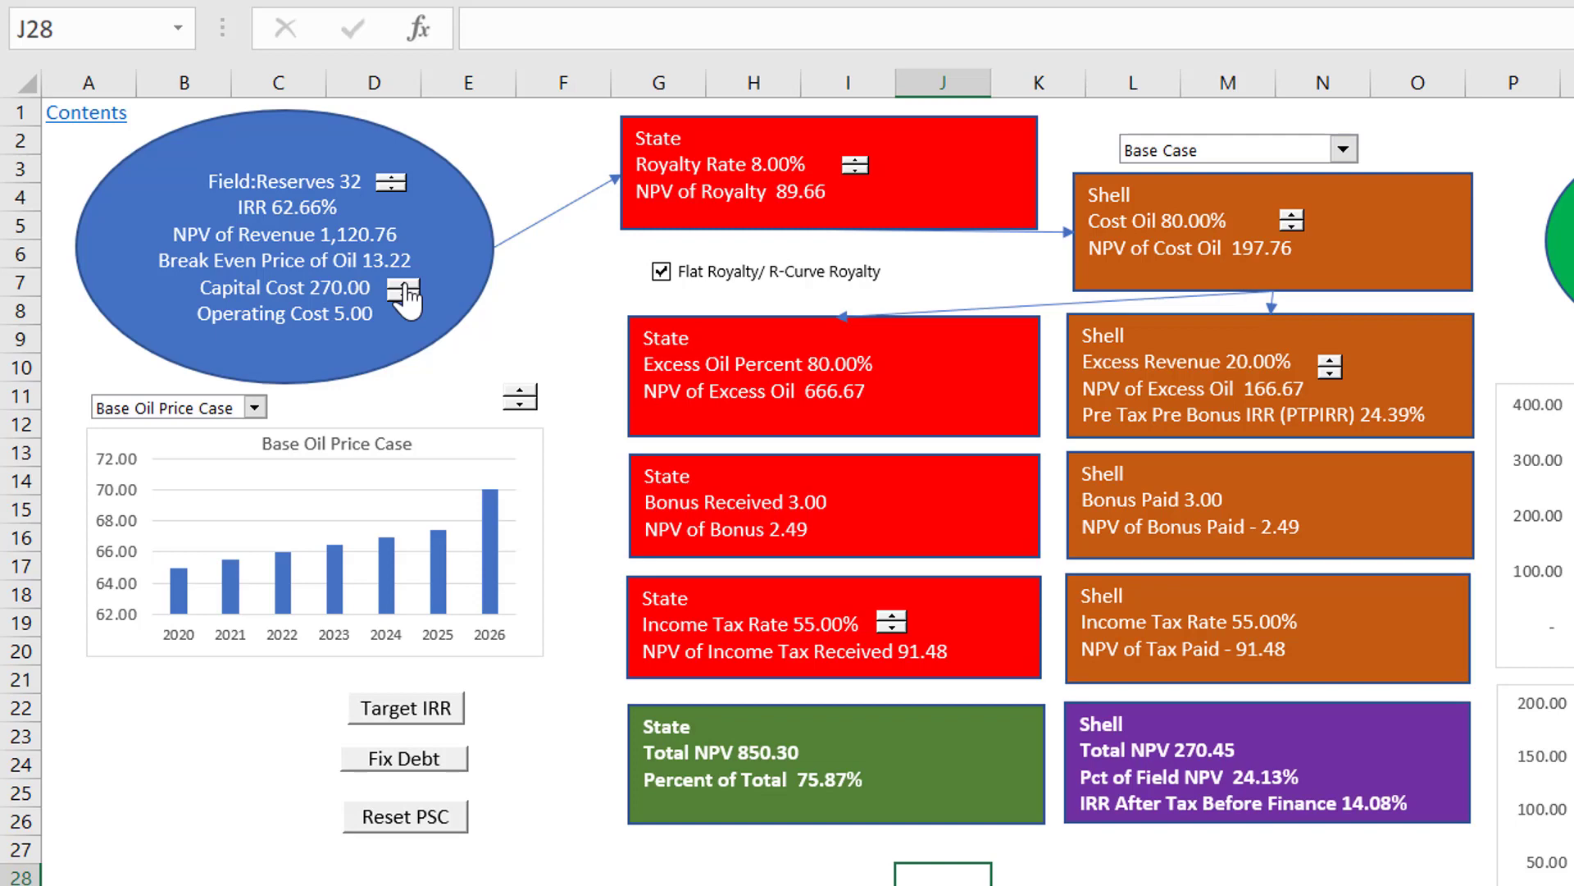
left_click(410, 287)
left_click(410, 287)
left_click(410, 287)
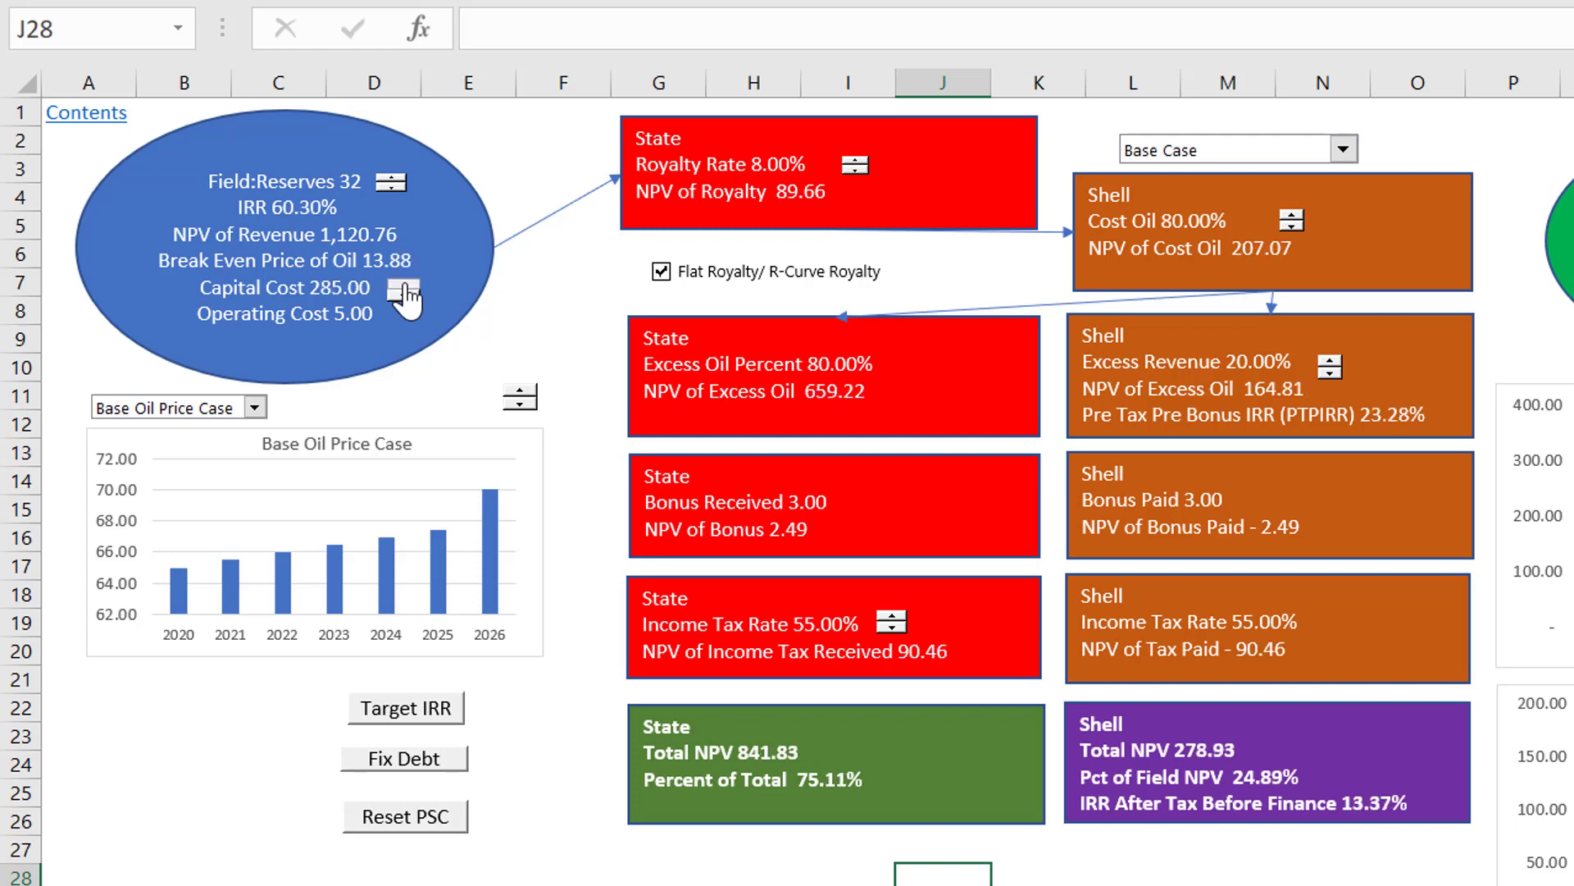
left_click(405, 287)
left_click(405, 287)
left_click(404, 287)
left_click(404, 287)
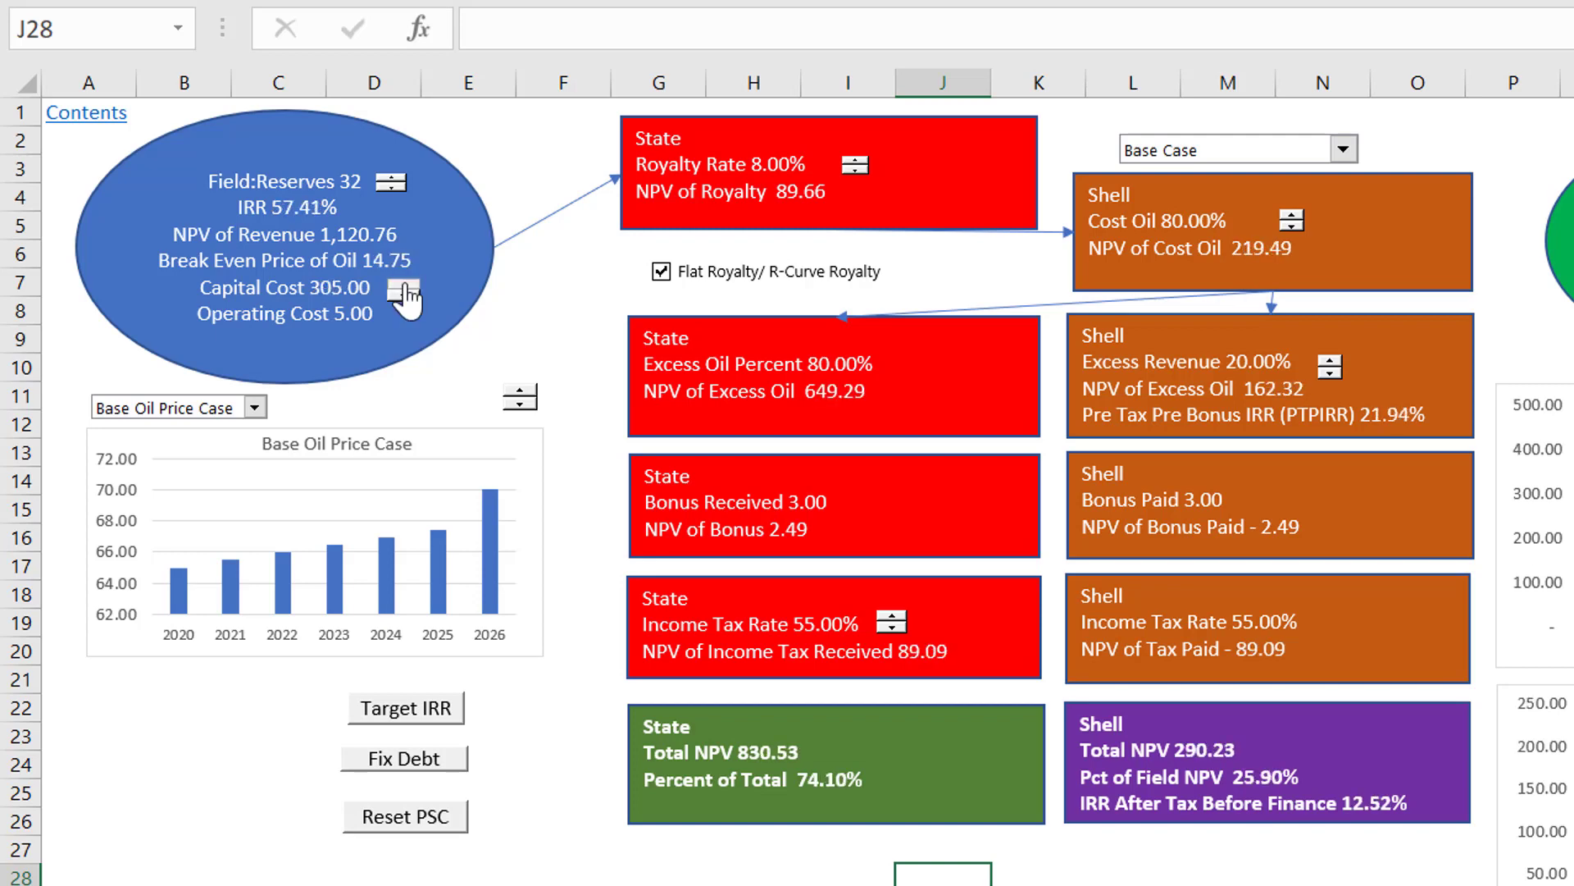
left_click(405, 284)
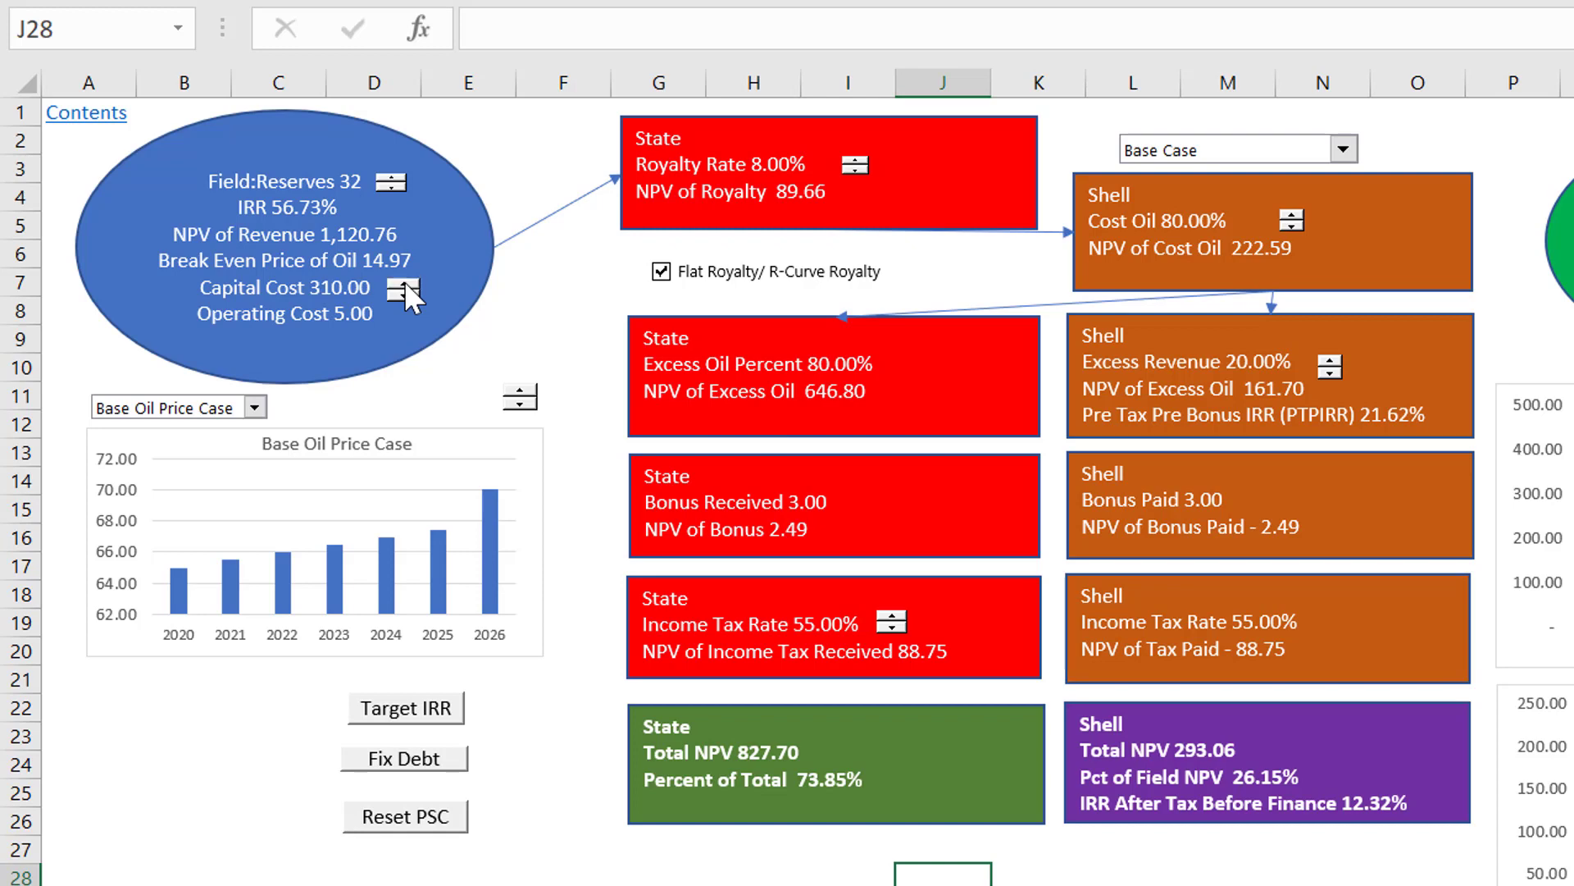
left_click(405, 285)
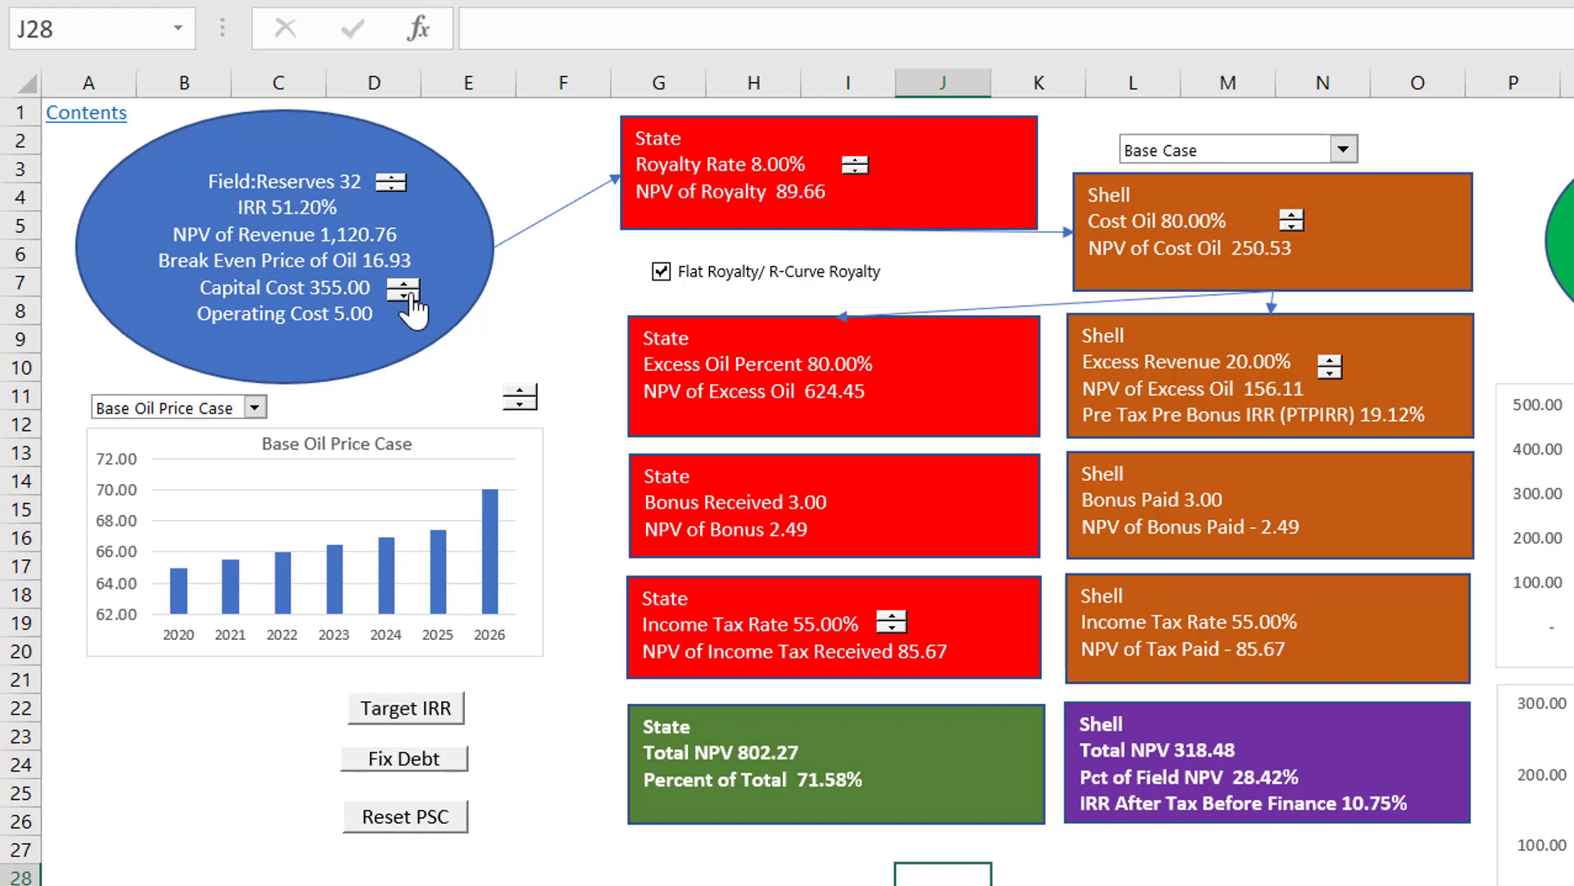
left_click(405, 285)
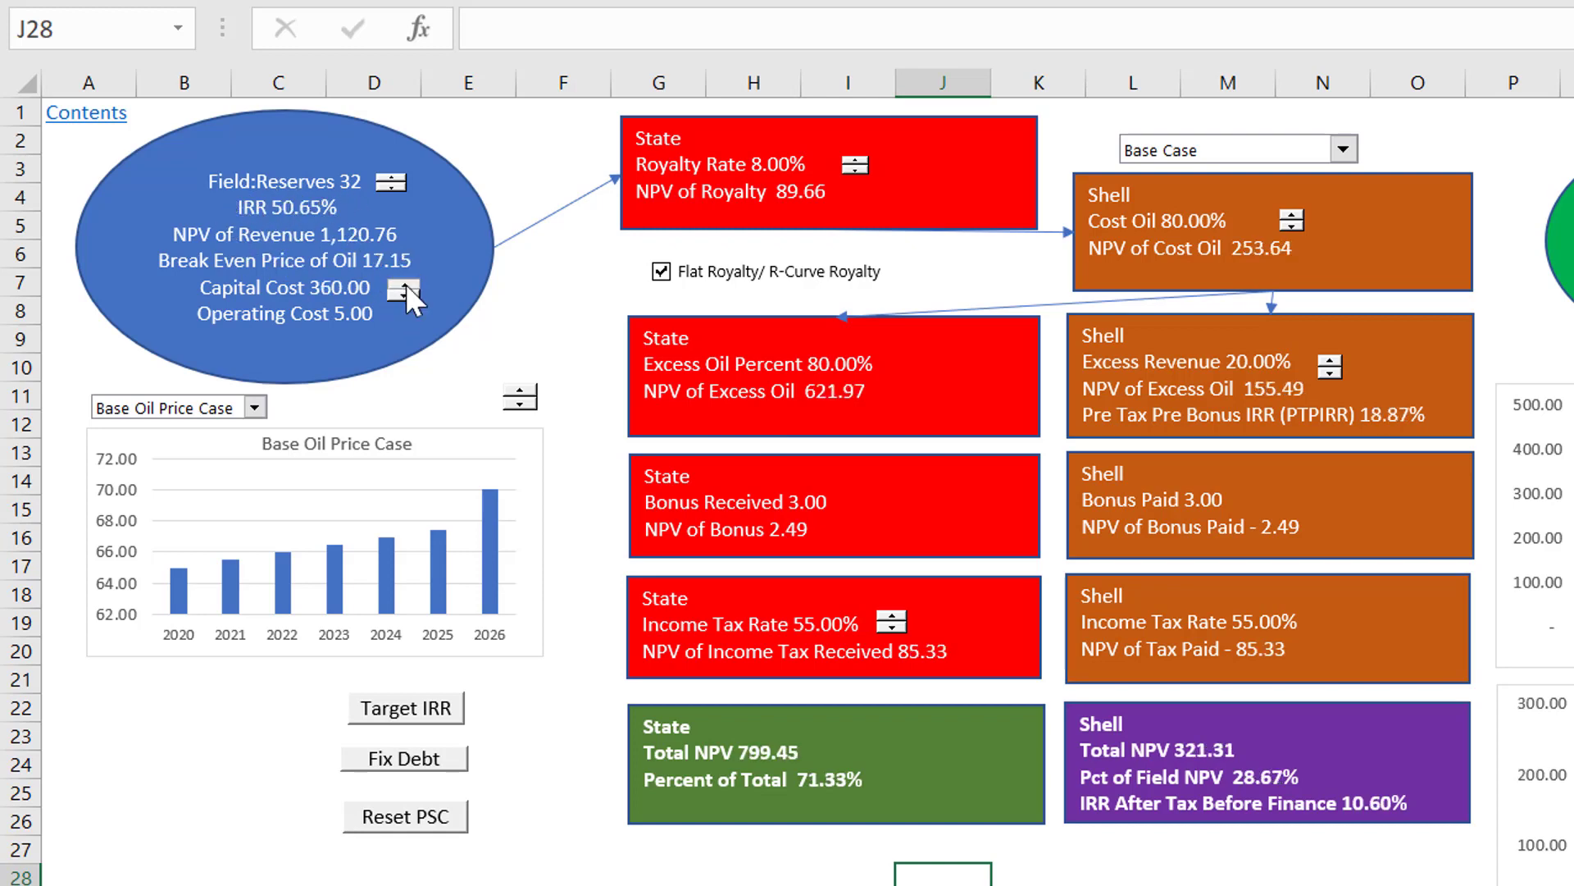
left_click(405, 285)
left_click(405, 285)
left_click(405, 285)
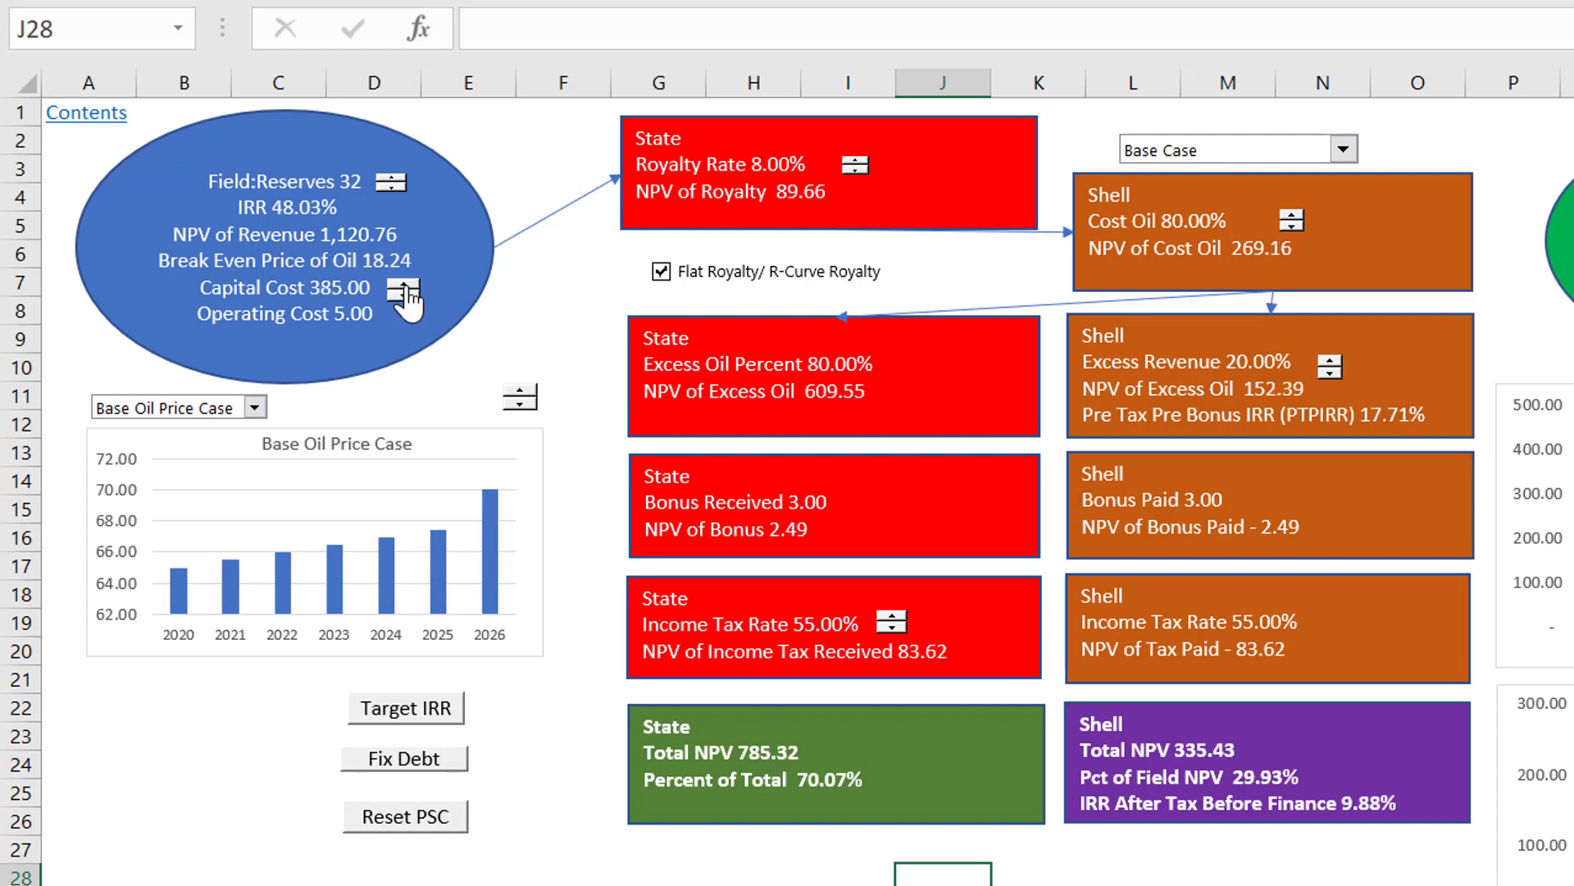
left_click(405, 284)
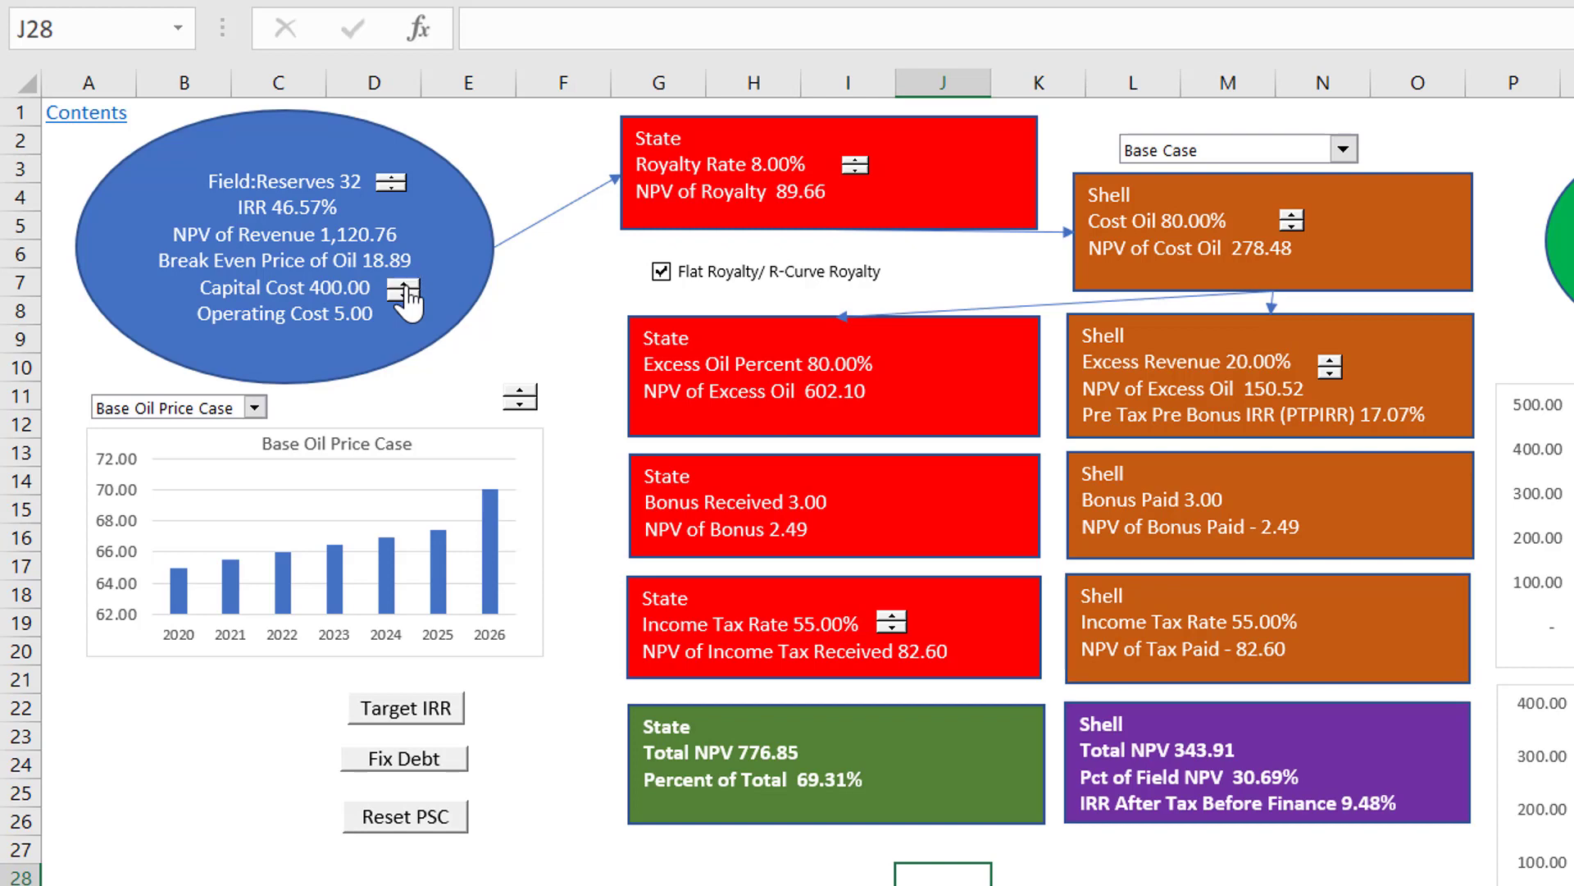
Step: Reduce the Field Reserves to 16
left_click(390, 188)
left_click(389, 188)
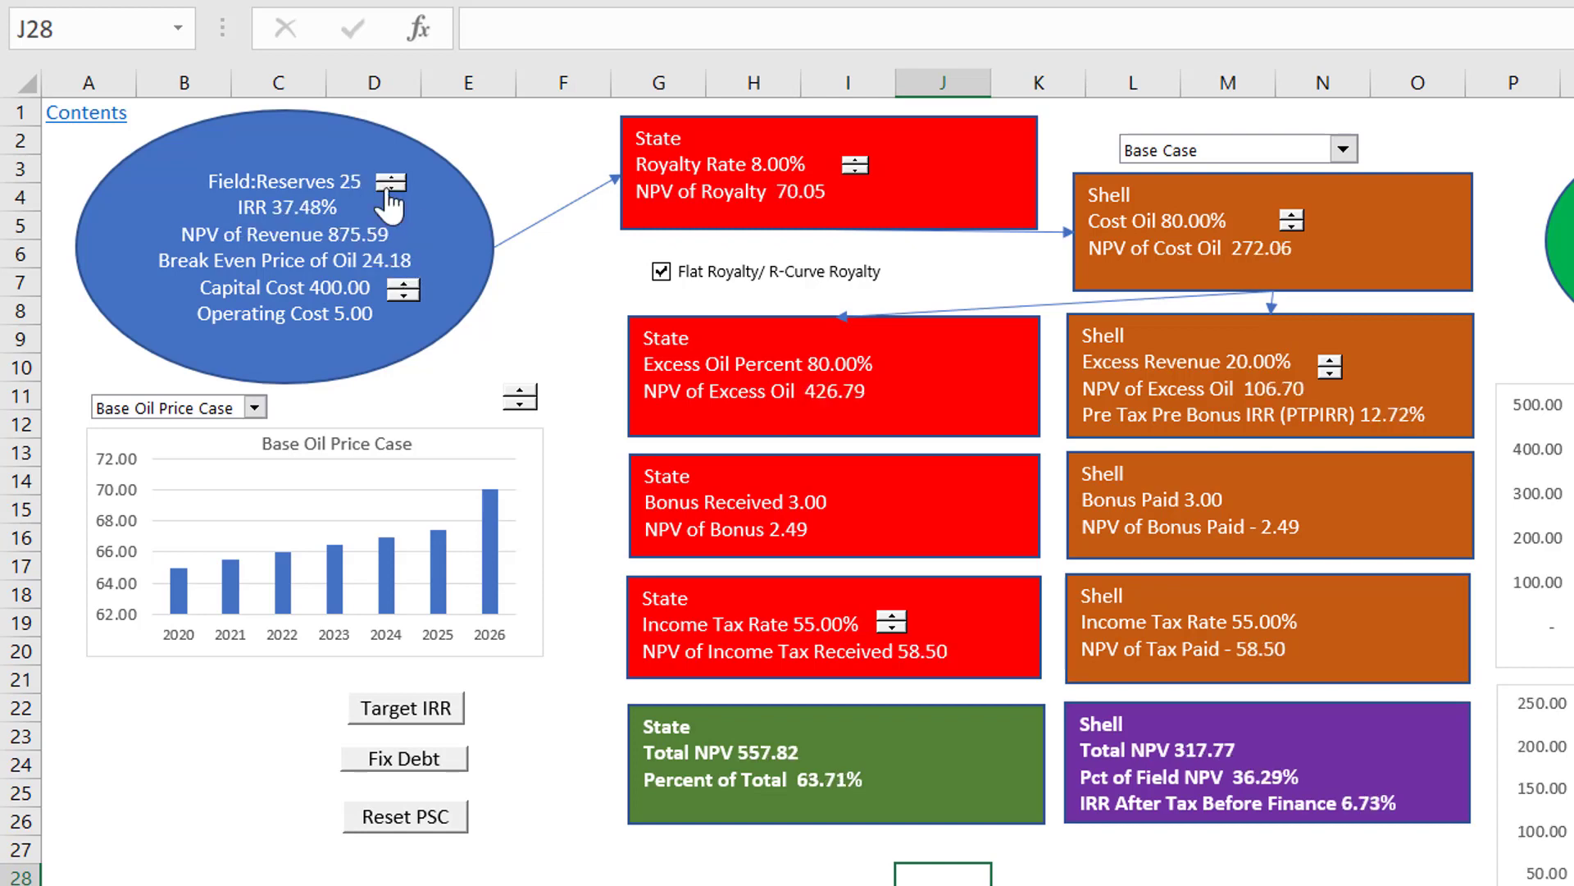
left_click(389, 188)
left_click(387, 187)
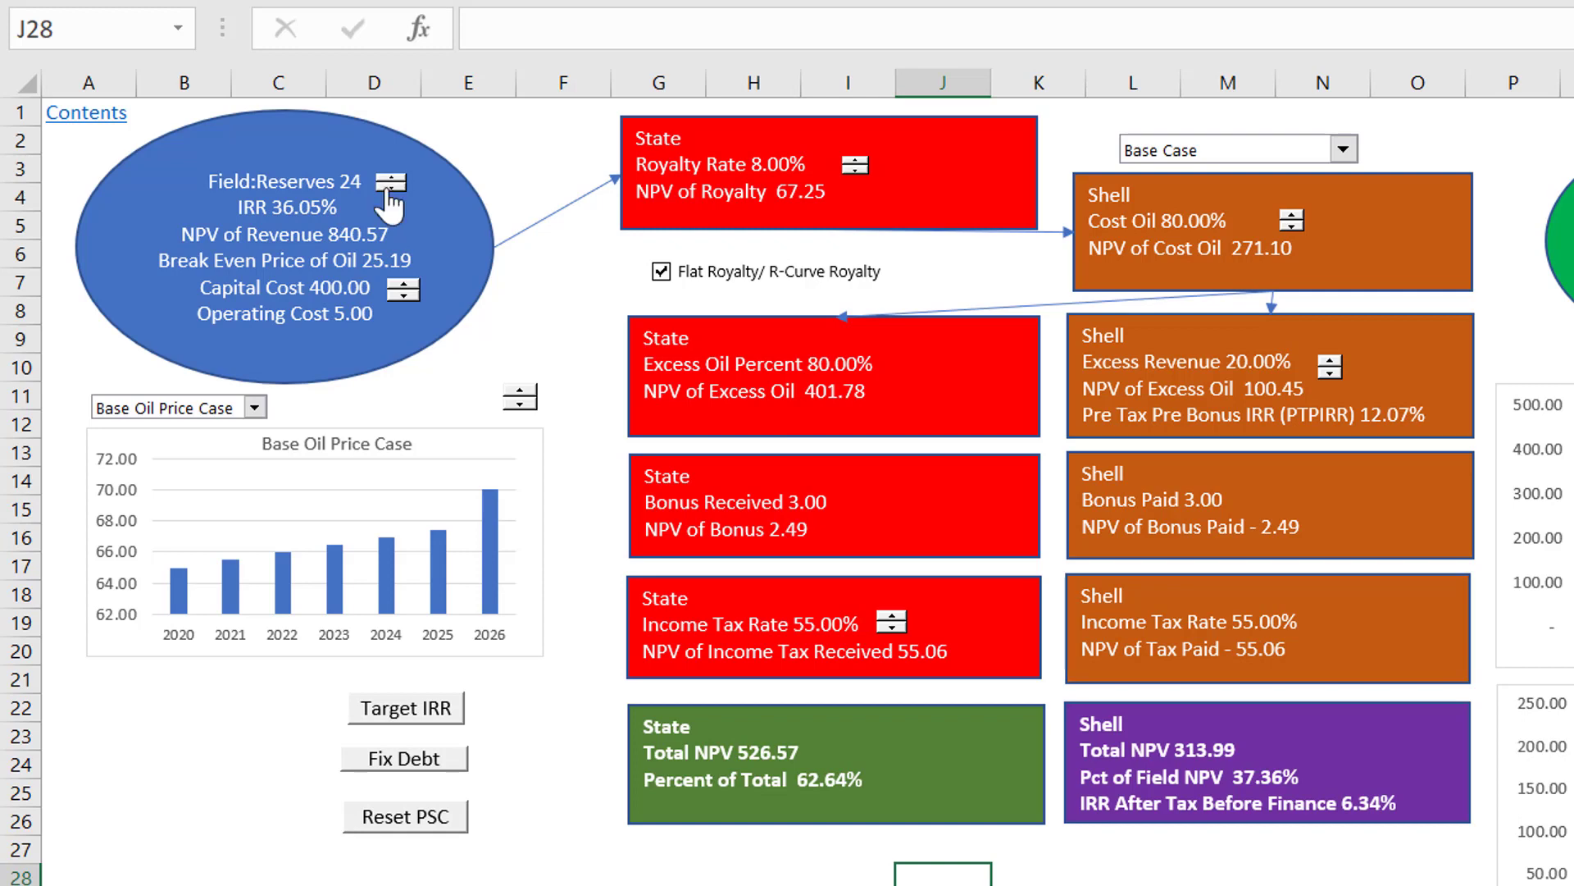
left_click(388, 187)
left_click(389, 188)
left_click(389, 188)
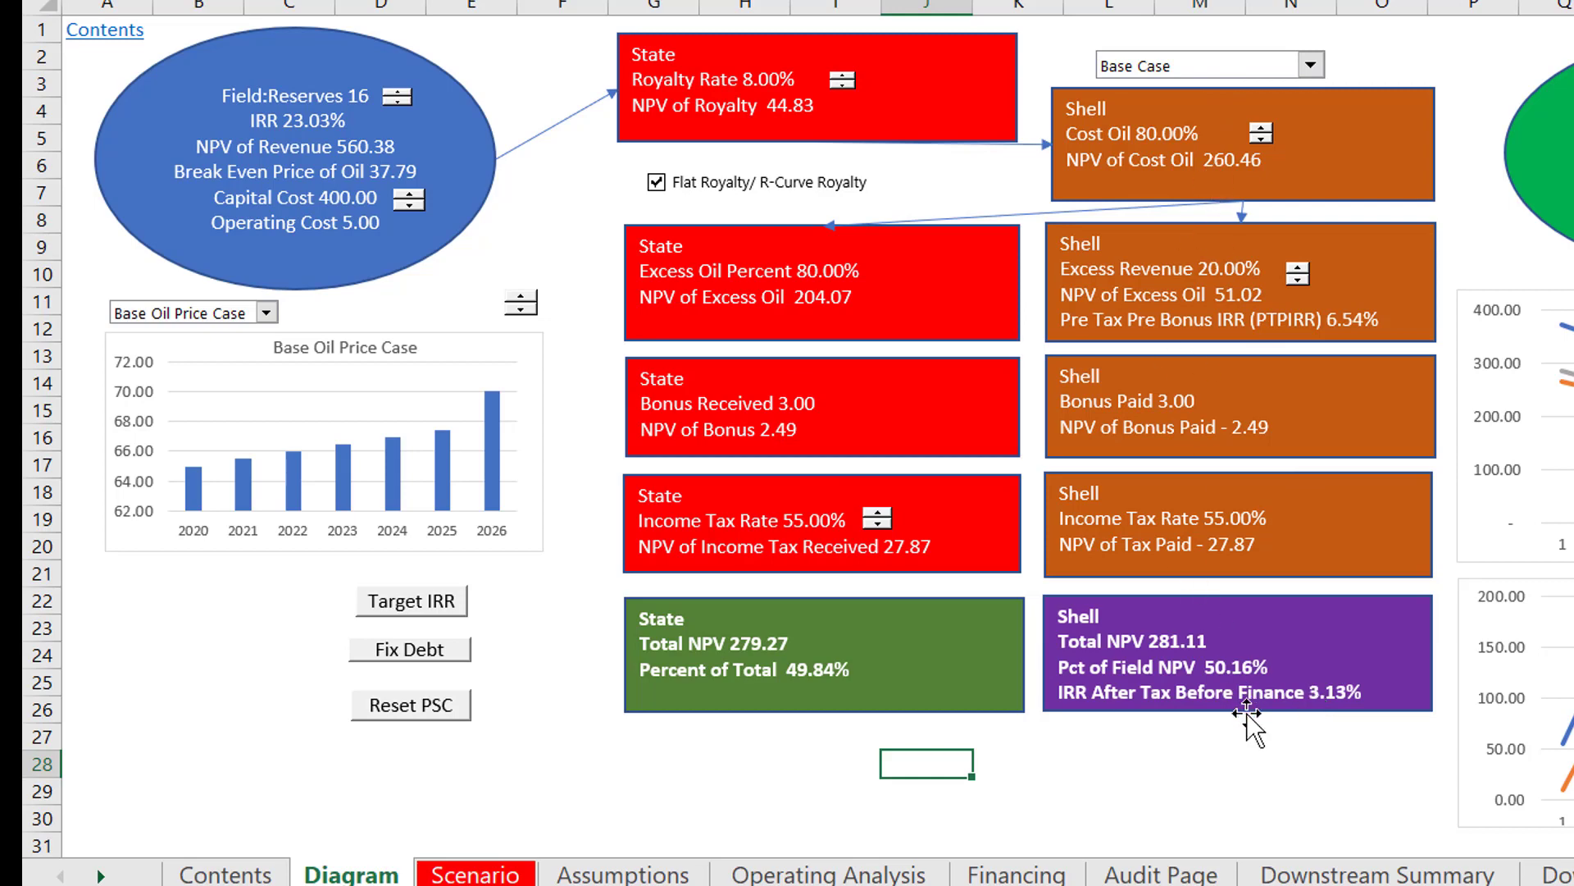
Step: Raise Shell's Excess Revenue share to 42%
left_click(1299, 268)
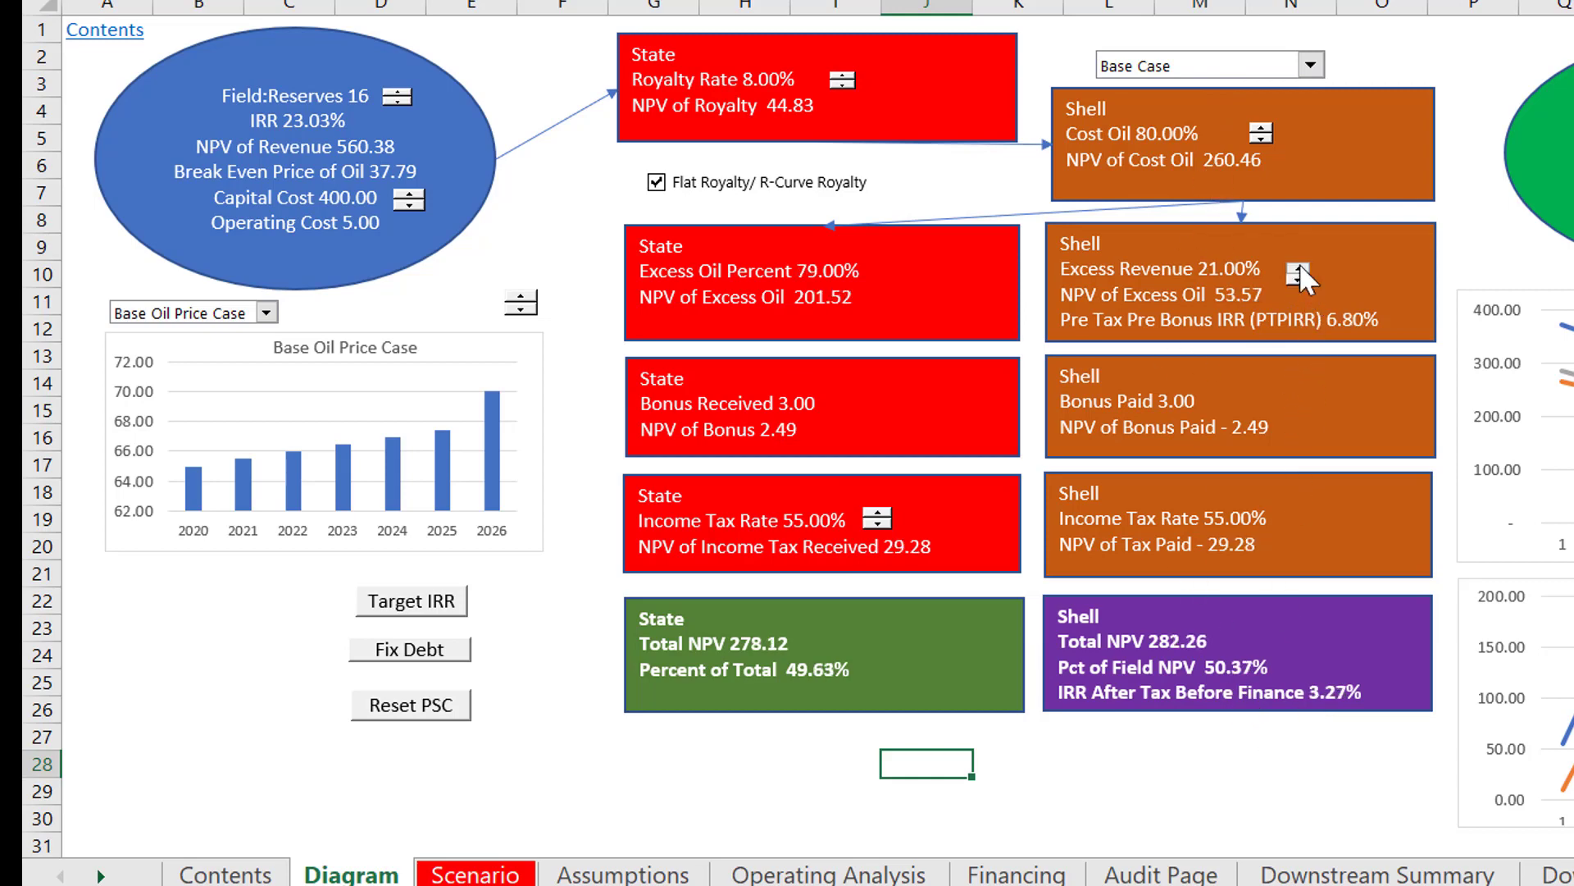
left_click(1299, 267)
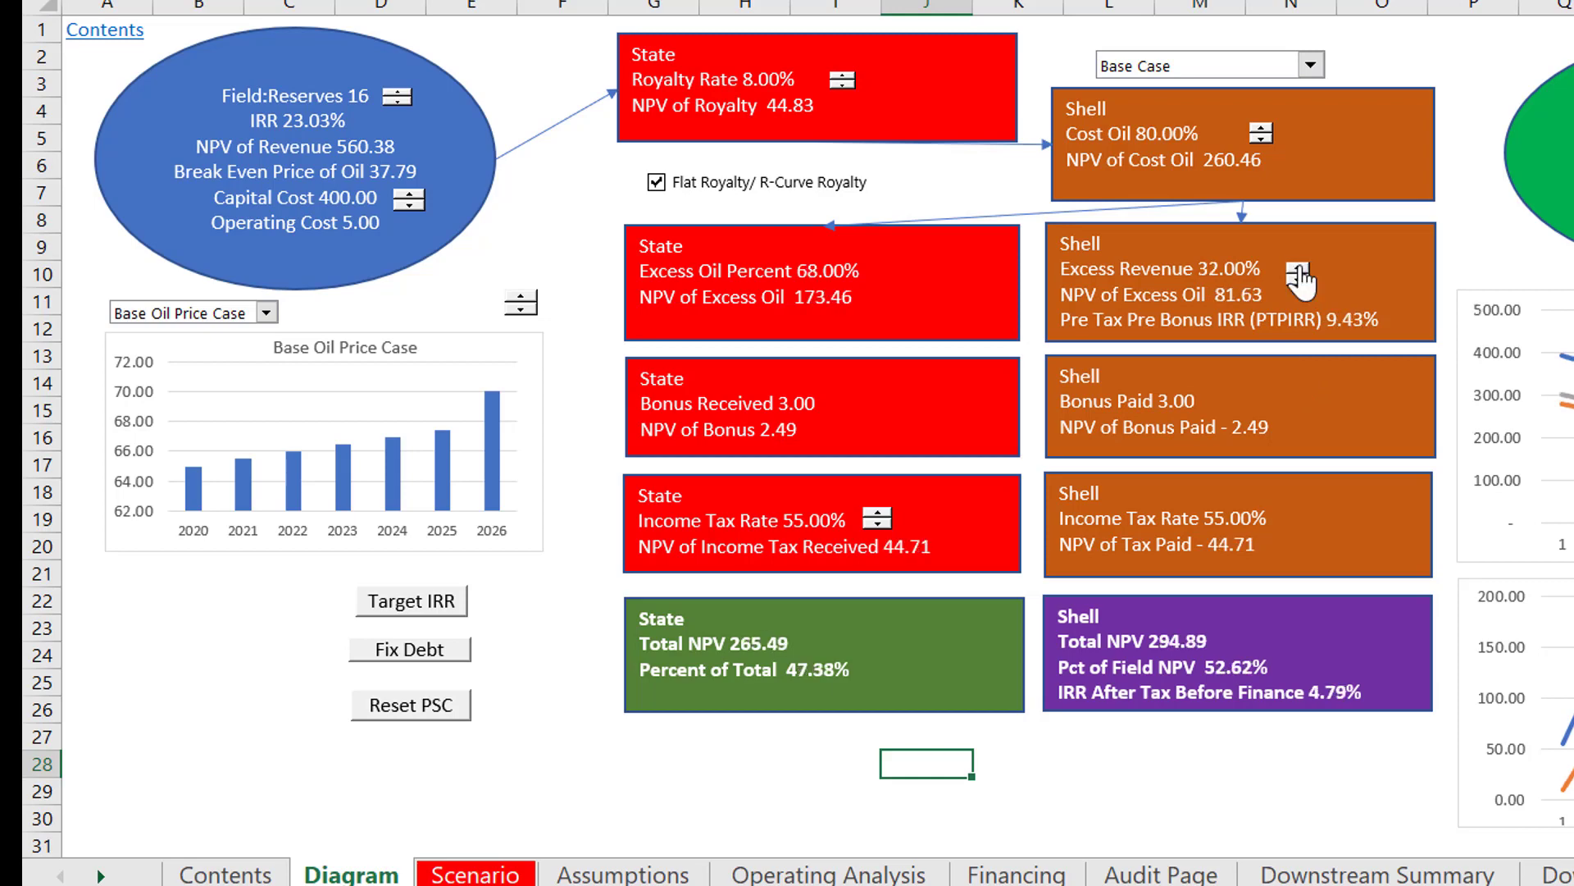
left_click(1299, 267)
left_click(1298, 267)
left_click(1299, 267)
left_click(1299, 268)
left_click(1299, 267)
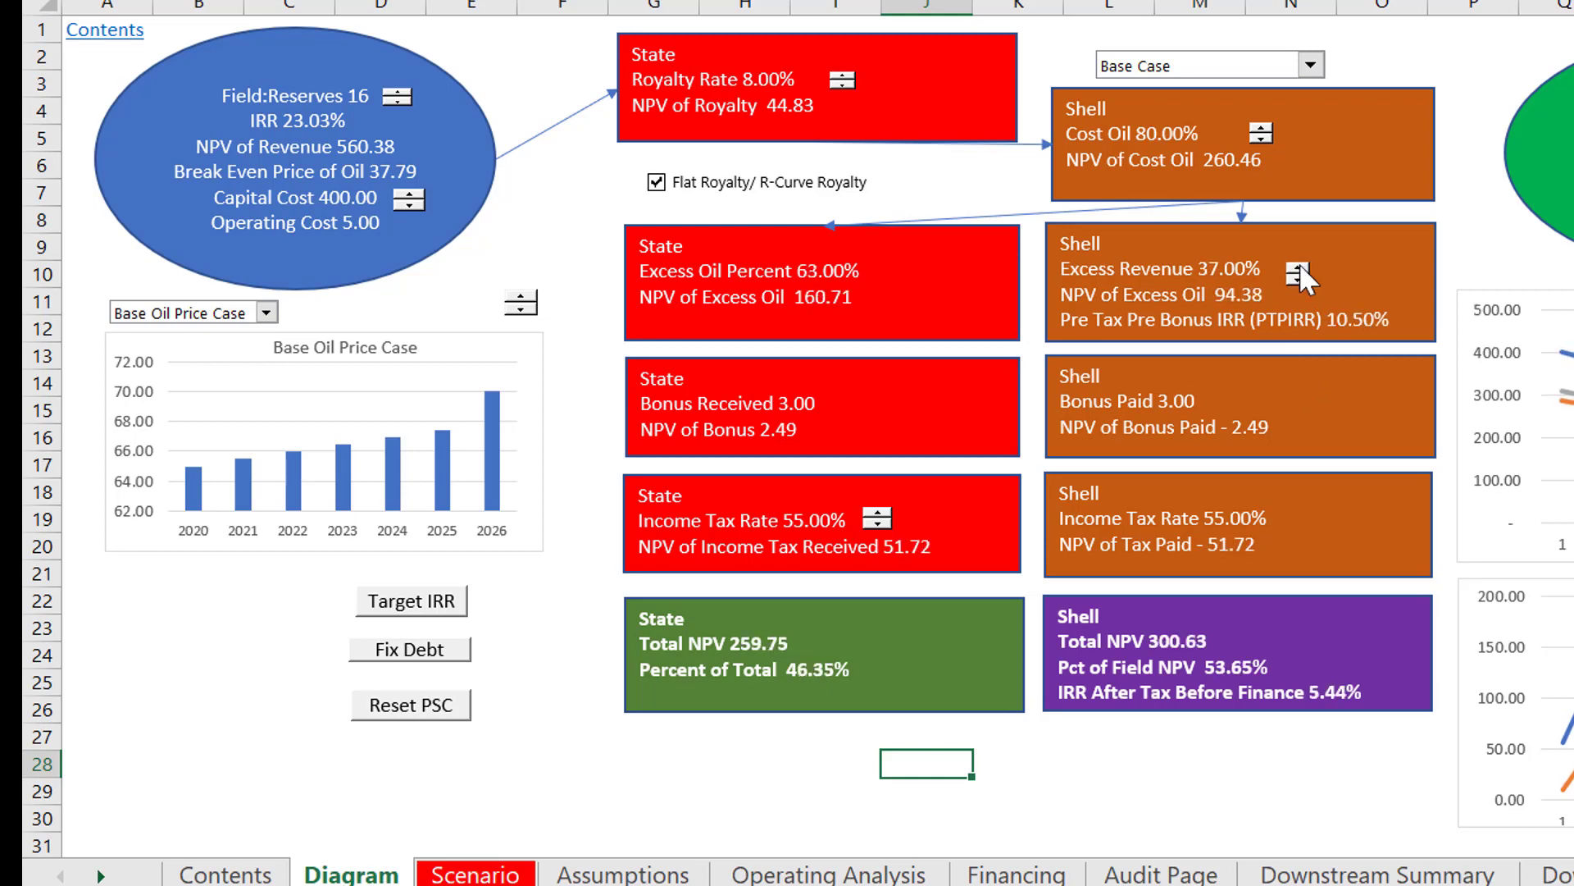
left_click(1299, 268)
left_click(1298, 268)
left_click(1299, 268)
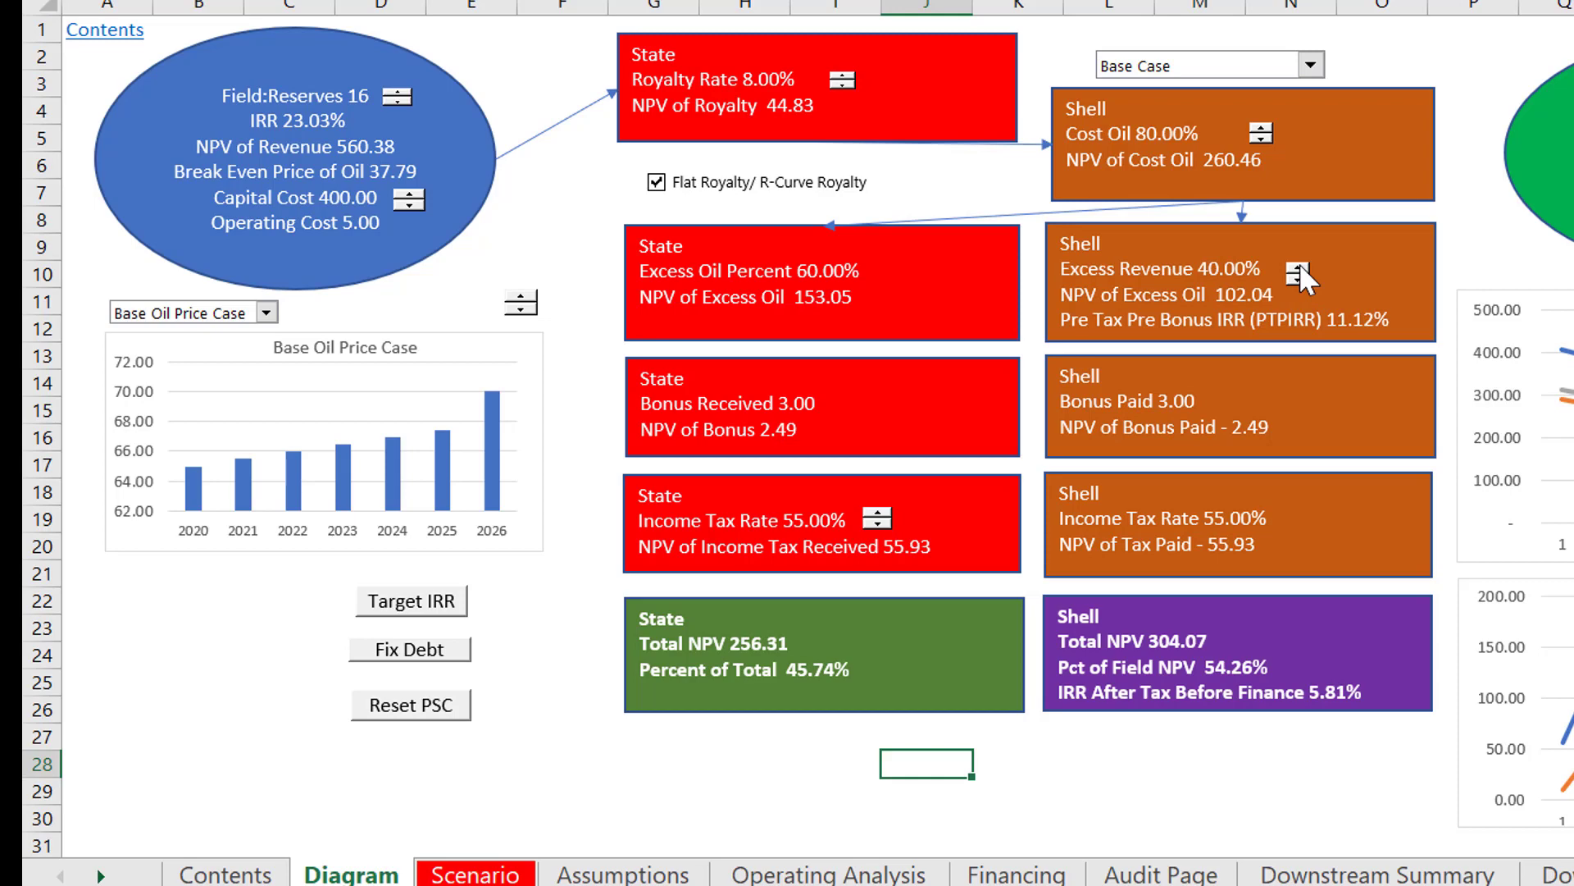
left_click(1298, 268)
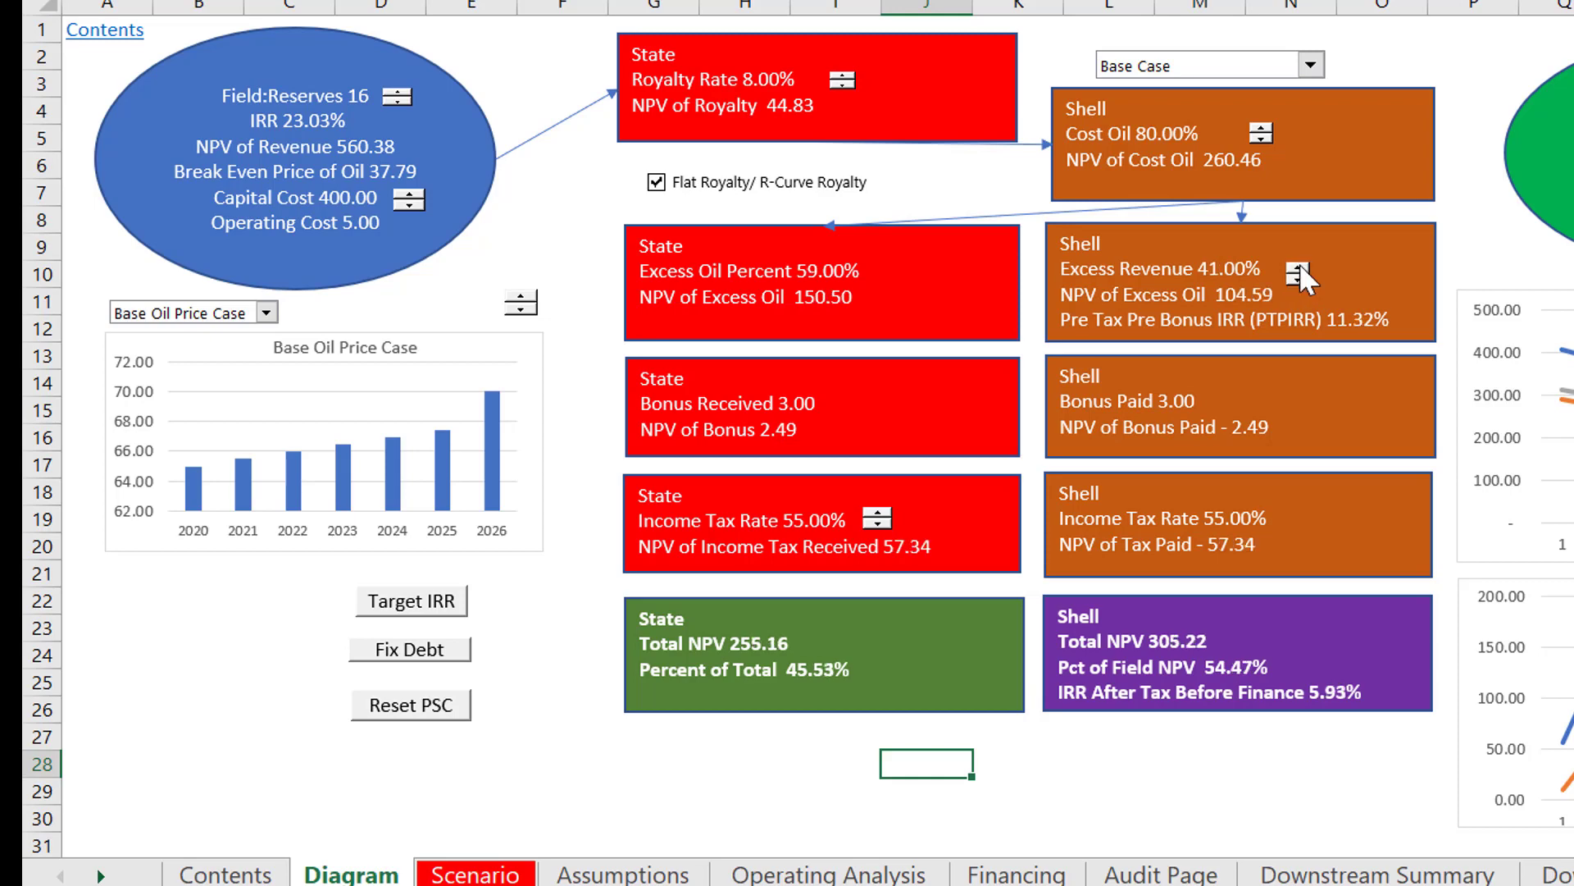
Step: Lower the State's Royalty Rate to 4% and raise its Income Tax Rate to 56%
left_click(843, 85)
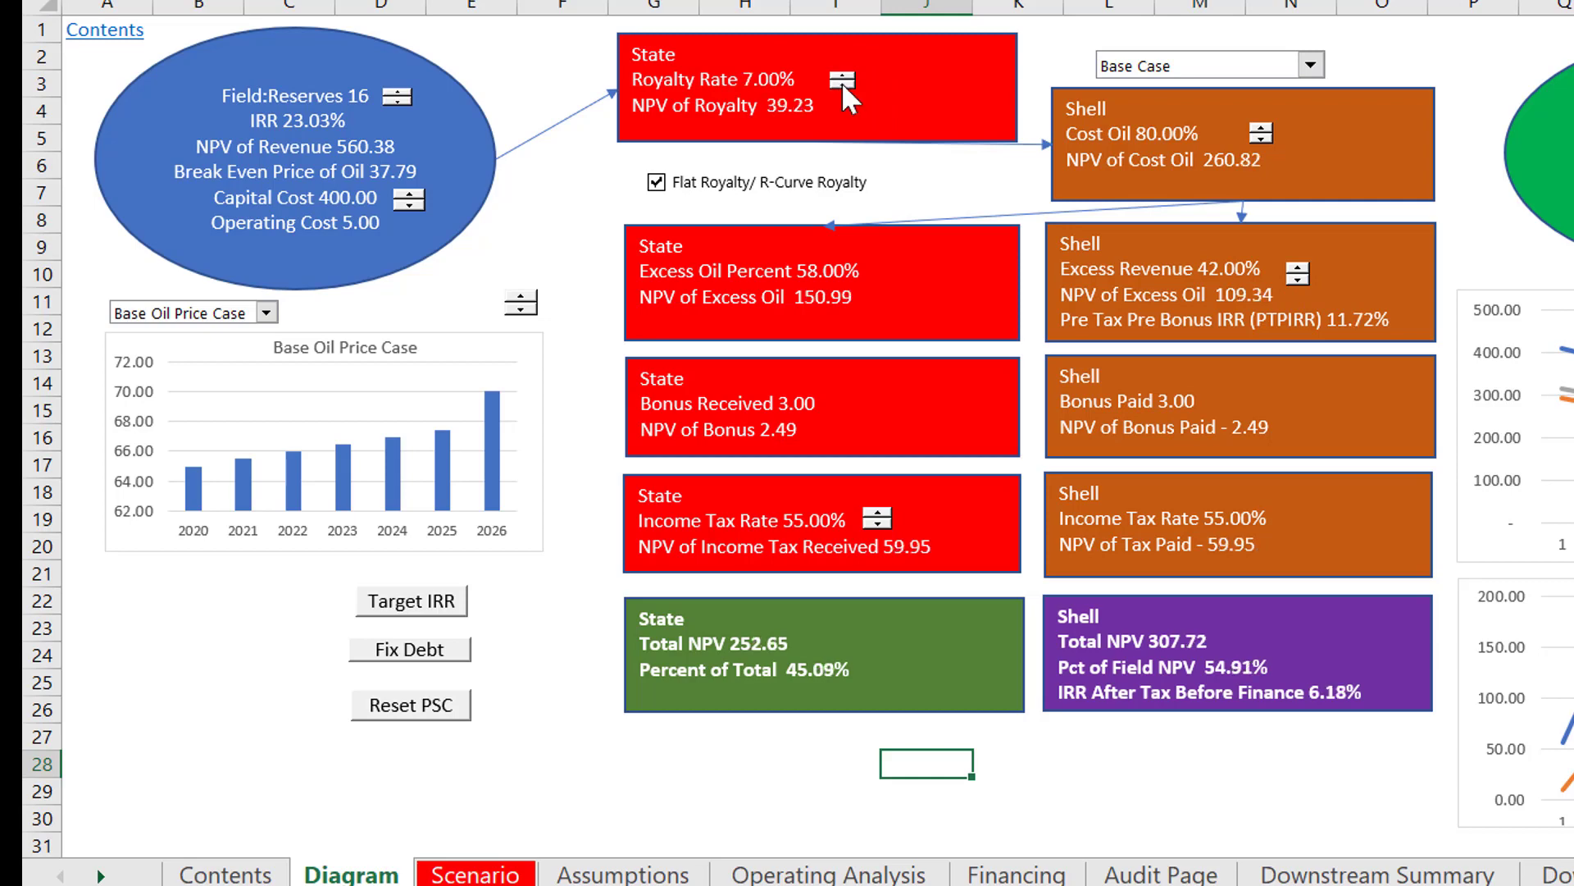
left_click(842, 85)
left_click(842, 86)
left_click(842, 86)
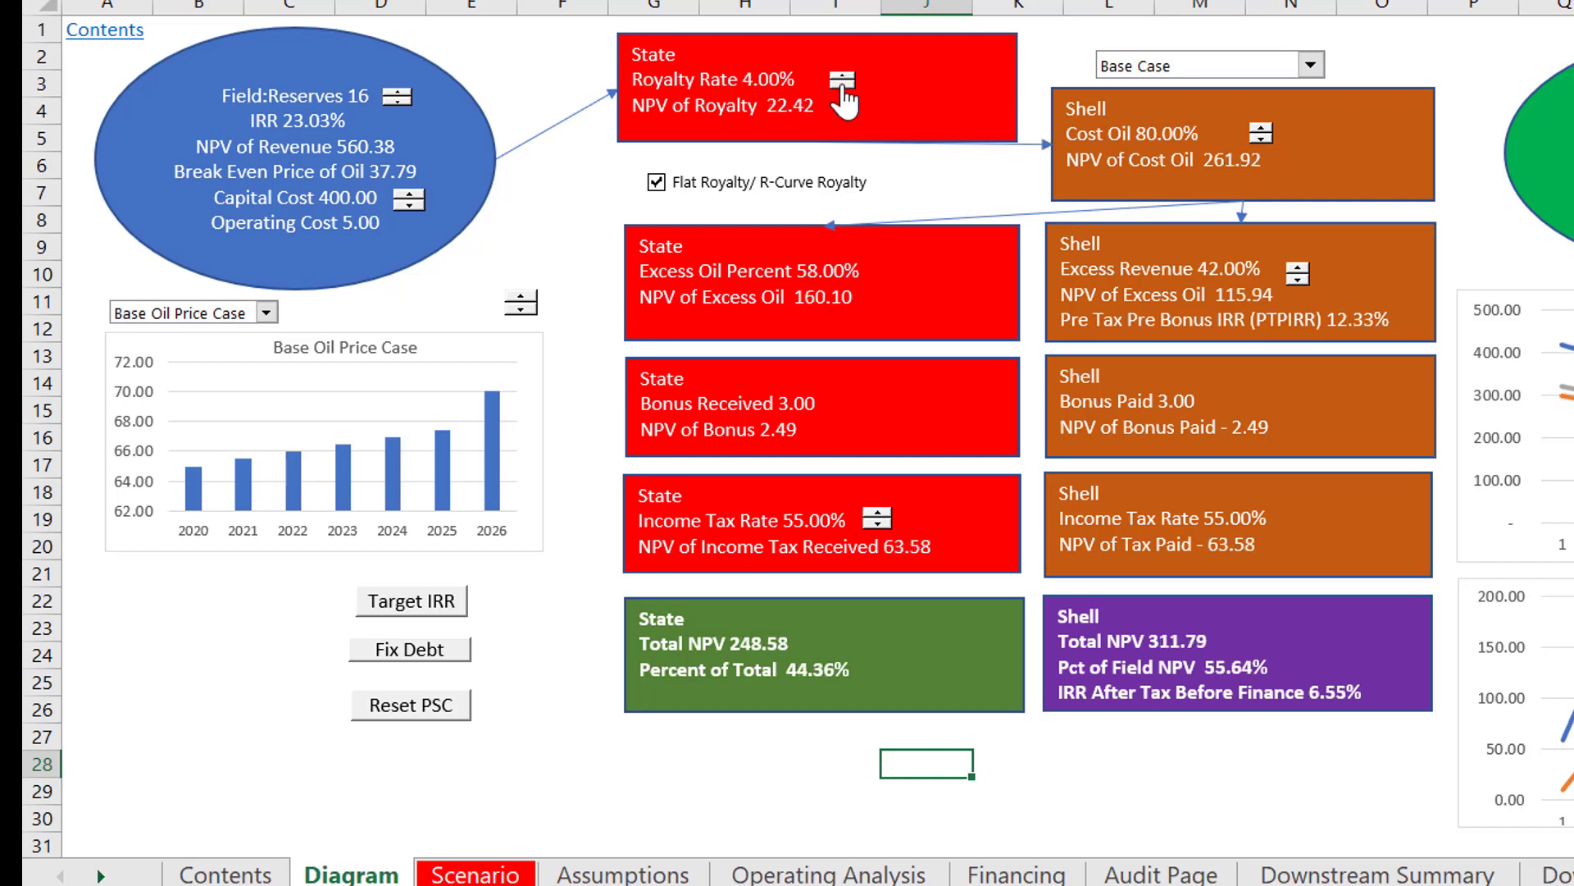
left_click(879, 514)
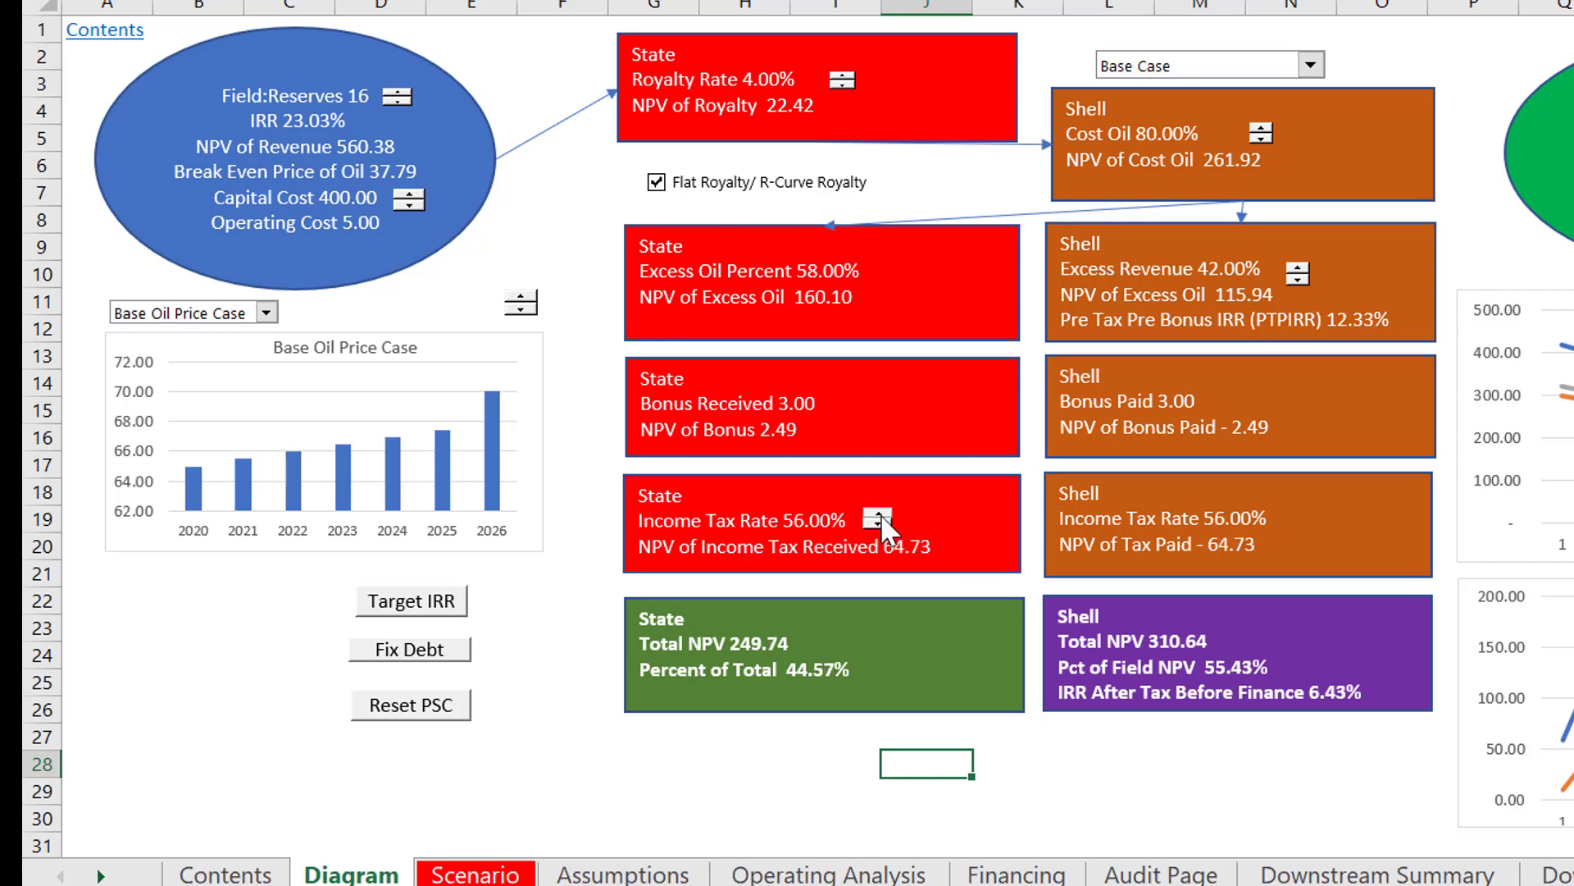
Step: Raise the State's Income Tax Rate to 62%
left_click(879, 514)
left_click(879, 514)
left_click(879, 514)
left_click(879, 514)
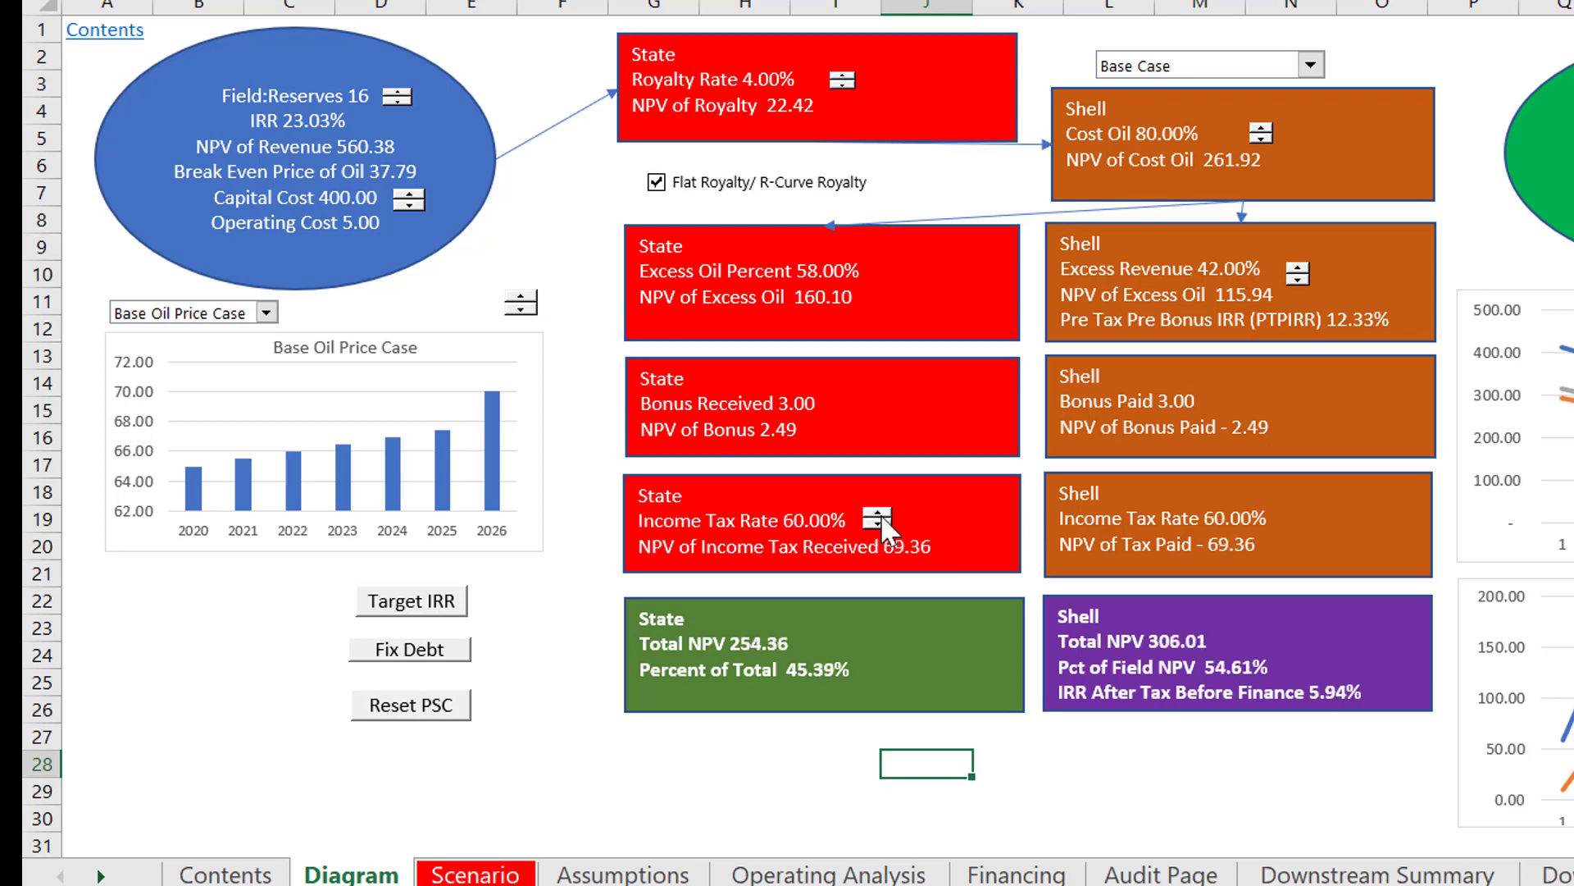
left_click(880, 514)
left_click(881, 514)
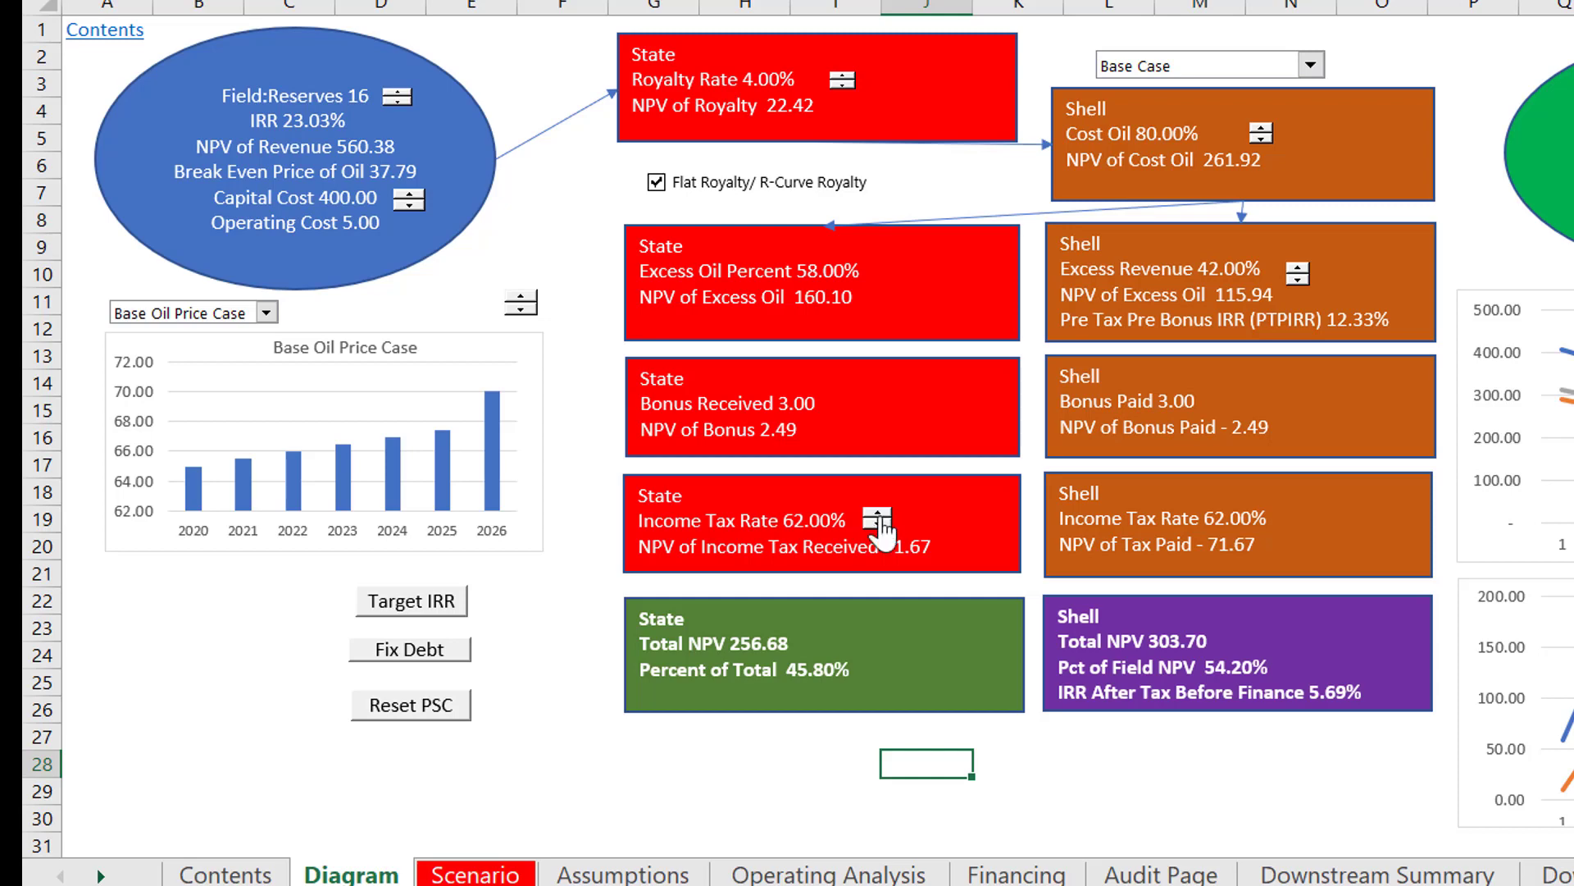
Step: Lower the State's Income Tax Rate to 35%
left_click(879, 525)
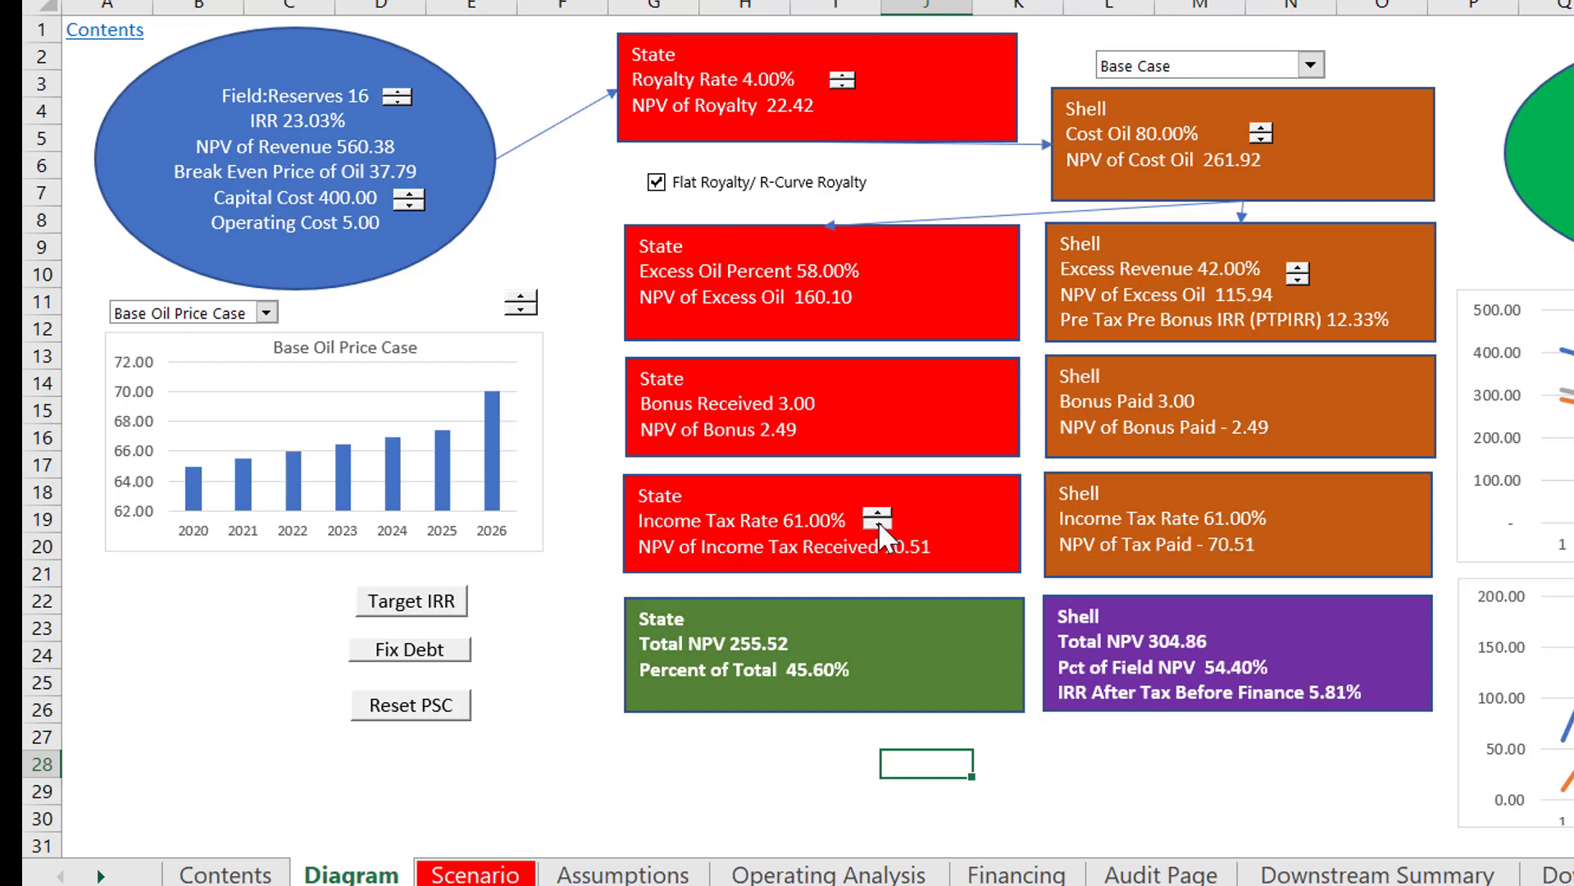
left_click(879, 524)
left_click(878, 524)
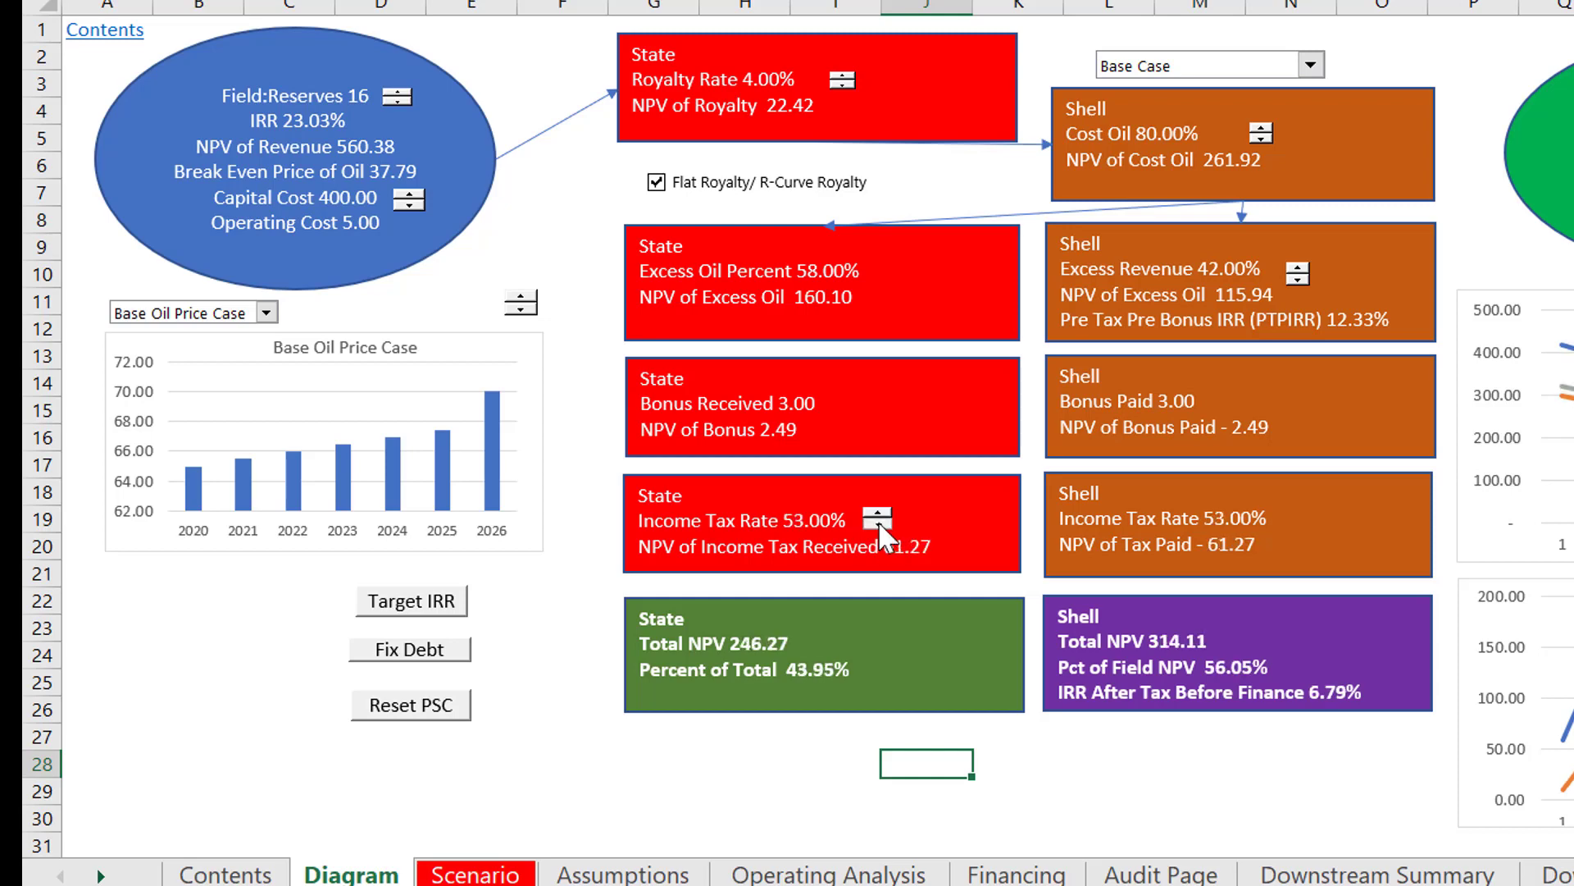
left_click(878, 523)
left_click(878, 524)
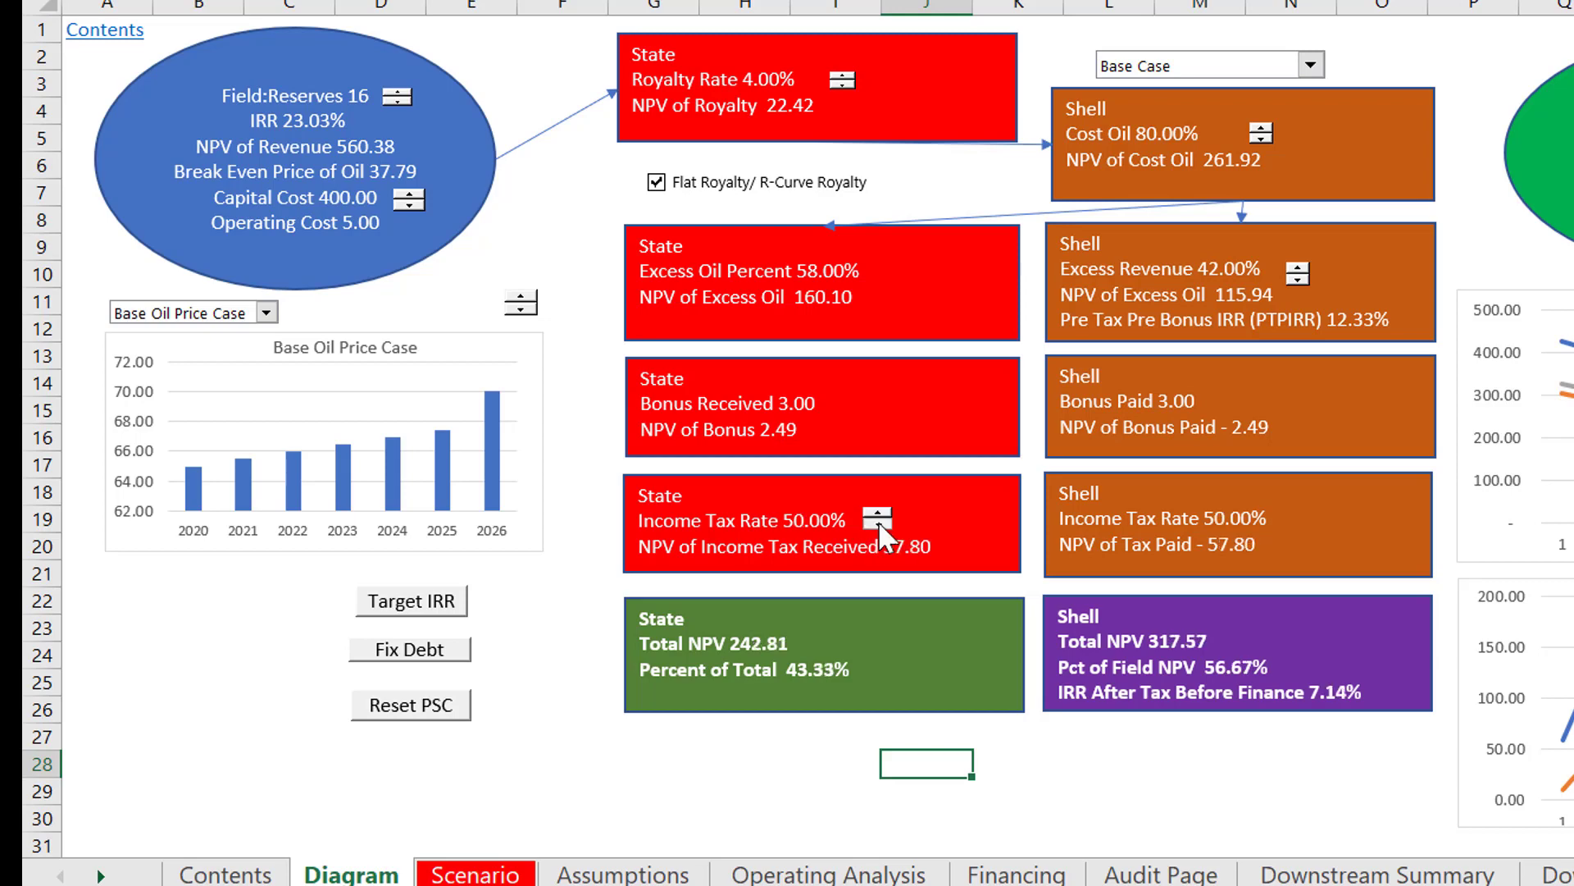
left_click(878, 523)
left_click(878, 524)
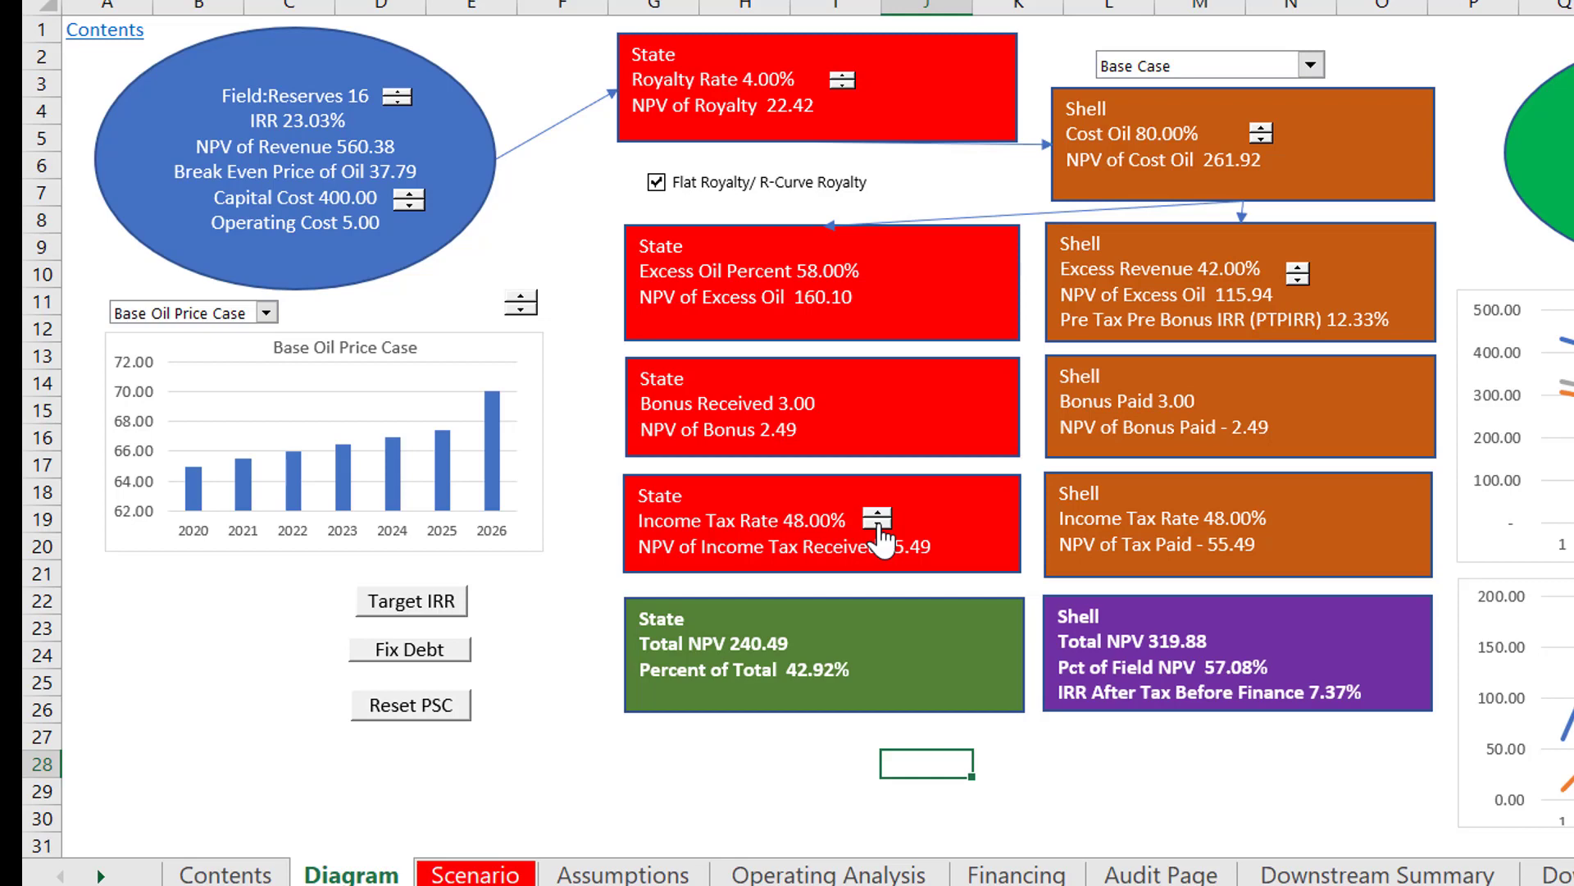
left_click(878, 523)
left_click(878, 523)
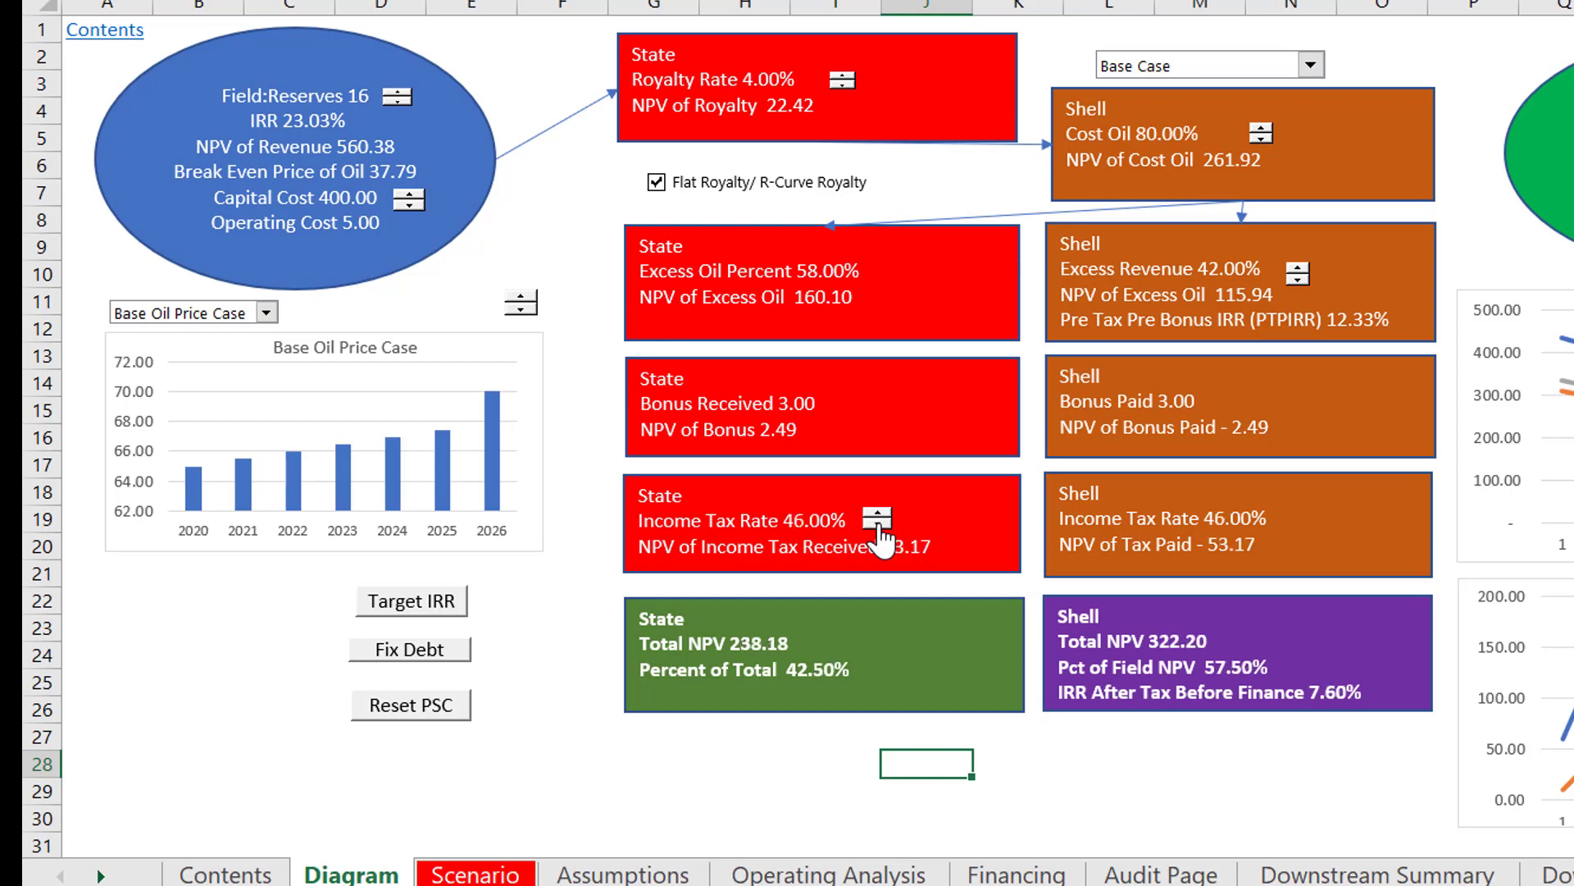
left_click(879, 523)
left_click(878, 523)
left_click(879, 524)
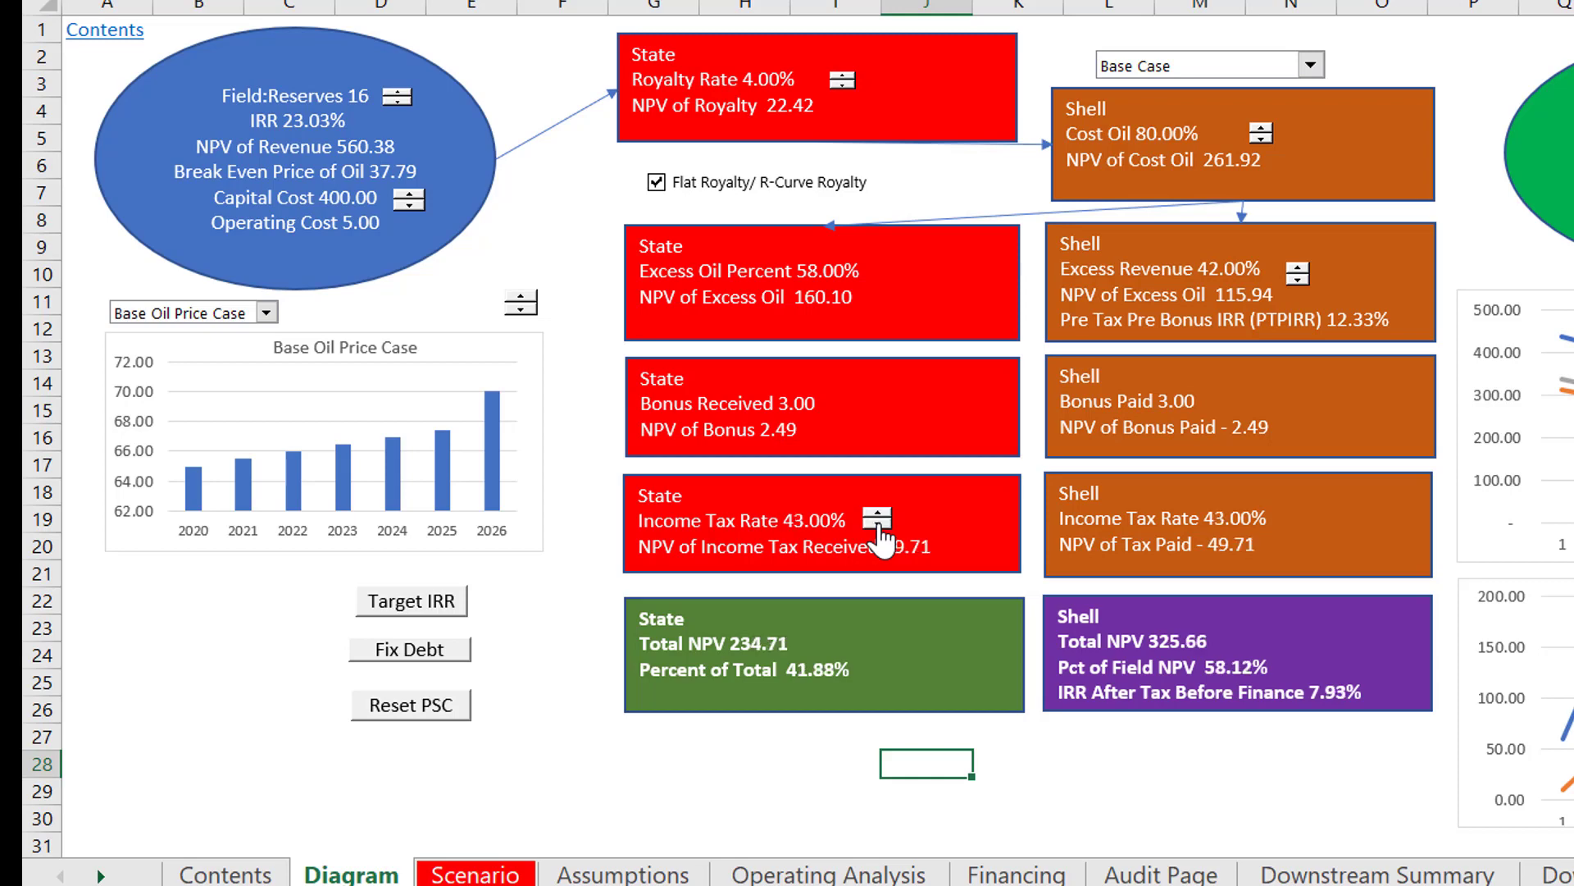
left_click(878, 524)
left_click(878, 523)
left_click(878, 523)
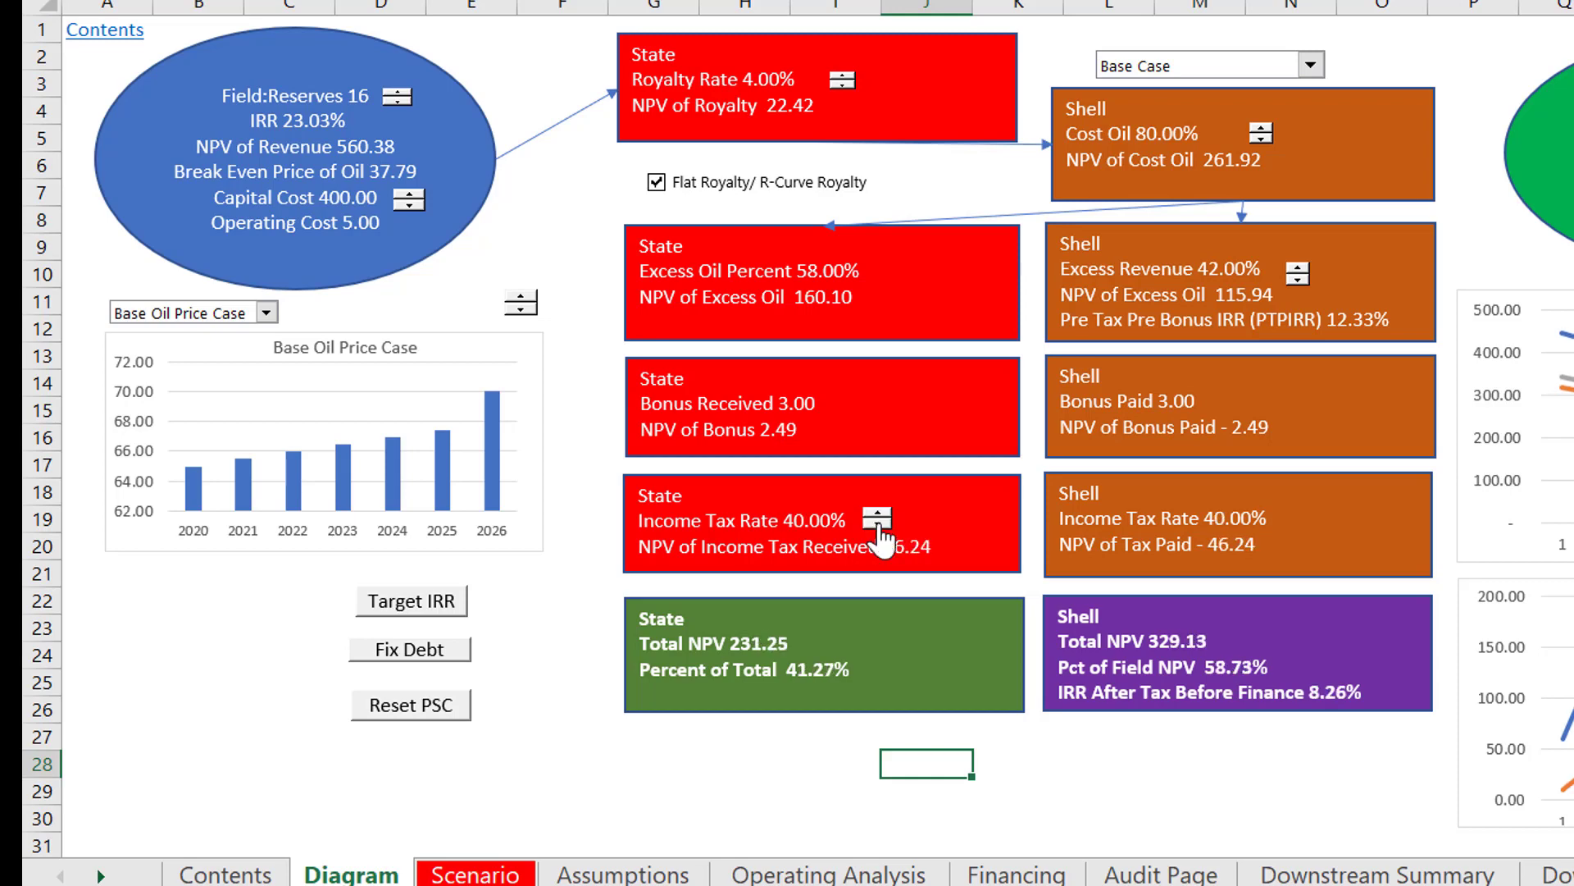
left_click(878, 524)
left_click(878, 523)
left_click(879, 523)
left_click(878, 523)
left_click(878, 523)
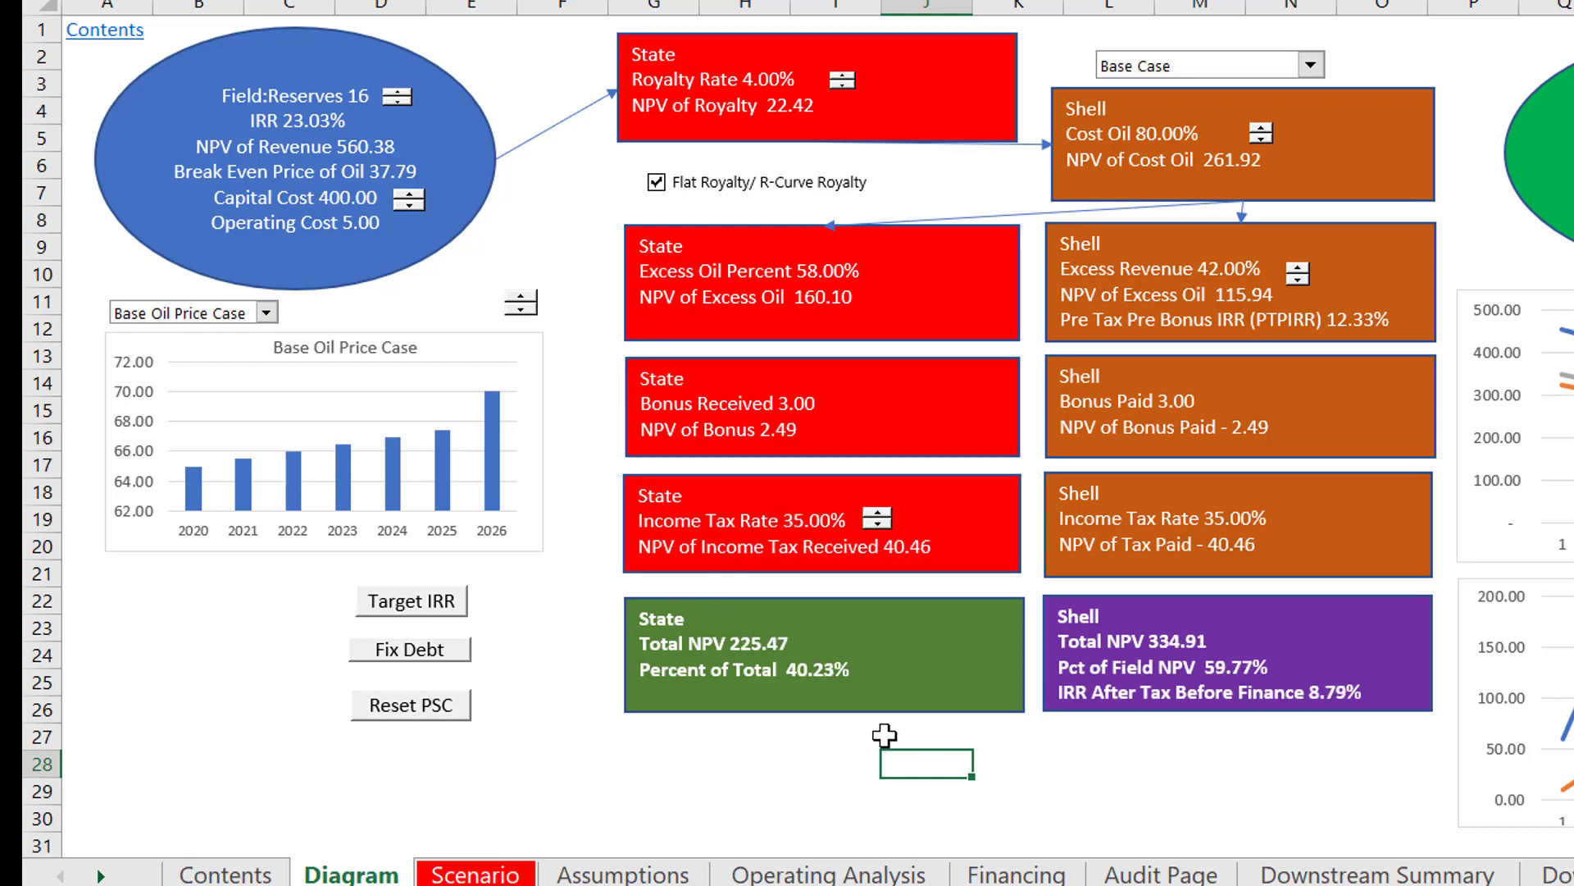
Step: Look over the Diagram sheet's Reserve Based Loan ellipse and its borrowing base and debt service charts
left_click(726, 804)
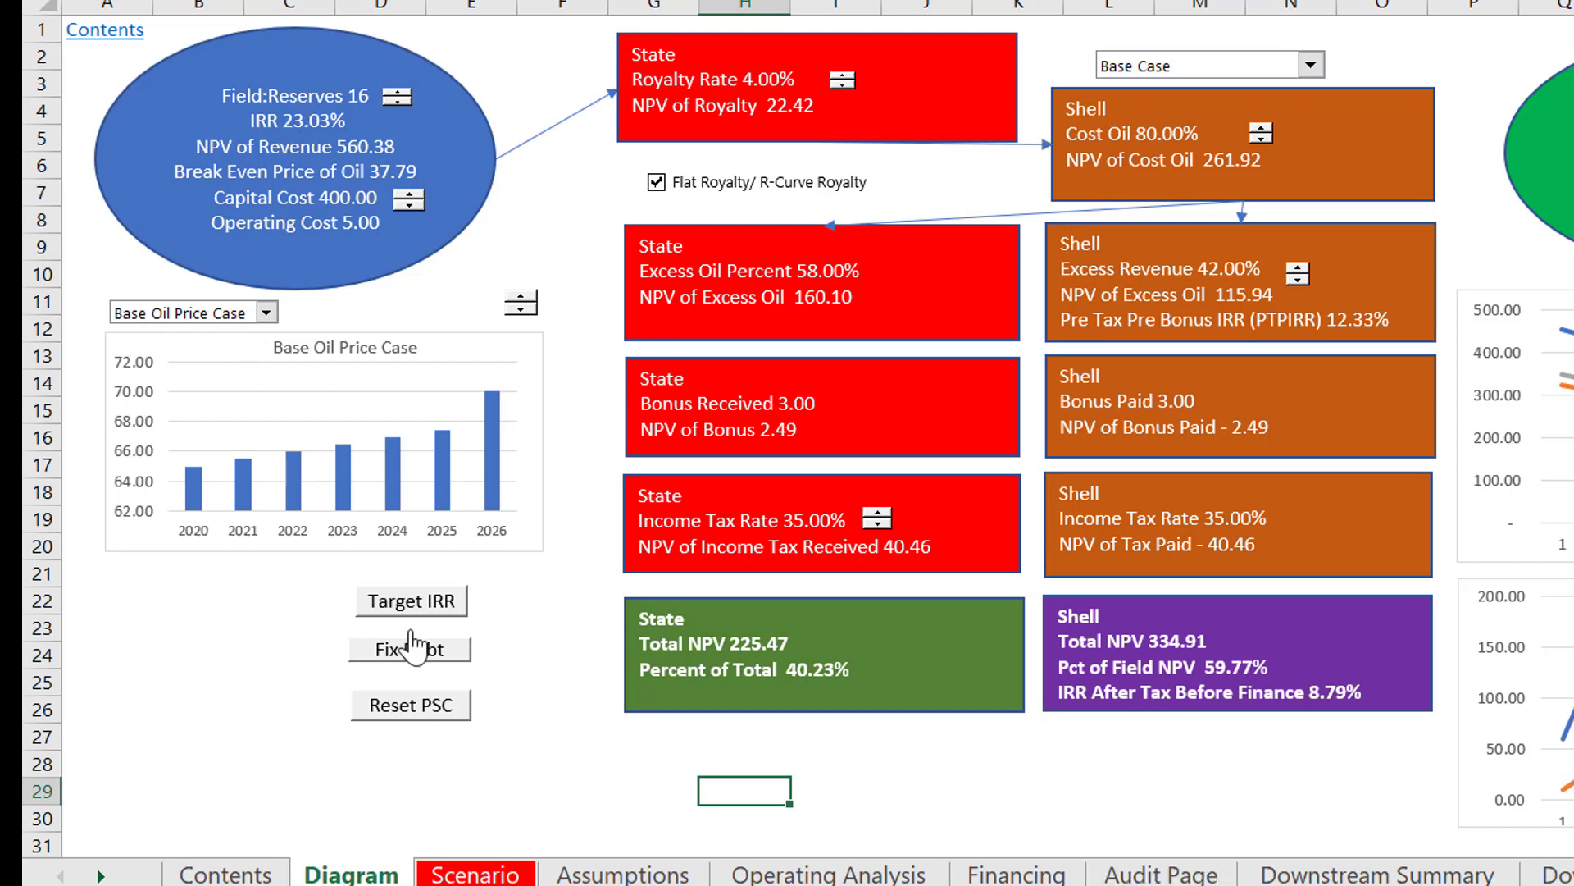
left_click(434, 674)
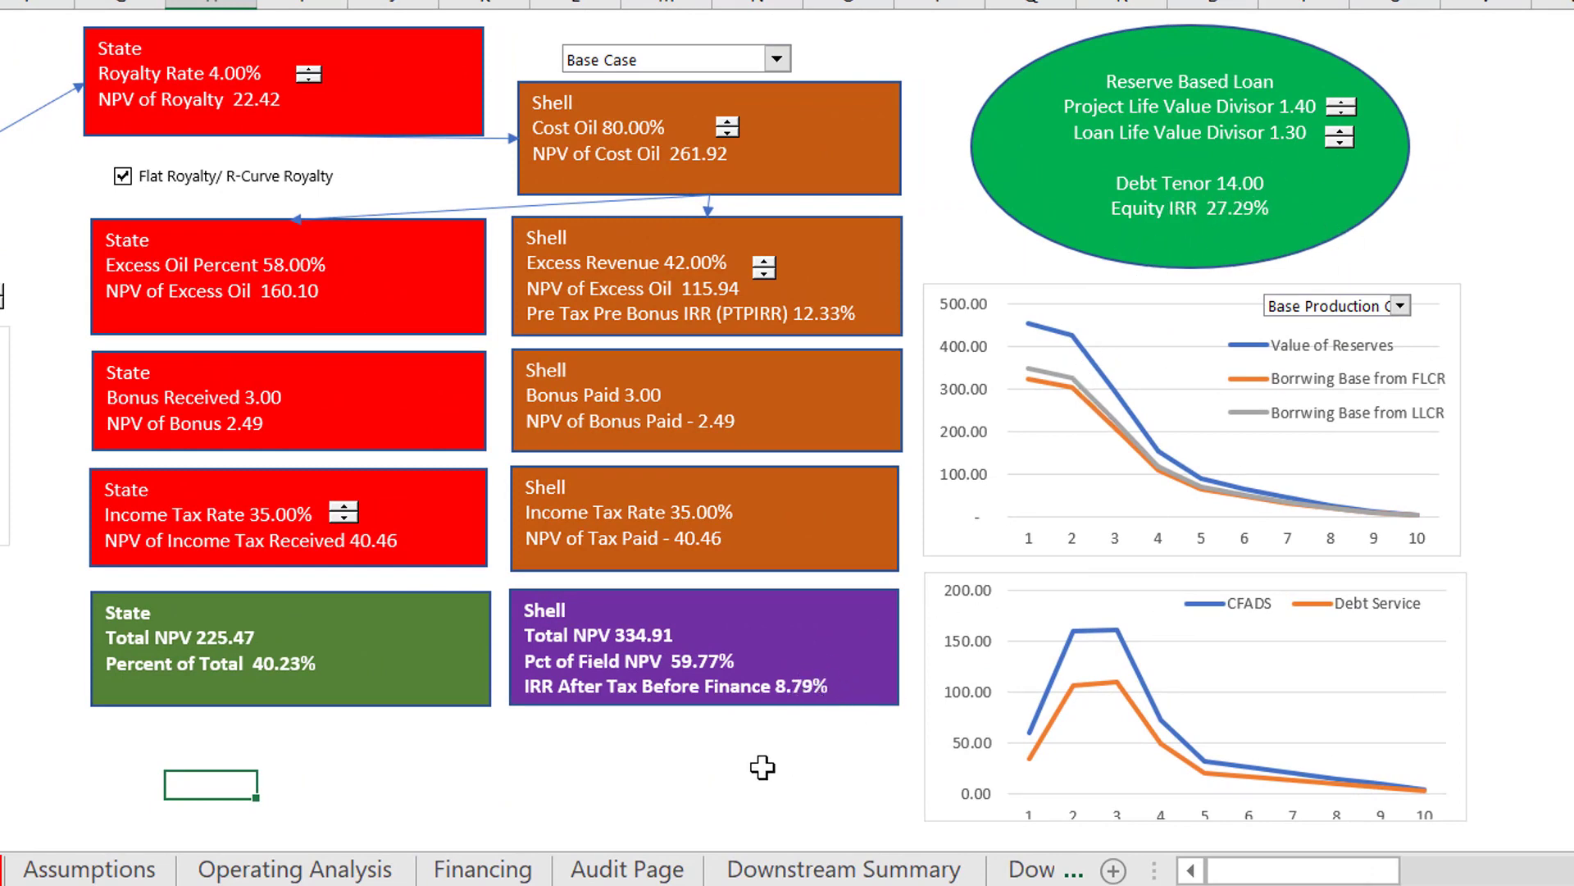
left_click(617, 764)
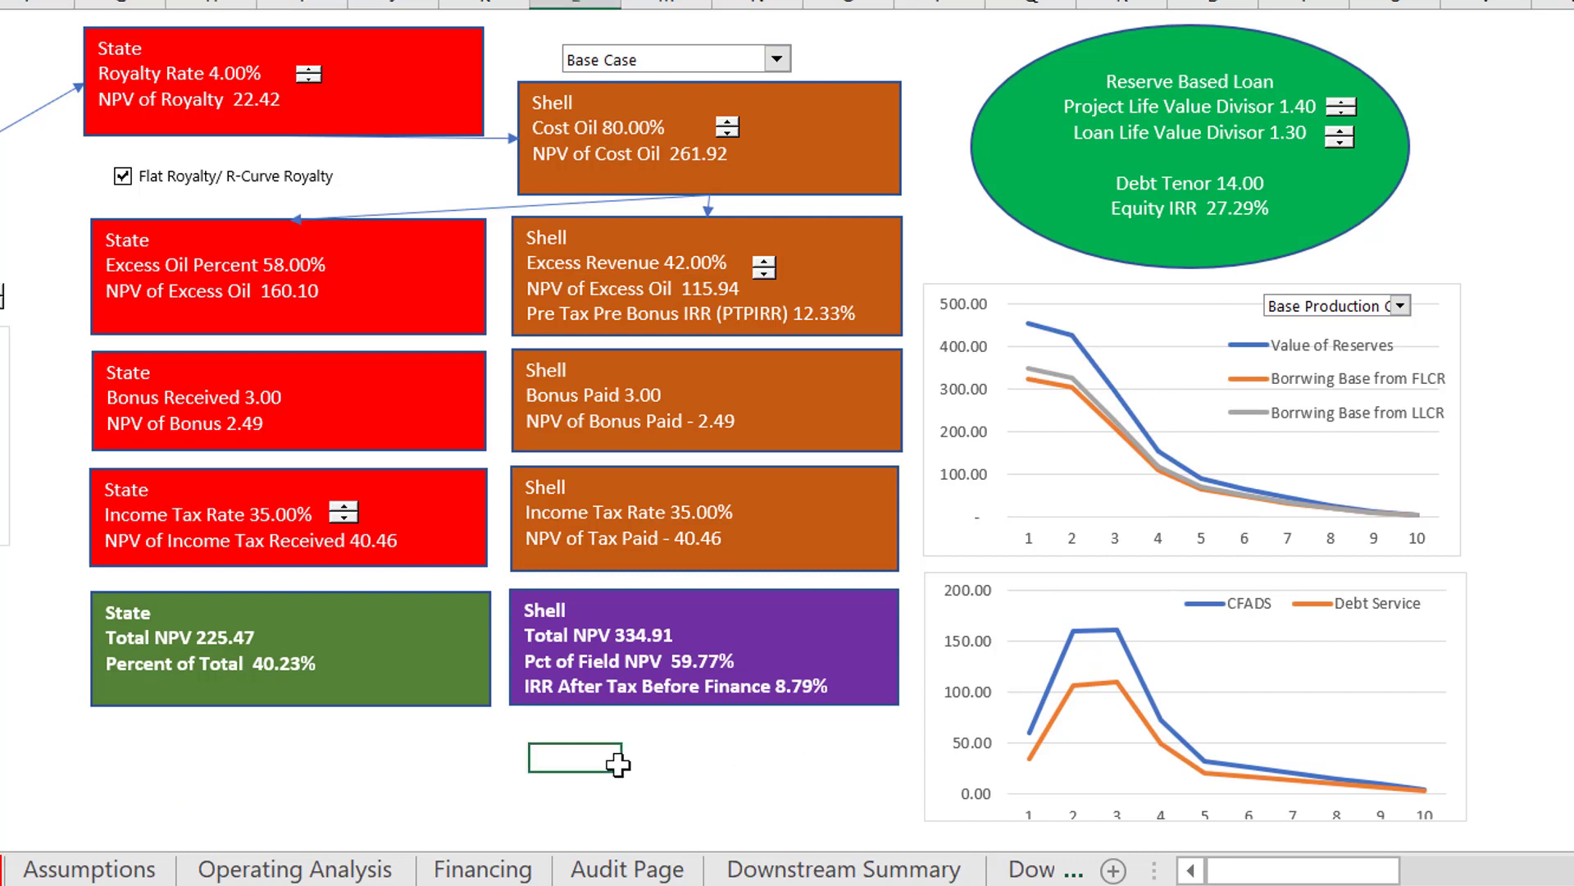
Step: Look through the Scenario and Assumptions sheets that follow the Diagram sheet
key("ctrl+Page_Down")
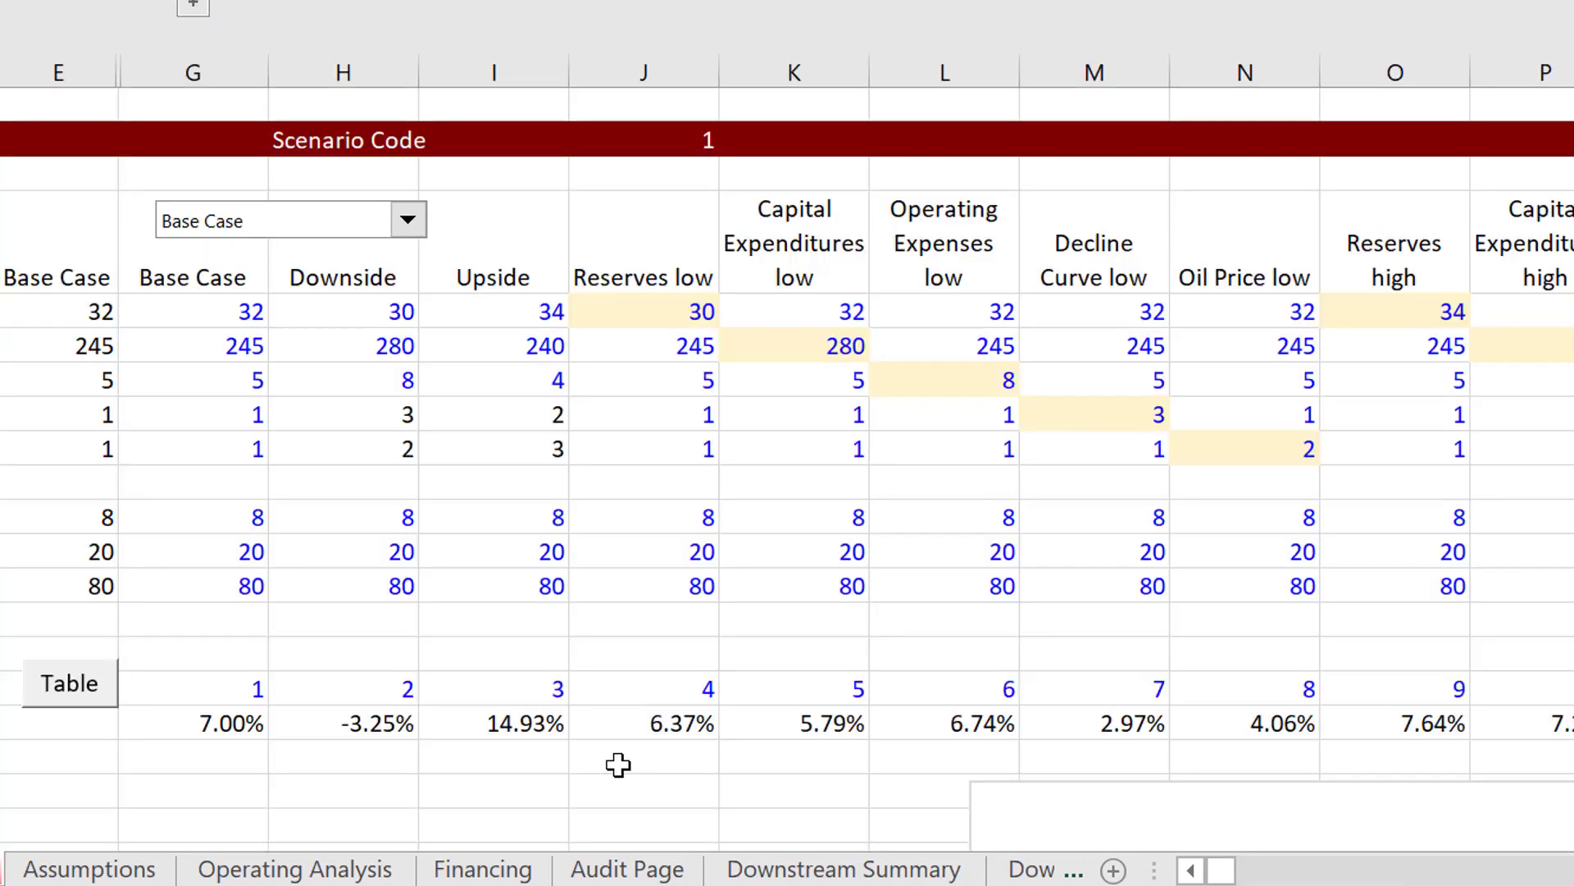
key("ctrl+Page_Up")
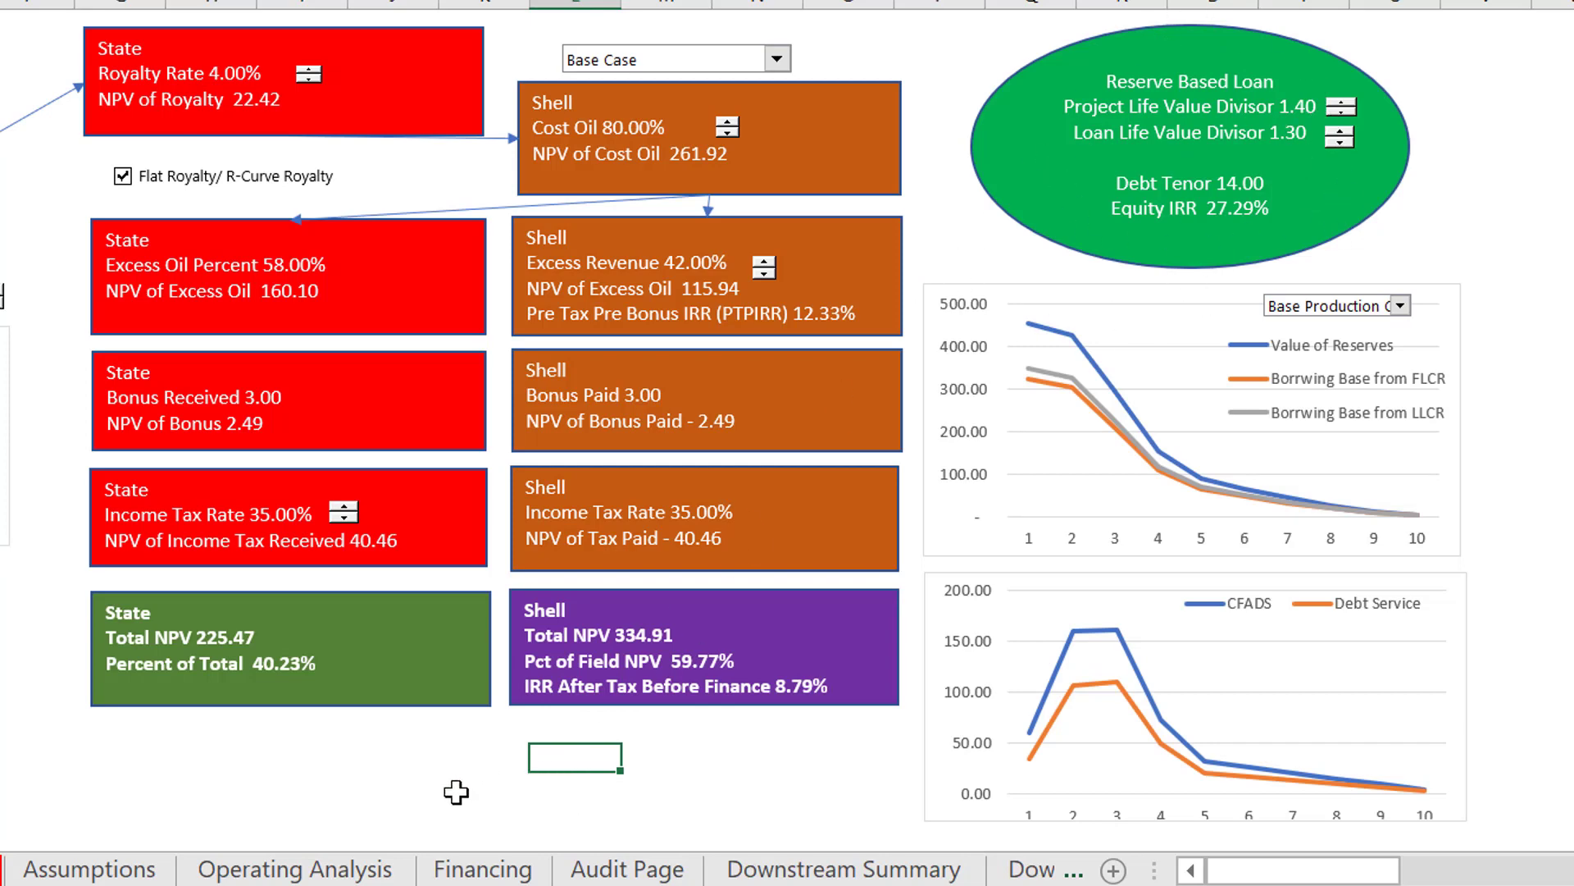
key("ctrl+Page_Down")
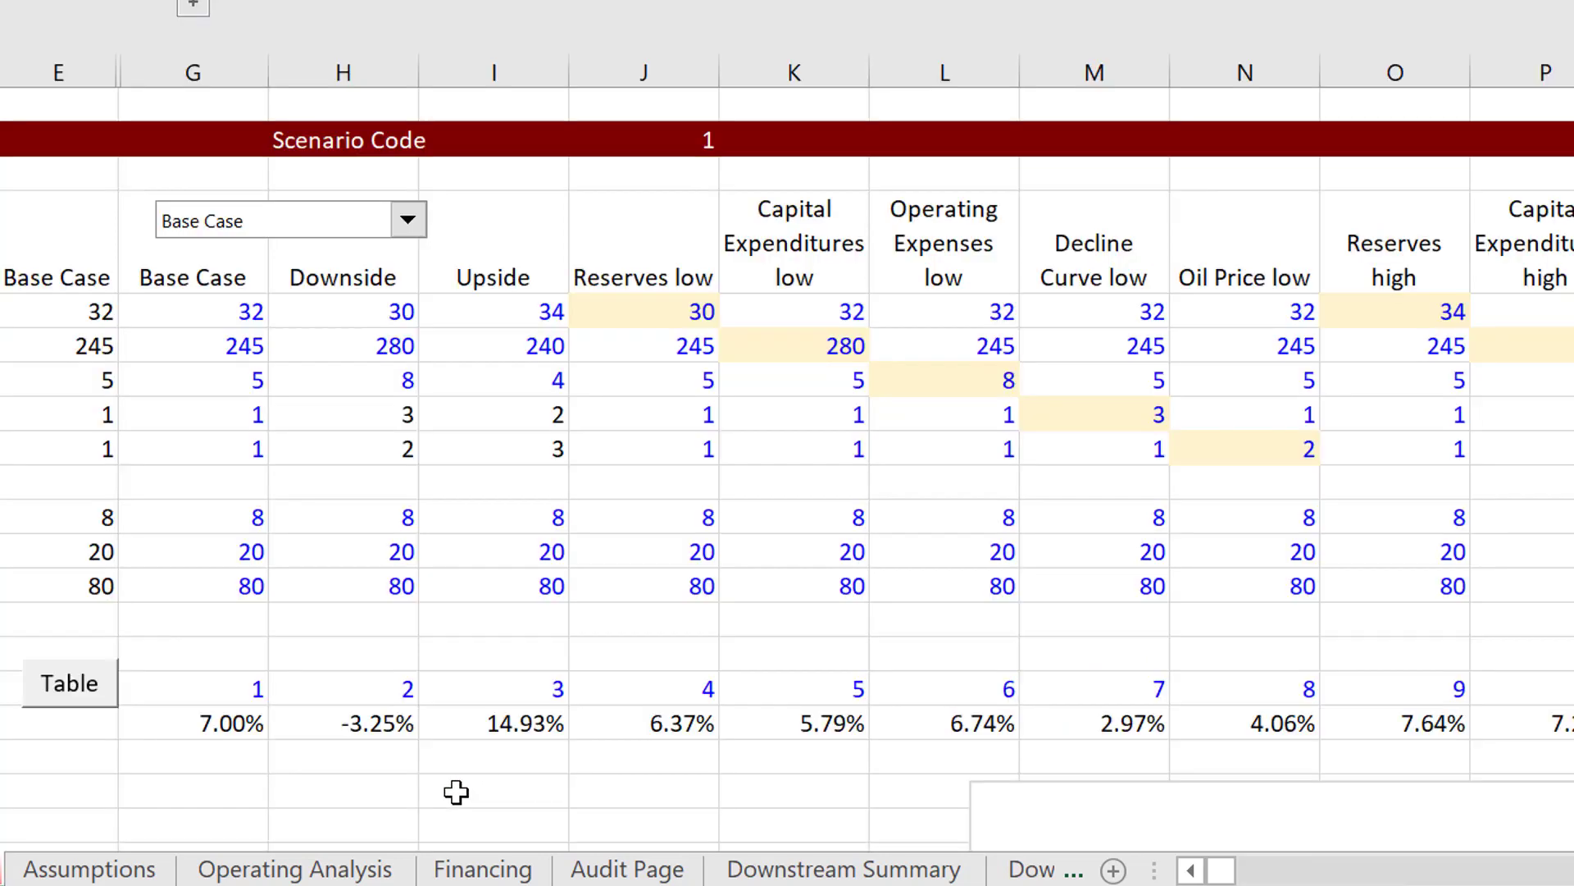
key("ctrl+Page_Down")
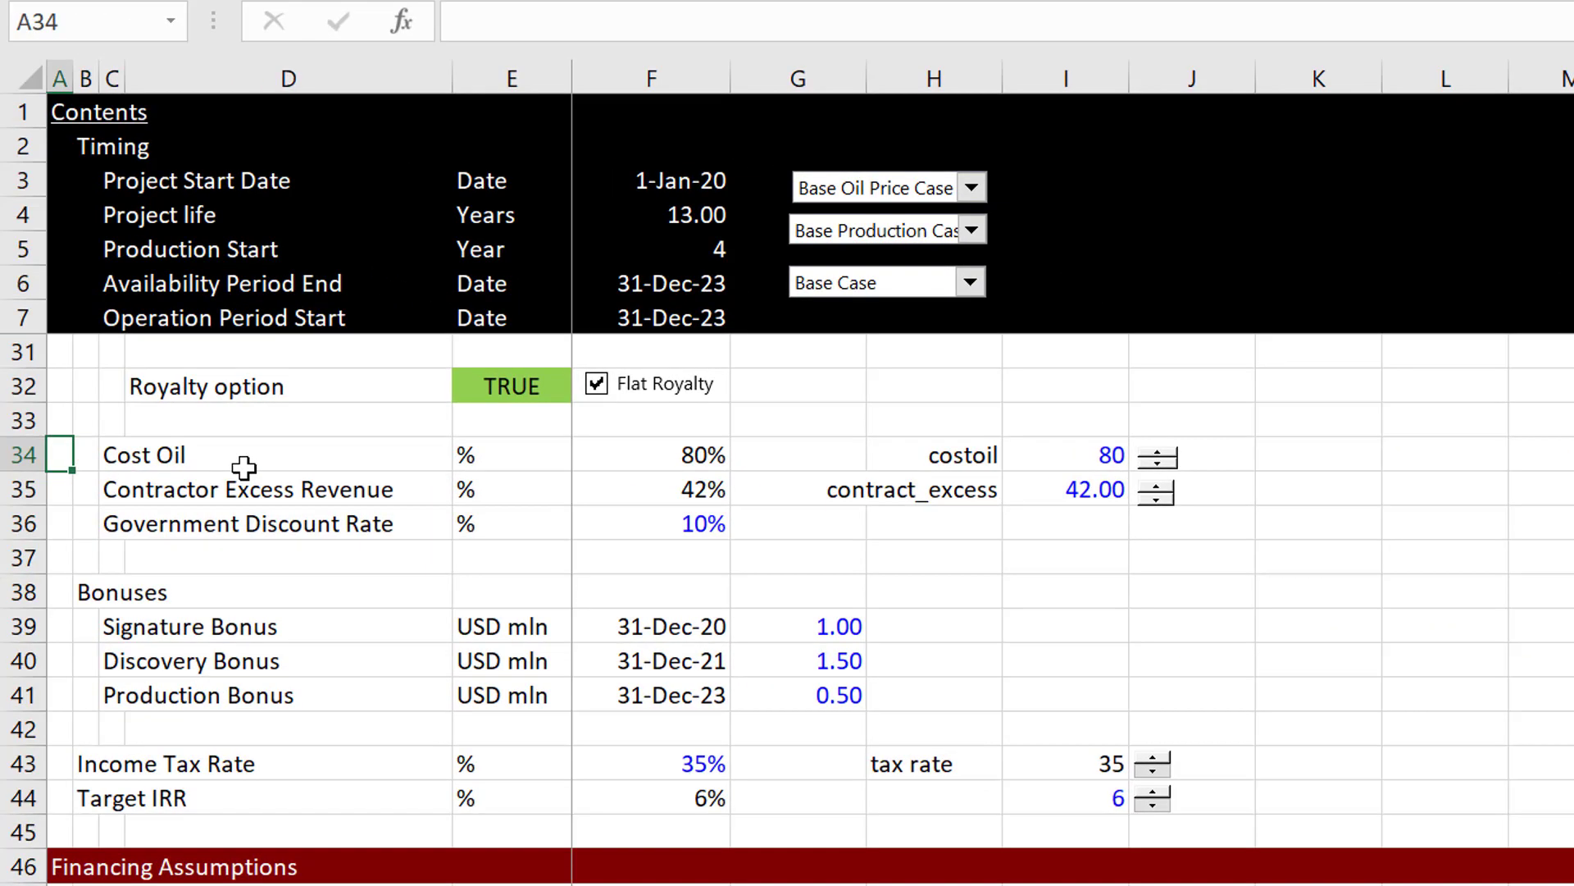
key("ctrl+Page_Down")
scroll(244, 468, "up", 1)
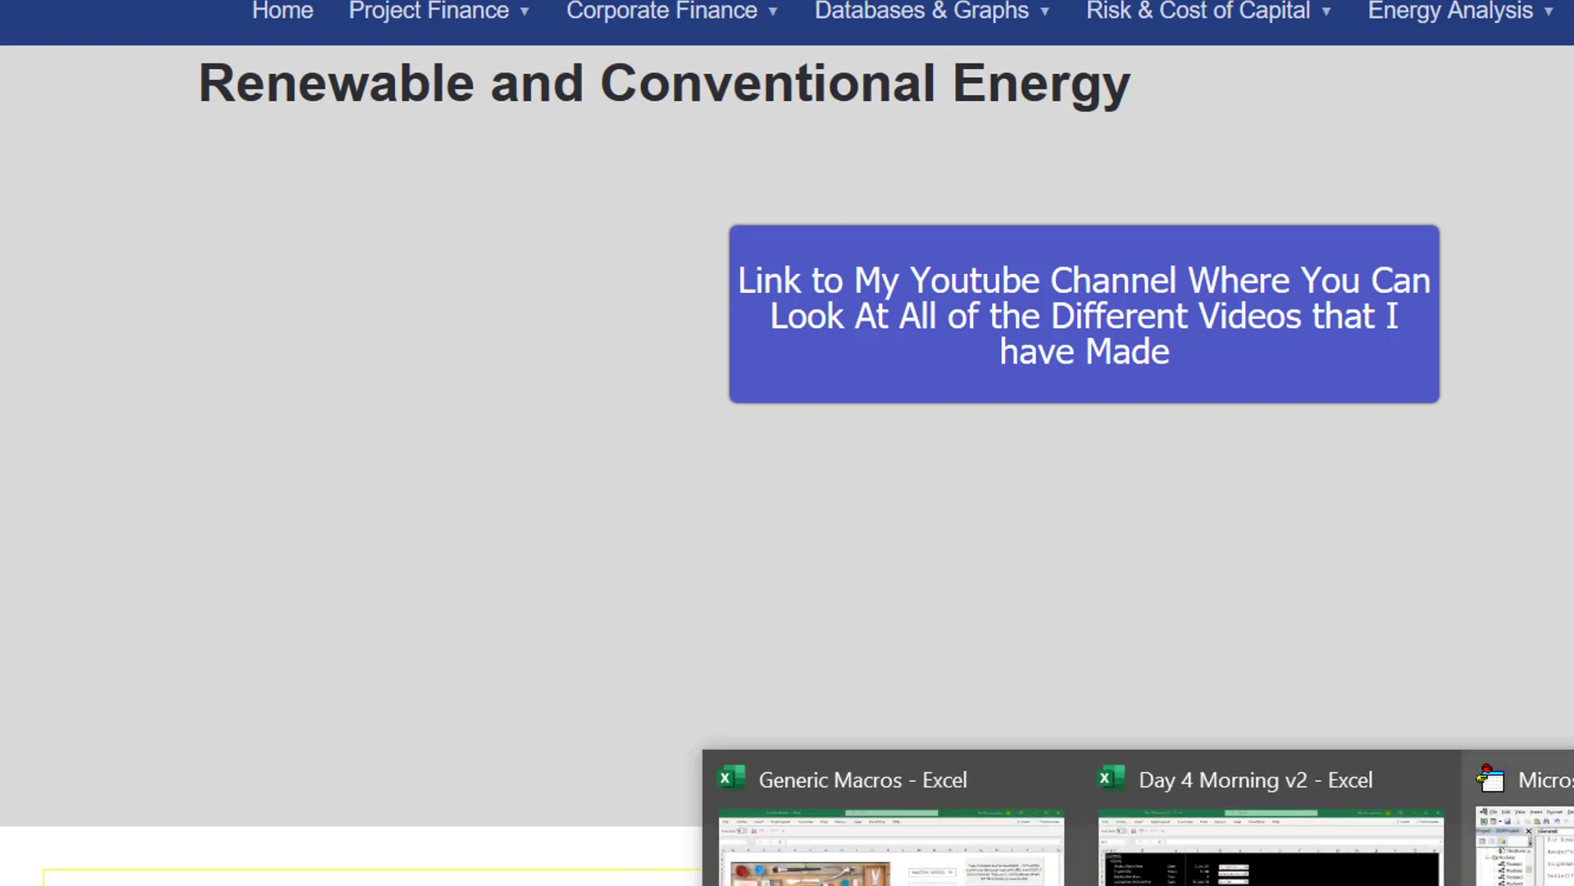
Step: Return to the Day 4 Morning v2 workbook and review the Assumptions sheet from Operation of Field down to Financing Assumptions
left_click(1254, 828)
key("Escape")
left_click(334, 593)
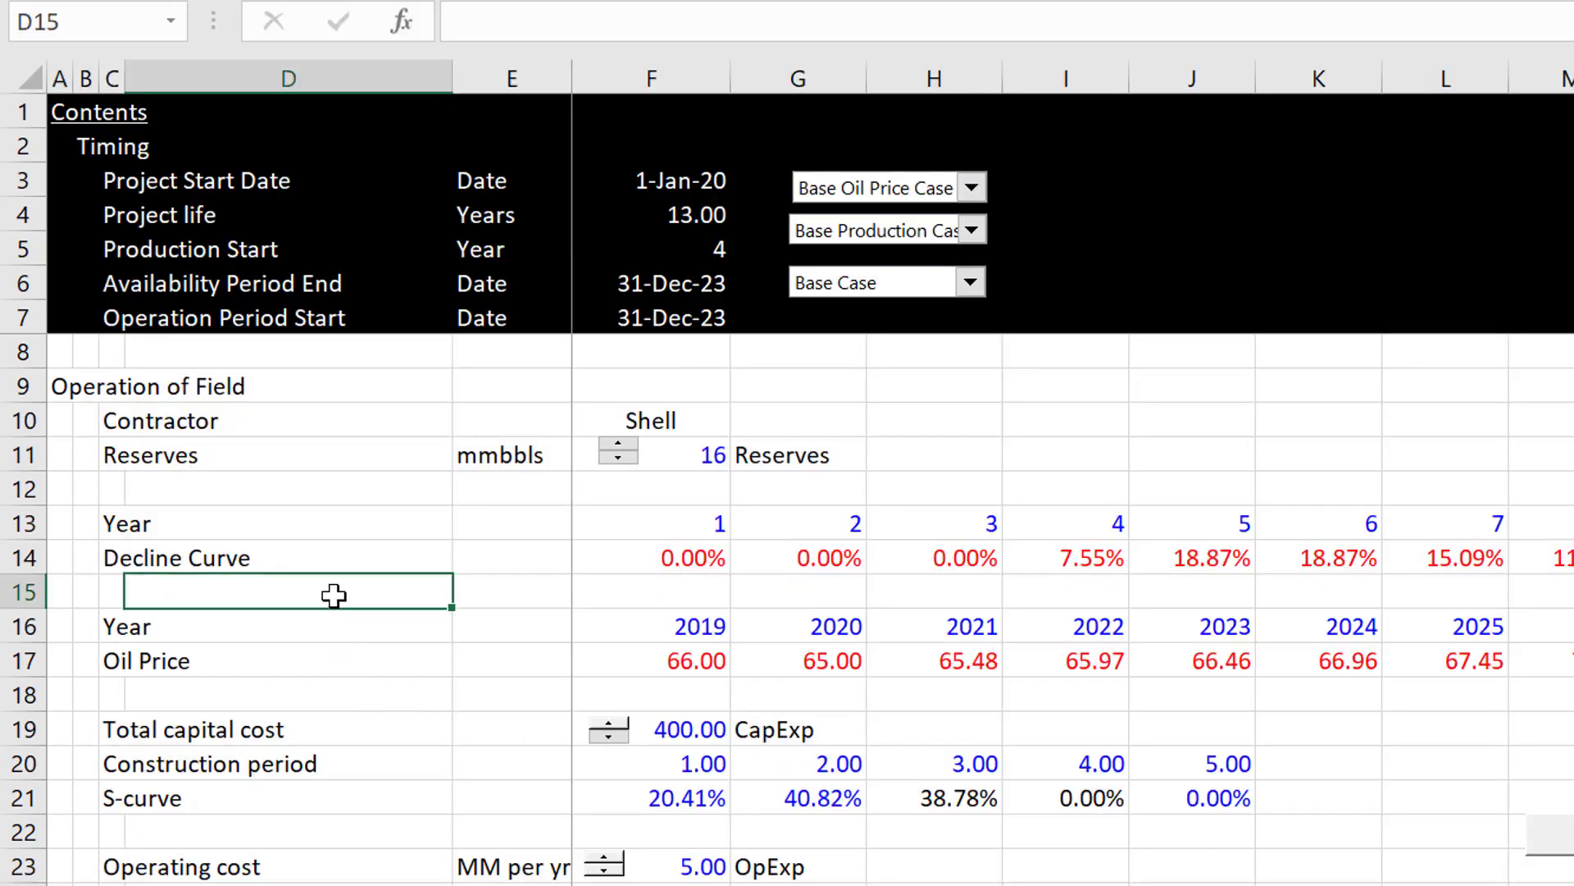
key("Left")
key("Left")
key("Left")
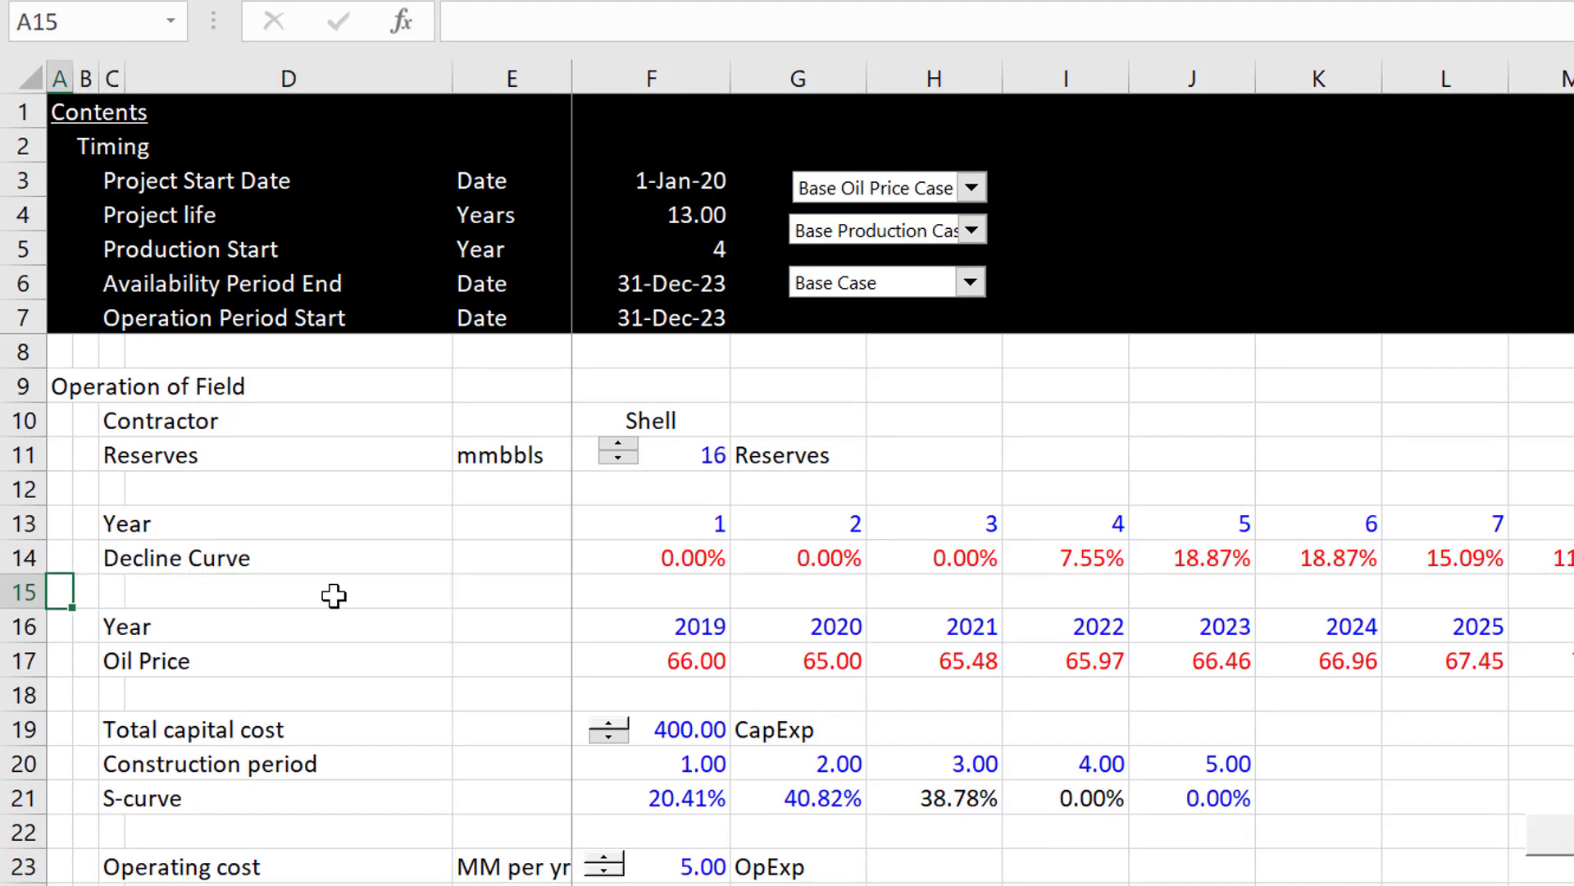
key("Page_Down")
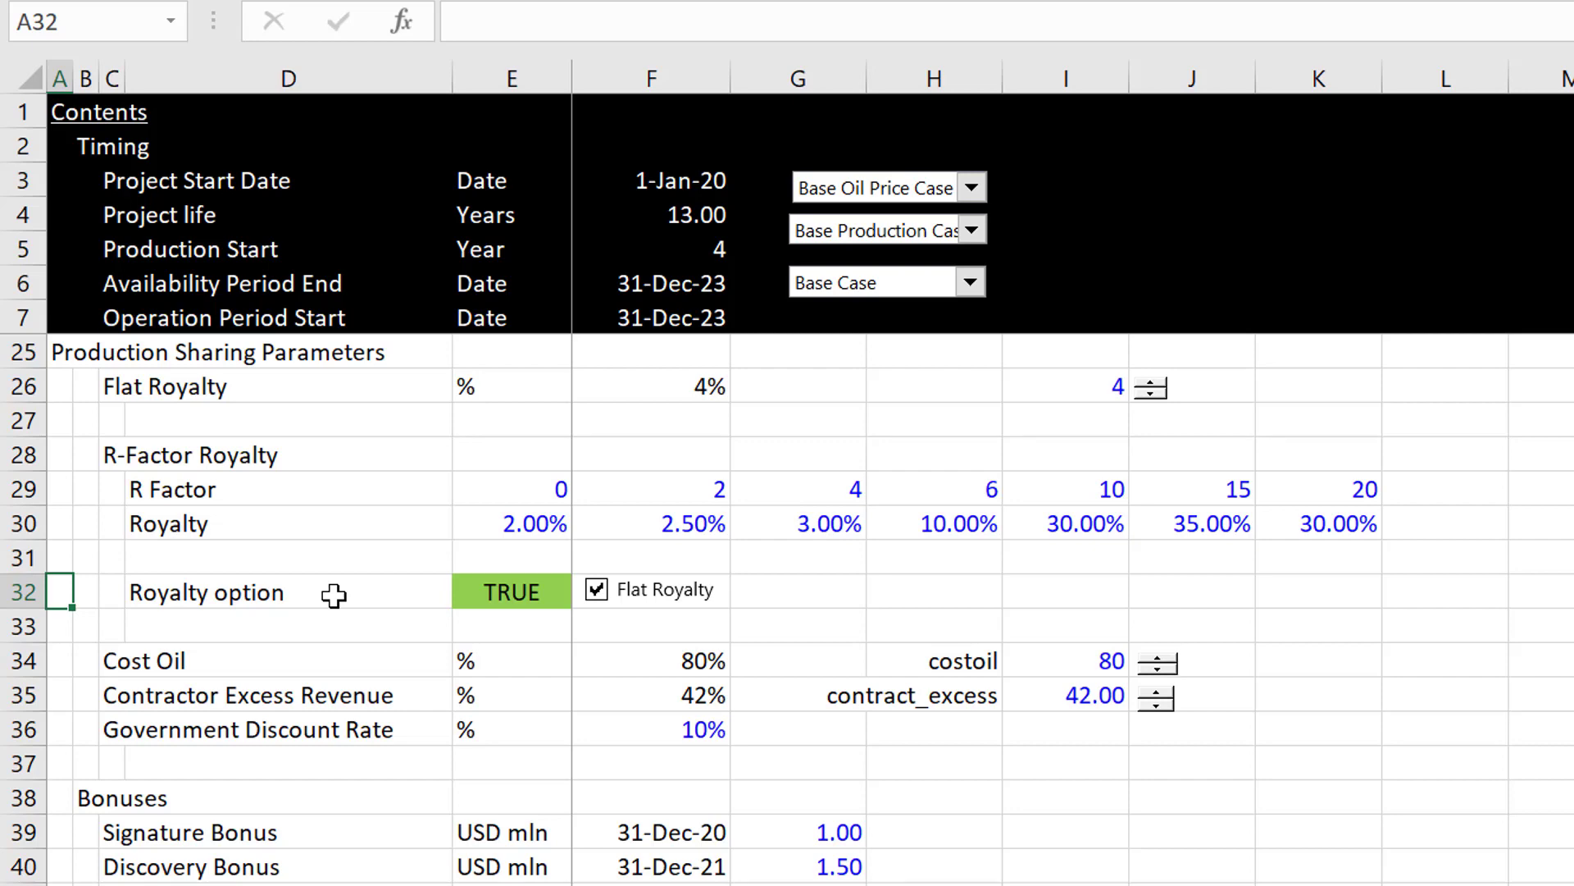
key("Page_Down")
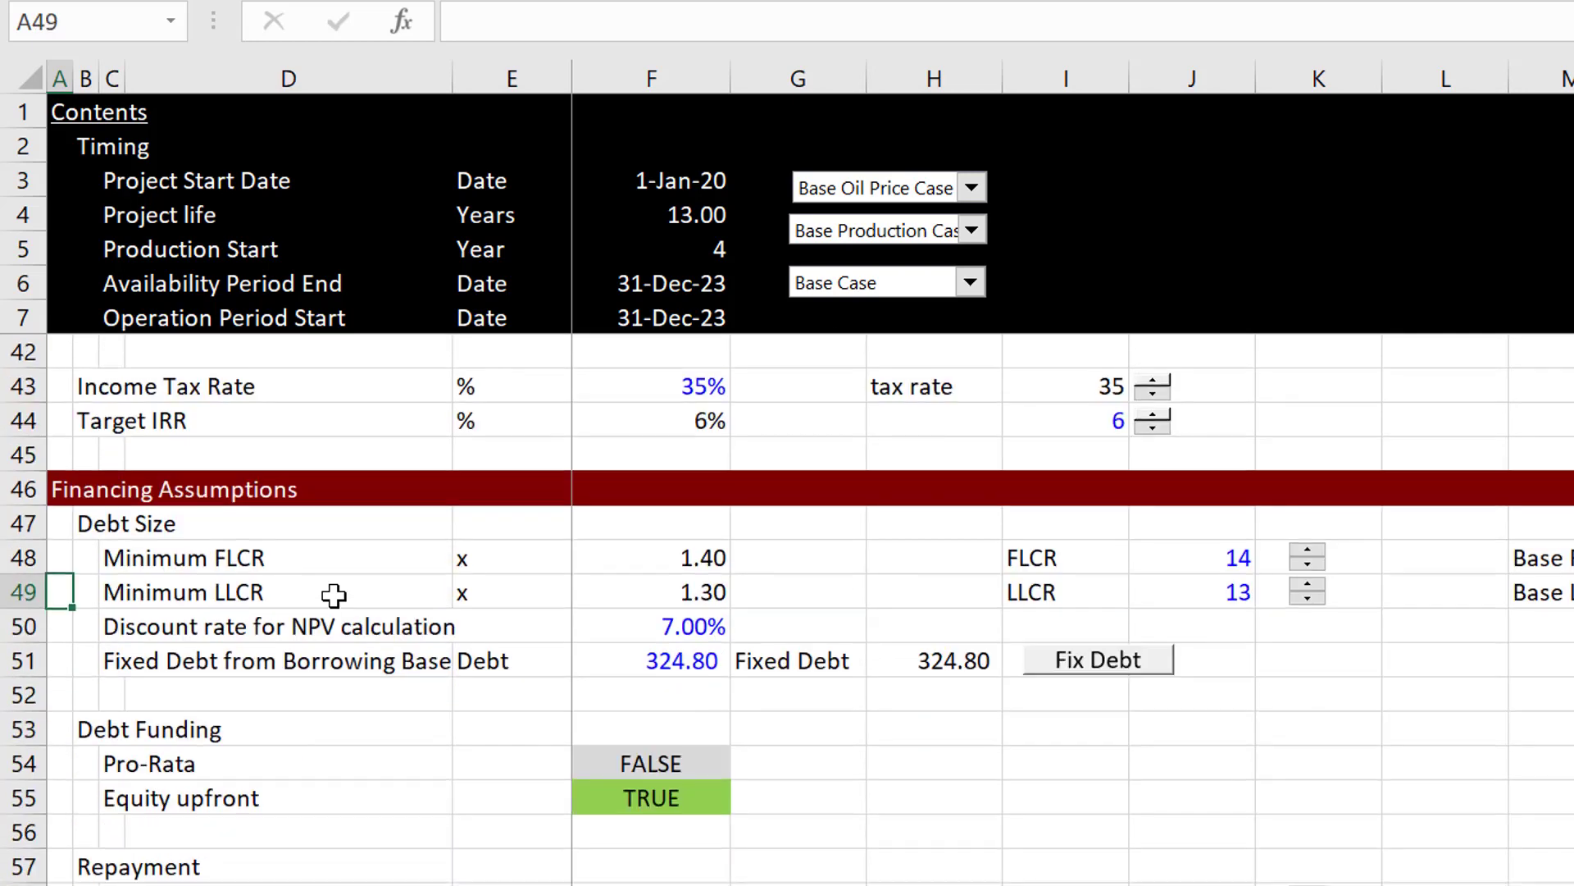
key("Up")
key("Up")
key("Up")
key("Up")
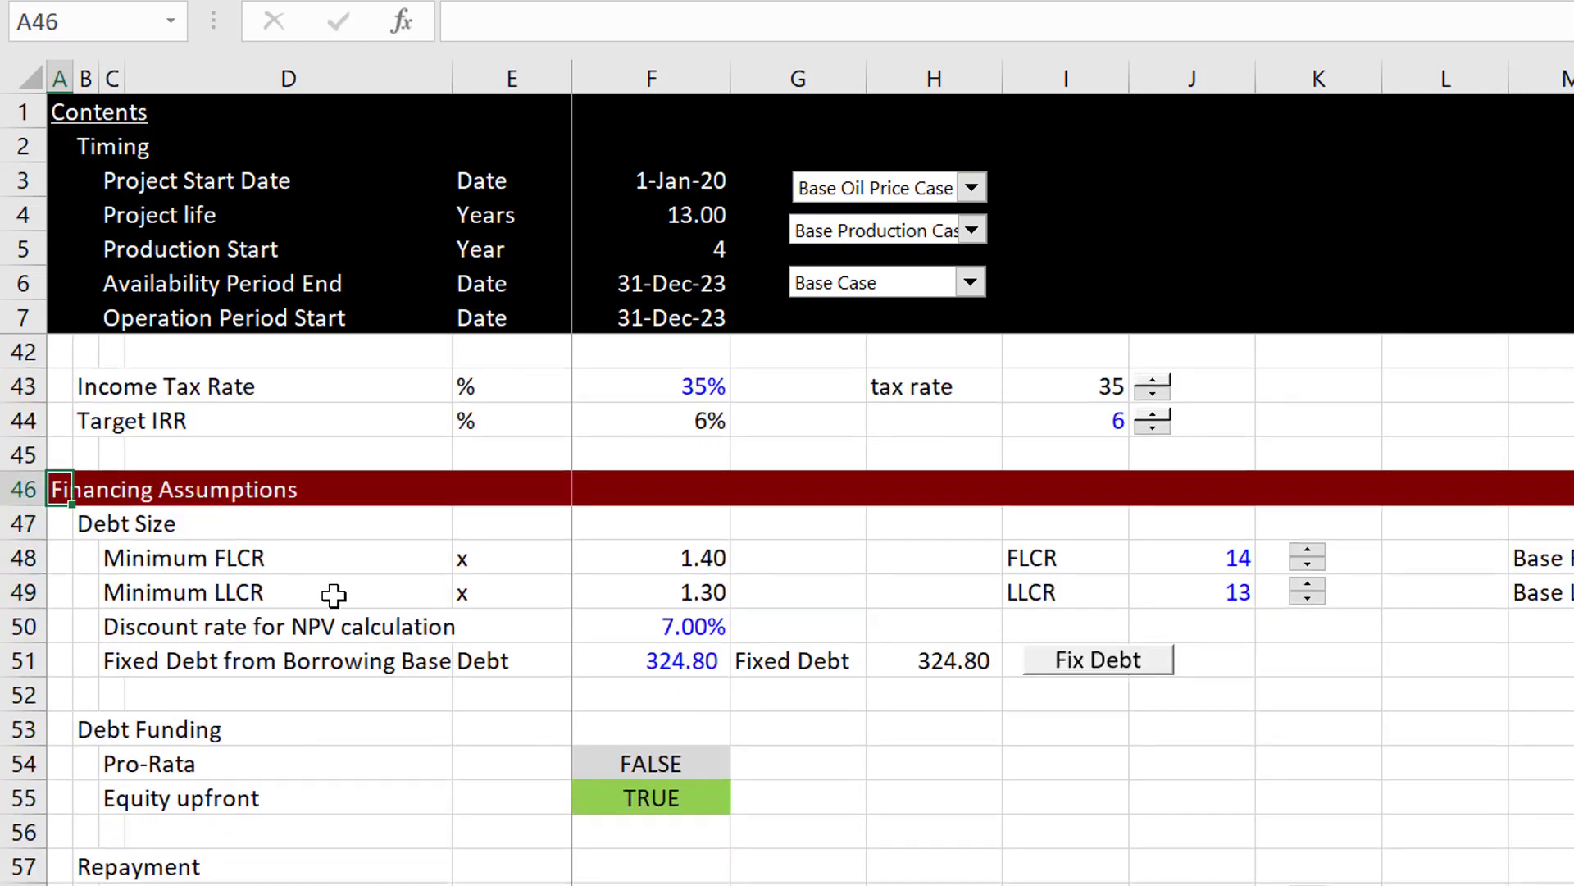
Step: Examine the Flat Royalty, R-Factor Royalty and Cost Oil inputs under Production Sharing Parameters, including the Cost Oil formula in F34
key("Page_Up")
key("Down")
key("Down")
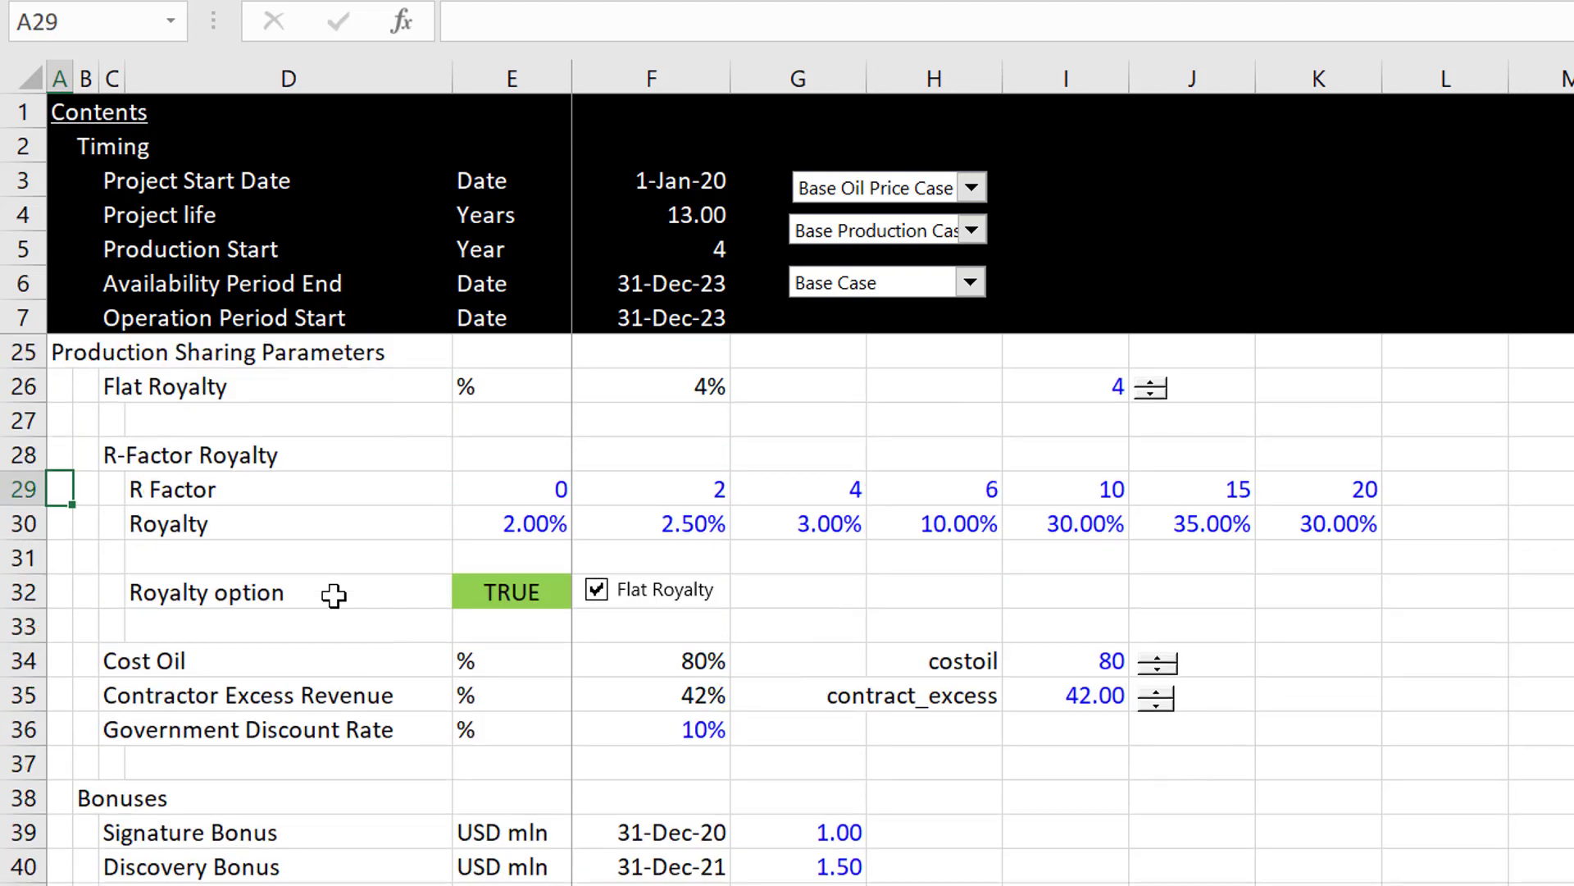
key("Up")
key("Up")
key("Up")
key("Up")
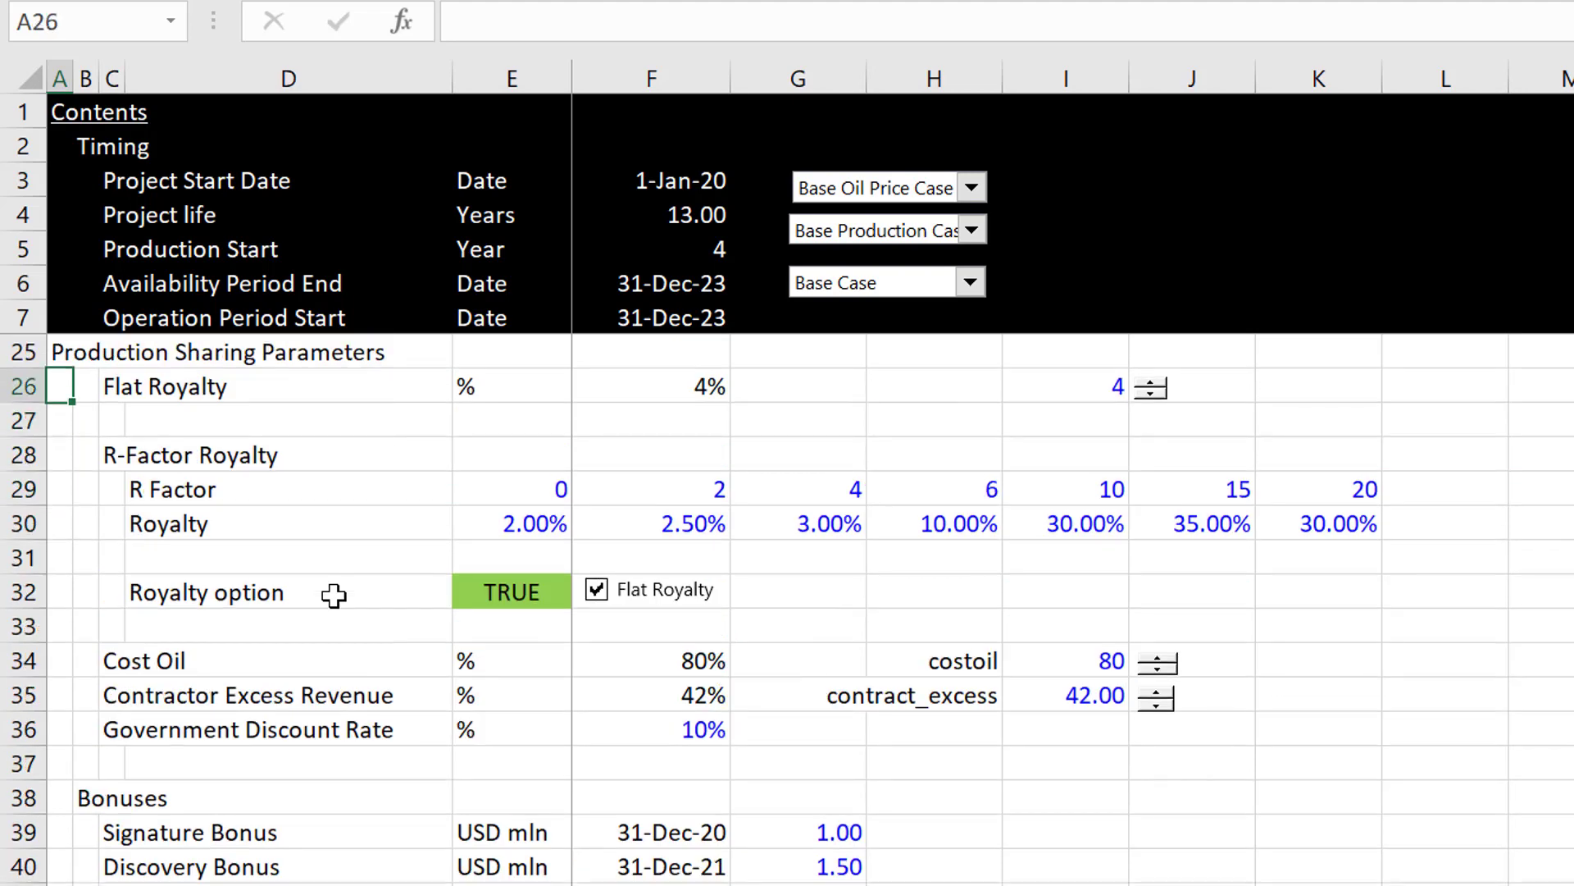
key("Down")
key("Down")
key("Down")
key("Down")
key("Down")
key("Down")
key("Down")
key("Down")
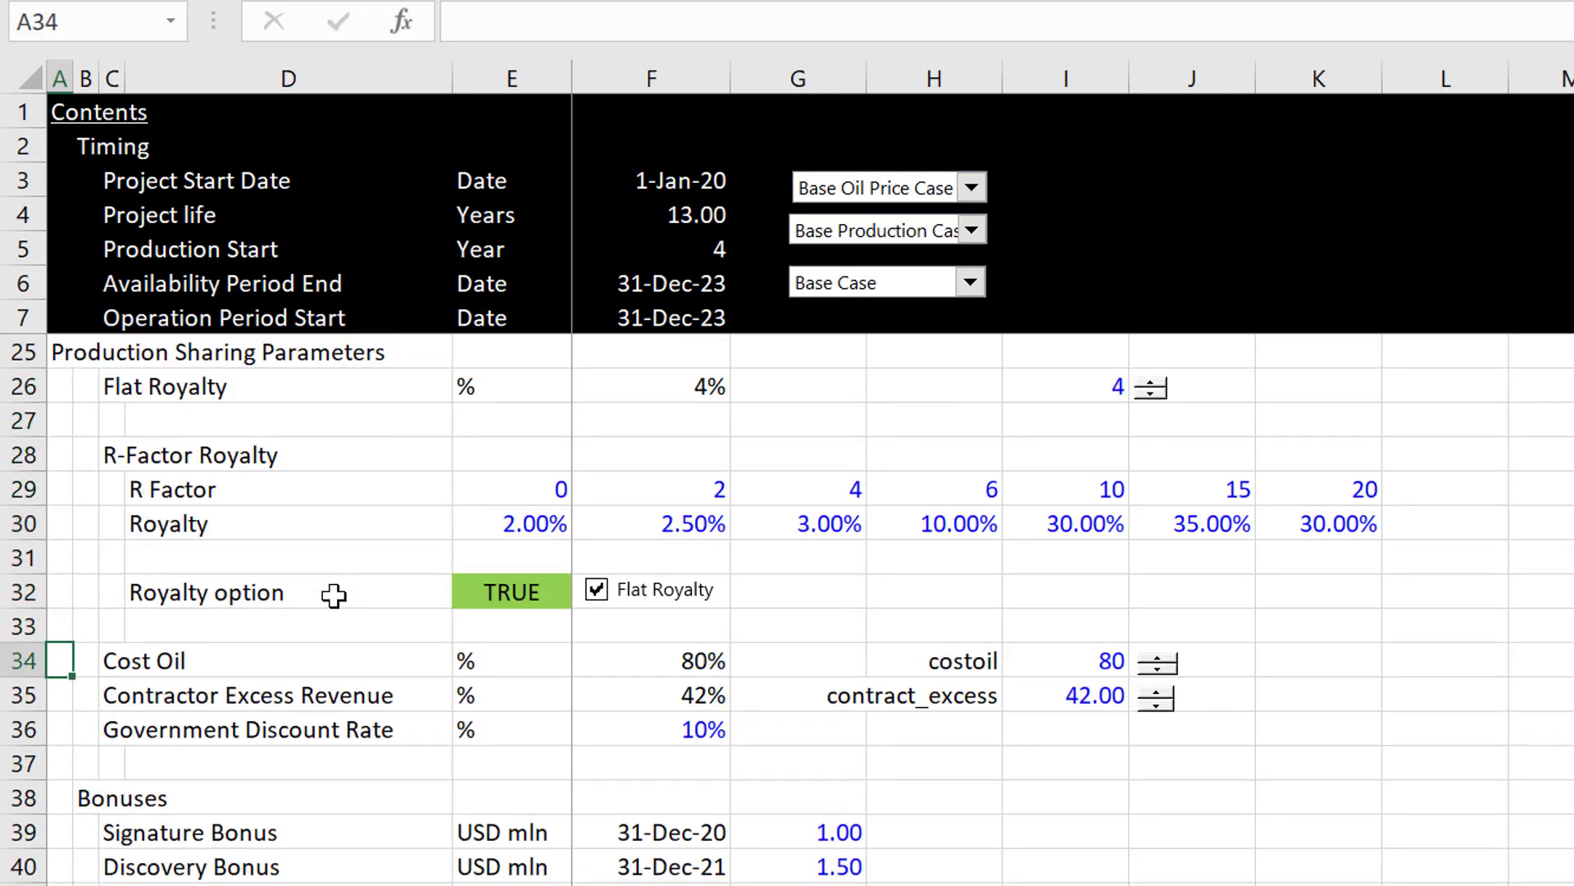
key("Right")
key("Right")
key("Right")
key("Right")
key("Right")
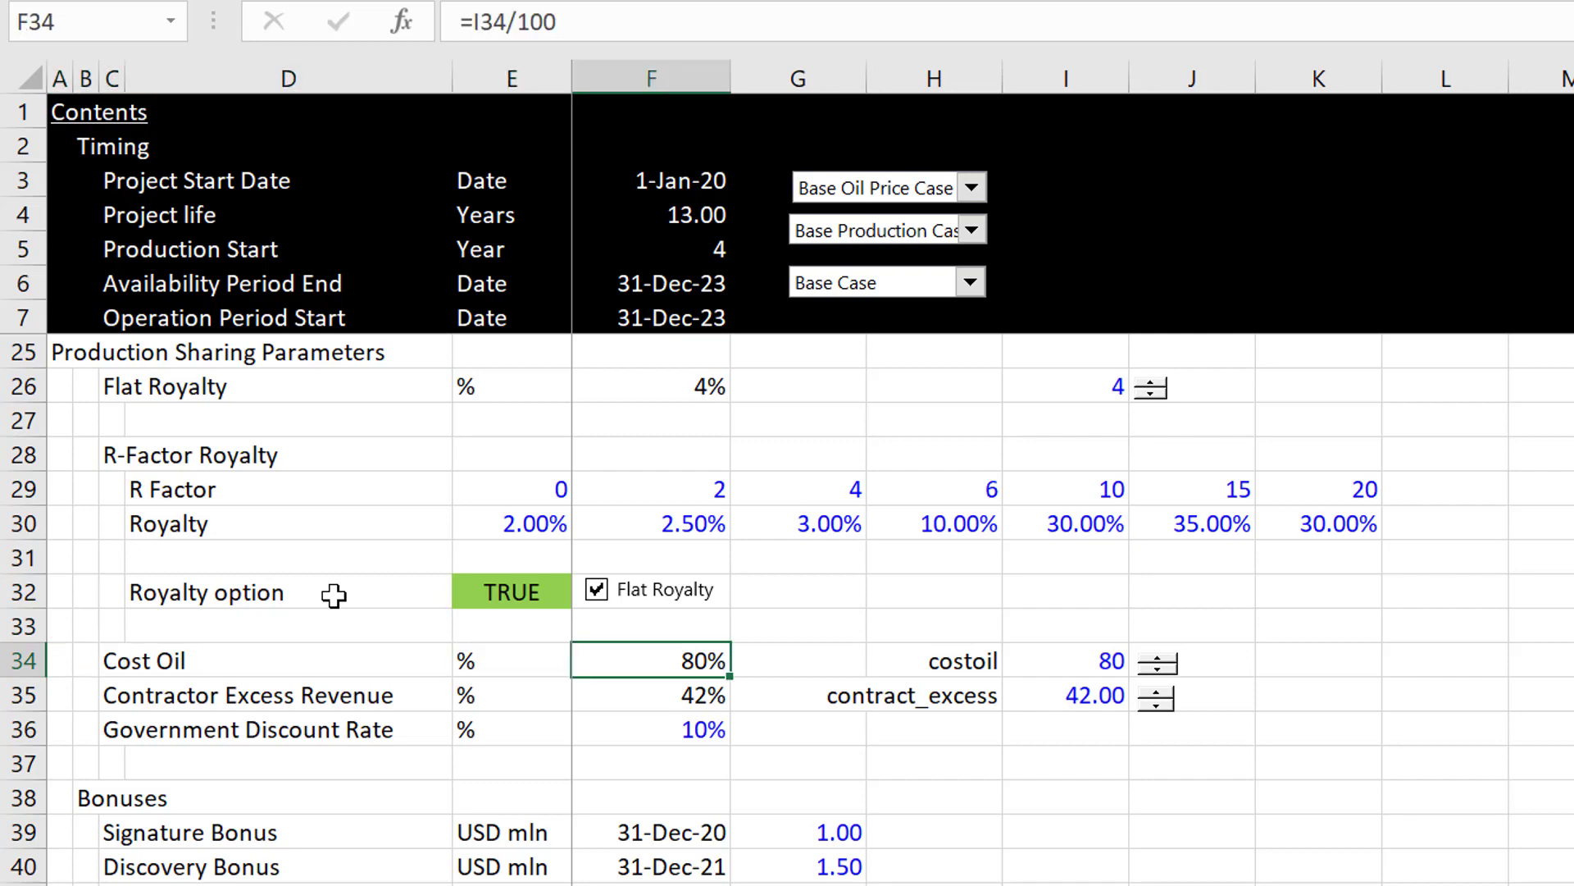
Step: Examine the bonus, income tax, Target IRR, debt size and debt funding assumptions down column F
key("Down")
key("Down")
key("Down")
key("Down")
key("Down")
key("Down")
key("Down")
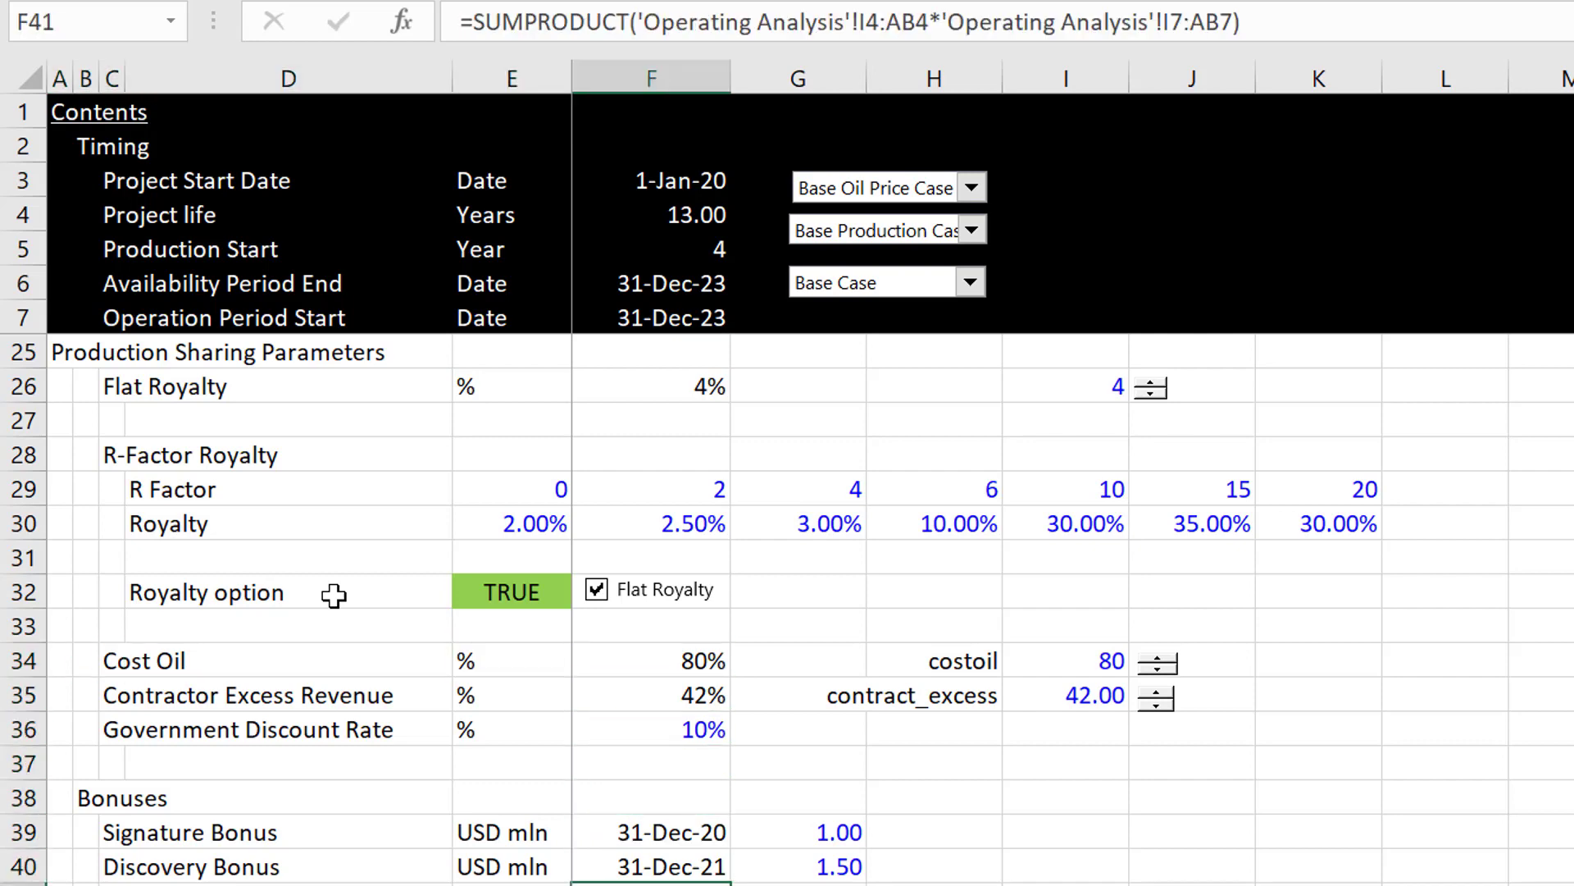
key("Down")
key("Down")
key("Down")
key("Down")
key("Down")
key("Down")
key("Down")
key("Down")
key("Down")
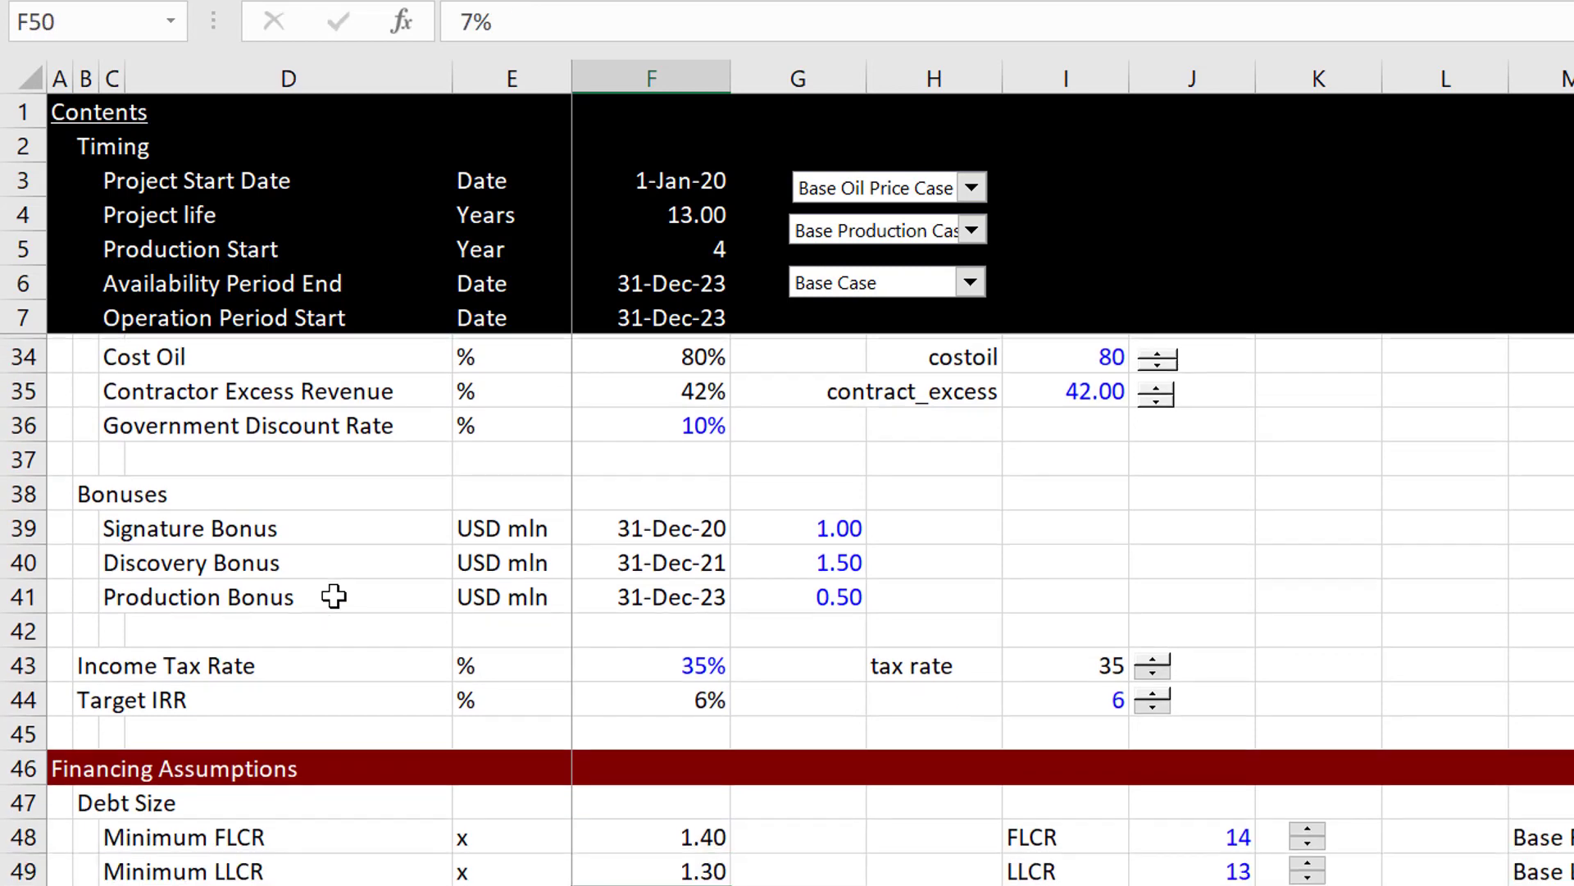
key("Down")
key("Down")
key("Down")
key("Down")
key("Down")
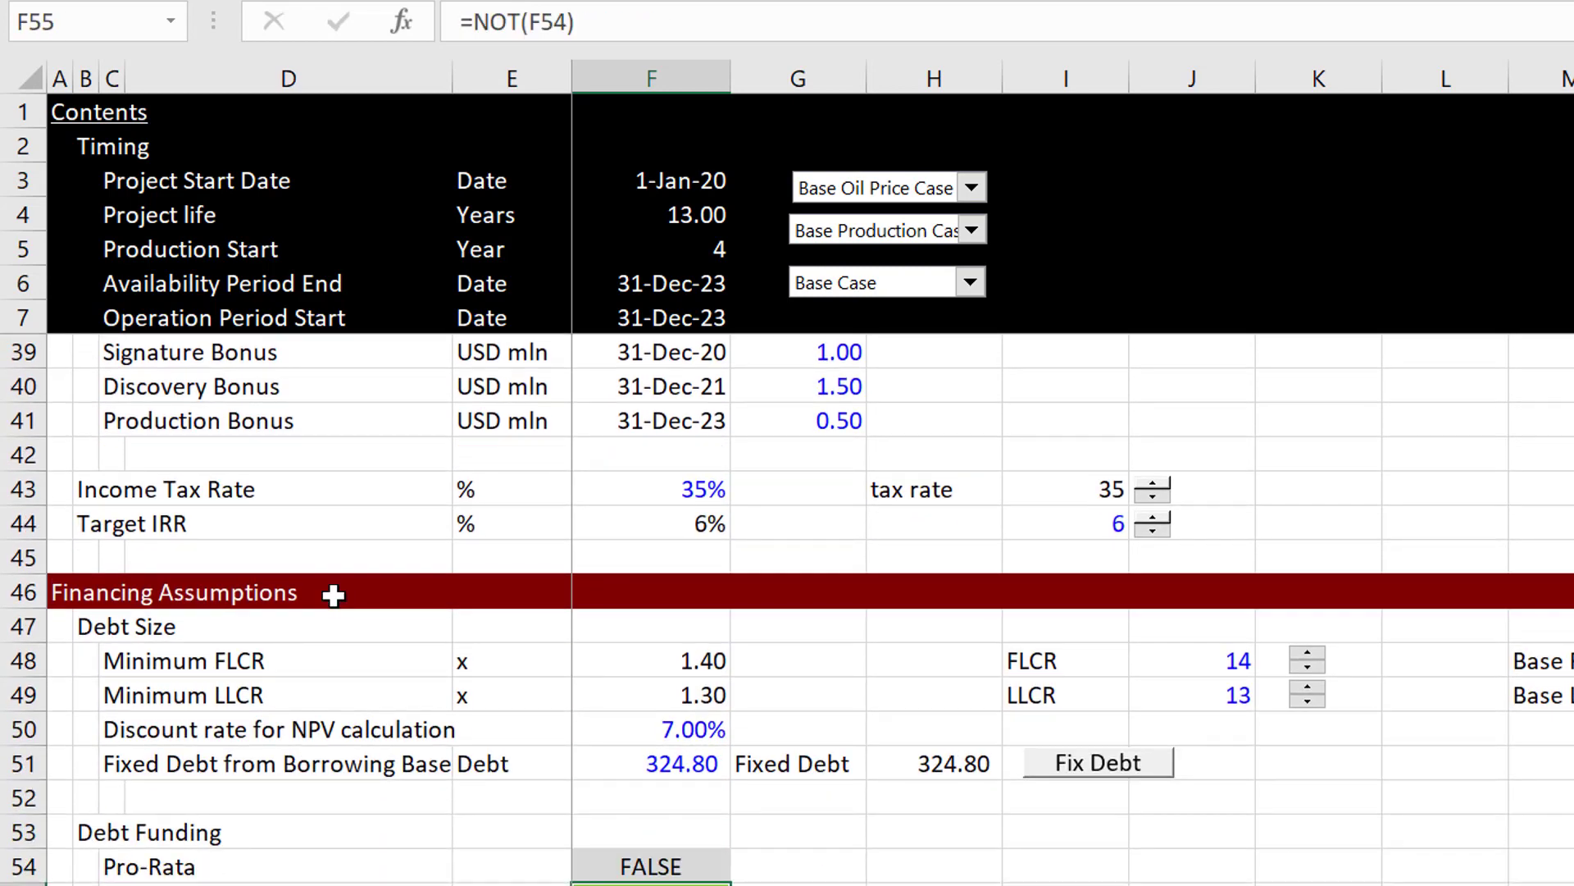
Step: Open the Operating Analysis sheet and review its Profitability of Field section
key("ctrl+Page_Down")
key("Page_Up")
key("Page_Up")
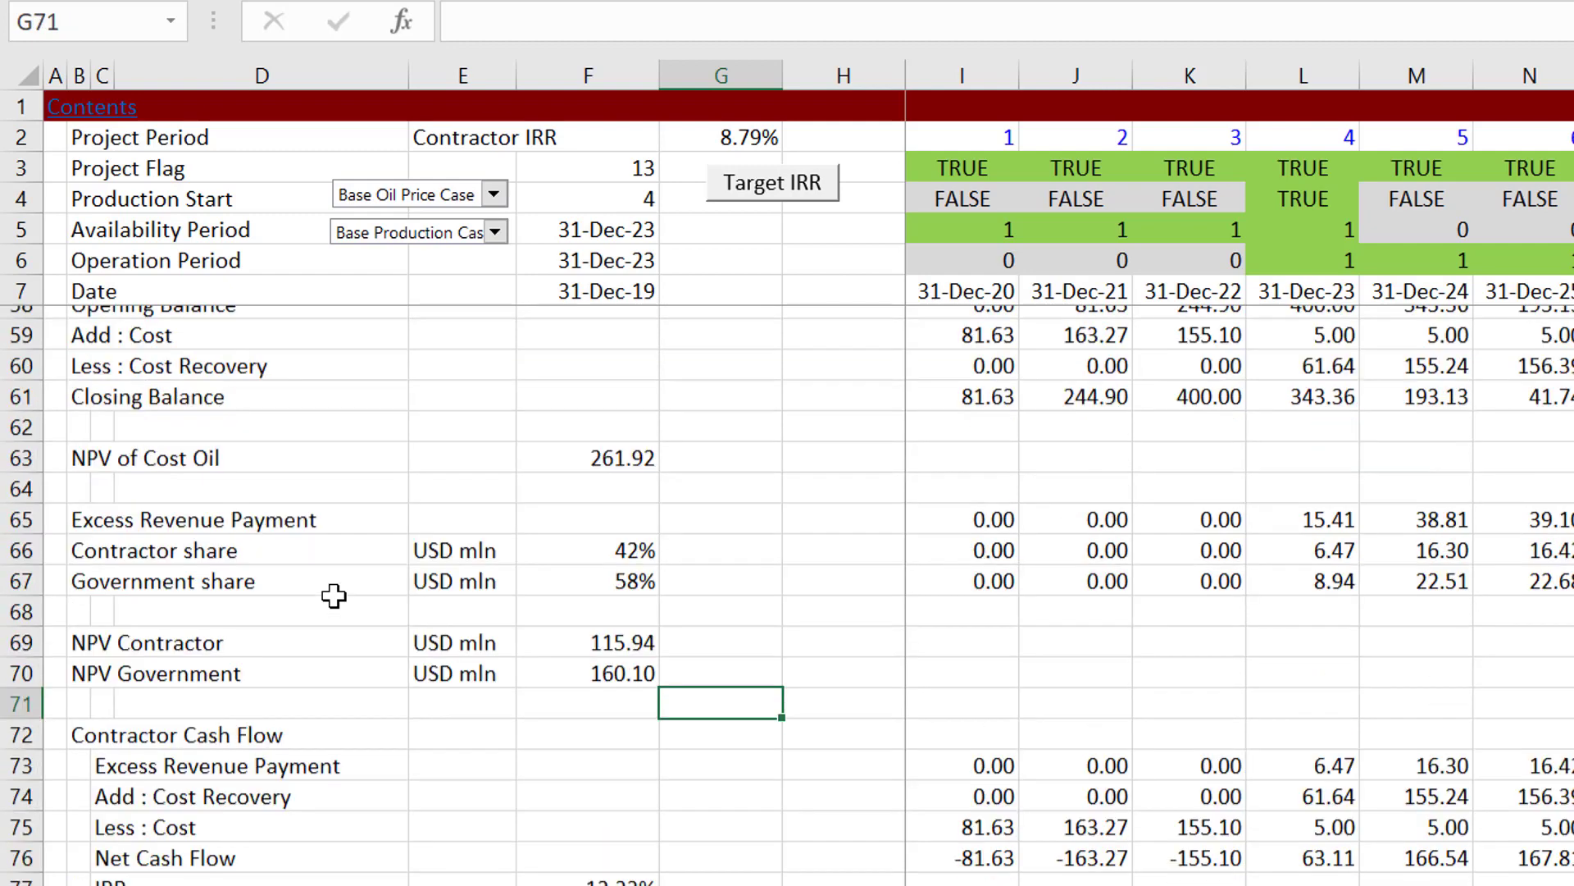
key("Page_Up")
key("Page_Up")
key("Page_Up")
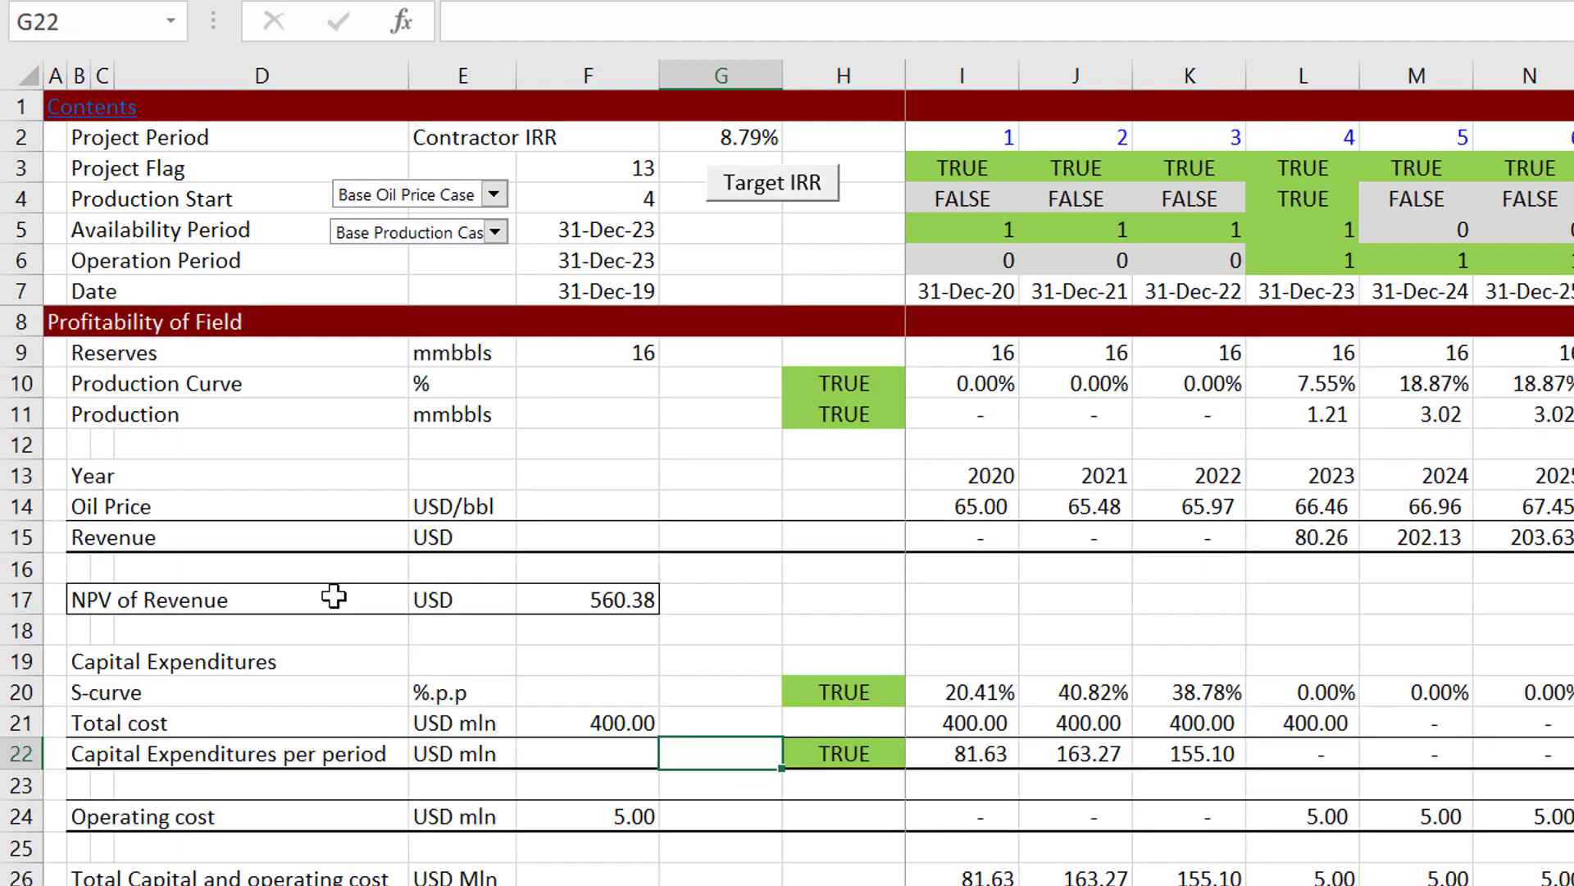
key("Left")
key("Left")
key("Left")
key("Left")
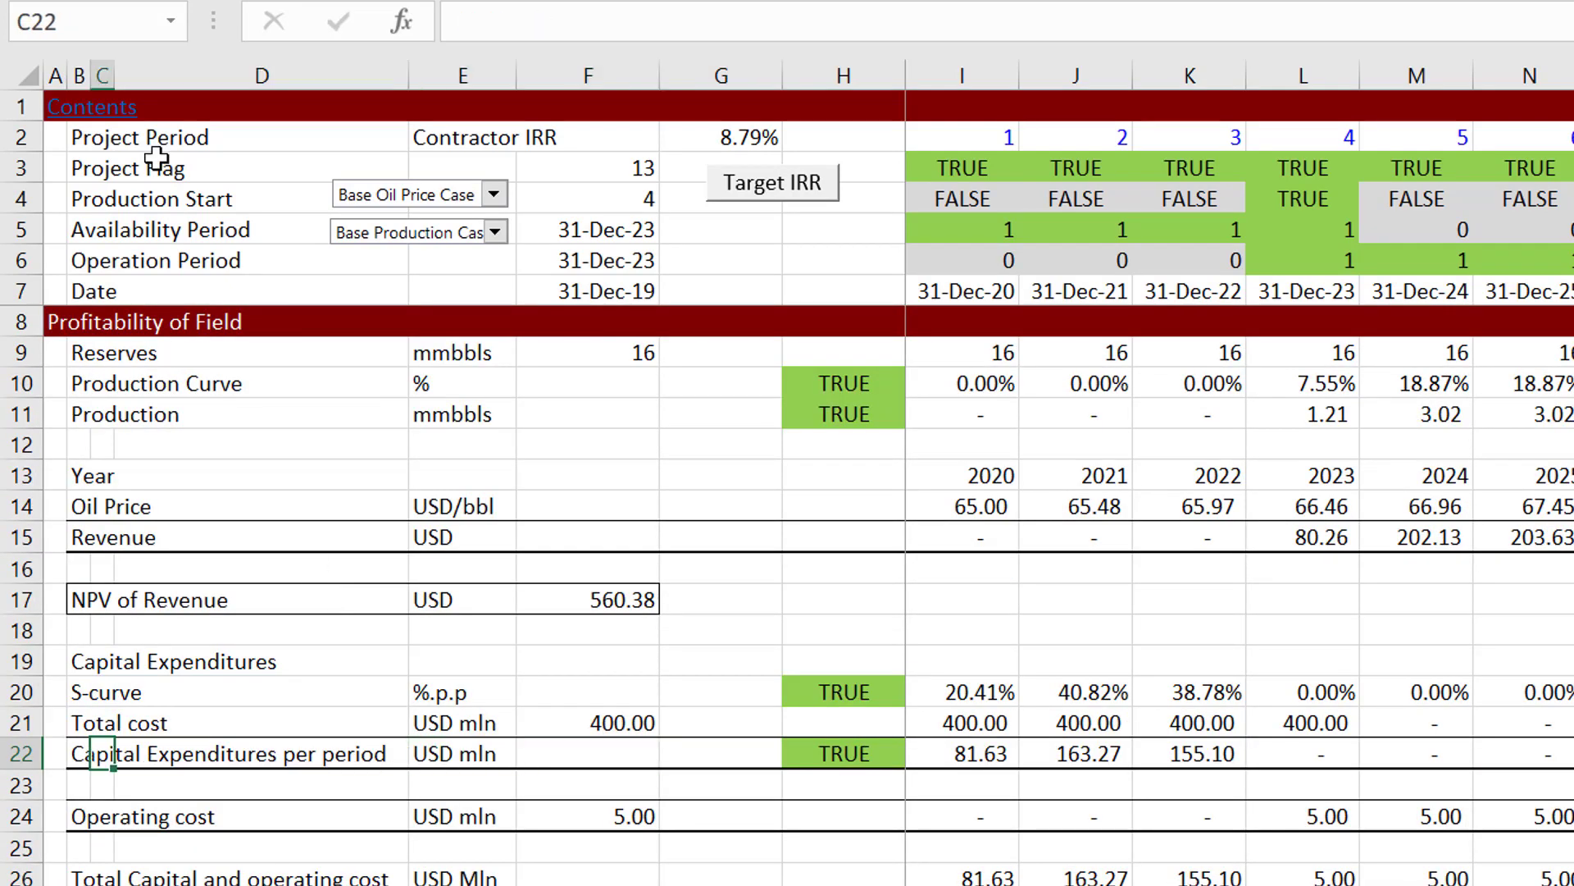
Step: Examine the project timing flags above the Profitability of Field section, including the Operation Period formula in I6
left_click(136, 158)
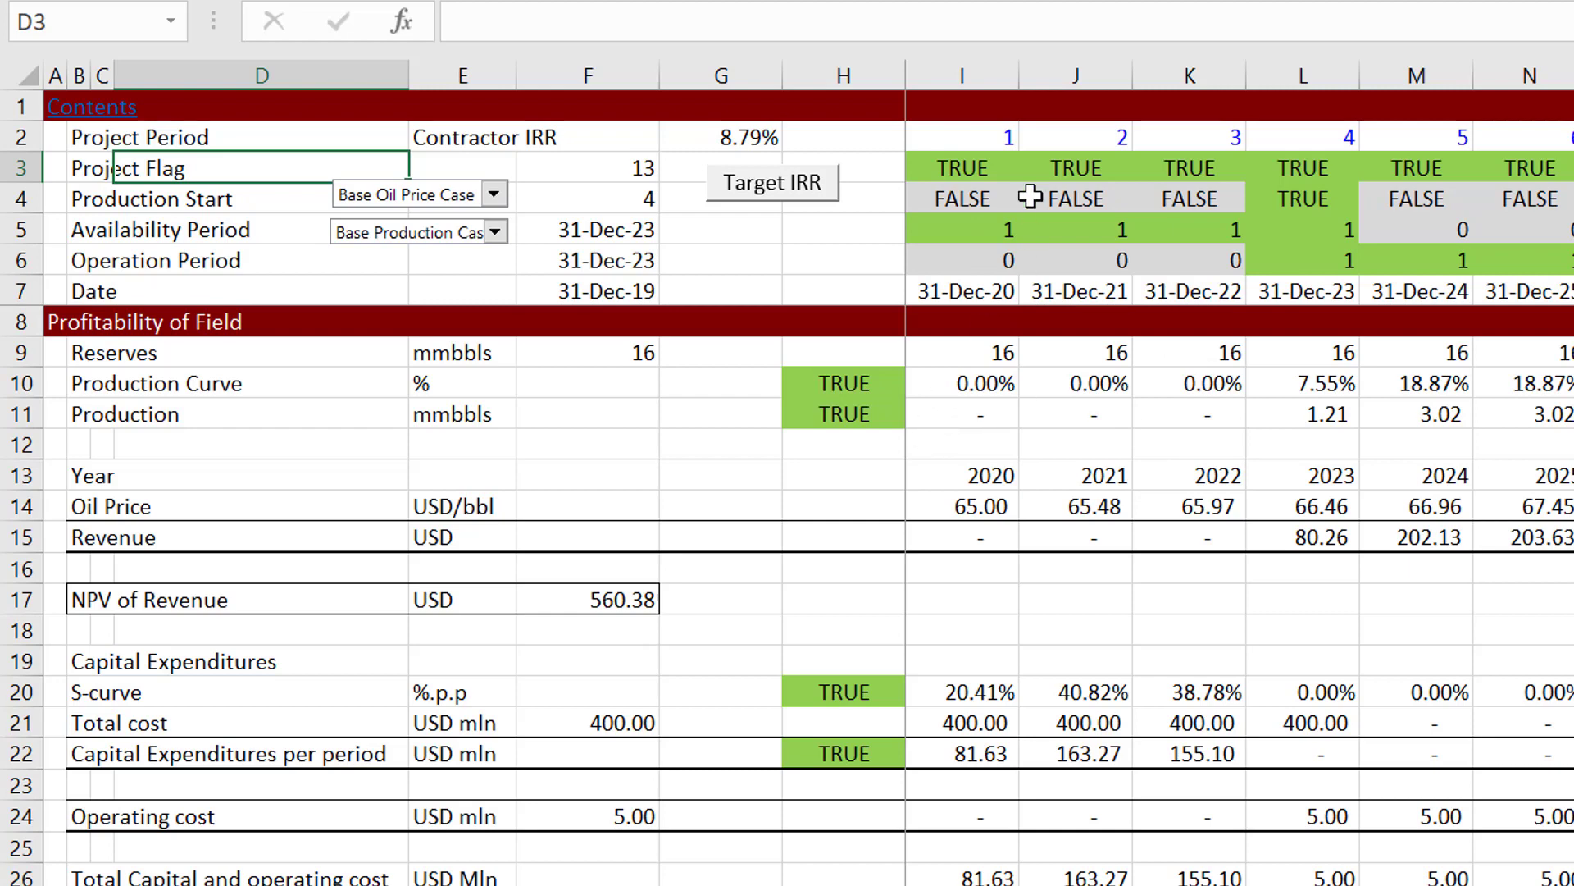
left_click(751, 265)
key("Up")
key("Right")
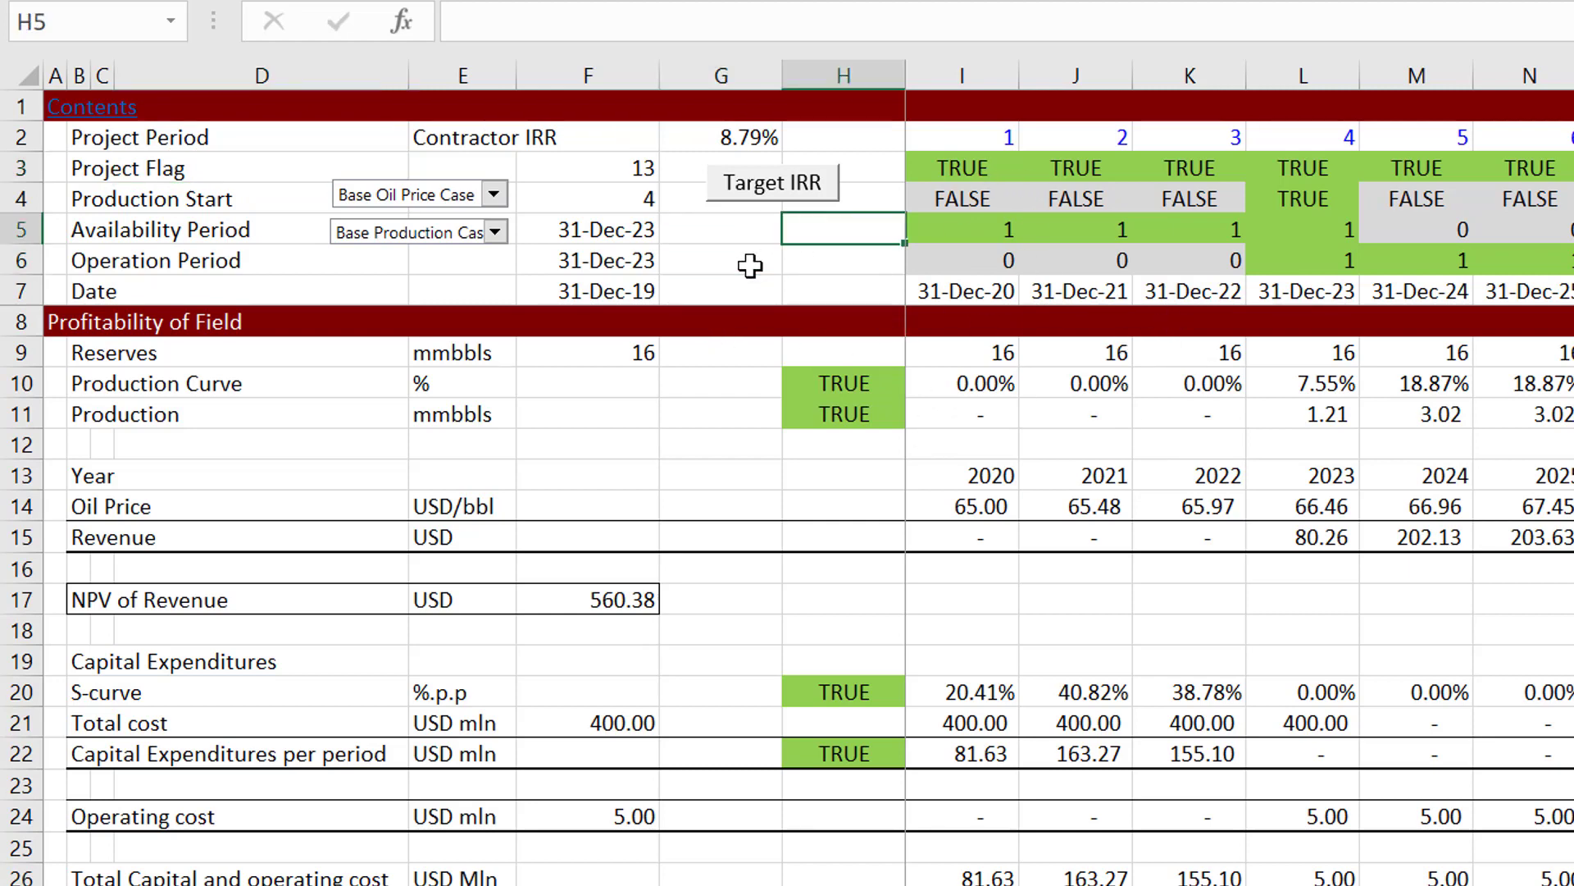
key("Right")
key("Down")
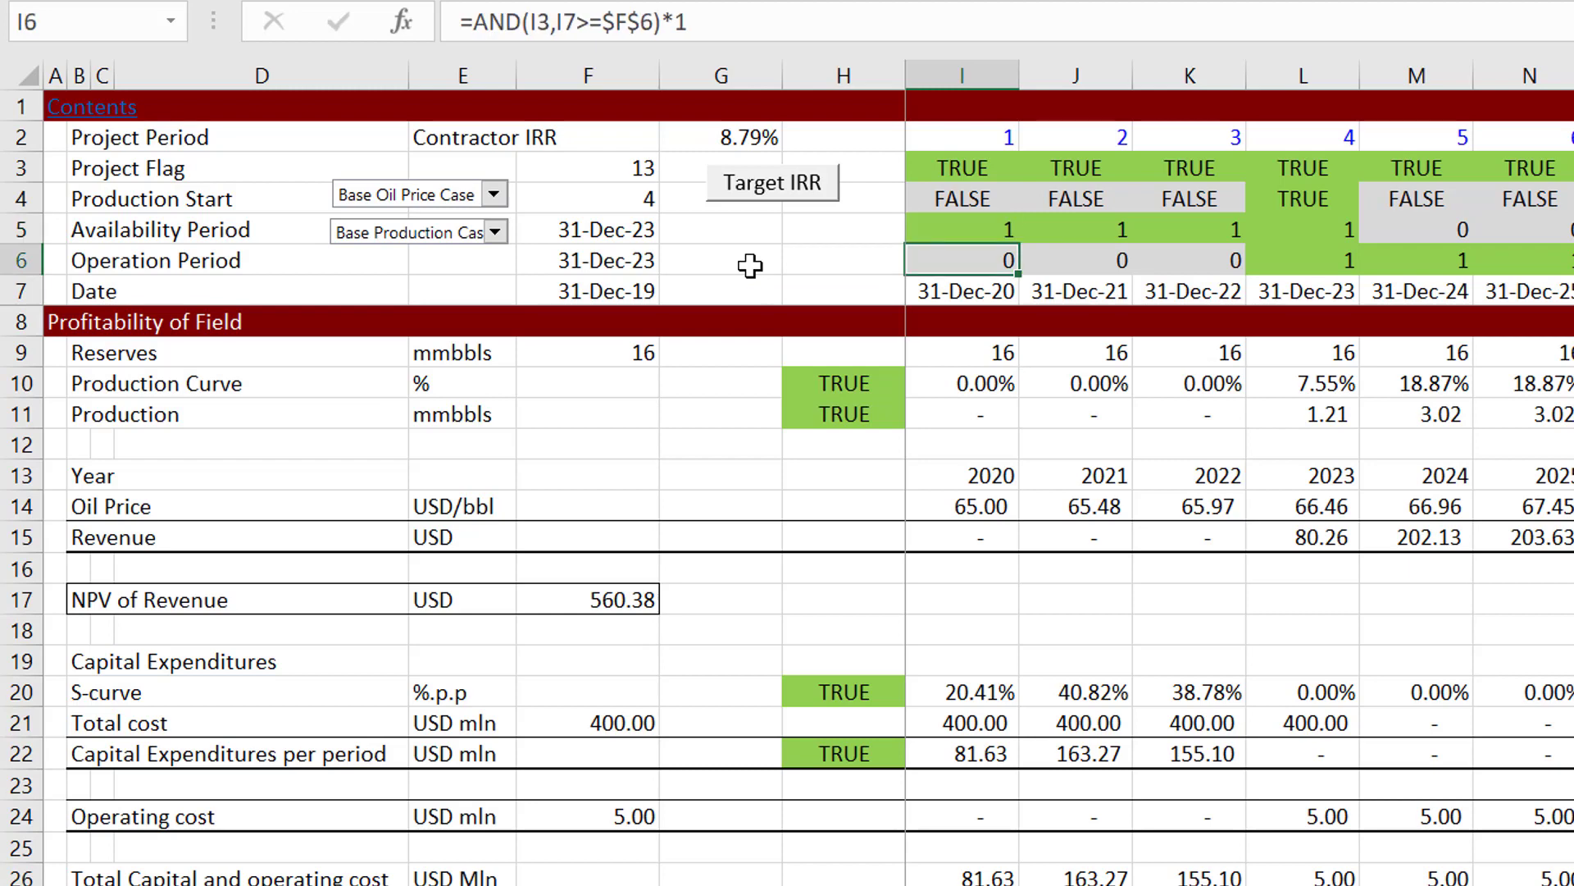
Step: Review the production, revenue, capital expenditure and cashflow rows down column I to the Production Cost block
key("Down")
key("Down")
key("Down")
key("Down")
key("Down")
key("Down")
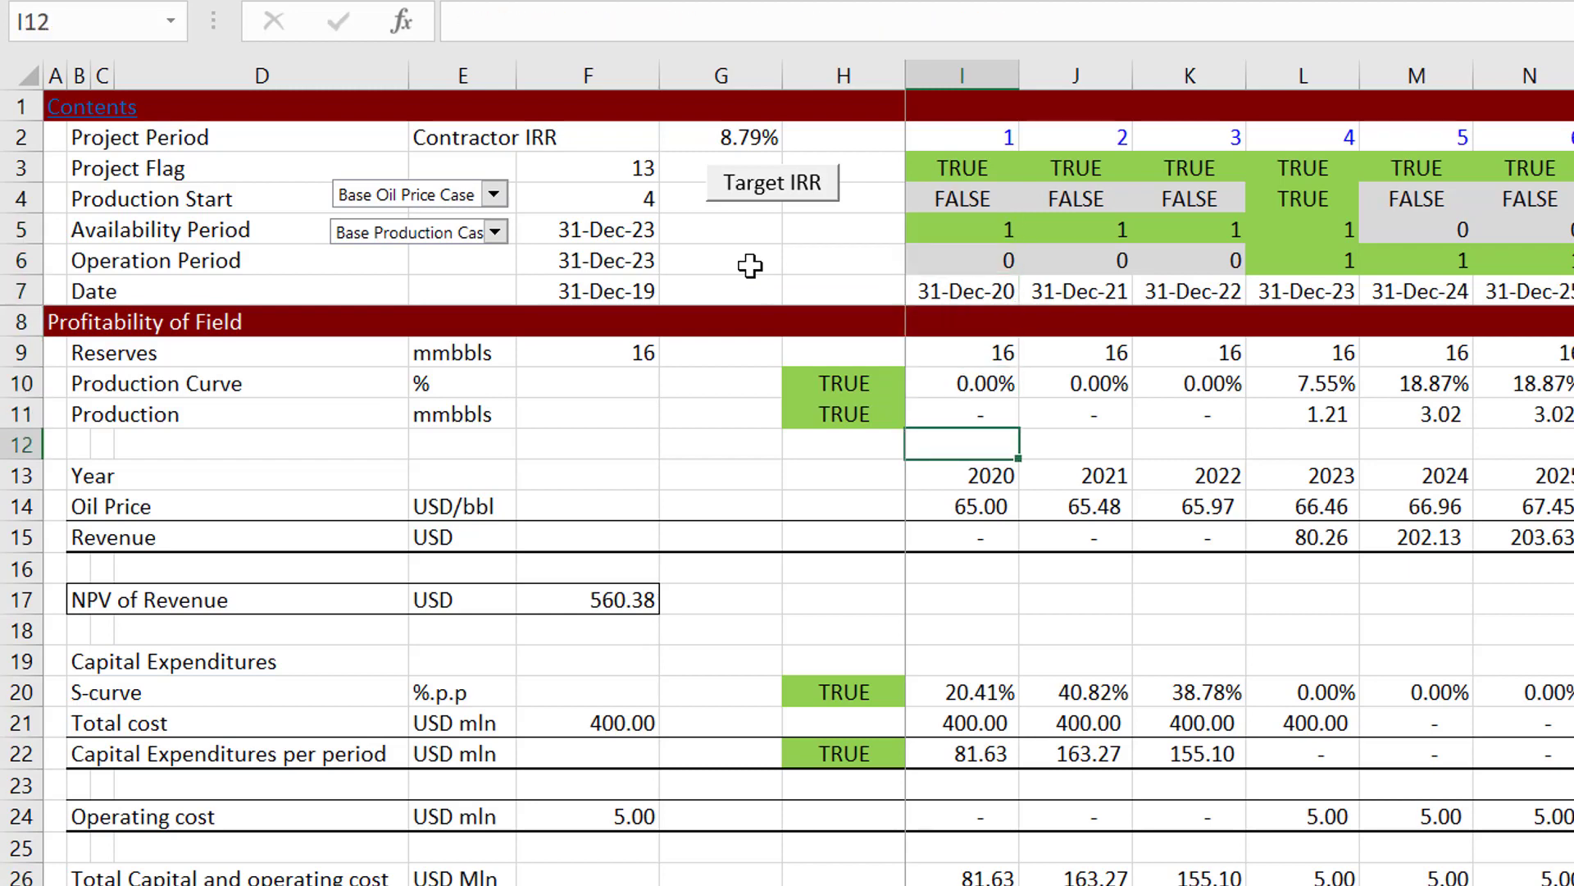
key("Down")
key("Down")
key("Down")
key("Down")
key("Down")
key("Down")
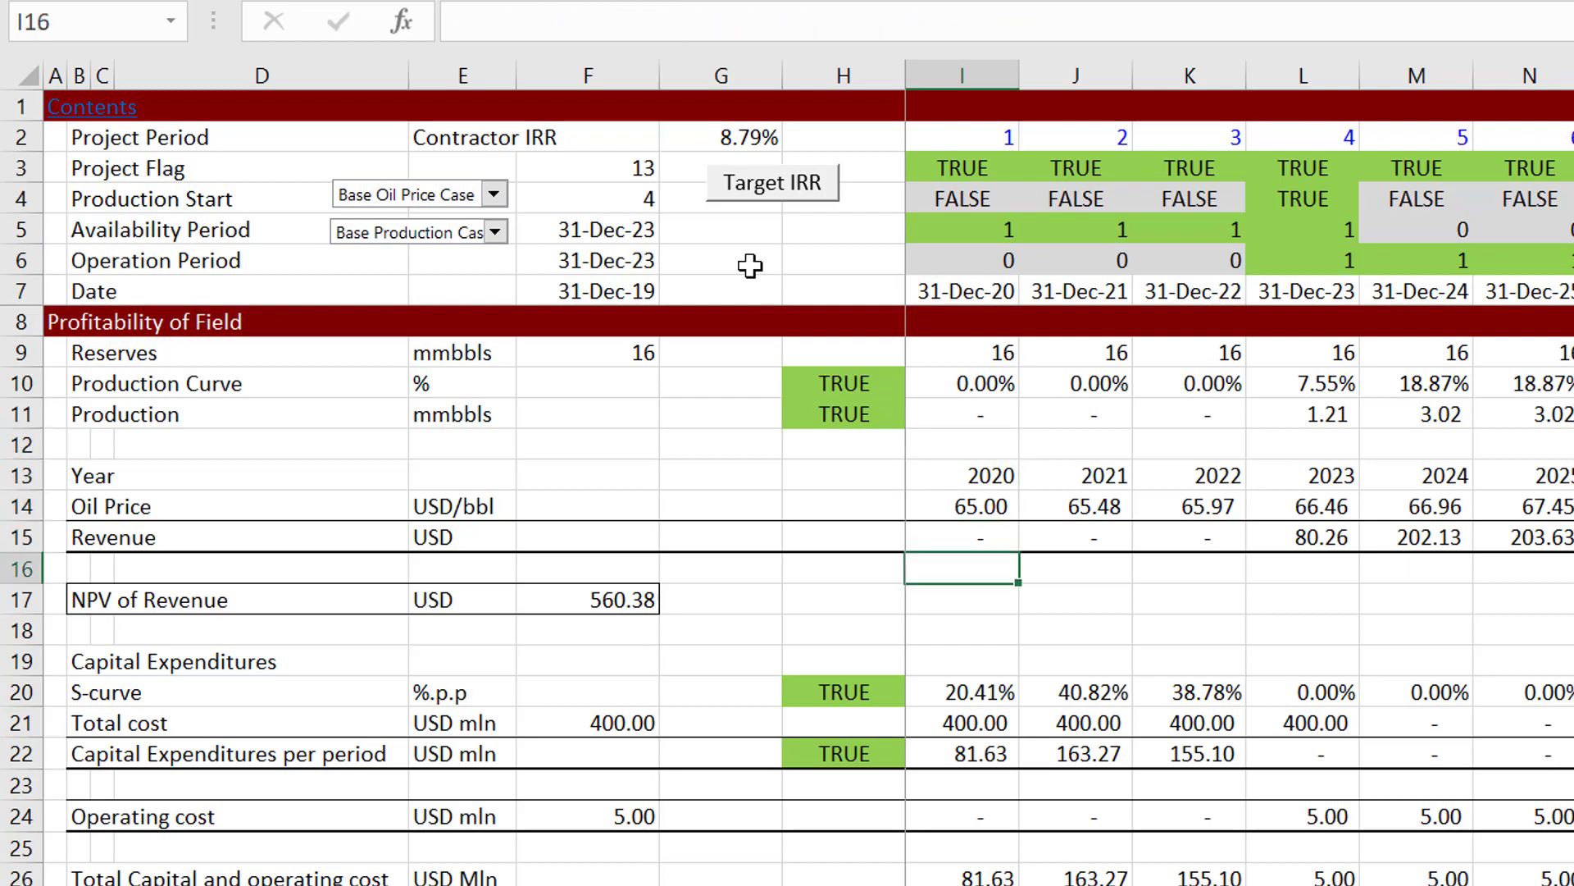
key("Down")
key("Down")
key("Down")
key("Down")
key("Down")
key("Down")
key("Down")
key("Down")
key("Down")
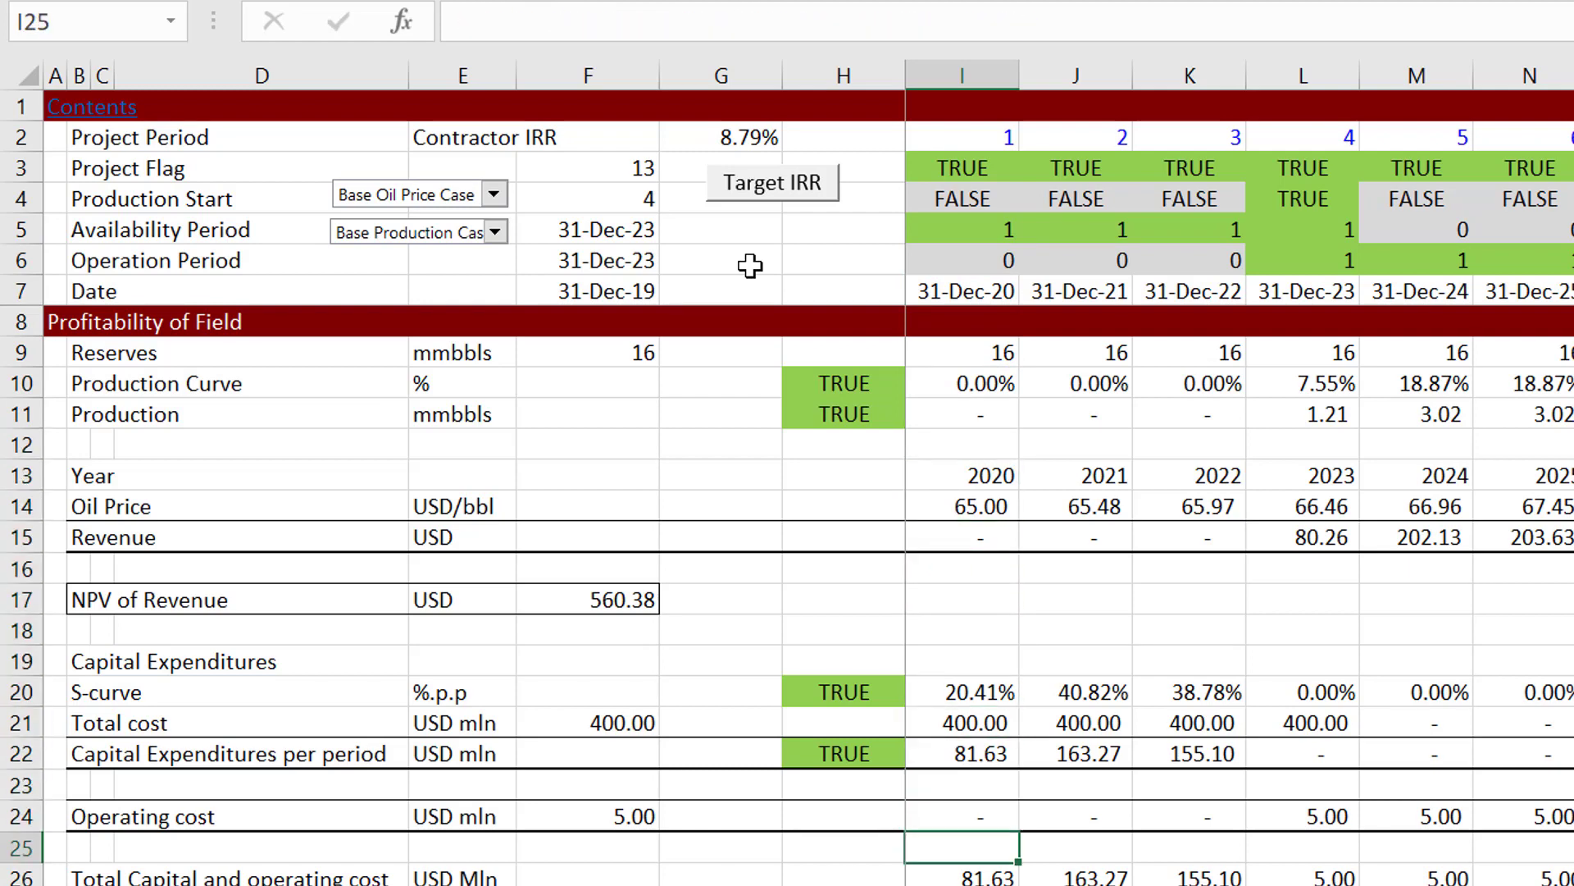
key("Down")
key("Down")
key("Down")
key("Down")
key("Down")
key("Down")
key("Down")
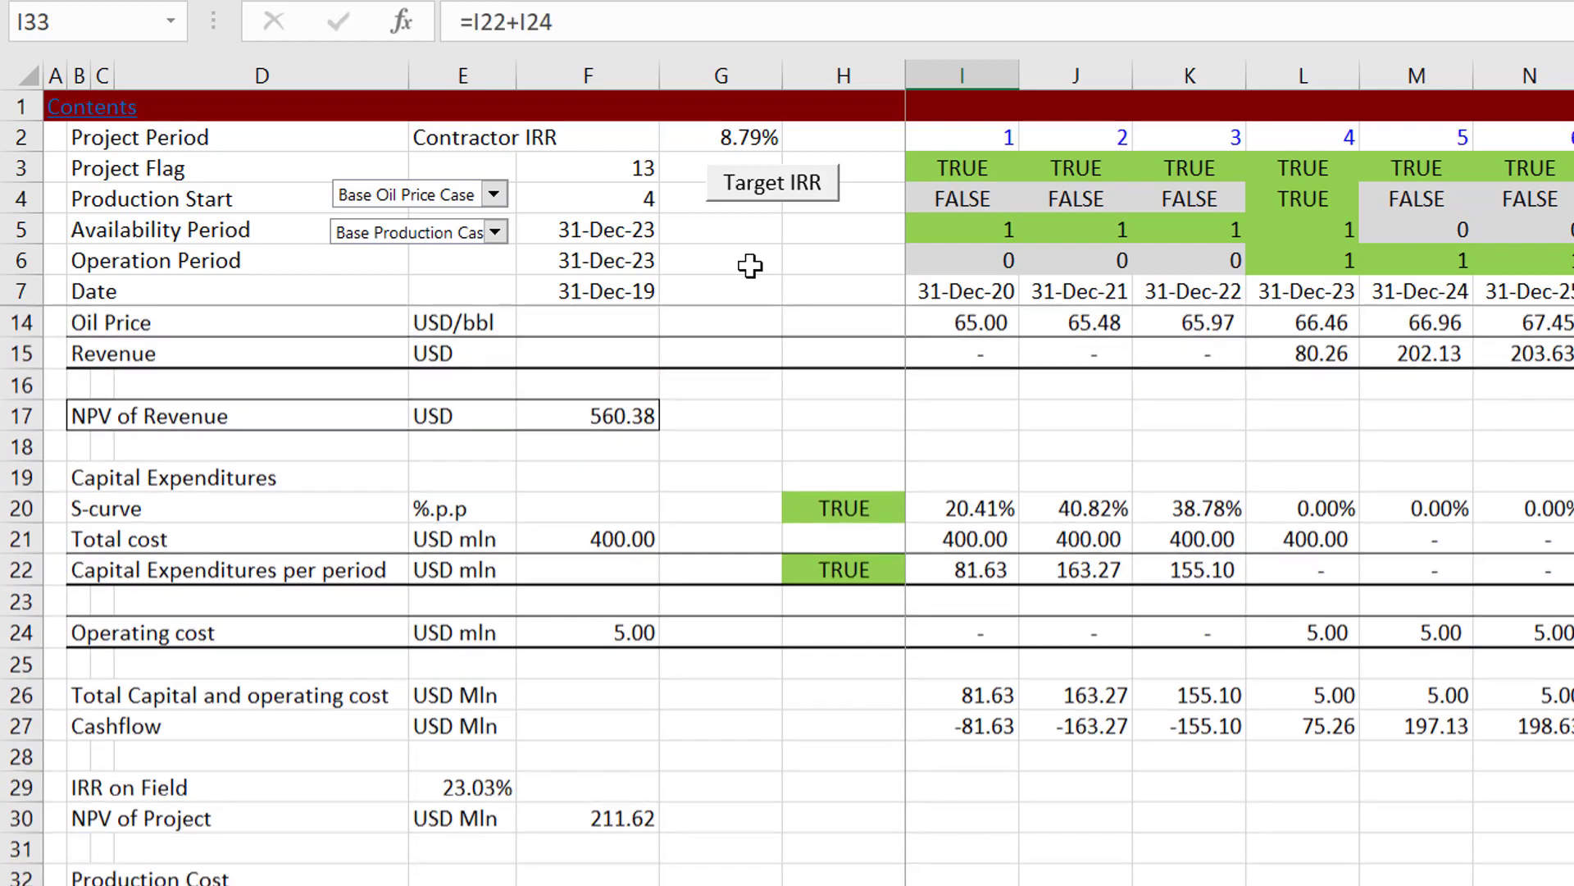
Step: Recheck the Operating cost formula in I24 and the cashflow and NPV rows down to row 35
key("Up")
key("Up")
key("Up")
key("Up")
key("Up")
key("Up")
key("Up")
key("Up")
key("Up")
key("Up")
key("Up")
key("Up")
key("Up")
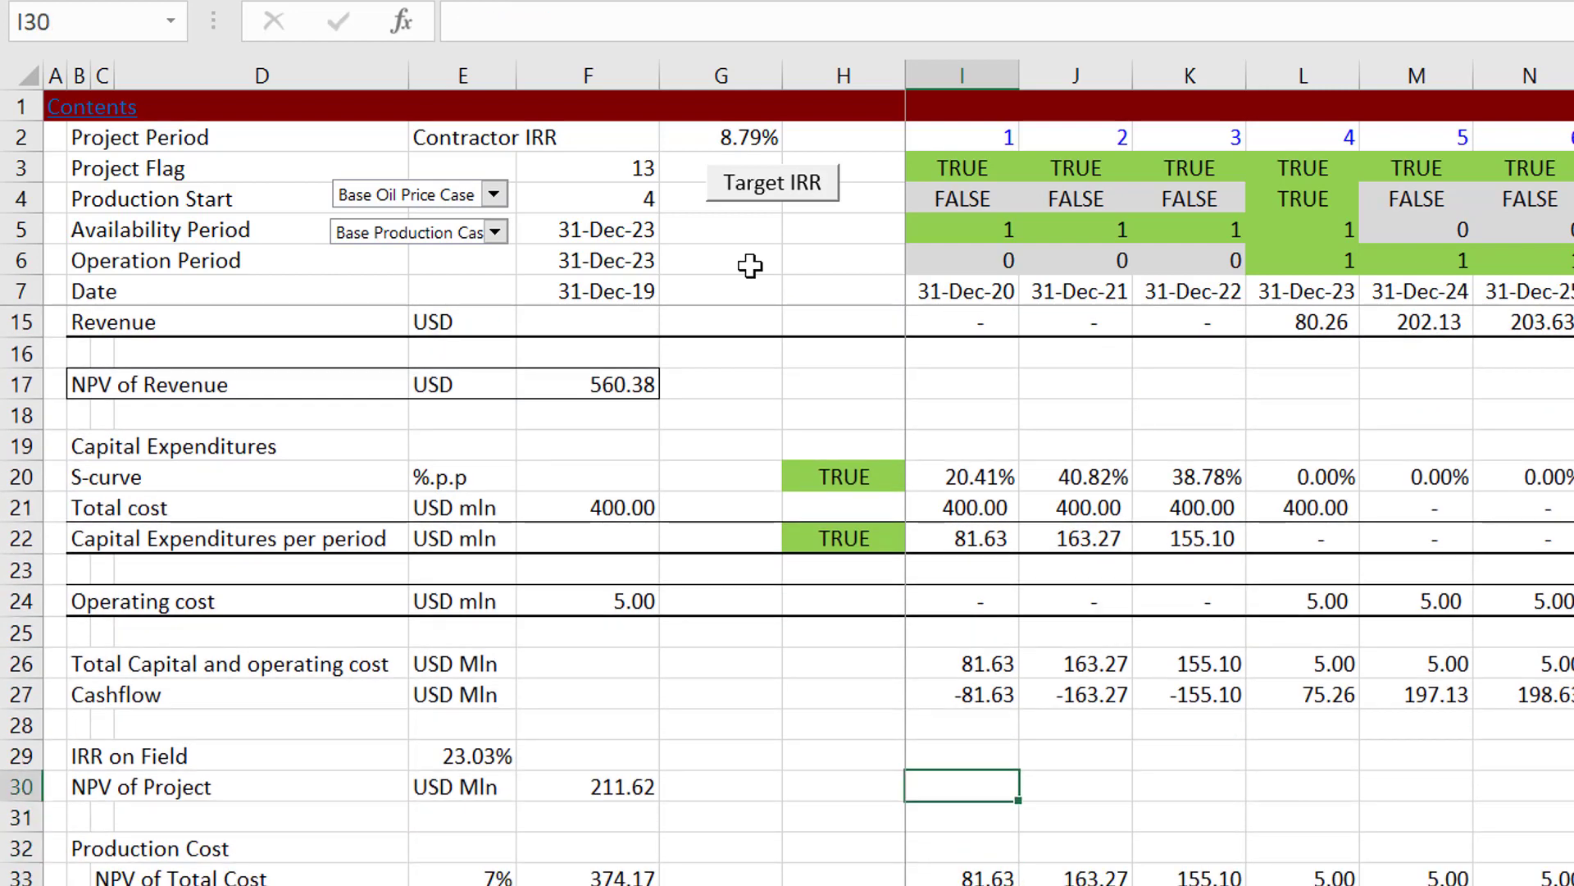
key("Down")
key("Down")
key("Down")
key("Down")
key("Down")
key("Down")
key("Down")
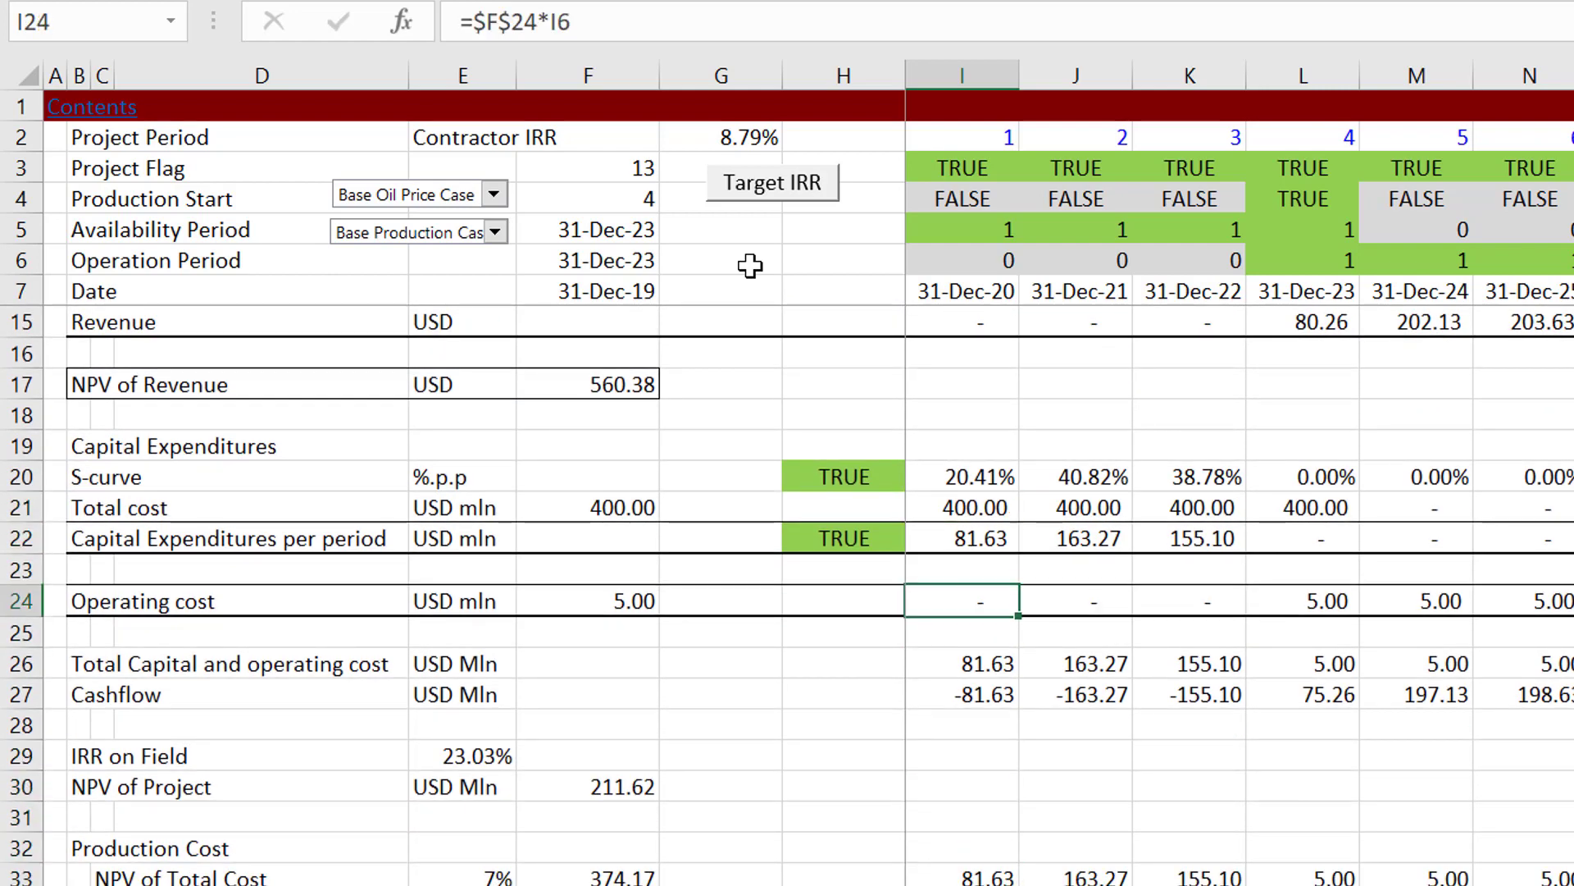
key("Down")
key("Down")
key("Down")
key("Down")
key("Down")
key("Down")
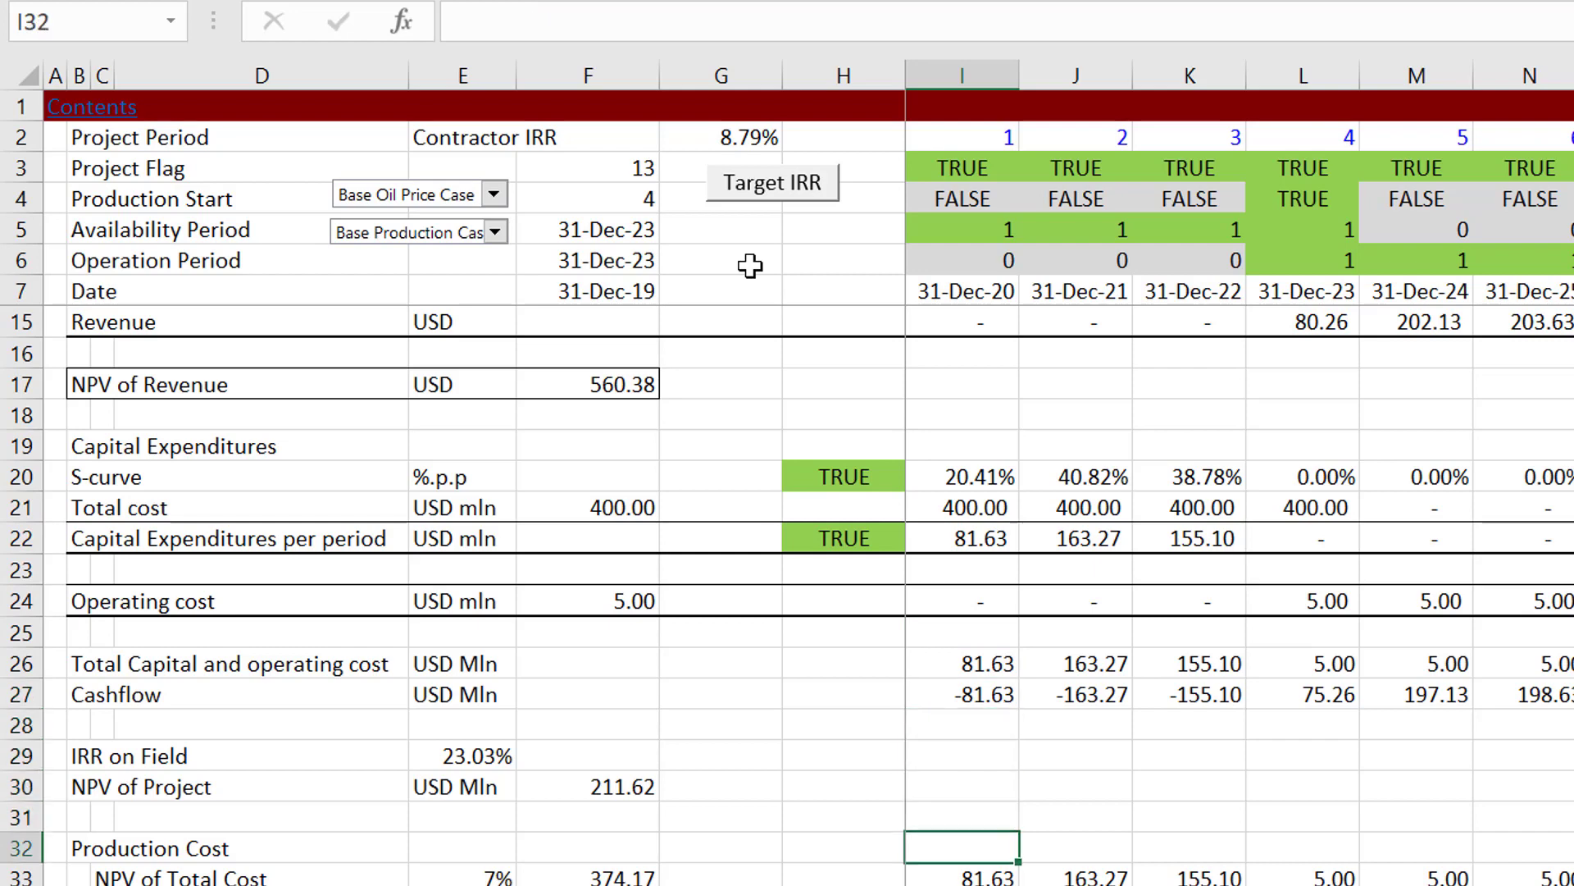
key("Down")
key("Left")
key("Left")
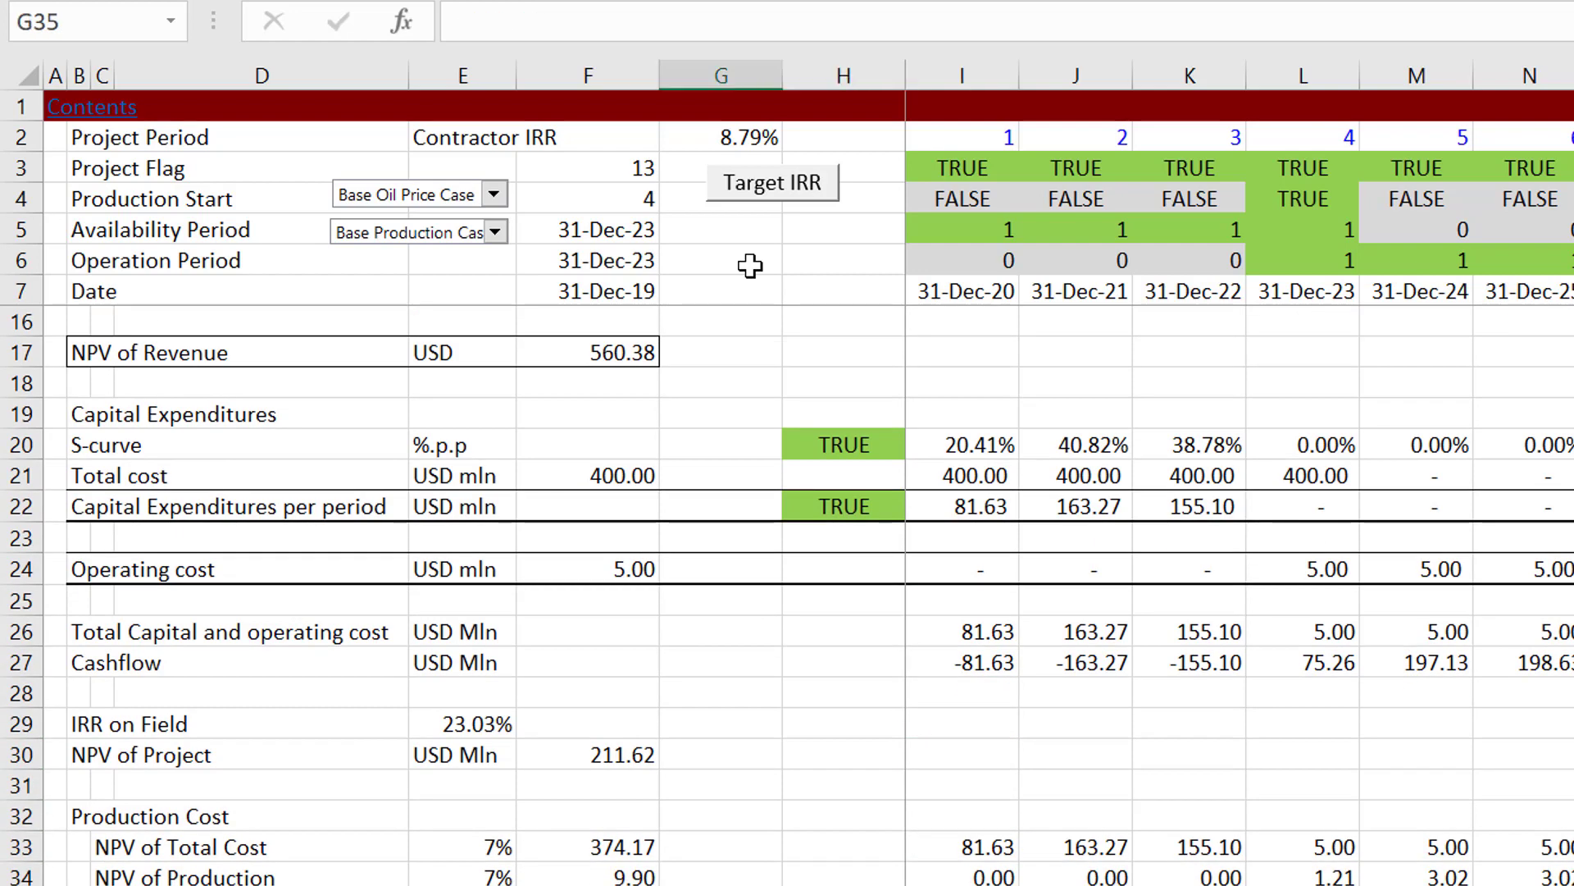
Step: Inspect the IRR on Field formula in E29 and the cashflow row it references, leaving the formula as it is
key("Left")
key("Up")
key("Up")
key("Up")
key("Up")
key("Up")
key("Up")
key("Left")
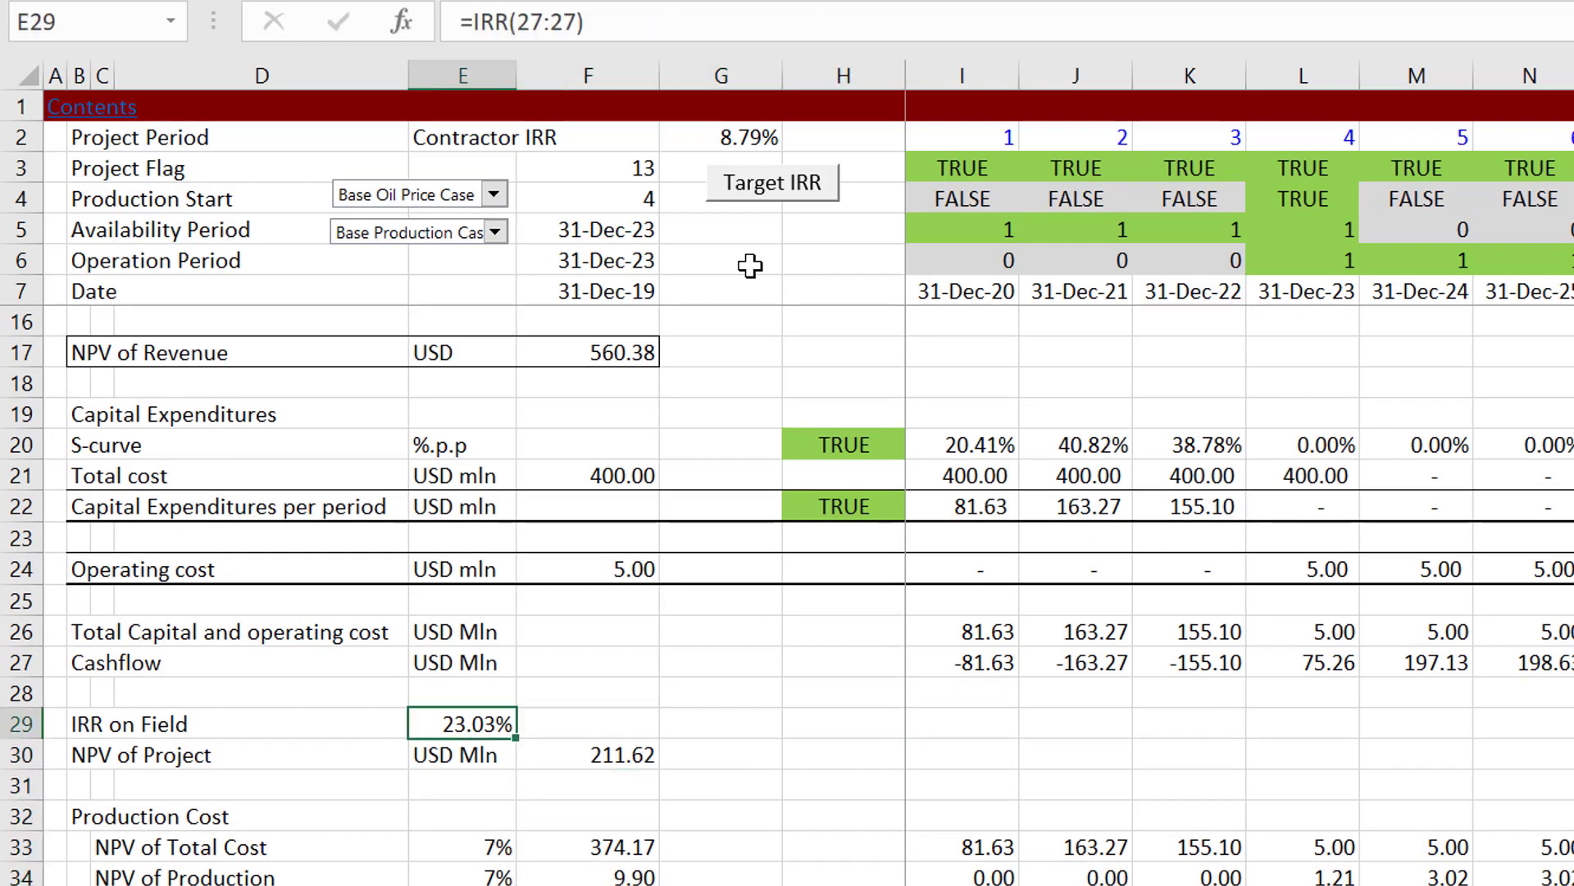
key("F2")
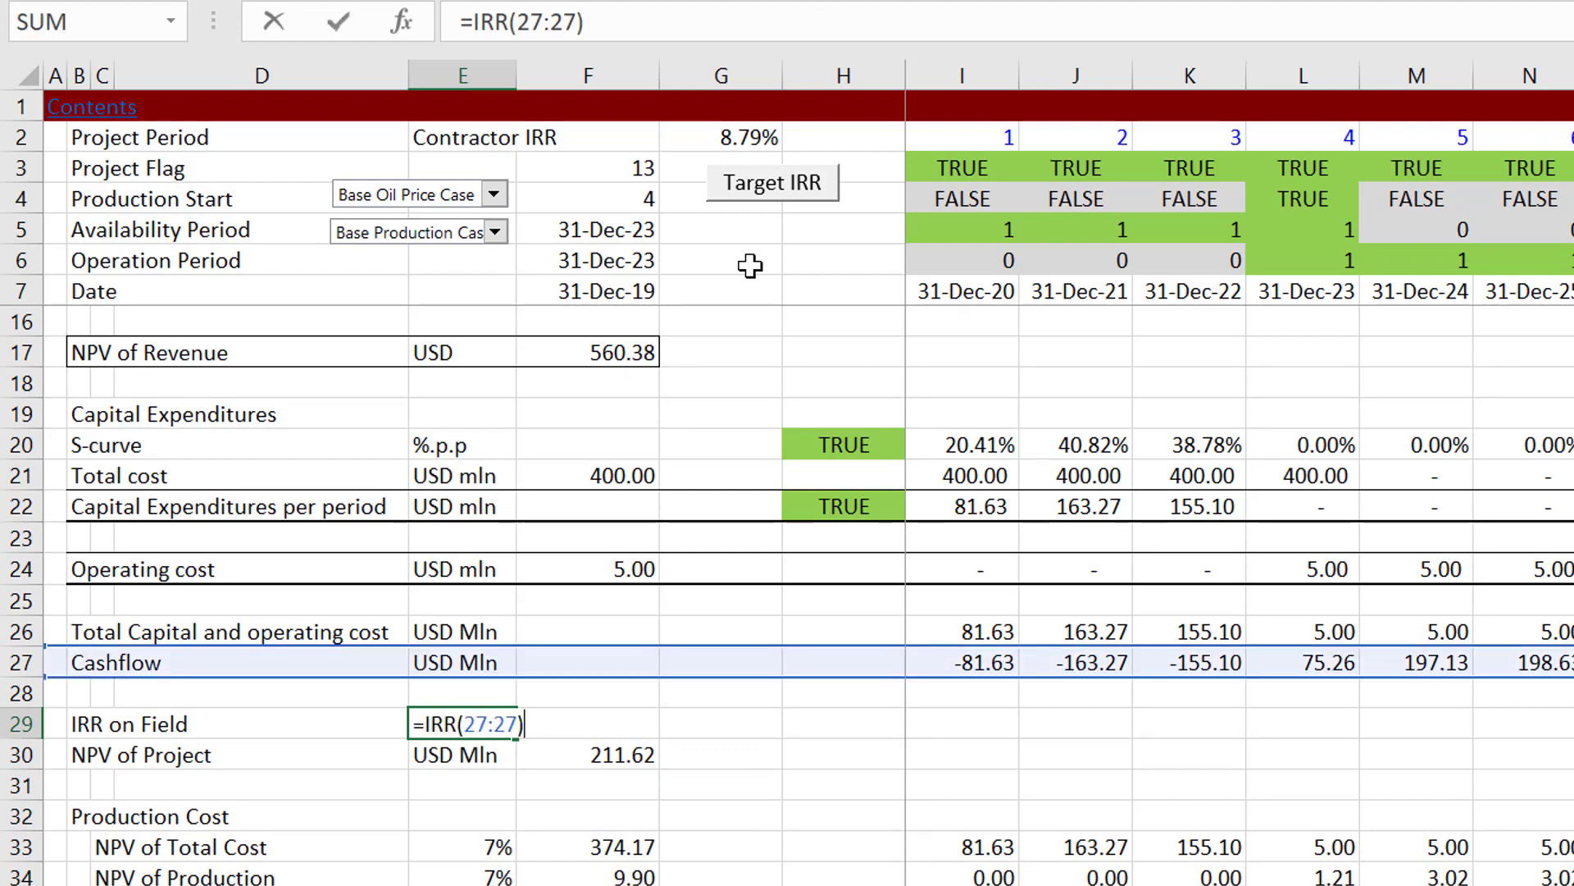
key("Return")
Step: Examine the Production Cost block, including the discount rate reference in E34 and the Unit Cost of Oil formula in F35
key("Down")
key("Down")
key("Down")
key("Down")
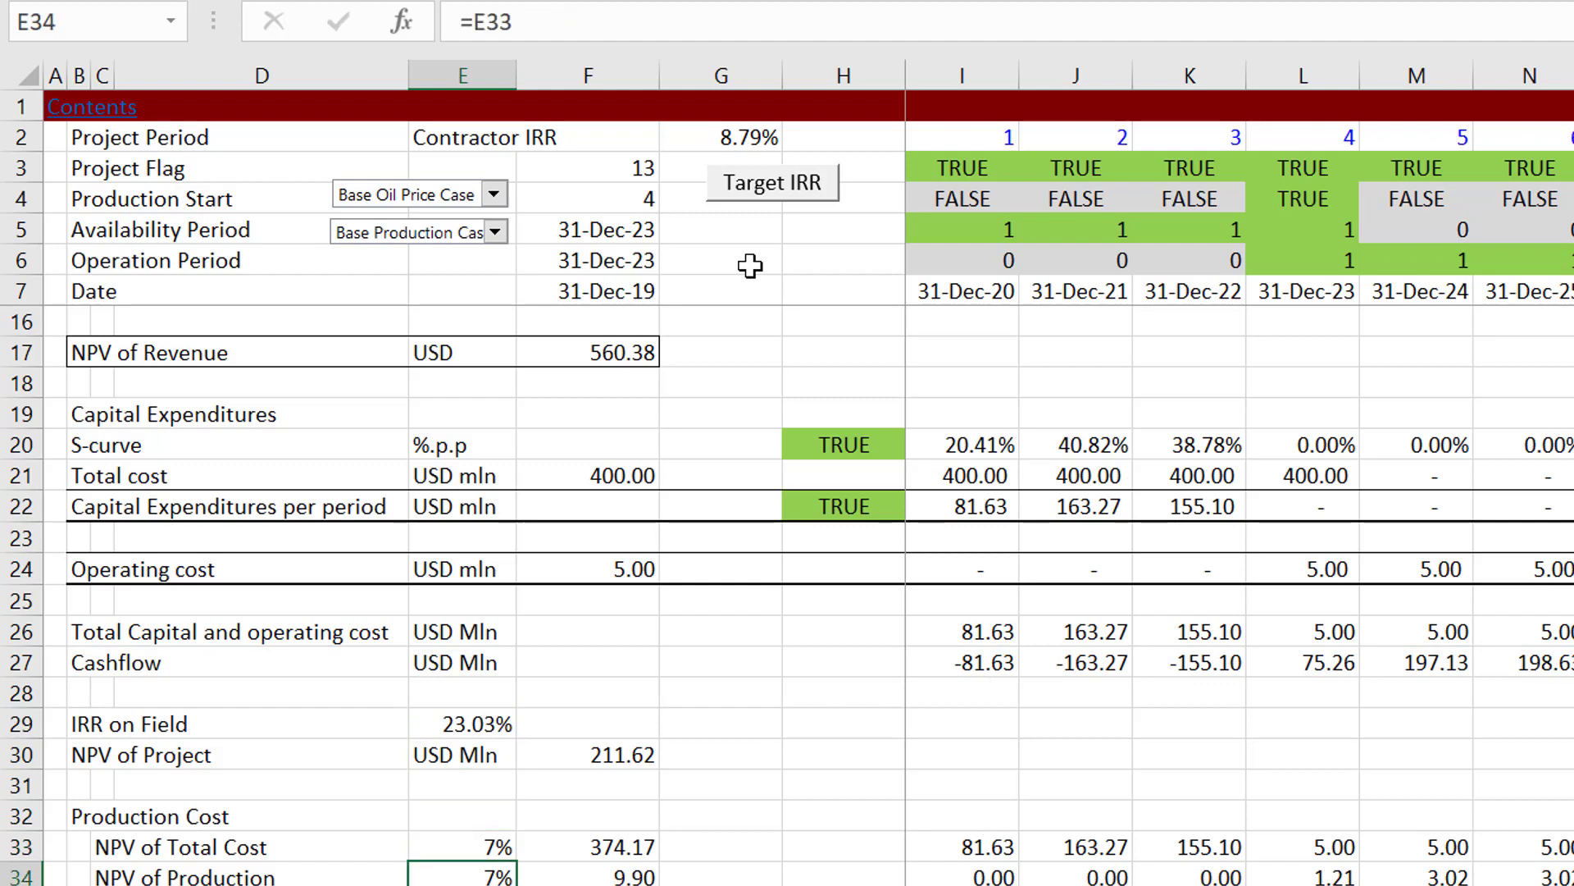
key("Down")
key("Down")
key("Down")
key("Down")
key("Down")
key("Up")
key("Up")
key("Up")
key("Up")
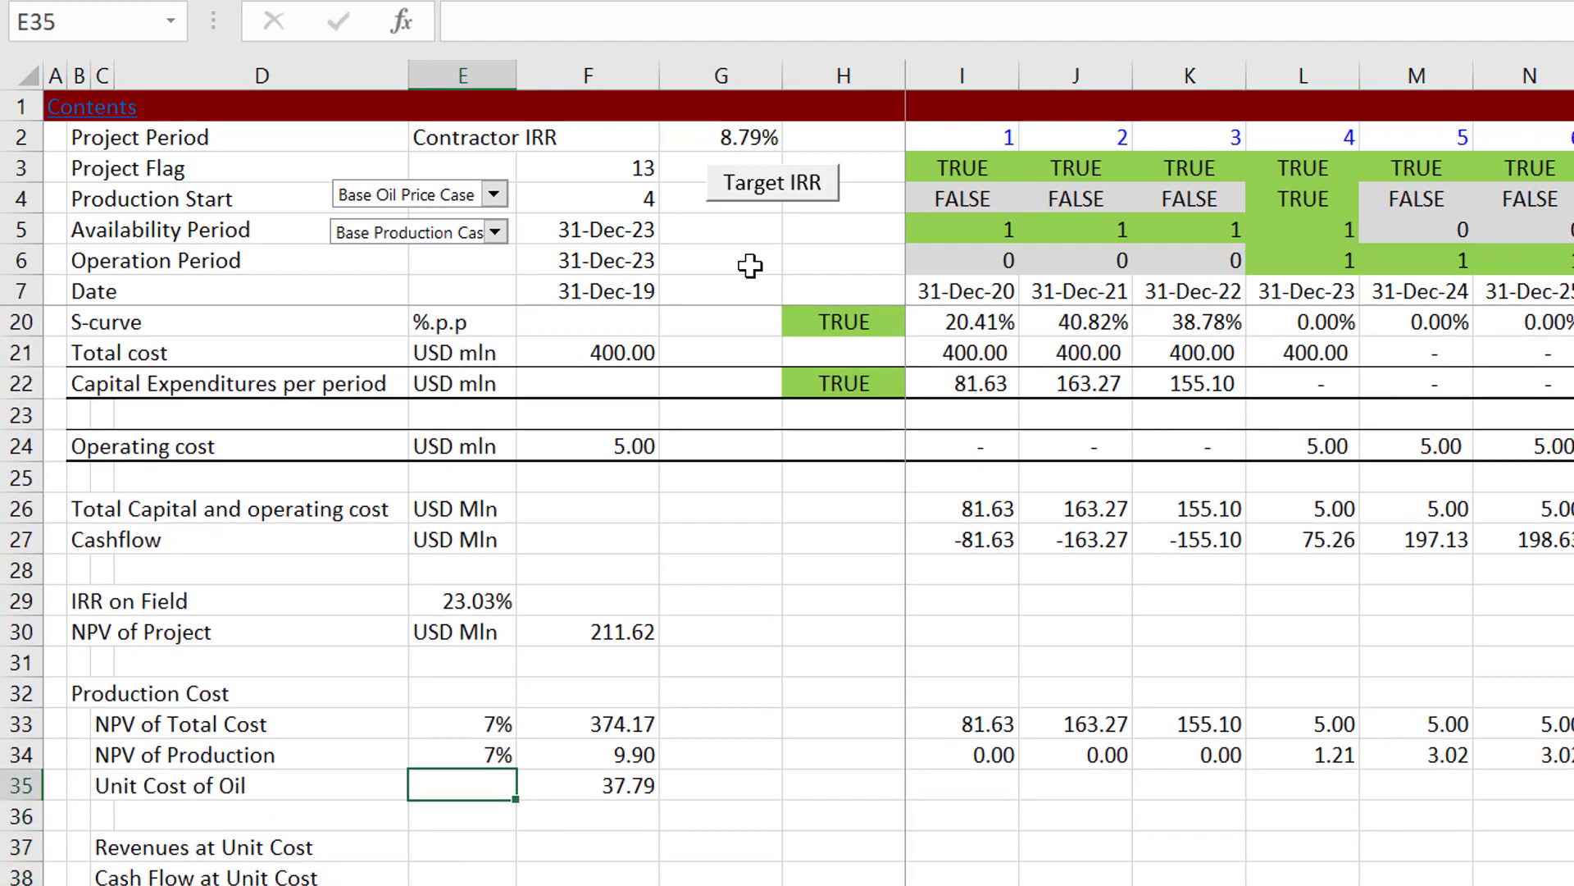
key("Right")
key("Right")
key("Left")
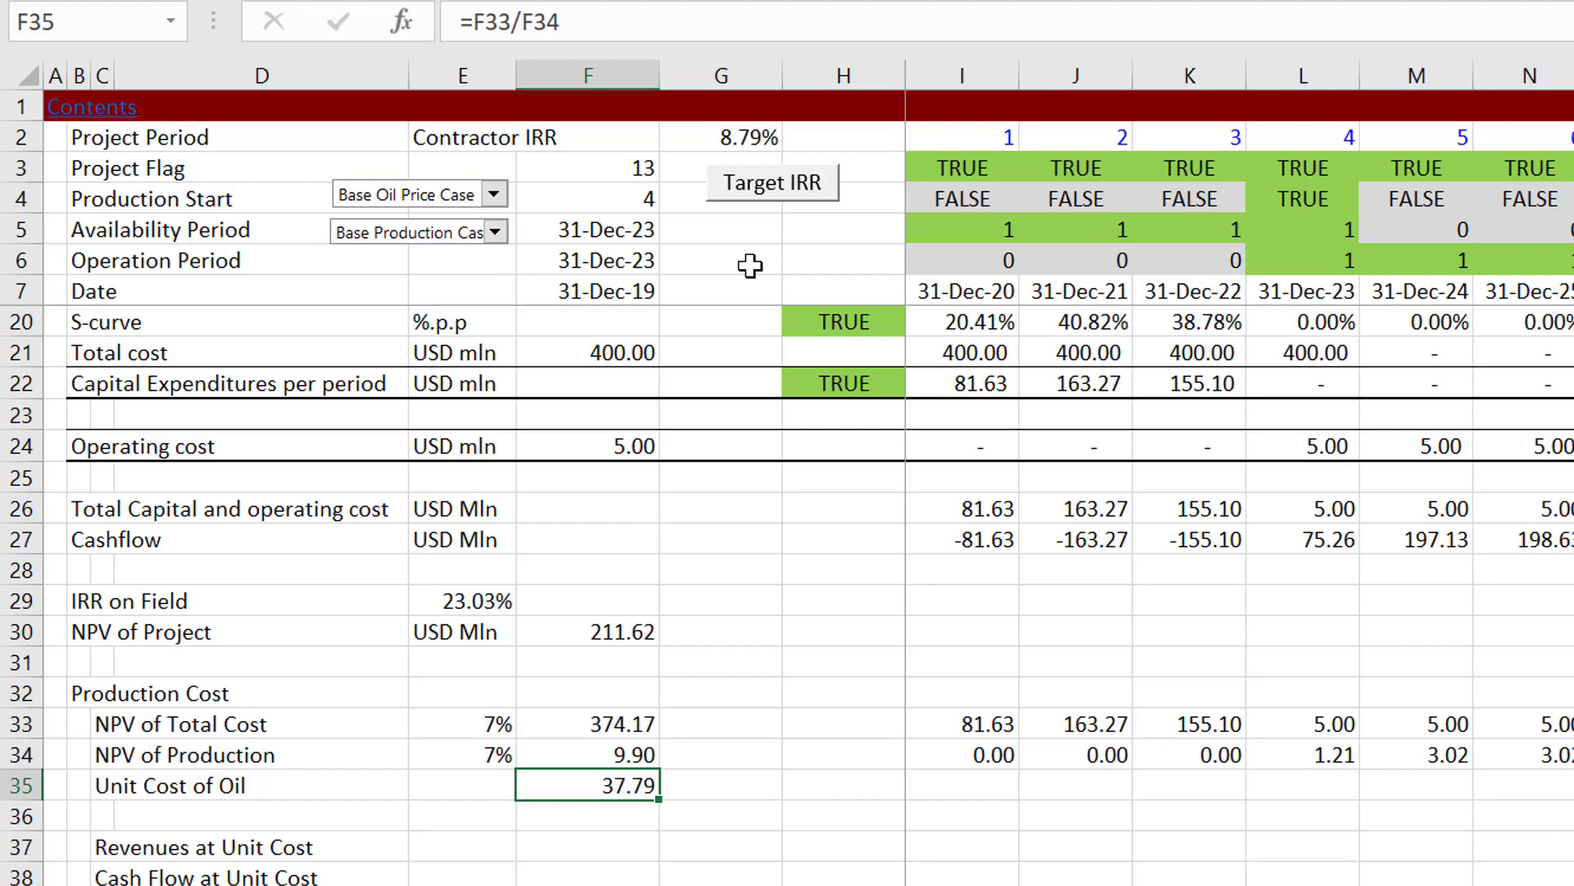
Step: Review the unit cost check rows and the Cash Flow Allocation section down to the royalty rows
key("Down")
key("Down")
key("Down")
key("Down")
key("Down")
key("Down")
key("Down")
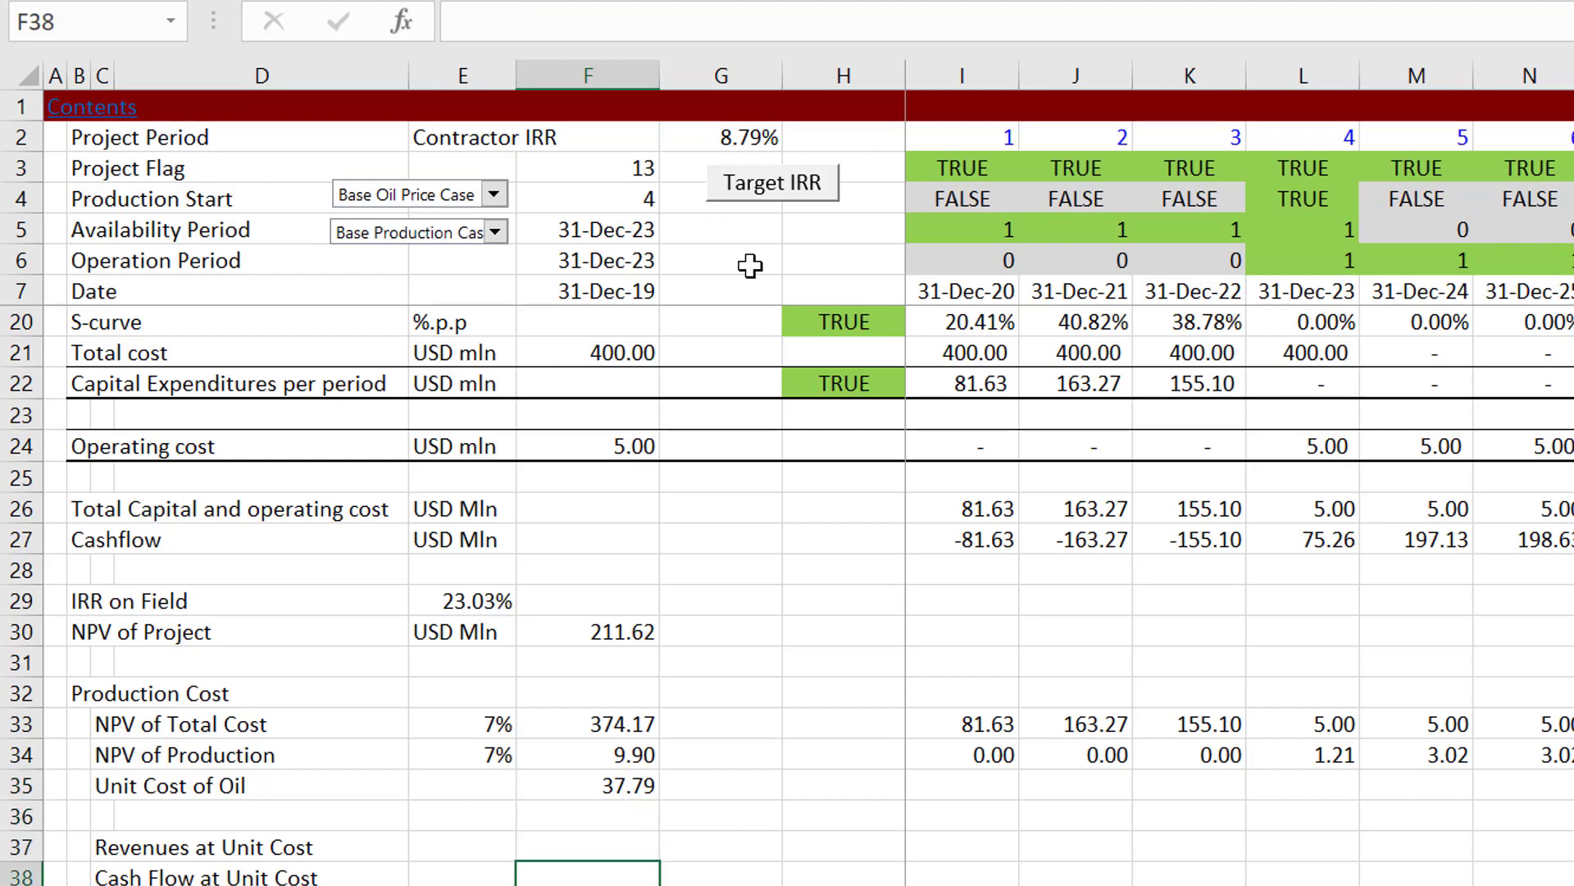
key("Down")
key("Down")
key("Down")
key("Down")
key("Down")
key("Down")
key("Down")
key("Down")
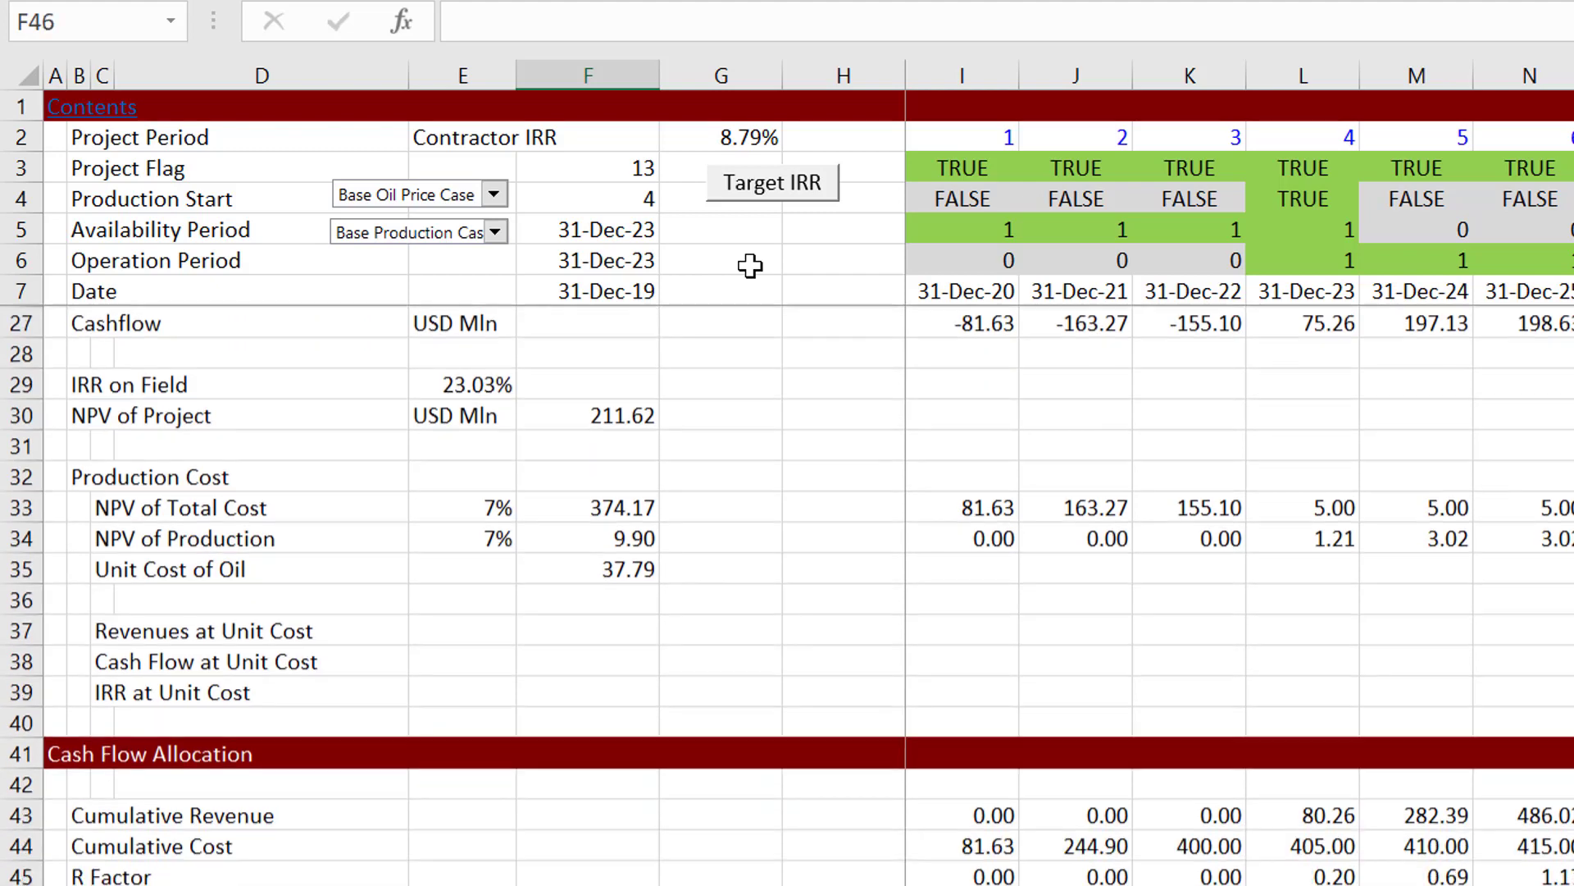
key("Down")
key("Down")
key("Down")
key("Down")
key("Down")
key("Down")
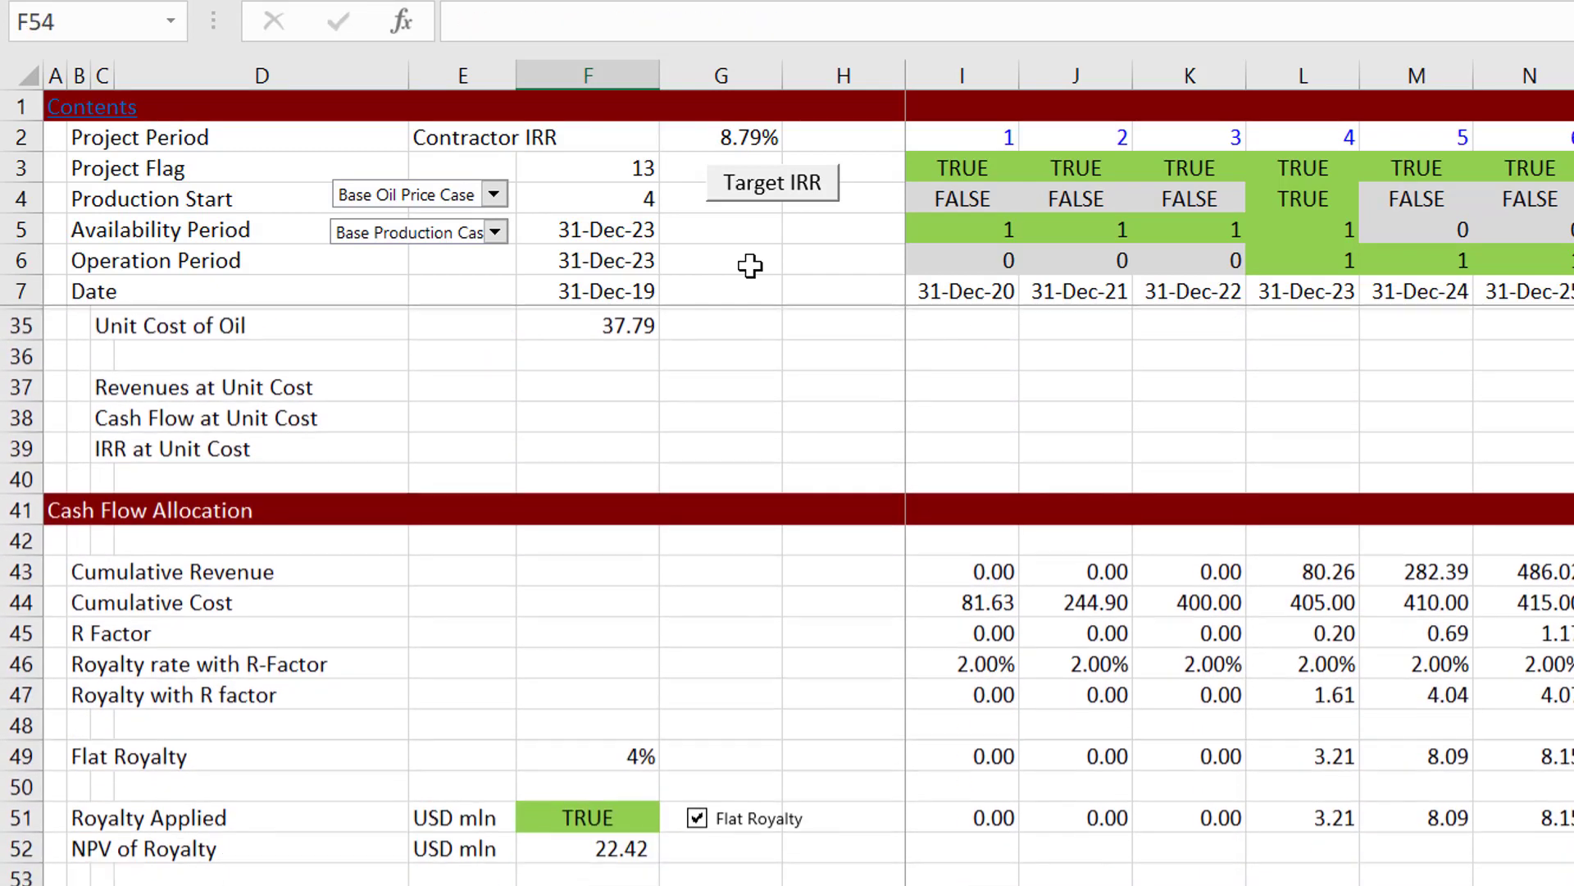
Step: Examine the royalty calculation from Cumulative Revenue and Cumulative Cost through R Factor, Flat Royalty and Royalty Applied to Cost Oil
key("Up")
key("Up")
key("Up")
key("Up")
key("Up")
key("Up")
key("Up")
key("Up")
key("Up")
key("Up")
key("Up")
key("Up")
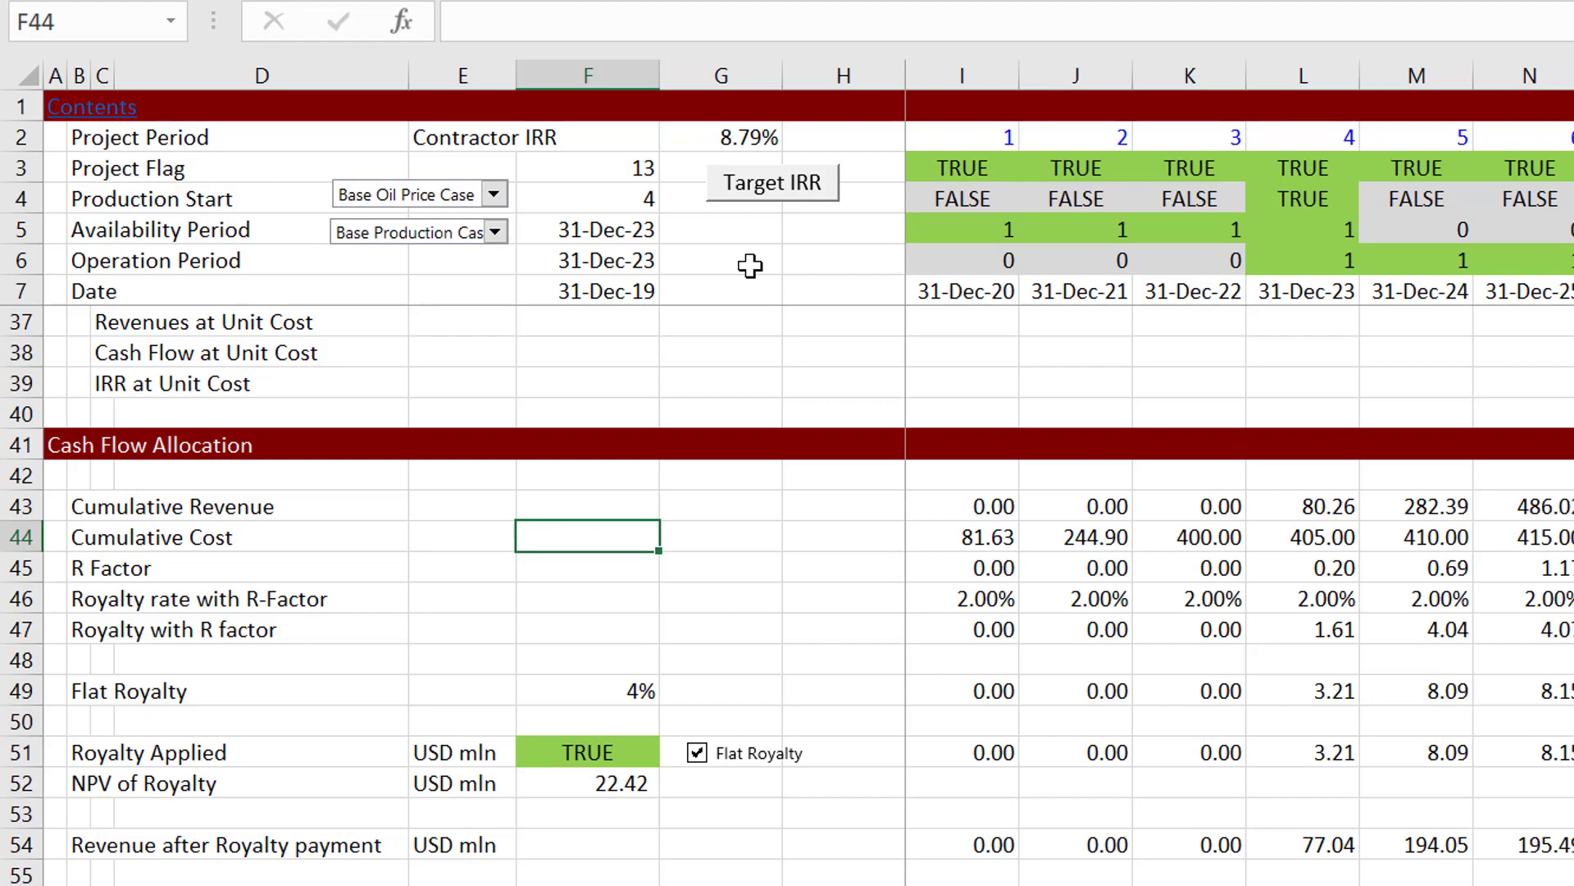
key("Up")
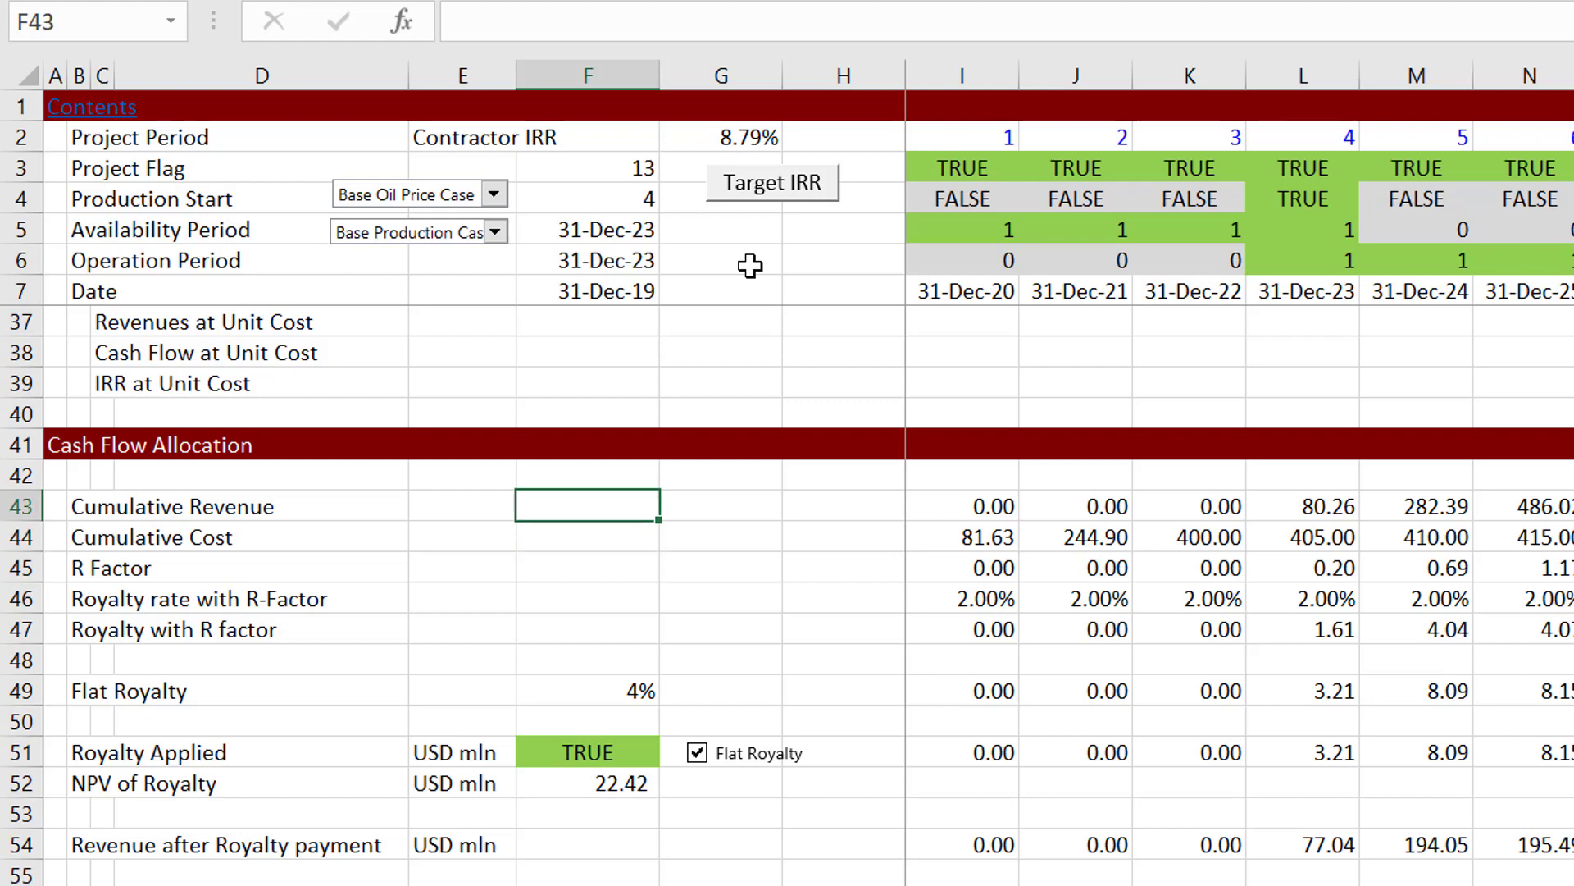
key("Down")
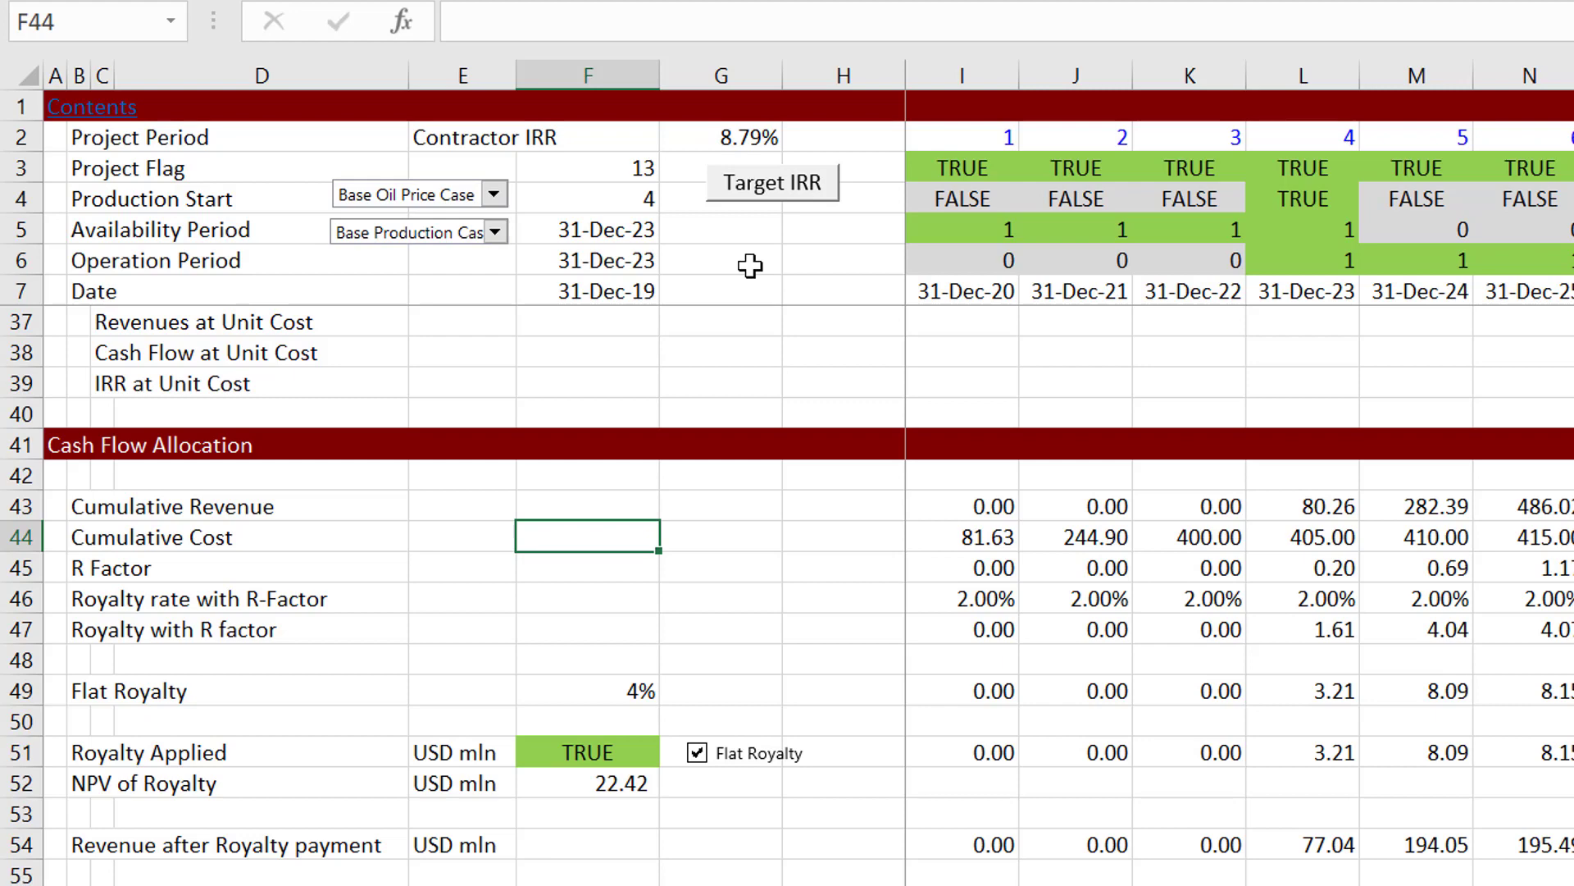
key("Down")
key("Down")
key("Down")
key("Down")
key("Down")
key("Down")
key("Down")
key("Down")
key("Down")
key("Down")
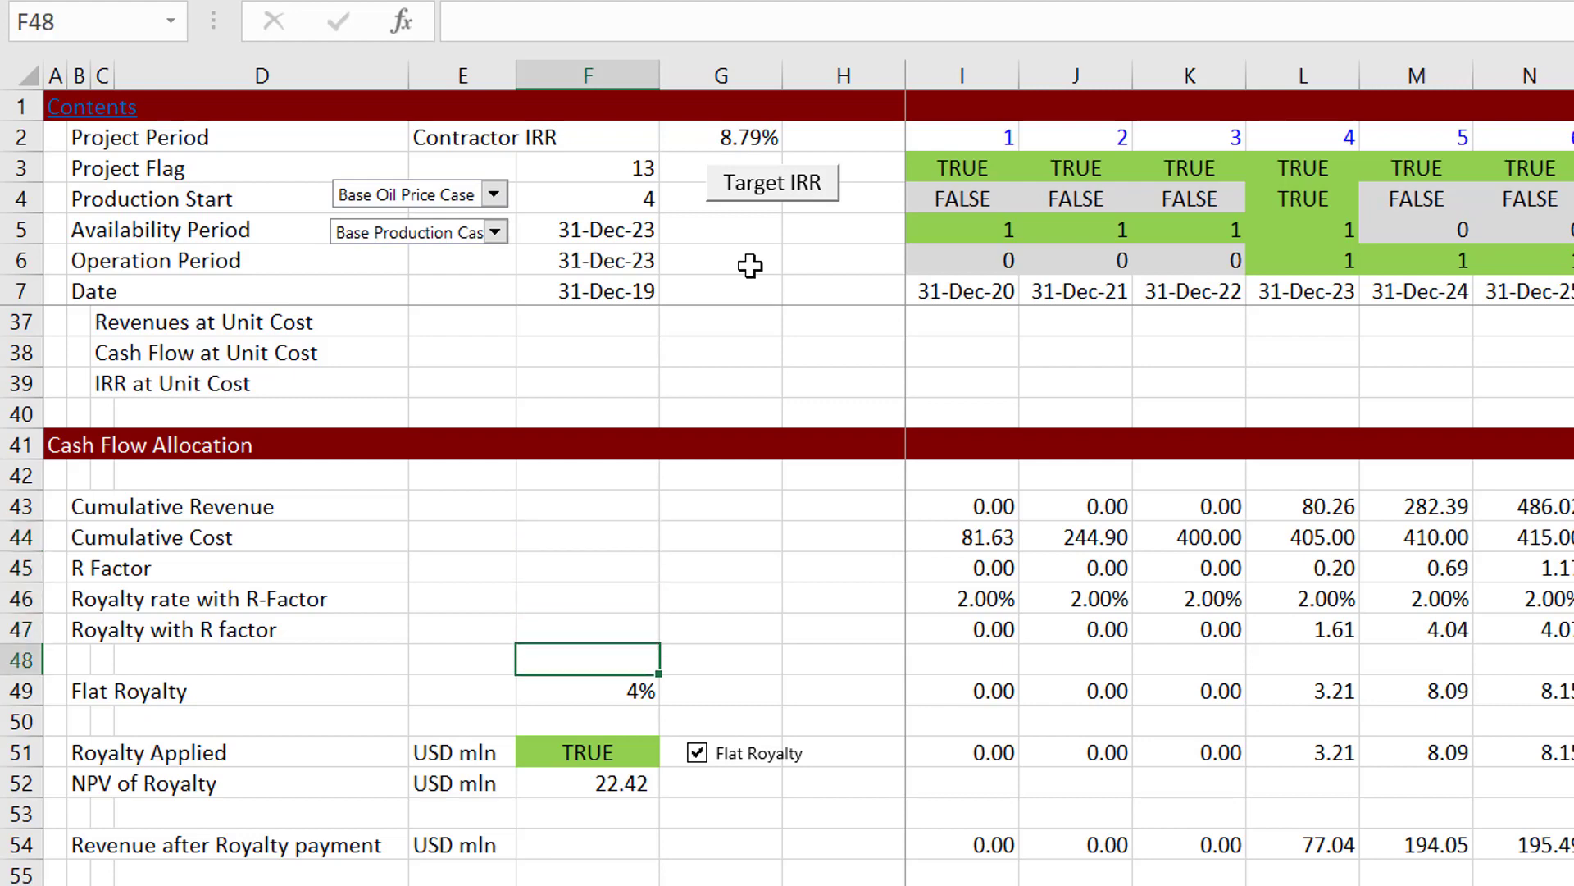
key("Down")
key("Down")
key("Down")
key("Down")
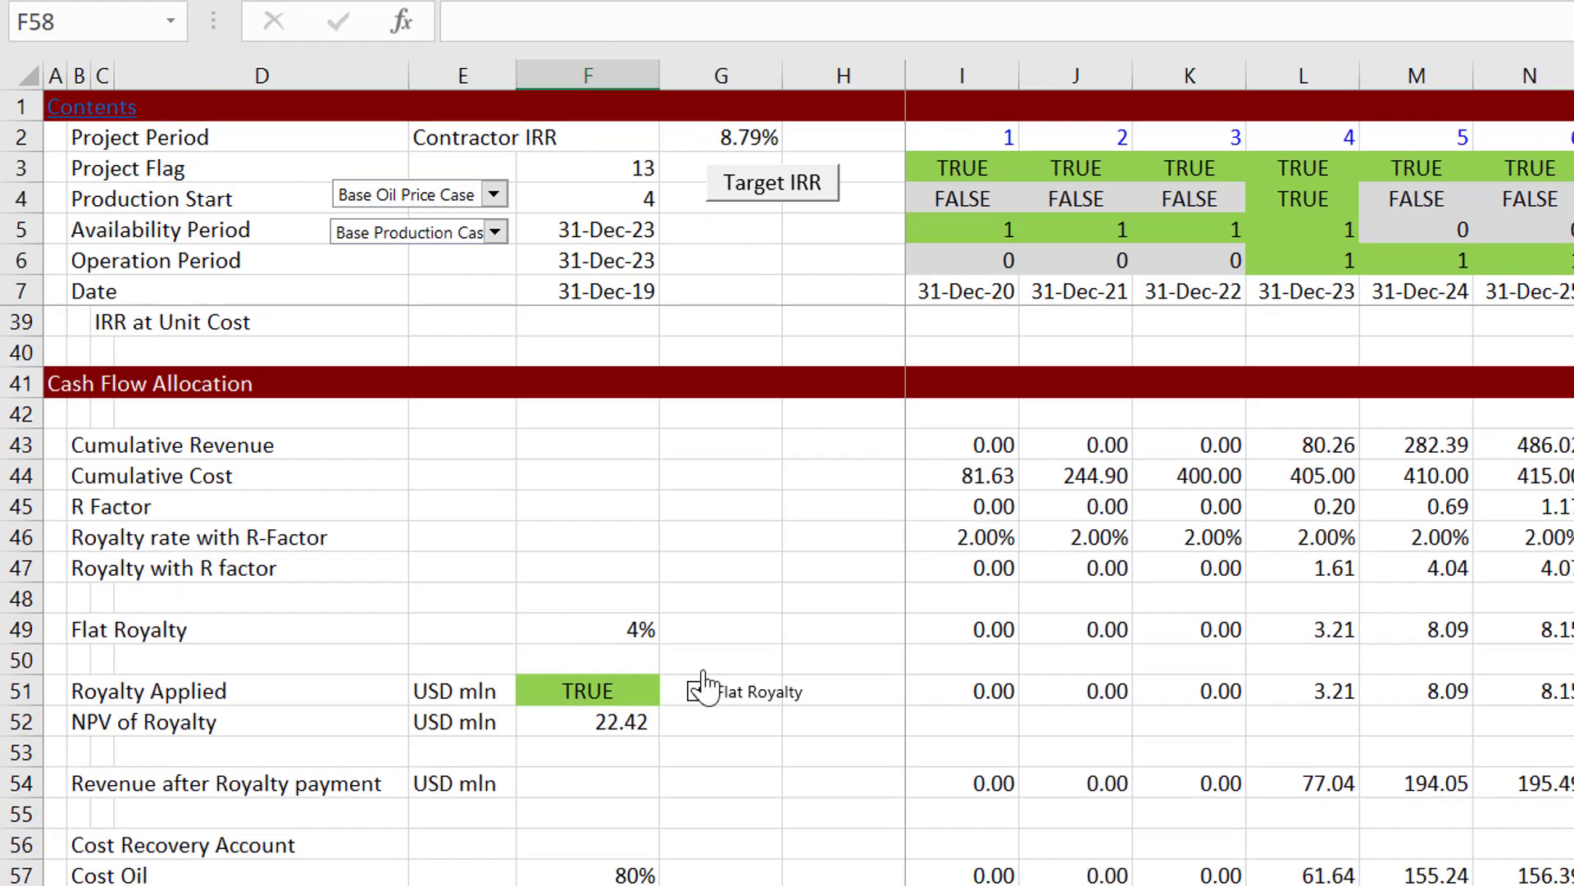
Step: Turn off Flat Royalty to compare against the R-factor royalty, and turn it back on
left_click(708, 693)
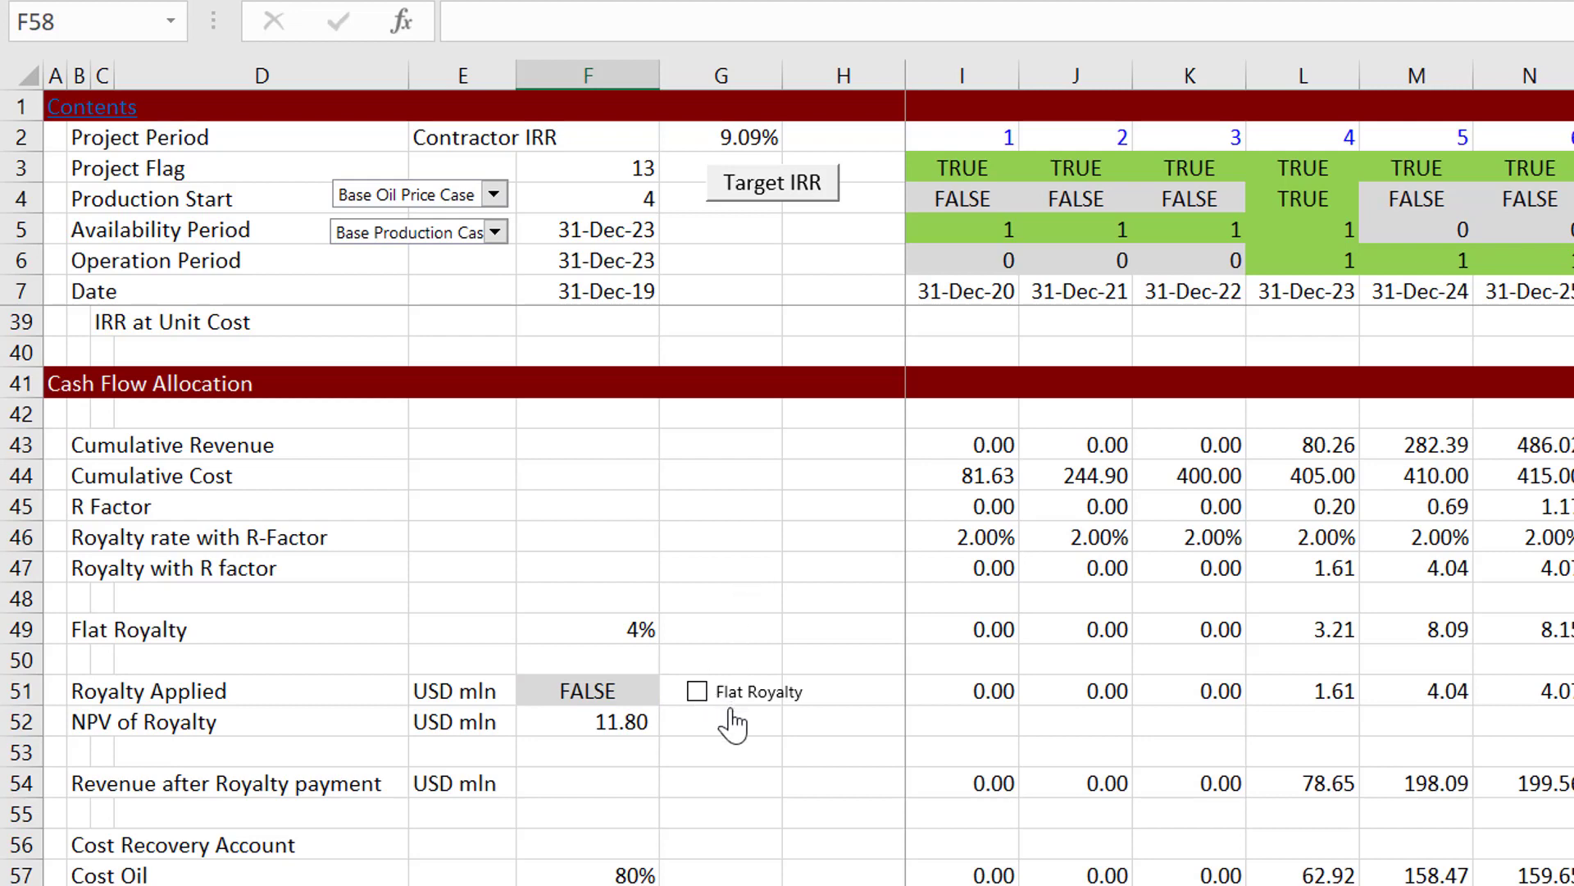
left_click(732, 712)
Step: Examine the Cumulative Revenue row across the project years, up to the 2023 formula in L43
left_click(459, 470)
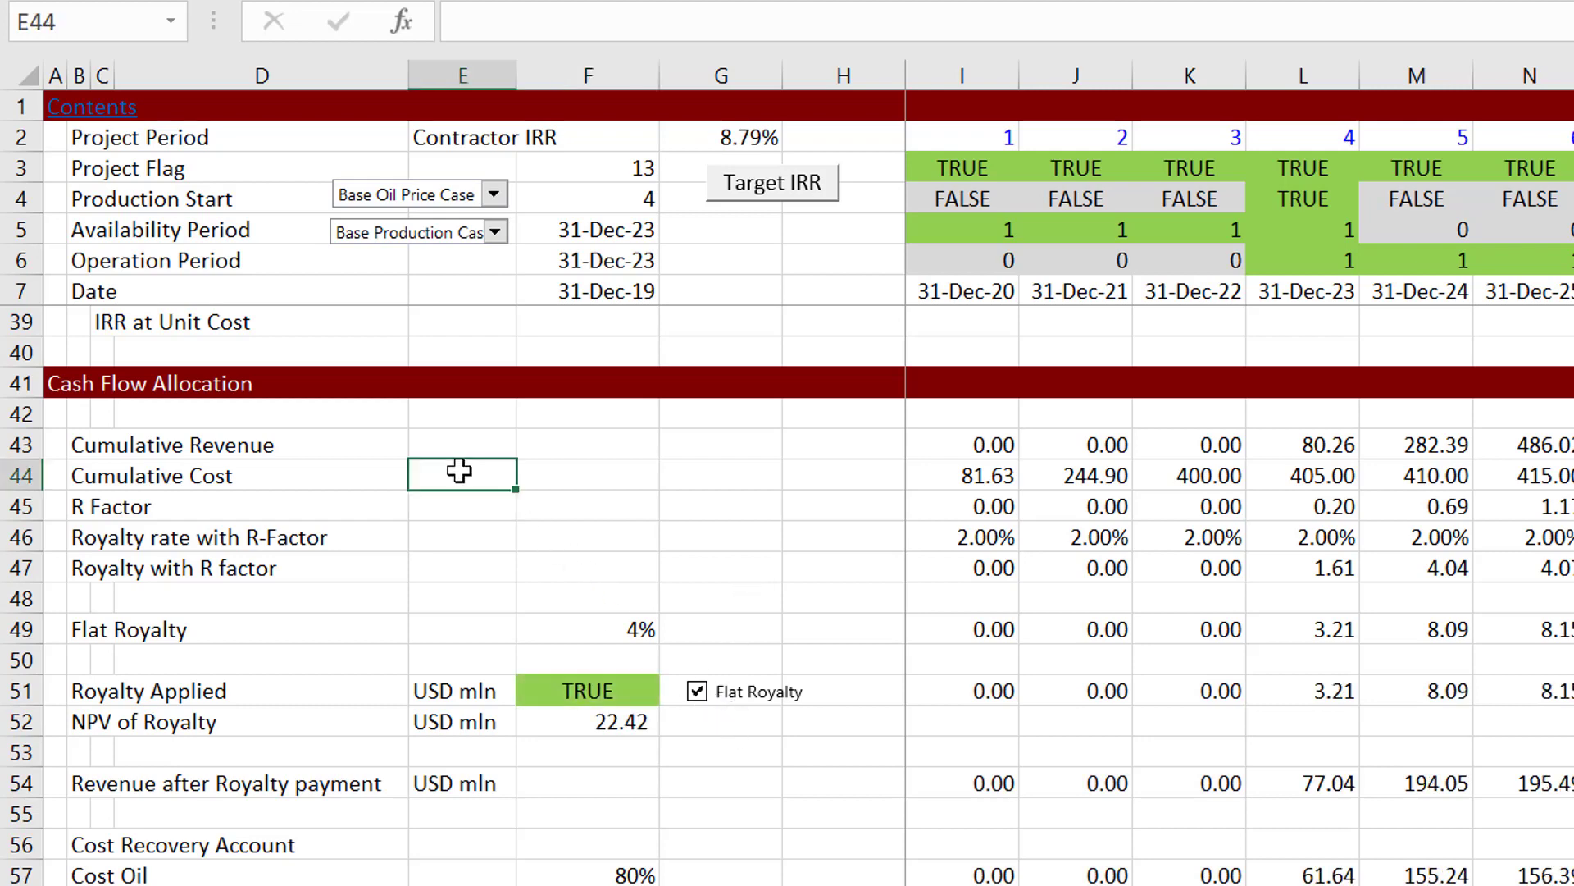
key("Left")
key("Left")
key("Up")
key("Right")
key("Right")
key("Right")
key("Right")
key("Right")
key("Right")
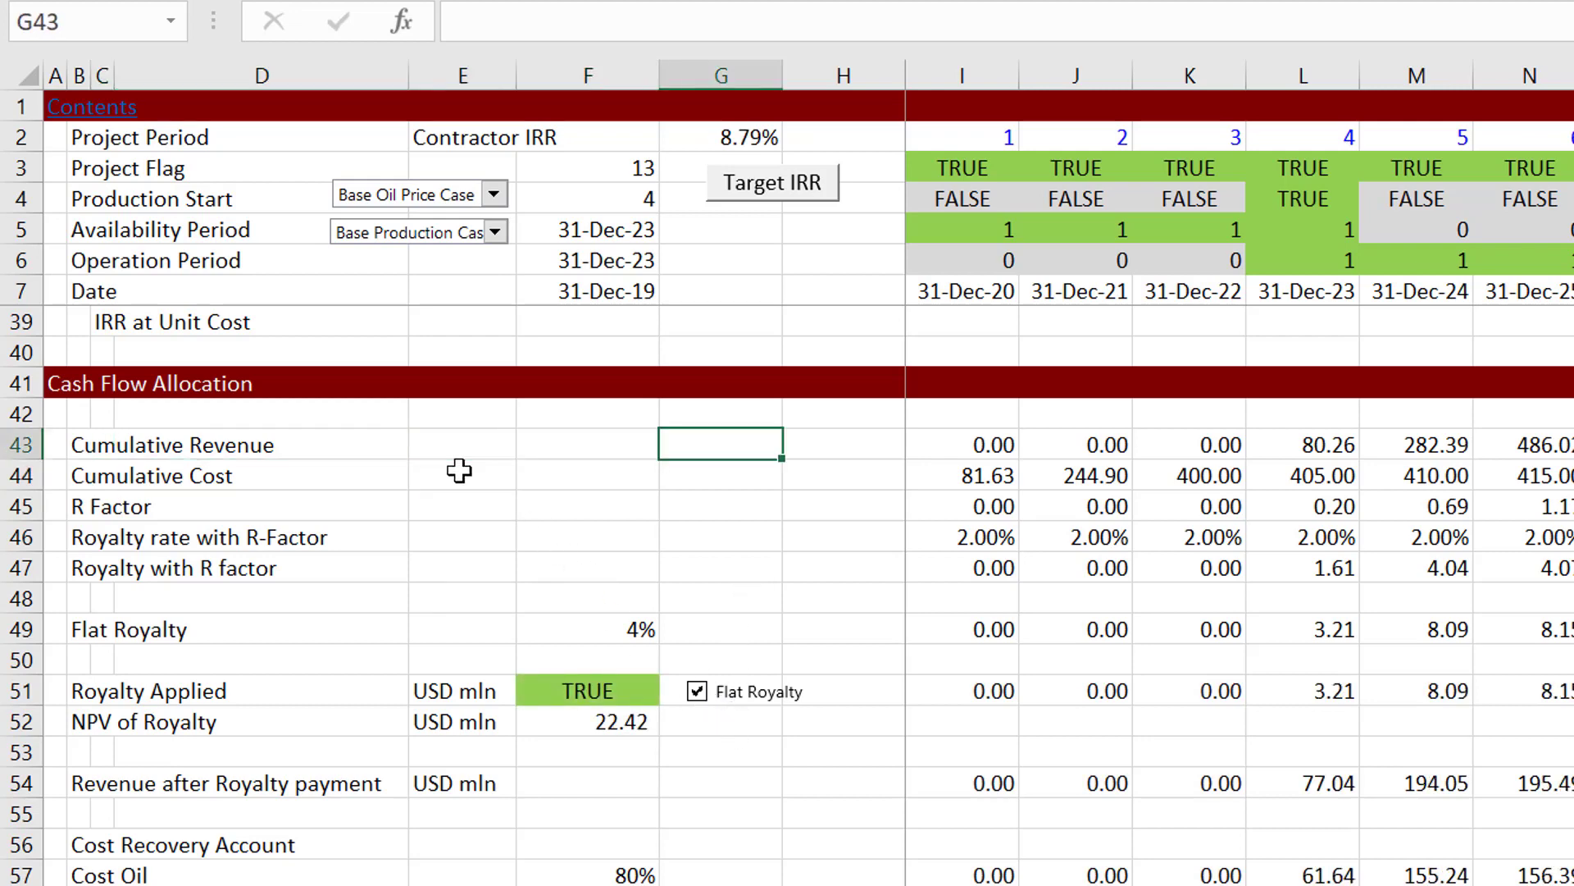
key("Right")
key("Right")
key("Right")
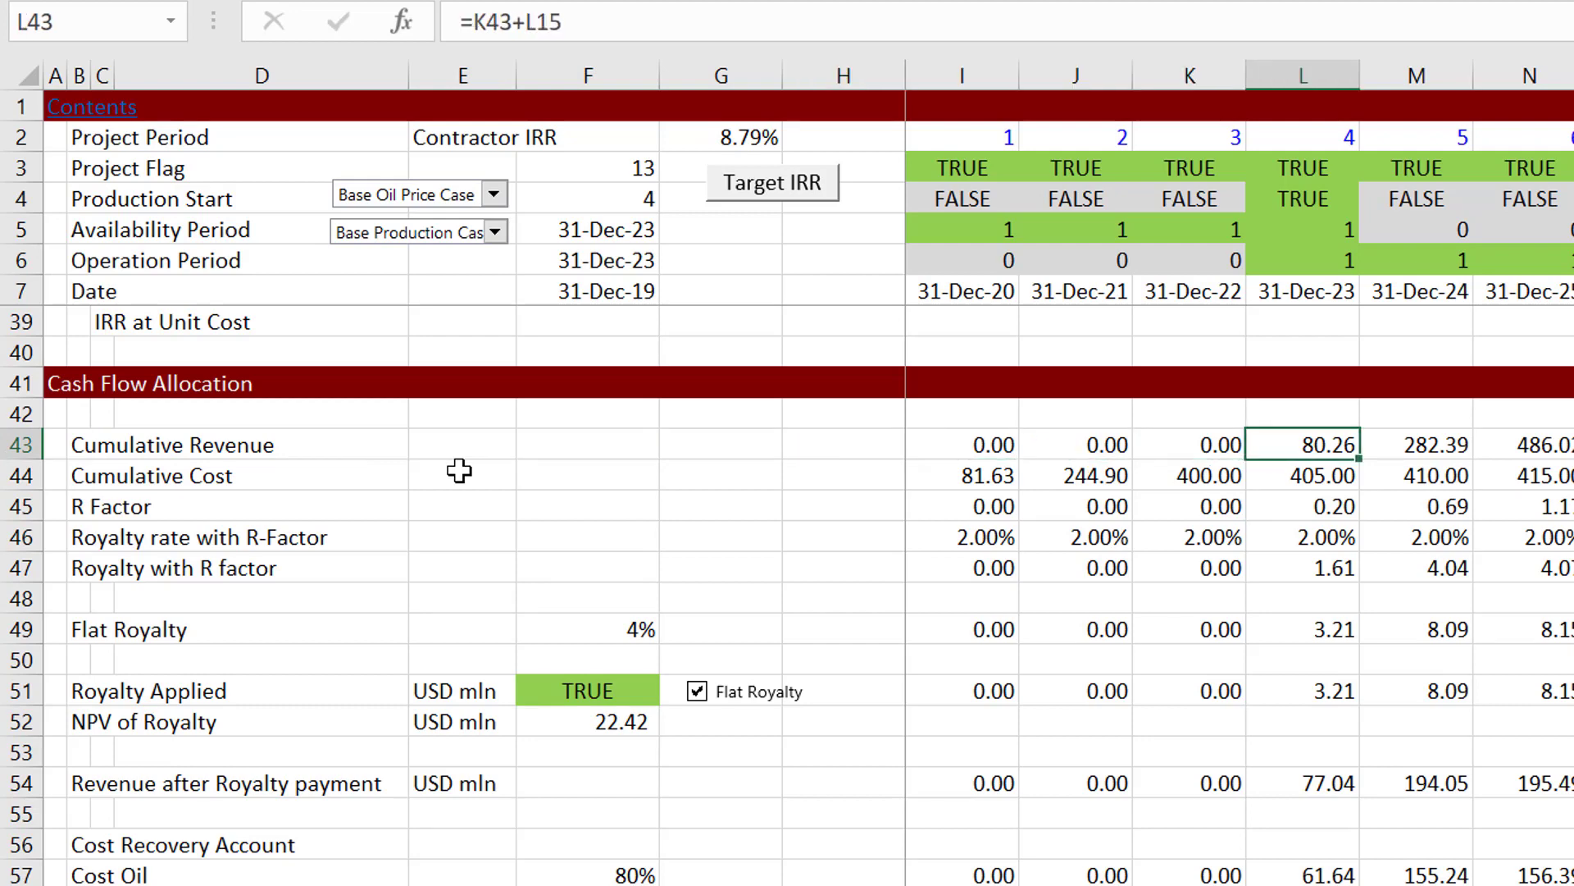
Step: Trace the 2023 cumulative revenue back to the Revenue formula in L15 and the Production Curve lookup in L10
key("Page_Up")
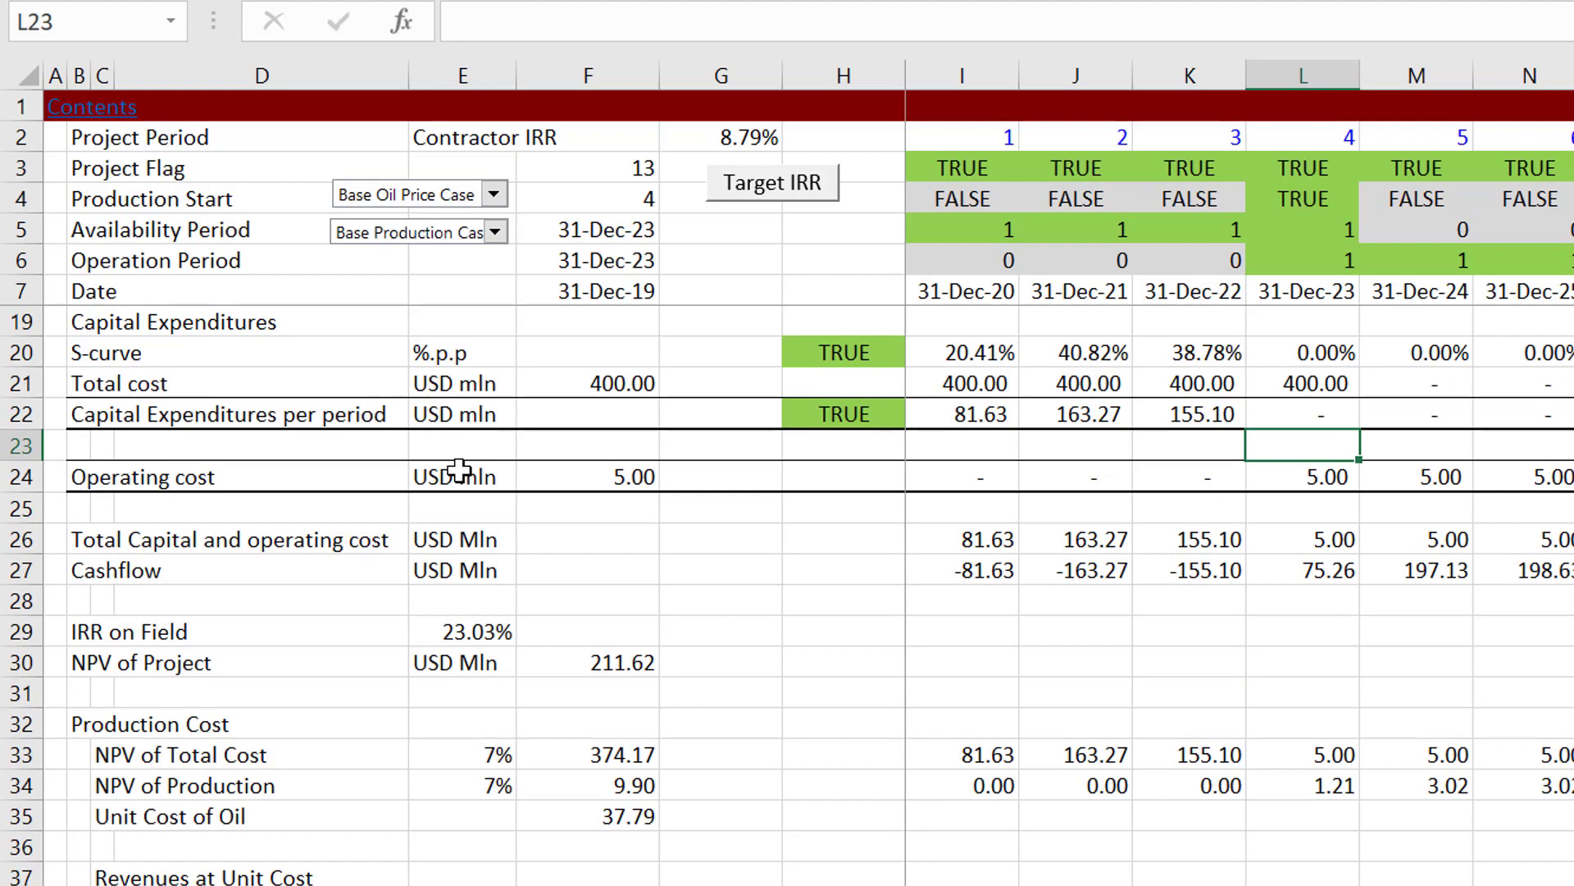
key("Up")
key("Up")
key("Up")
key("Up")
key("Up")
key("Up")
key("Up")
key("Up")
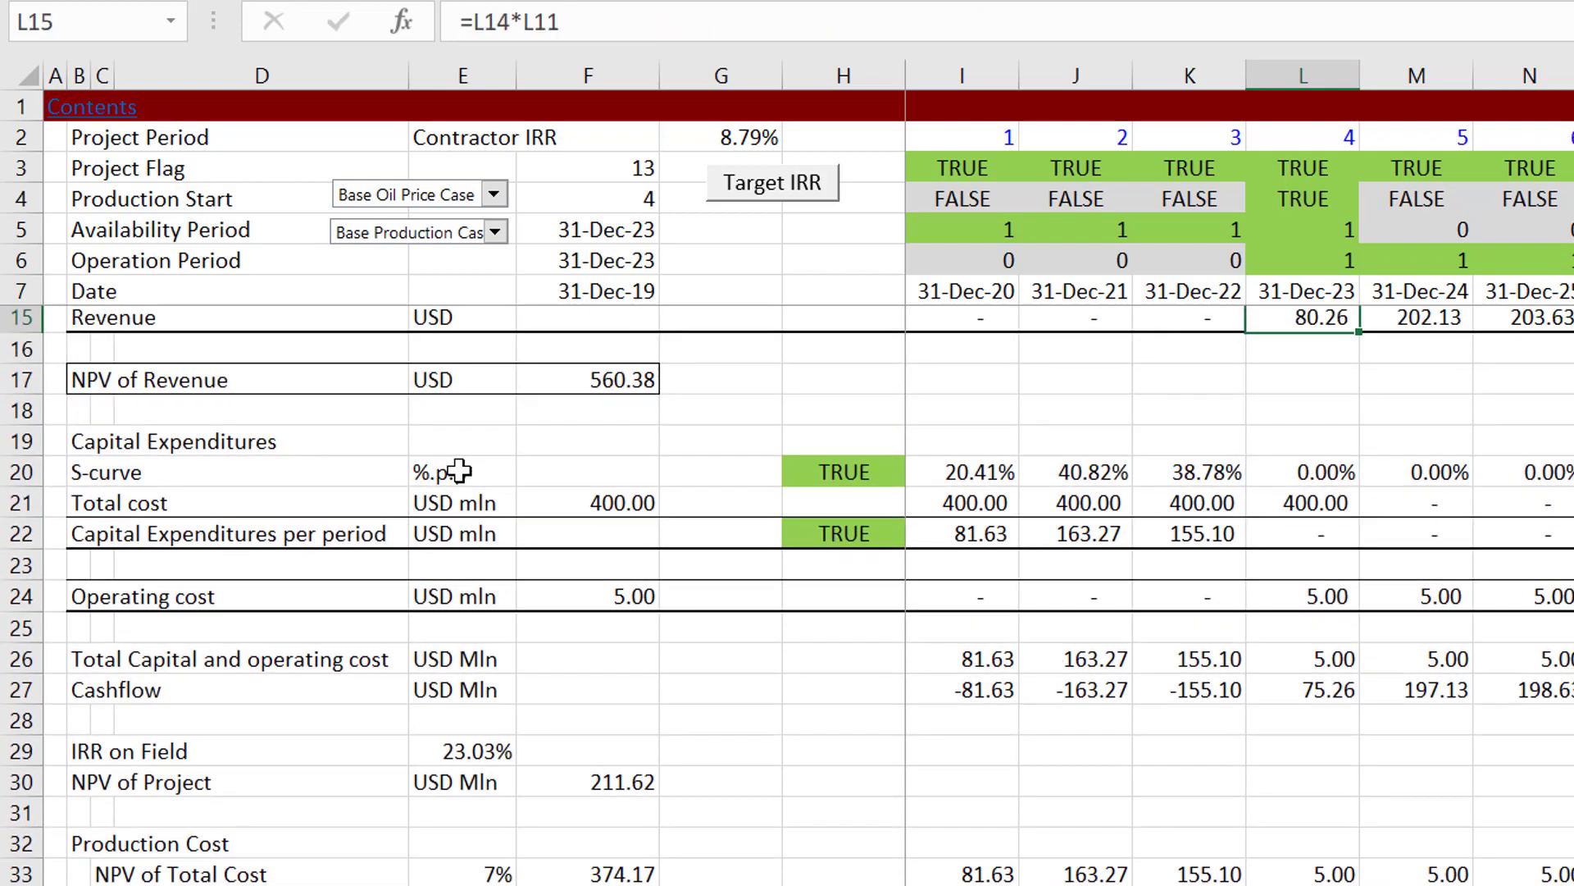
key("Up")
key("Up")
key("Up")
key("Up")
key("Up")
key("Up")
key("Up")
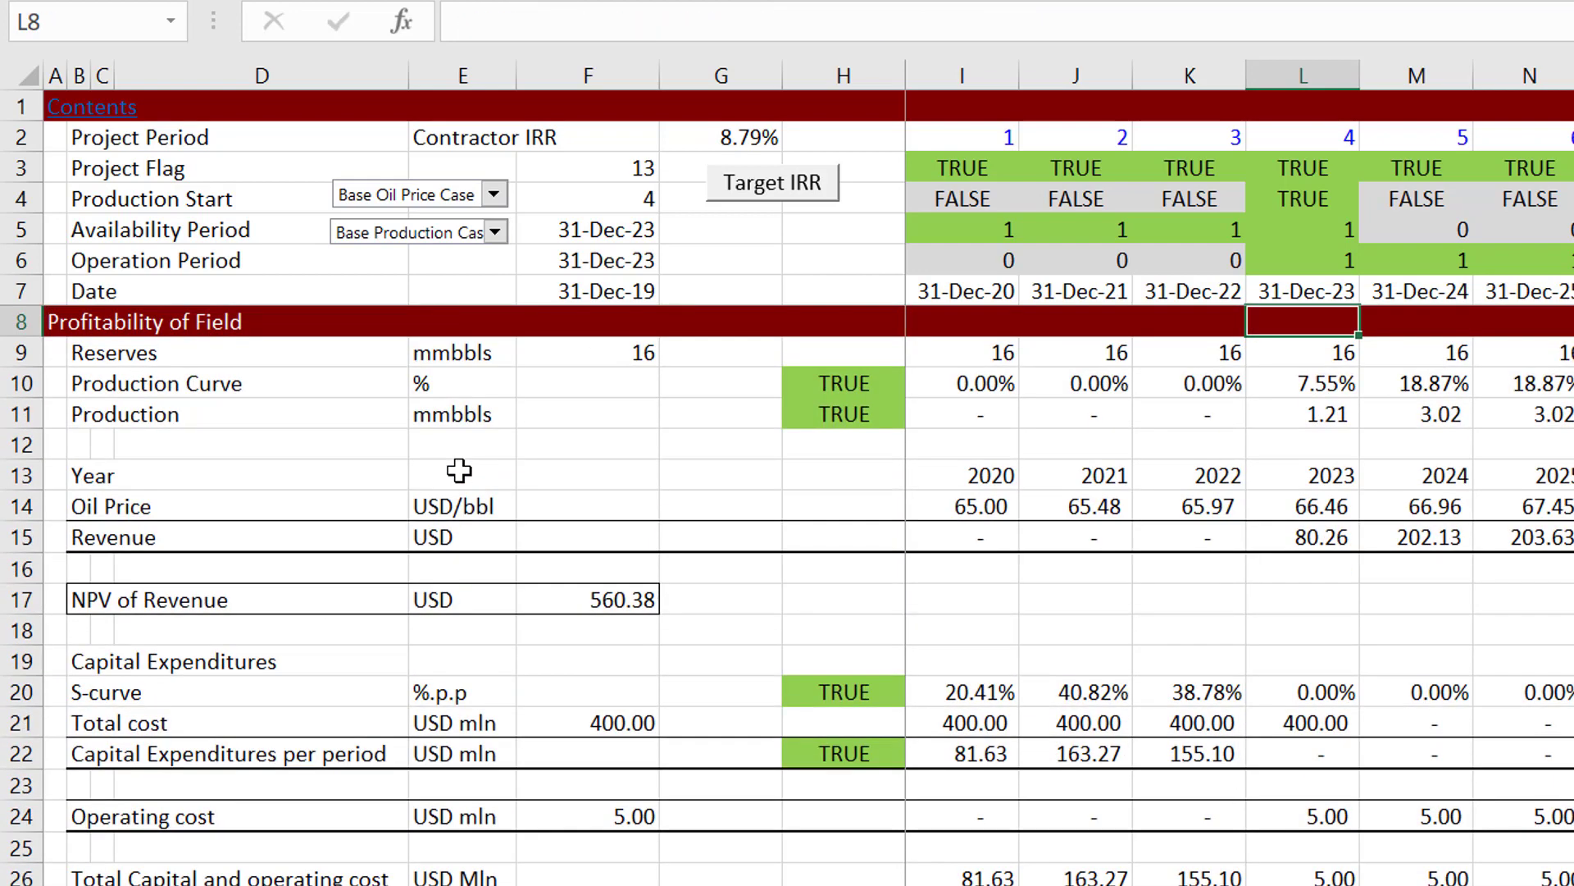
key("Down")
key("Down")
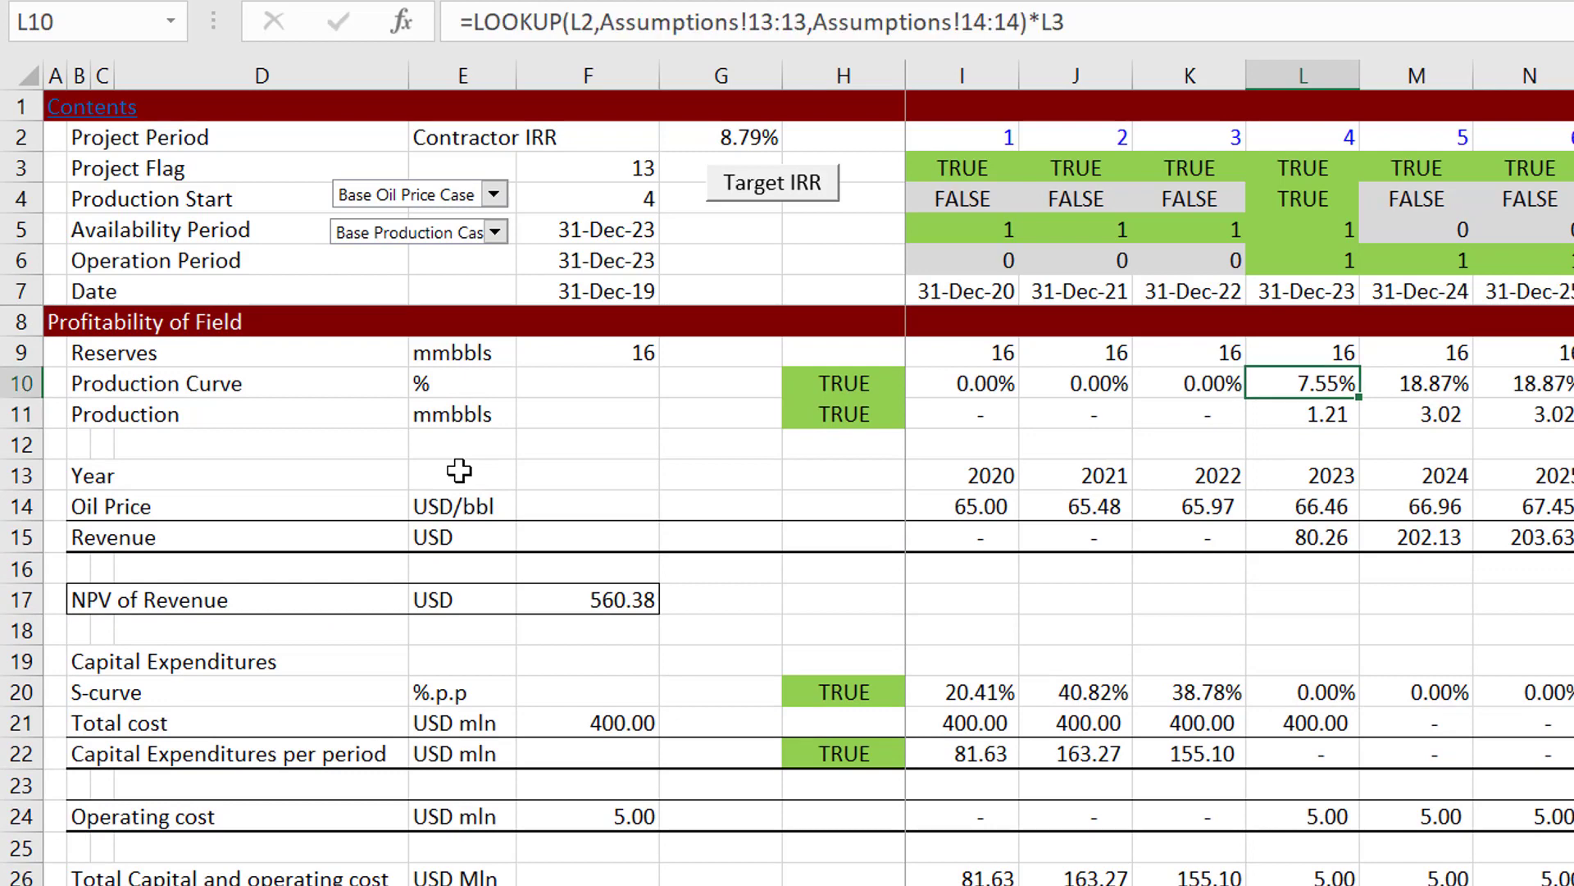
Step: Test the Faster Production and Slower Production cases, and check the Unit Cost of Oil in F35 under Slower Production
left_click(448, 239)
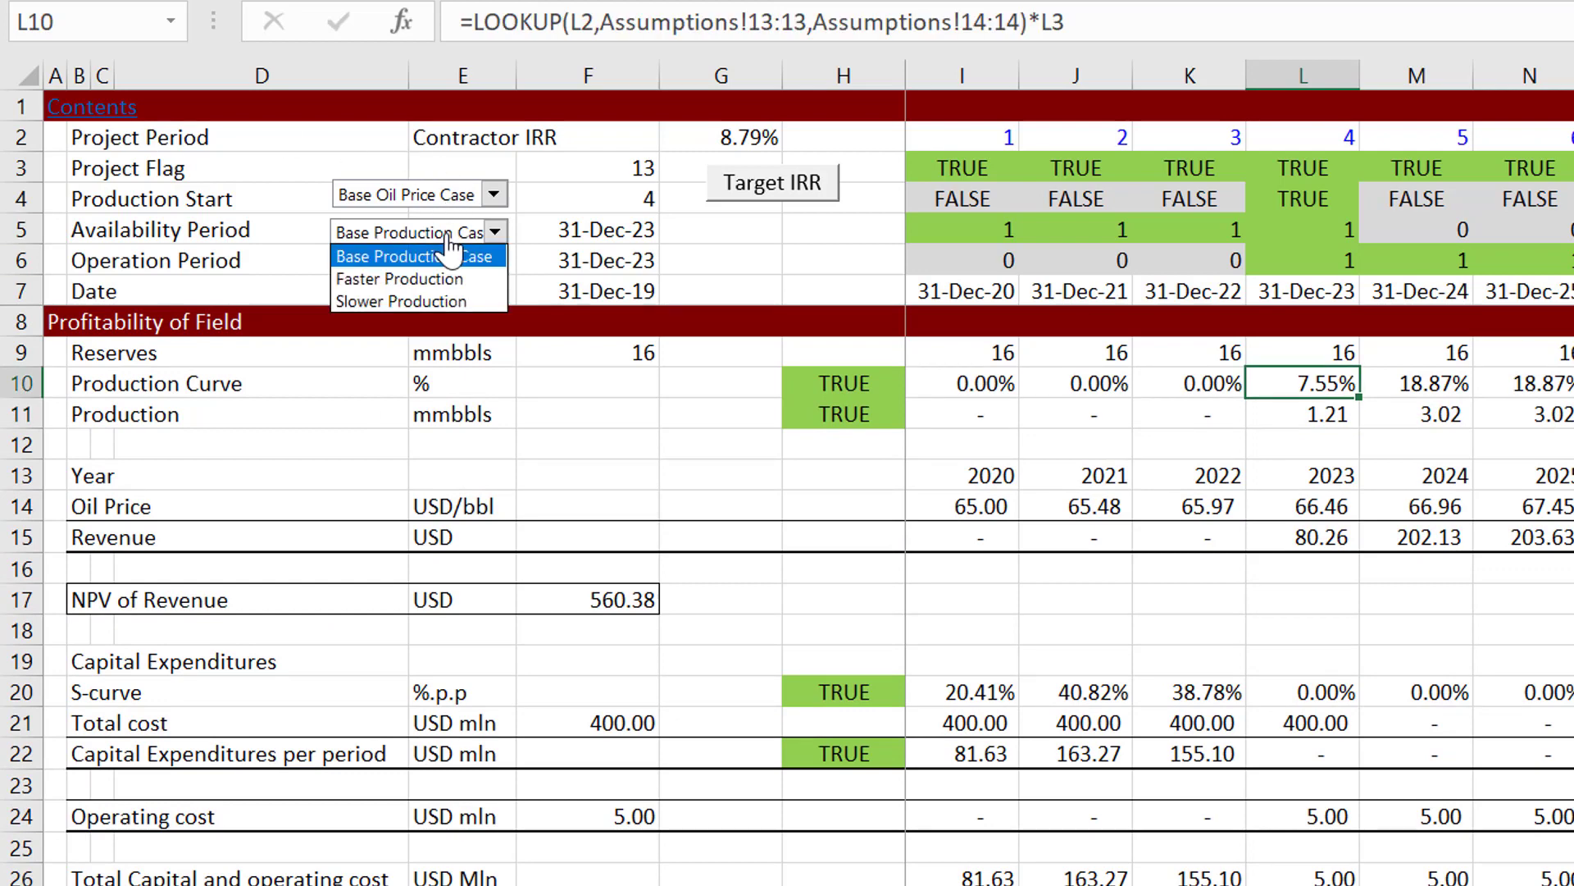
left_click(449, 280)
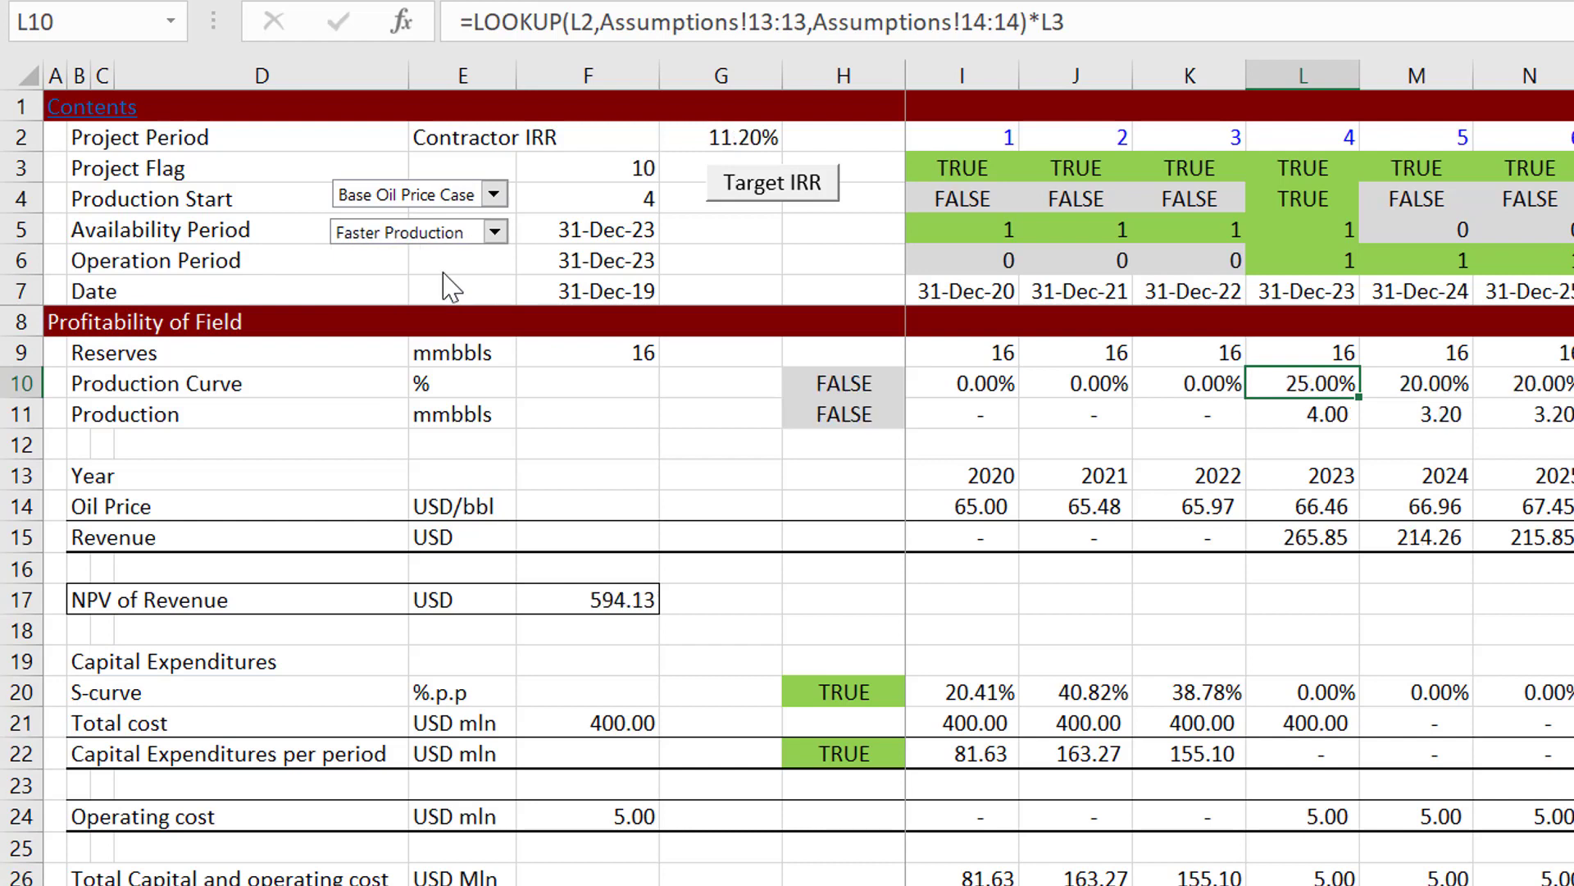
left_click(429, 232)
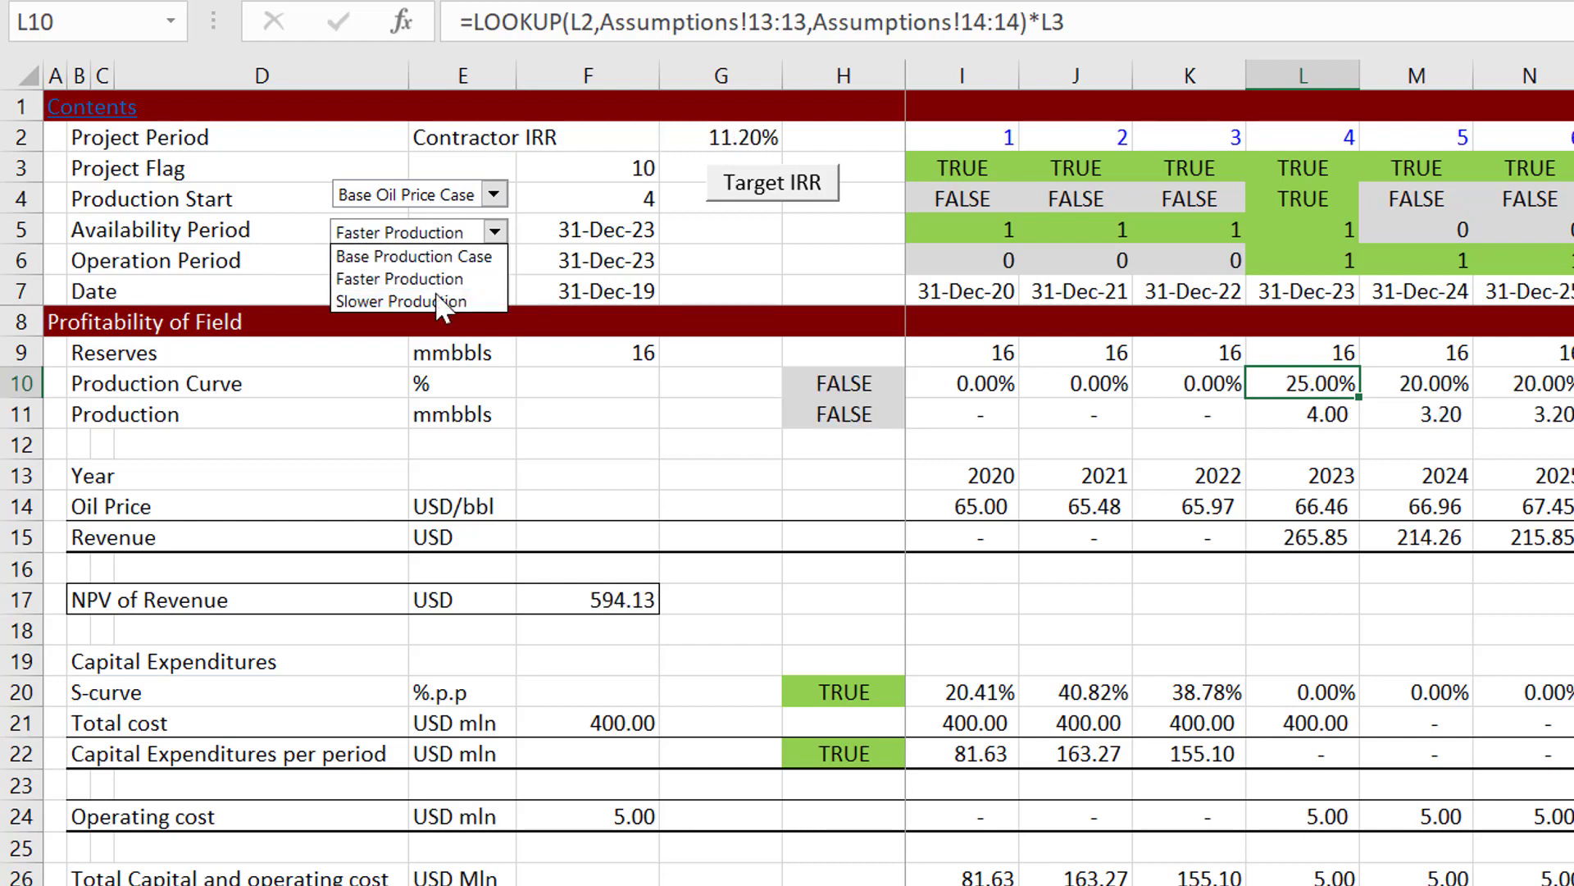
left_click(437, 299)
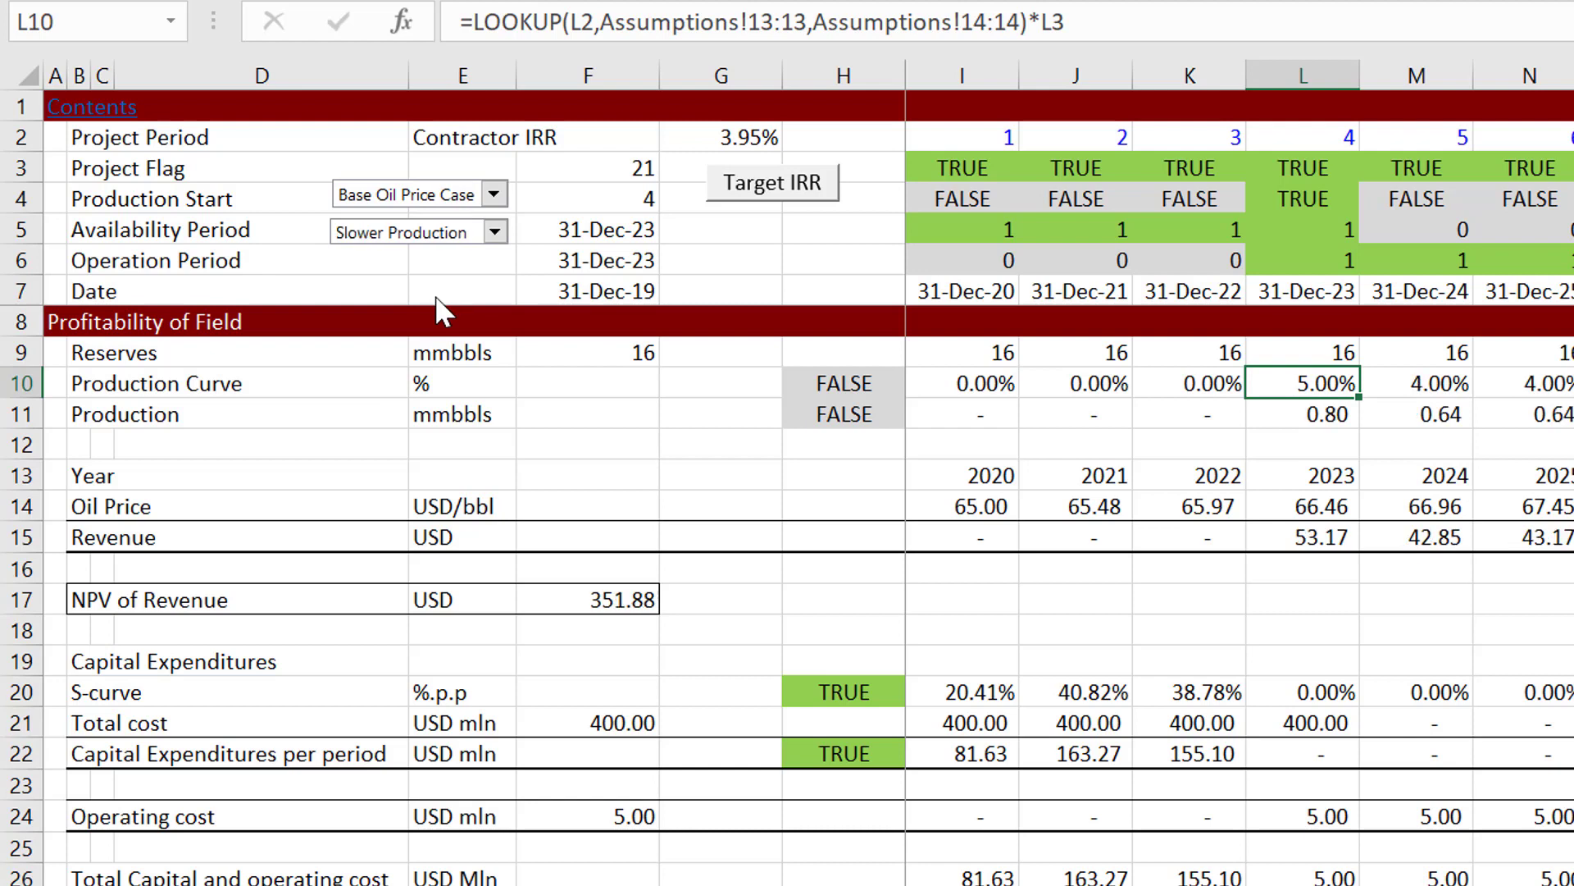
left_click(530, 548)
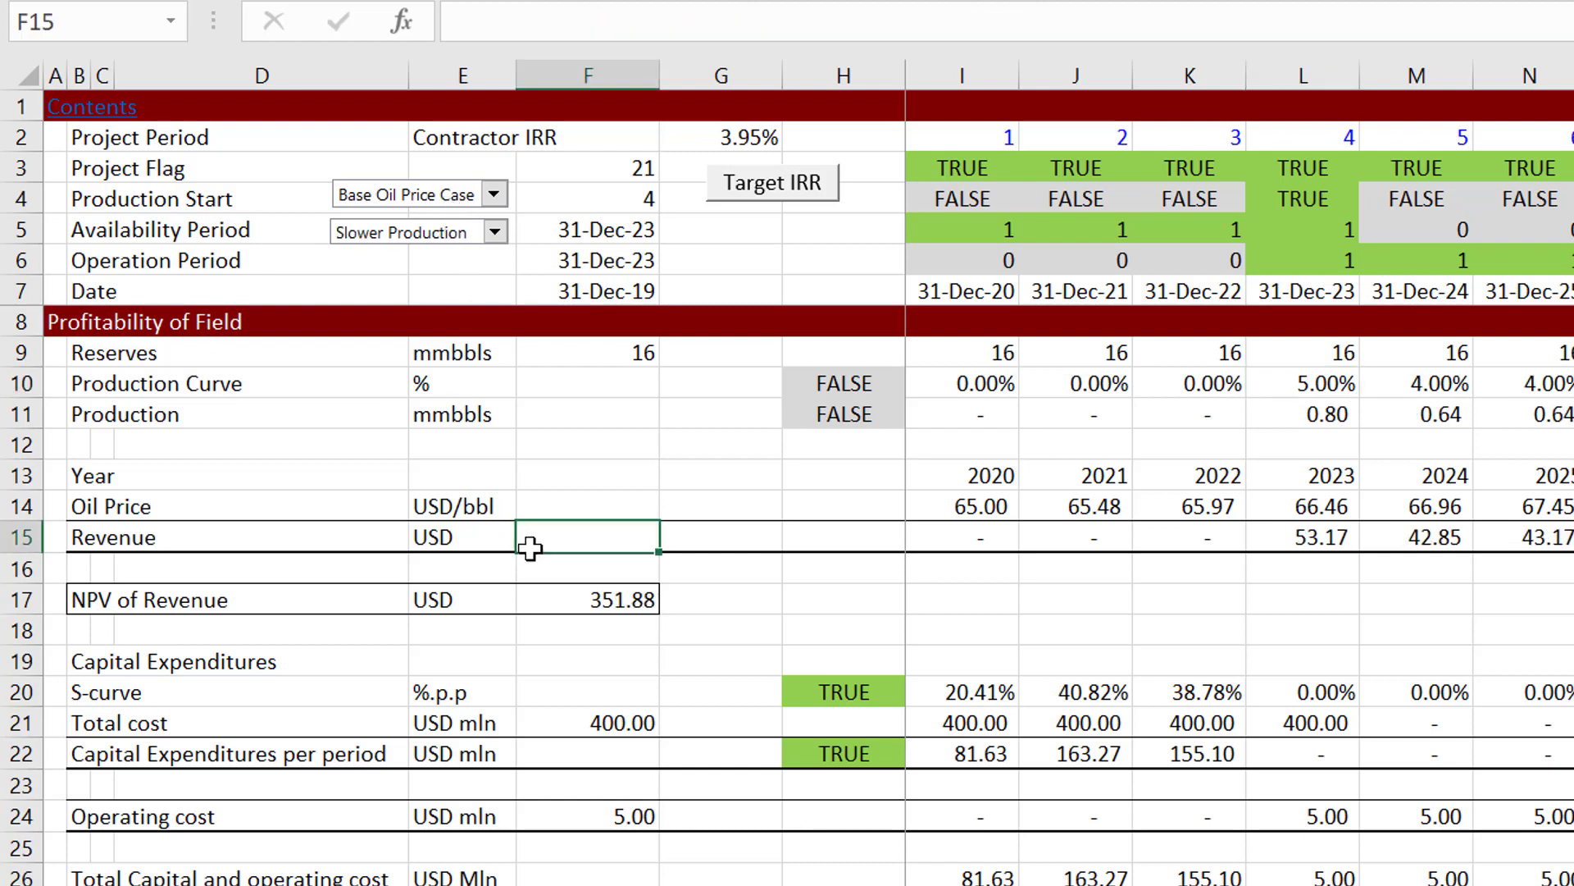
key("Page_Down")
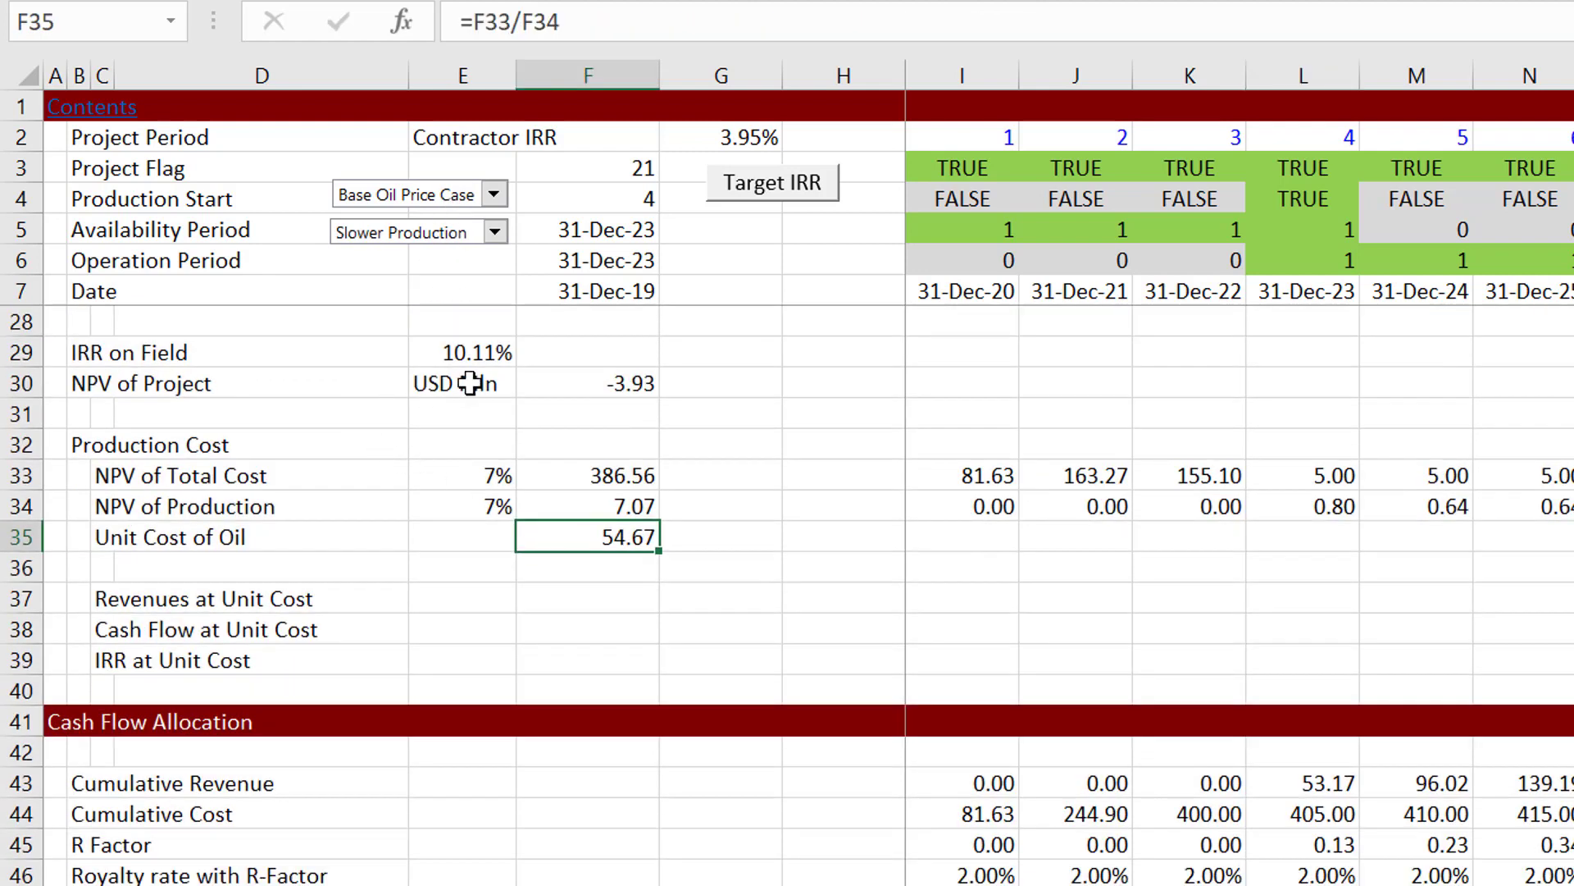
Step: Switch the production case to Faster Production to compare the field's IRR, NPV and unit cost of oil
left_click(470, 233)
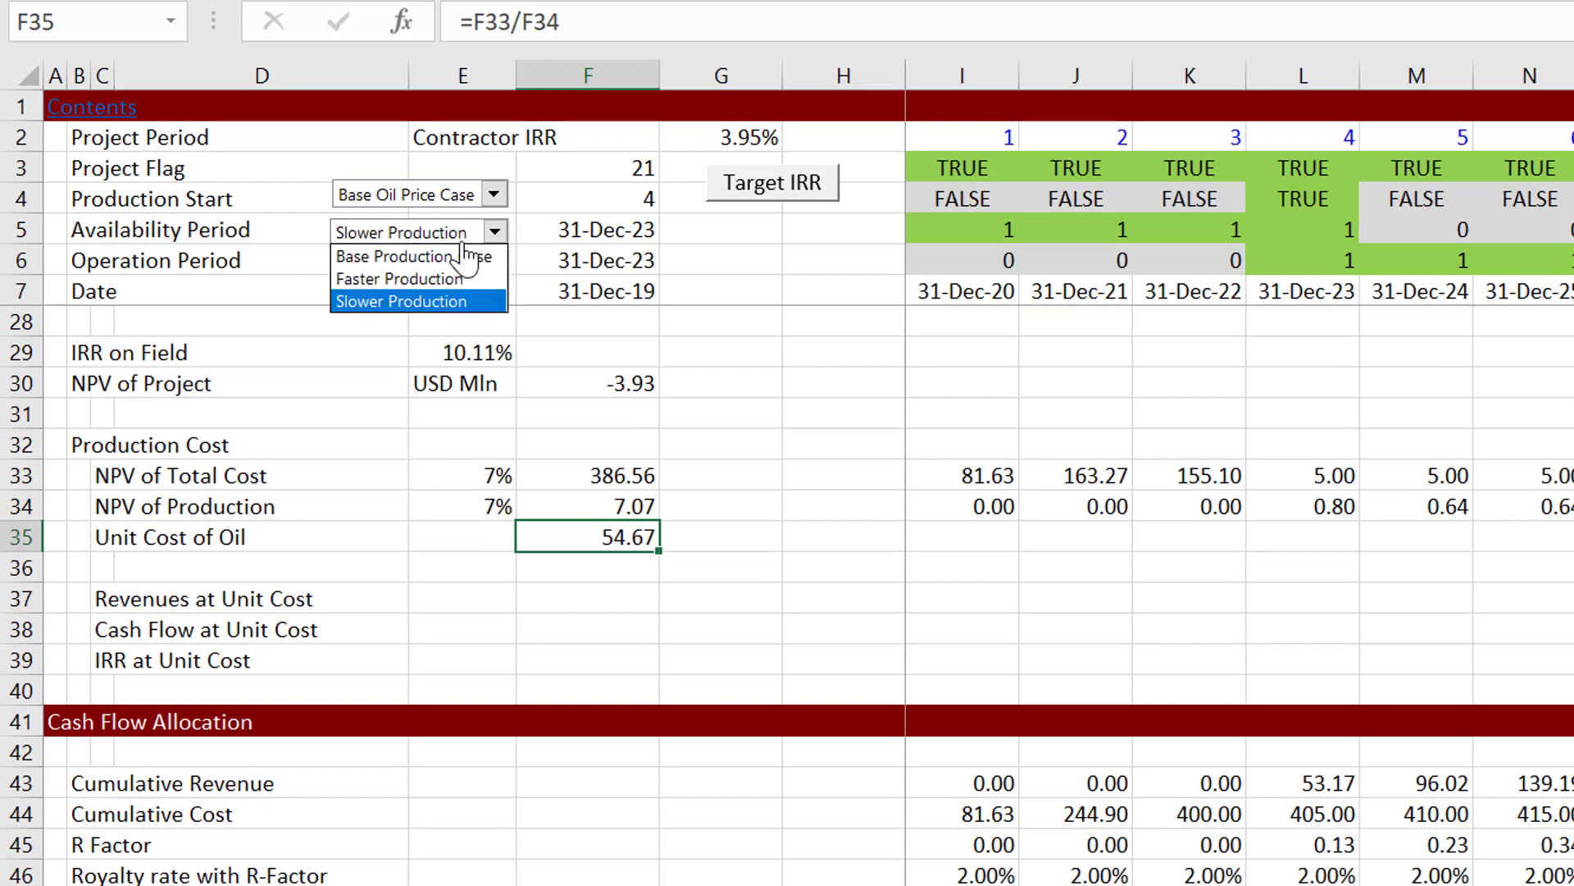
left_click(463, 248)
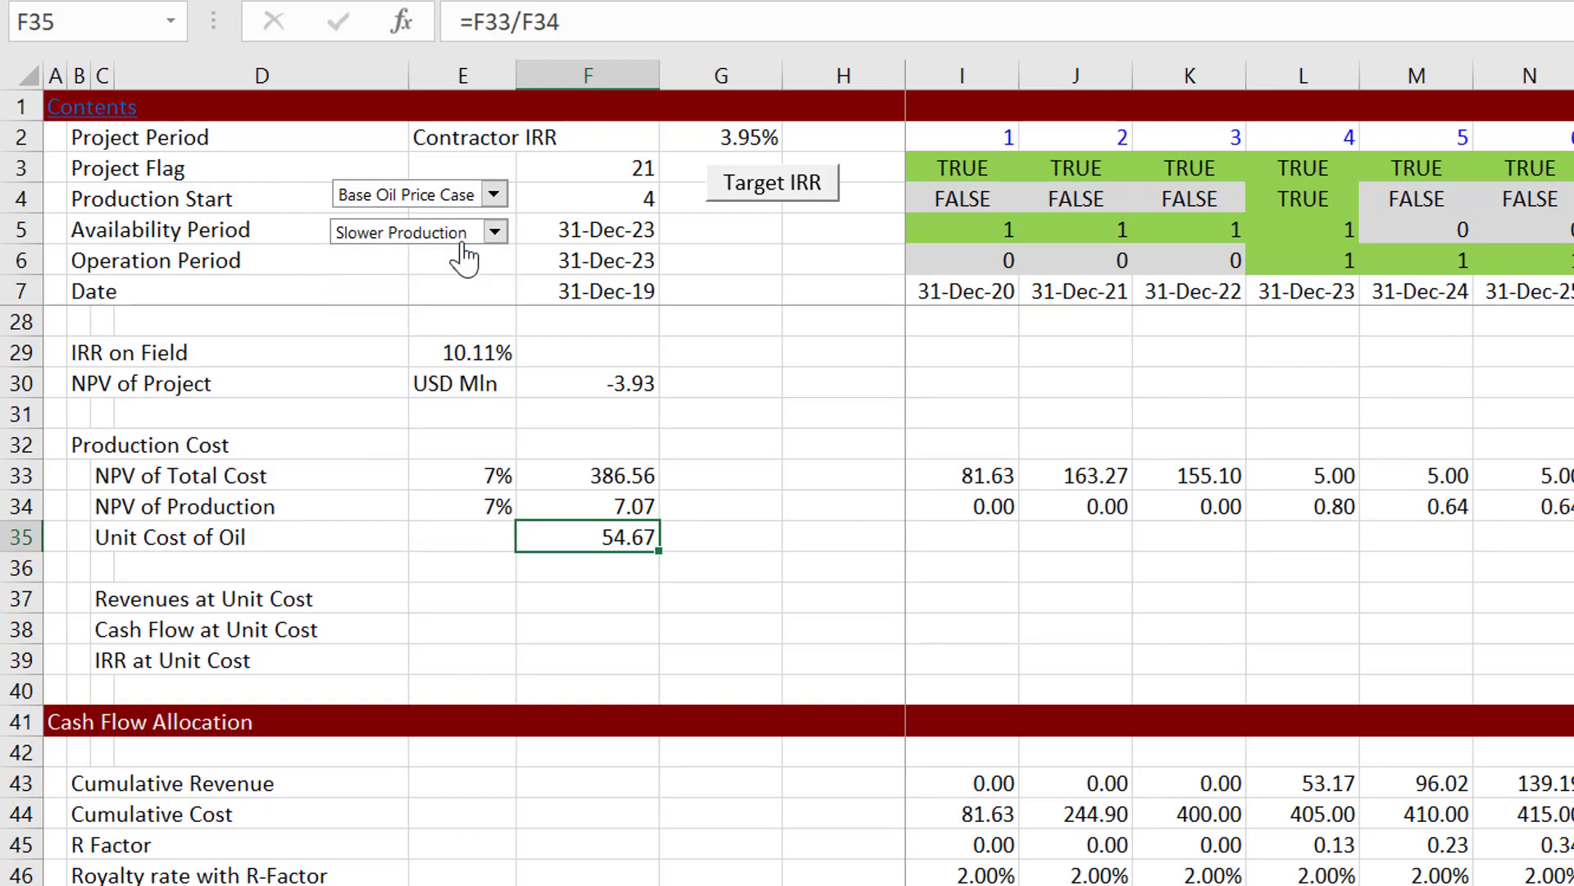
left_click(775, 419)
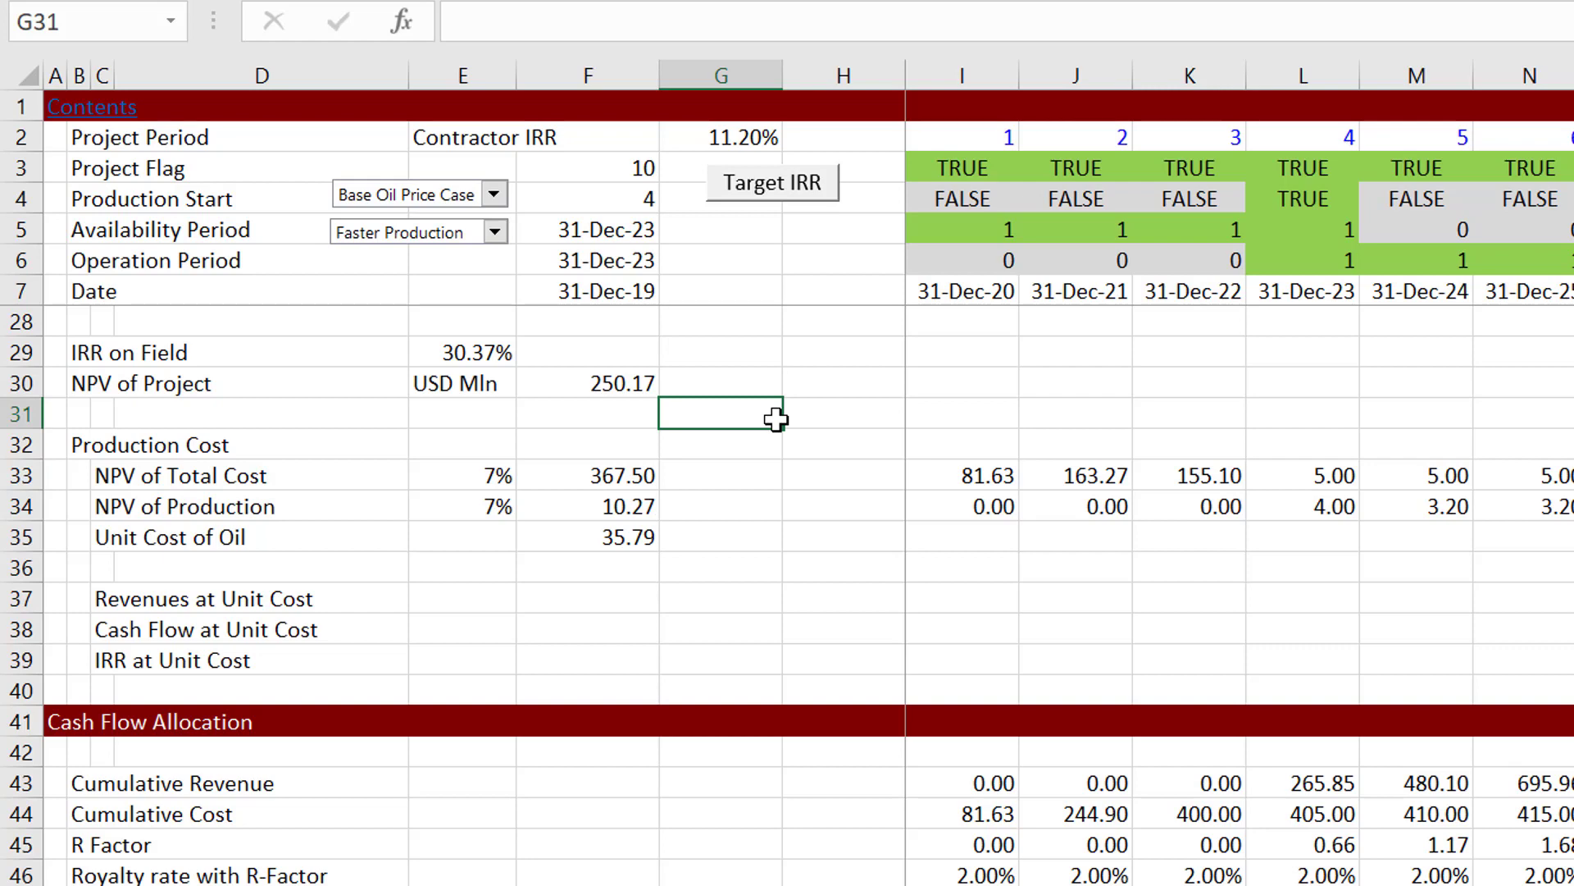
Step: Check the Assumptions and Total Scenario sheets, and return to inspect the IRR on Field formula in E29
key("ctrl+Page_Up")
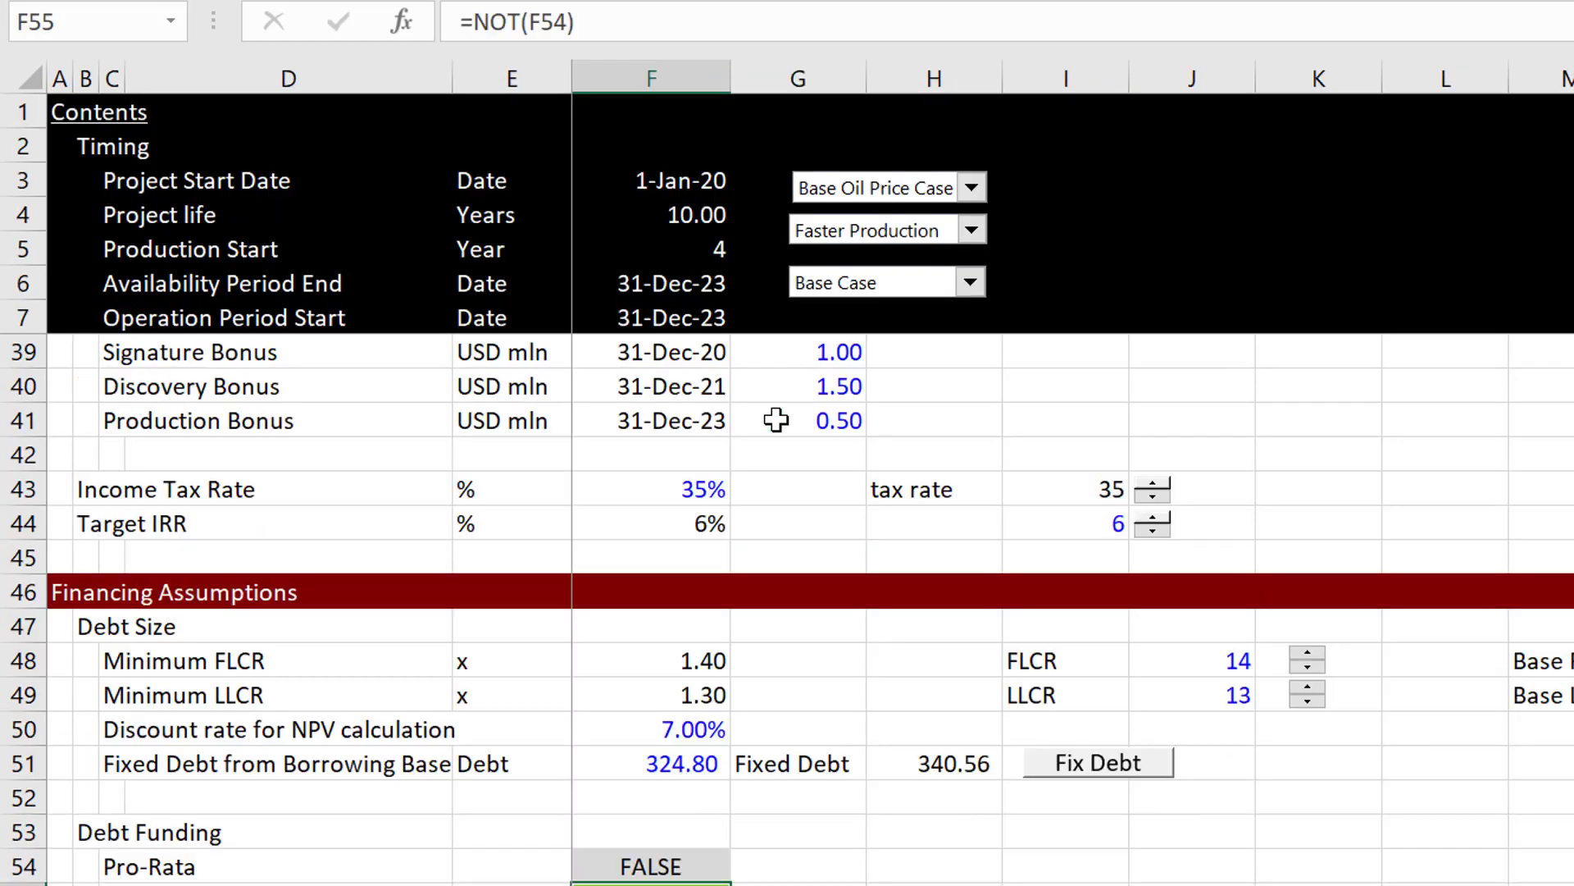
key("ctrl+Page_Up")
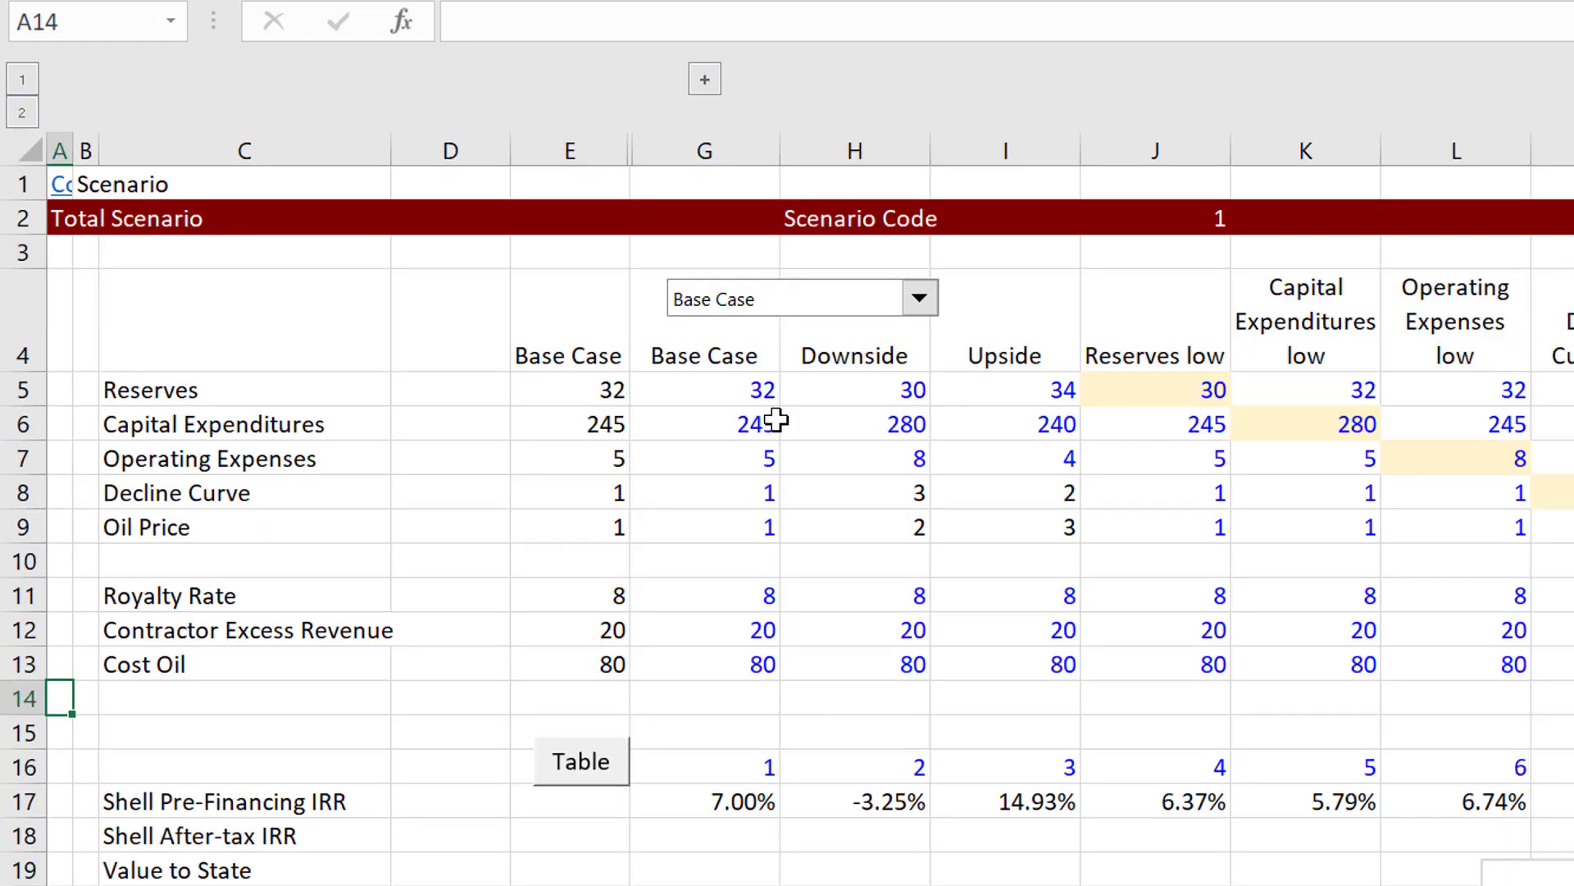
key("ctrl+Page_Down")
key("ctrl+Page_Down")
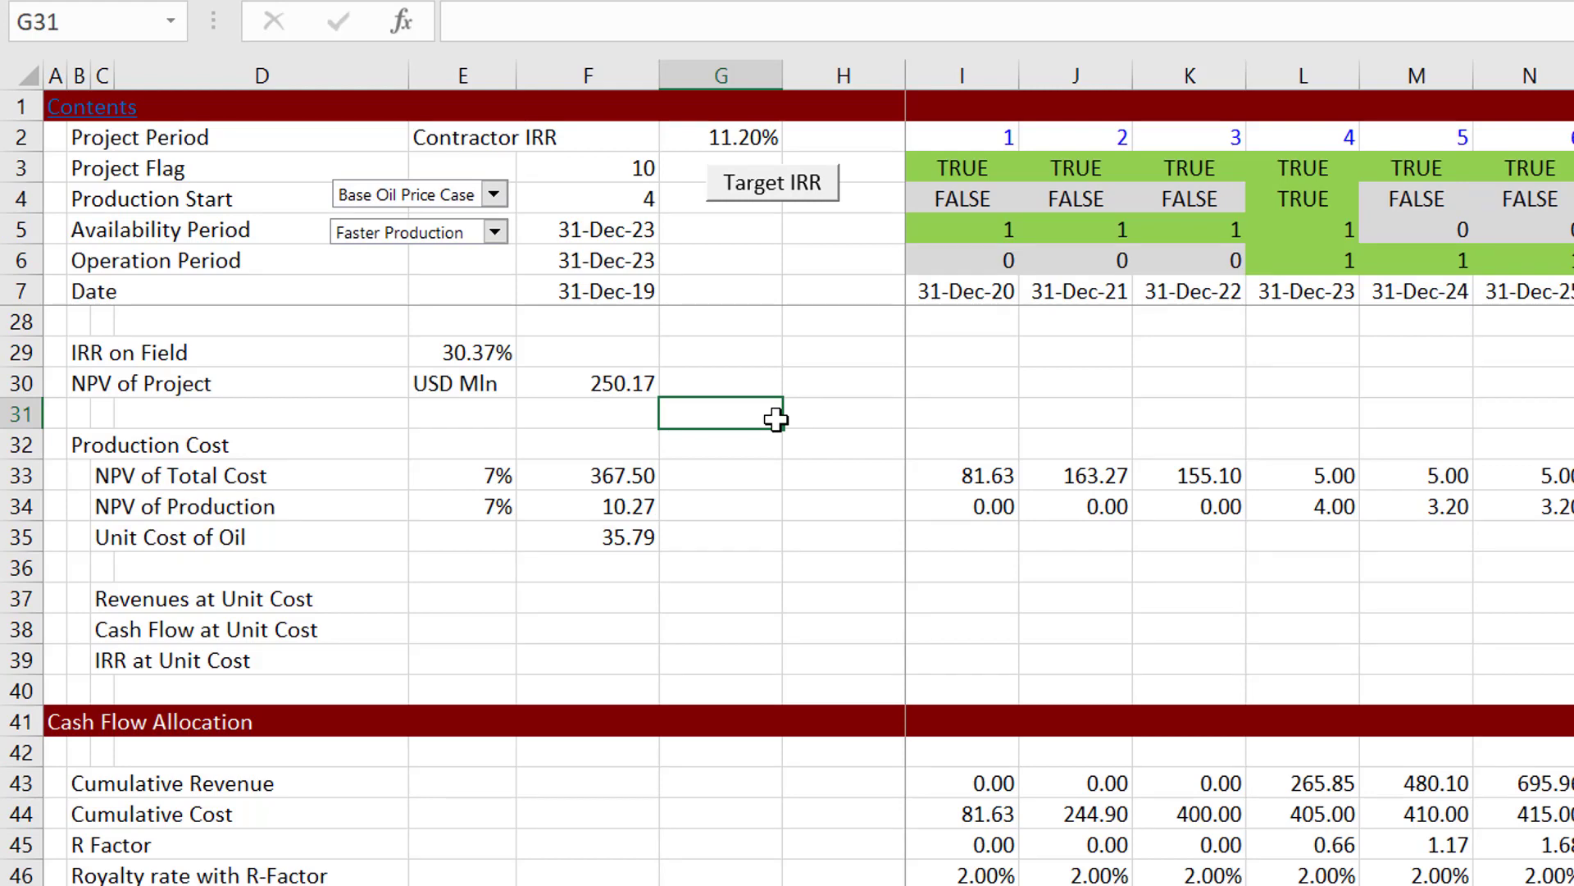
key("Up")
key("Up")
key("Left")
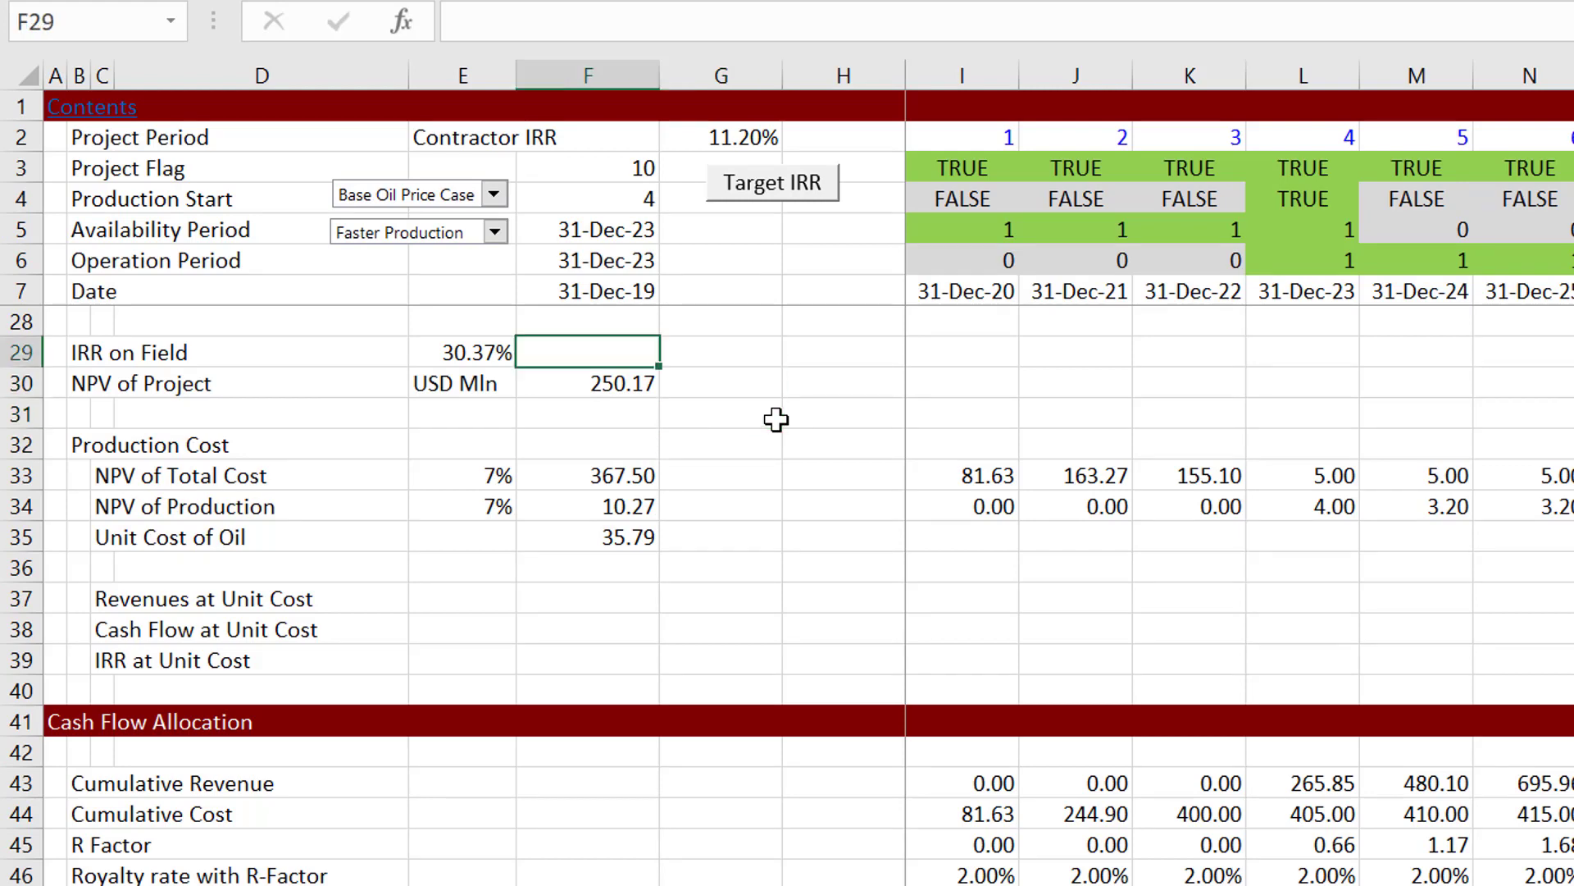
key("Left")
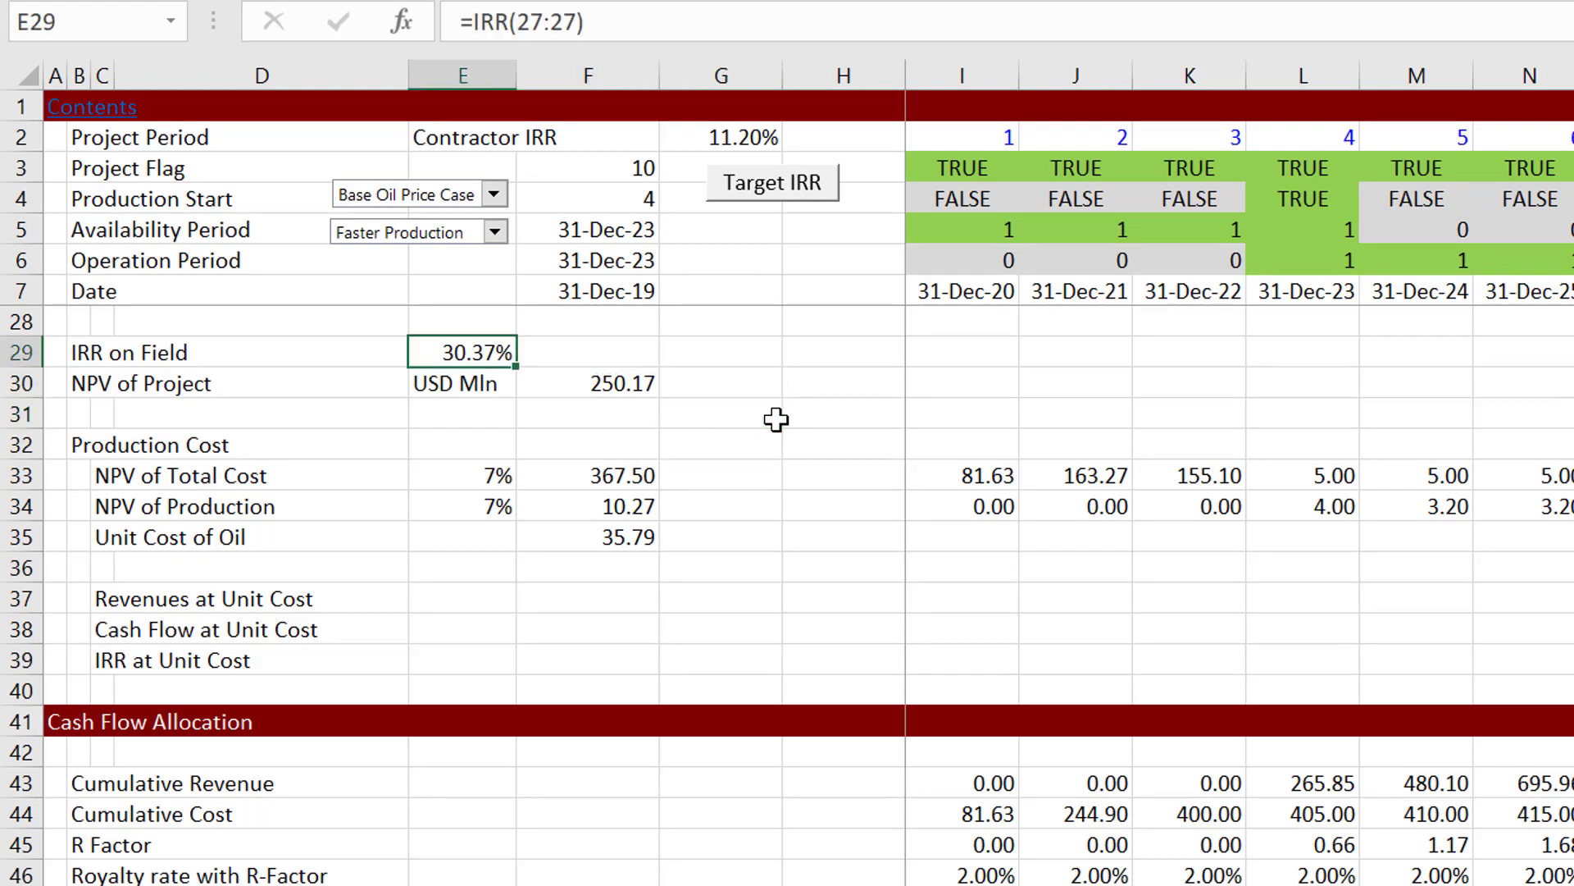
Step: Set the production case back to Base Production Case
left_click(492, 233)
key("Up")
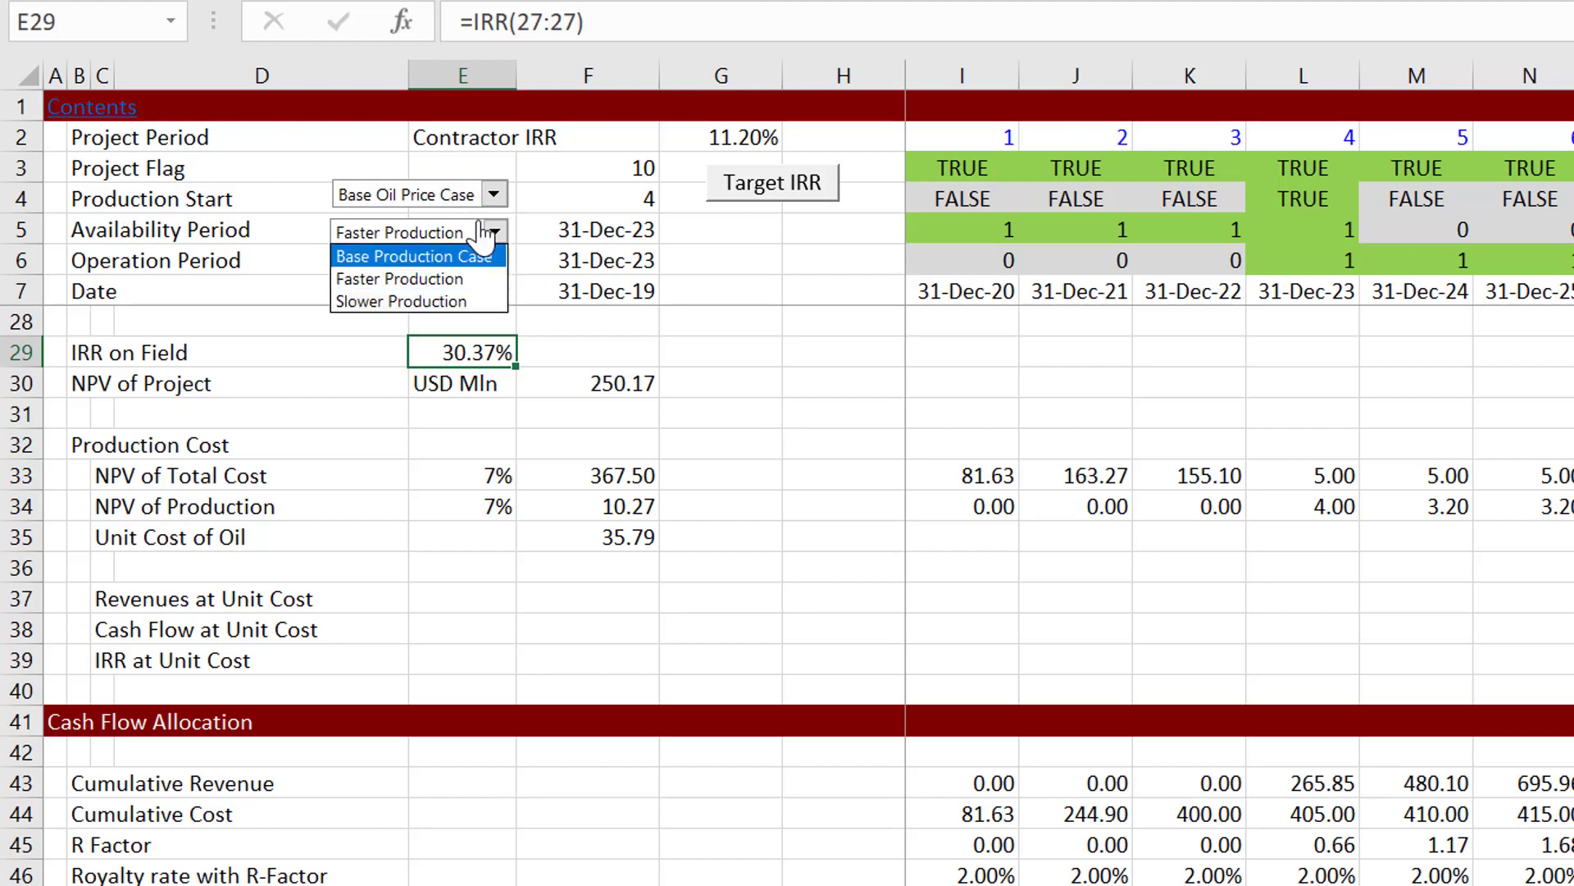
key("Return")
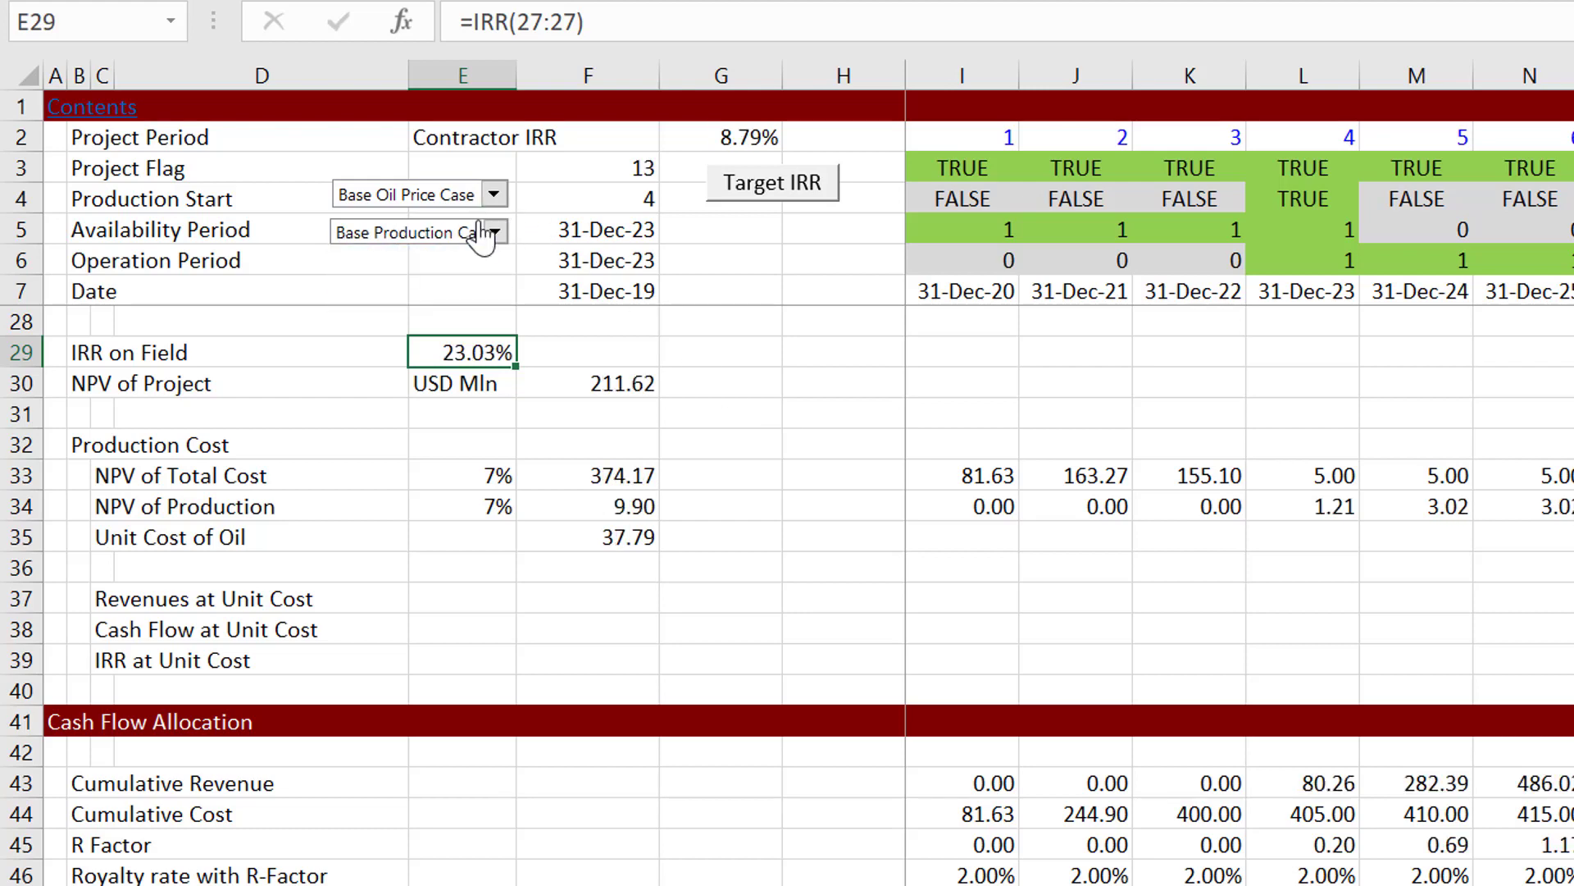
Step: Examine the Cash Flow Allocation formulas in column I, from Cumulative Cost through Royalty rate with R-Factor
left_click(998, 562)
key("Down")
key("Down")
key("Down")
key("Down")
key("Down")
key("Down")
key("Down")
key("Down")
key("Down")
key("Down")
key("Down")
key("Down")
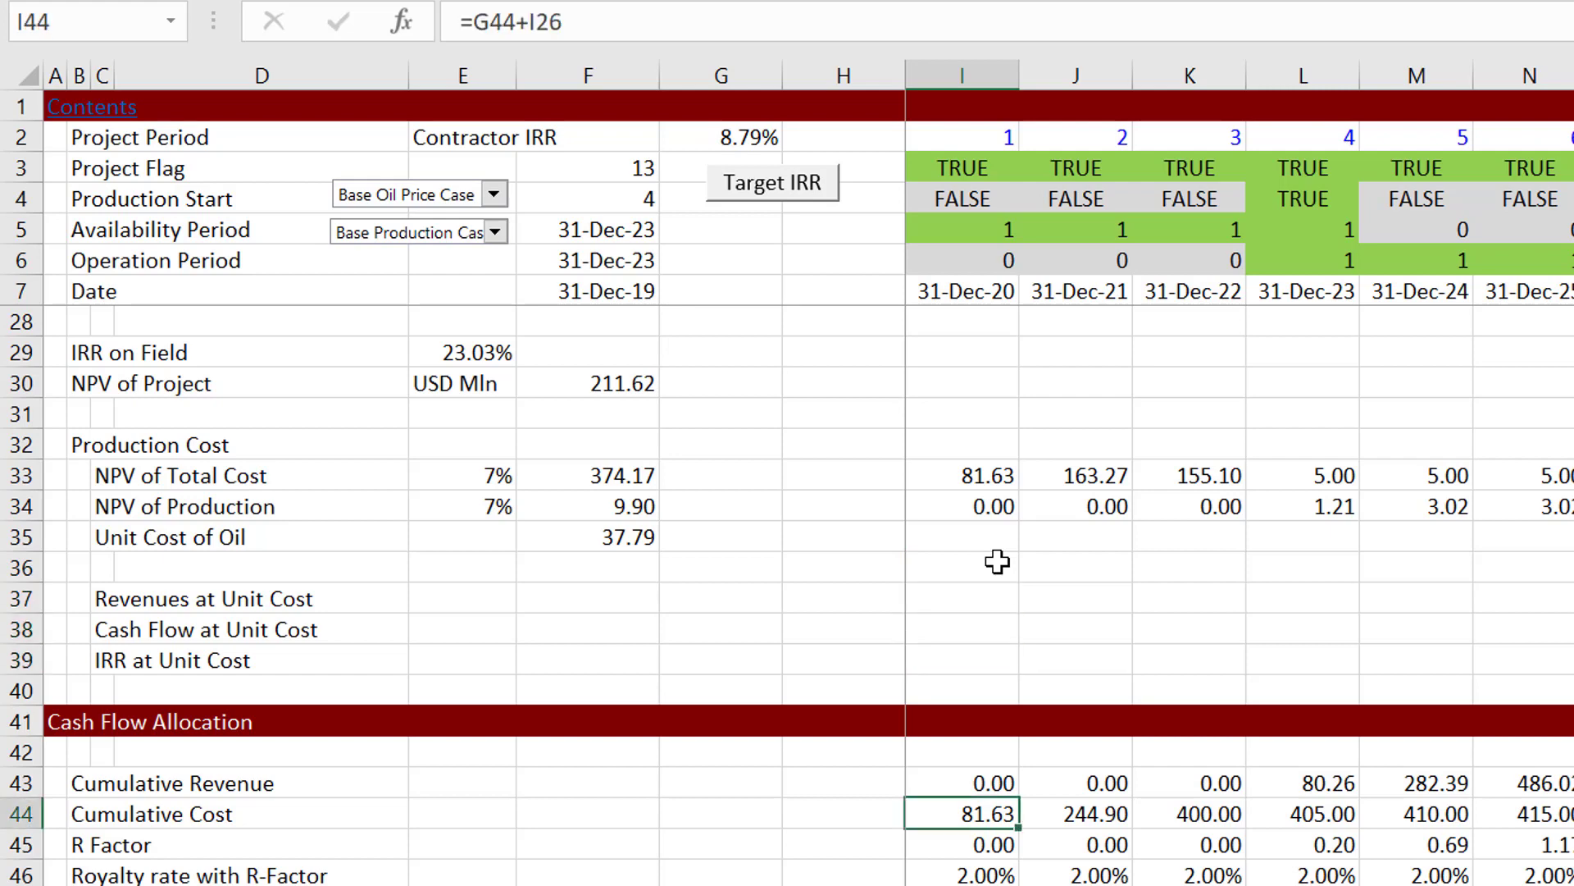
key("Down")
key("Down")
key("Down")
key("Down")
key("Down")
key("Down")
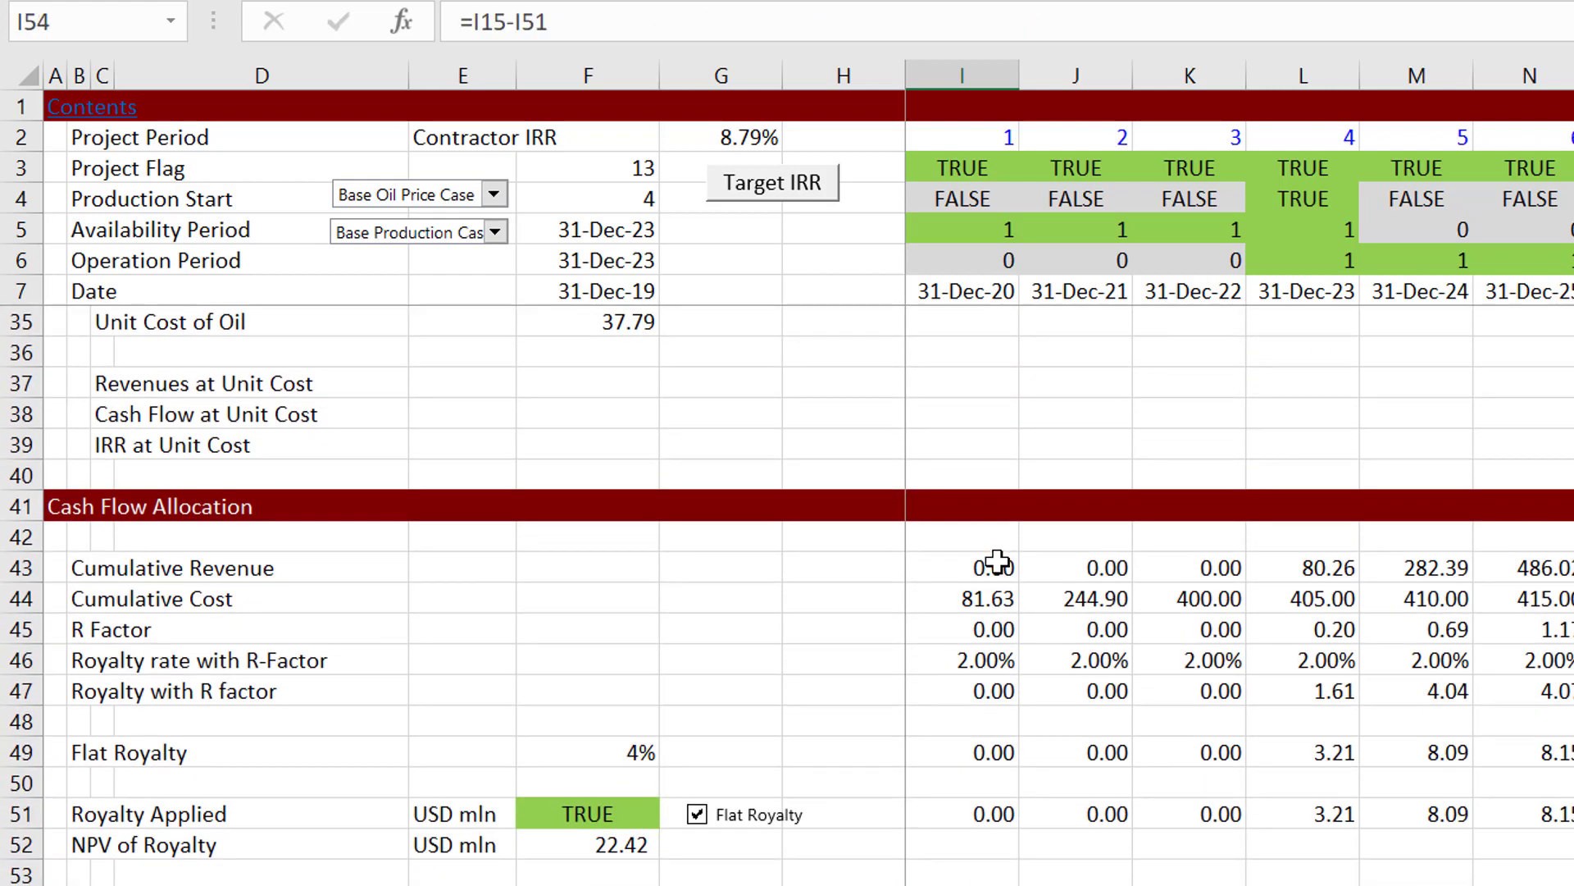
key("Up")
key("Up")
key("Up")
key("Up")
key("Up")
key("Up")
key("Up")
key("Up")
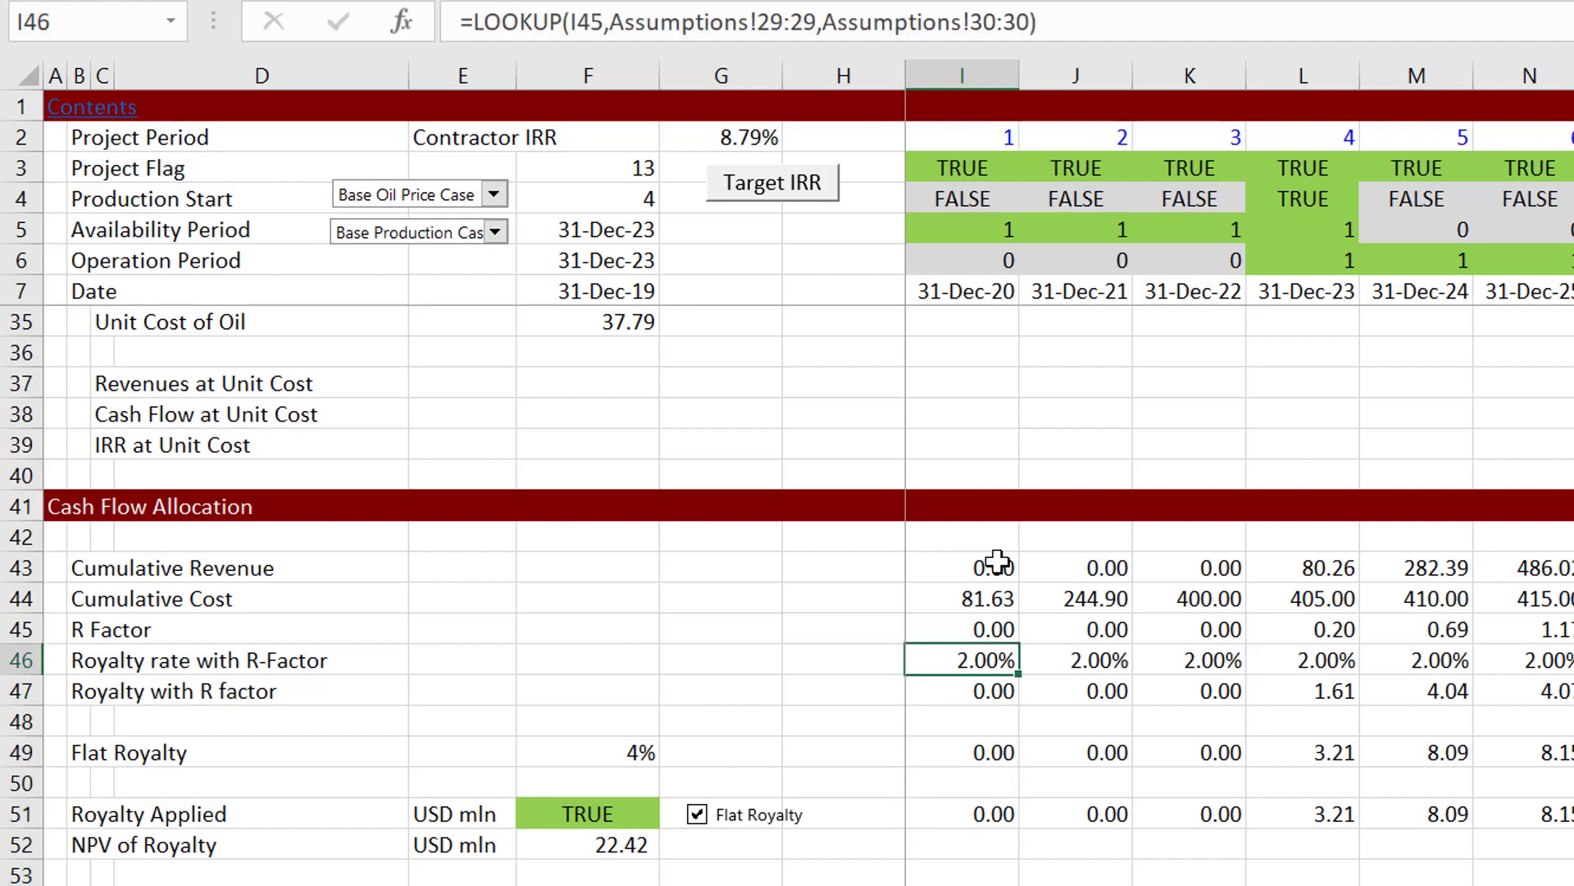
Step: Indent the labels from Cumulative Revenue to Royalty with R factor by moving B43:B47 to column C
key("Up")
key("Up")
key("Left")
key("Left")
key("Left")
key("Left")
key("Left")
key("Left")
key("Left")
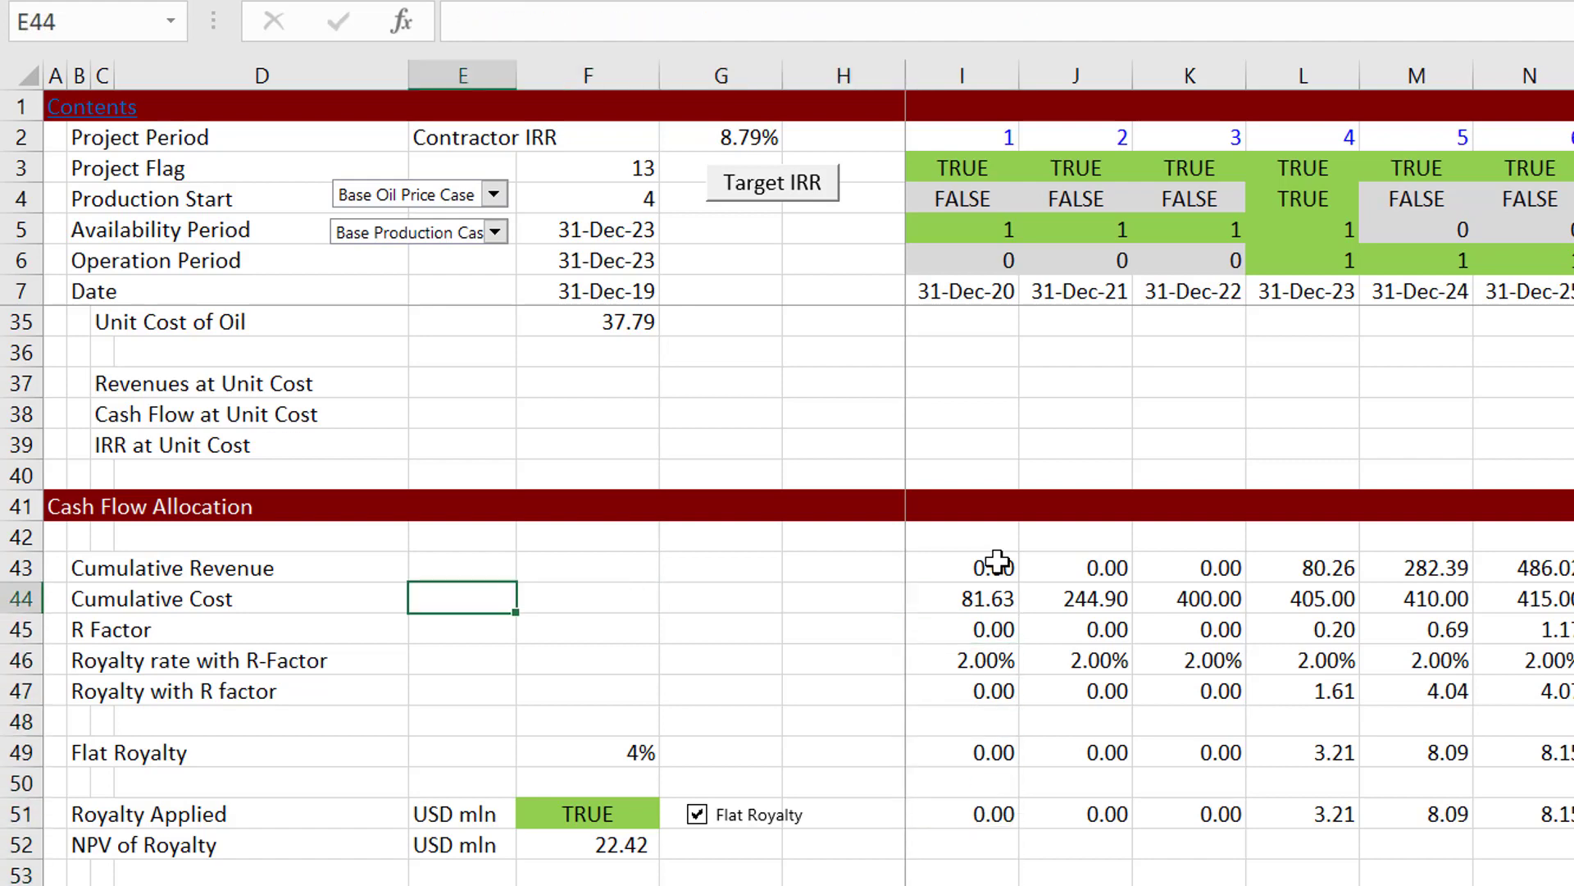
key("shift+Down")
key("shift+Down")
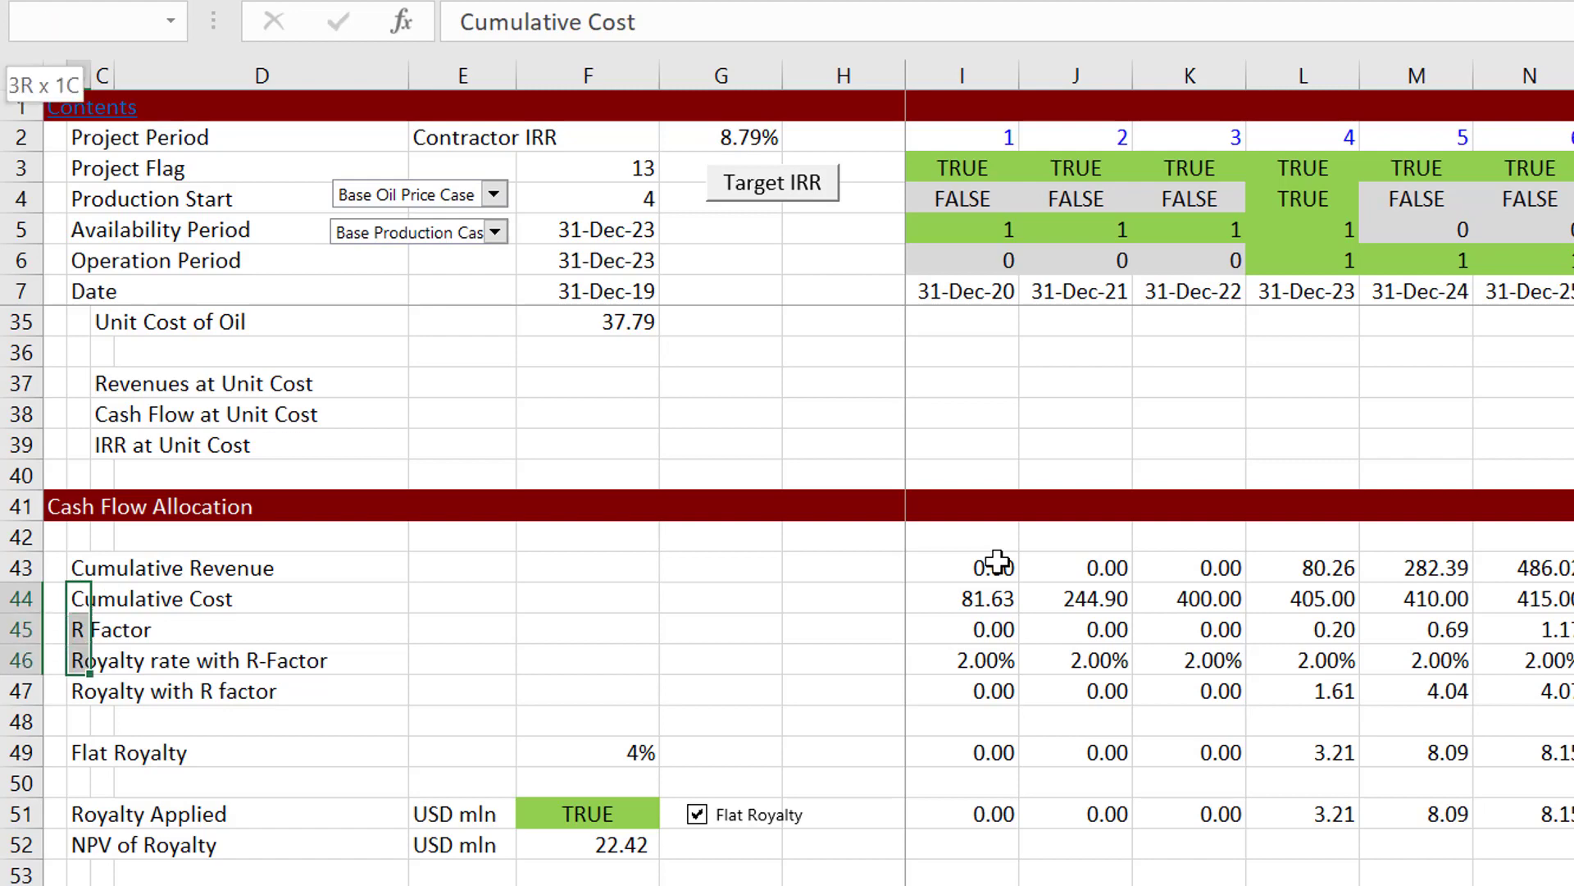
key("shift+Up")
key("Up")
key("shift+Down")
key("shift+Down")
key("shift+Down")
key("shift+Down")
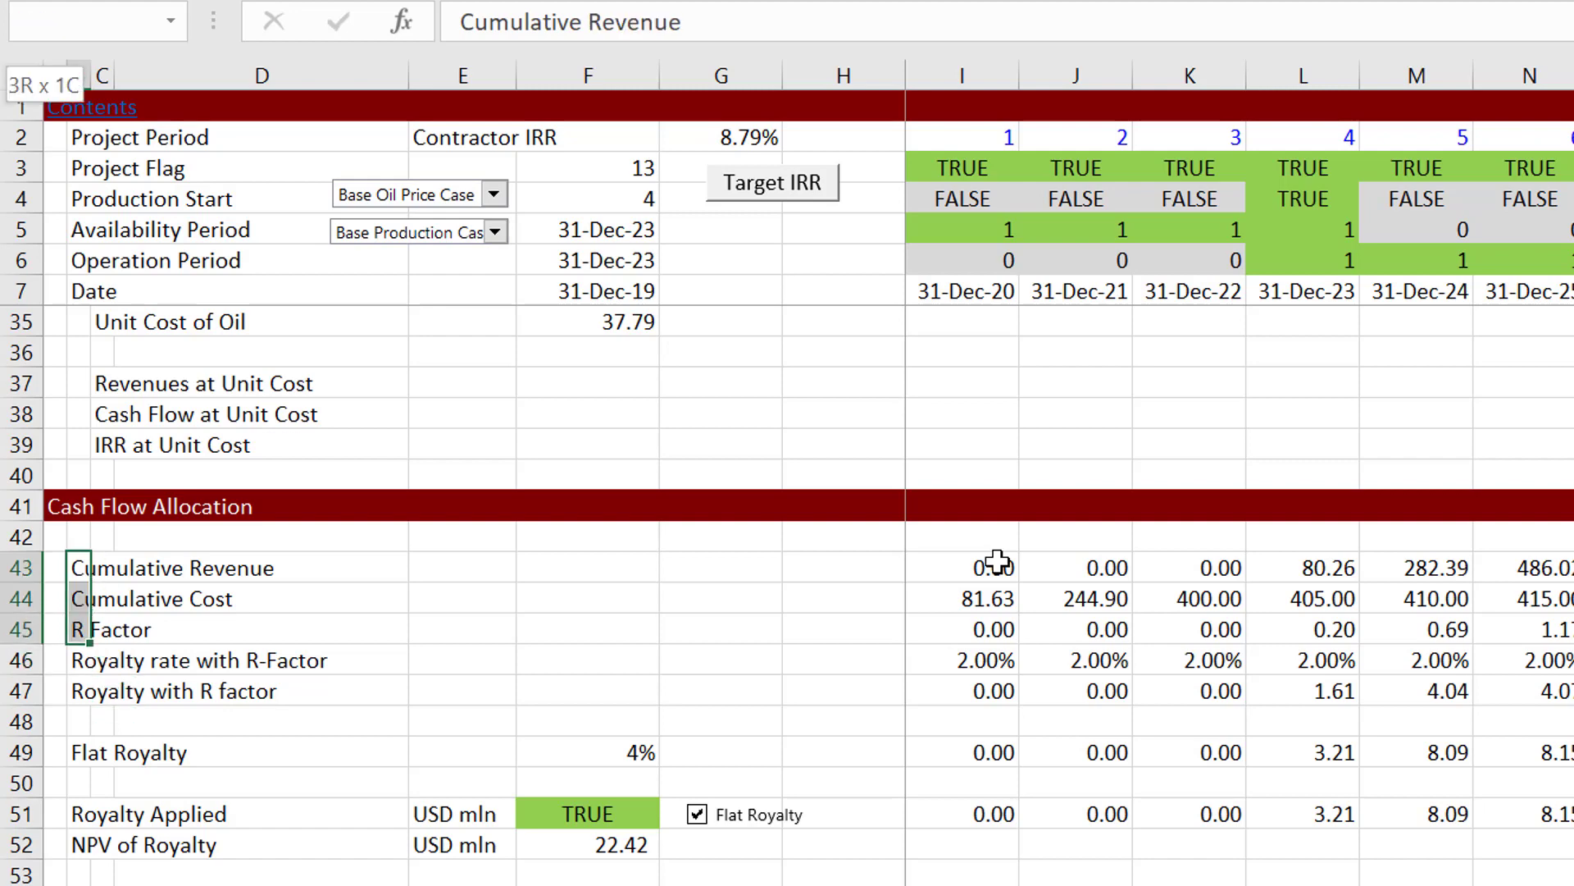
key("ctrl+c")
key("Right")
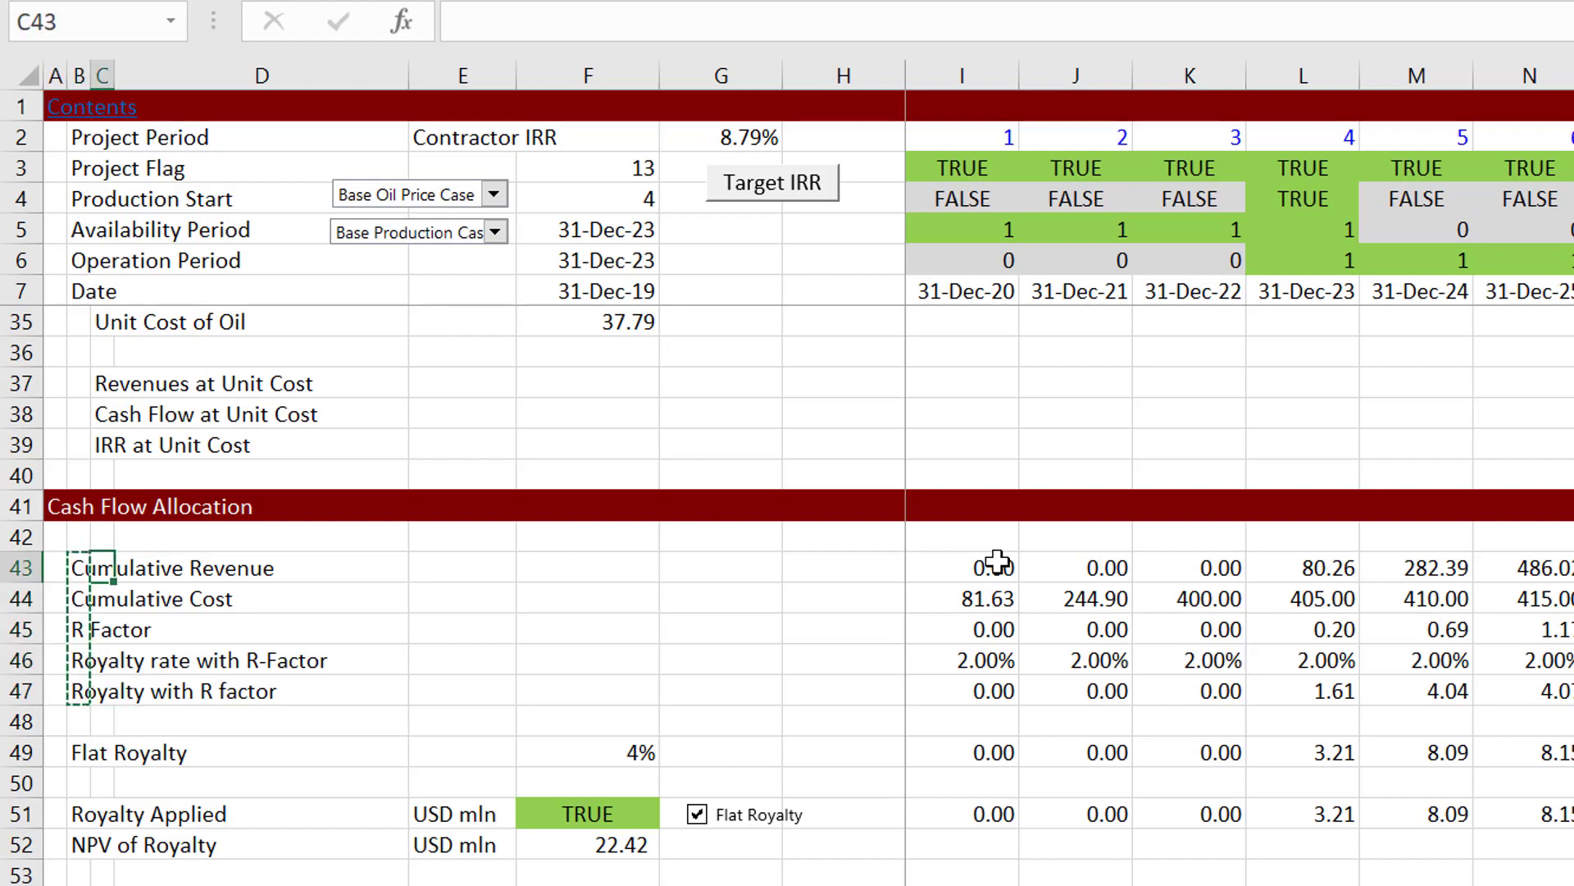
key("ctrl+v")
Step: Insert a blank row above Cumulative Revenue at row 43
key("Left")
key("shift+space")
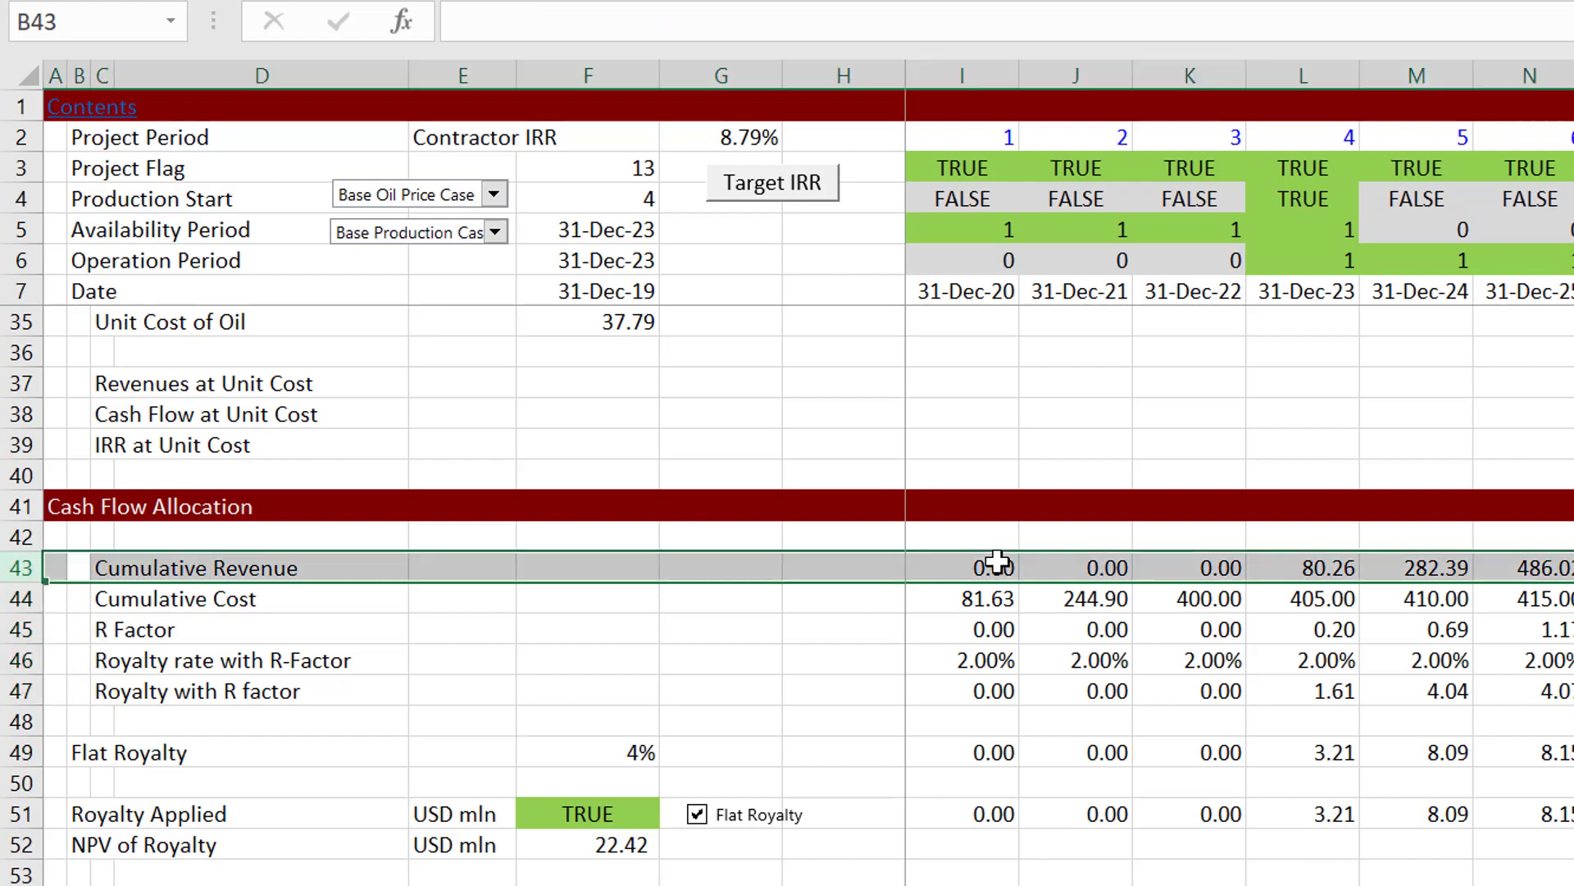
key("ctrl+shift+plus")
key("Left")
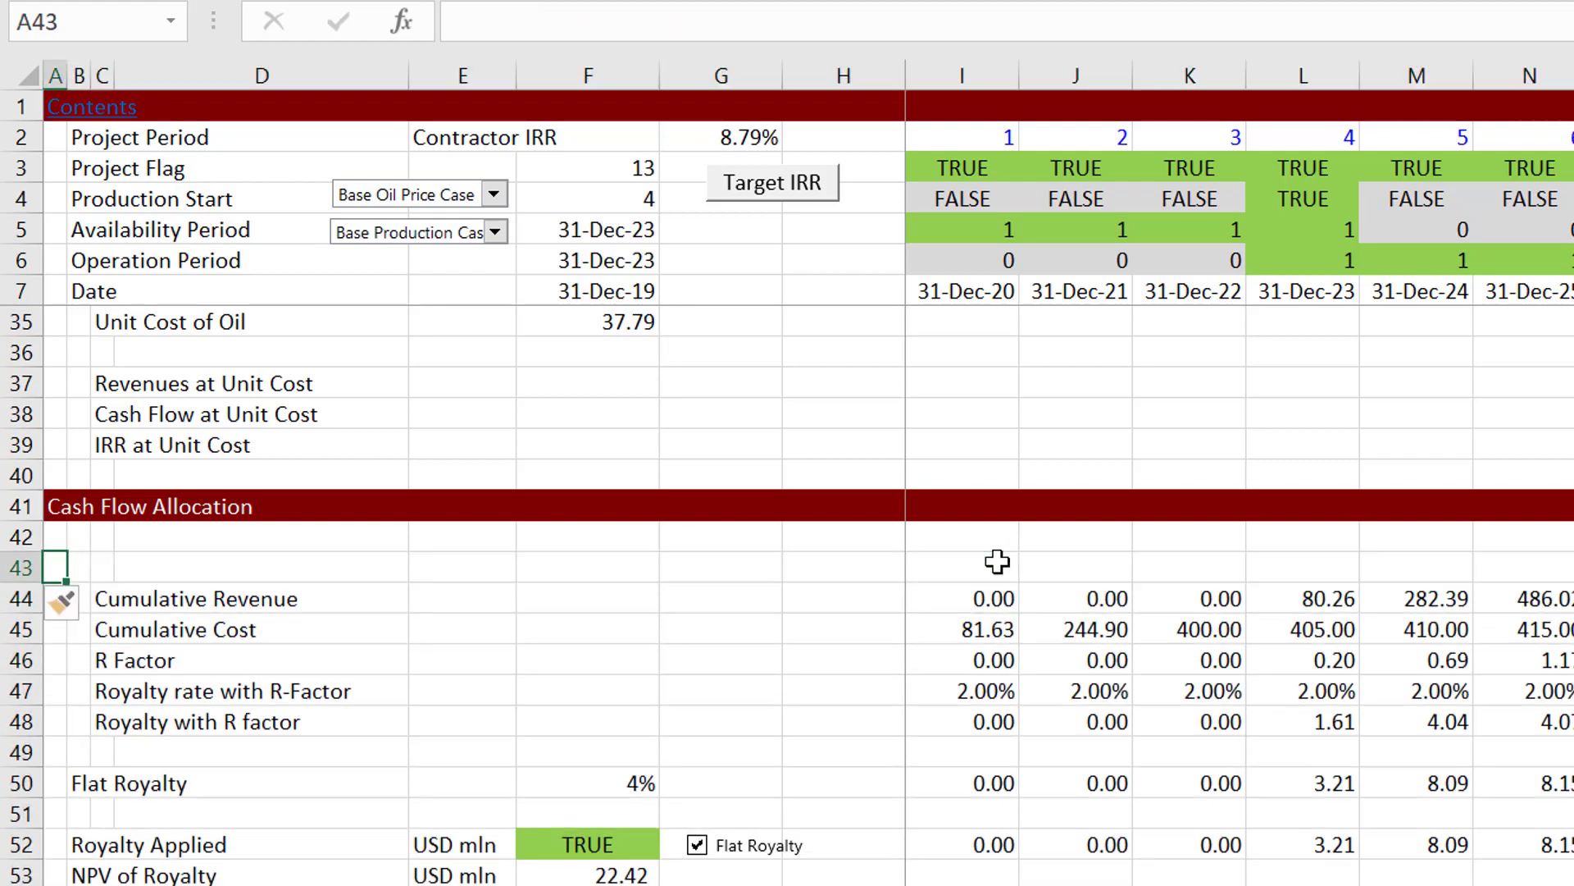
Step: Enter the heading "R-Factor Royalty" in B43 above the indented labels
key("Right")
type("R")
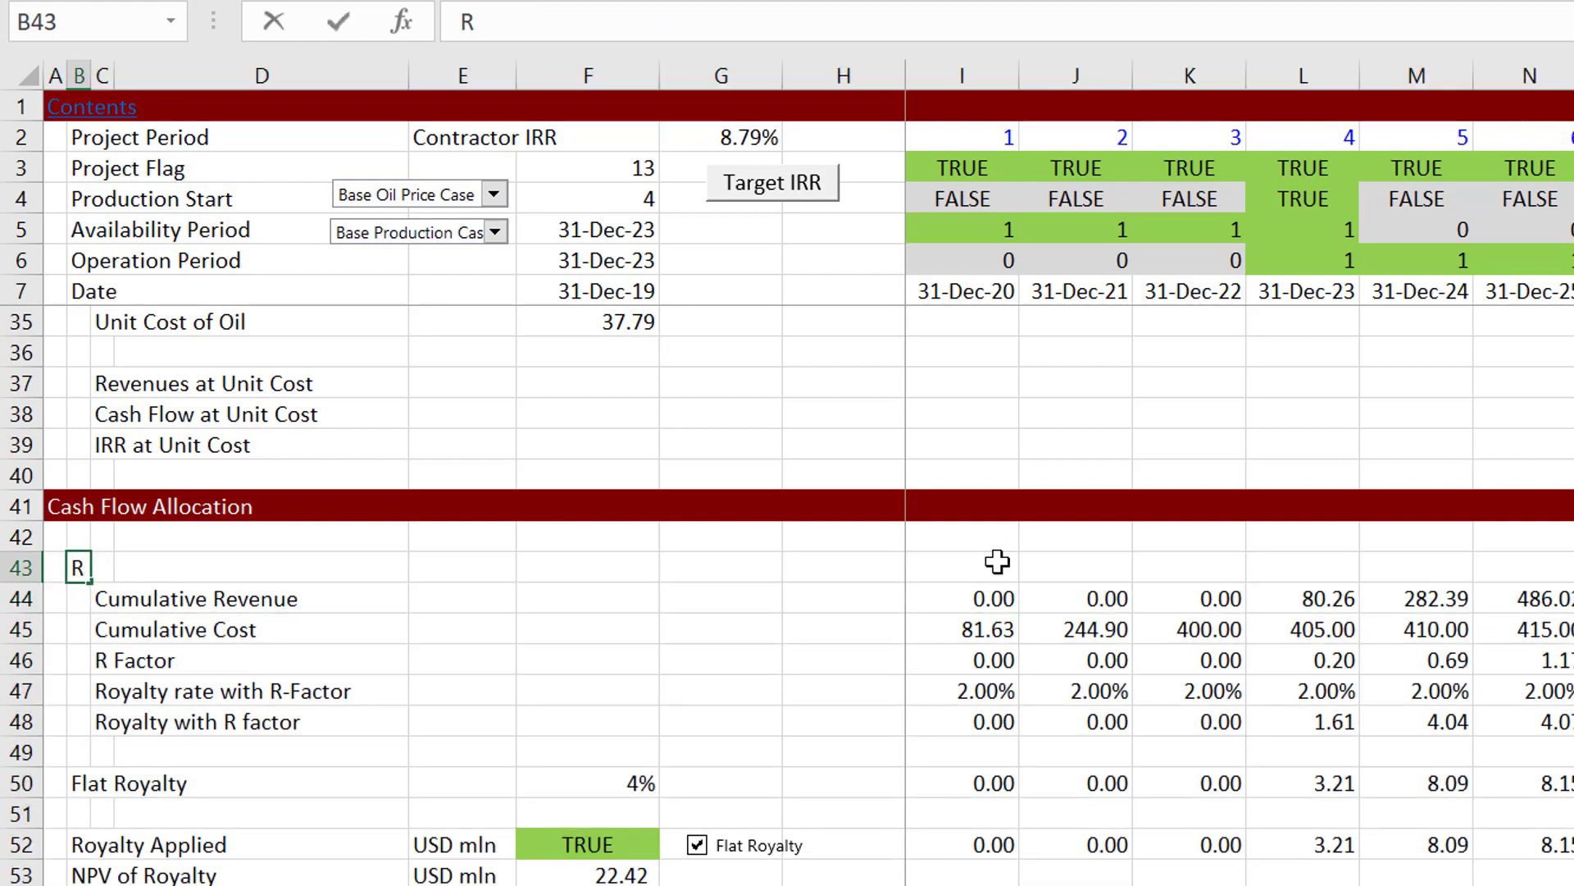
type("-Factr")
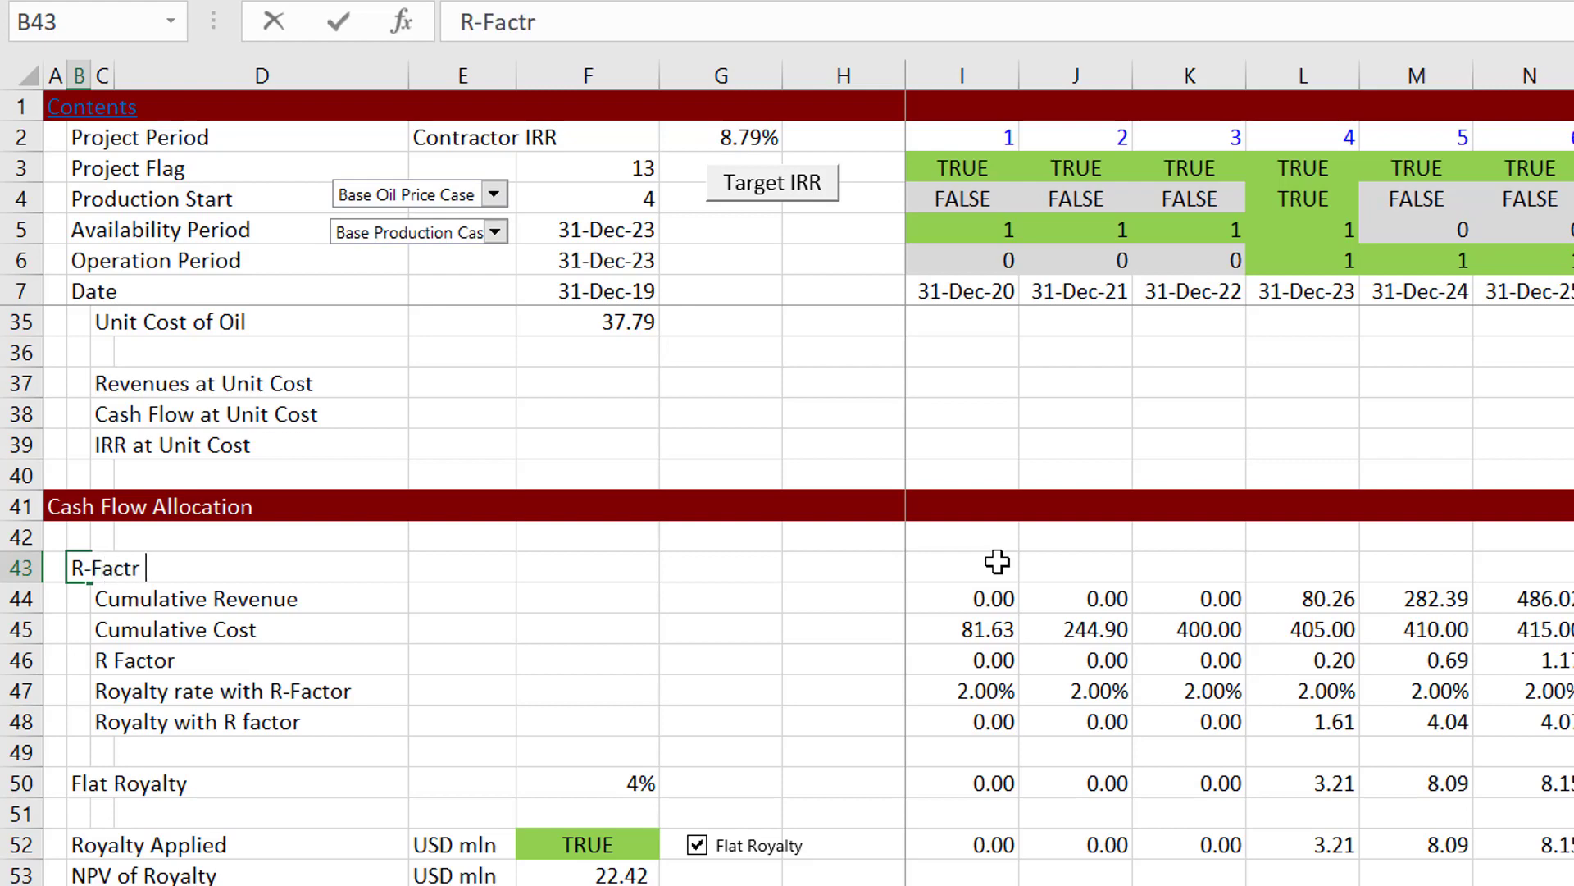
key("BackSpace")
type("or Royalty")
key("Return")
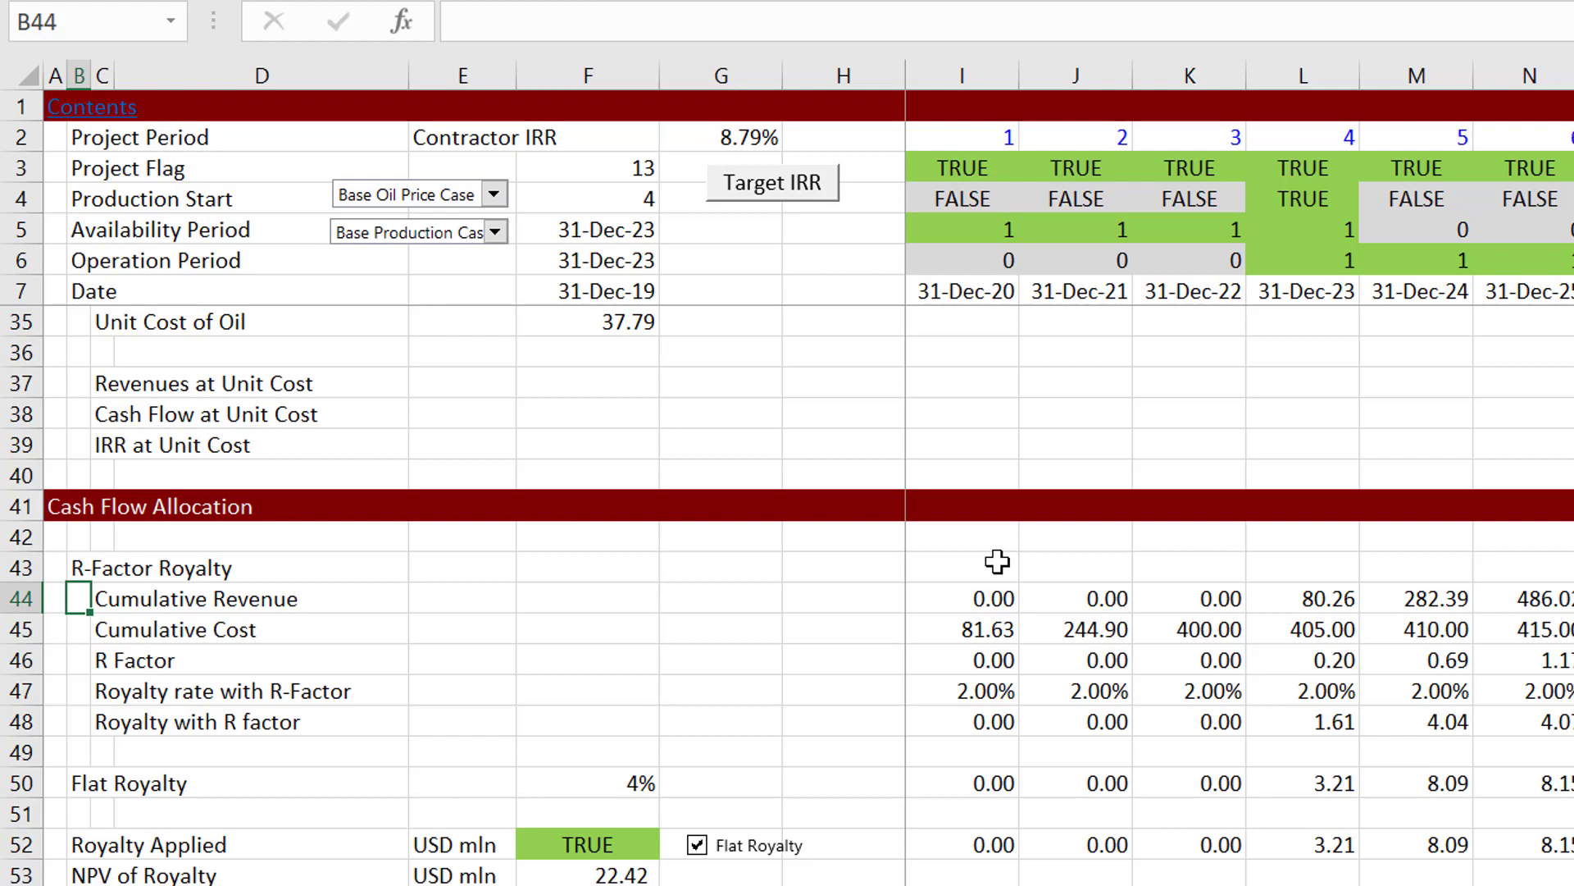
Step: Examine how the R Factor in row 46 divides cumulative revenue by cumulative cost across the project years
key("Down")
key("Right")
key("Down")
key("Right")
key("Right")
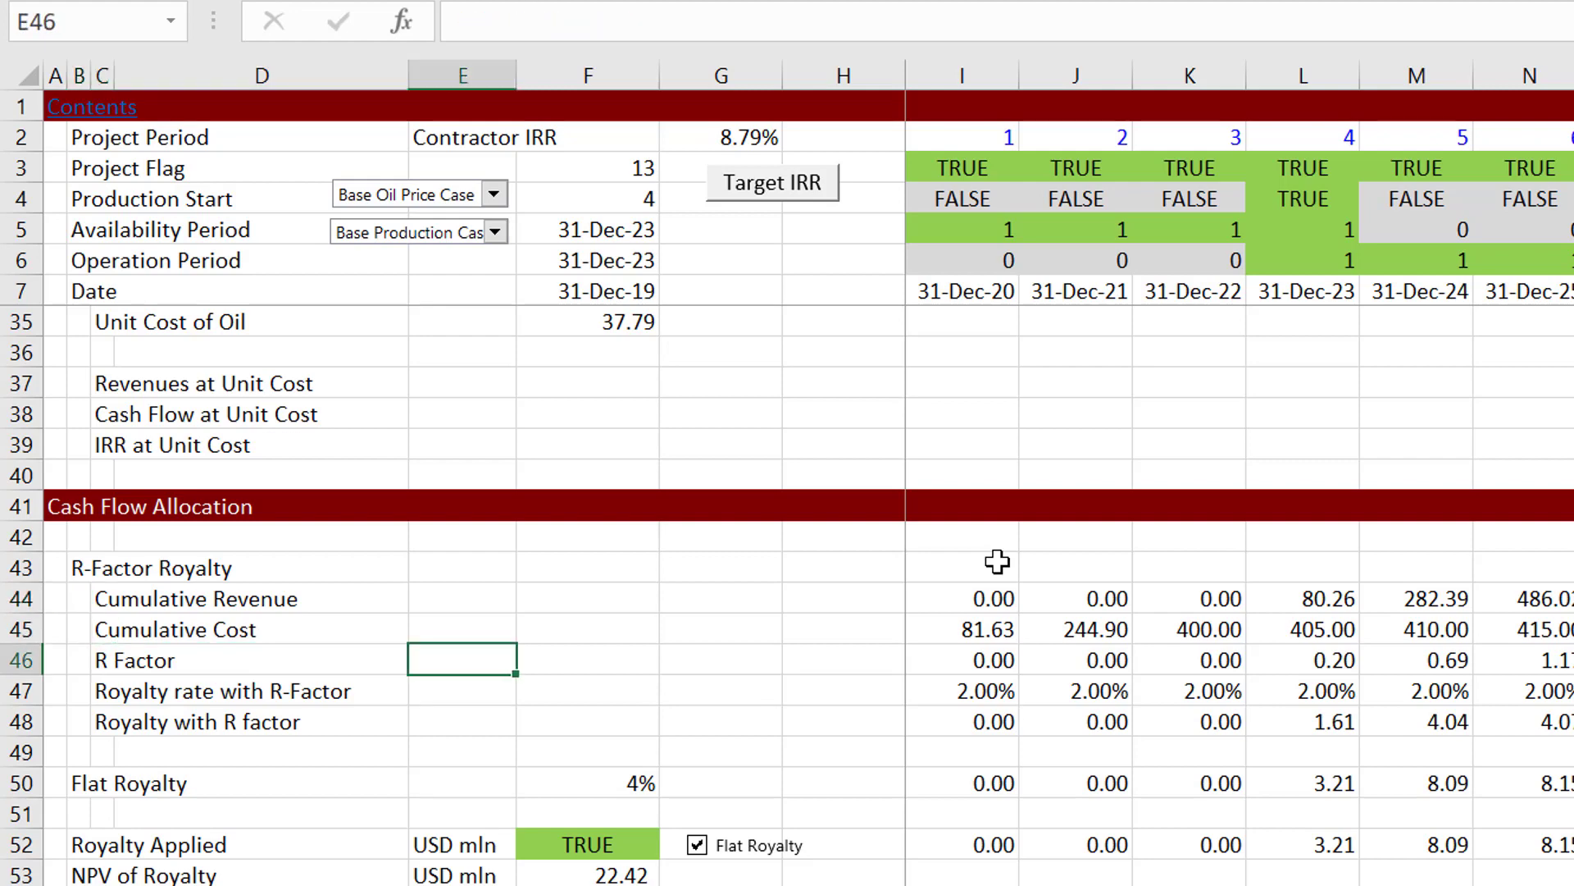
key("Right")
key("Right")
key("Right")
key("Right")
key("Right")
key("Right")
key("Right")
key("Right")
key("Right")
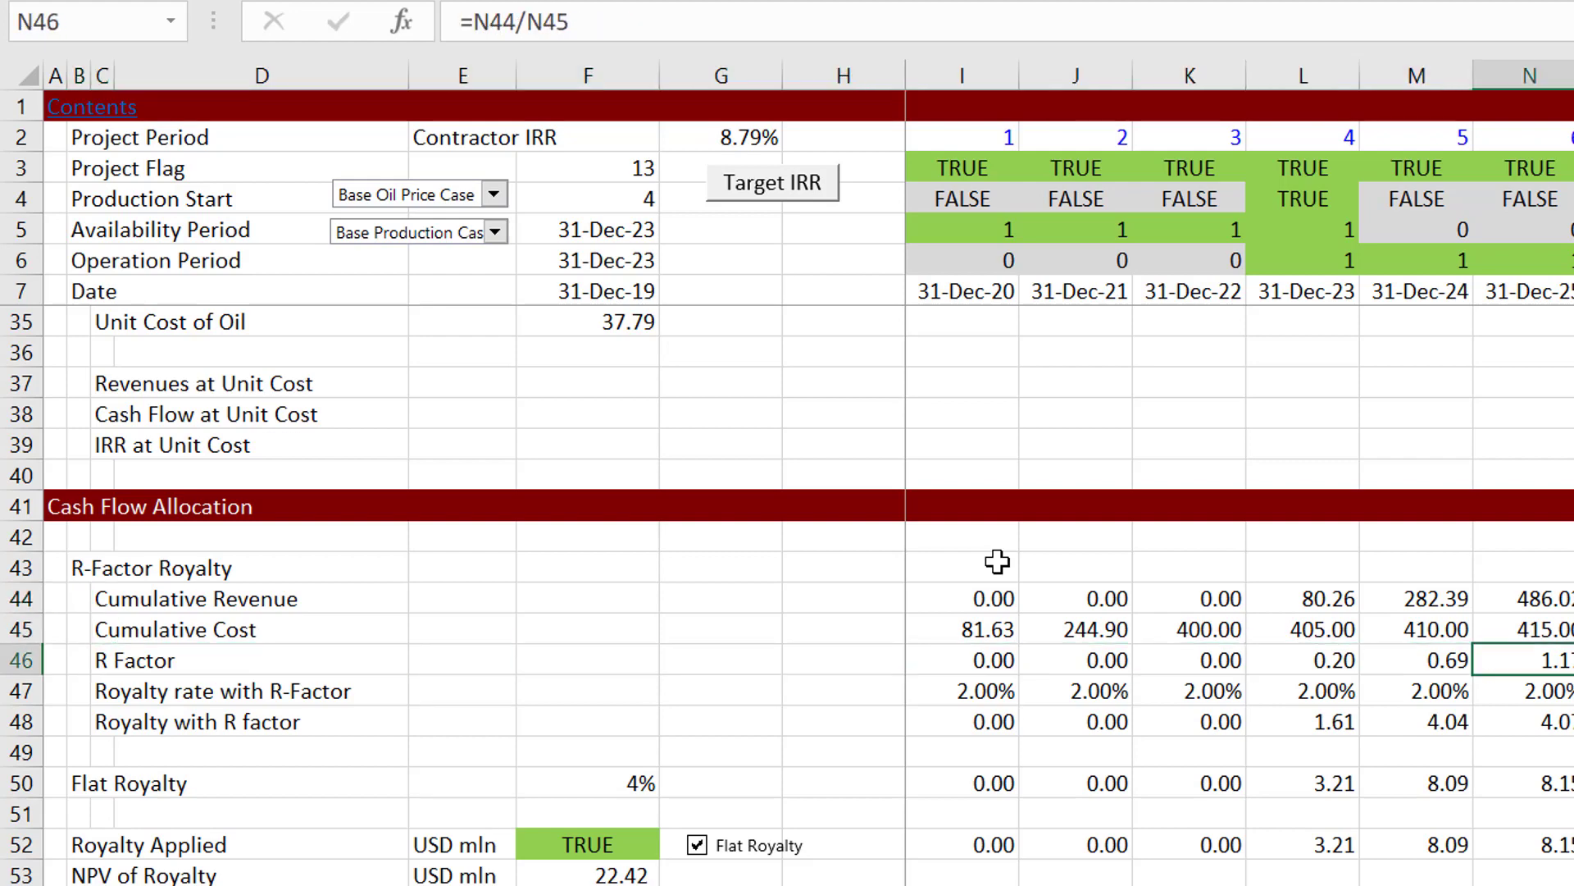
key("Right")
key("Right")
key("Right")
key("Right")
key("Right")
key("Right")
key("Right")
key("Right")
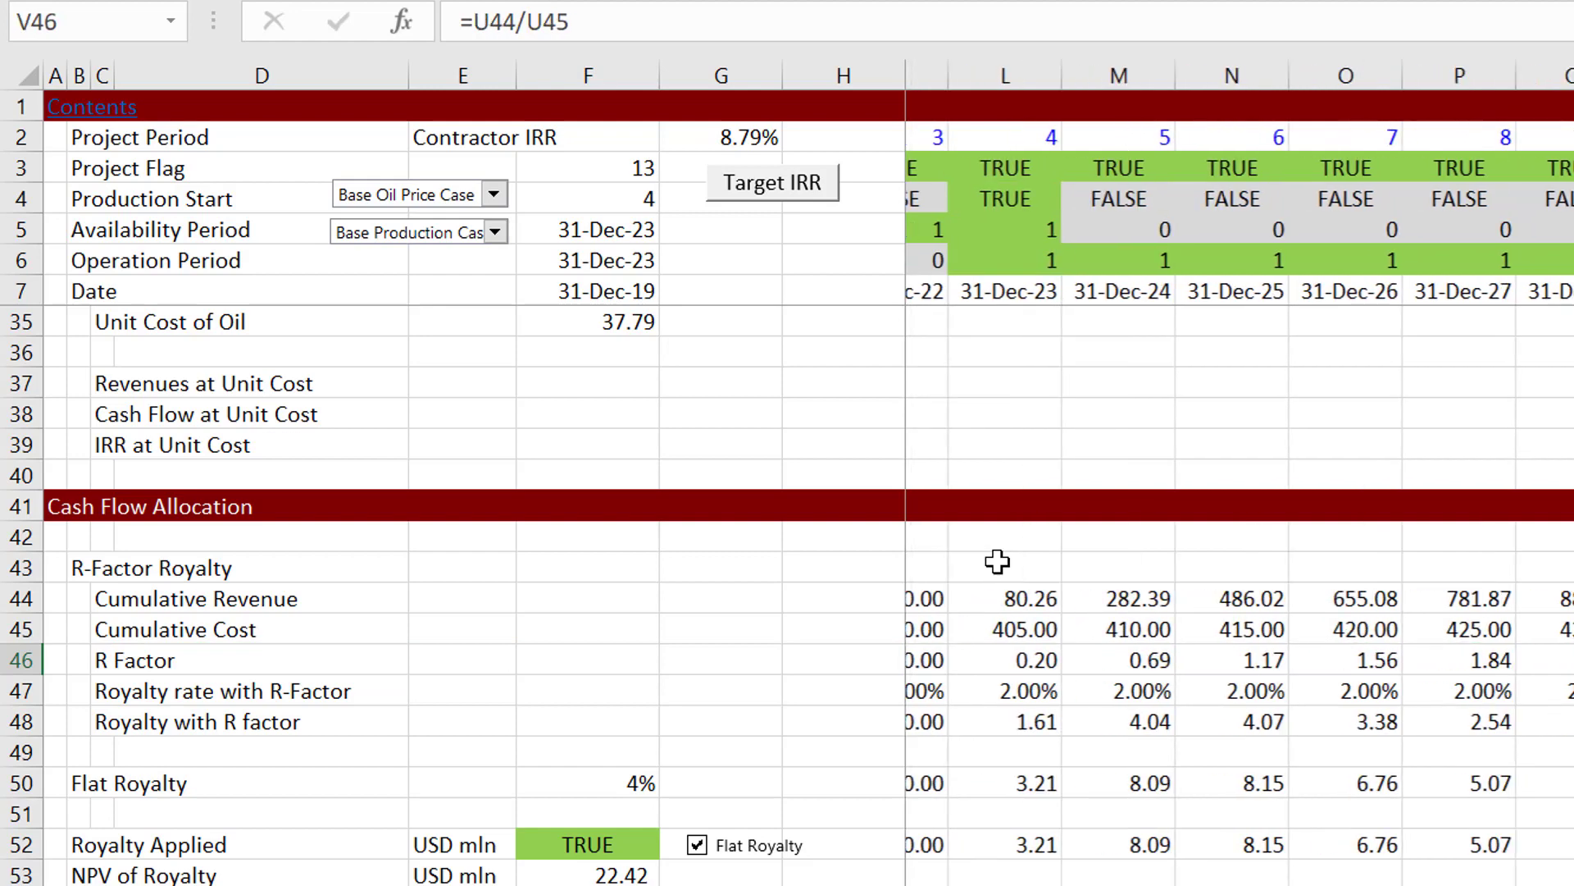
key("Right")
key("Right")
key("Left")
key("Left")
key("Left")
key("Left")
key("Left")
key("Left")
key("Left")
key("Left")
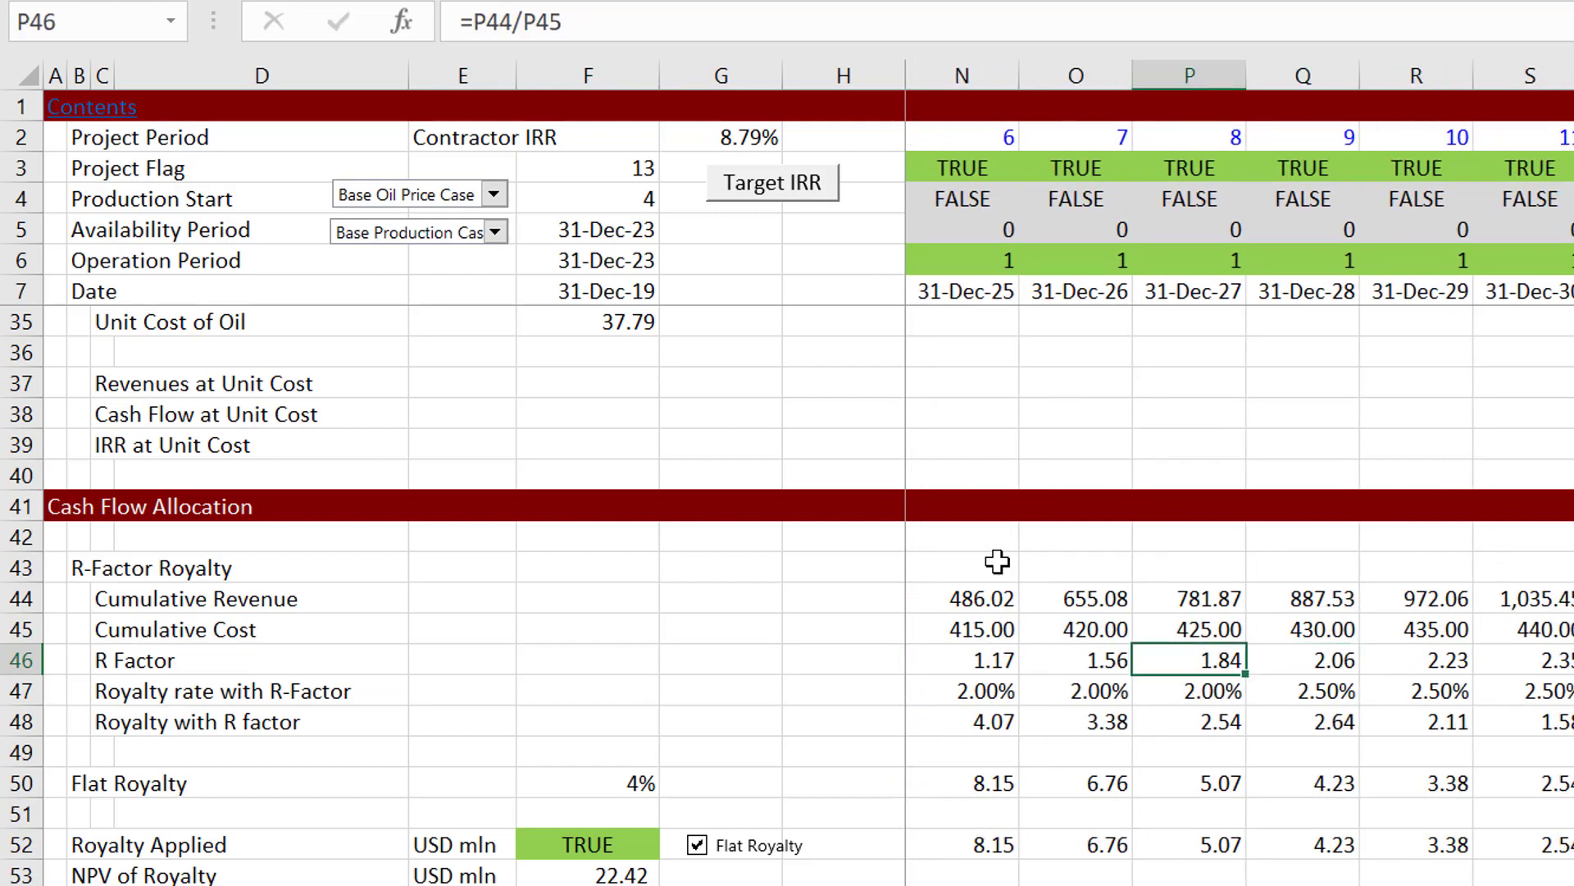
key("Left")
key("Left")
key("Left")
key("Left")
key("Left")
key("Left")
key("Left")
key("Left")
key("Left")
key("Left")
key("Left")
key("Left")
key("Left")
key("Left")
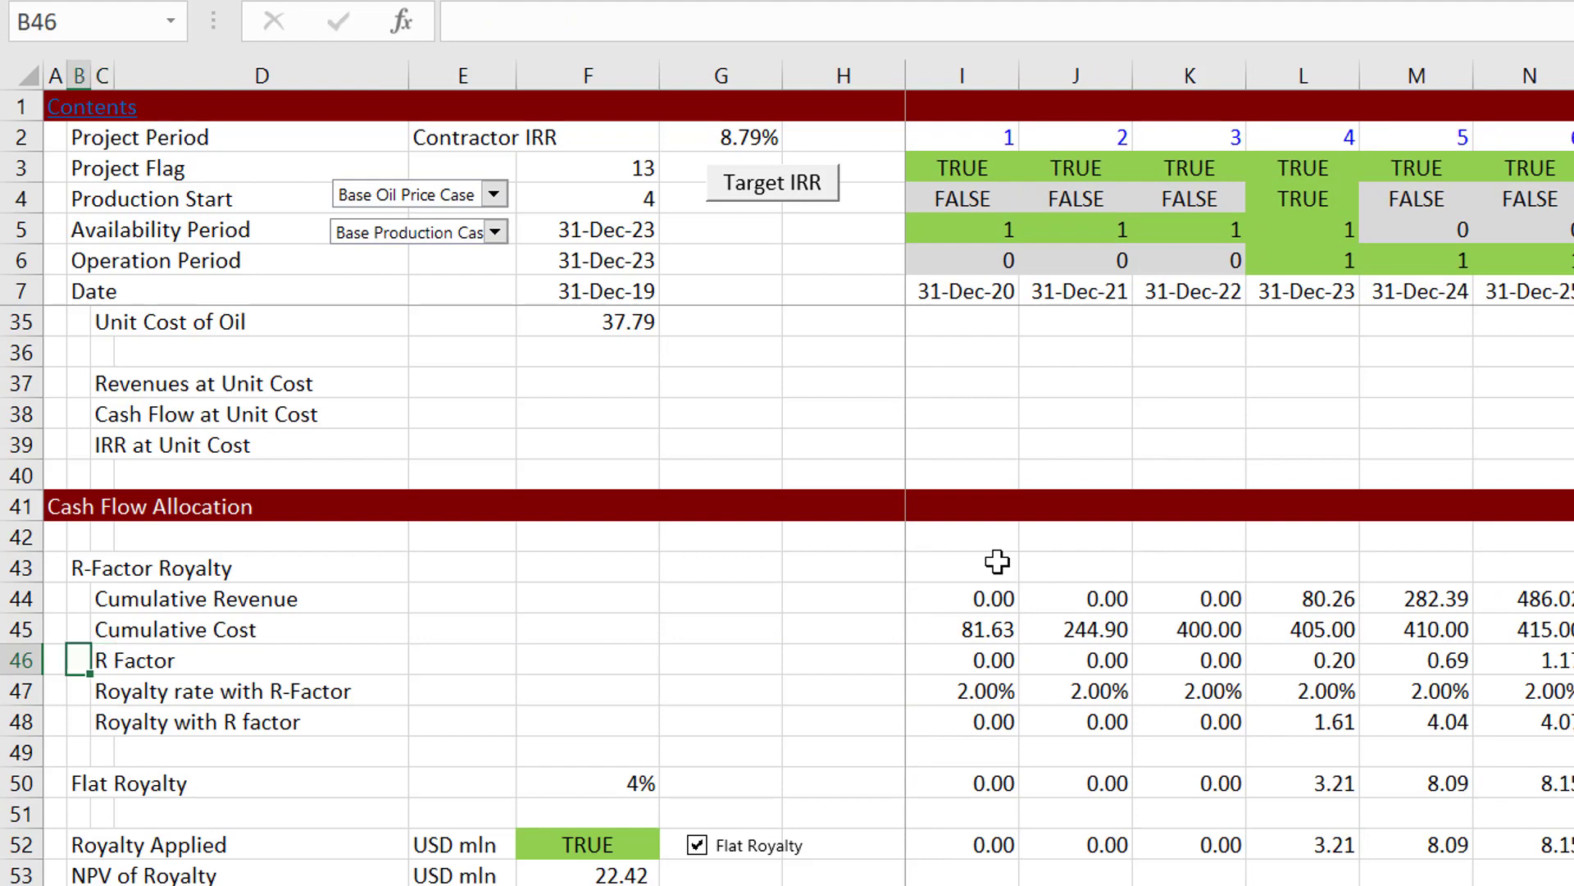
Step: Examine how the royalty rate in row 47 is looked up from the R Factor in row 46 across the project years
key("Down")
key("Right")
key("Right")
key("Right")
key("Right")
key("Right")
key("Right")
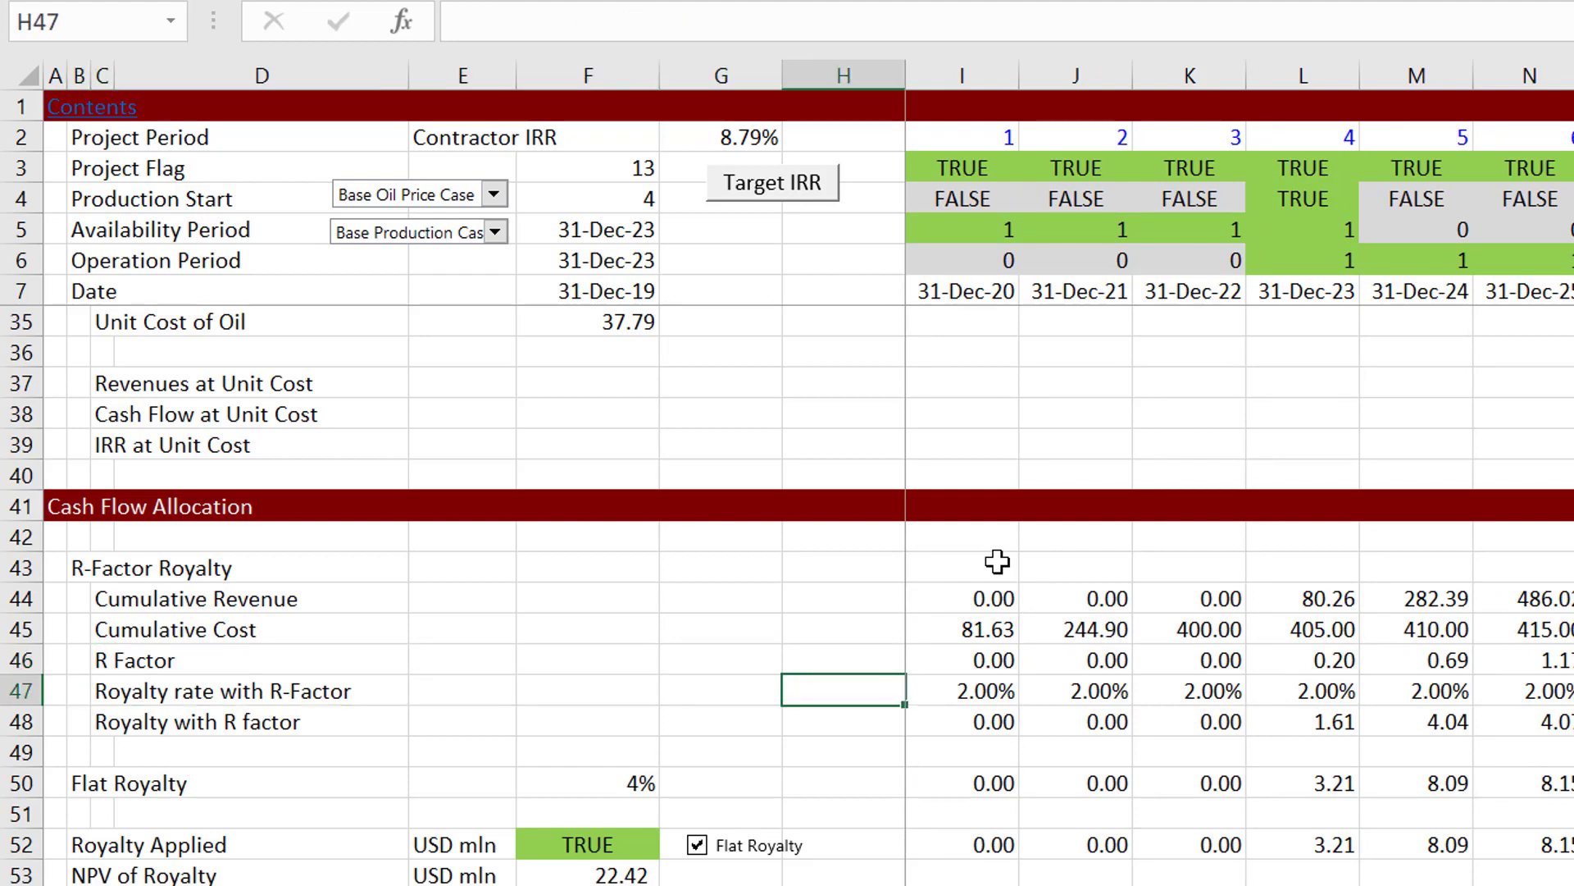
key("Right")
key("Right")
key("Right")
key("Right")
key("Right")
key("Right")
key("Right")
key("Right")
key("Right")
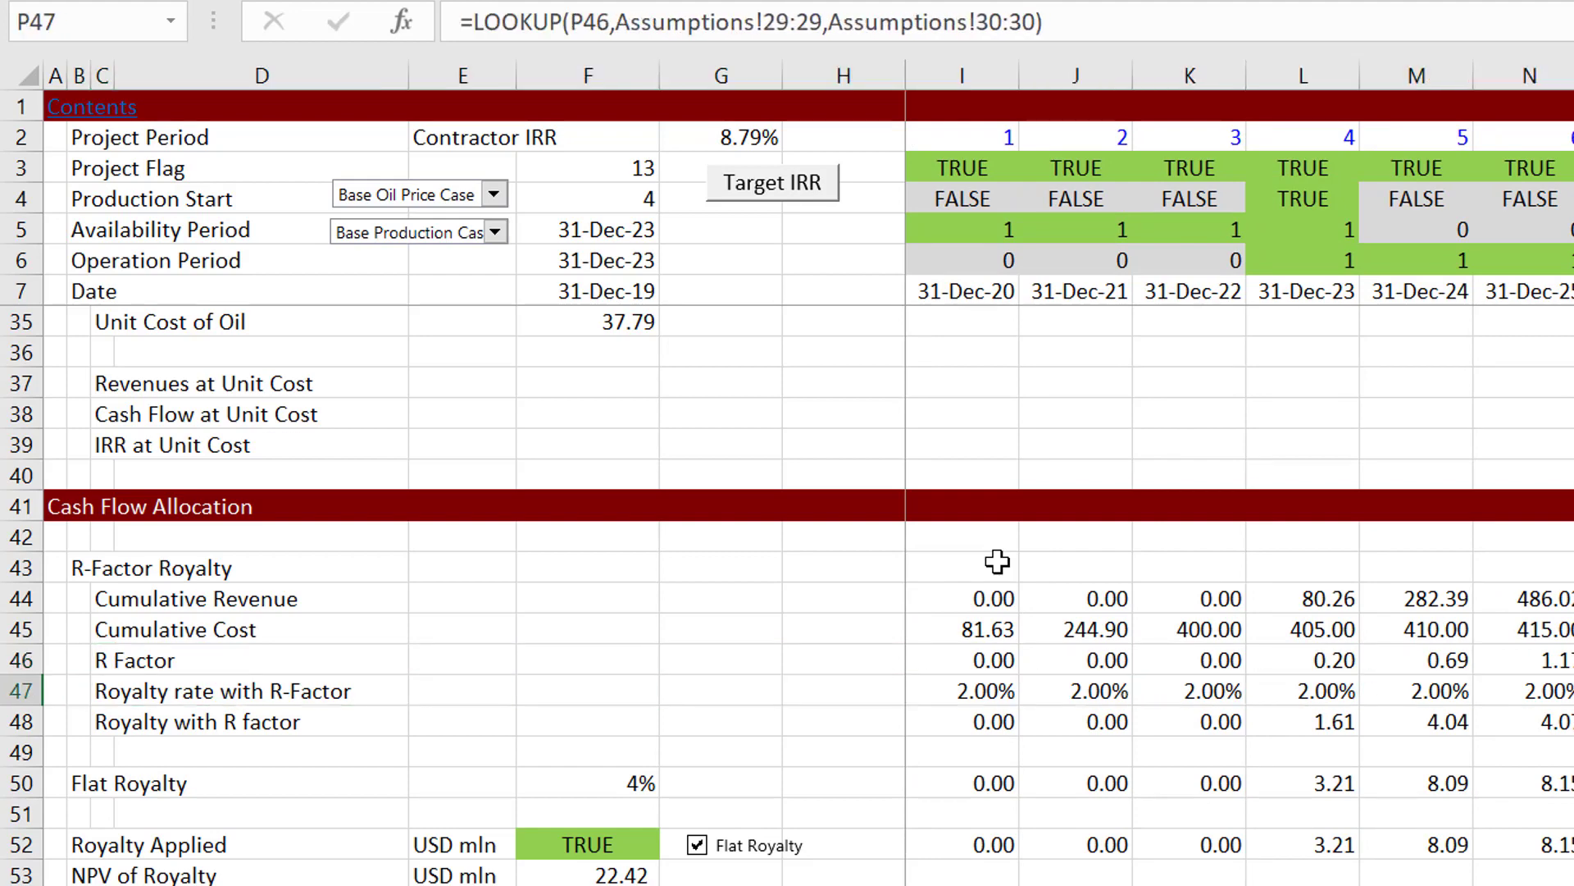
key("Left")
key("Right")
key("Up")
key("Left")
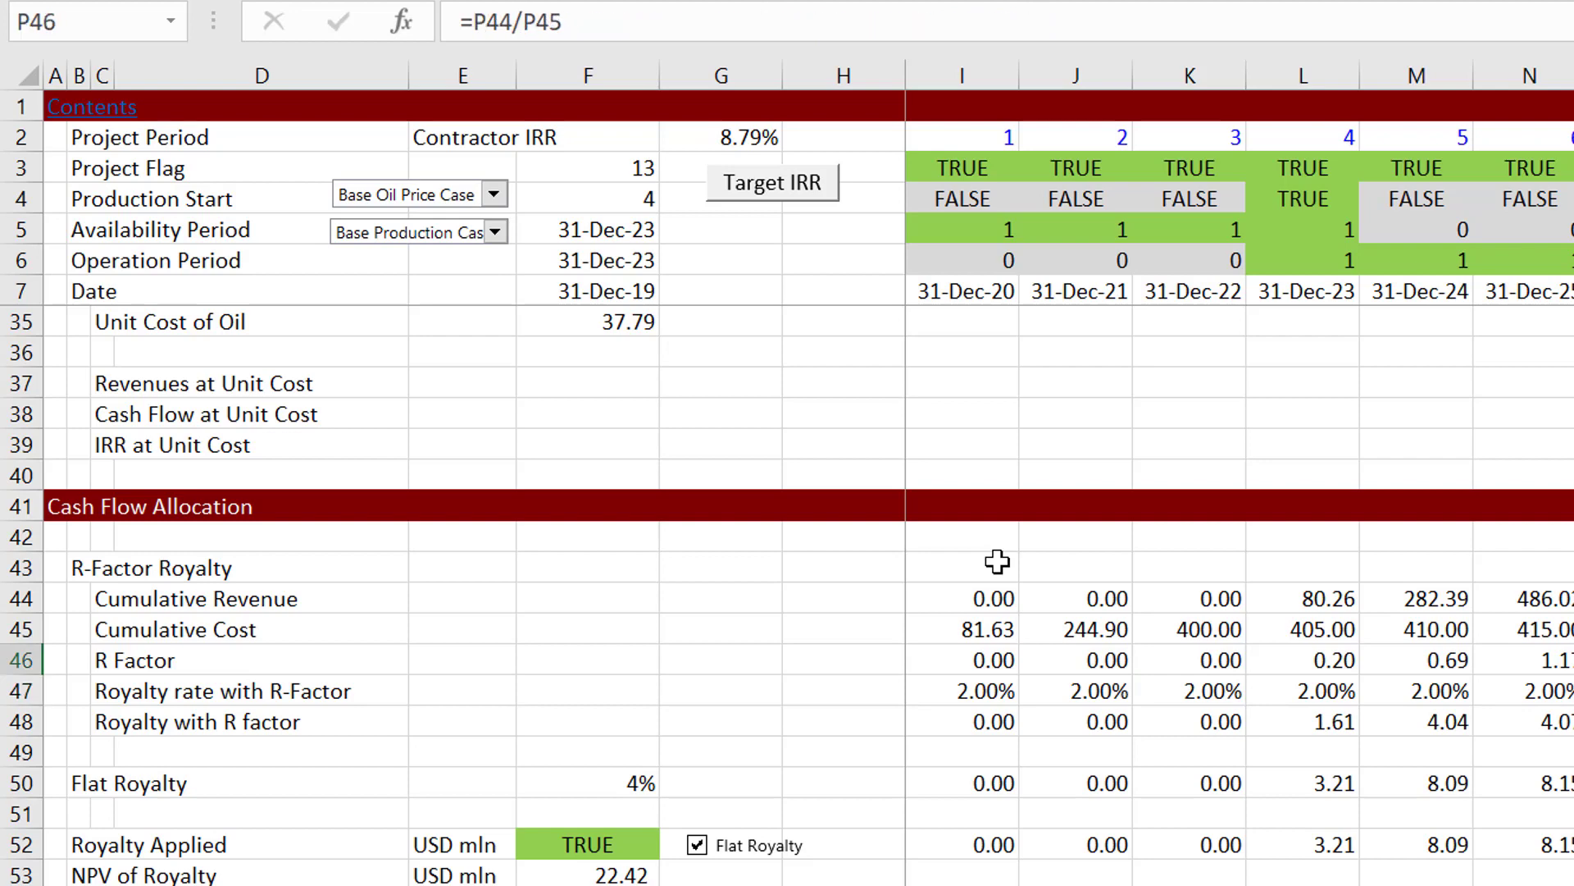
key("Left")
key("Down")
key("Right")
key("Right")
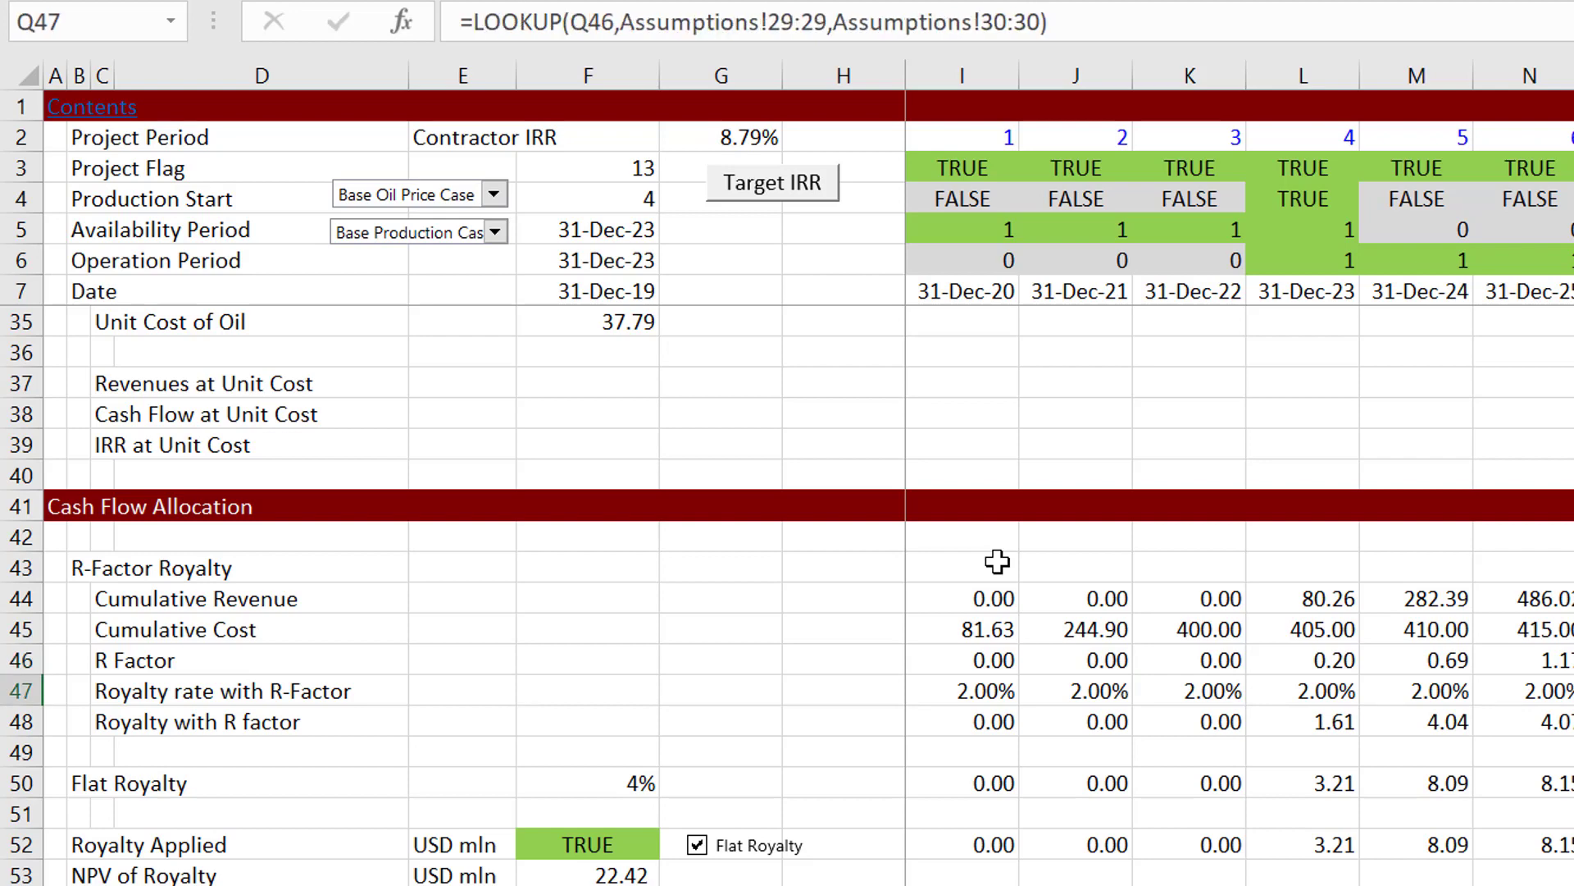
key("Right")
key("Right")
key("Right")
key("Right")
key("Right")
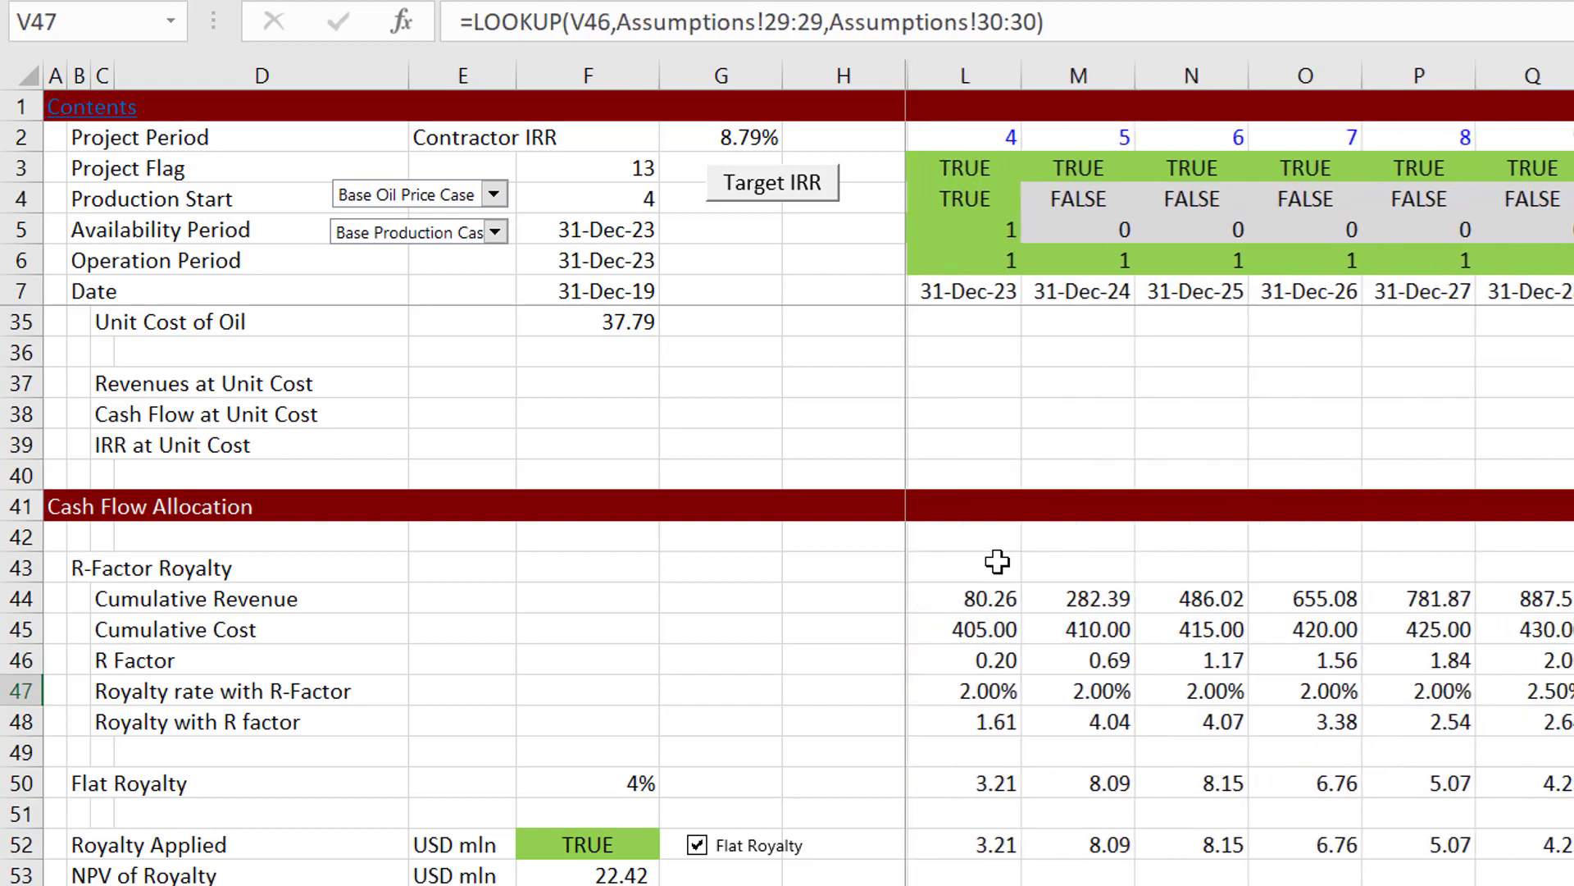
key("Right")
key("Right")
key("Right")
key("Right")
key("Left")
key("Left")
key("Left")
key("Left")
key("Left")
key("Left")
key("Left")
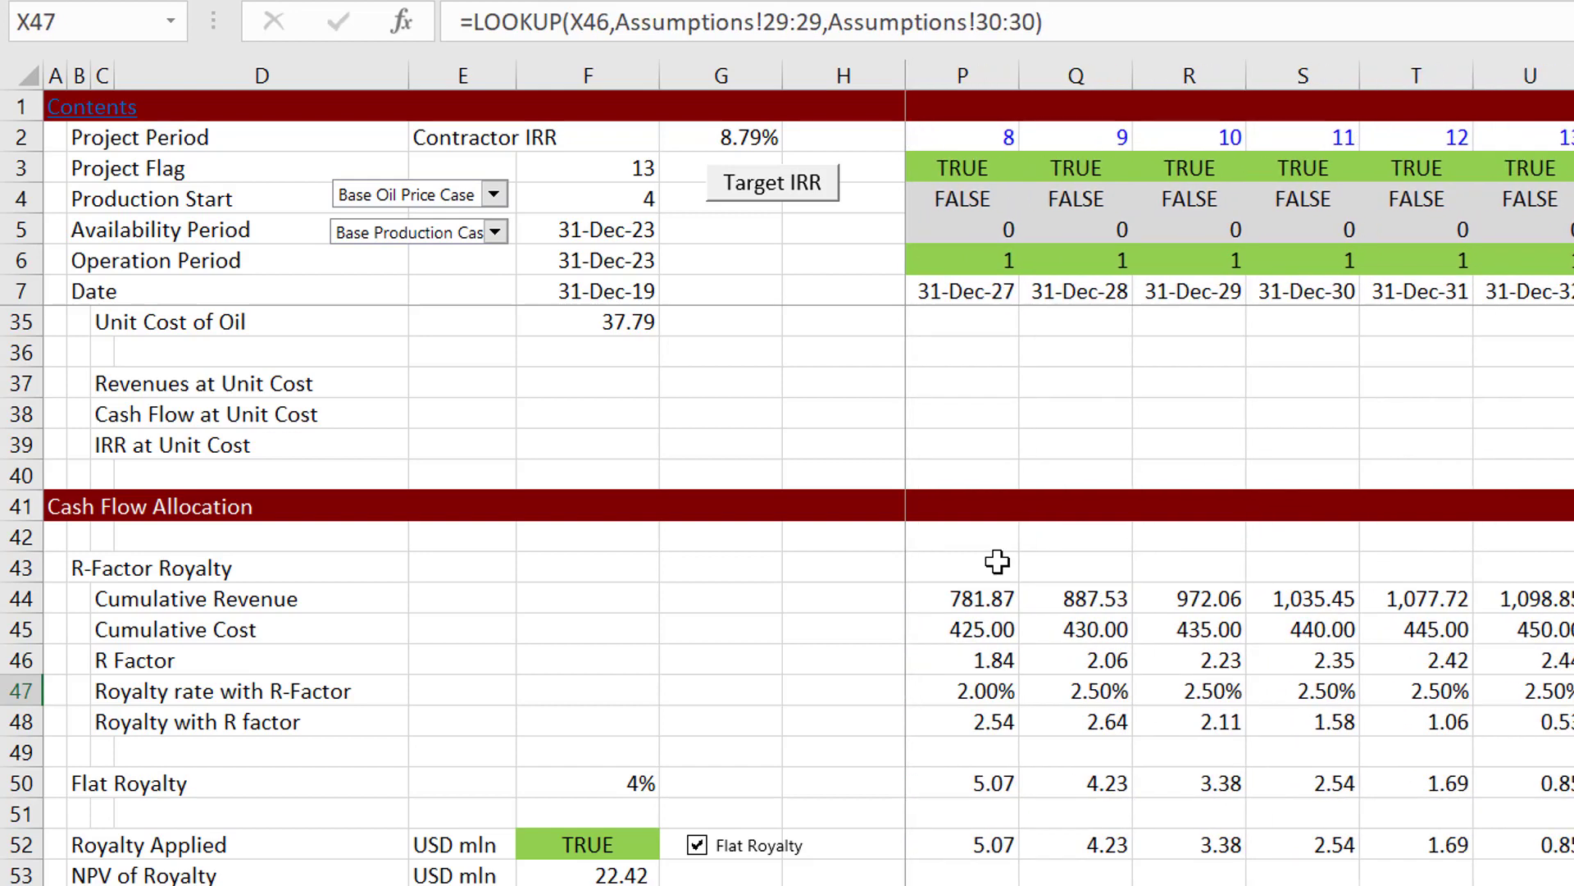
key("Left")
key("Left")
key("Left")
key("Left")
key("Left")
key("Left")
key("Left")
key("Left")
key("Left")
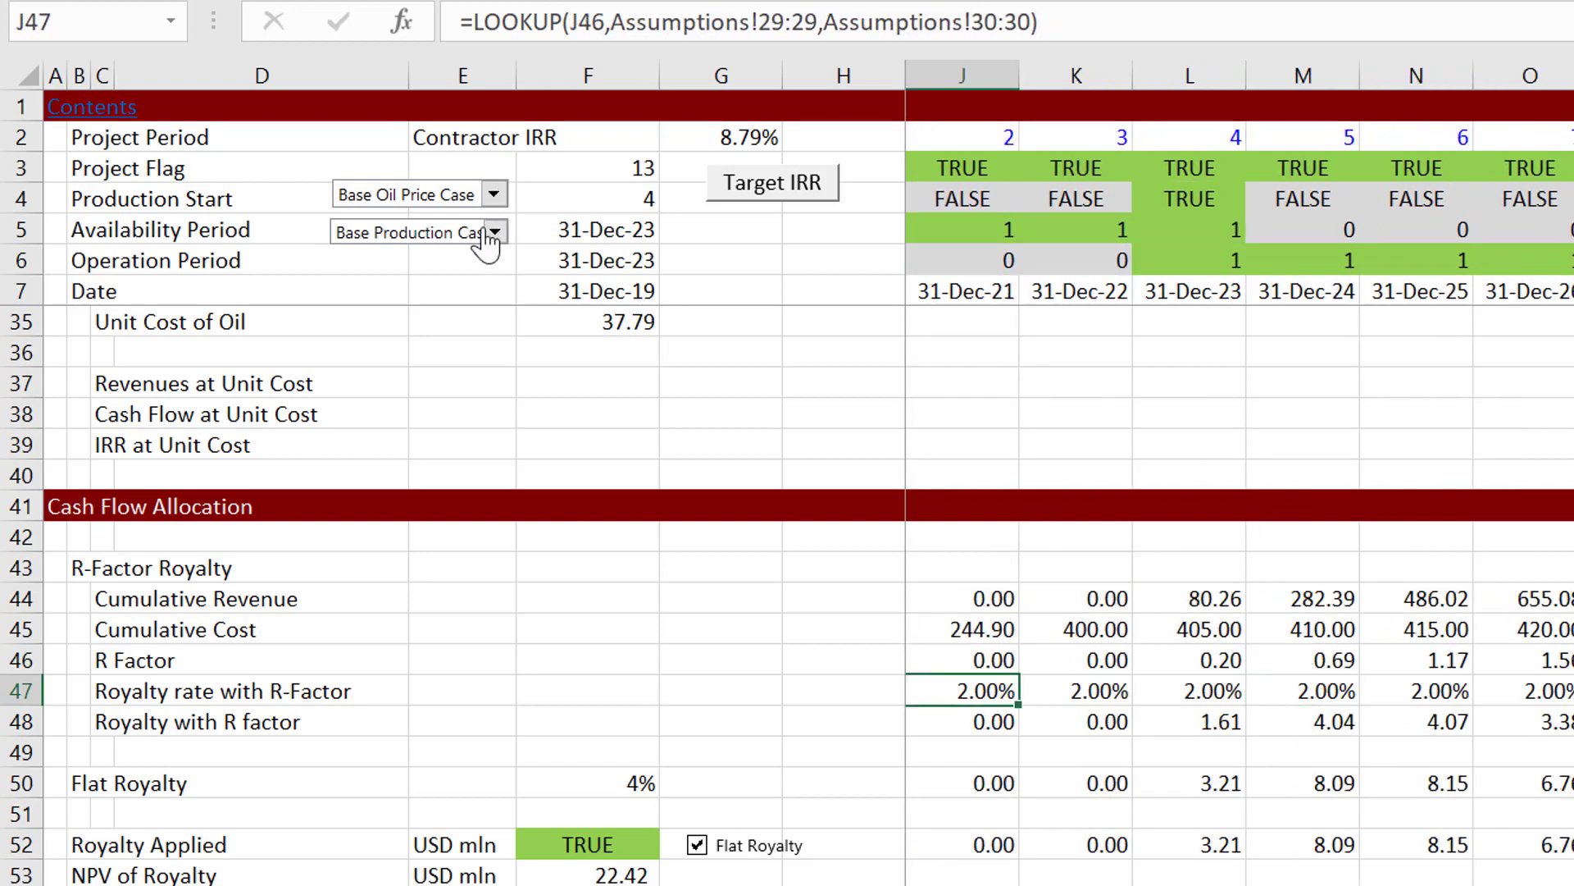
Step: Switch the oil price scenario to High Oil Price Case, leaving the production scenario at Base Production Case
left_click(494, 233)
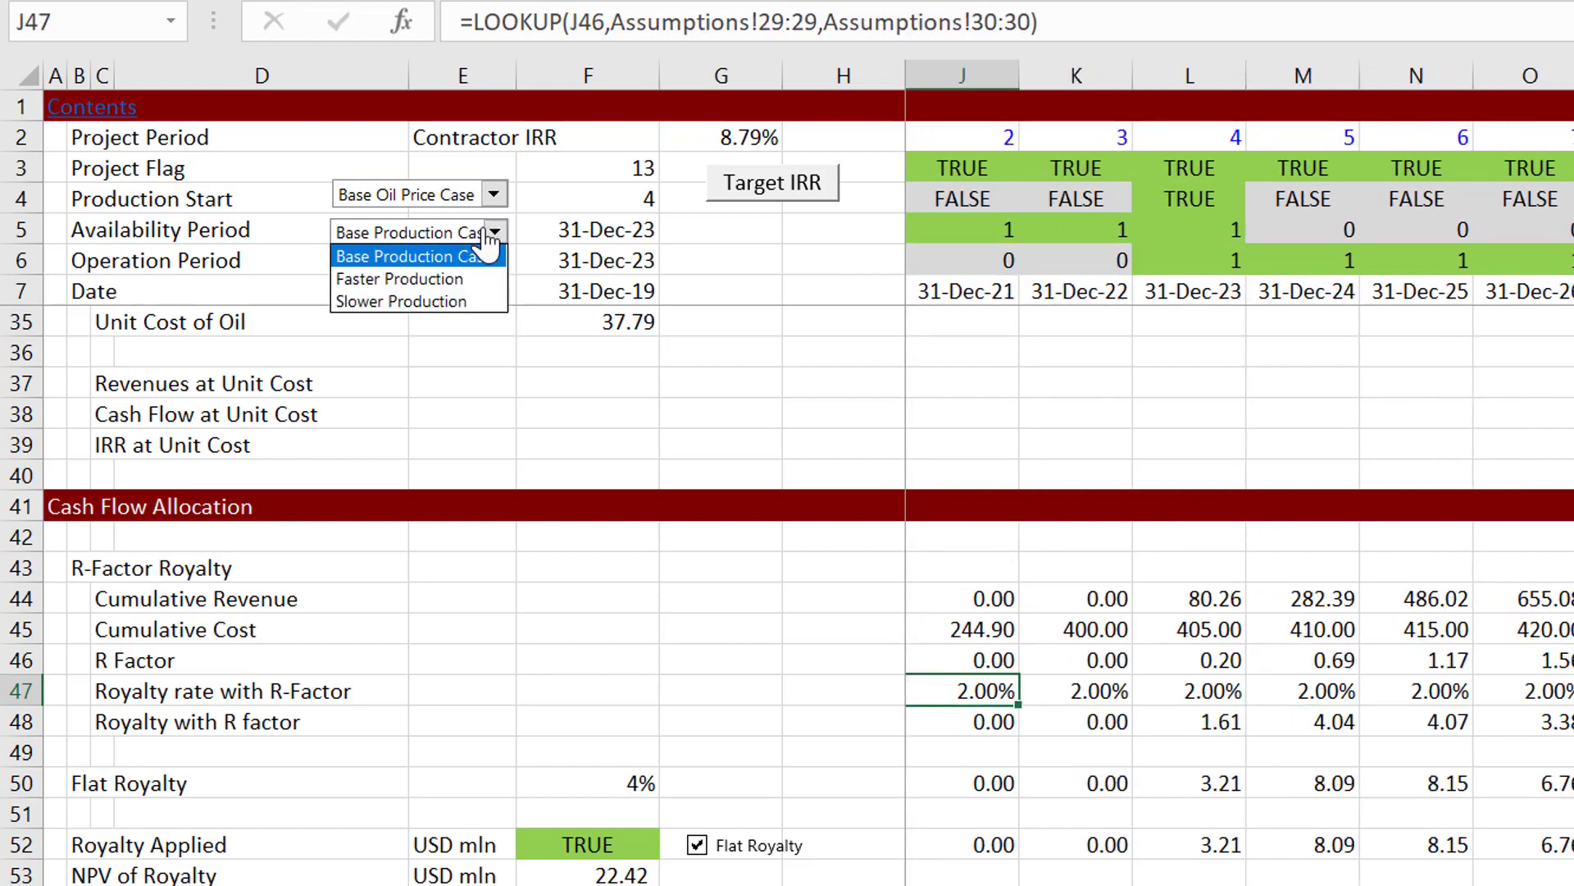
left_click(425, 199)
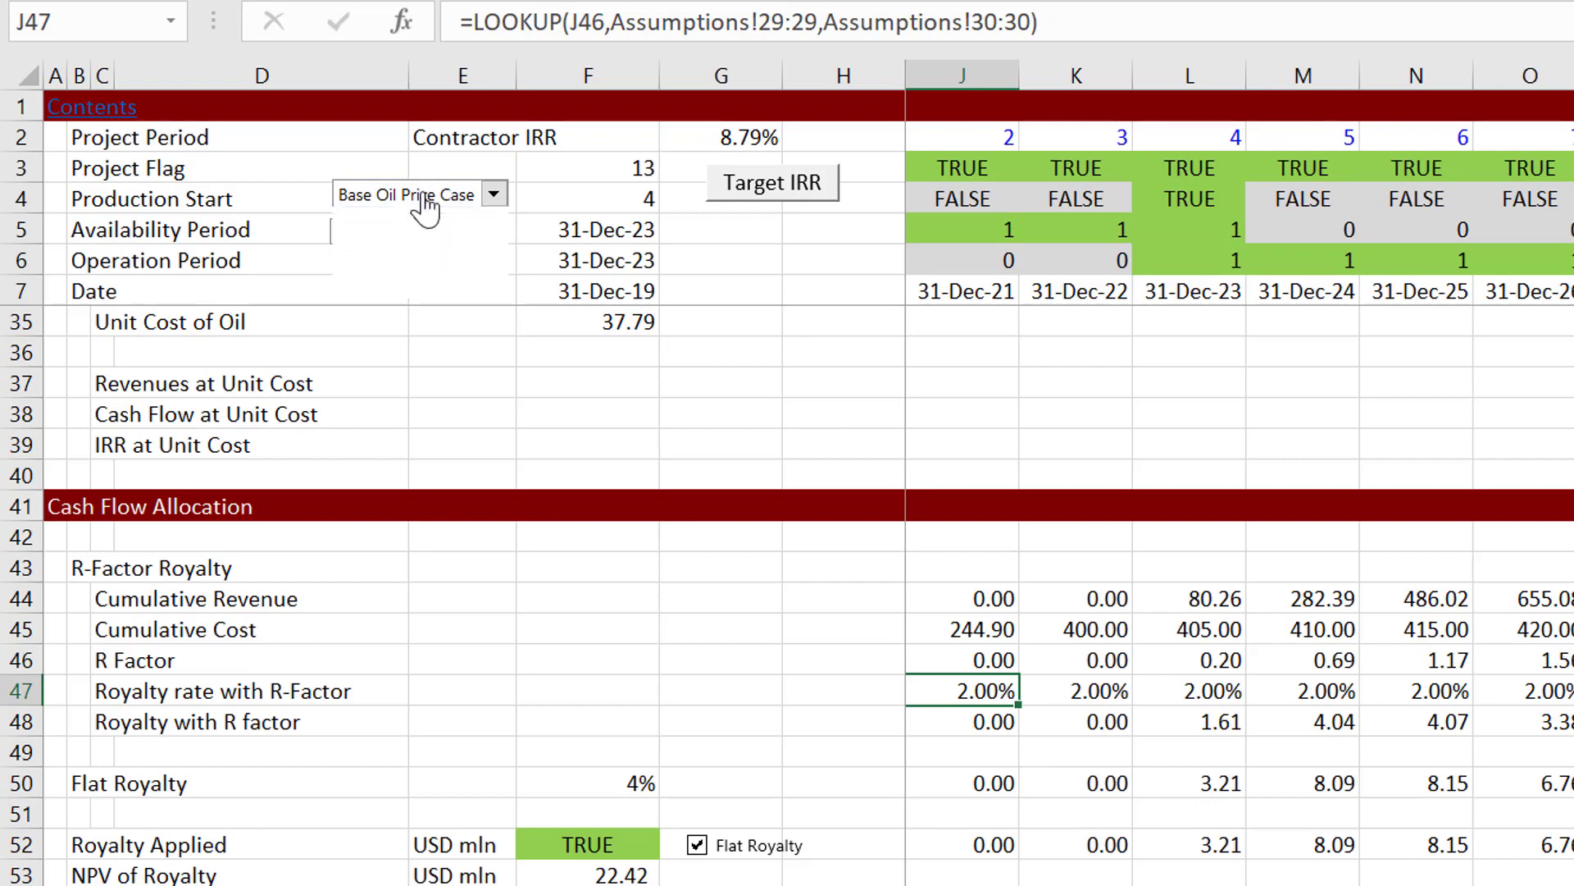
left_click(425, 199)
key("Down")
key("Down")
key("Return")
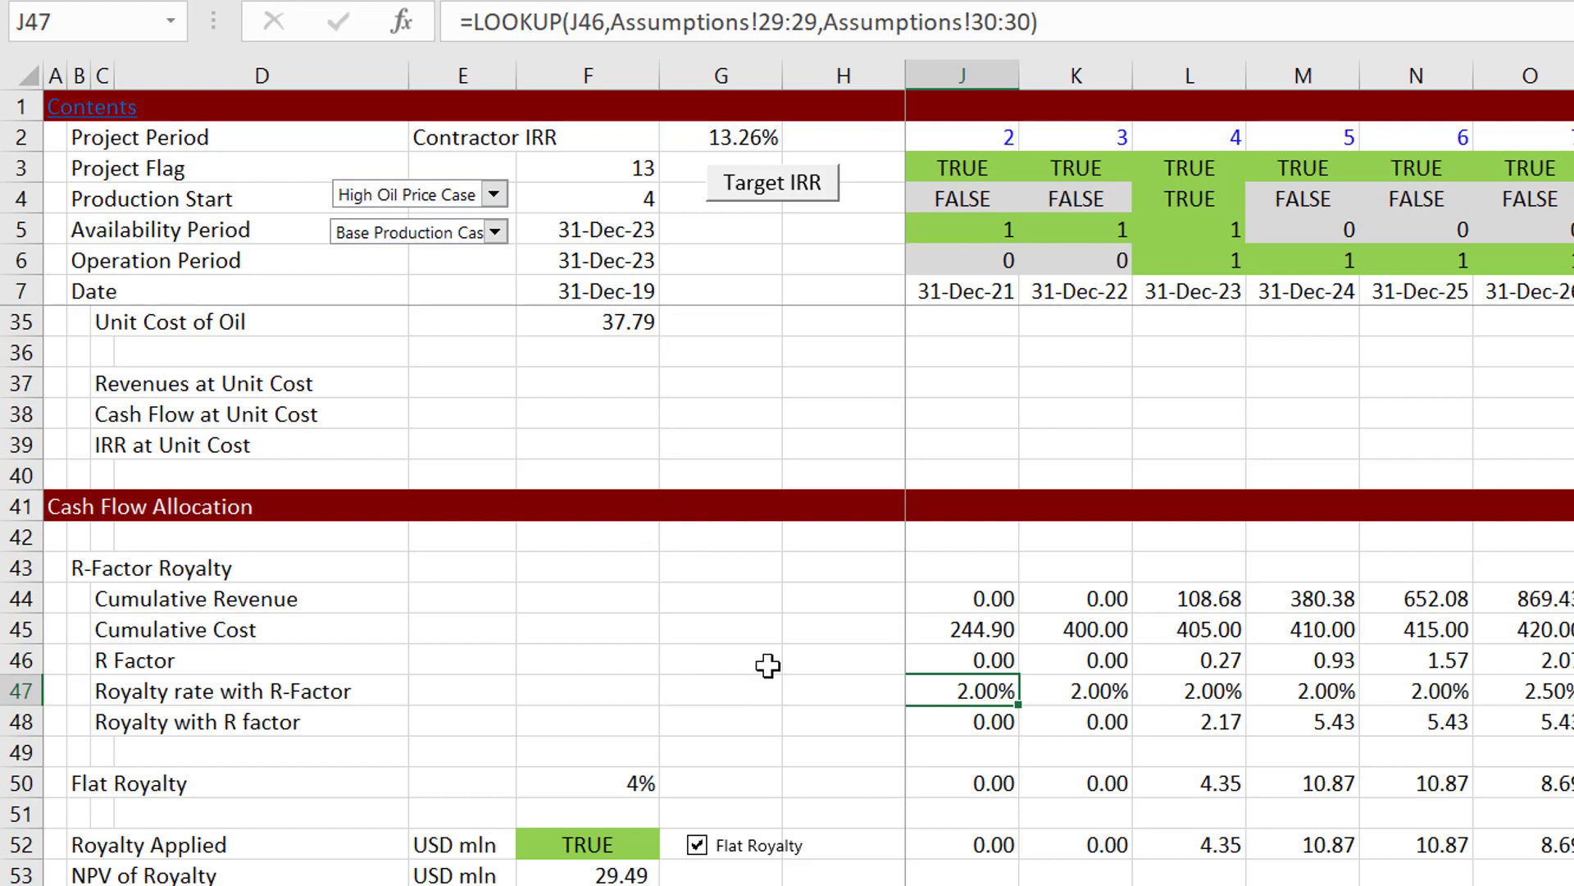
left_click(766, 661)
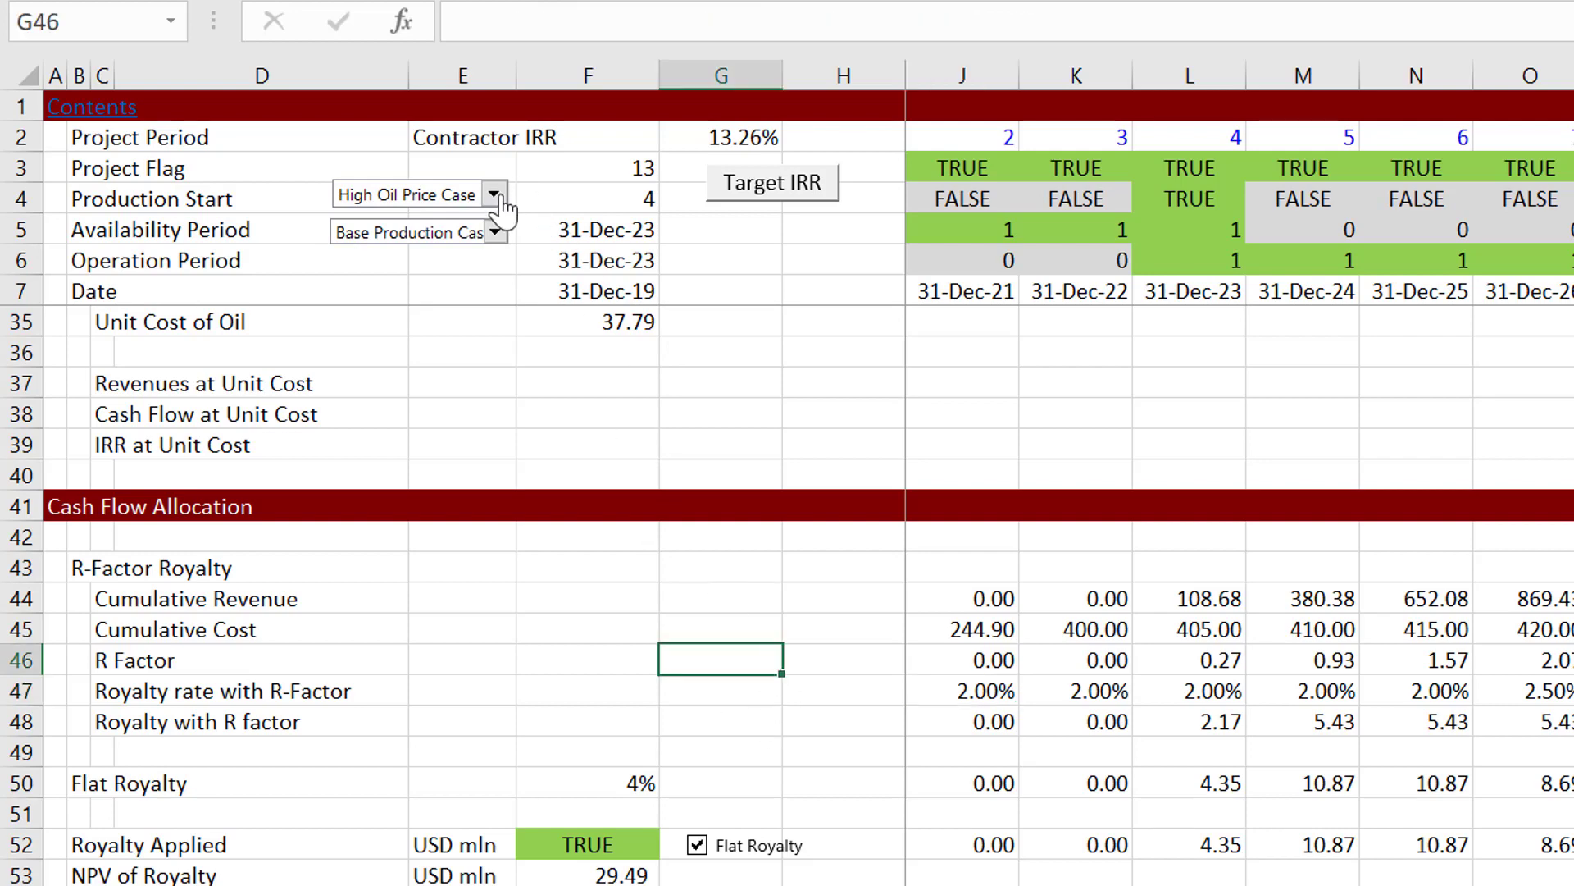
Step: Switch the oil price scenario to Base Oil Price Case and back to High Oil Price Case to compare the R-factor rows
left_click(495, 196)
key("Down")
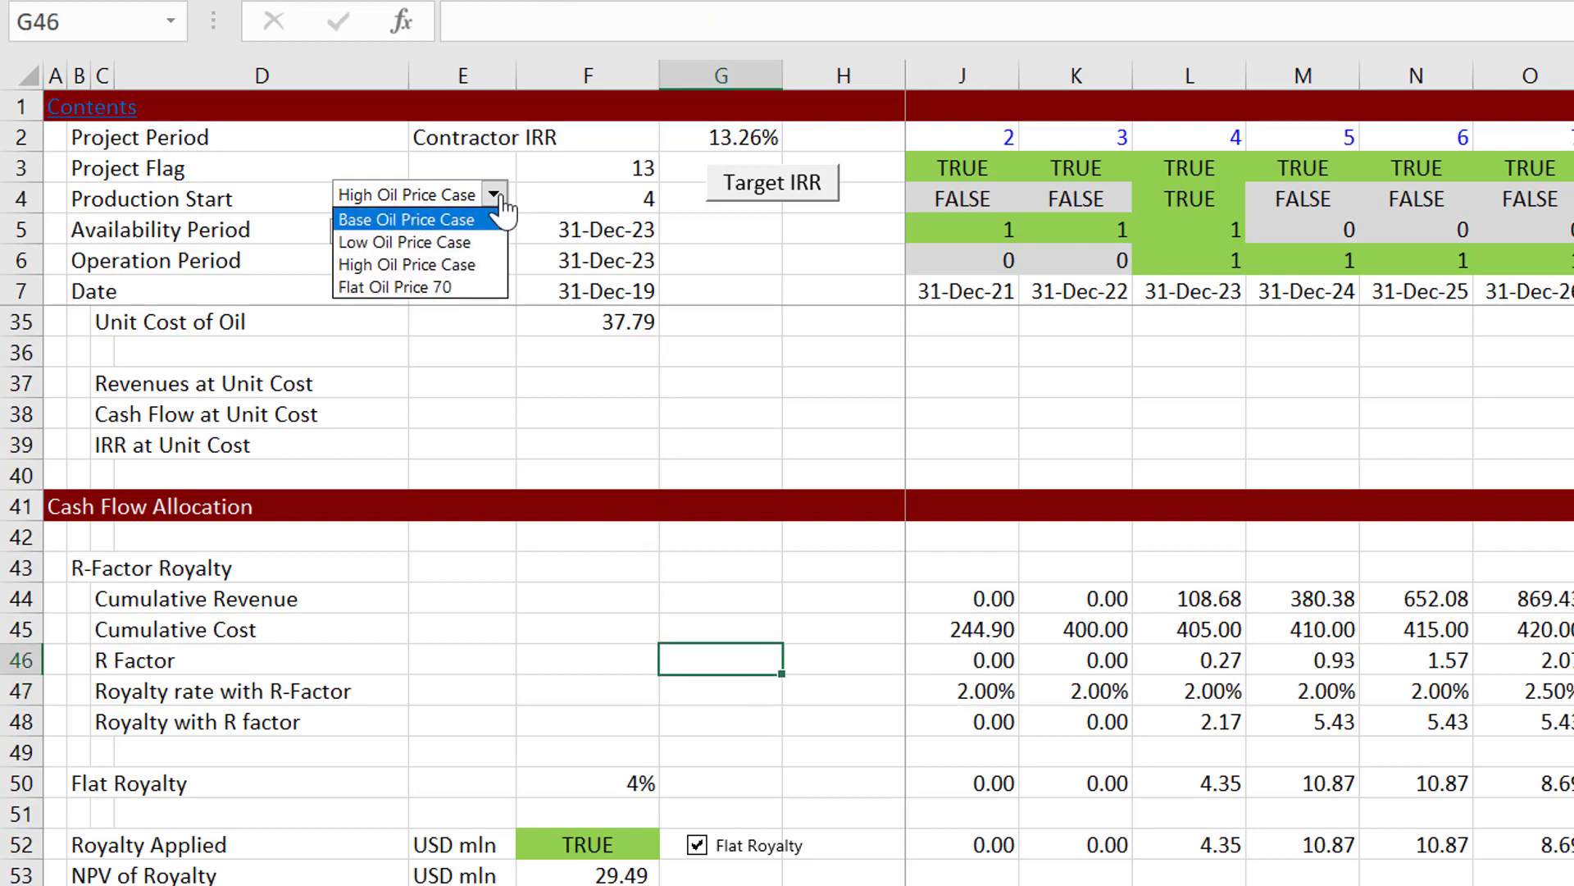
key("Return")
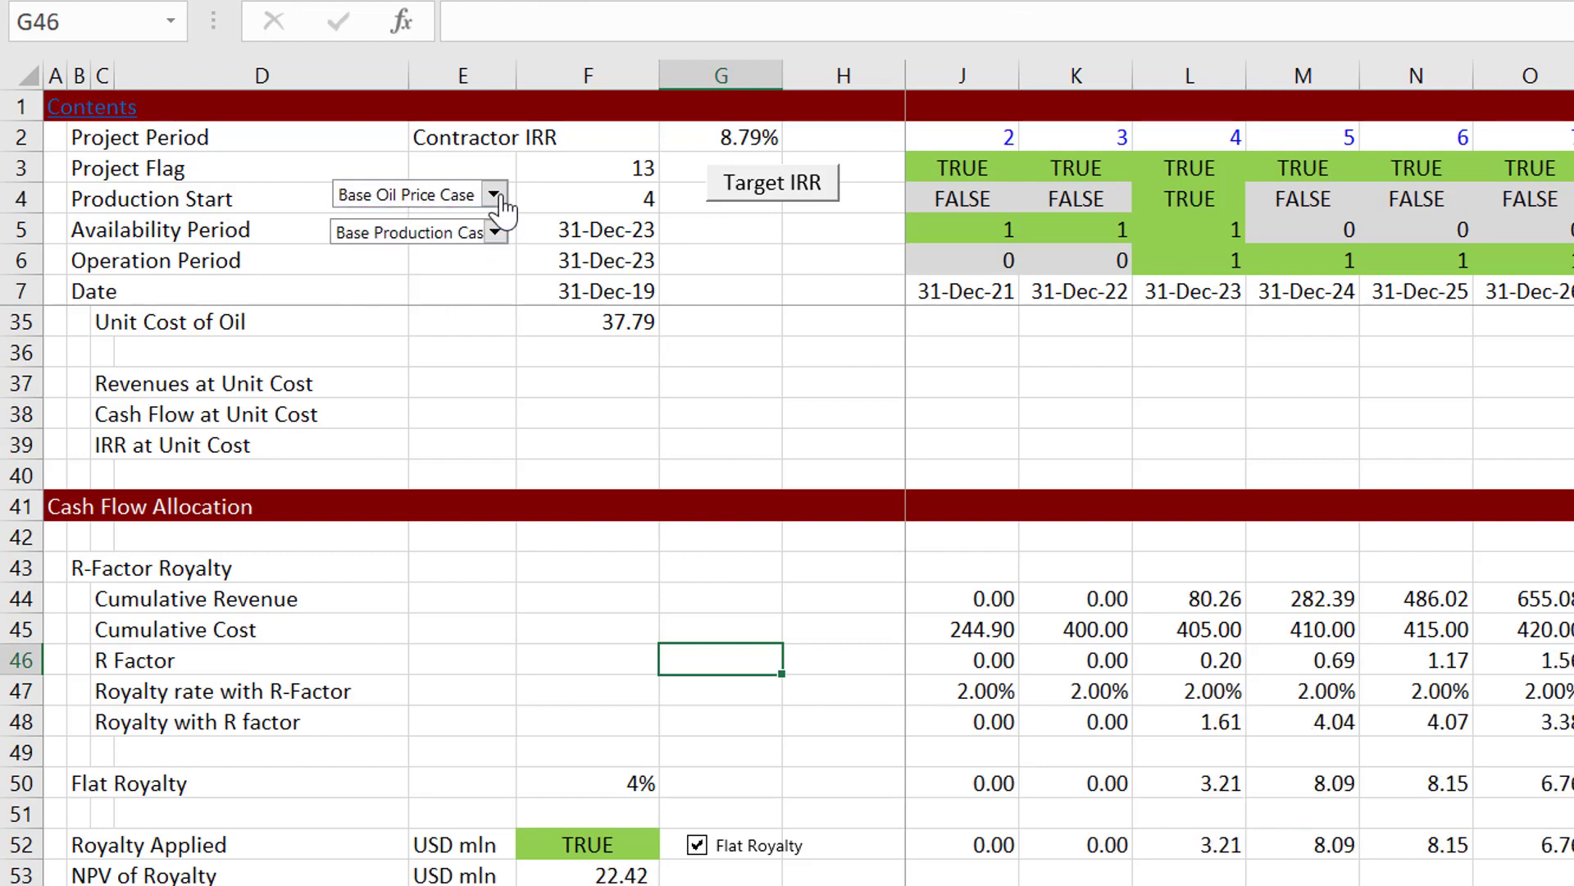
left_click(494, 196)
key("Down")
key("Down")
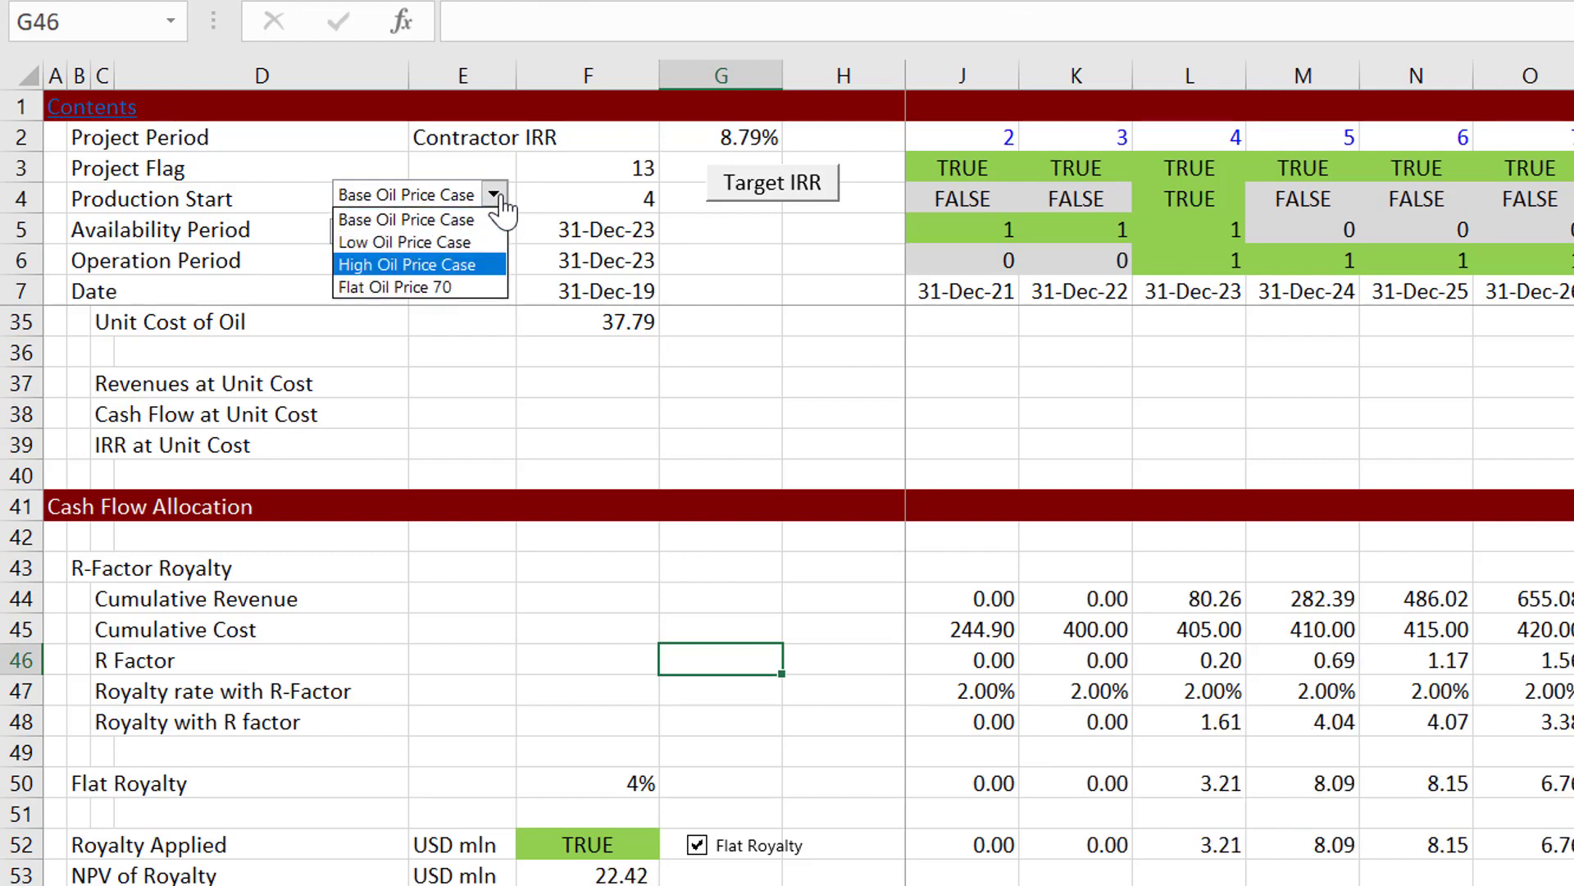
key("Return")
left_click(622, 687)
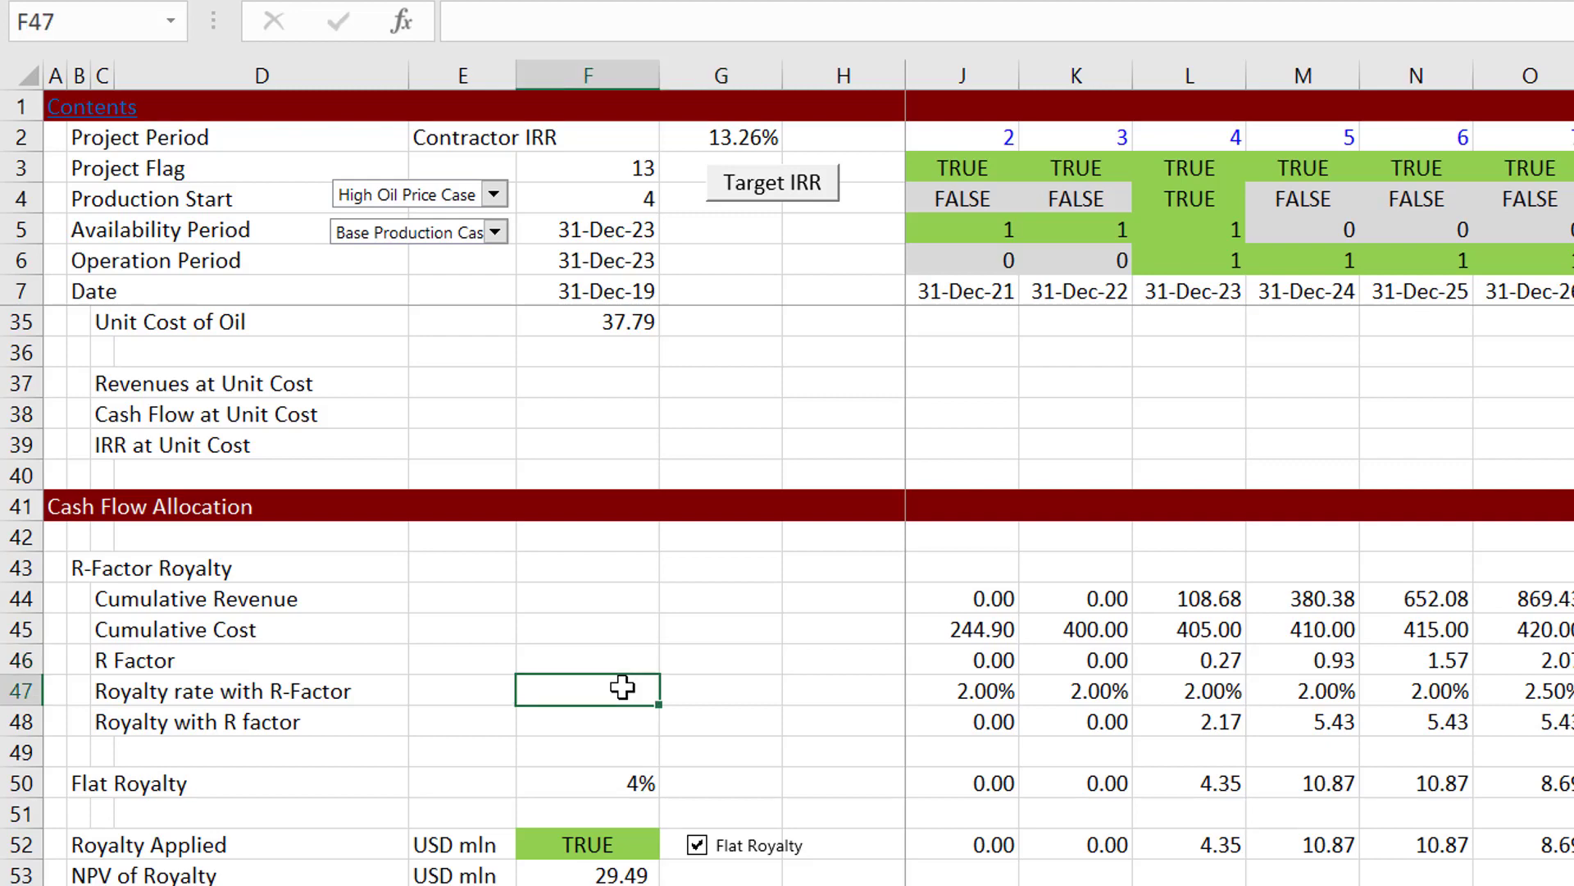
Step: Set the production scenario to Faster Production to test its effect on the R-factor royalty rate
left_click(477, 238)
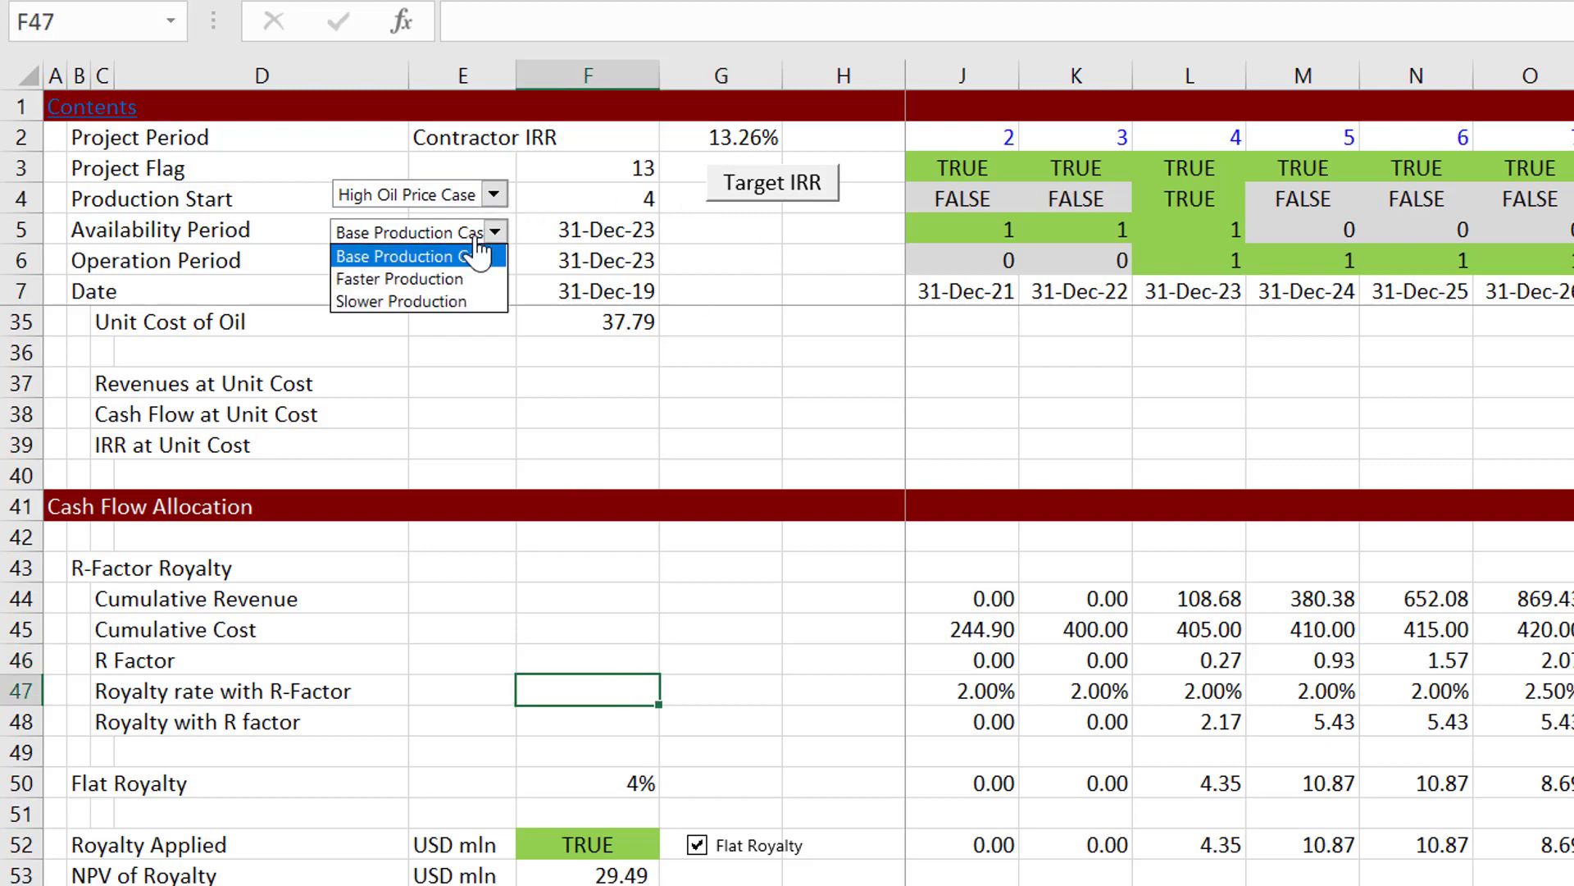
key("Down")
key("Return")
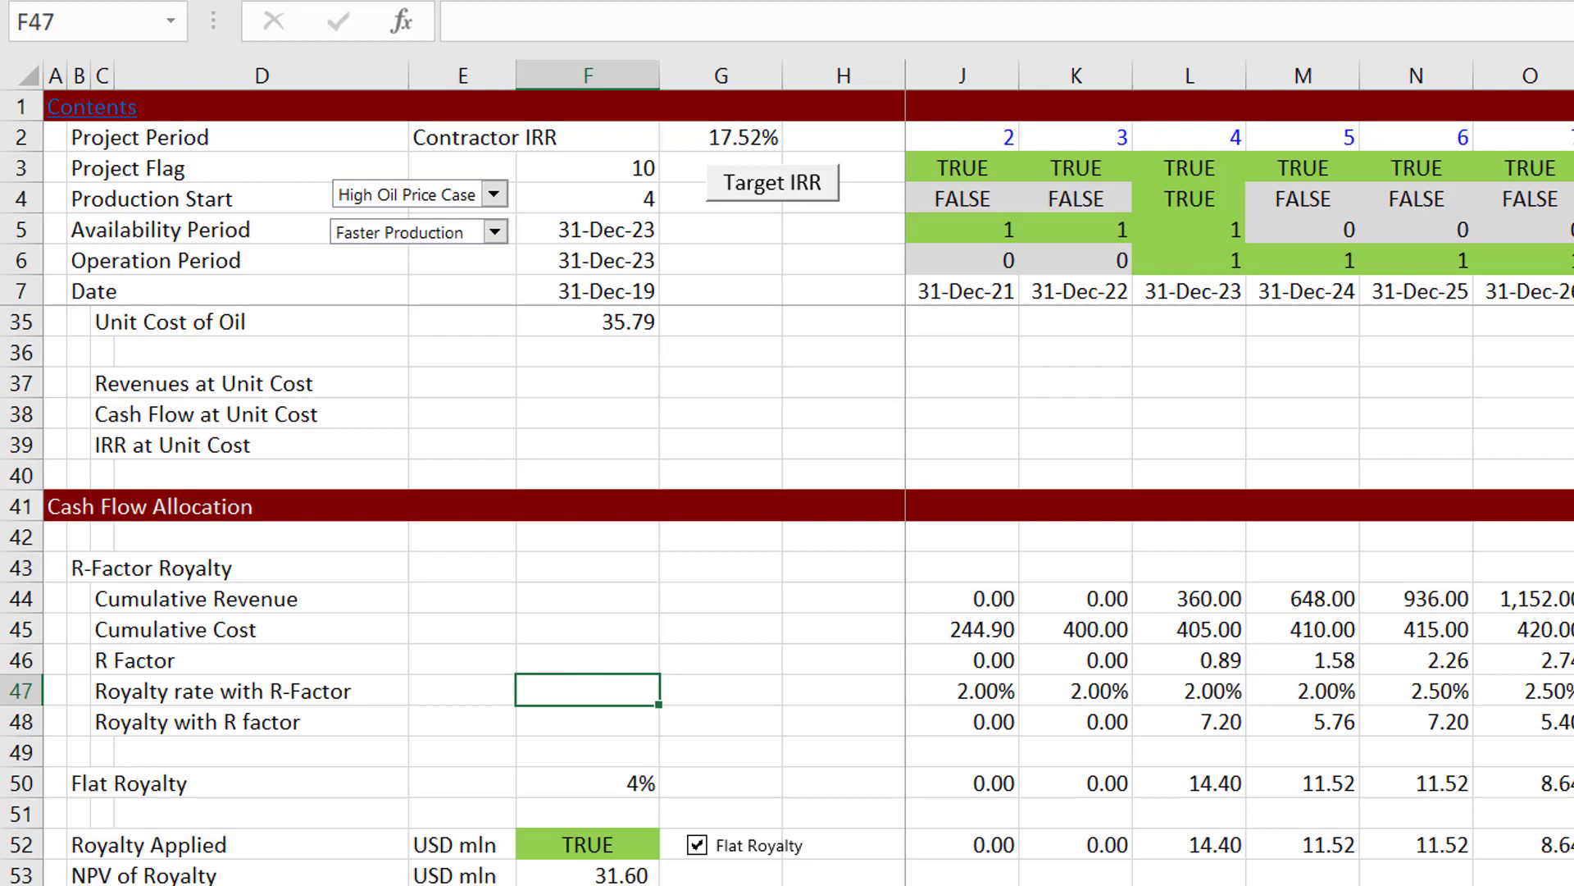
key("Right")
key("Right")
key("Right")
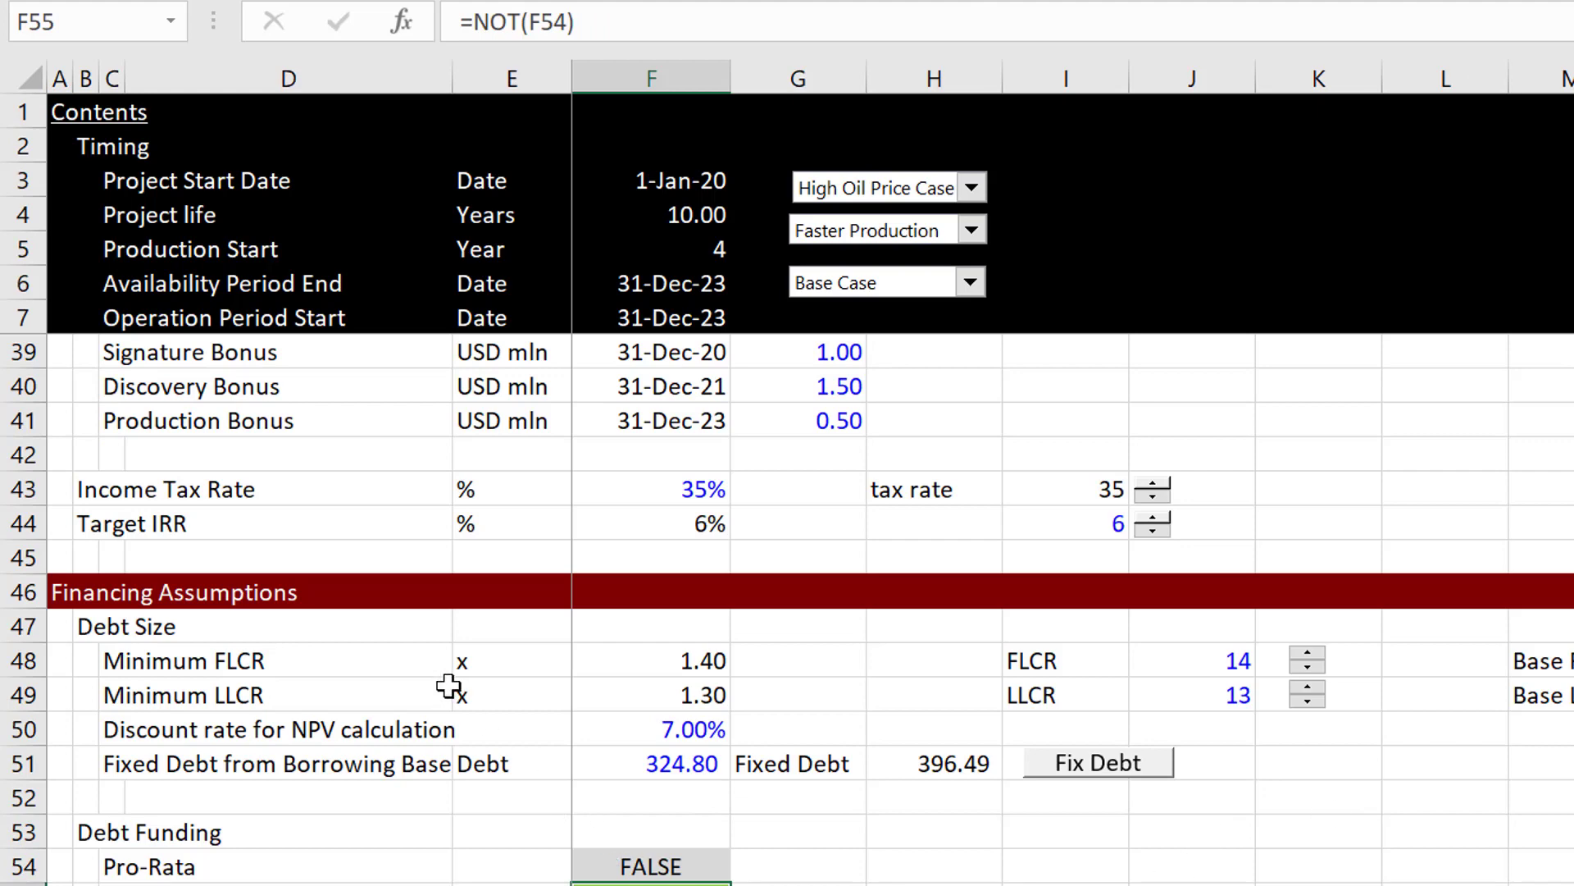
Step: Examine the R-Factor Royalty table in rows 29 and 30 of the Assumptions sheet, comparing R Factor thresholds with royalty rates
key("Page_Up")
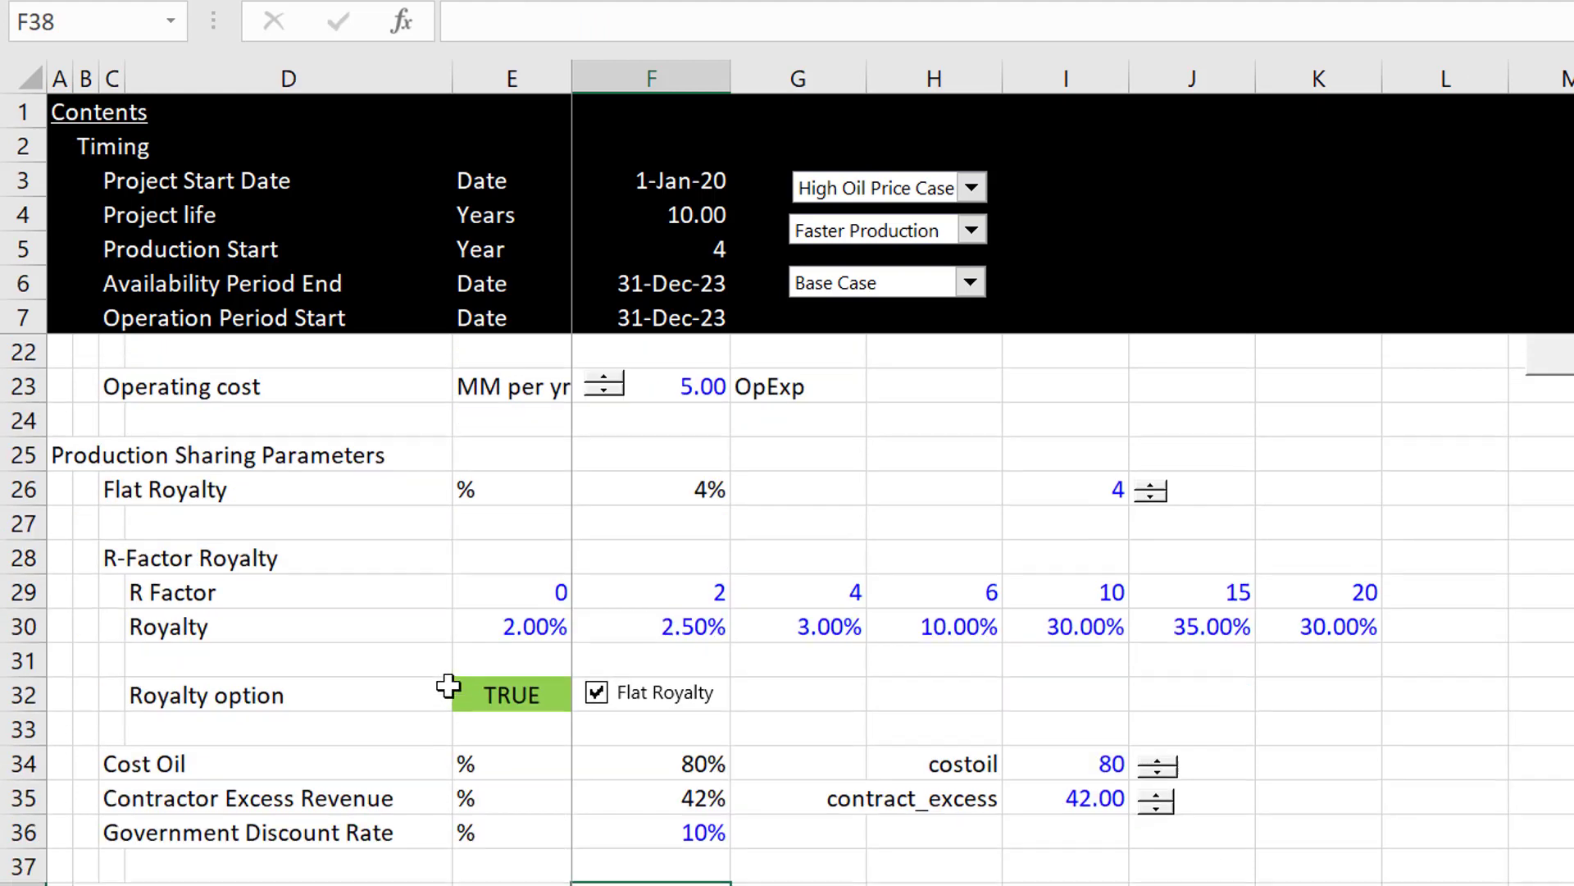
left_click(168, 621)
key("Up")
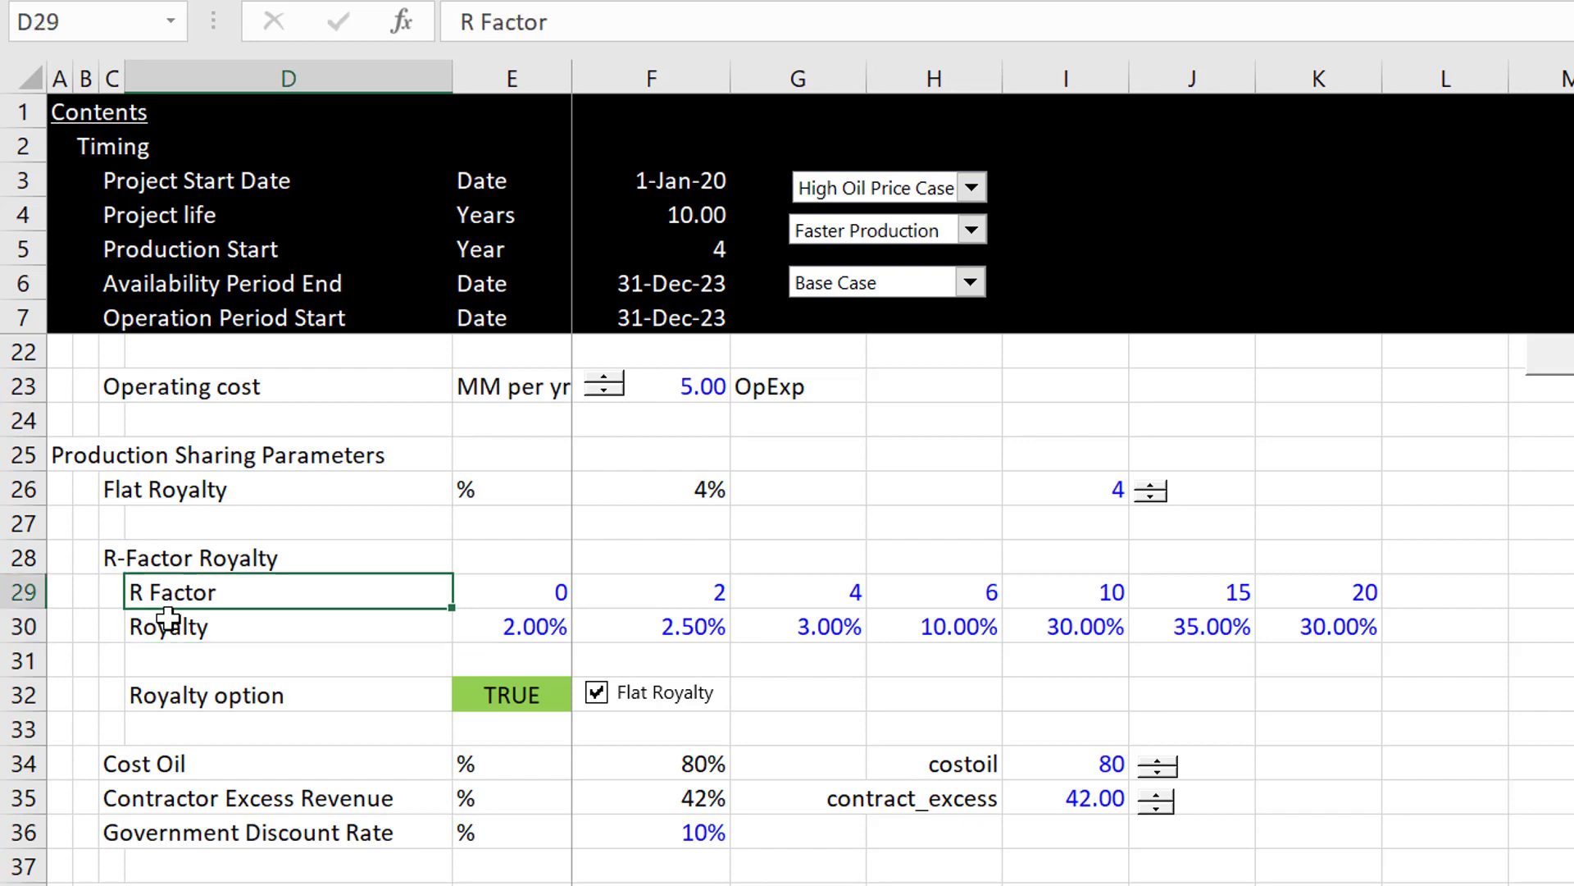
key("Right")
key("Right")
key("Right")
key("Right")
key("Right")
key("Right")
key("Right")
key("Down")
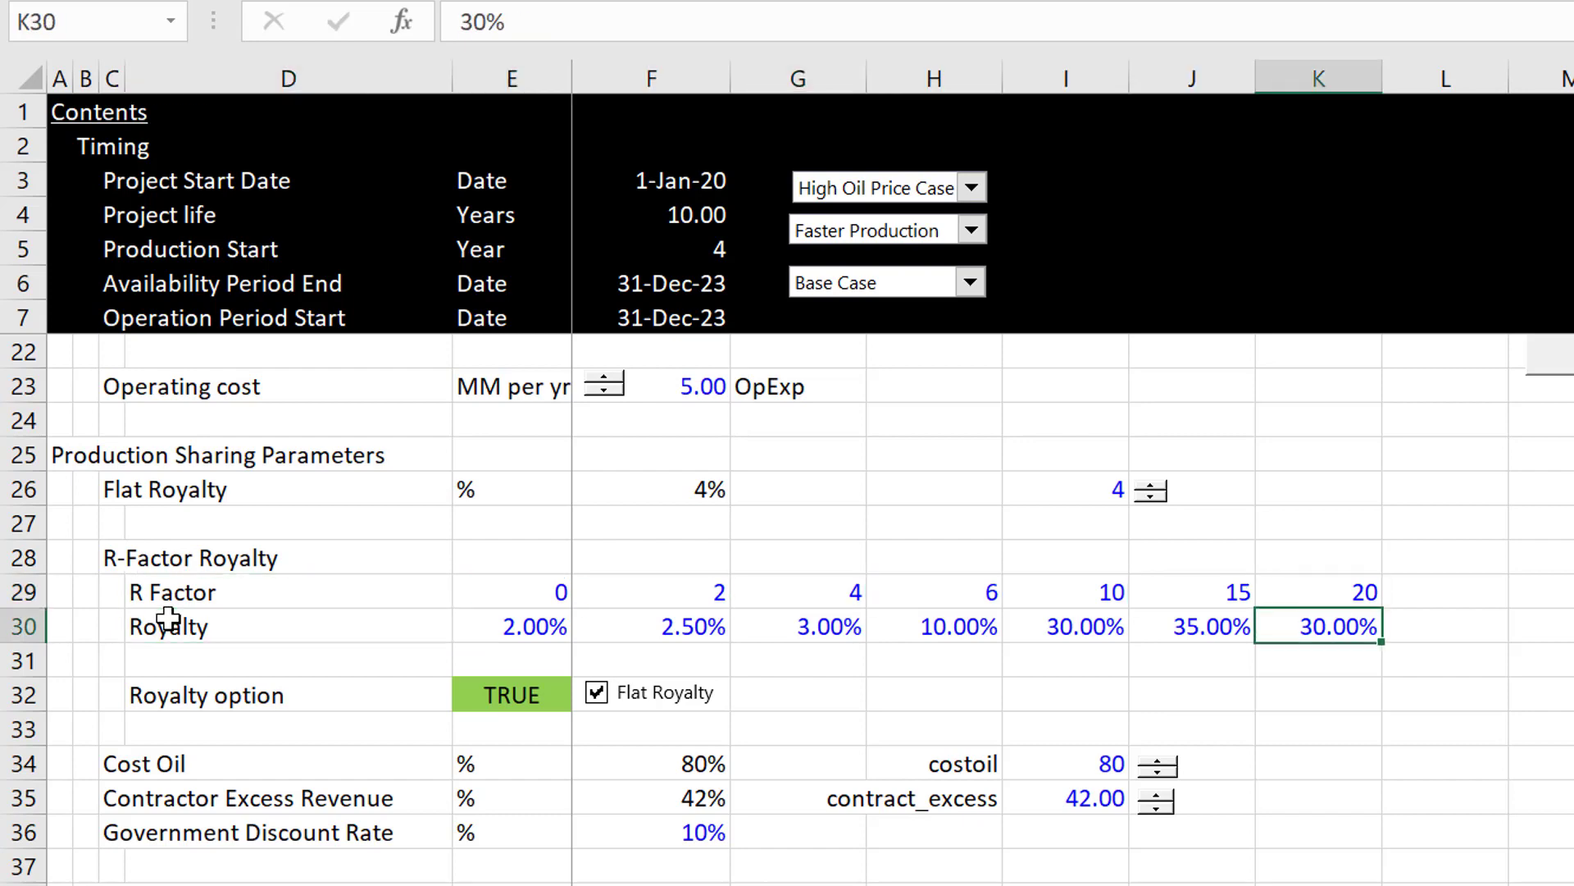
key("Left")
key("Left")
key("Left")
key("Left")
key("Left")
key("Left")
key("Left")
key("Right")
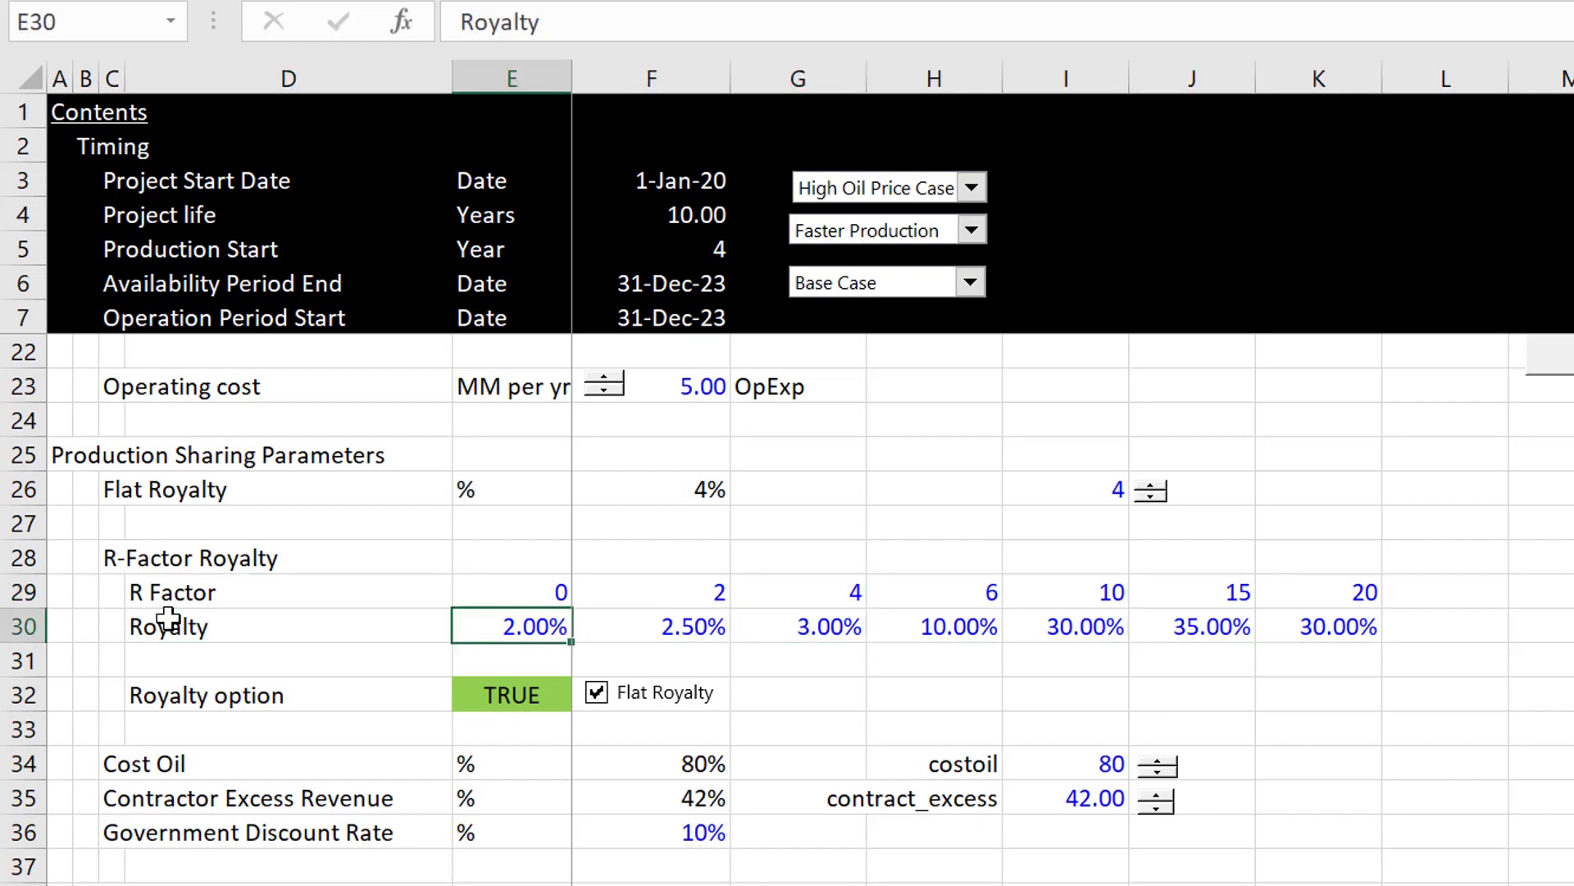
key("Right")
Step: Return to the Operating Analysis sheet and open the royalty rate LOOKUP formula in I47 for inspection
key("ctrl+Page_Down")
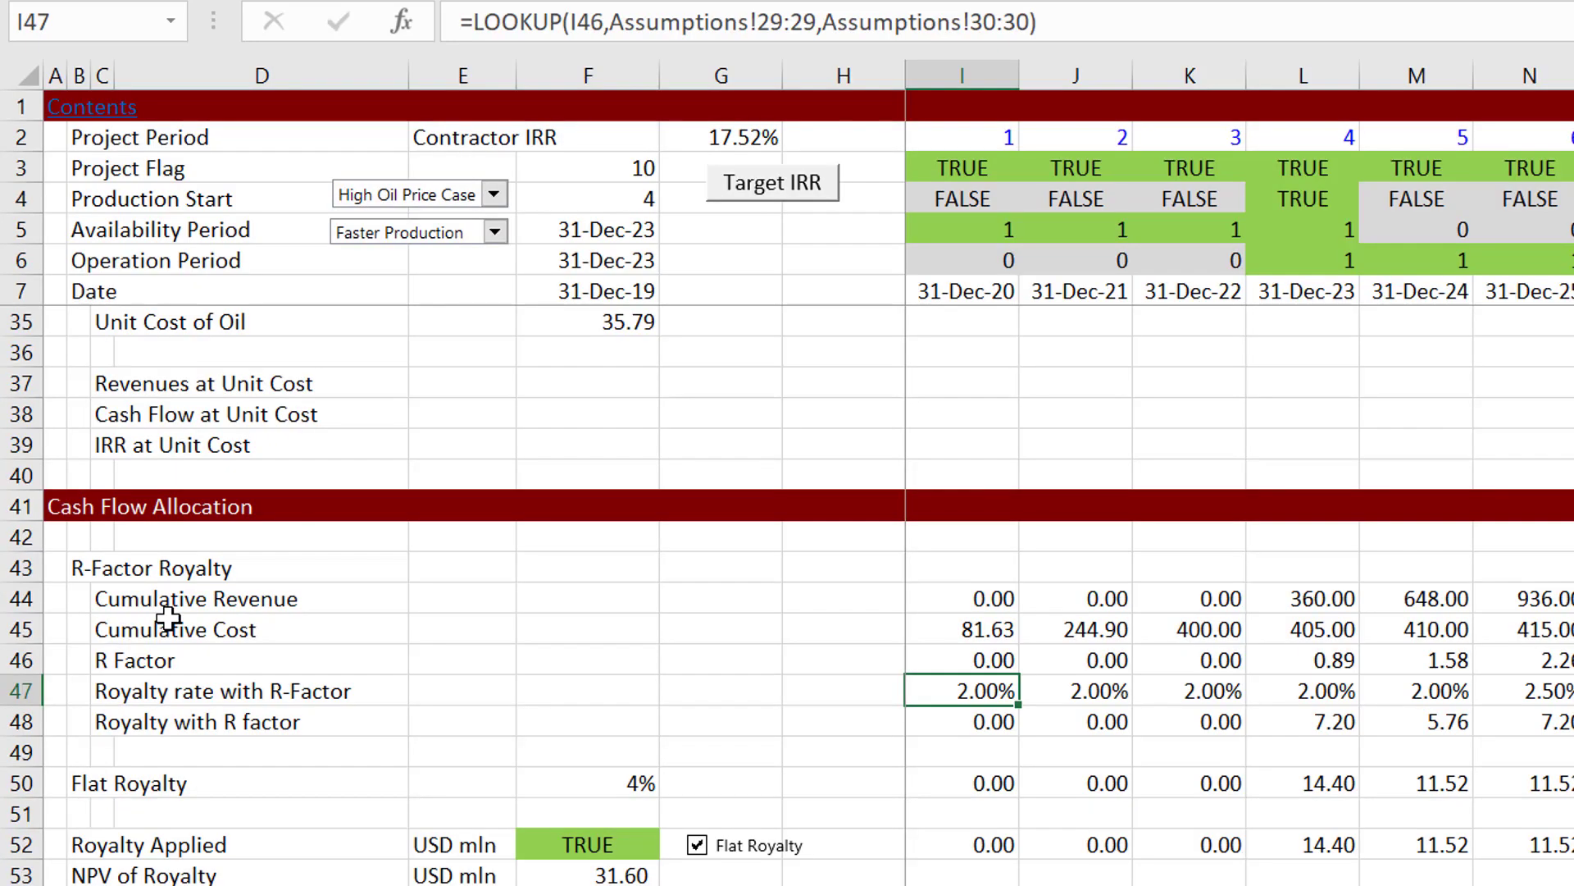
key("Left")
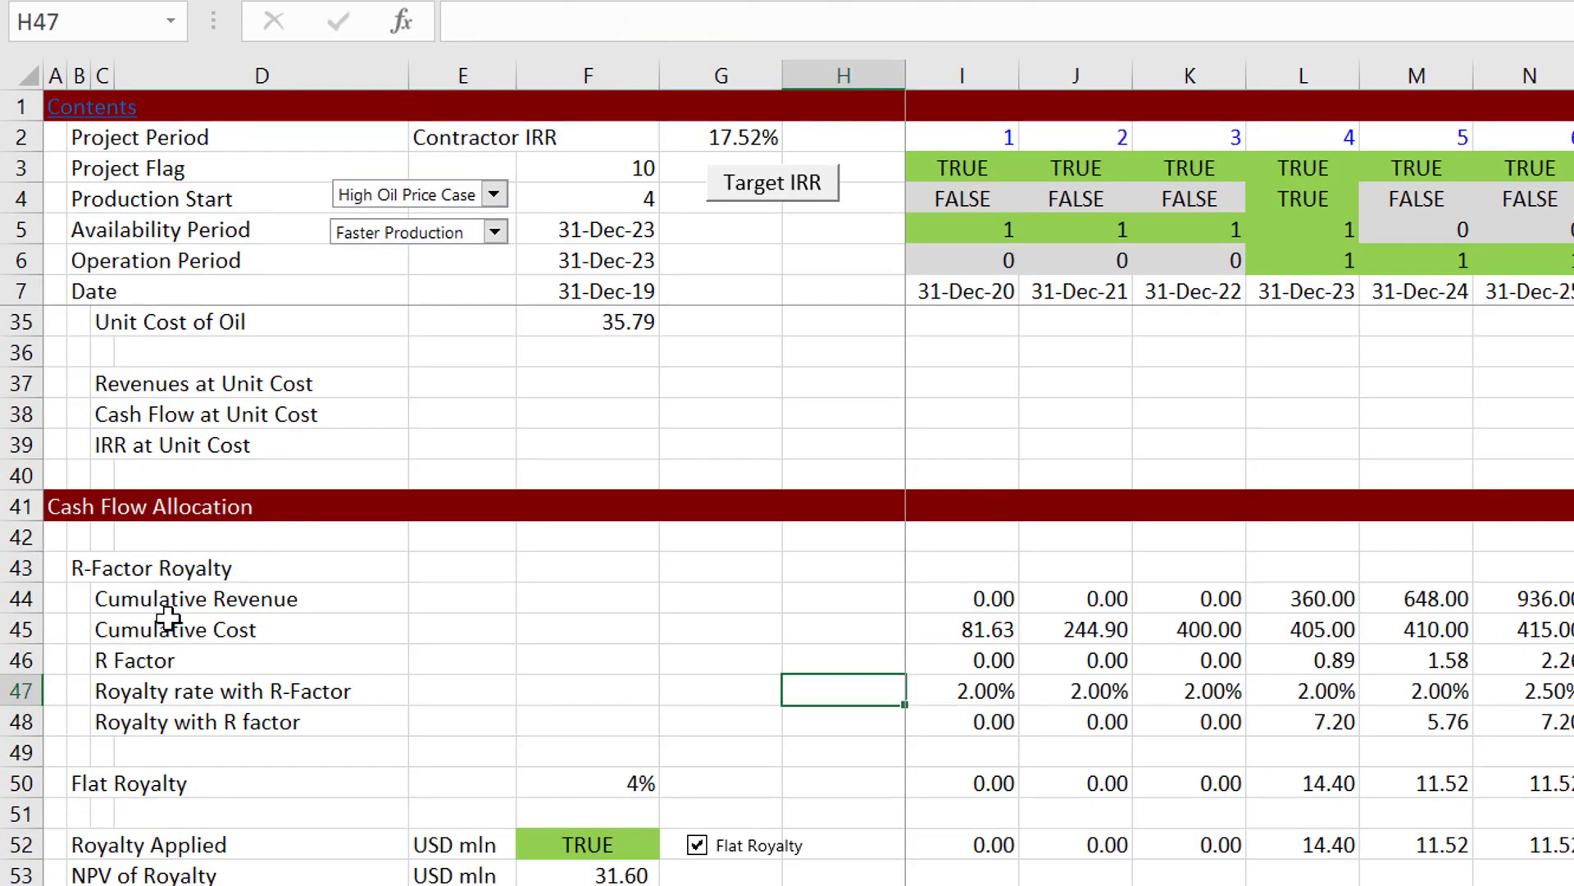
key("Right")
key("F2")
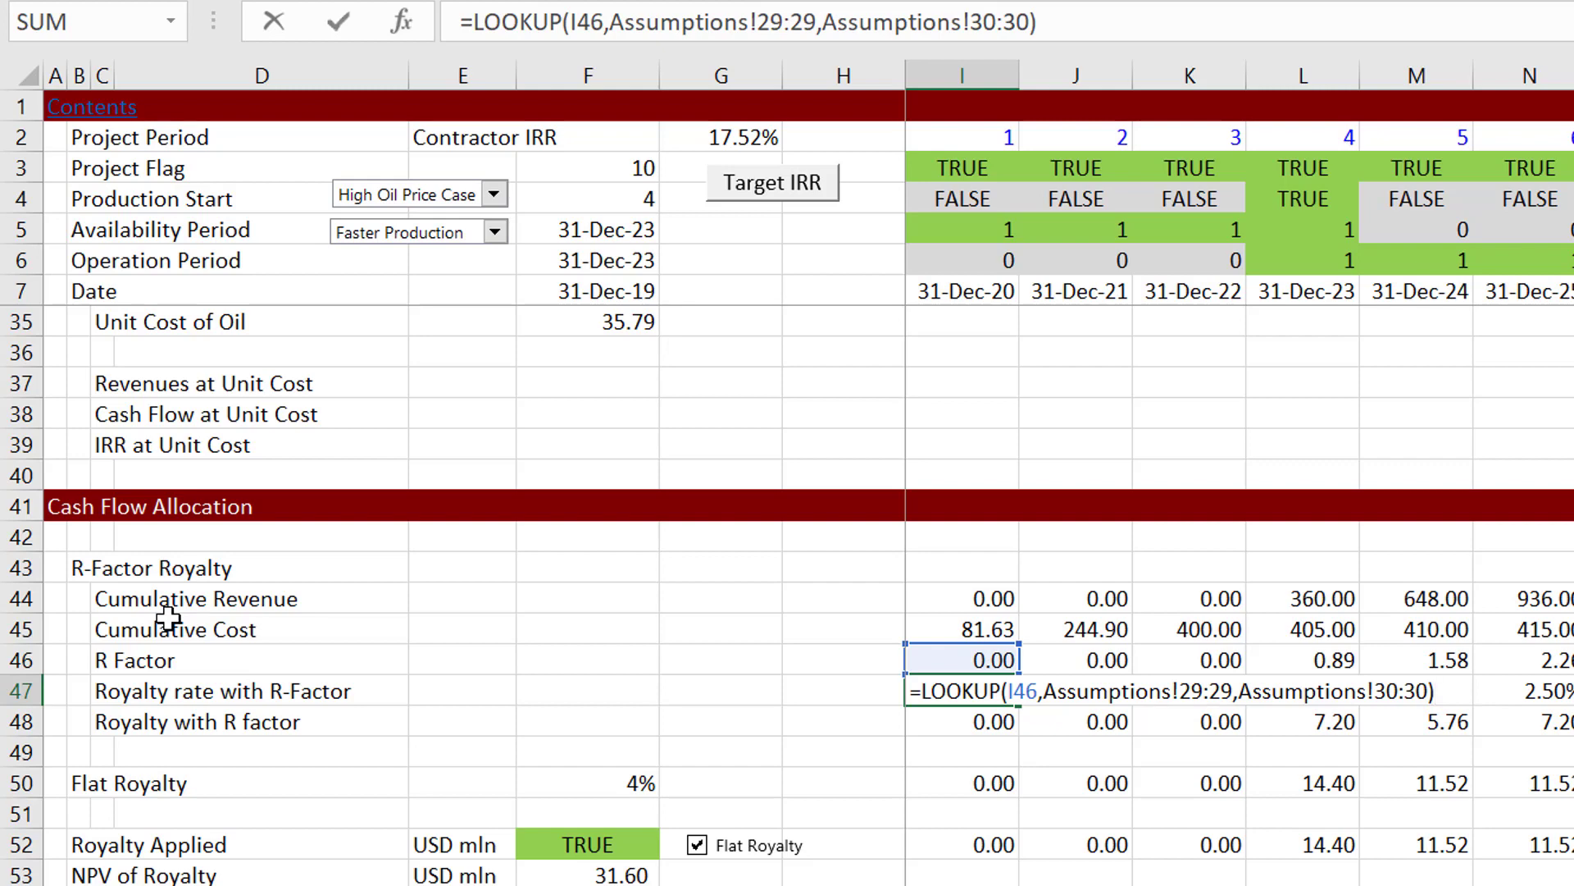
Step: Check the R-Factor Royalty rows on the Assumptions sheet that the I47 formula refers to, and return to the Operating Analysis sheet
key("ctrl+Return")
key("ctrl+Page_Up")
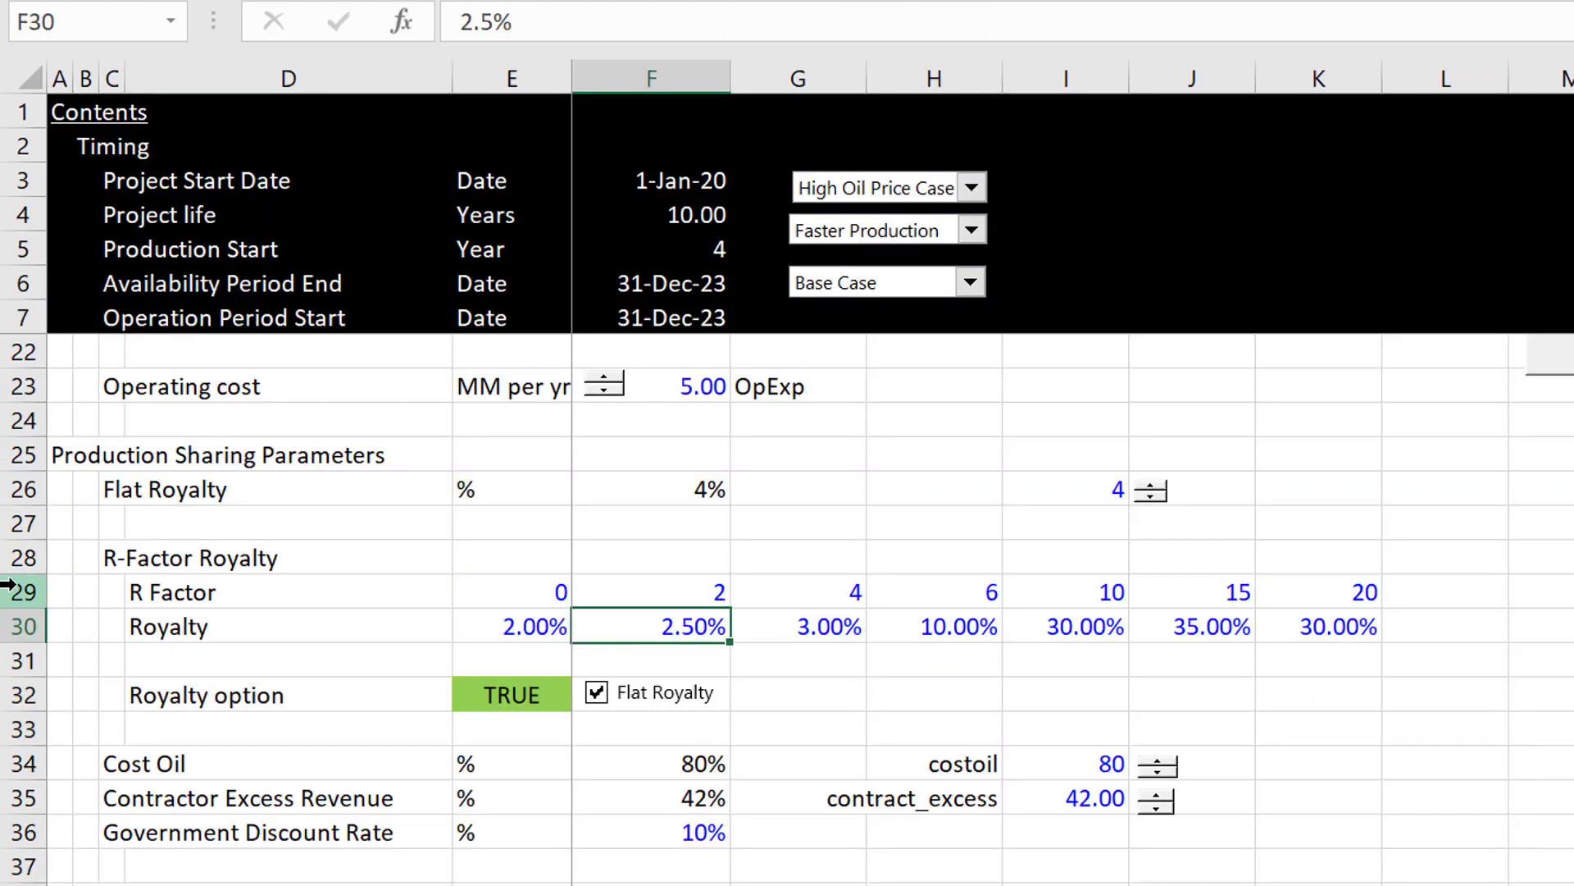
key("ctrl+Page_Down")
Step: Re-enter the royalty rate in I47 as =LOOKUP(I46,Assumptions!29:29,Assumptions!30:30) and select row 47 from I47 across the remaining periods
key("F2")
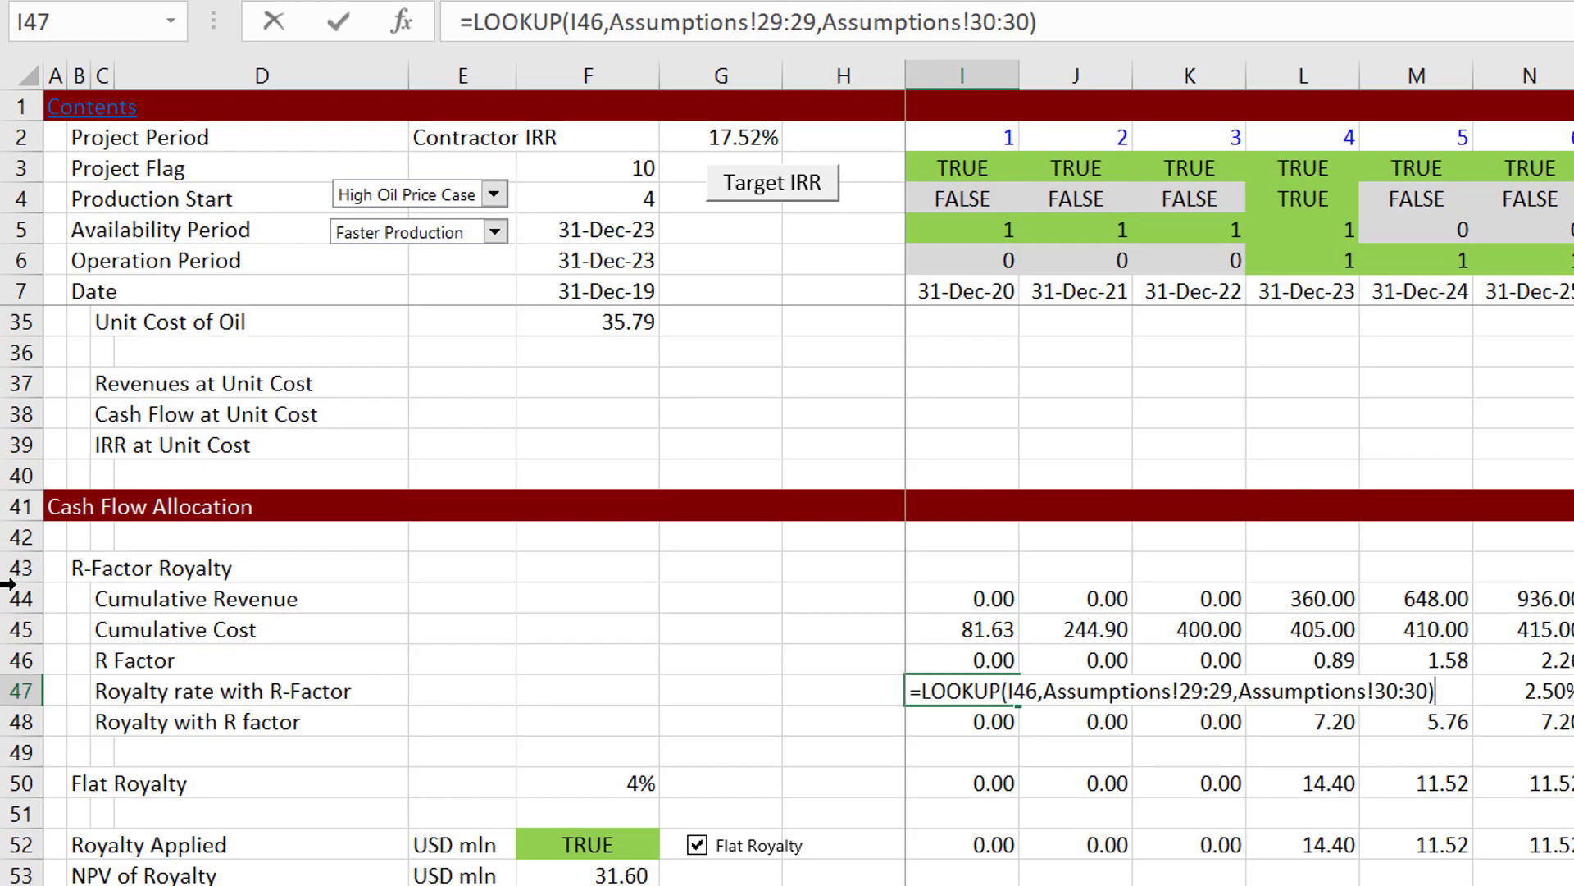
key("ctrl+shift+Home")
key("BackSpace")
type("=loo")
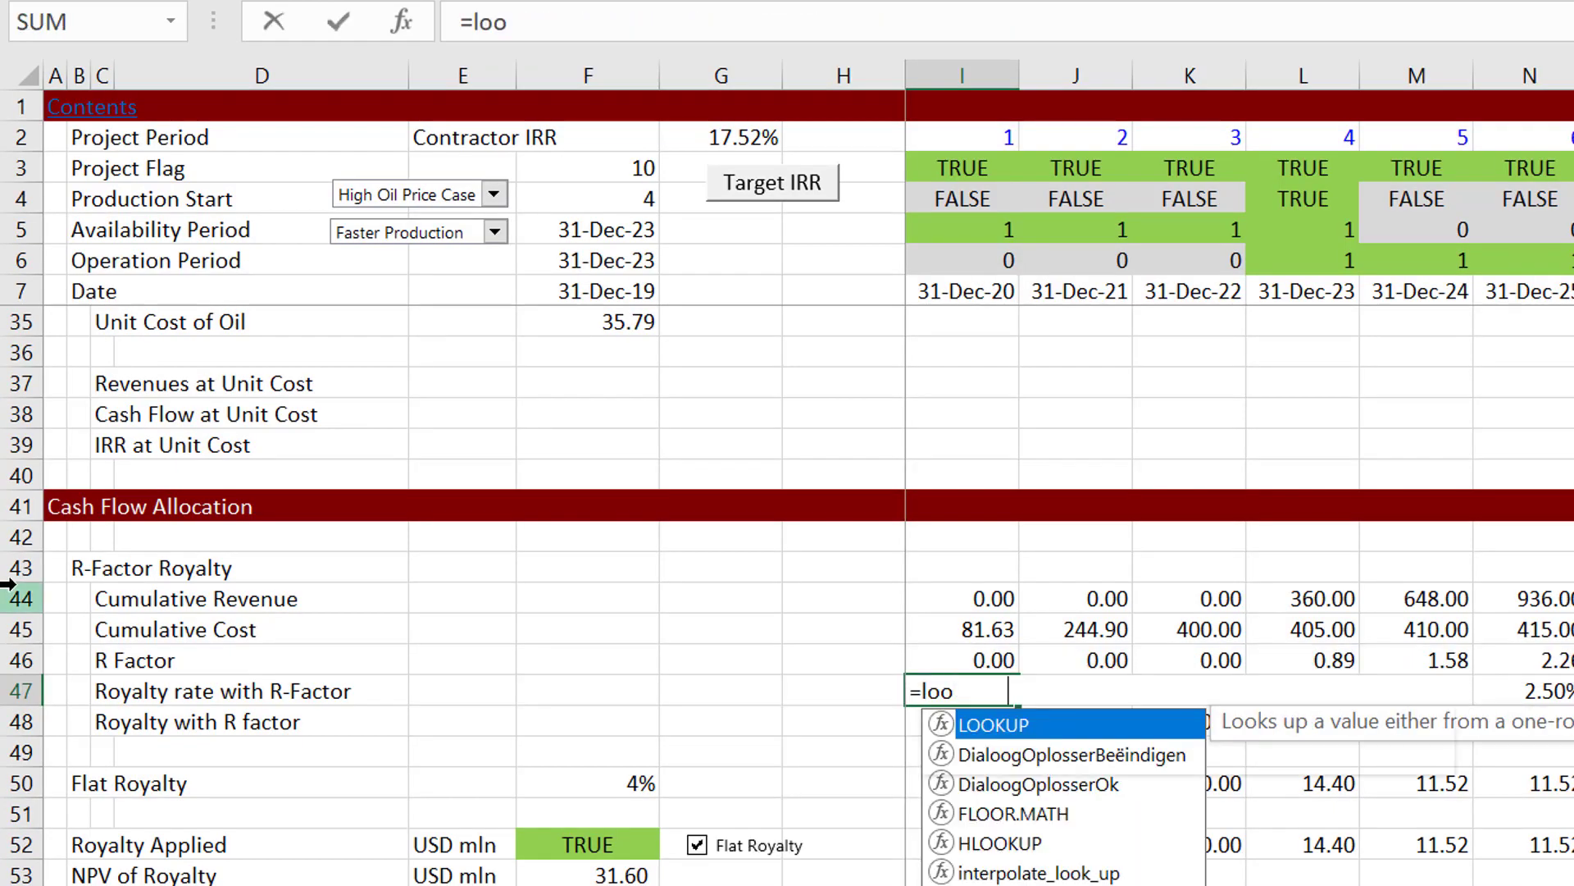
key("Tab")
key("Up")
type(",")
key("ctrl+Page_Up")
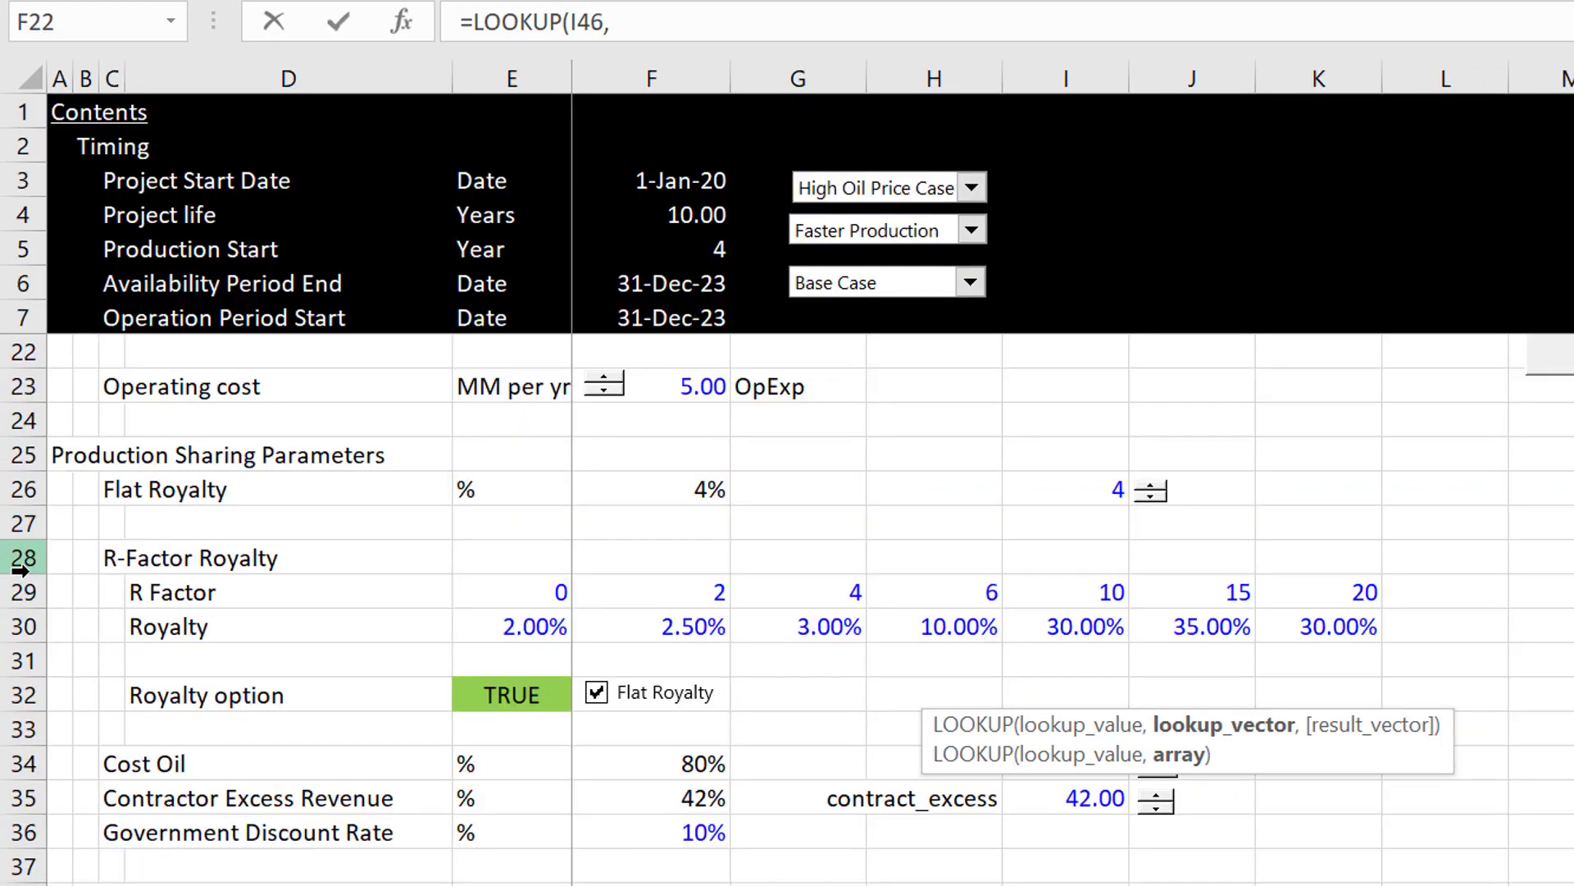
left_click(18, 593)
type(",")
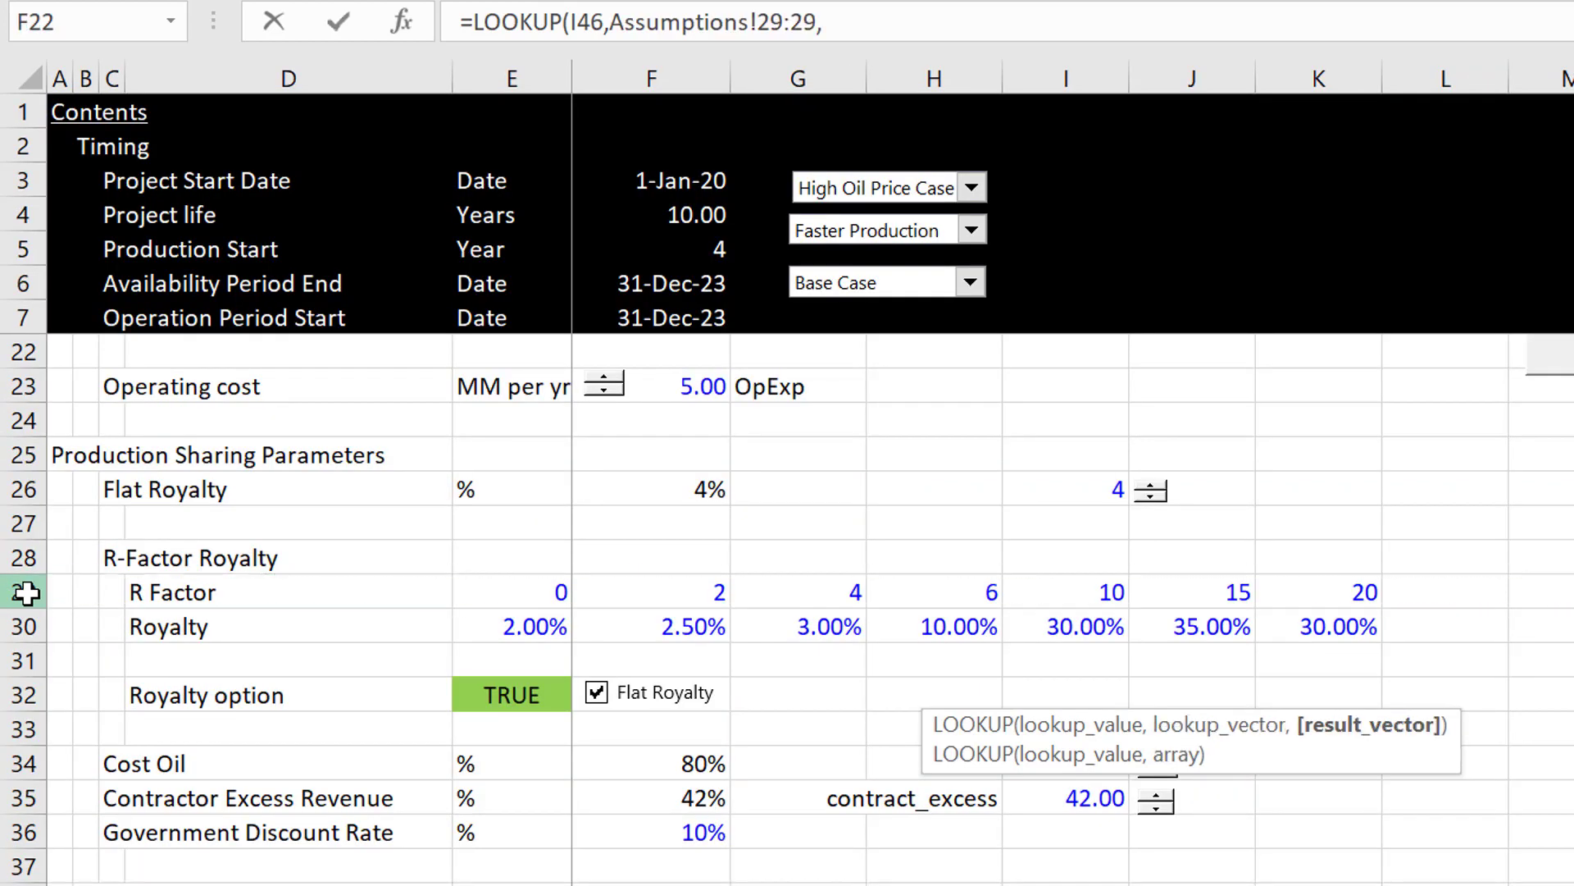
left_click(18, 627)
key("ctrl+Page_Down")
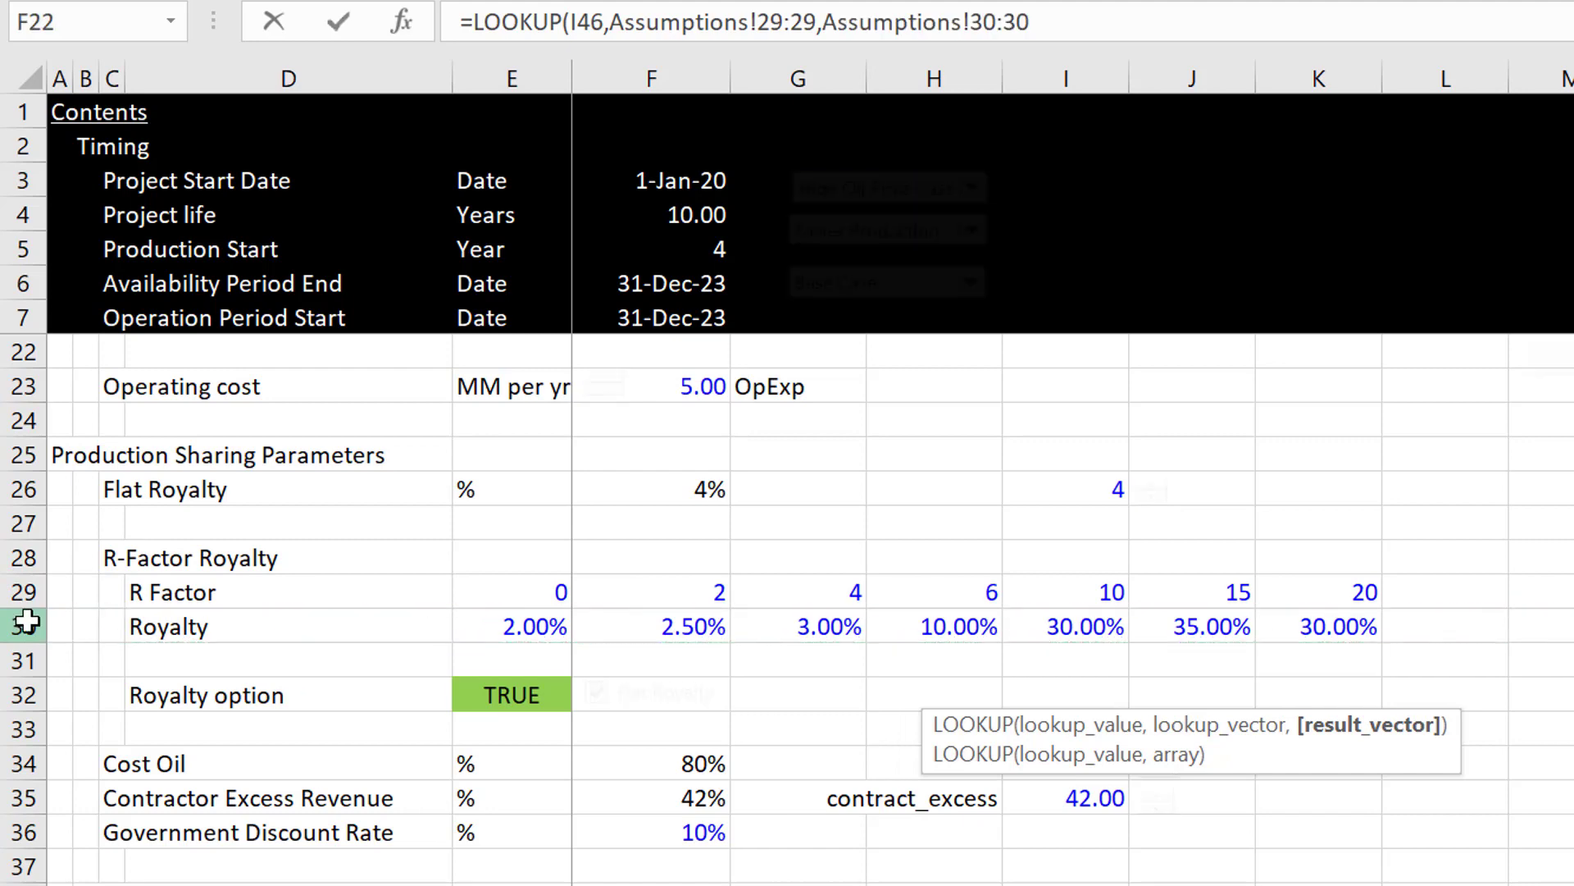
key("Return")
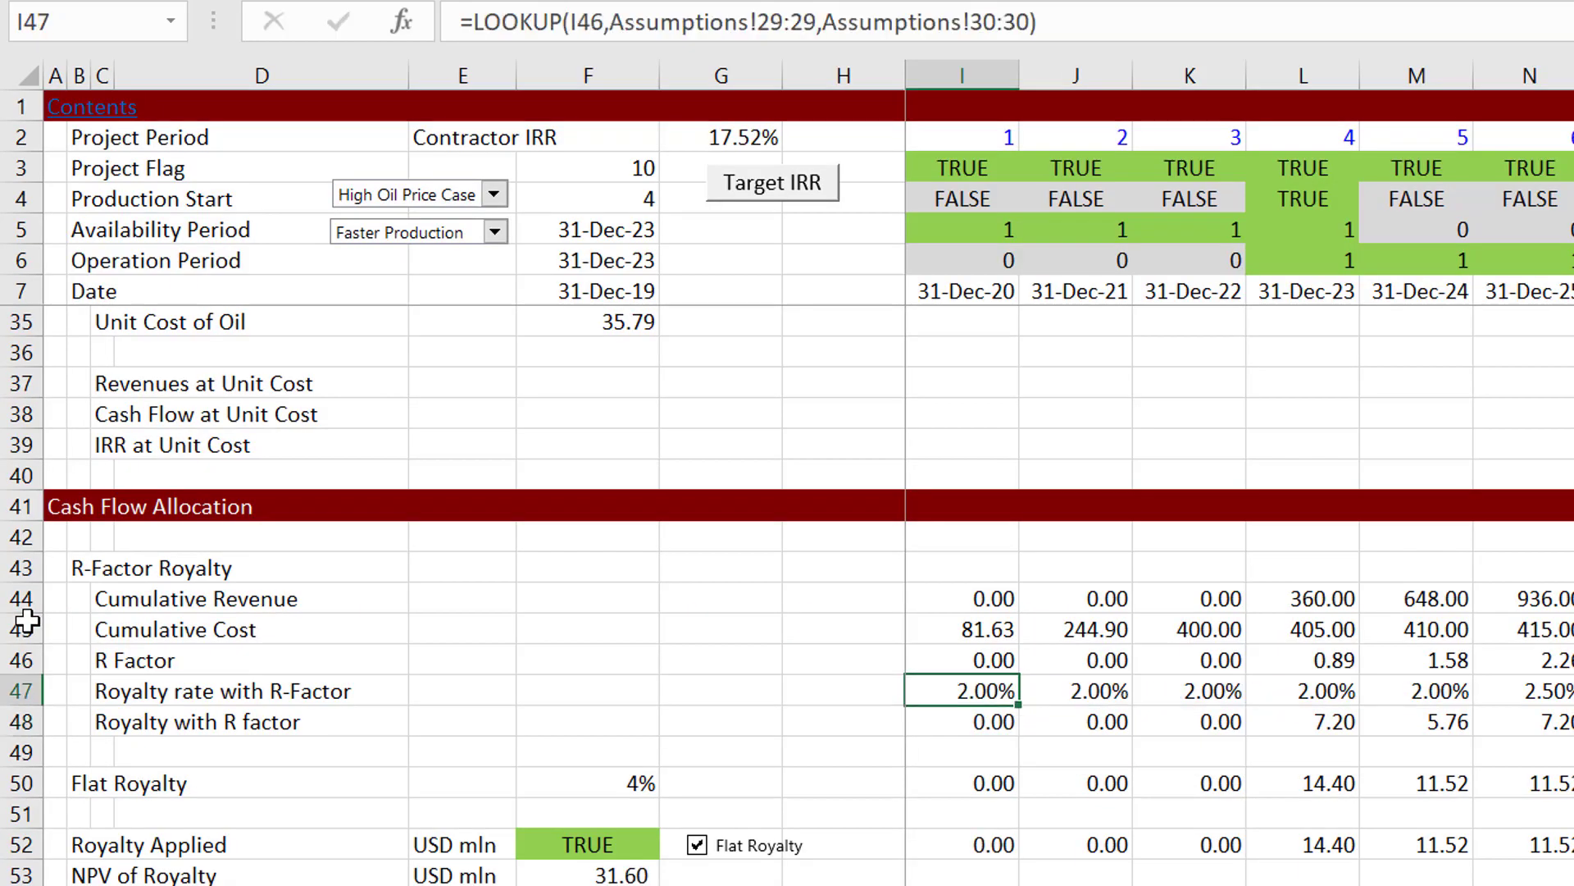
key("Left")
key("Right")
key("ctrl+shift+Right")
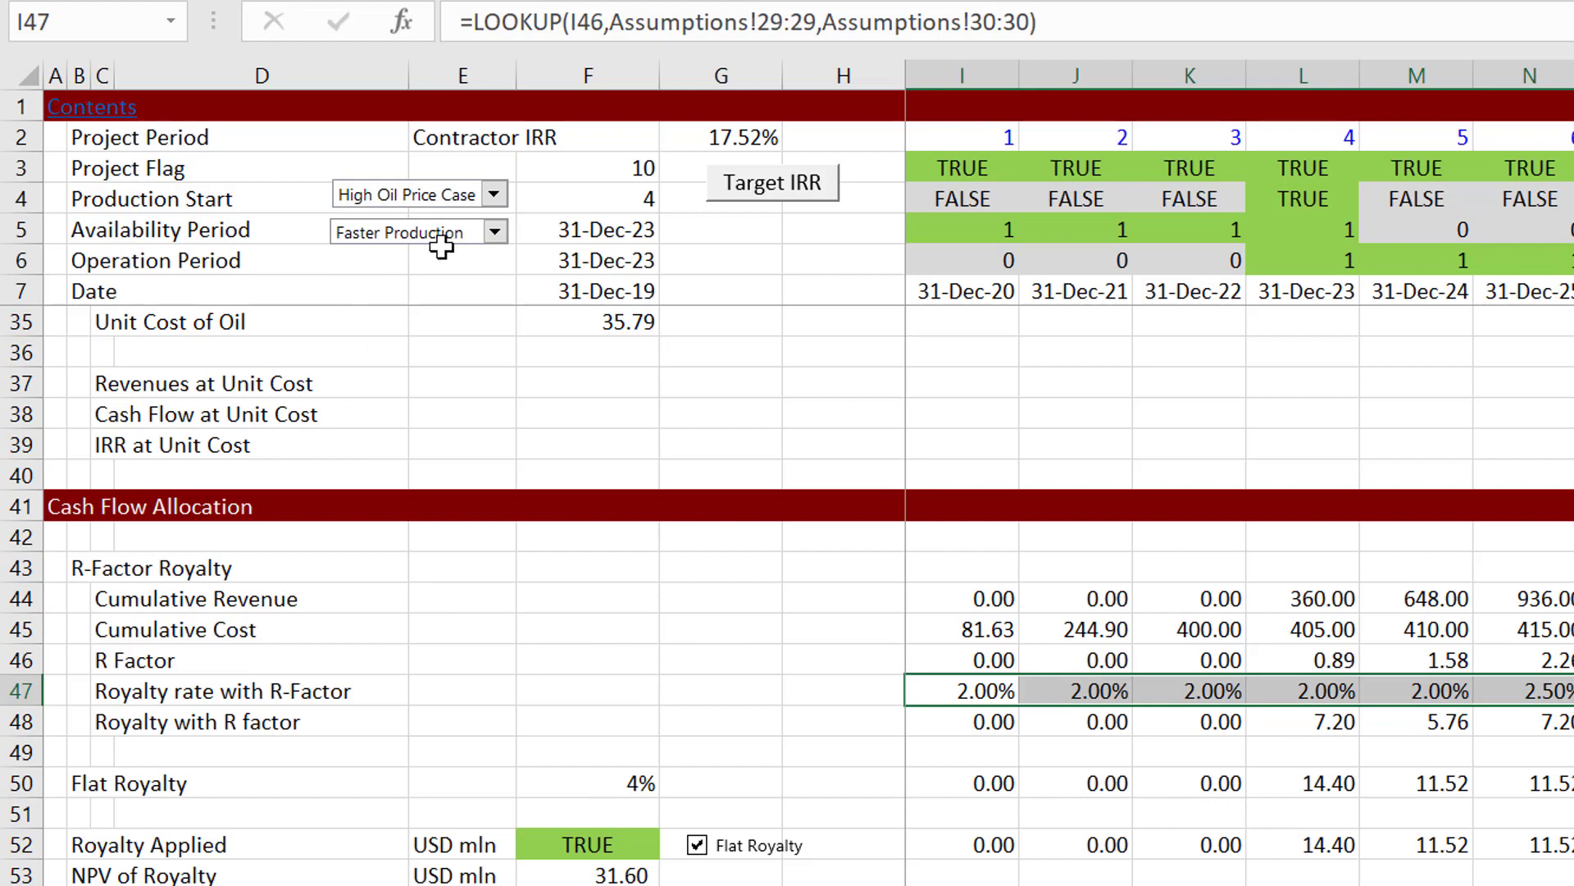
Step: Set the scenarios to Base Production Case and Base Oil Price Case, also testing Flat Oil Price 70 and High Oil Price Case
left_click(496, 233)
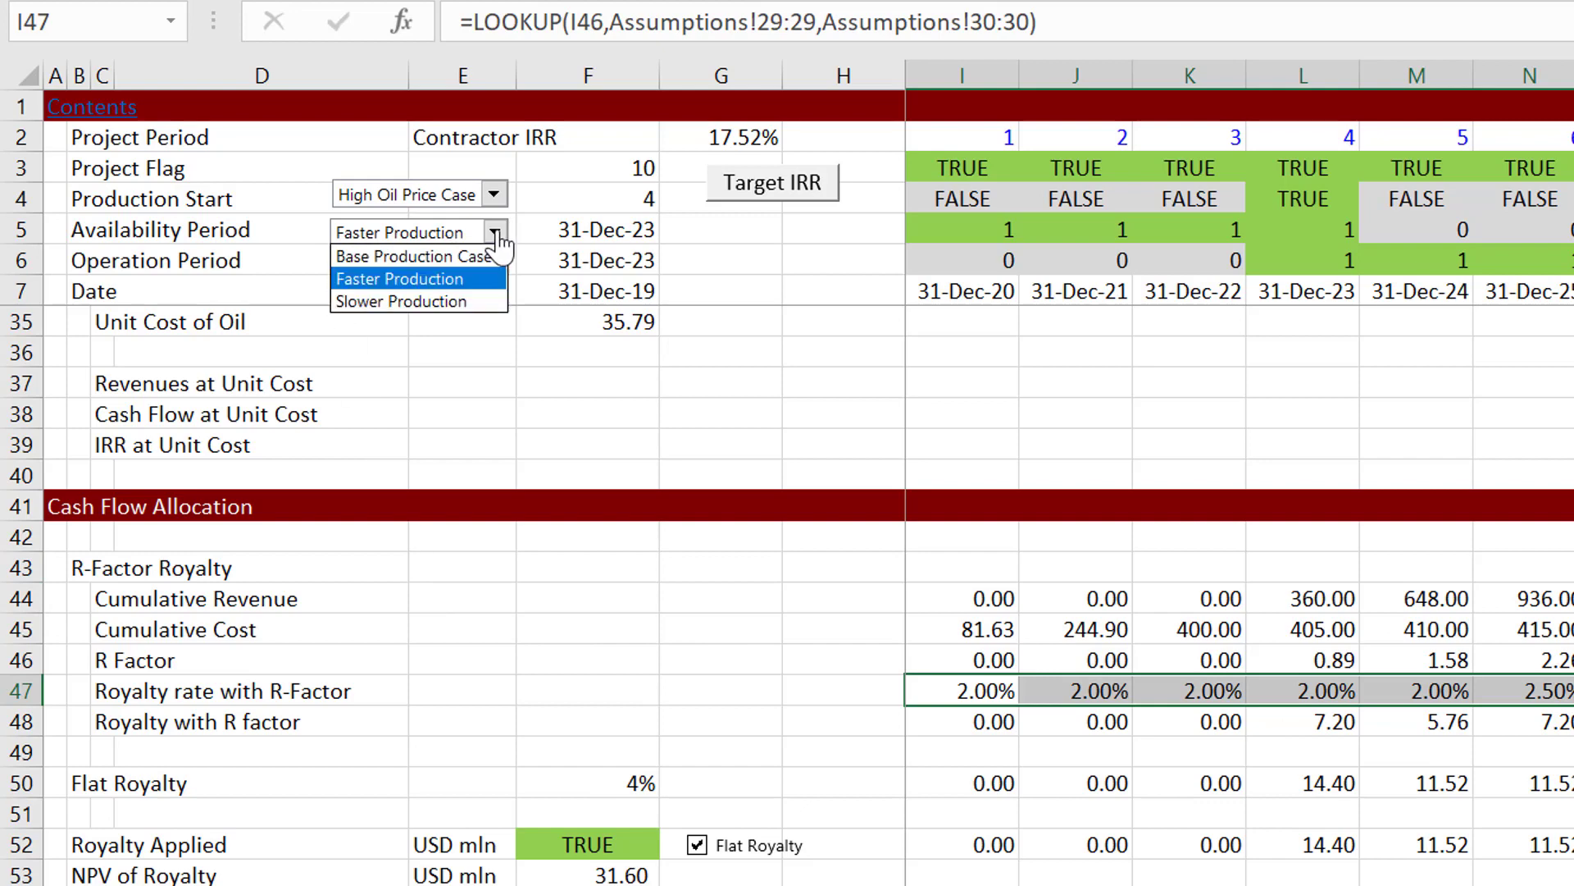
left_click(496, 234)
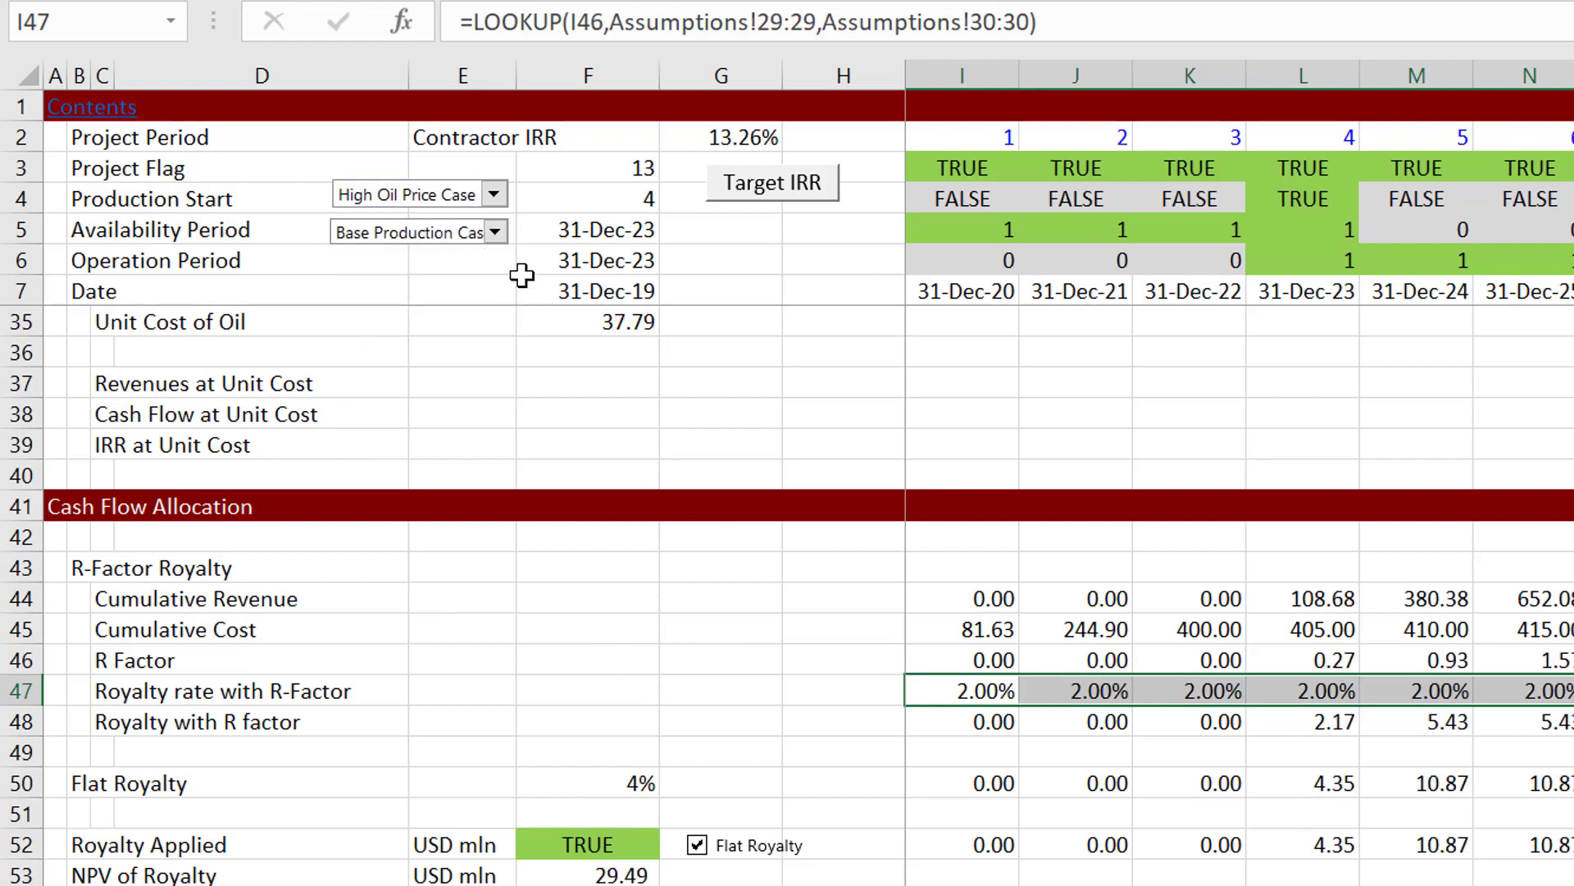
left_click(497, 200)
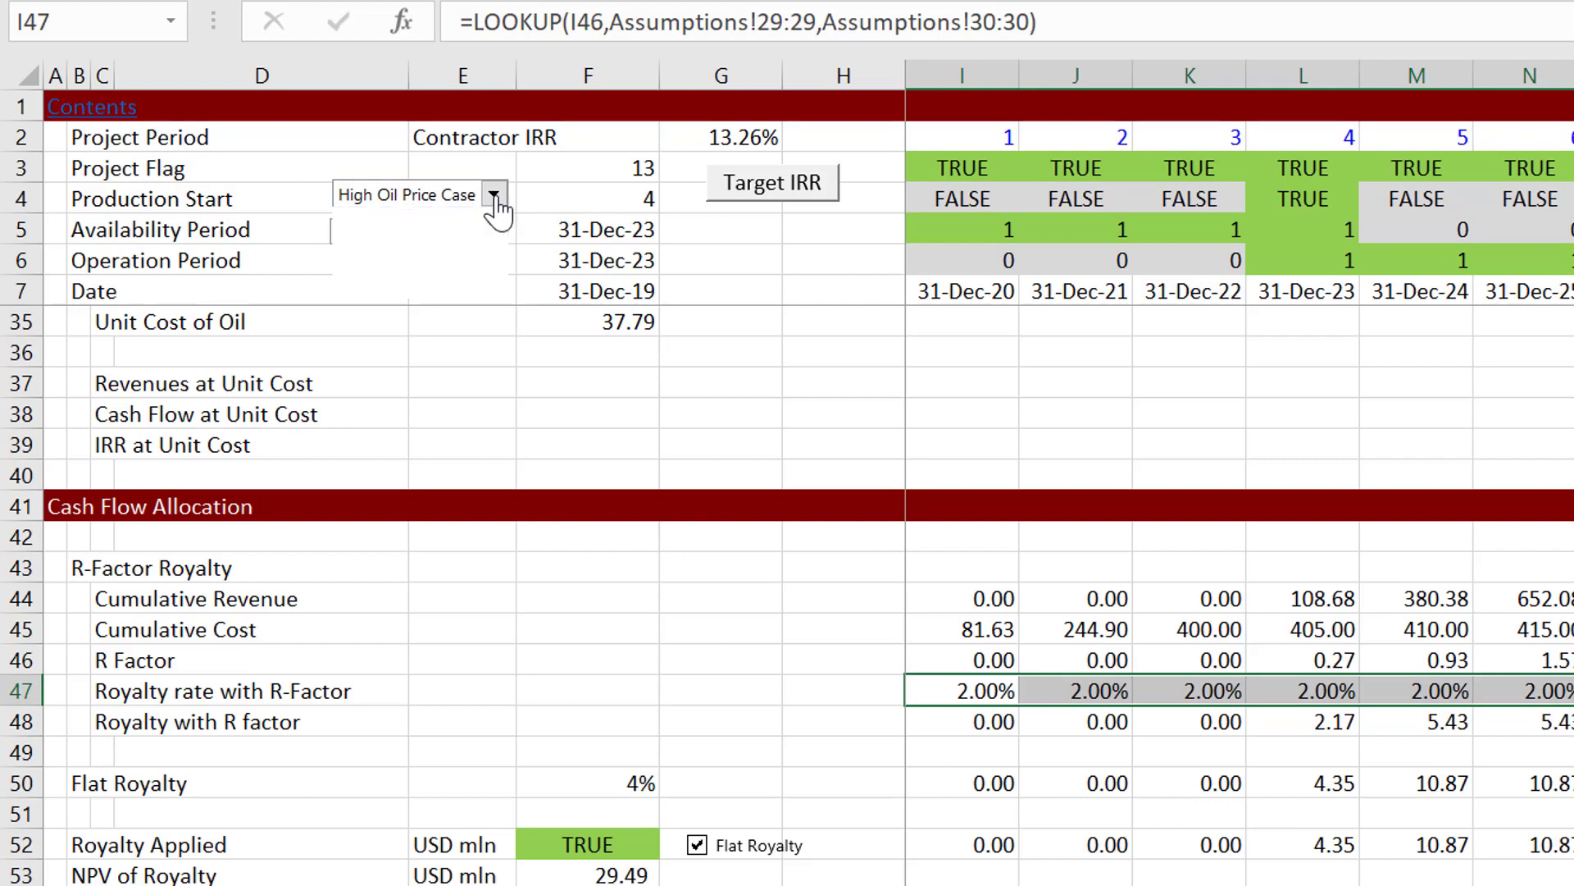
left_click(426, 287)
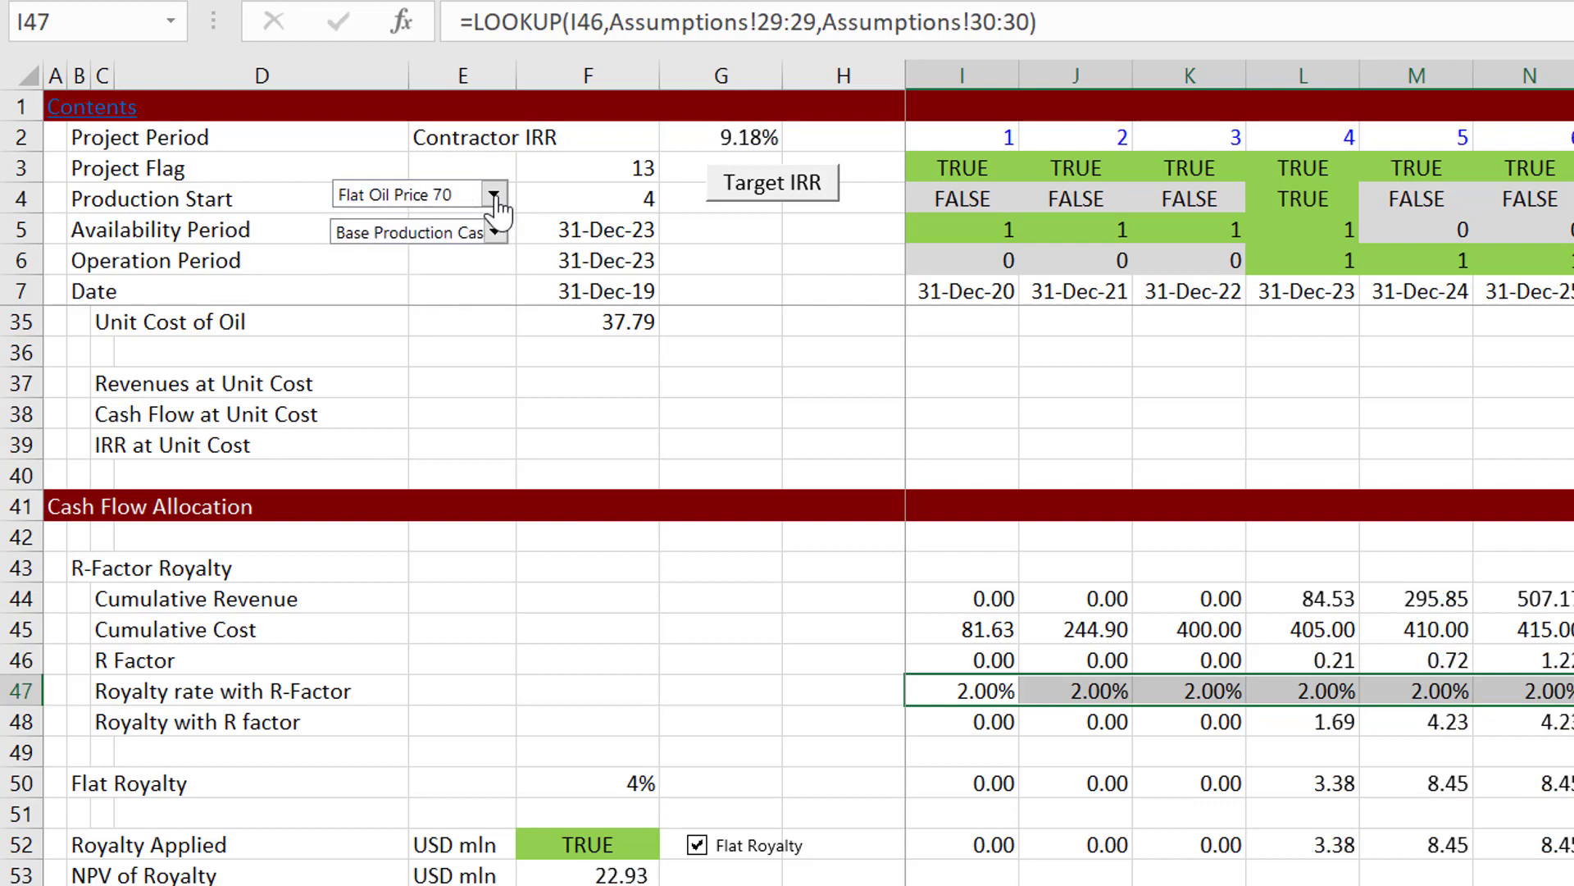
left_click(496, 199)
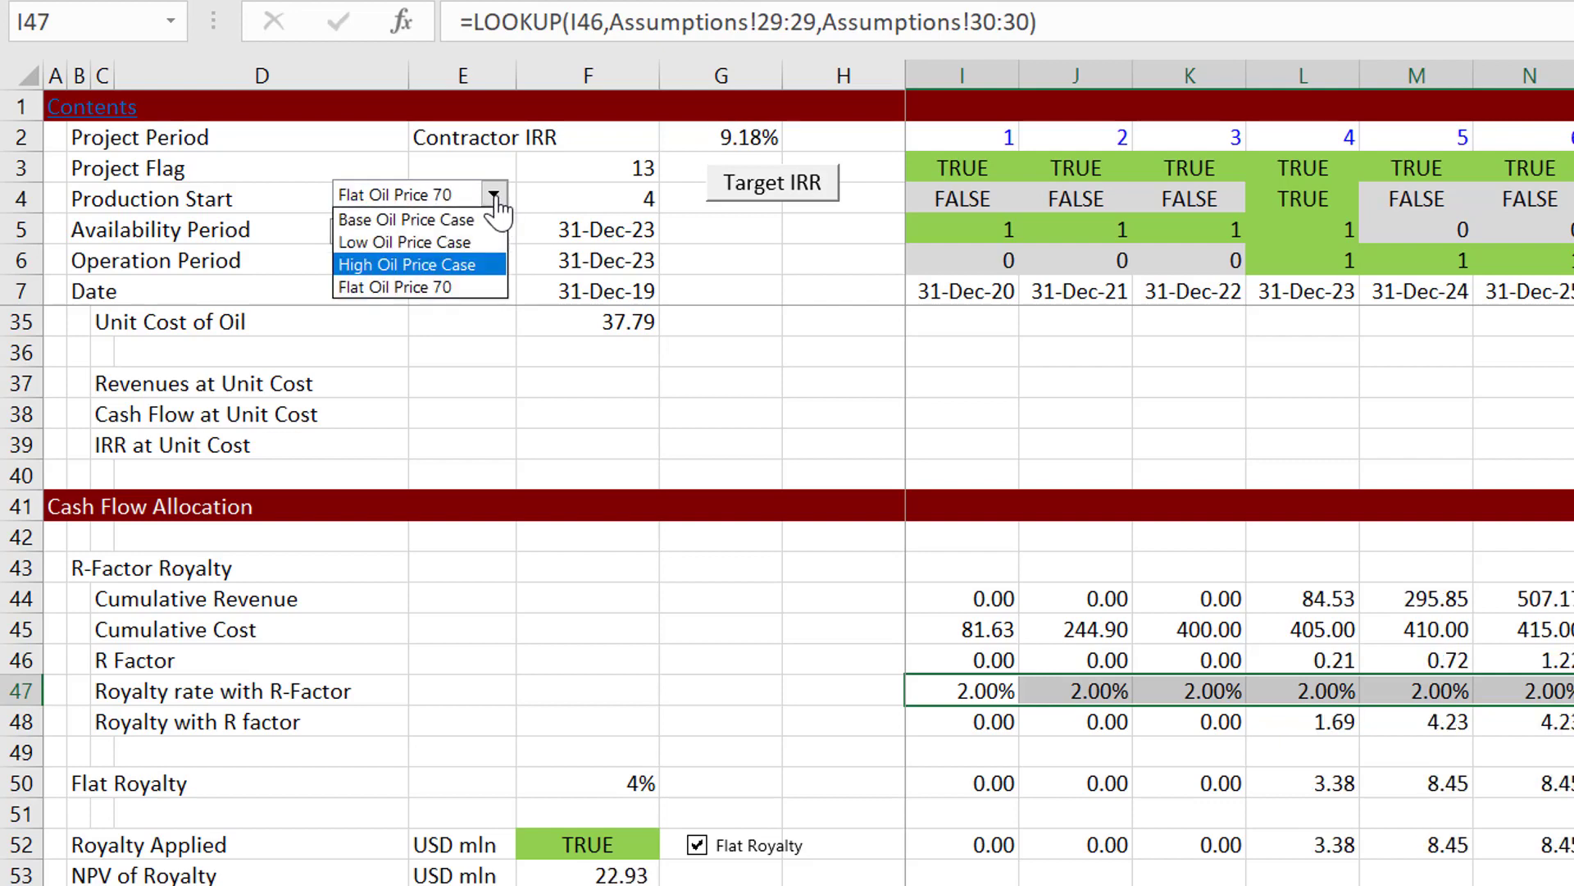
key("Return")
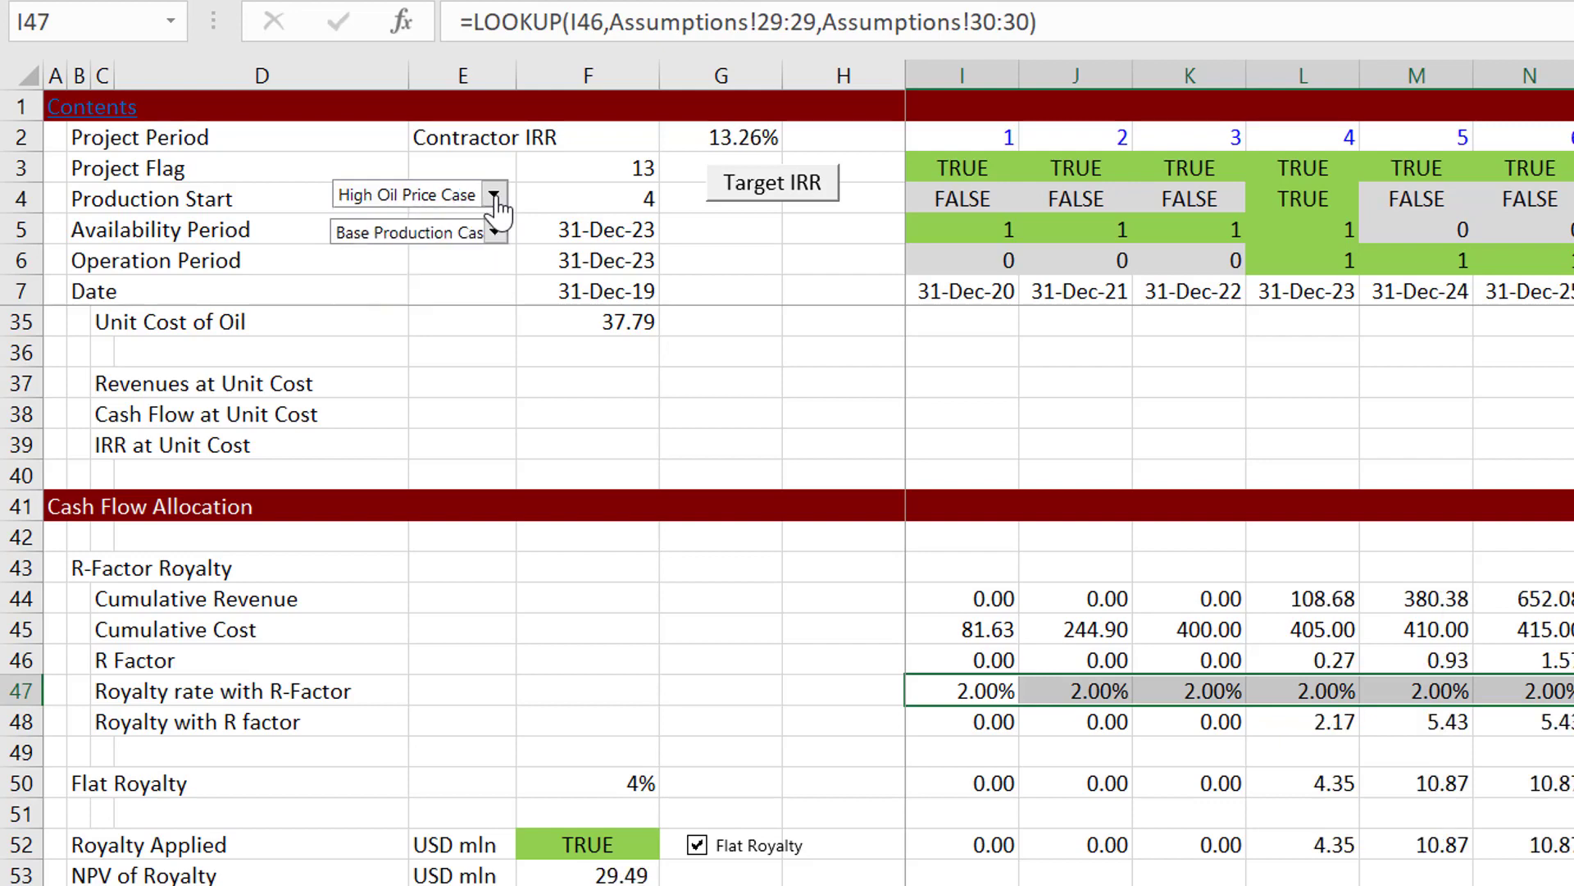
left_click(495, 197)
key("Up")
key("Up")
key("Escape")
Step: Examine the Flat Royalty row, from the rate in F50 to the first-period formula in I50
left_click(604, 721)
key("Down")
key("Down")
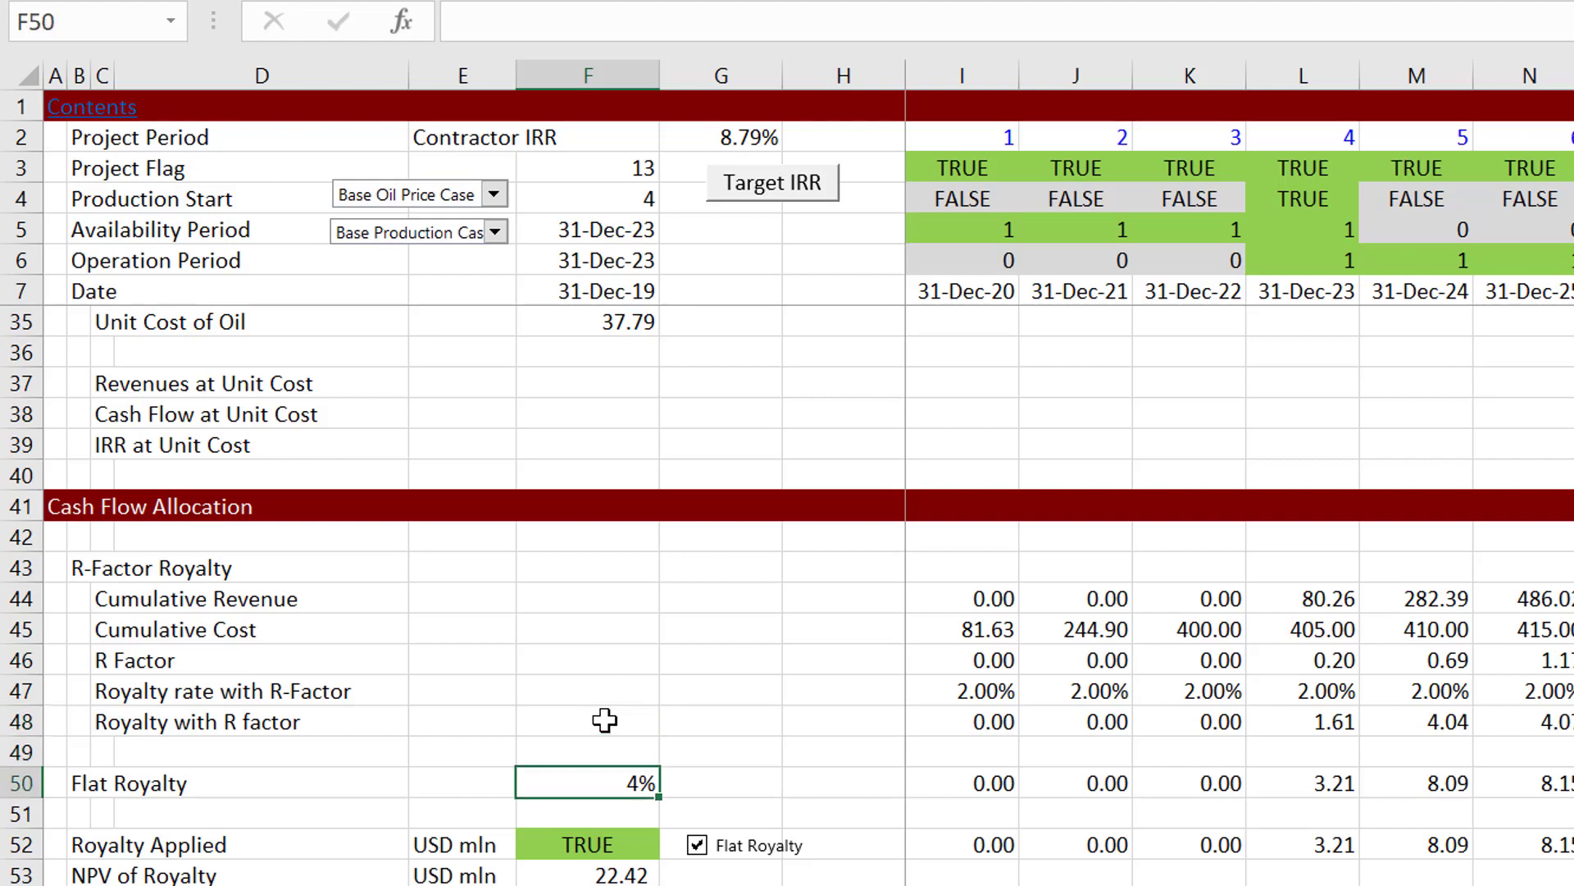
key("Right")
key("Right")
key("Right")
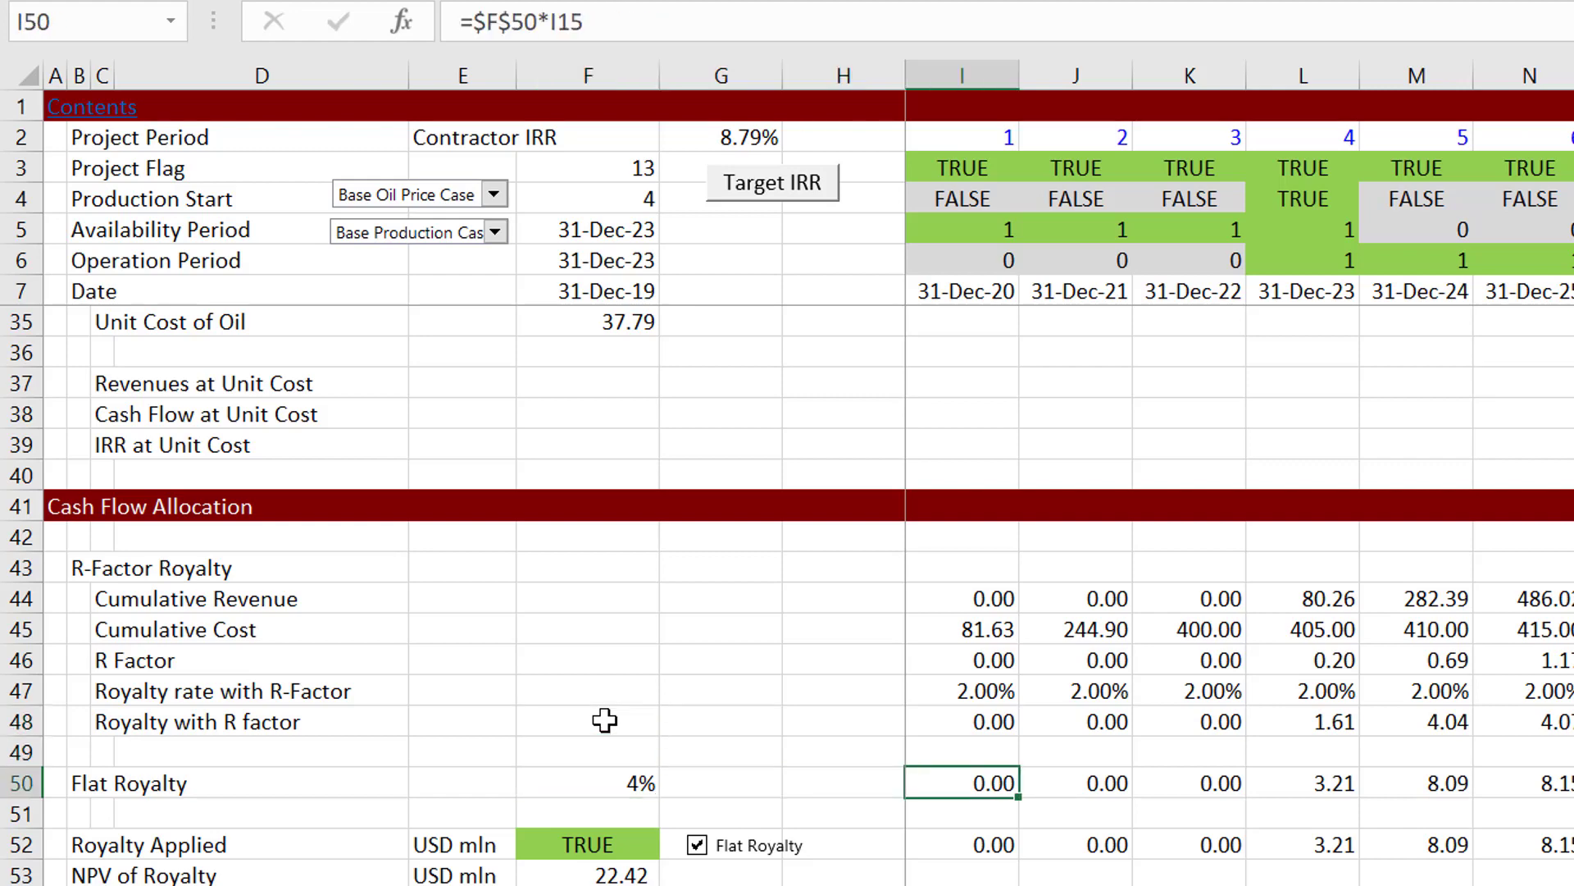
Step: Format the Flat Royalty rate in F50 as a percentage with two decimals
key("Left")
key("Left")
key("Left")
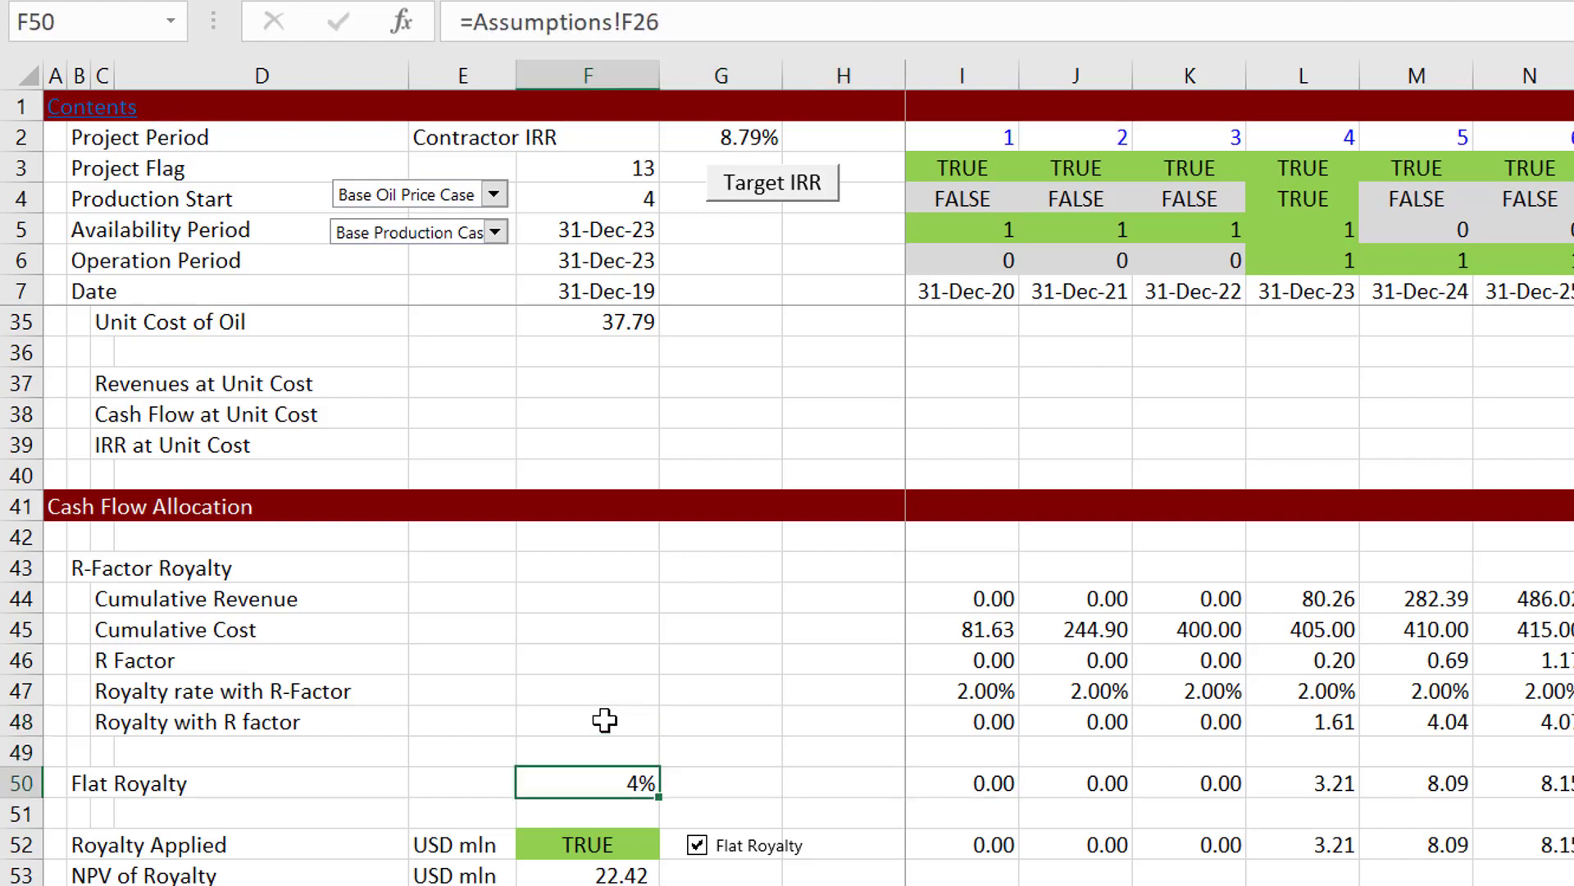
key("ctrl+shift+5")
Step: Inspect the Flat Royalty formulas in L50 and I50, showing the cells that I50 refers to
key("Right")
key("Right")
key("Right")
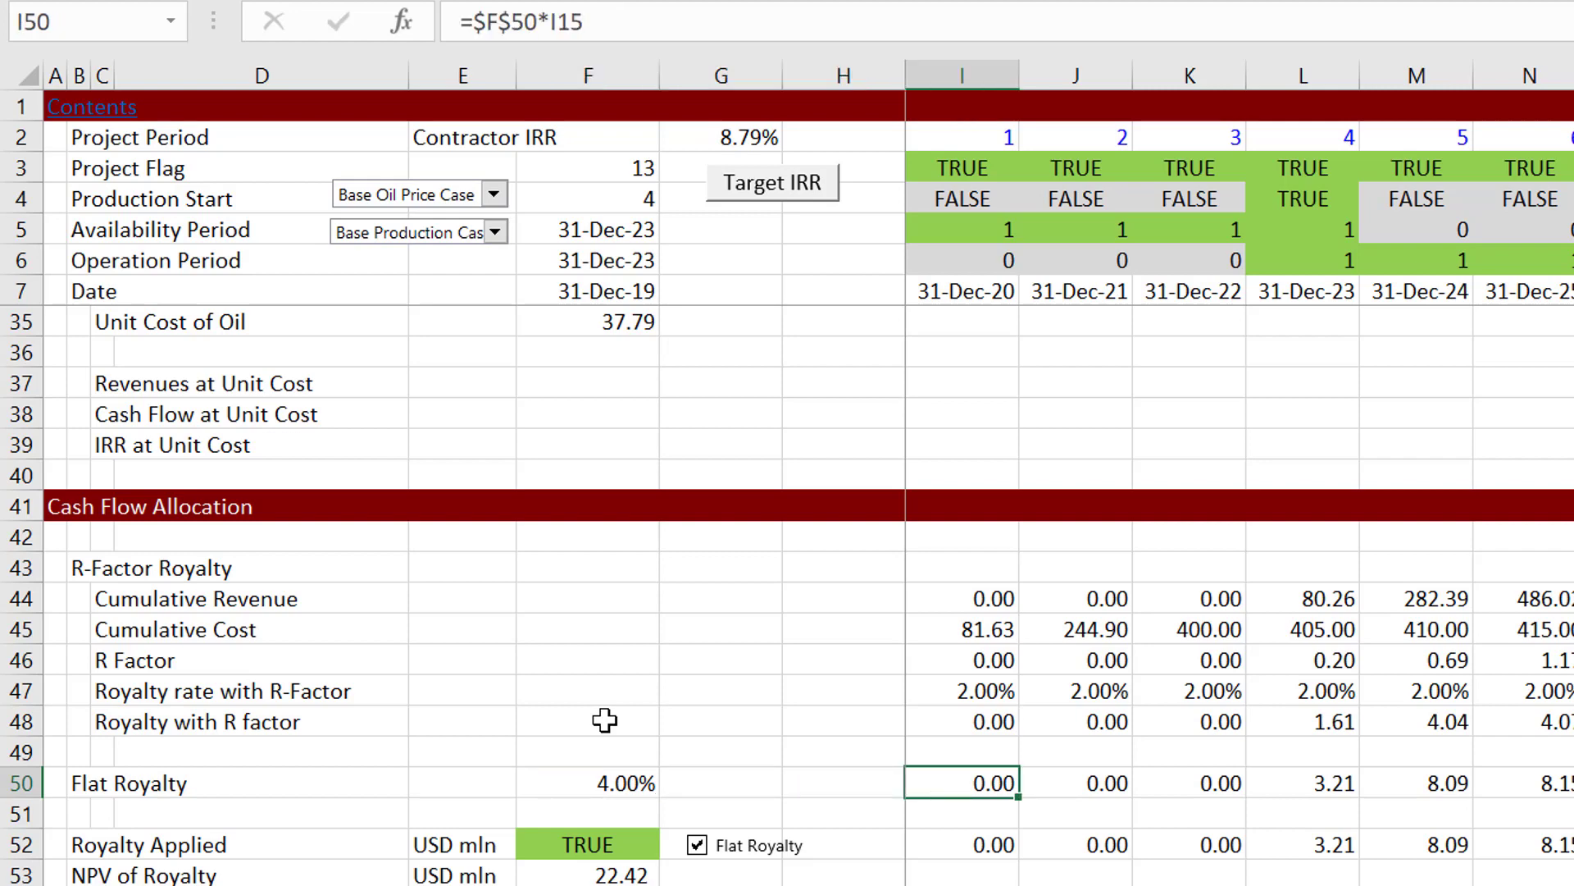
key("Right")
key("Right")
key("Right")
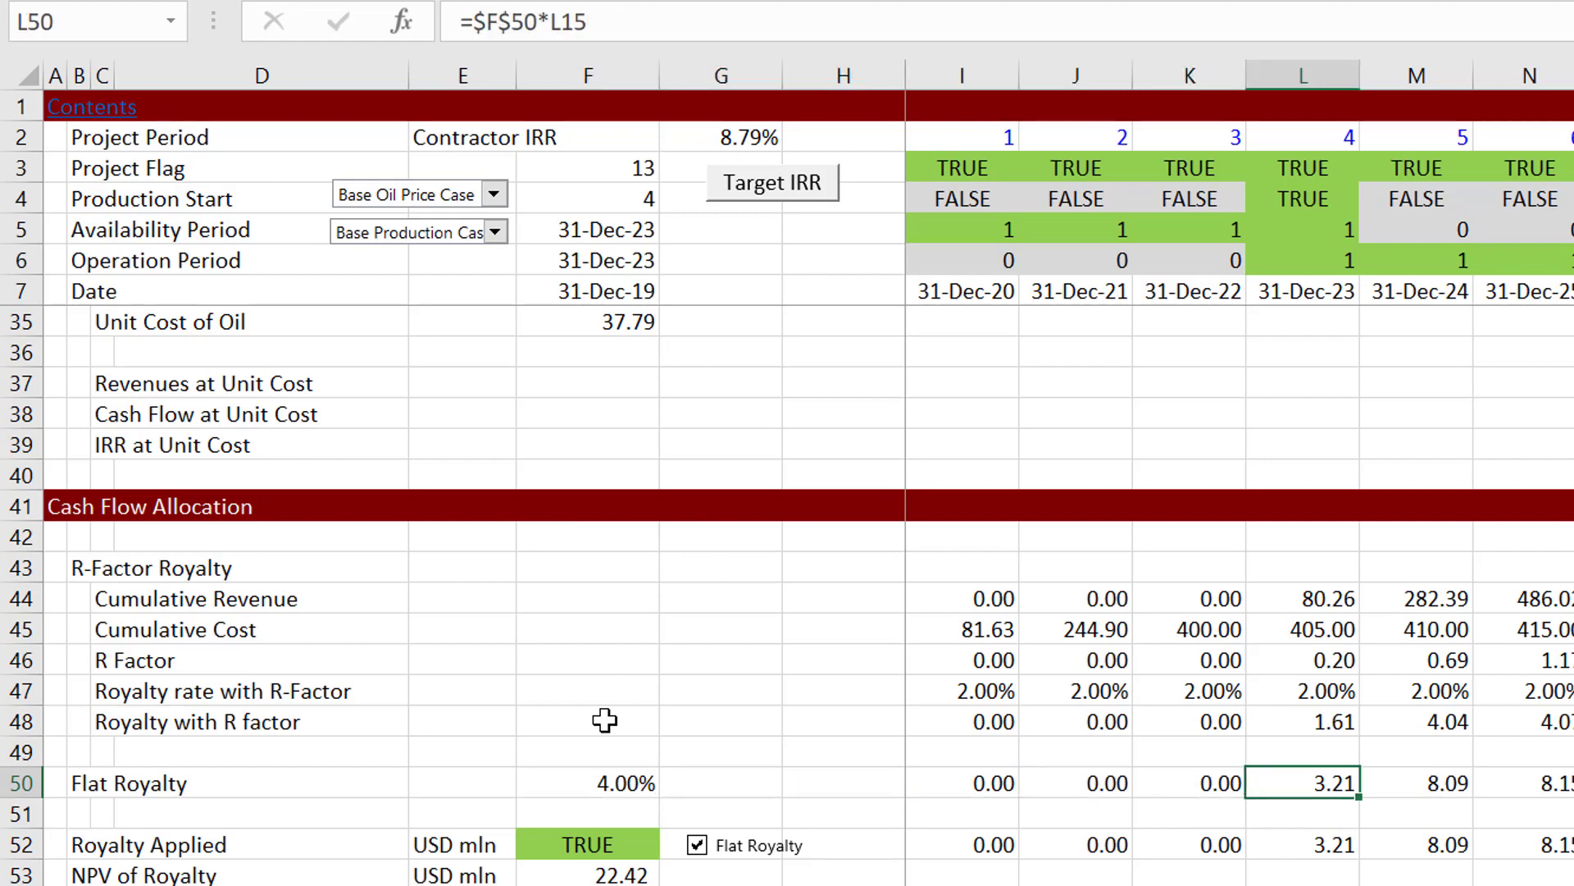
key("Left")
key("Left")
key("Left")
key("F2")
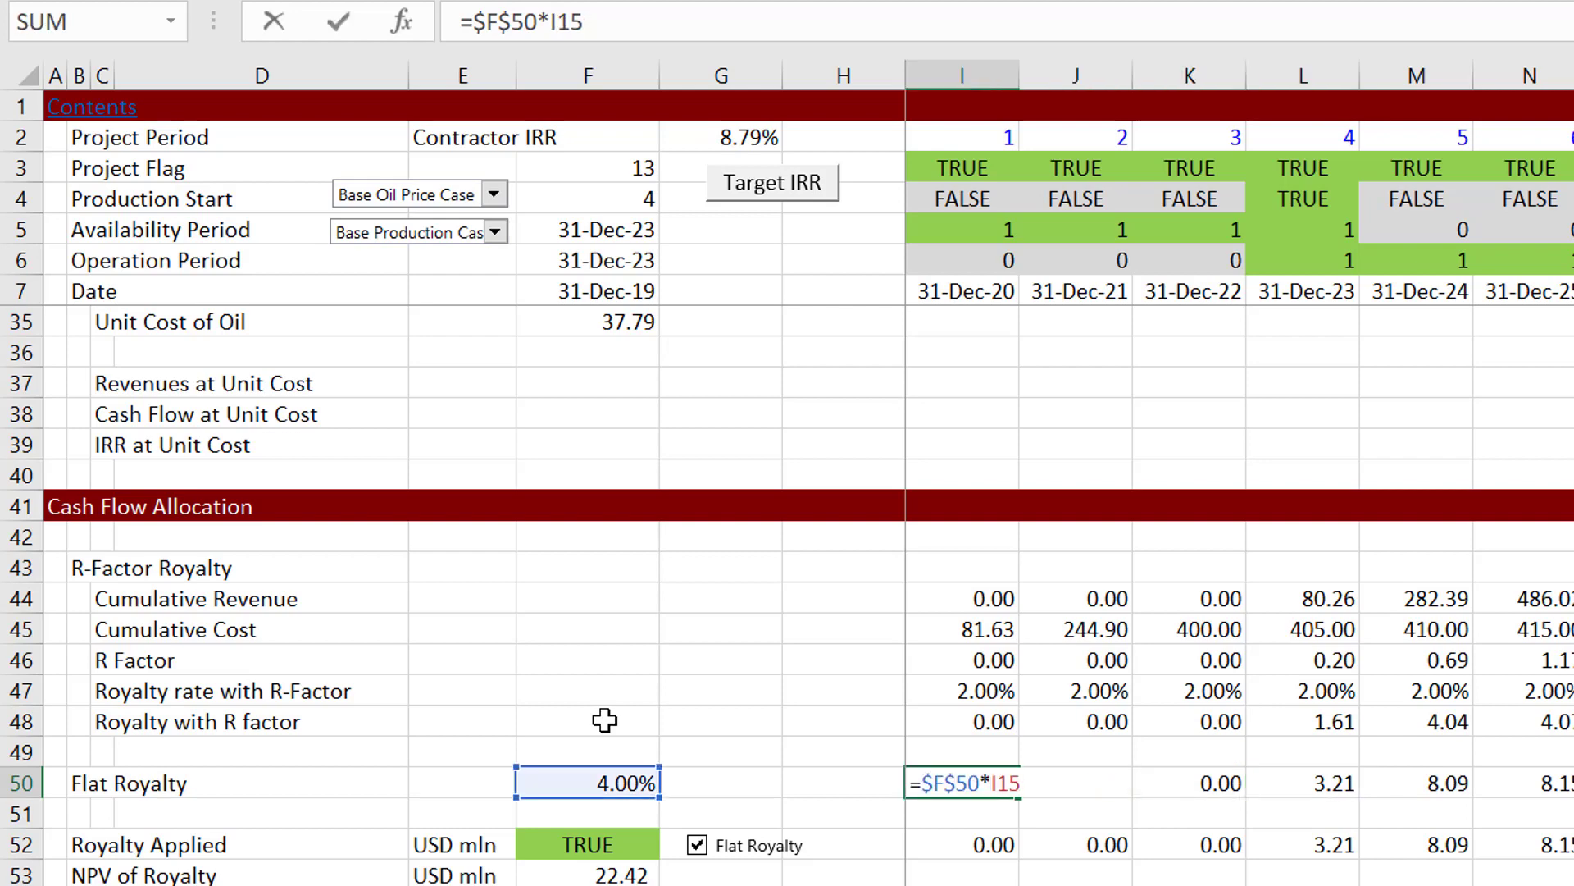
key("Escape")
Step: Trace the Royalty Applied switch in F52 to its source cell E32 on the Assumptions sheet
key("Down")
key("Down")
key("Left")
key("Left")
key("Left")
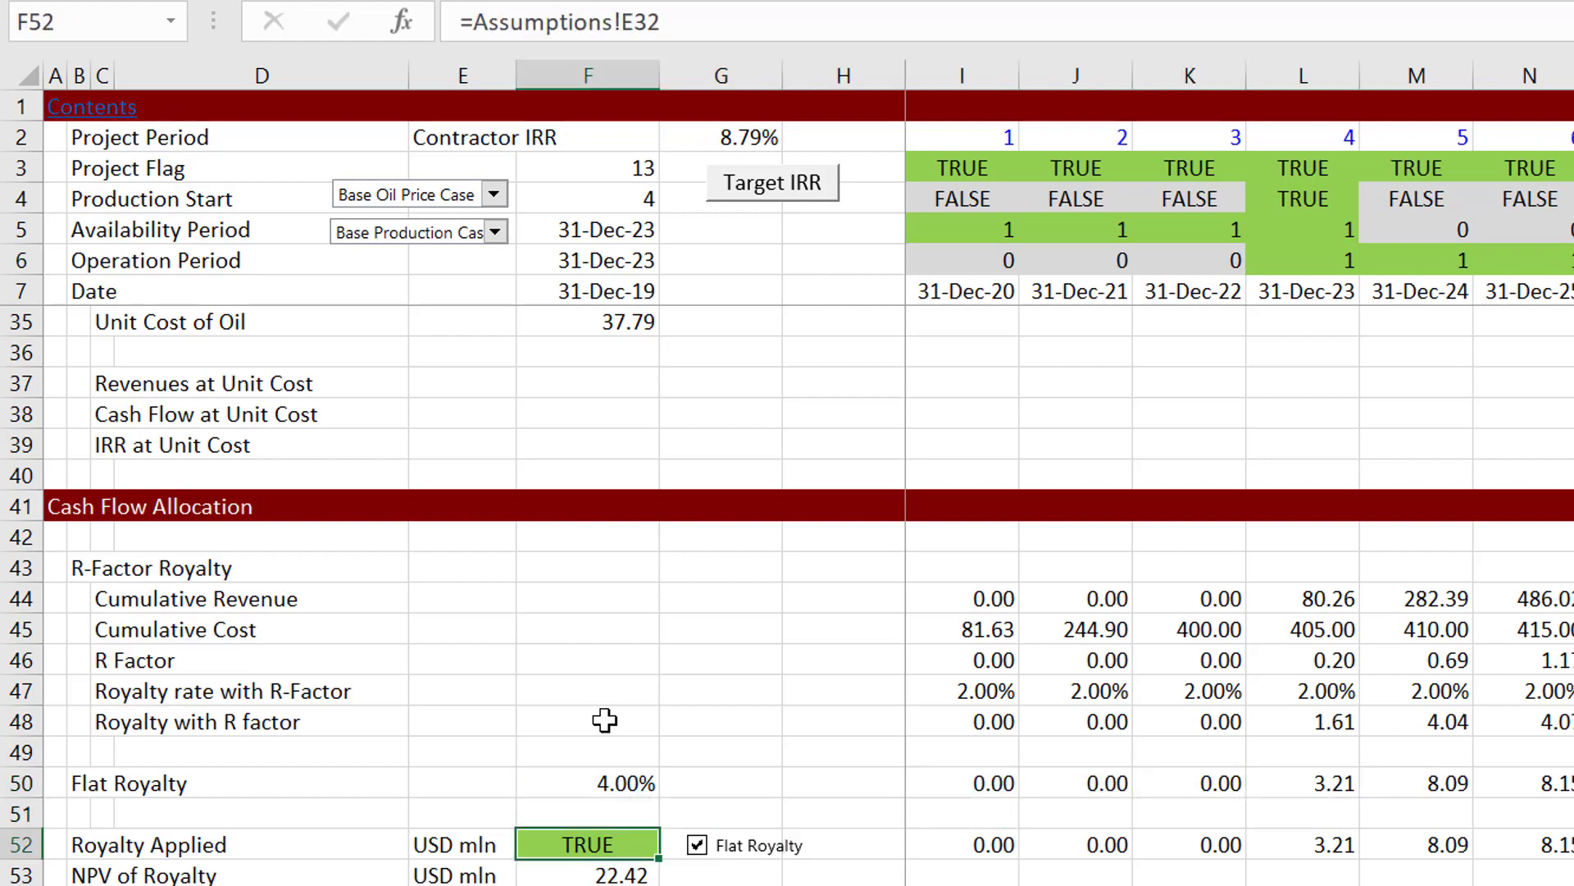
key("Left")
key("Right")
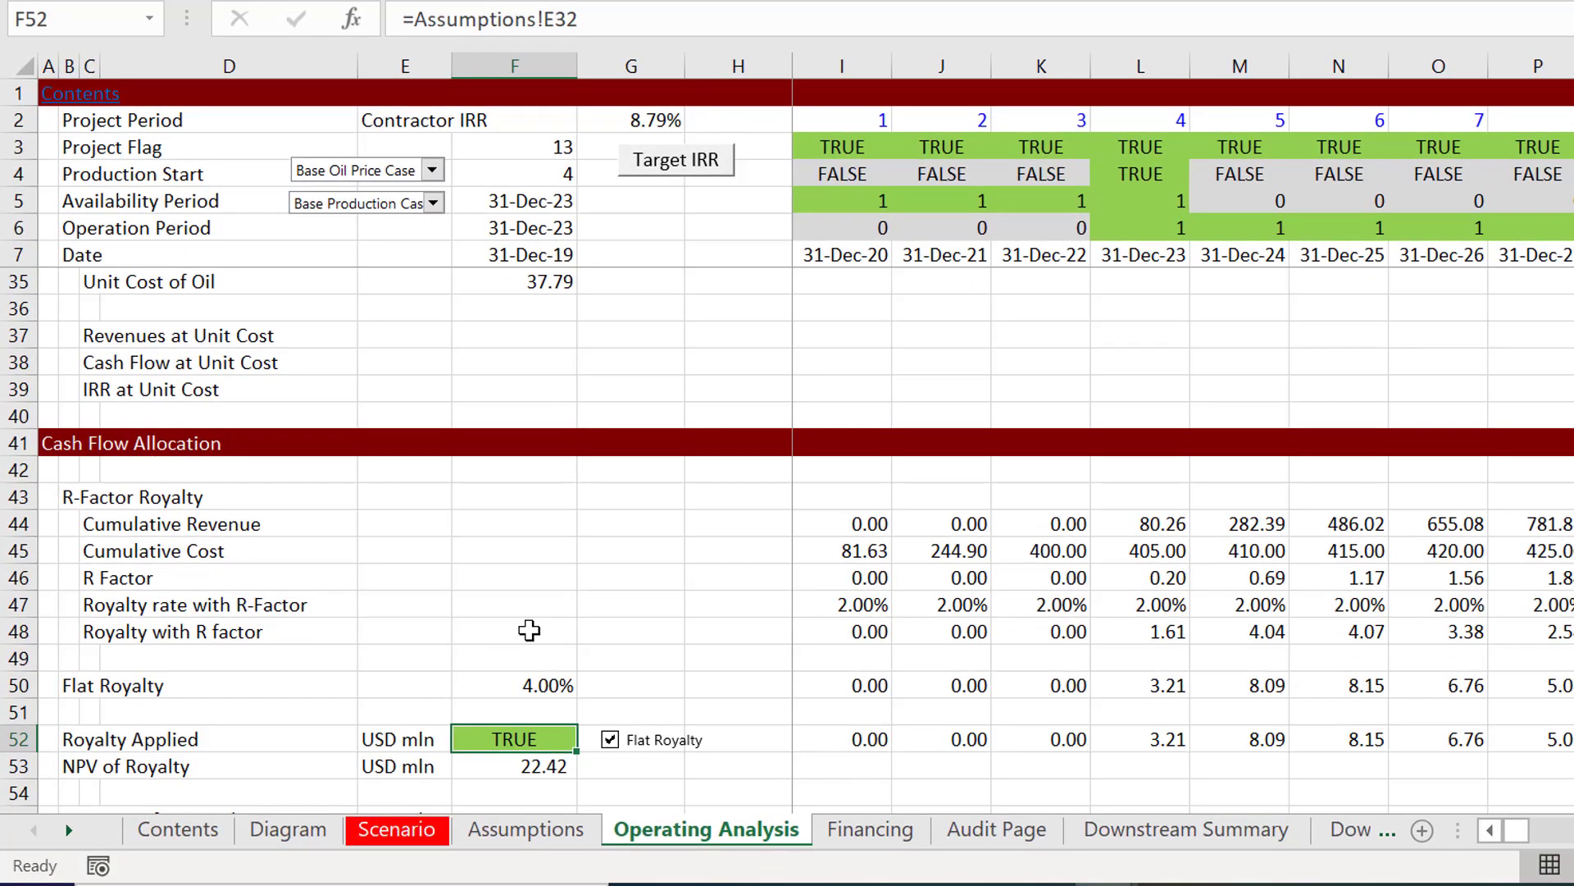
key("ctrl+bracketleft")
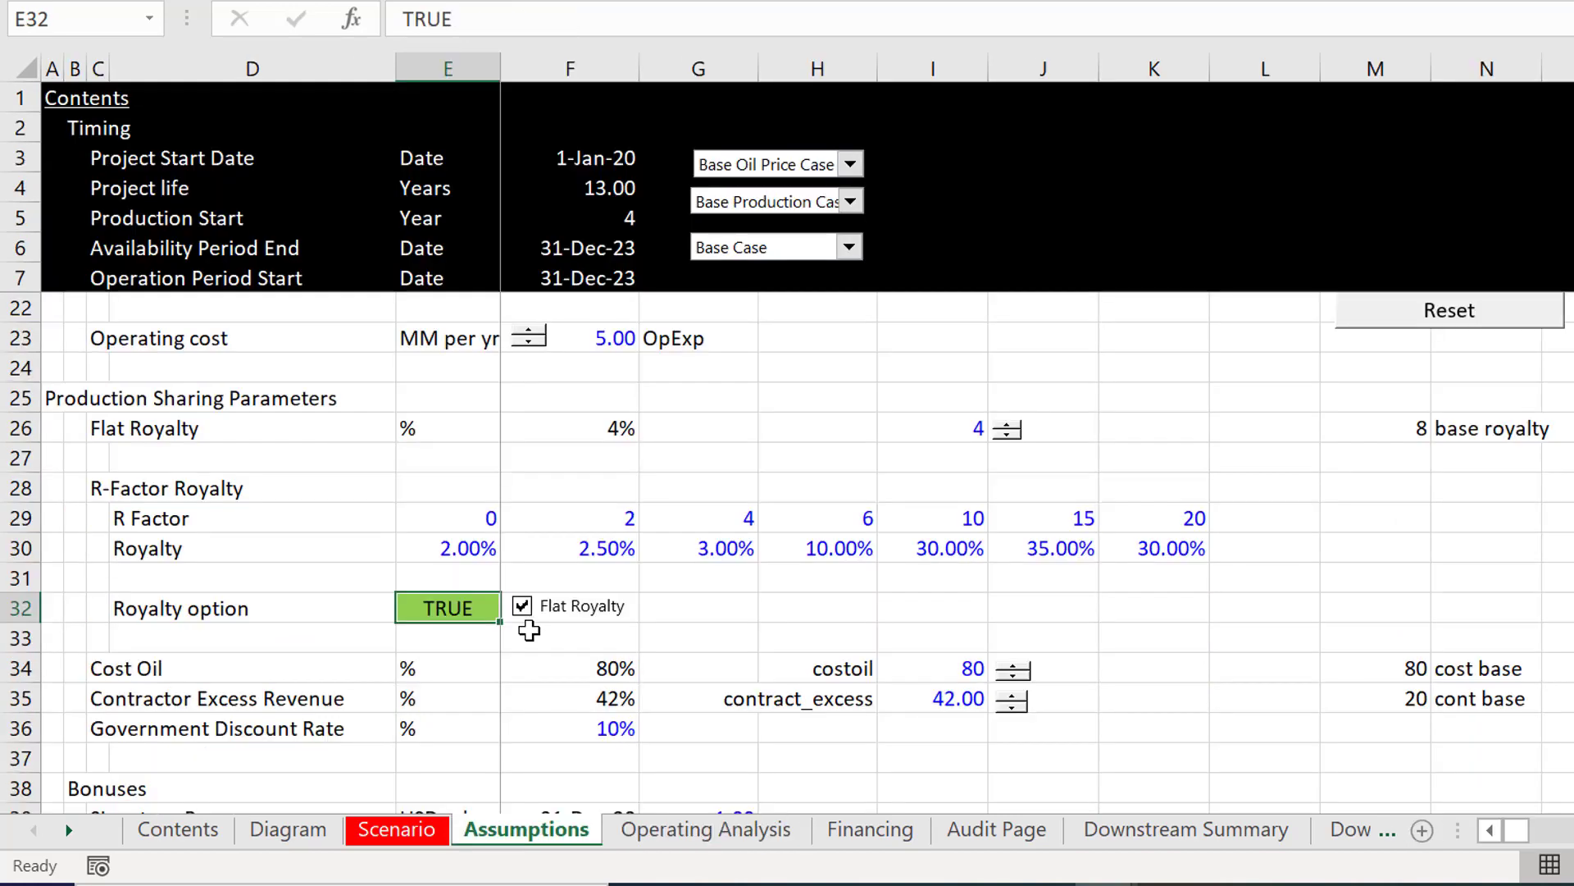
Step: Inspect the Flat Royalty checkbox's cell link in its control settings and toggle the checkbox off and back on
key("Left")
key("Right")
right_click(582, 607)
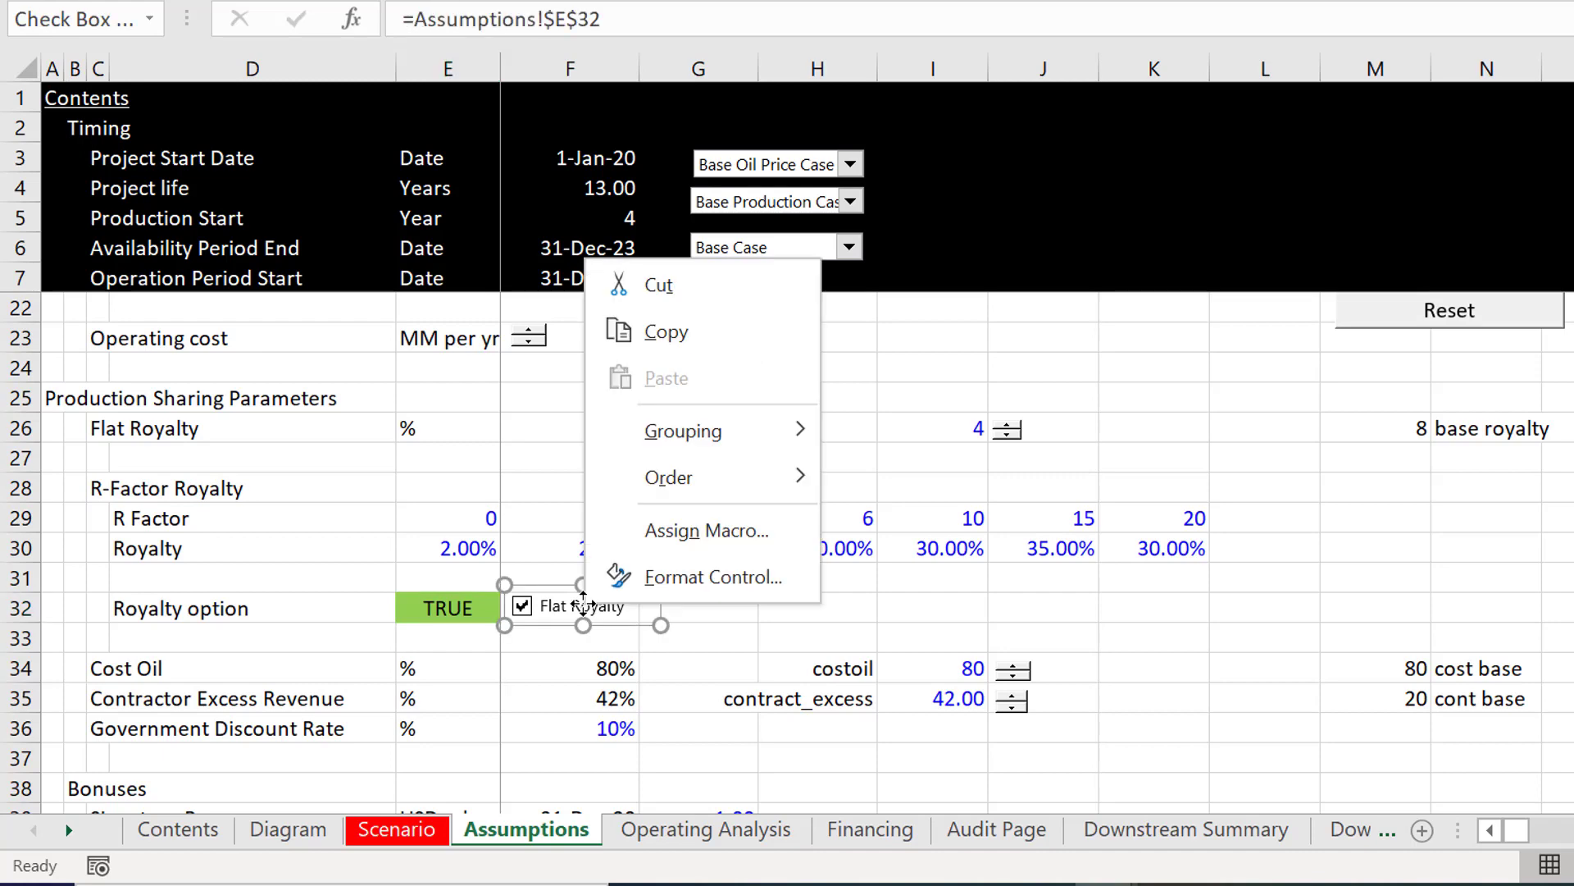
left_click(625, 589)
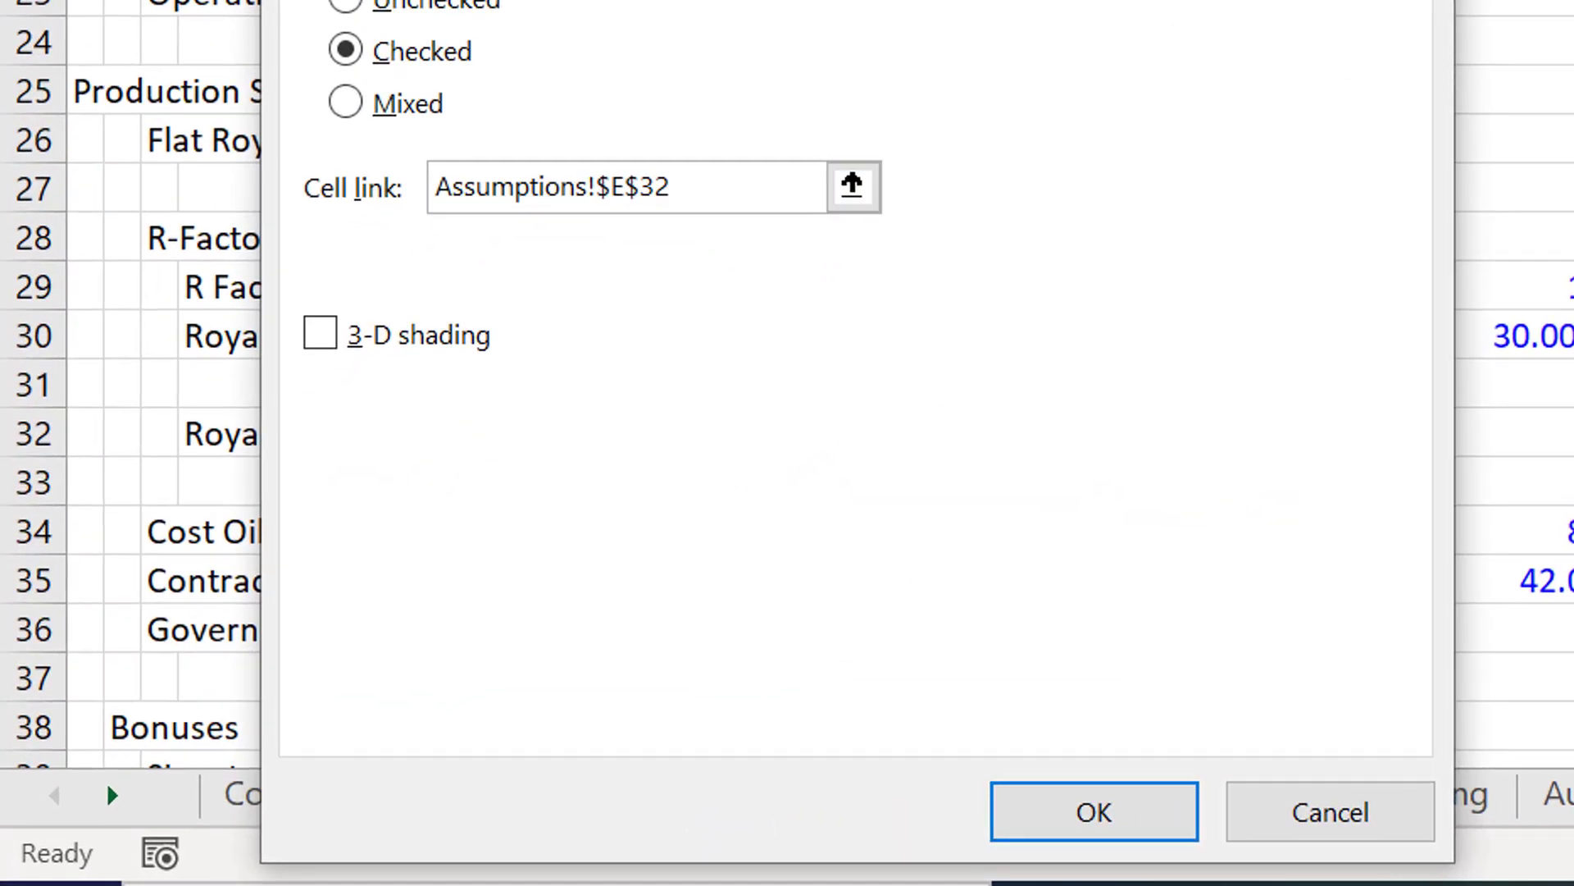
key("Return")
left_click(1198, 474)
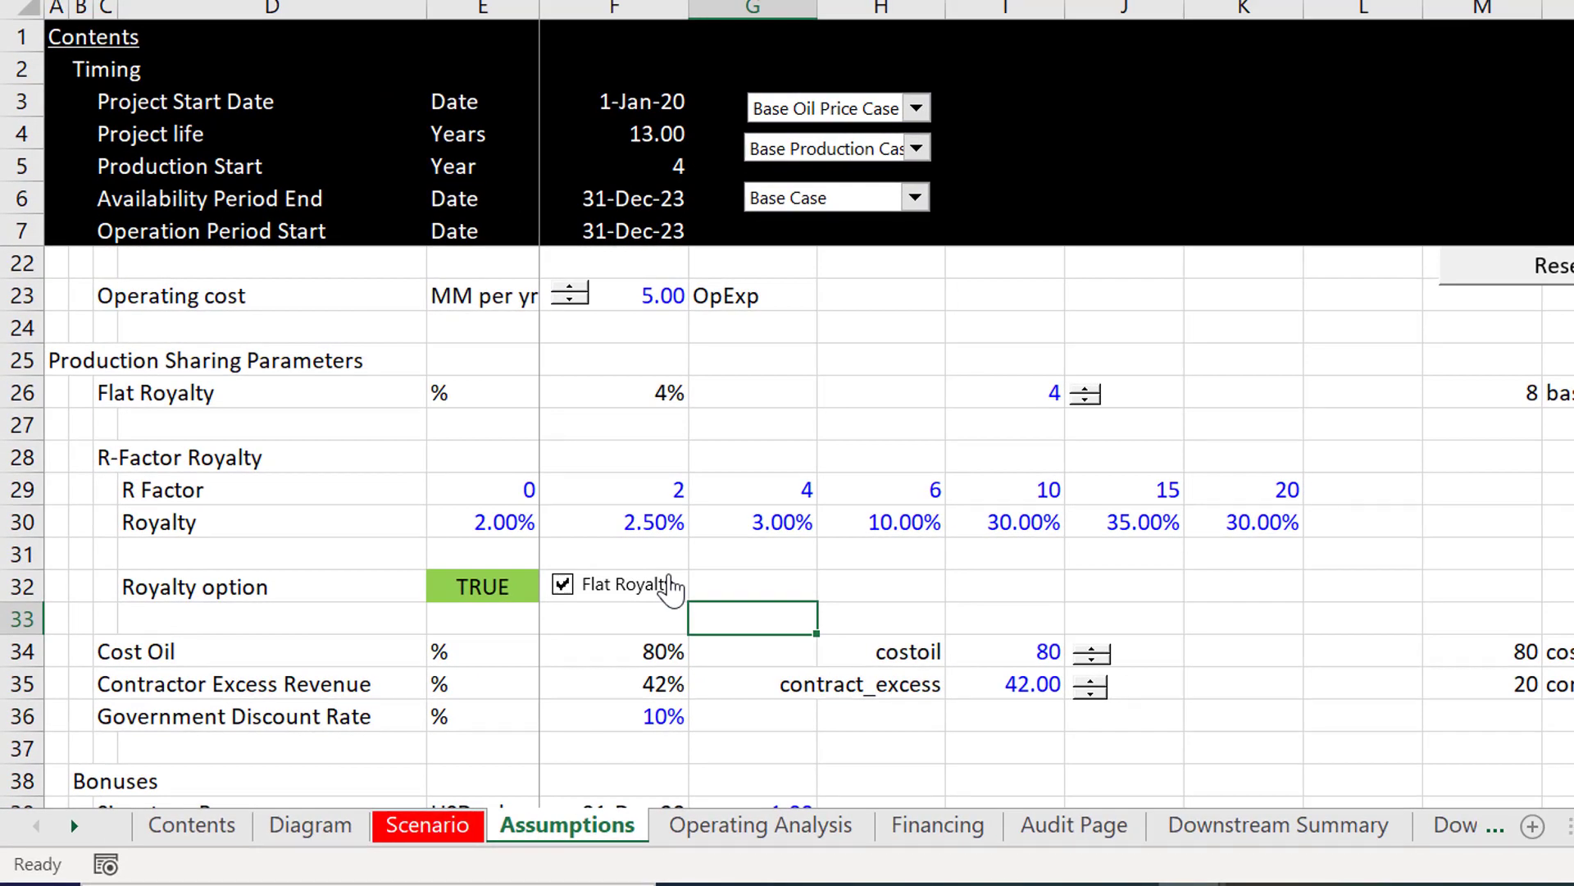
left_click(671, 589)
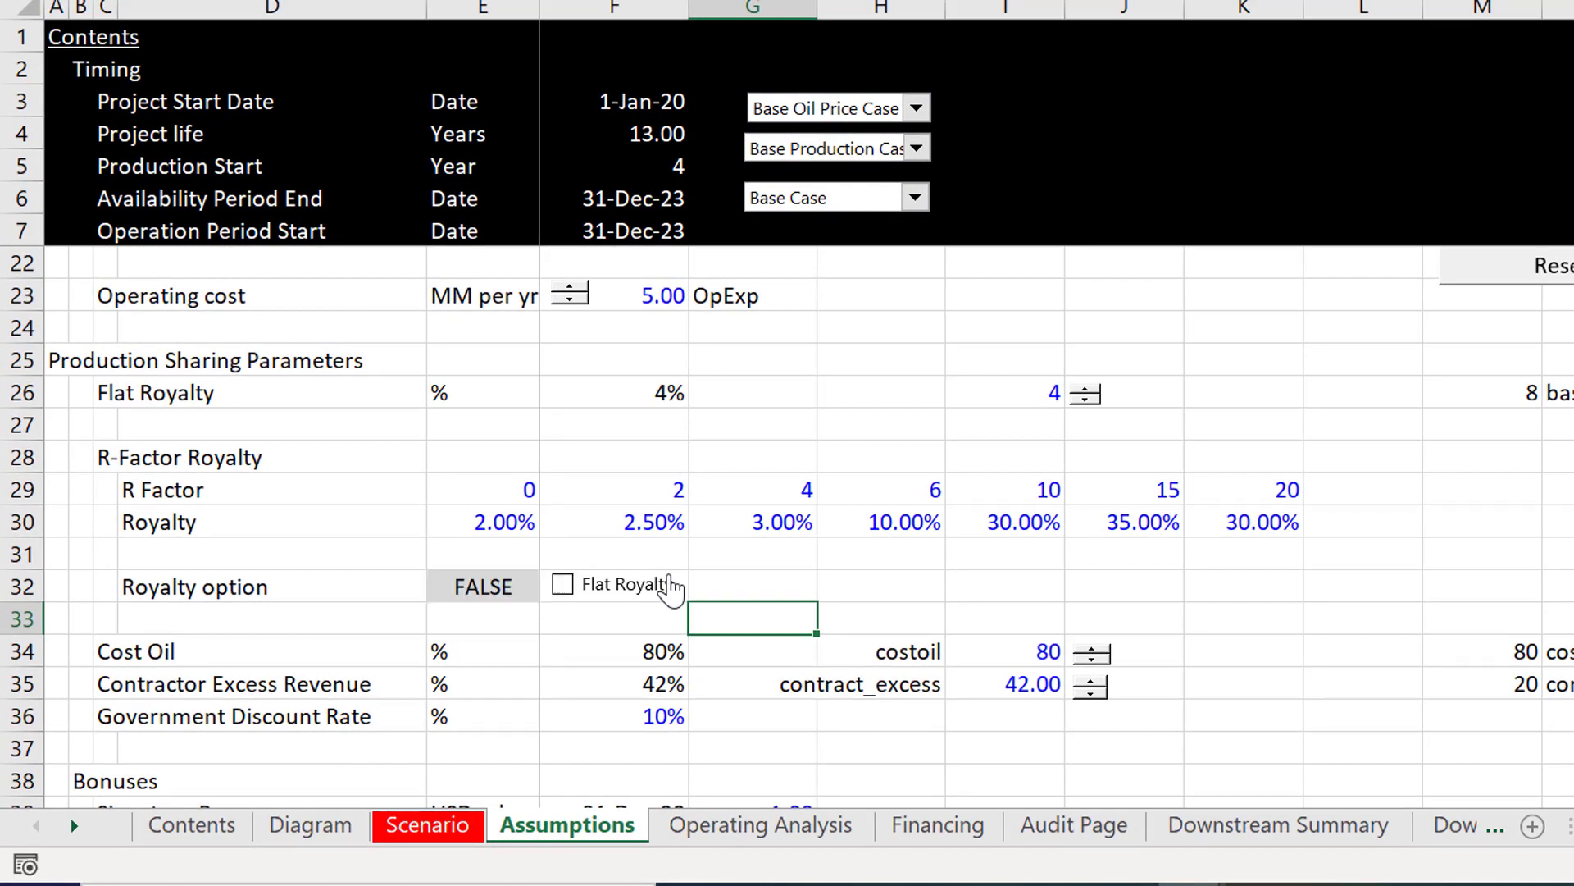
left_click(670, 589)
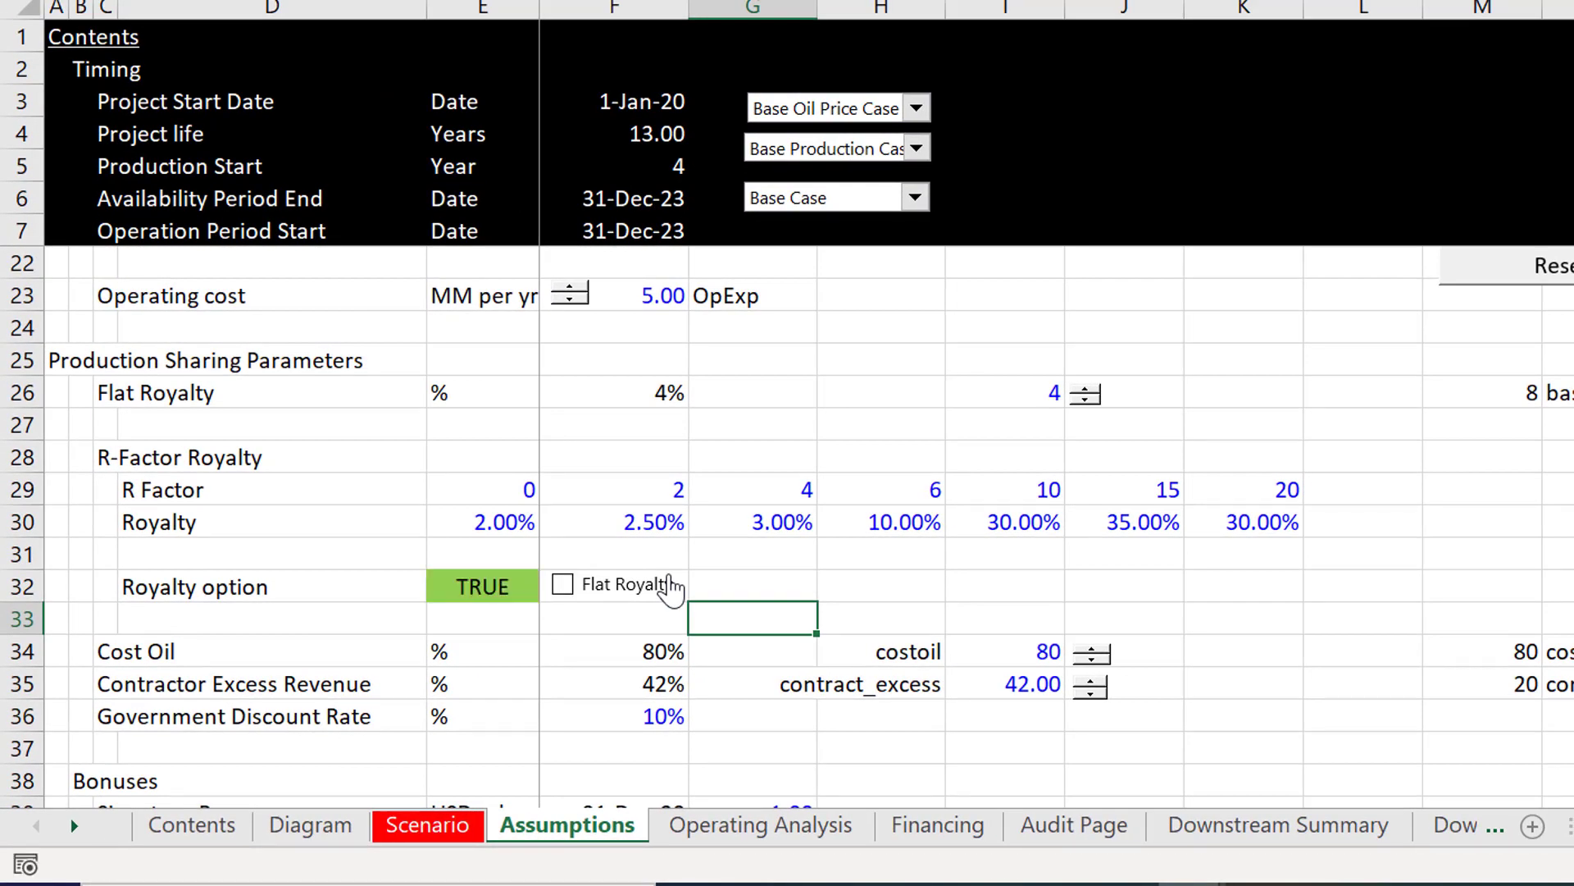
Step: Toggle the Flat Royalty/ R-Curve Royalty option on the Diagram sheet to compare the results, leaving it on, and return to Operating Analysis
key("ctrl+Page_Up")
key("ctrl+Page_Up")
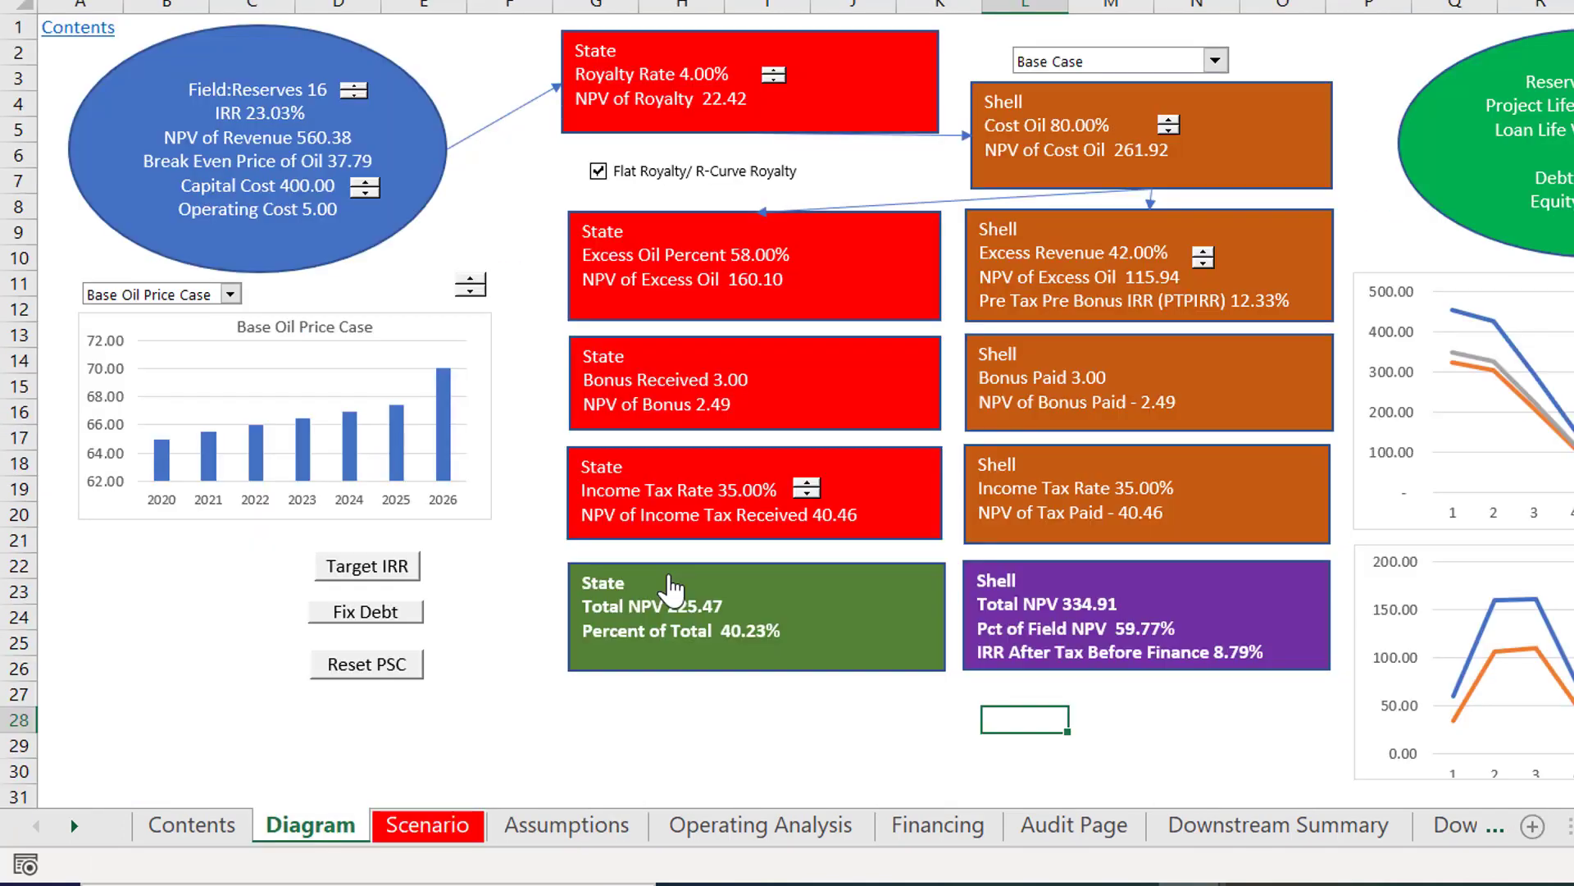
left_click(647, 182)
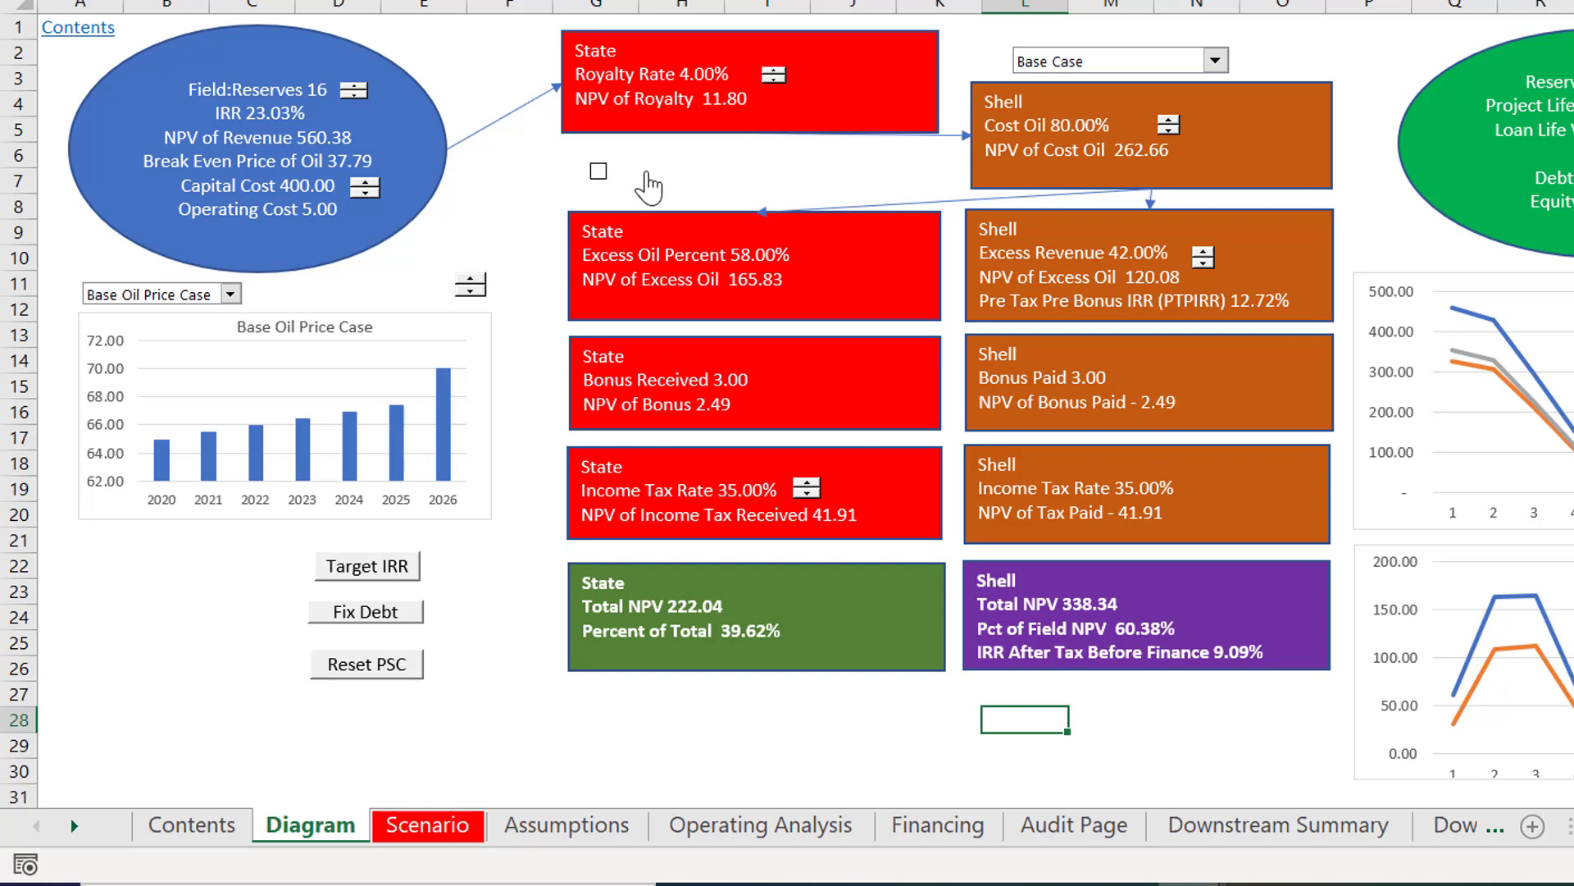
left_click(648, 182)
left_click(648, 182)
left_click(648, 185)
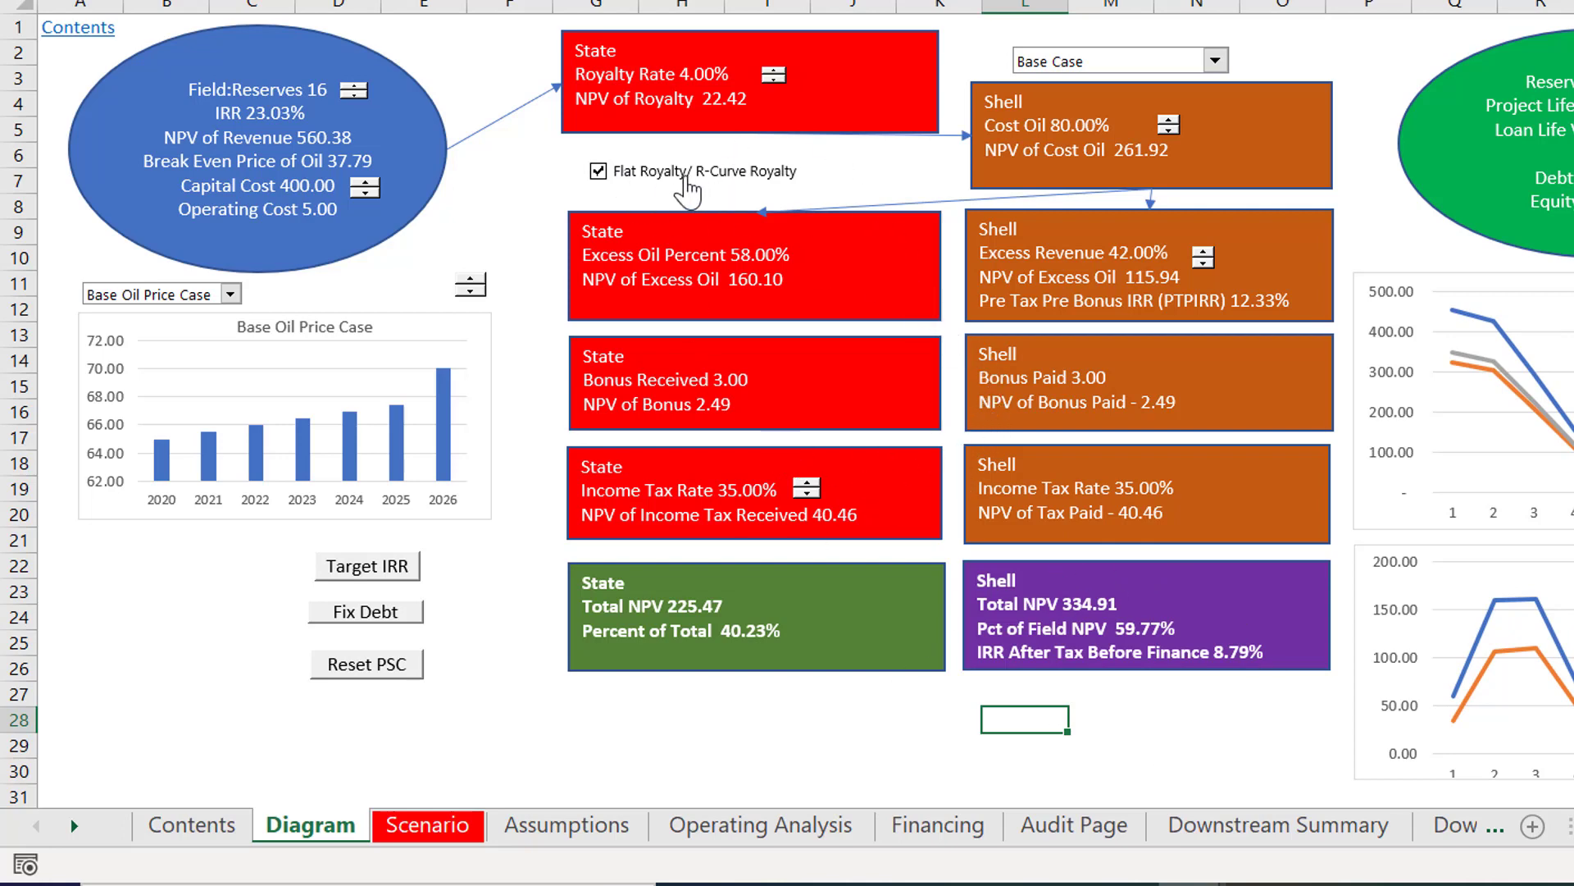
left_click(685, 178)
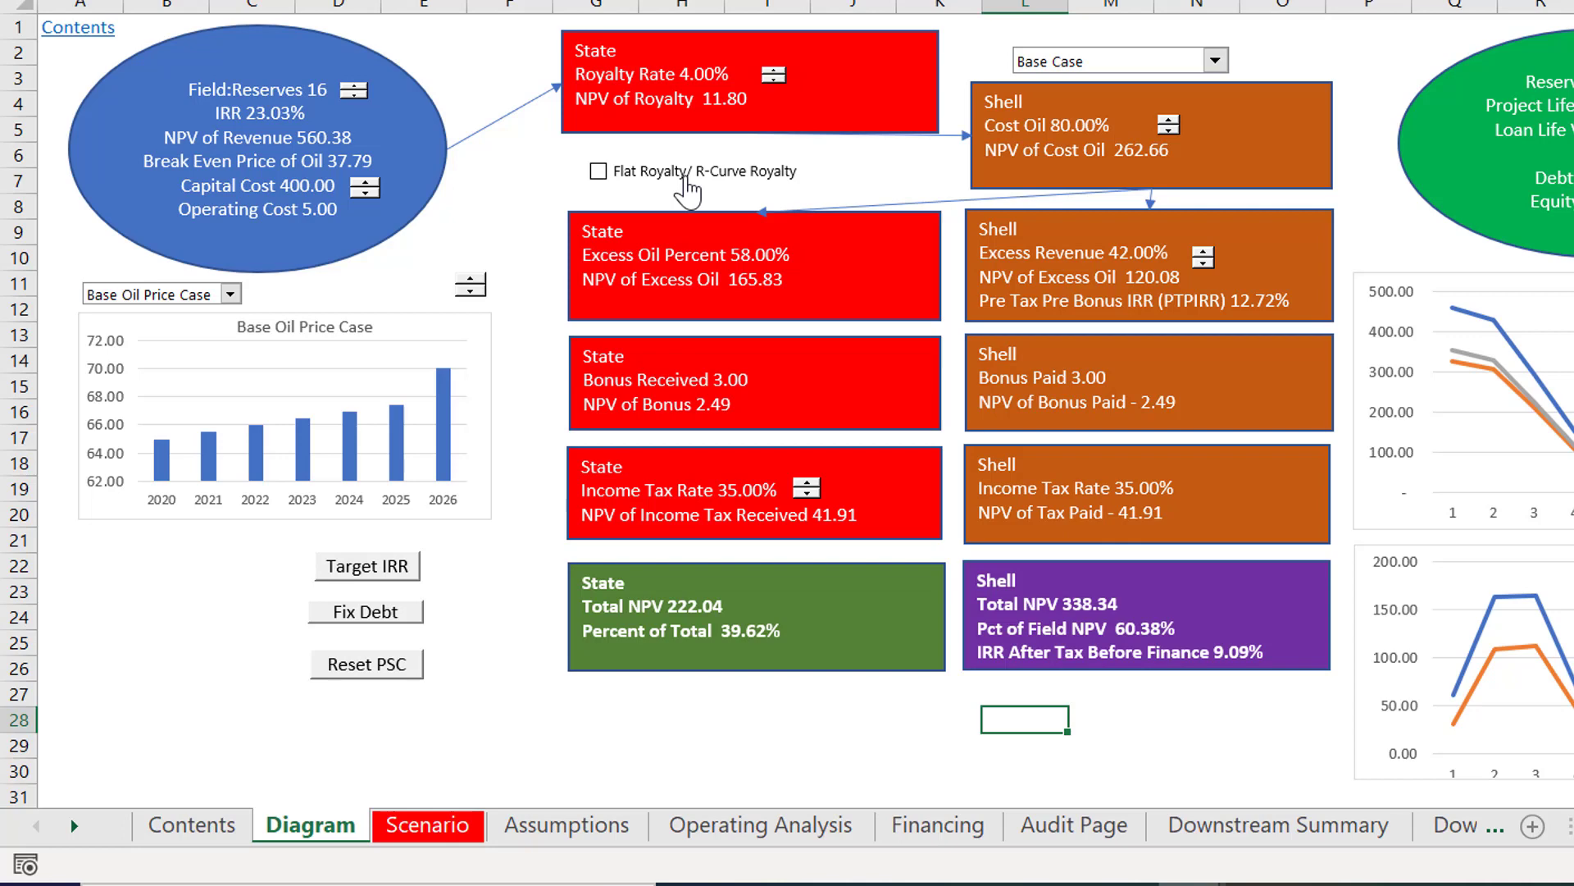
left_click(686, 178)
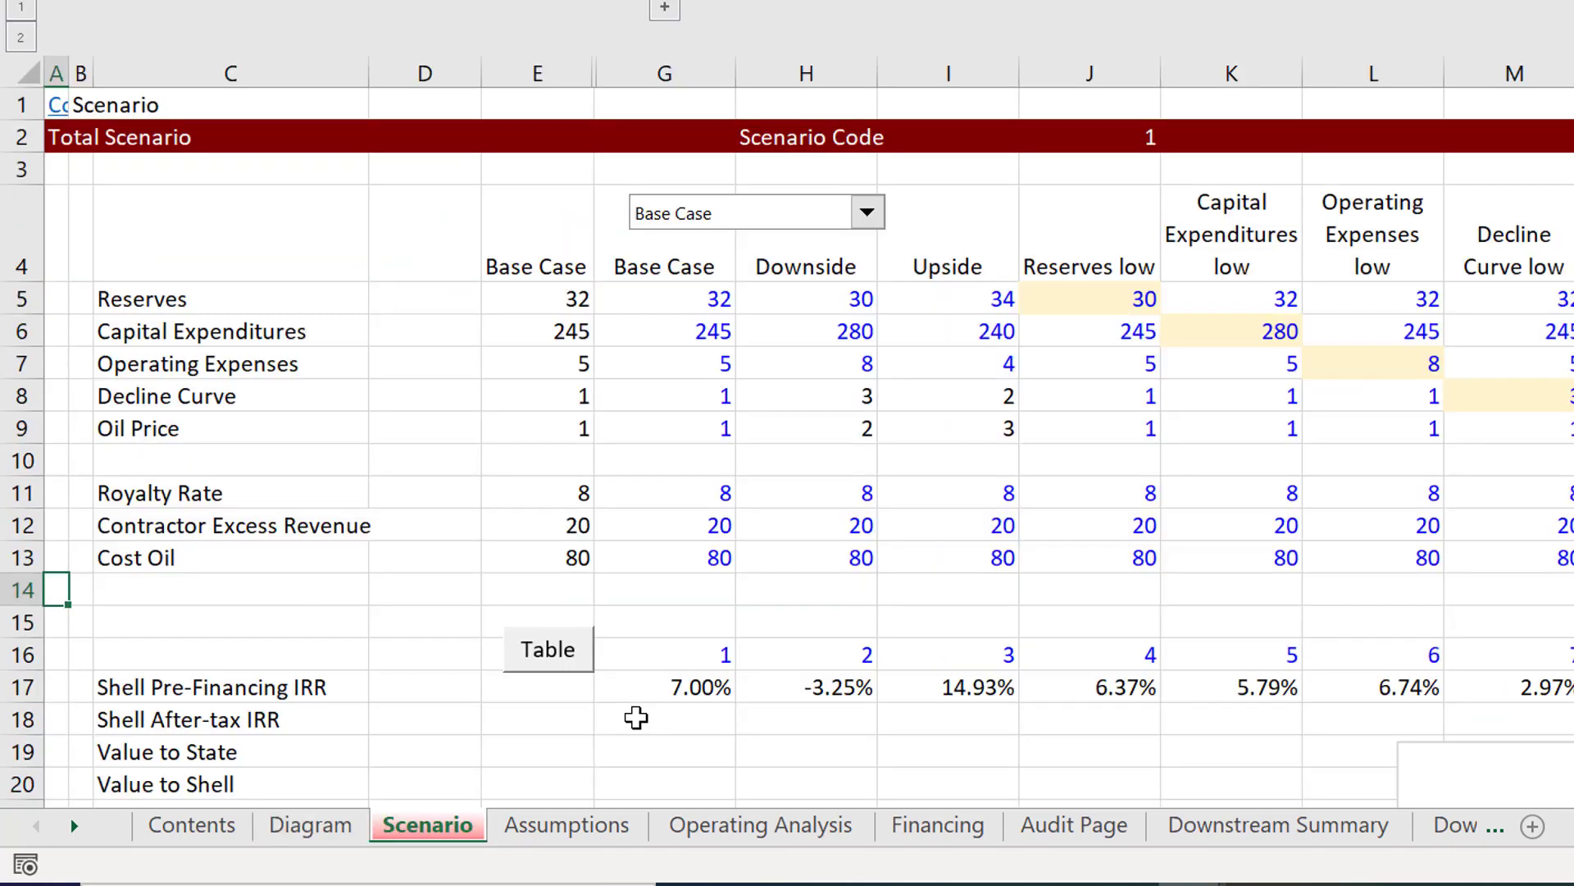
key("ctrl+Page_Down")
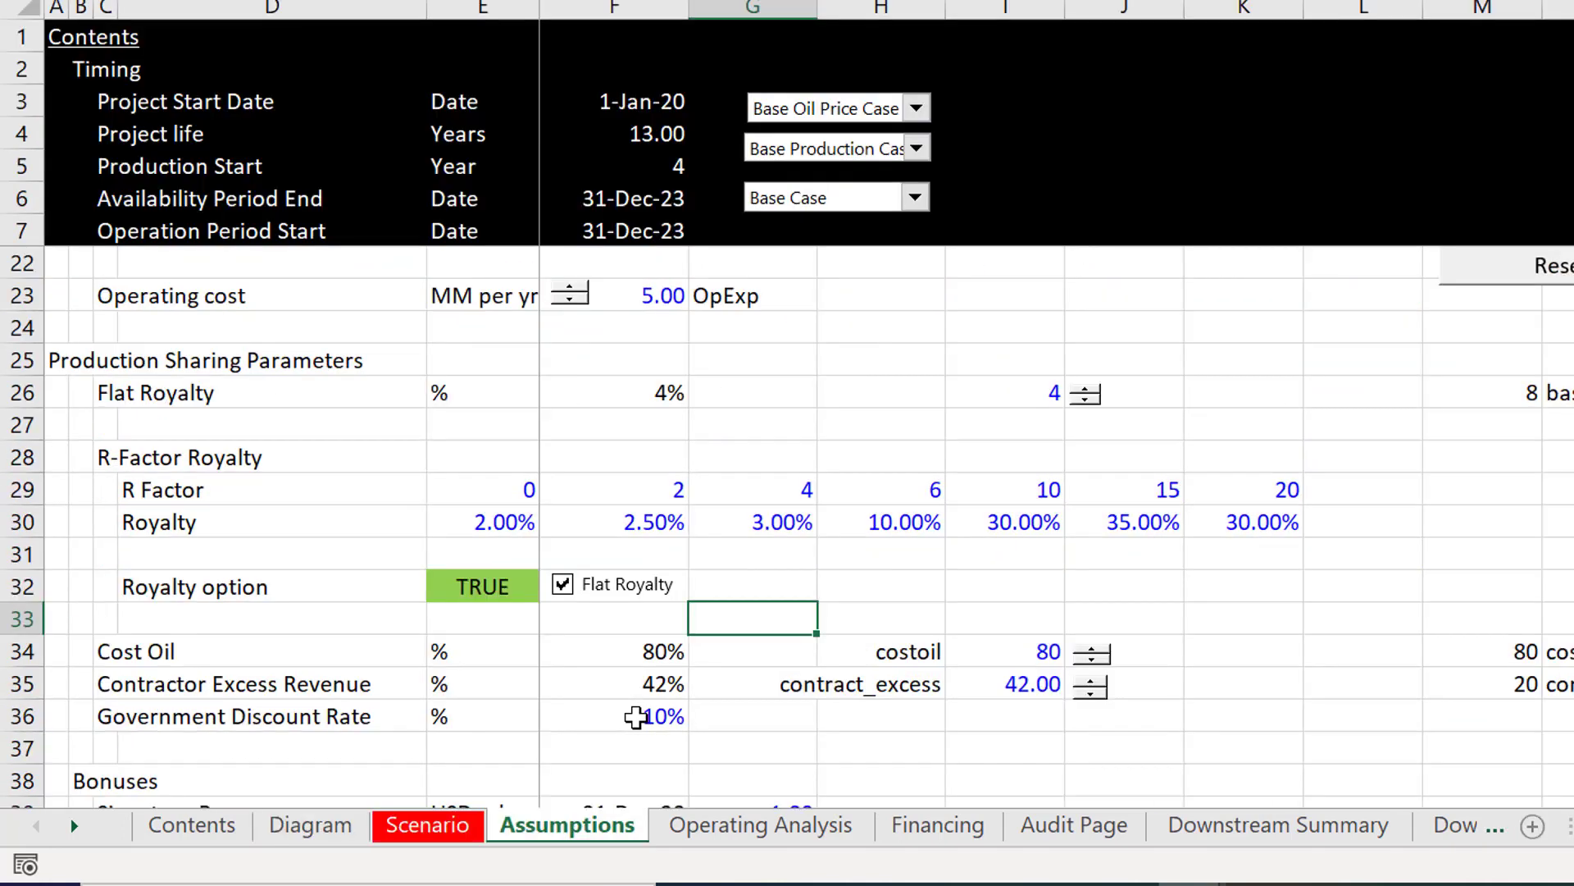
key("ctrl+Page_Down")
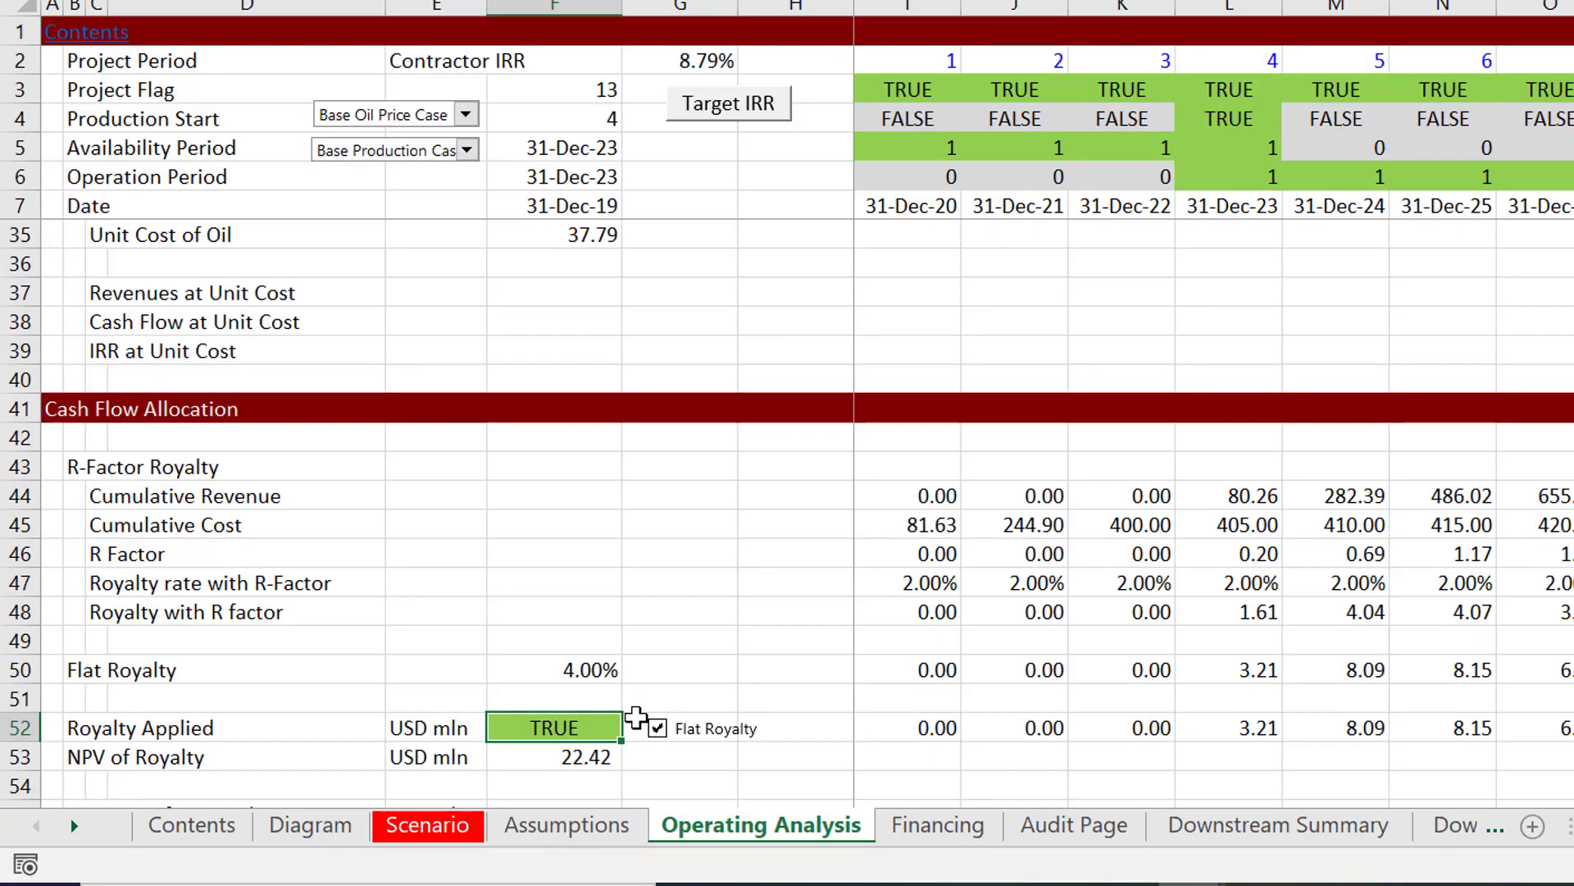
Step: Inspect the formula for Revenue after Royalty payment in I55
key("Down")
key("Down")
key("Down")
key("Down")
key("Down")
key("Down")
key("Down")
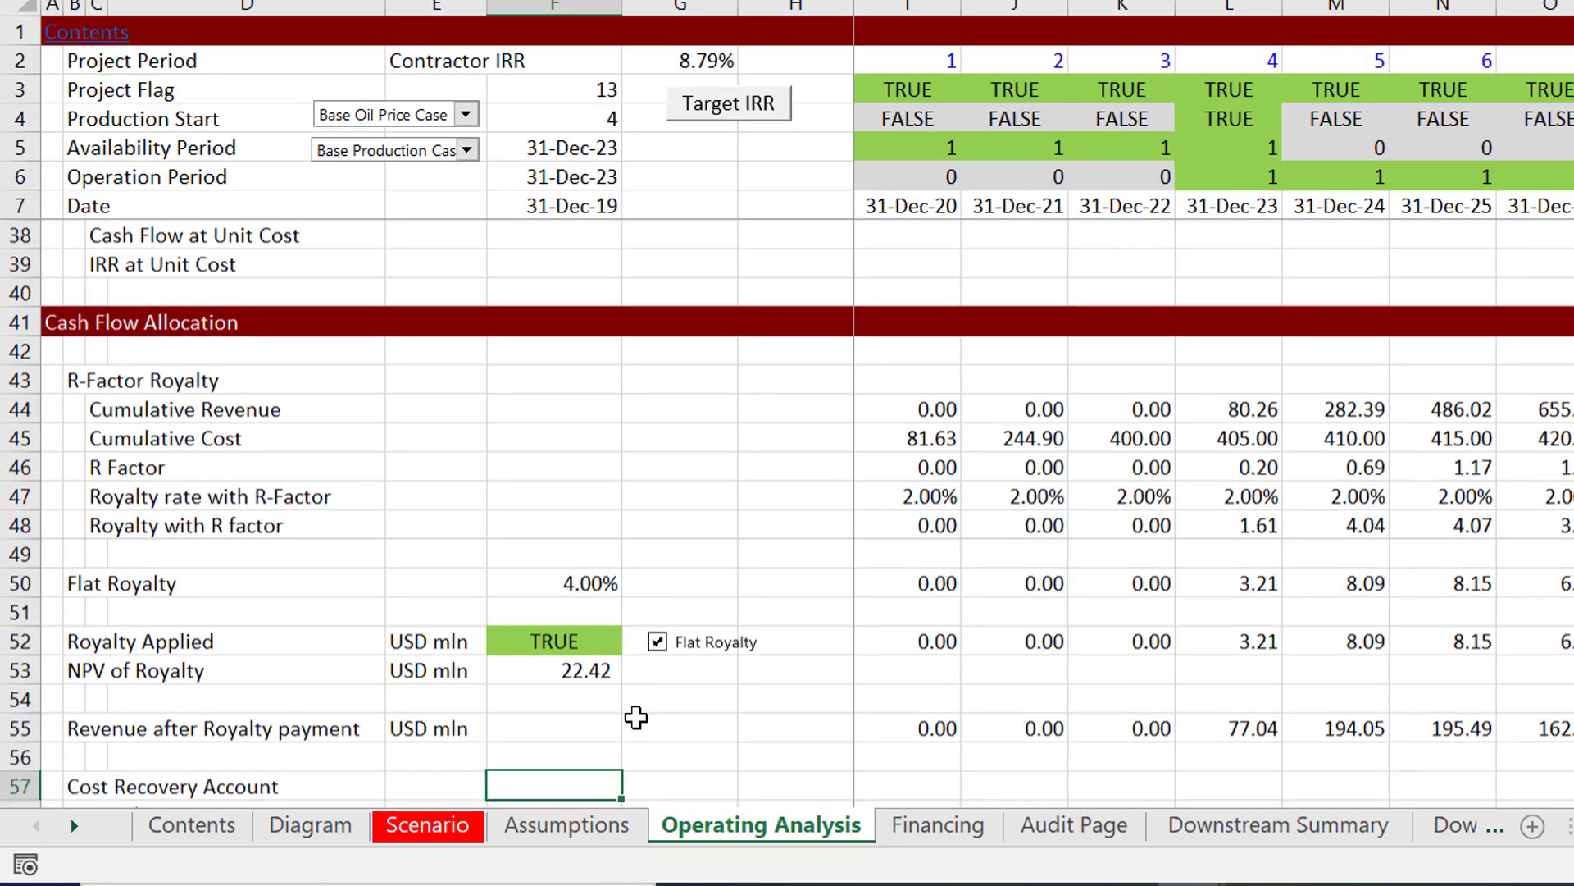
key("Down")
key("Down")
key("Up")
key("Up")
key("Up")
key("Up")
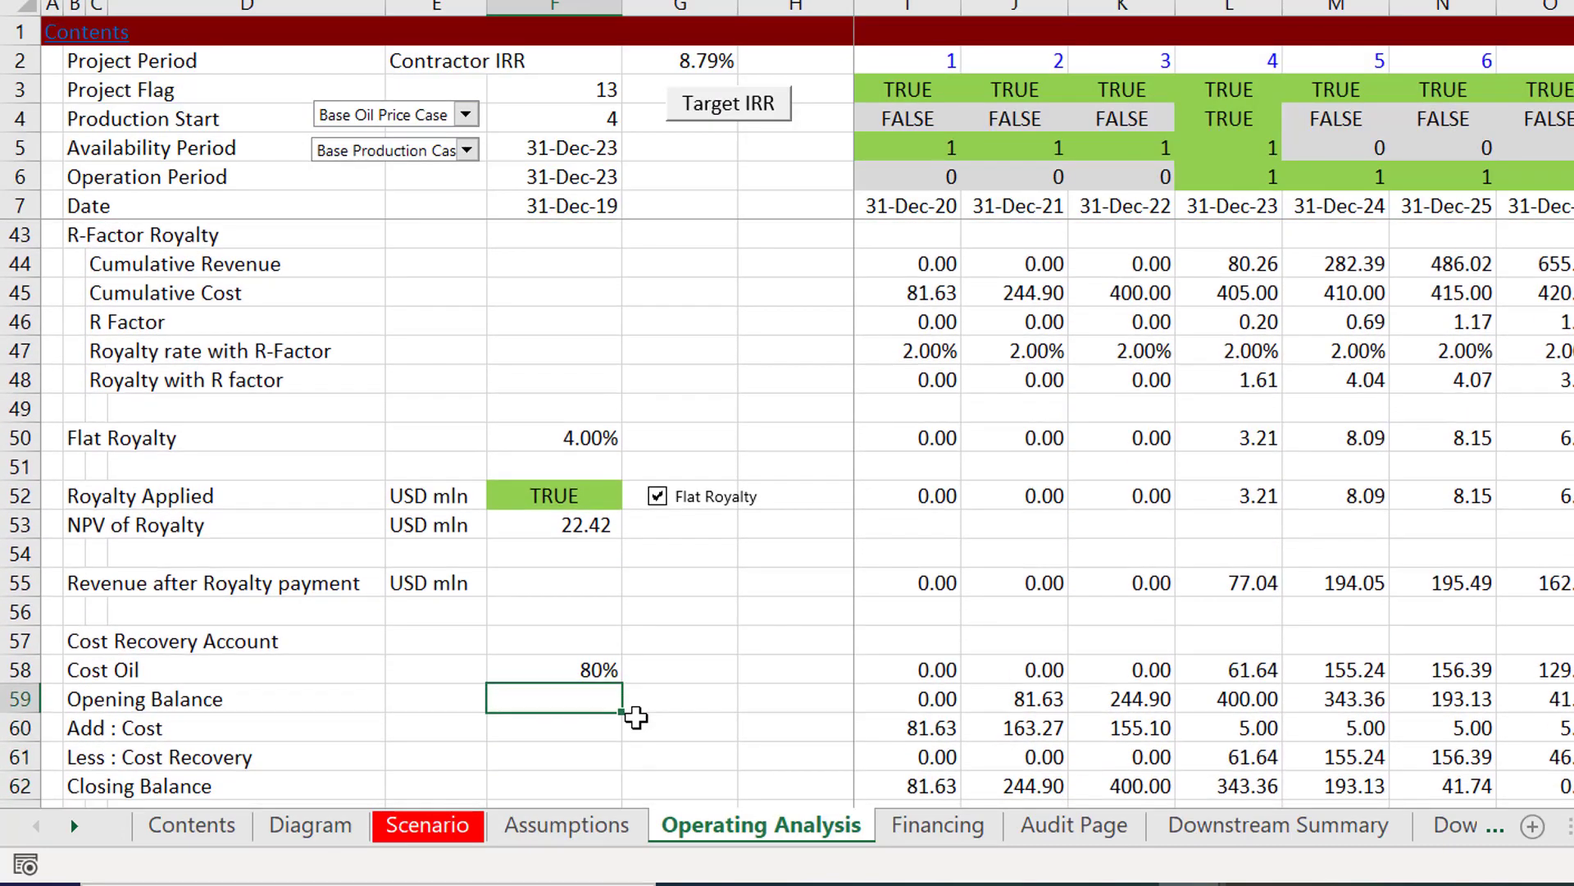
key("Up")
key("Up")
key("Right")
key("Right")
key("Right")
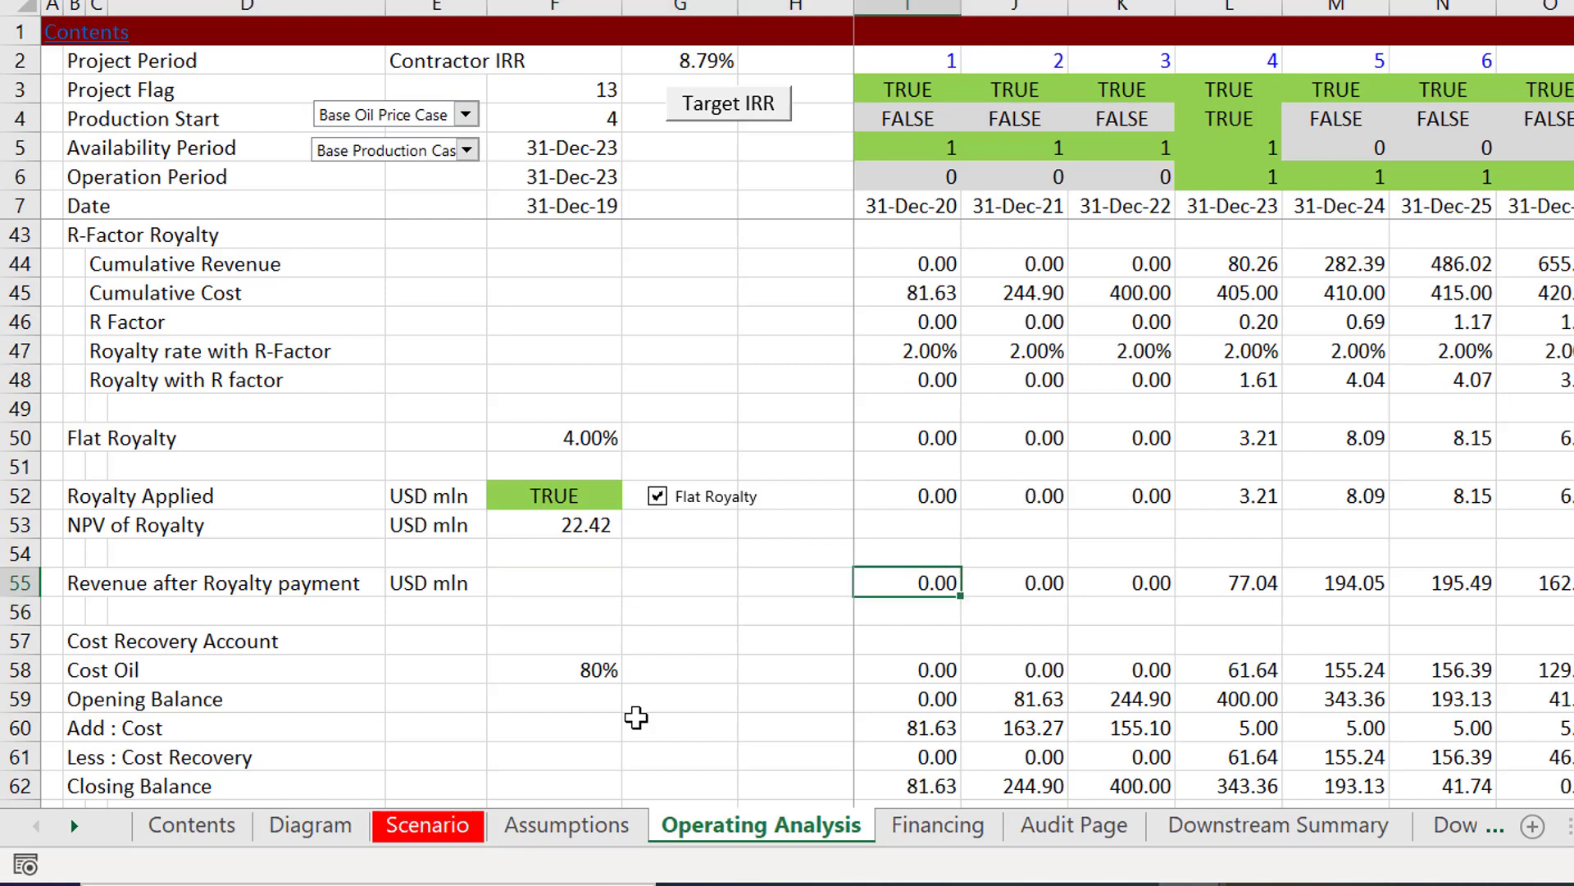
key("F2")
key("Escape")
Step: Apply a top and bottom border to the Revenue after Royalty payment row, from its label across the whole timeline
key("Left")
key("Left")
key("Left")
key("Left")
key("Left")
key("Left")
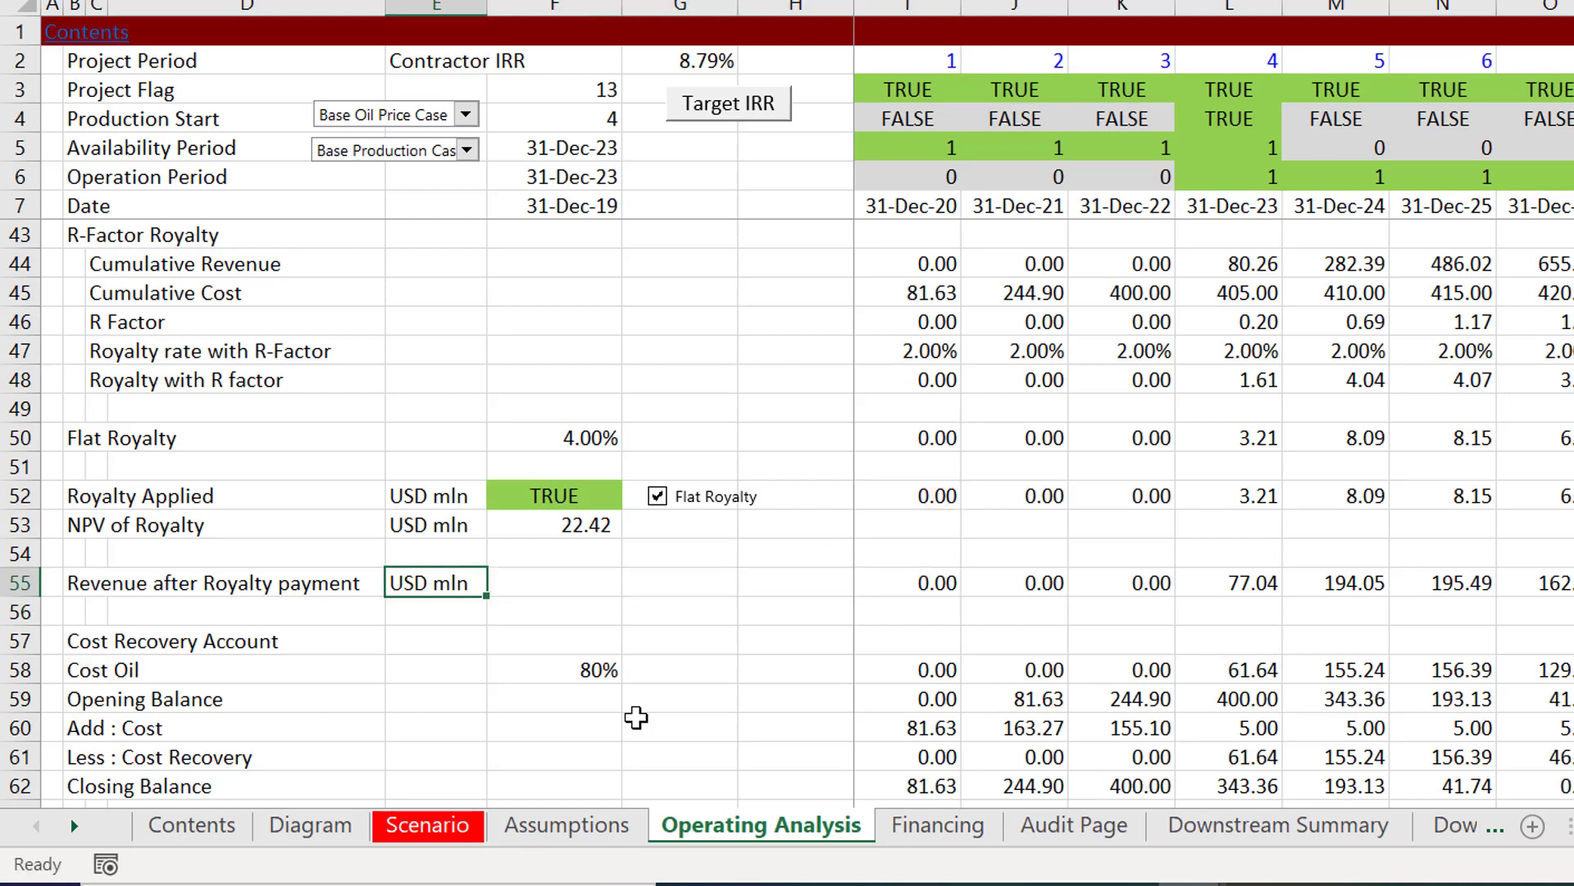
key("Left")
key("ctrl+shift+Right")
key("ctrl+shift+Right")
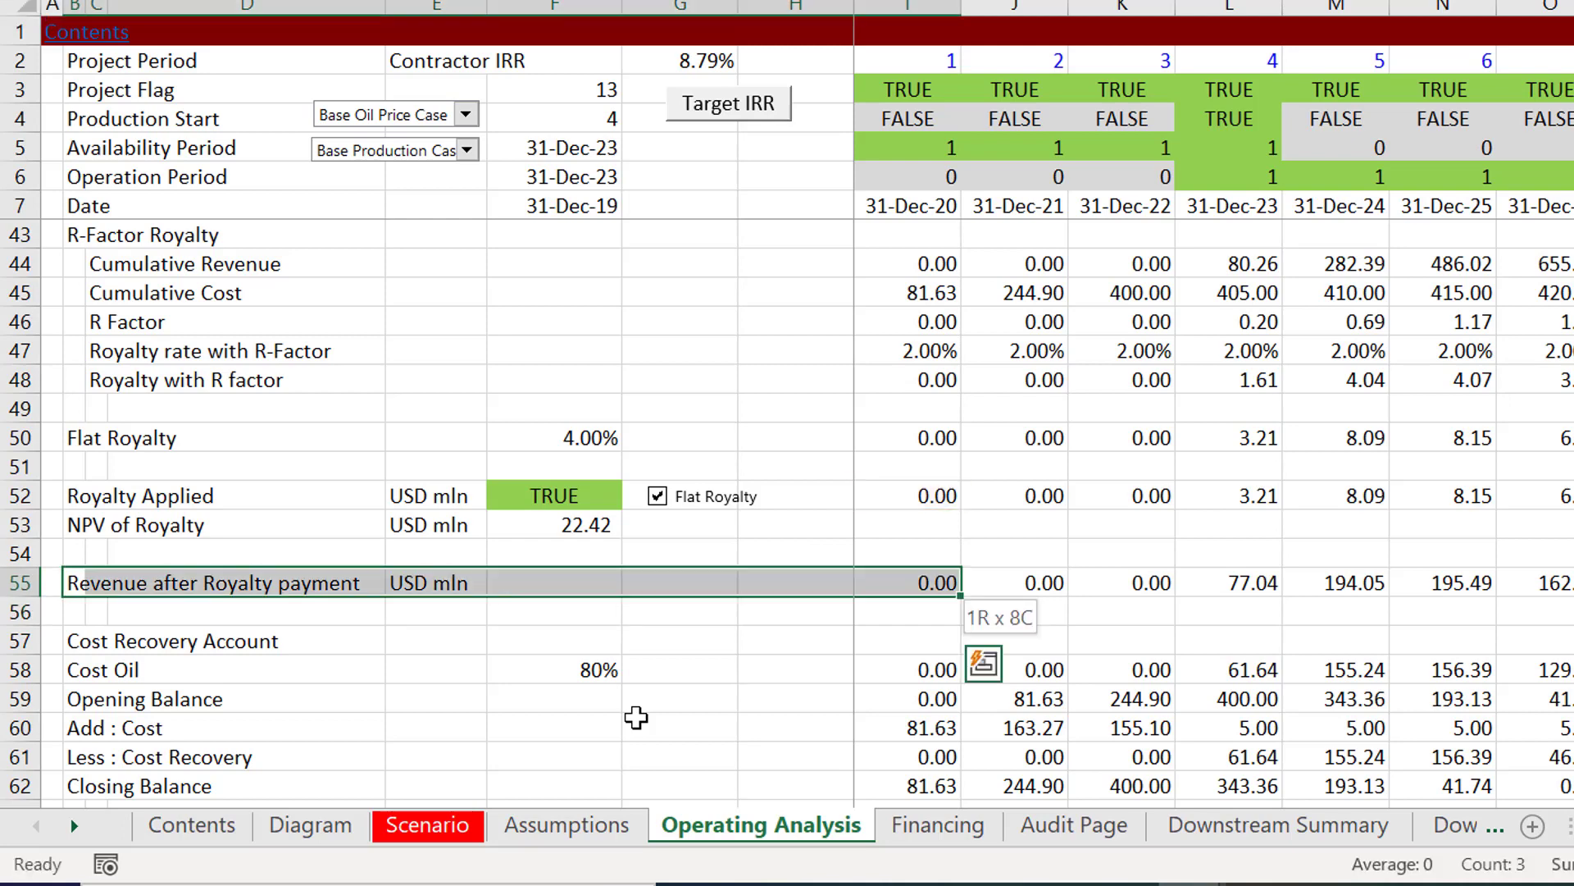
key("ctrl+shift+Right")
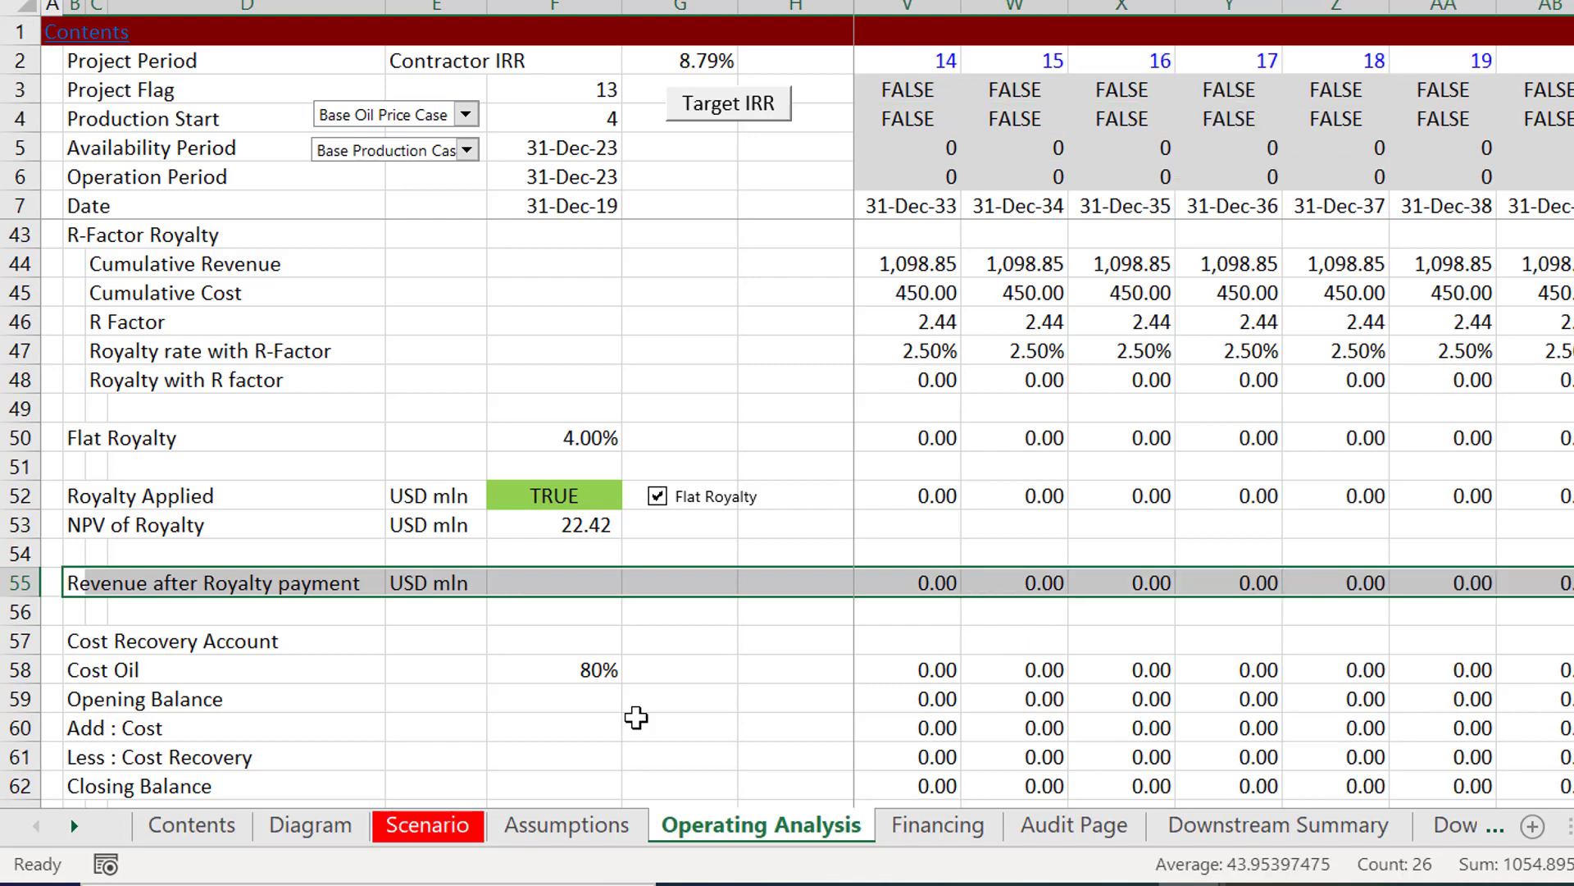
key("F4")
key("Left")
key("Right")
key("Right")
key("Down")
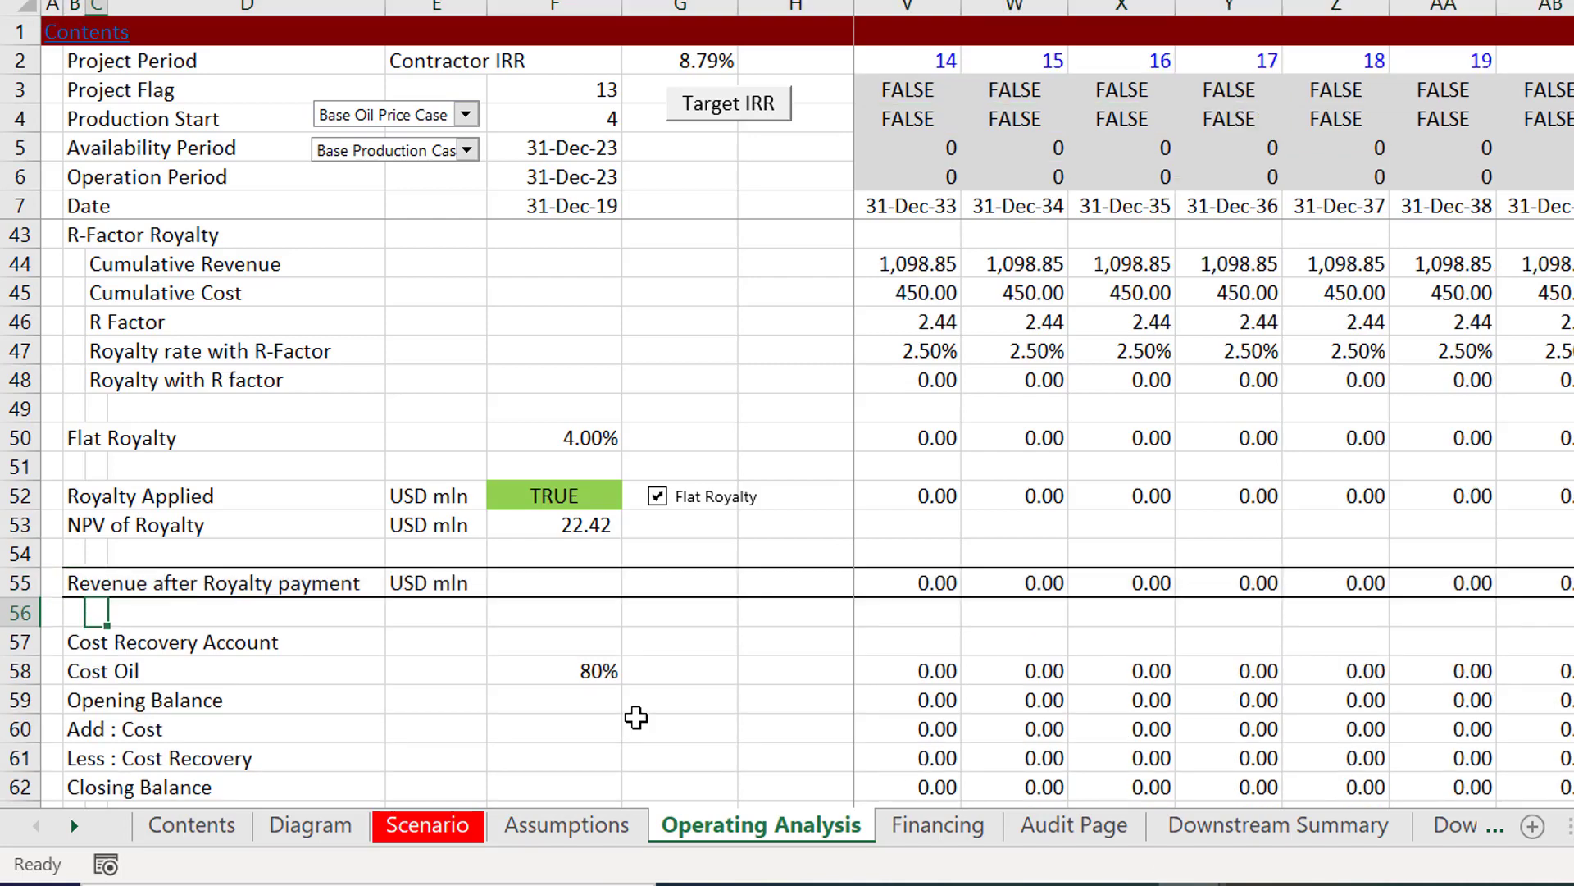
Step: Insert a blank row between Cost Oil and Opening Balance in the Cost Recovery Account
key("Down")
key("Down")
key("Down")
key("Down")
key("Down")
key("Down")
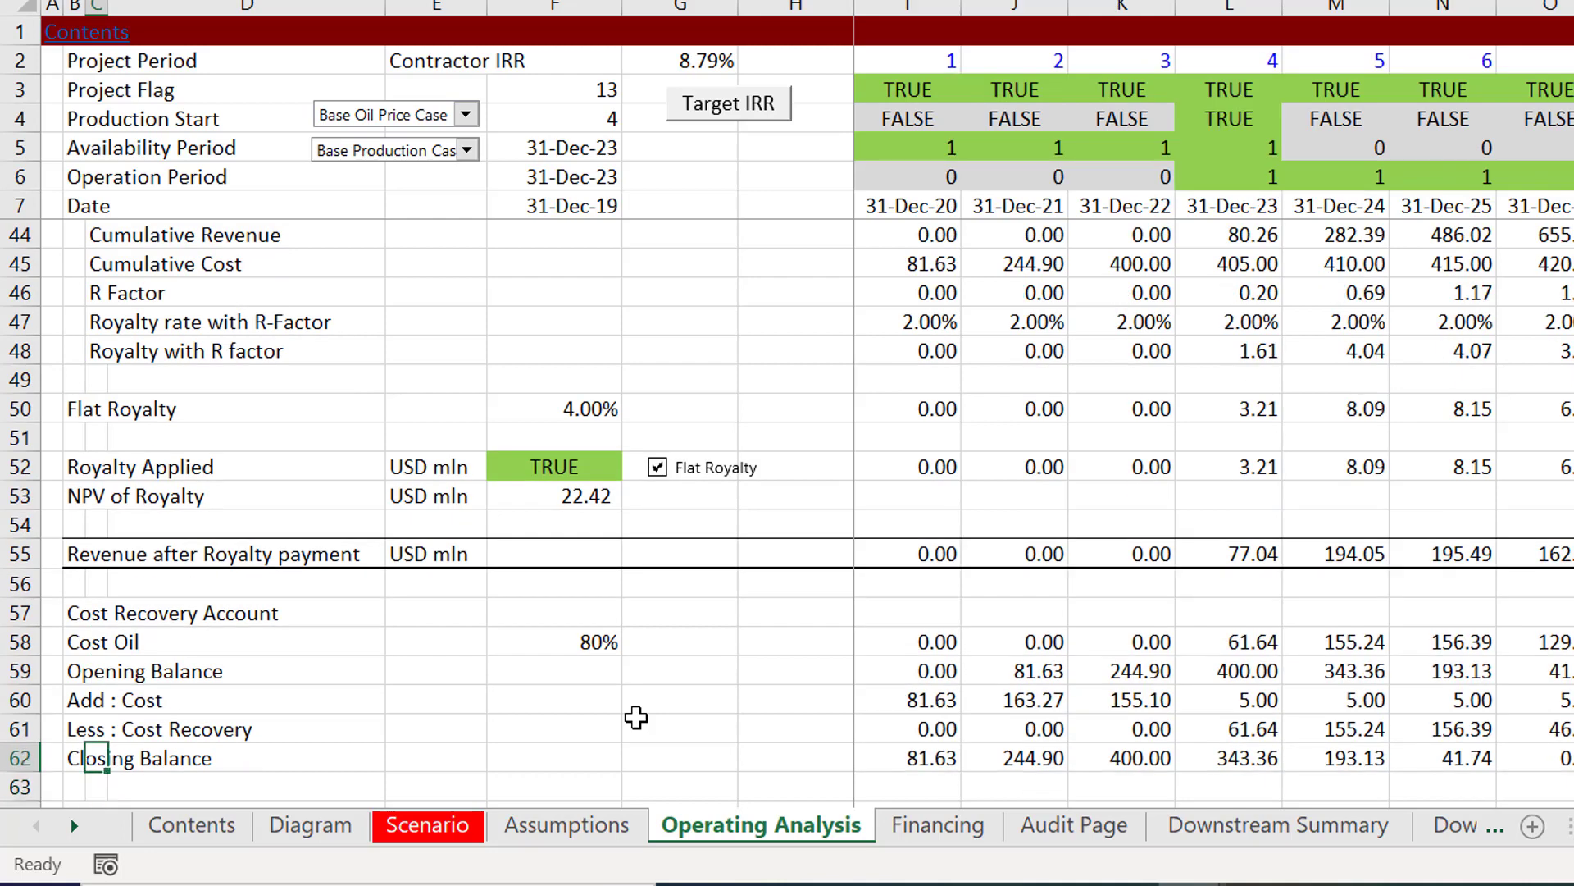
key("Up")
key("Up")
key("Up")
key("Up")
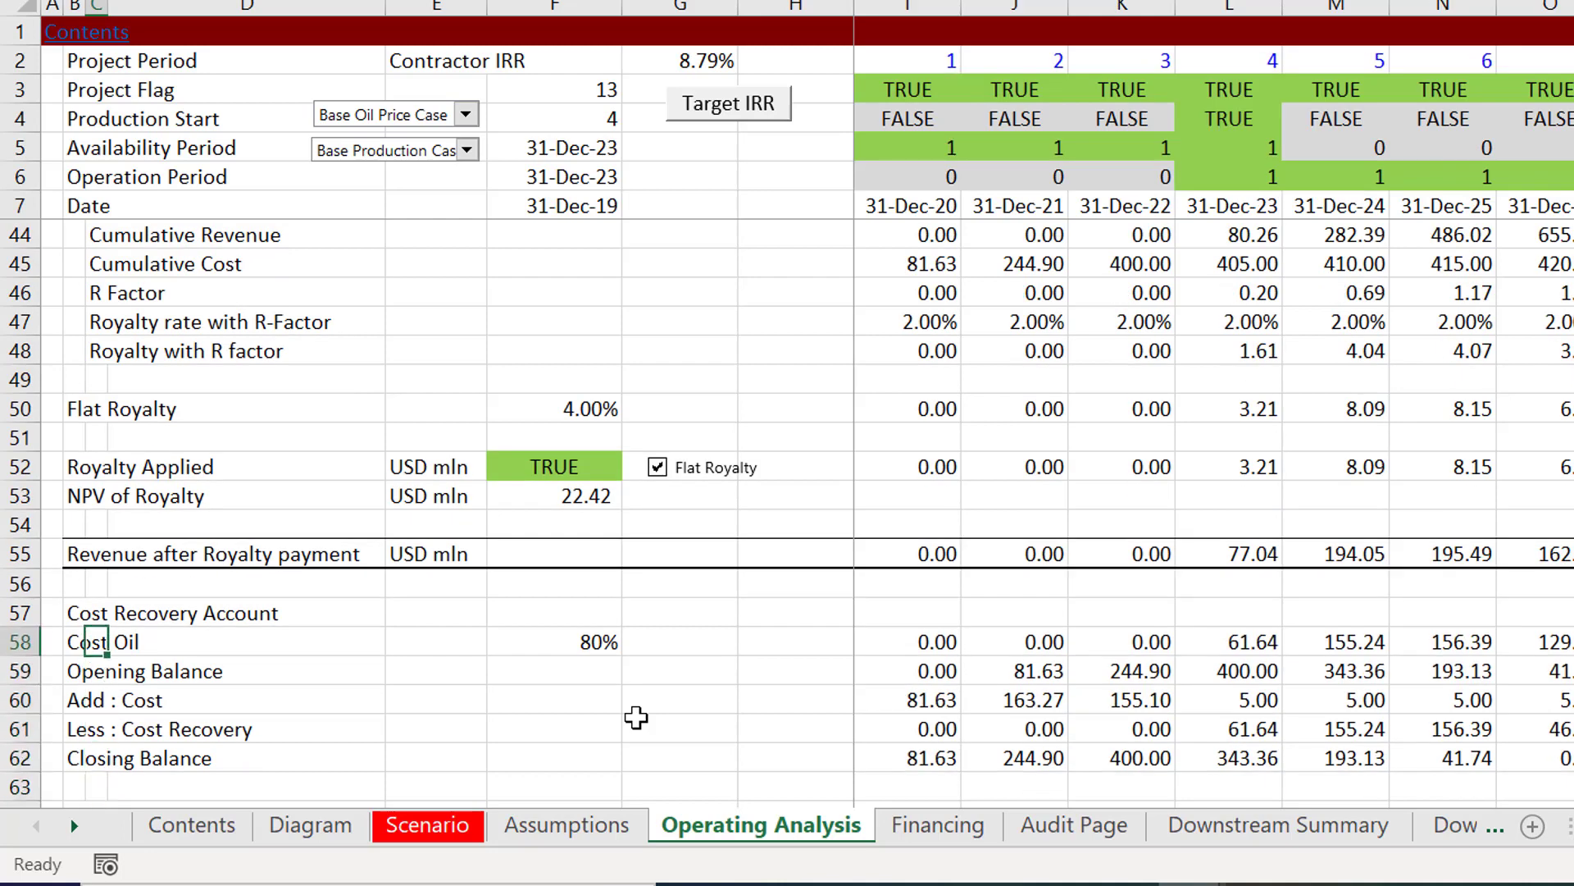
key("Up")
key("Up")
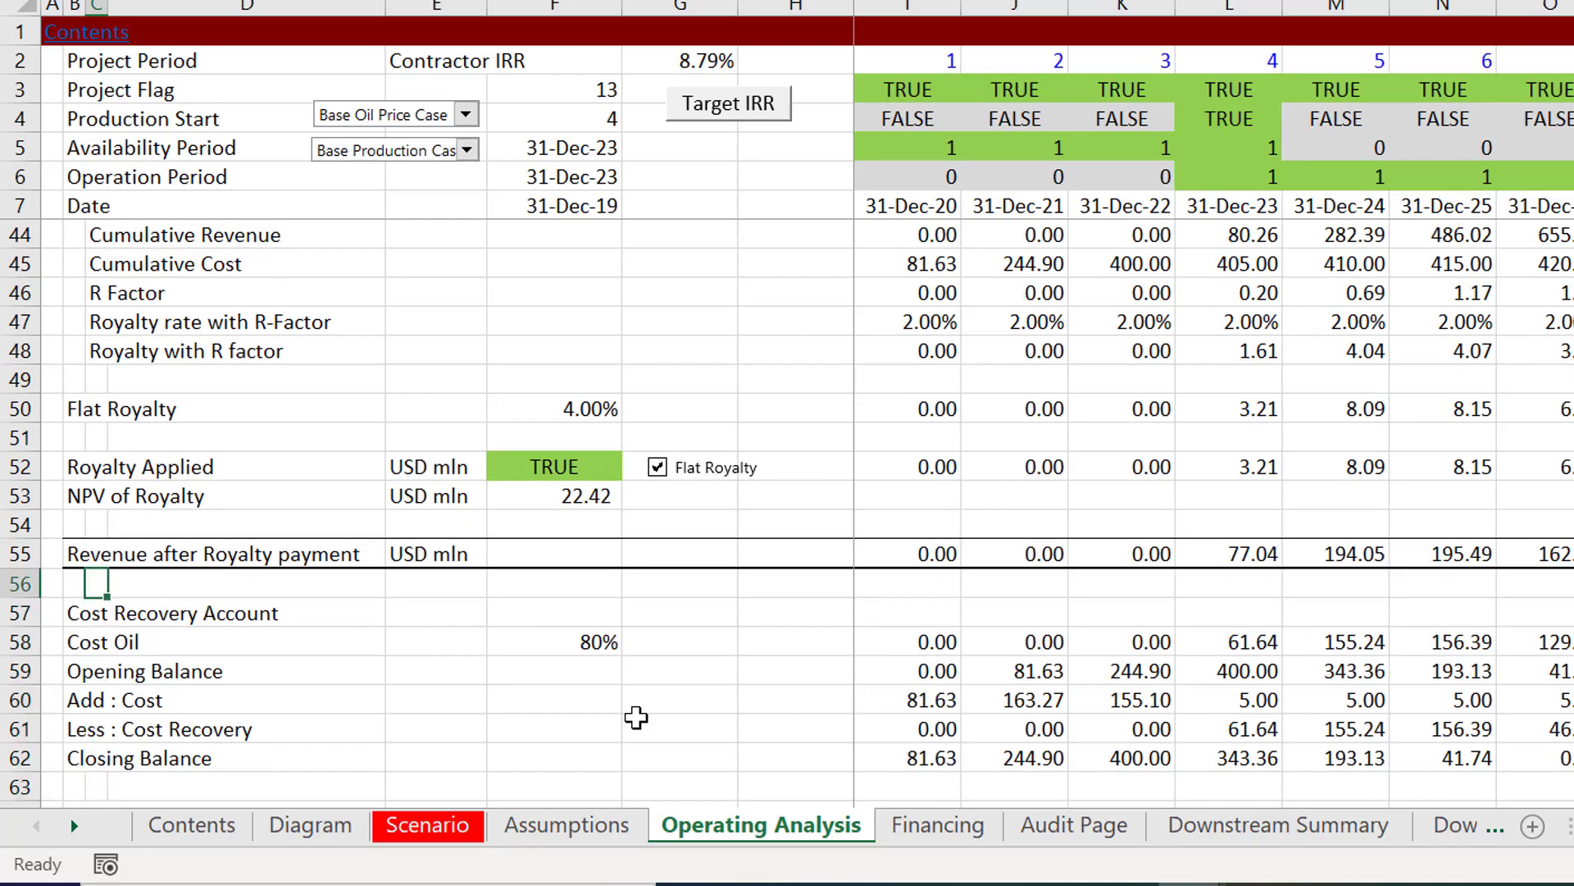
key("Down")
key("Down")
key("Down")
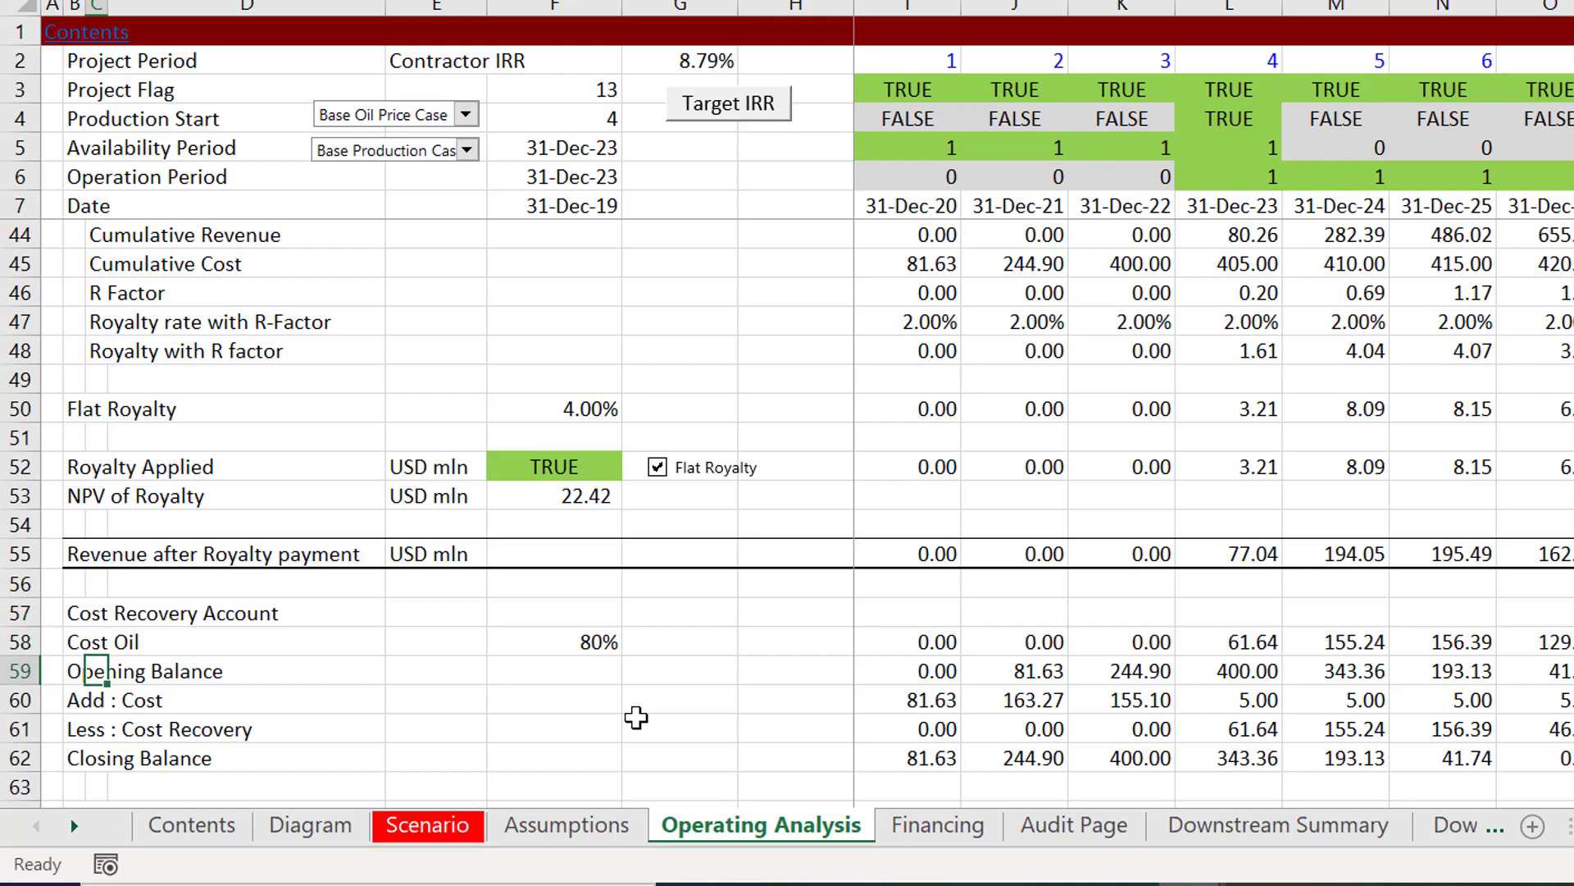
key("Home")
key("shift+space")
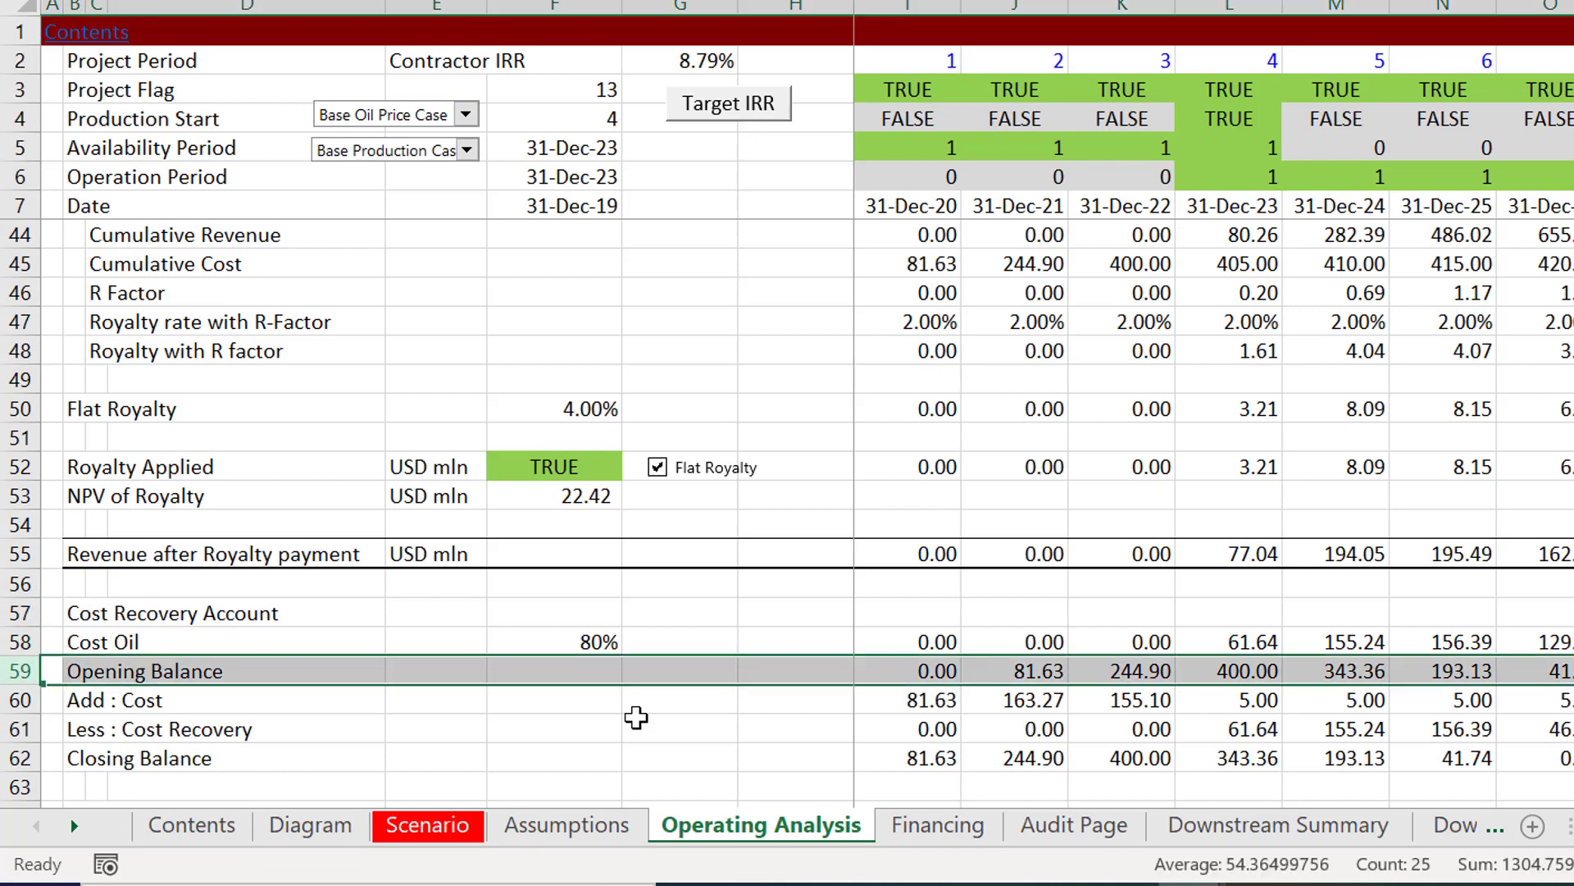
key("ctrl+shift+plus")
Step: Indent the Cost Recovery Account labels from Cost Oil to NPV of Cost Oil by moving them from column B to column C
key("Up")
key("Up")
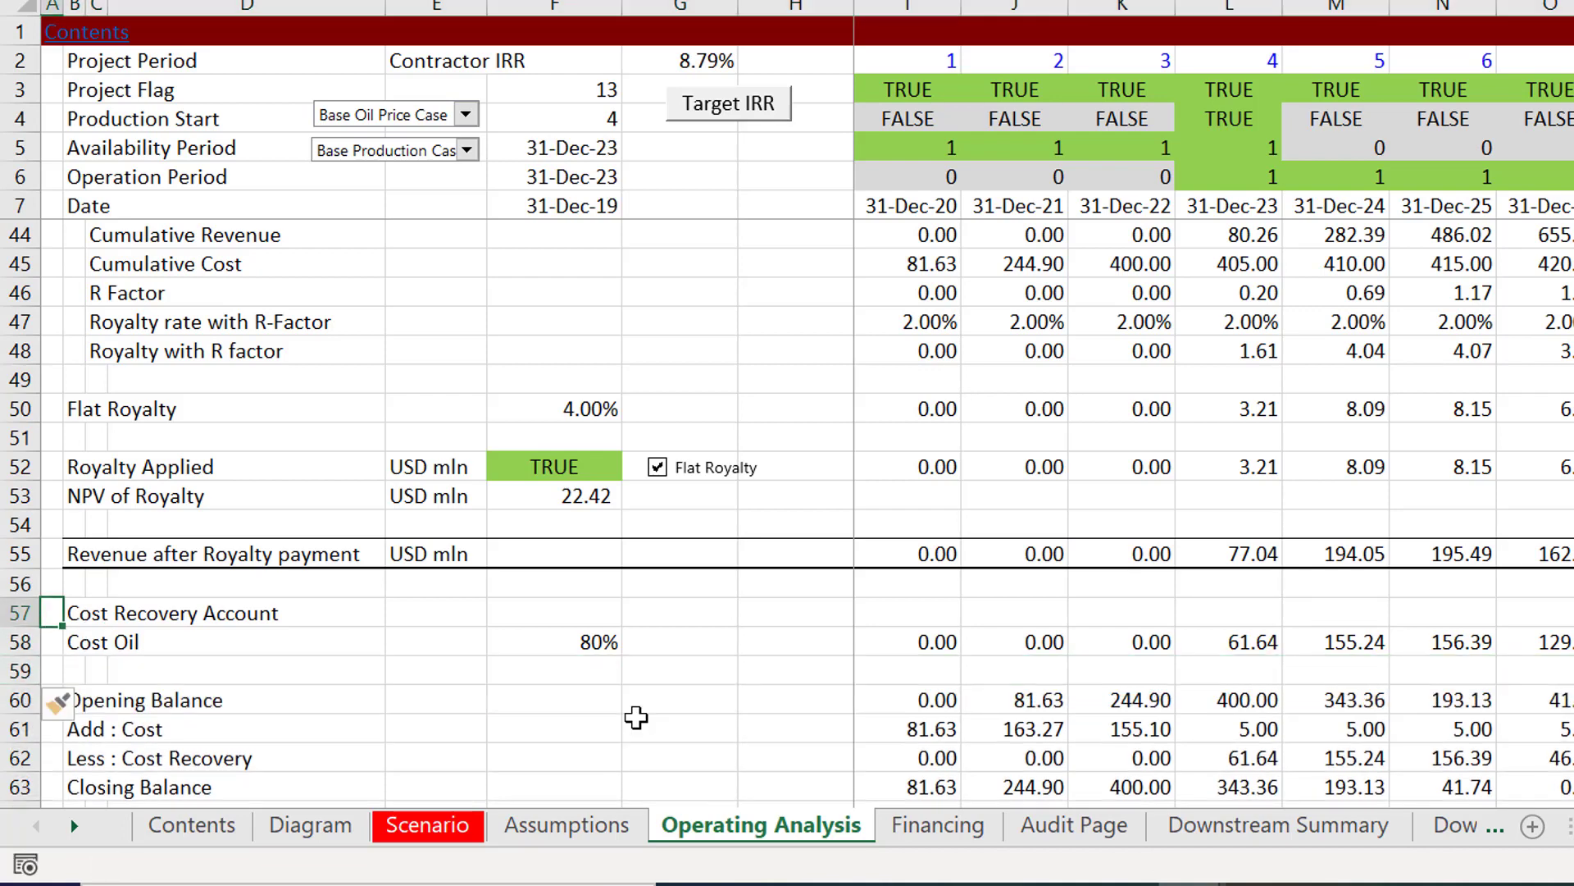
key("Right")
key("Down")
key("shift+Down")
key("shift+Down")
key("shift+Down")
key("shift+Down")
key("shift+Down")
key("shift+Down")
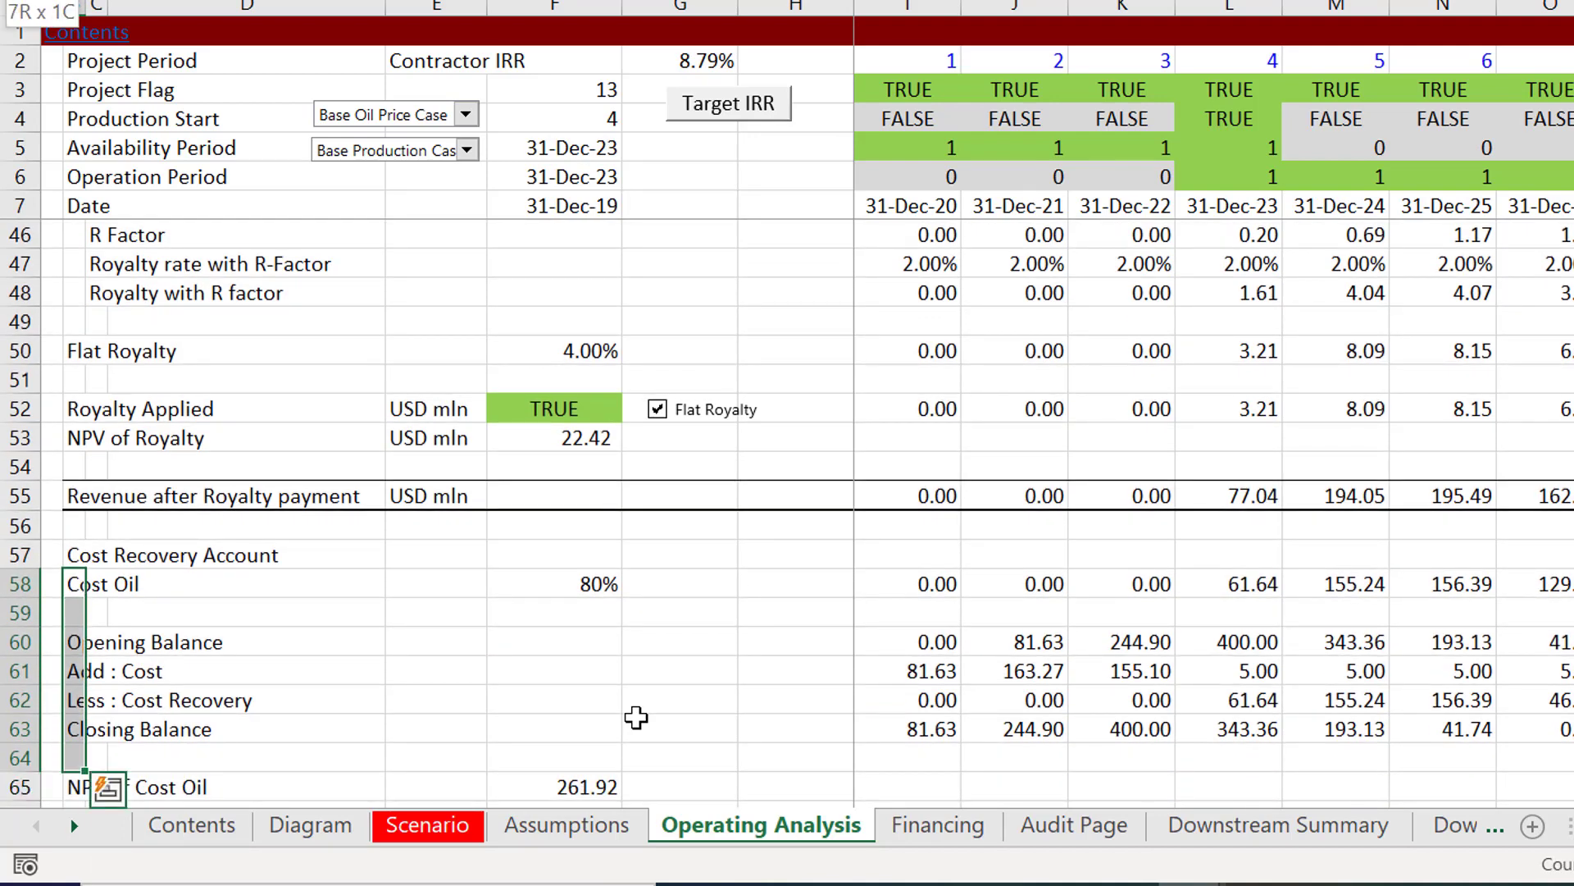
key("ctrl+x")
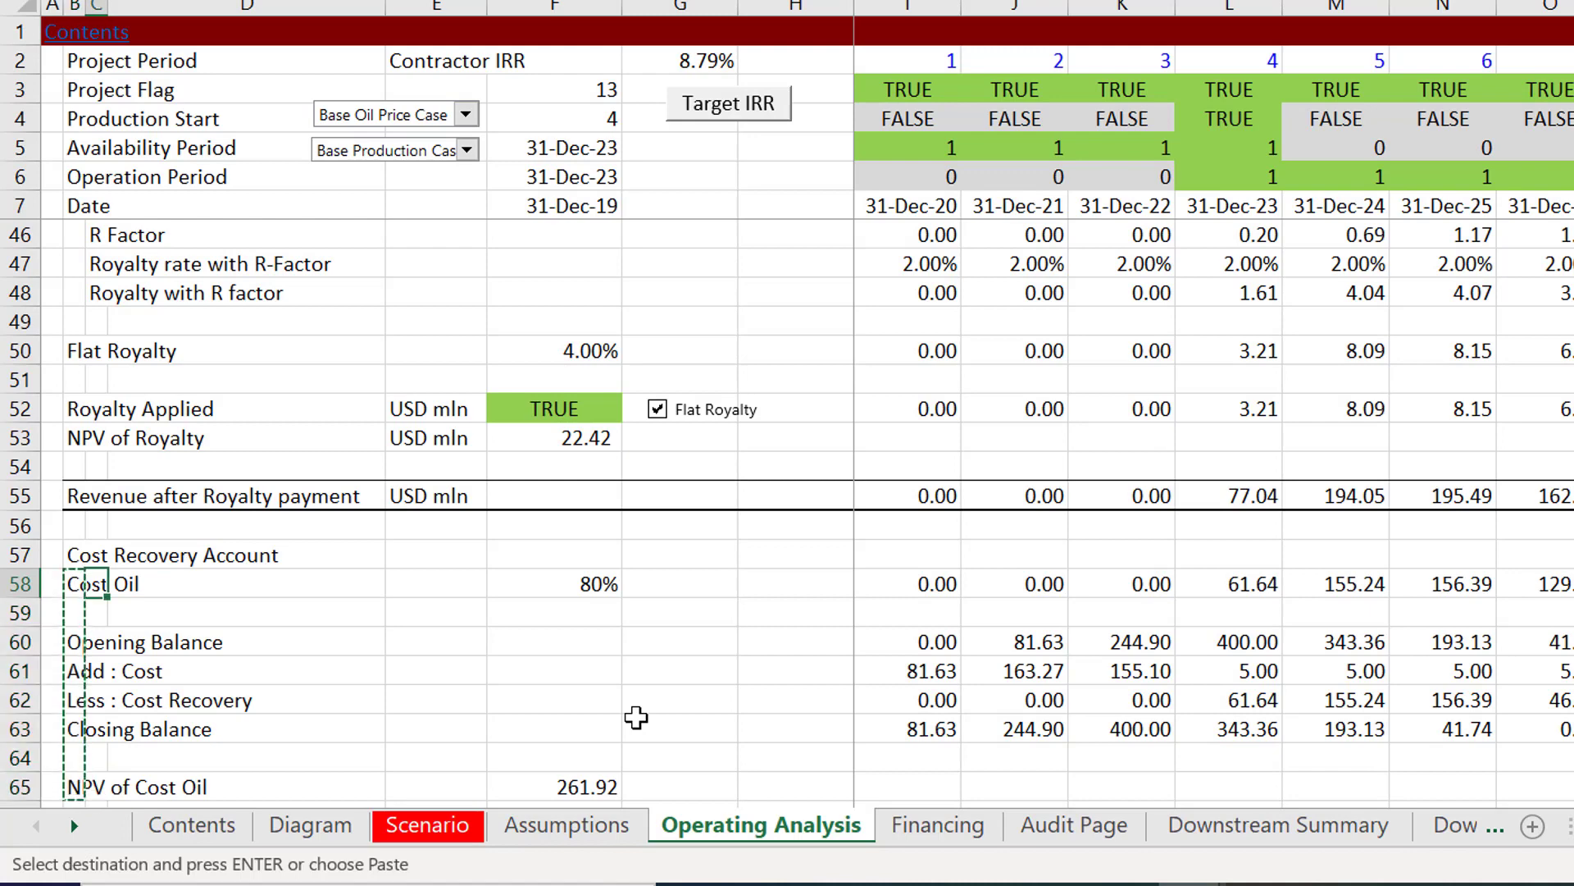
key("Right")
key("ctrl+v")
key("Up")
key("Left")
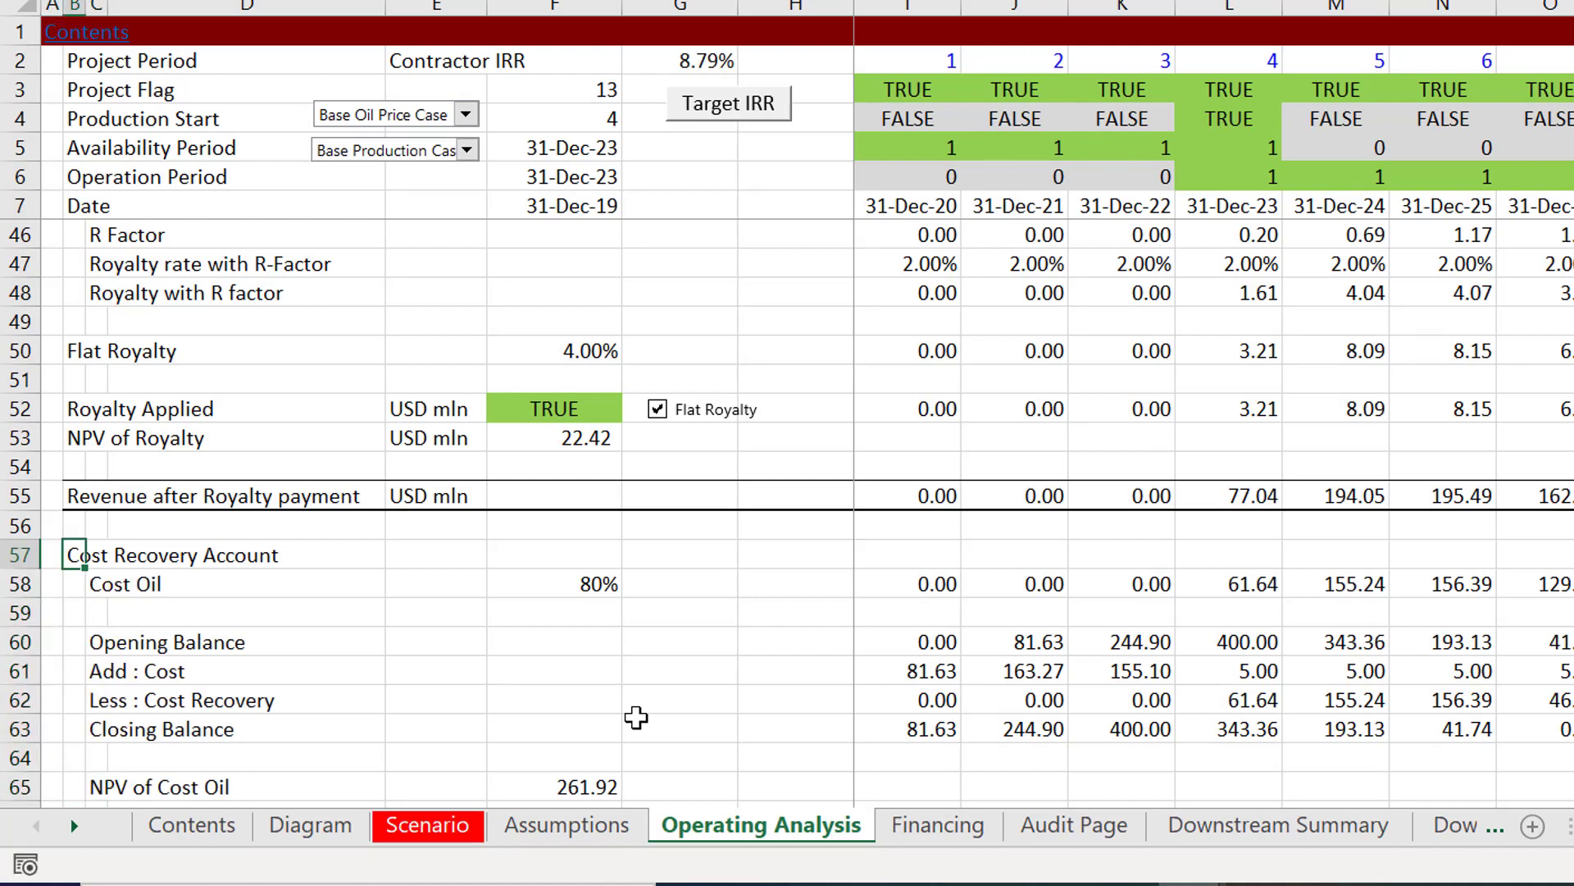
Step: Examine the 31-Dec-23 Cost Oil in L58 against revenue after royalty, the opening balance and the added cost
key("Down")
key("Right")
key("Right")
key("Right")
key("Right")
key("Right")
key("Right")
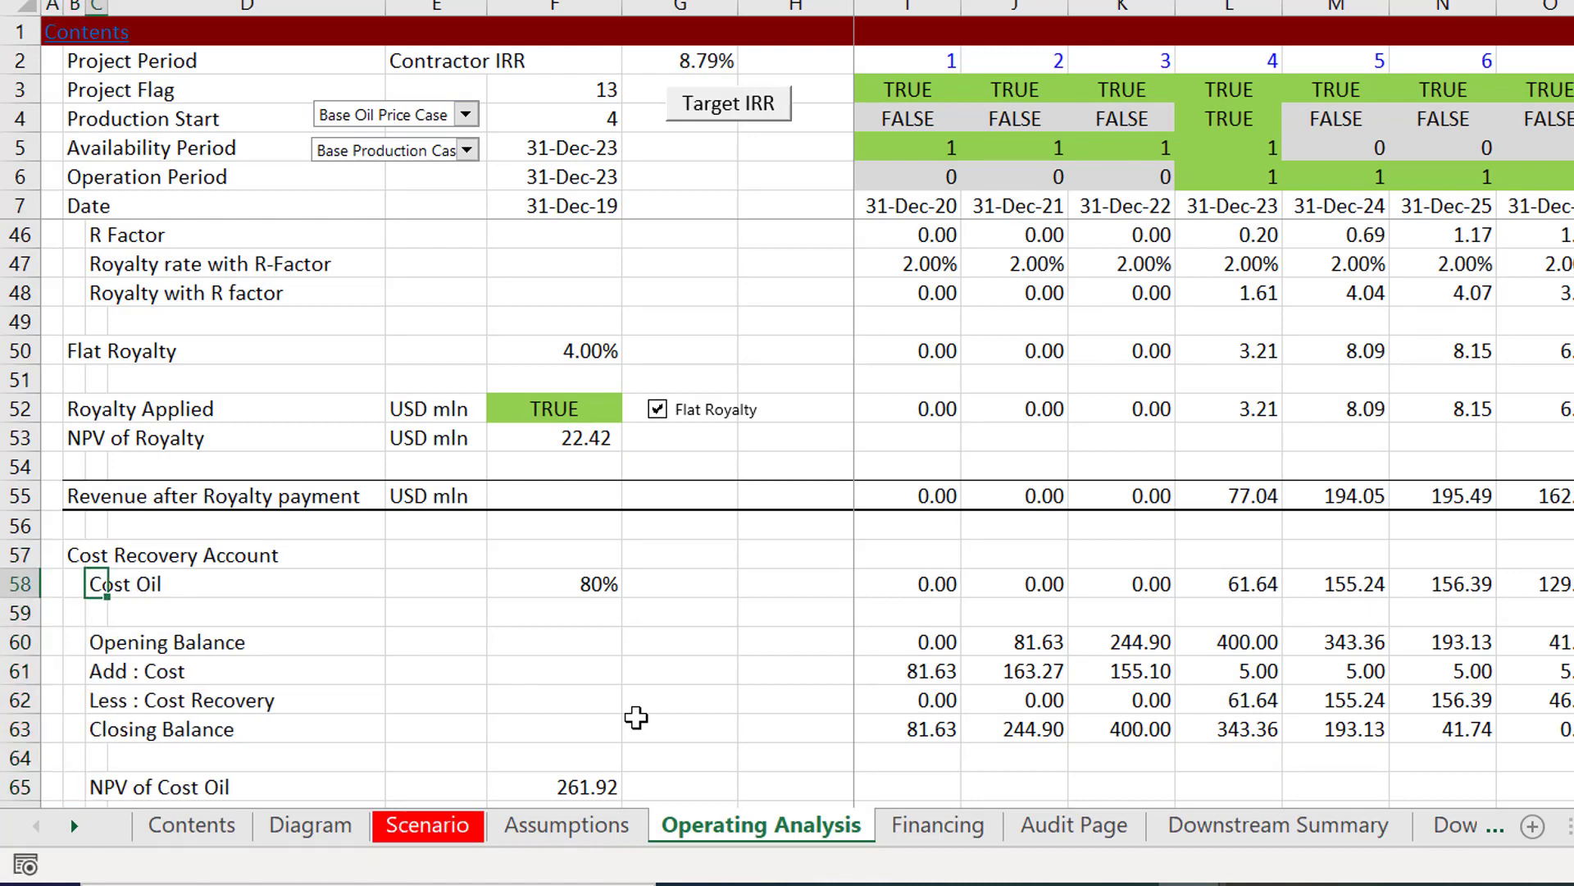
key("Right")
key("Right")
key("Right")
key("Right")
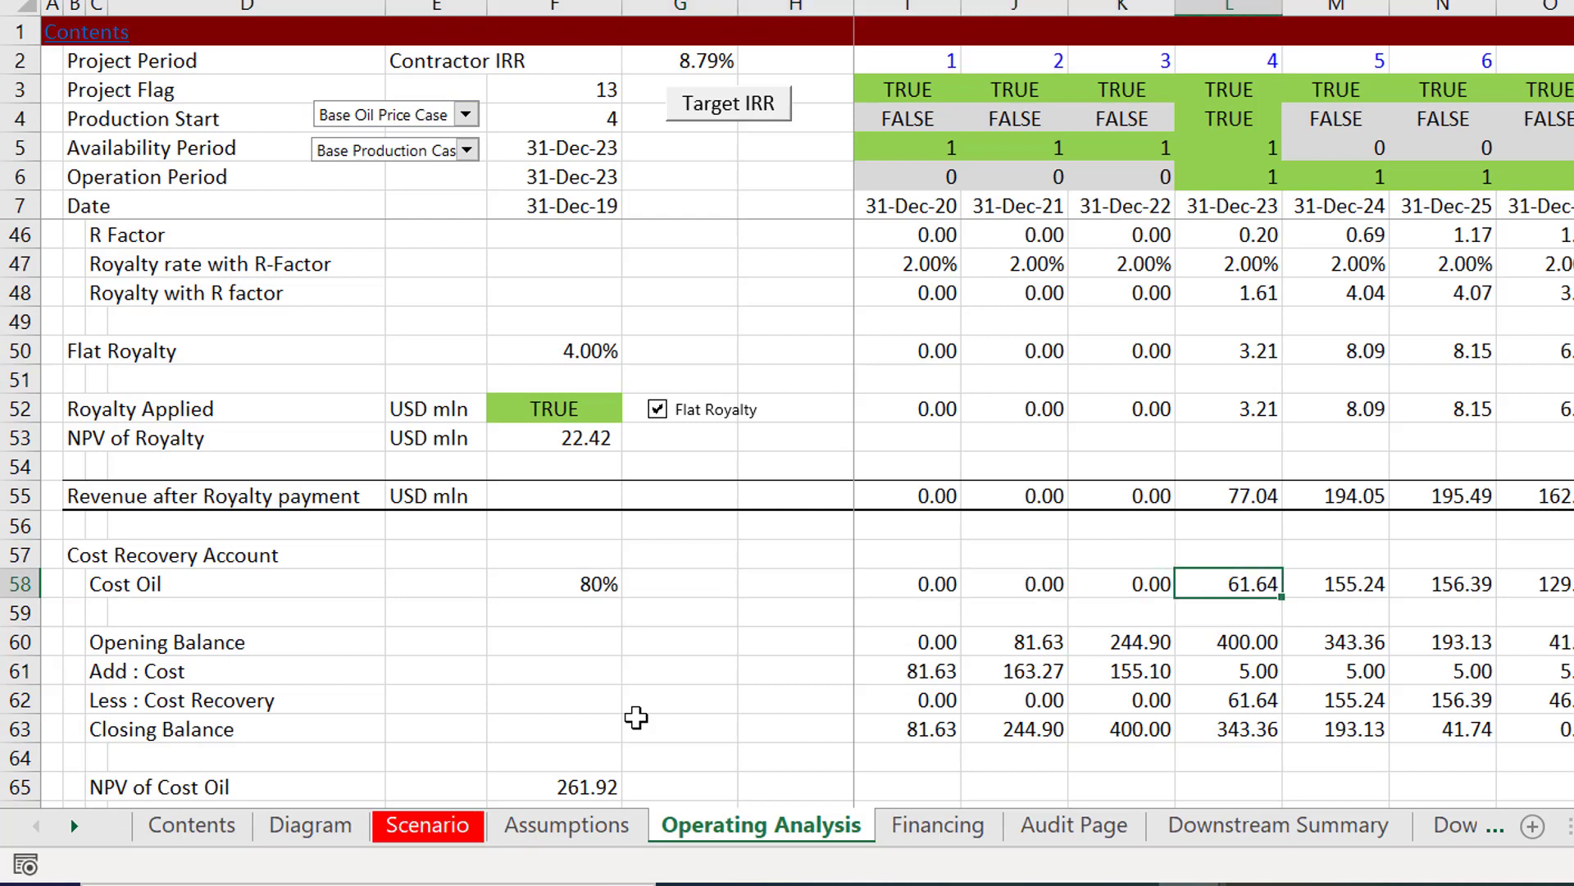
key("Up")
key("Up")
key("Up")
key("Down")
key("Down")
key("Down")
key("Down")
key("Down")
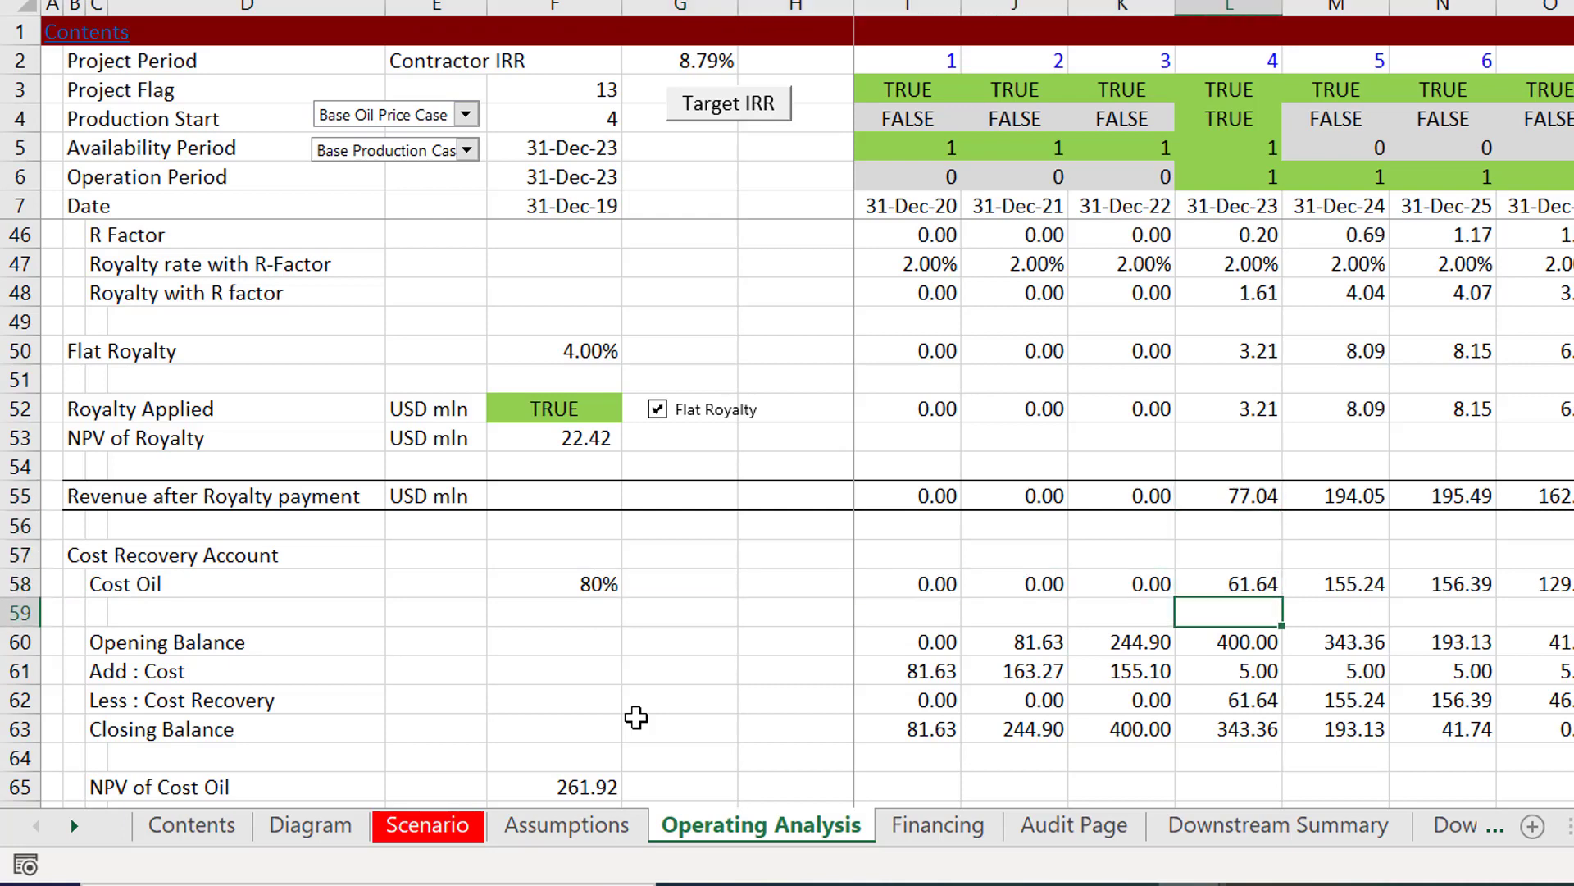
key("Down")
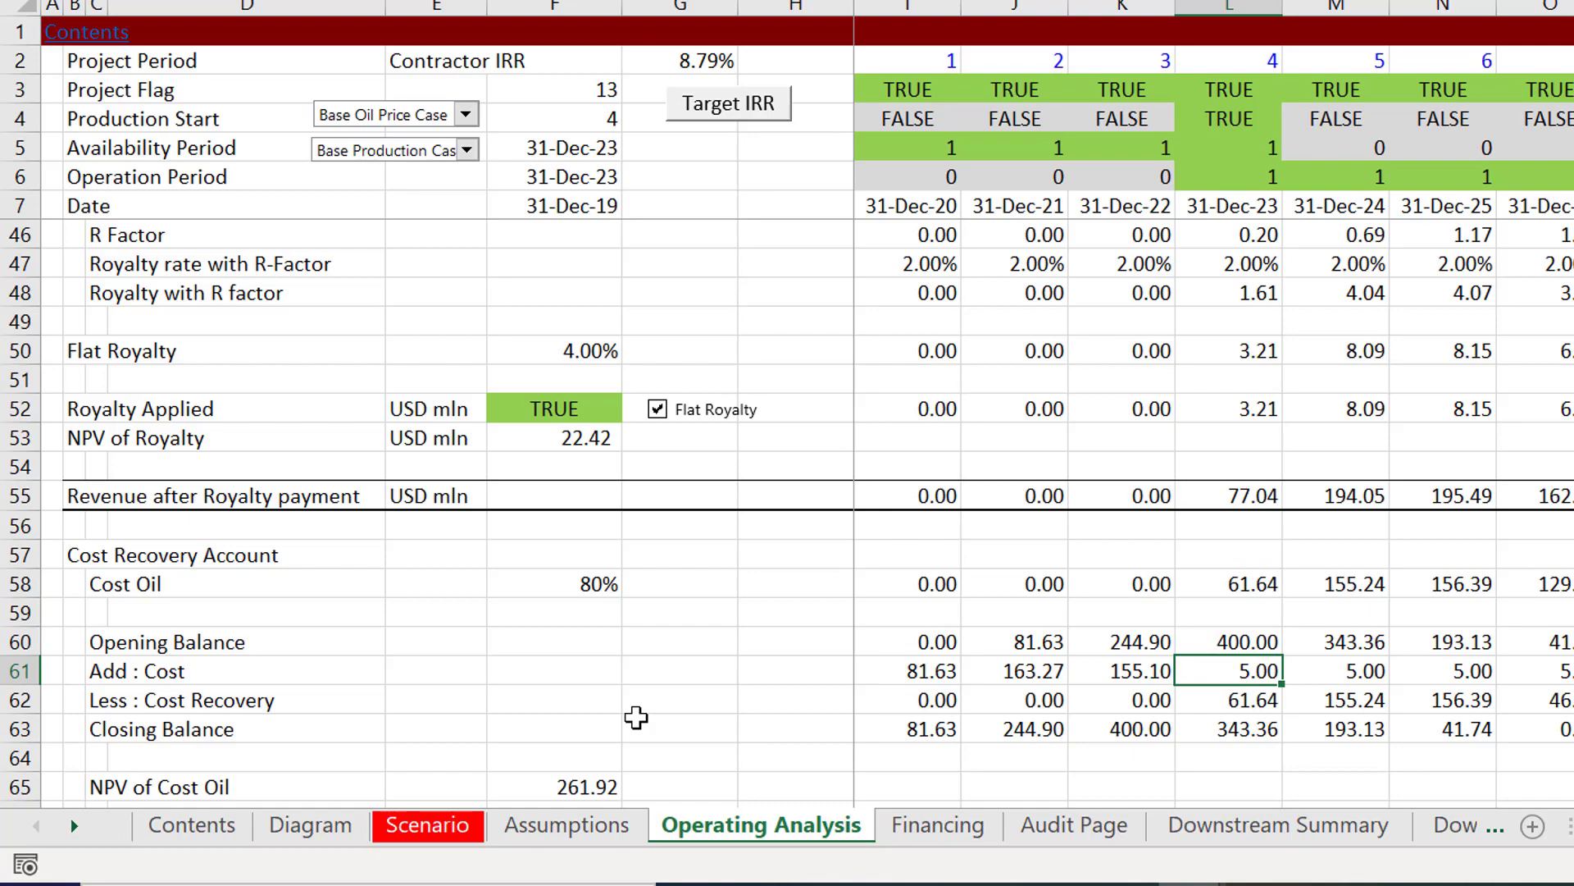
Step: View the State royalty and excess oil boxes on the Diagram sheet, and return to Operating Analysis
key("ctrl+Page_Up")
key("ctrl+Page_Up")
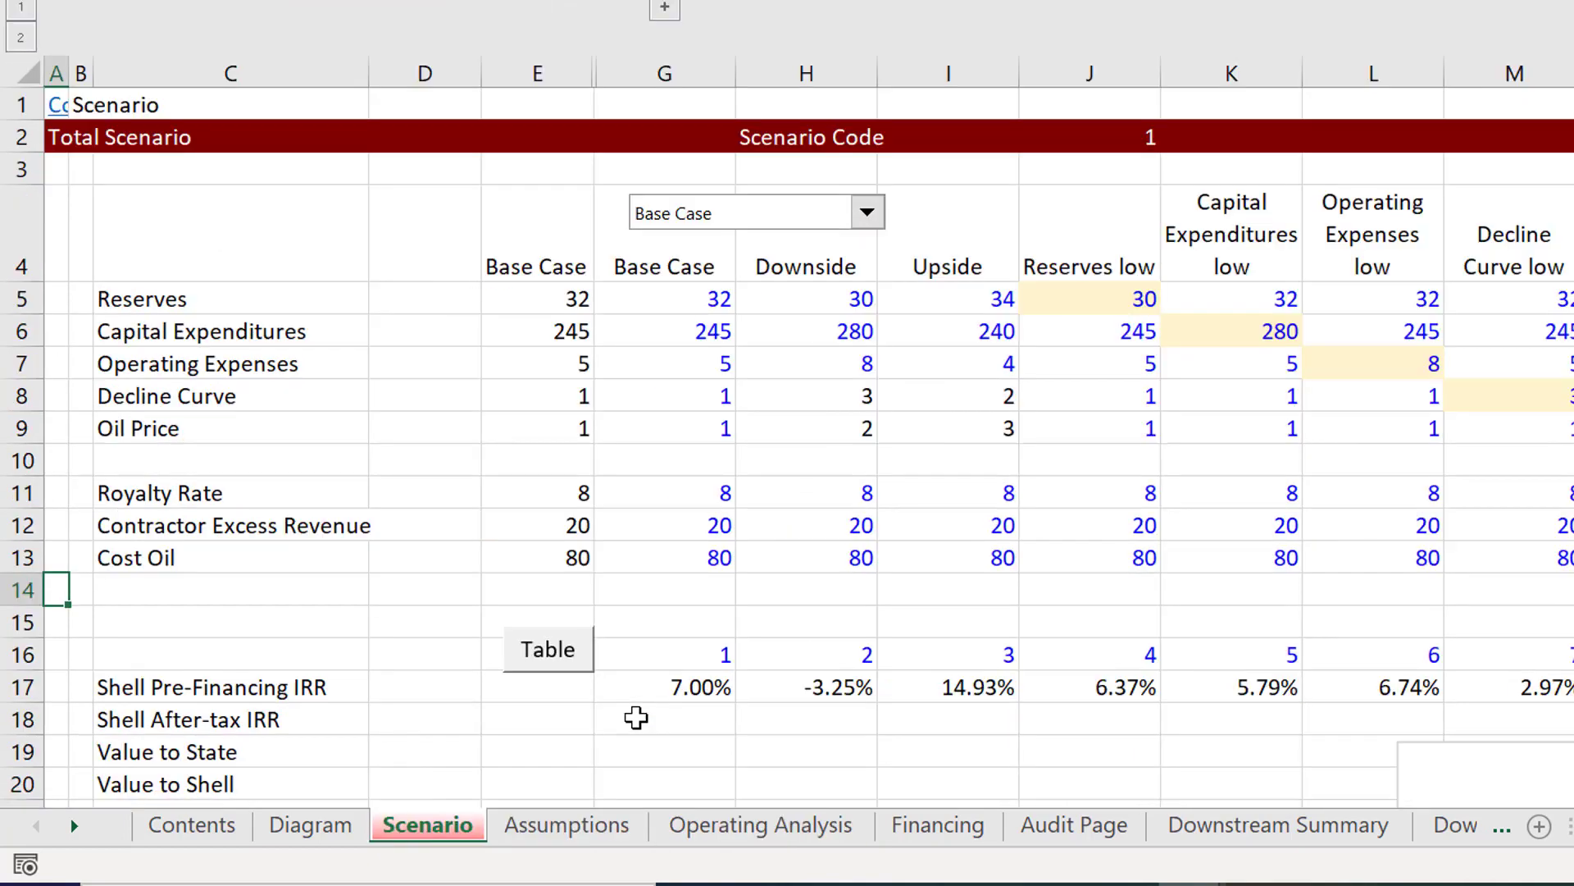
key("ctrl+Page_Up")
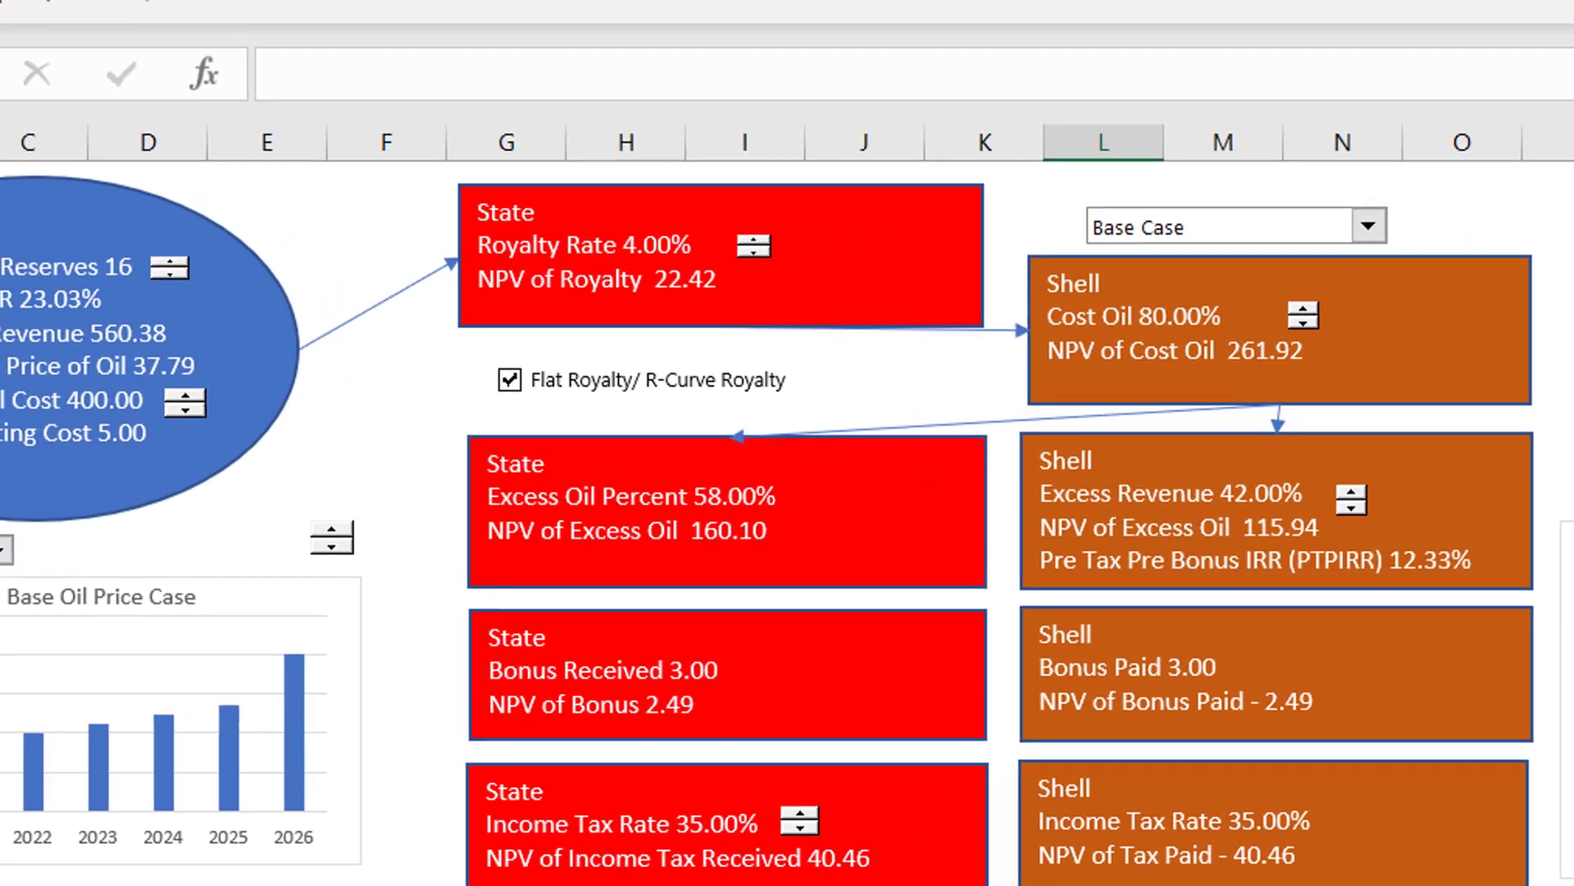
key("ctrl+Page_Down")
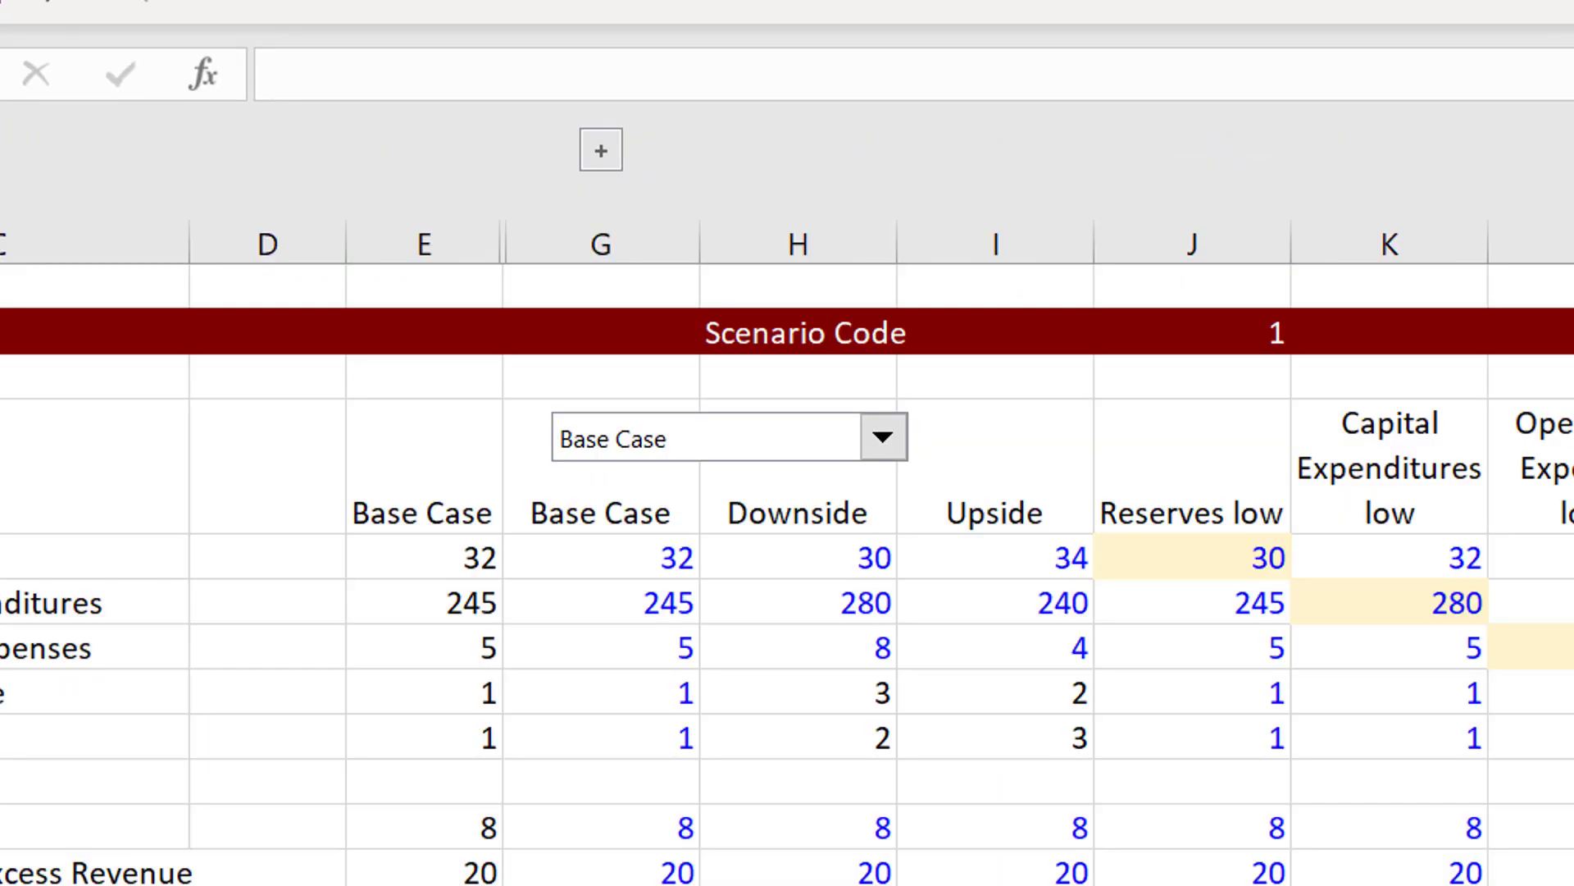
key("ctrl+Page_Down")
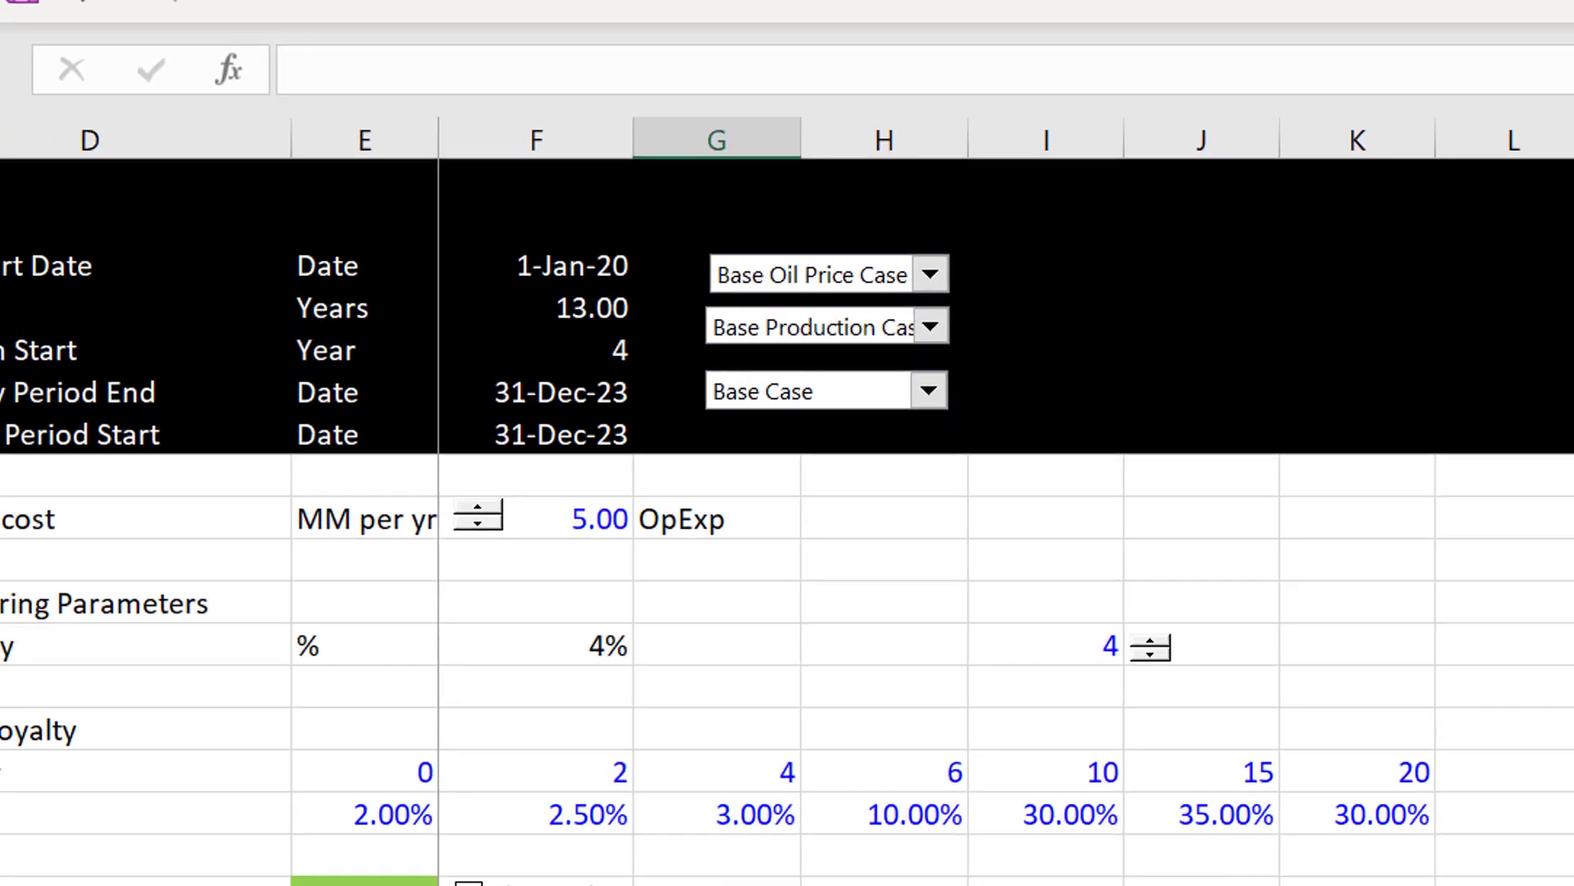
key("ctrl+Page_Down")
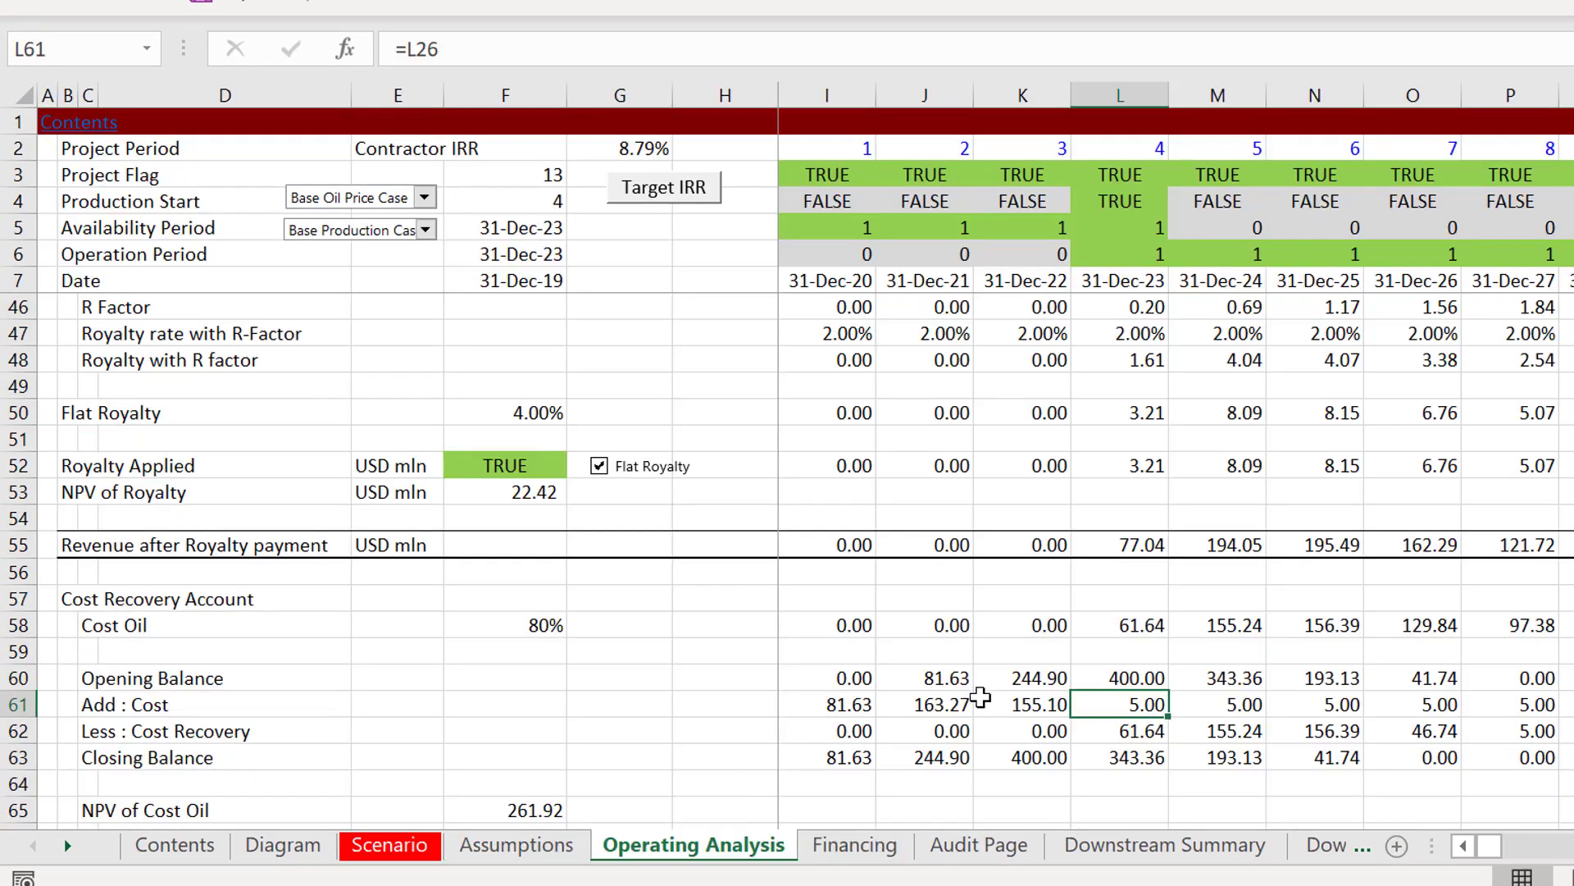
Step: Correct the first Opening Balance formula in I60 so it refers to the preceding column's Closing Balance, =H63
left_click(899, 638)
key("Down")
key("Down")
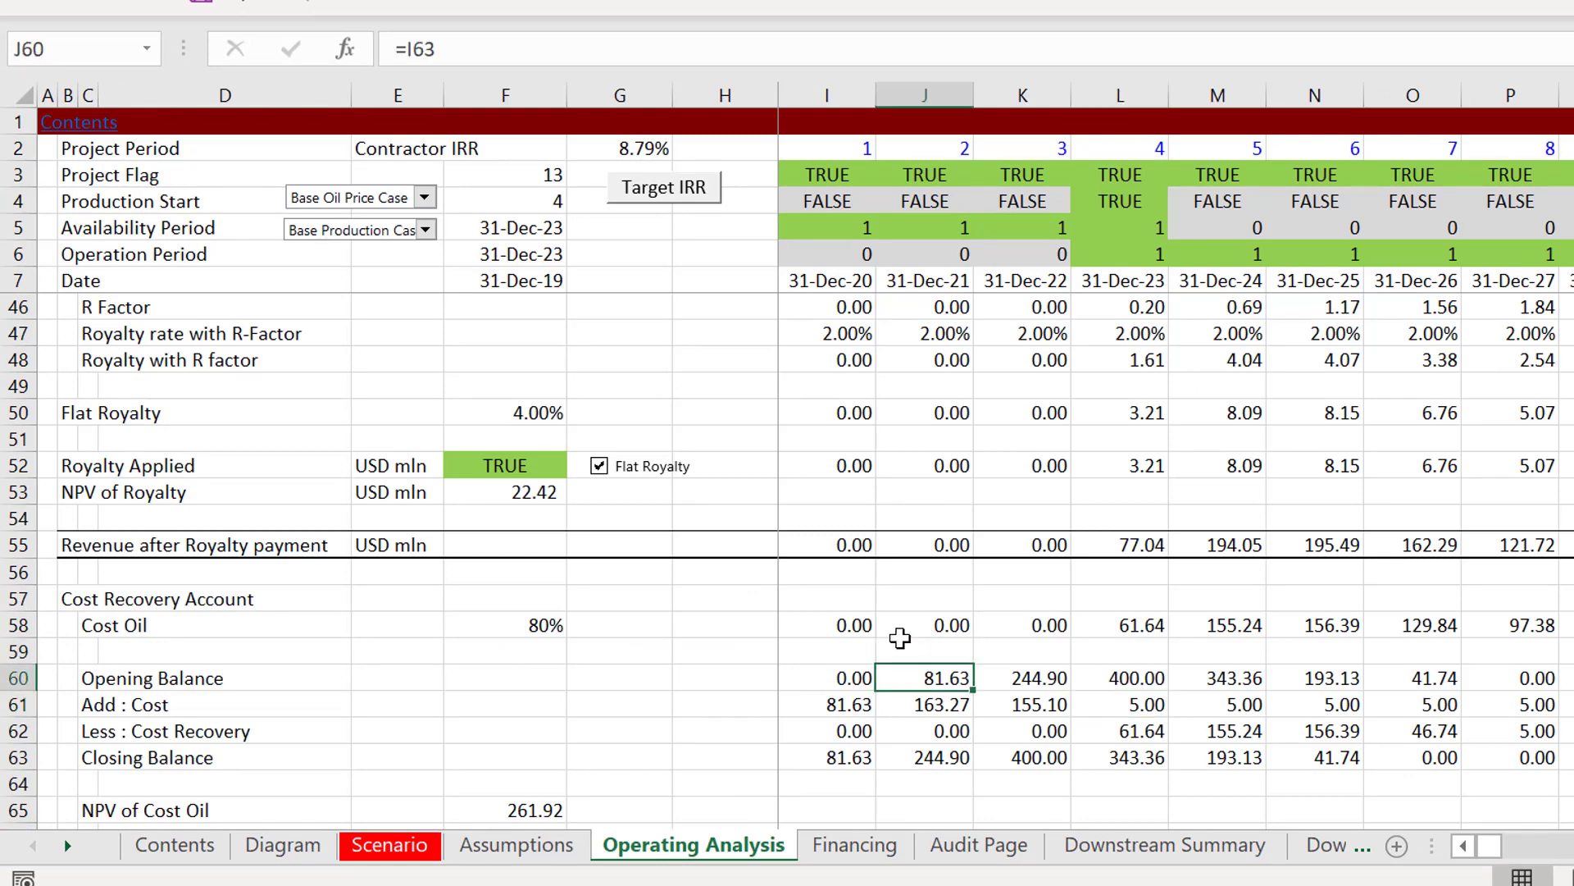
key("Left")
key("Up")
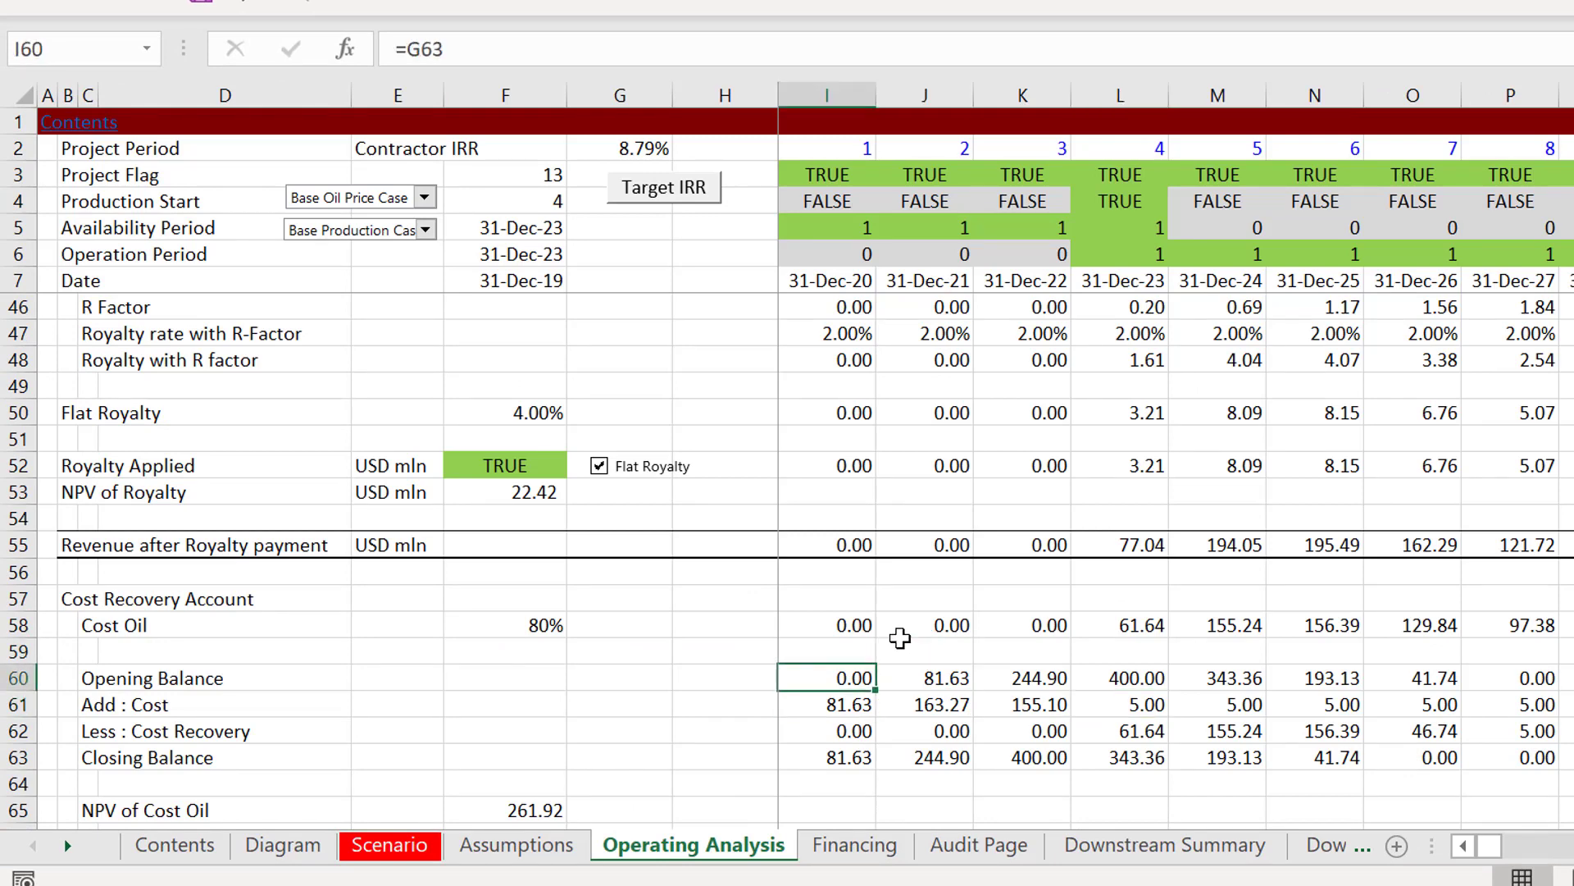
key("Left")
key("Down")
key("Right")
key("Up")
key("F2")
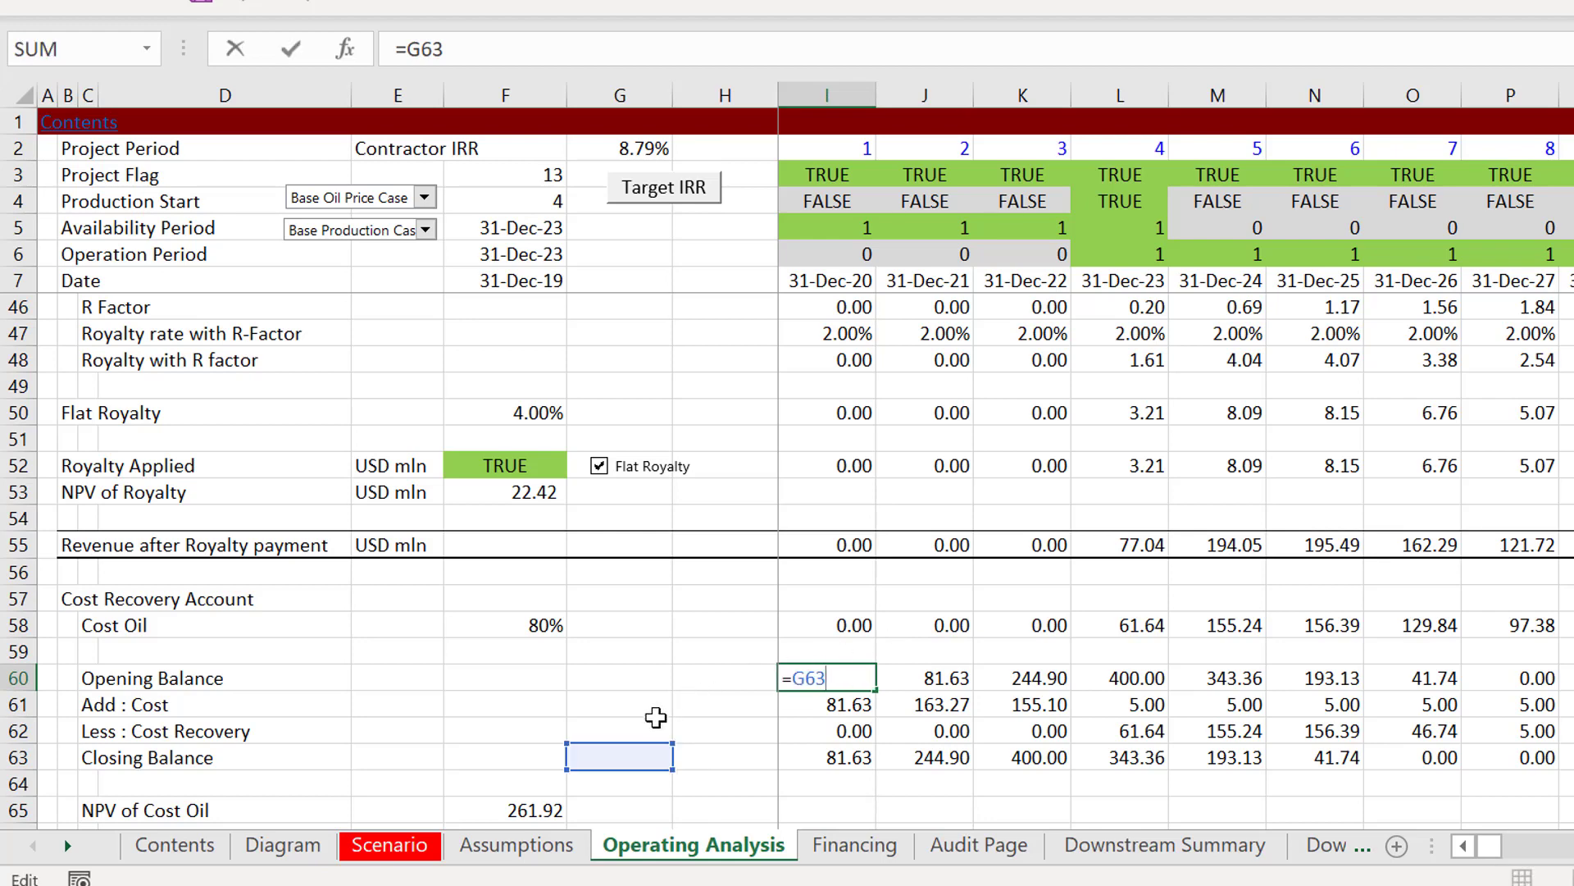
left_click_drag(648, 743, 734, 747)
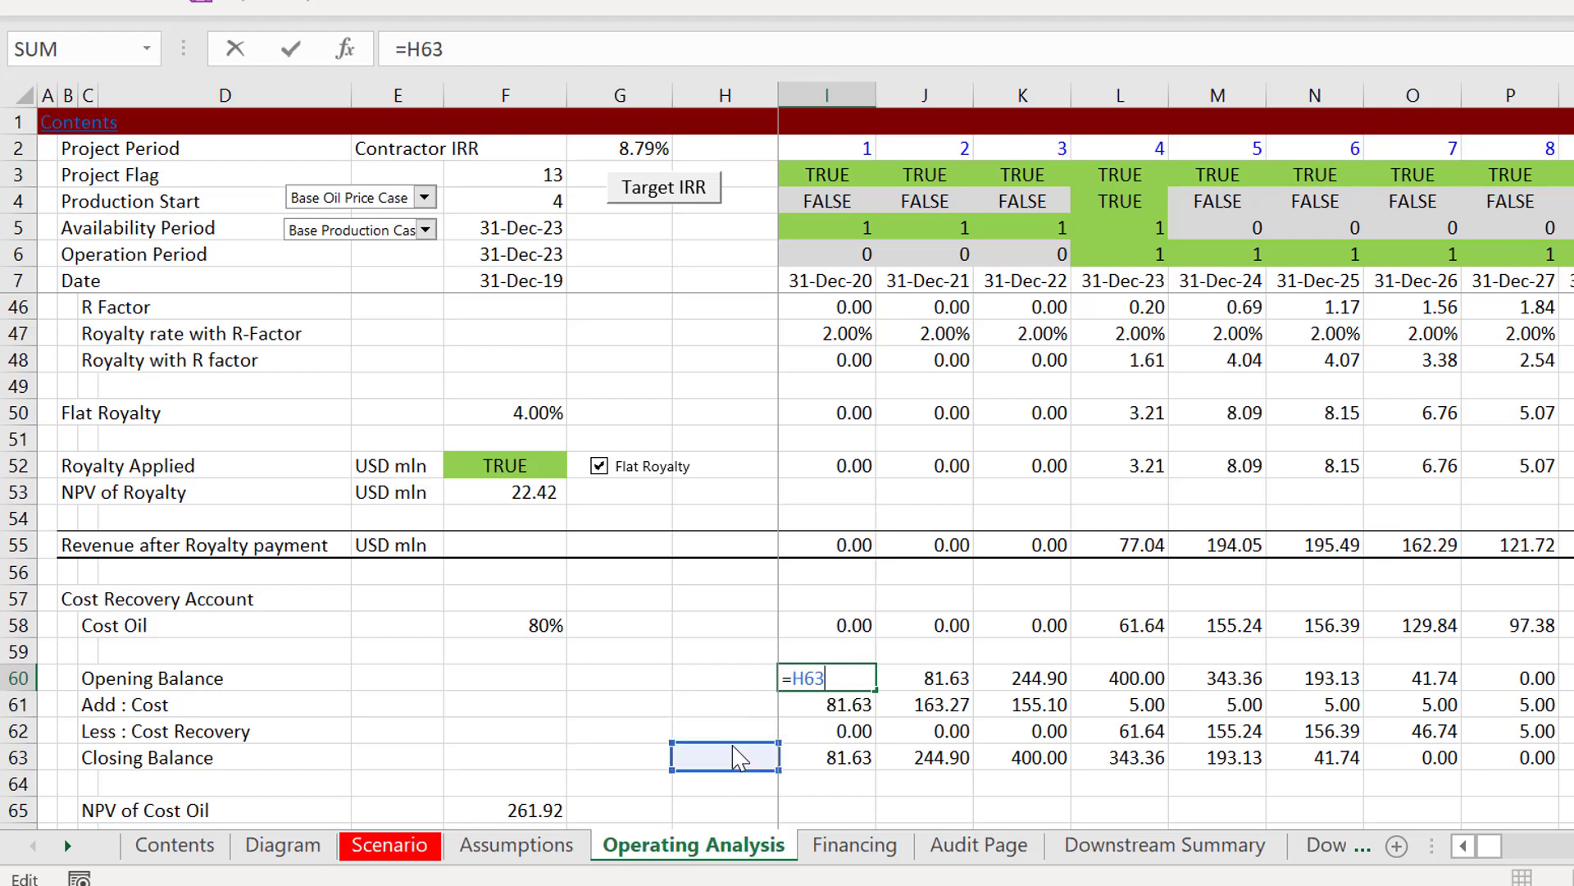
key("Return")
key("Up")
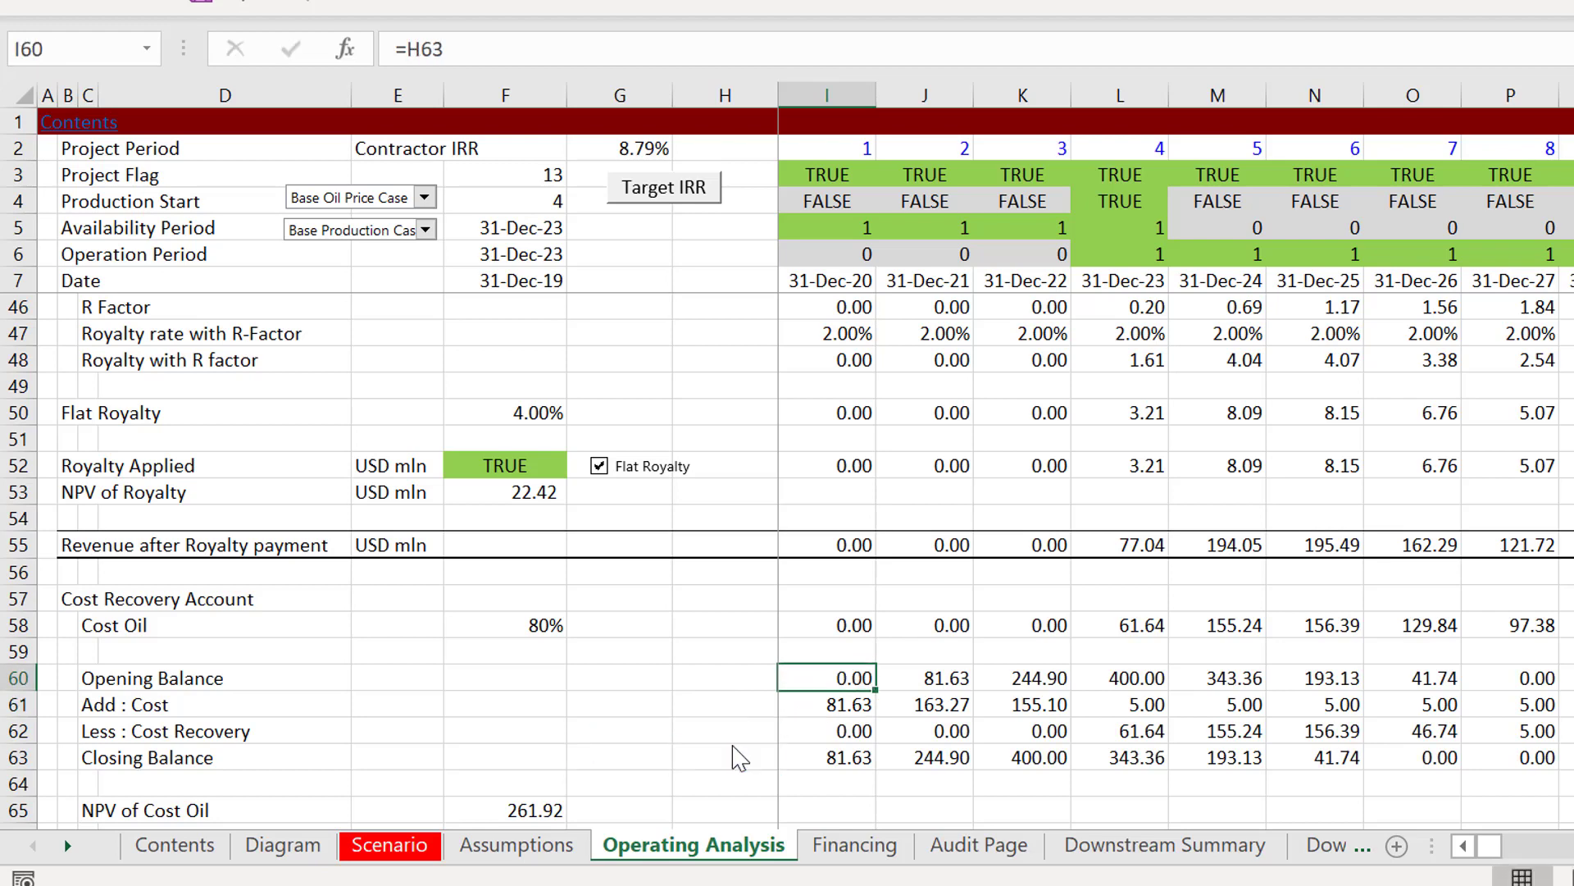
Step: Check the Opening Balance formula in J60 and the Add : Cost formula in I61
key("Right")
key("F2")
key("Escape")
key("Left")
key("Down")
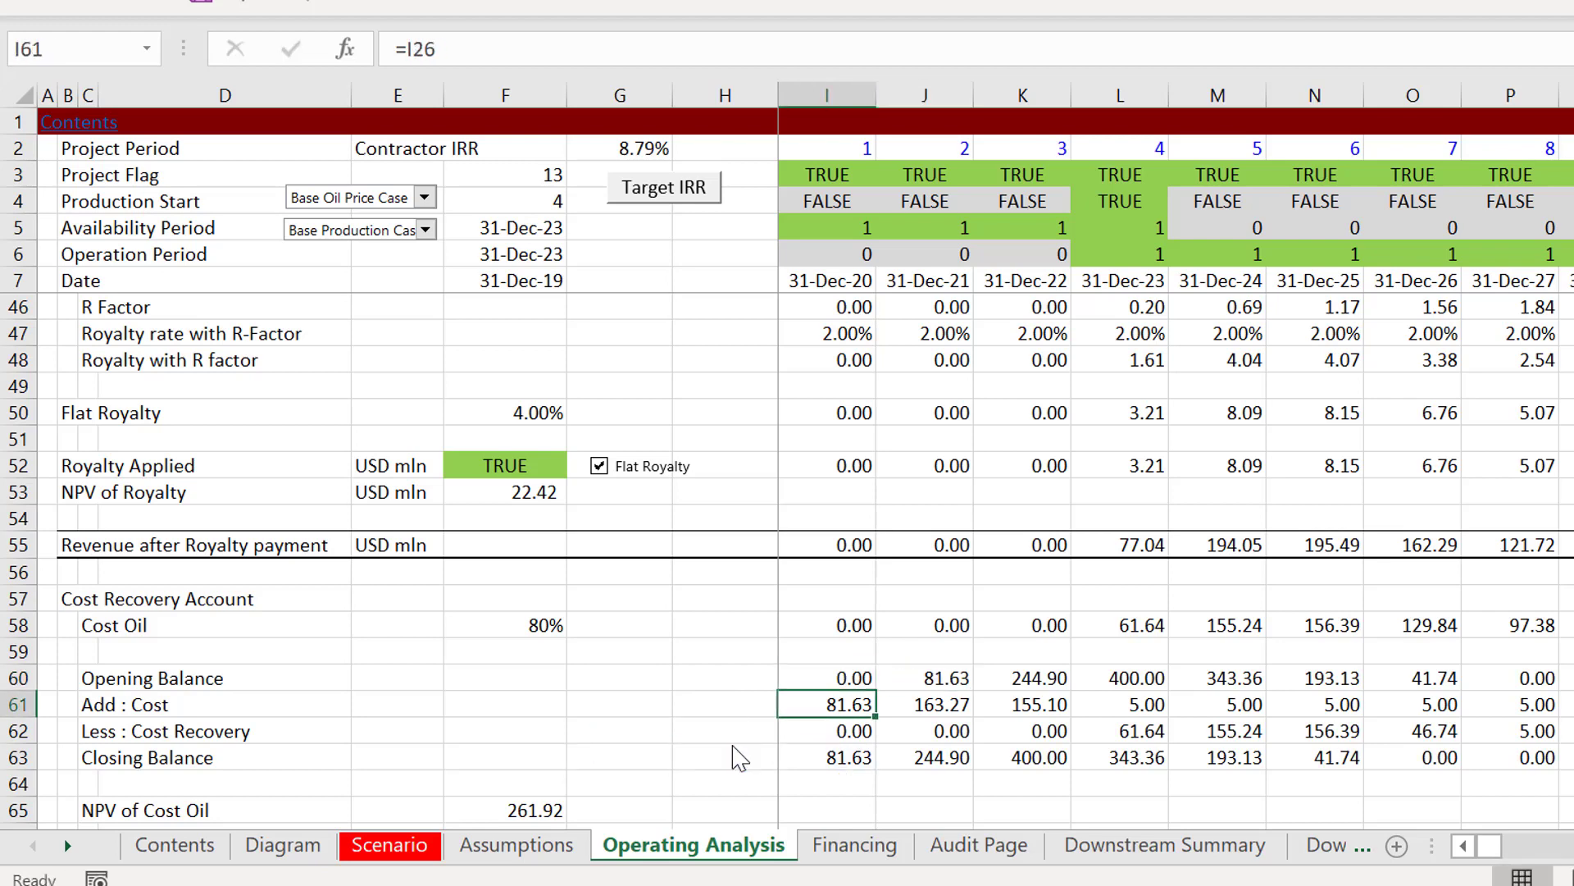
key("F2")
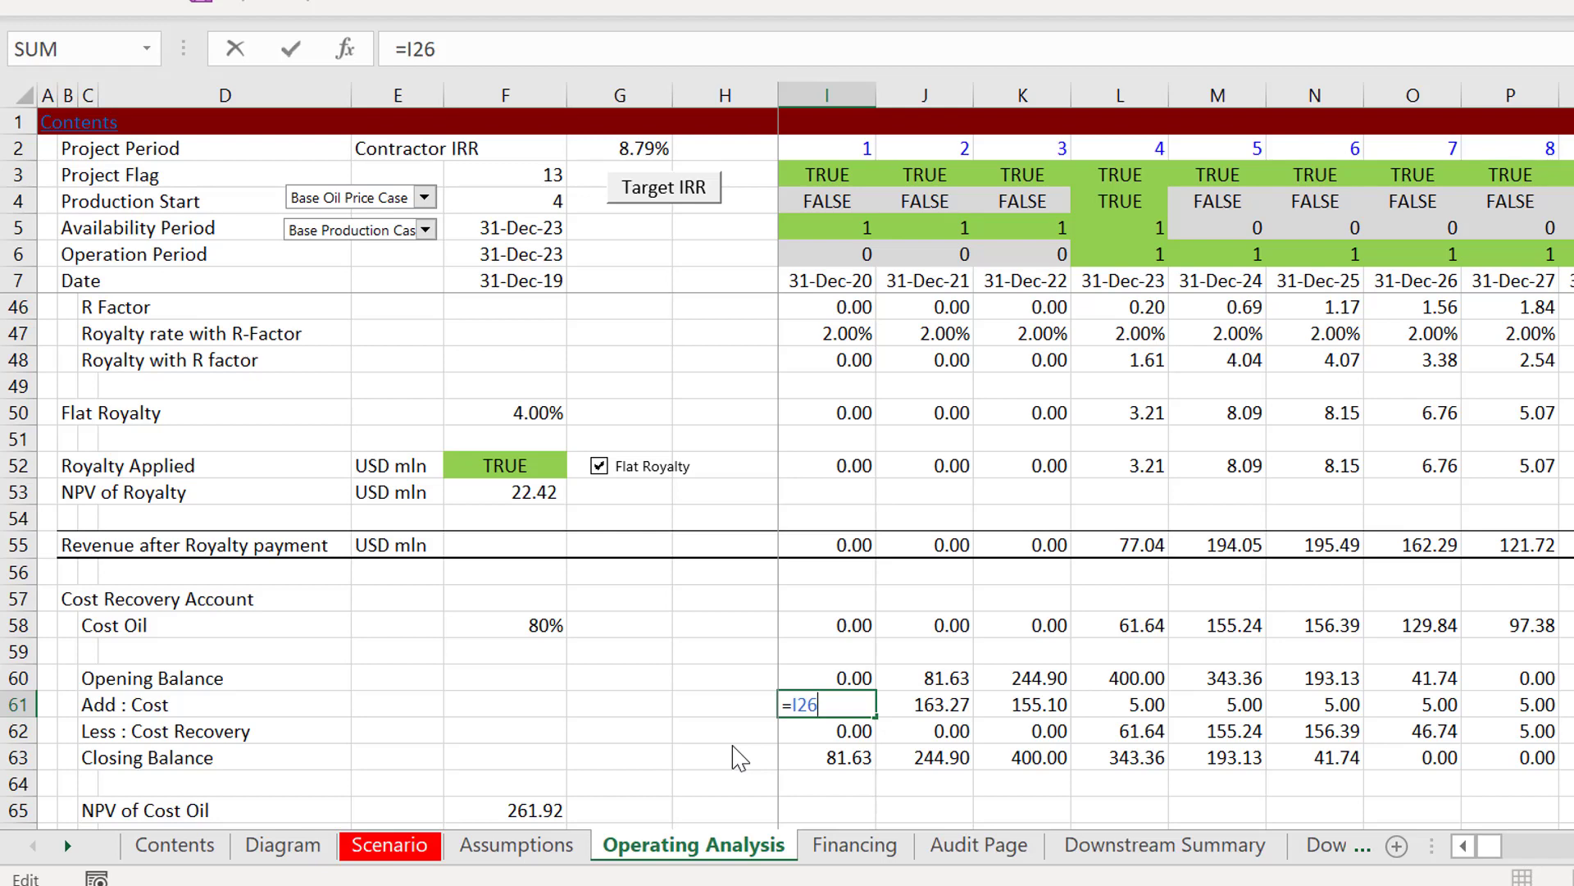
key("Escape")
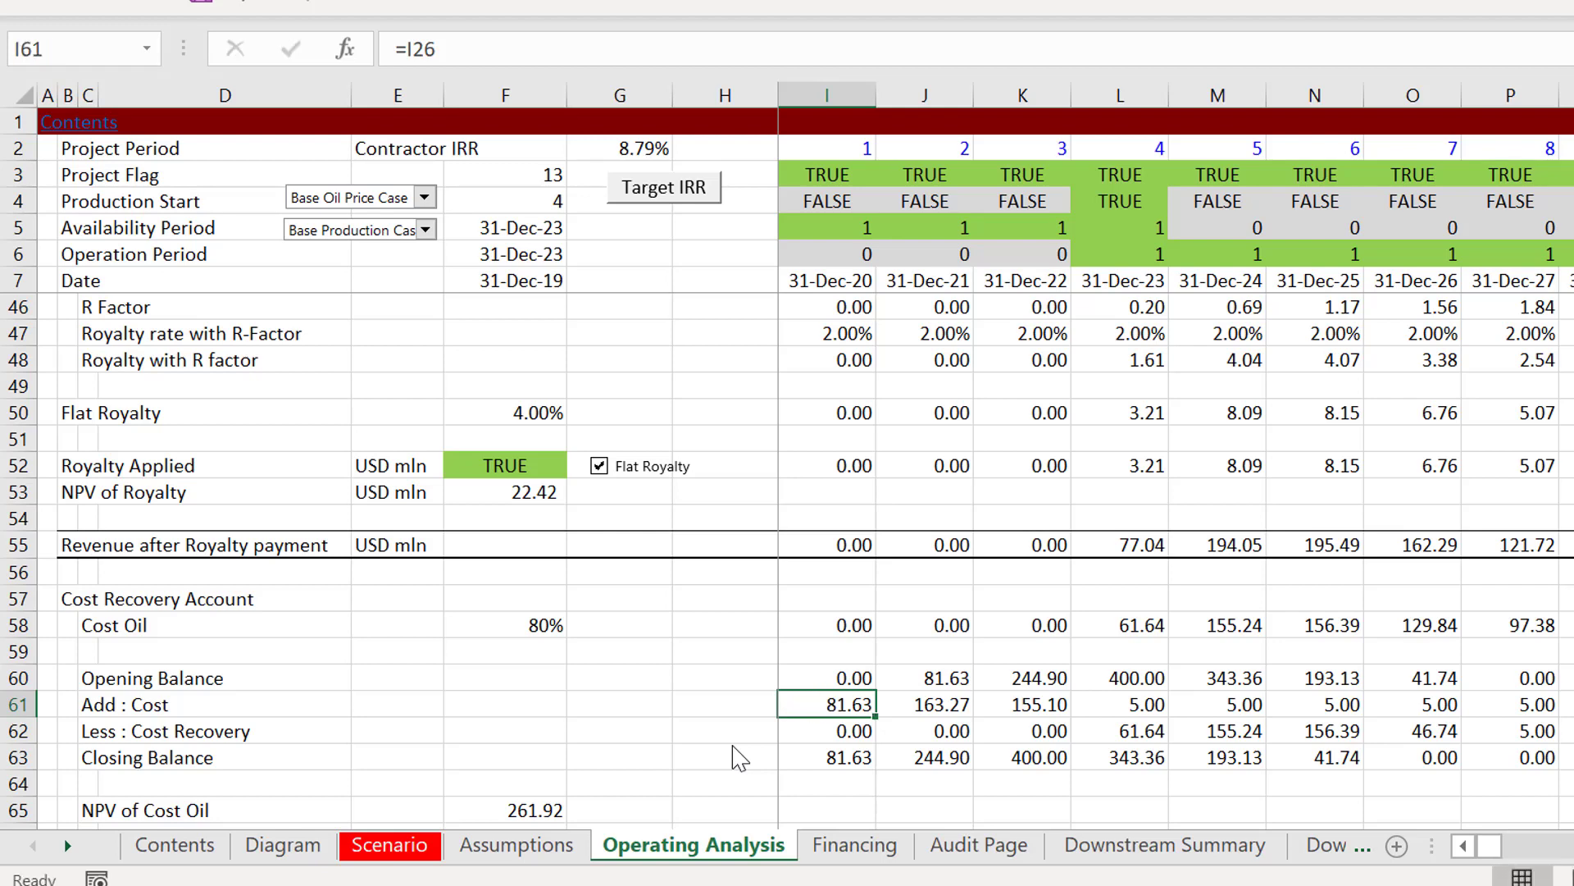
Step: Trace the Add : Cost reference up to the Total Capital and operating cost row in the Profitability of Field section
key("Page_Up")
key("Page_Up")
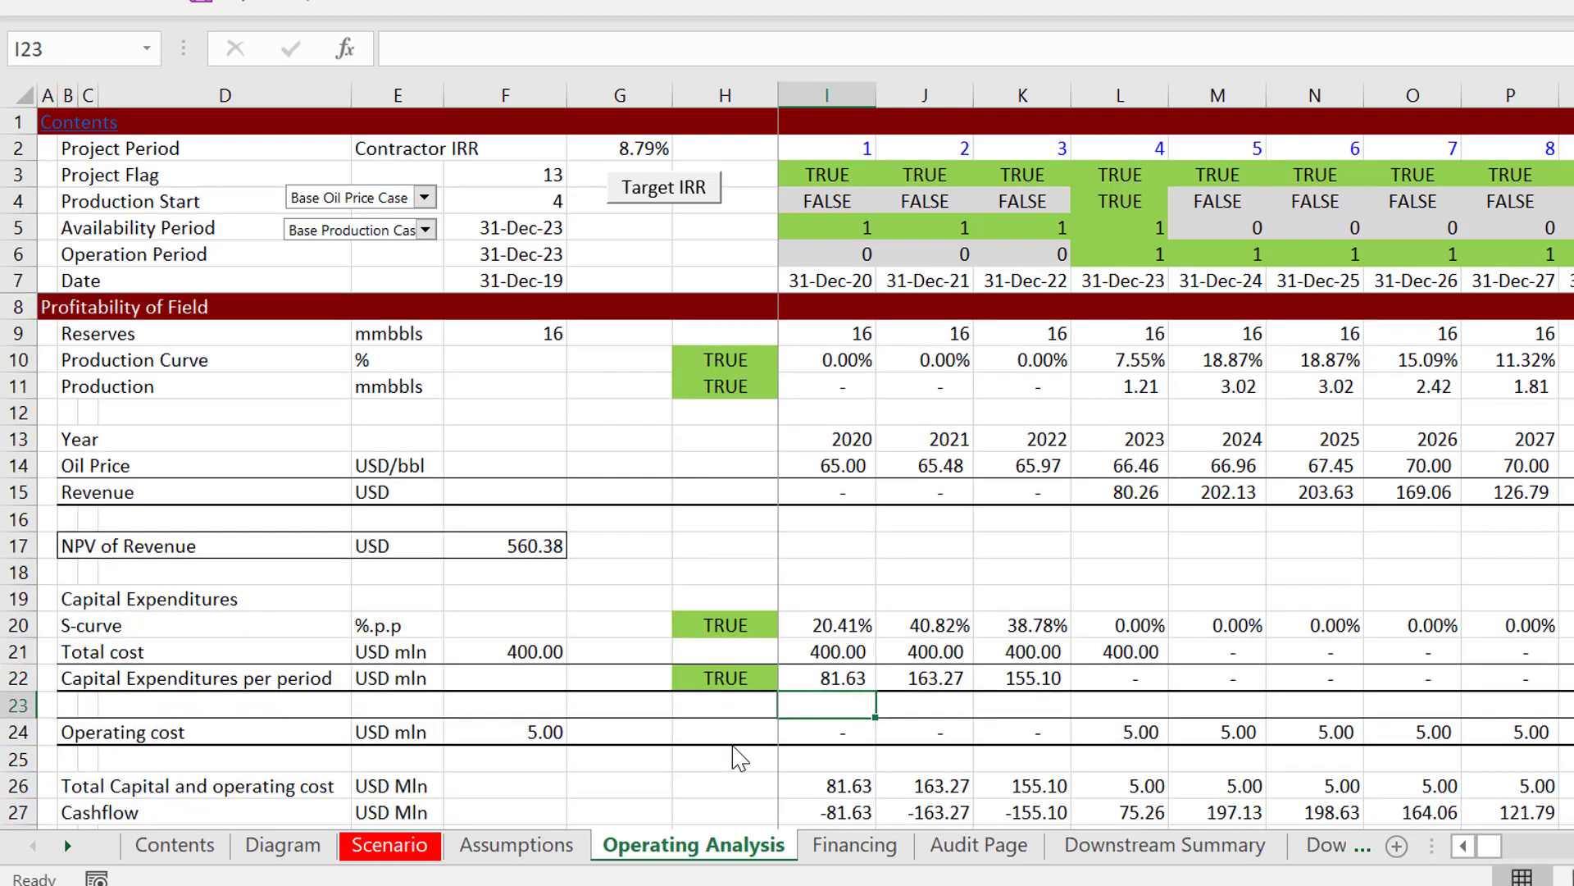
key("Up")
key("Up")
key("Up")
key("Up")
key("Up")
key("Up")
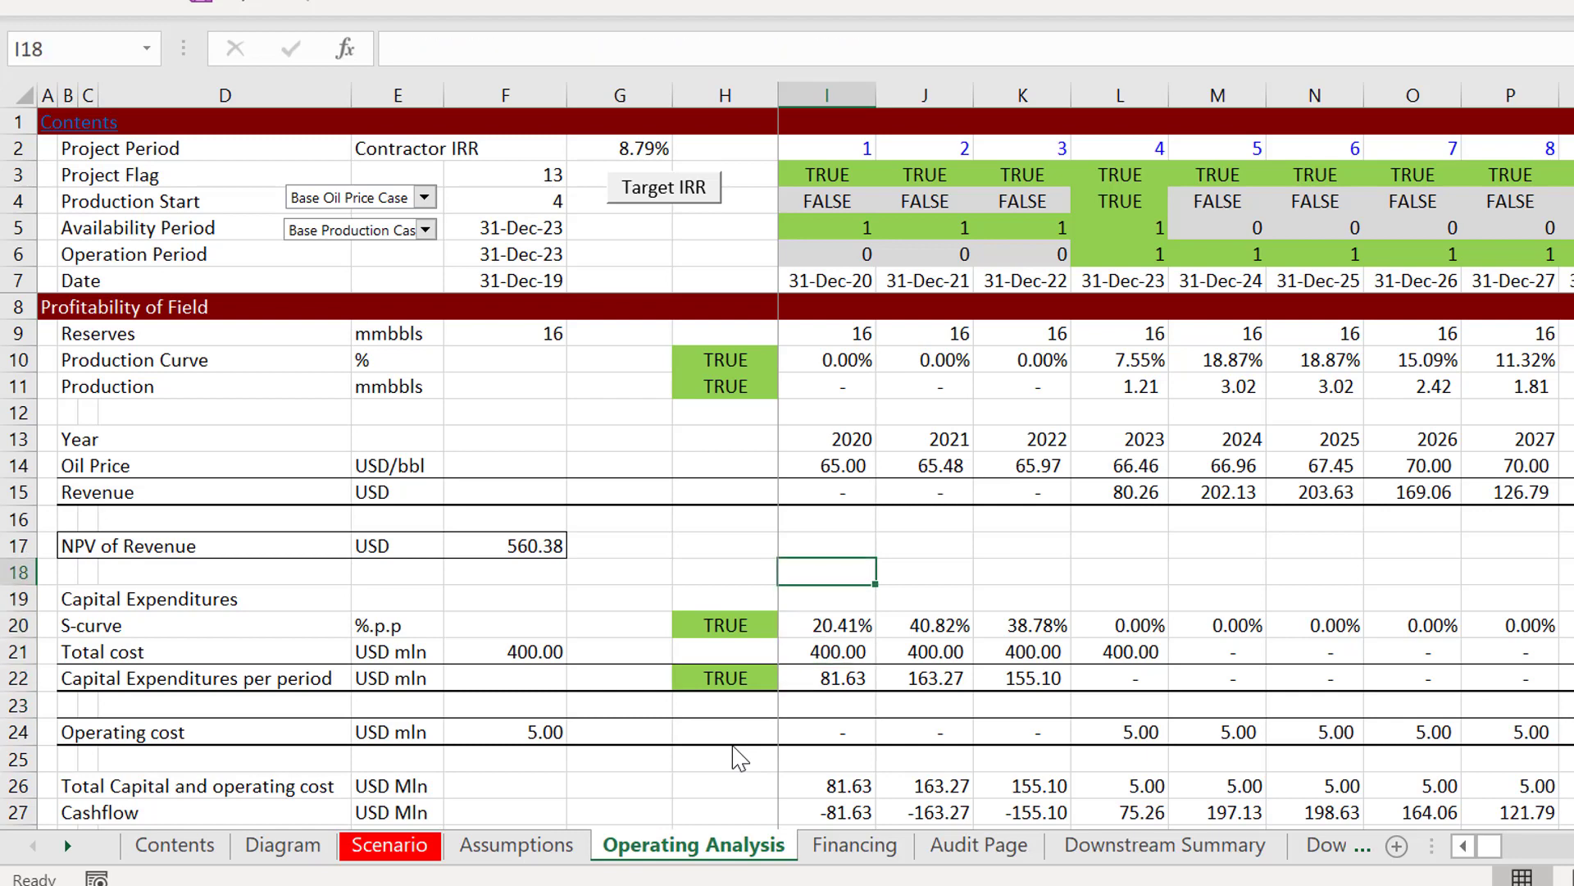
Step: Examine the oil price, revenue and capital expenditure rows of the Profitability of Field section down to the IRR on Field row
key("Up")
key("Up")
key("Up")
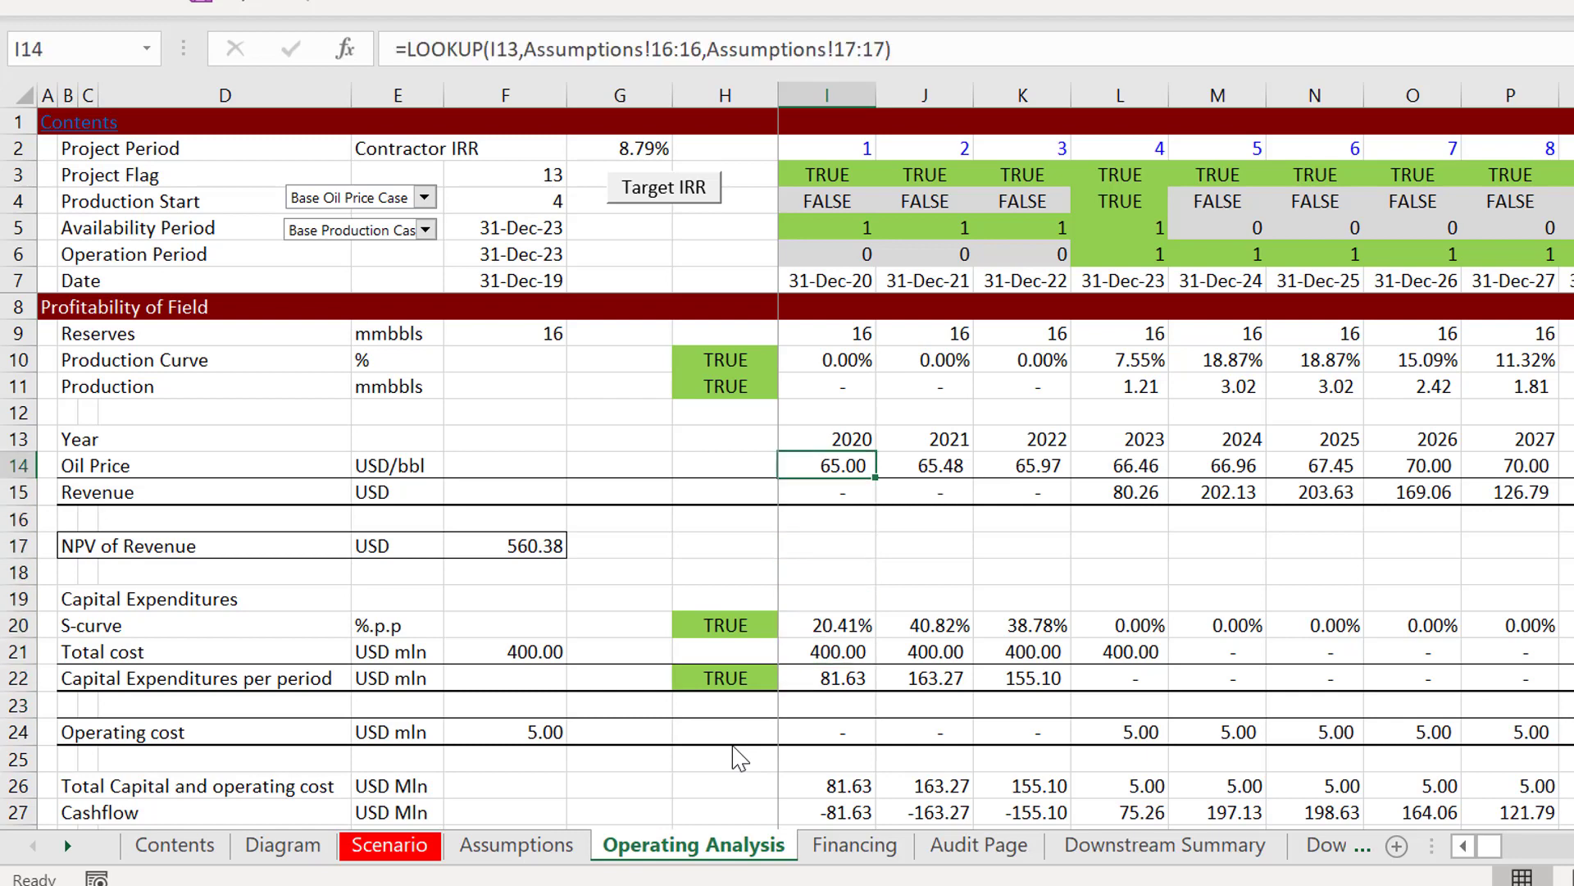
key("Down")
key("Down")
key("Down")
key("Down")
key("Down")
key("Down")
key("Down")
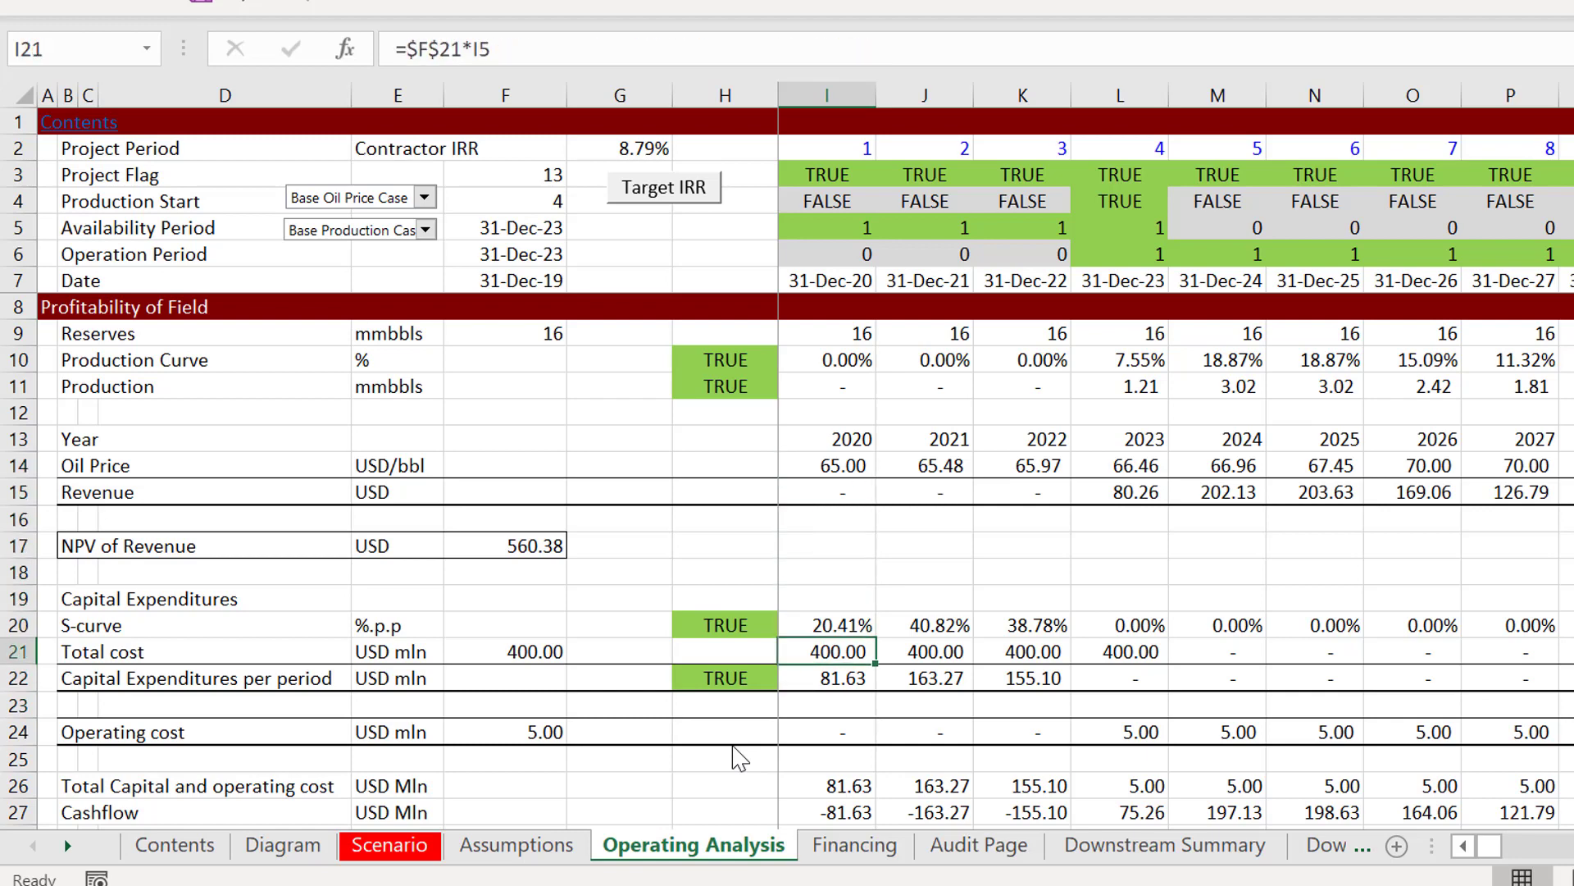
key("Down")
key("Down")
key("Down")
key("Down")
key("Down")
key("Down")
key("Down")
key("Down")
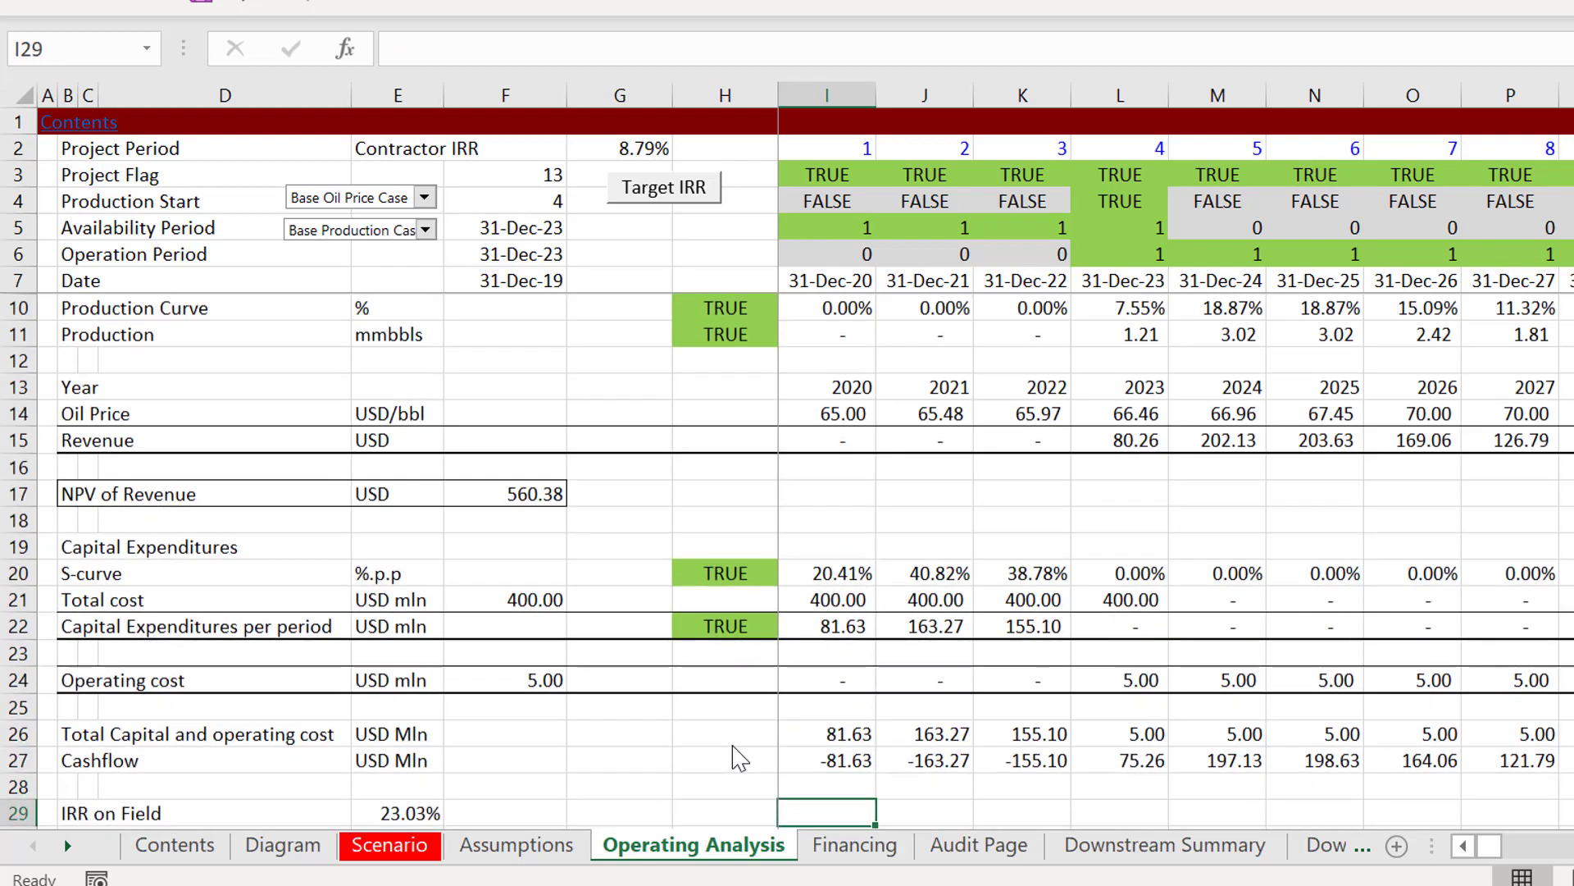
Step: Return to the Add : Cost formula in I61 of the Cost Recovery Account
key("Down")
key("Down")
key("Page_Down")
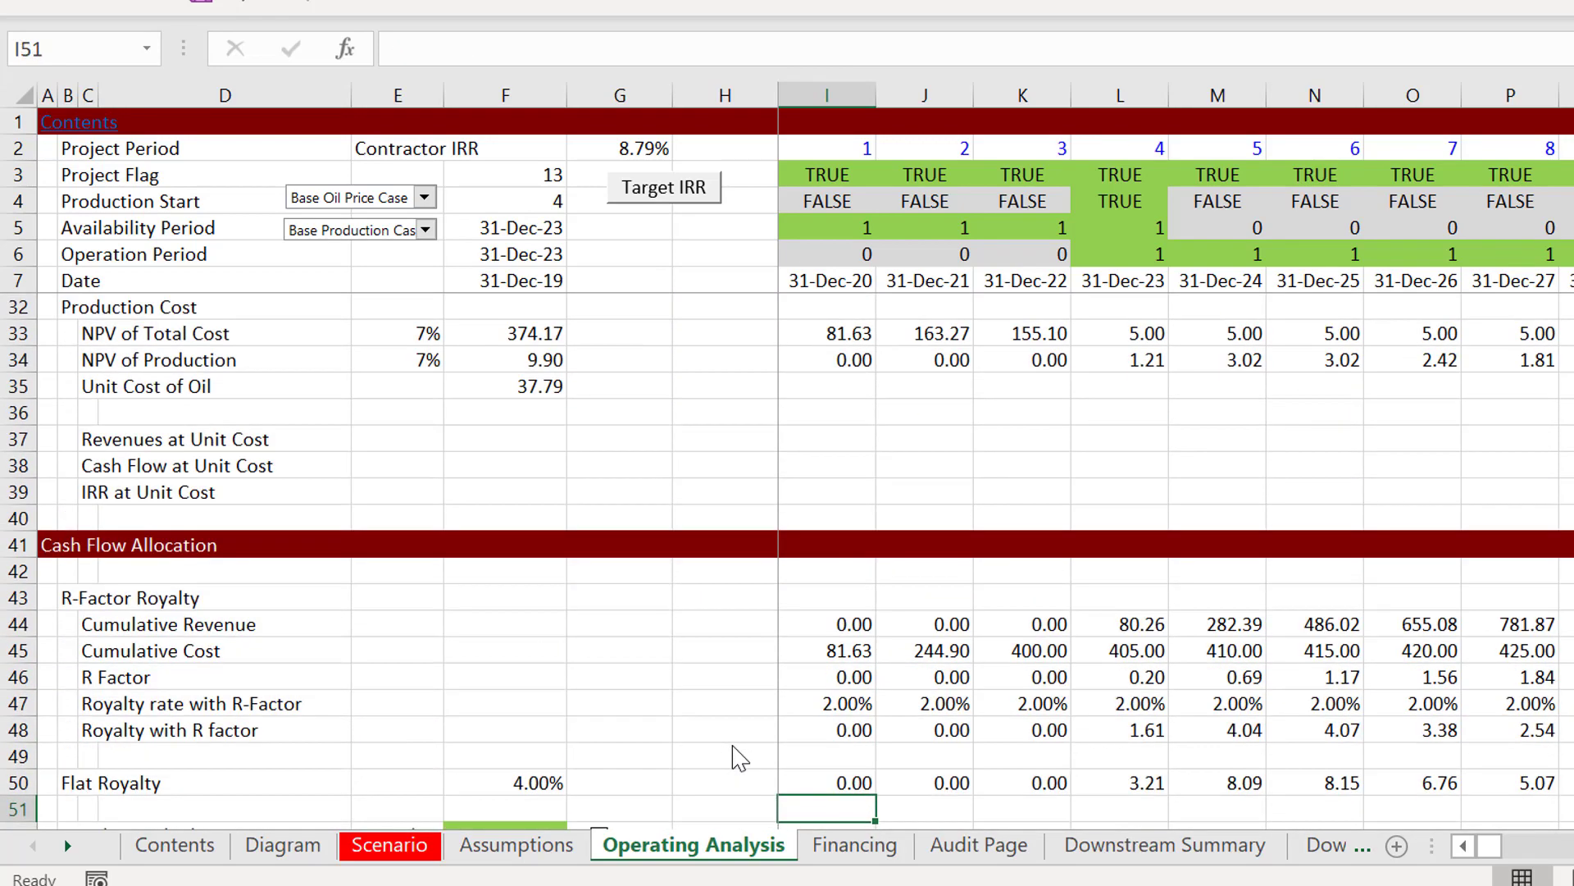
key("Up")
key("Up")
key("Page_Down")
key("Up")
key("Up")
key("Up")
key("Up")
key("Up")
key("Up")
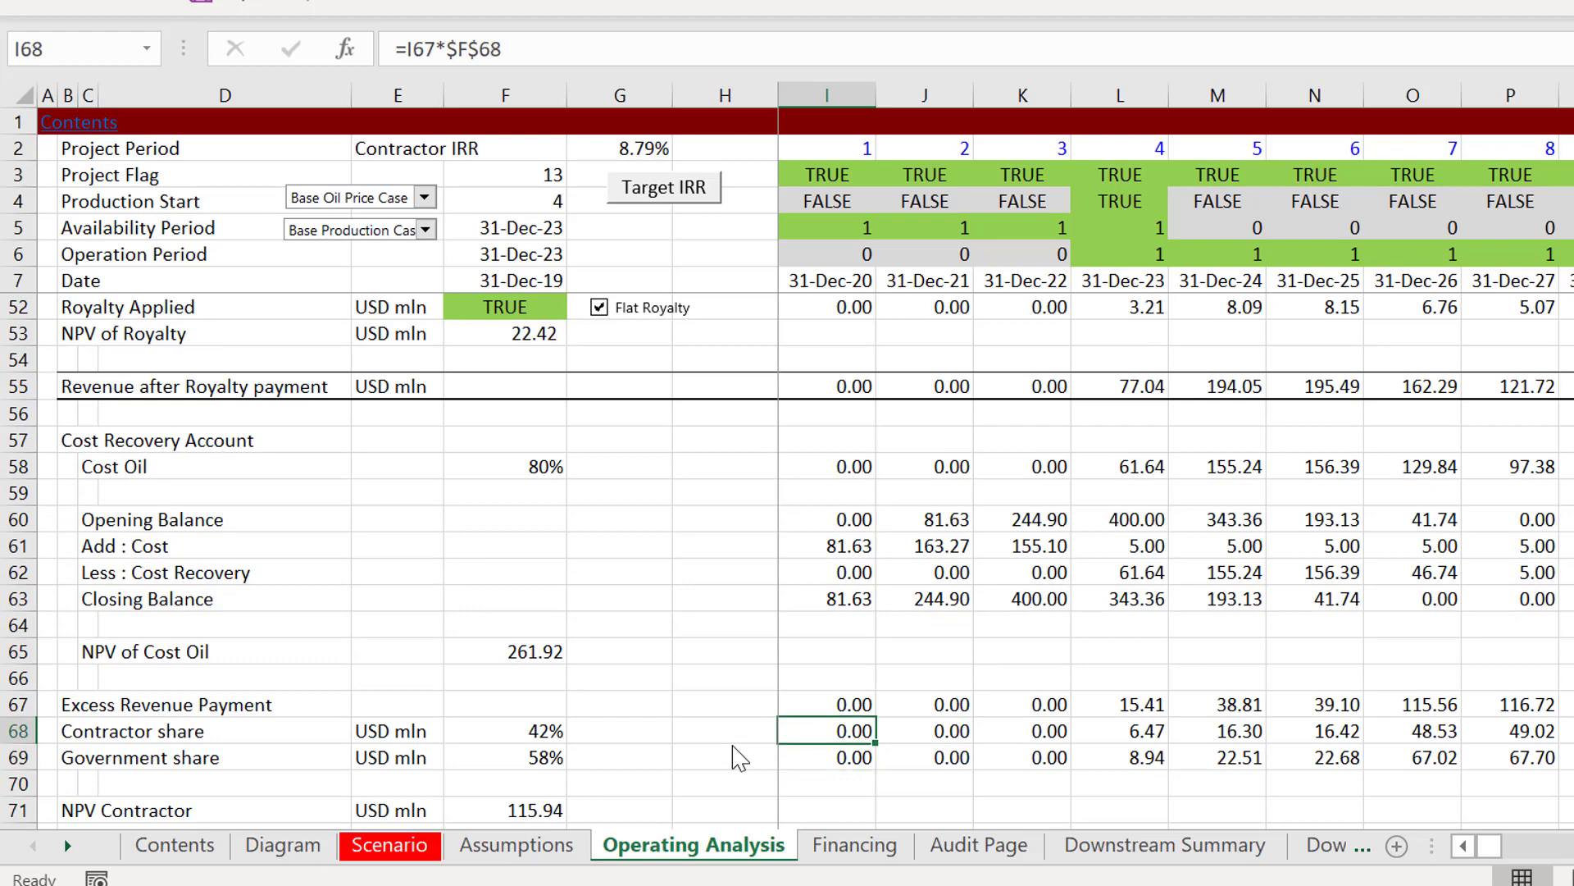
key("Up")
key("Up")
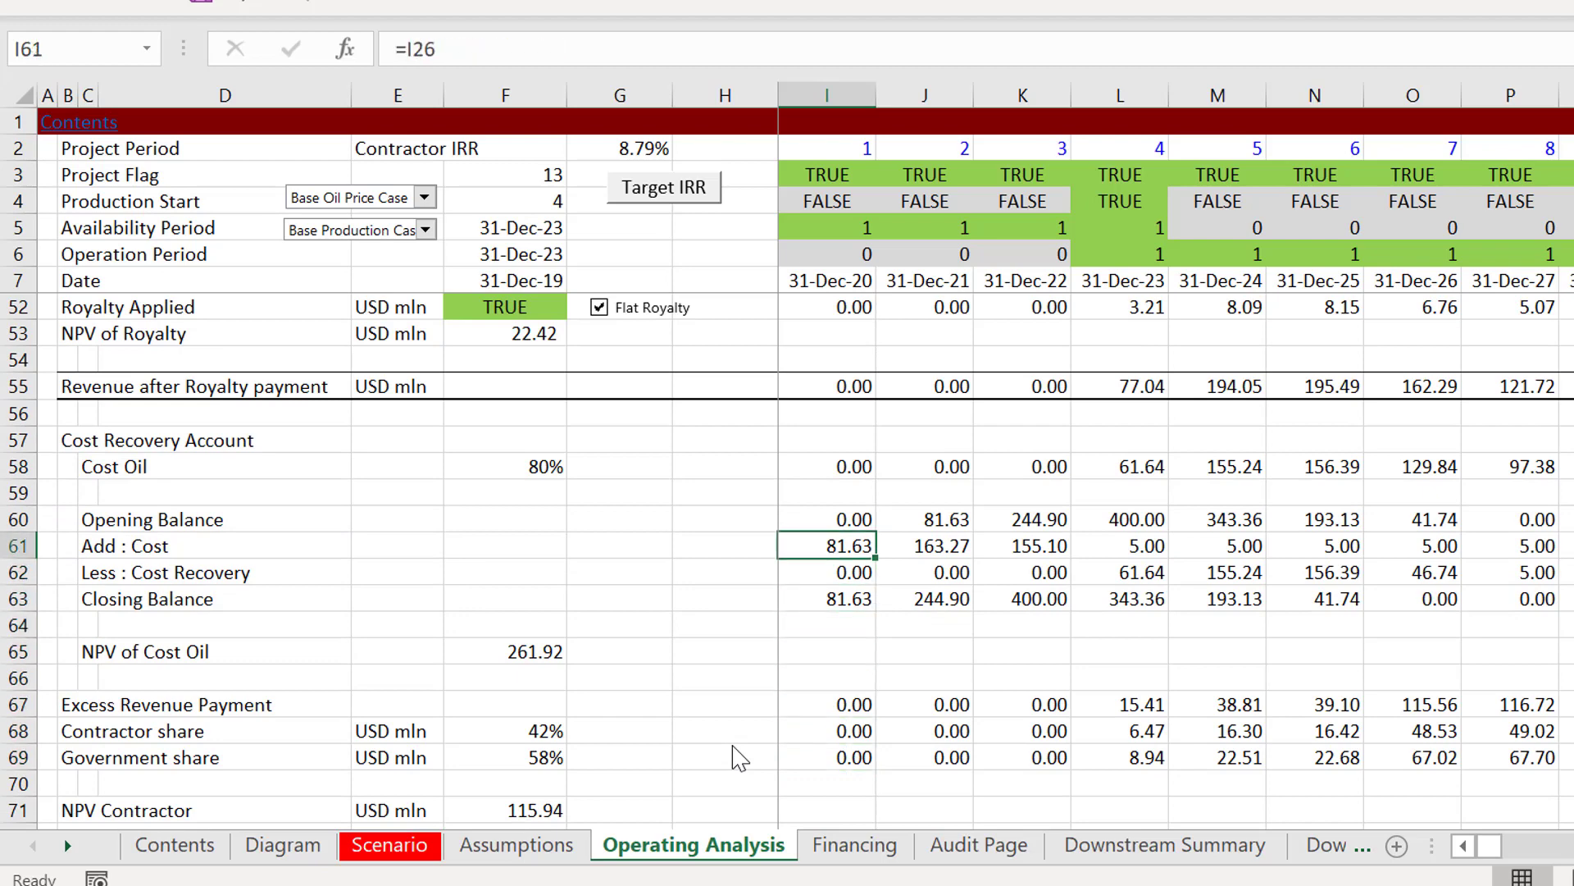
Step: Inspect the Less : Cost Recovery formula in I62 with its referenced cells highlighted, keeping the formula as it is
key("Down")
key("Down")
key("Left")
key("Left")
key("Left")
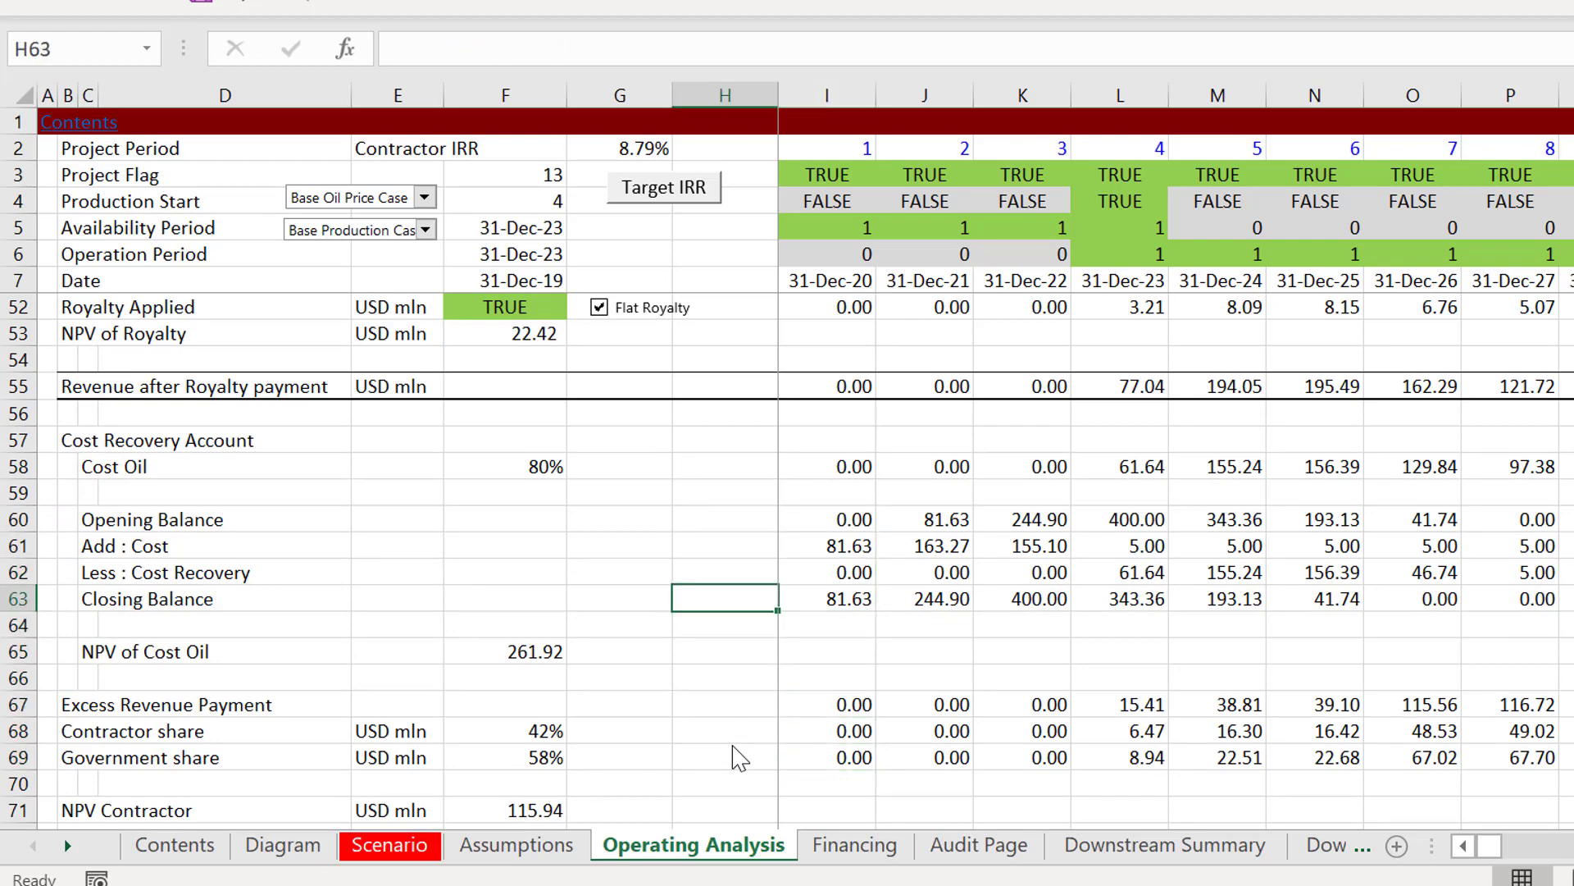
key("Up")
key("Right")
key("Right")
key("Right")
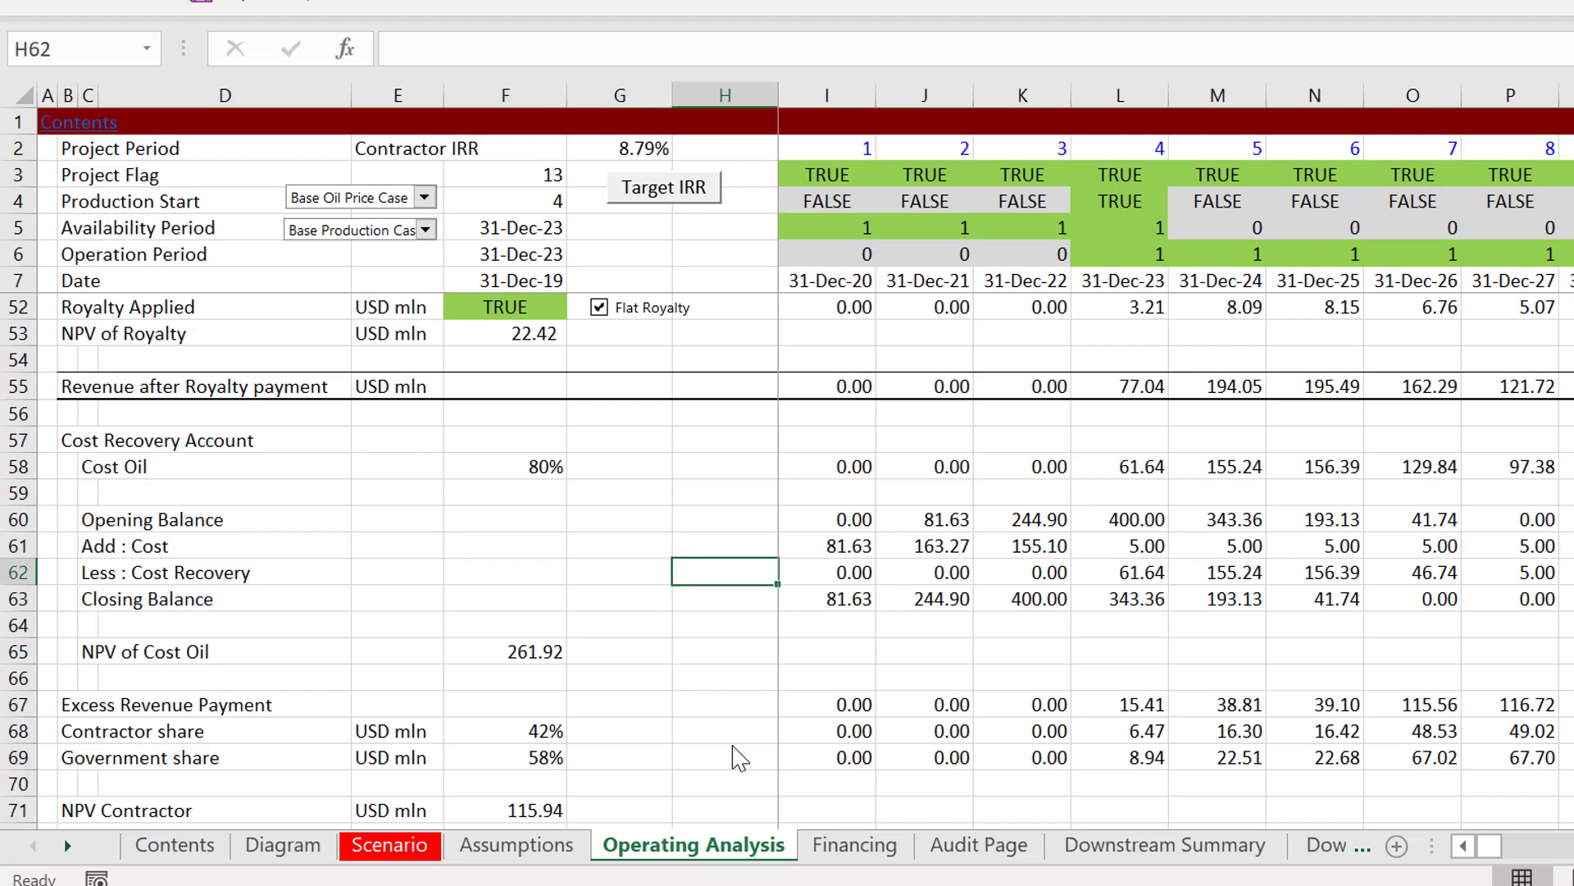
key("F2")
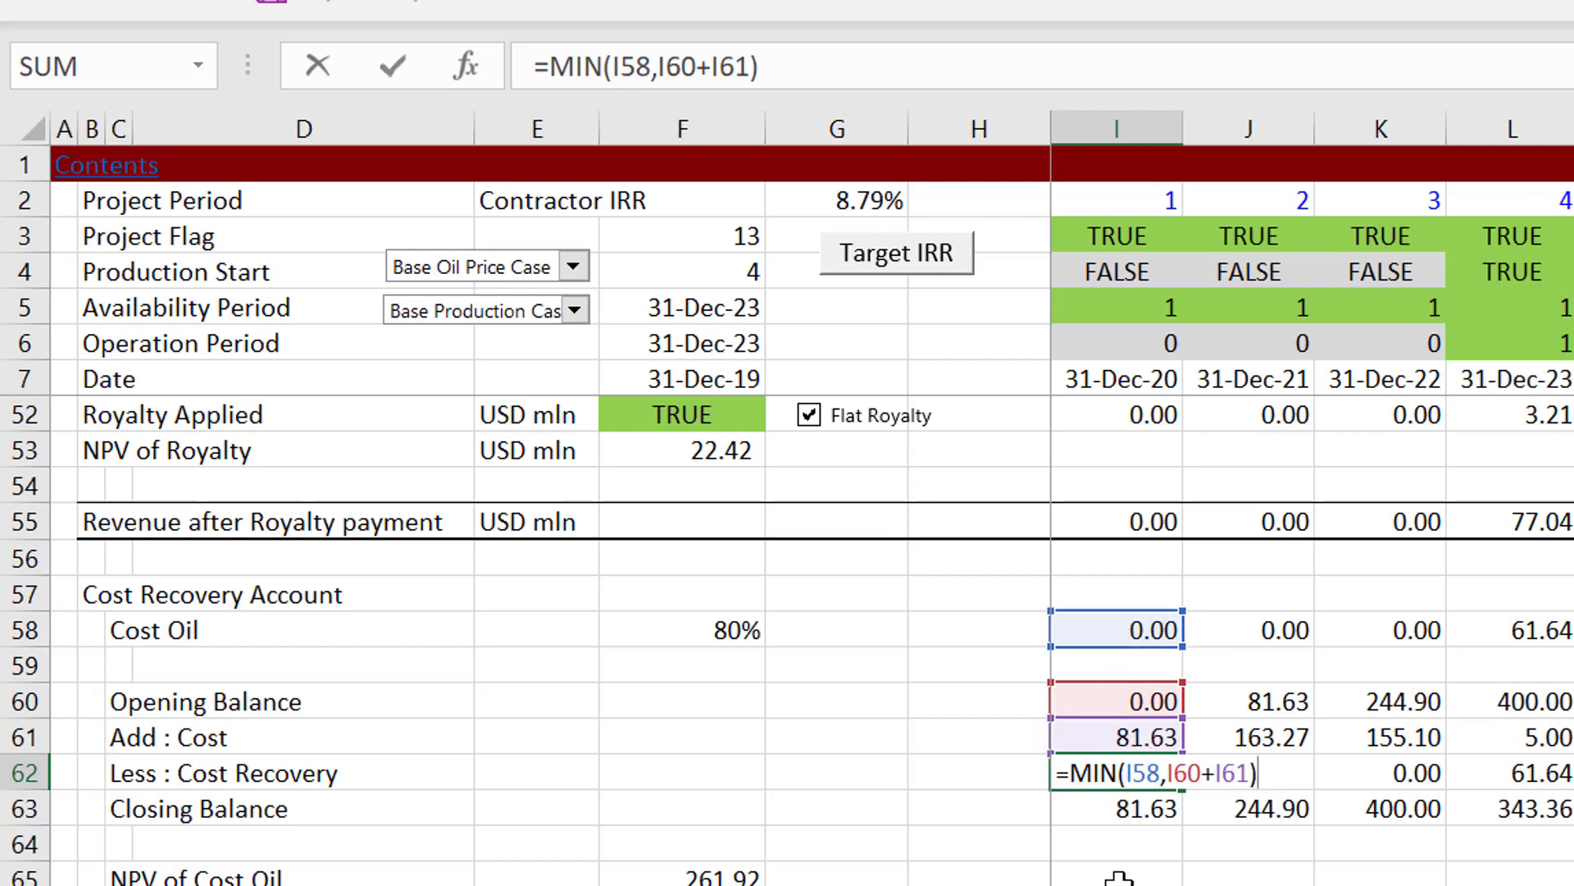
key("ctrl+Return")
Step: Check the Less : Cost Recovery MIN formulas in N62, O62 and P62 without changing them
key("Up")
key("Right")
key("Right")
key("Right")
key("Right")
key("Right")
key("Right")
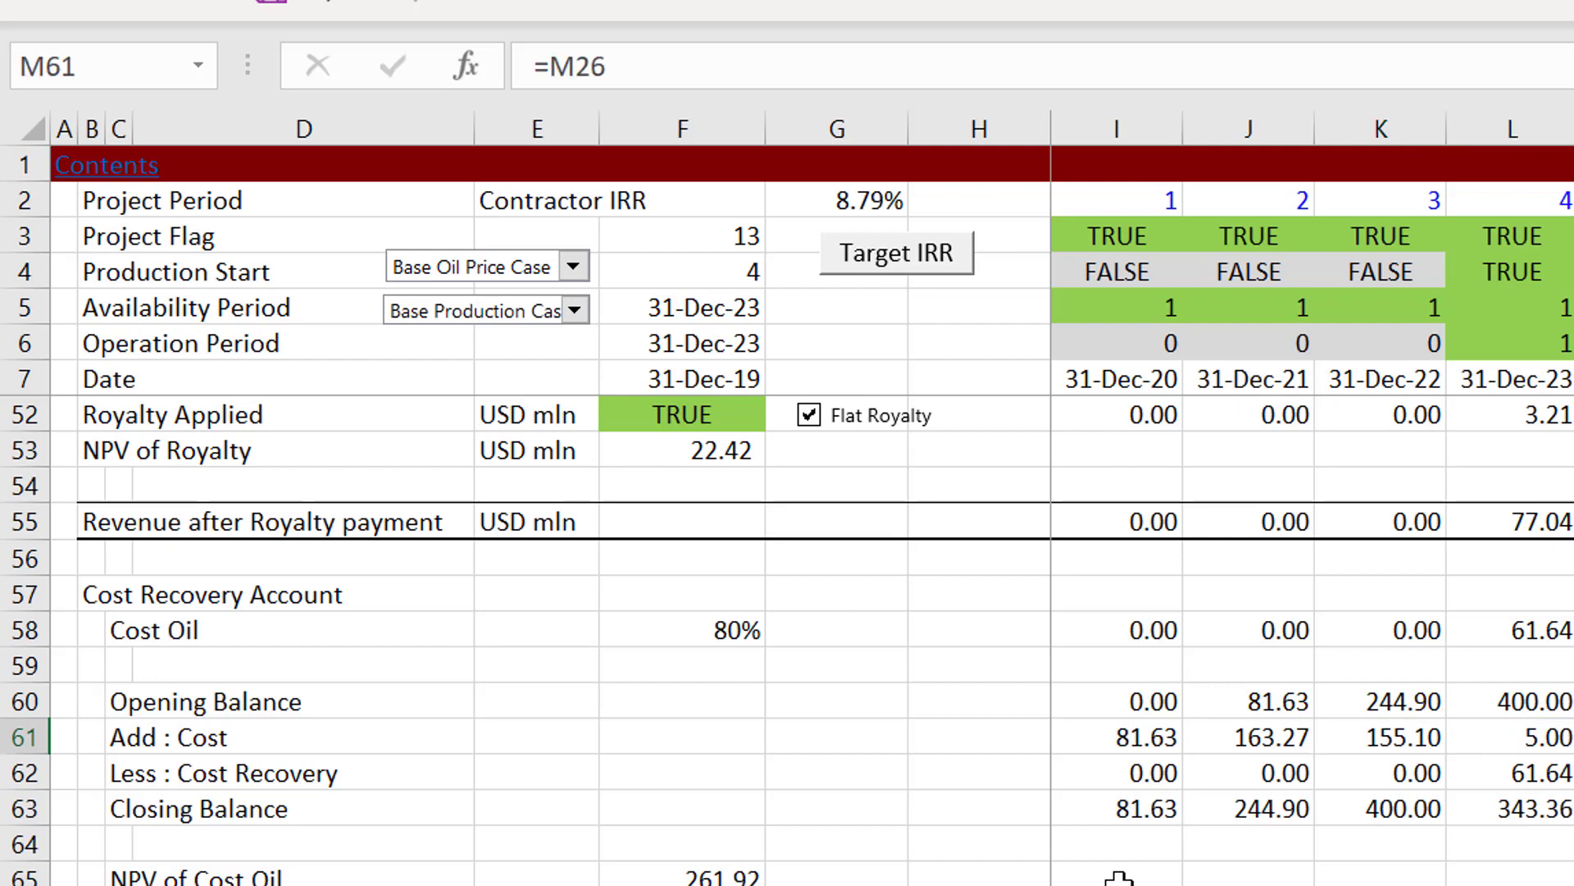
key("Down")
key("Left")
key("F2")
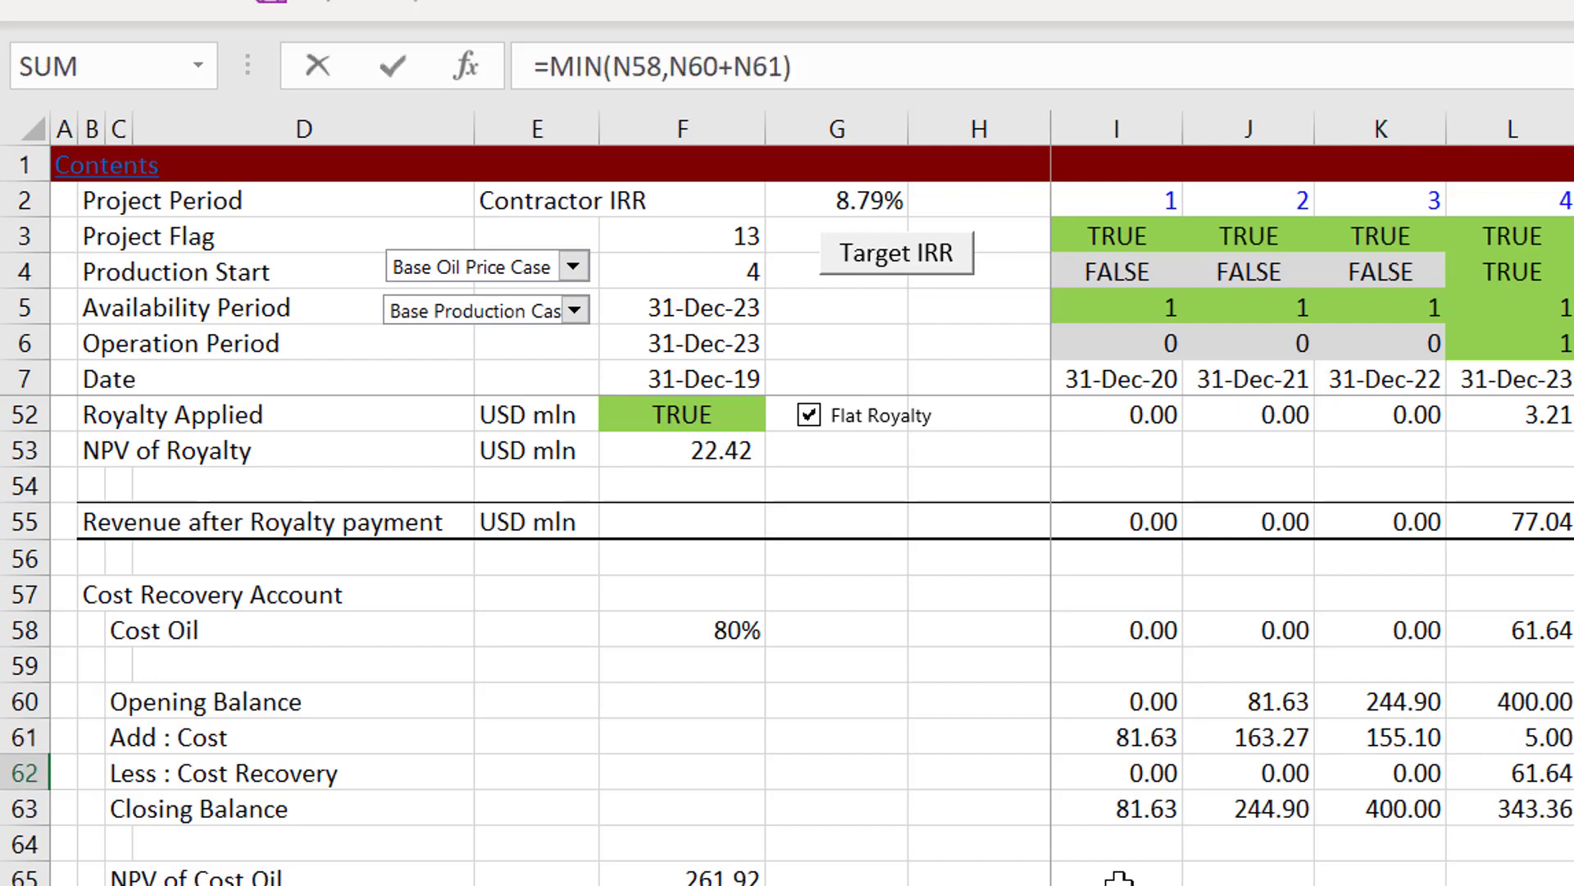
key("Escape")
key("Right")
key("F2")
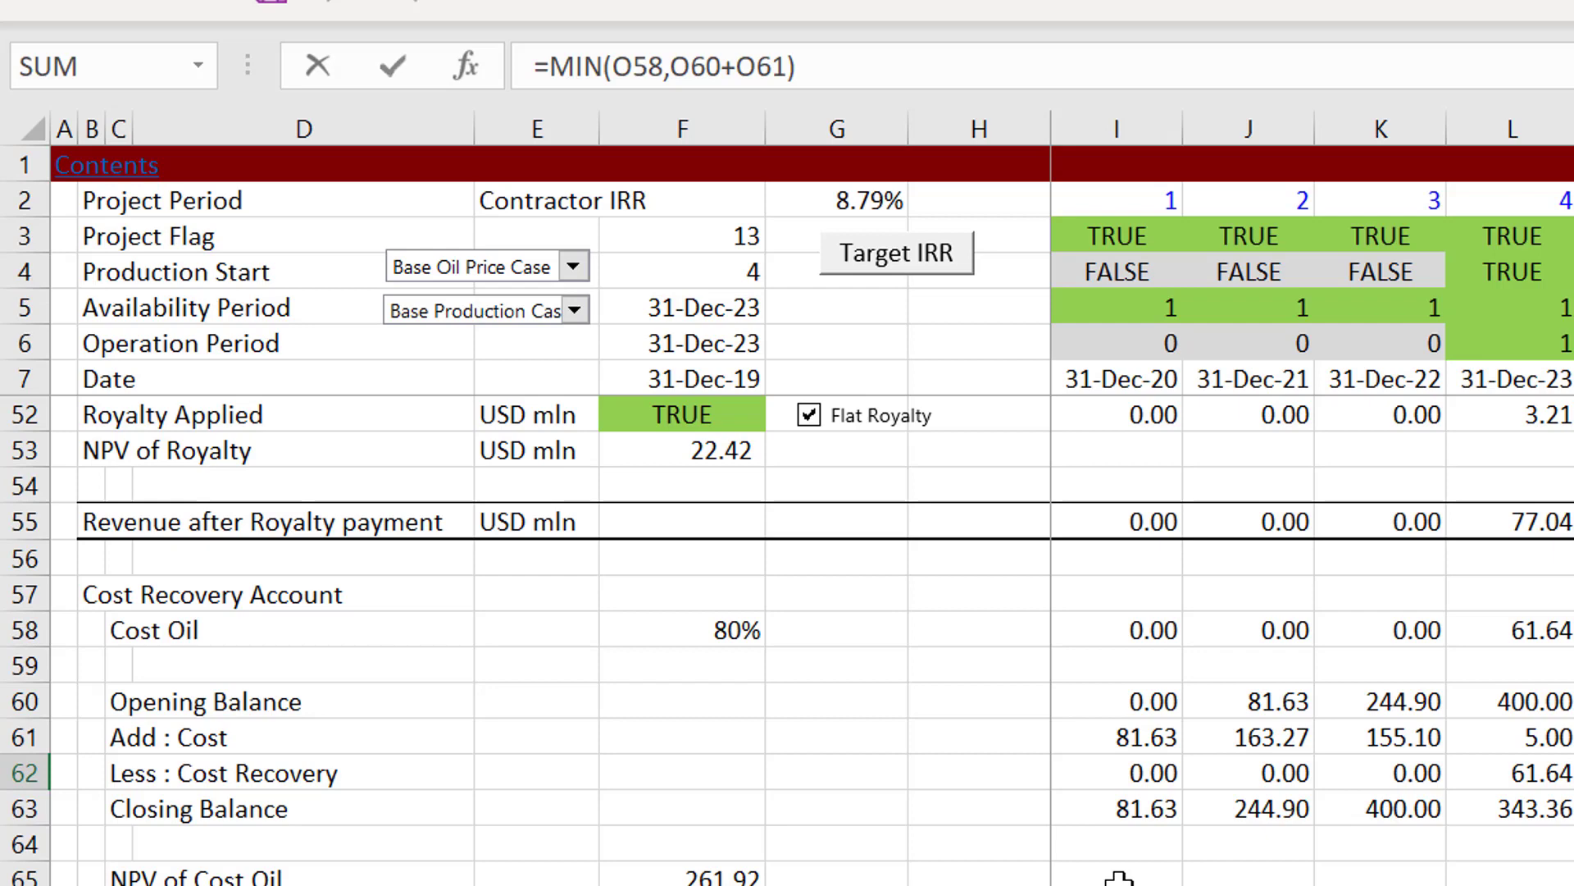
key("Escape")
key("Down")
key("Up")
key("Right")
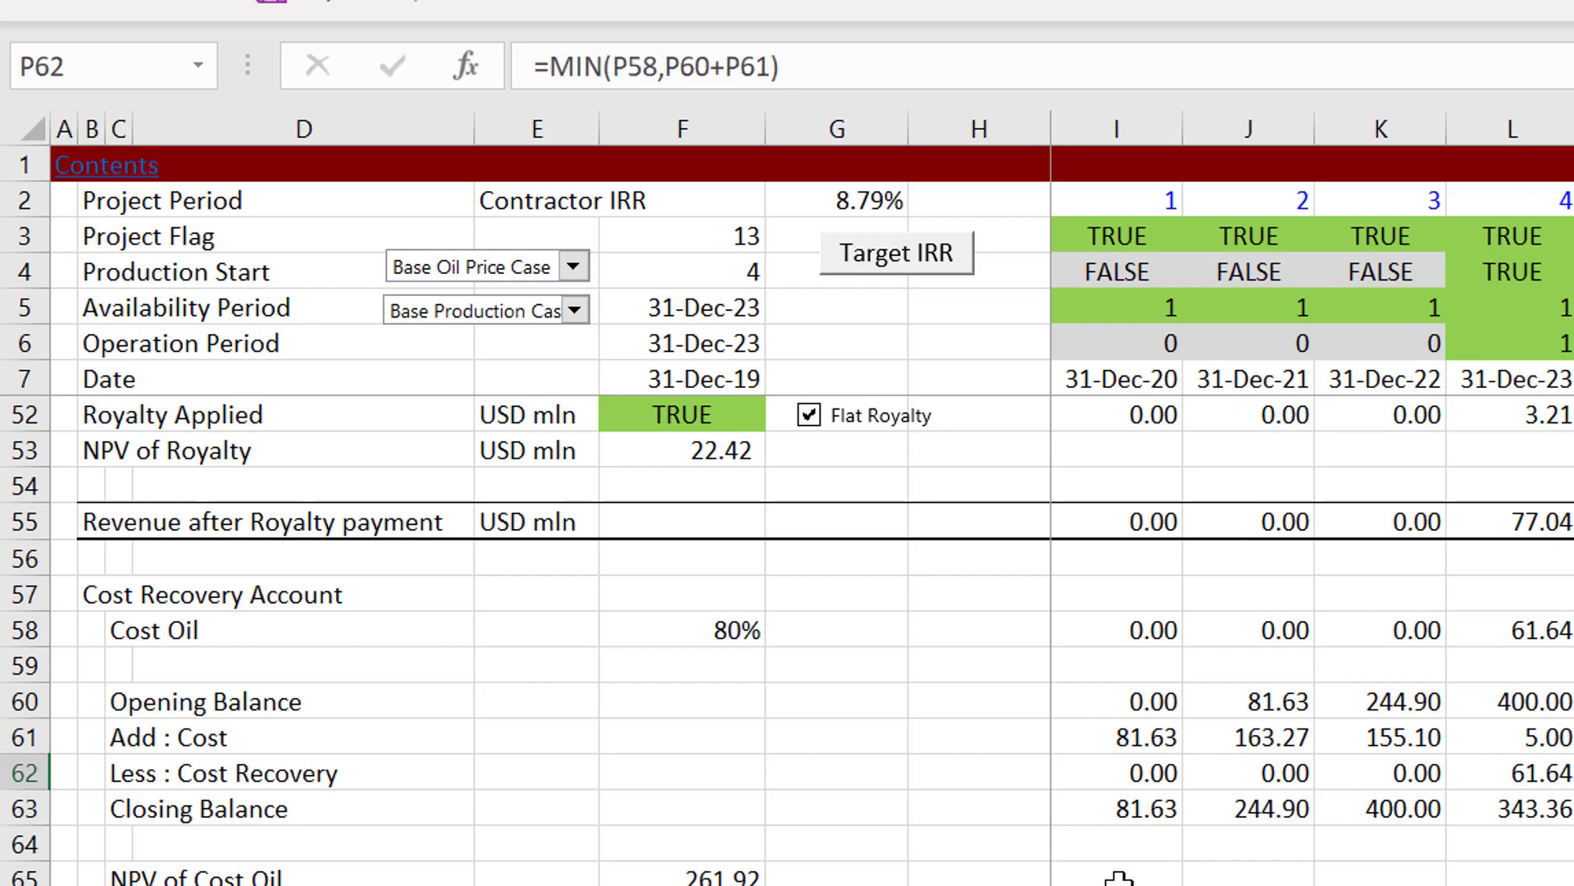
Step: Inspect the NPV of Cost Oil formula in F65, including its discount rate and cash flow range references
key("Down")
key("Down")
key("Down")
key("Left")
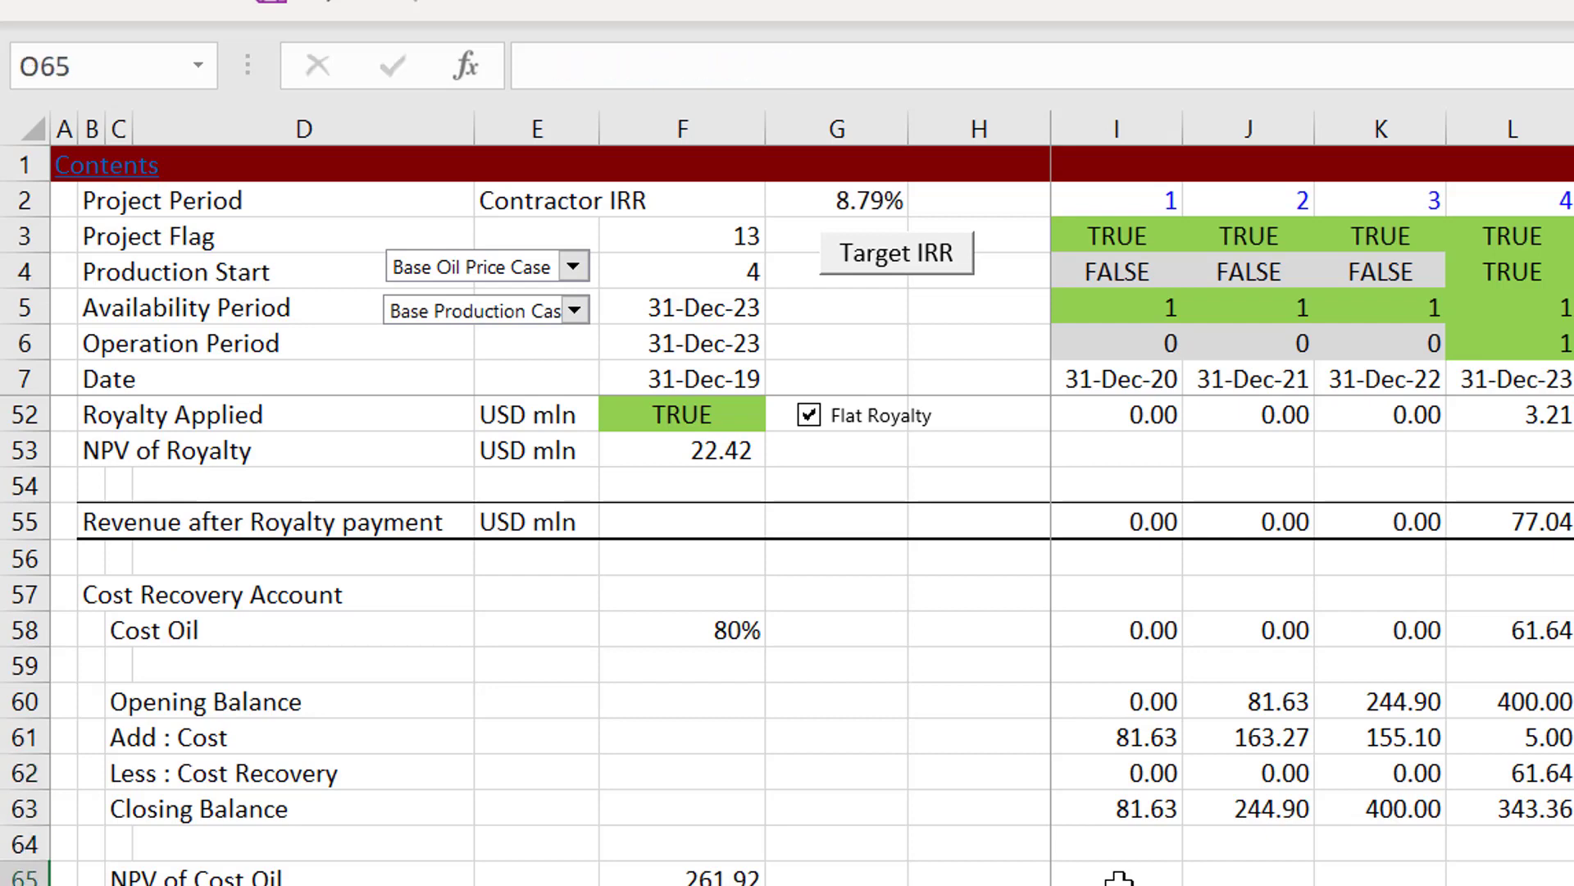
key("Left")
key("Left")
key("Left")
key("Left")
key("Left")
key("Left")
key("Left")
key("Left")
key("Left")
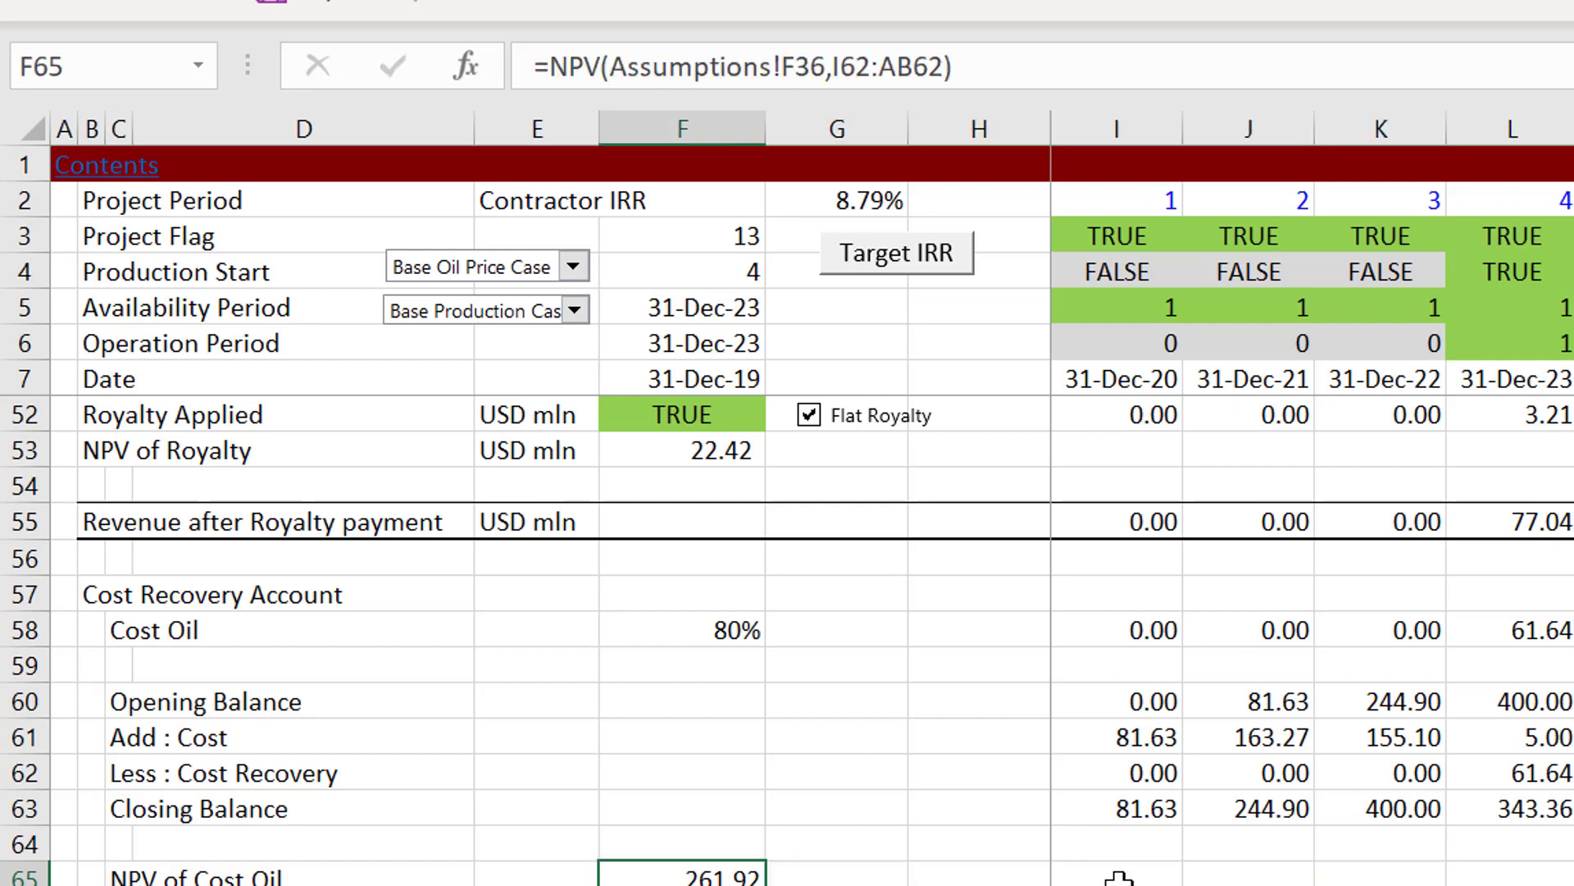
key("Left")
key("Right")
key("Right")
key("Right")
key("F2")
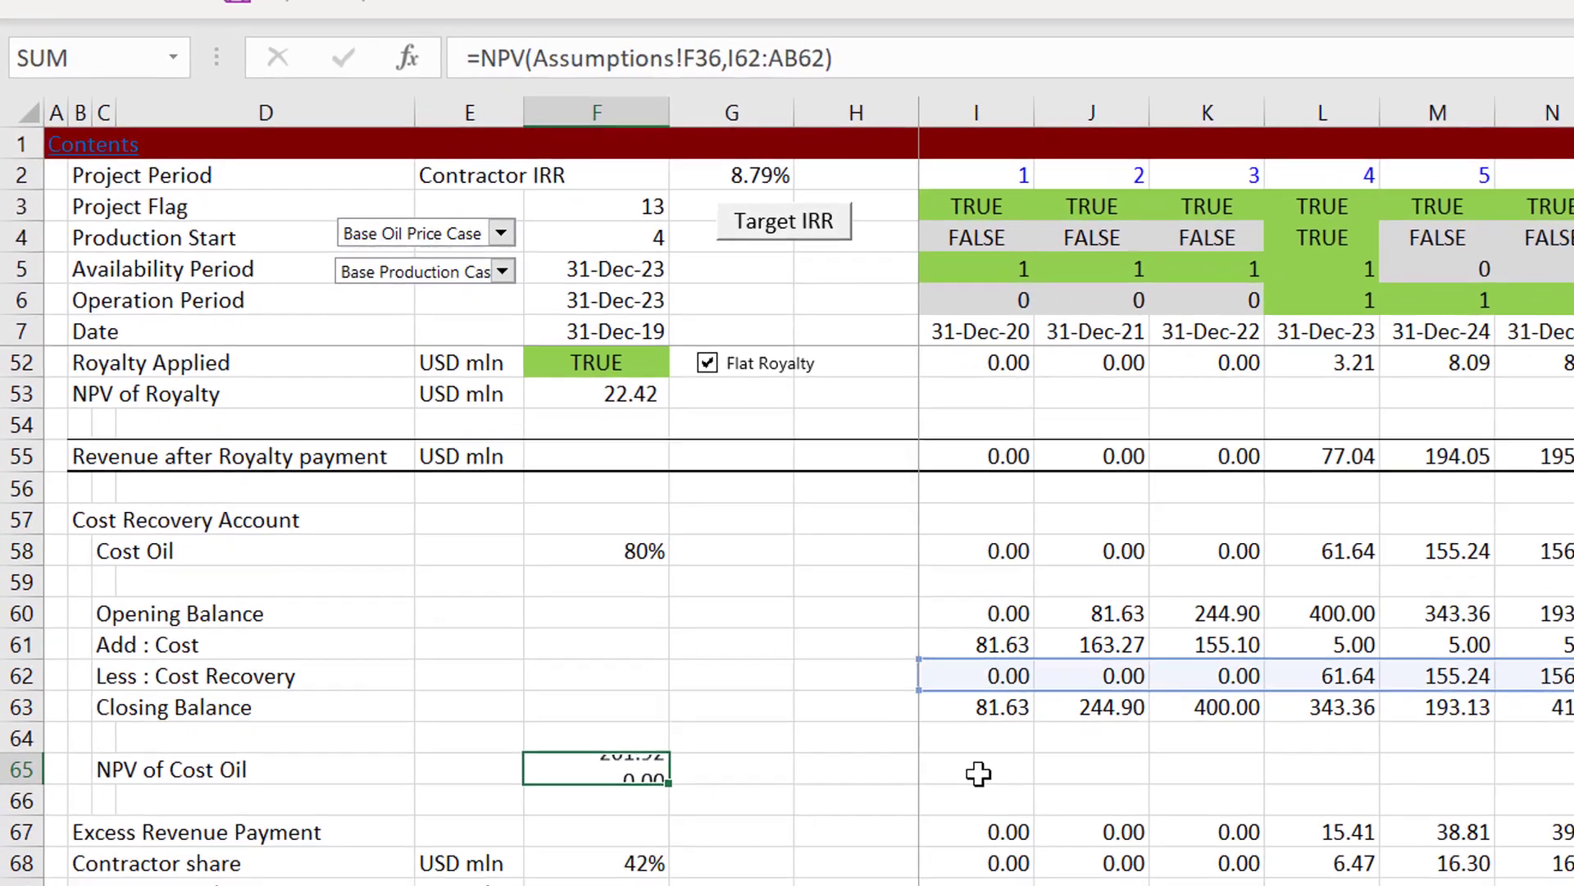
key("Return")
Step: Look up the NPV of Revenue formula in F17 for comparison with the NPV of Cost Oil formula
key("Up")
key("Page_Up")
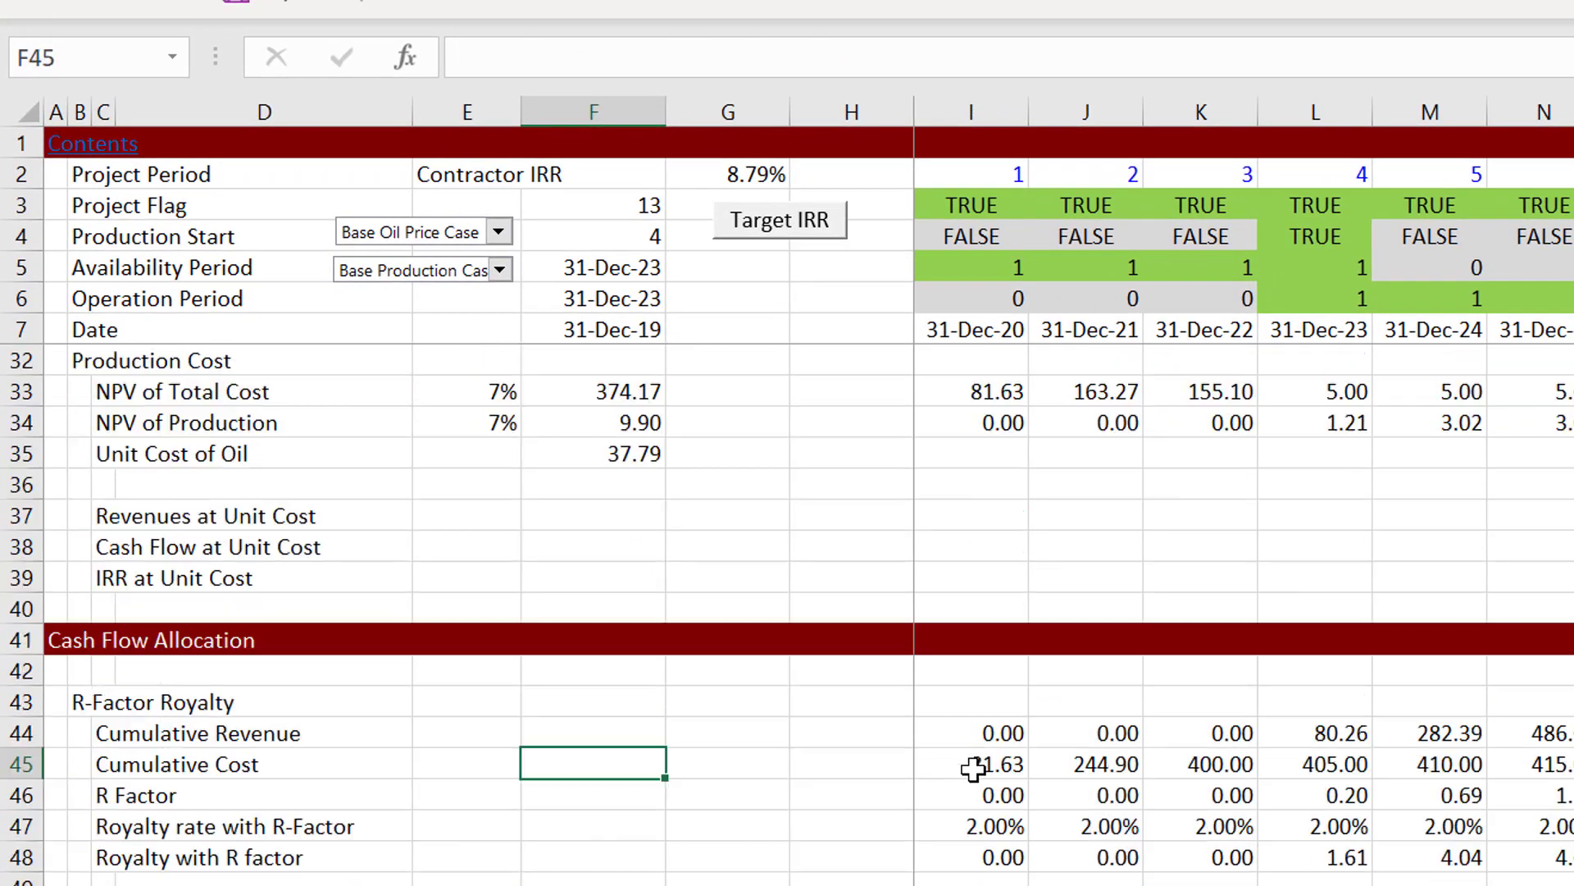
key("Page_Up")
key("Up")
key("Up")
key("Up")
key("Up")
key("Up")
key("Up")
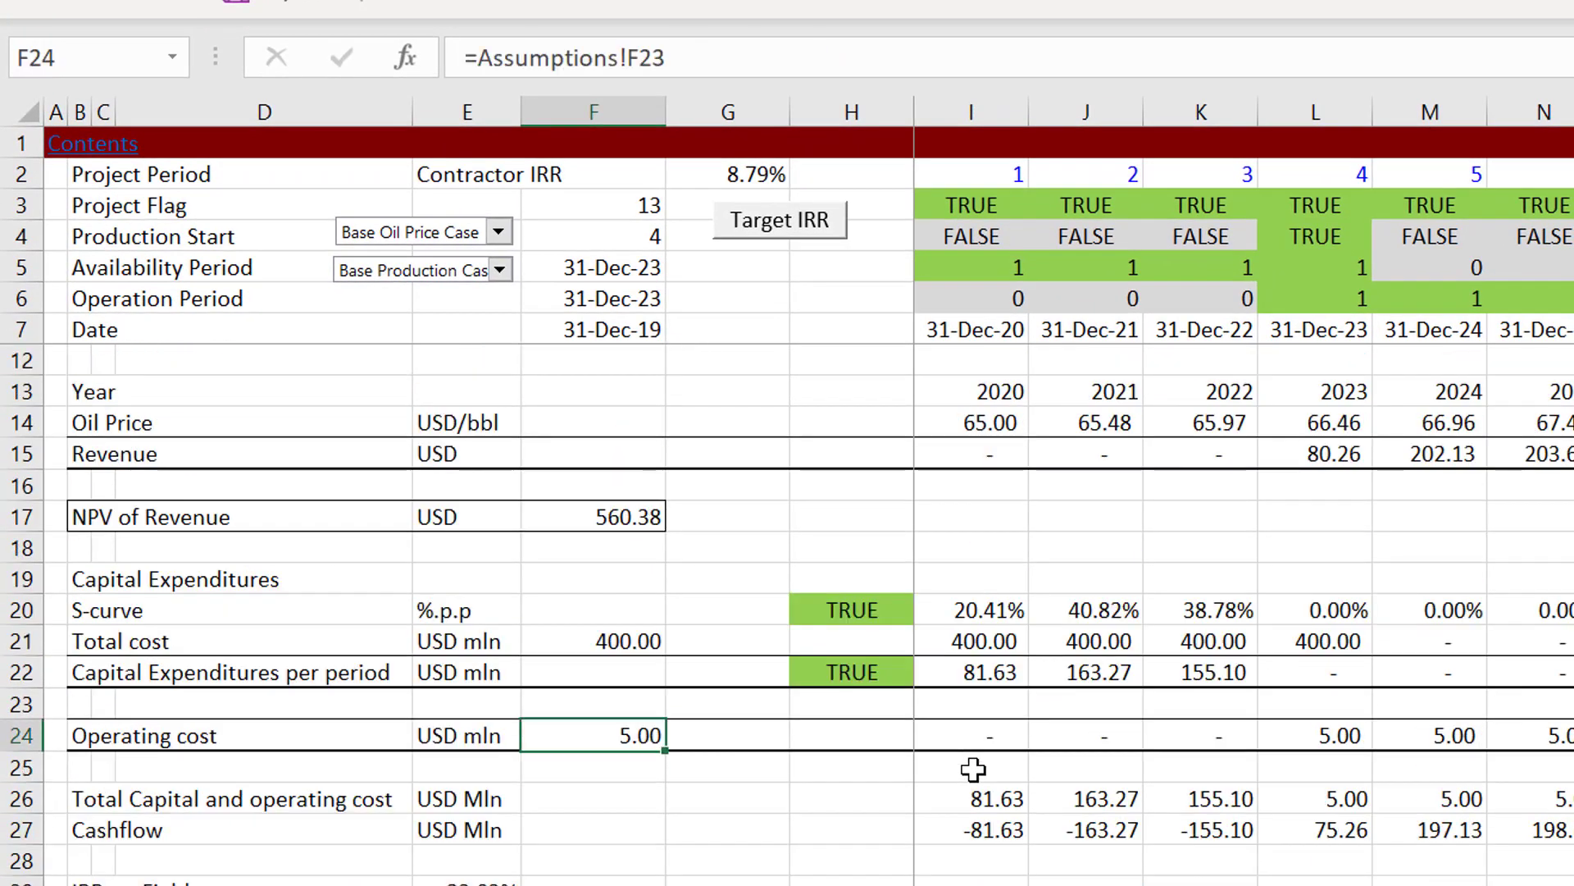
key("Up")
key("Up")
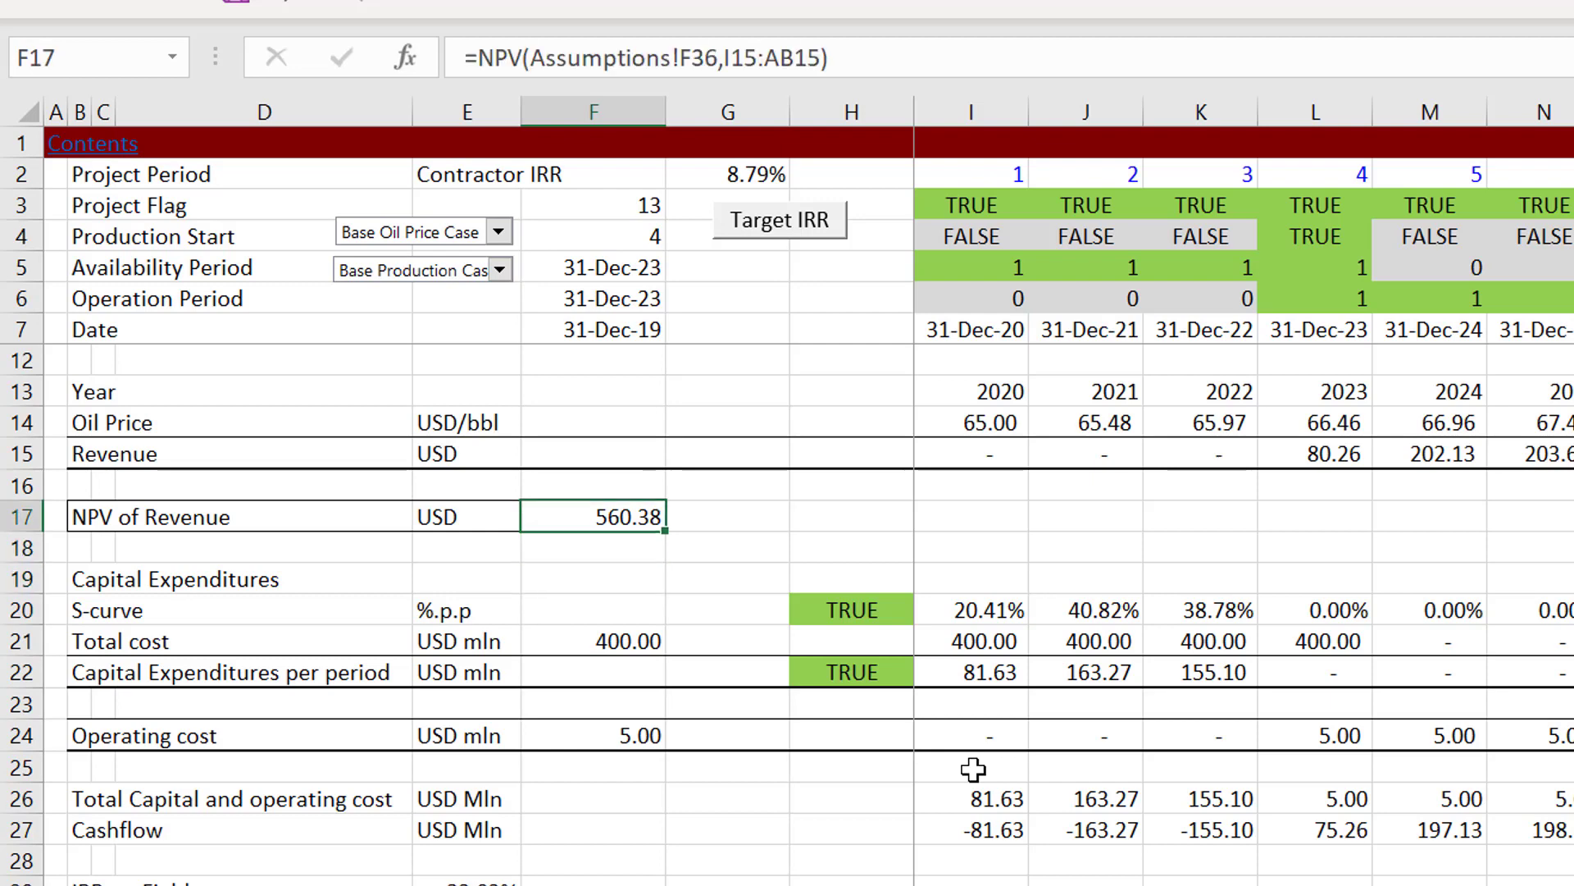
Step: Go back to the Cost Recovery Account and check the Cost Oil percentage in F58 and the Flat Royalty rate in F50
key("Page_Down")
key("Page_Down")
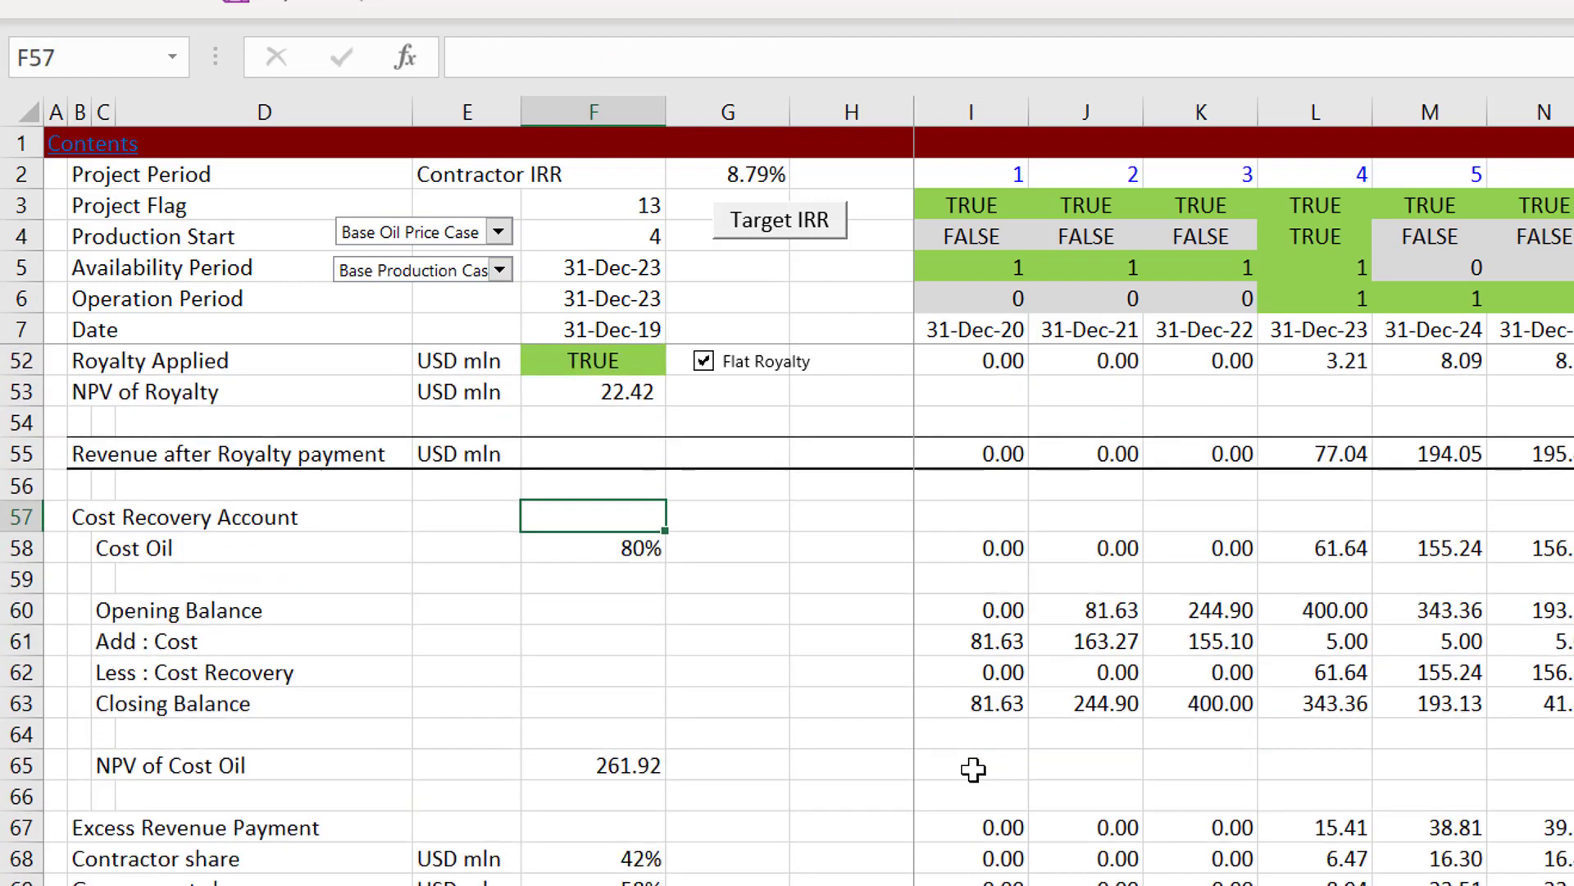
key("Down")
key("Down")
key("Up")
key("Up")
key("Up")
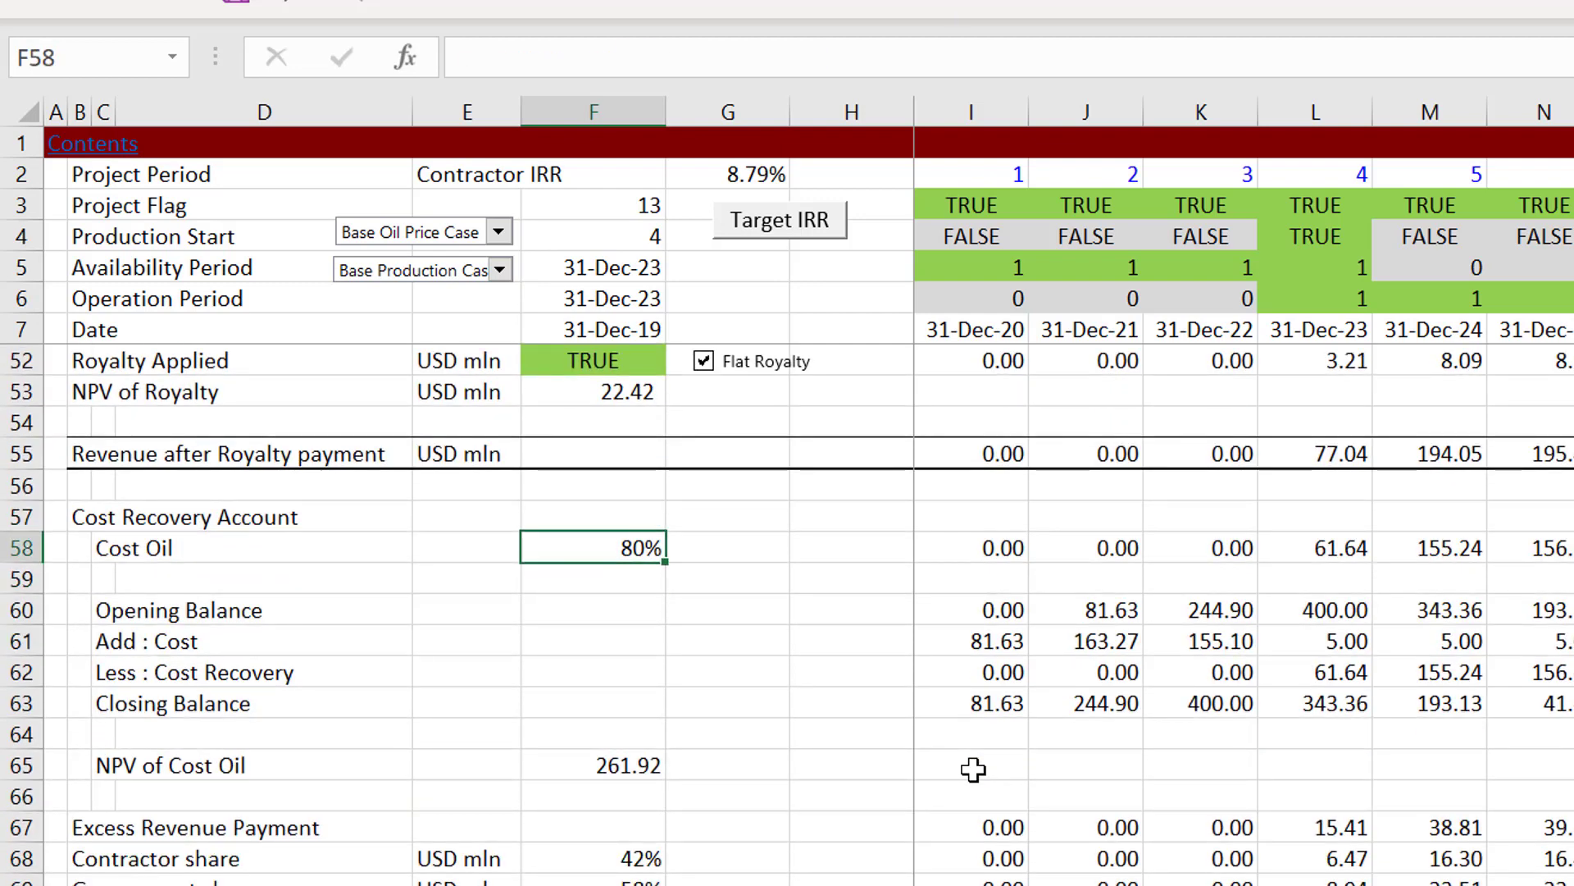
key("Up")
key("Up")
key("Up")
key("Up")
key("Up")
key("Up")
key("Up")
key("Up")
key("Up")
key("Down")
key("Down")
key("Down")
key("Down")
key("Down")
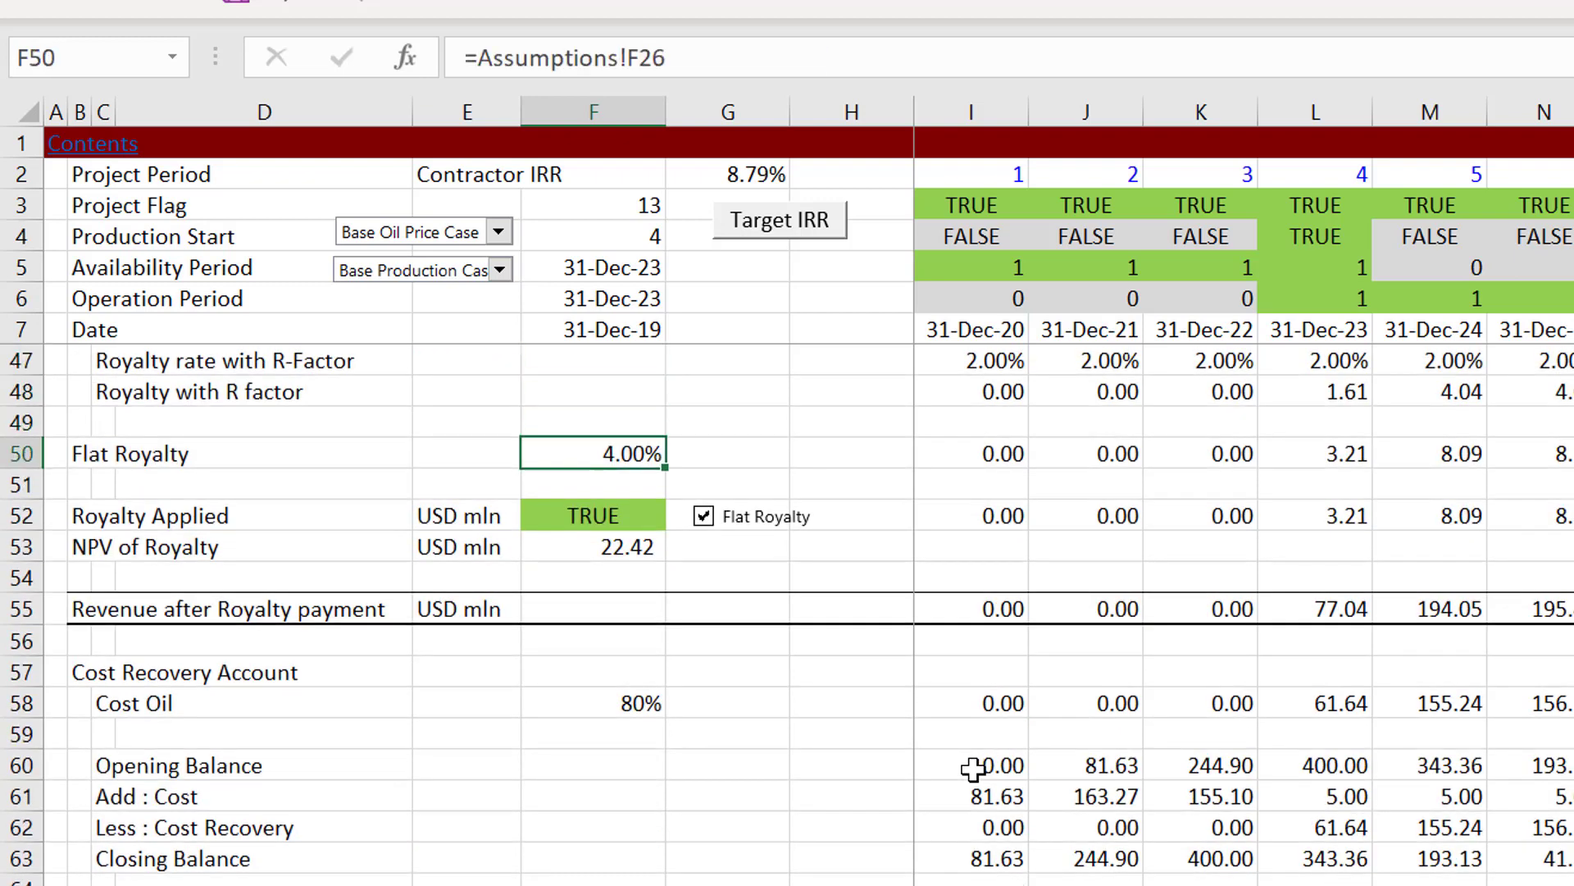
Step: Review the NPV of Royalty row and the Cost Recovery Account lines down to Less : Cost Recovery
key("Down")
key("Down")
key("Down")
key("Down")
key("Up")
key("Up")
key("Up")
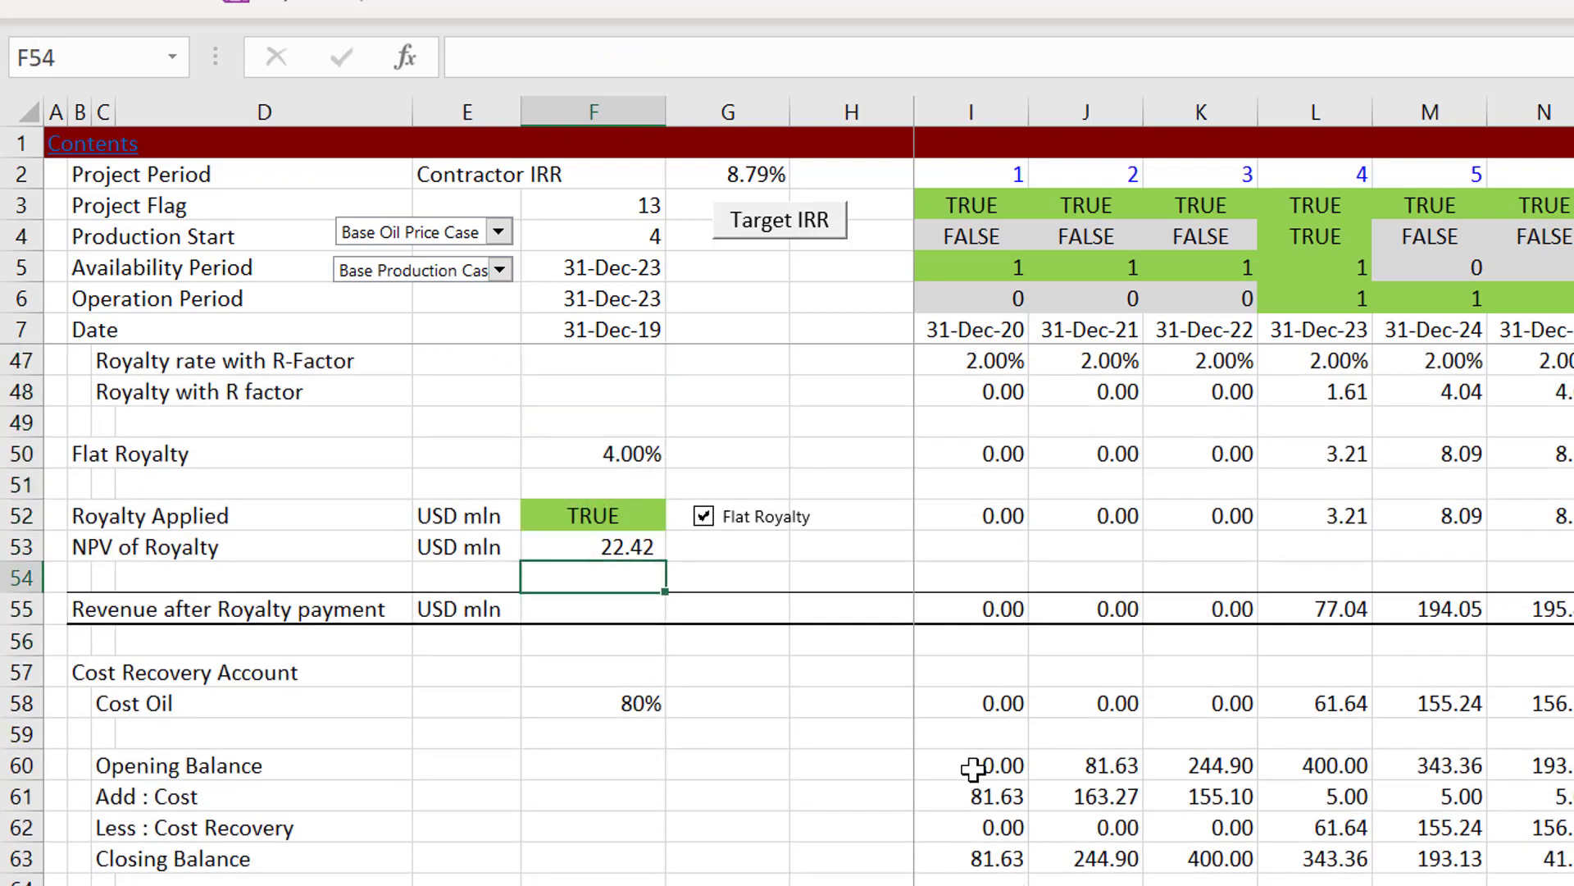
key("Left")
key("Left")
key("Left")
key("Left")
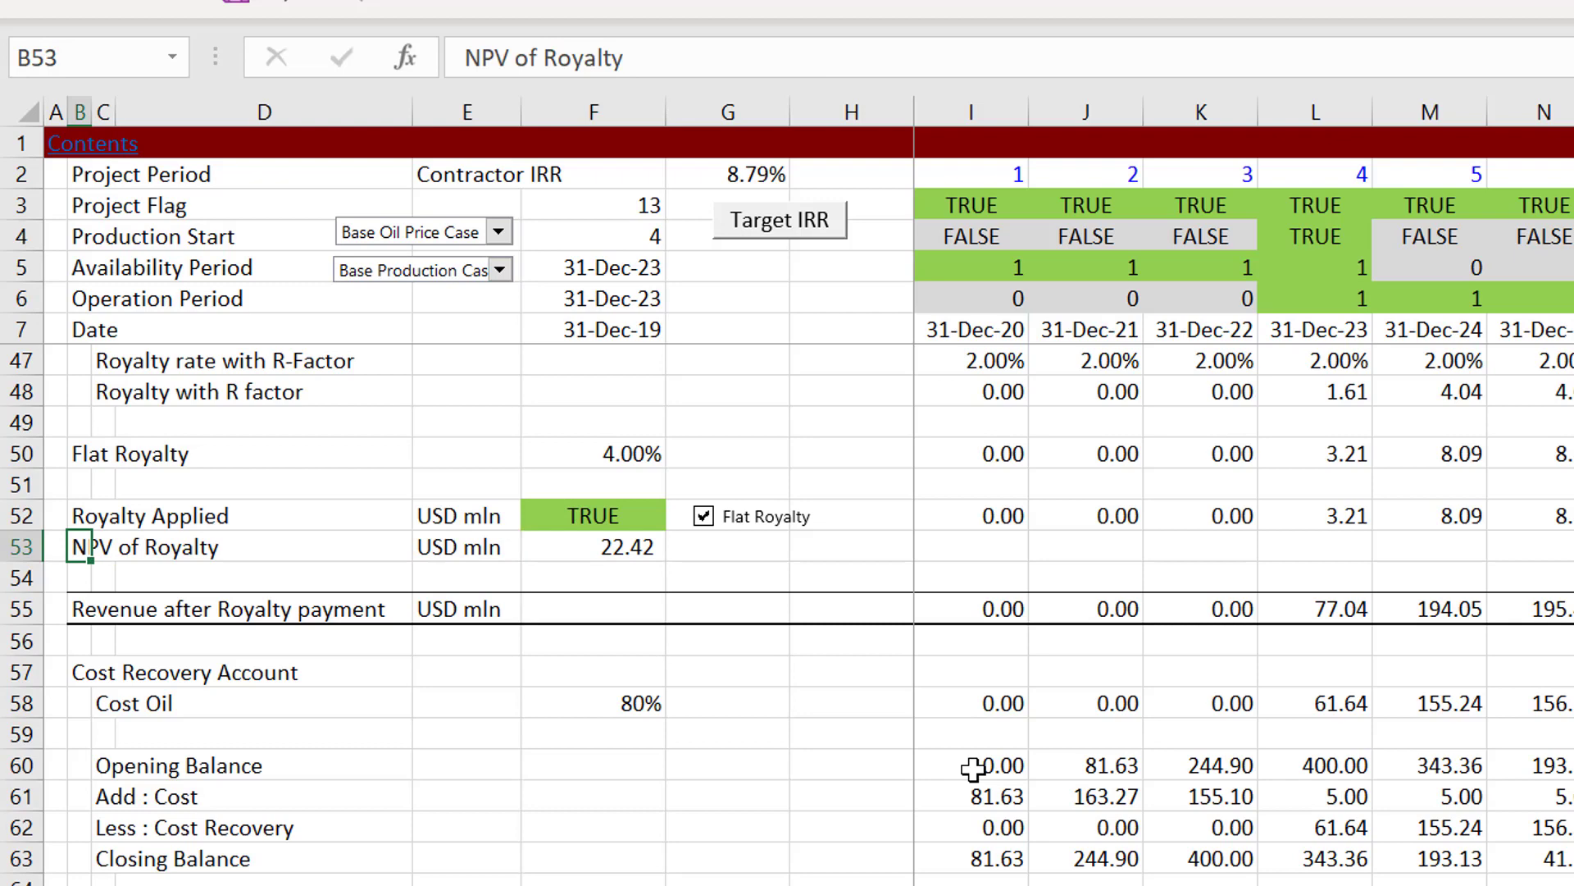
key("Down")
key("Down")
key("Down")
key("Down")
key("Down")
key("Down")
key("Down")
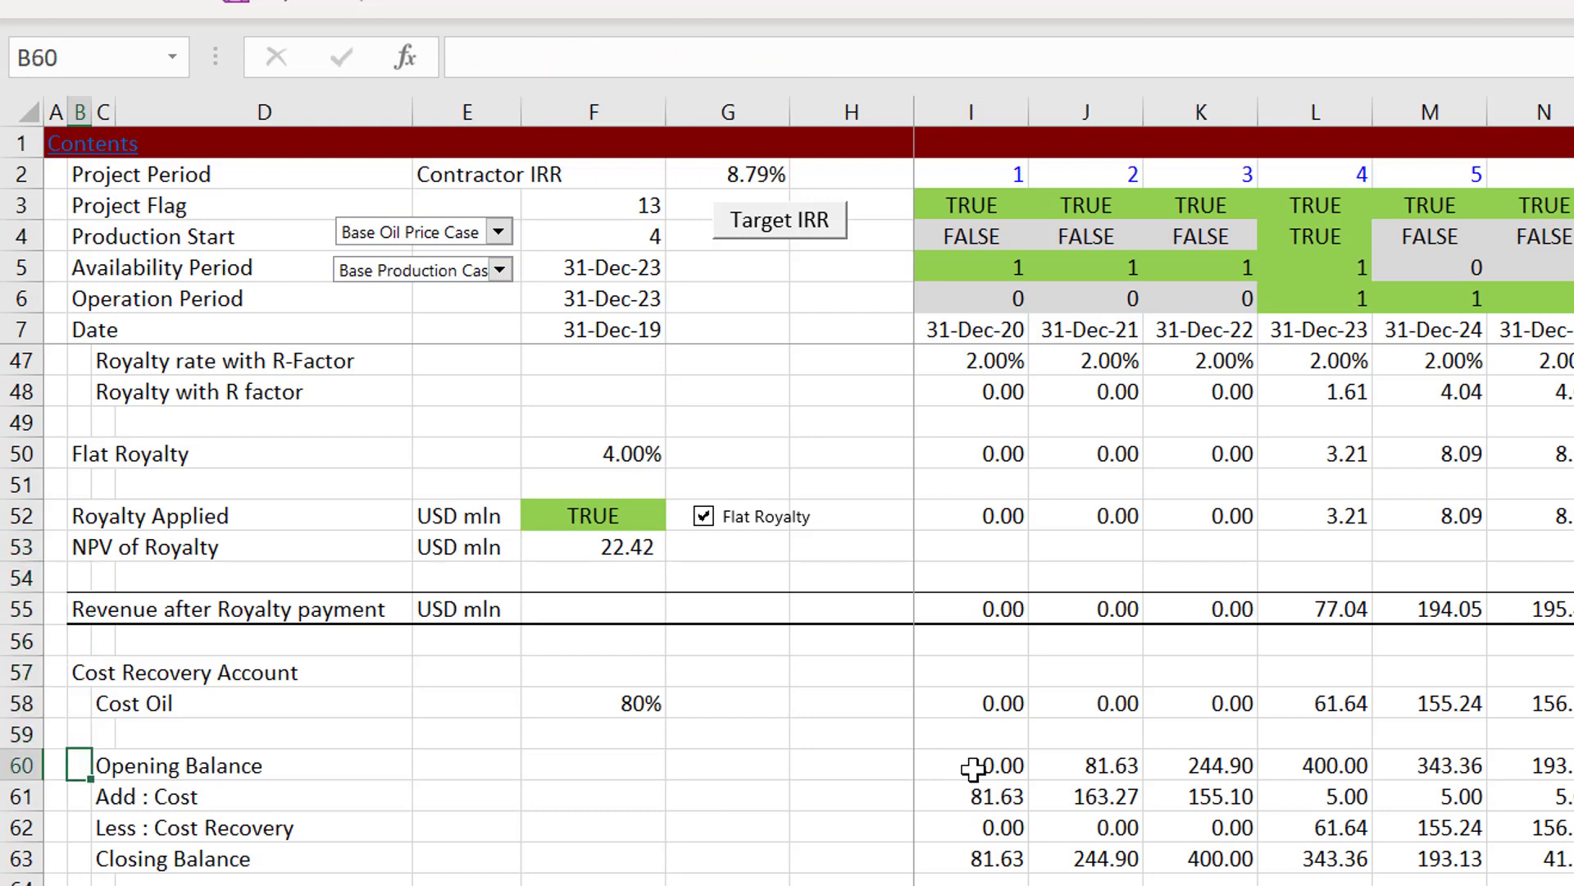
key("Down")
key("Down")
Step: View the State and Shell NPV boxes on the Diagram sheet, and return to Operating Analysis
key("ctrl+Page_Up")
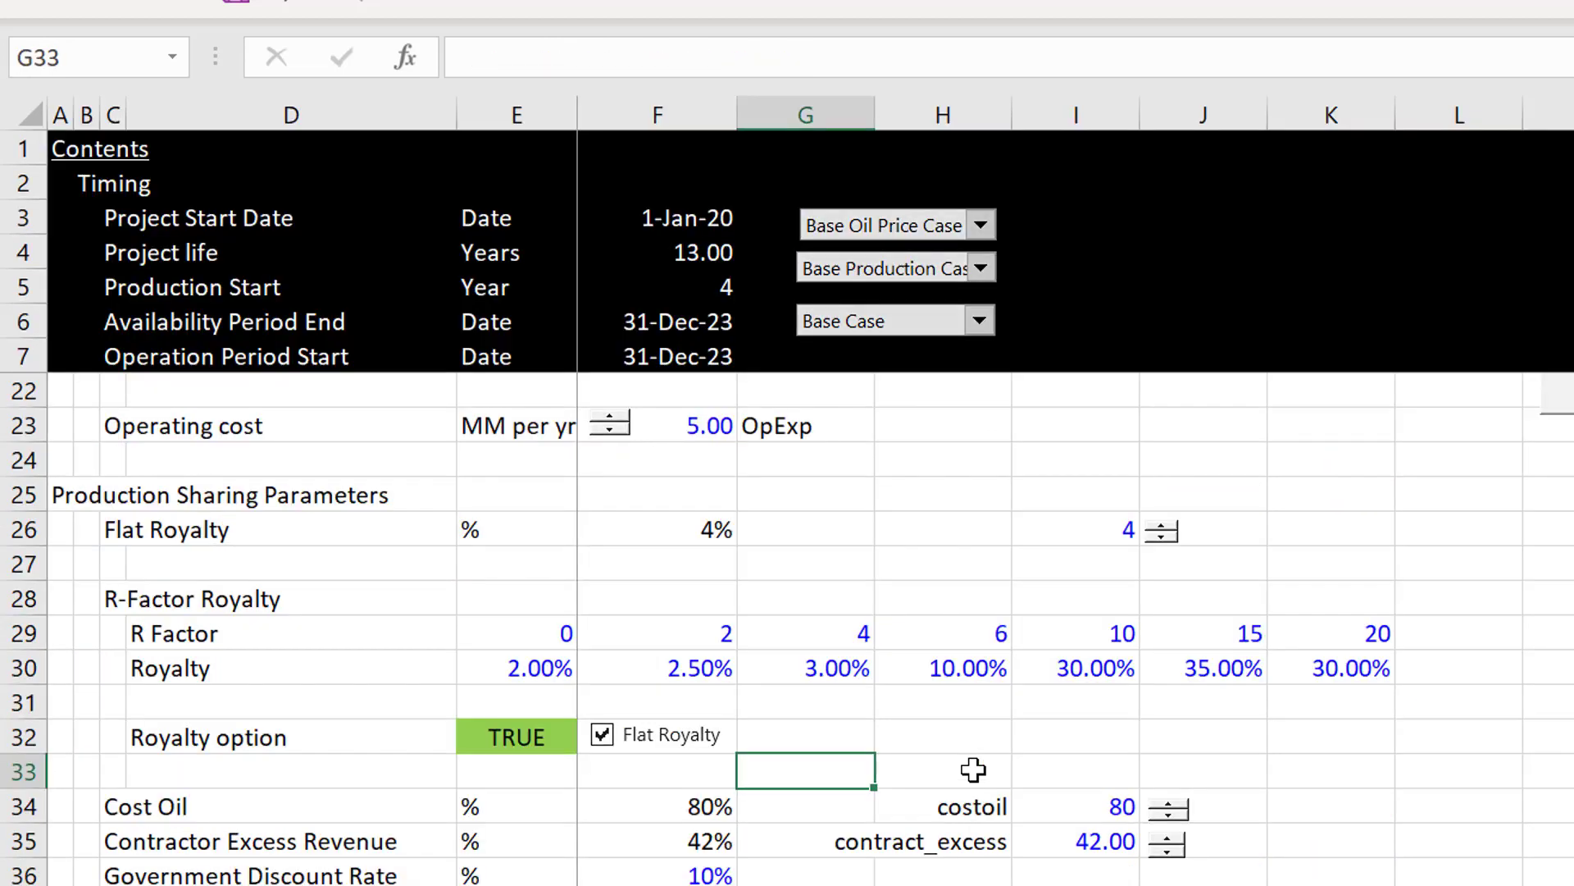
key("ctrl+Page_Up")
key("ctrl+Page_Up")
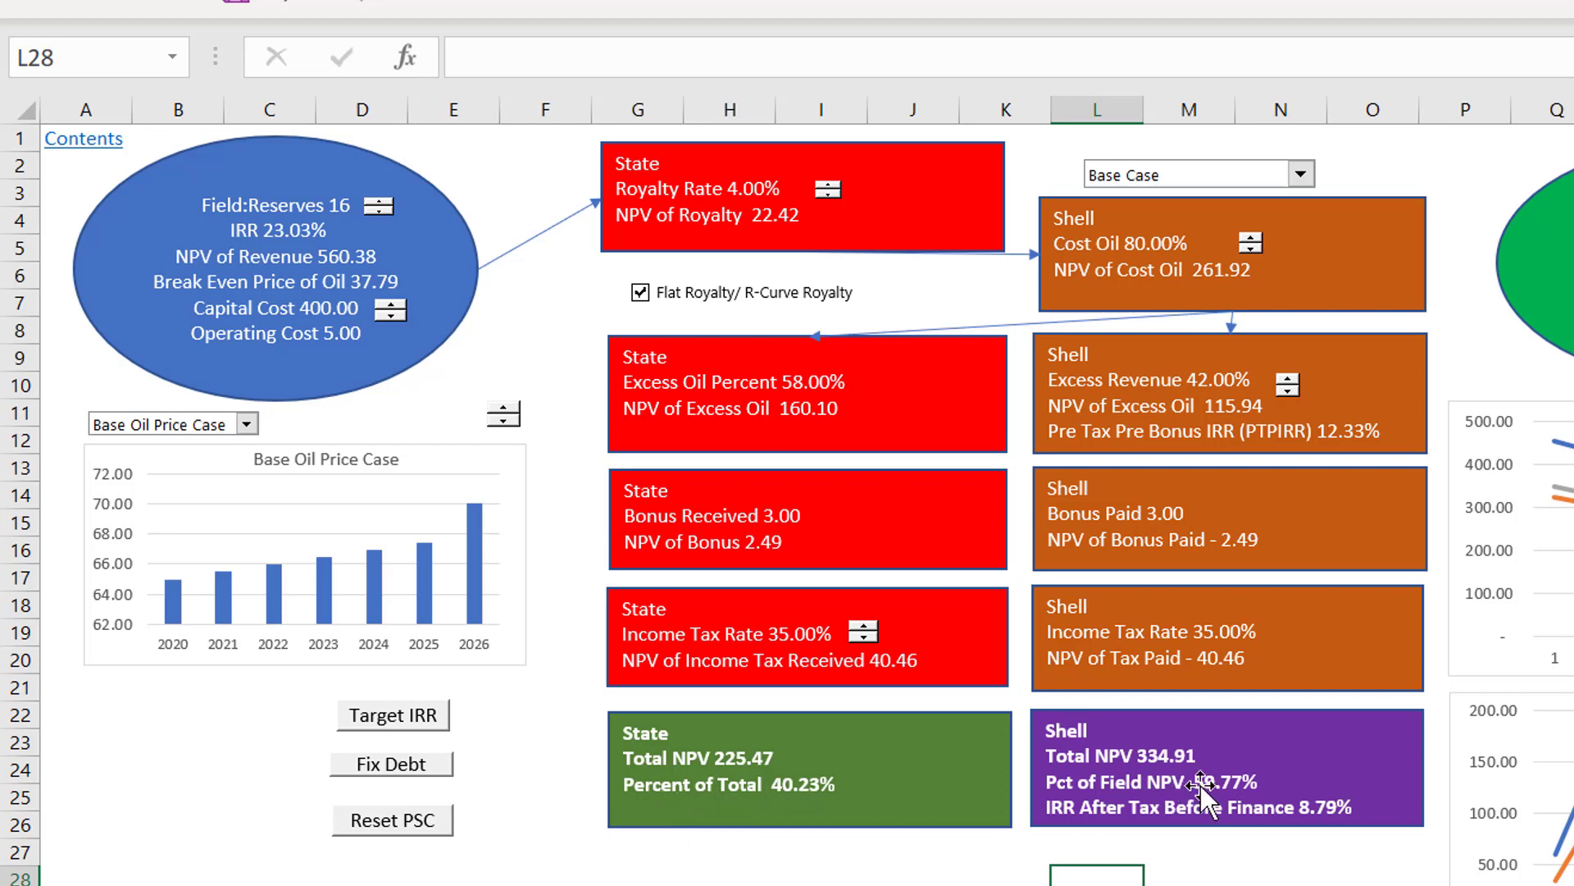
key("Return")
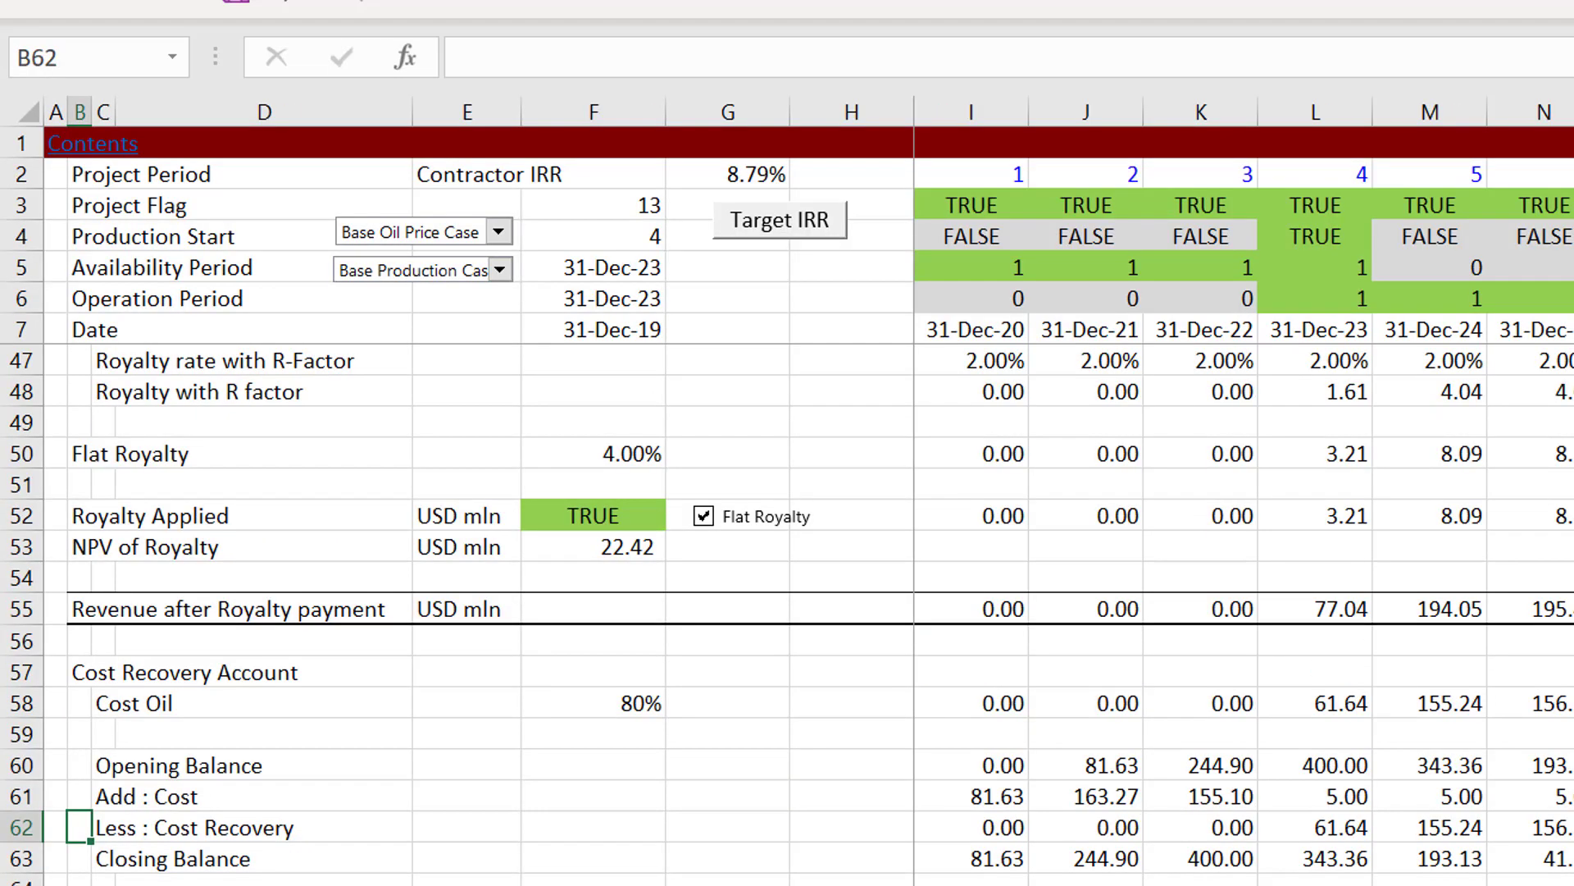
Step: Examine the Excess Revenue Payment, contractor and government share and NPV rows down to Contractor Cash Flow
left_click(667, 858)
key("Down")
key("Down")
key("Down")
key("Down")
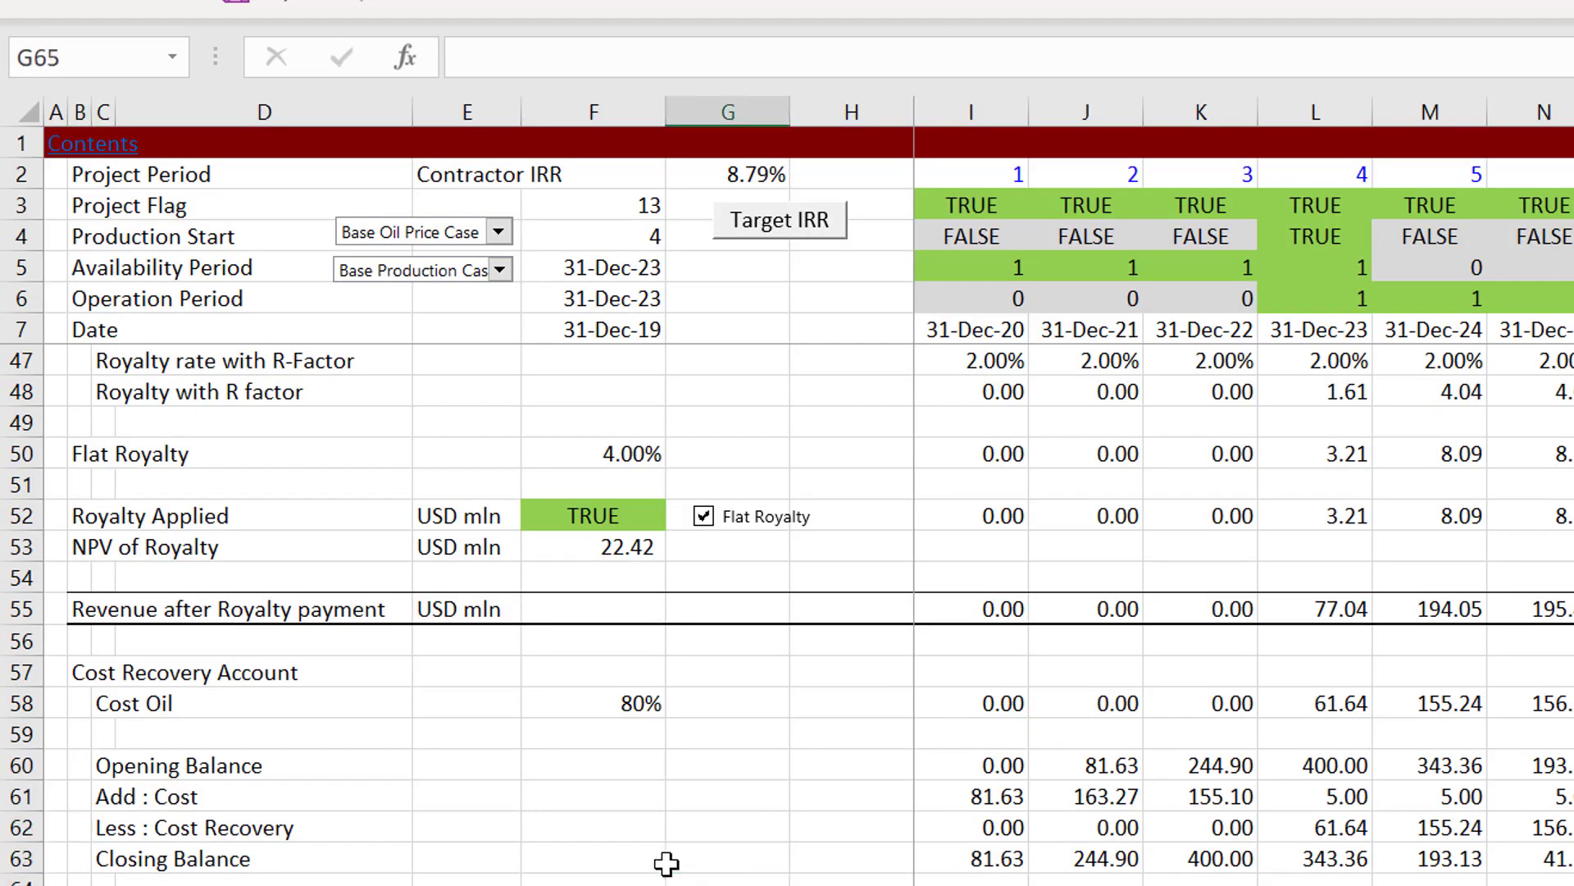
key("Down")
key("Down")
key("Down")
key("Down")
key("Down")
key("Down")
key("Down")
key("Down")
key("Down")
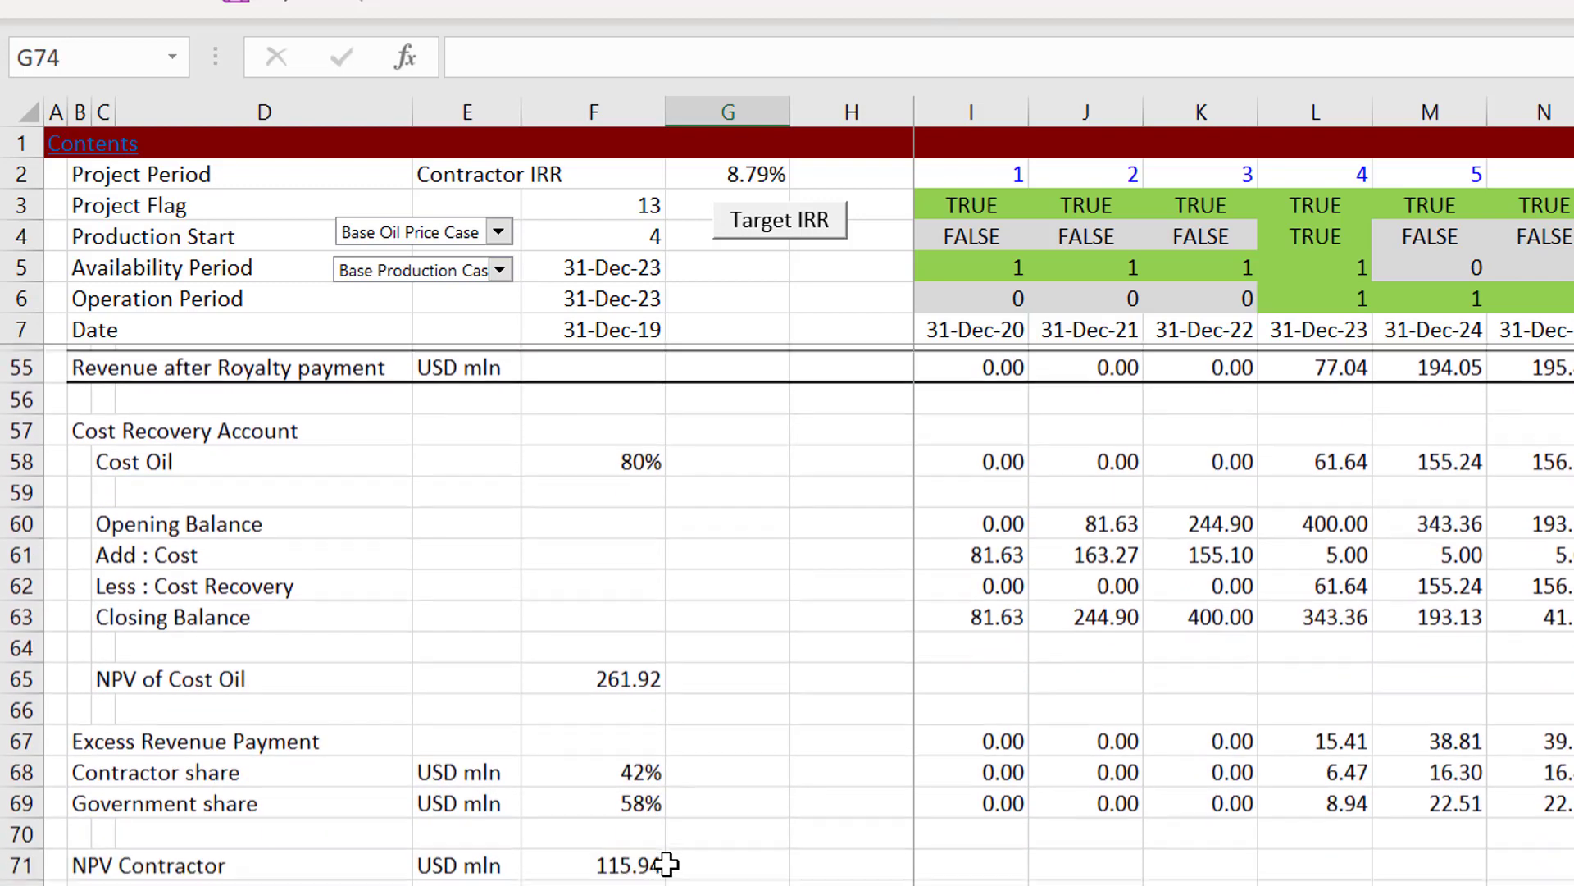
key("Down")
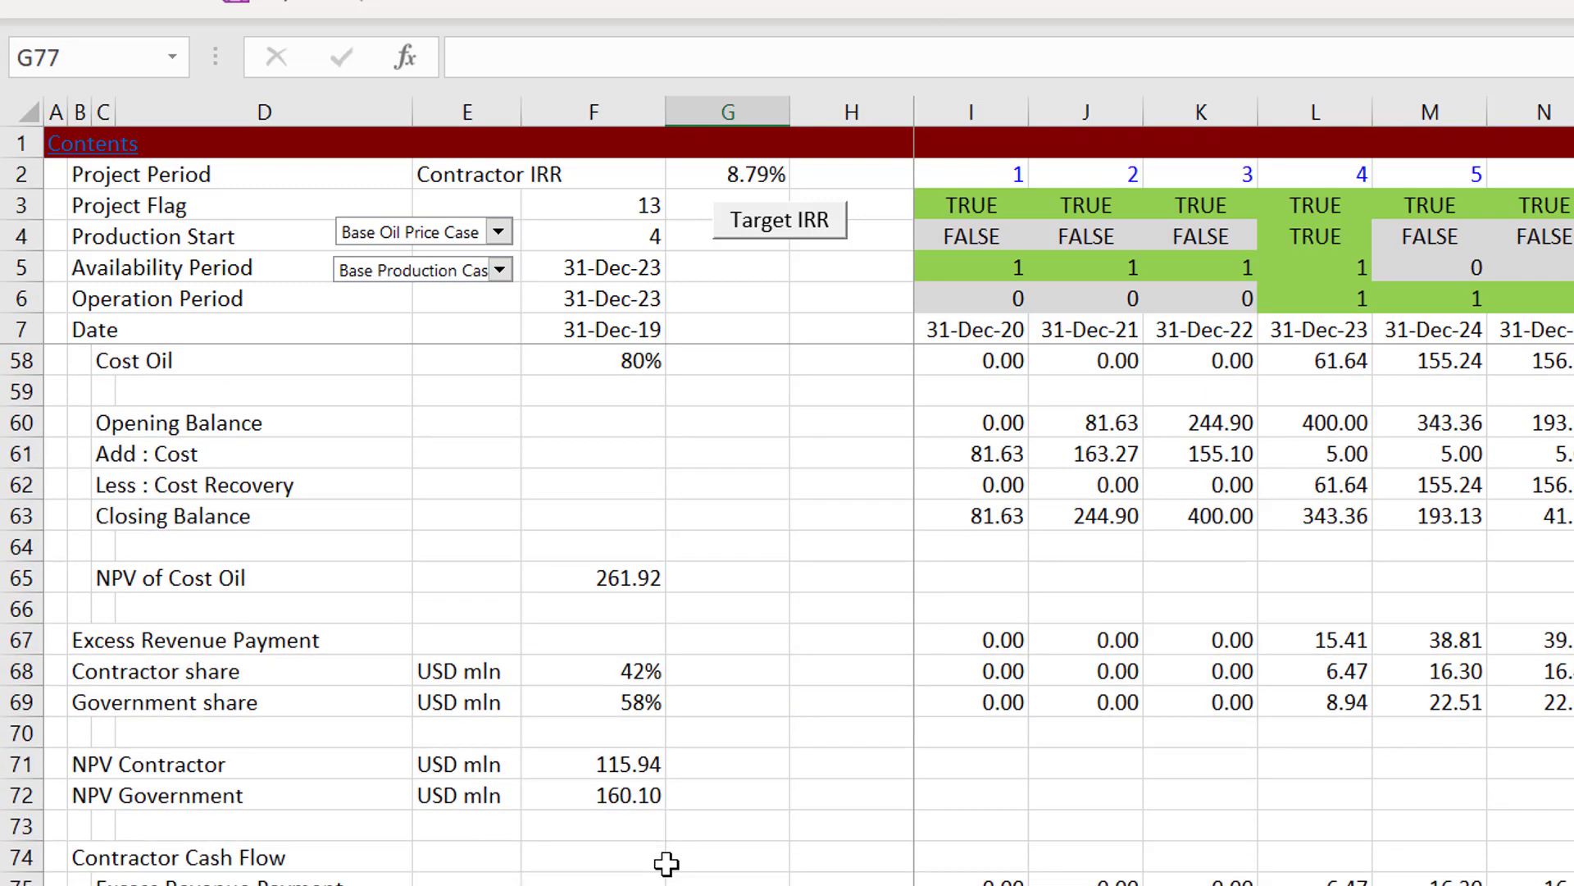
key("Up")
key("Up")
key("Up")
key("Up")
key("Up")
key("Up")
key("Up")
key("Up")
key("Up")
key("Up")
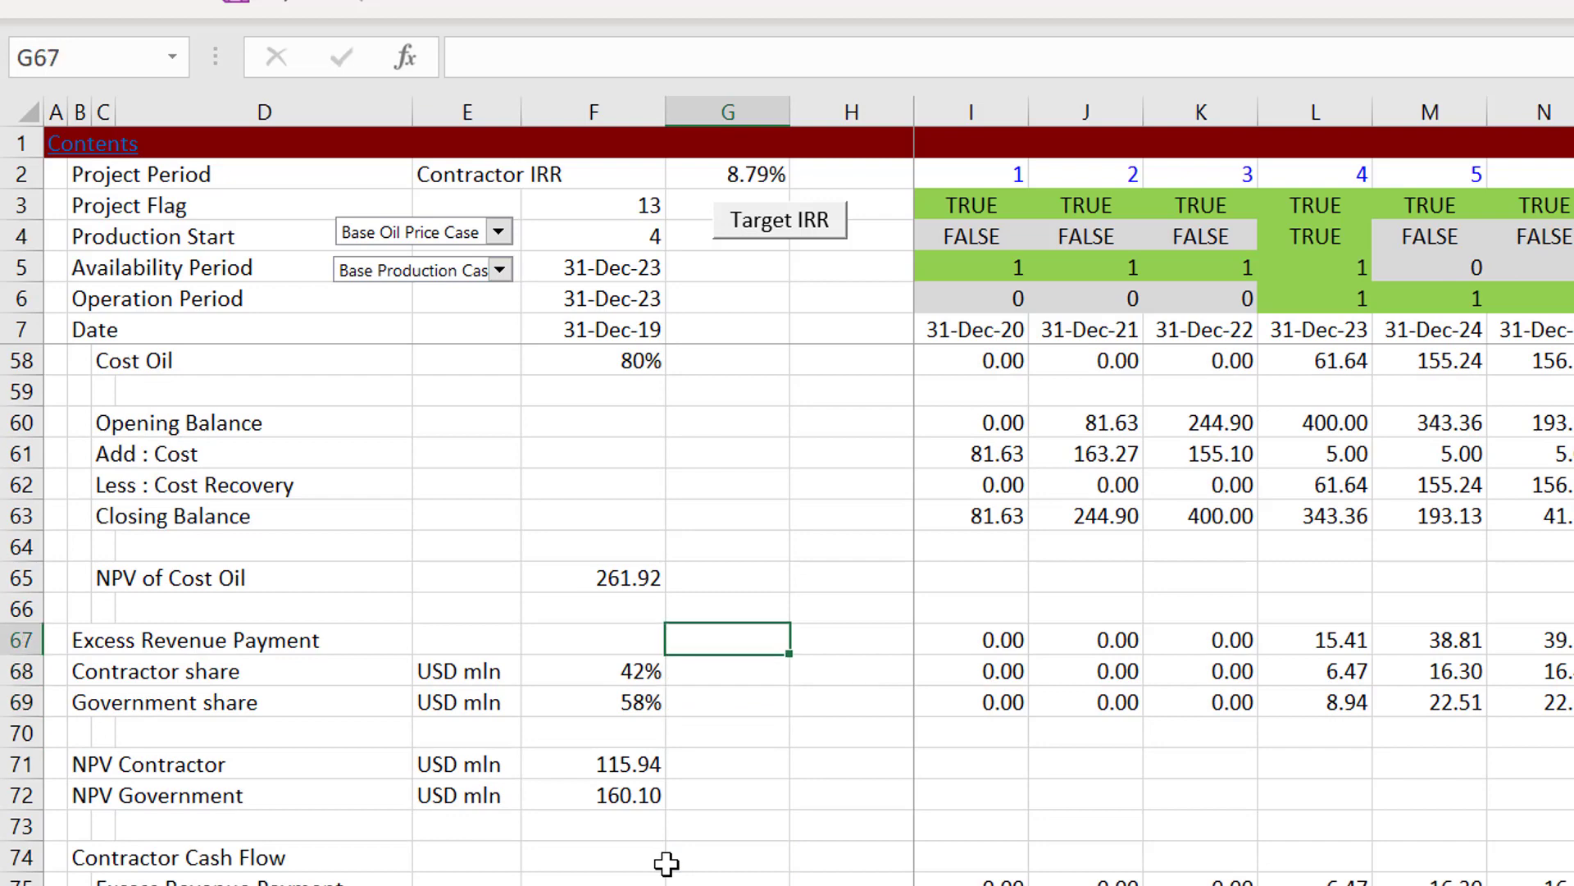
Step: Check the Less : Cost Recovery row of the Cost Recovery Account from its label in C62 across to I62
key("Up")
key("Up")
key("Up")
key("Up")
key("Left")
key("Left")
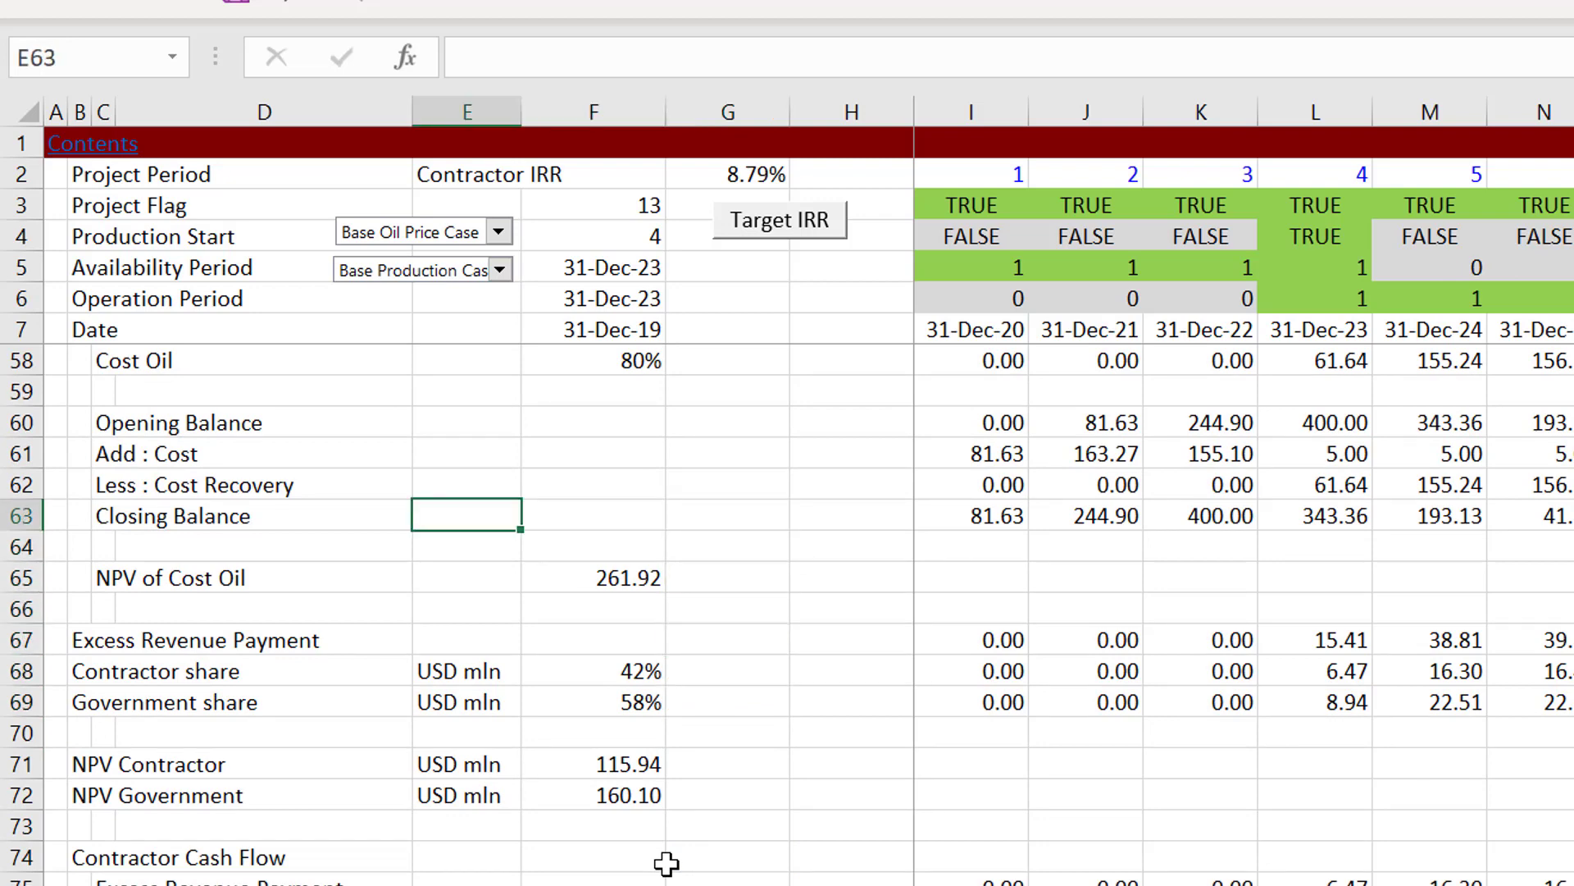
key("Up")
key("Left")
key("Left")
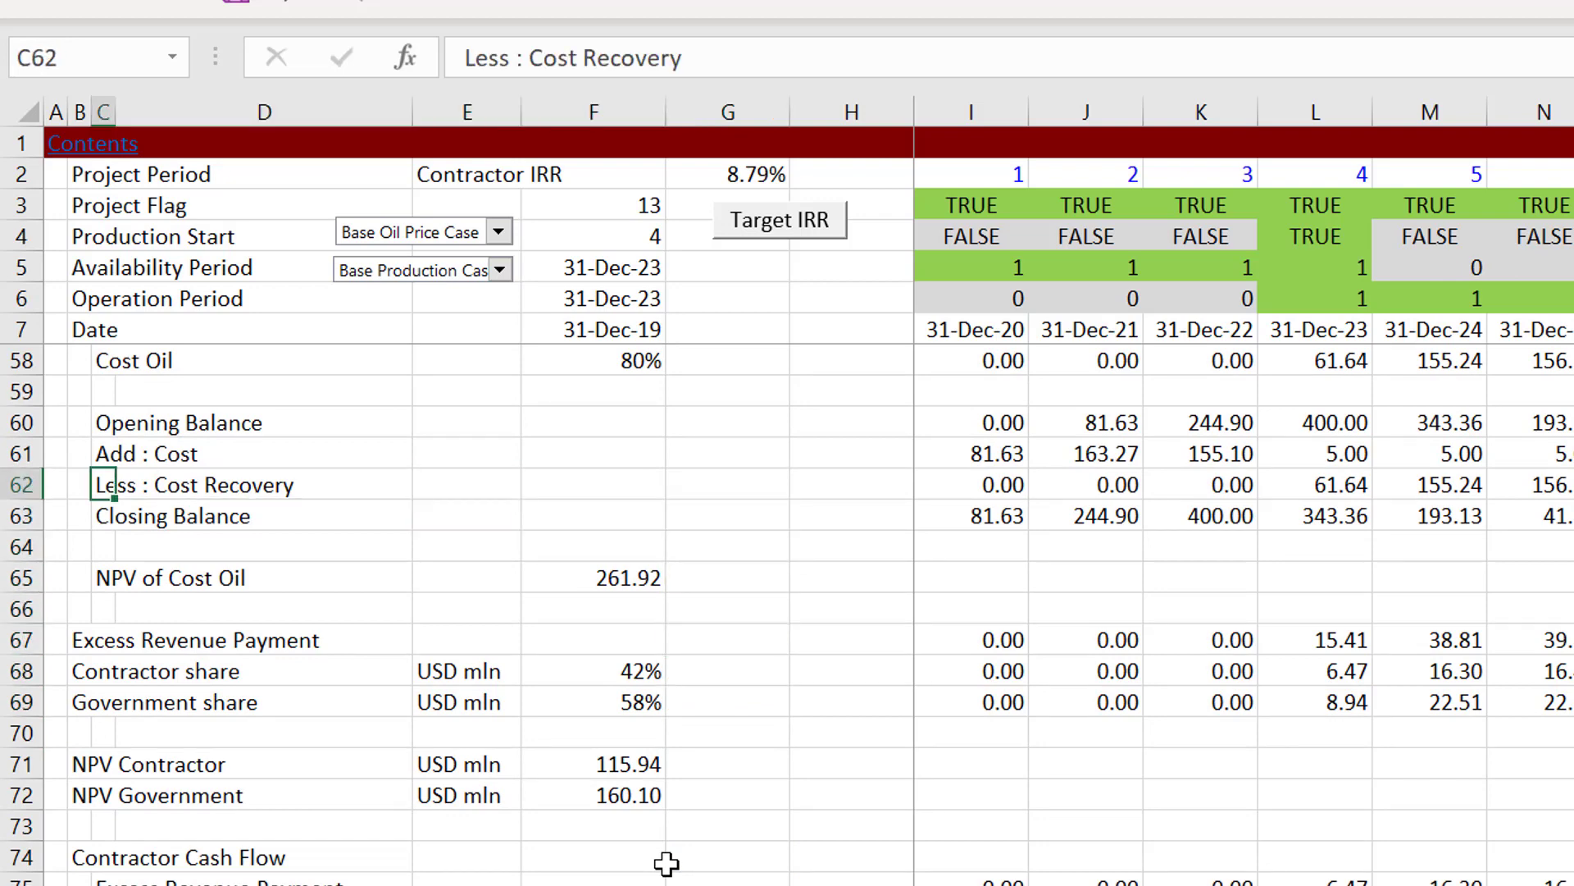
key("ctrl+shift+Right")
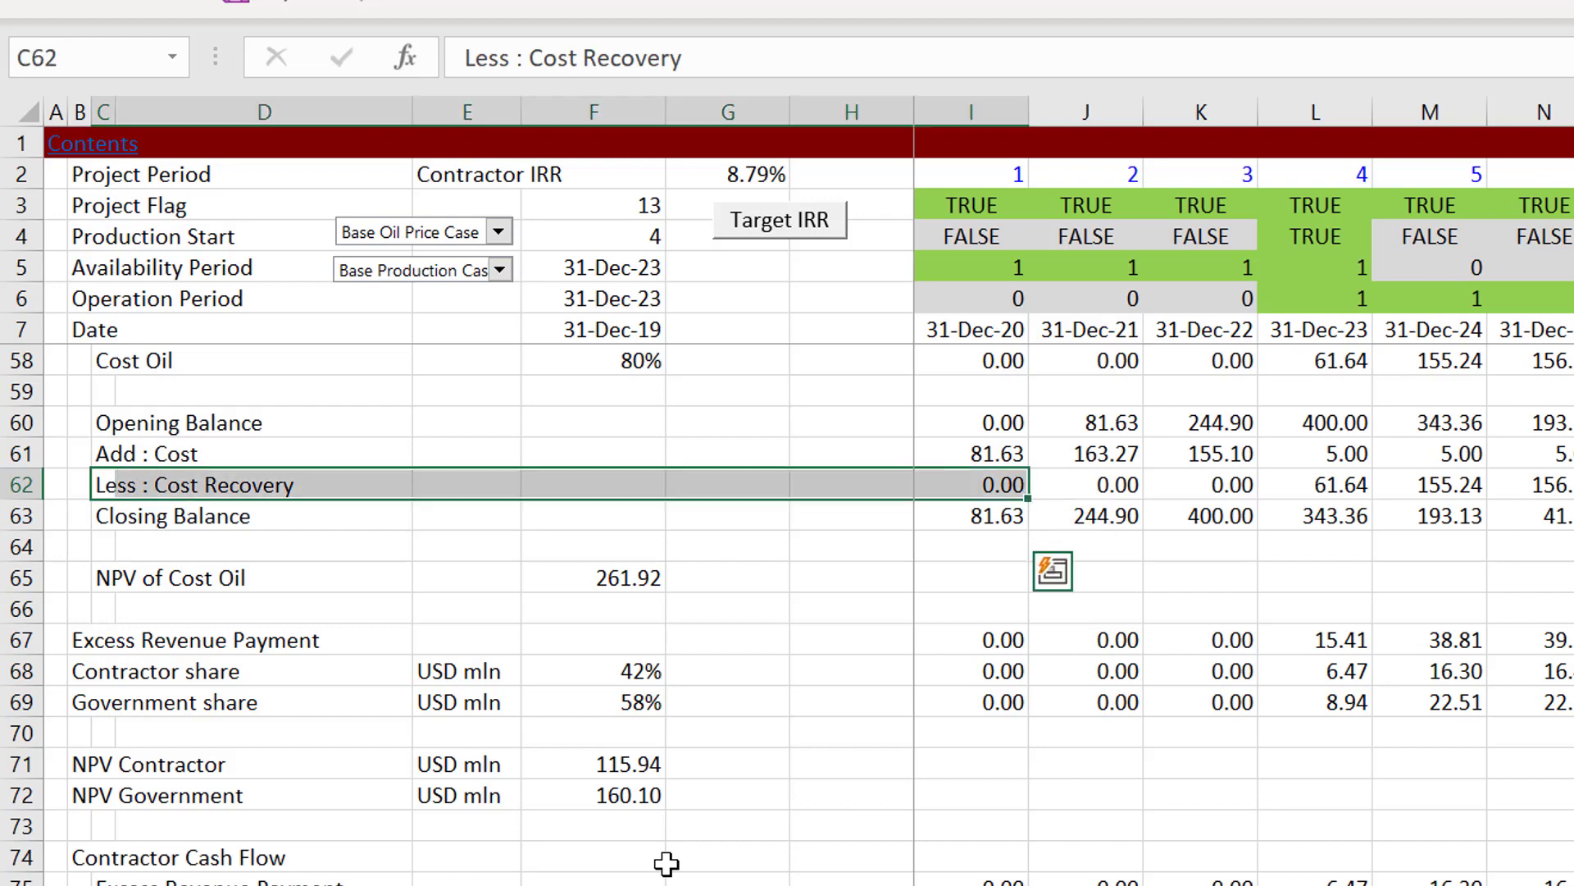
key("Down")
key("Up")
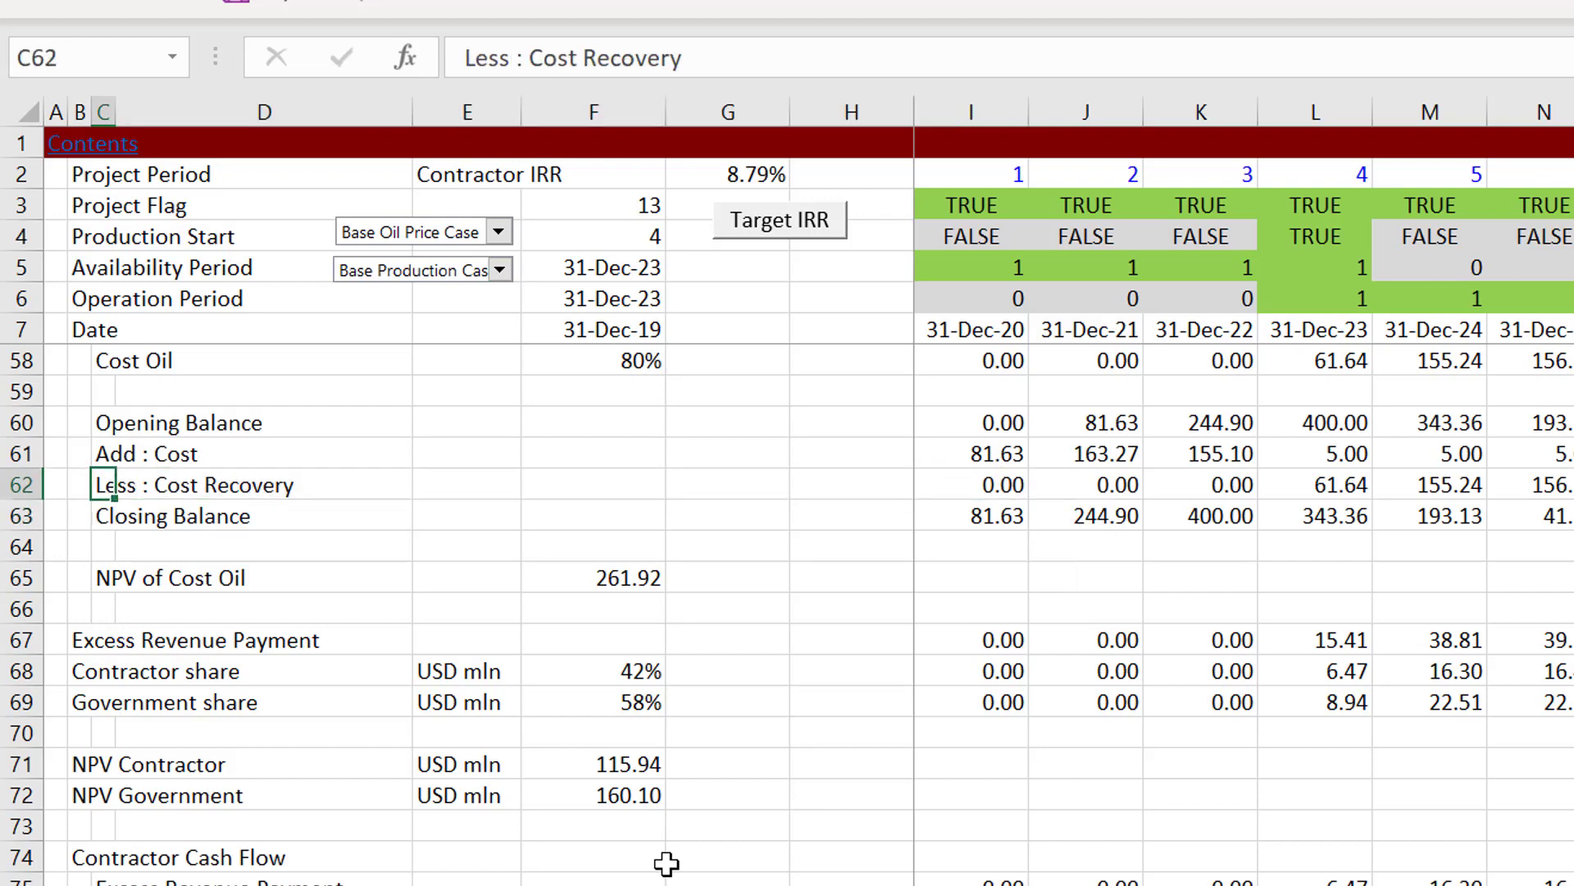
Step: Indent the Contractor share, Government share, NPV Contractor and NPV Government labels by moving B68:B72 into column C
key("Down")
key("Down")
key("Down")
key("Down")
key("Down")
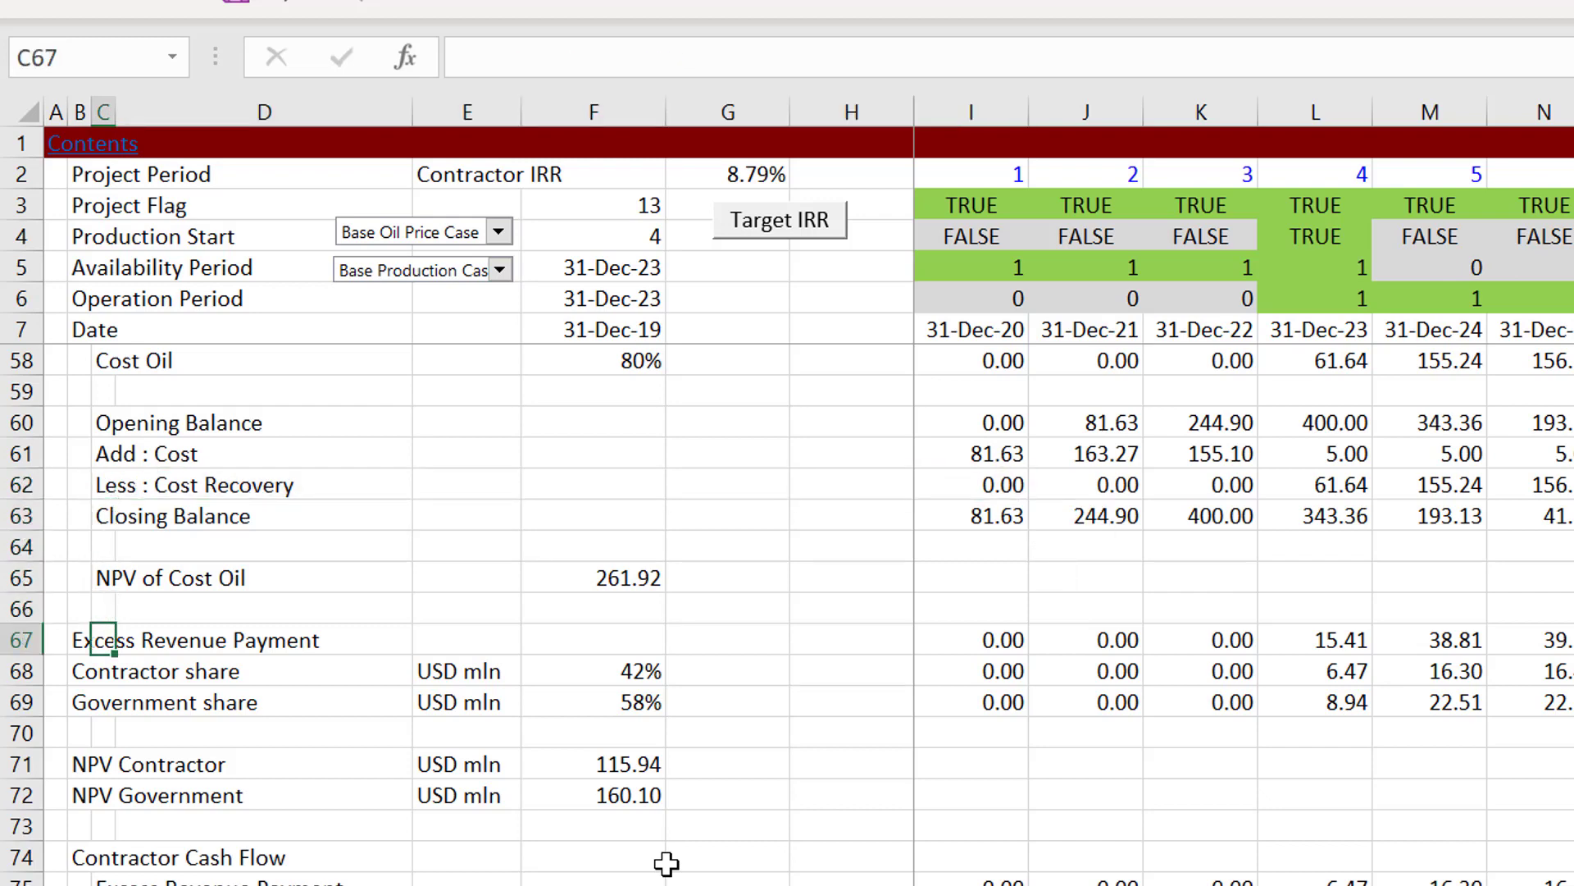
key("Left")
key("Down")
key("shift+Down")
key("shift+Down")
key("shift+Down")
key("shift+Down")
key("shift+Down")
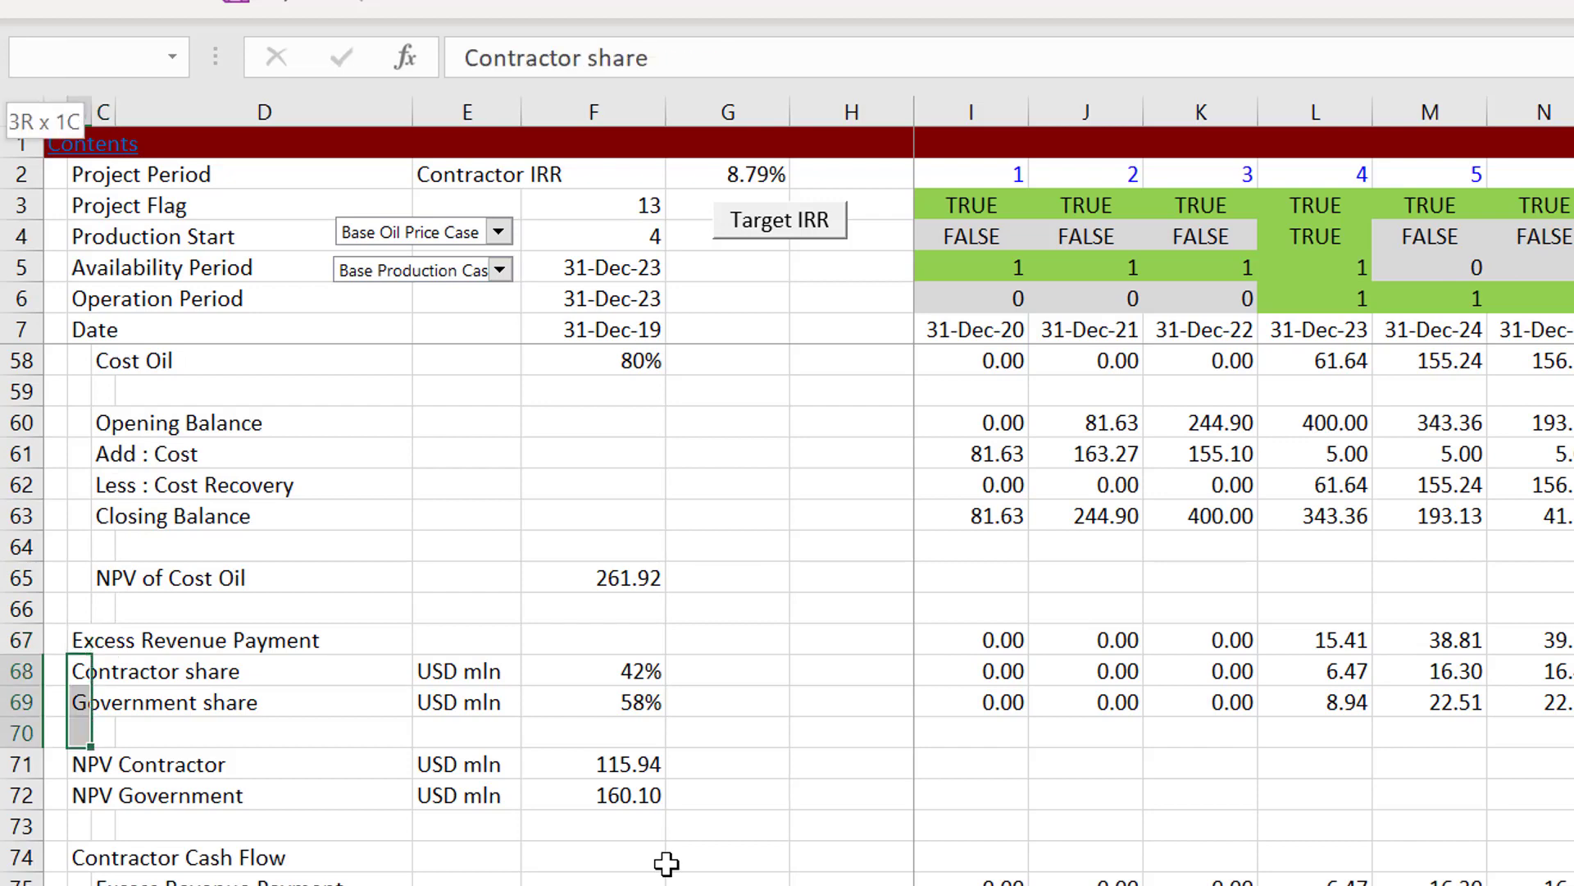
key("shift+Up")
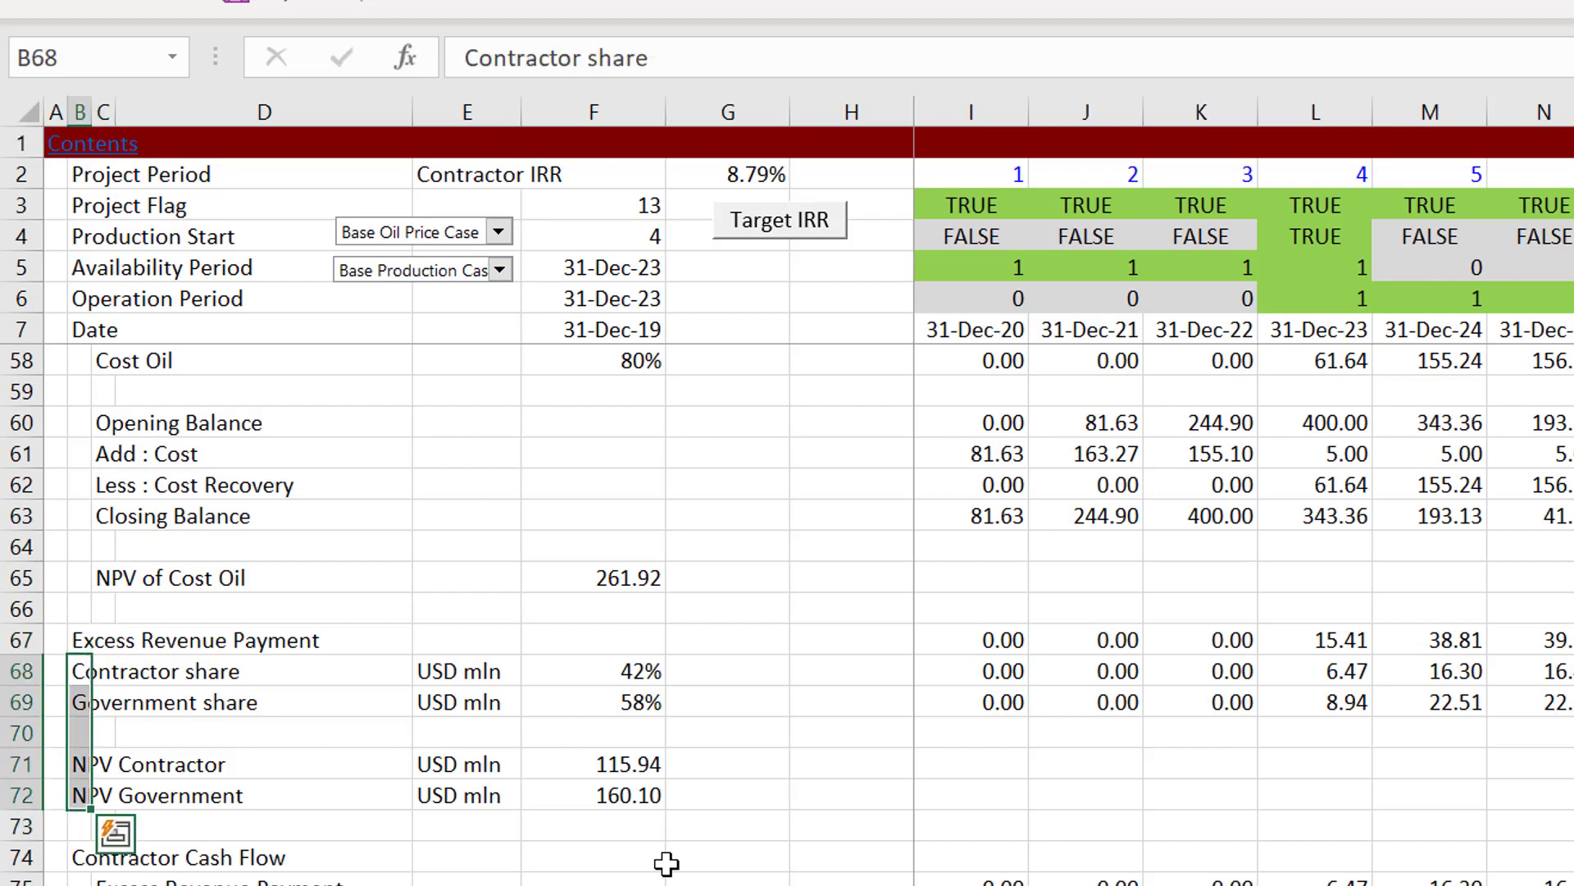
key("ctrl+c")
key("Right")
key("ctrl+v")
key("Up")
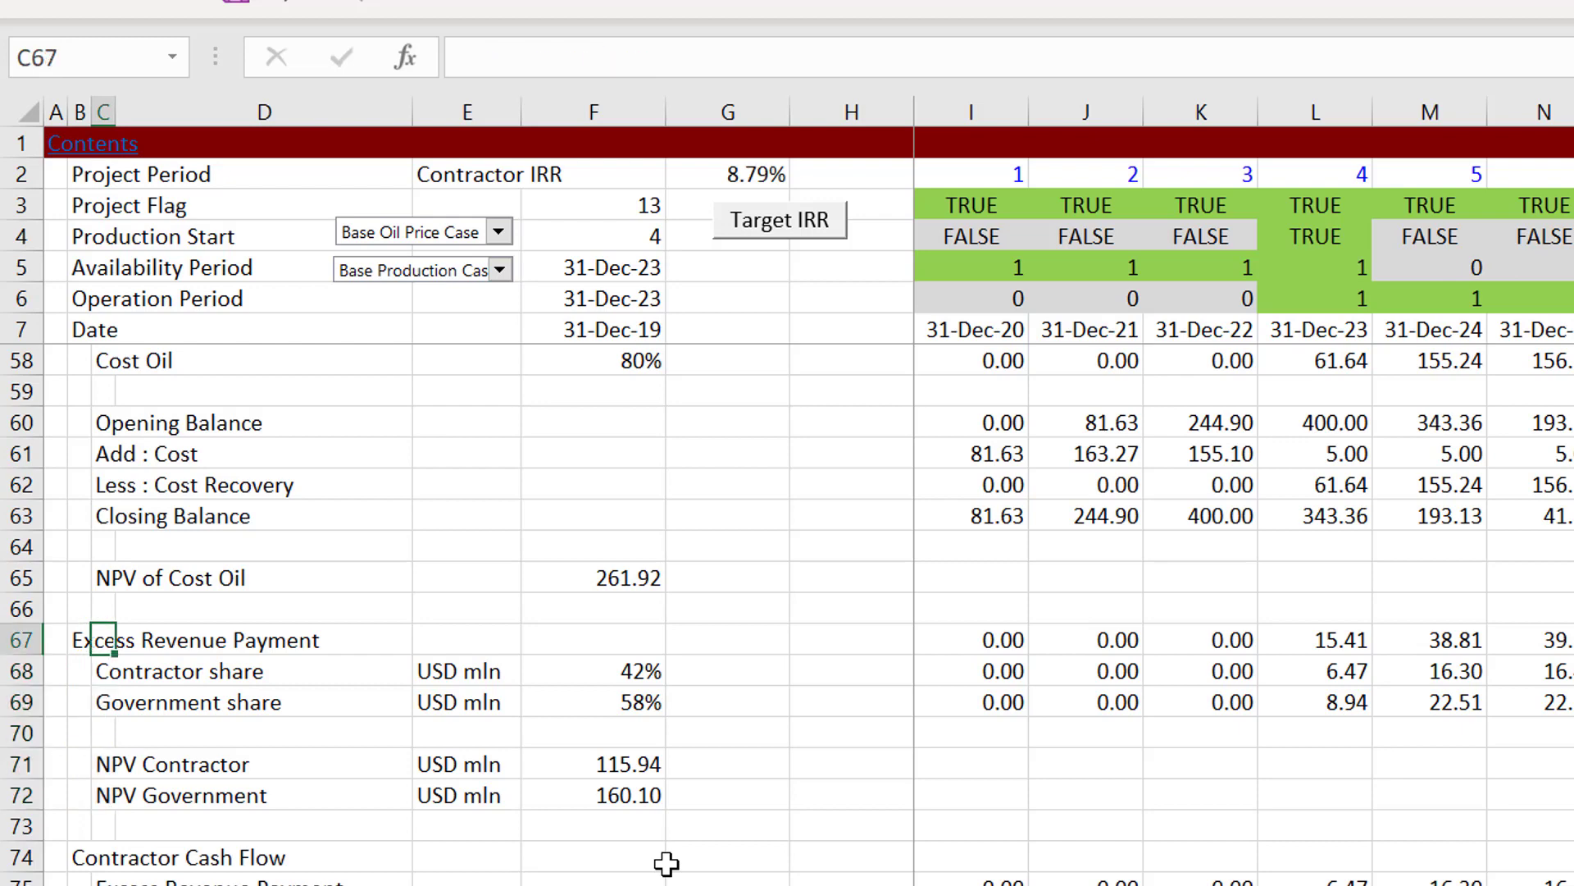
Step: Check the Contractor share formula for the first period in I68
key("Down")
key("Right")
key("Right")
key("Right")
key("Right")
key("Right")
key("Right")
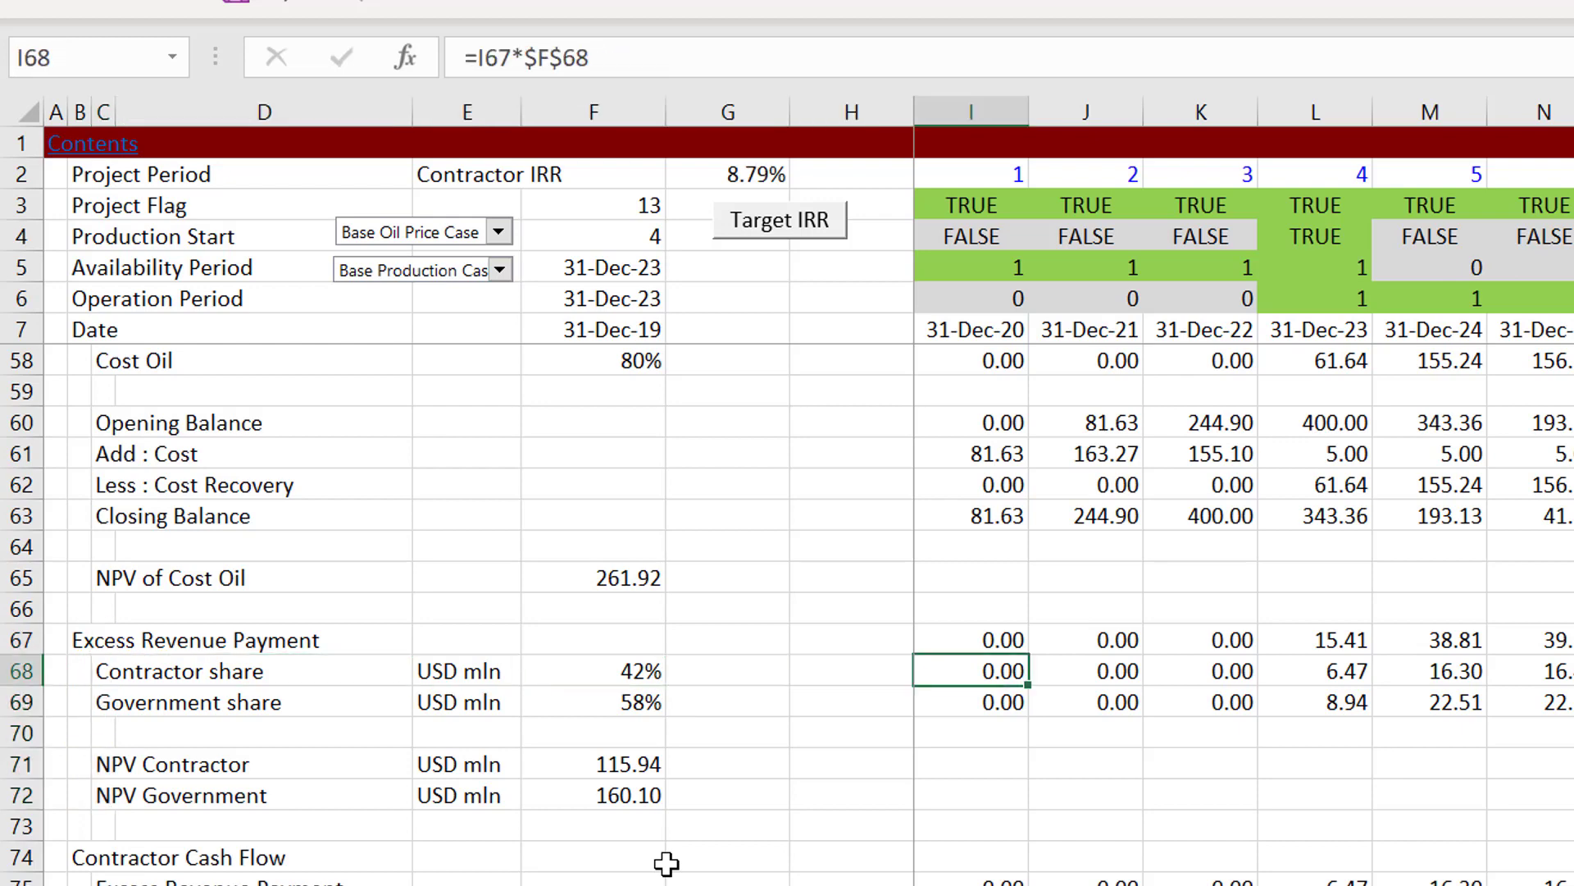
Step: Apply a top and thick bottom border to the whole Excess Revenue Payment row, starting from B67
key("Up")
key("Left")
key("Left")
key("Left")
key("Left")
key("Left")
key("Left")
key("Left")
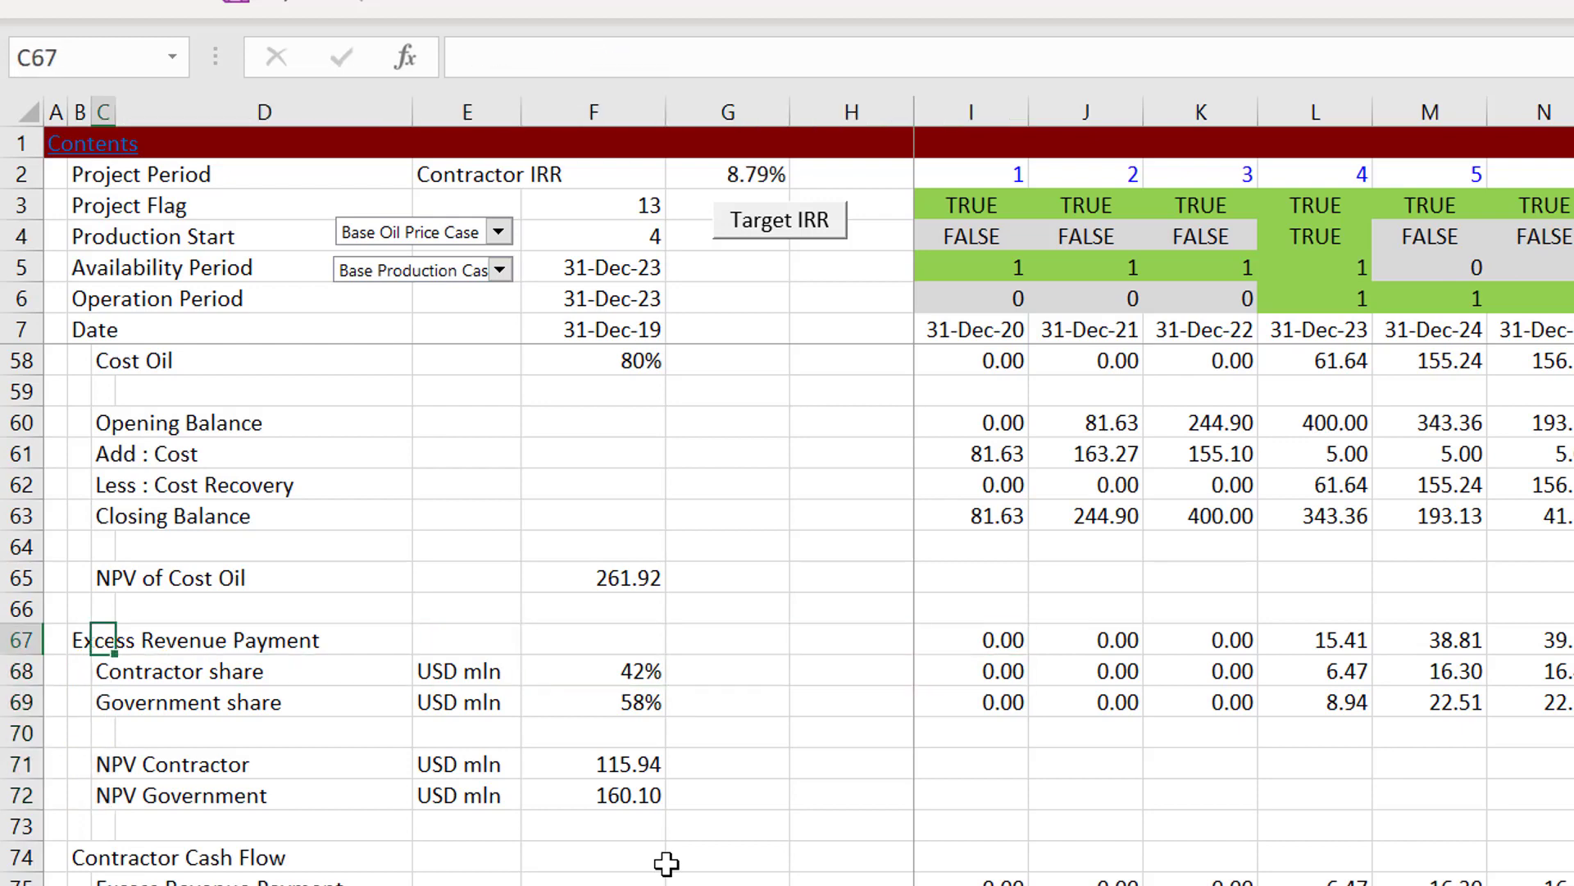
key("ctrl+shift+Right")
key("ctrl+shift+Right")
key("alt+h")
key("b")
key("u")
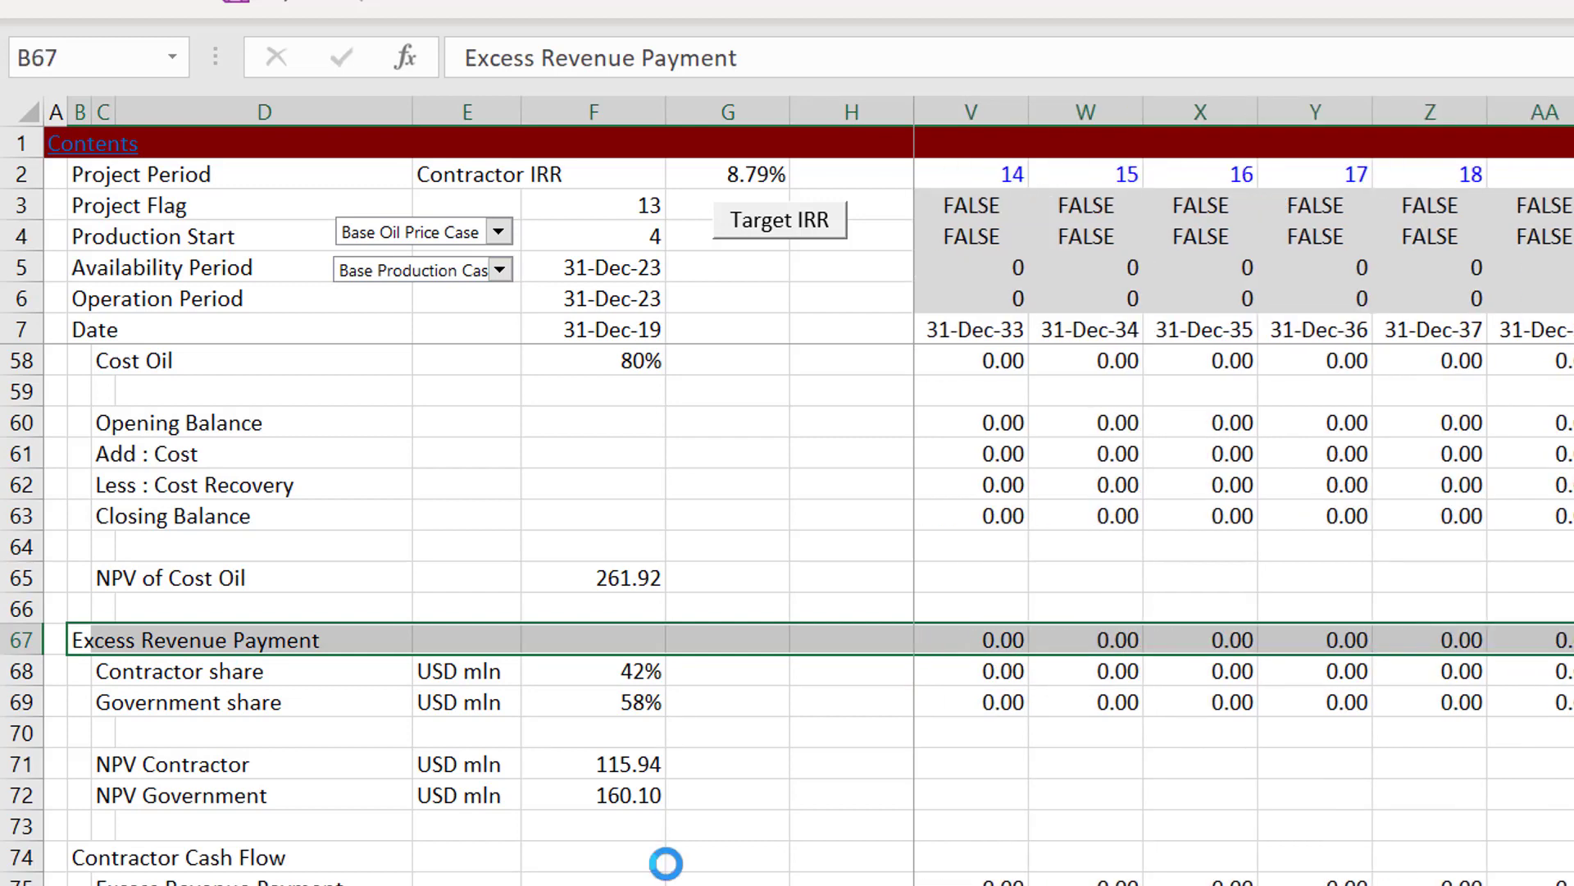
left_click(666, 864)
Step: Inspect the Contractor share formula in J68 below the Excess Revenue Payment row
key("Down")
key("Down")
key("Up")
key("Up")
key("Up")
key("Up")
key("Up")
key("Up")
key("Up")
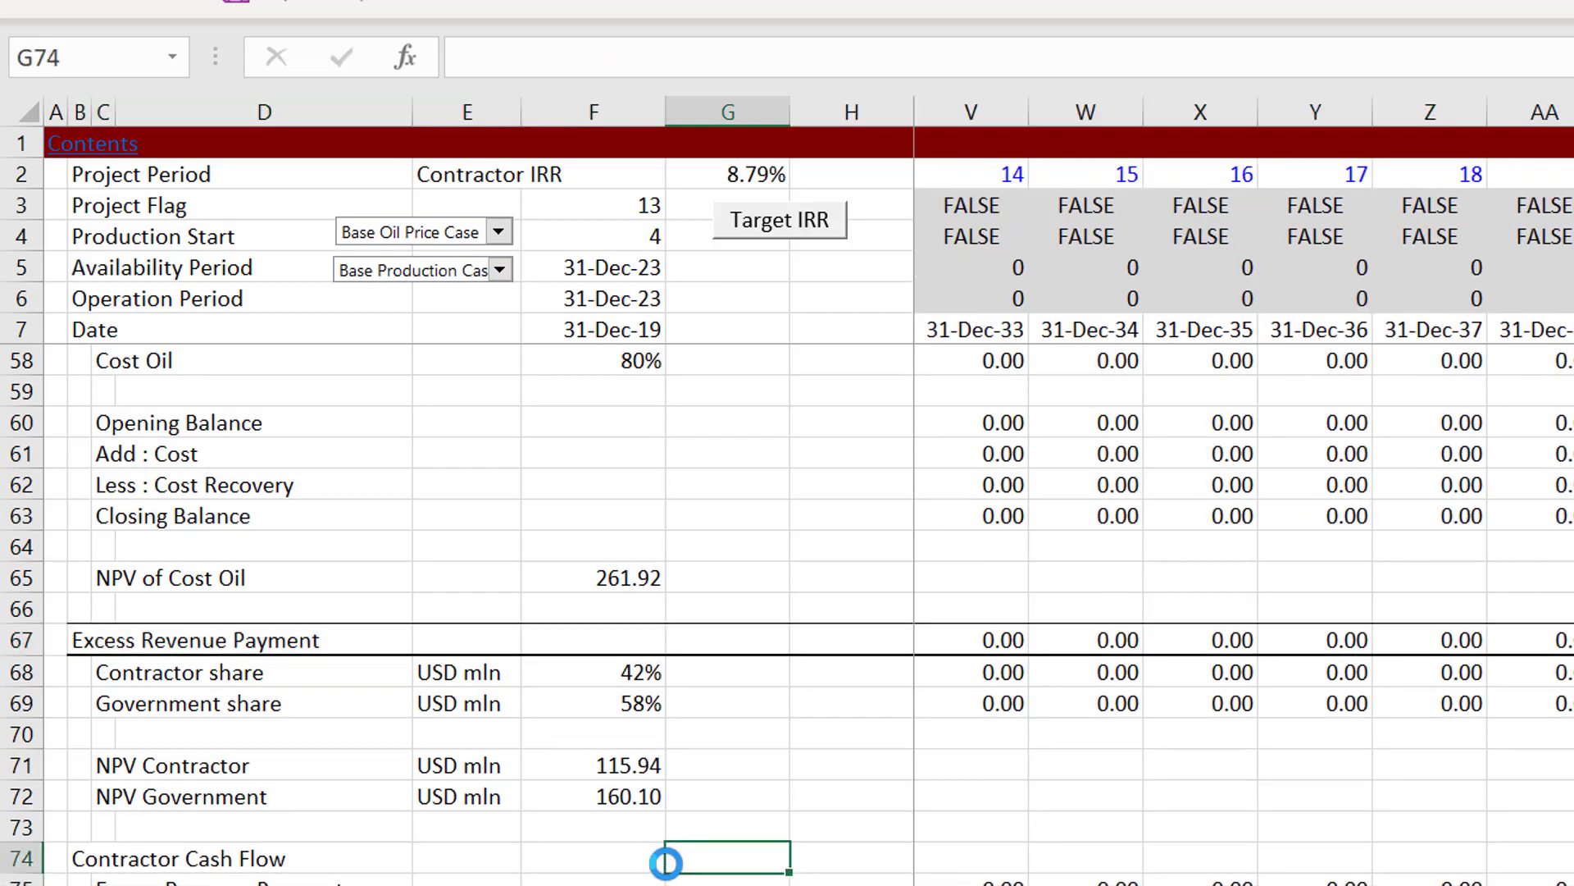
key("Up")
key("Right")
key("Right")
key("Right")
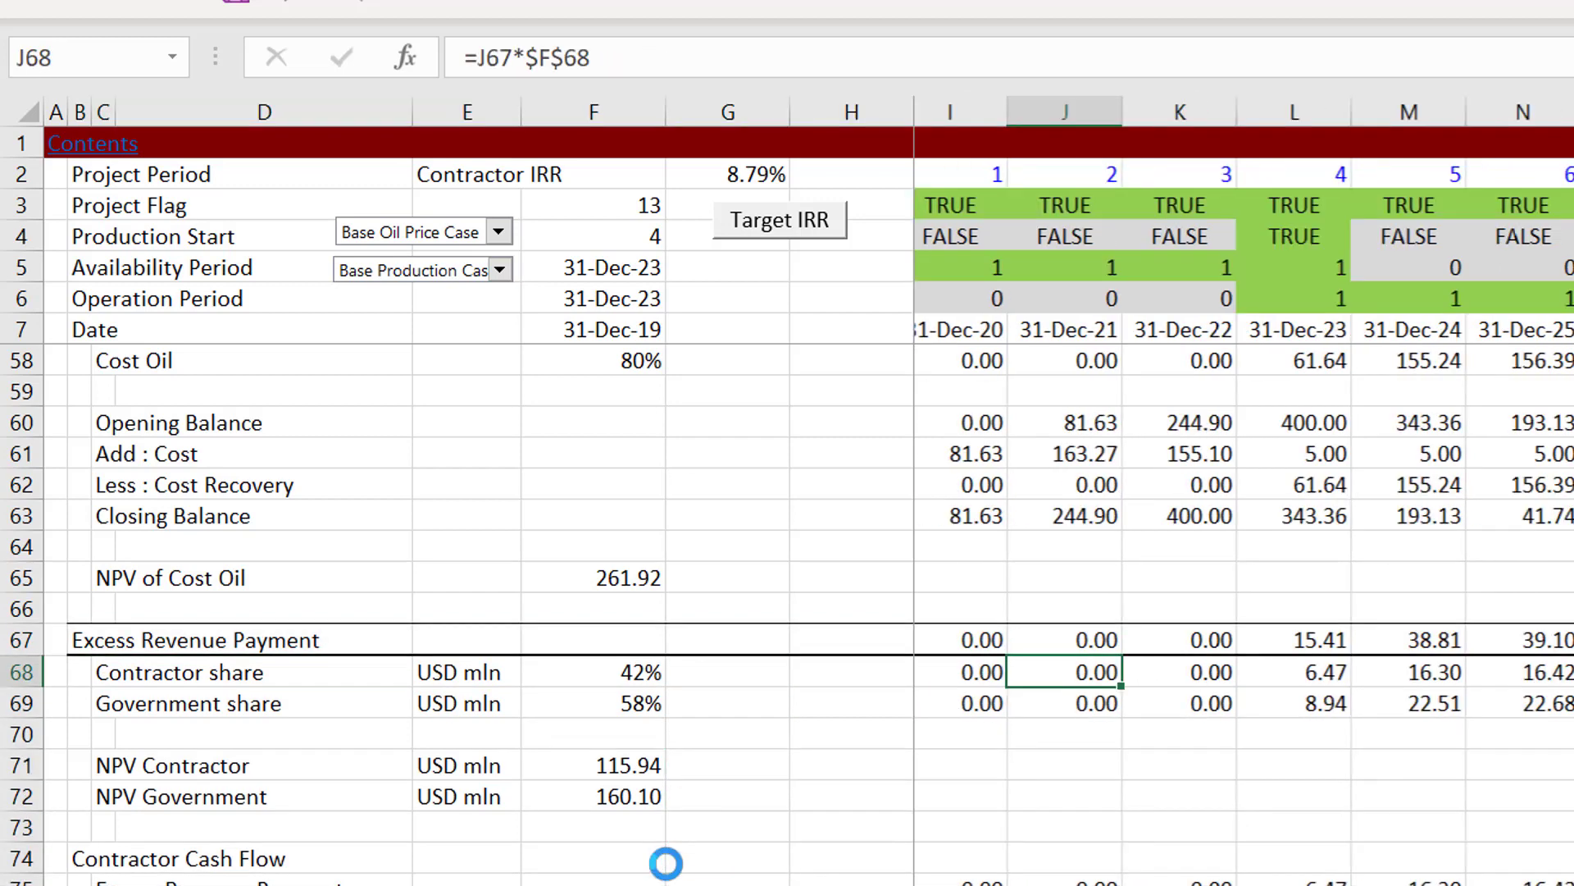
Step: Check the contractor and government share percentages in F68 and F69 and the NPV Contractor formula in F71
key("Left")
key("Left")
key("Left")
key("Left")
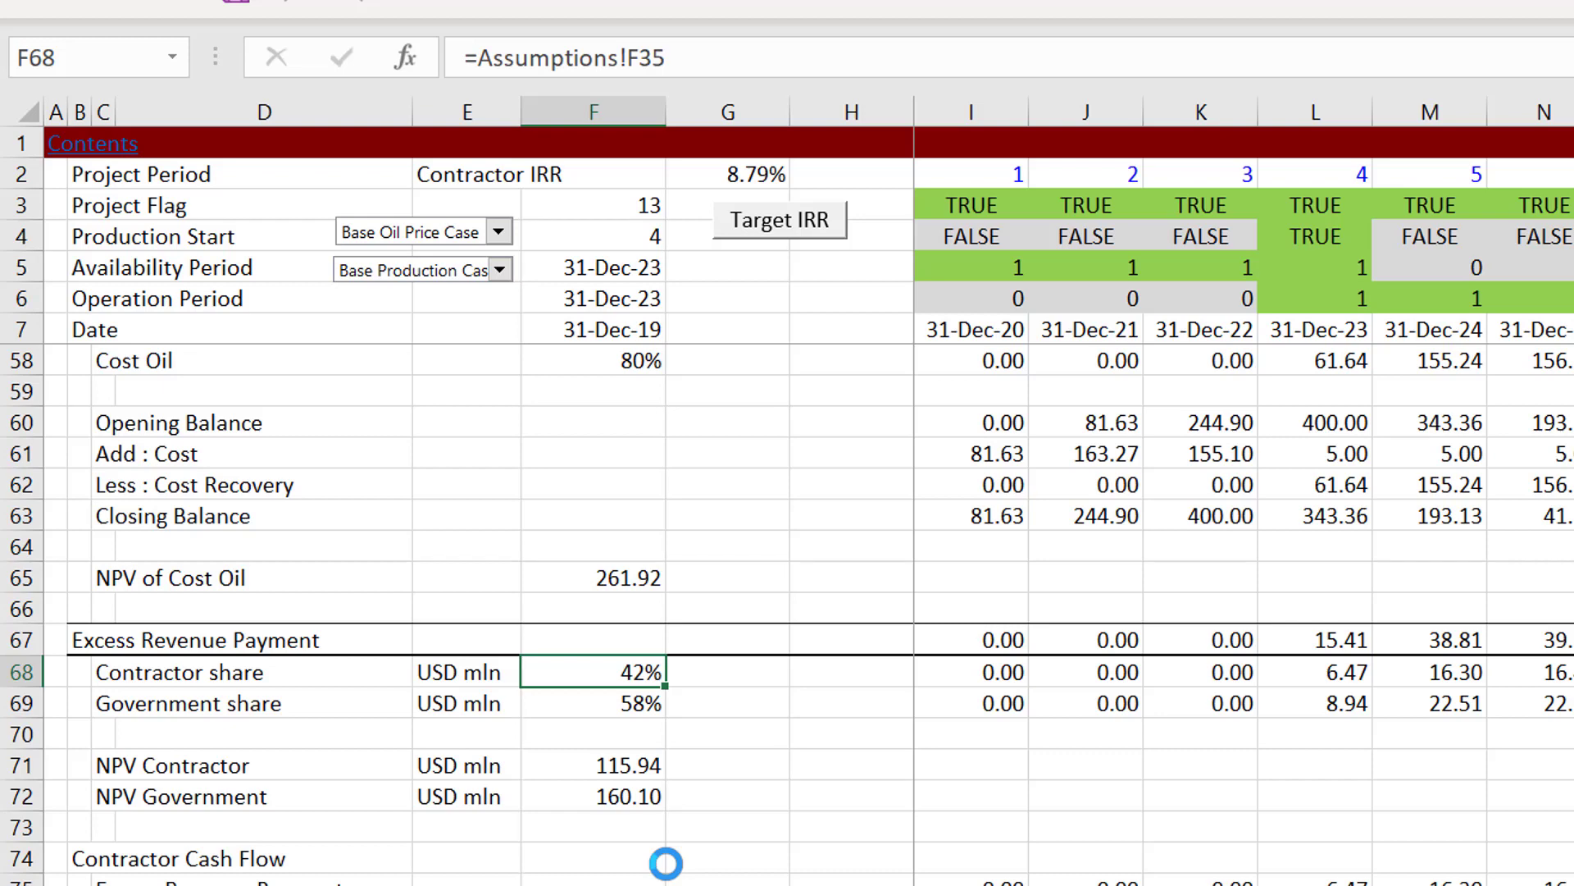
key("Down")
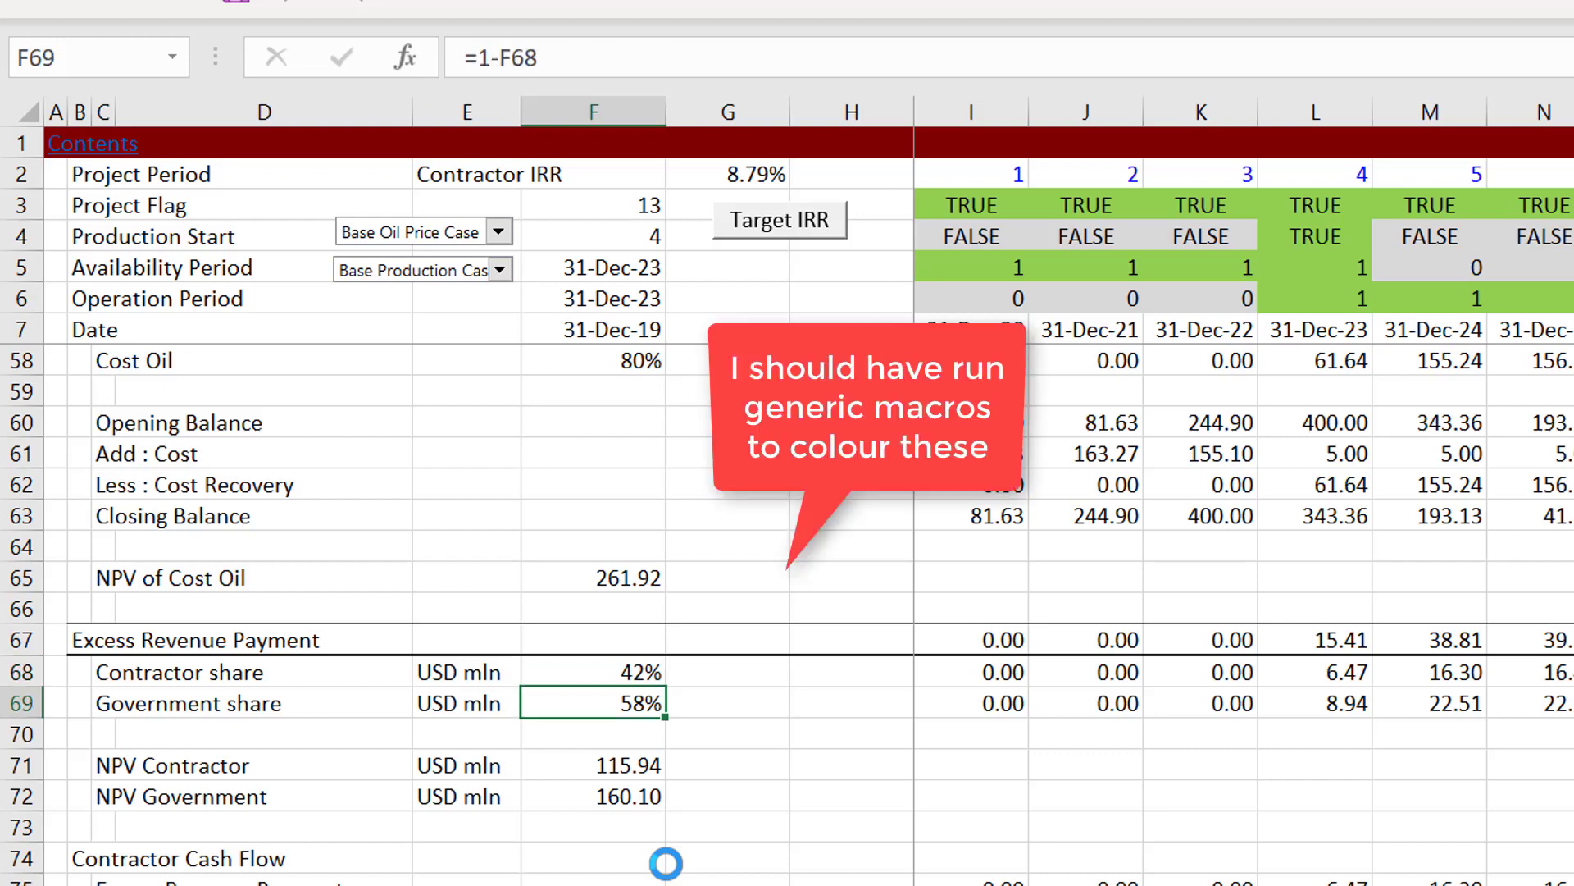
key("Down")
key("Down")
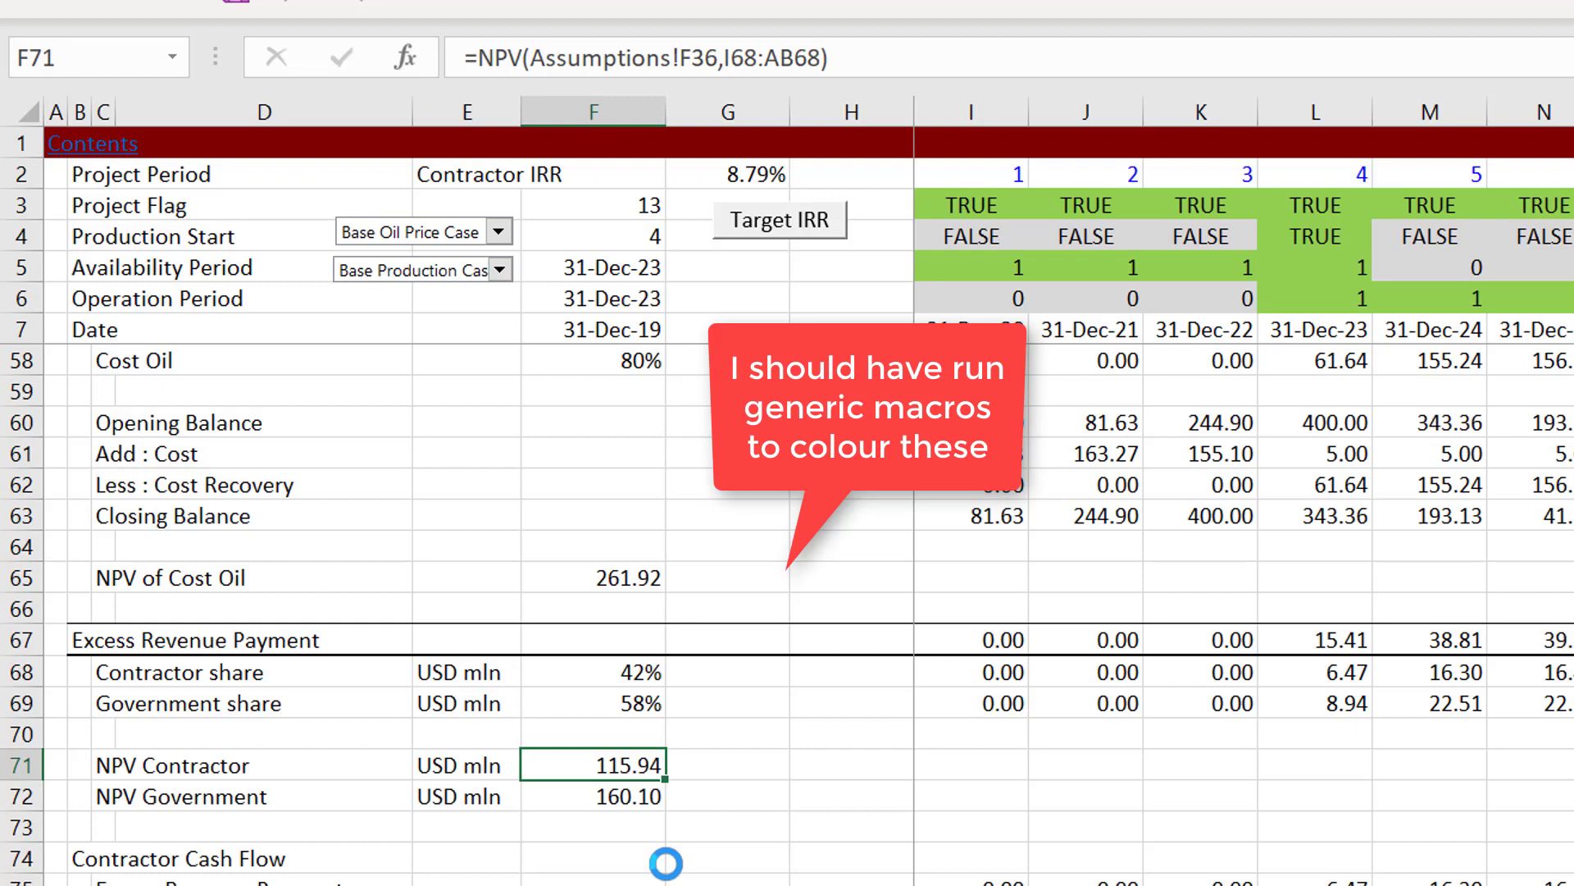
Step: Review the Contractor Cash Flow block from Excess Revenue Payment down to IRR
key("Down")
key("Down")
key("Down")
key("Down")
key("Down")
key("Down")
key("Down")
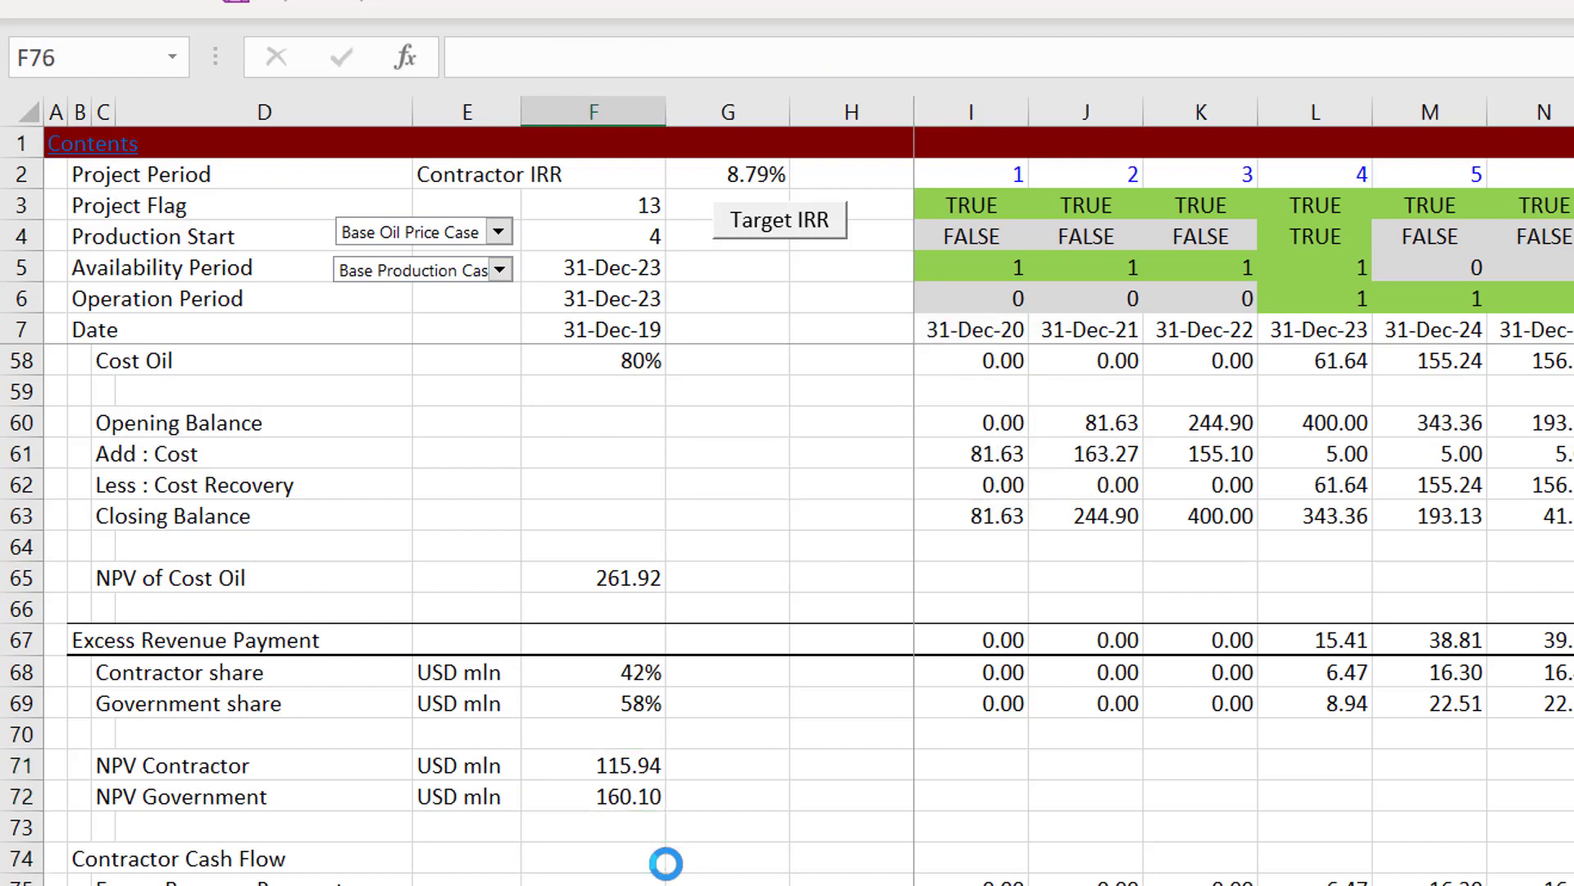
key("Down")
key("Down")
key("Down")
key("Down")
key("Down")
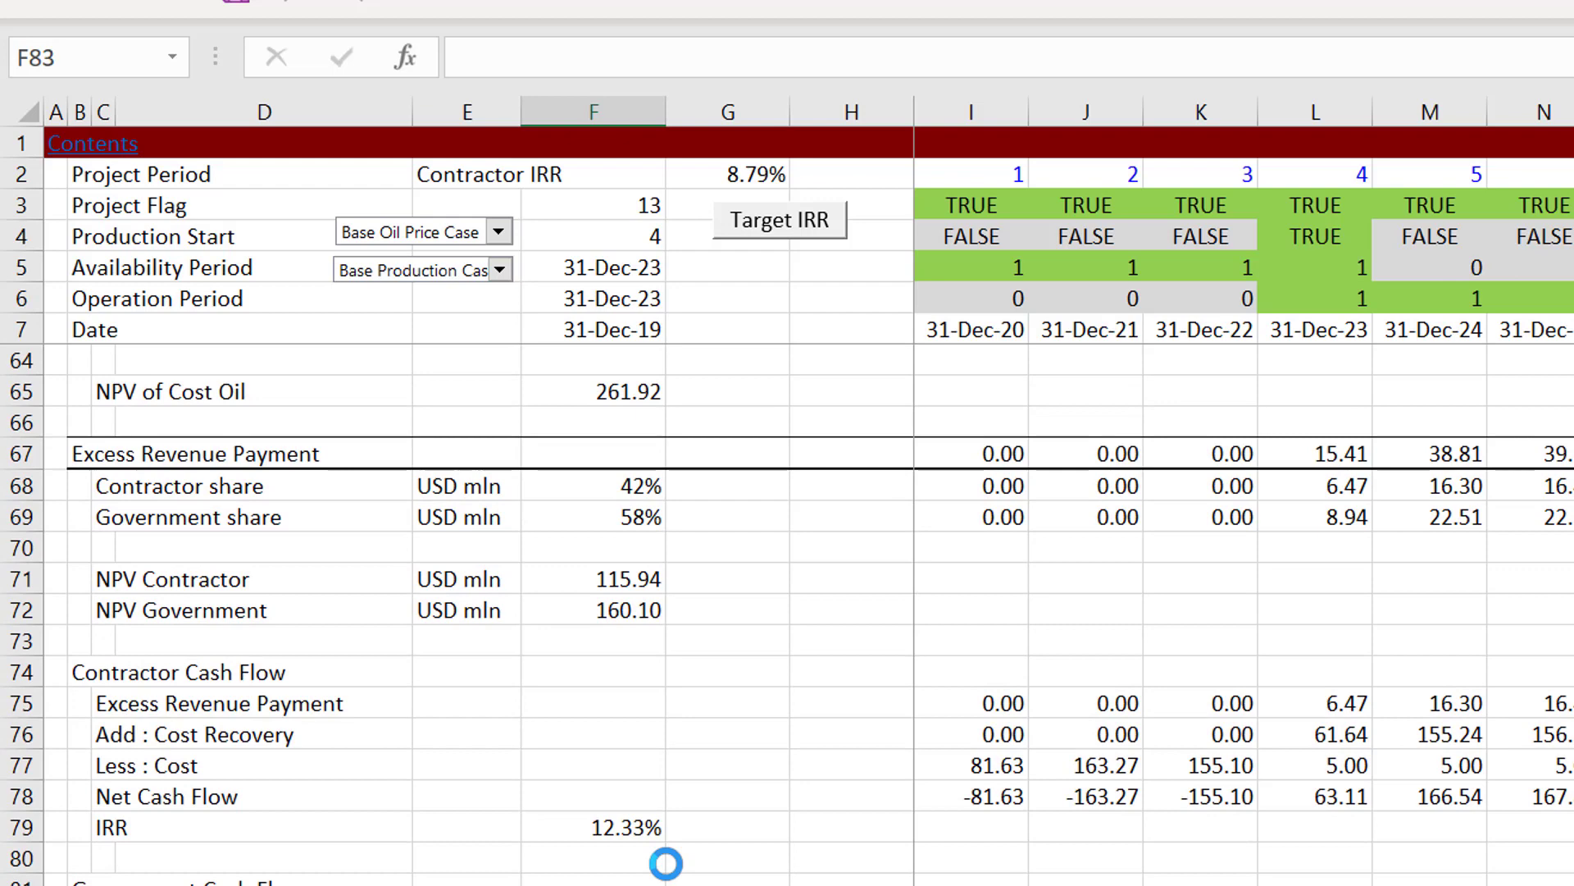
key("Up")
key("Up")
key("Up")
key("Up")
key("Up")
key("Up")
key("Up")
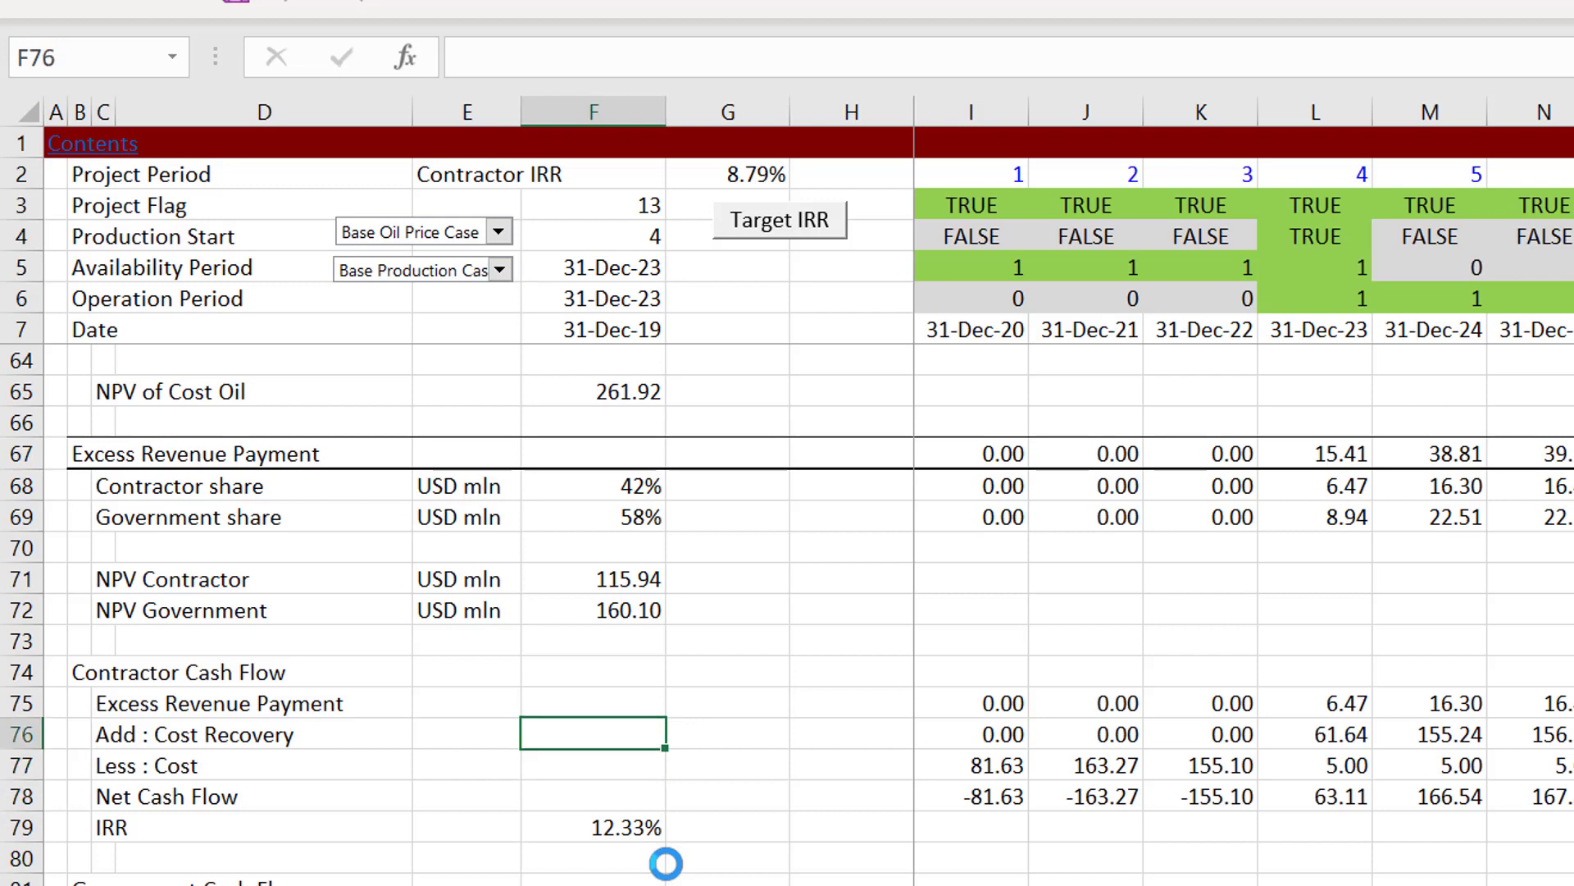
Step: Check the source of the contractor's Excess Revenue Payment in I75, starting from the Contractor Cash Flow heading
key("Up")
key("Left")
key("Left")
key("Left")
key("Left")
key("Up")
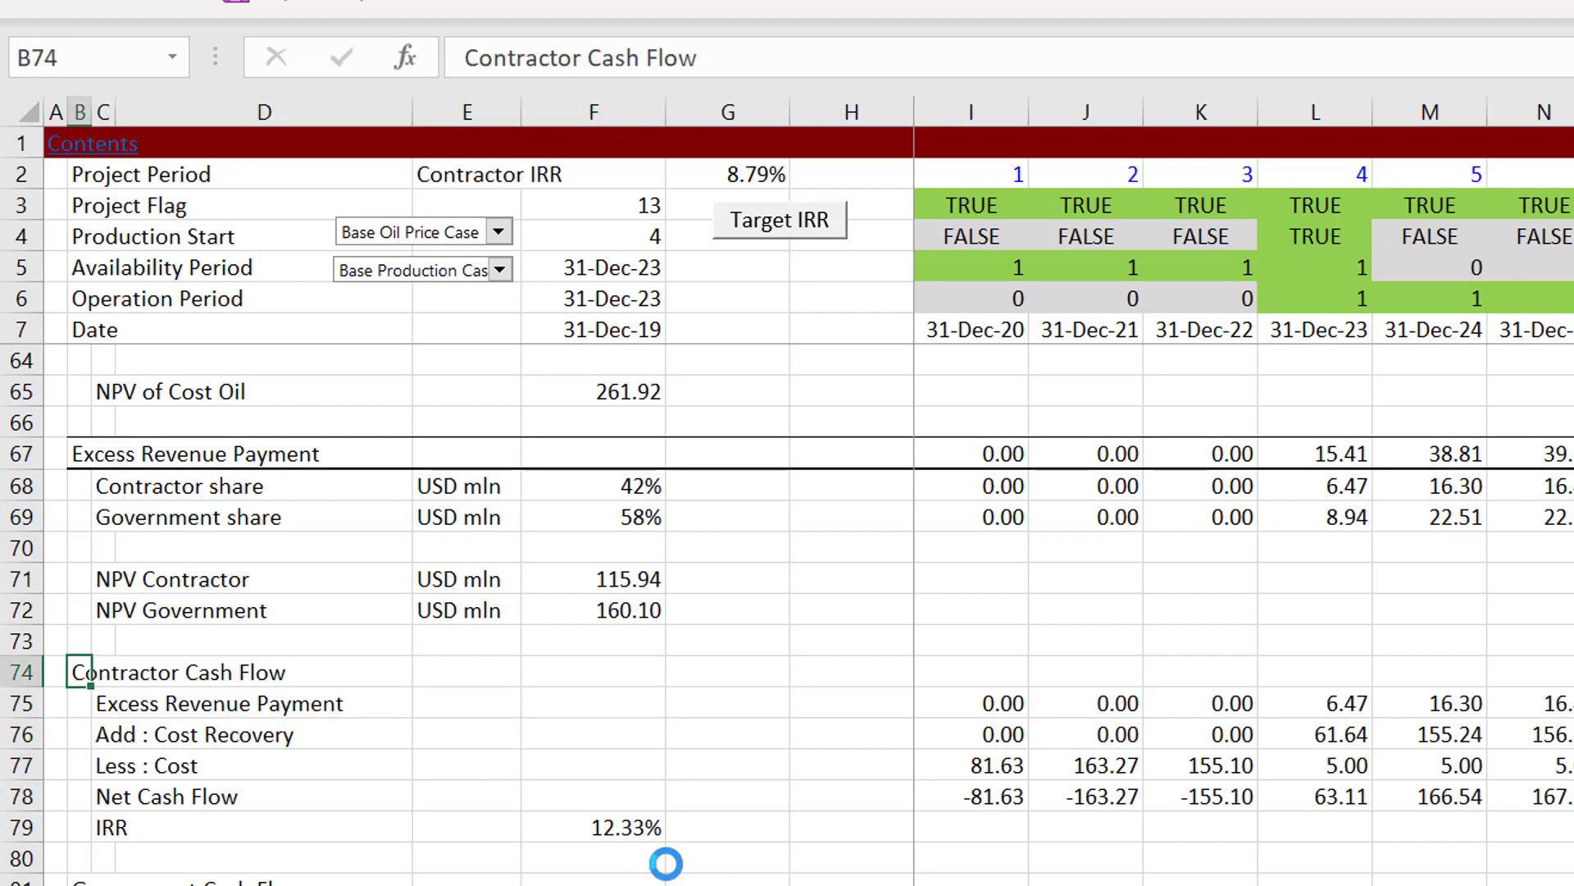
key("Down")
key("Right")
key("Right")
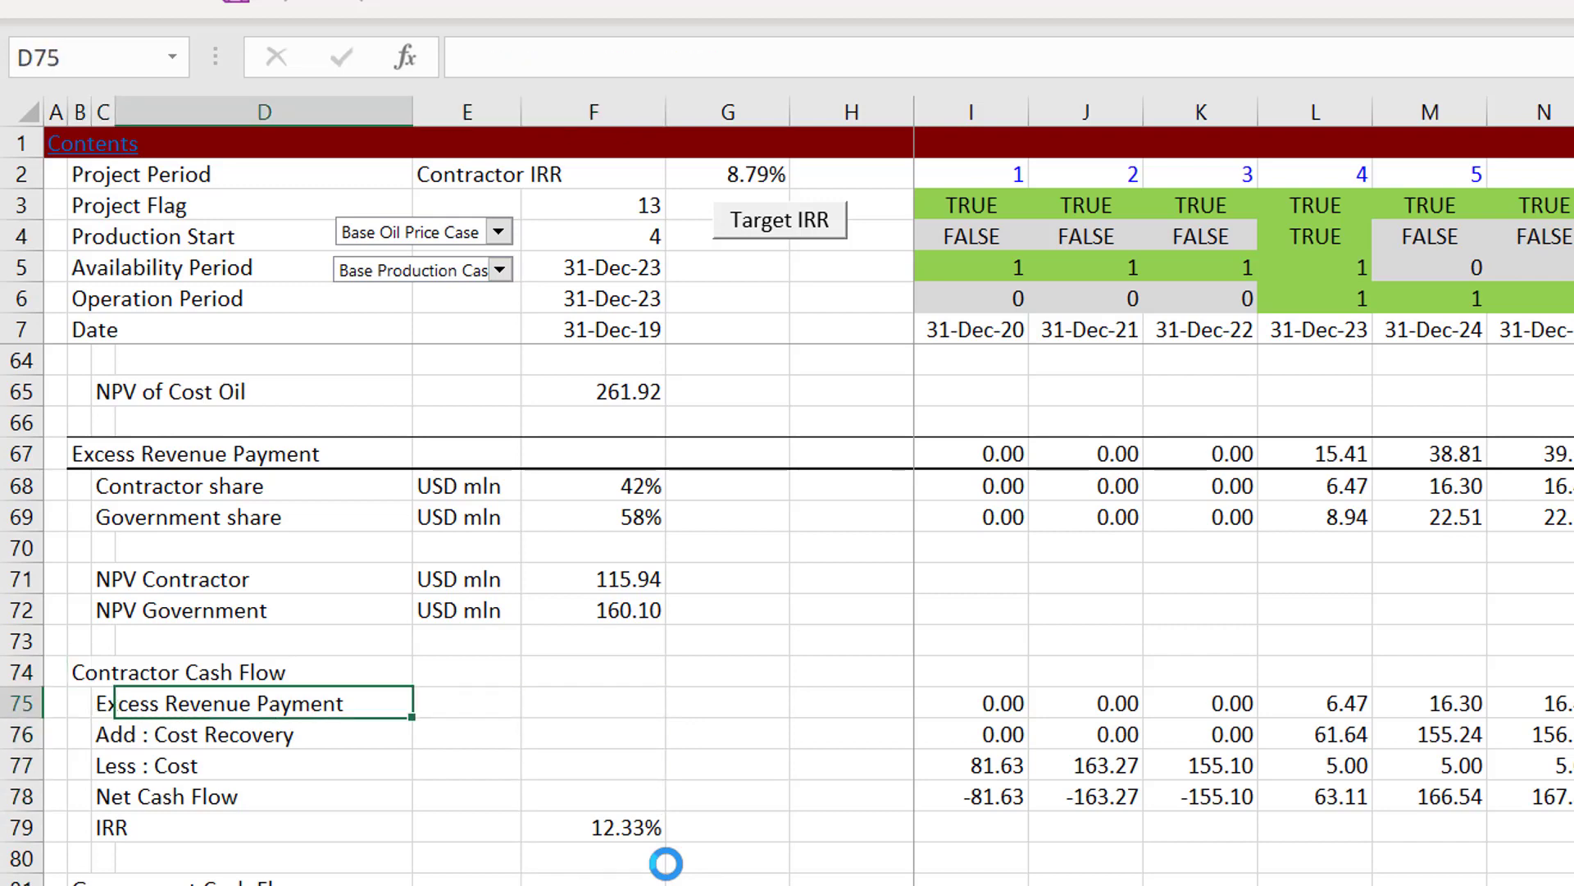
key("Right")
key("Right")
key("Right")
key("Right")
key("Right")
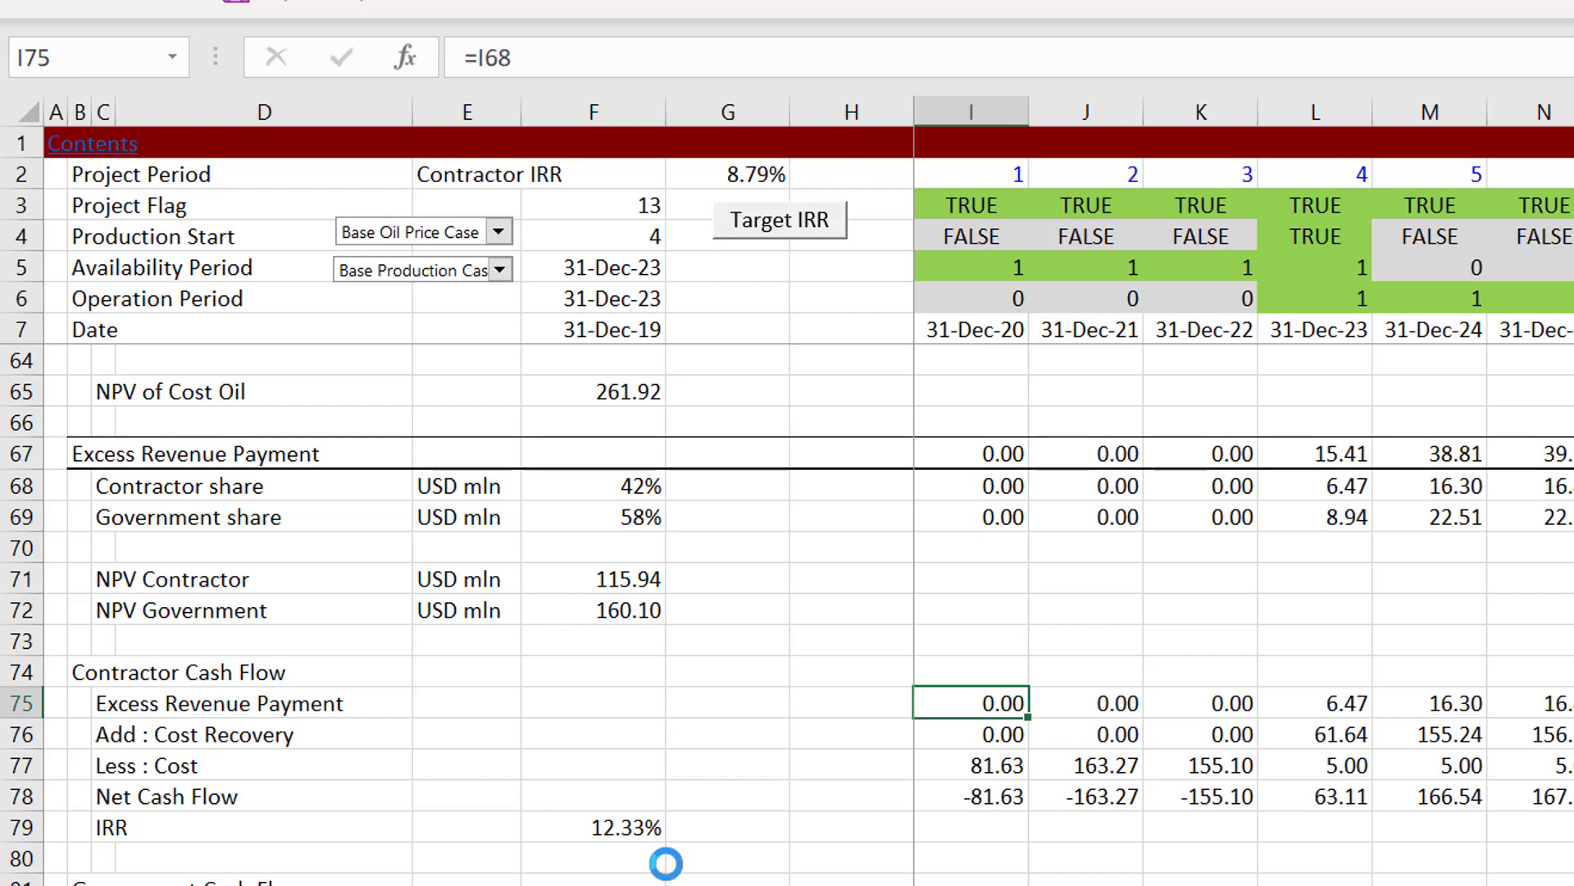
Step: Trace the contractor cash flow back through Government share in I69 to the Closing Balance formula in I63
key("Up")
key("Up")
key("Up")
key("Up")
key("Up")
key("Up")
key("Up")
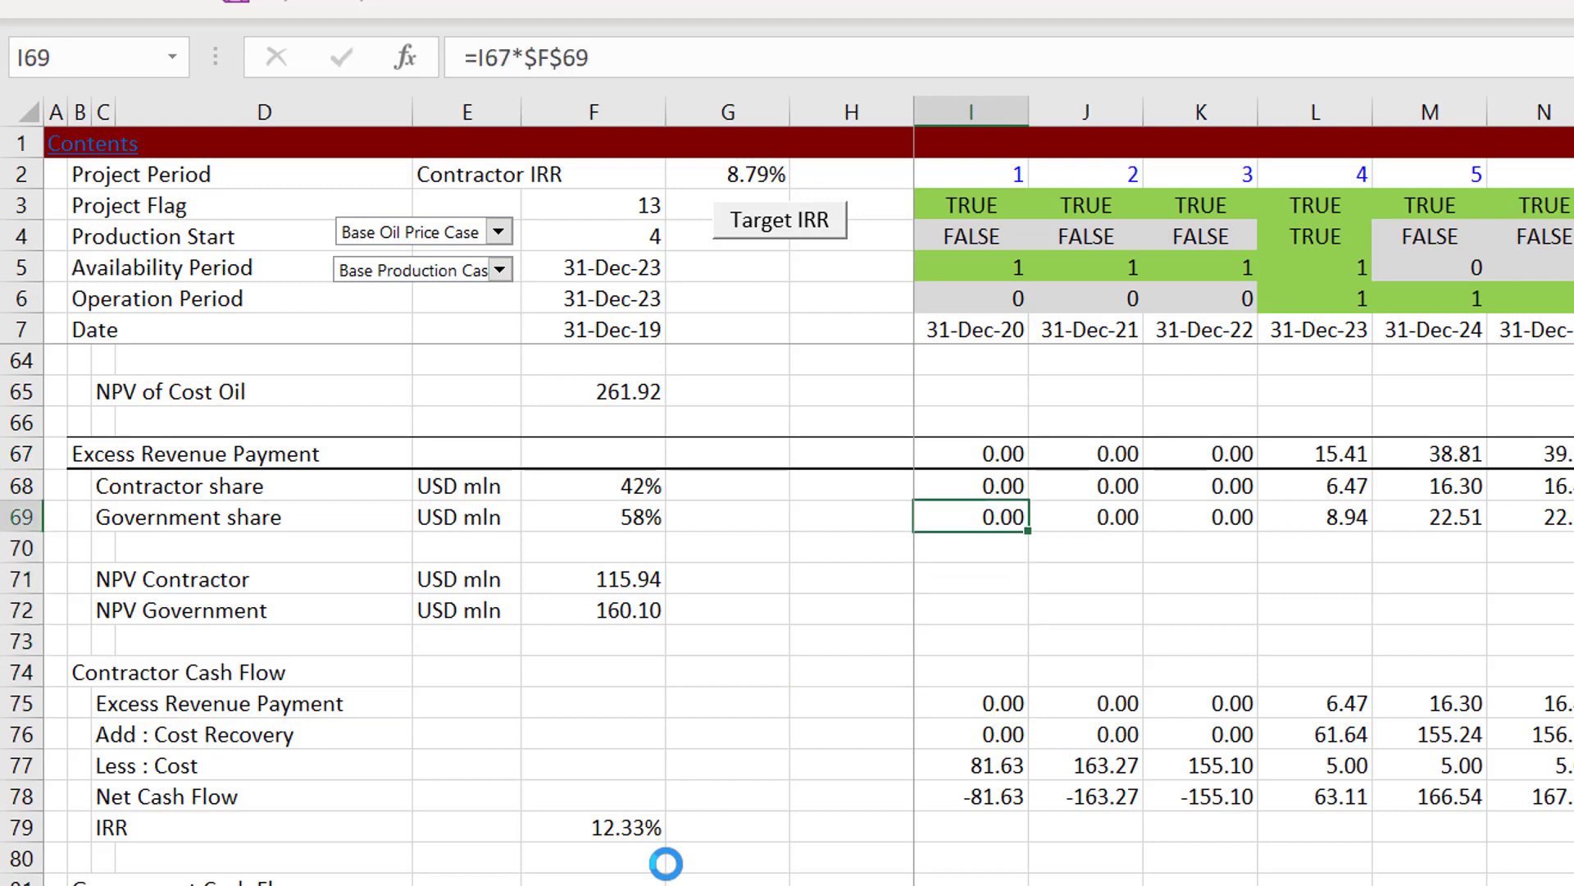
key("Down")
key("Down")
key("Down")
key("Down")
key("Down")
key("Down")
key("Down")
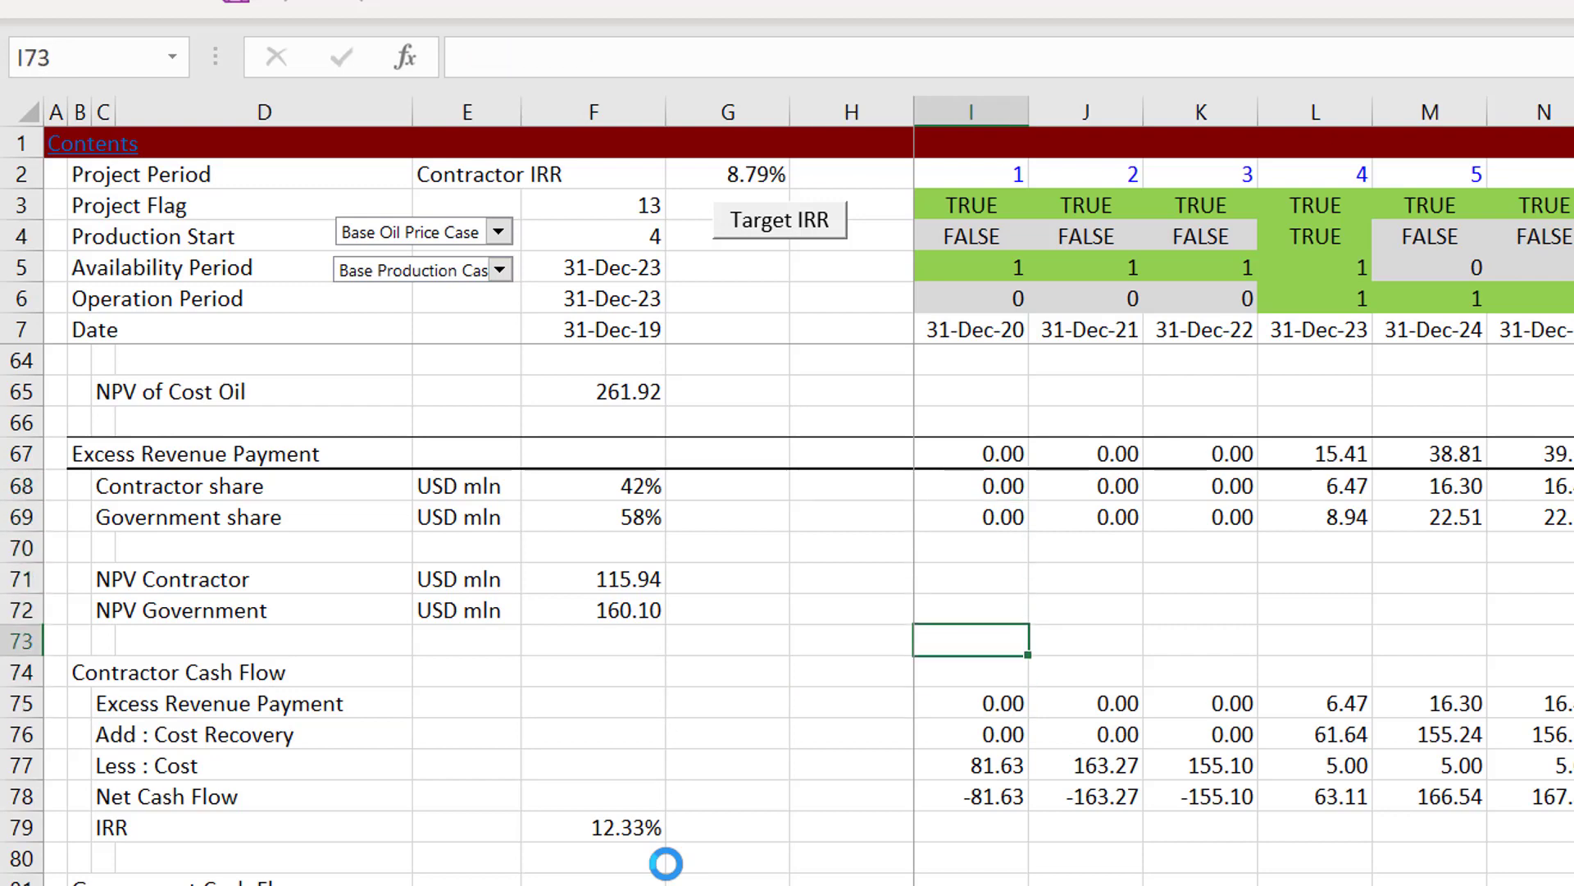
key("Up")
key("Up")
key("Up")
key("Up")
key("Up")
key("Up")
key("Up")
key("Up")
key("Up")
key("Up")
key("Up")
key("Up")
key("Up")
key("Up")
key("Up")
key("Up")
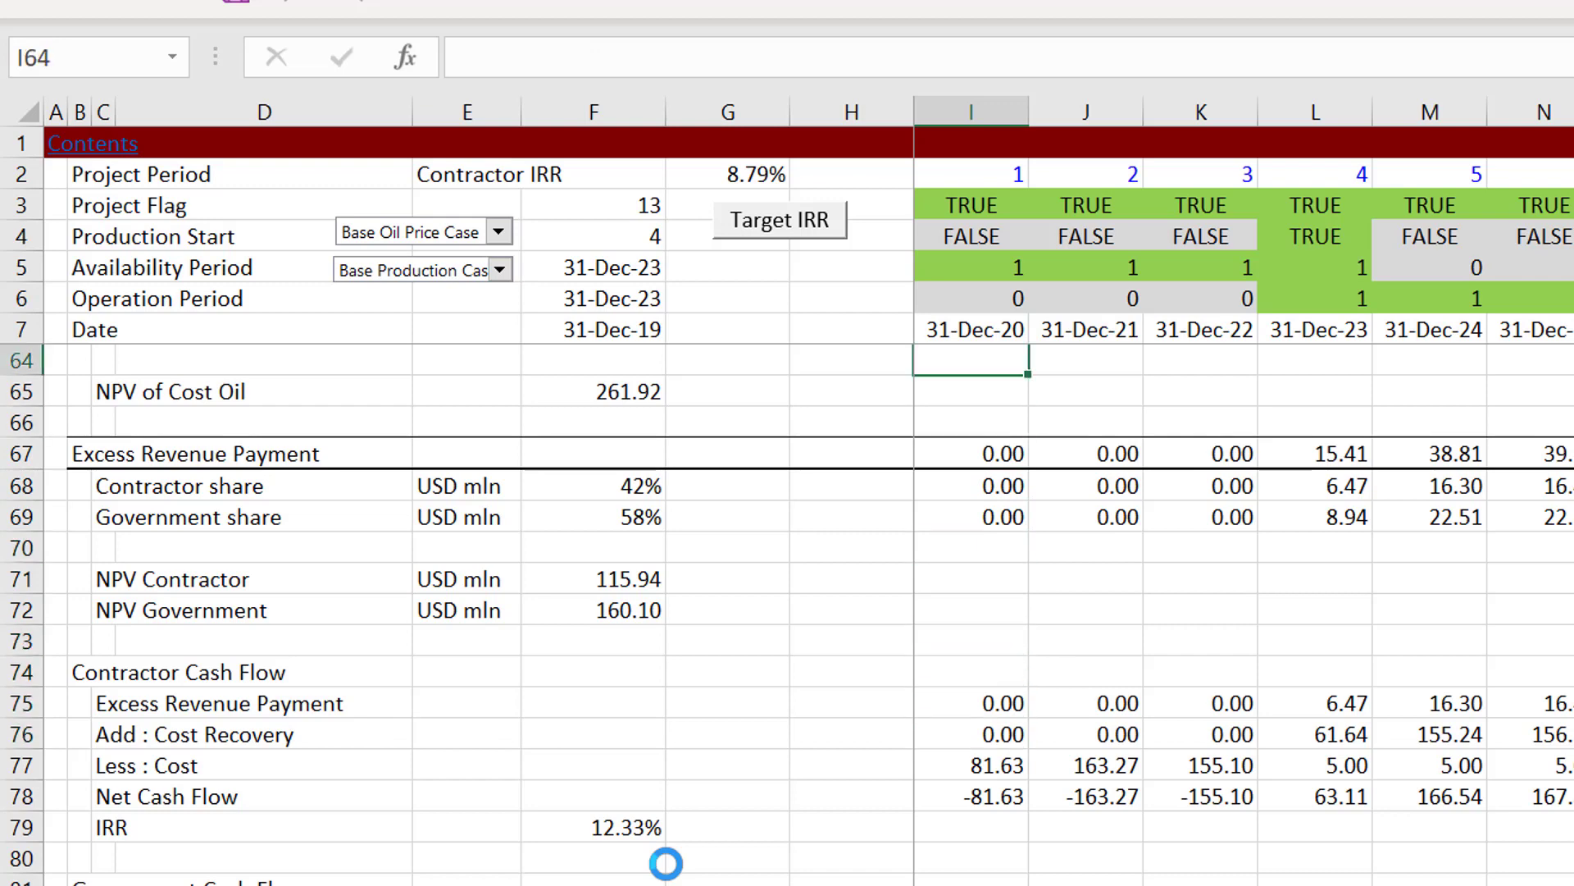
key("Down")
key("Down")
key("Down")
key("Down")
key("Down")
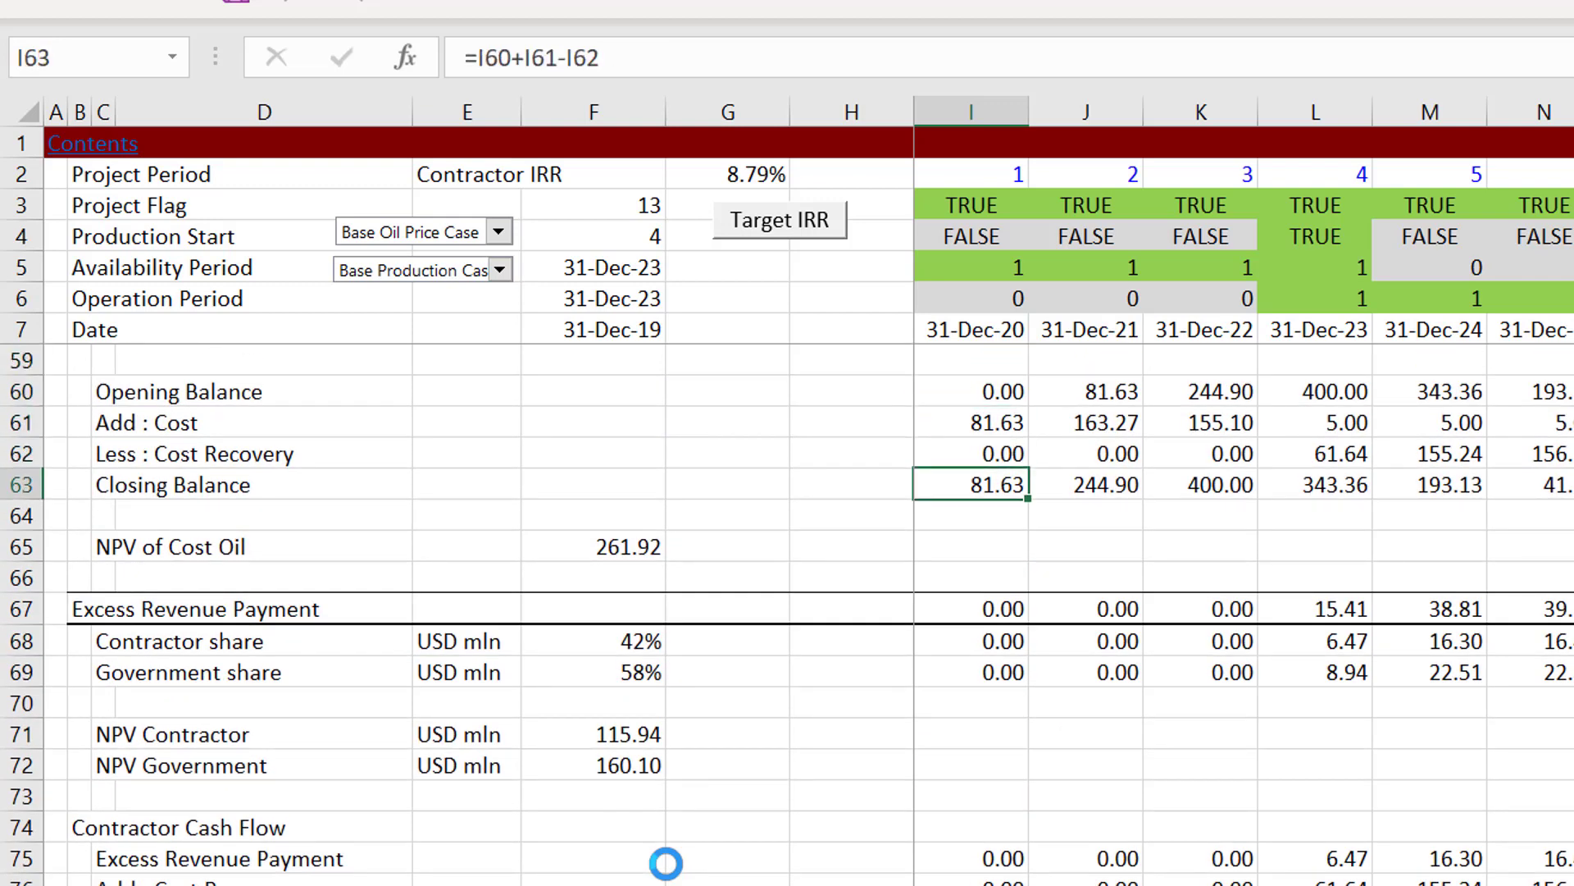
Step: Check the Less : Cost and Net Cash Flow formulas of the Contractor Cash Flow in I77 and I78
key("Down")
key("Down")
key("Down")
key("Down")
key("Down")
key("Down")
key("Down")
key("Down")
key("Down")
key("Down")
key("Down")
key("Down")
key("Down")
key("Down")
key("Down")
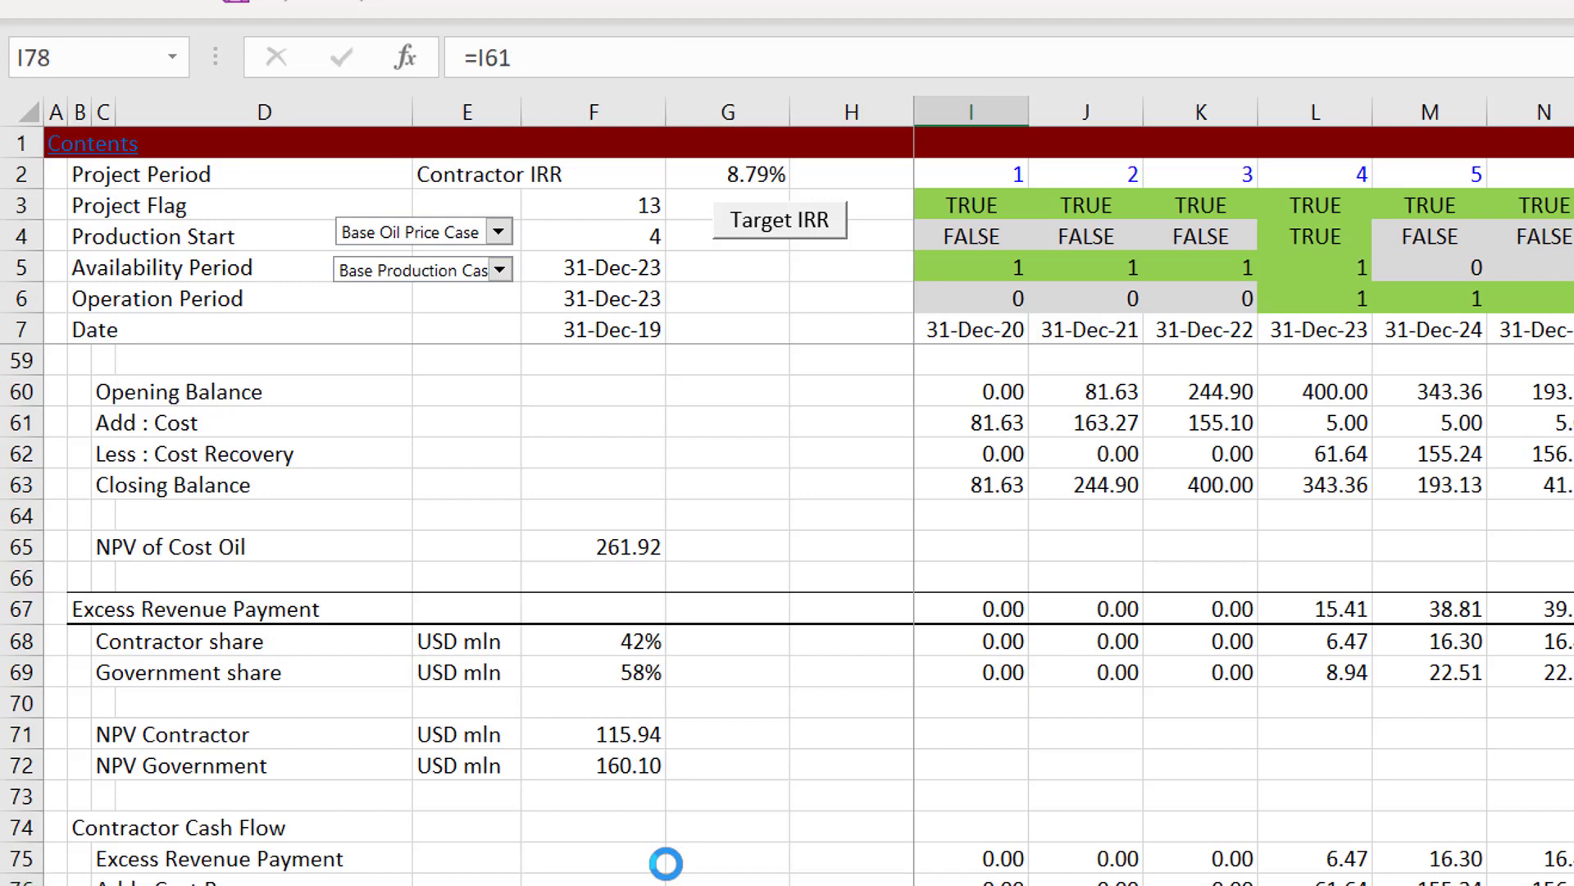
key("Up")
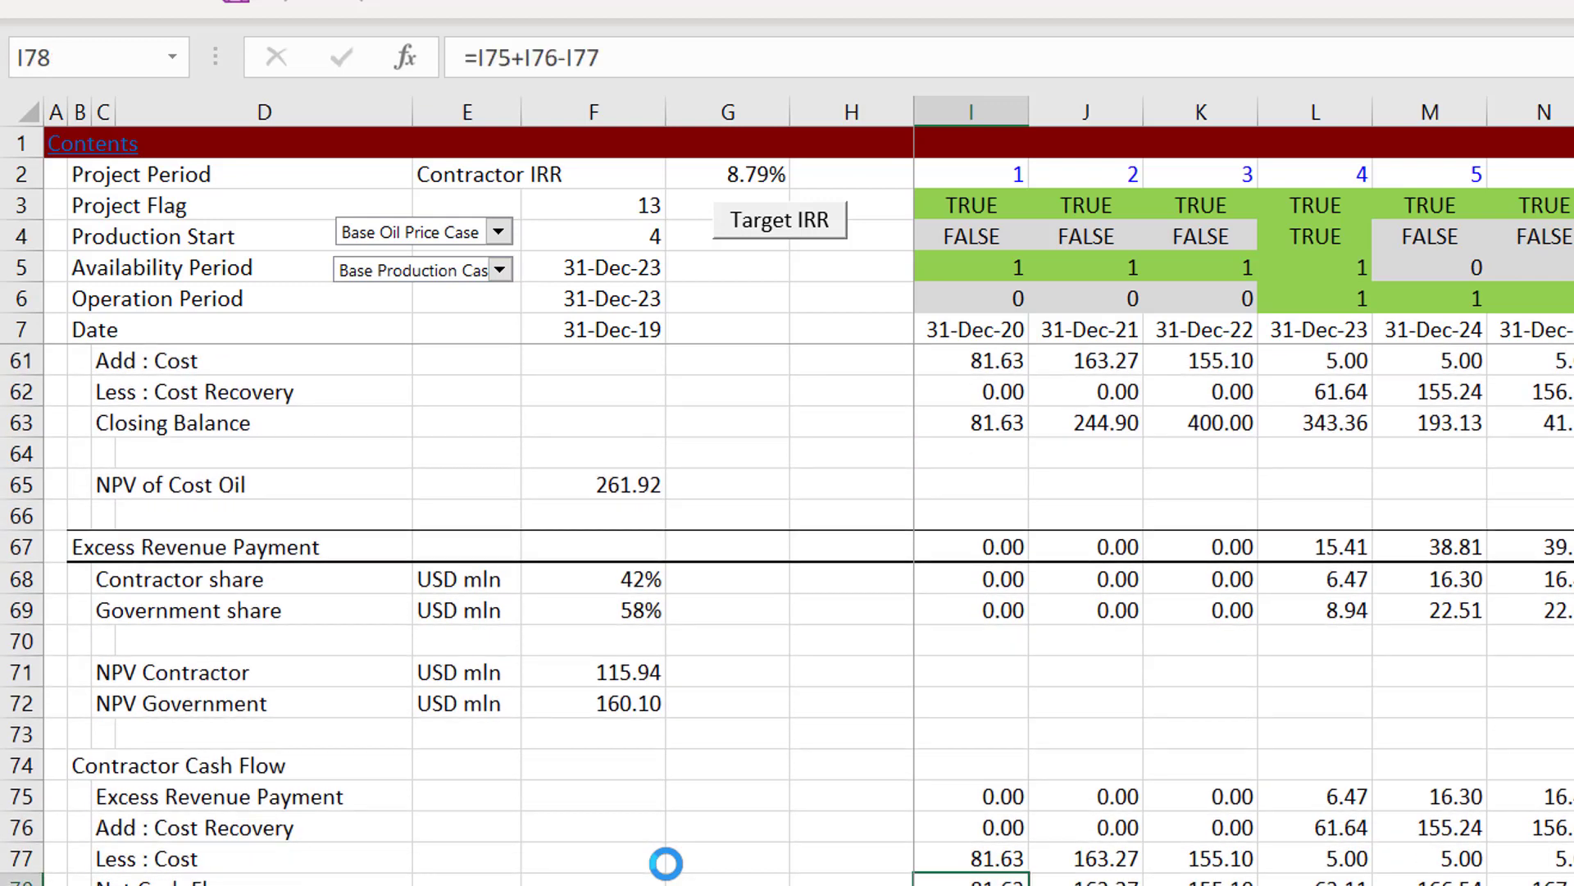
key("Up")
key("Up")
key("Up")
key("Up")
key("Up")
key("Up")
key("Up")
key("Up")
key("Up")
key("Up")
key("Up")
key("Up")
key("Up")
key("Up")
key("Up")
key("Up")
key("Up")
key("Up")
key("Up")
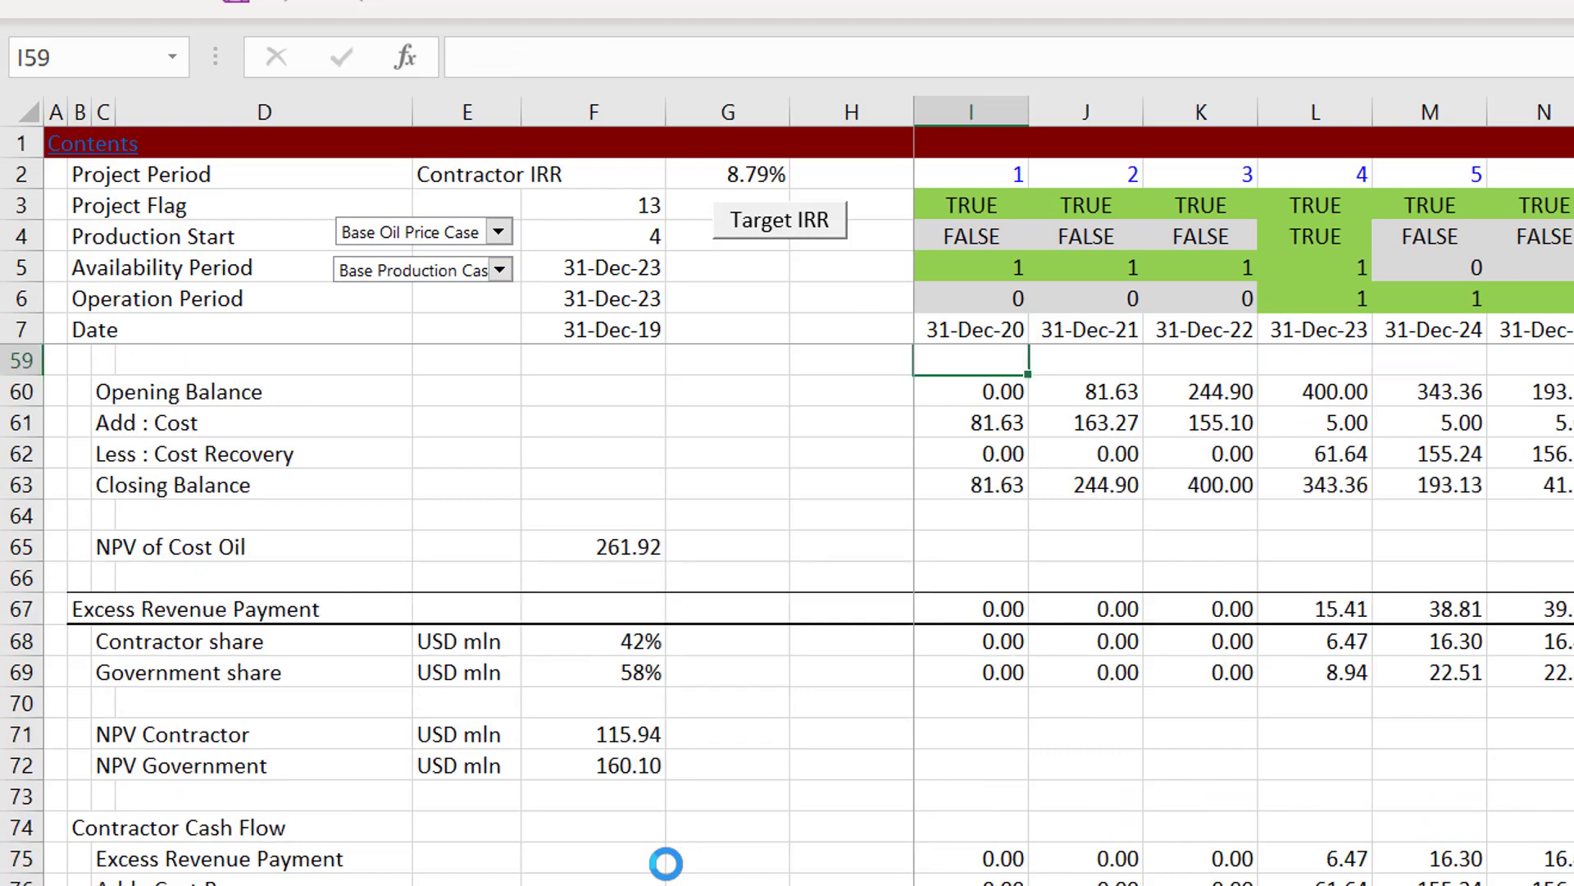
Step: View the Capital Expenditures and Operating cost rows, checking the S-curve formula in I20
key("Down")
key("Up")
key("Up")
key("Up")
key("Up")
key("Up")
key("Up")
key("Up")
key("Up")
key("Up")
key("Up")
key("Up")
key("Up")
key("Up")
key("Up")
key("Up")
key("Up")
key("Up")
key("Up")
key("Up")
key("Up")
key("Up")
key("Up")
key("Up")
key("Up")
key("Up")
key("Up")
key("Up")
key("Up")
key("Up")
key("Up")
key("Up")
key("Up")
key("Up")
key("Up")
key("Up")
key("Up")
key("Up")
key("Up")
key("Up")
key("Up")
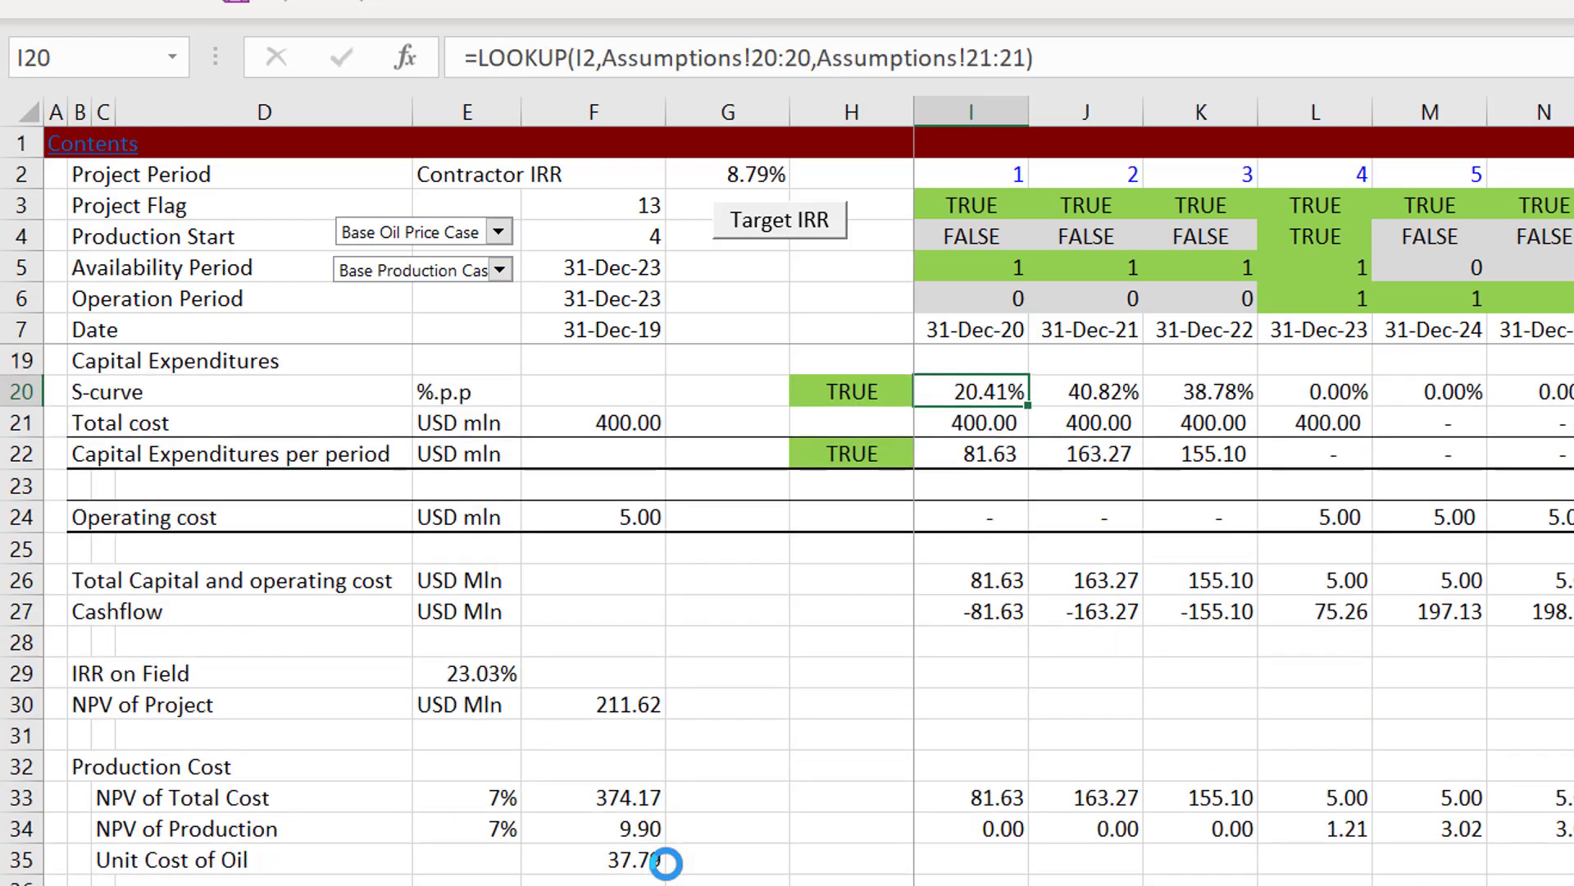
Step: Review the column I formulas from Opening Balance in I60 down to Net Cash Flow in I78
key("Down")
key("Down")
key("Down")
key("Down")
key("Down")
key("Down")
key("Down")
key("Down")
key("Down")
key("Down")
key("Down")
key("Down")
key("Down")
key("Down")
key("Down")
key("Down")
key("Down")
key("Down")
key("Down")
key("Down")
key("Down")
key("Down")
key("Down")
key("Down")
key("Down")
key("Down")
key("Down")
key("Down")
key("Down")
key("Down")
key("Down")
key("Down")
key("Down")
key("Down")
key("Down")
key("Down")
key("Down")
key("Down")
key("Down")
key("Down")
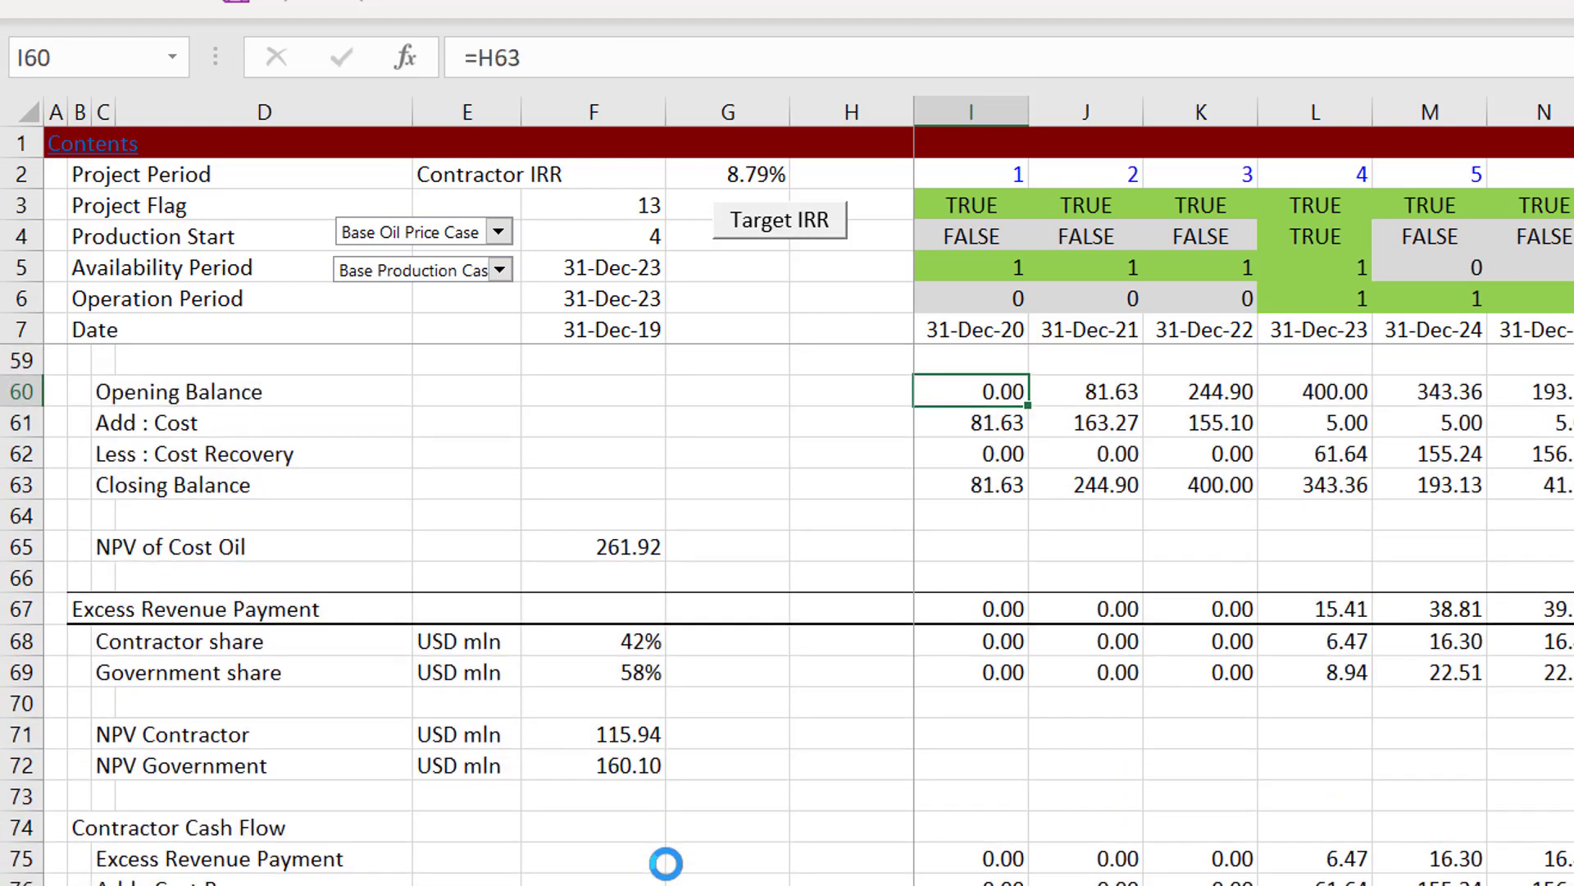
key("Down")
key("Down")
key("Down")
key("Down")
key("Down")
key("Down")
key("Down")
key("Down")
key("Down")
key("Down")
key("Down")
key("Down")
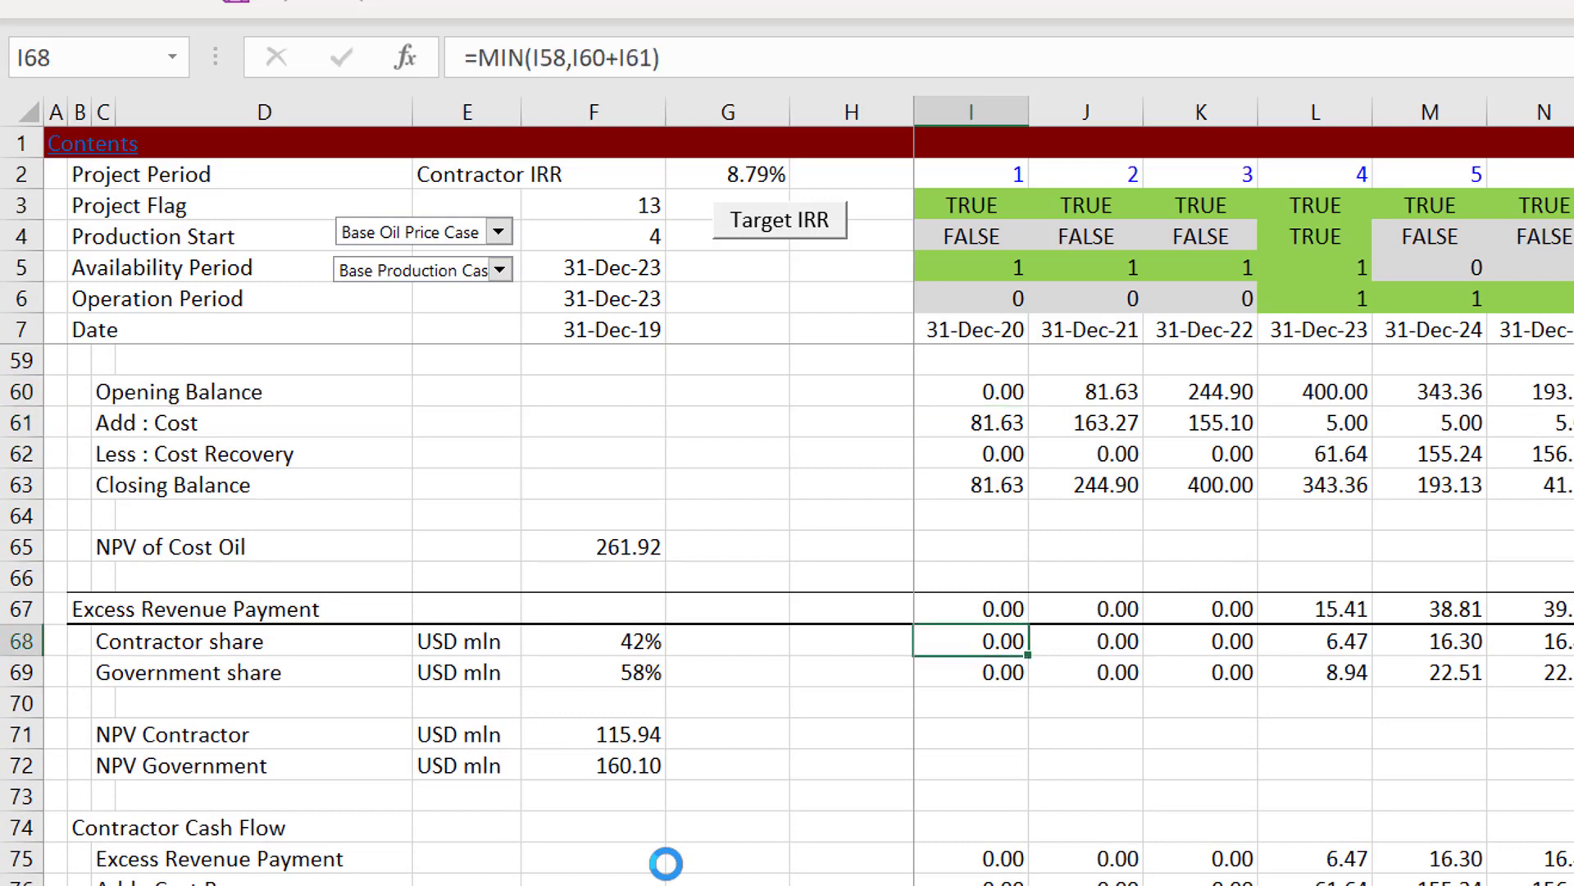
key("Down")
key("Down")
key("Down")
key("Down")
key("Down")
key("Down")
key("Down")
key("Down")
key("Down")
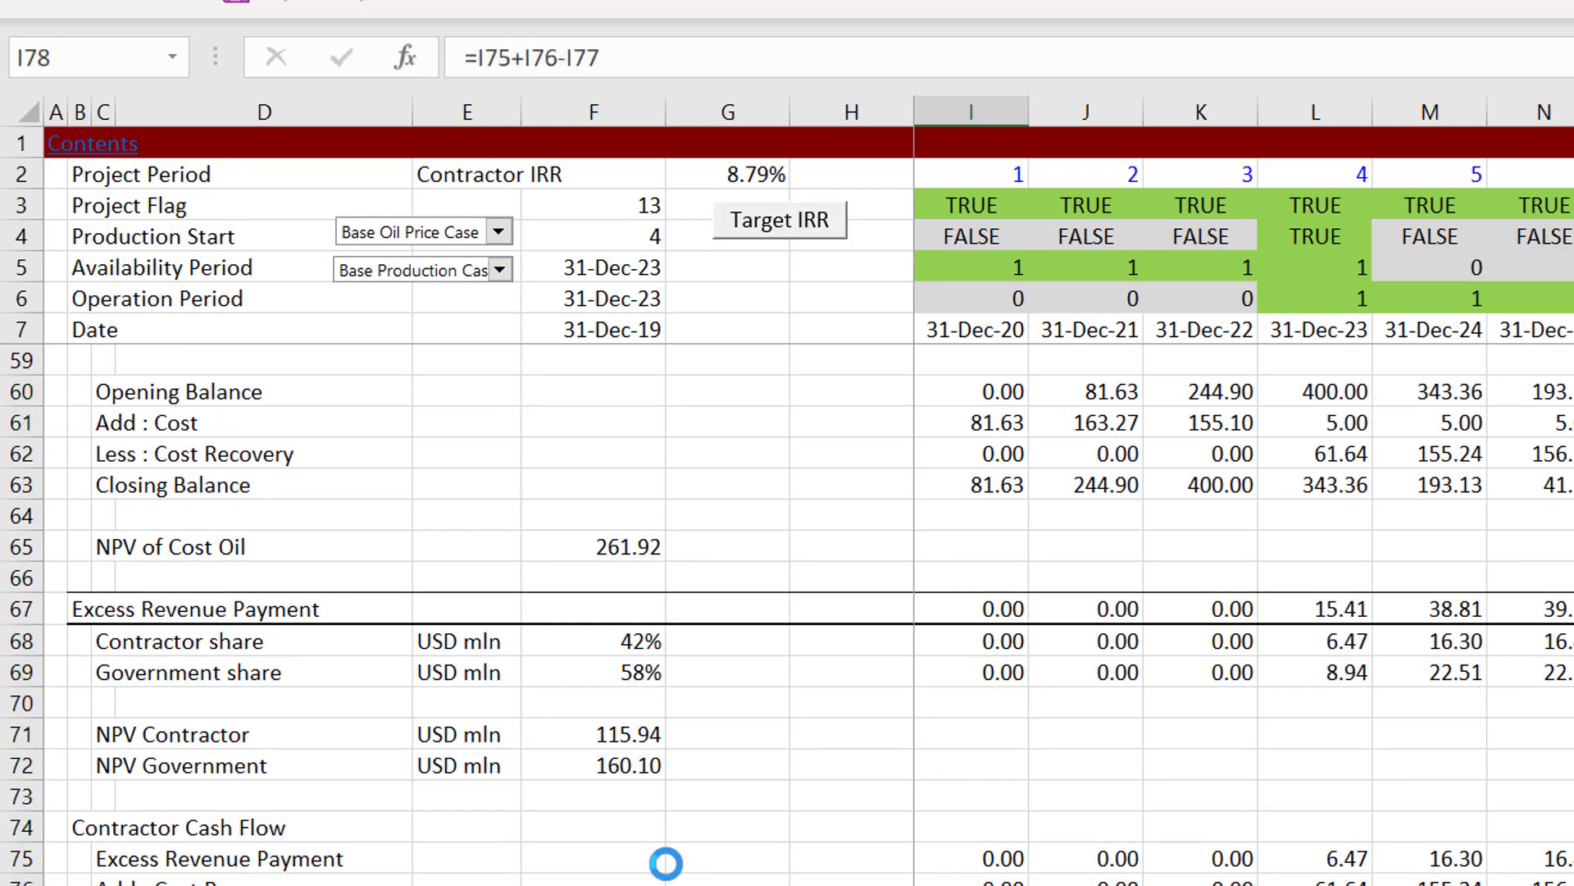
Step: Rename the IRR label in row 79 under Contractor Cash Flow as "Pre-tax Pre Bonus IRR"
key("Up")
key("Up")
key("Up")
key("Left")
key("Left")
key("Left")
key("Left")
key("Left")
key("Left")
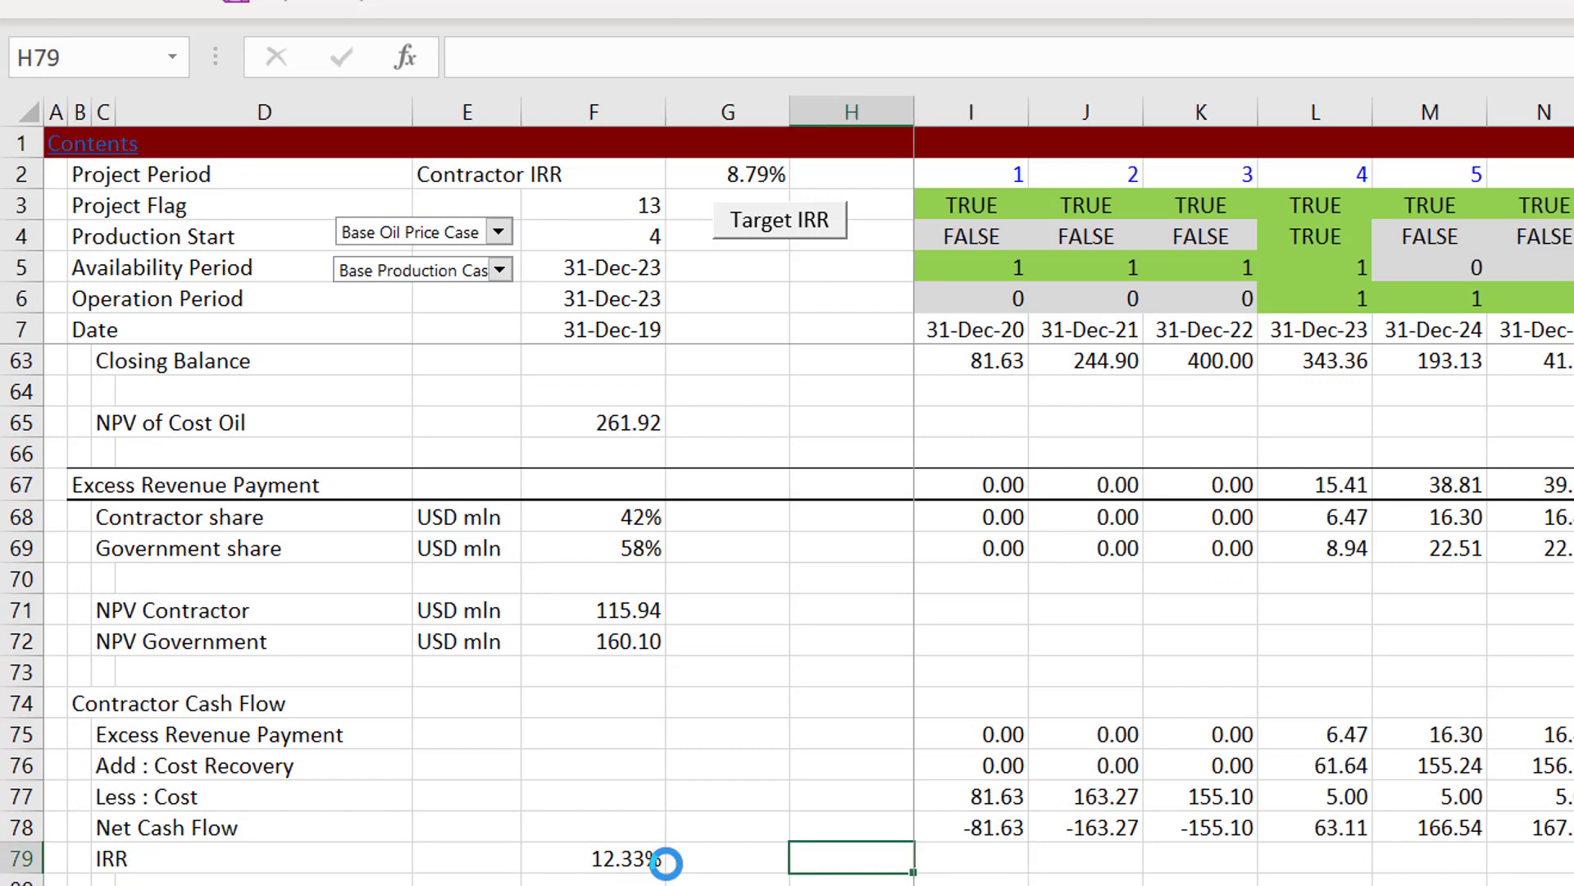
type("Pr")
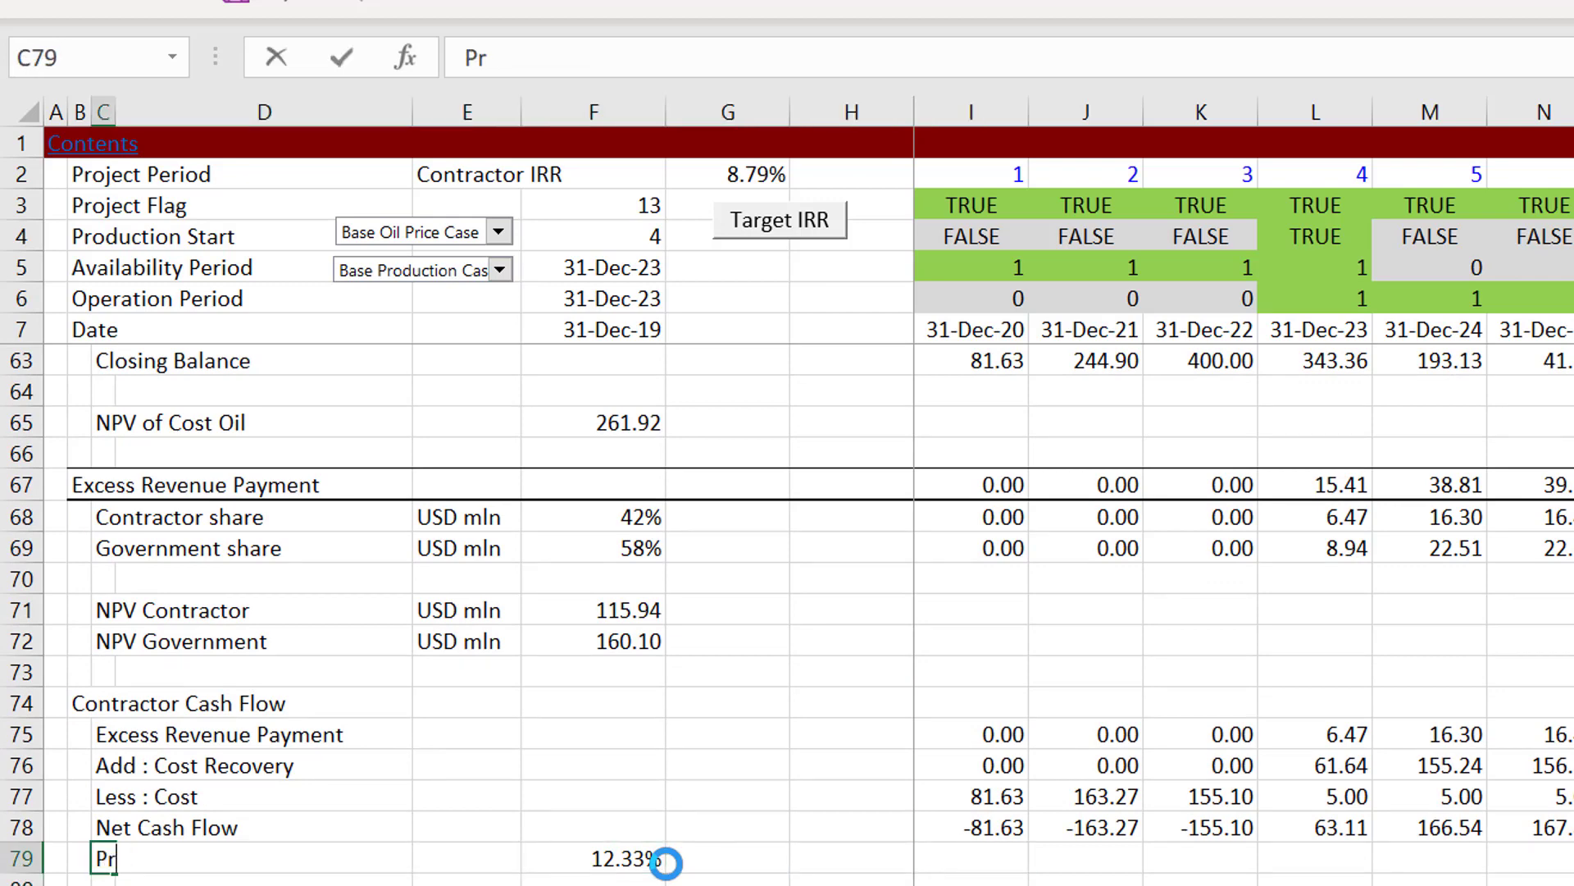
type("e-tax Pre Bo")
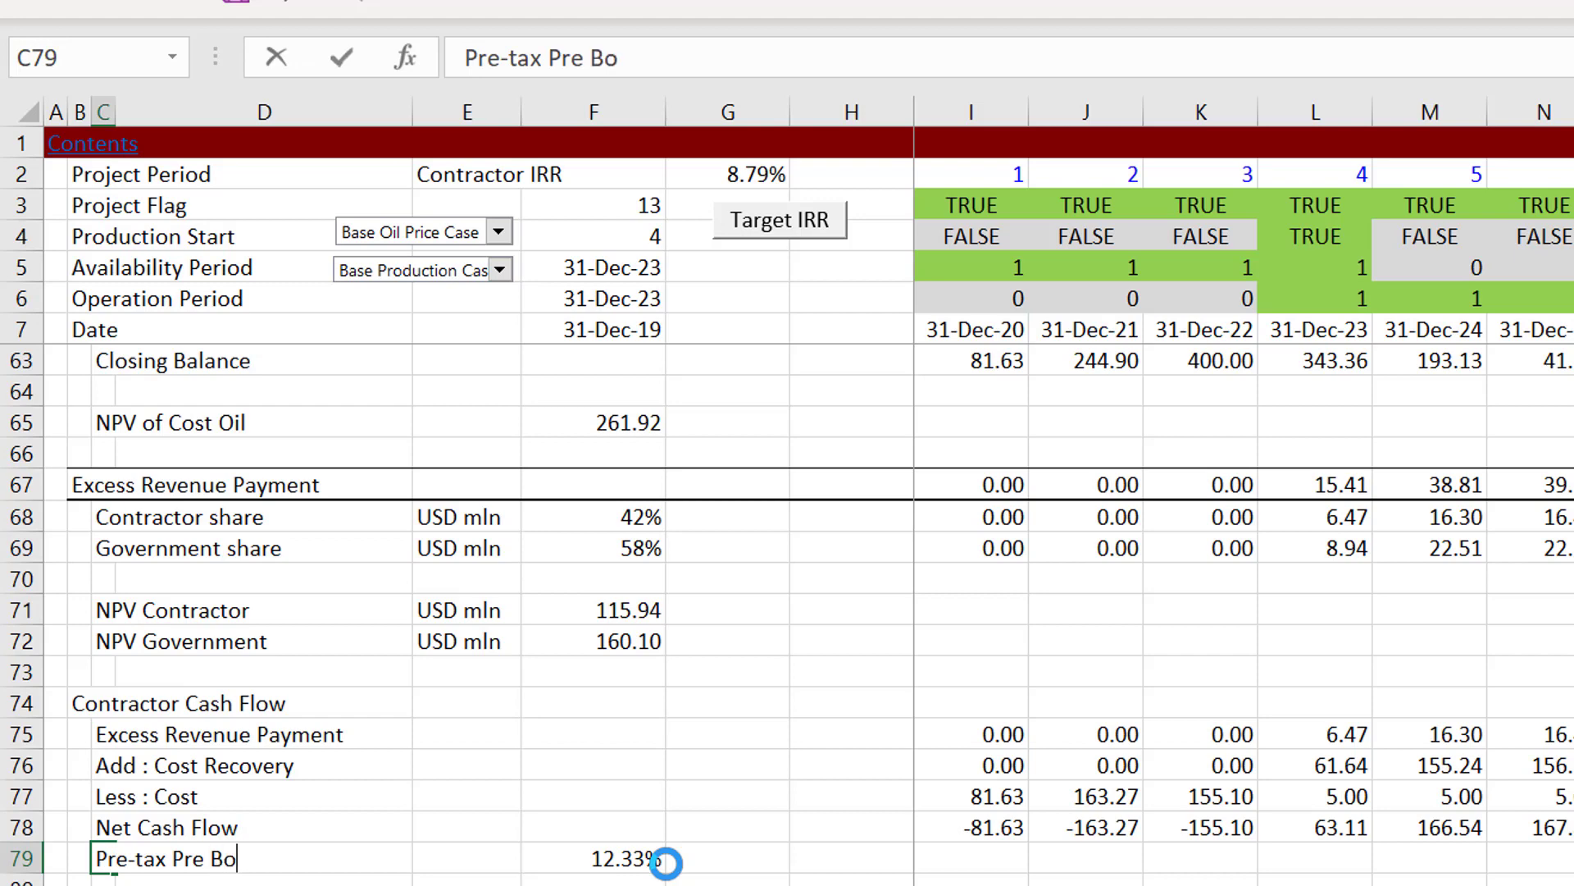
type("nus IRR")
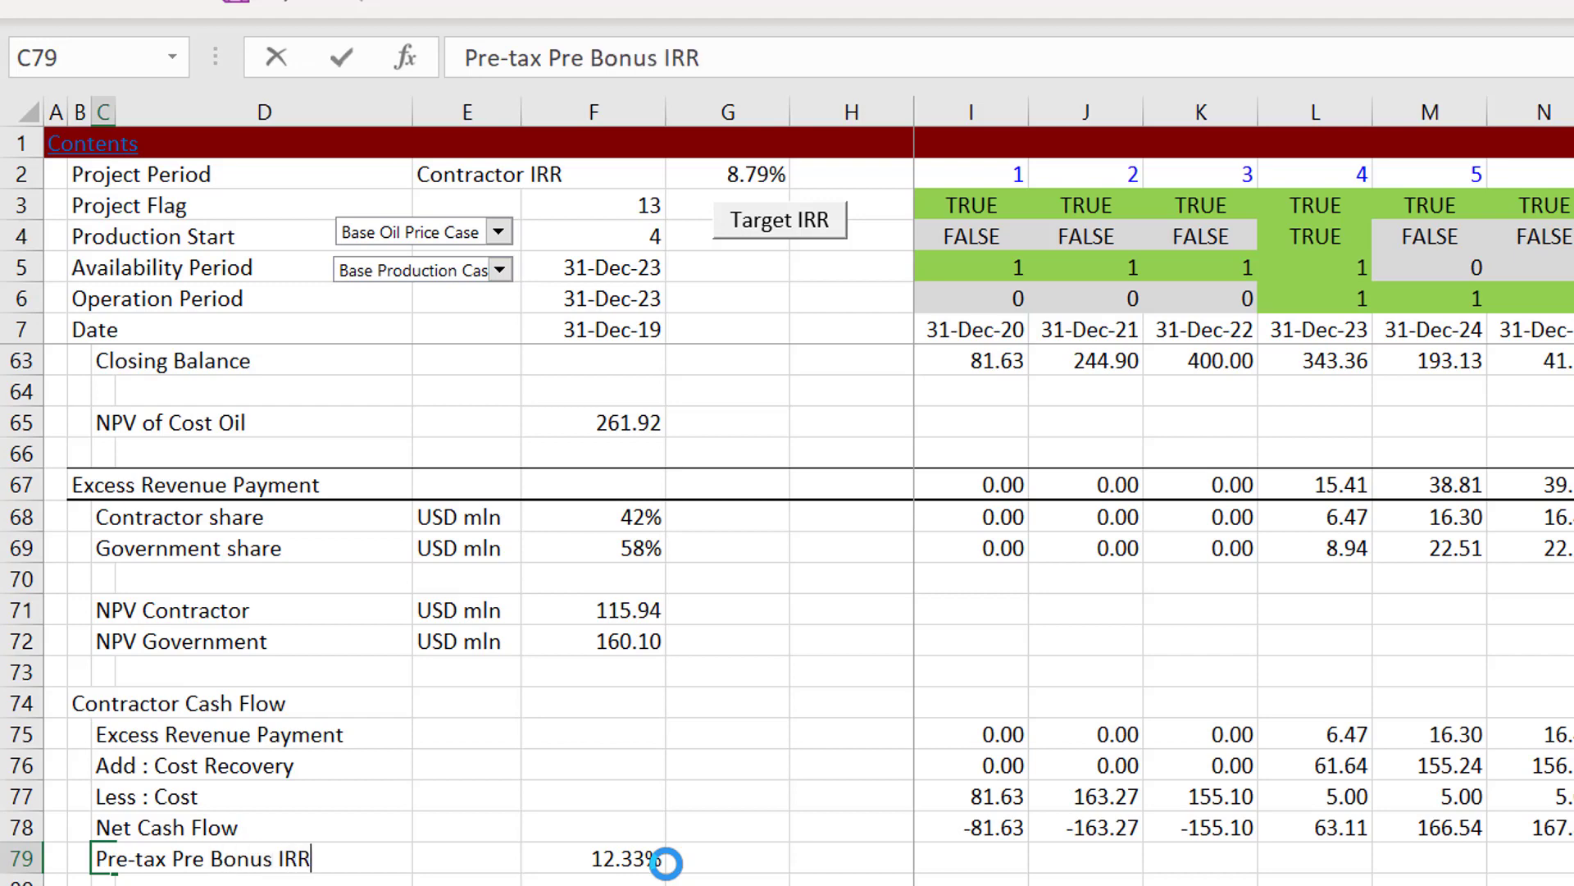
key("Return")
Step: Review the Government Cash Flow block, checking the NPV formula in G87 and its discount rate link in F87
key("Up")
key("Right")
key("Right")
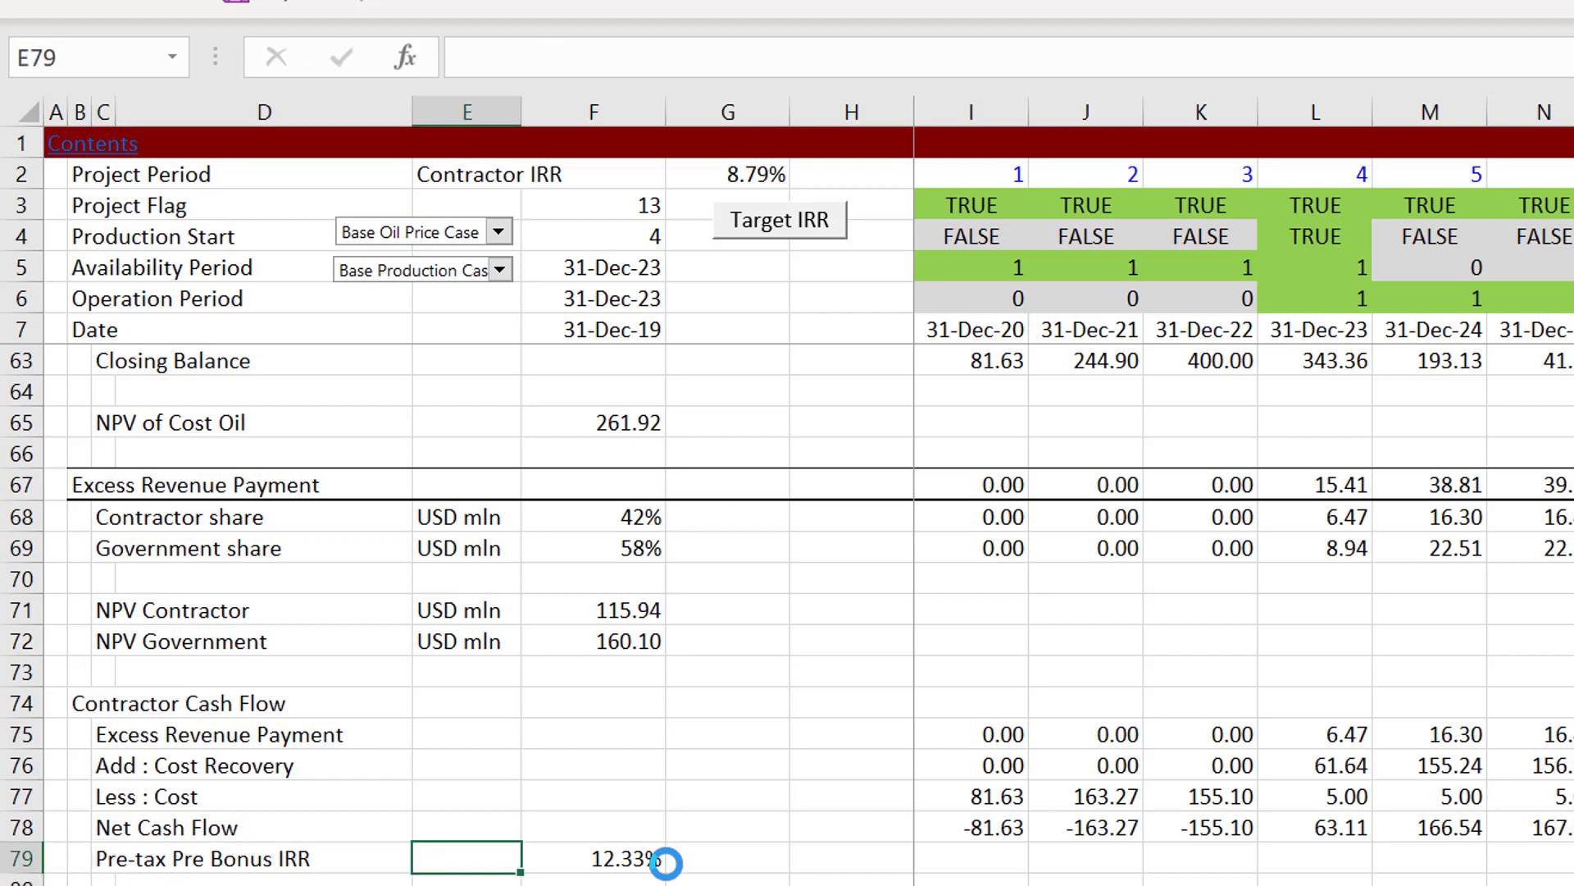
key("Right")
key("Down")
key("Down")
key("Down")
key("Down")
key("Down")
key("Down")
key("Down")
key("Down")
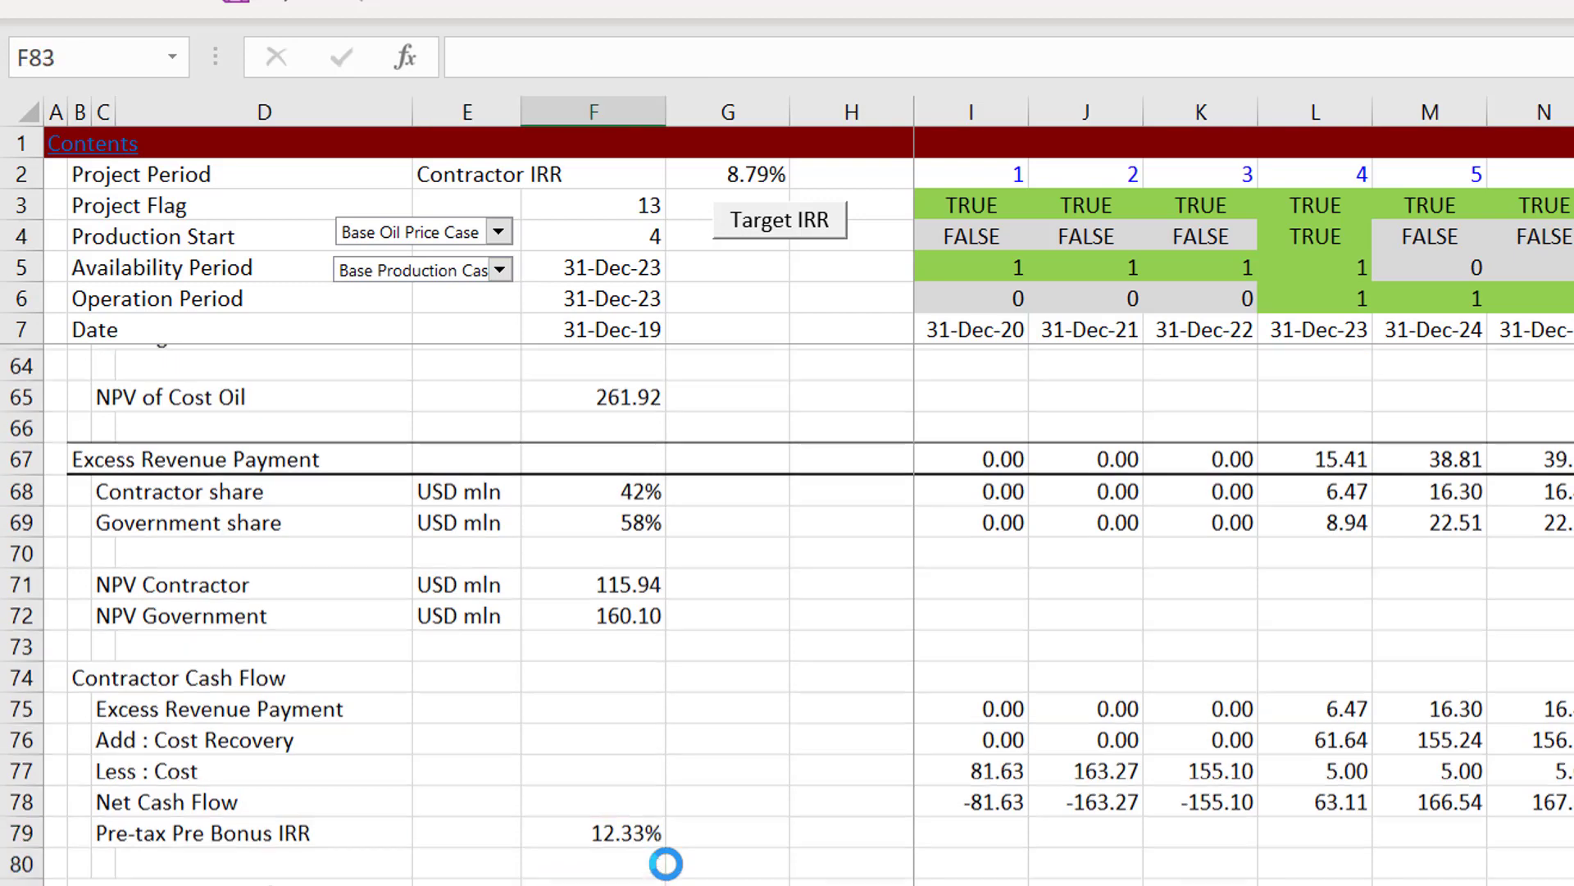
key("Down")
key("Down")
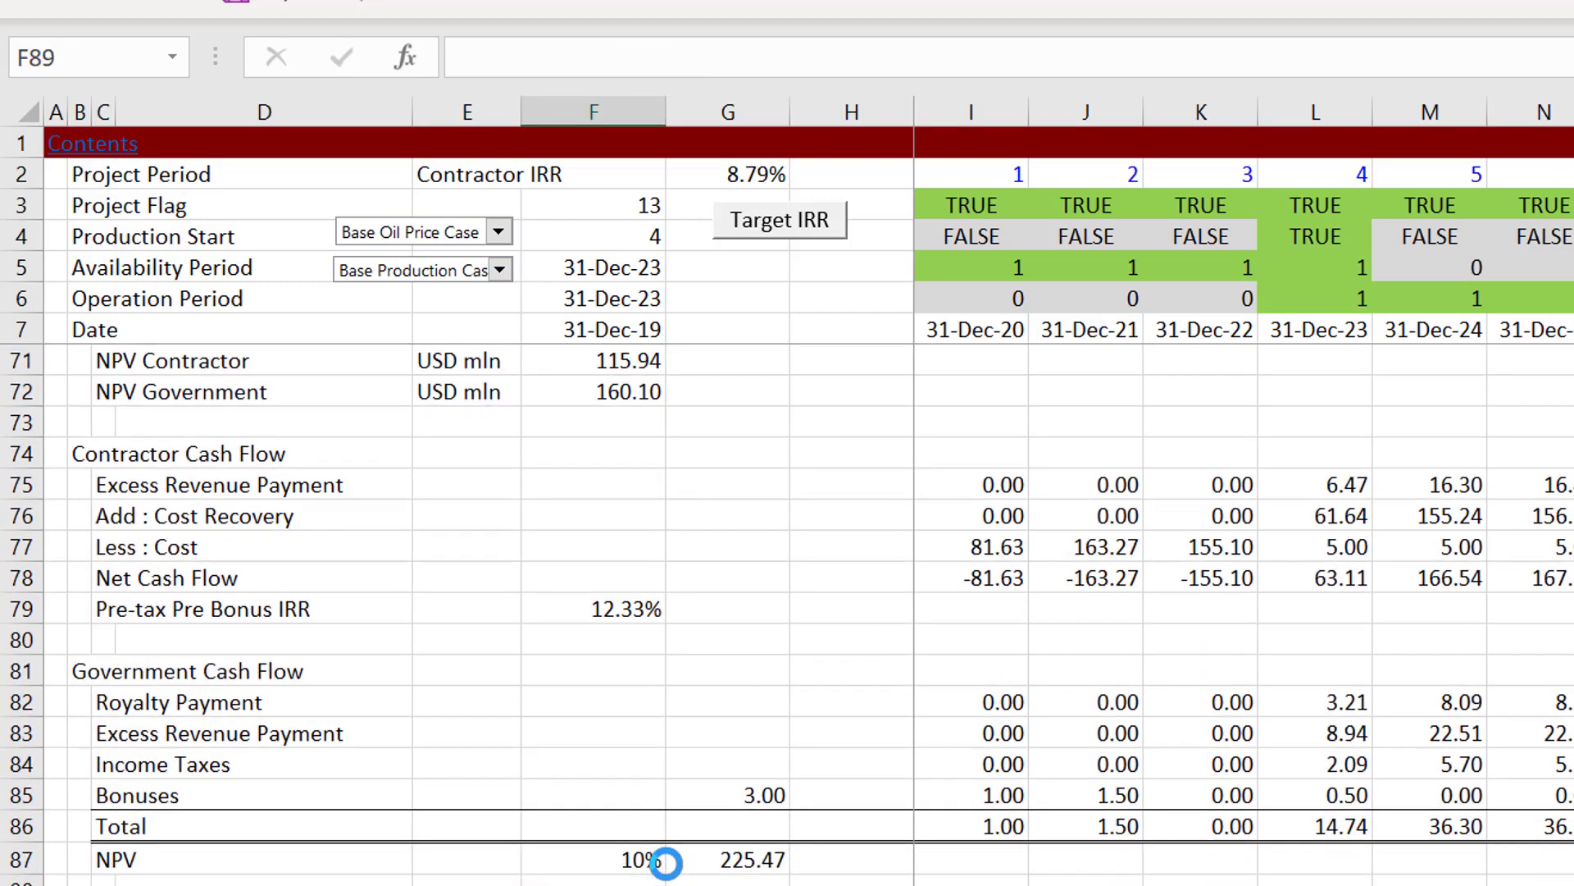
key("Up")
key("Up")
key("Right")
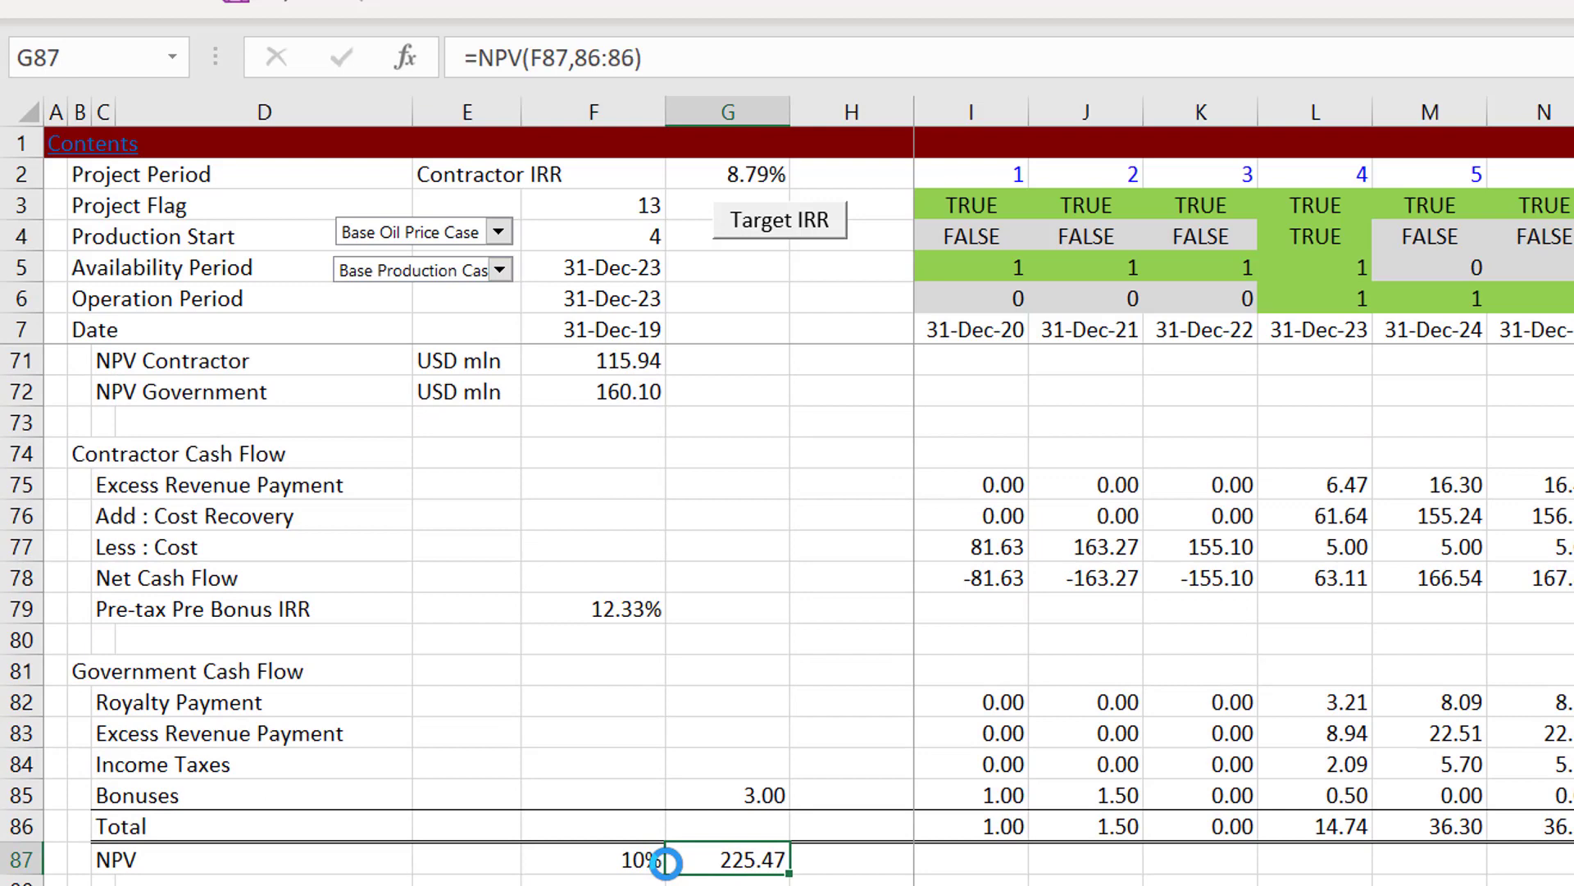
key("Left")
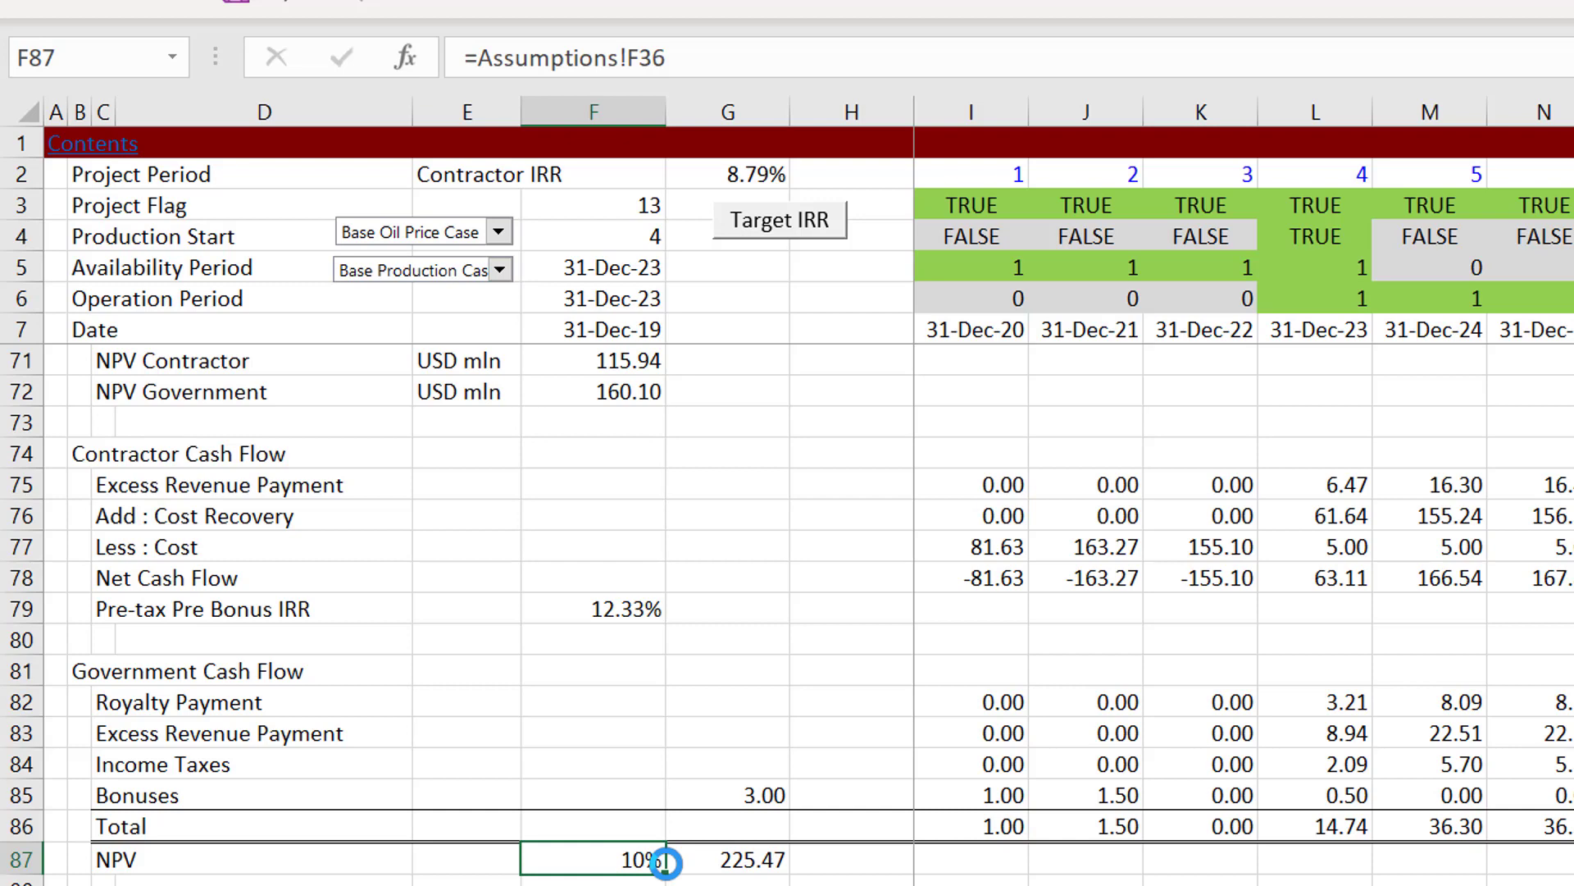
Step: View the Bonuses block in rows 89 to 93, checking the Discovery Bonus amount link in G91
key("Right")
key("Down")
key("Down")
key("Down")
key("Down")
key("Down")
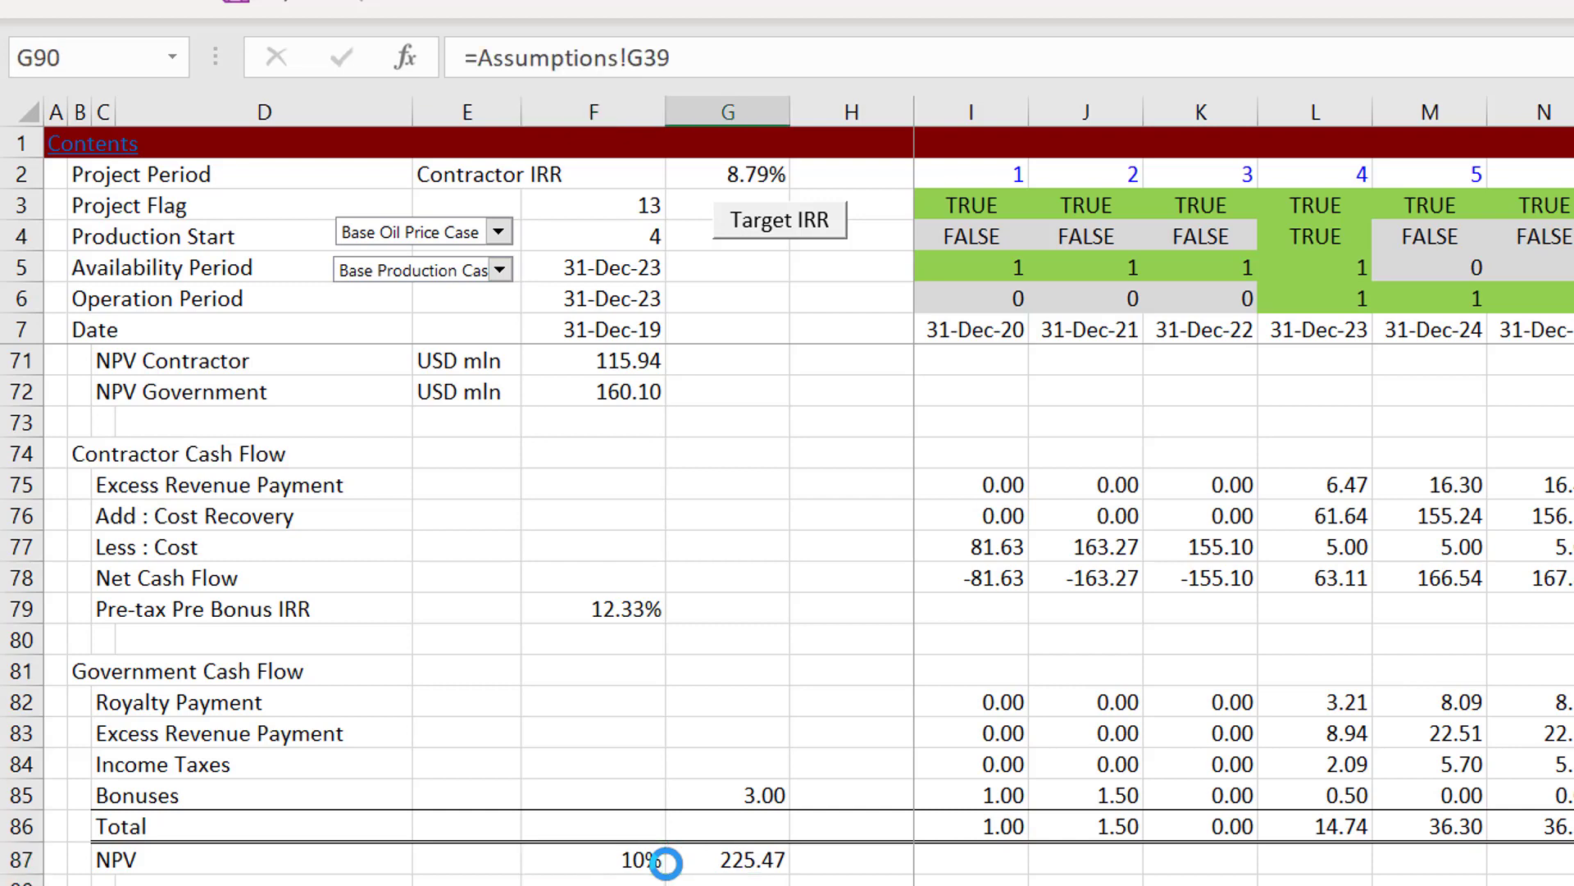
key("Down")
key("Down")
key("Down")
key("Down")
key("Down")
key("Up")
key("Up")
key("Up")
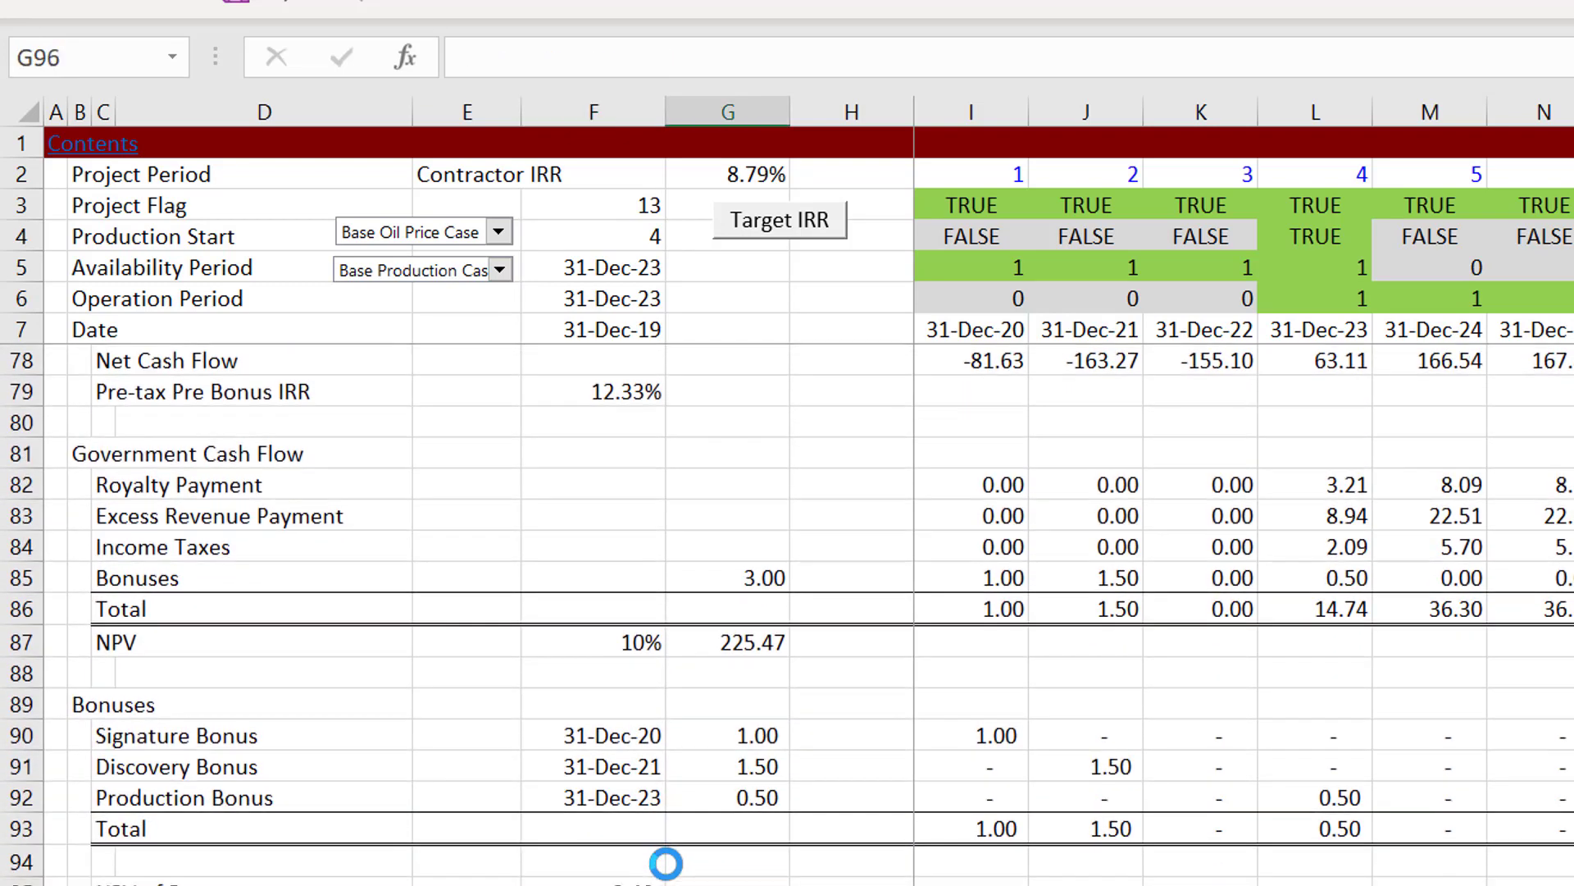
key("Up")
key("Up")
key("Up")
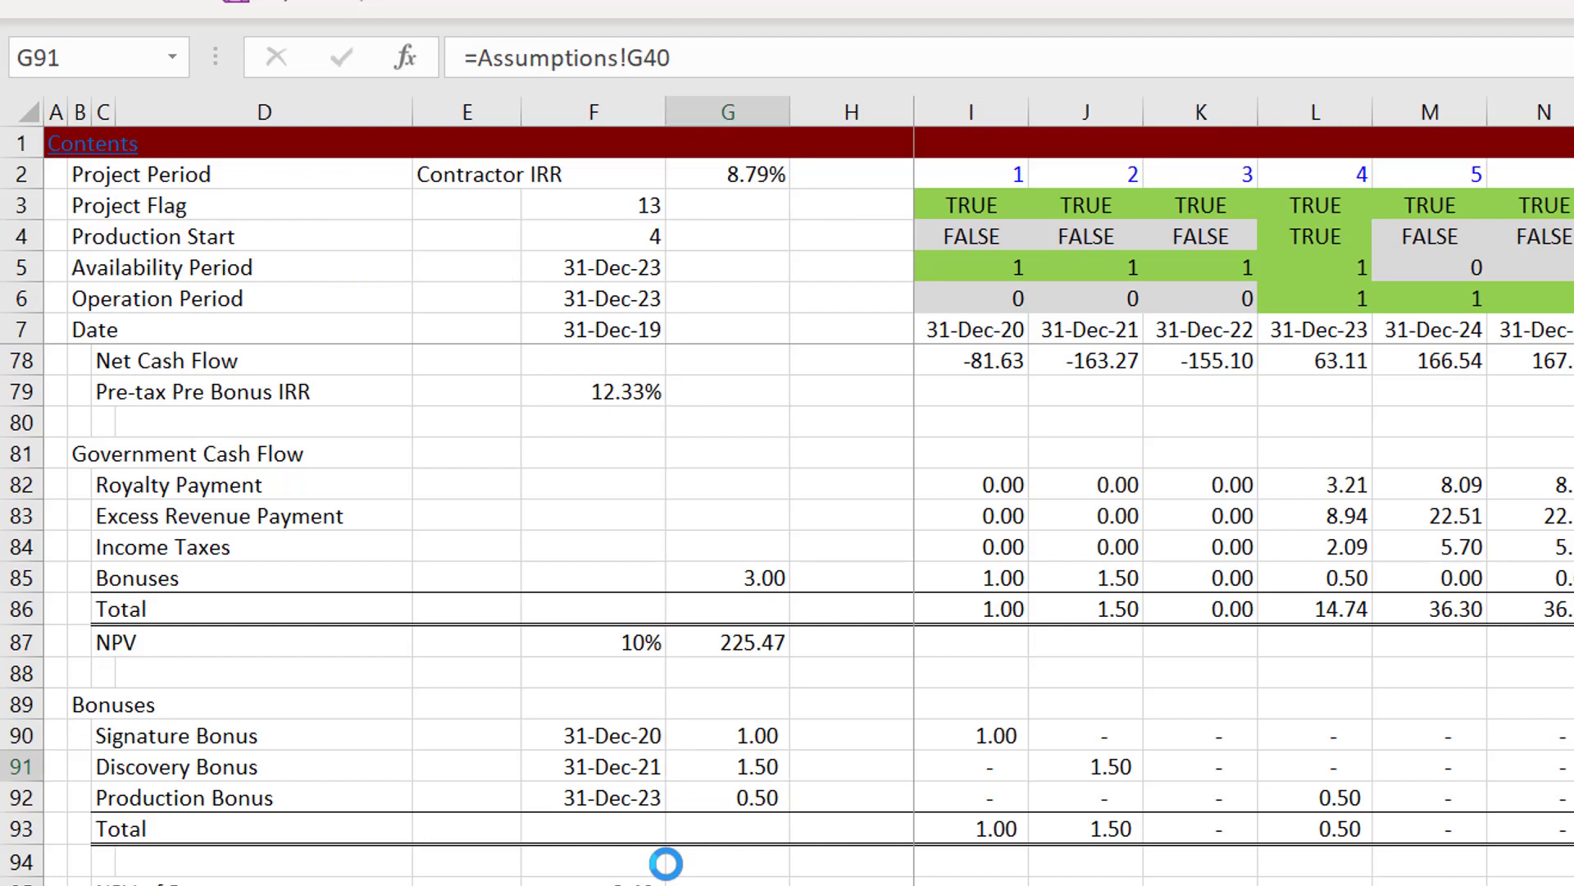
Step: Look through the Assumptions sheet's production sharing parameters to find the Bonuses inputs
key("ctrl+Page_Up")
key("Left")
key("Left")
key("Left")
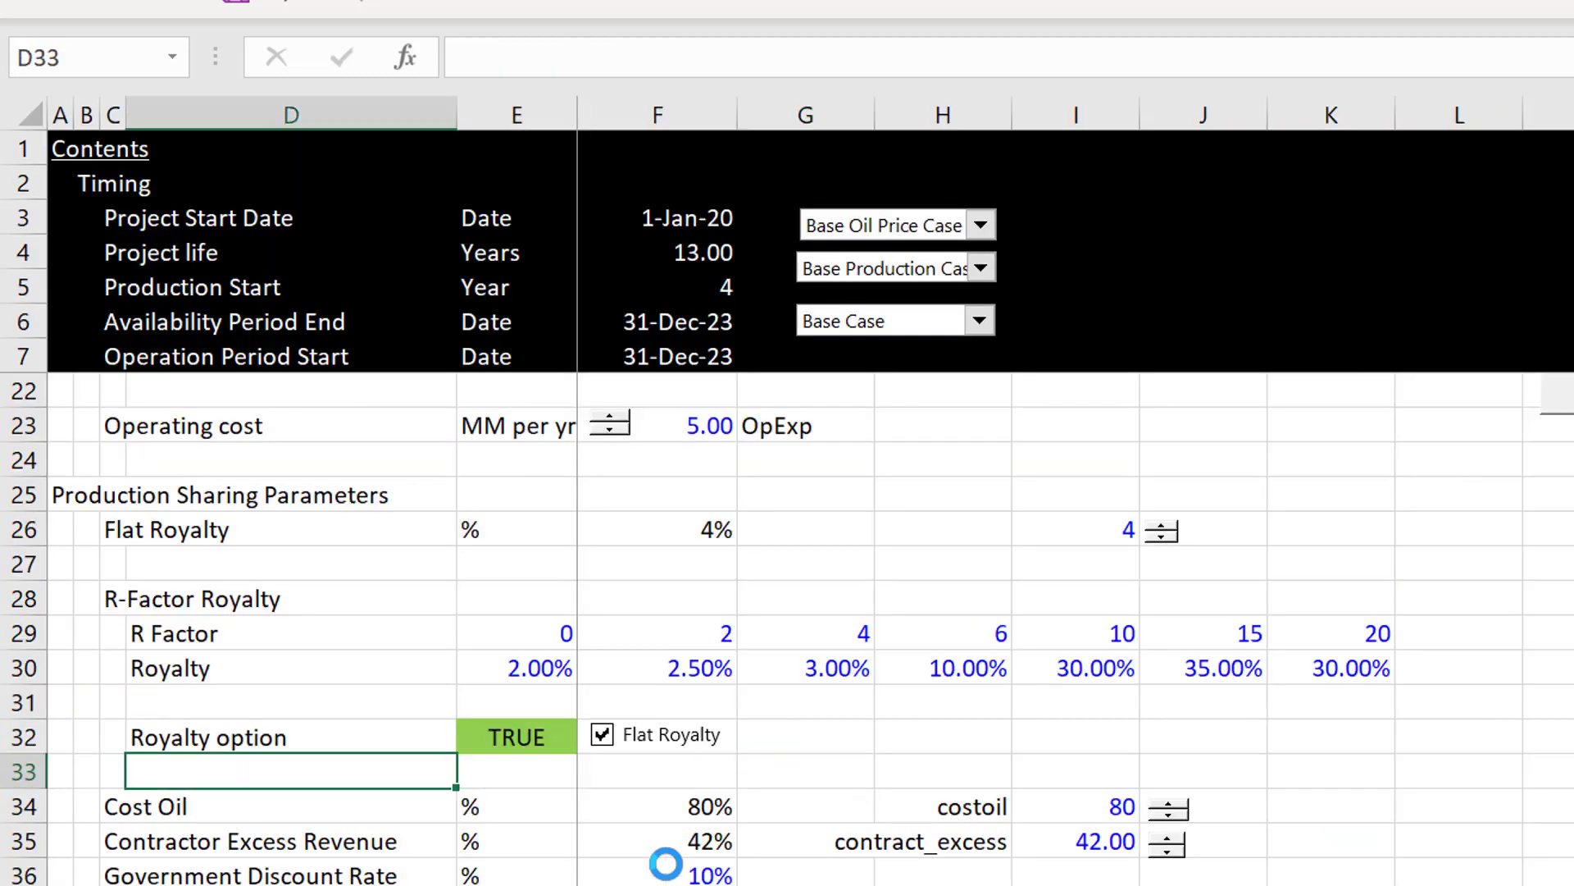
key("Down")
key("Page_Down")
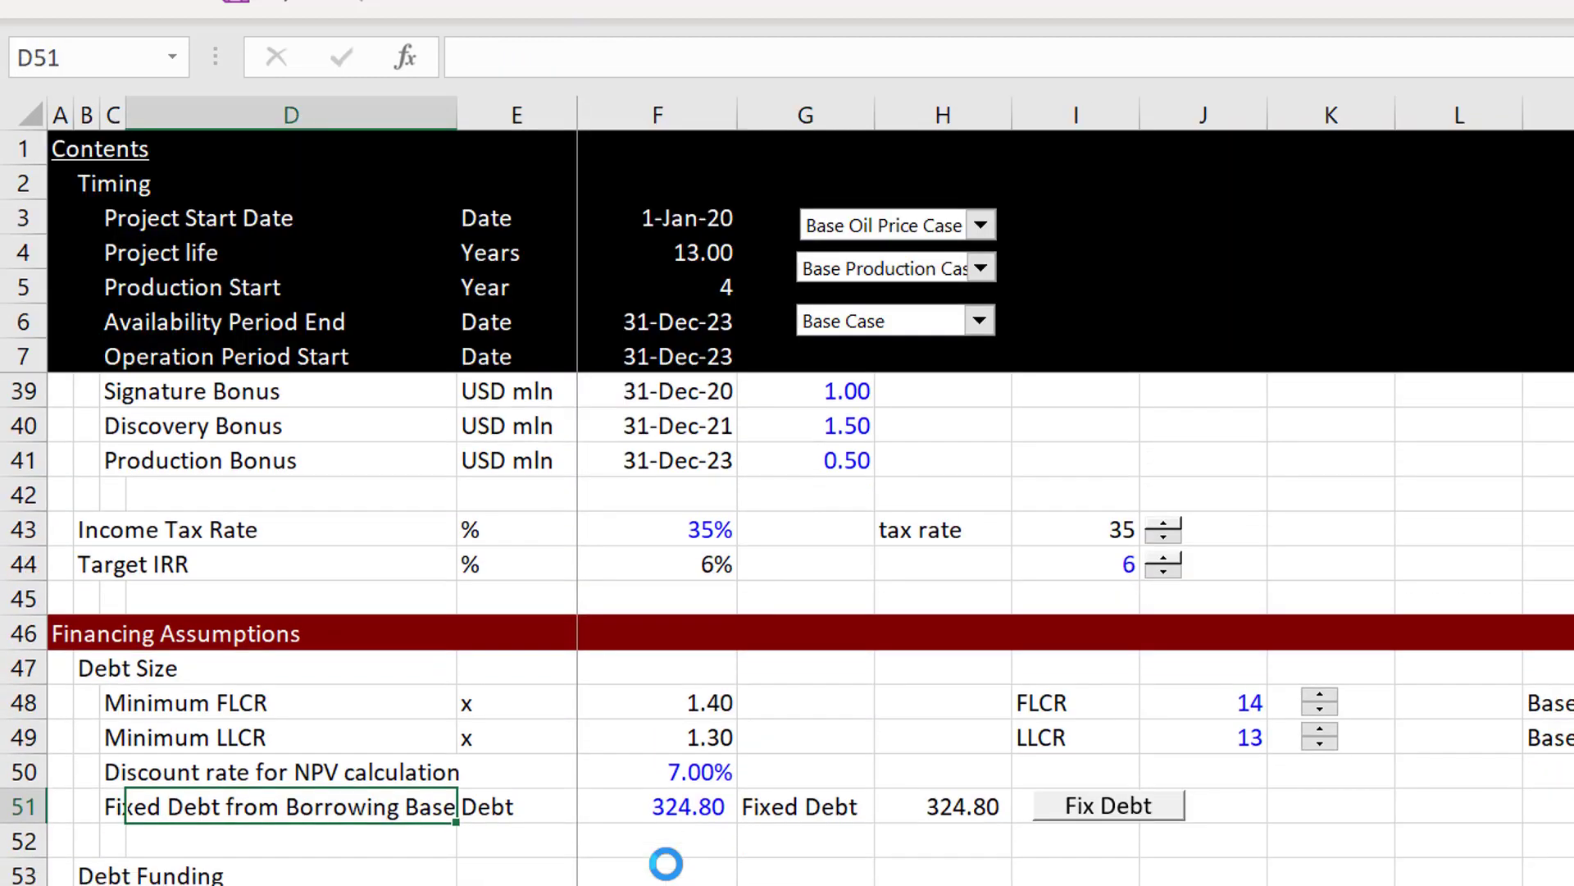
key("Up")
key("Up")
key("Page_Up")
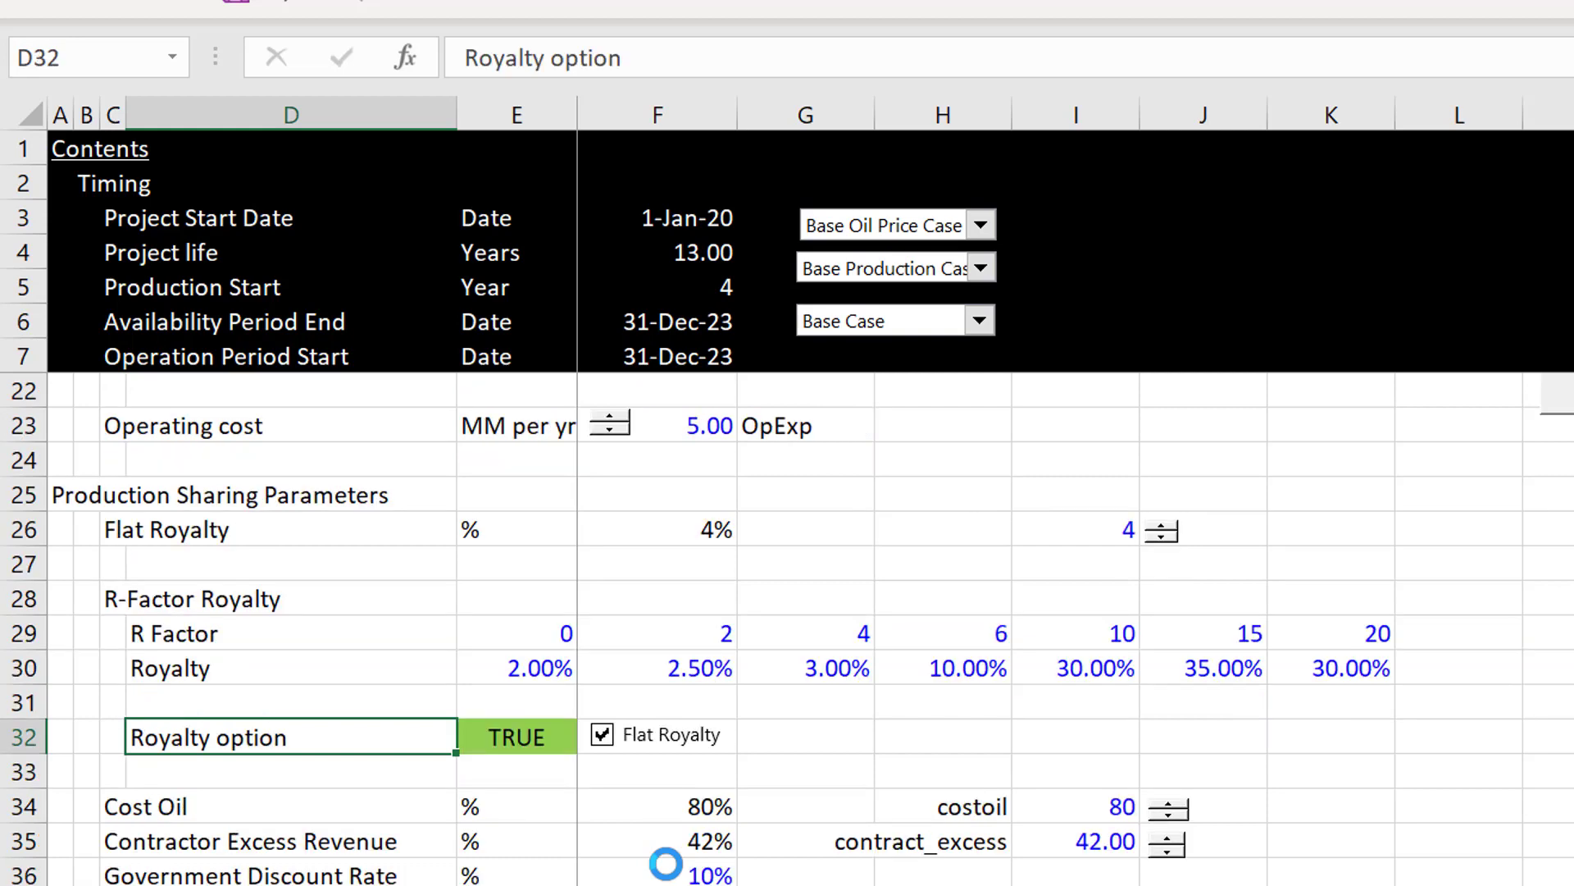
key("Page_Down")
Step: Examine the dates and amounts of the signature, discovery and production bonuses in F39:G41 of the Assumptions sheet
key("Up")
key("Up")
key("Up")
key("Up")
key("Up")
key("Up")
key("Up")
key("Up")
key("Up")
key("Up")
key("Up")
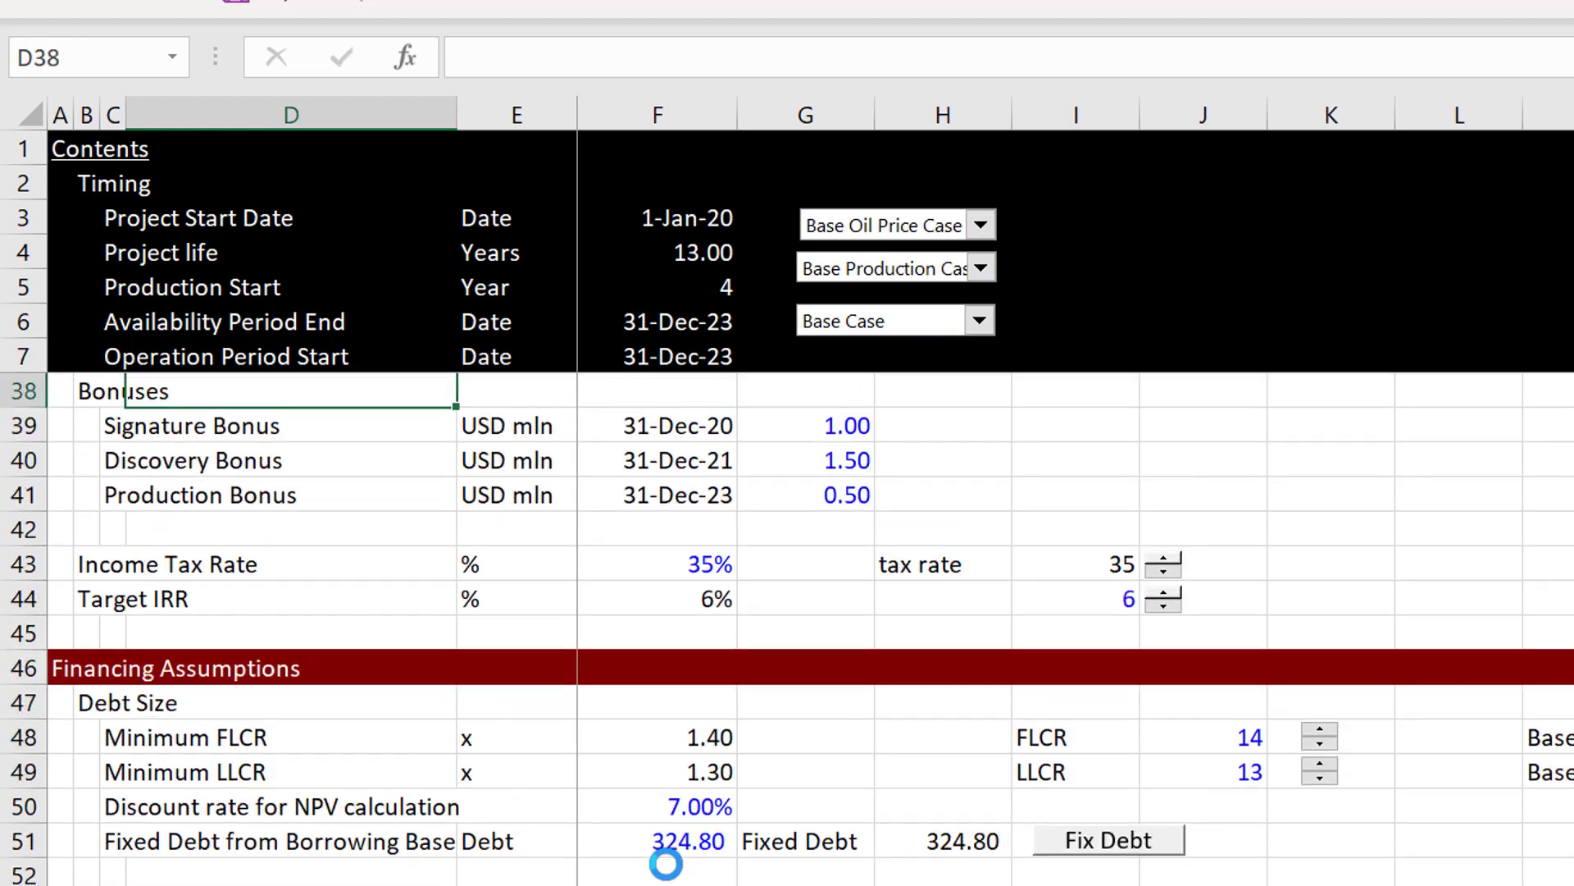
key("Up")
key("Up")
key("Down")
key("Down")
key("Down")
key("Down")
key("Right")
key("Right")
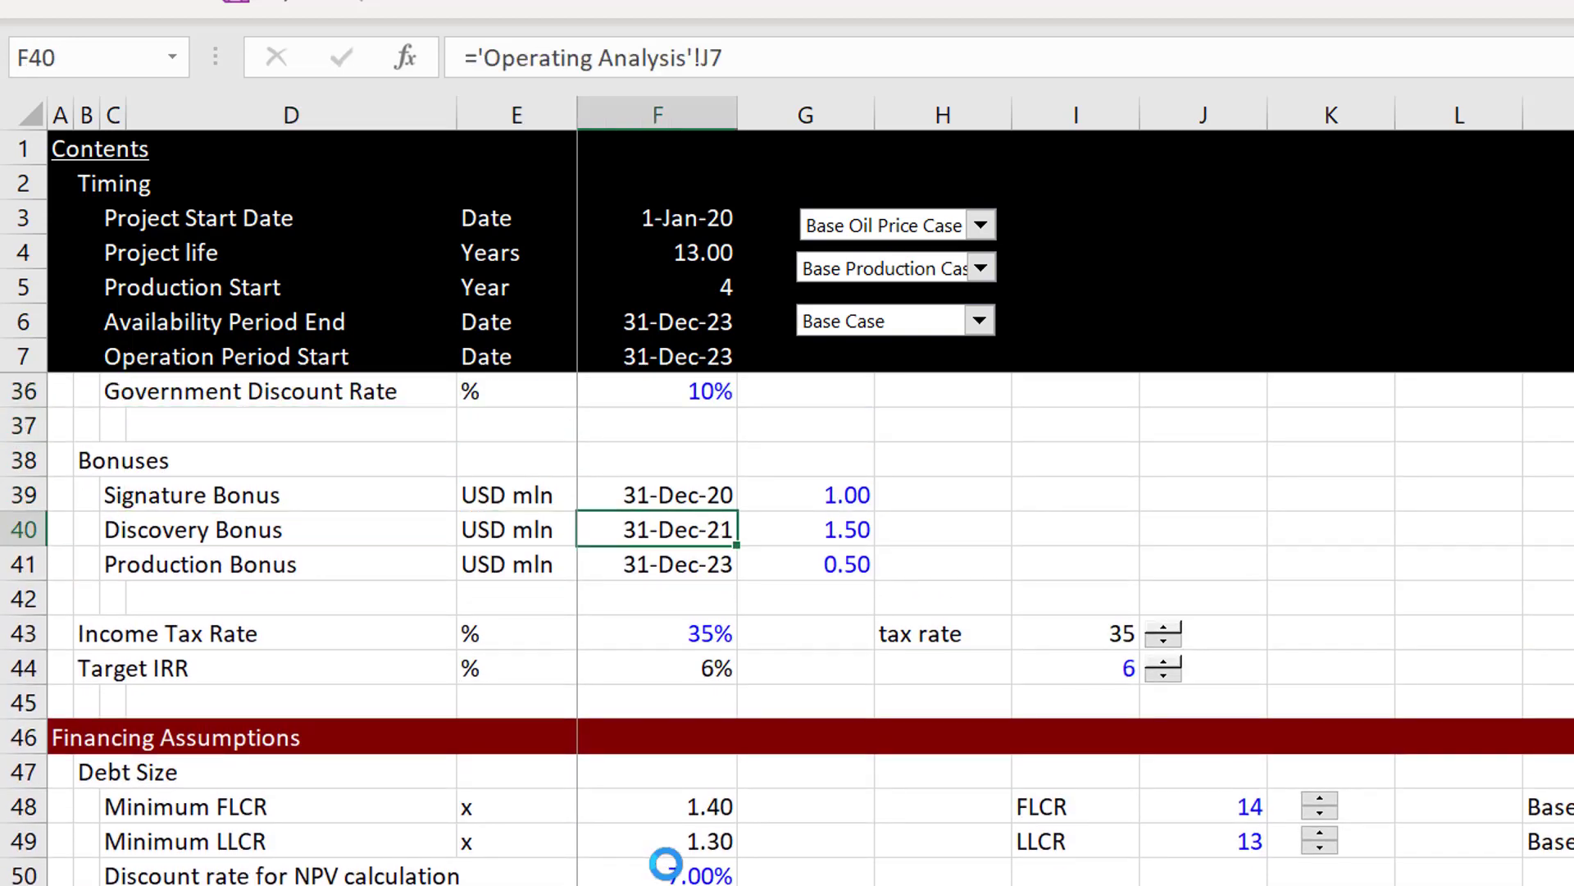
key("Right")
key("Right")
key("Left")
key("Left")
key("Up")
key("Right")
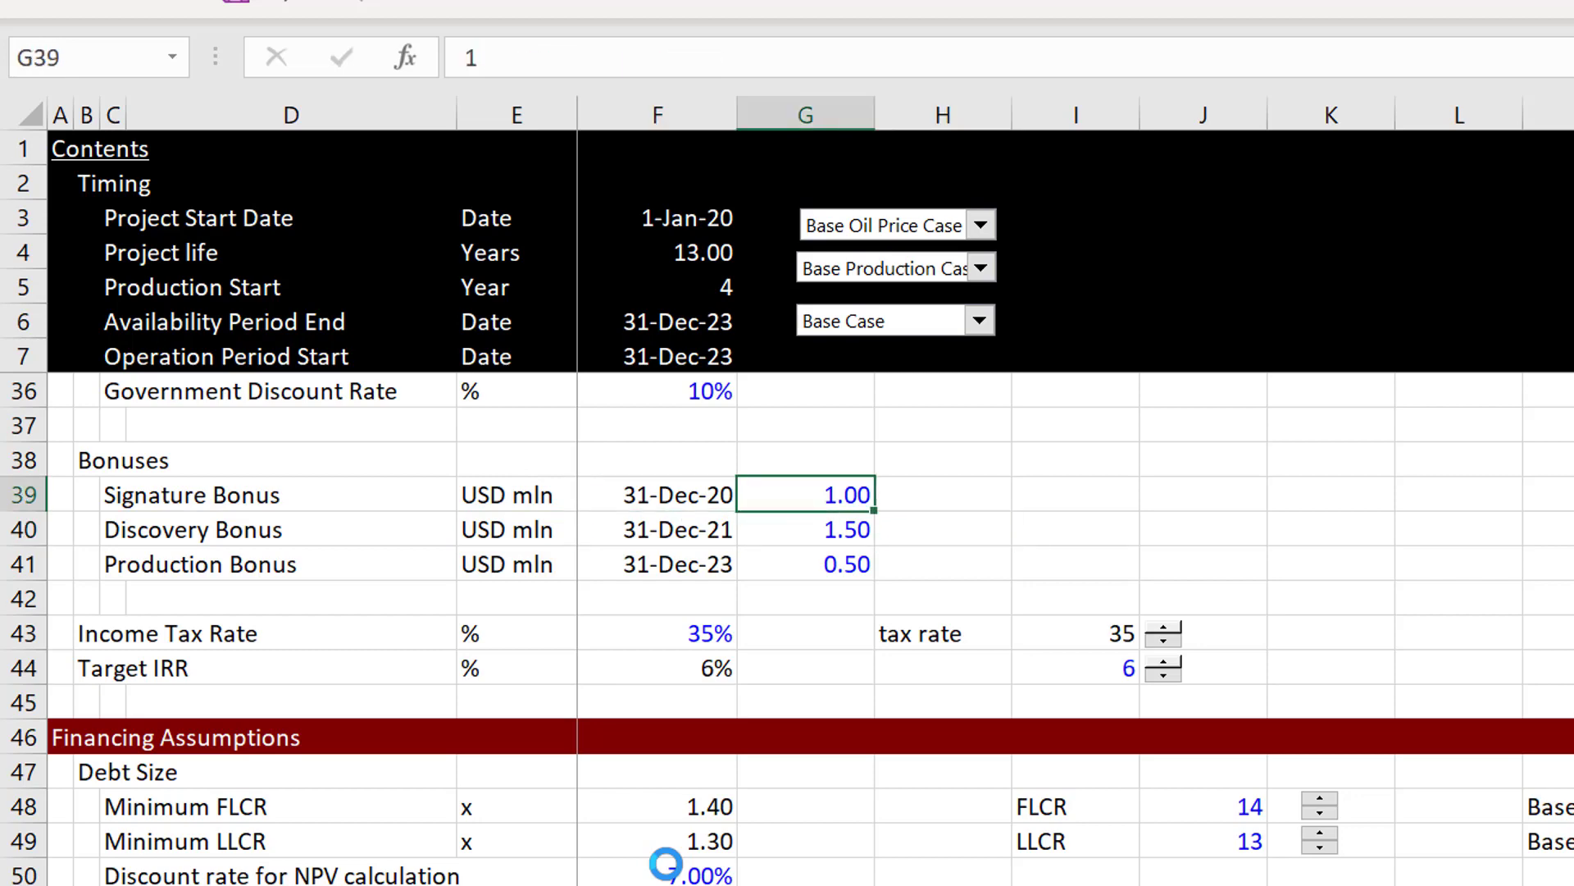
key("Down")
key("Down")
key("Up")
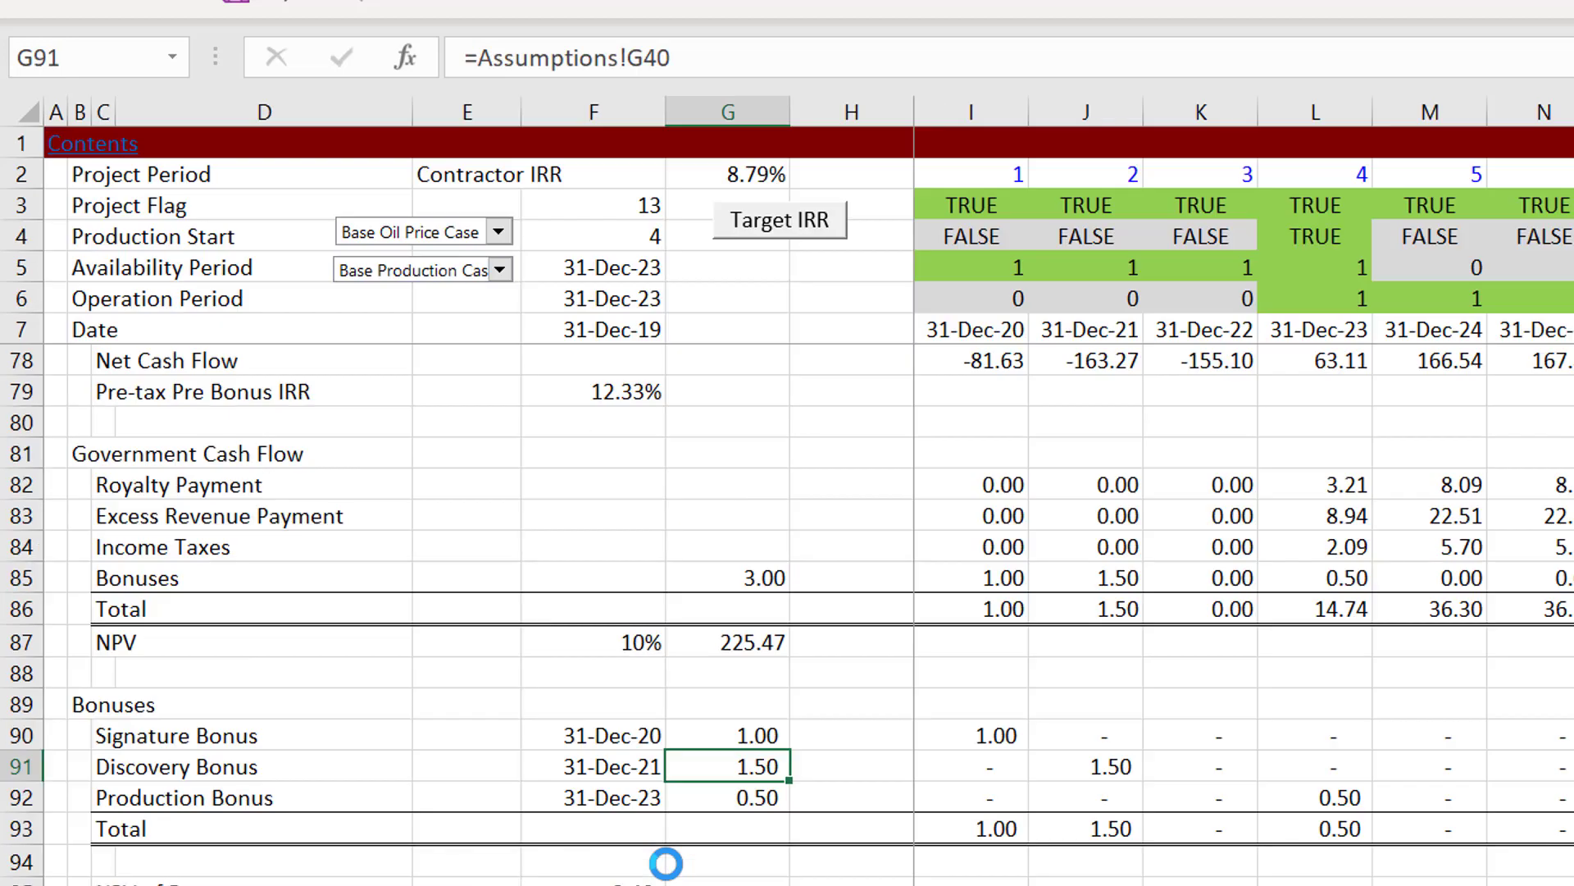
Step: Inspect the cell references of the Signature Bonus timing formula in I90 of the Operating Analysis sheet
left_click(1019, 741)
key("Left")
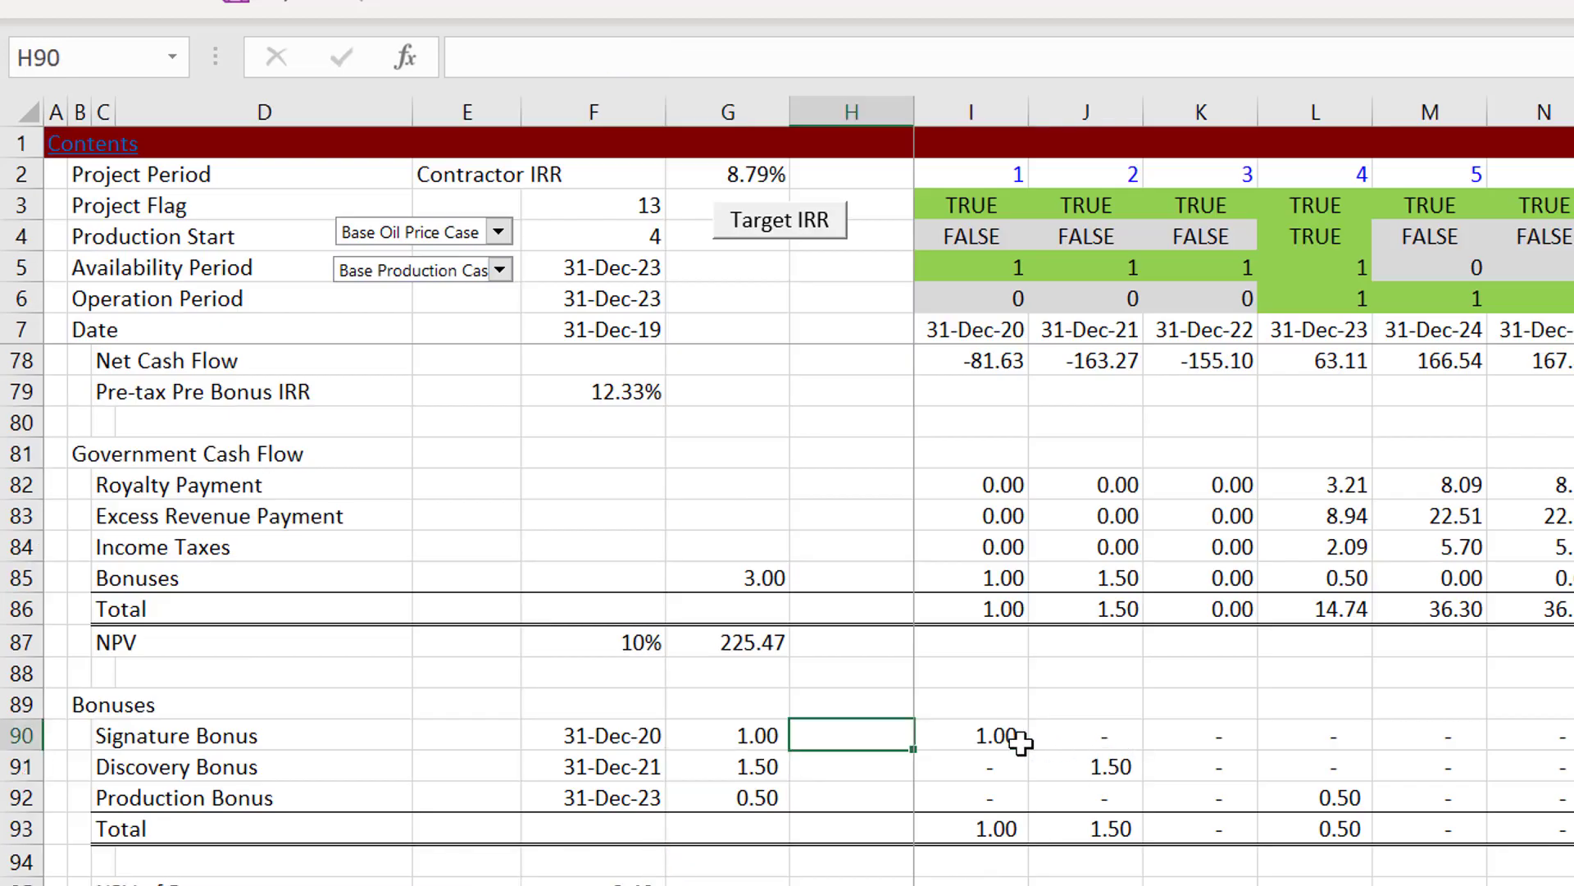
key("Right")
key("F2")
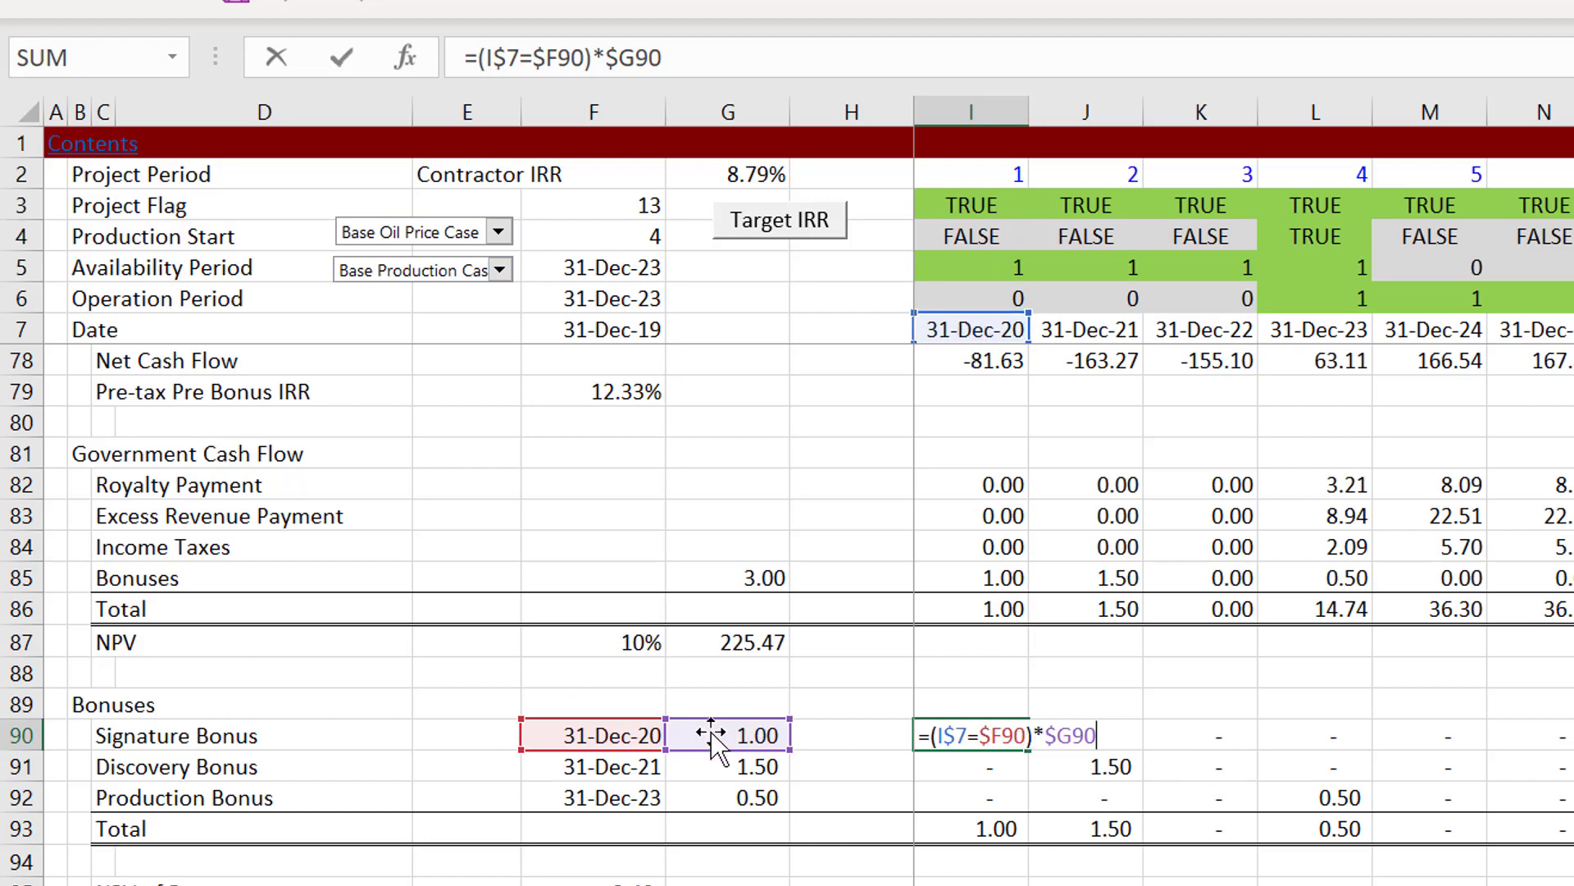
key("ctrl+Return")
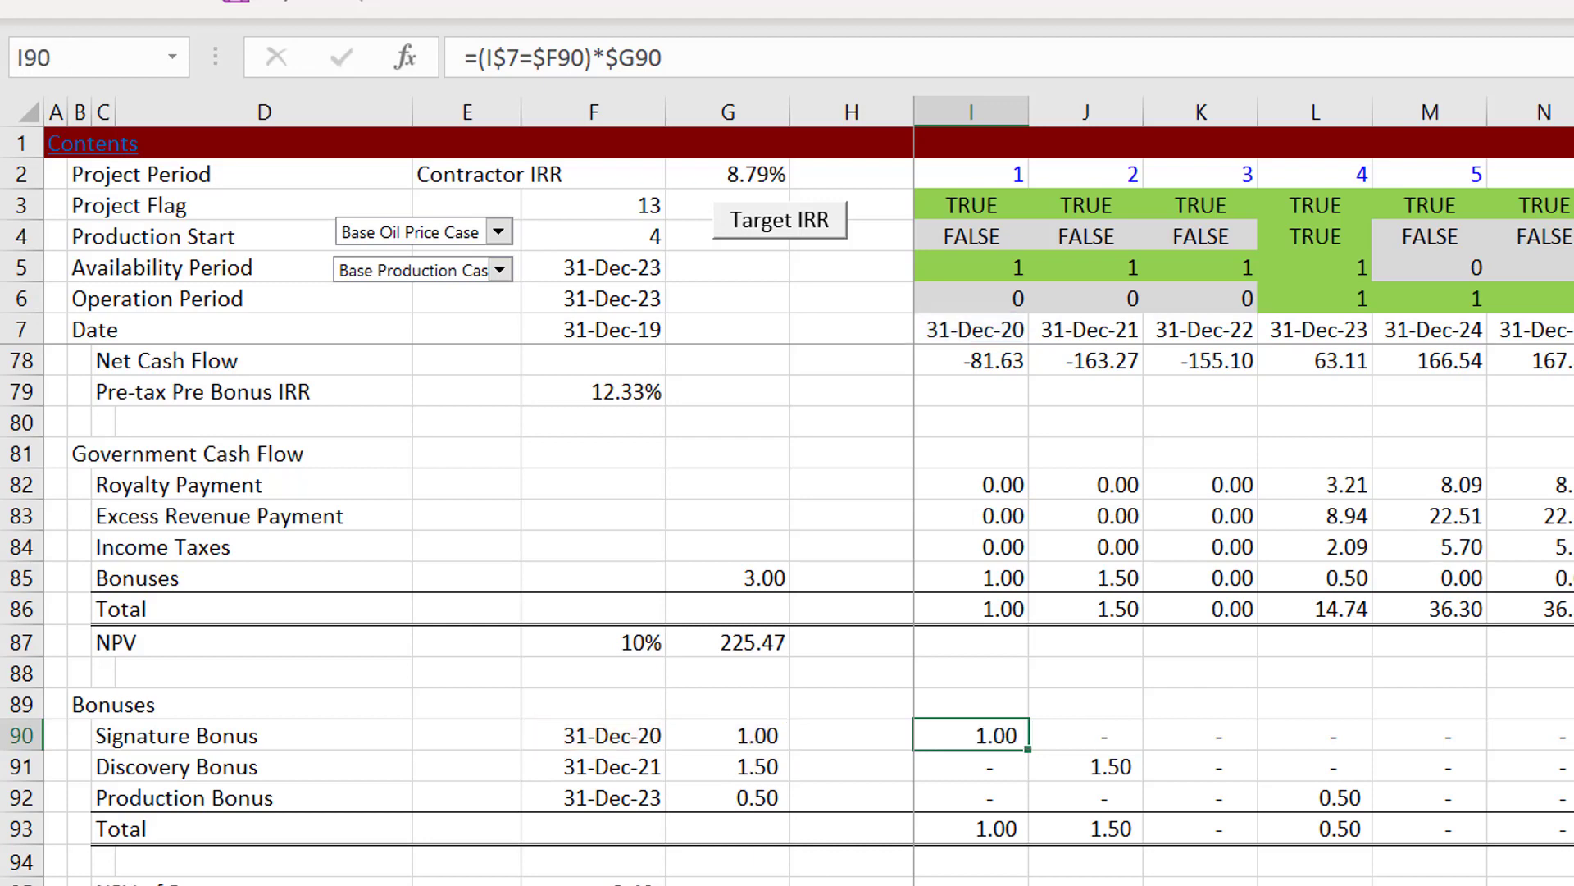
Step: Review the Cash Flow row below the bonus schedule and check the IRR after bonus formula in F98
key("Down")
key("Down")
key("Down")
key("Down")
key("Down")
key("Down")
key("Down")
key("Down")
key("Down")
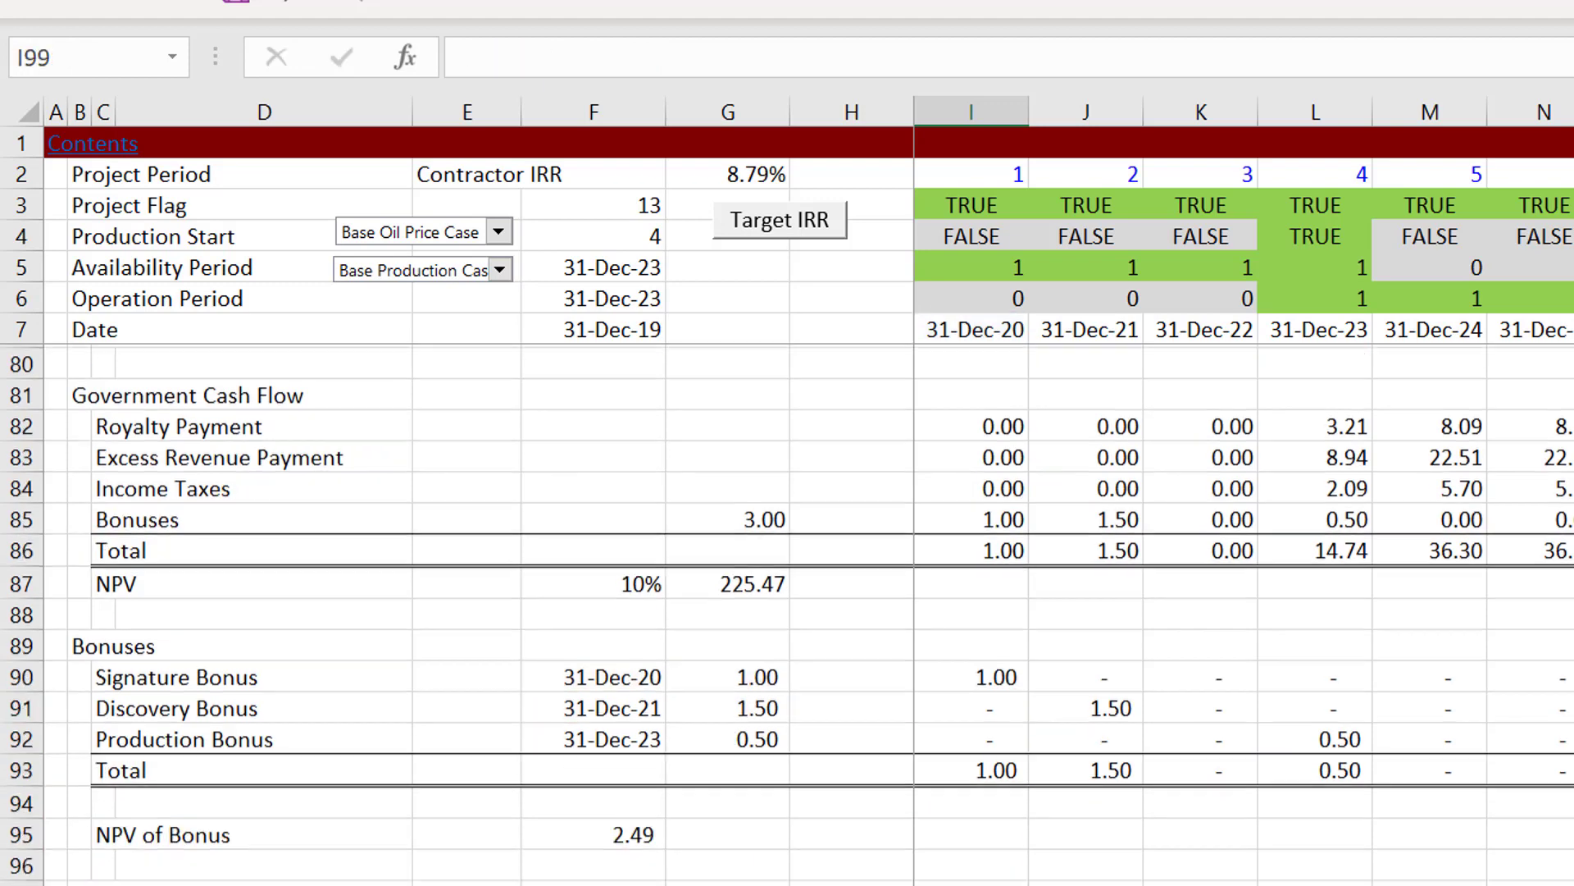
key("Down")
key("Down")
key("Down")
key("Down")
key("Up")
key("Up")
key("Up")
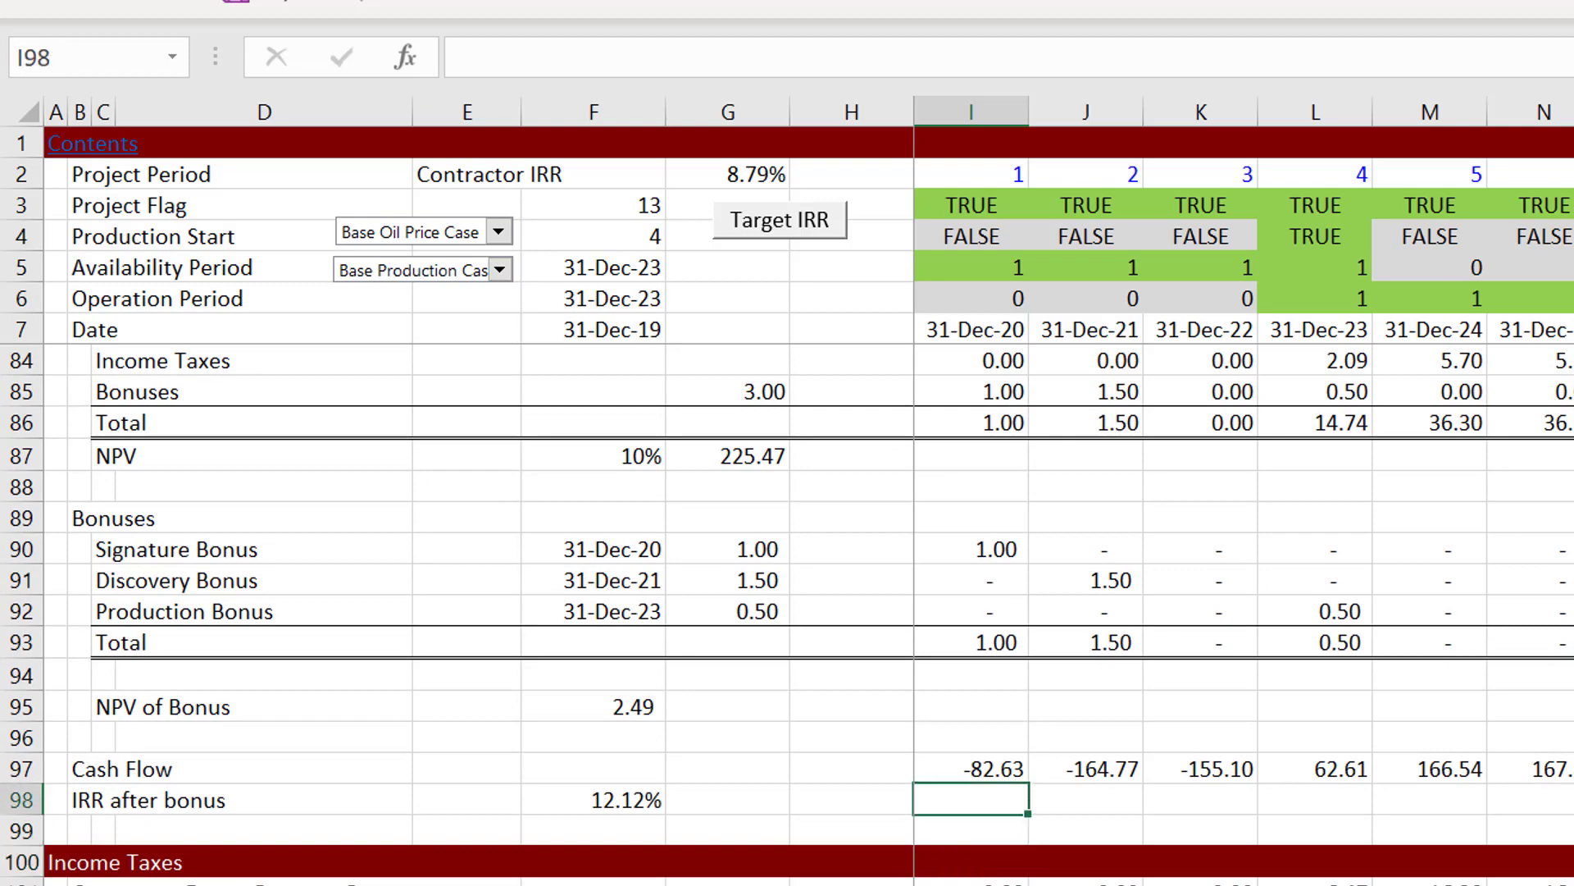
key("Left")
key("Left")
key("Left")
key("Down")
key("Left")
key("Left")
key("Left")
key("Left")
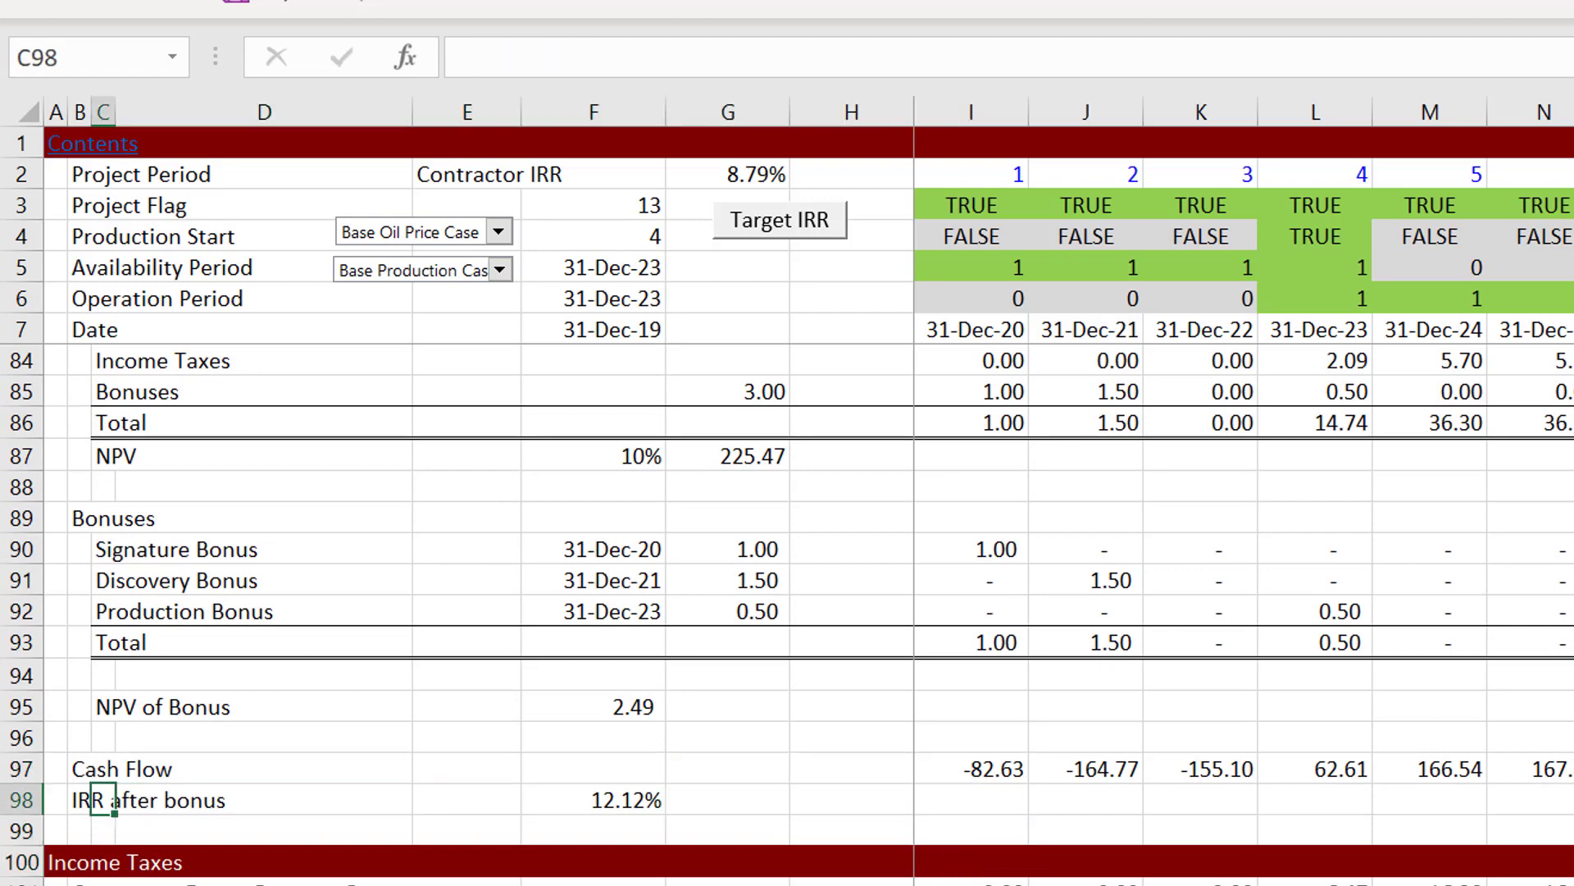
key("Right")
key("Right")
key("Right")
key("Right")
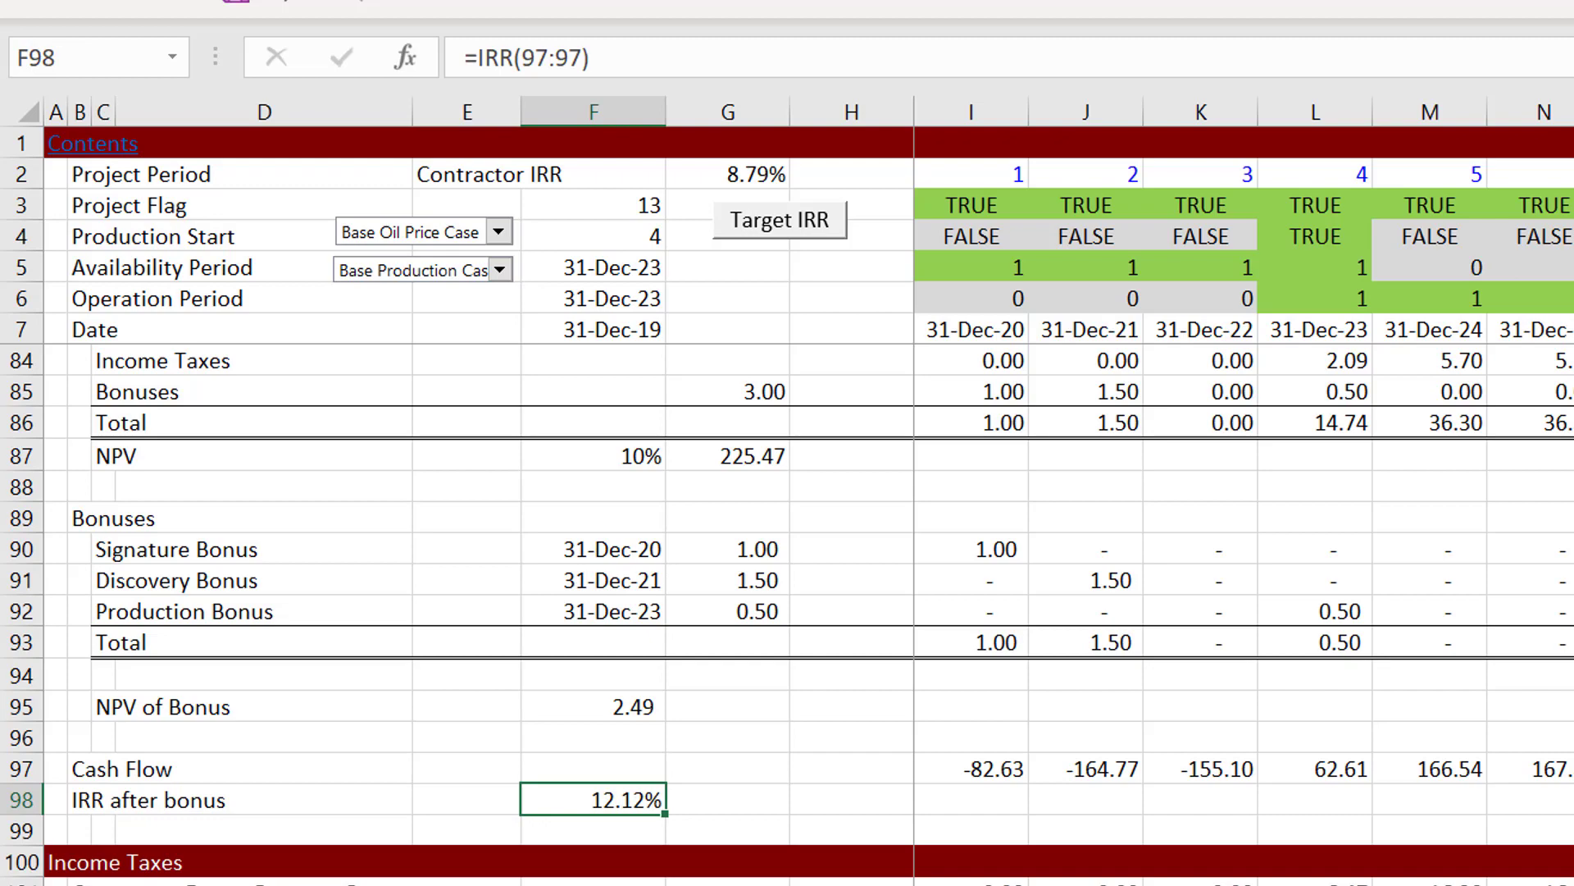
Step: Look at the bonus and pre-tax pre-bonus IRR figures in the State and Shell boxes on the diagram sheet
key("ctrl+Page_Up")
key("ctrl+Page_Up")
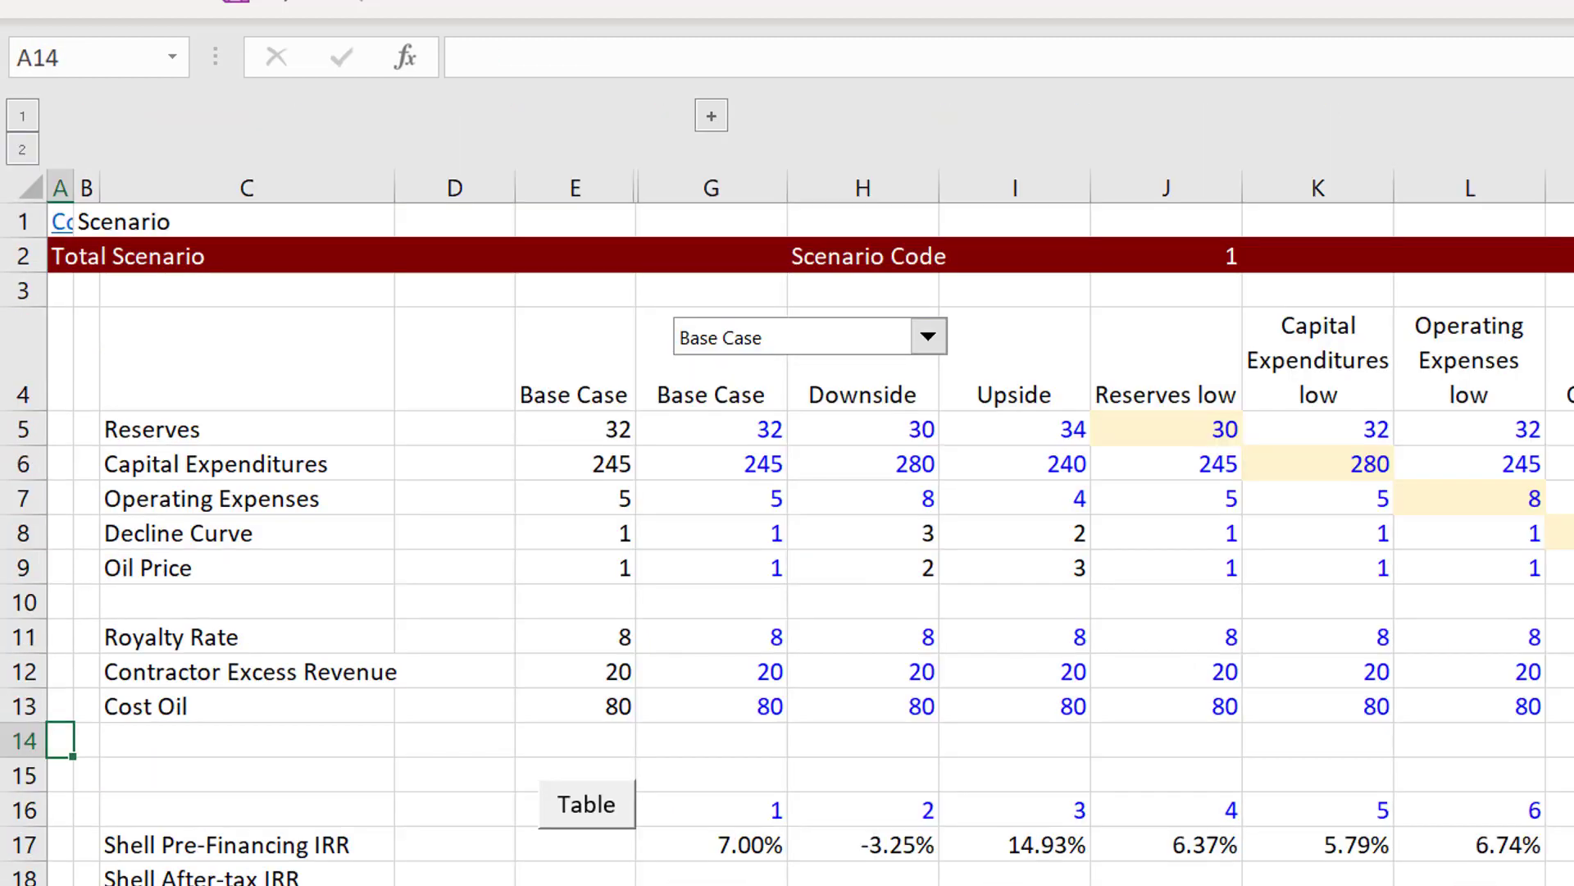
key("ctrl+Page_Up")
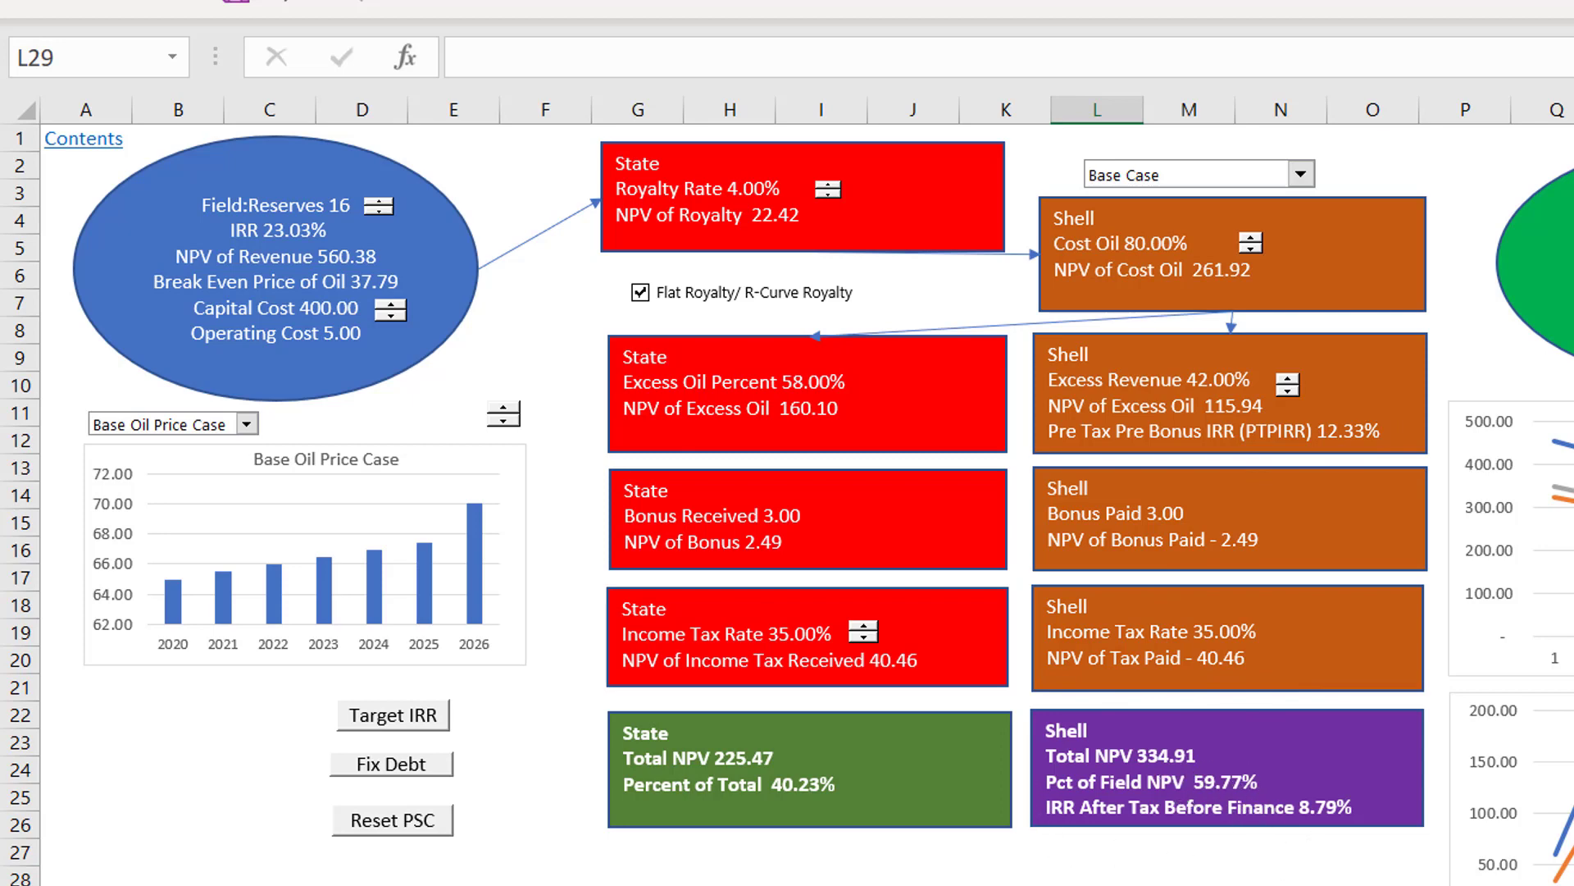
key("ctrl+Page_Down")
Step: Return to the Operating Analysis sheet and view the Income Taxes section in rows 100 to 106
key("ctrl+Page_Down")
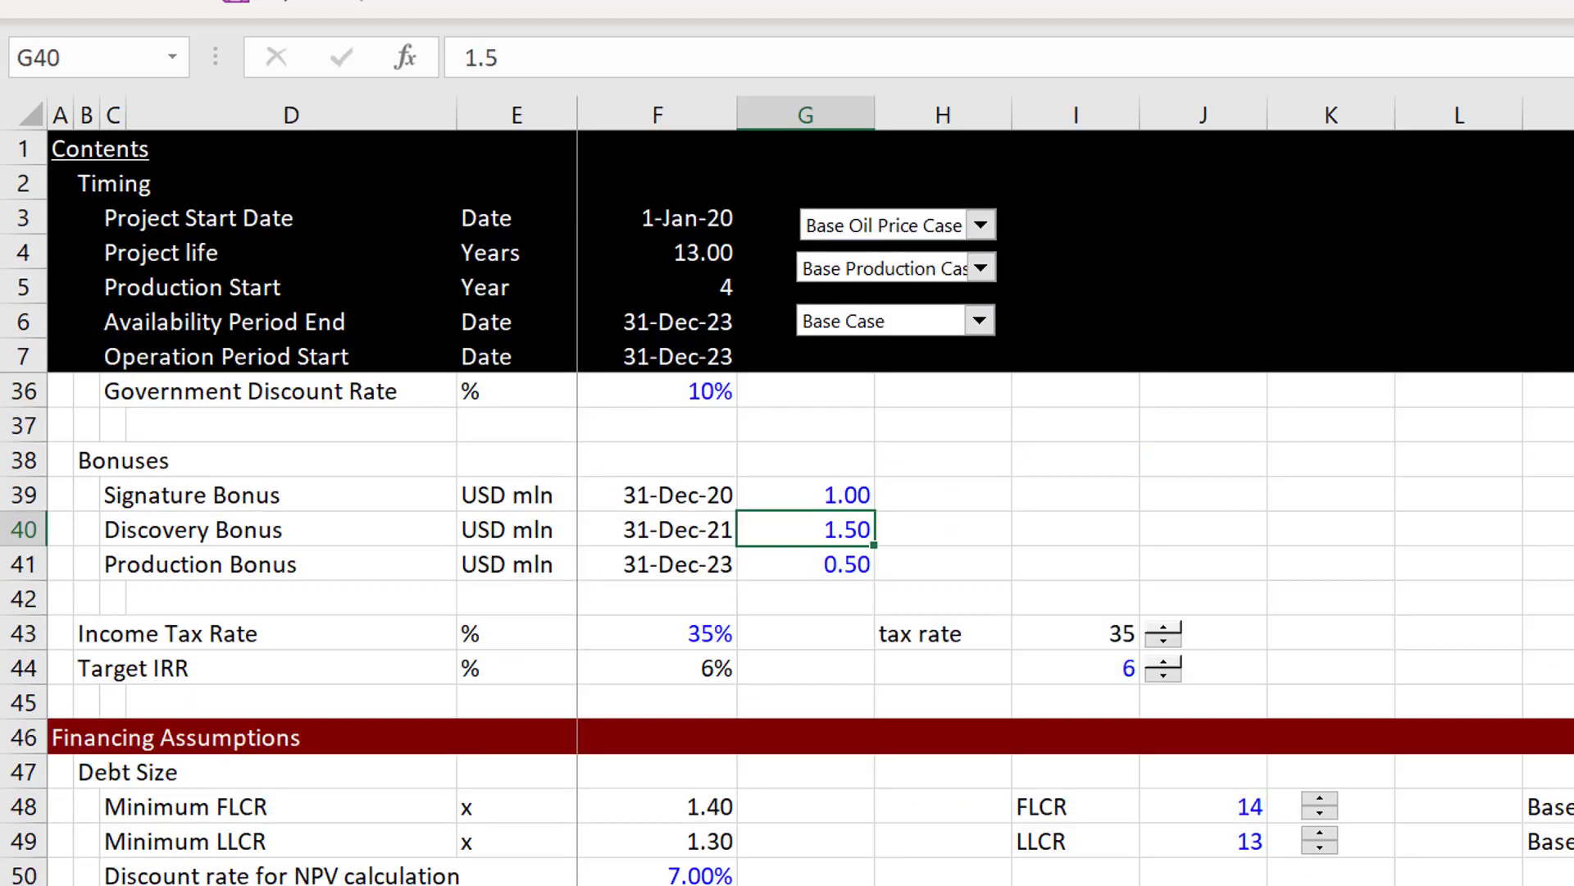
key("ctrl+Page_Down")
key("Down")
key("Down")
key("Down")
key("Down")
key("Down")
key("Down")
key("Down")
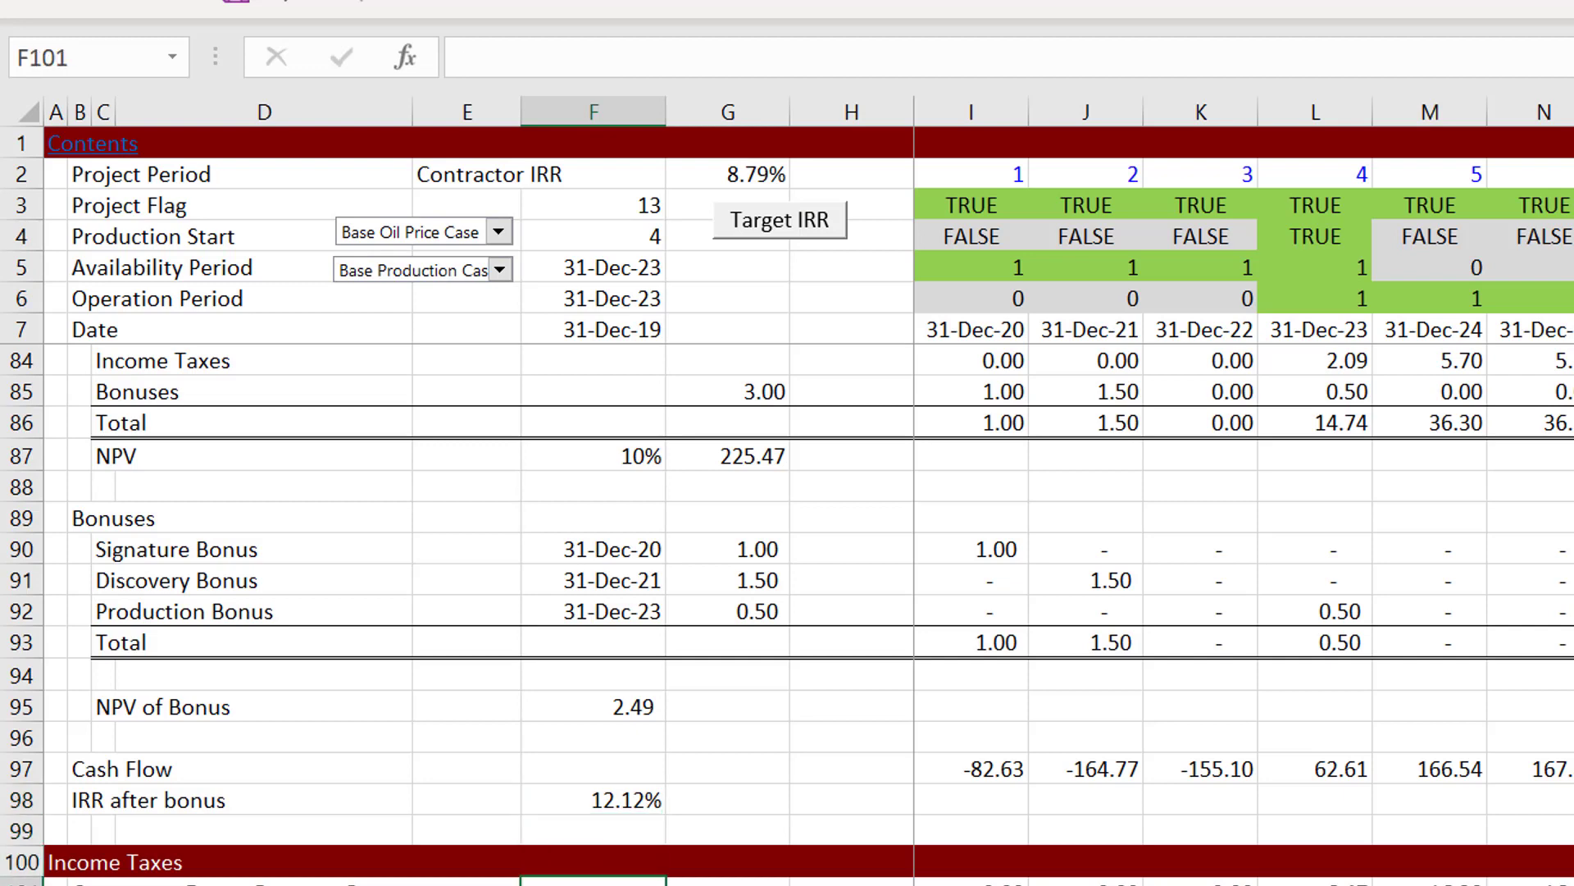
key("Down")
key("Down")
key("Down")
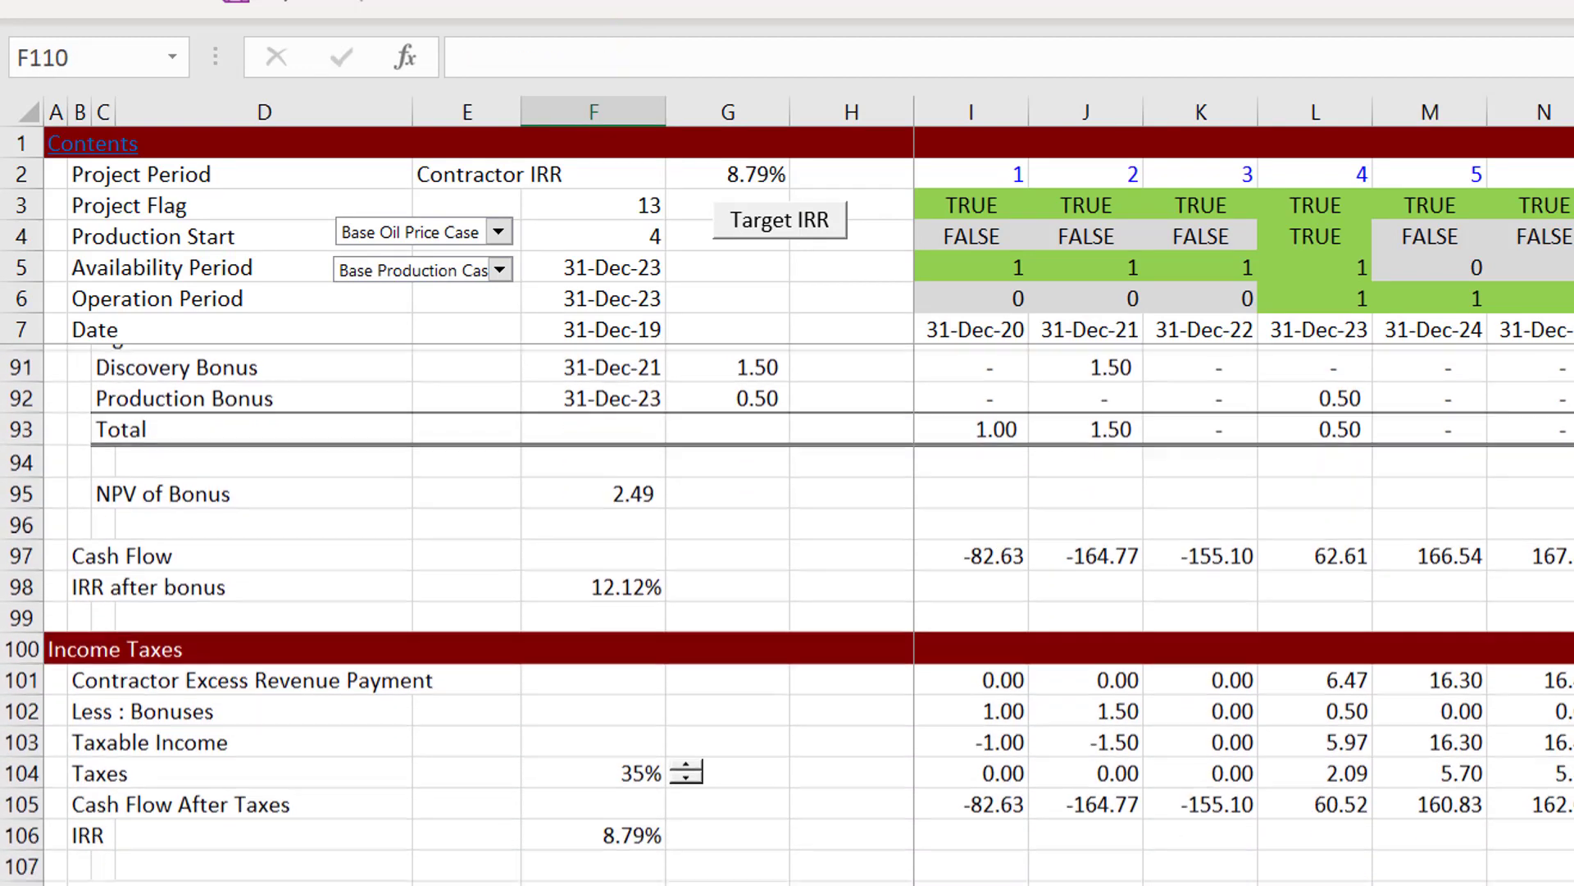
Step: Apply a top and thick bottom border across the Cash Flow After Taxes row, starting from B105
key("Up")
key("Up")
key("Left")
key("Left")
key("Left")
key("Left")
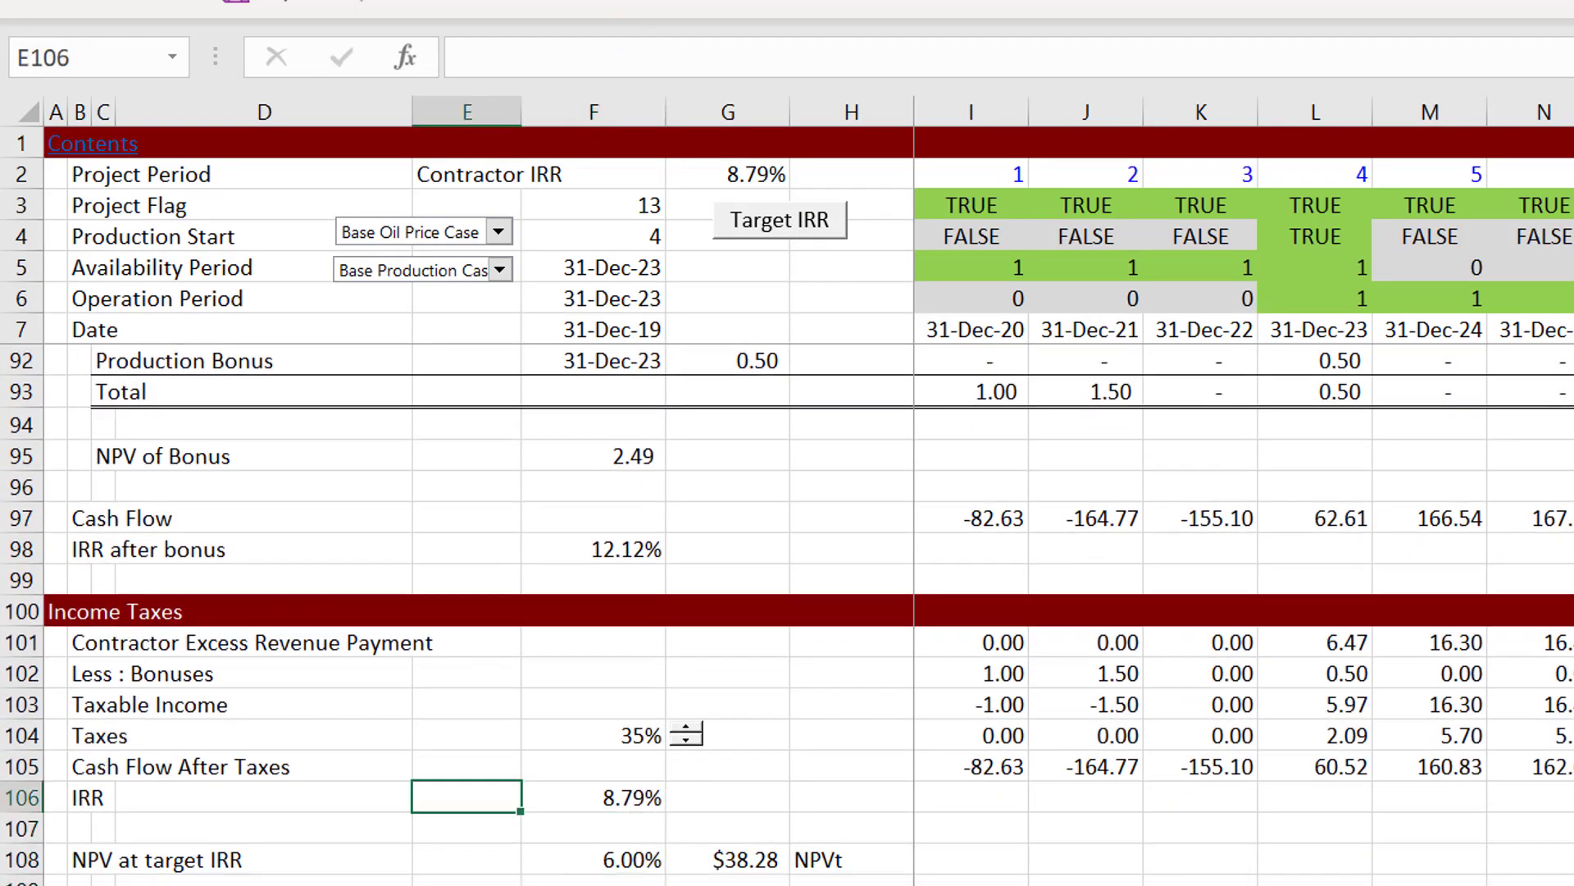
key("Right")
key("Up")
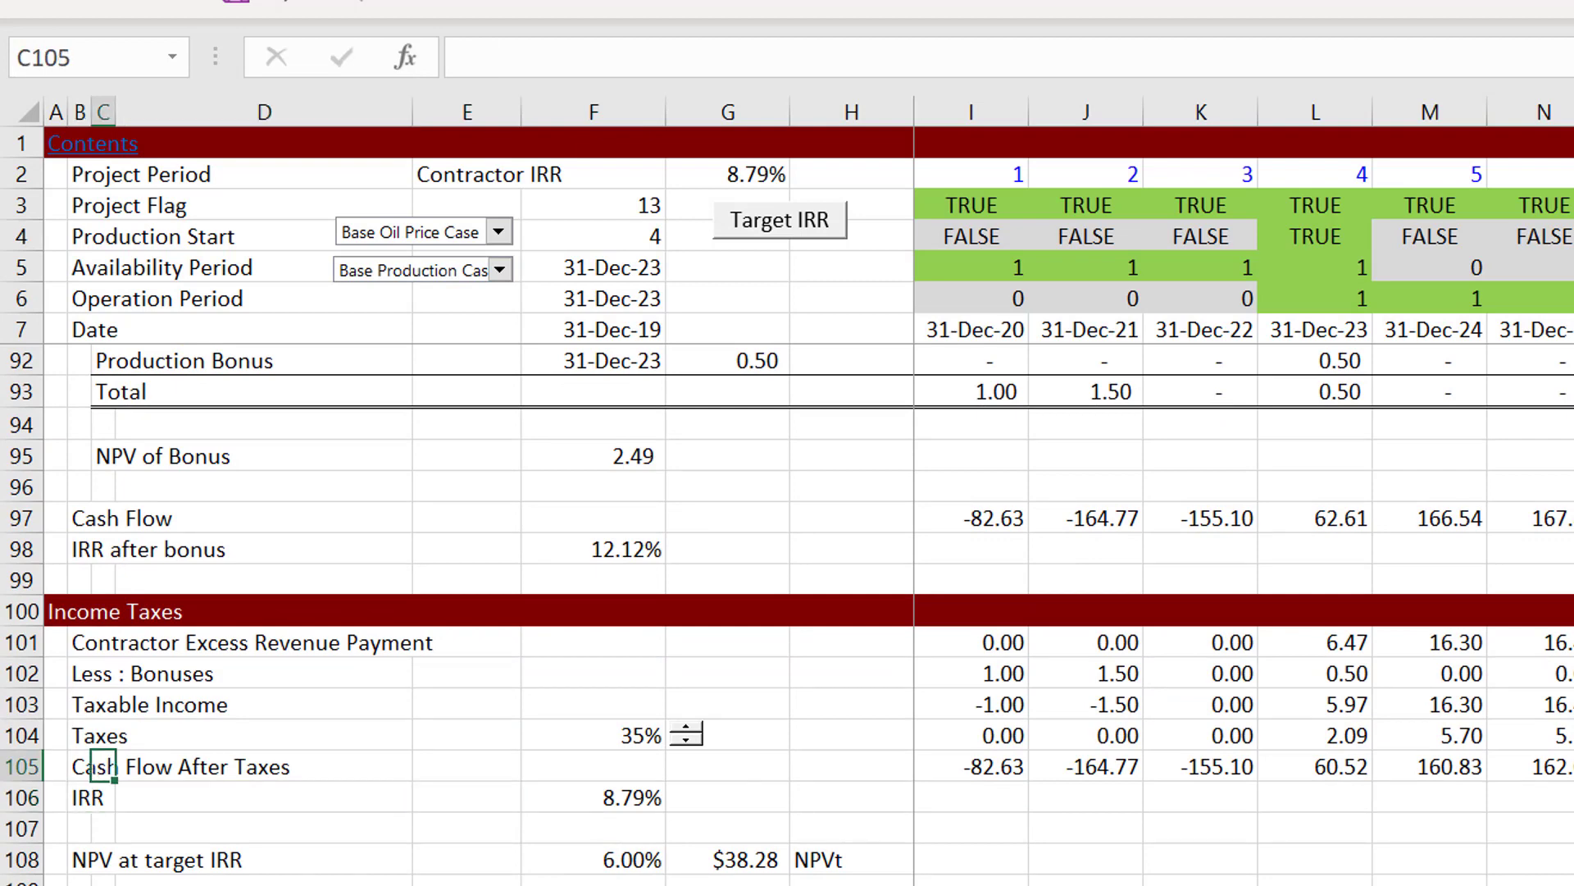
key("Left")
key("ctrl+shift+Right")
key("ctrl+shift+Right")
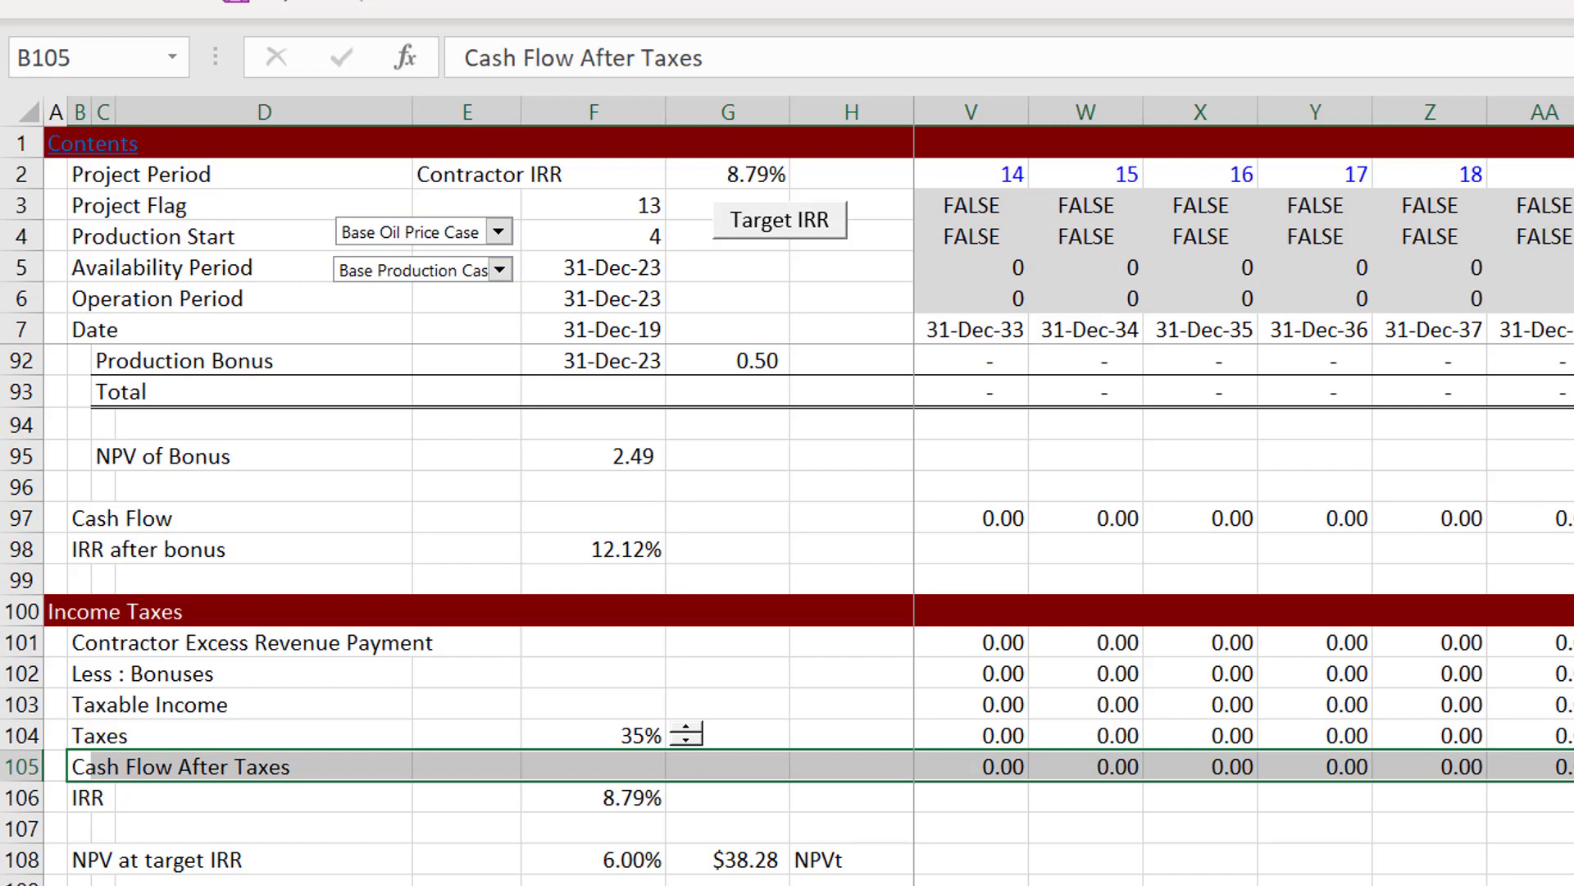
key("alt+h")
key("b")
key("c")
left_click(1086, 885)
key("Up")
key("Up")
key("Up")
key("Up")
key("Up")
key("Up")
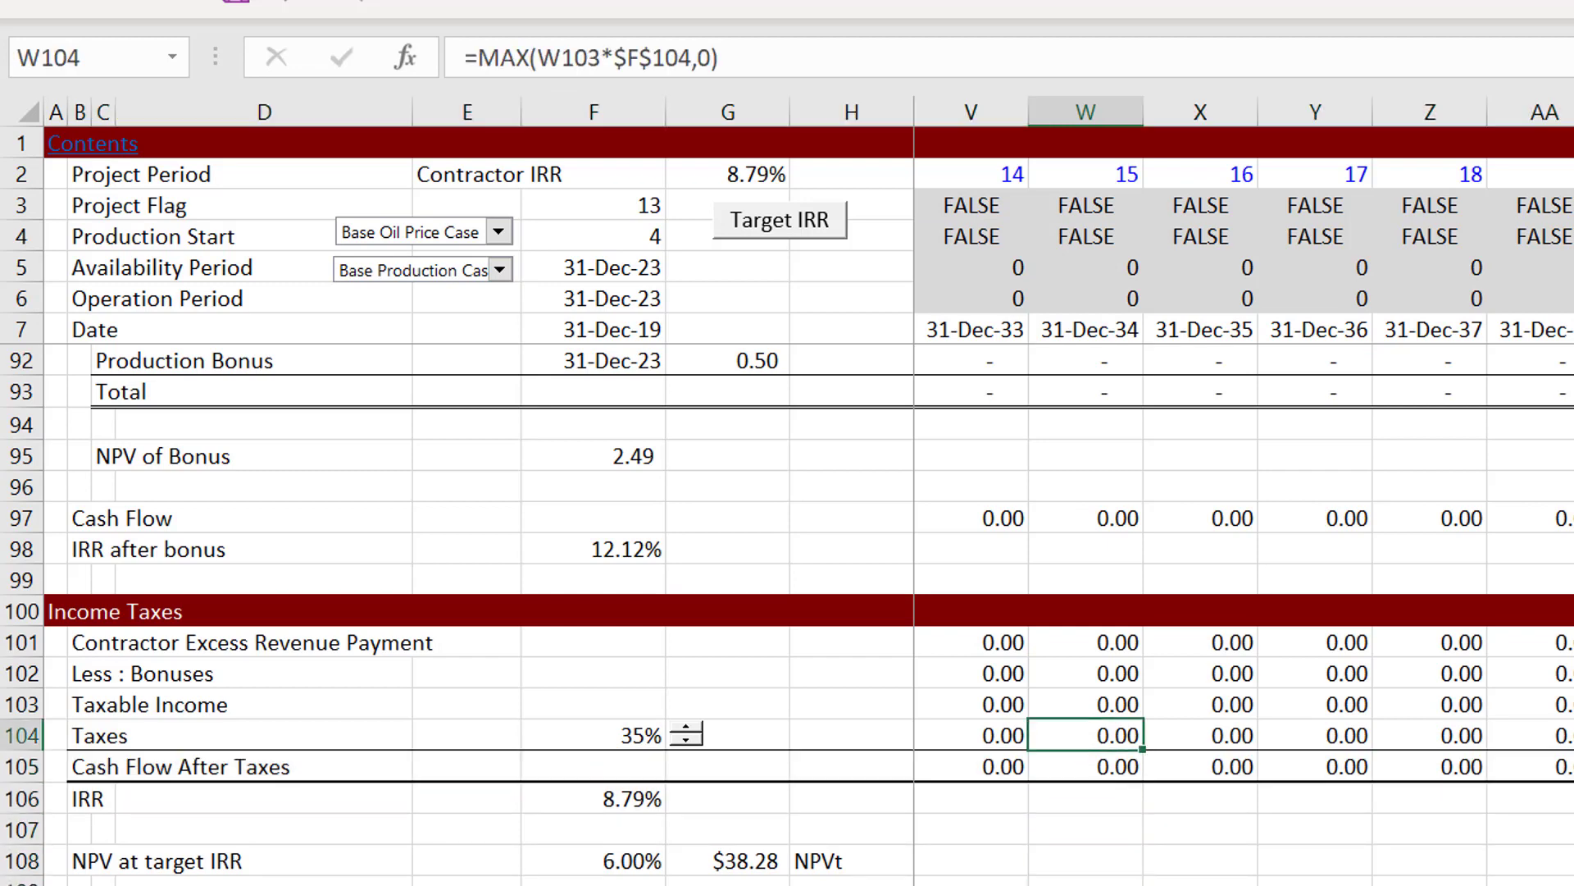
Step: Review the Taxable Income row of the Income Taxes section from the late years back to the first
key("Up")
key("Left")
key("Left")
key("Left")
key("Left")
key("Left")
key("Left")
key("Left")
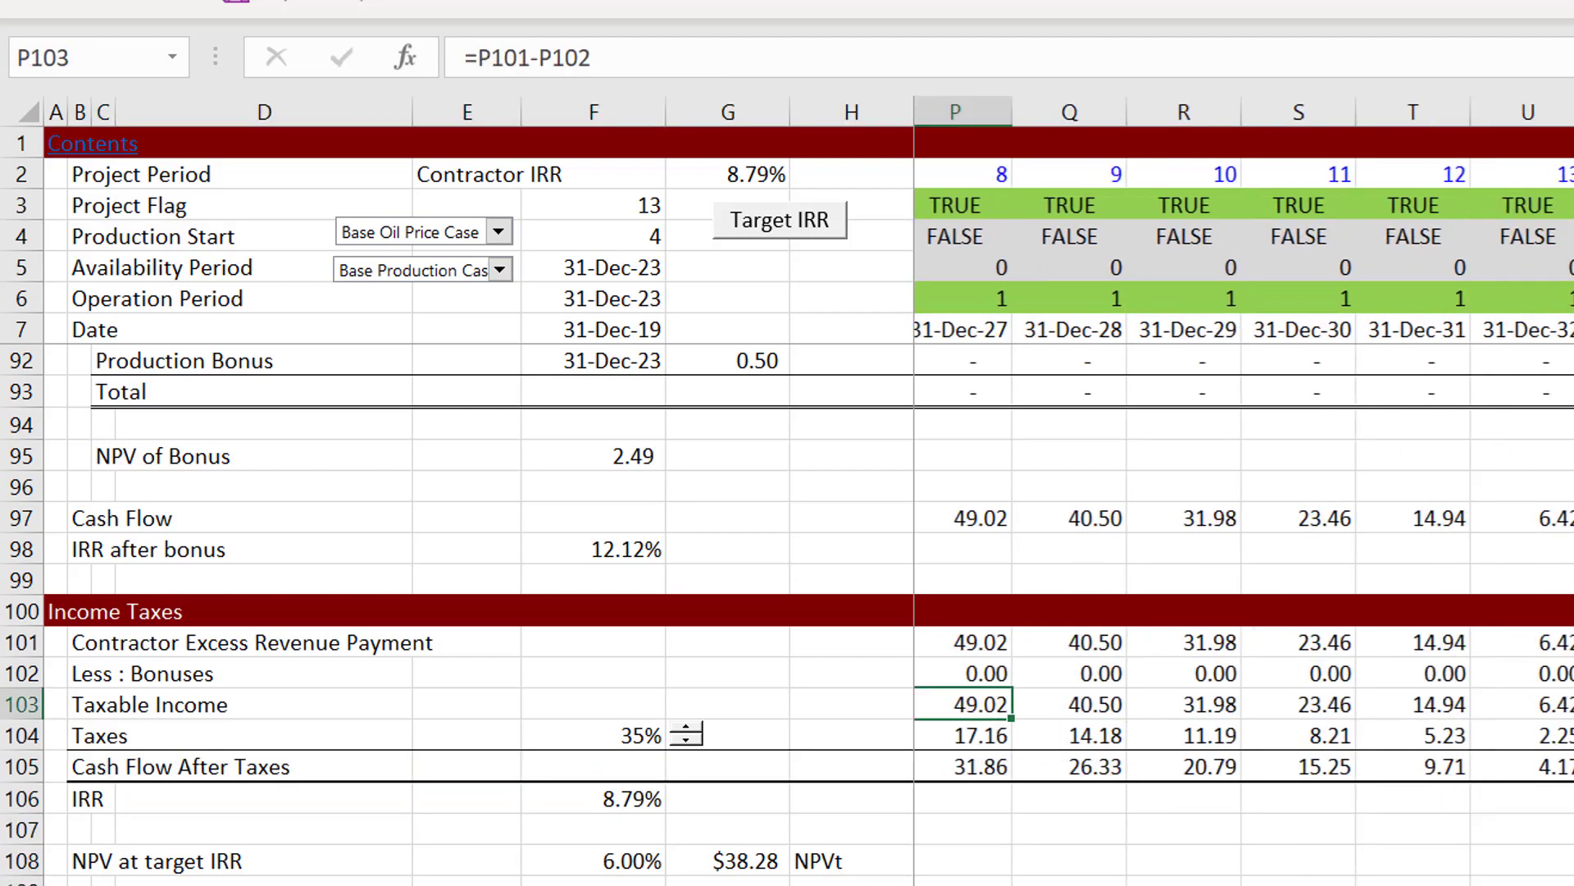
key("Left")
key("Left")
key("Left")
key("Left")
key("Left")
key("Left")
key("Home")
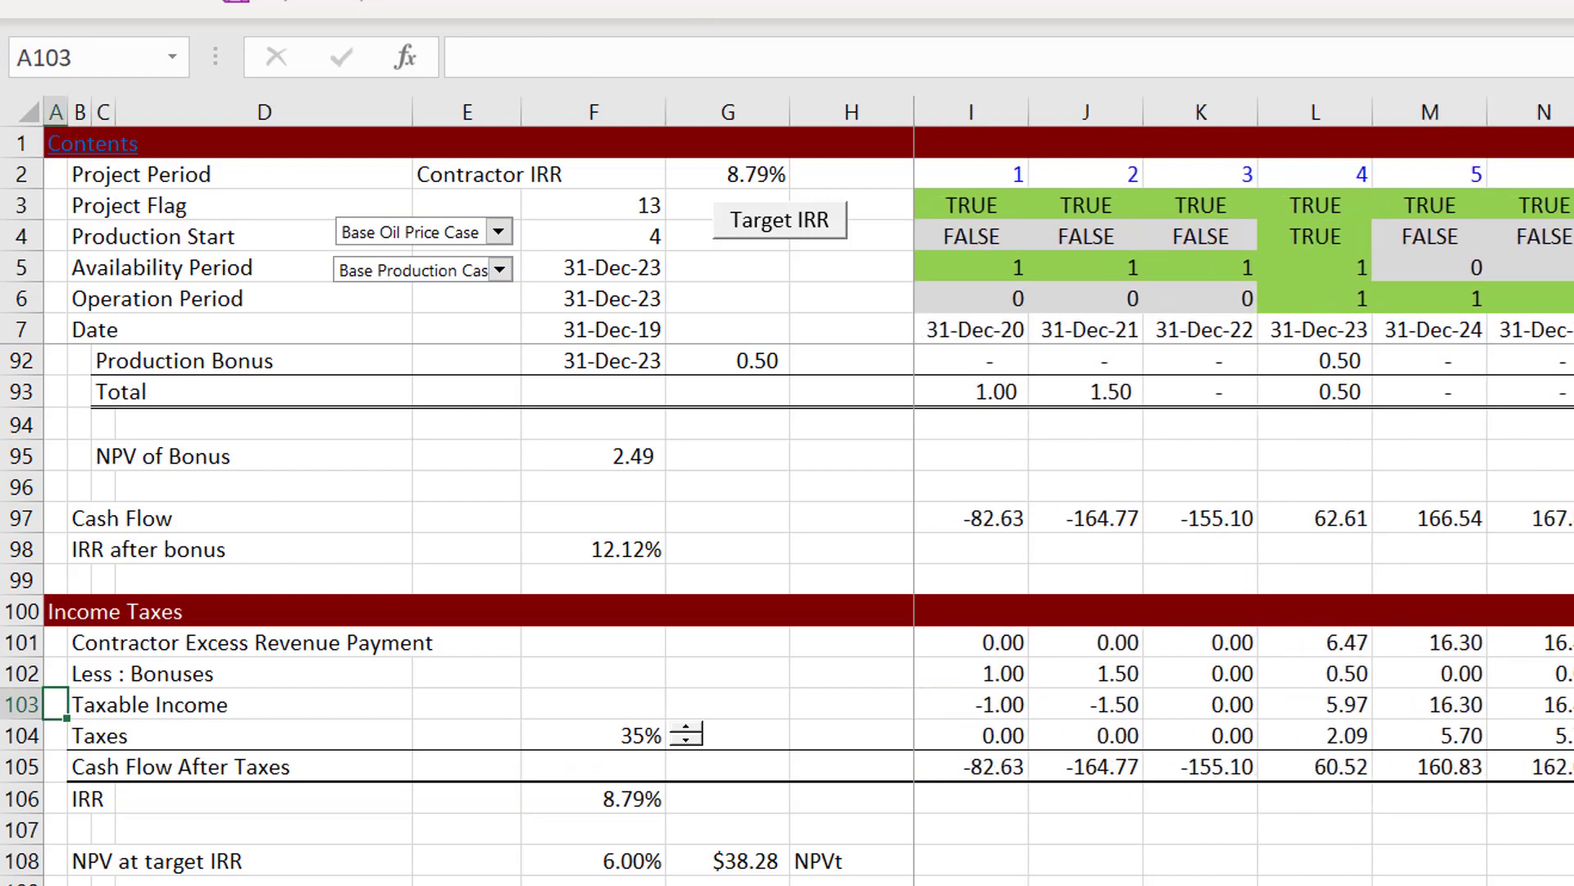
key("Right")
key("Right")
key("Right")
key("Right")
key("Right")
key("Right")
key("Right")
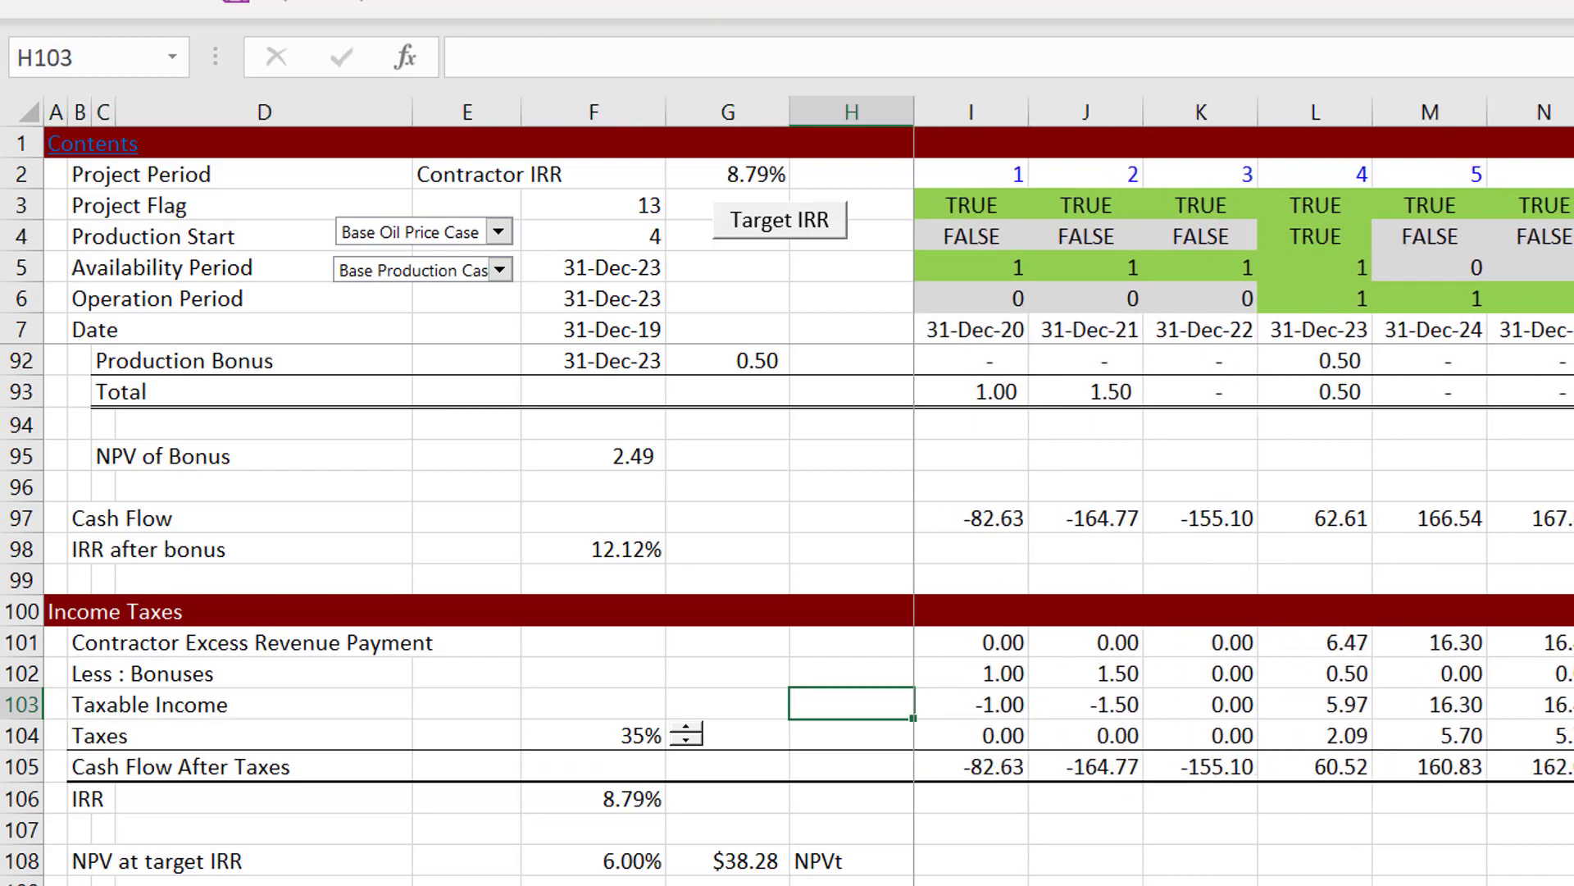
Step: Check the first-year formulas for contractor excess revenue, bonuses and taxable income in I101:I103
key("Up")
key("Up")
key("Right")
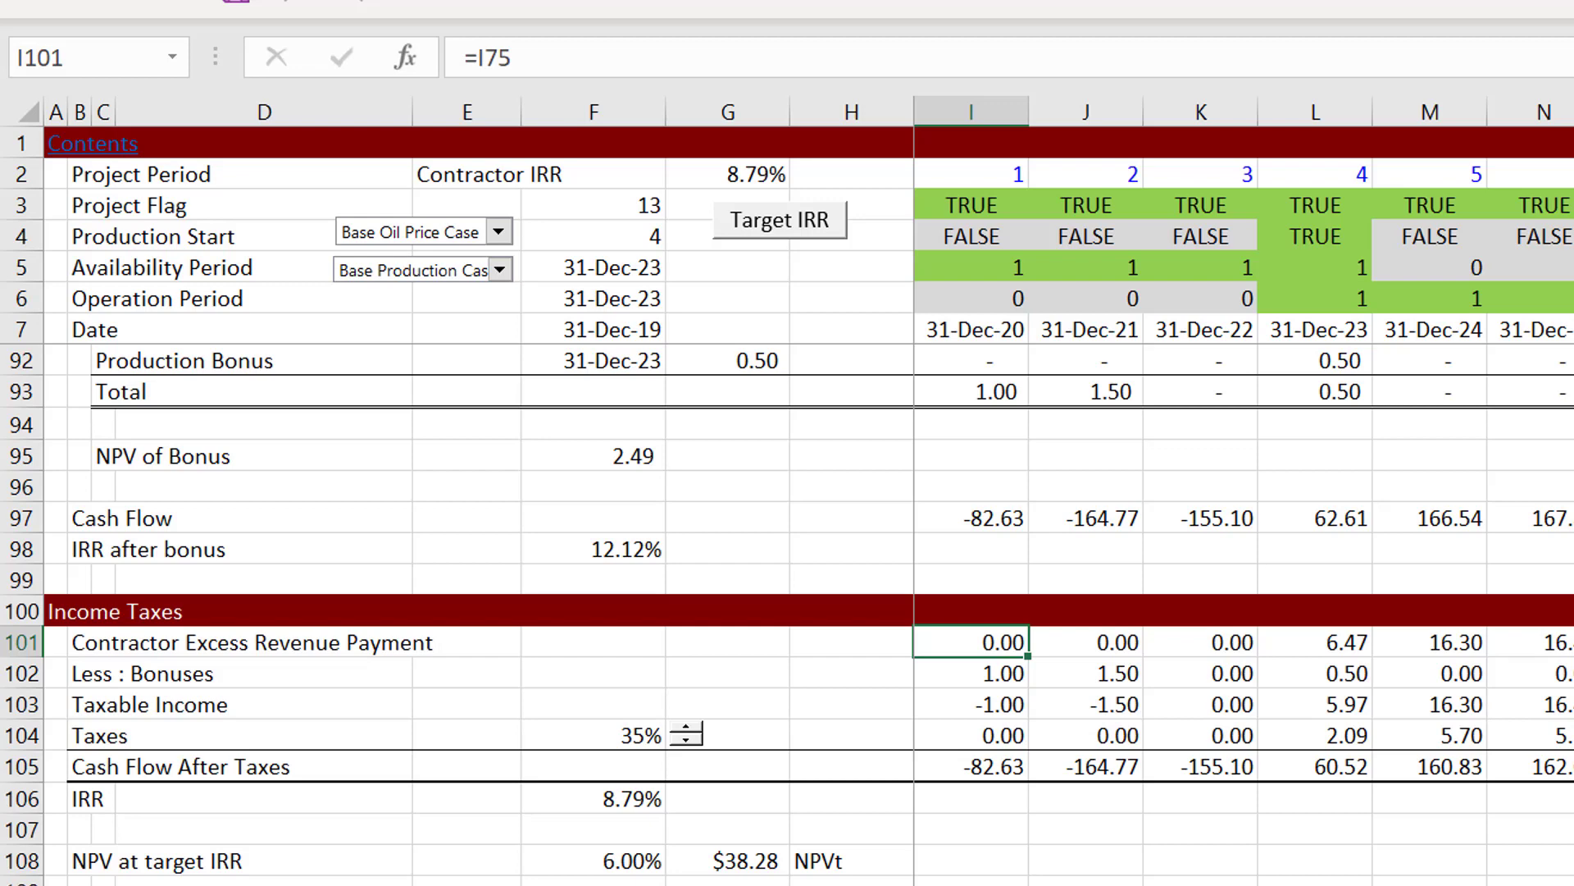
key("Down")
key("Up")
key("Down")
key("Down")
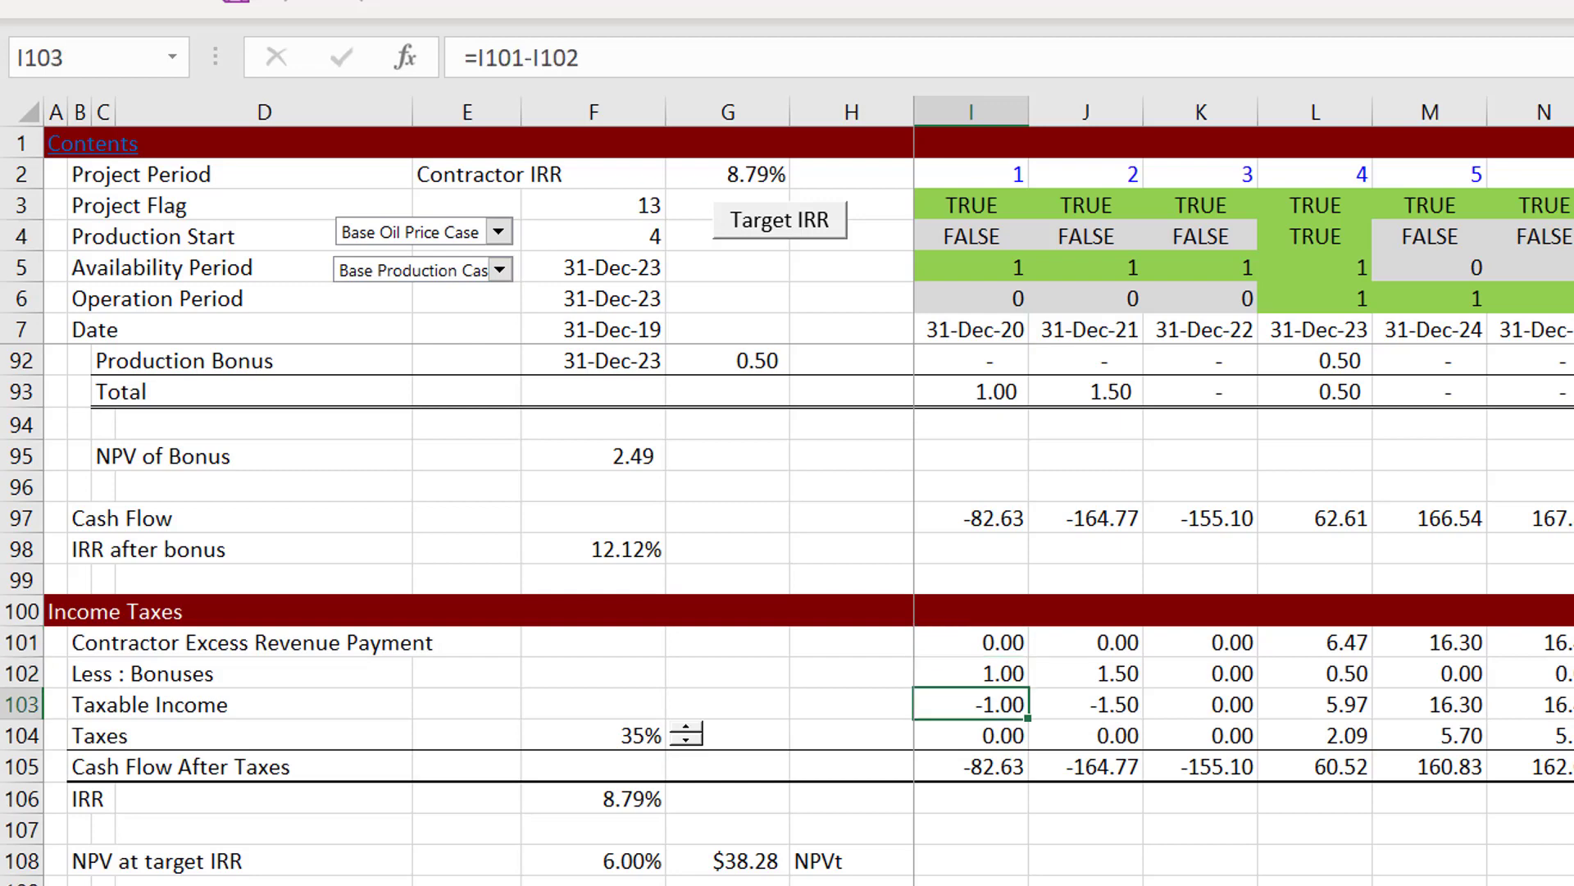
key("Up")
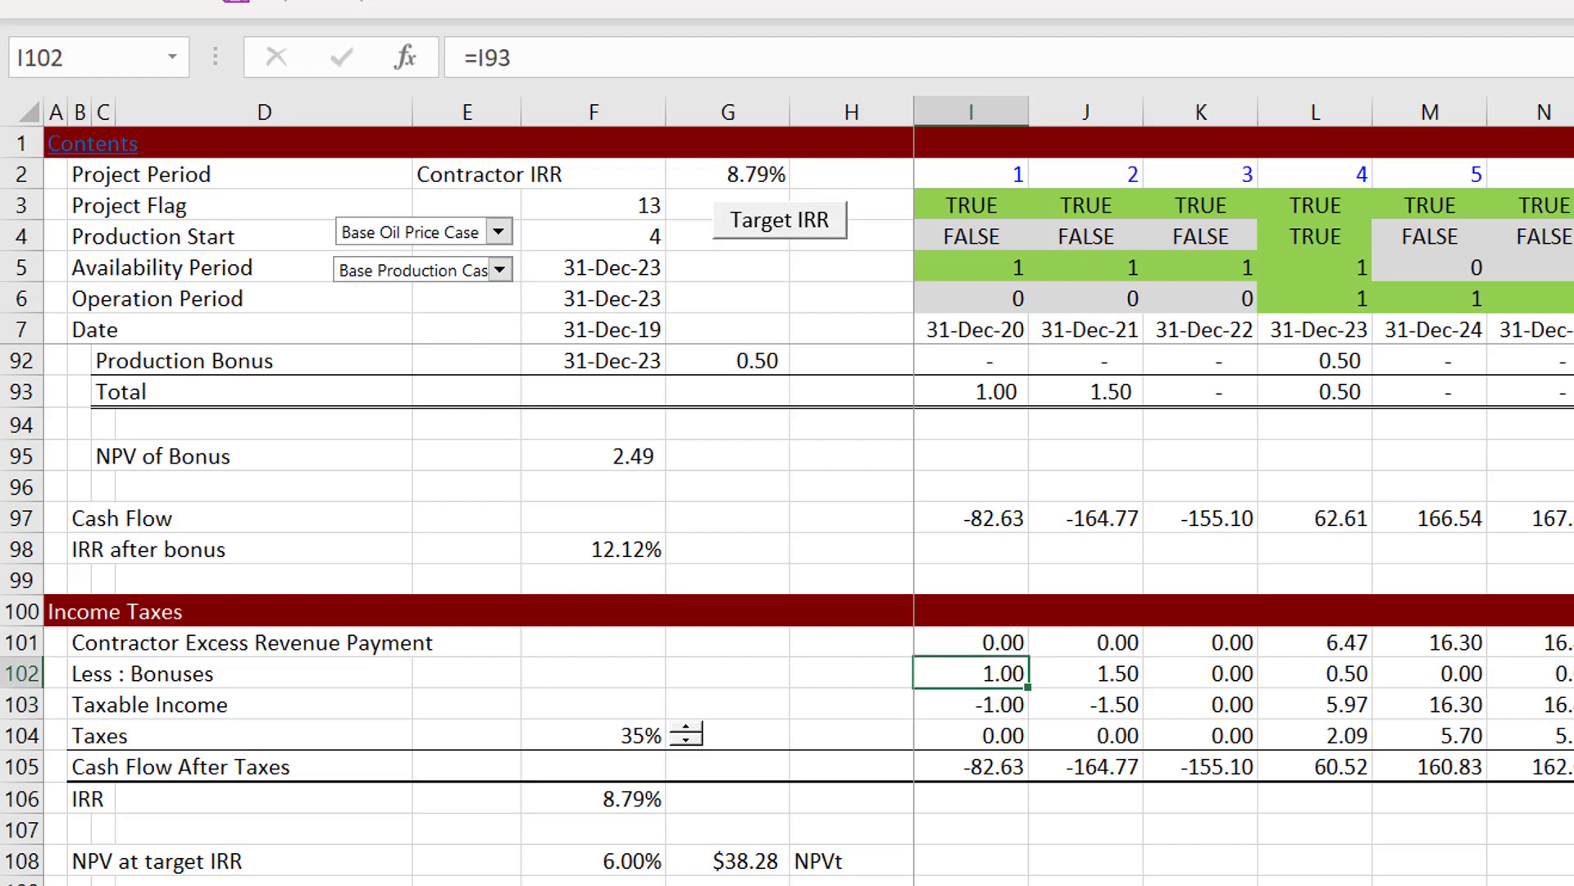
Step: Raise the income tax rate in the Taxes row to 42%
key("Down")
key("Down")
key("Left")
key("Left")
key("Left")
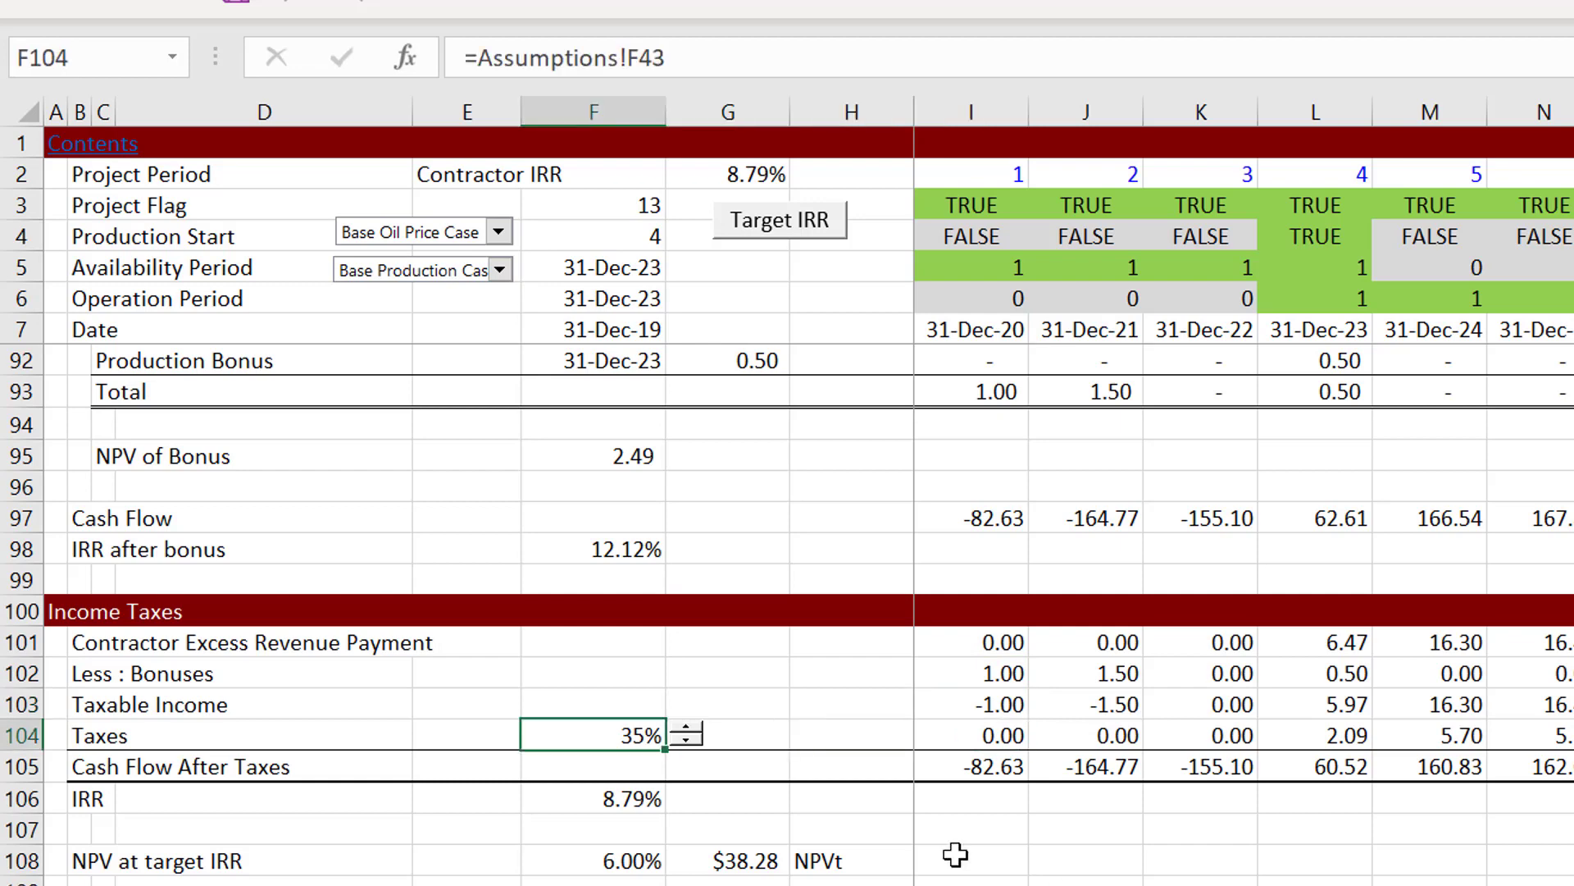
left_click(684, 734)
left_click(683, 734)
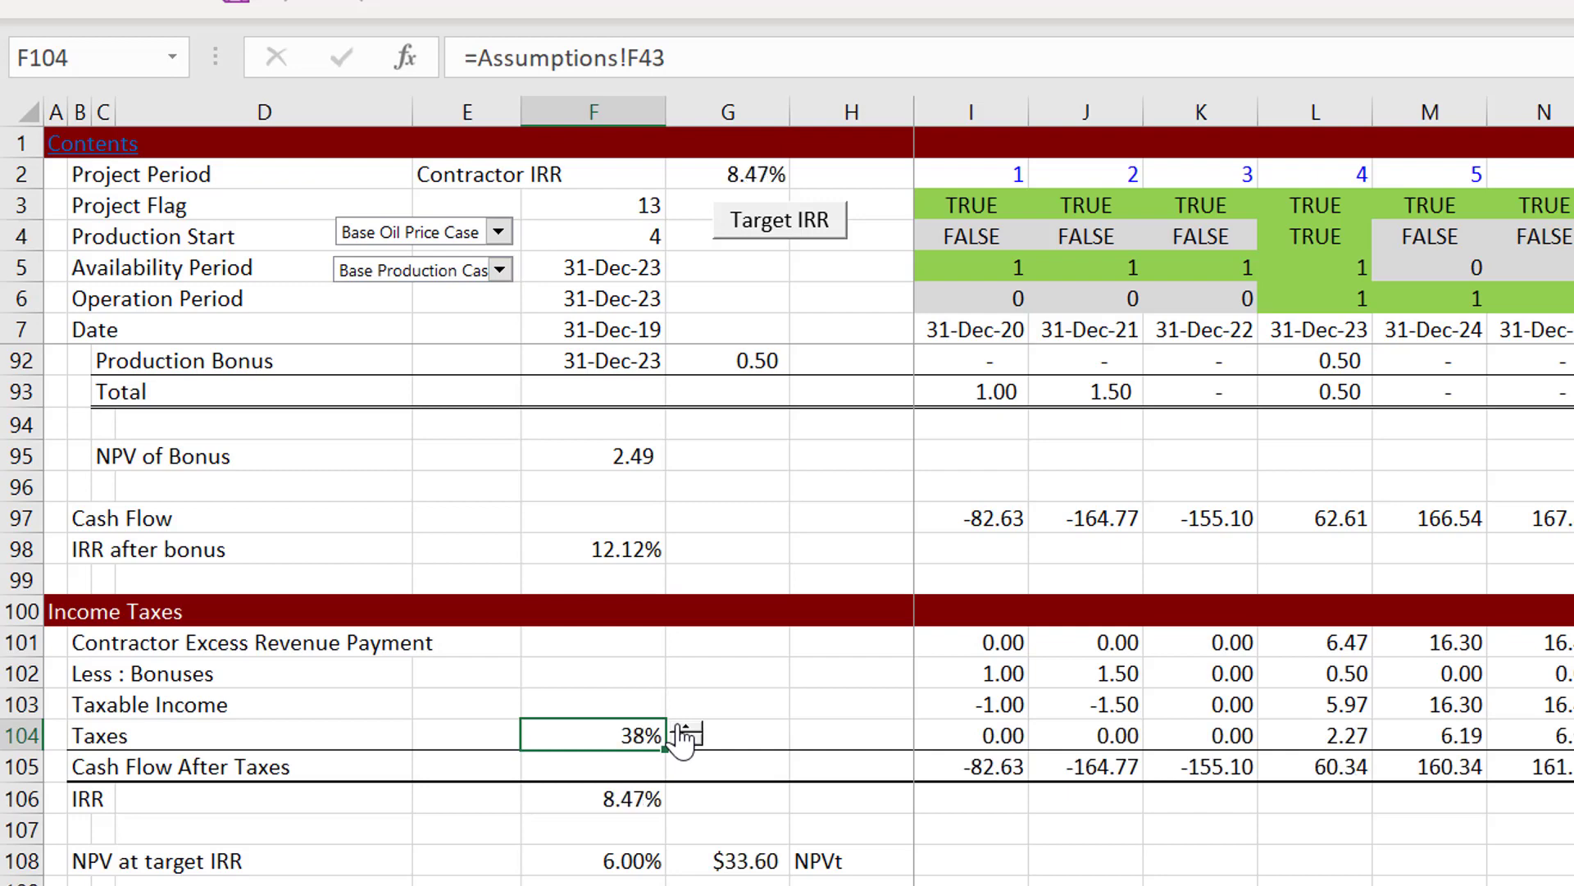
left_click(683, 734)
left_click(683, 733)
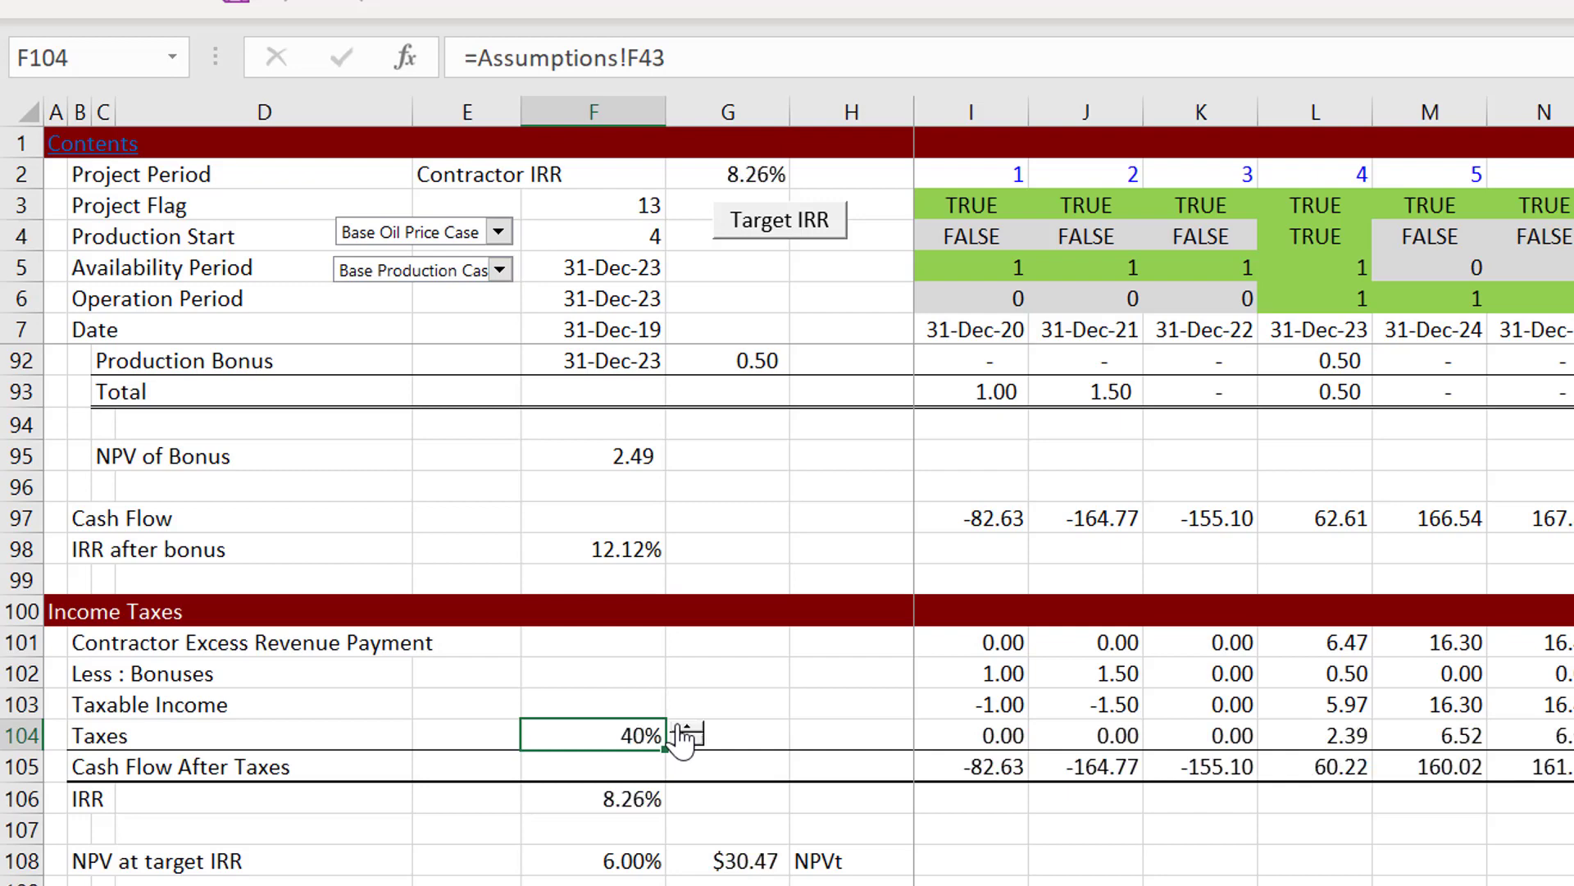
left_click(683, 733)
left_click(683, 734)
left_click(578, 815)
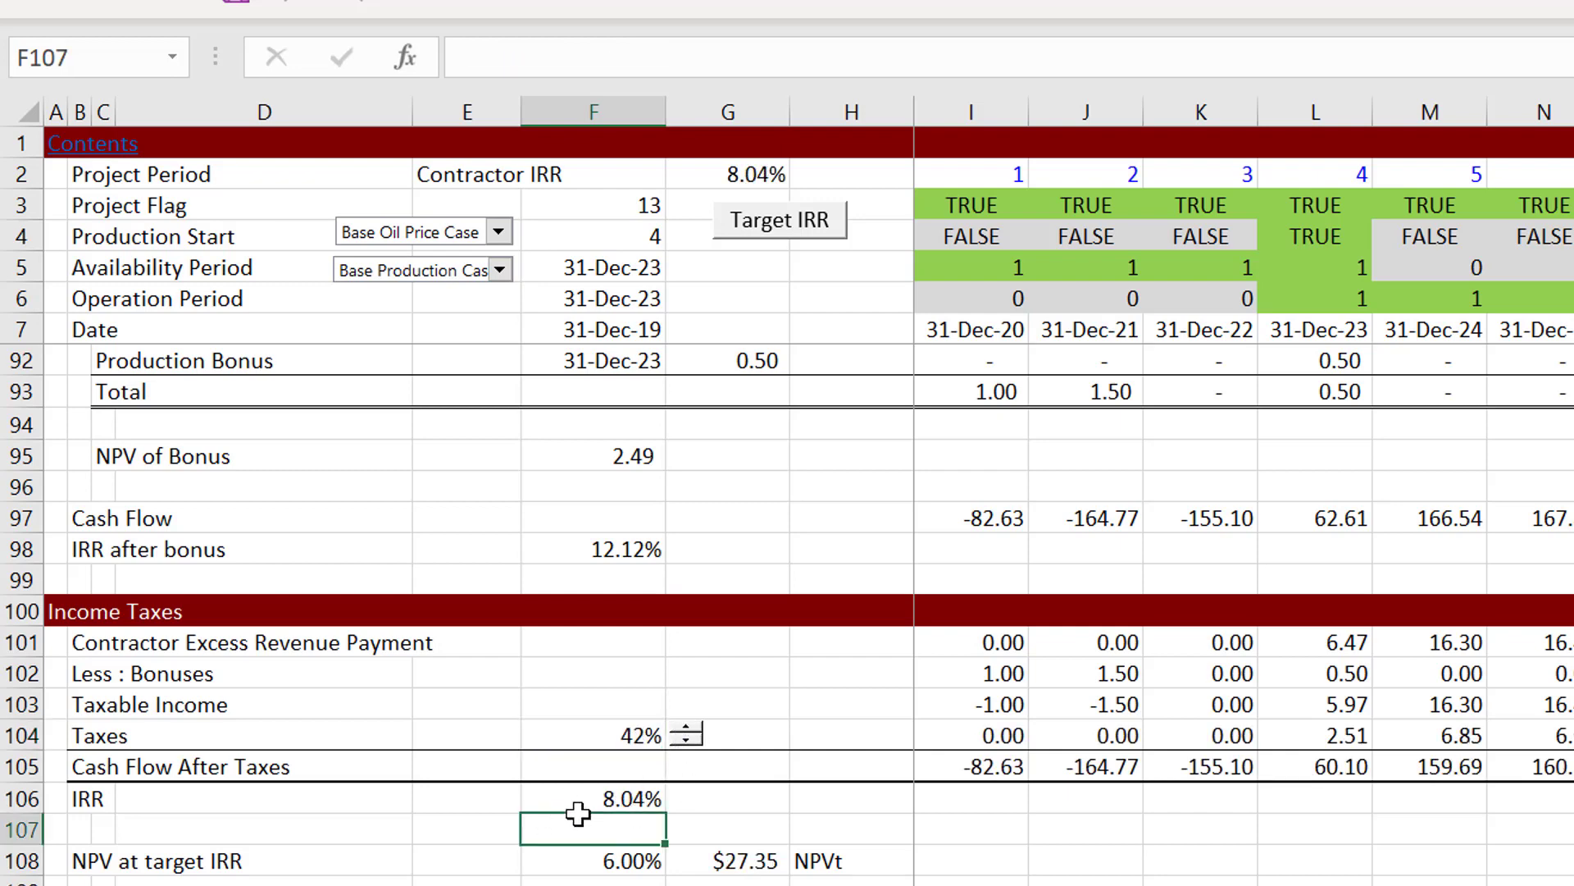
Step: Relabel the IRR row in B106 as "Projet IRR After Tax"
key("Up")
key("Left")
key("Left")
key("Left")
key("Left")
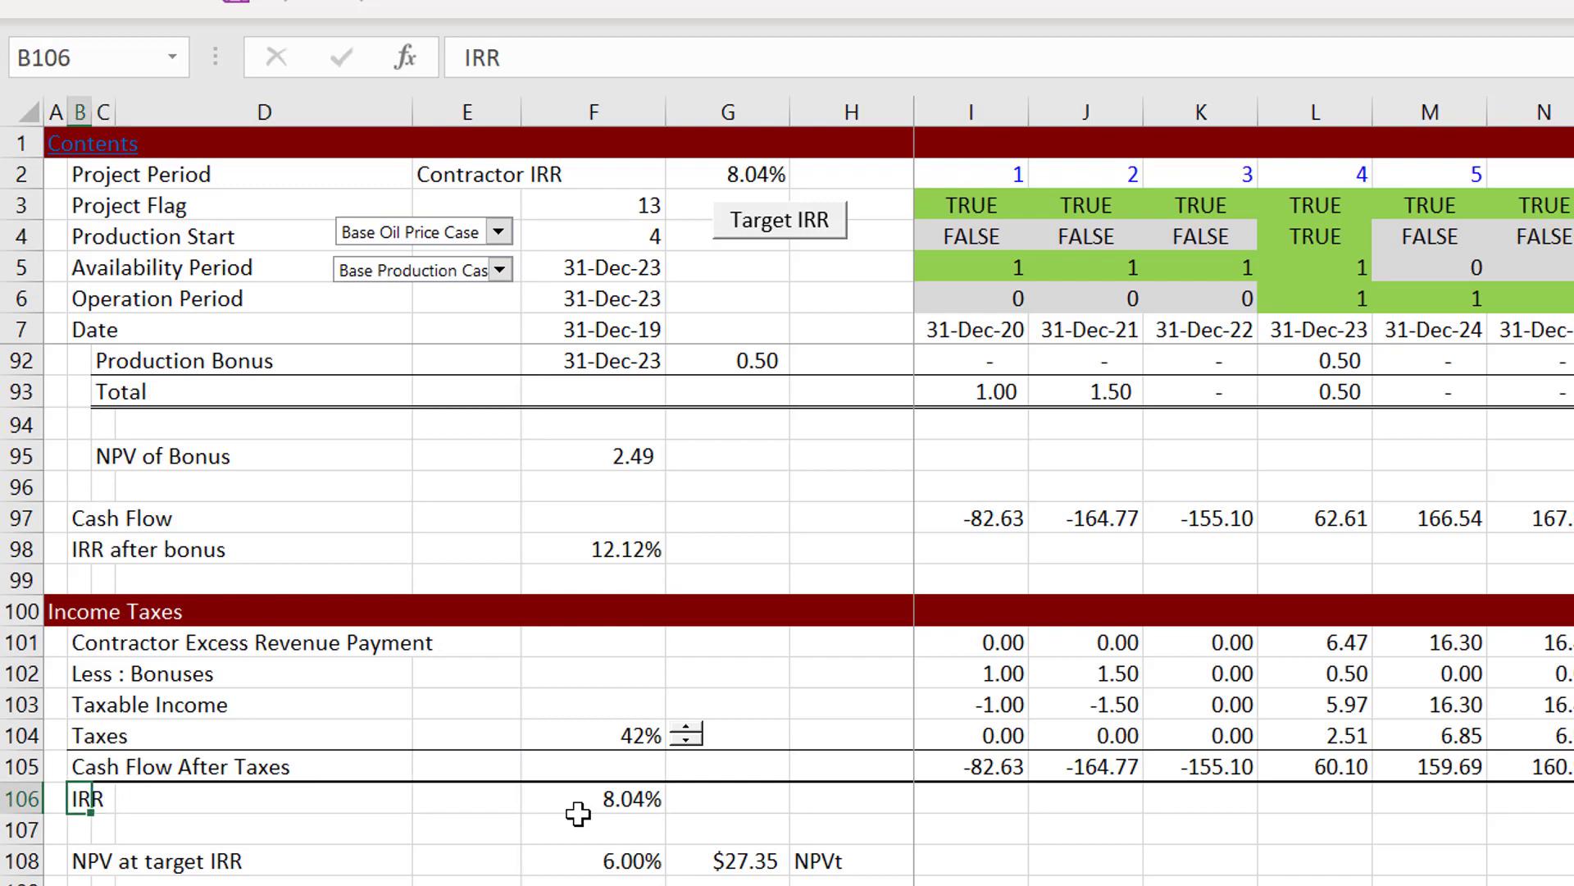
type("Pro")
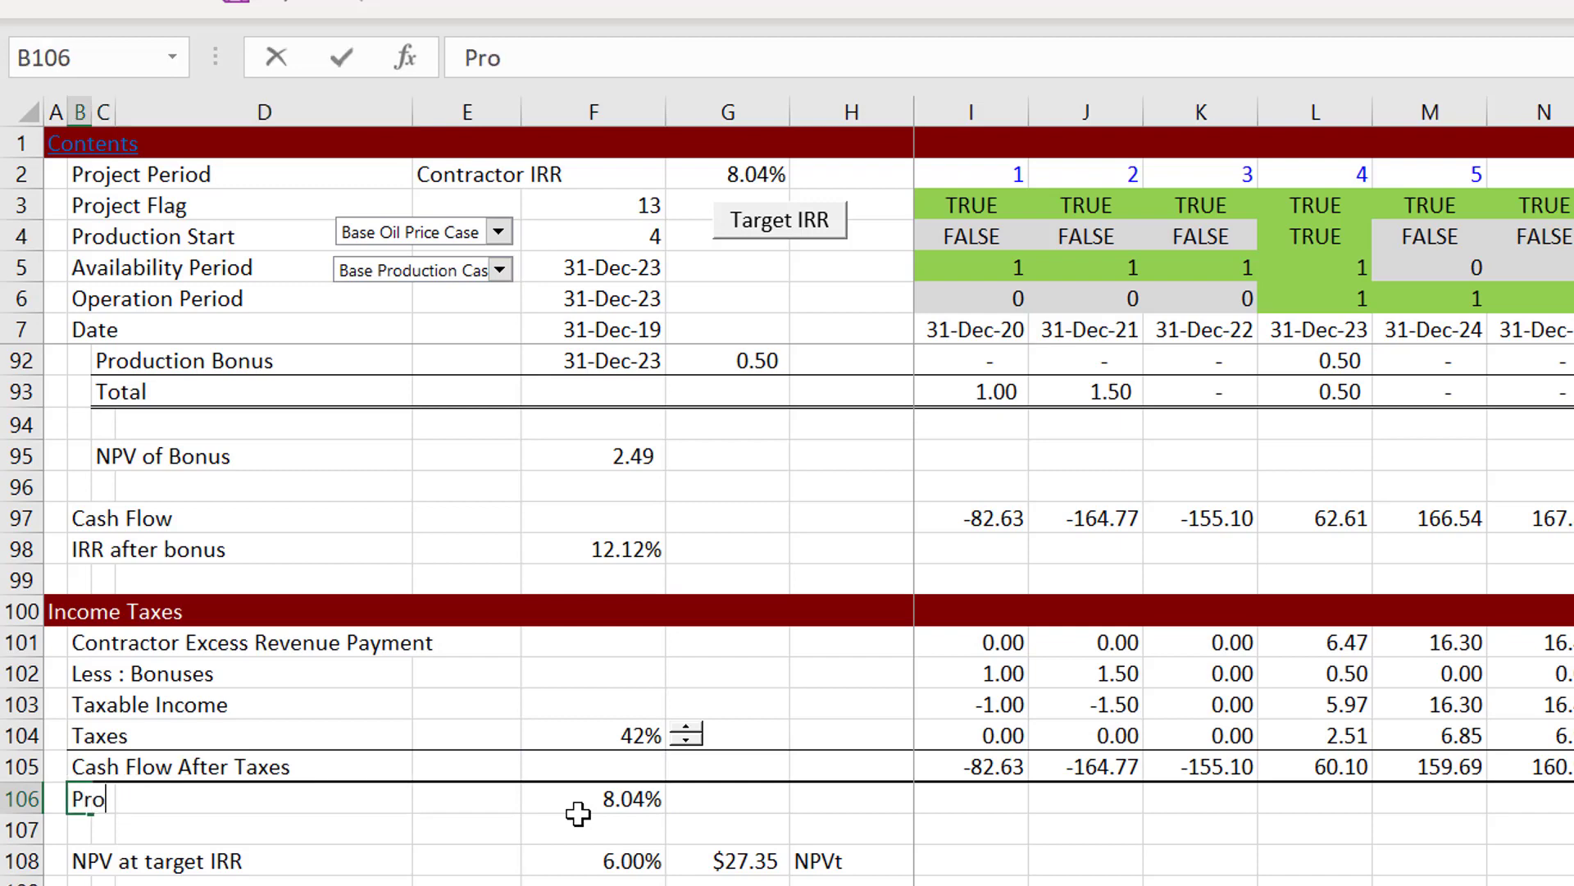
type("jet IRR")
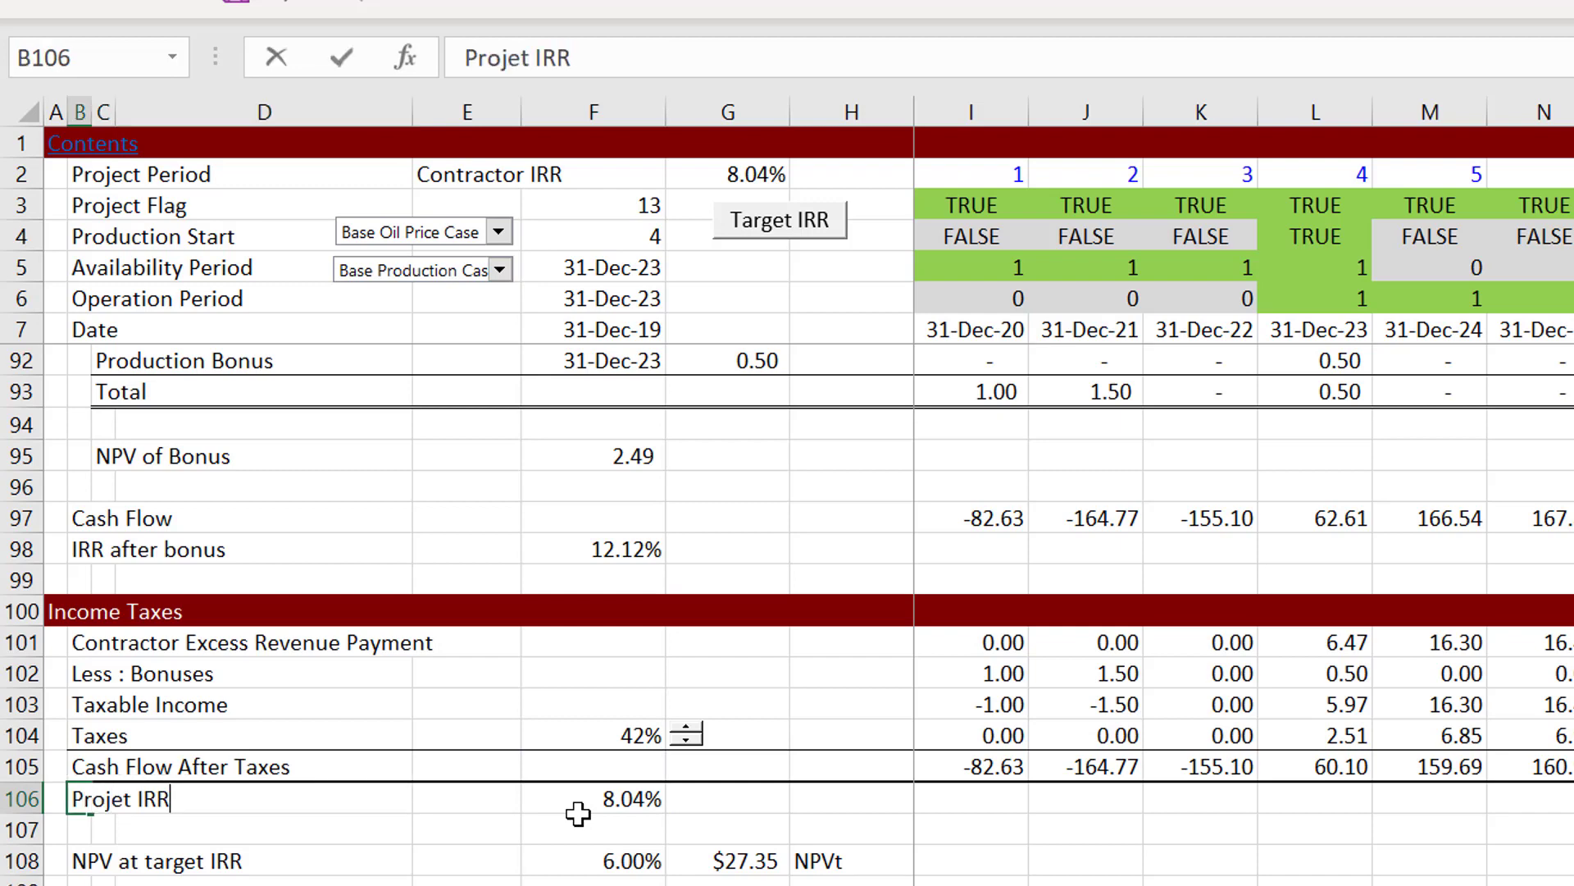
type(" After Tax")
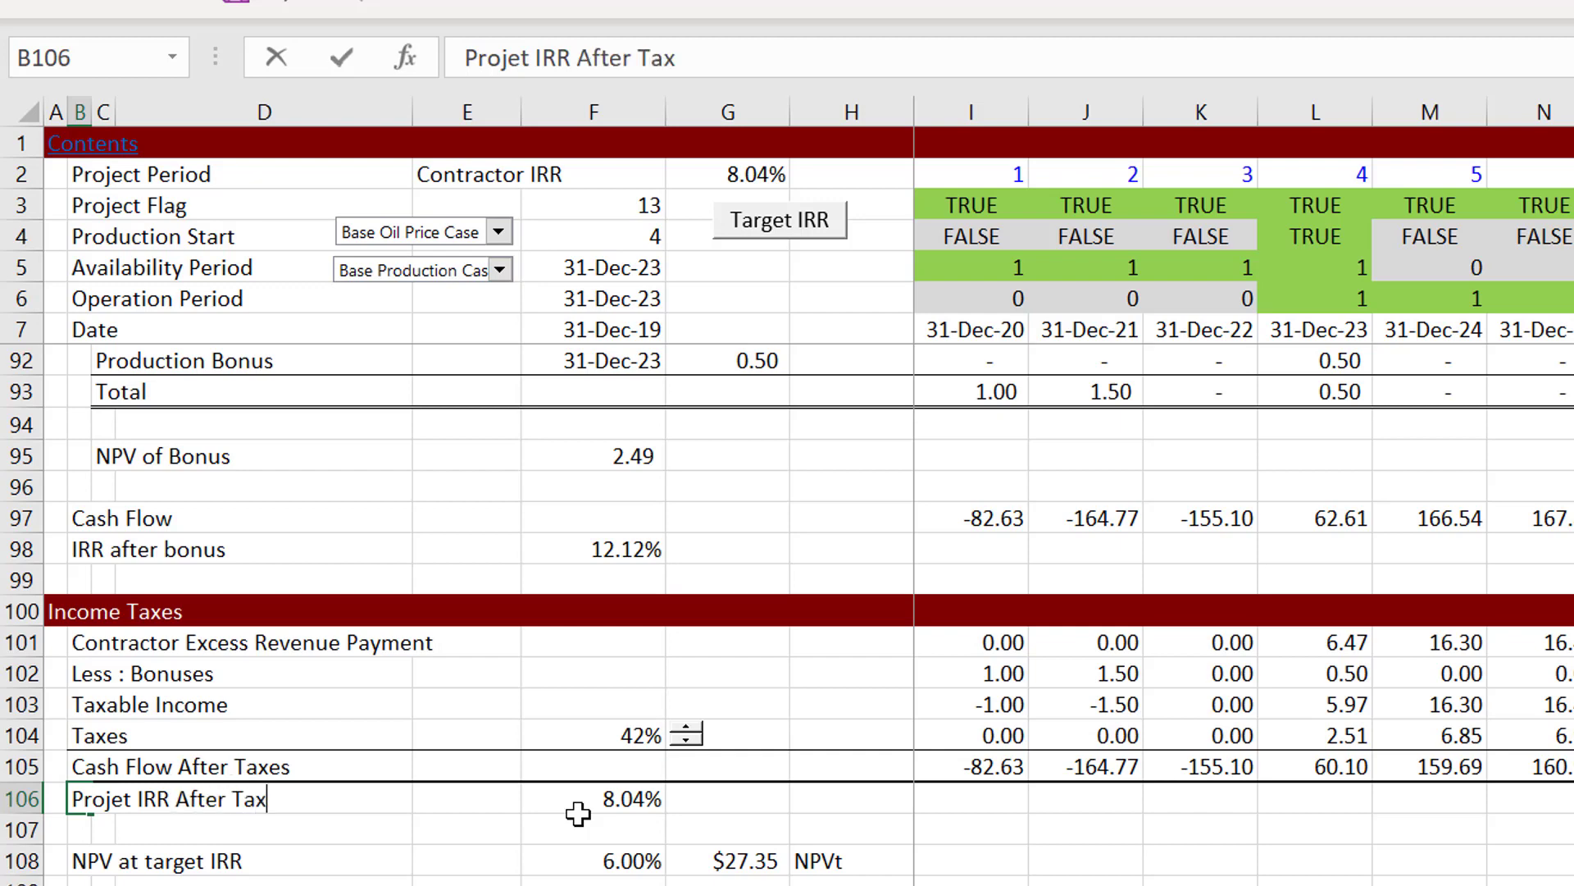
key("Return")
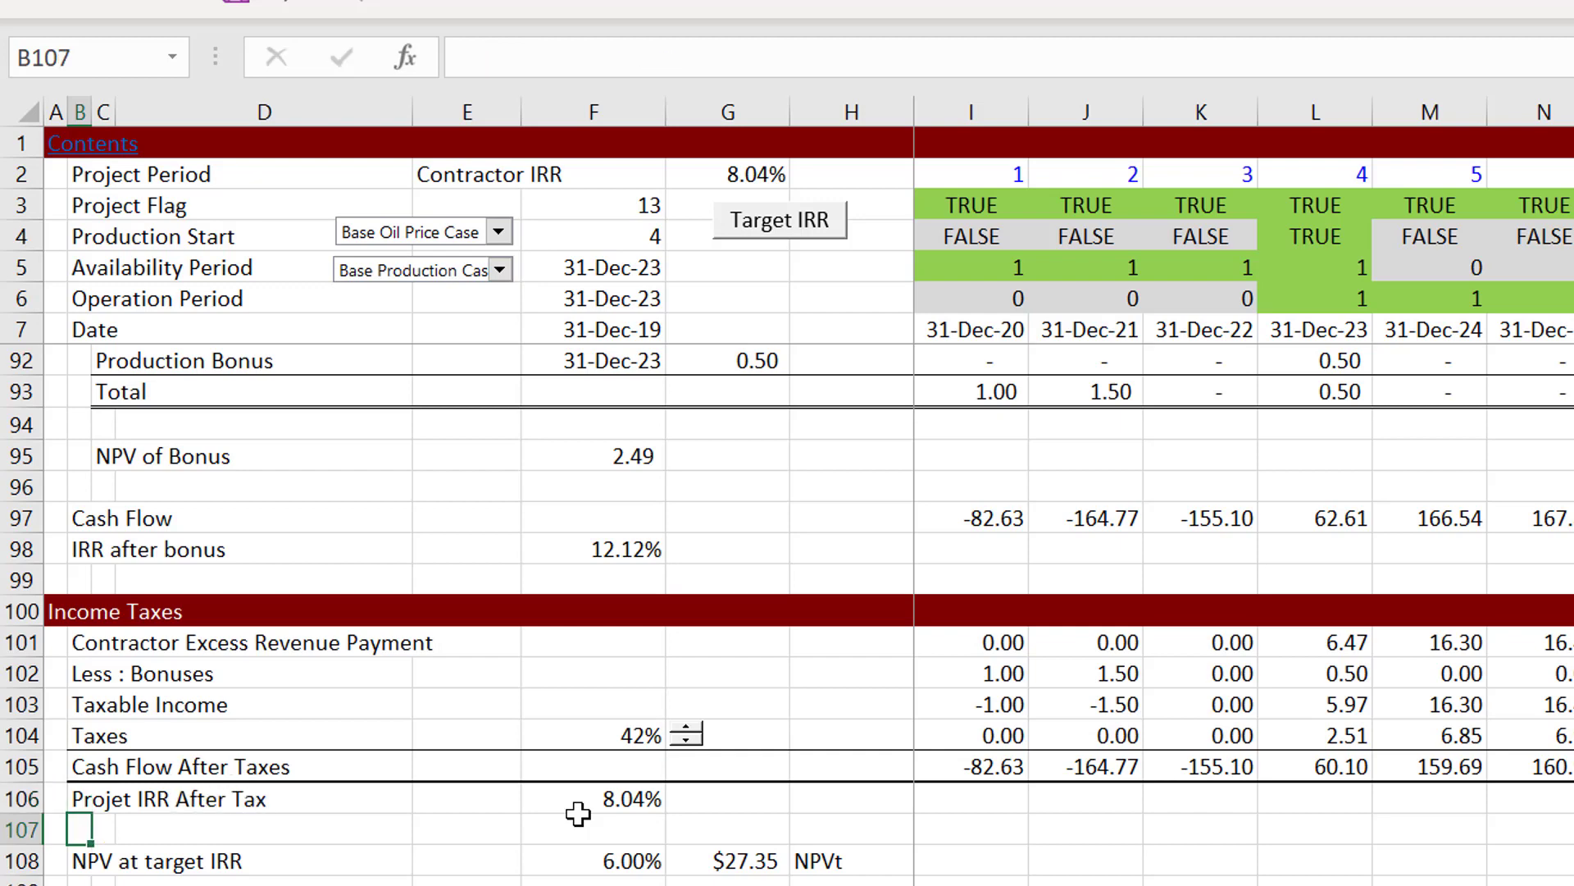
Step: Check the target IRR reference in F108 and inspect the cell references of the NPV formula in G108
key("Right")
key("Down")
key("Right")
key("Right")
key("Right")
key("Right")
key("Left")
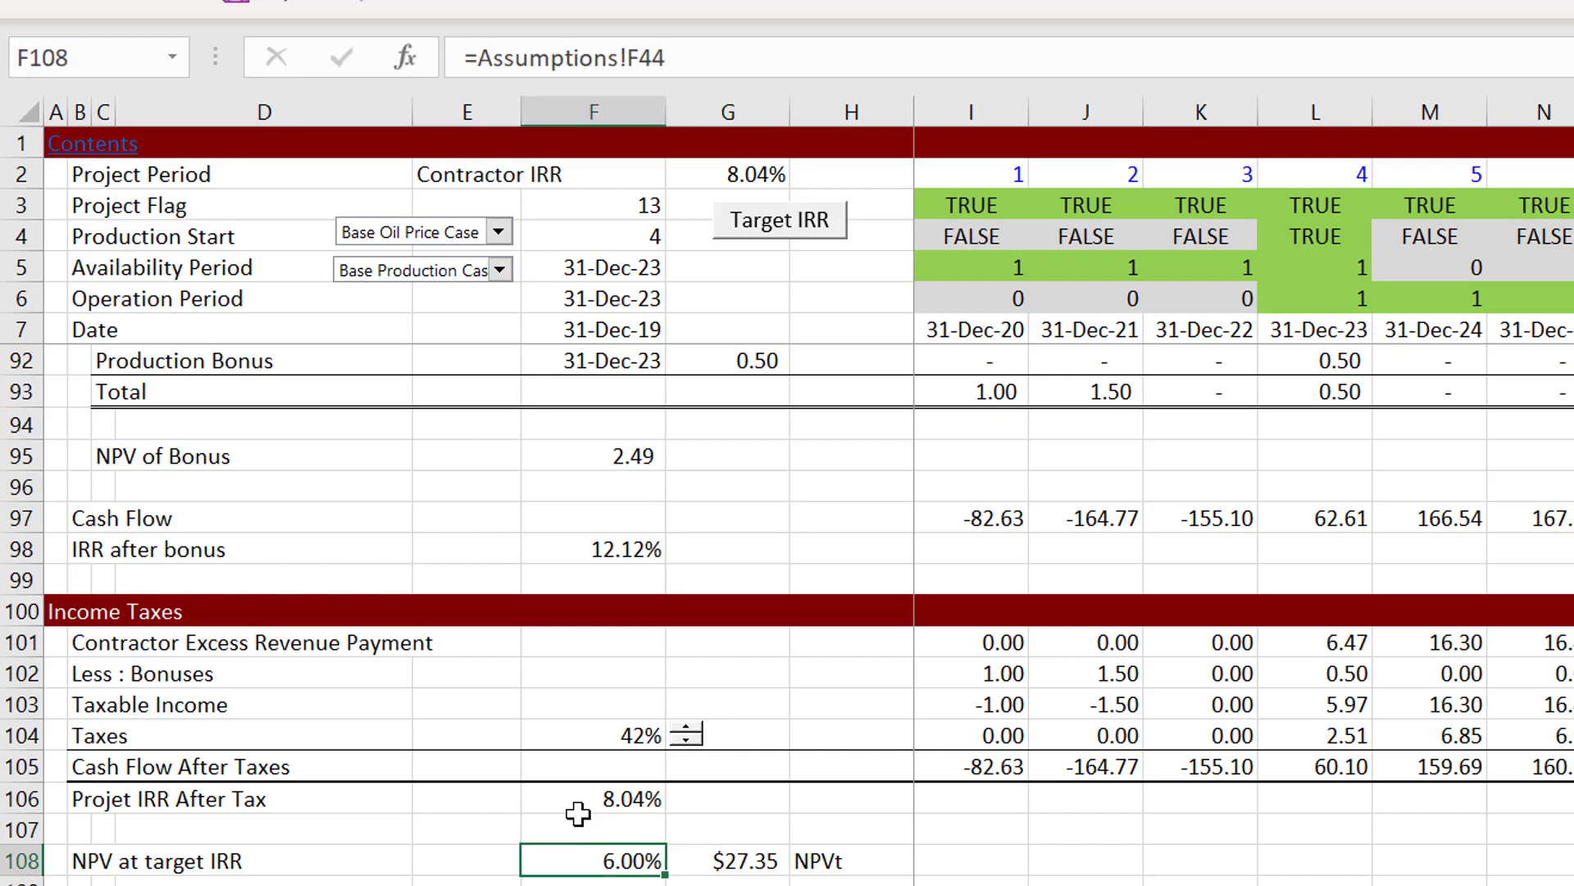
key("Left")
key("Right")
key("Right")
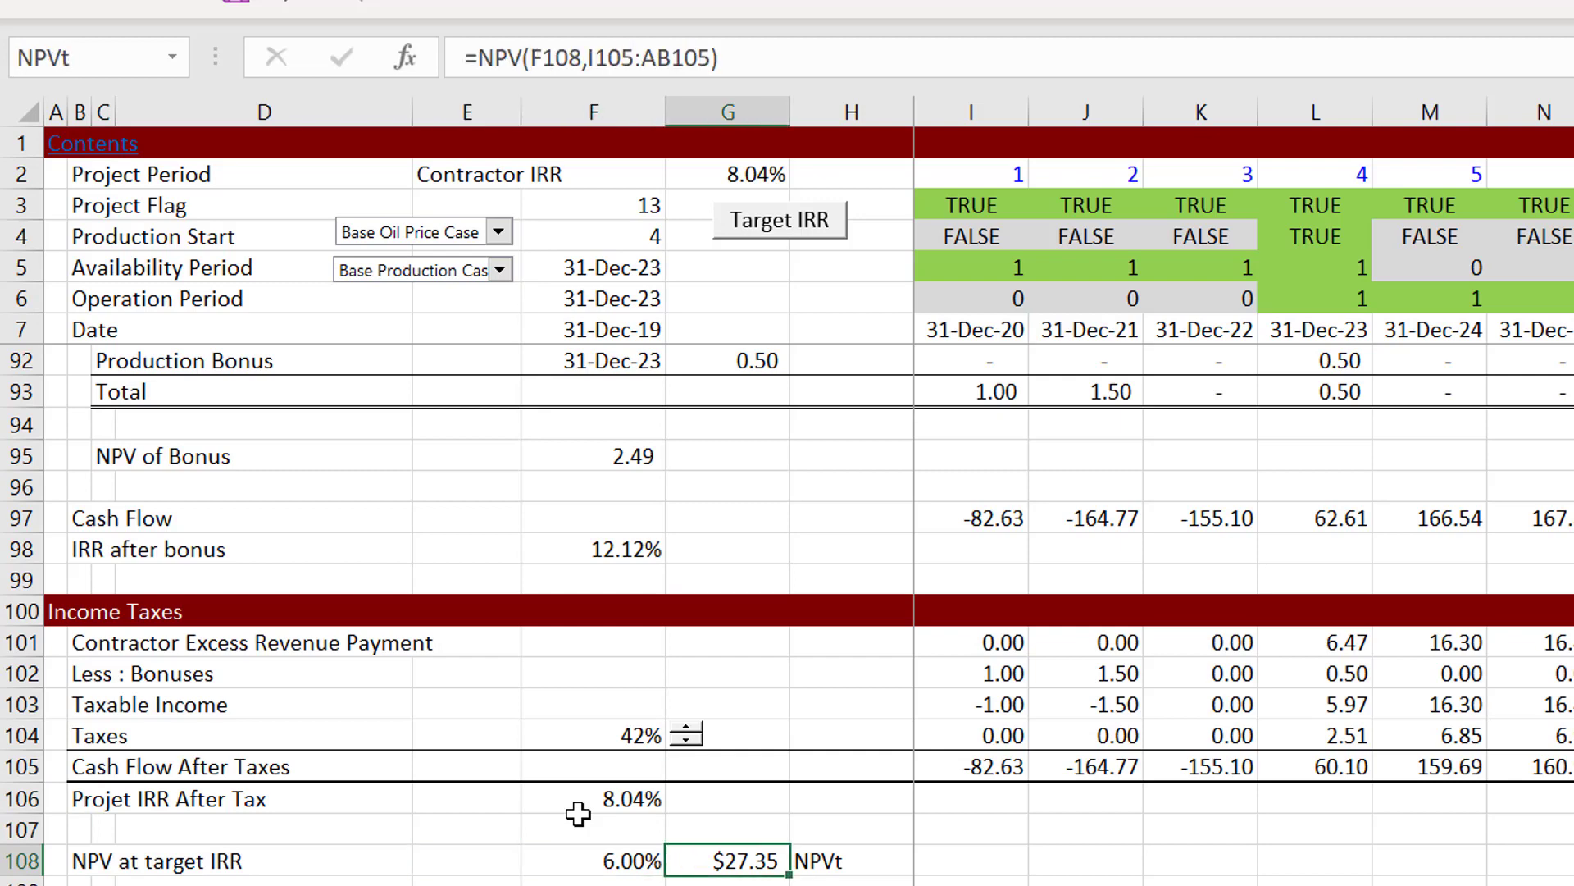
key("F2")
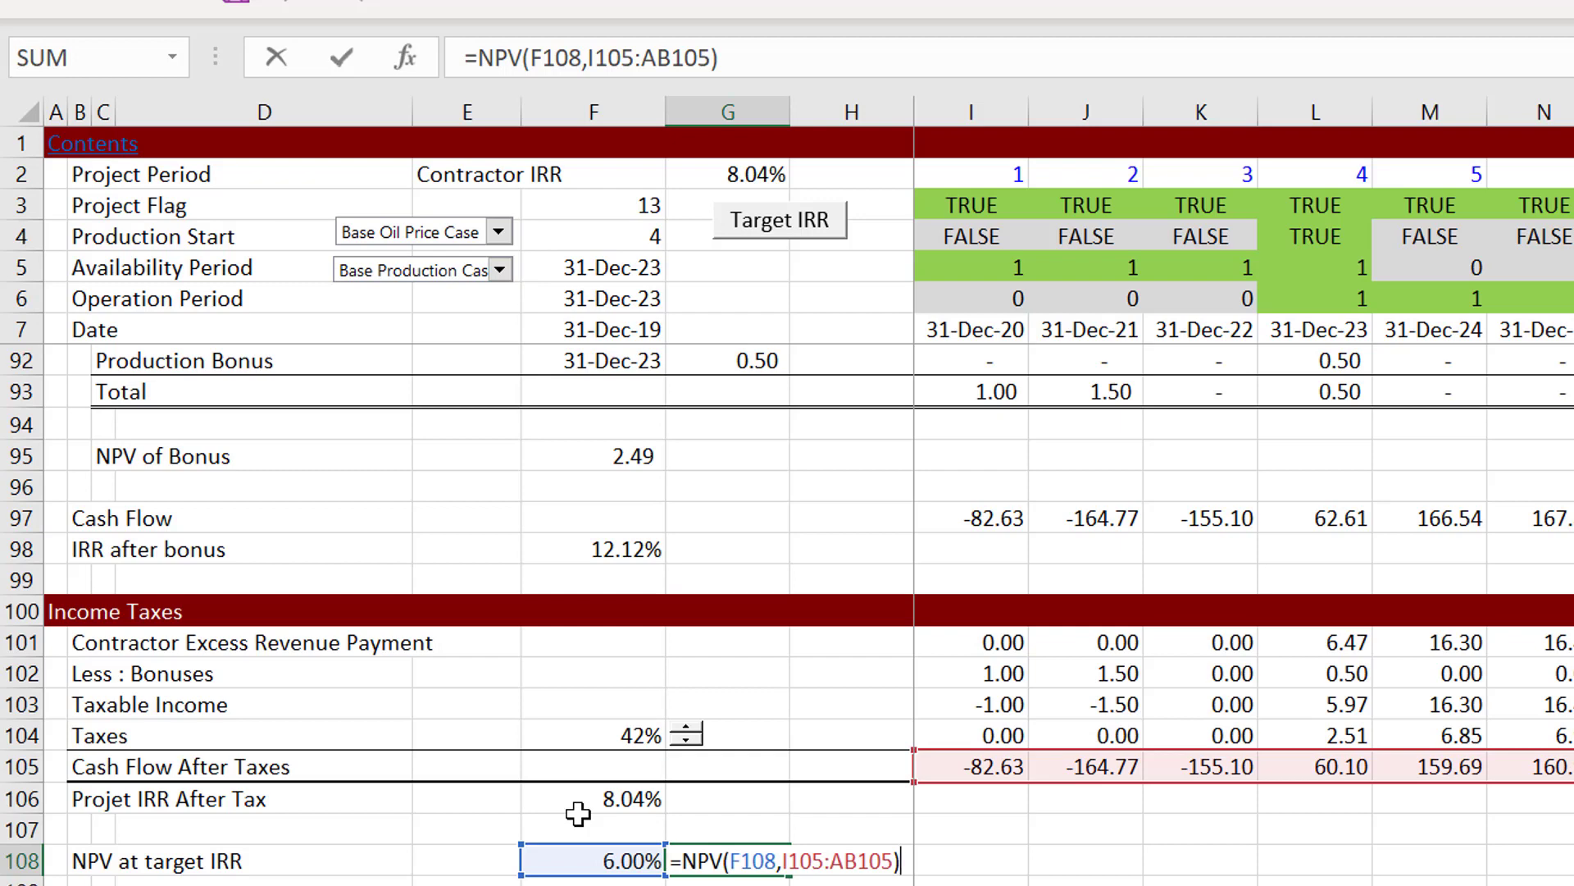
key("Return")
Step: Format the NPV at target IRR in G108 as a plain two-decimal number without a currency symbol
key("Up")
key("Up")
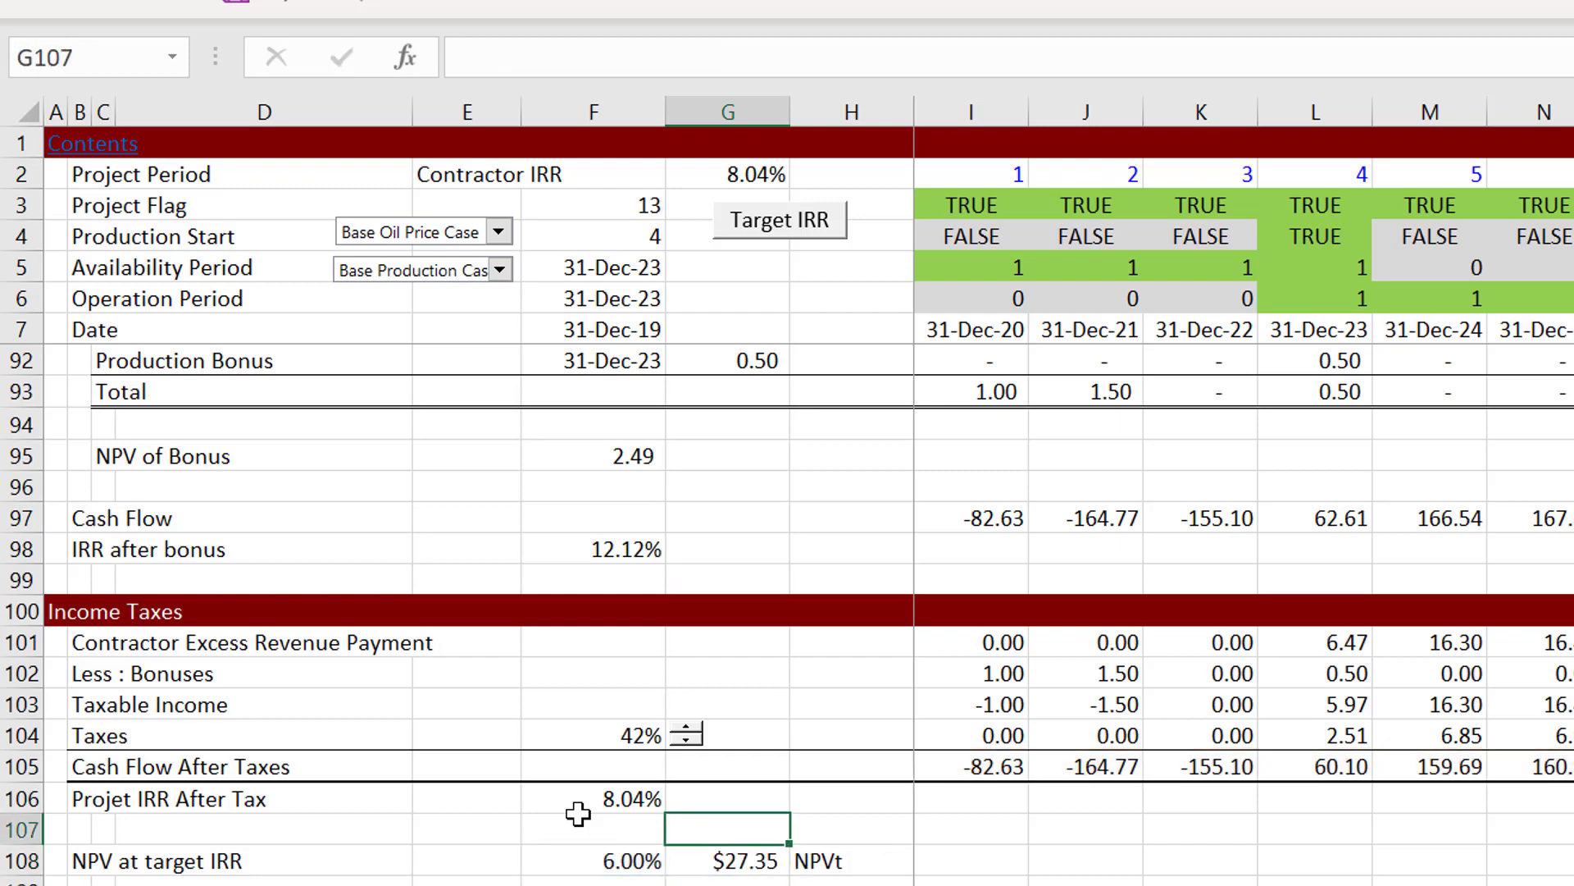
key("Left")
key("Left")
key("Left")
key("Left")
key("Left")
key("Left")
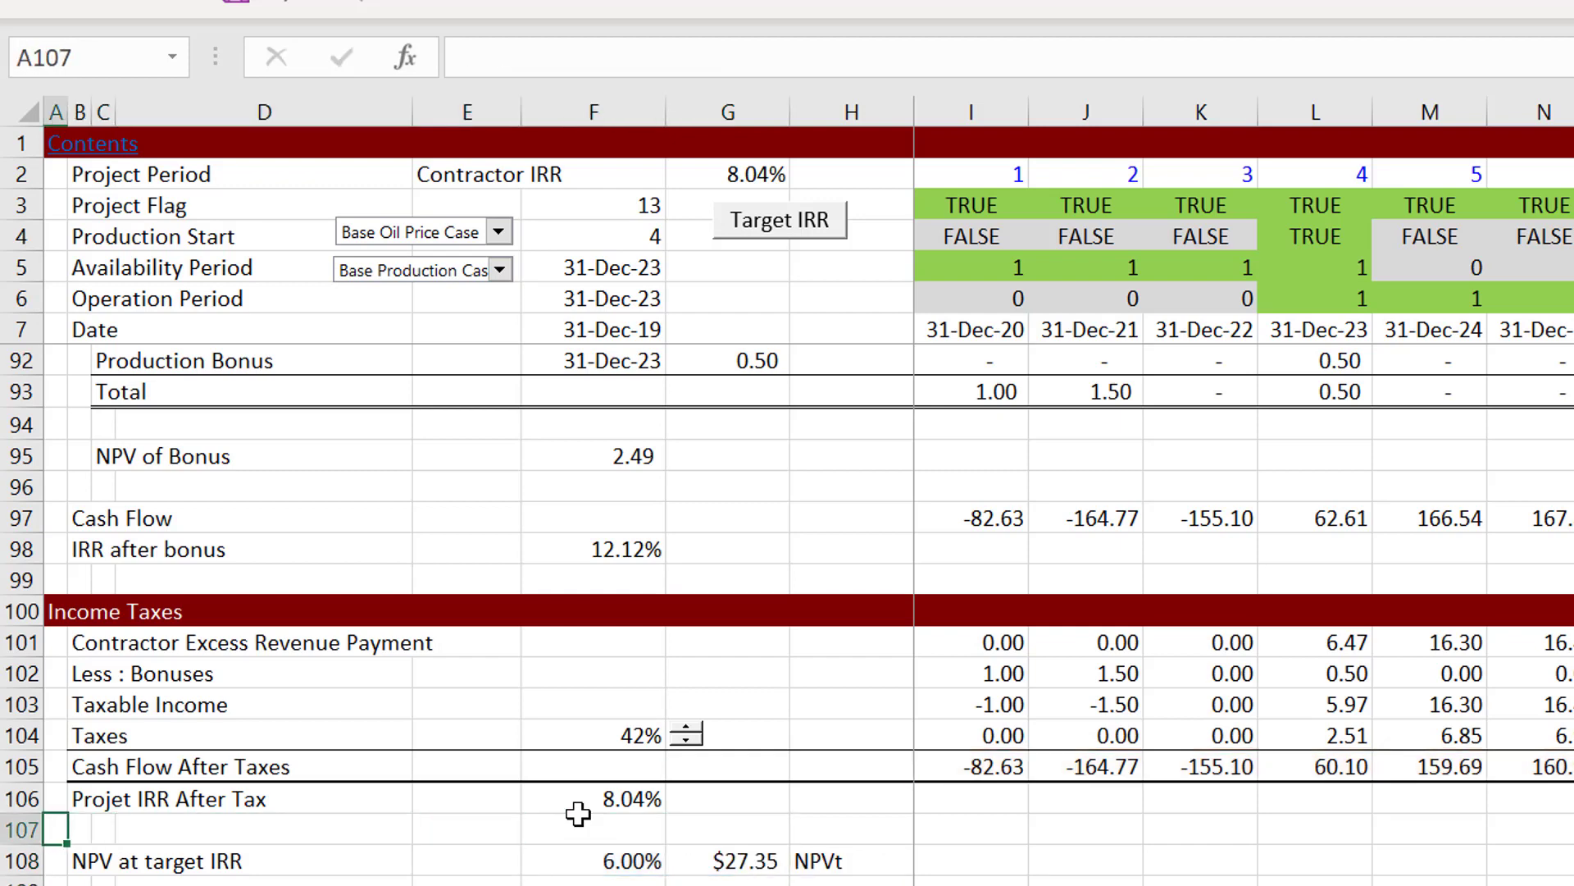
key("Down")
key("Right")
key("Right")
key("Right")
key("Right")
key("Right")
key("Right")
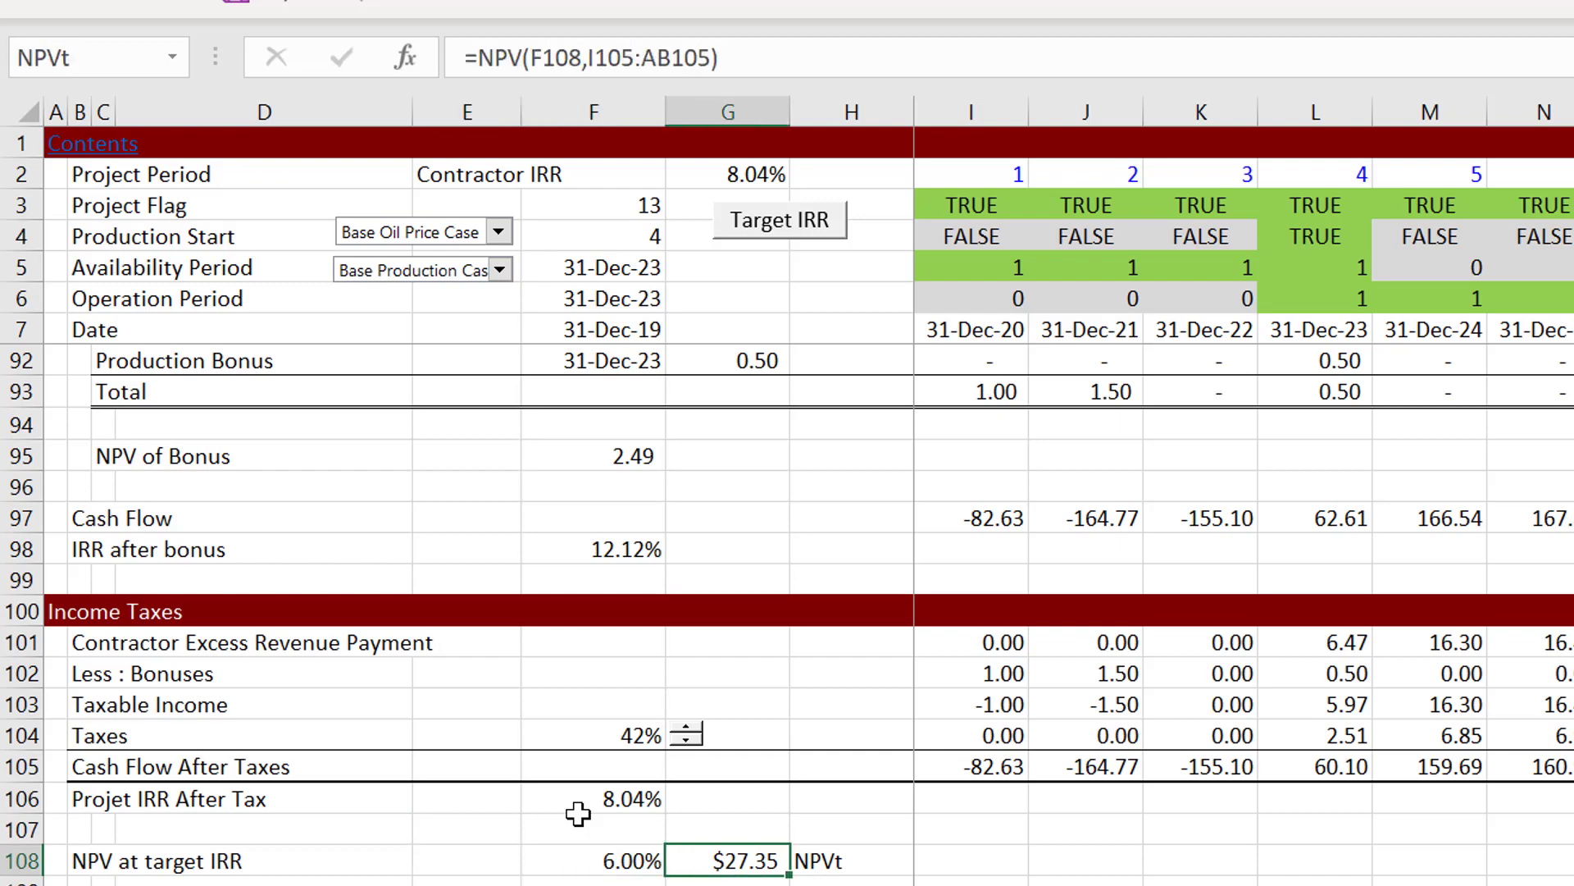
key("ctrl+shift+1")
key("Left")
key("Left")
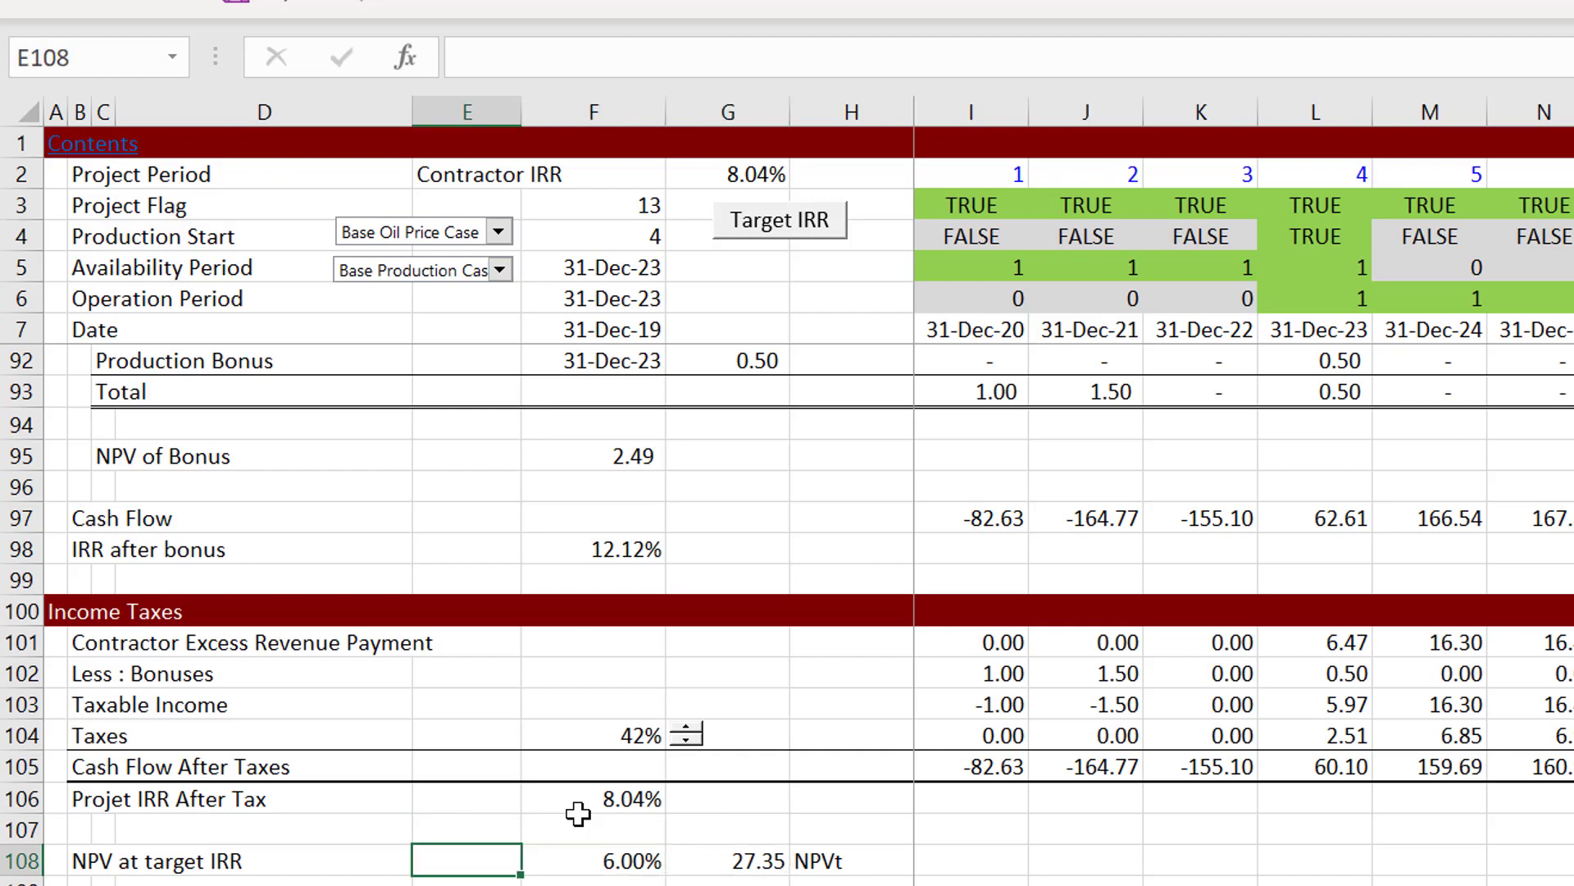
key("Right")
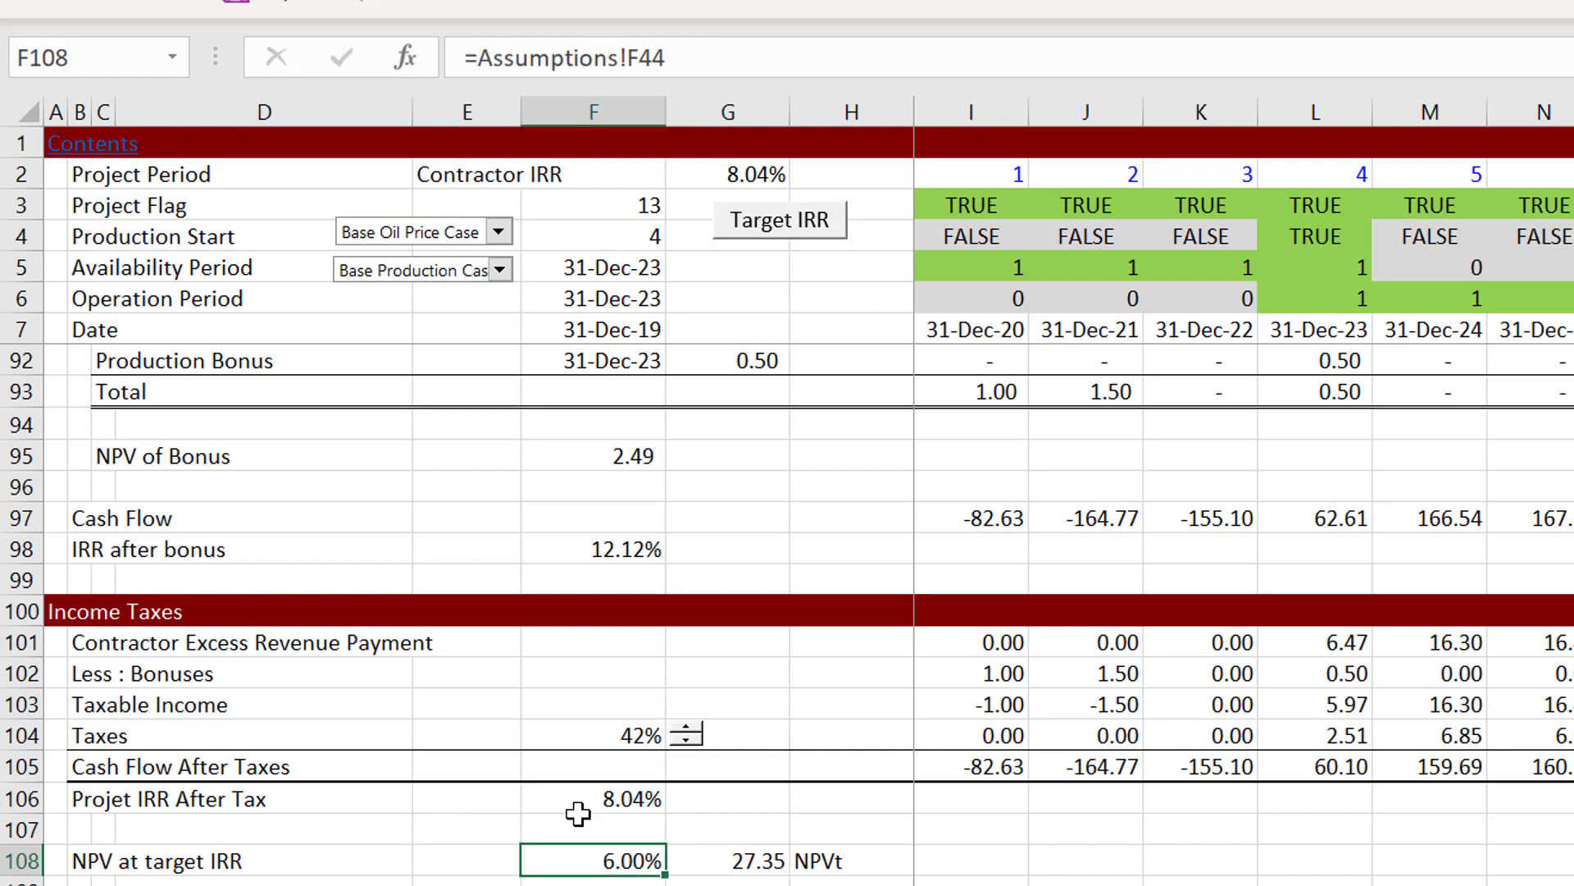
Step: Check the IRR after bonus formula in F98 and the cost oil percentage in F58, and return to the diagram sheet
left_click(568, 545)
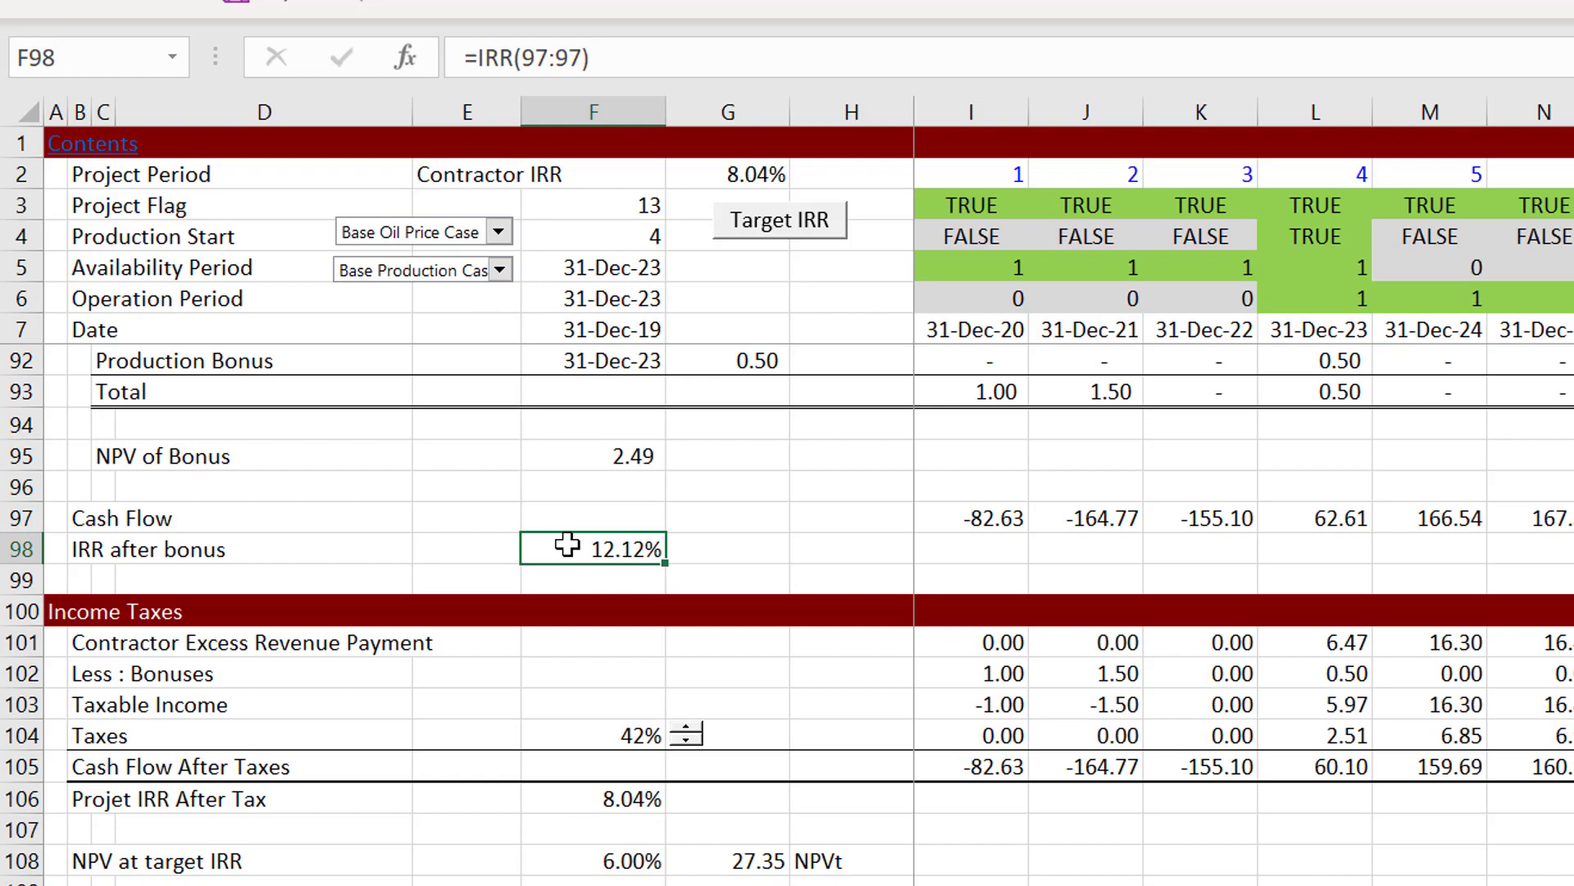
scroll(567, 544, "up", 13)
left_click(568, 544)
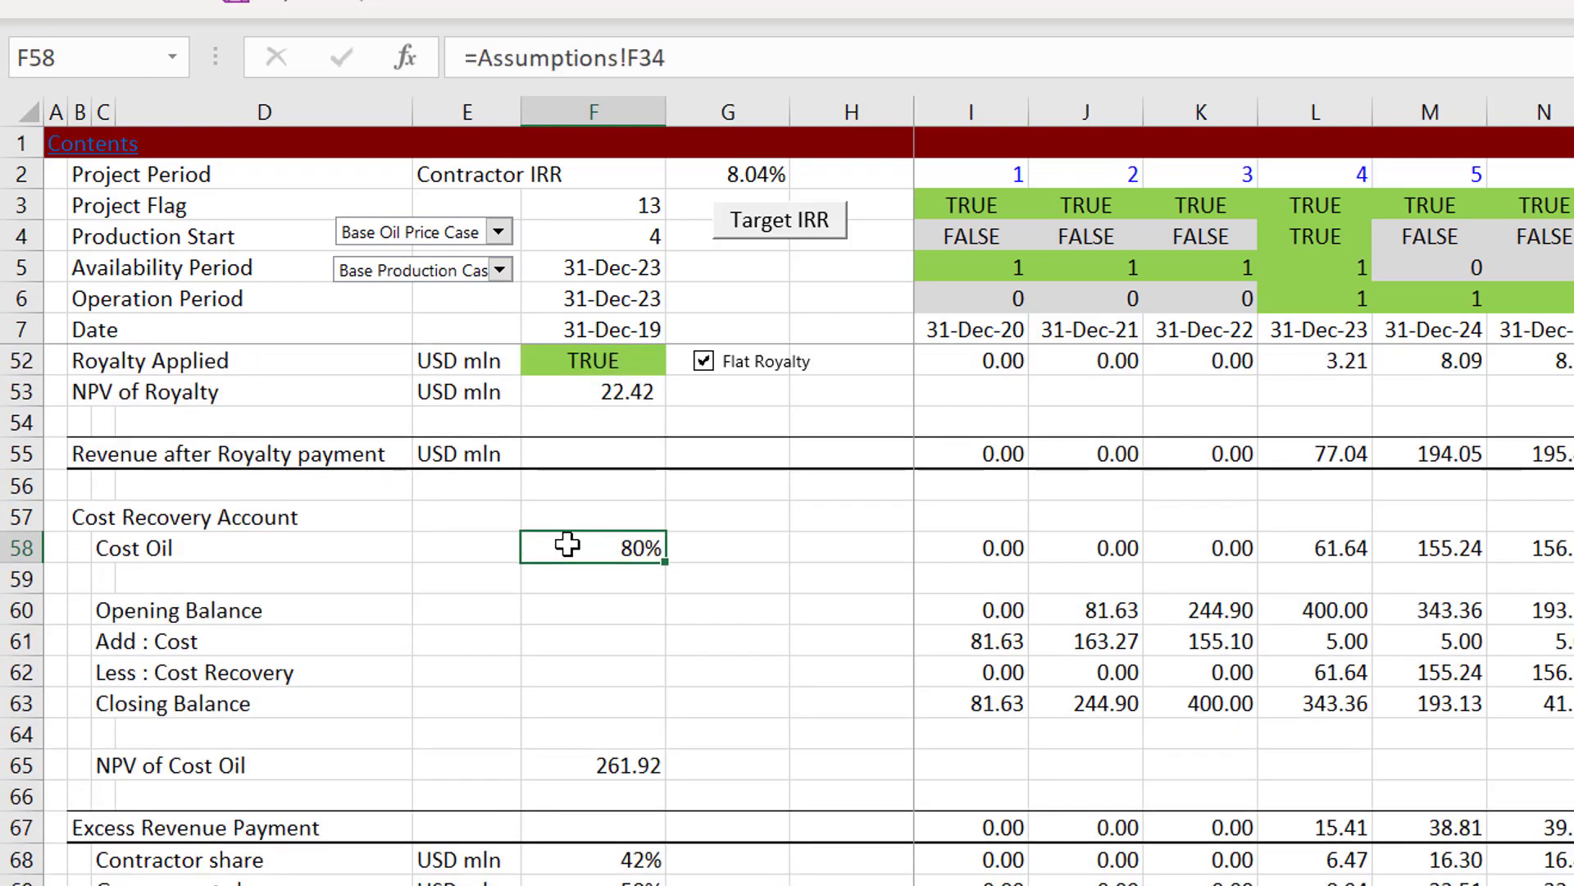
scroll(567, 544, "up", 12)
left_click(568, 545)
key("ctrl+Page_Up")
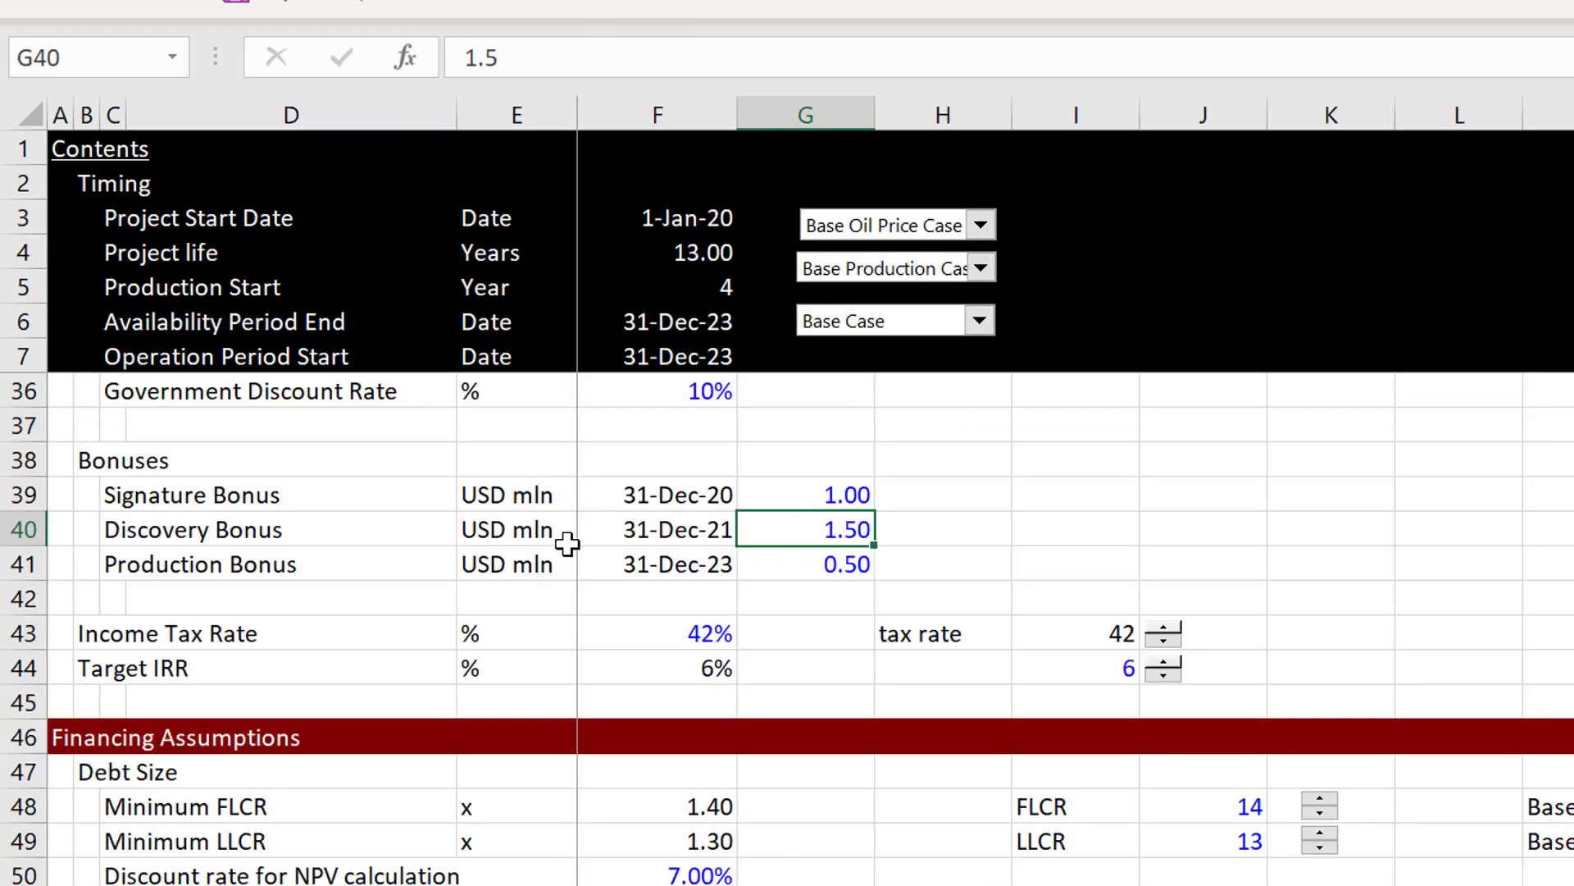
key("ctrl+Page_Up")
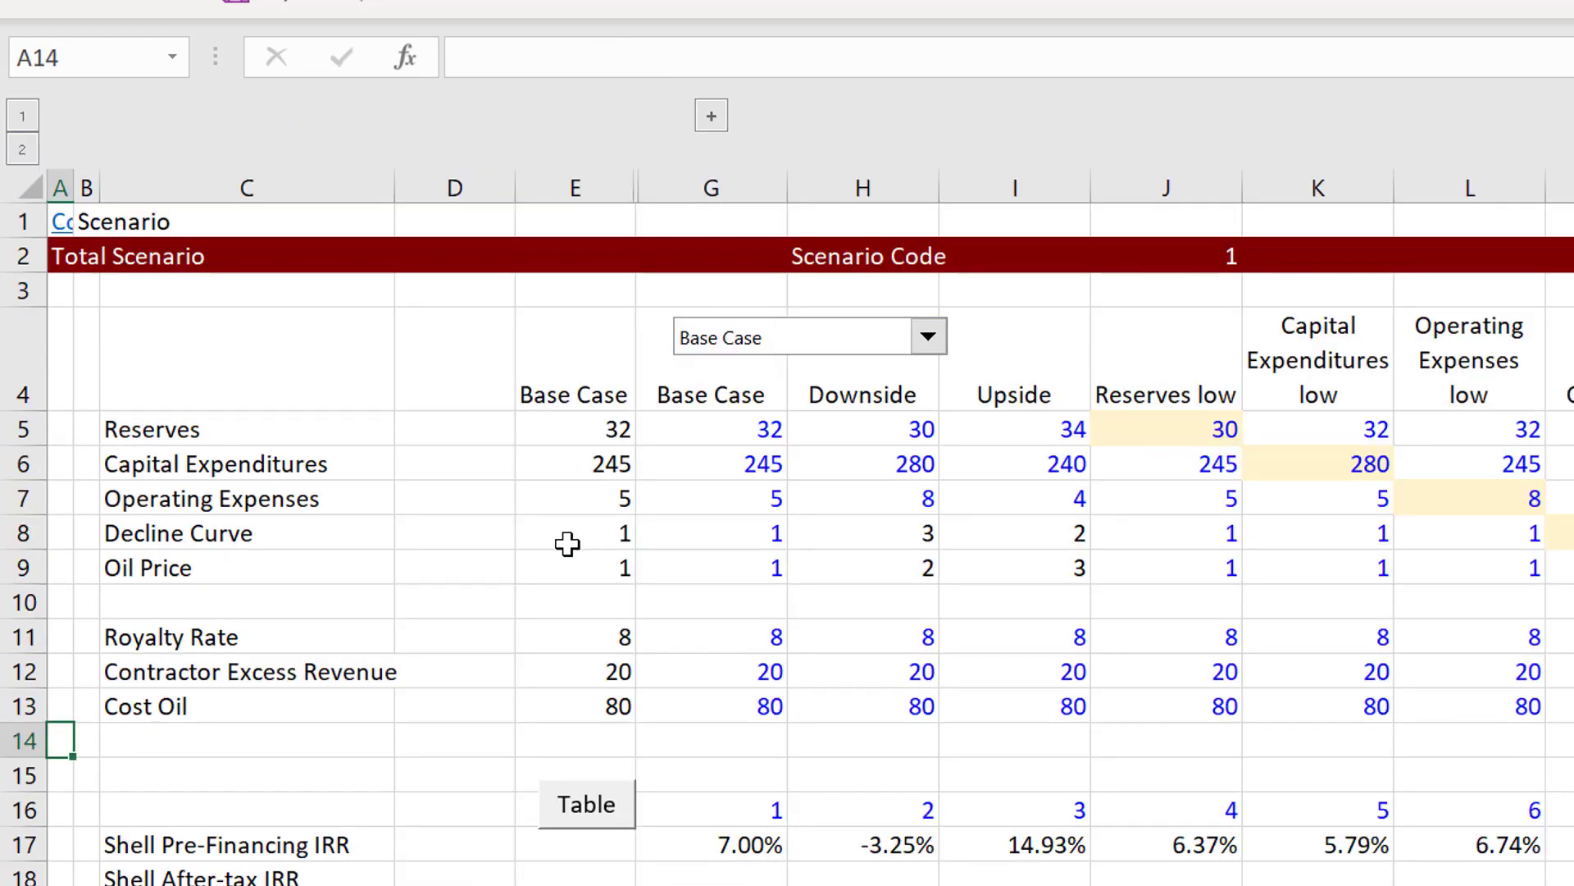
key("ctrl+Page_Up")
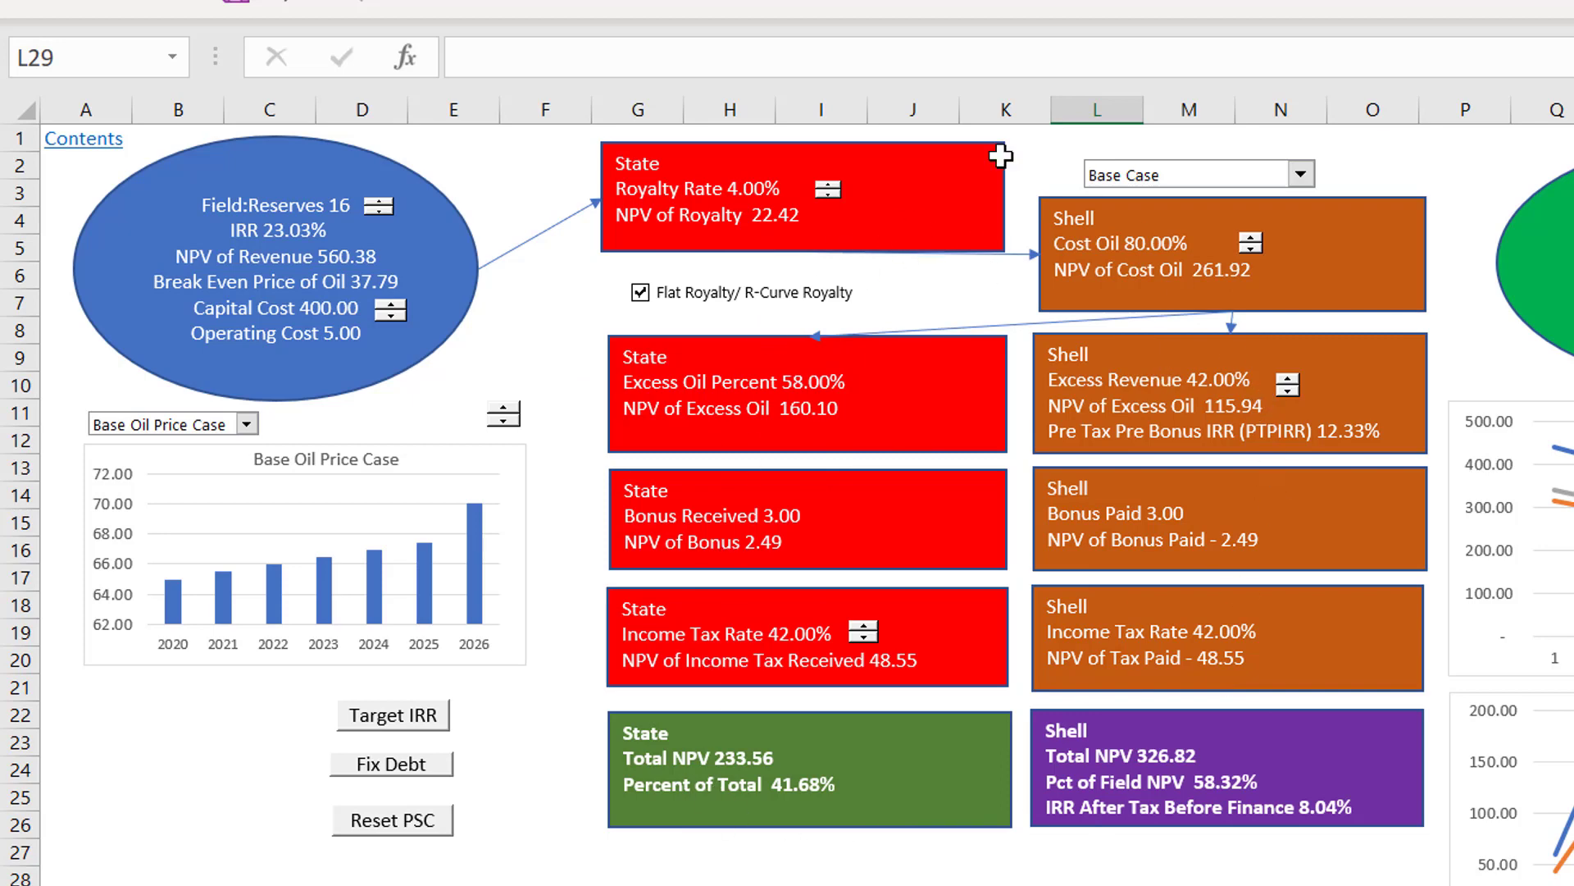
Step: Switch the diagram's scenario to Downside and back to Base Case to reload the base case inputs
left_click(1172, 180)
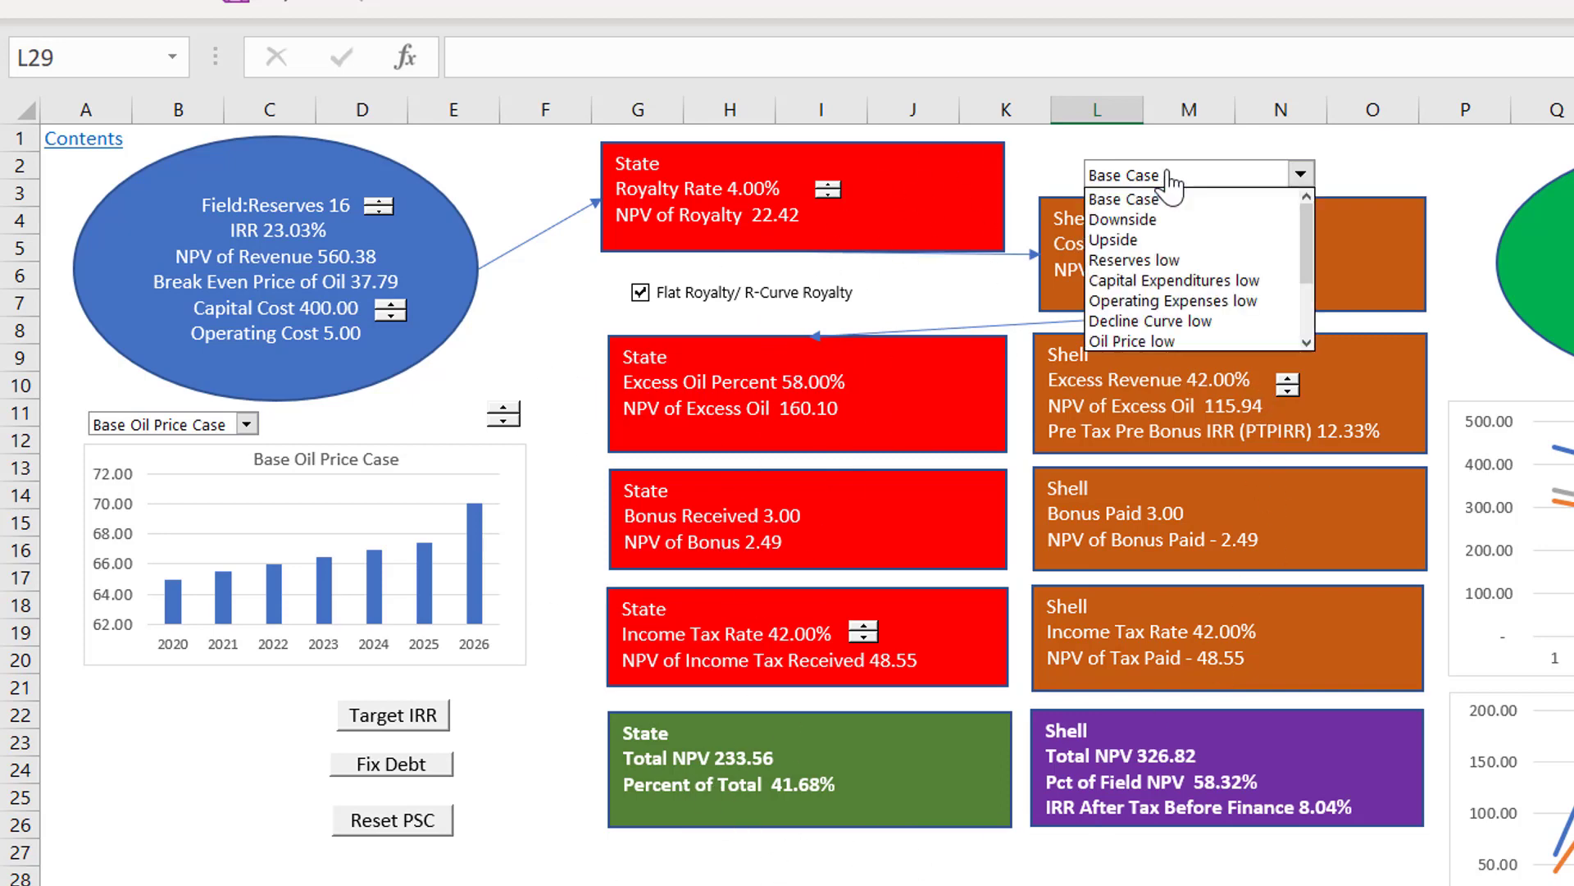
key("Down")
key("Return")
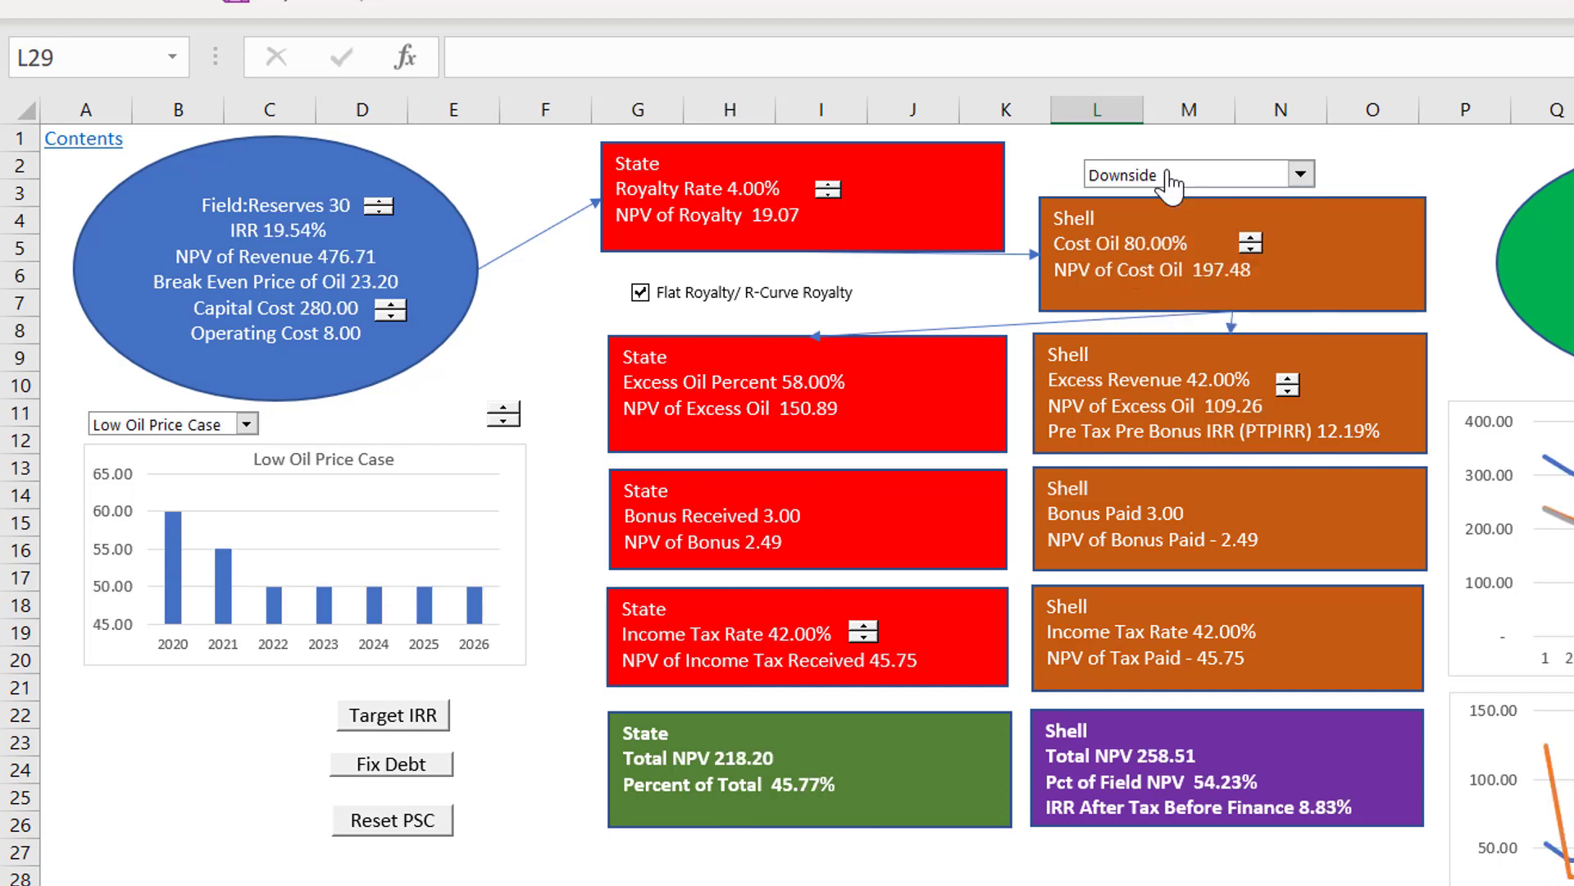
left_click(1172, 181)
key("Up")
key("Return")
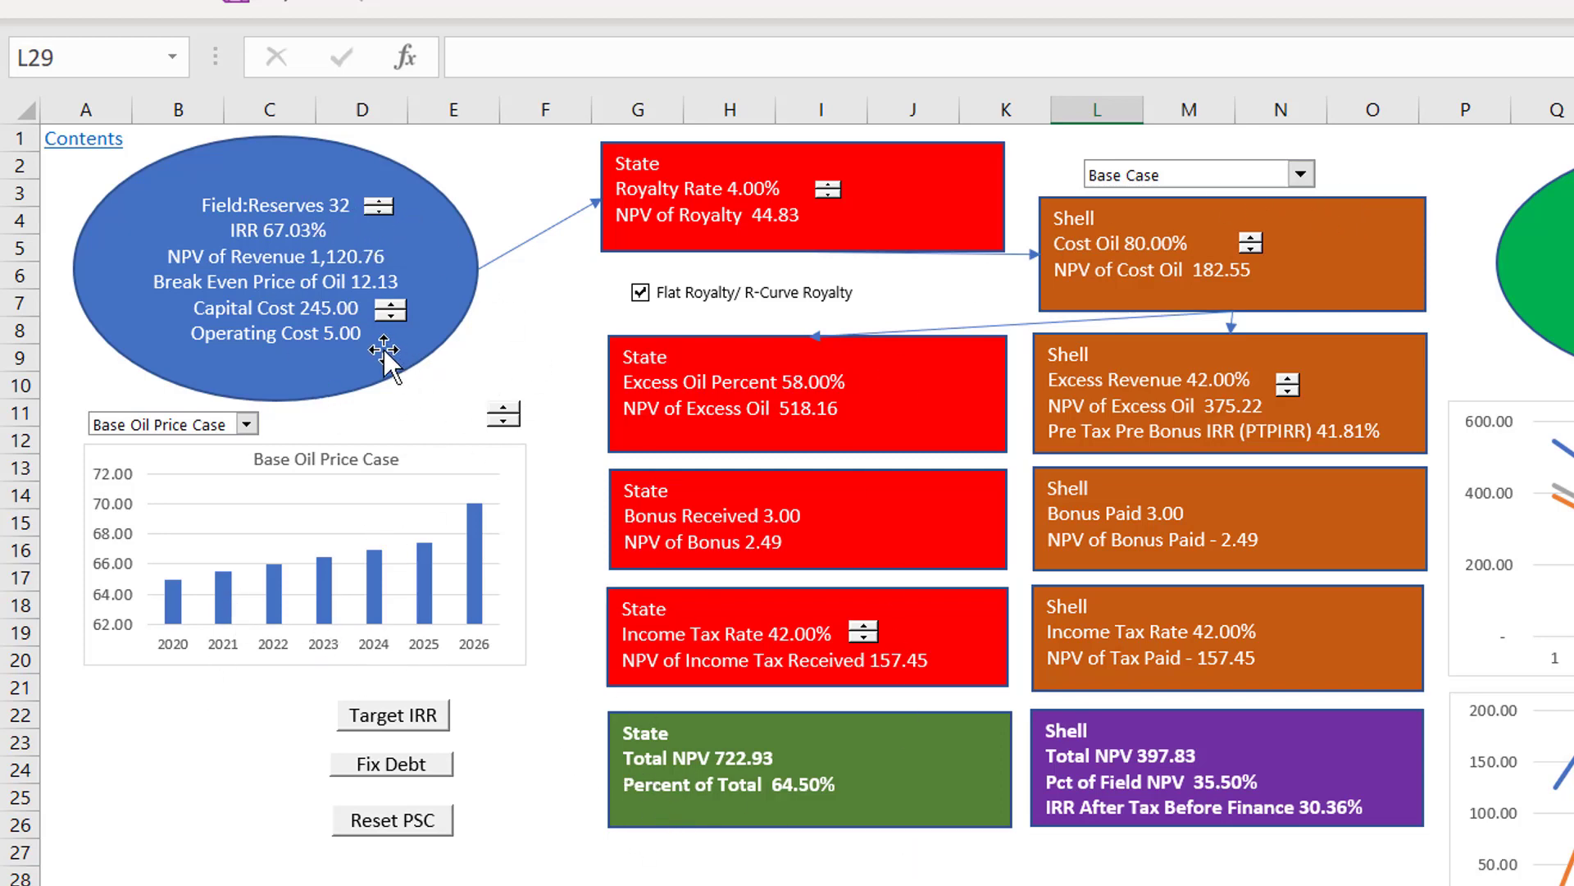
Step: Slightly shrink the Capital Cost spinner in the Field oval and deselect it
left_click(391, 310, "ctrl")
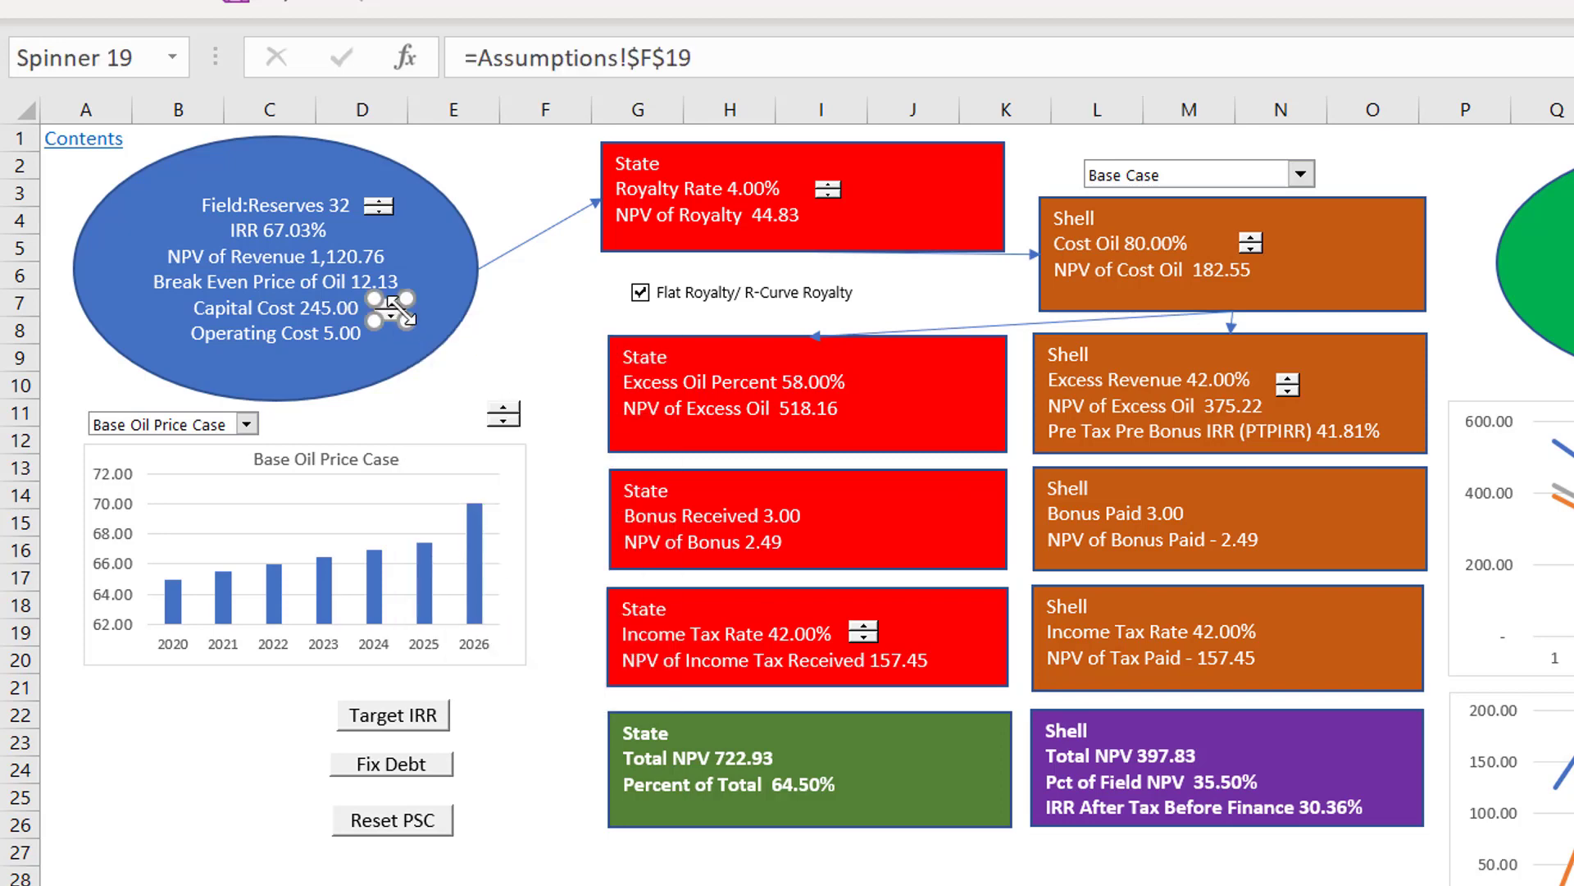
left_click_drag(407, 298, 403, 301)
left_click(475, 420)
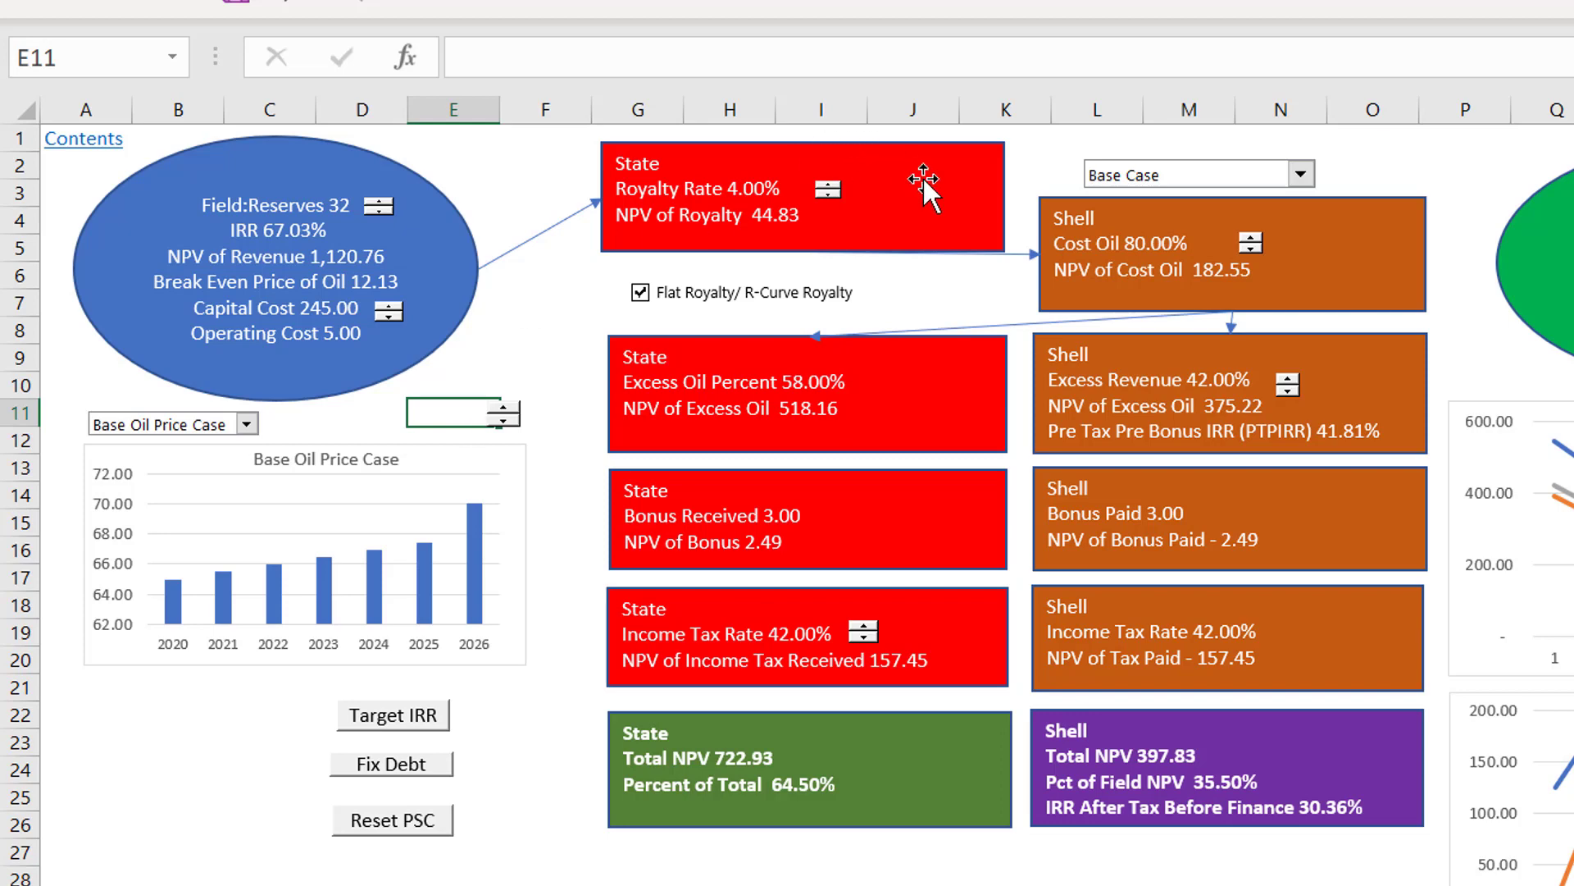
Step: Go to the Scenario sheet and view the Oil Price row from the active case to the Downside case
key("ctrl+Page_Down")
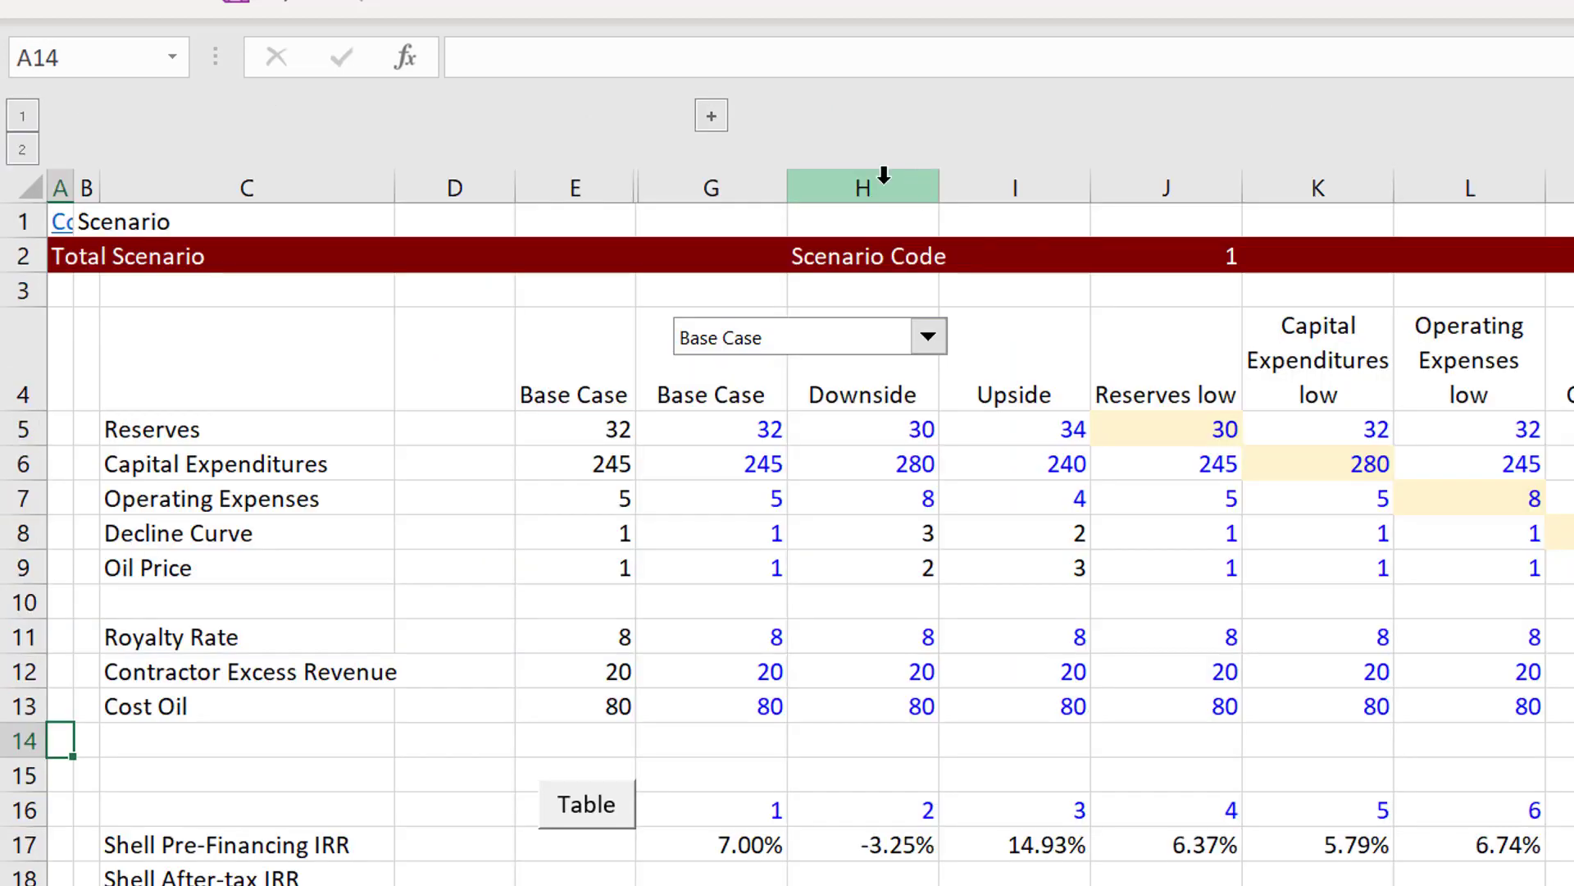
left_click(623, 564)
key("Right")
key("Right")
key("Right")
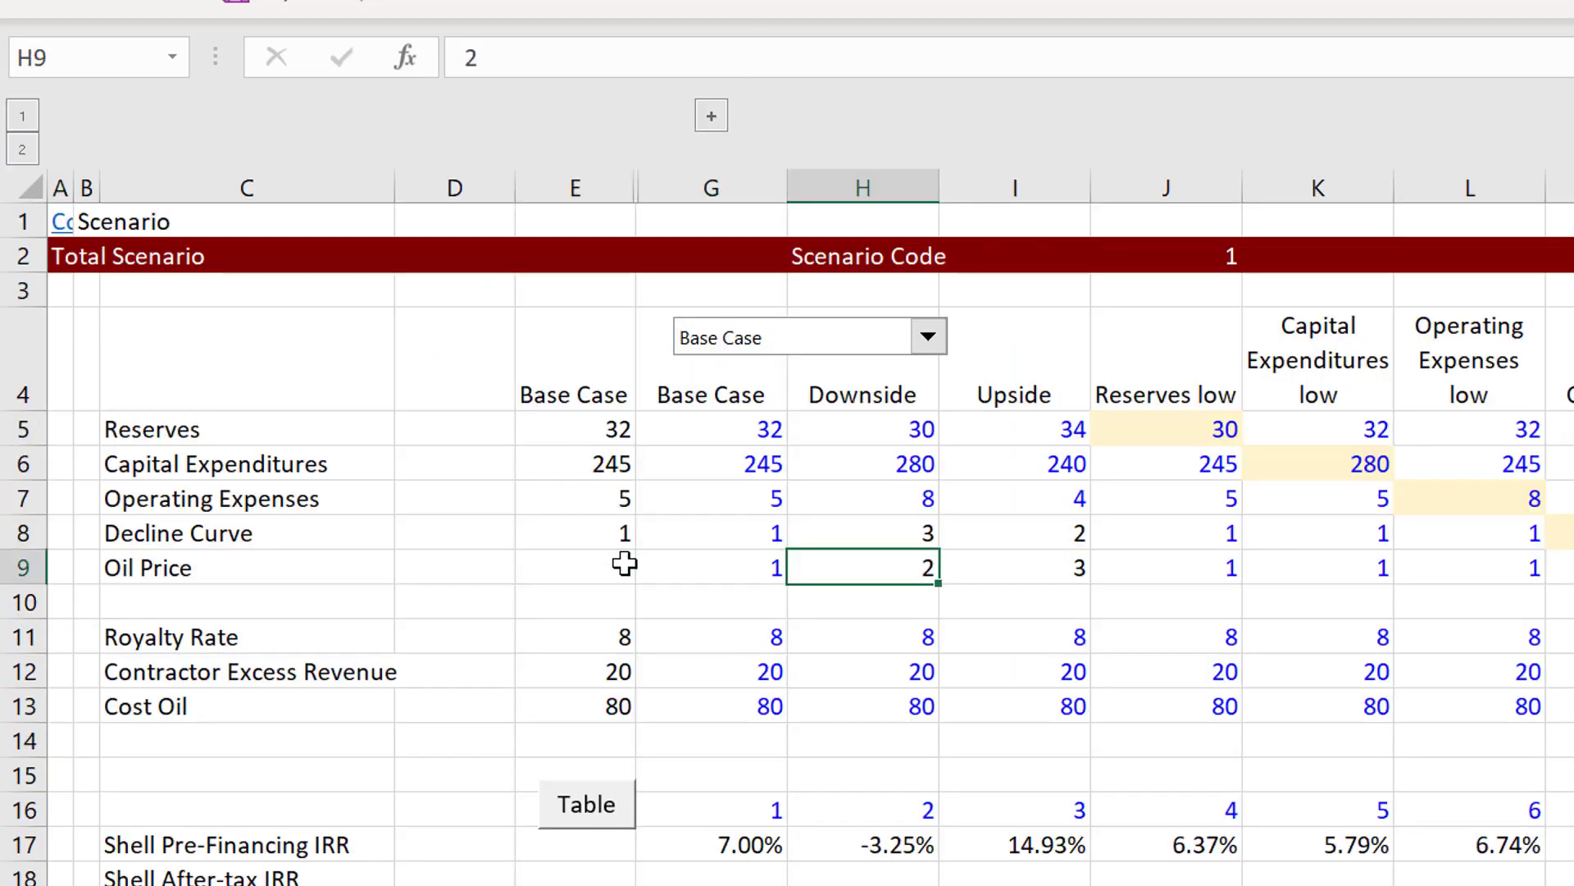
Step: Examine the Oil Price row across the sensitivity cases up to column P, and return to the diagram sheet
key("Right")
key("Right")
key("Right")
key("Right")
key("Right")
key("Right")
key("Right")
key("Right")
key("Right")
key("Right")
key("Left")
key("Left")
key("Left")
key("Left")
key("Left")
key("Left")
key("Left")
key("Left")
key("Left")
key("Left")
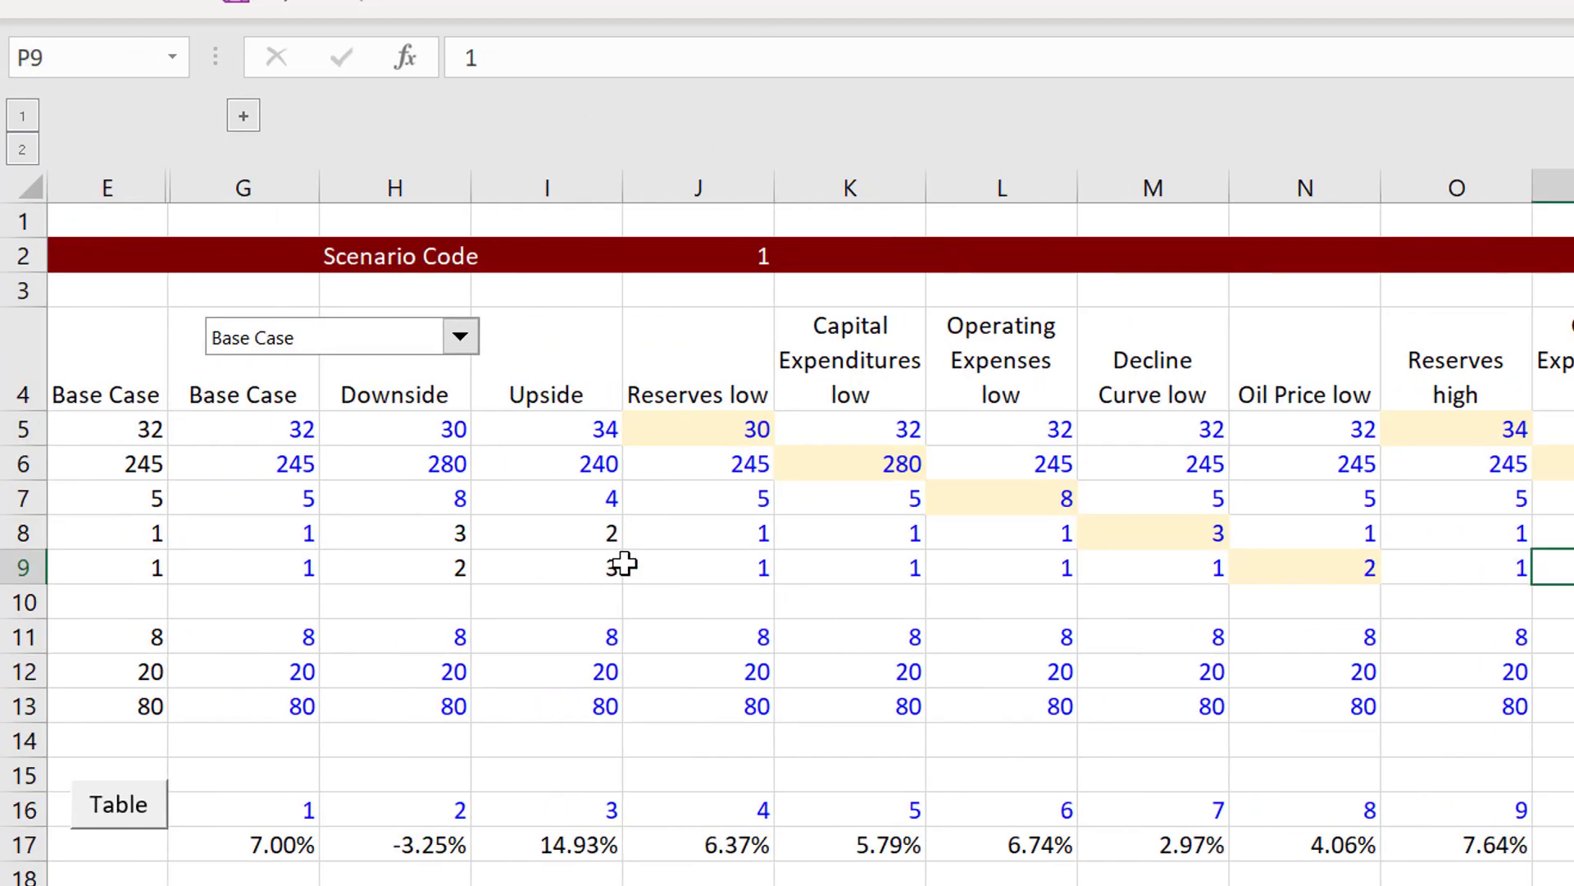
key("Home")
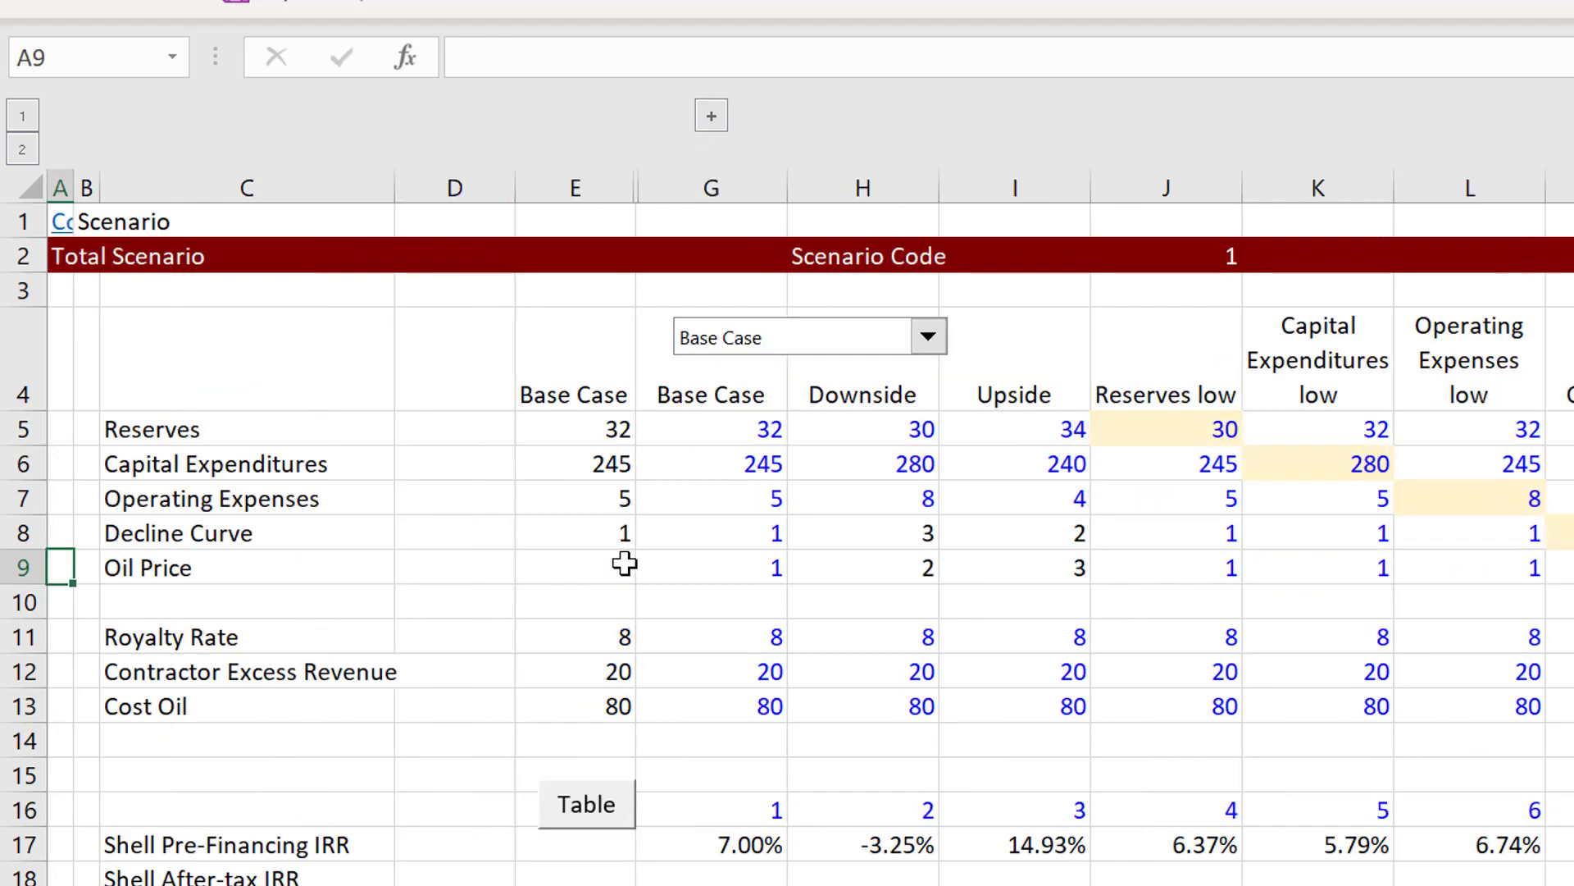
key("ctrl+Page_Up")
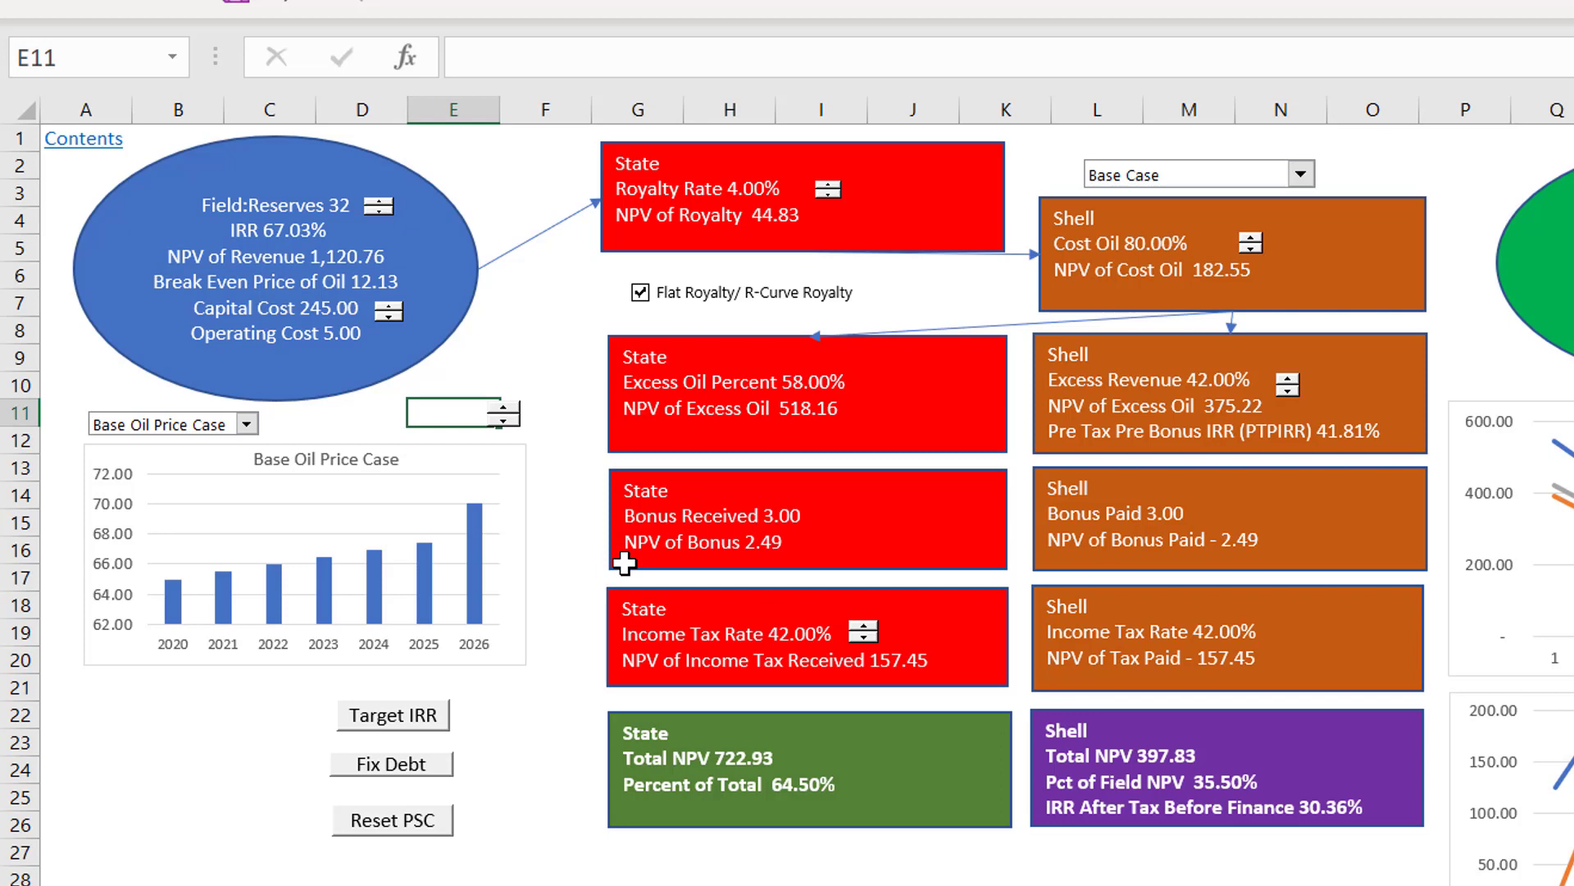
Step: Switch the diagram's scenario to Downside and run Fix Debt
left_click(1202, 189)
left_click(1198, 218)
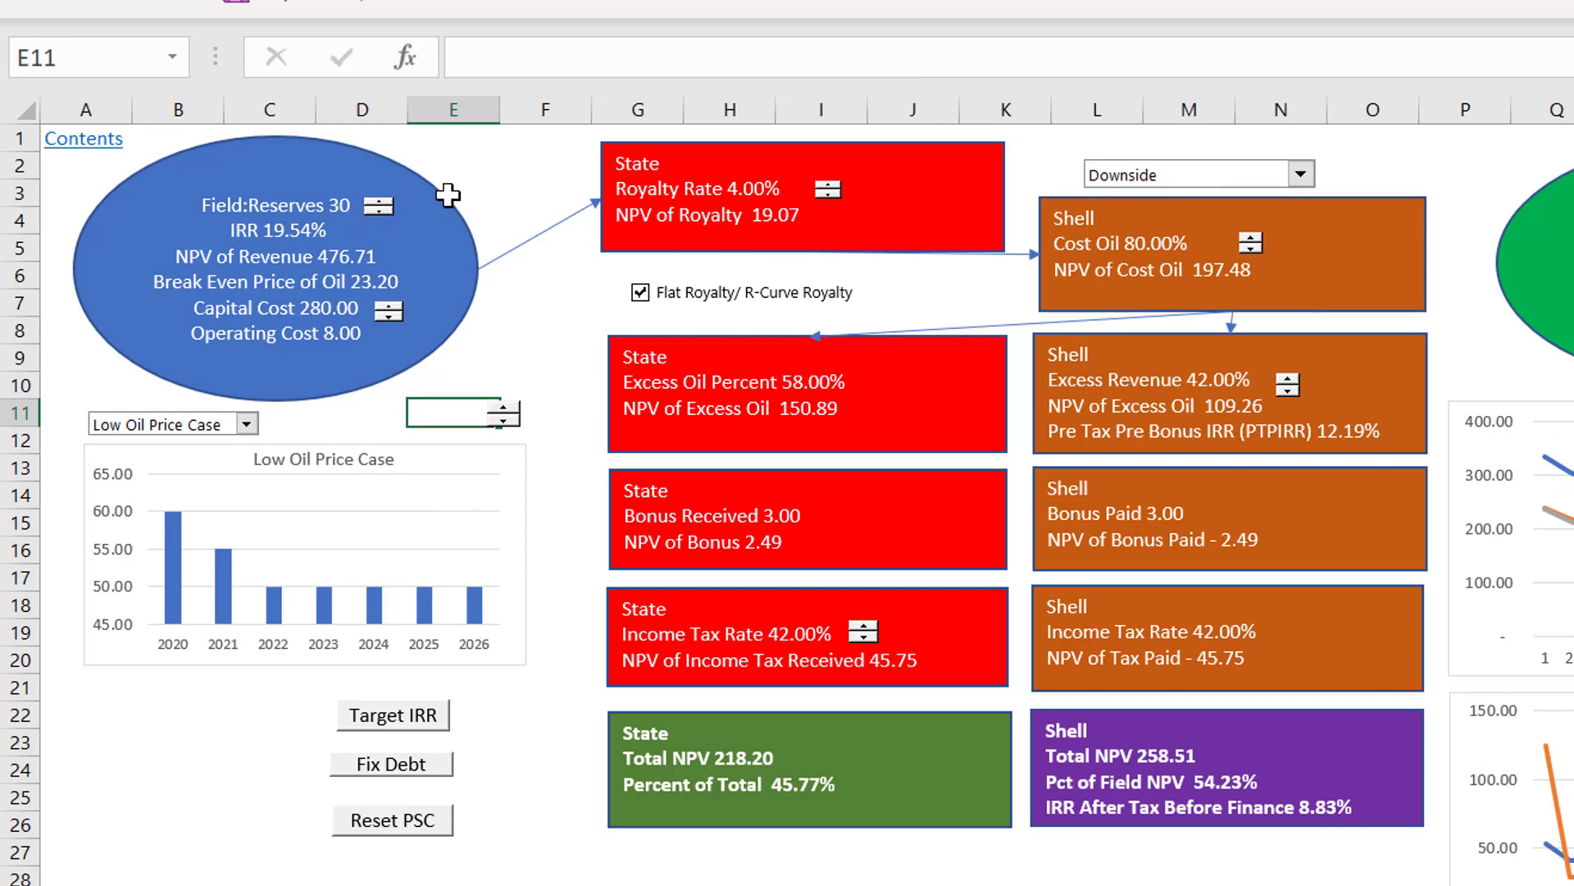
left_click(394, 773)
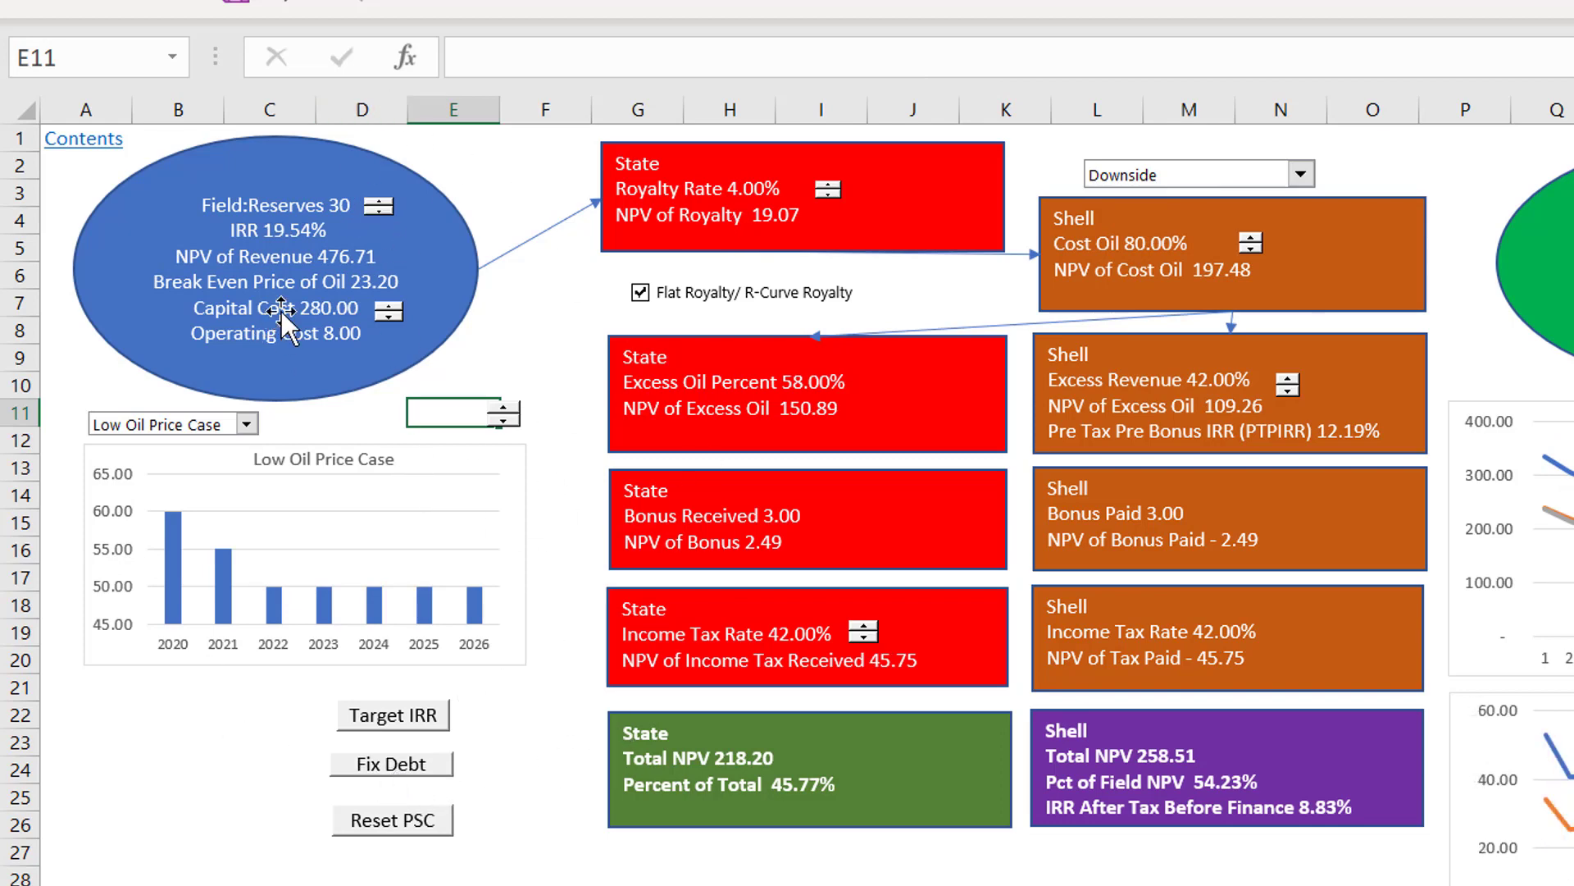
Step: Raise the field's capital cost to 295 in the Downside case, and switch the scenario back to Base Case
left_click(391, 305)
double_click(390, 306)
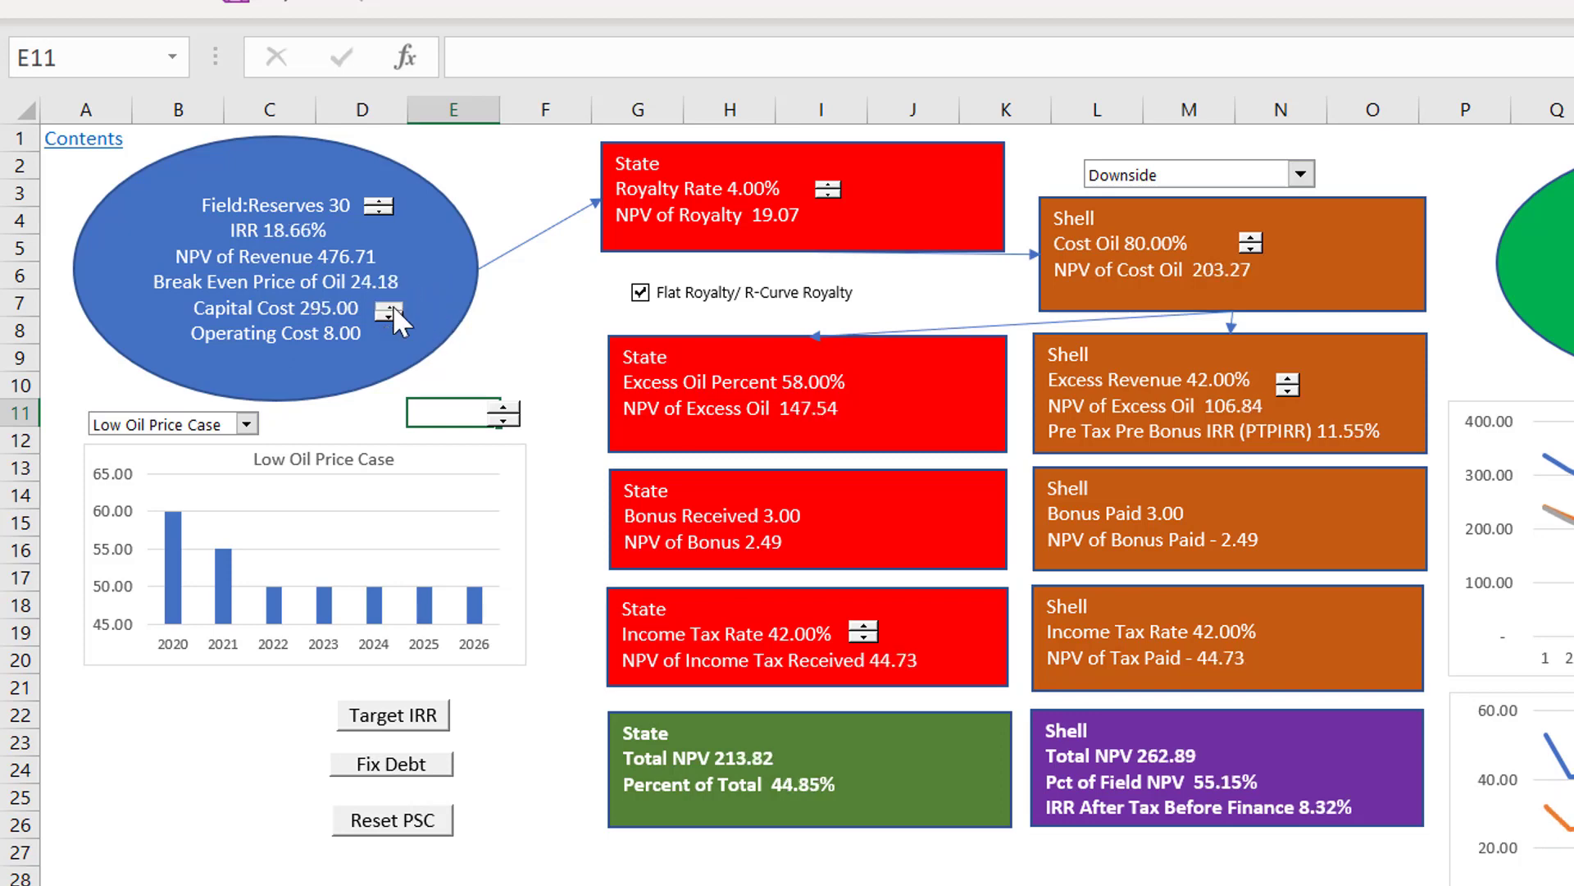
left_click(1123, 176)
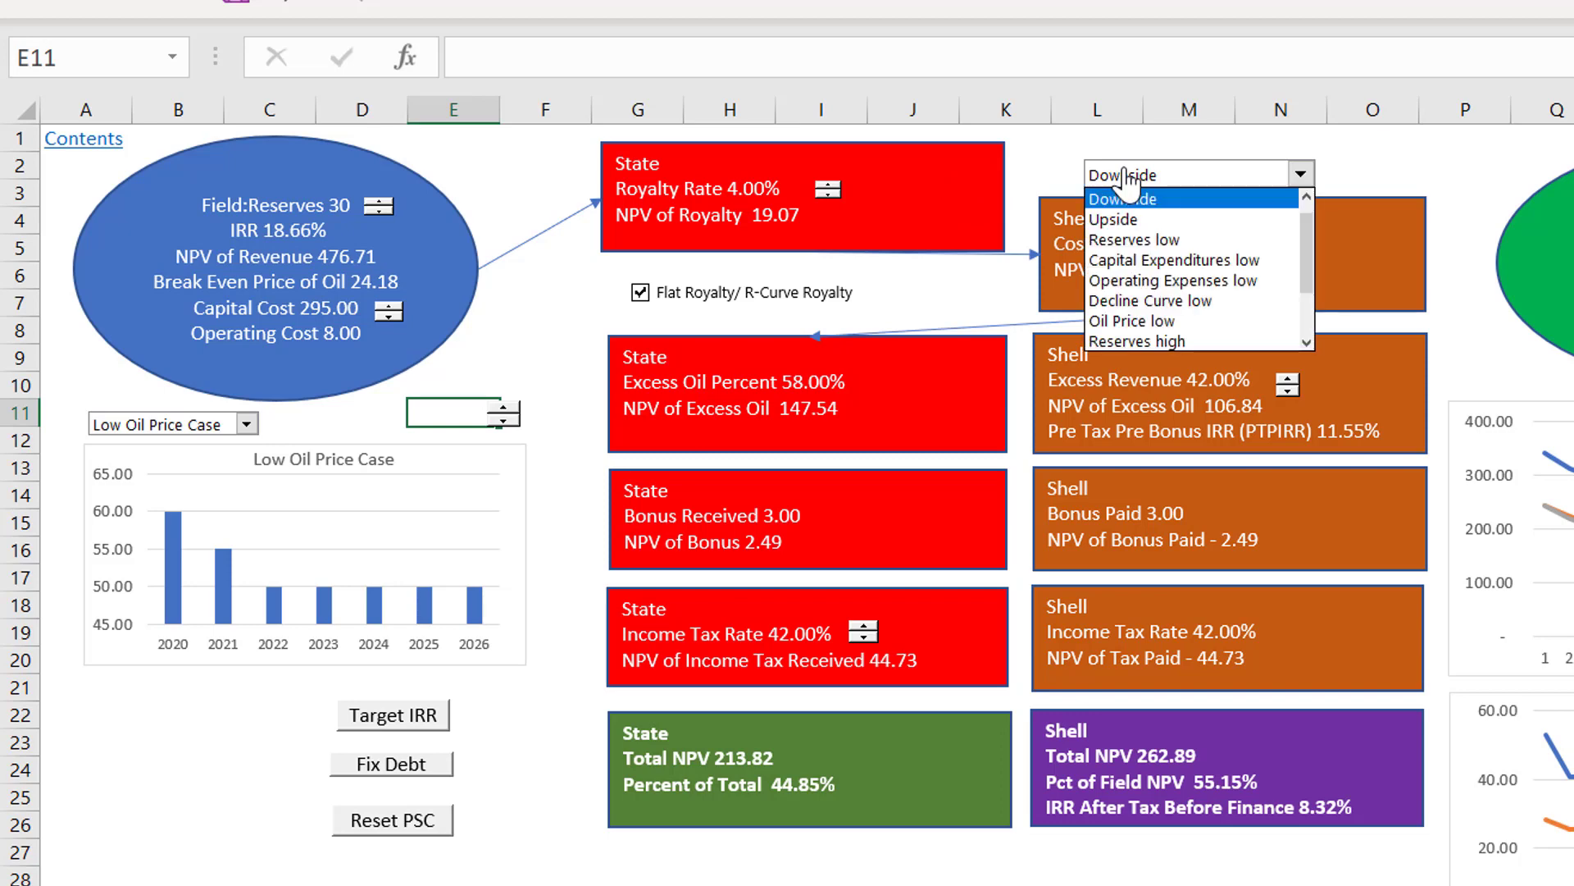
left_click(1123, 199)
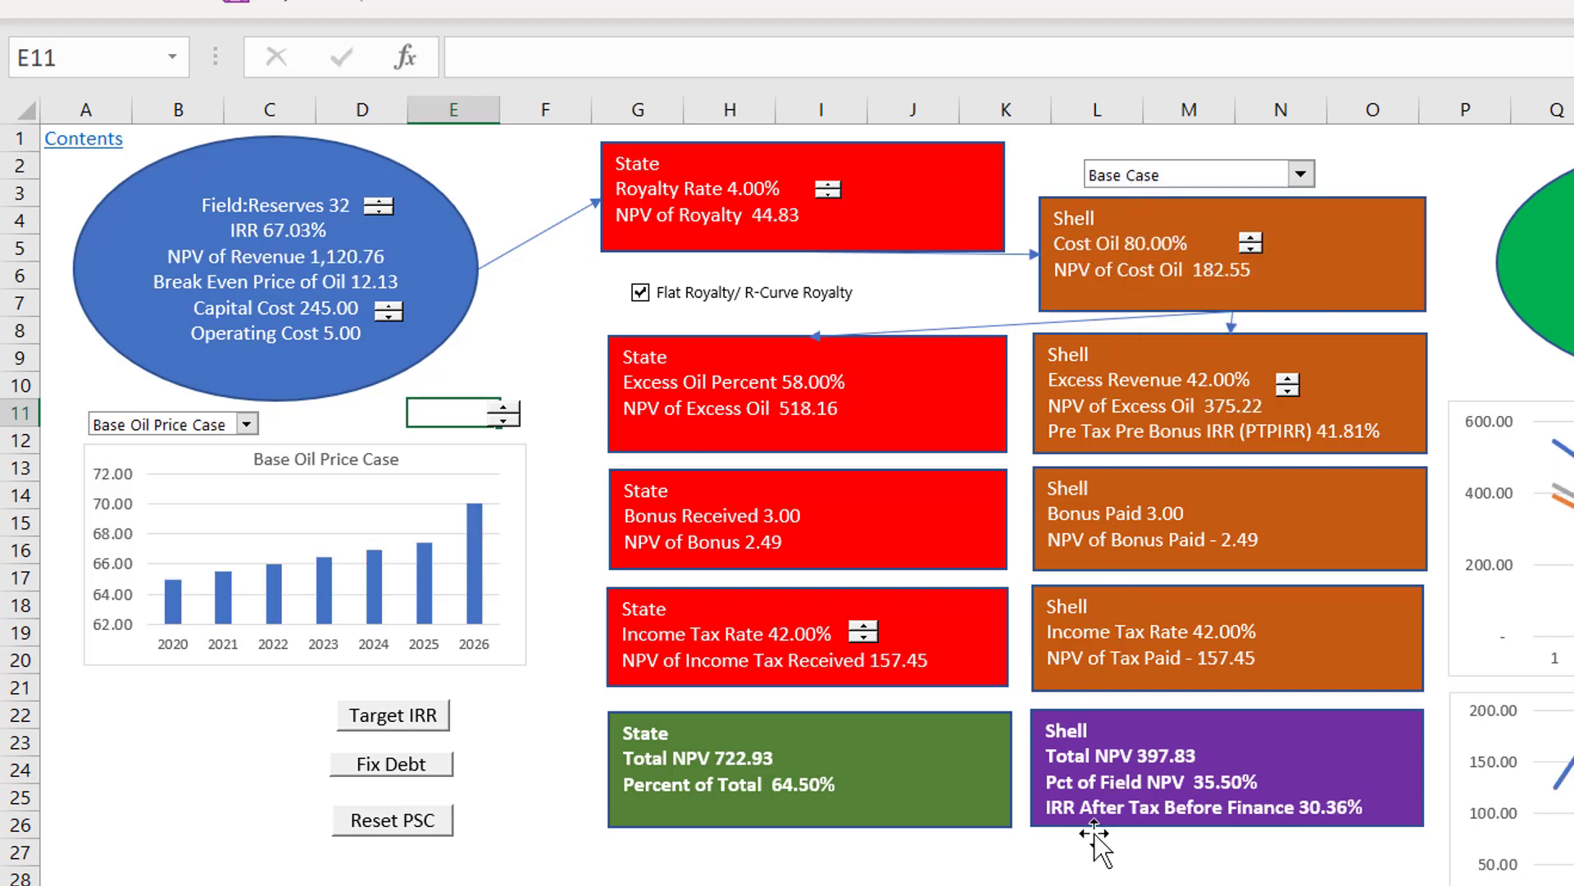
left_click(1080, 877)
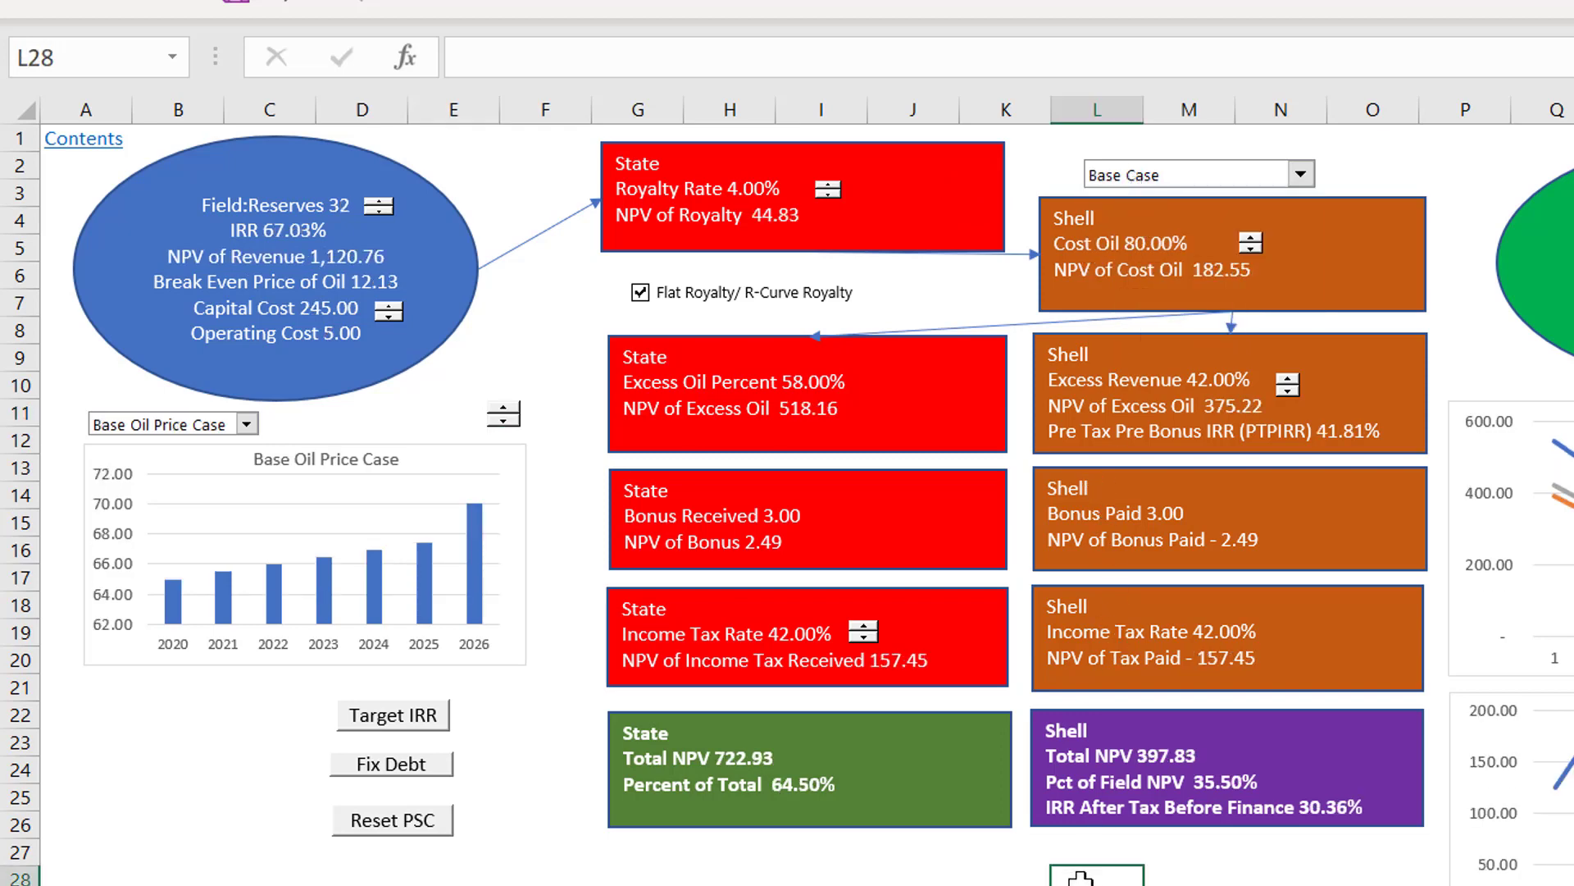